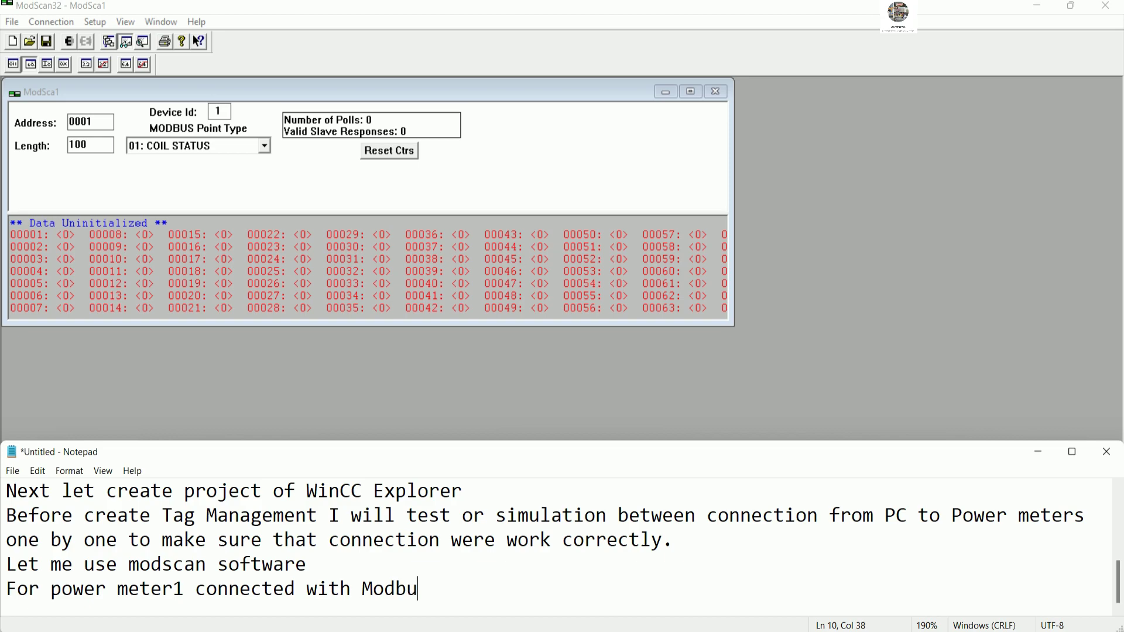
# - Complete the Notepad line as "For power meter1 connected with Modbus converter RTU to TCP/IP as address:192.168.0.1"
pyautogui.write('converter')
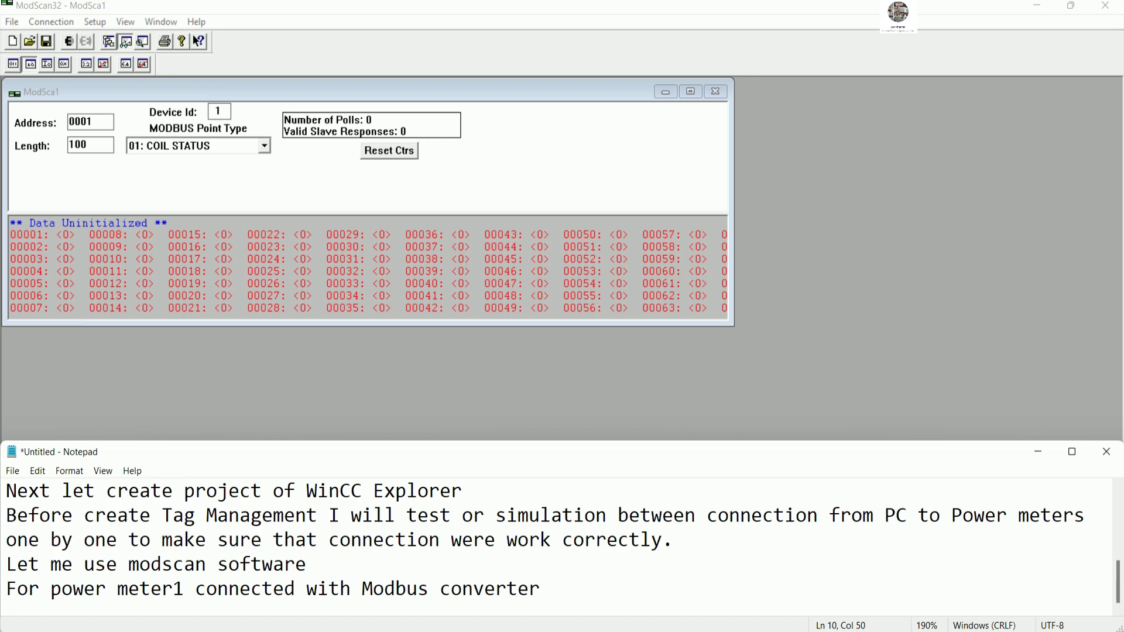
pyautogui.write('RTU to TCP/I')
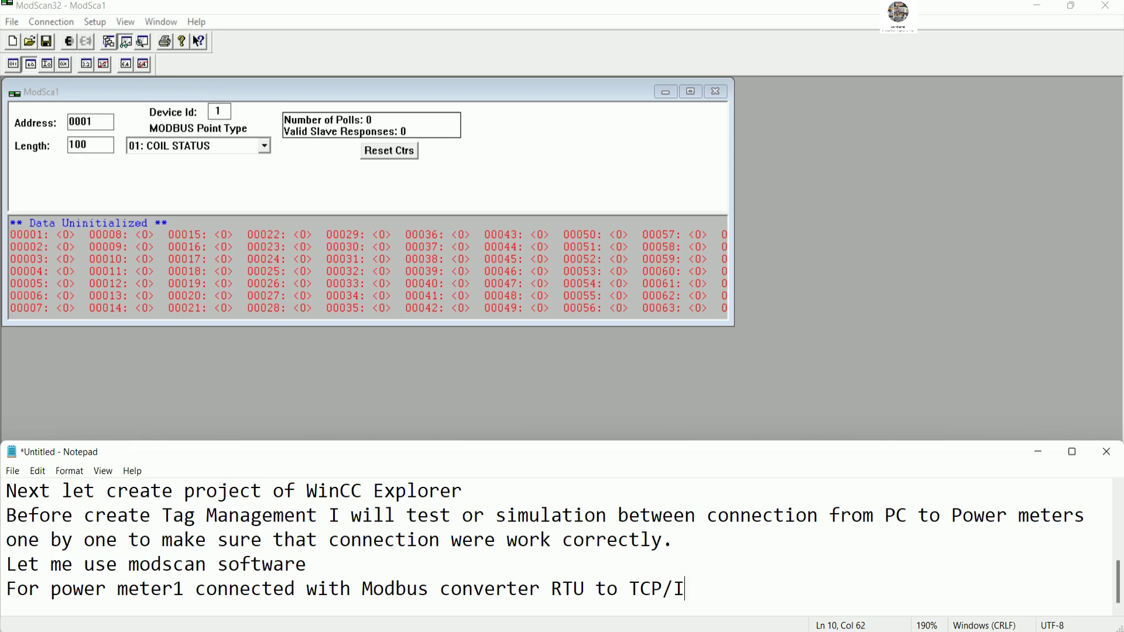
pyautogui.write('P as address')
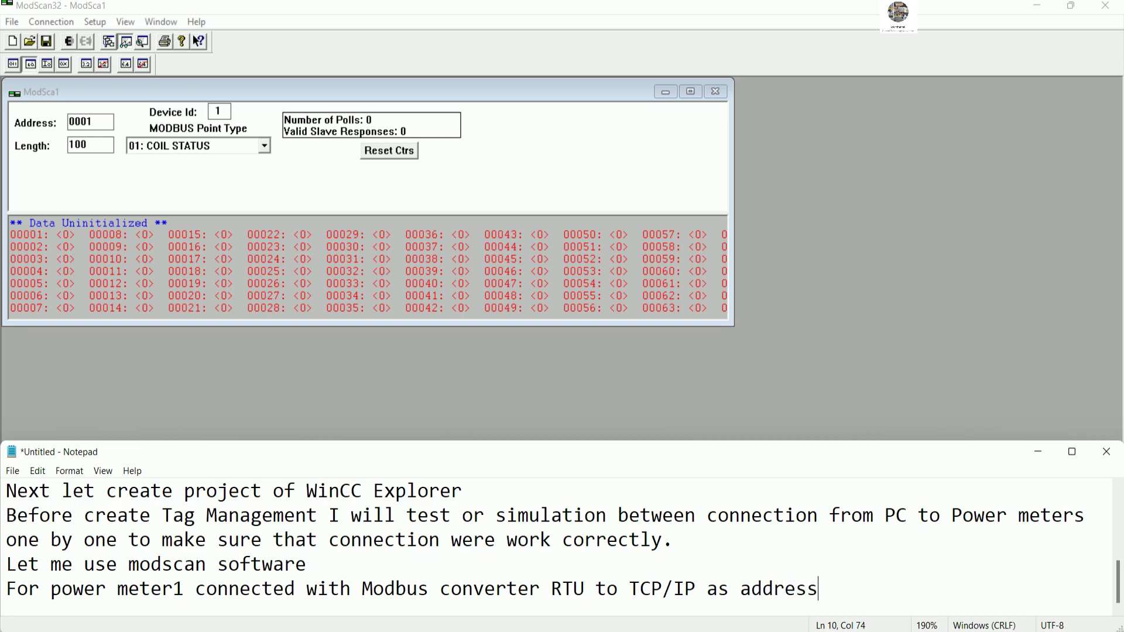
pyautogui.write(':192.168.0.1')
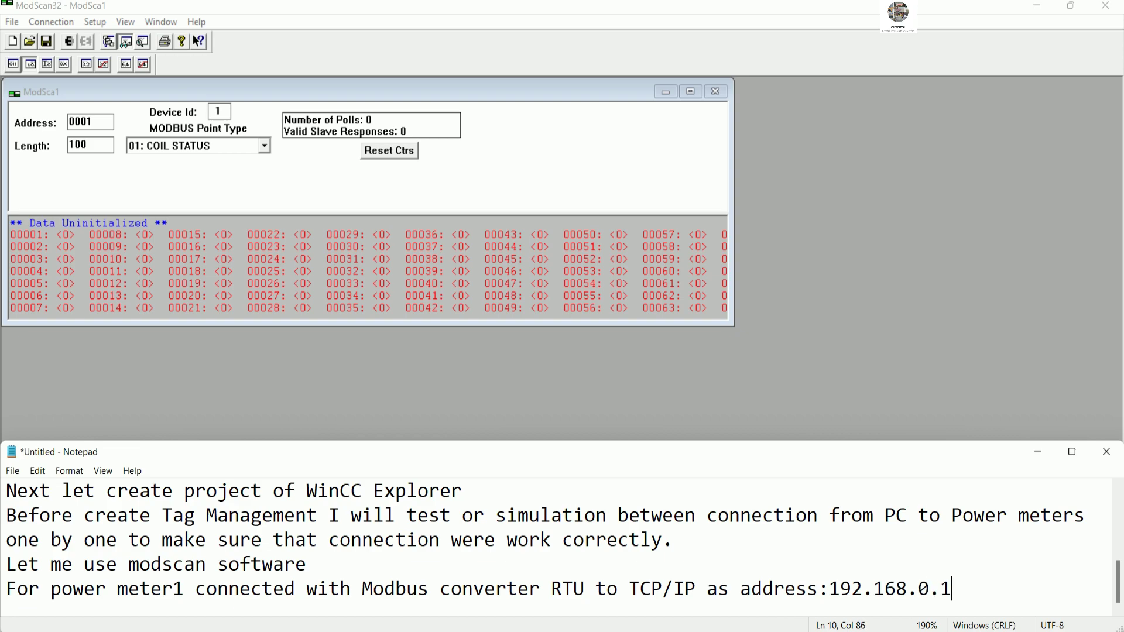
# - Switch to ModScan32 and set the MODBUS point type to 03: HOLDING REGISTER
pyautogui.hotkey('alt', 'Tab')
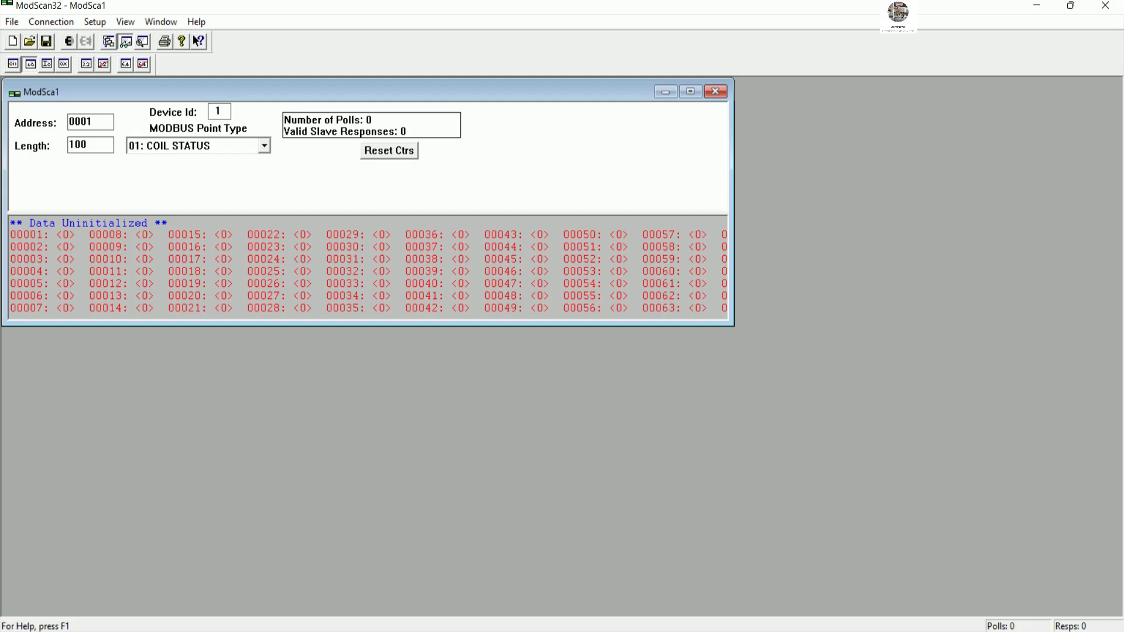
pyautogui.click(260, 146)
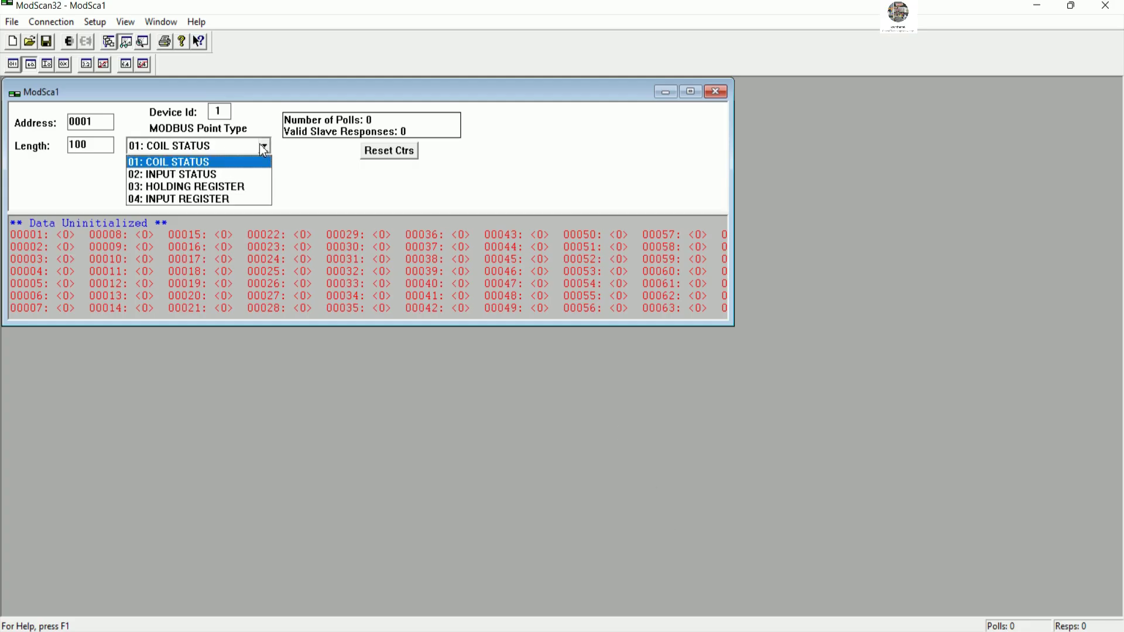
pyautogui.click(216, 185)
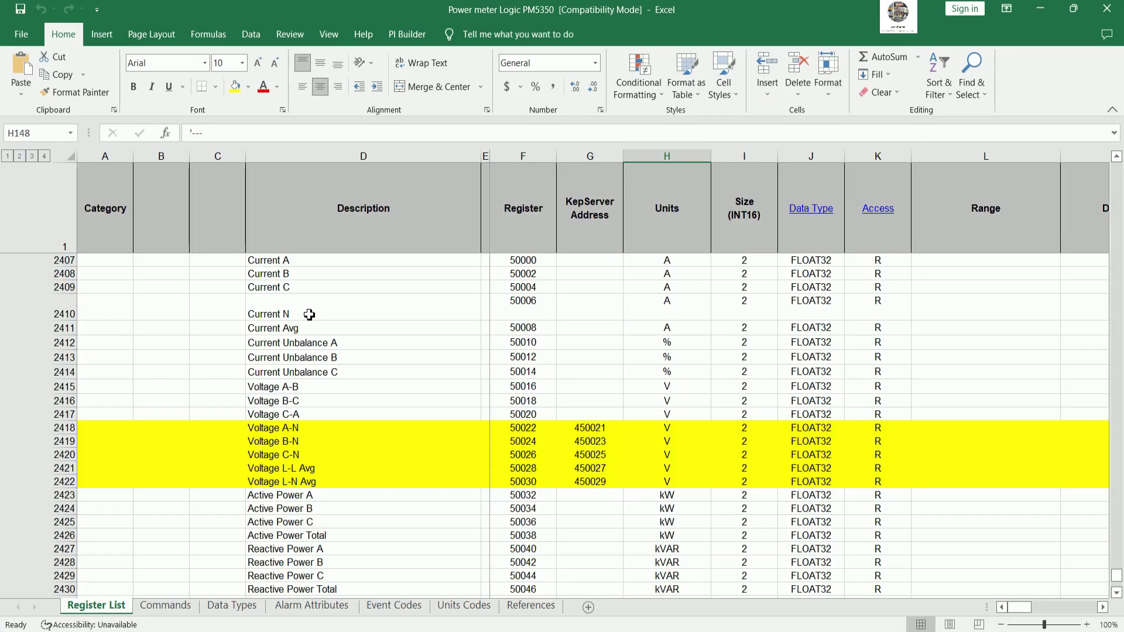
# - In the Excel power meter register list, find the highlighted voltage rows and copy the Voltage A-N register, 50022
pyautogui.scroll(-2, 358, 419)
pyautogui.moveTo(384, 319); pyautogui.dragTo(524, 383)
pyautogui.click(392, 328)
pyautogui.moveTo(513, 331); pyautogui.dragTo(320, 388)
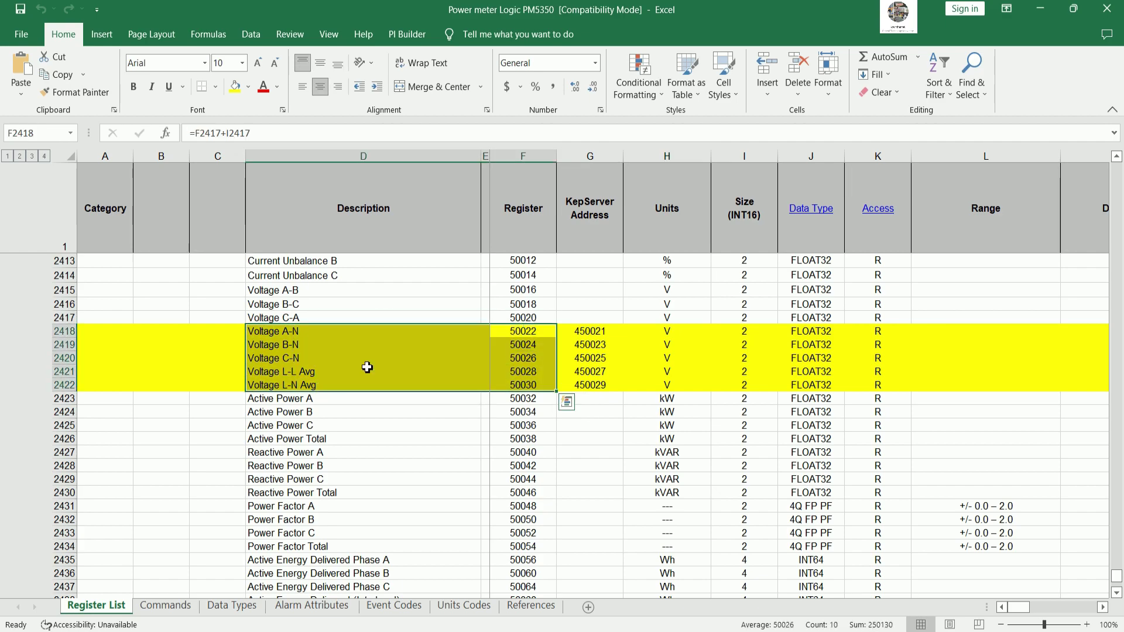
pyautogui.click(521, 329)
pyautogui.hotkey('ctrl', 'c')
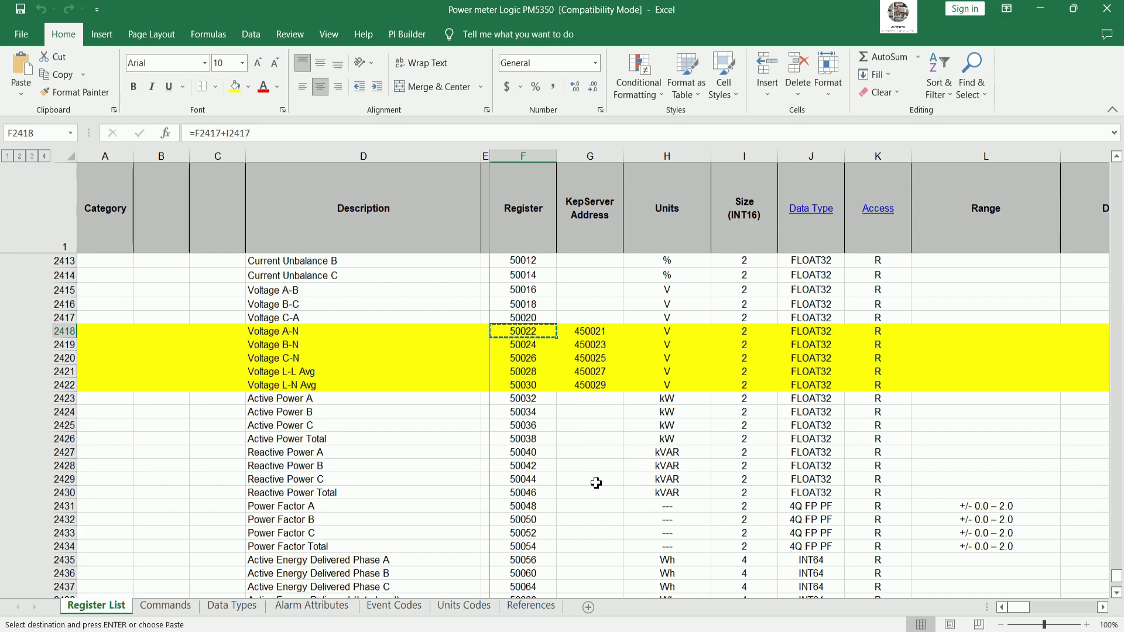
# - Back in ModScan32, set the address to 50022 and the length to 10, and make the ModSca1 window taller
pyautogui.hotkey('alt', 'Tab')
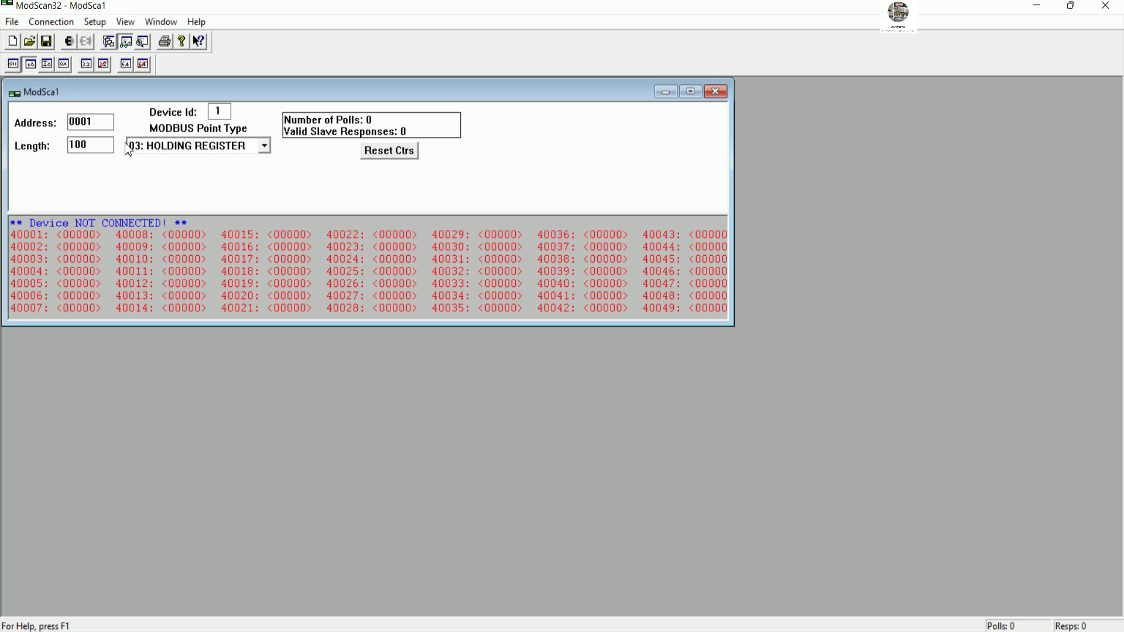
pyautogui.moveTo(108, 121); pyautogui.dragTo(40, 123)
pyautogui.write('50022')
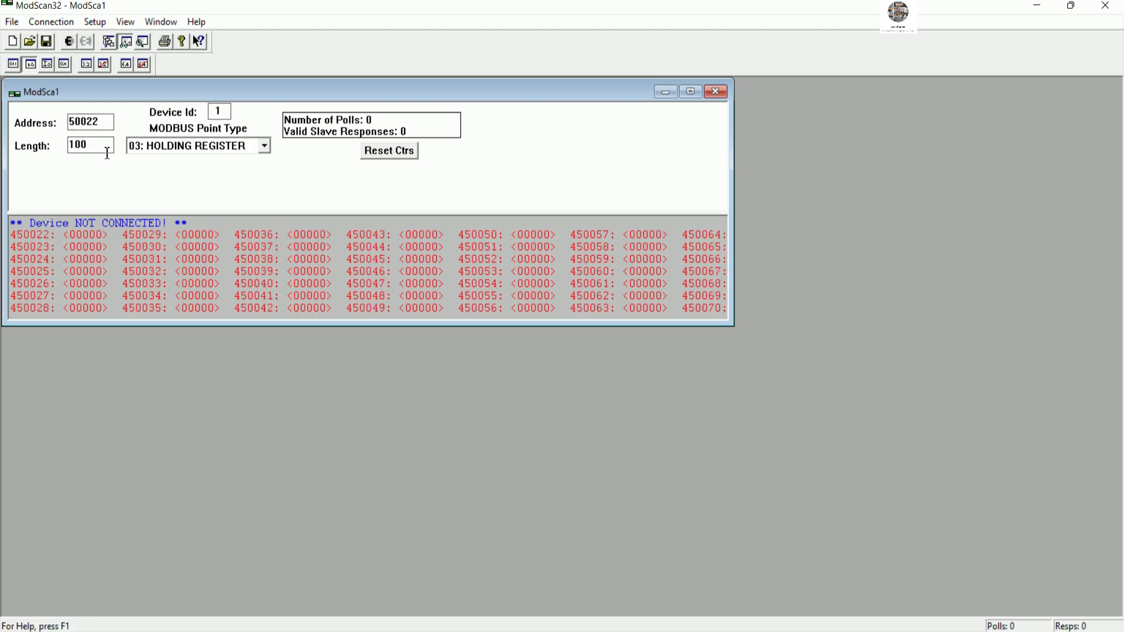
pyautogui.moveTo(88, 144); pyautogui.dragTo(68, 145)
pyautogui.write('50')
pyautogui.press('BackSpace')
pyautogui.press('BackSpace')
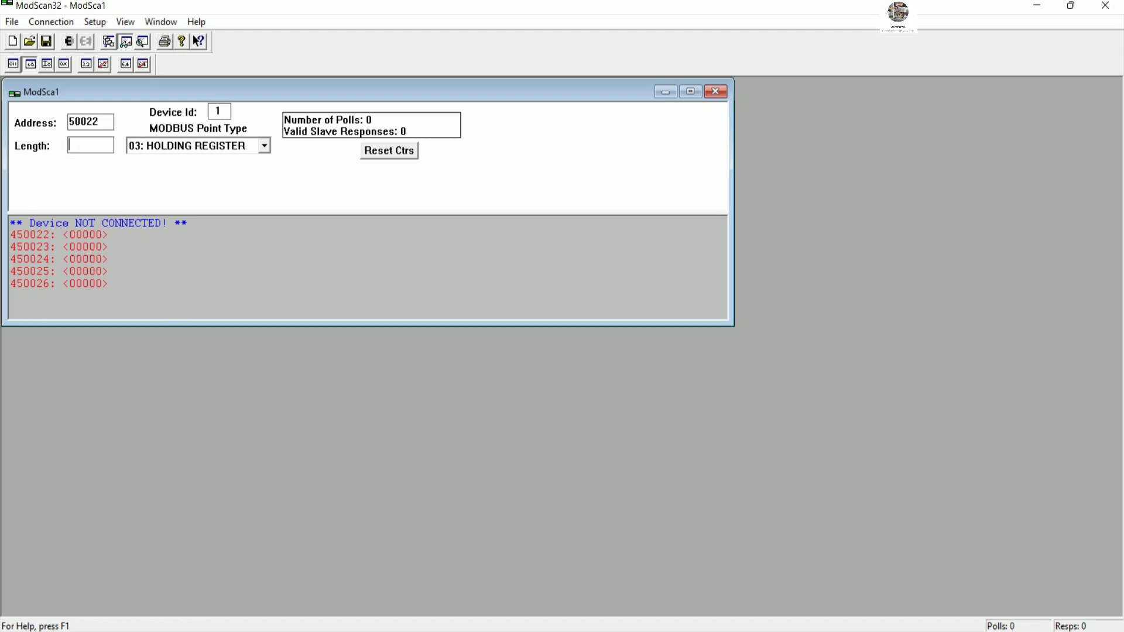
pyautogui.write('10')
pyautogui.moveTo(192, 325); pyautogui.dragTo(194, 553)
# - Connect to the remote TCP/IP server at 192.168.0.1 on port 502 for device 1's holding registers and display them as floating-point values
pyautogui.doubleClick(218, 111)
pyautogui.click(265, 145)
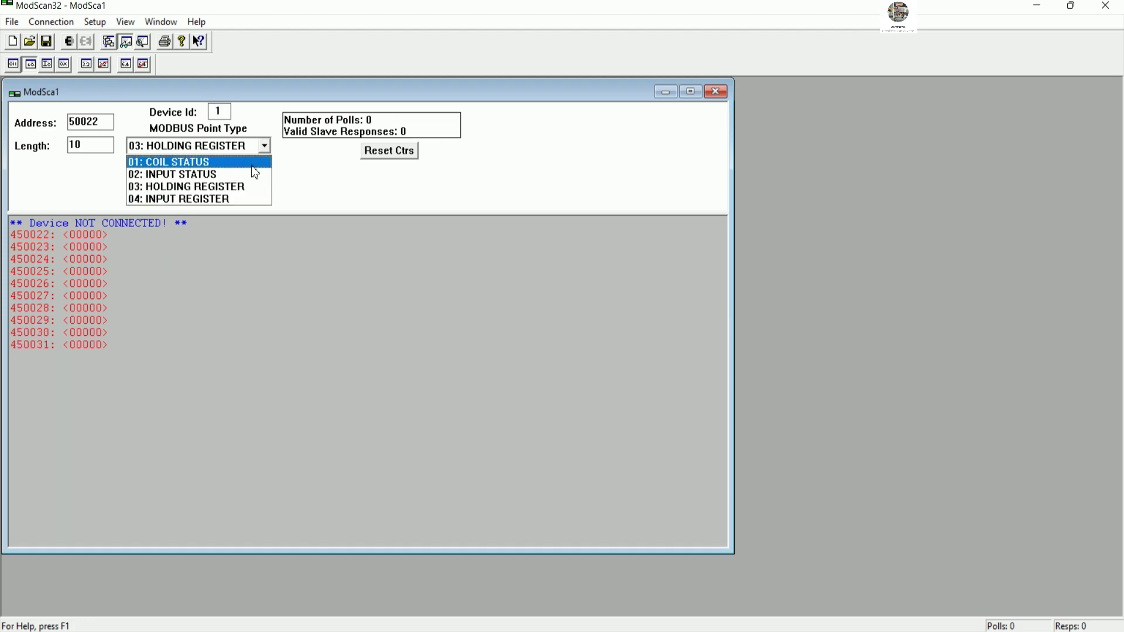
pyautogui.click(237, 185)
pyautogui.click(66, 26)
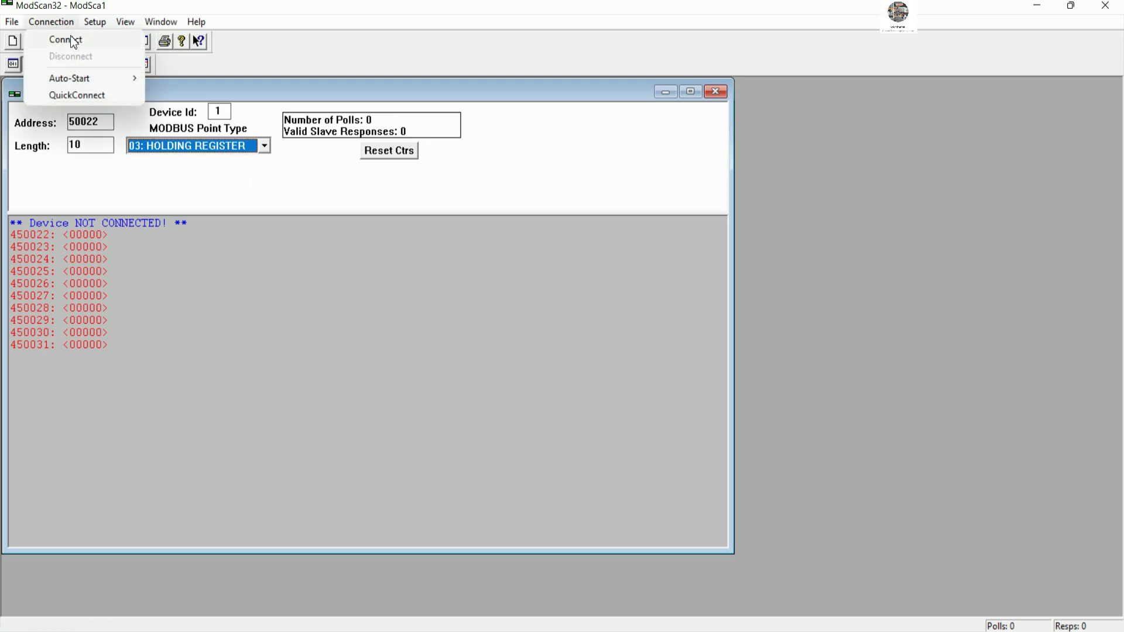
pyautogui.click(70, 39)
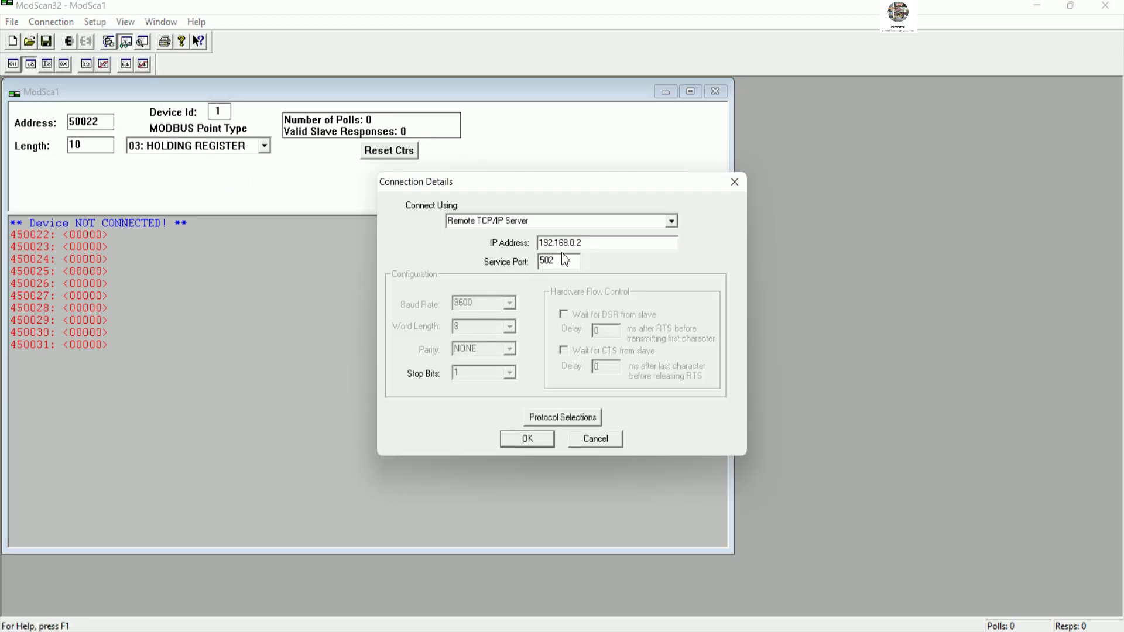
pyautogui.write('1')
pyautogui.click(528, 439)
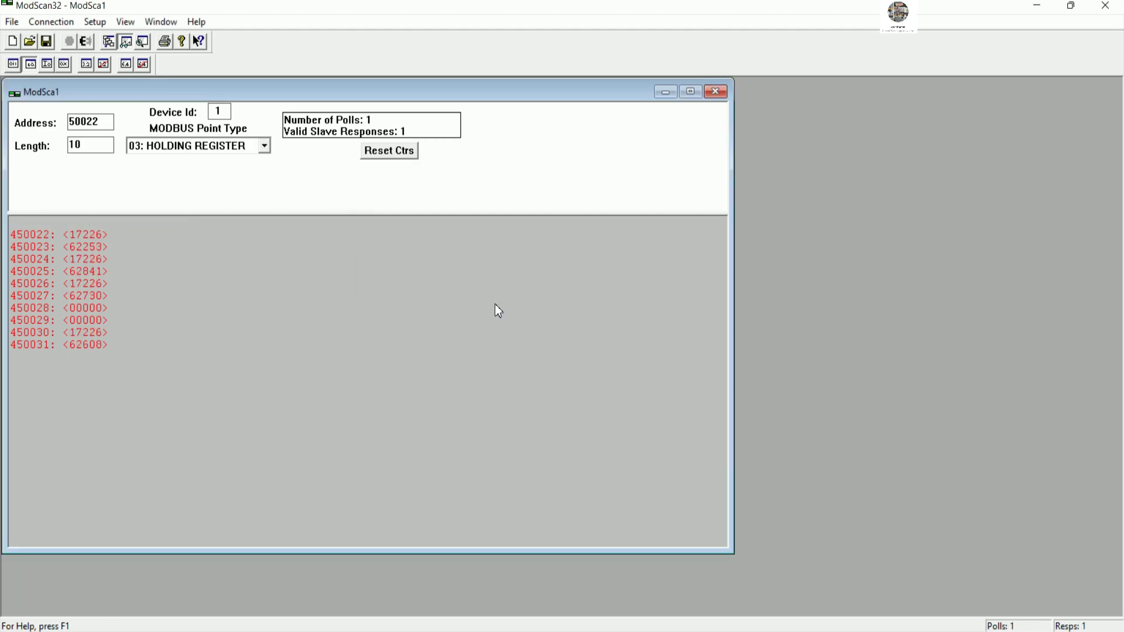
pyautogui.click(104, 63)
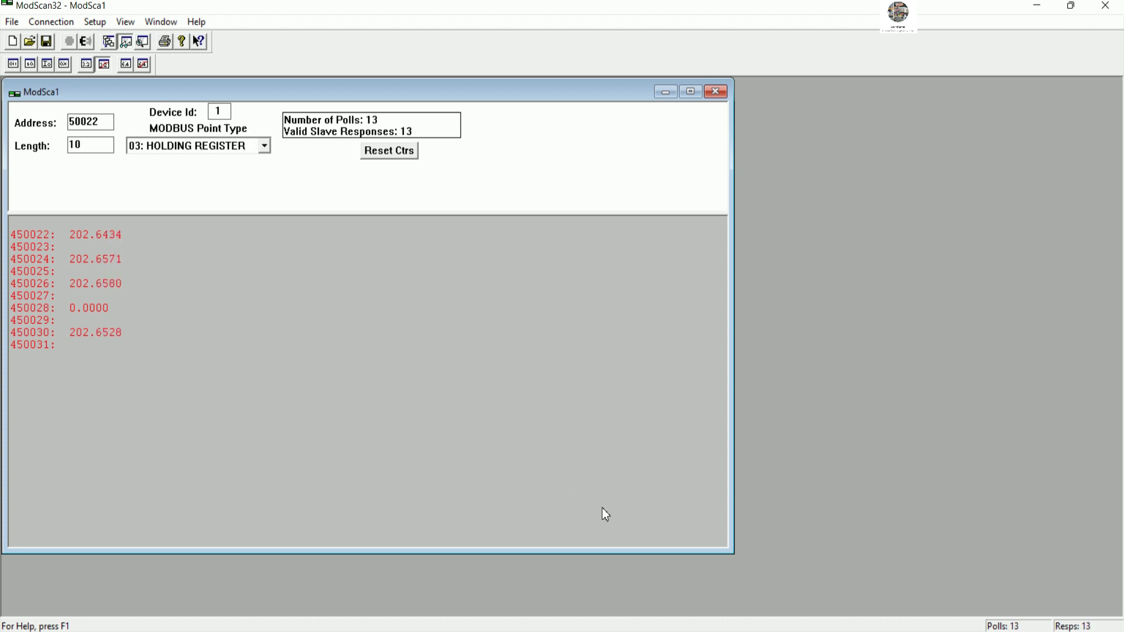
# - Switch to Notepad and add the line "We can read data from power meter1 via ModScan"
pyautogui.click(617, 625)
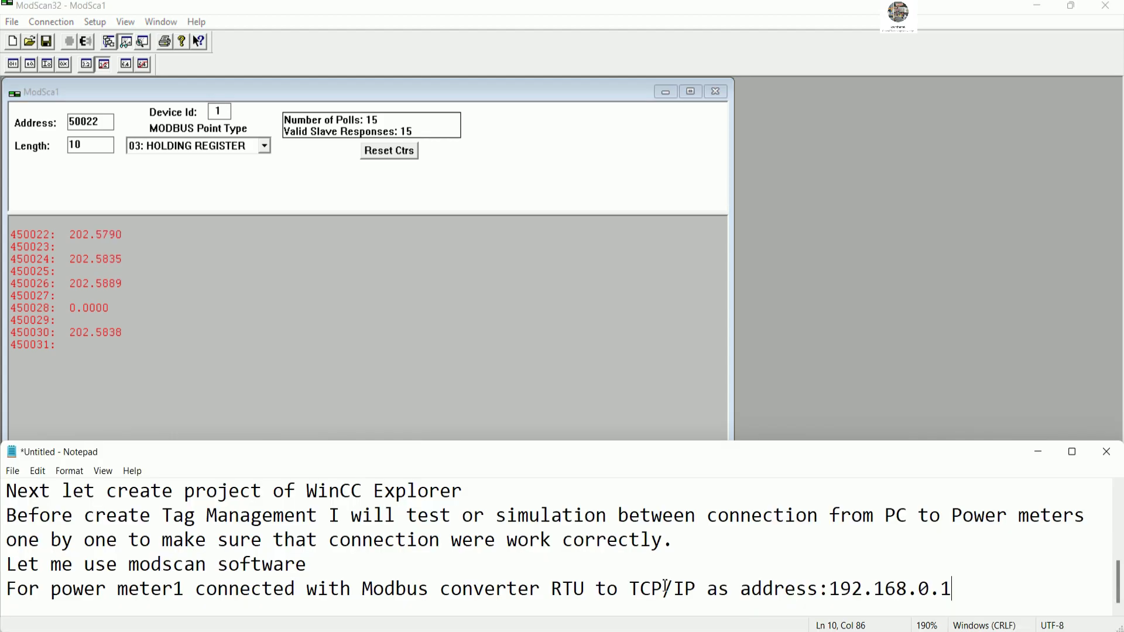
pyautogui.press('Return')
pyautogui.write('We can read ')
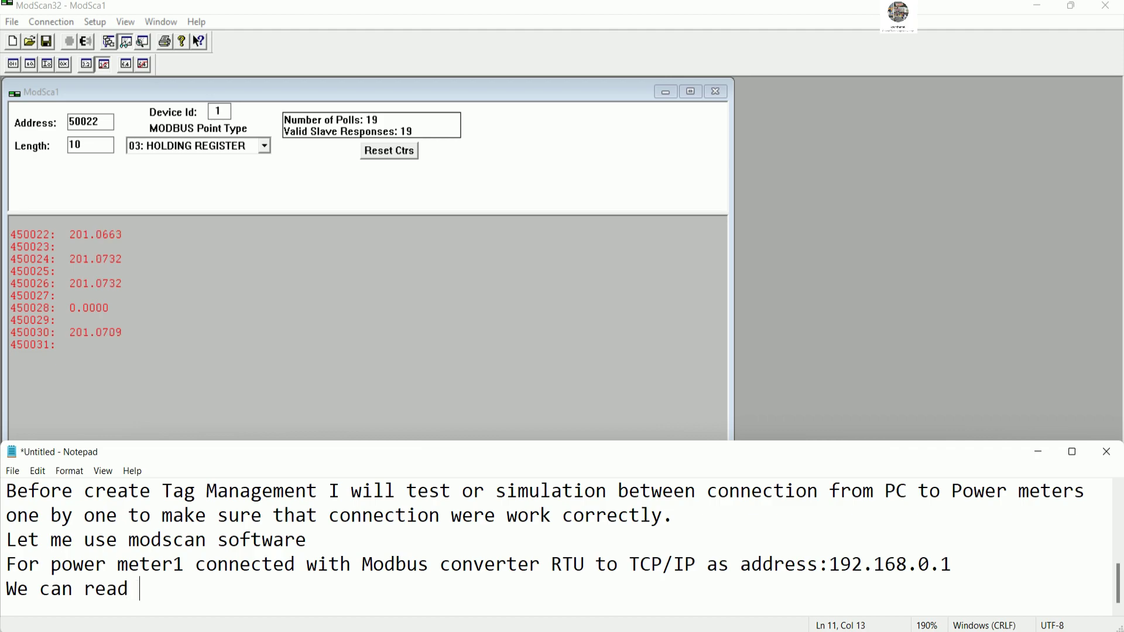
pyautogui.write('data from power')
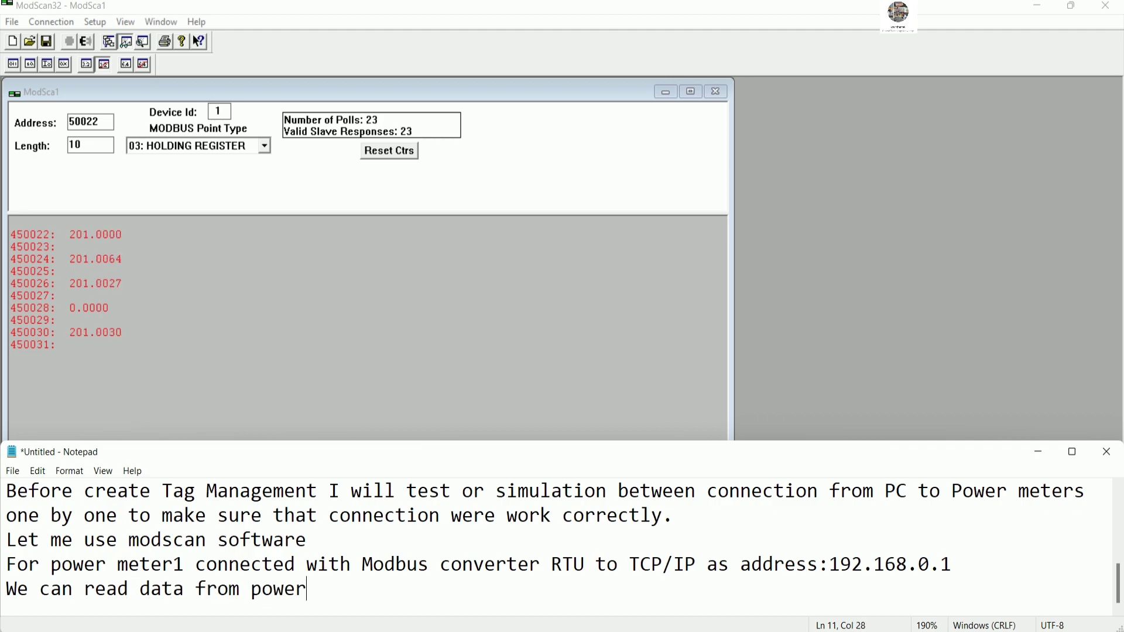
pyautogui.write(' meter1')
pyautogui.press('BackSpace')
pyautogui.write('1 to')
pyautogui.press('BackSpace')
pyautogui.press('BackSpace')
pyautogui.write('via ')
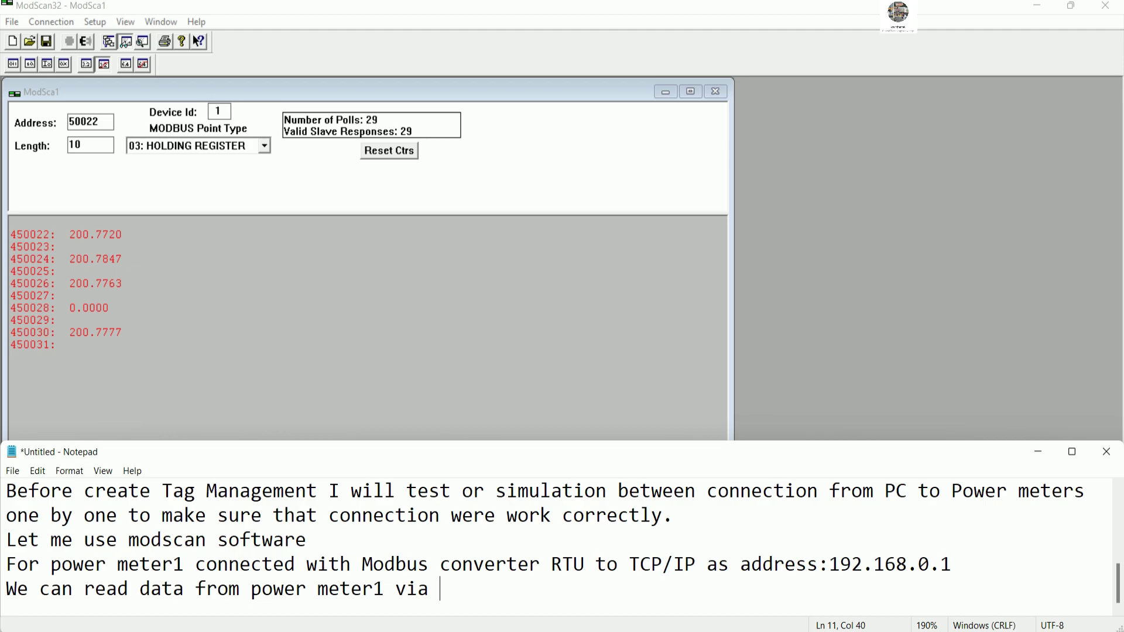
pyautogui.write('ModScan')
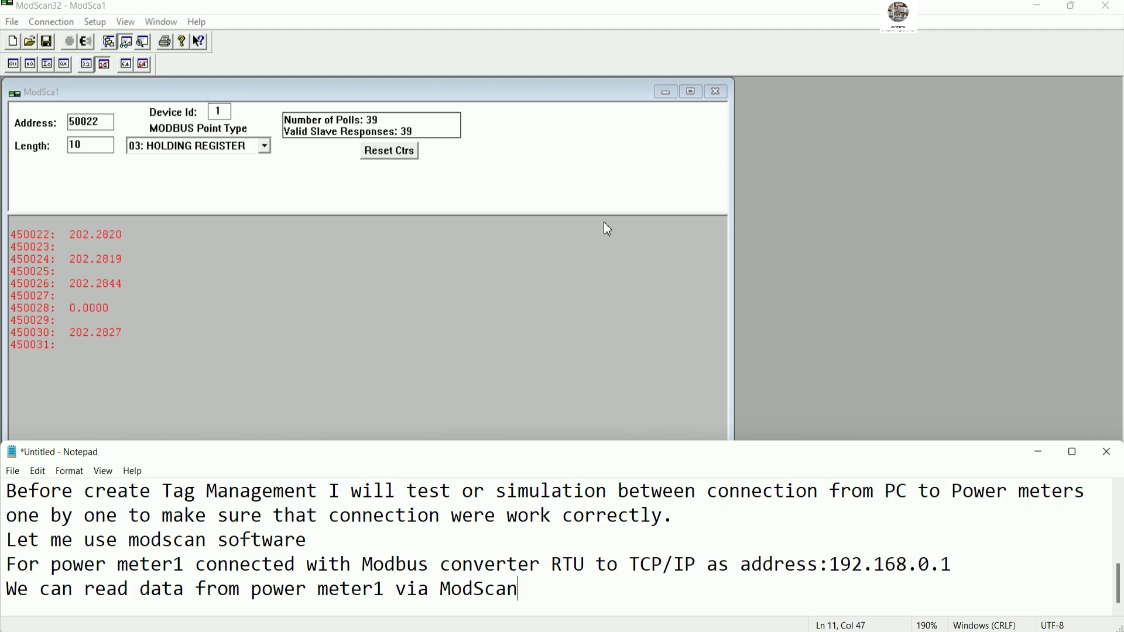
# - Add the line "Next let test power meter2" to the notes
pyautogui.press('Return')
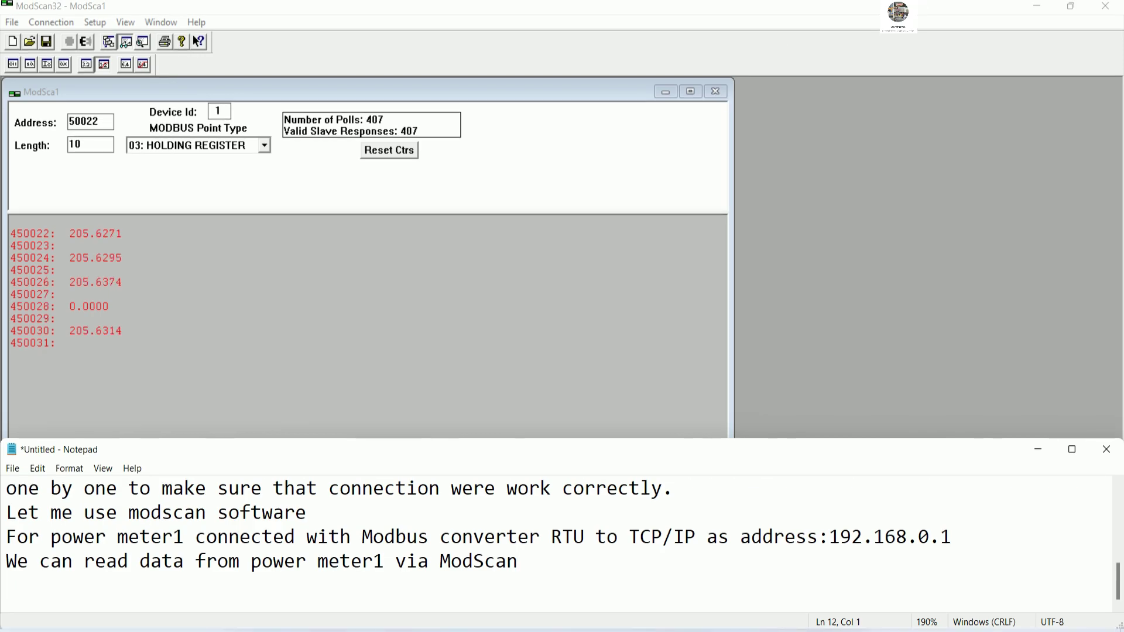
pyautogui.write('Next let test ')
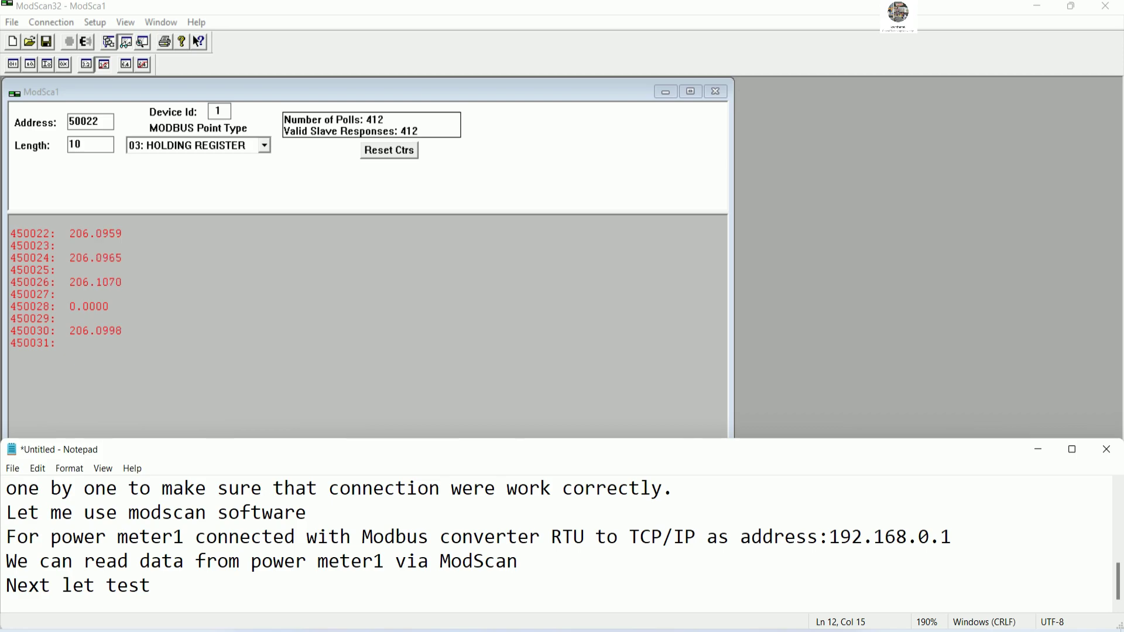
pyautogui.write('power meter2')
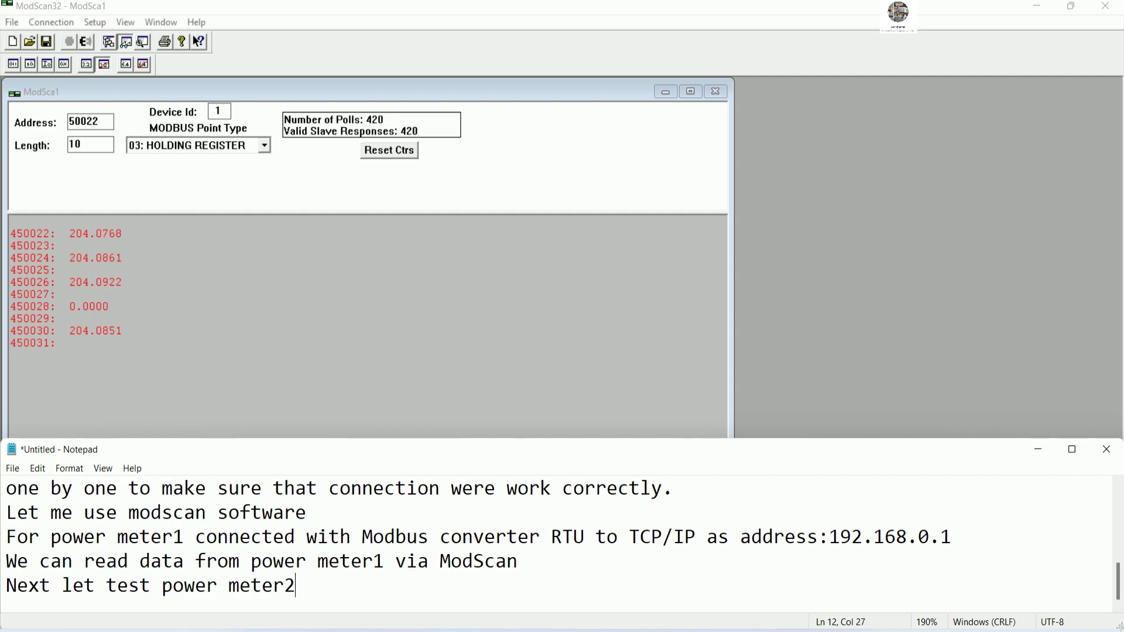
# - Check the second converter's IP address in the wiring diagram, and set the Device Id in ModScan32 to 2
pyautogui.hotkey('alt', 'Tab')
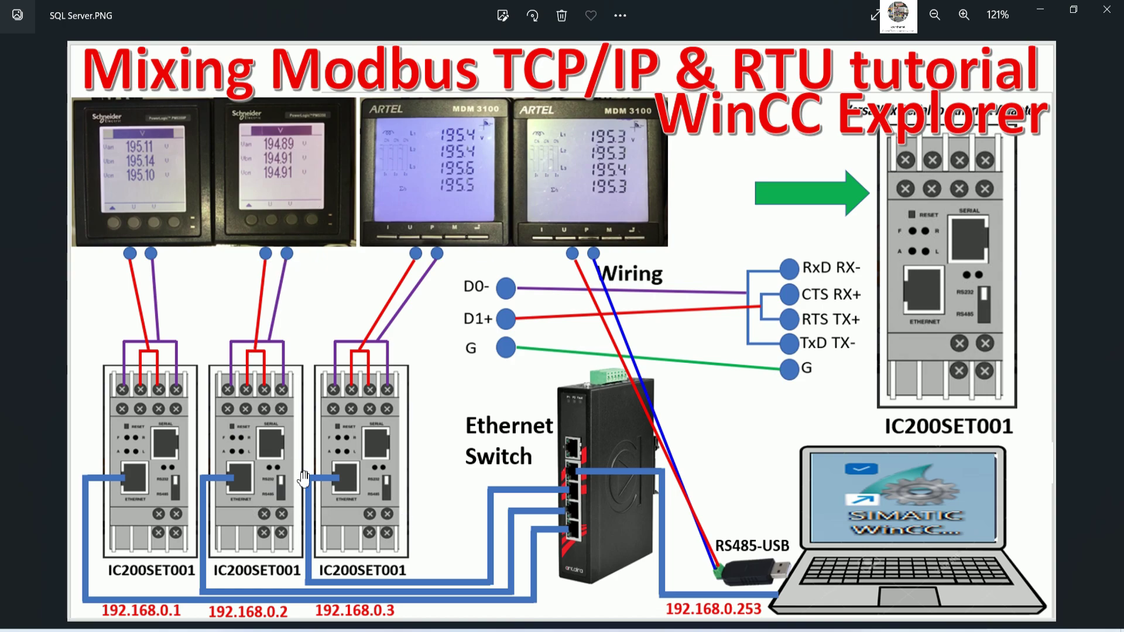
pyautogui.hotkey('alt', 'Tab')
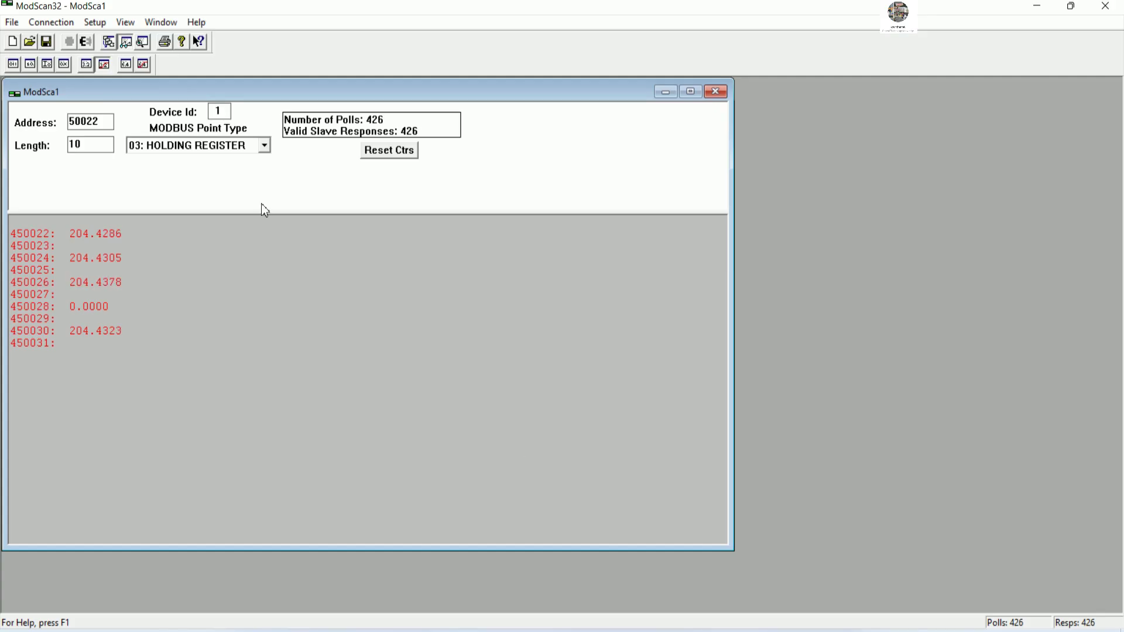
pyautogui.write('2')
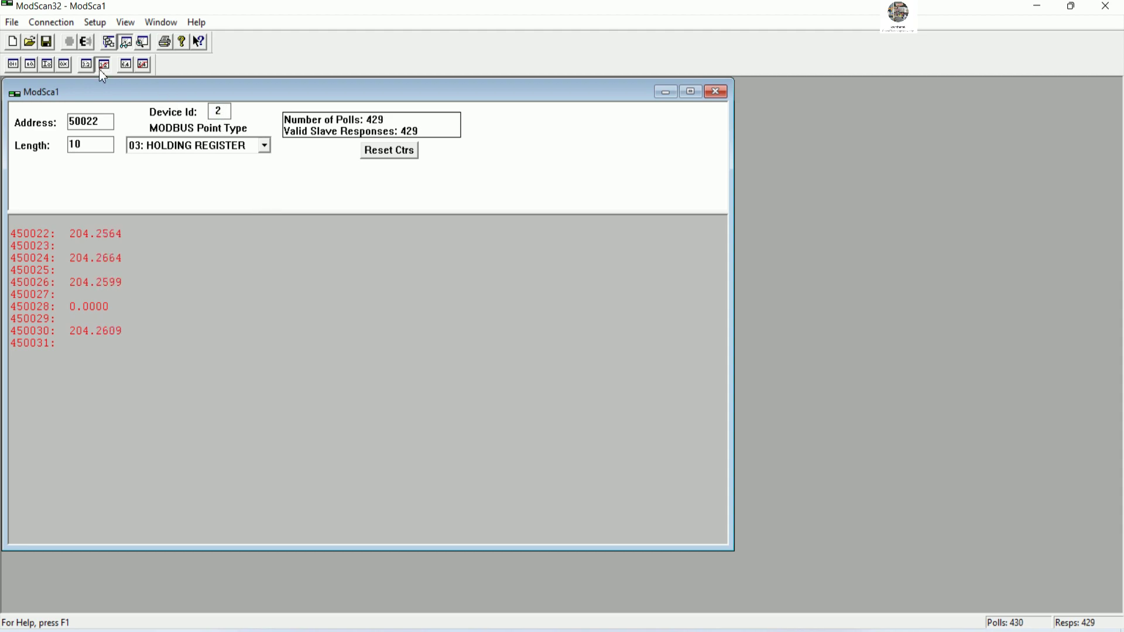
# - Disconnect the current Modbus connection and reconnect to the server at IP address 192.168.0.2
pyautogui.click(47, 23)
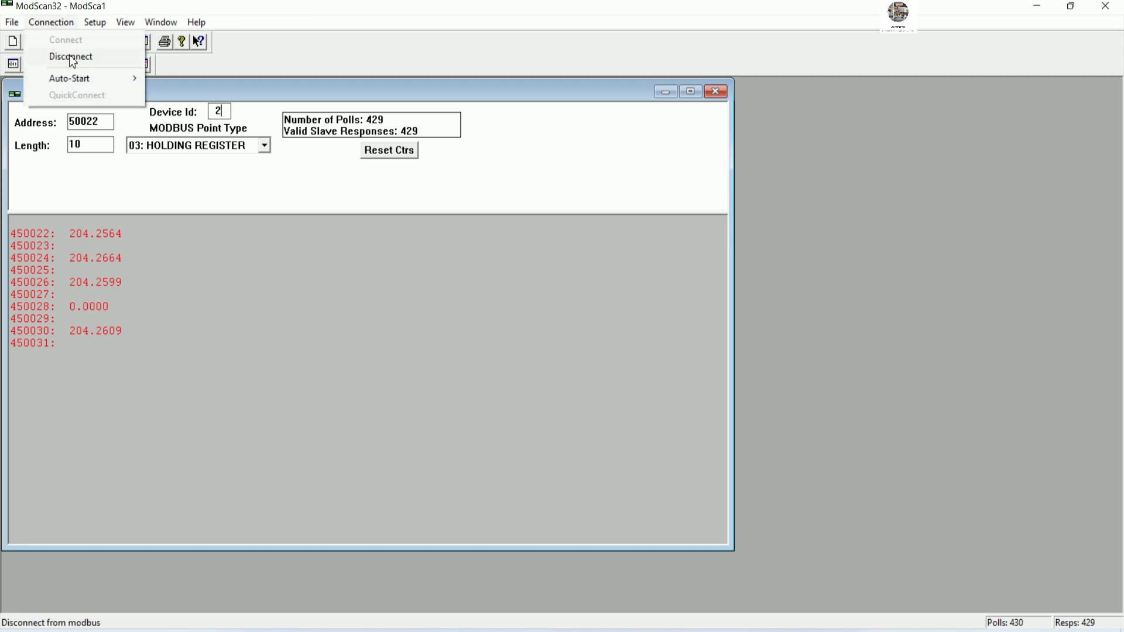
pyautogui.click(69, 56)
pyautogui.click(65, 24)
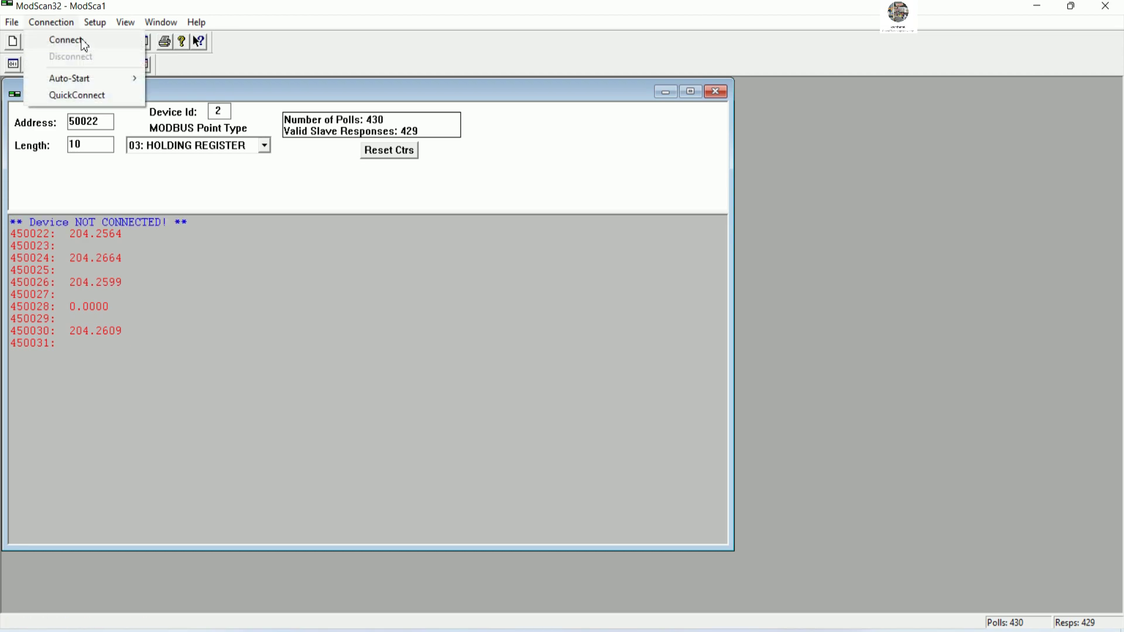
pyautogui.click(81, 39)
pyautogui.press('BackSpace')
pyautogui.write('2')
pyautogui.click(528, 437)
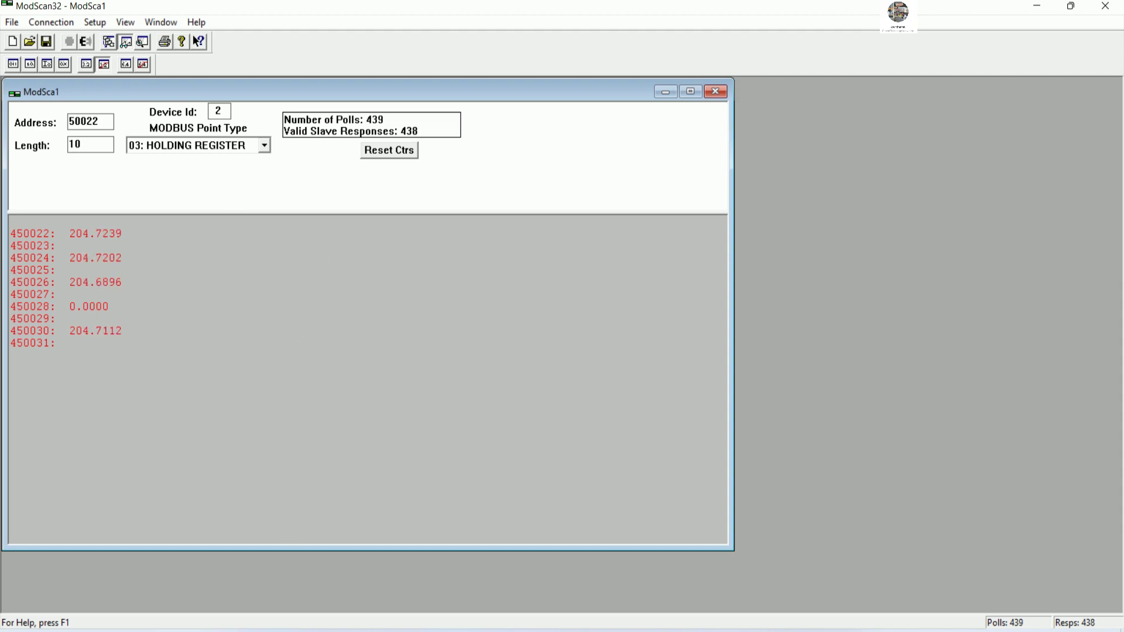
# - Switch to Notepad and add the line "We can read also" below the power meter2 note
pyautogui.click(656, 582)
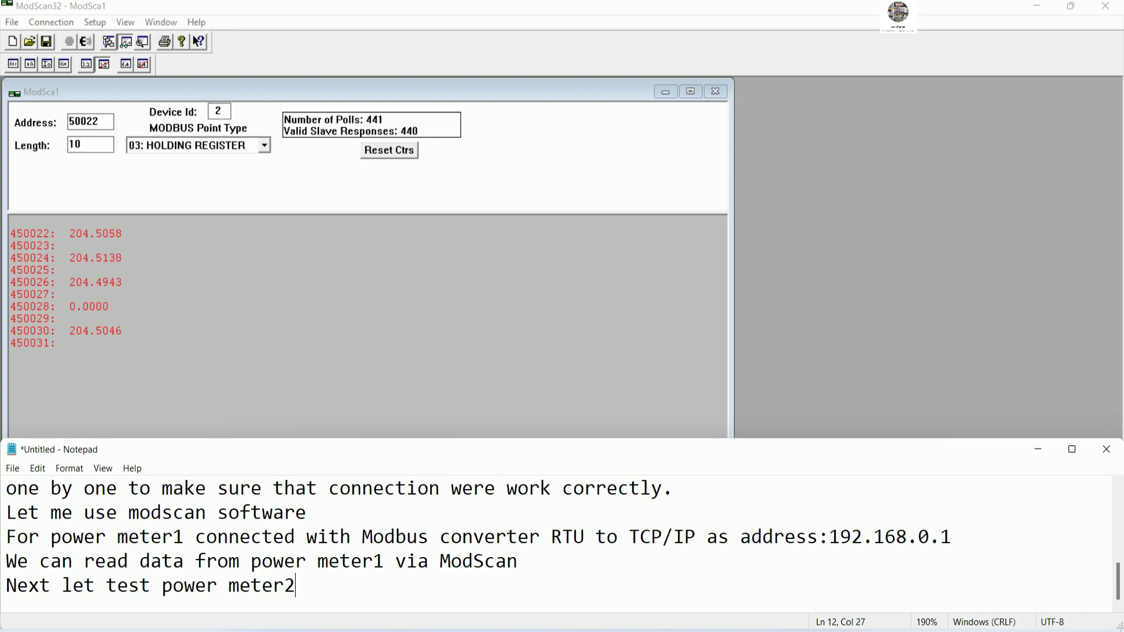
pyautogui.press('Return')
pyautogui.write('We can ')
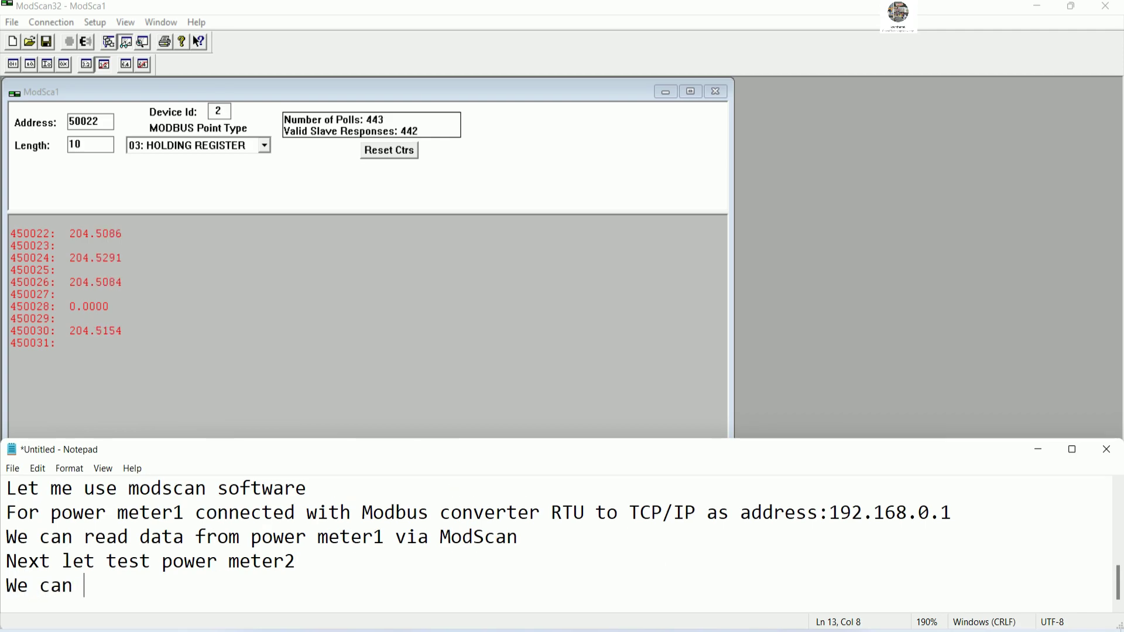
pyautogui.write('read also')
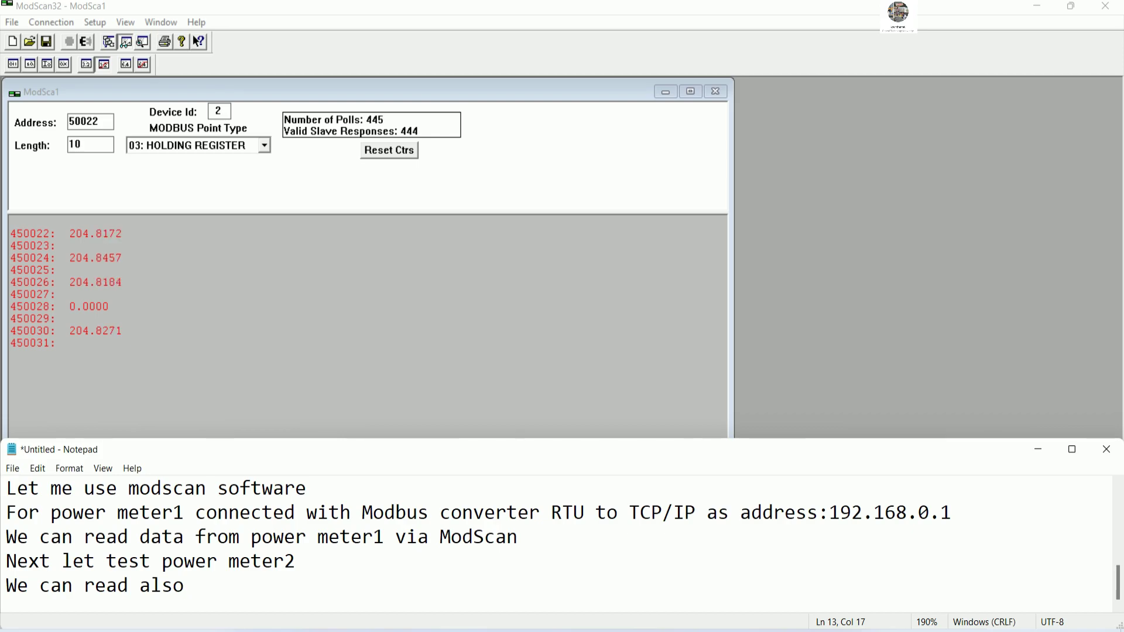
# - Add the line "Next let test power meter3" to the notes and minimize Notepad
pyautogui.press('Return')
pyautogui.write('Next let ')
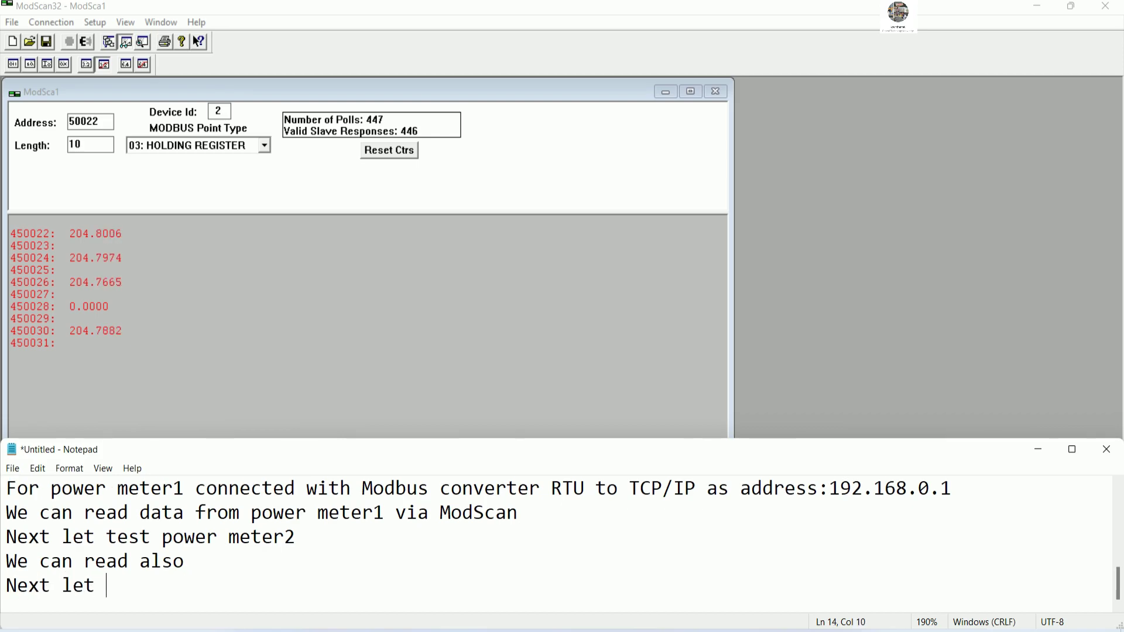
pyautogui.write('test p')
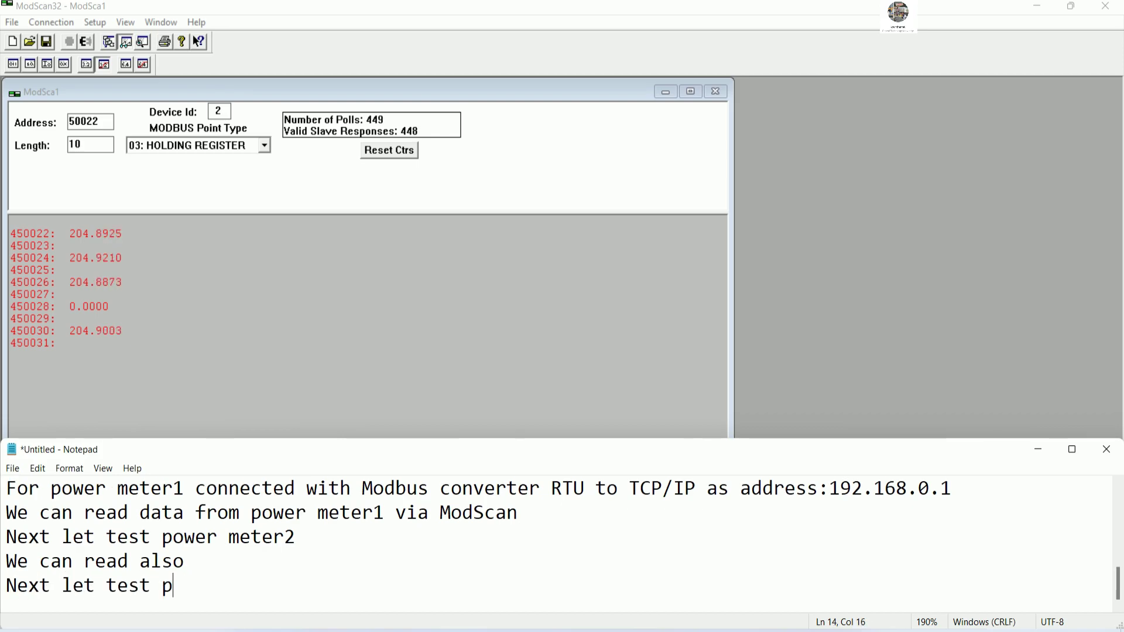
pyautogui.write('ower meter')
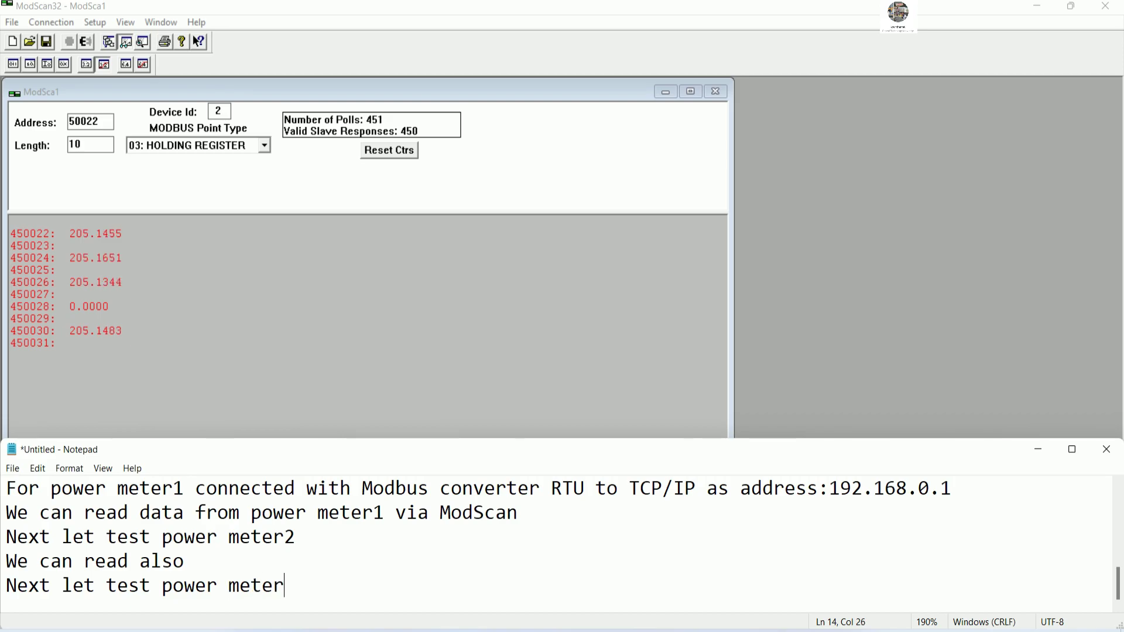
pyautogui.write('3')
pyautogui.click(1037, 450)
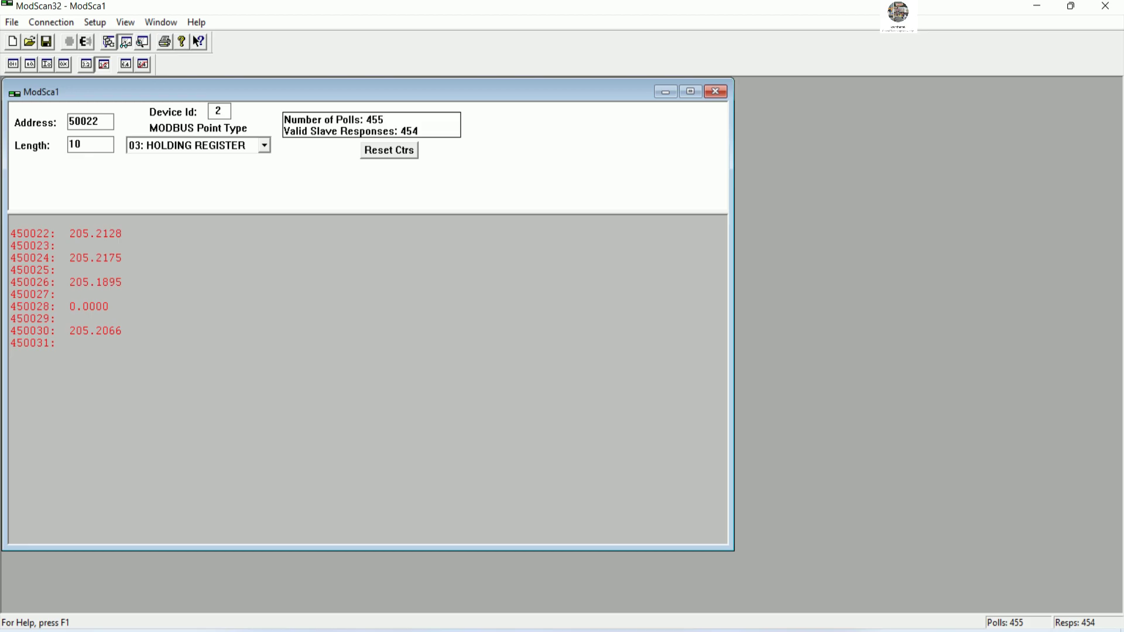
# - Check the third converter's IP address in the wiring diagram and the L1 phase voltage register in the MDM 3100 PDF
pyautogui.hotkey('alt', 'Tab')
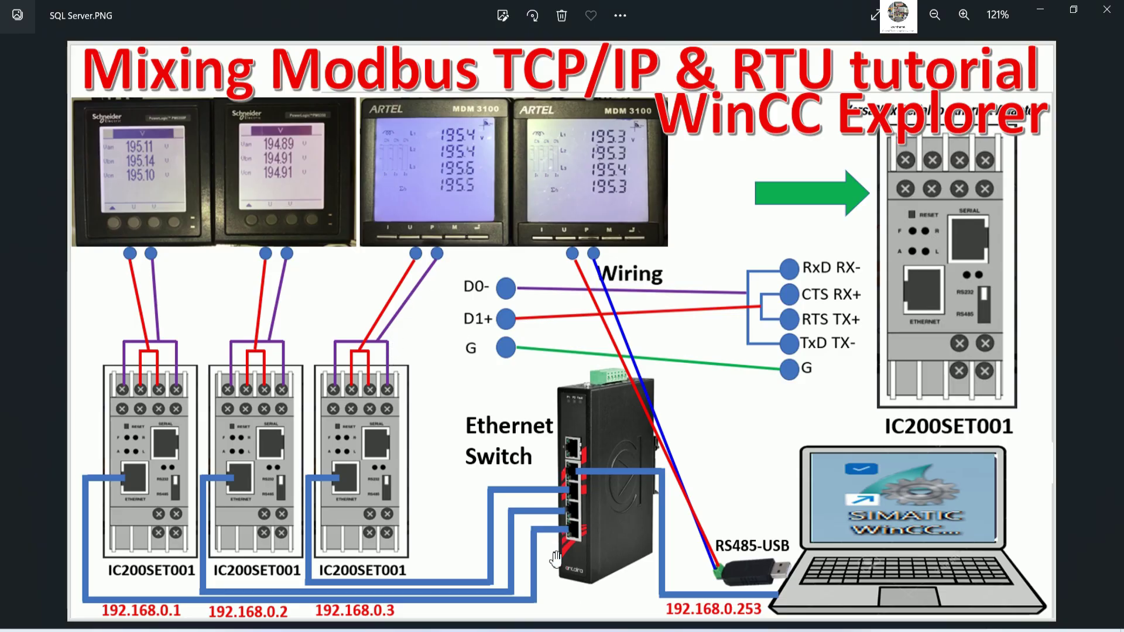
pyautogui.hotkey('alt', 'Tab')
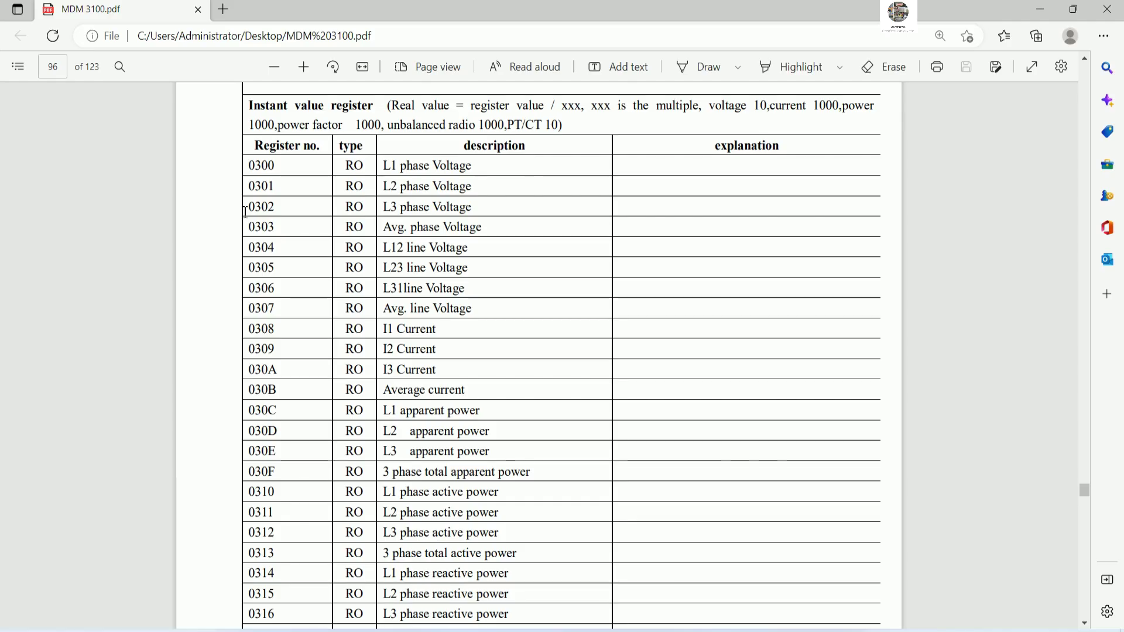
pyautogui.scroll(2, 387, 165)
pyautogui.scroll(-2, 512, 231)
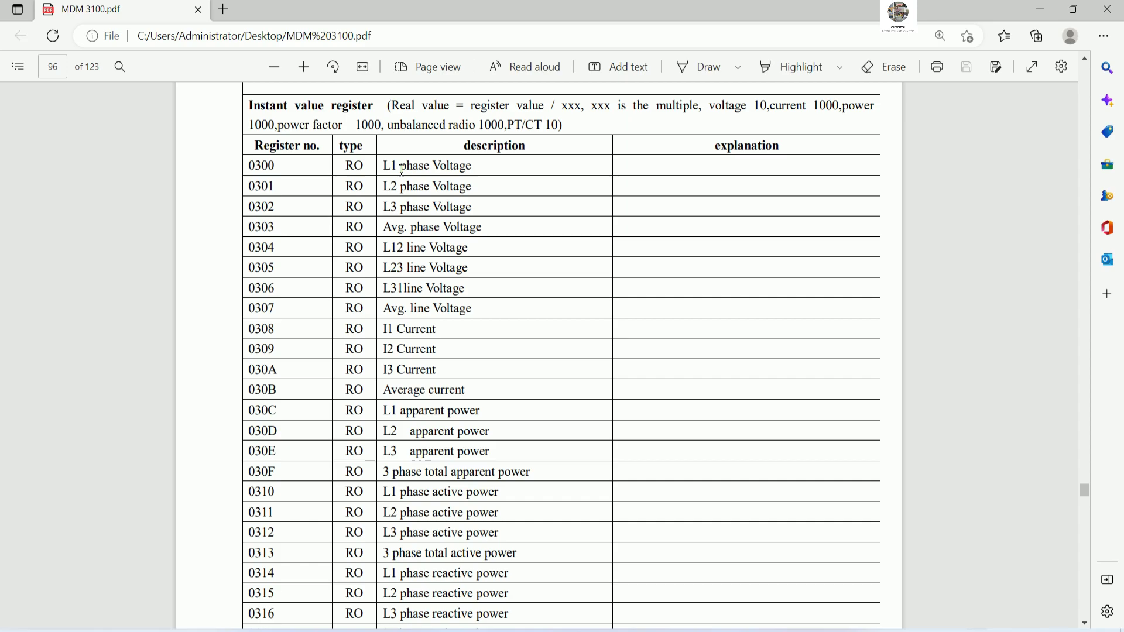
pyautogui.moveTo(282, 166); pyautogui.dragTo(223, 163)
pyautogui.click(526, 224)
# - Open the Windows Calculator and place it beside the PDF's register table
pyautogui.press('super+r')
pyautogui.write('cacl')
pyautogui.press('Return')
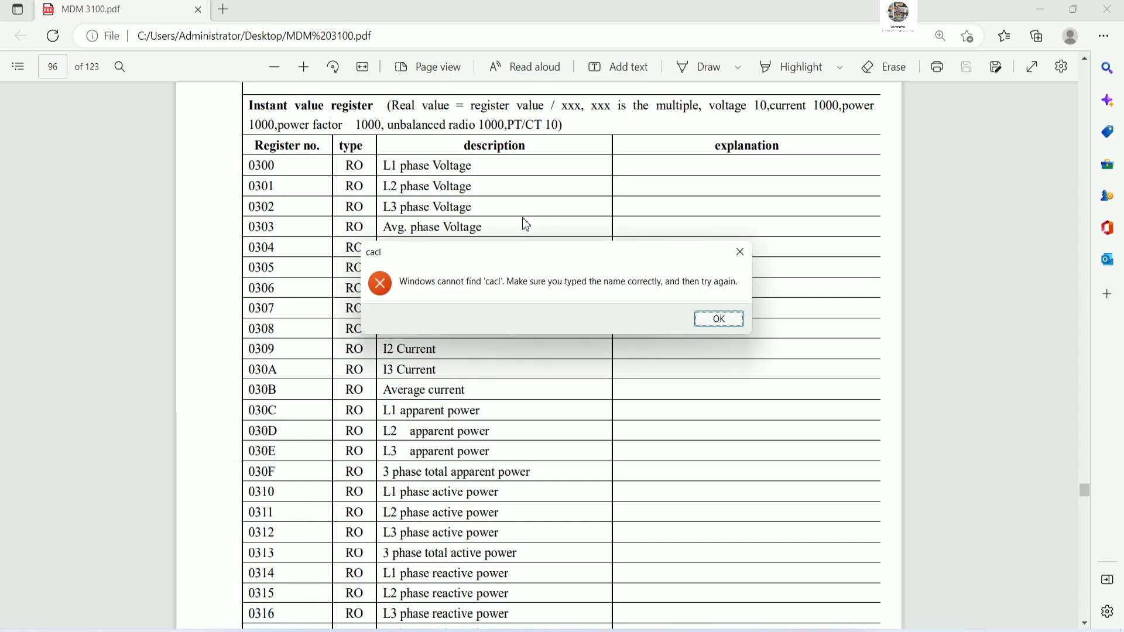
pyautogui.press('Return')
pyautogui.write('calc')
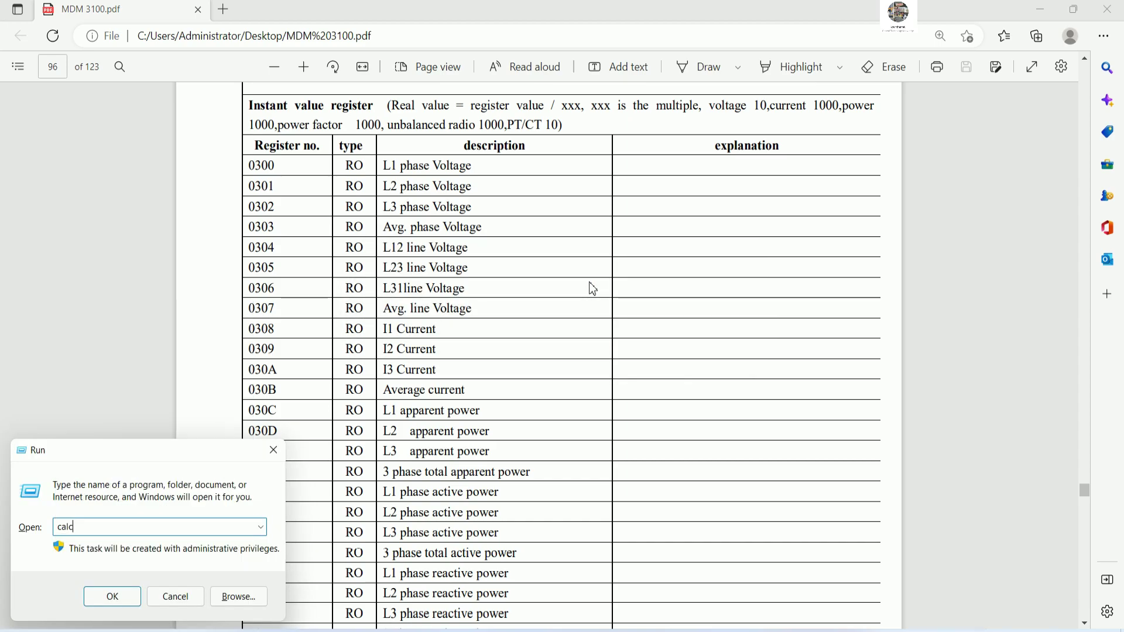
pyautogui.press('Return')
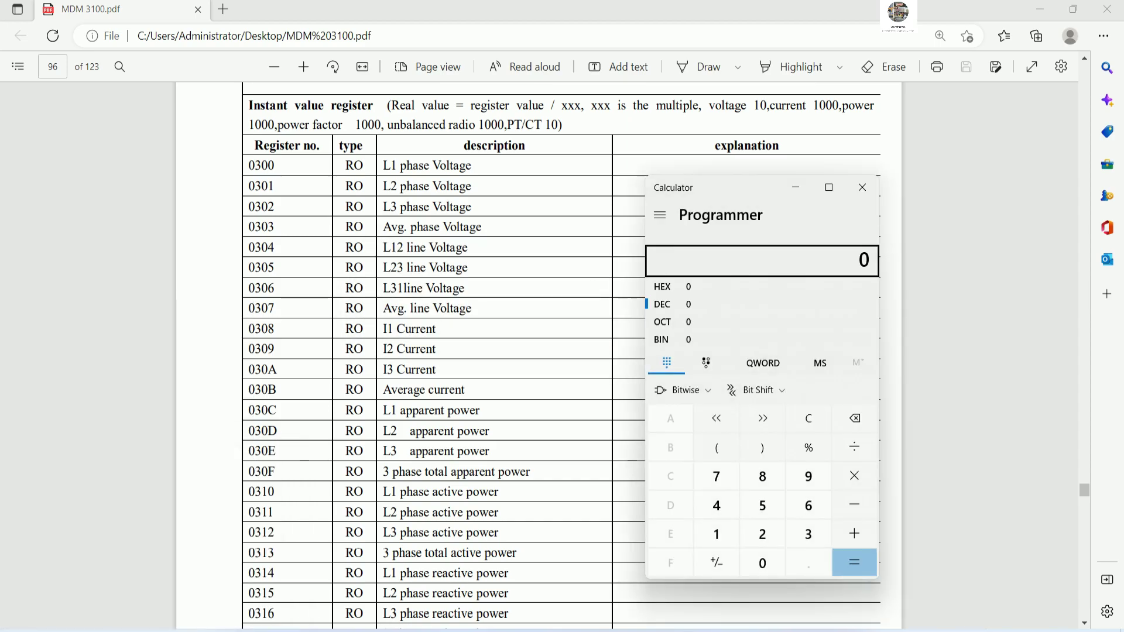
pyautogui.moveTo(760, 198); pyautogui.dragTo(997, 29)
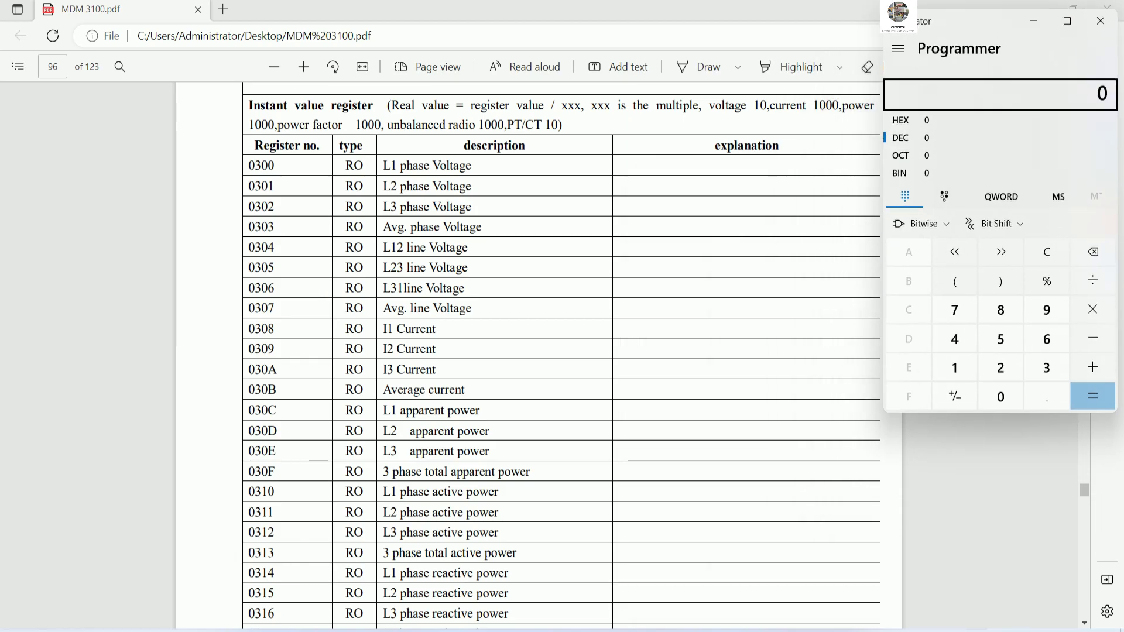
# - Switch to Notepad and add the line "In this case we need to convert from Hex to Dec"
pyautogui.click(679, 609)
pyautogui.press('Return')
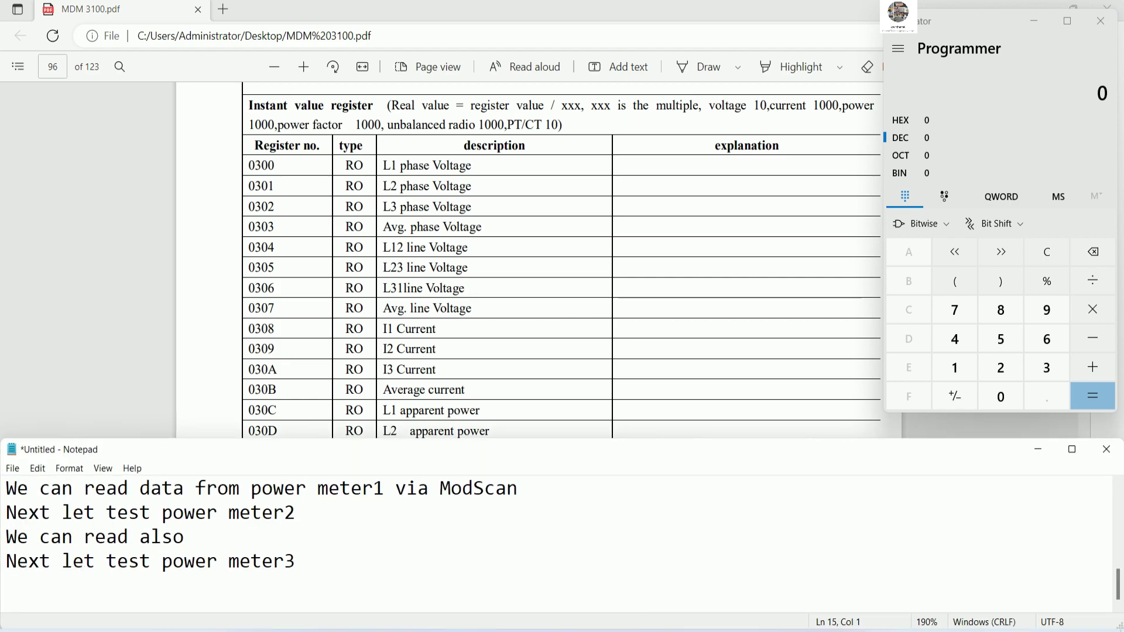
pyautogui.write('in')
pyautogui.press('BackSpace')
pyautogui.press('BackSpace')
pyautogui.write('In this ')
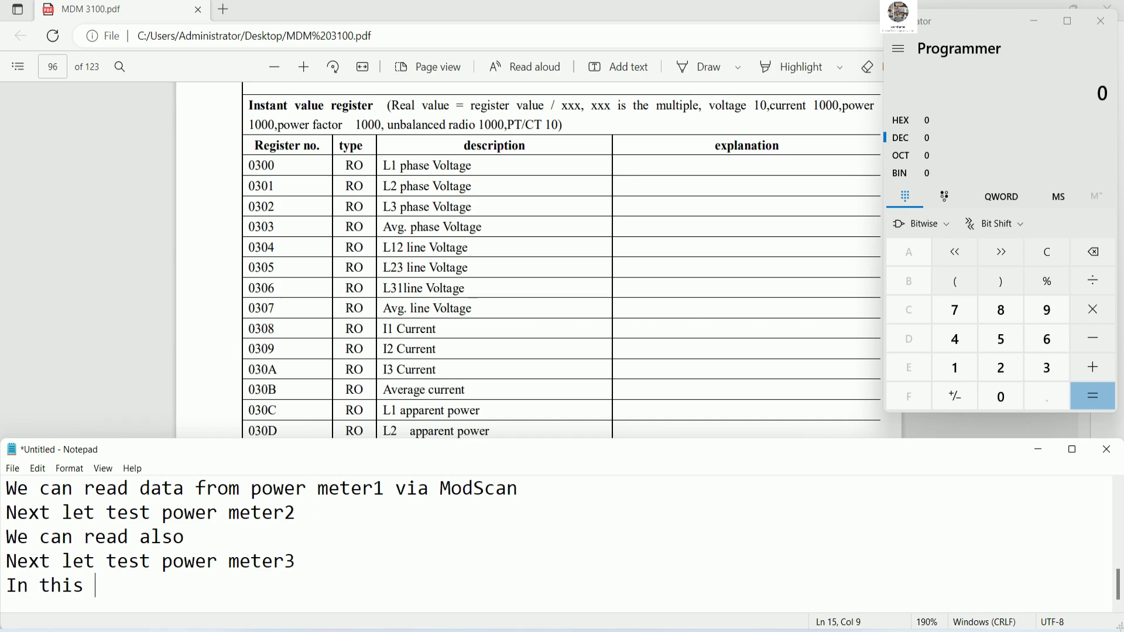
pyautogui.write('case we ne')
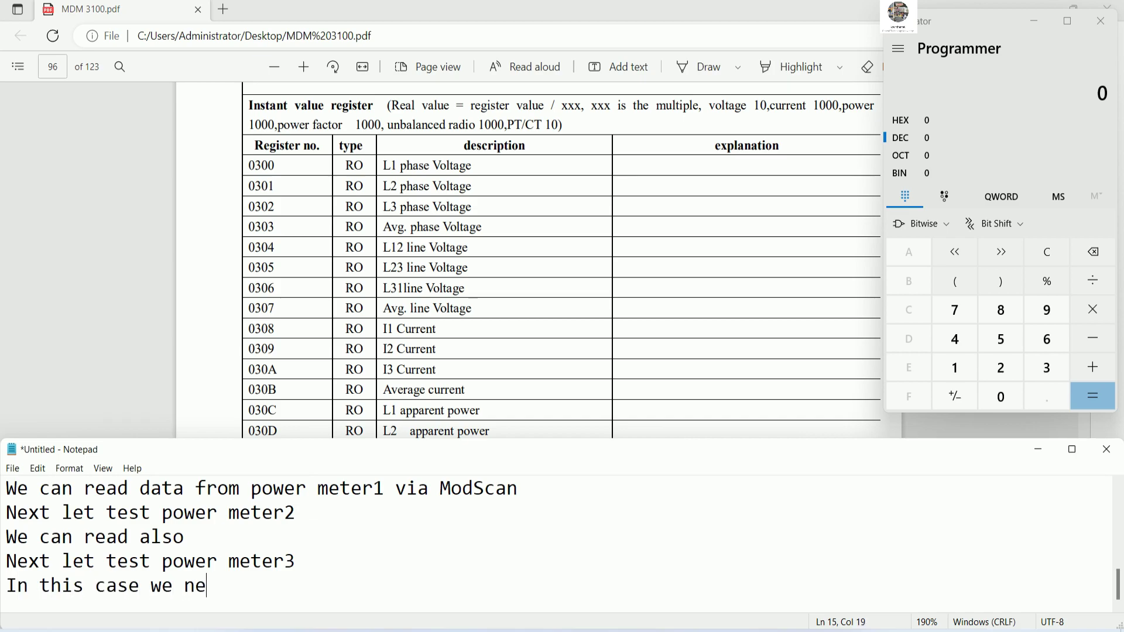
pyautogui.write('ed to conver')
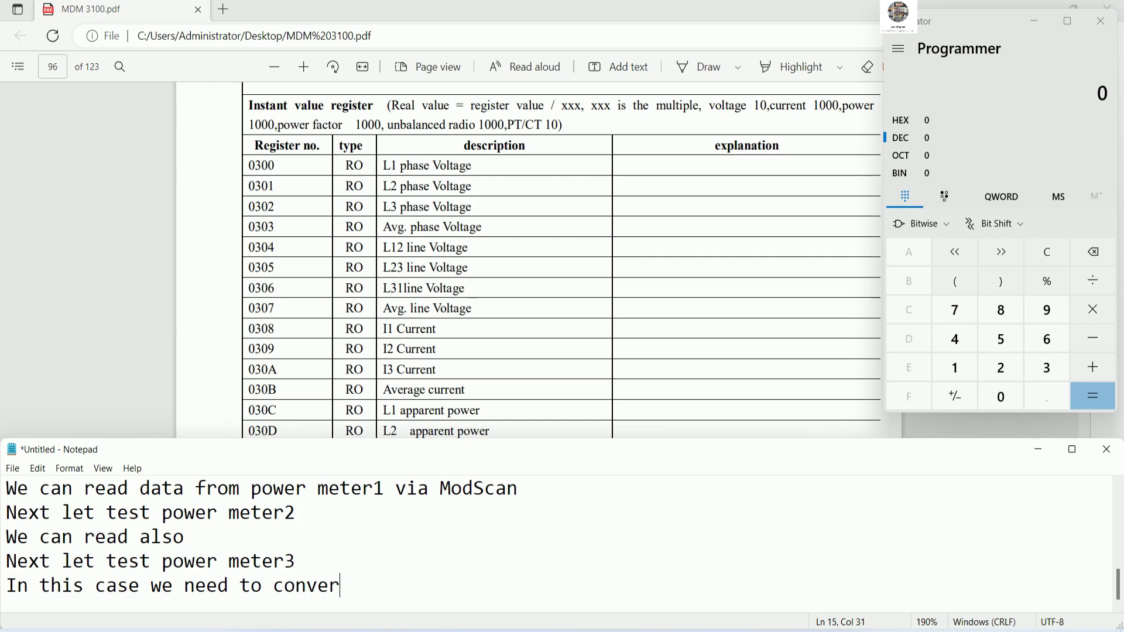
pyautogui.write('t from Hex to Dec')
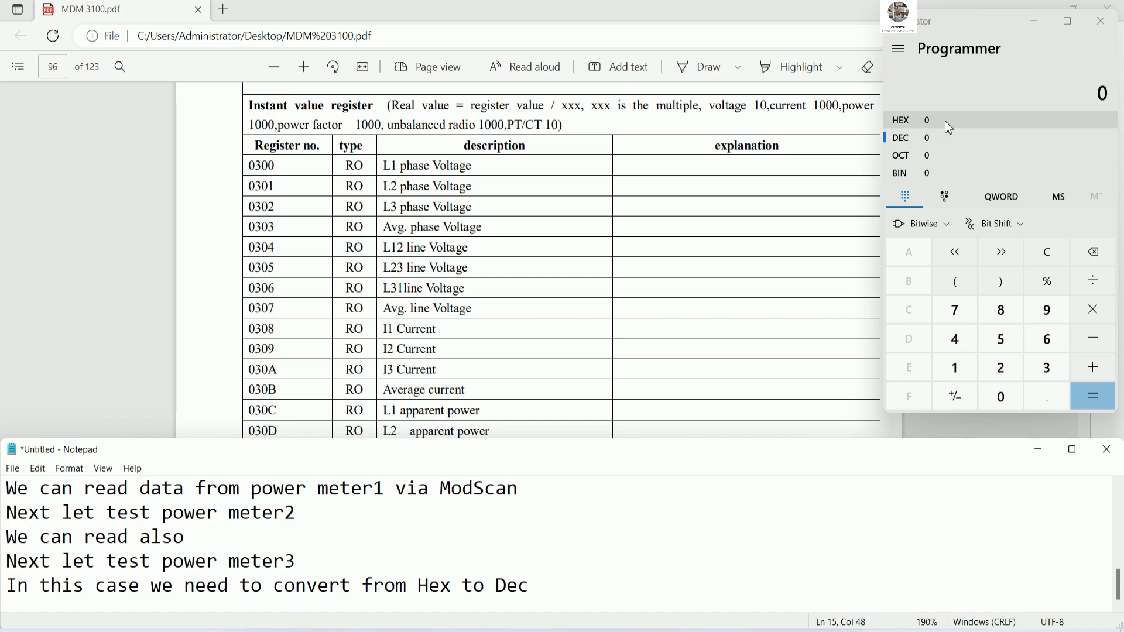
# - In Calculator, add 1 to hexadecimal 300, convert the sum to decimal and copy it
pyautogui.click(902, 120)
pyautogui.click(1047, 368)
pyautogui.click(1014, 398)
pyautogui.click(1015, 398)
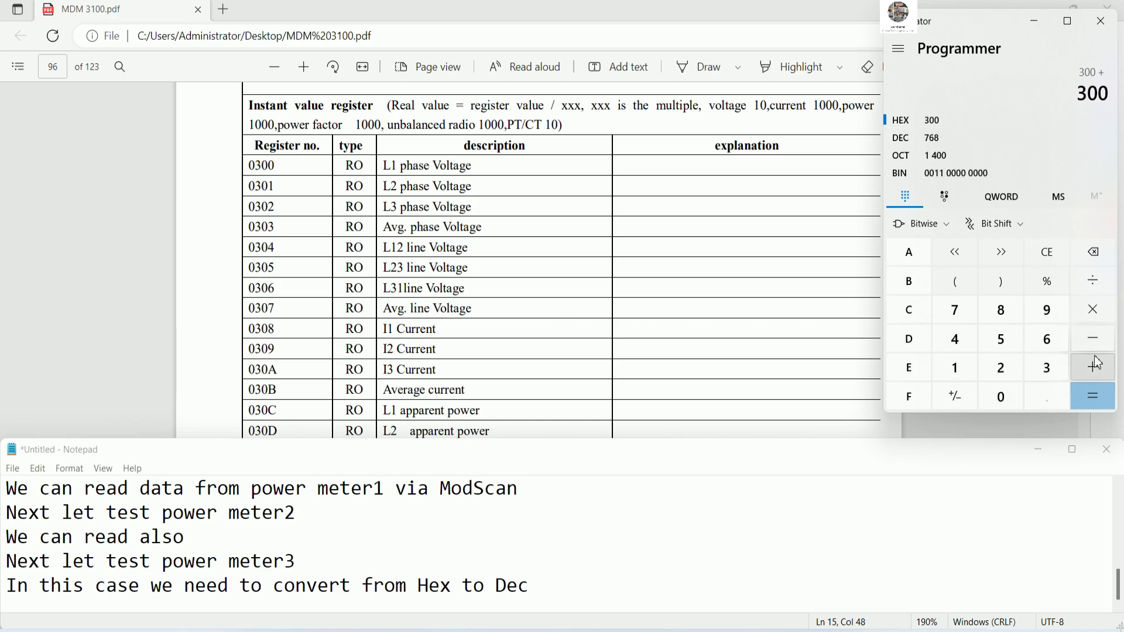
pyautogui.click(954, 368)
pyautogui.click(1097, 394)
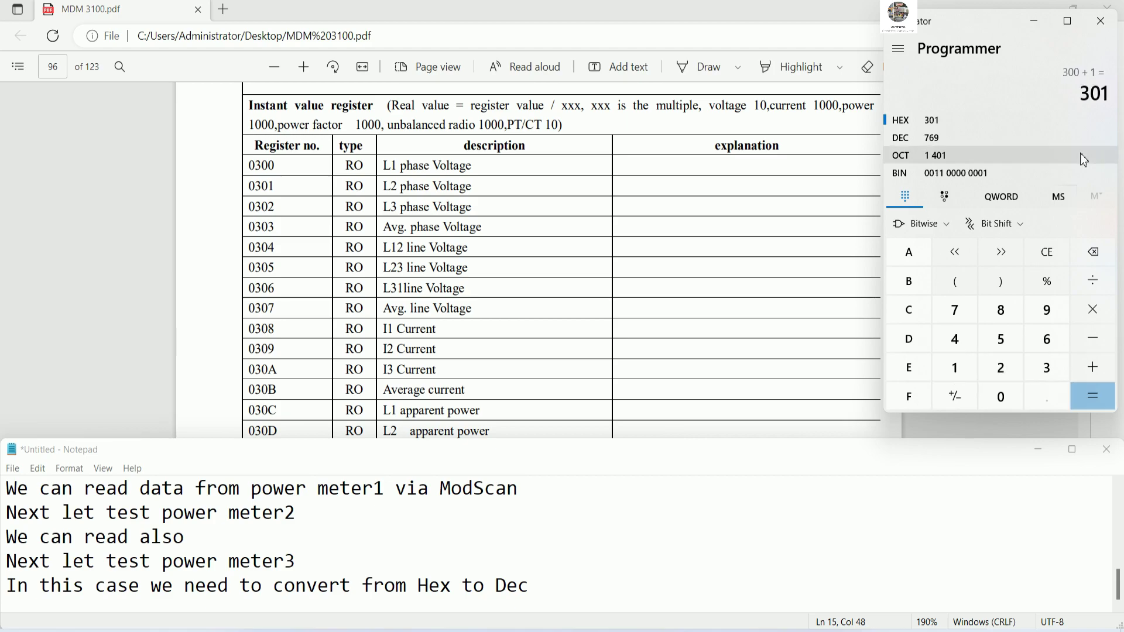
pyautogui.click(944, 141)
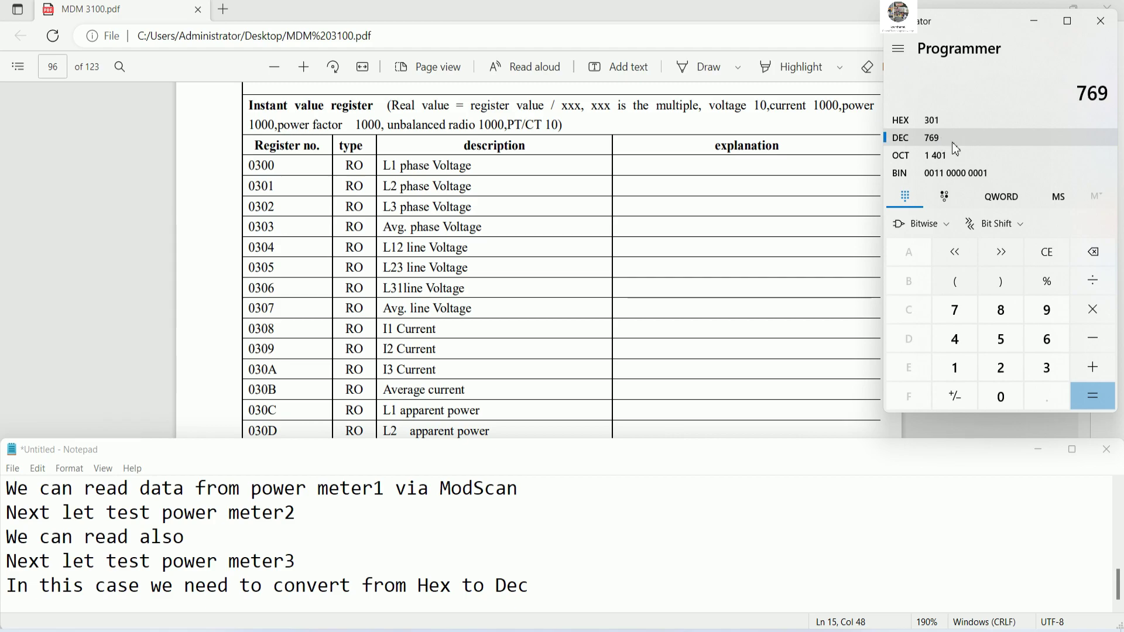
pyautogui.hotkey('ctrl', 'c')
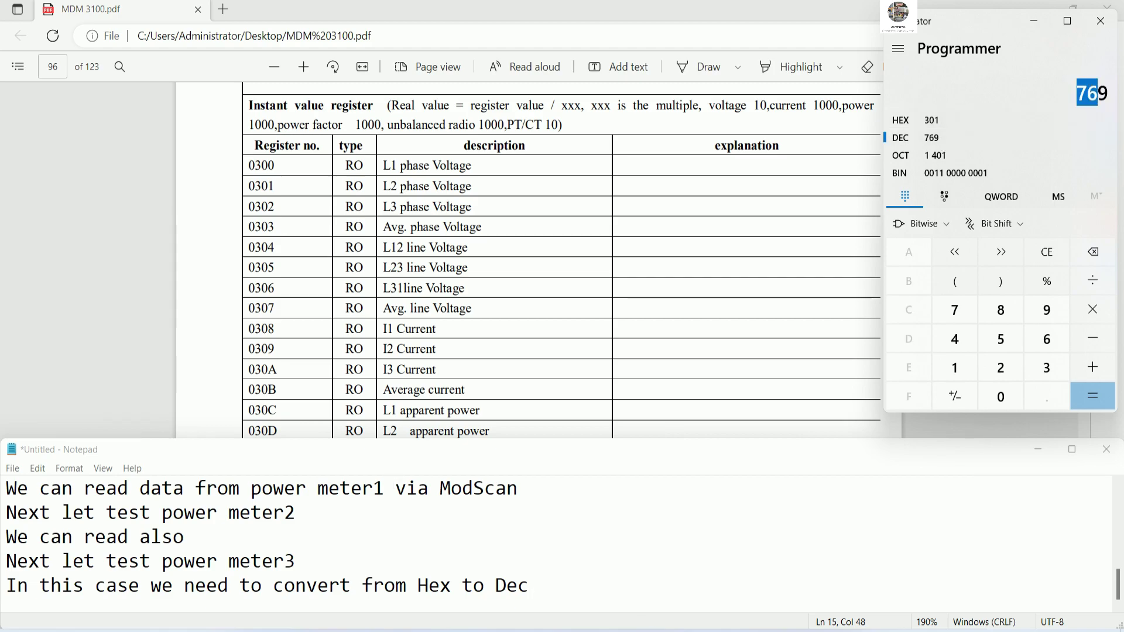
# - Switch to ModScan32, set the register address to 769, reset the poll counters and set the Device Id to 3
pyautogui.hotkey('alt', 'Tab')
pyautogui.moveTo(111, 121); pyautogui.dragTo(75, 136)
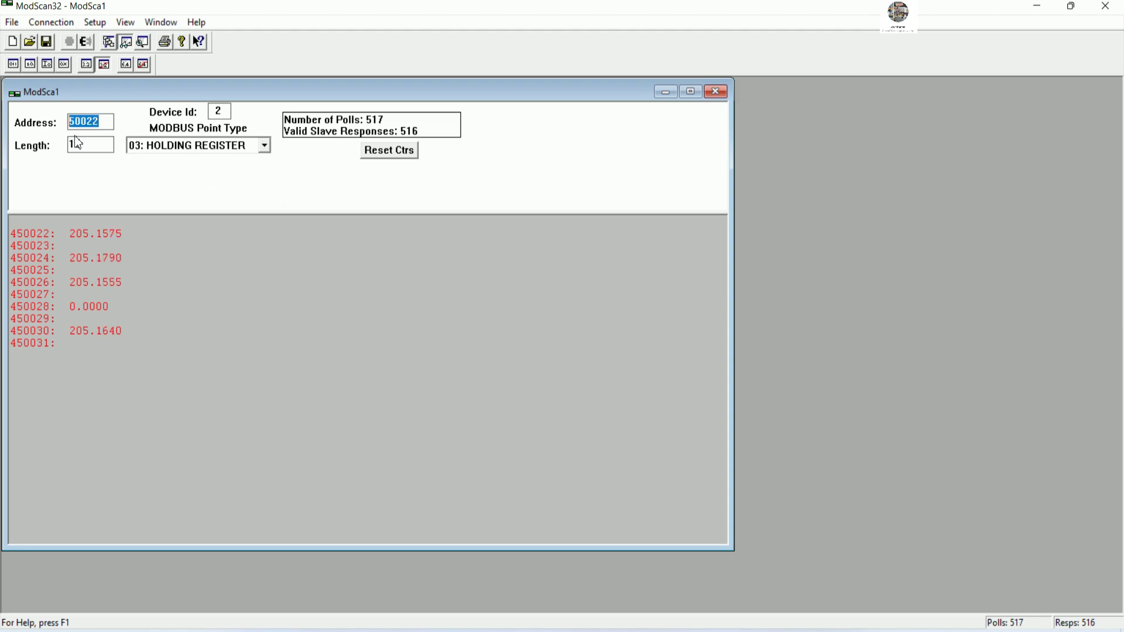
pyautogui.write('40')
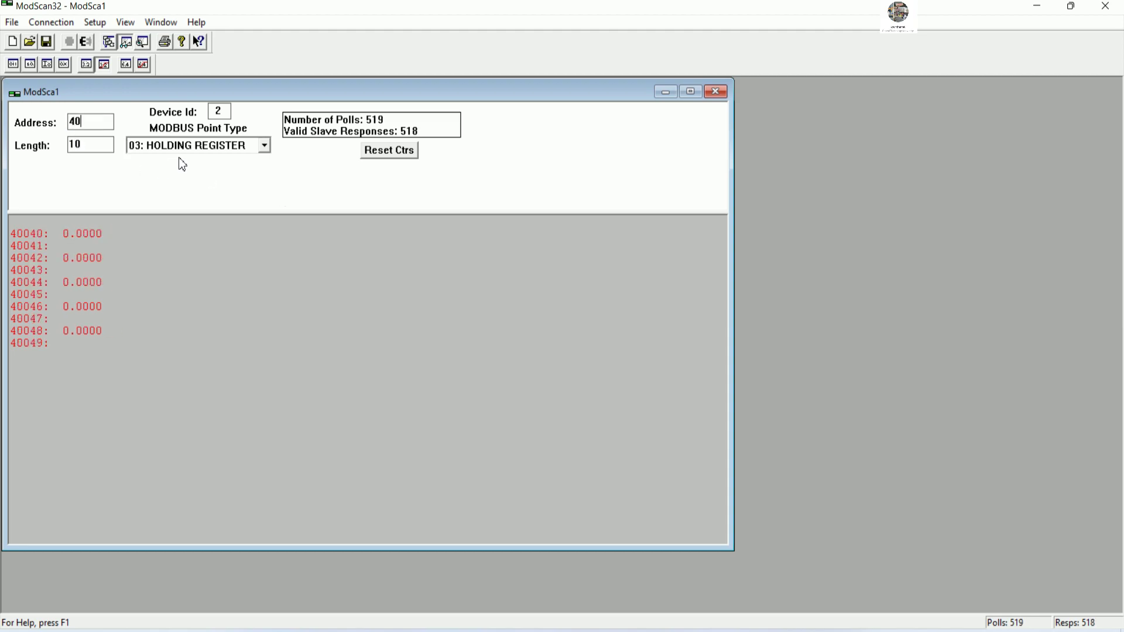
pyautogui.click(671, 627)
pyautogui.moveTo(104, 122); pyautogui.dragTo(70, 120)
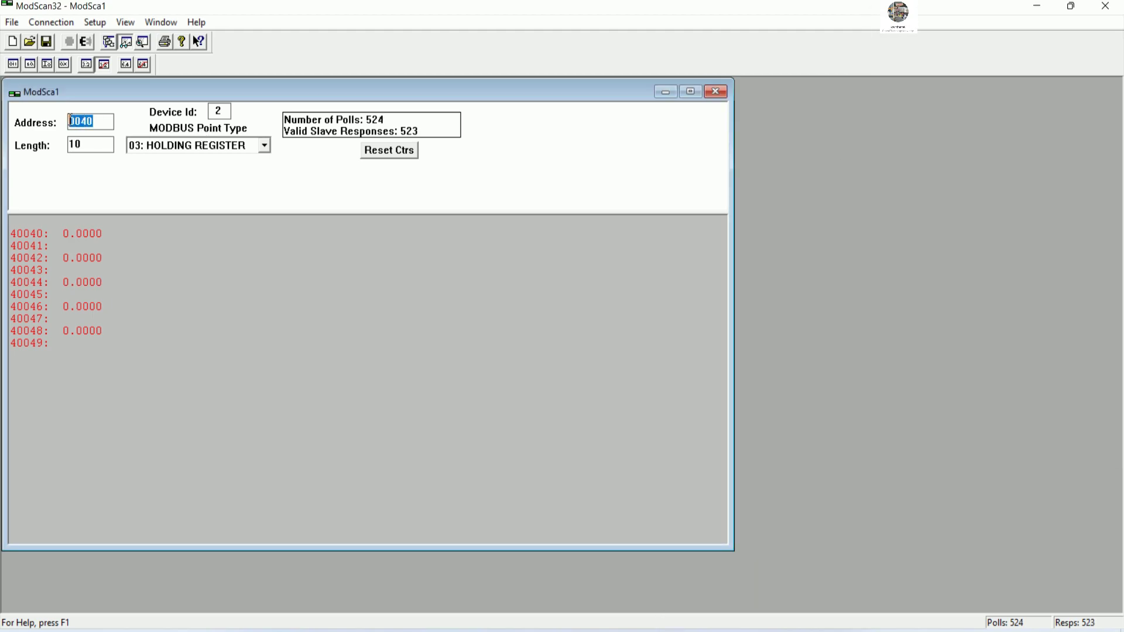
pyautogui.write('769')
pyautogui.click(98, 144)
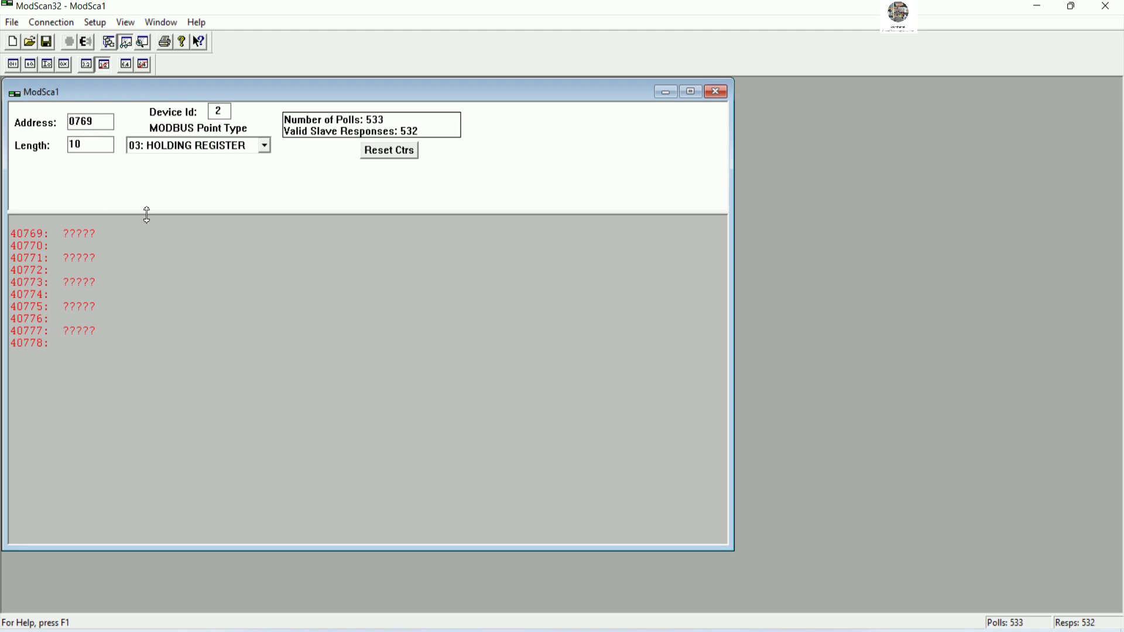
pyautogui.click(380, 150)
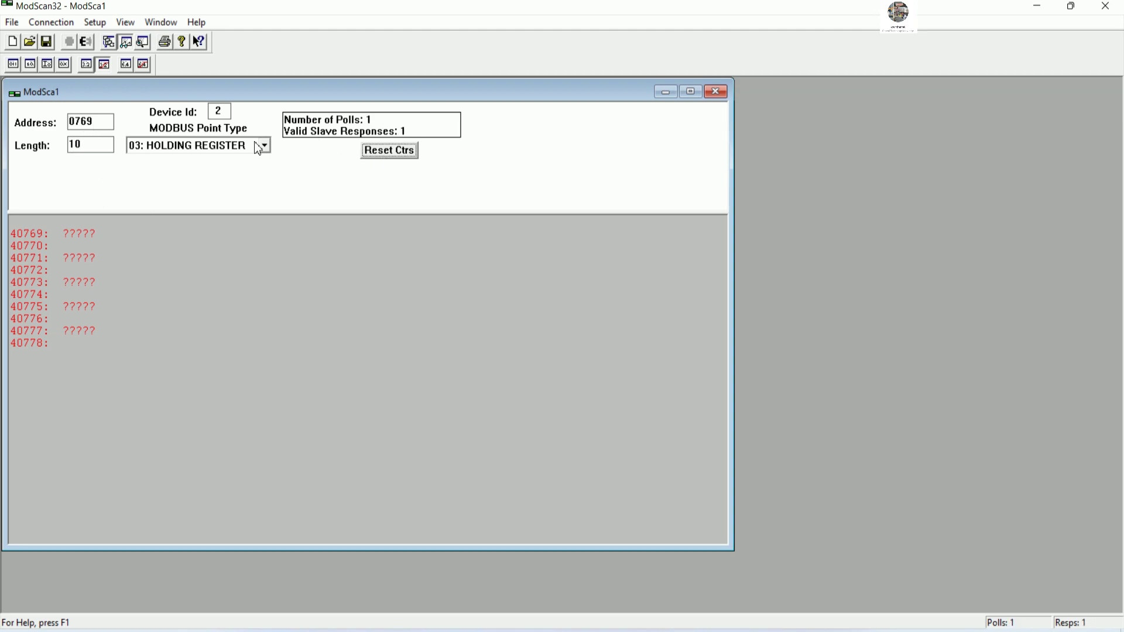
pyautogui.click(220, 111)
pyautogui.write('3')
# - Disconnect, reconnect to the Modbus server at IP address 192.168.0.3, and show the register values as decimal integers
pyautogui.click(58, 24)
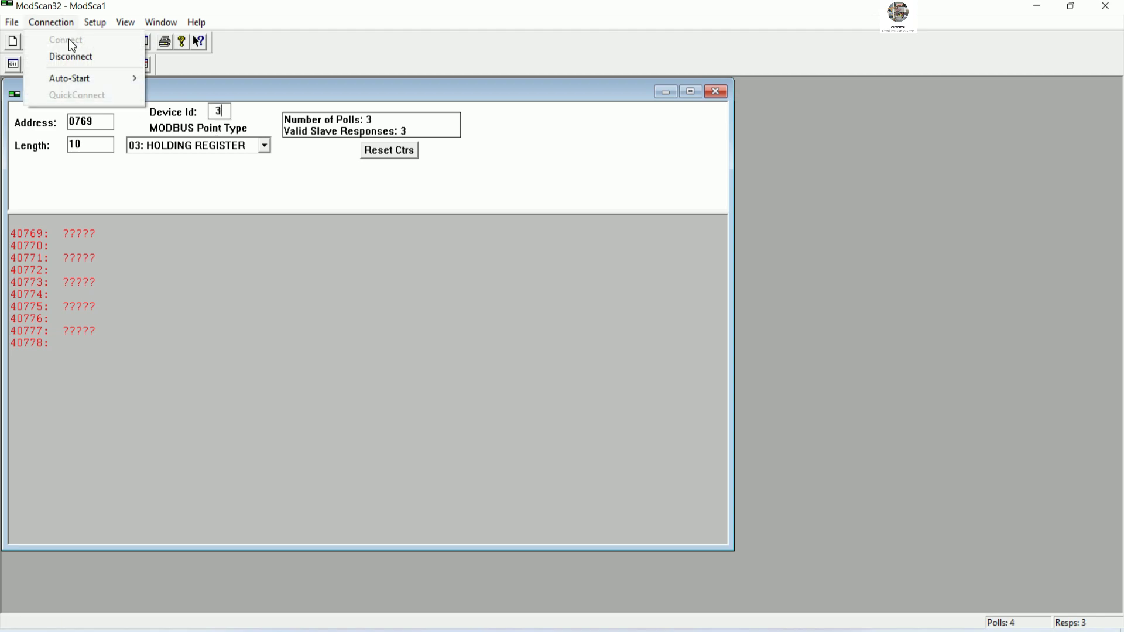
pyautogui.click(70, 56)
pyautogui.click(62, 23)
pyautogui.click(67, 39)
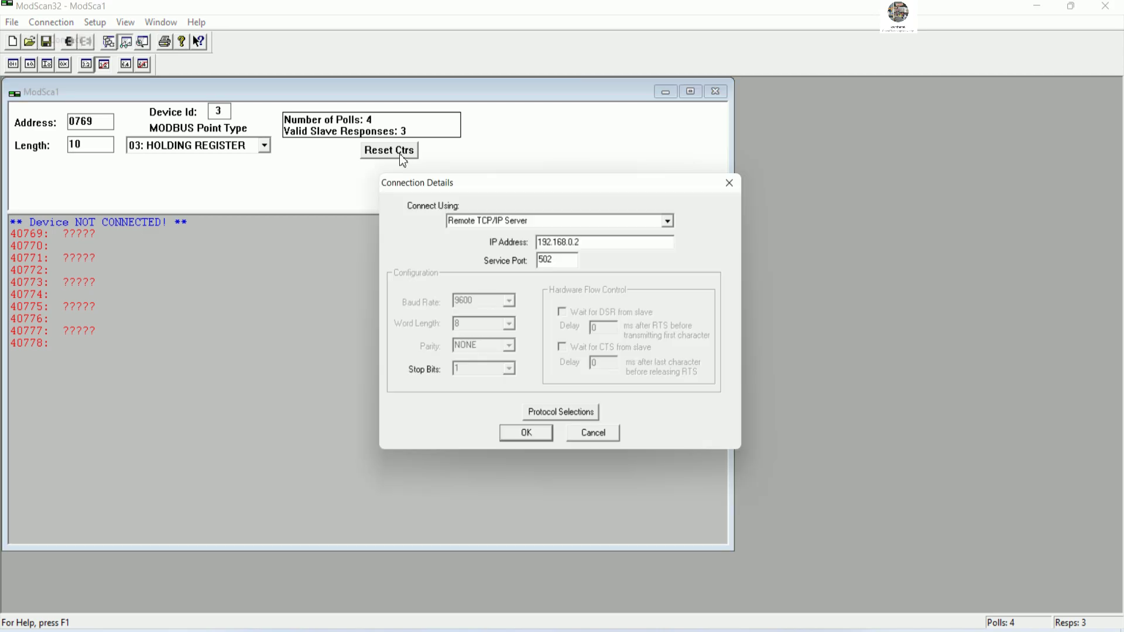
pyautogui.write('3')
pyautogui.click(528, 436)
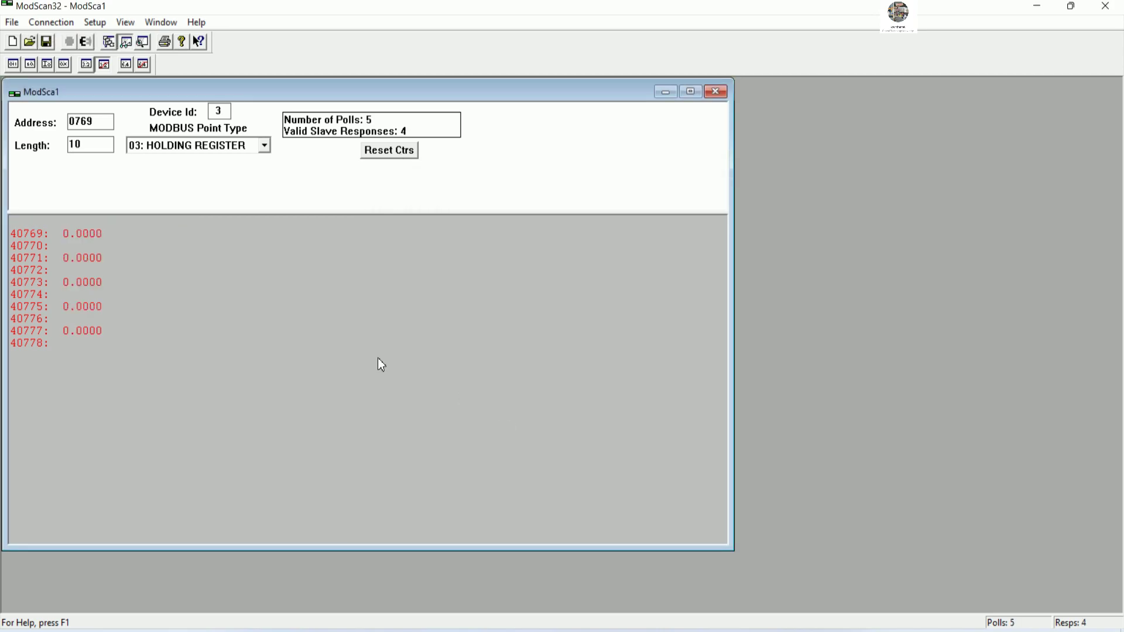
pyautogui.click(31, 65)
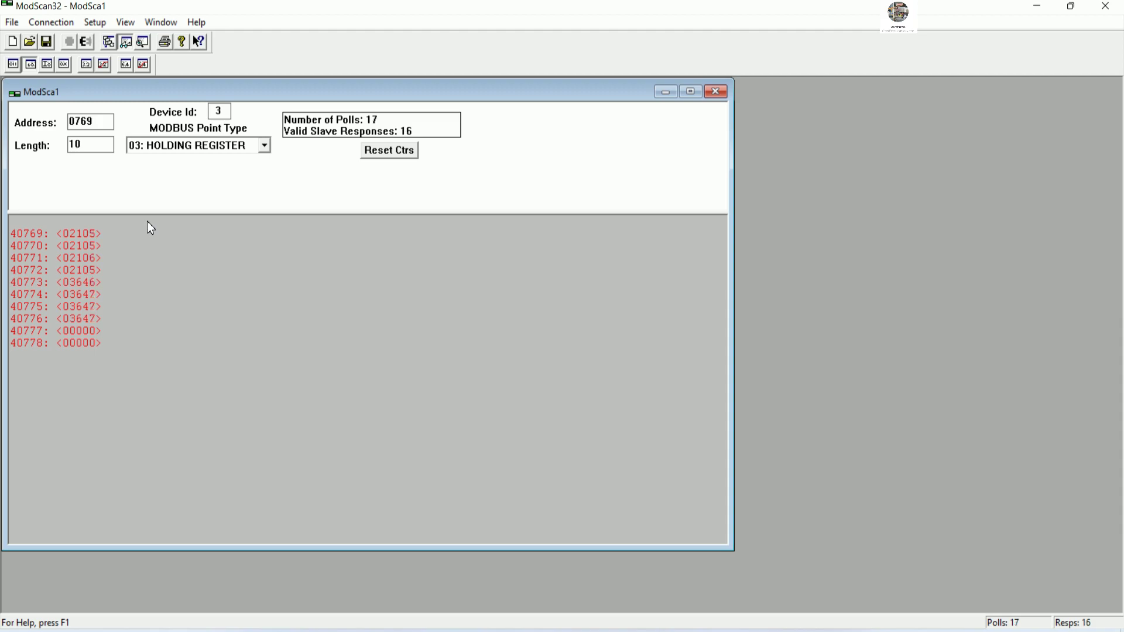
# - Switch to Notepad and add the line "We can read all data from power3 also"
pyautogui.click(611, 625)
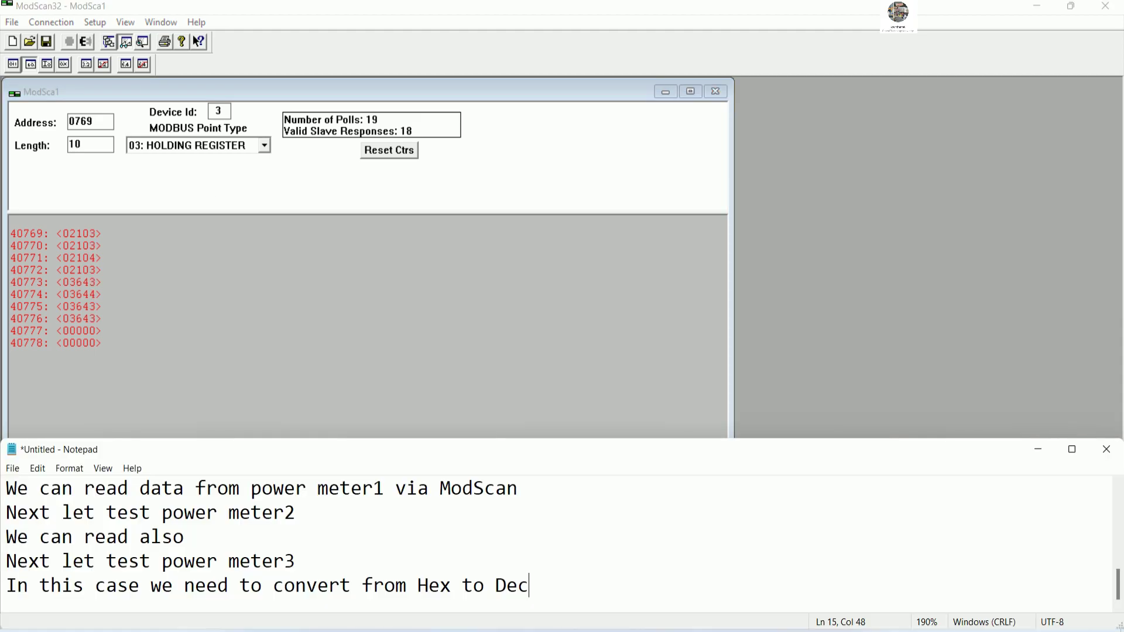
pyautogui.press('Return')
pyautogui.write('W')
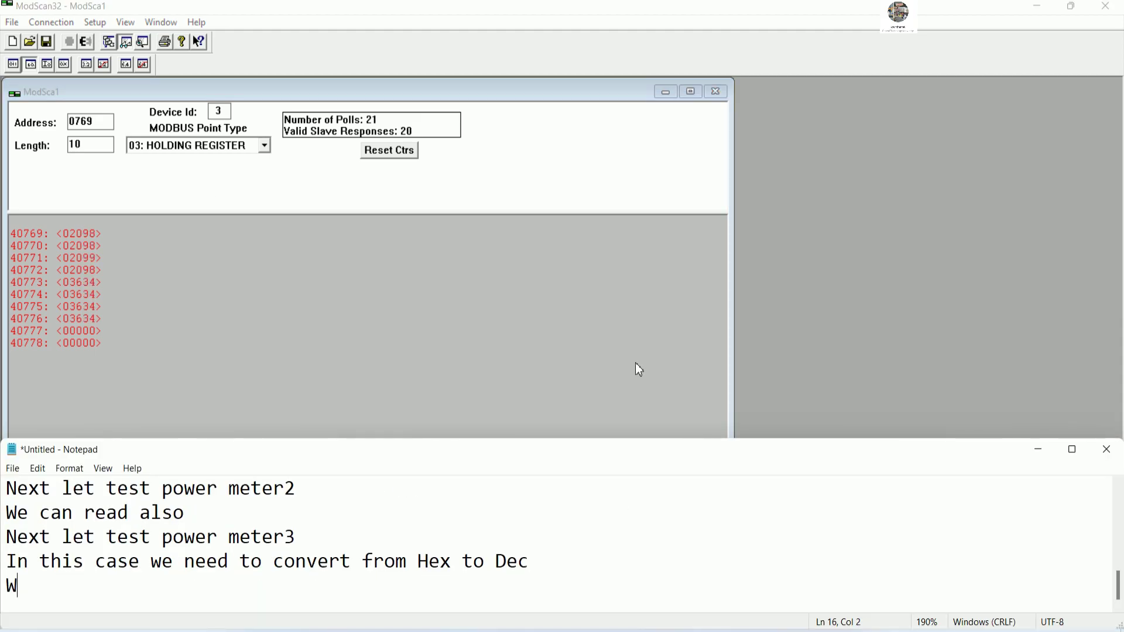
pyautogui.write('e can read ')
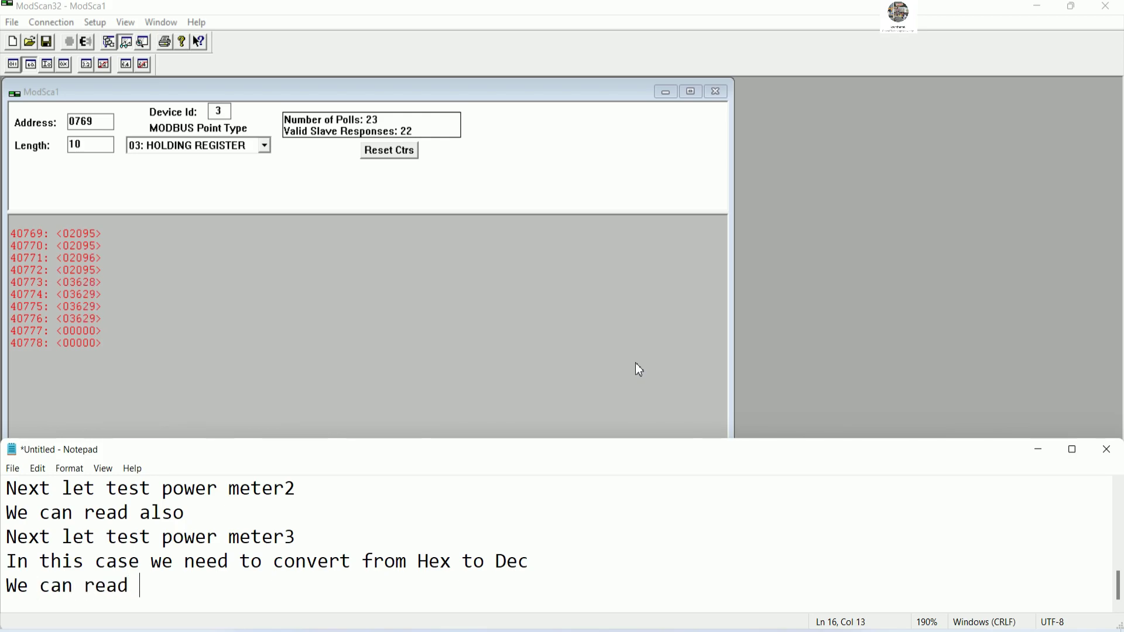
pyautogui.write('al')
pyautogui.press('BackSpace')
pyautogui.write('from')
pyautogui.press('BackSpace')
pyautogui.press('BackSpace')
pyautogui.press('BackSpace')
pyautogui.press('BackSpace')
pyautogui.write('all data')
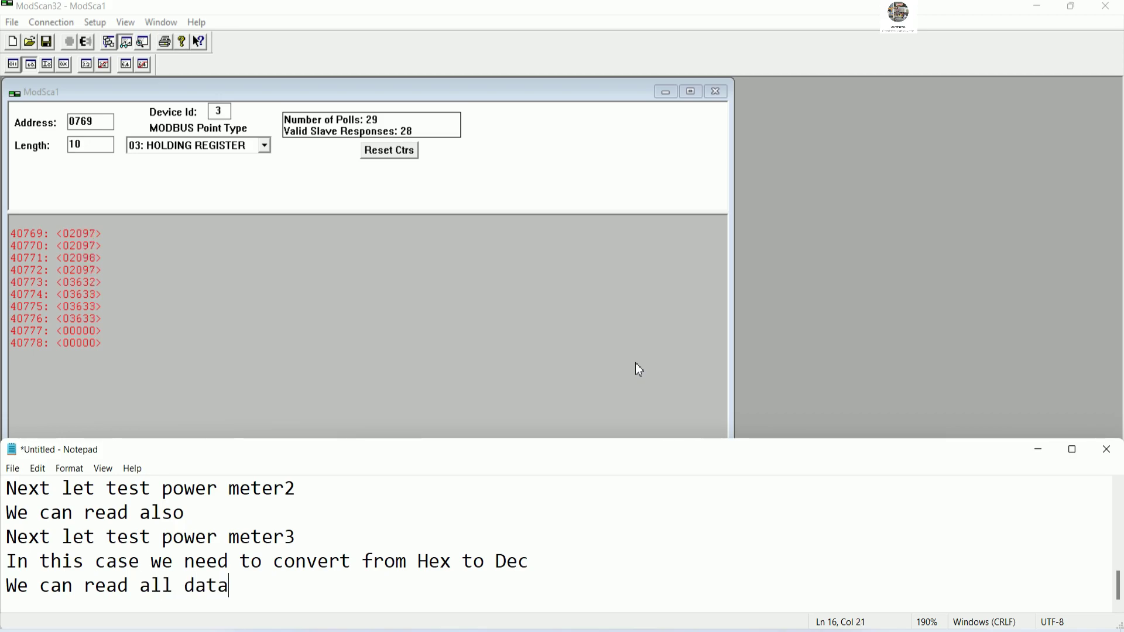
pyautogui.write(' from power')
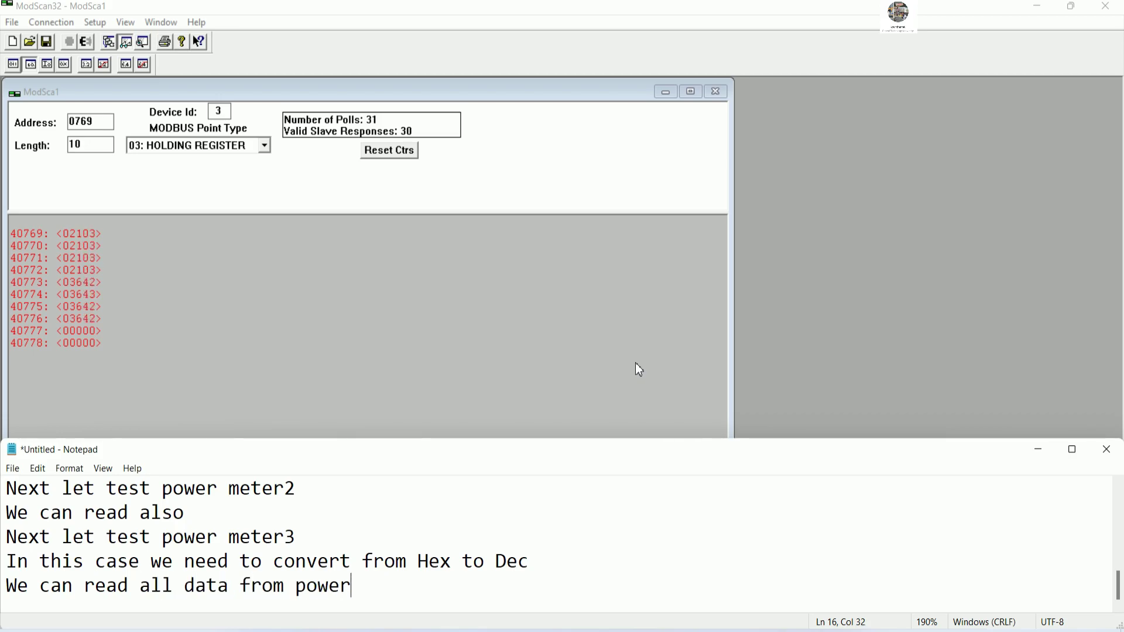
pyautogui.write('3 also')
# - Add the line "Next let test power meter4 by using USB RS485 converter" to the notes
pyautogui.press('Return')
pyautogui.write('Nex')
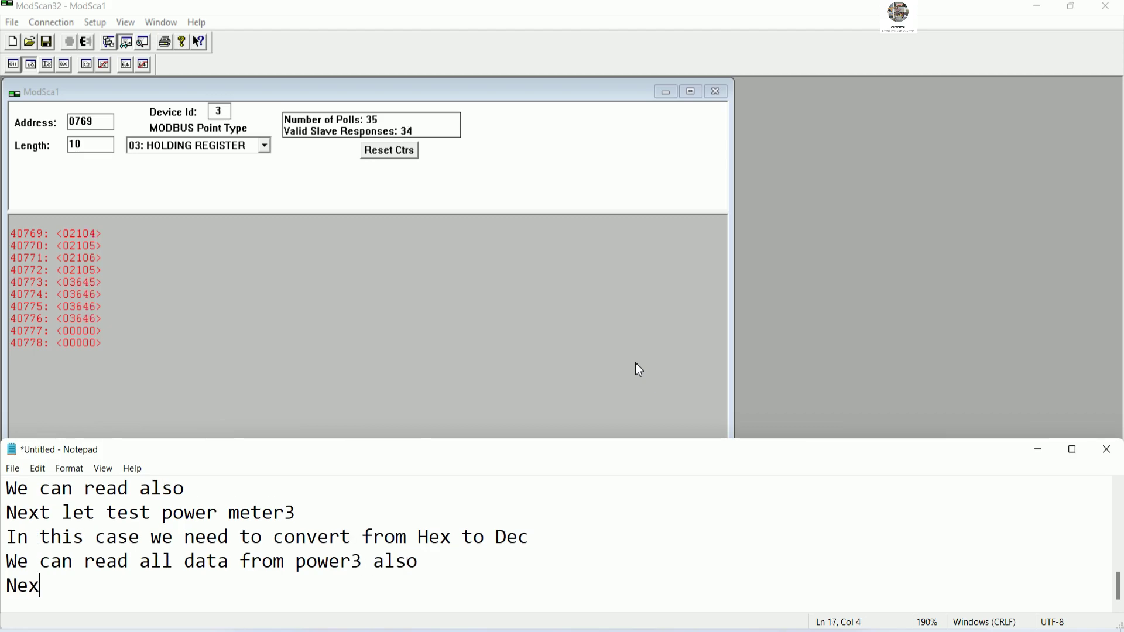
pyautogui.write('t let test ')
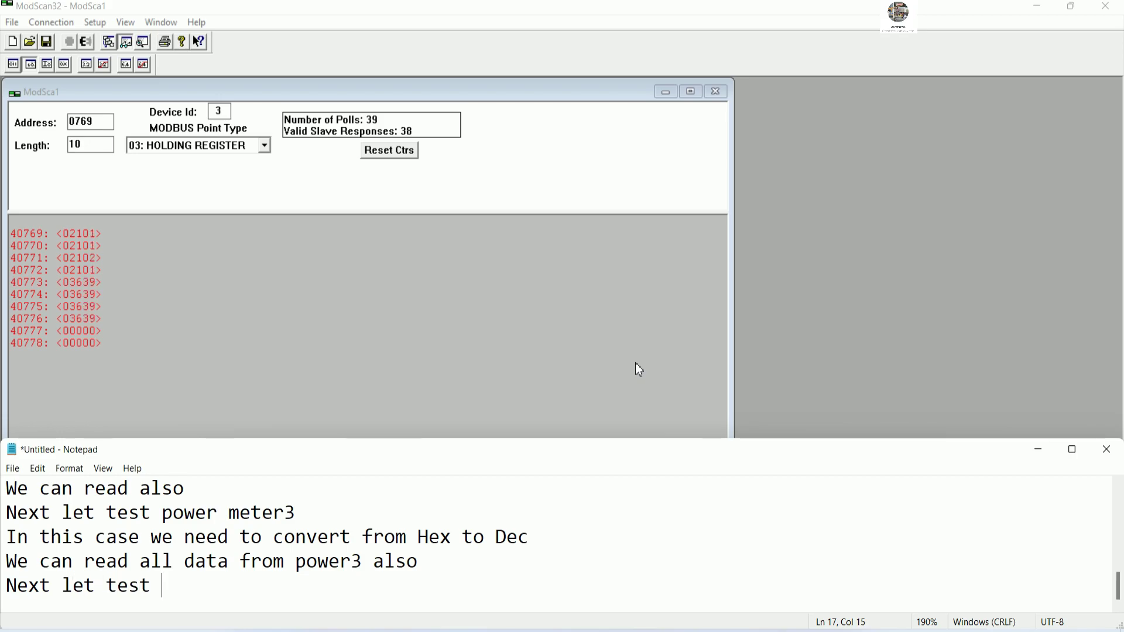
pyautogui.write('power meter4')
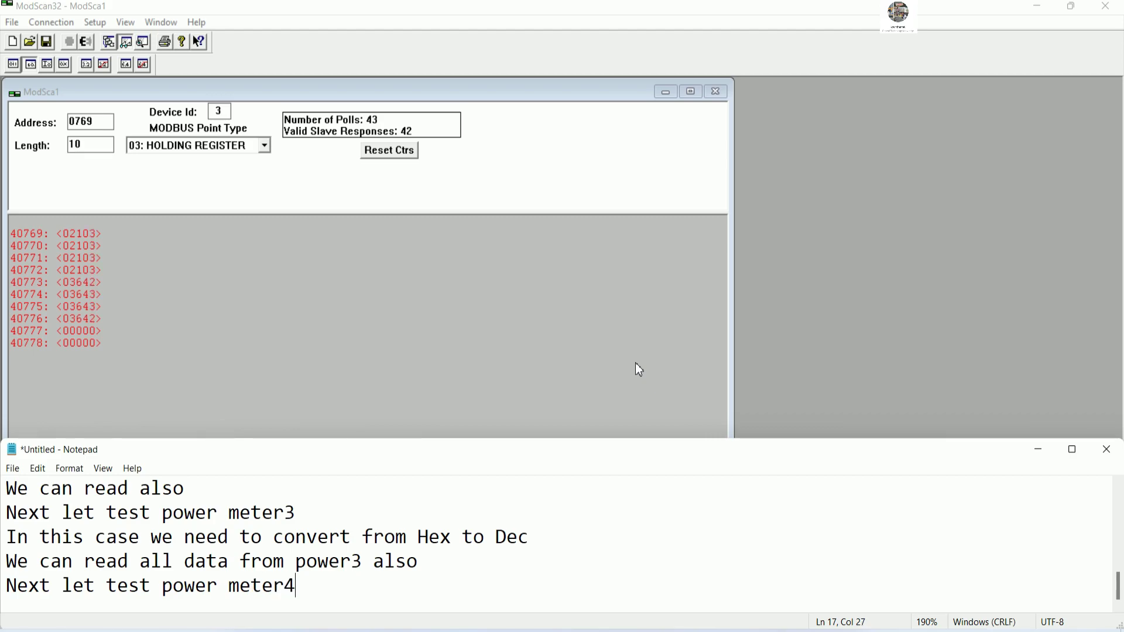
pyautogui.write(' by using ')
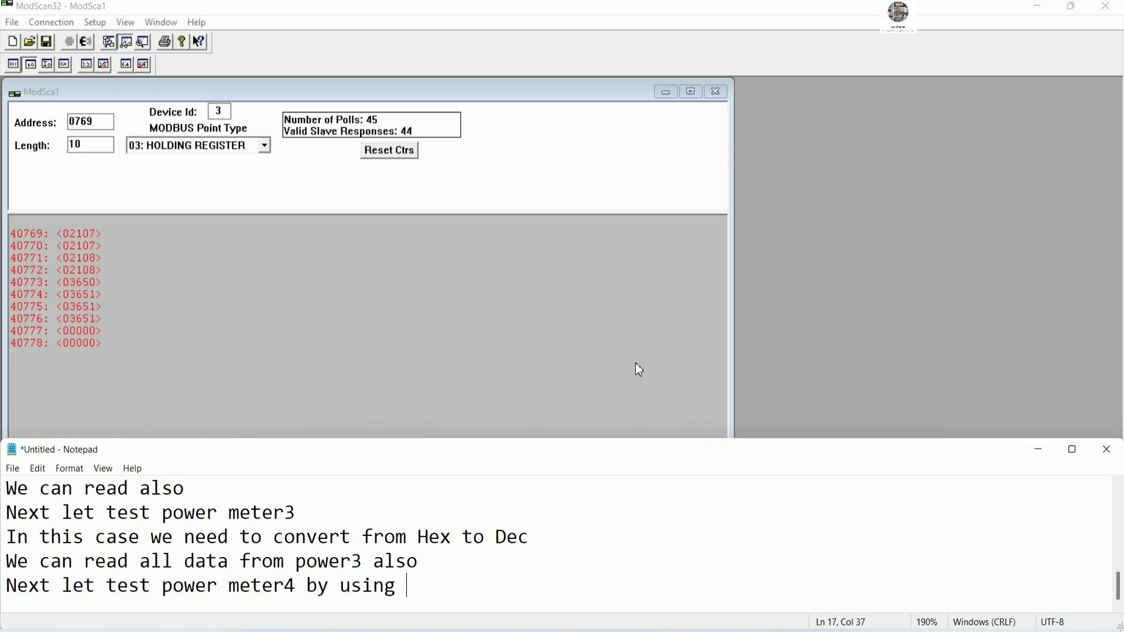
pyautogui.write('USB RS485 ')
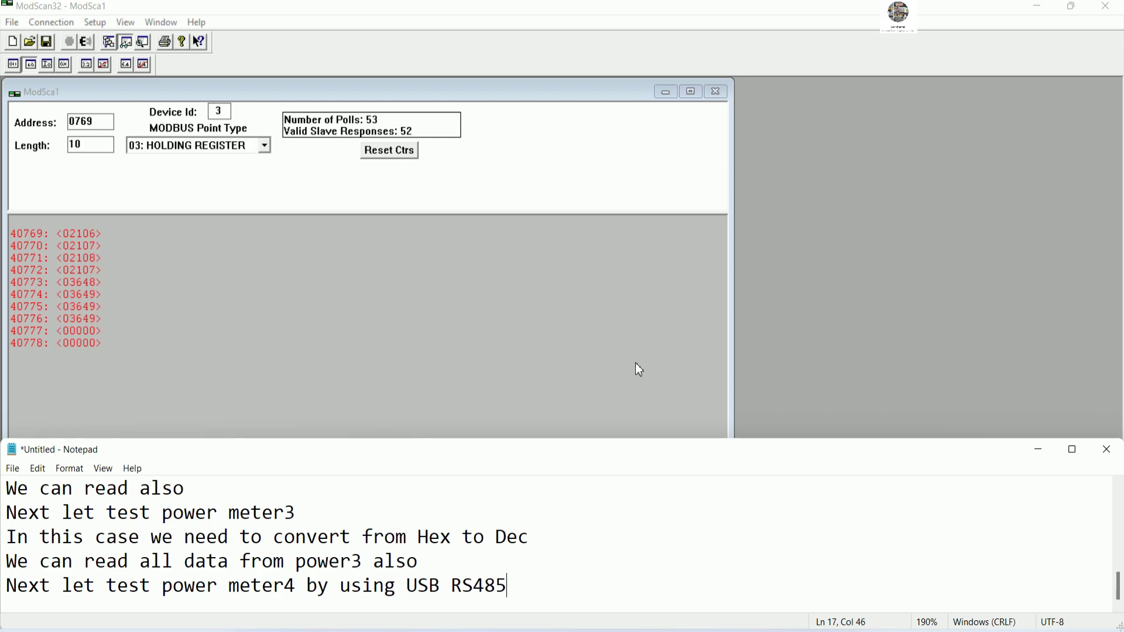
pyautogui.write('converter')
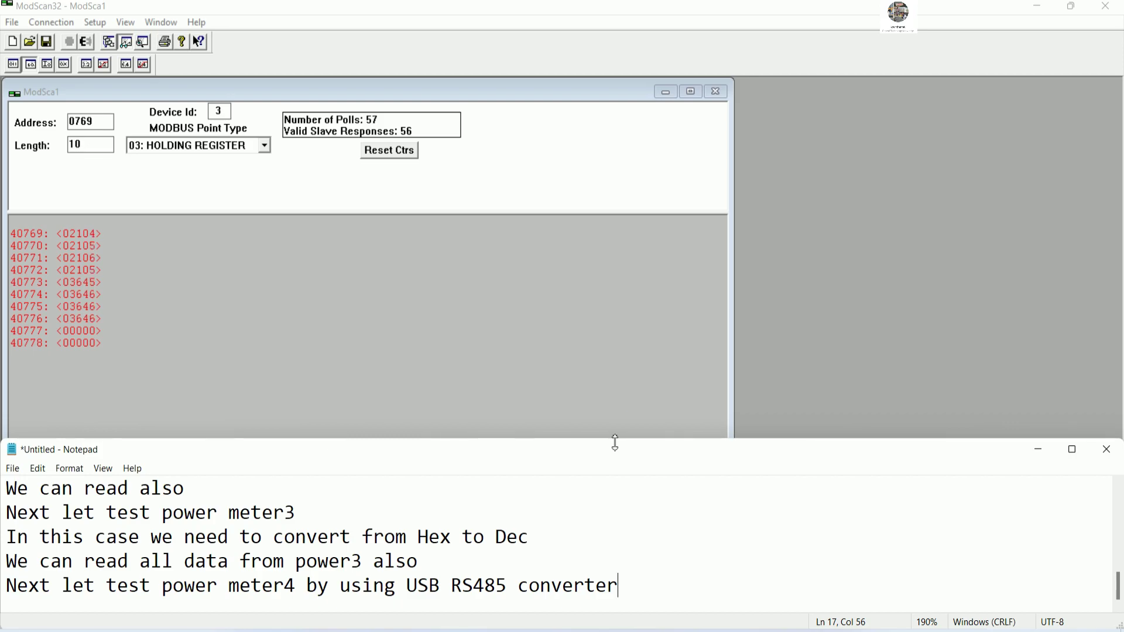
# - Review the wiring diagram image, return to ModScan32, disconnect the current connection and set the Device Id to 4
pyautogui.click(595, 624)
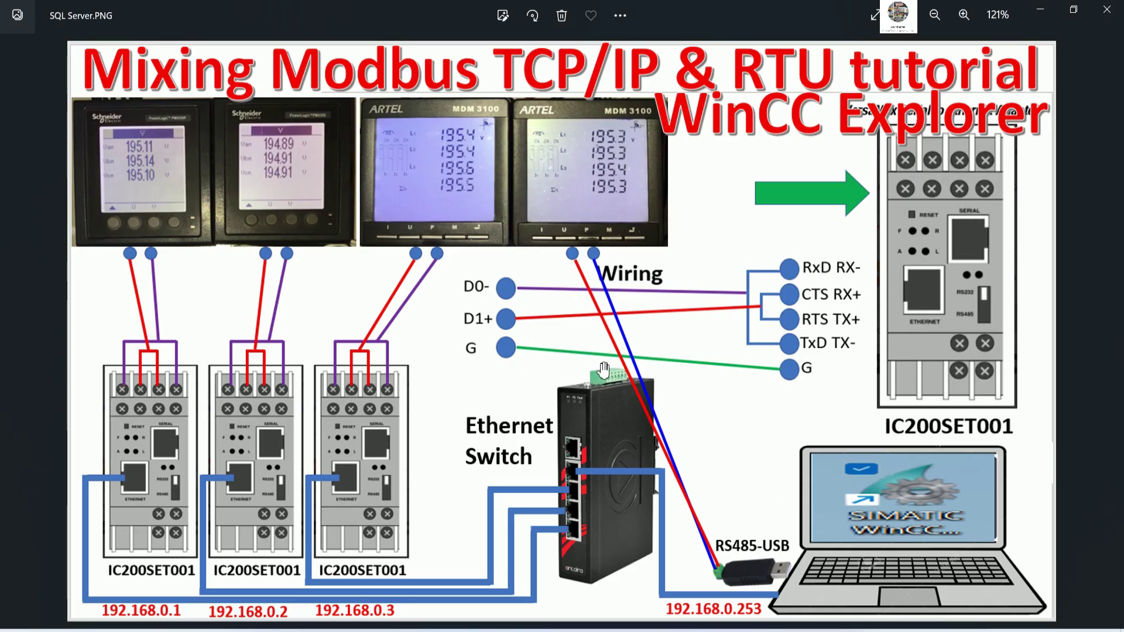
pyautogui.click(669, 624)
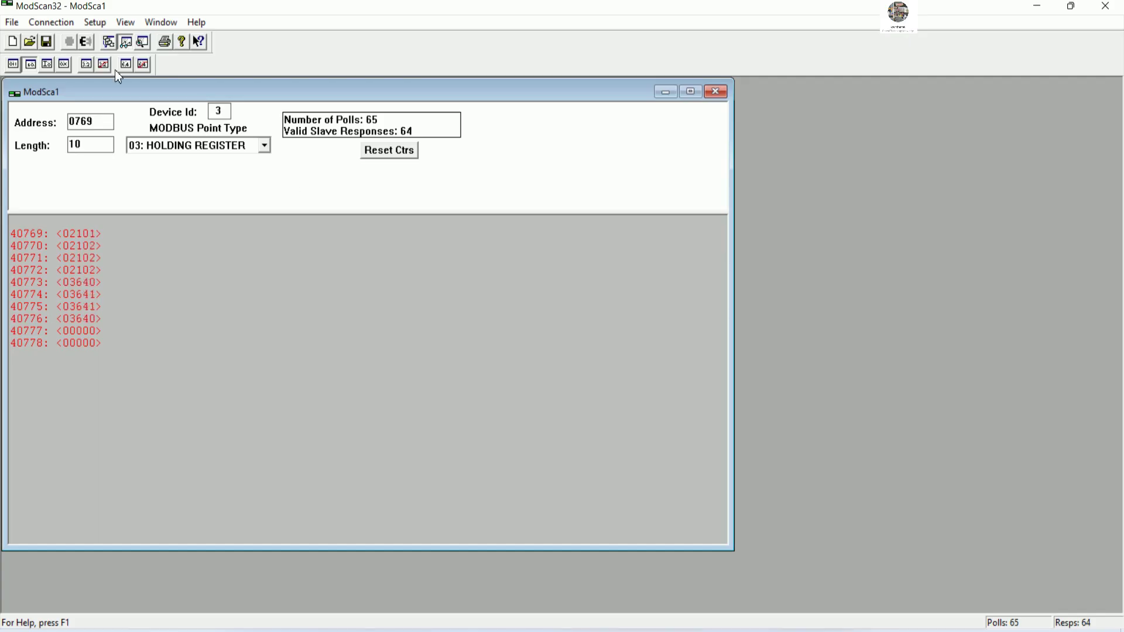
pyautogui.click(51, 21)
pyautogui.click(68, 55)
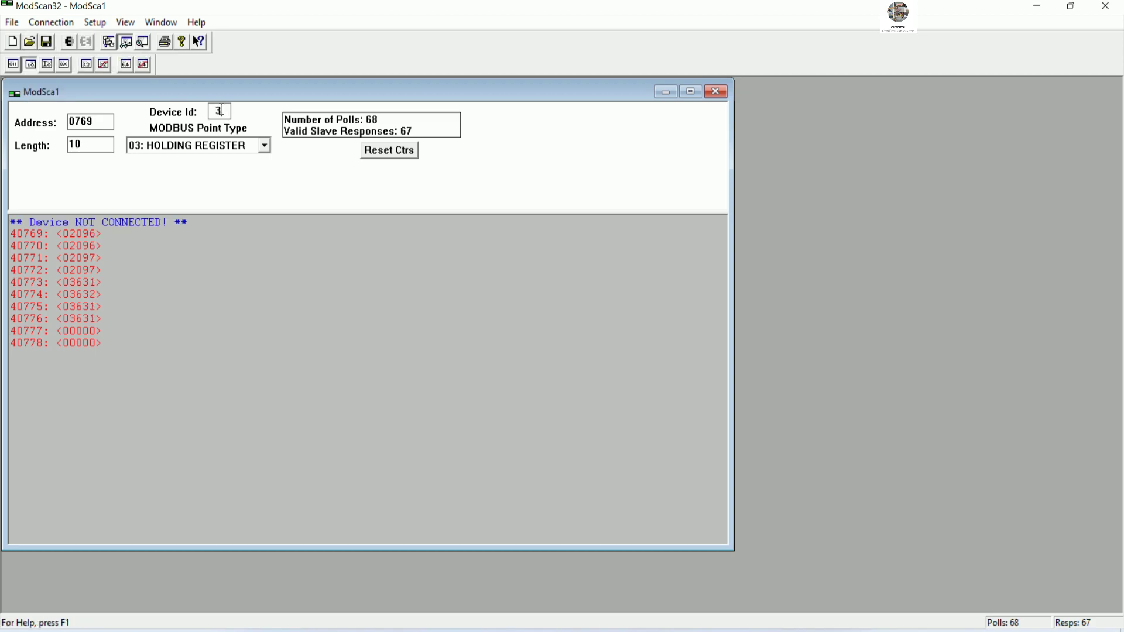
pyautogui.write('4')
pyautogui.click(56, 26)
pyautogui.click(210, 239)
# - Open Computer Management through File Explorer and locate the USB-SERIAL CH340 port under Ports (COM & LPT) in Device Manager
pyautogui.click(530, 621)
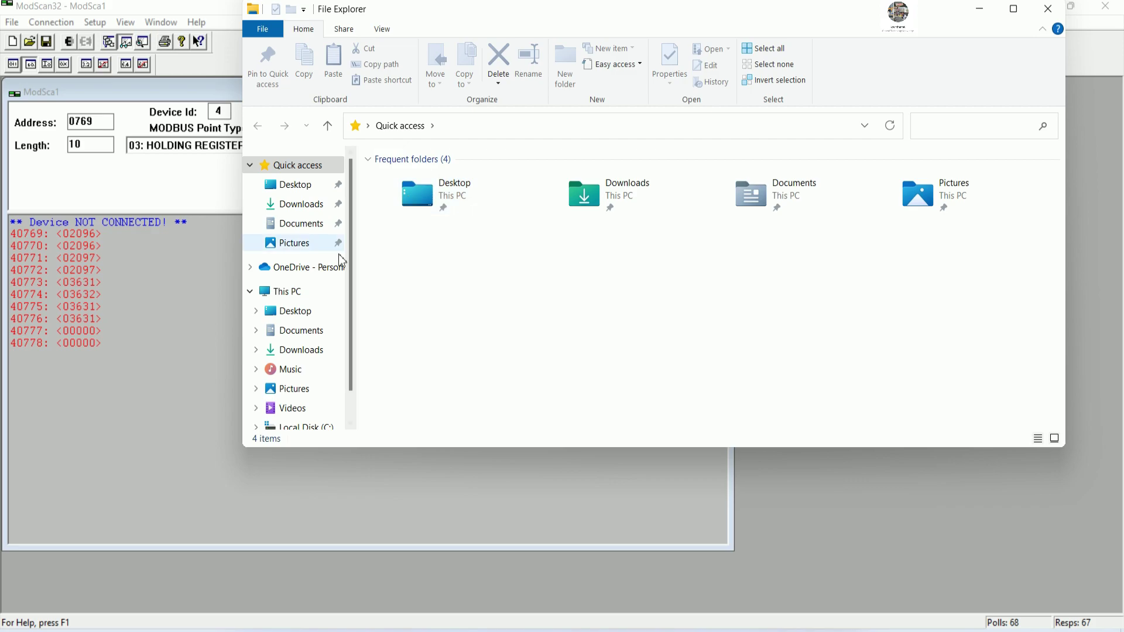
pyautogui.rightClick(295, 298)
pyautogui.click(361, 325)
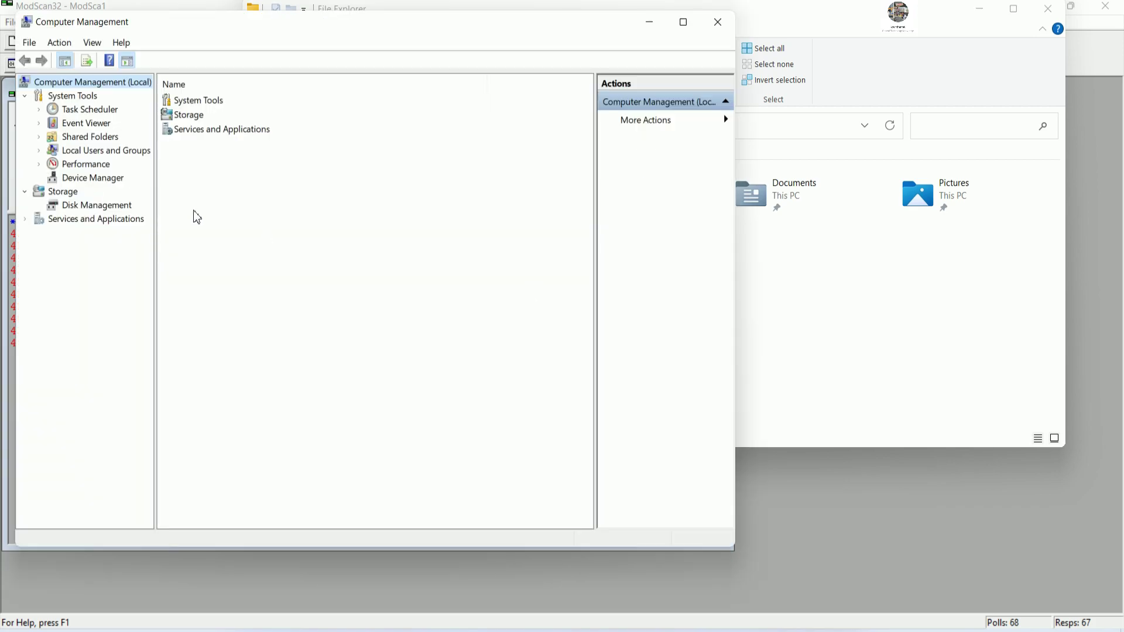
pyautogui.click(108, 178)
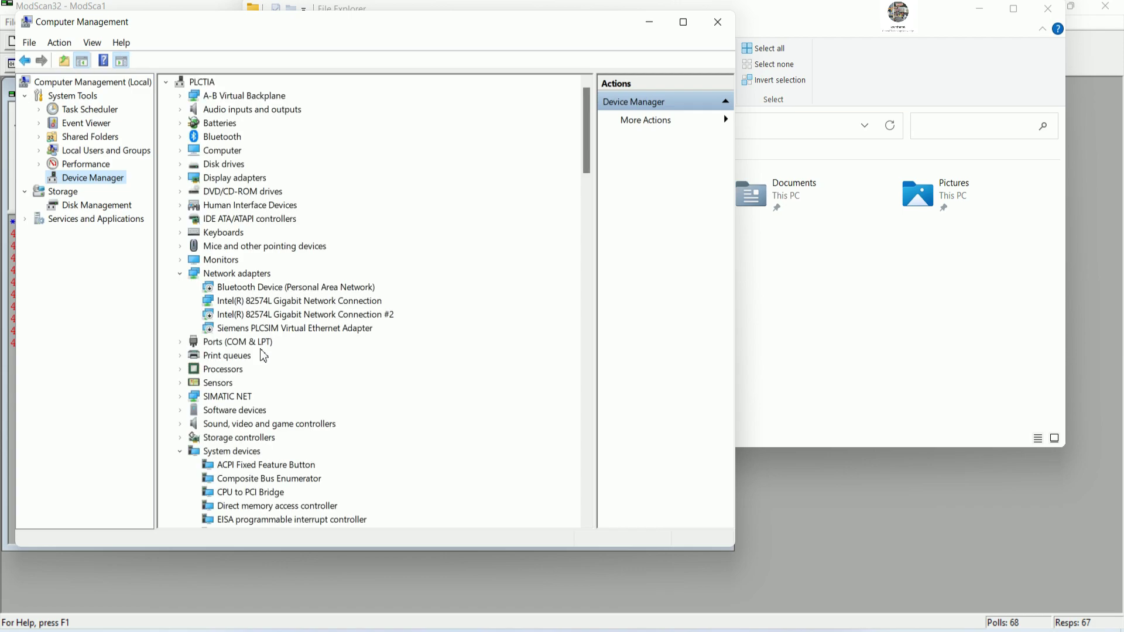
pyautogui.click(180, 342)
pyautogui.click(274, 369)
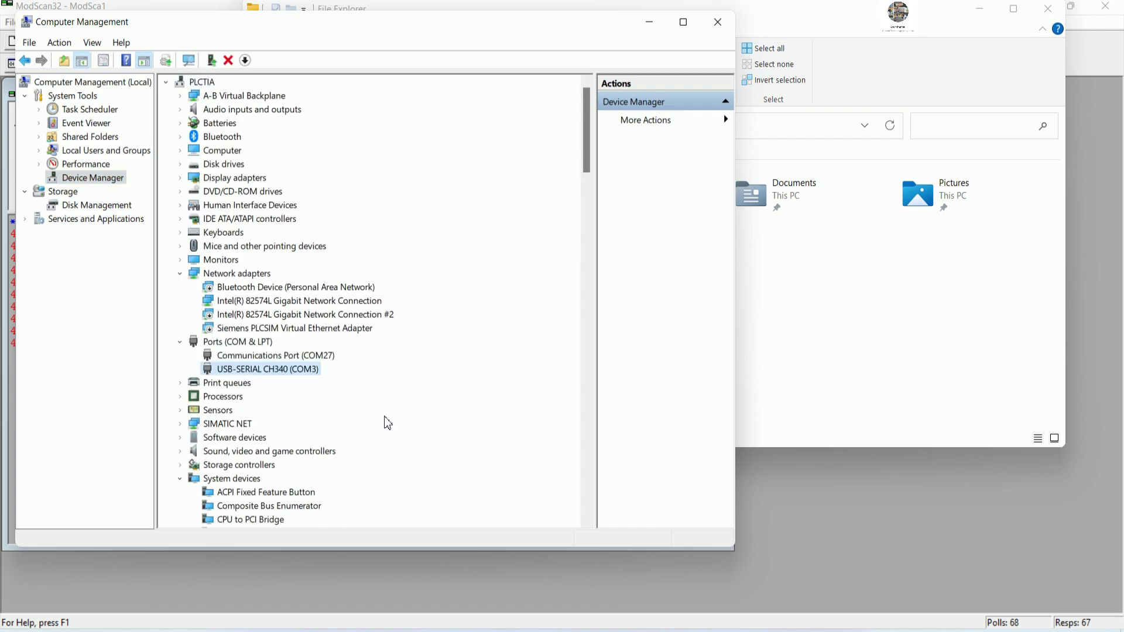
# - Switch to Notepad, add the line "I use COM3", and minimize the notes
pyautogui.hotkey('alt', 'Tab')
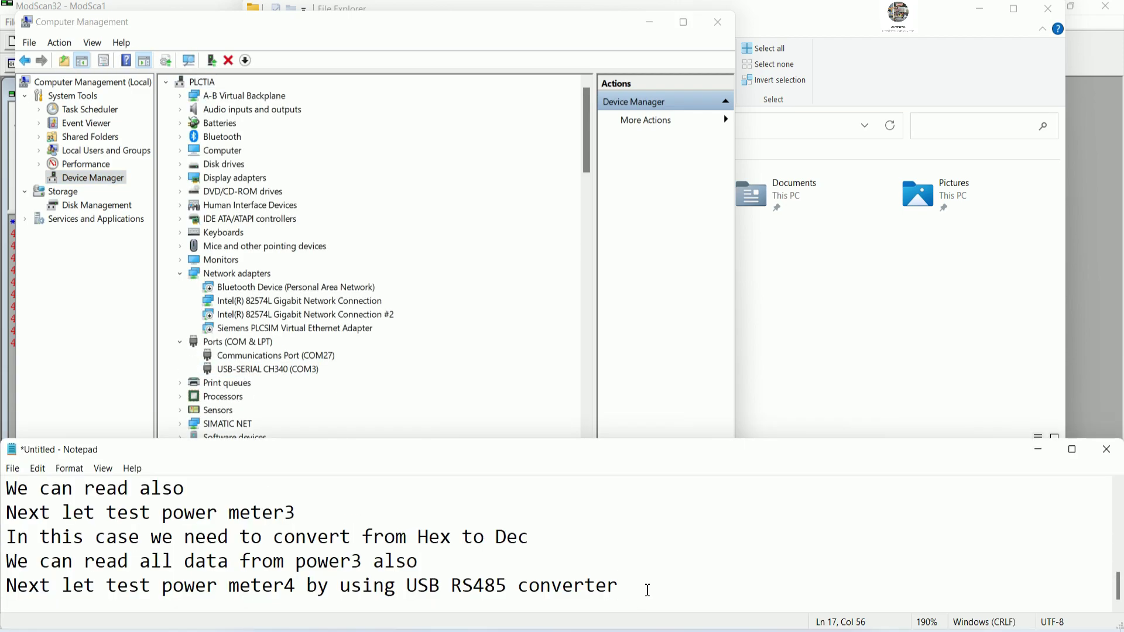
pyautogui.press('Return')
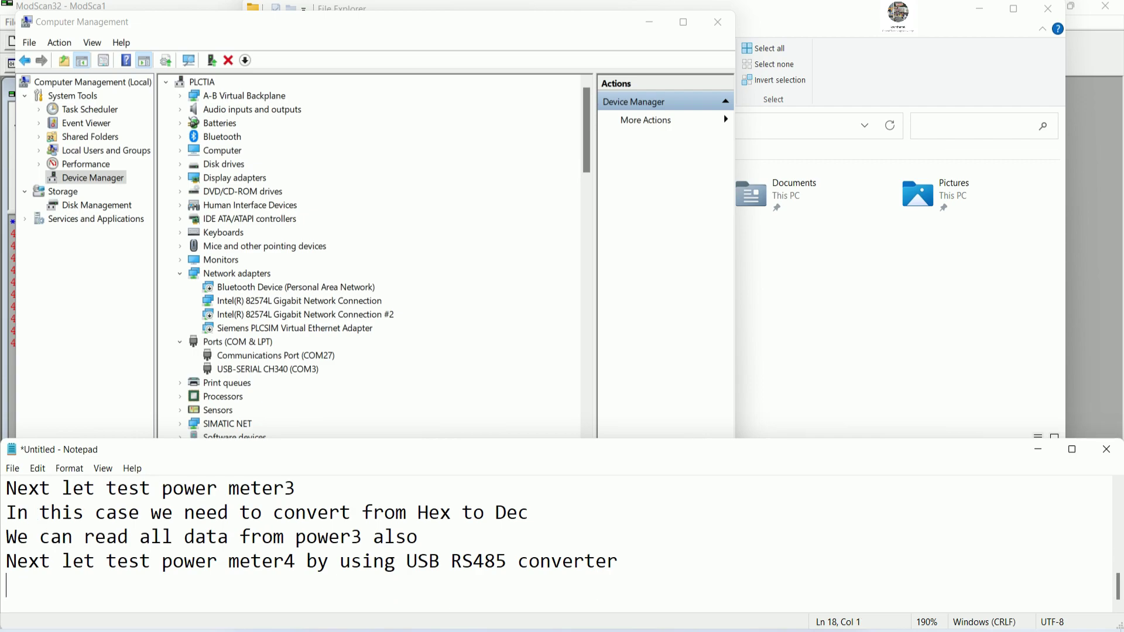
pyautogui.write('I use COM')
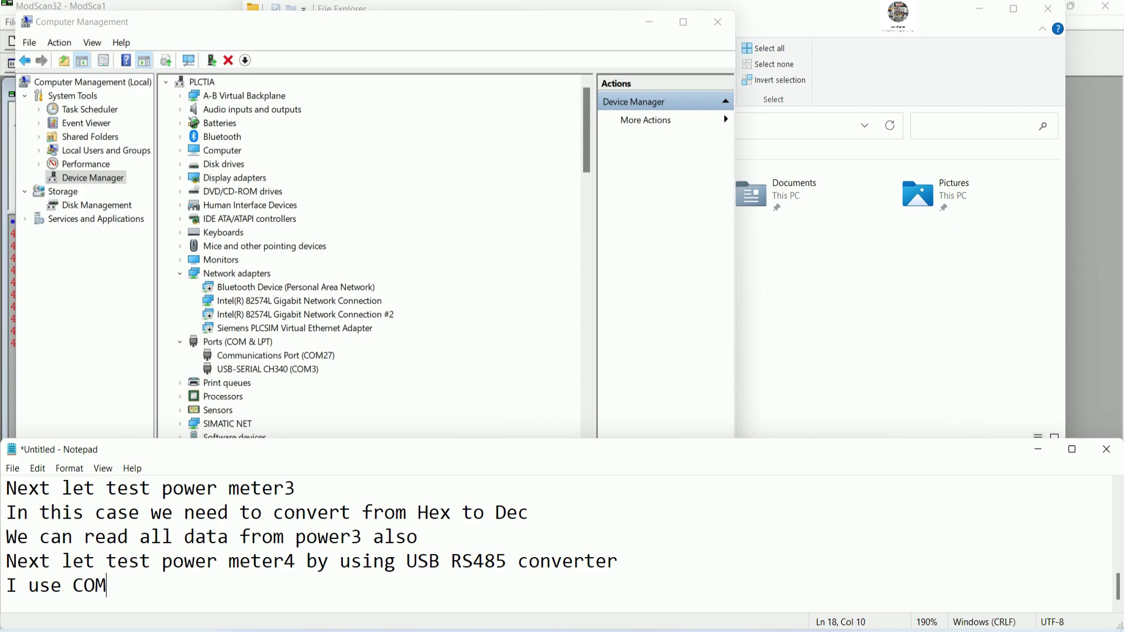
pyautogui.write('3')
pyautogui.click(1038, 449)
# - Review the port settings of the USB-SERIAL CH340 device, close File Explorer and minimize Computer Management
pyautogui.rightClick(311, 373)
pyautogui.click(363, 458)
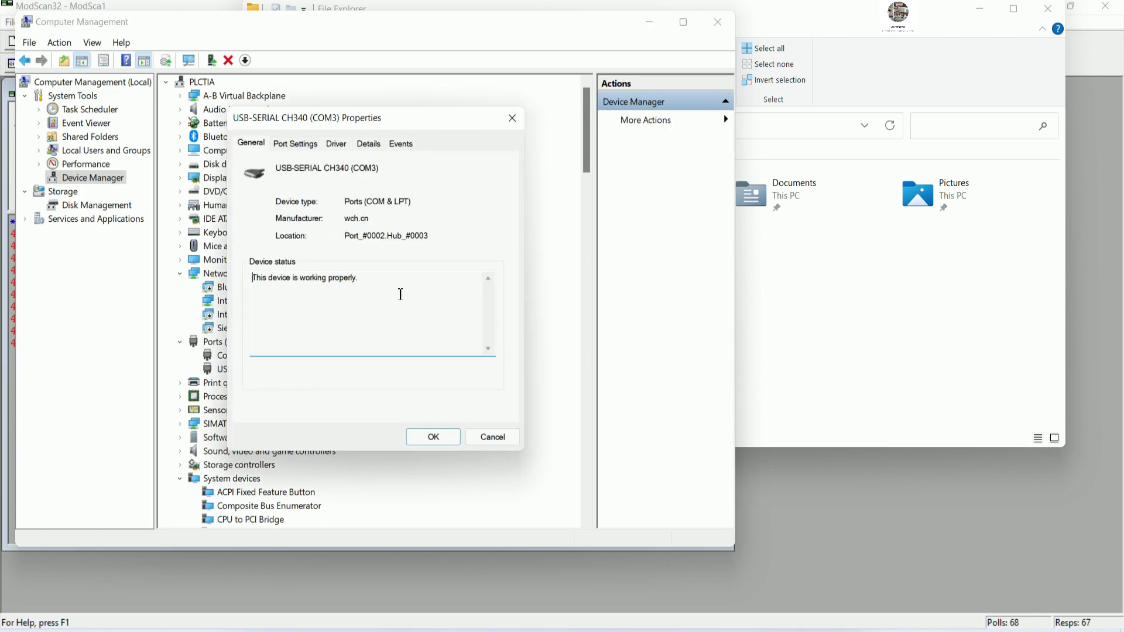
pyautogui.click(372, 146)
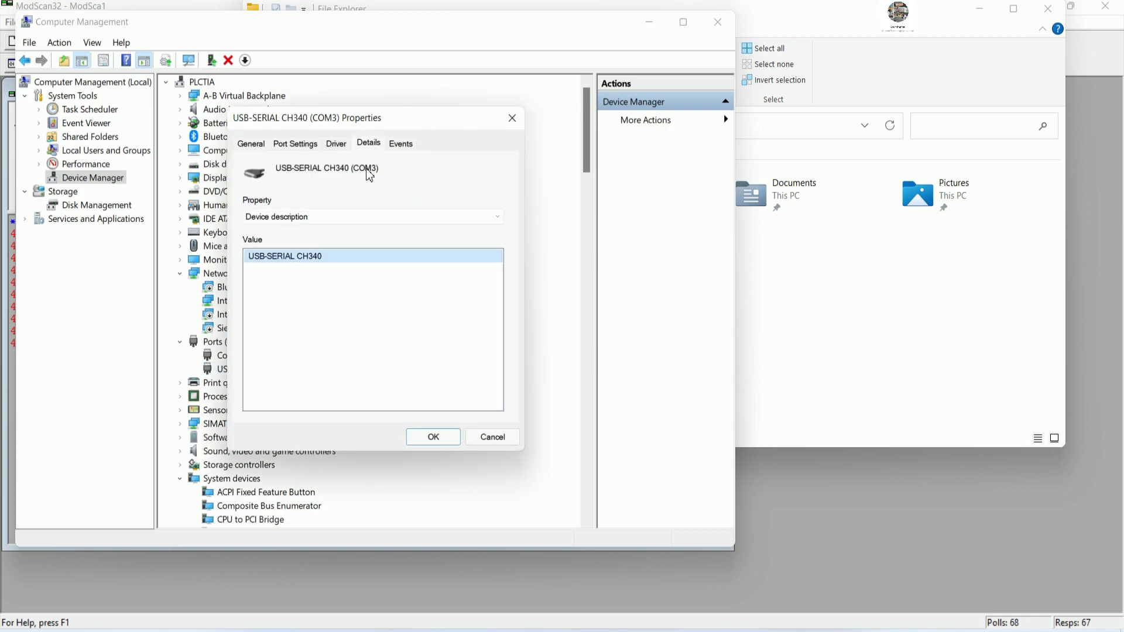
pyautogui.click(321, 145)
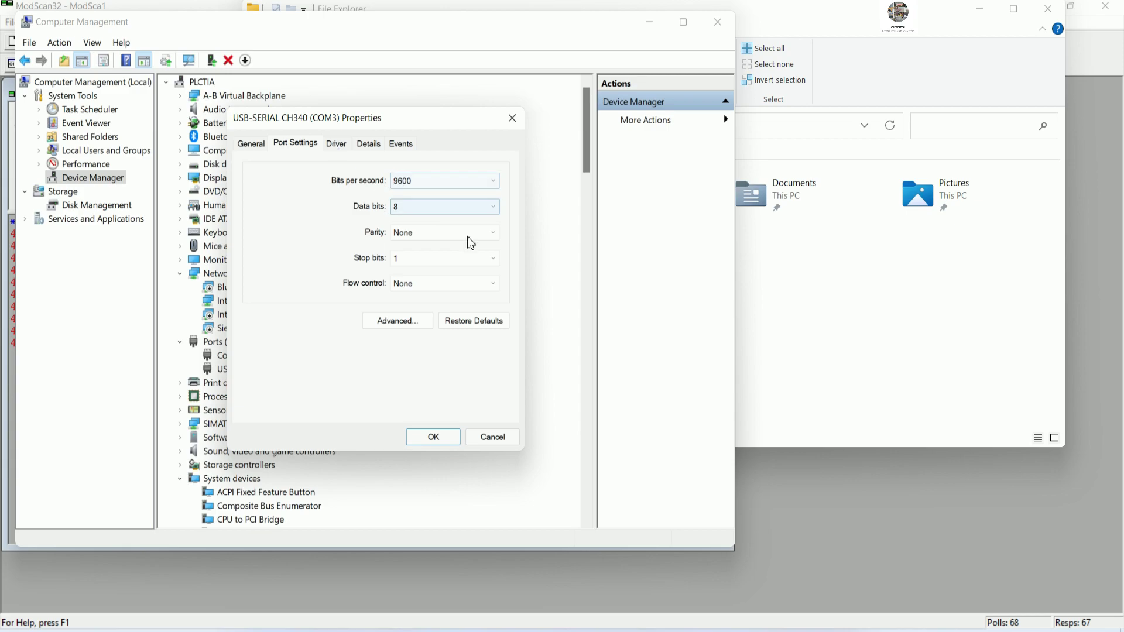
pyautogui.click(446, 436)
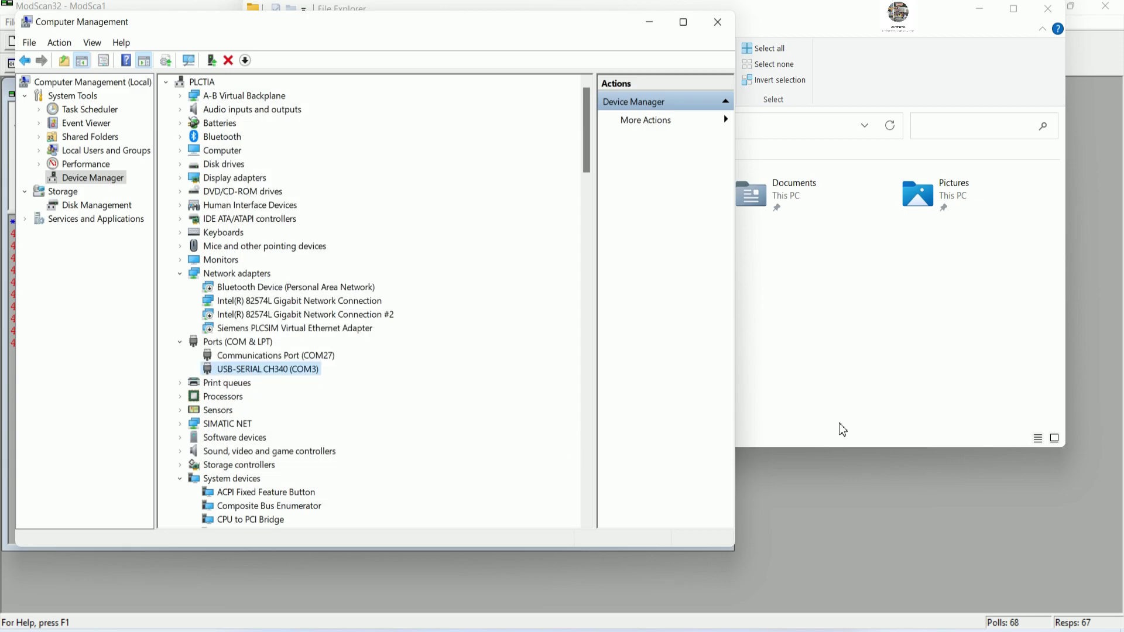
pyautogui.click(843, 429)
pyautogui.click(1048, 8)
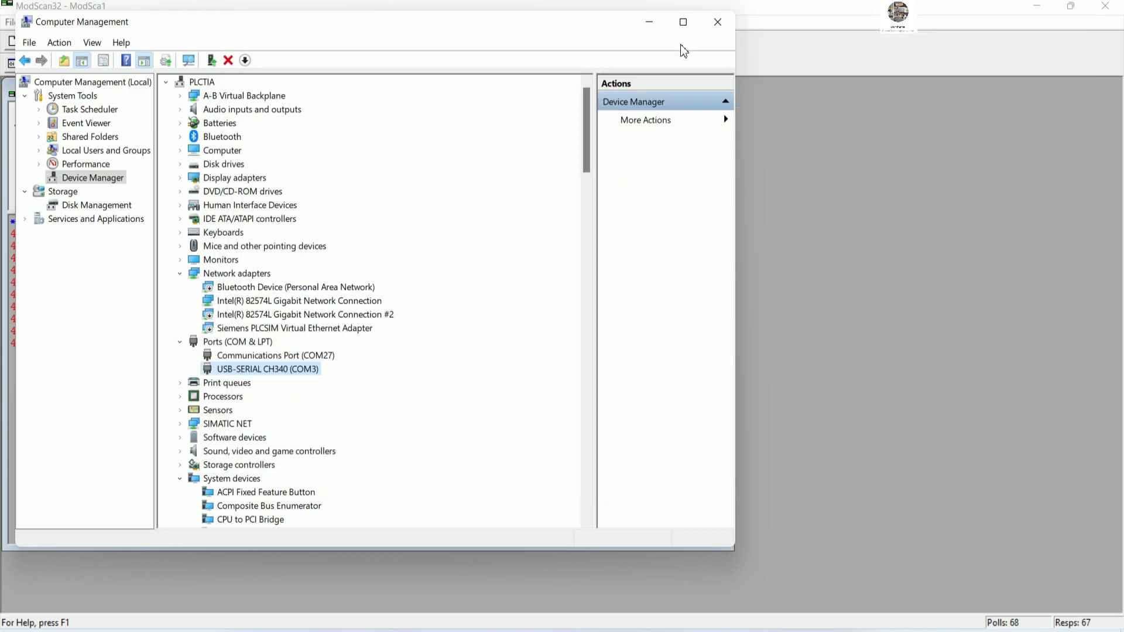
pyautogui.click(648, 23)
# - Connect ModScan32 using Direct Connection to COM3 at 9600 baud, 8 bits, no parity, 1 stop bit, and reset the poll counters
pyautogui.click(51, 22)
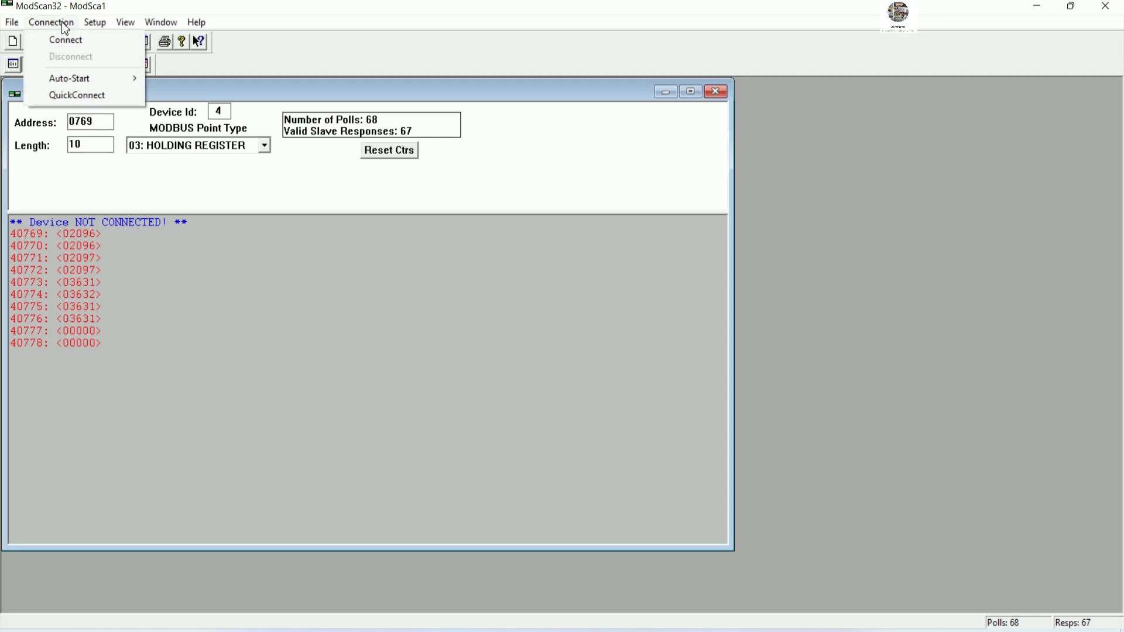
pyautogui.click(85, 41)
pyautogui.click(670, 219)
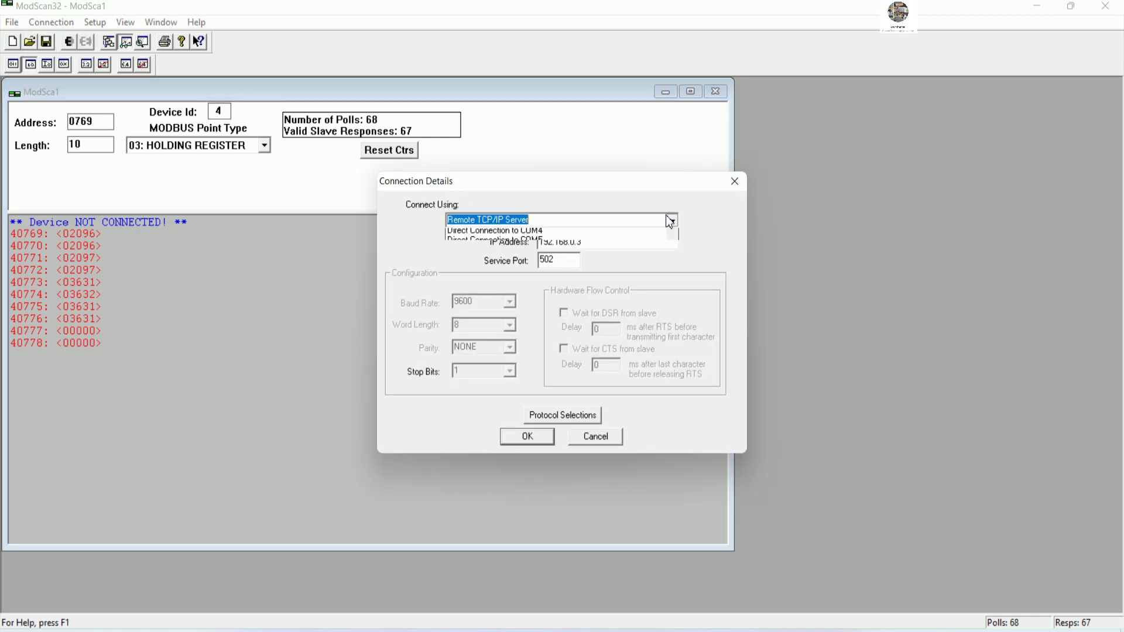
pyautogui.click(540, 268)
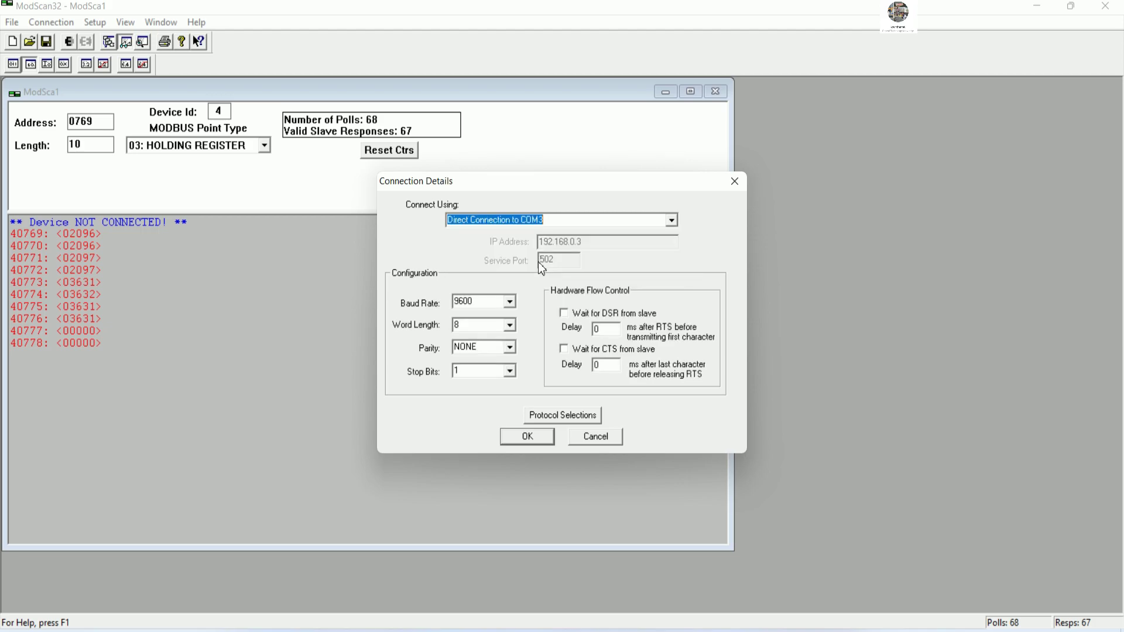
pyautogui.click(527, 436)
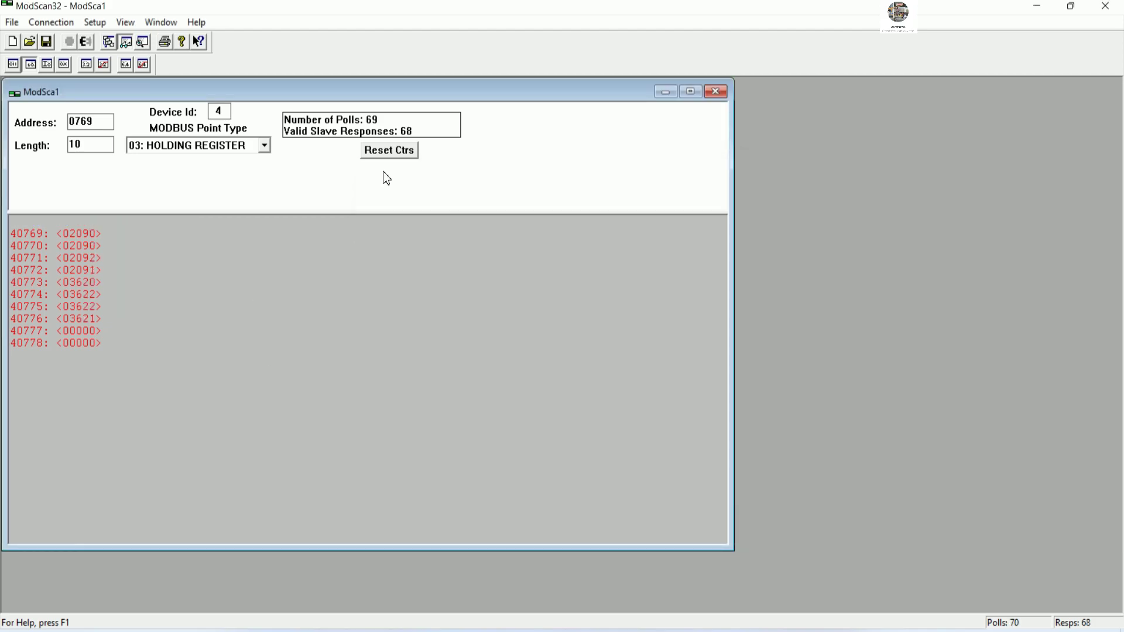
pyautogui.click(363, 153)
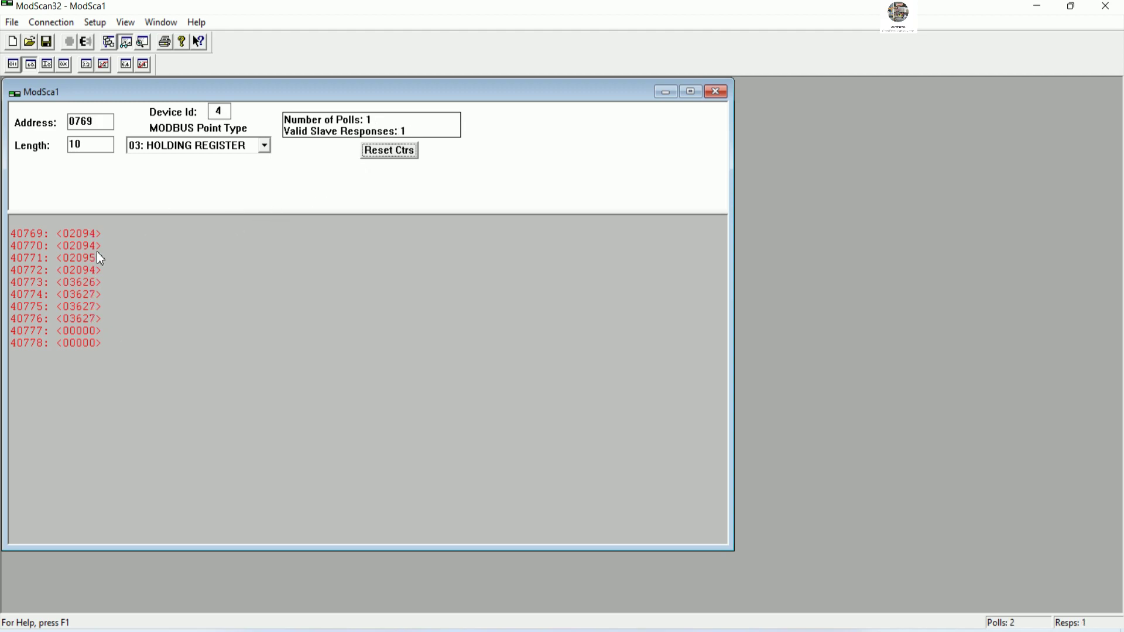
# - Switch to Notepad and add the lines "Ok we can read all data from all power meters" and "Next let create tags"
pyautogui.hotkey('alt', 'Tab')
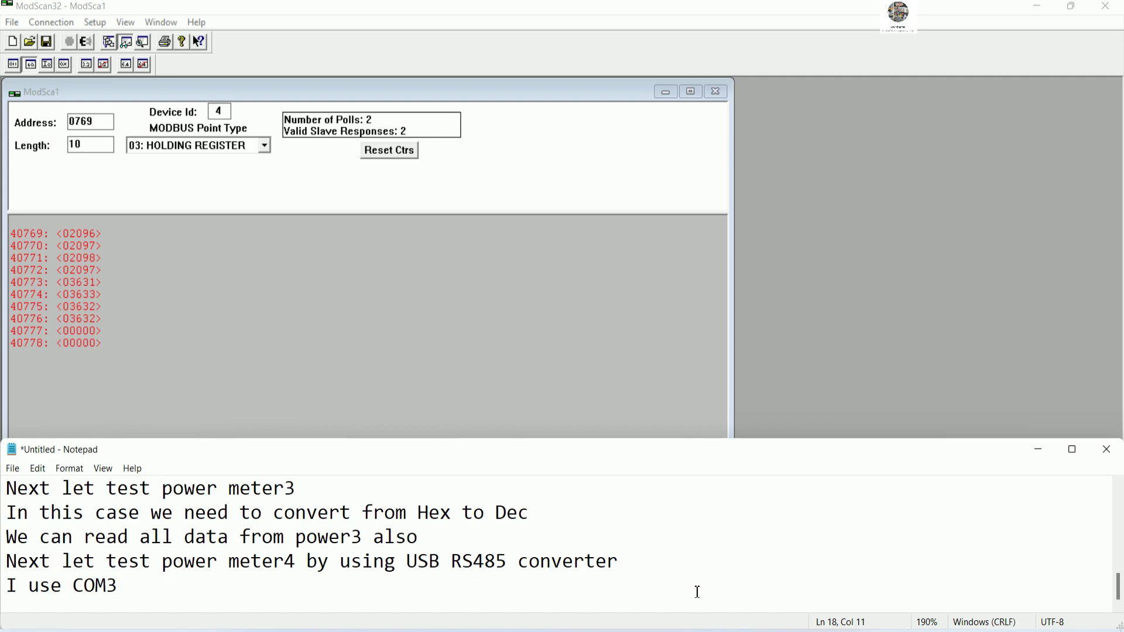
pyautogui.press('Return')
pyautogui.write('Ok w')
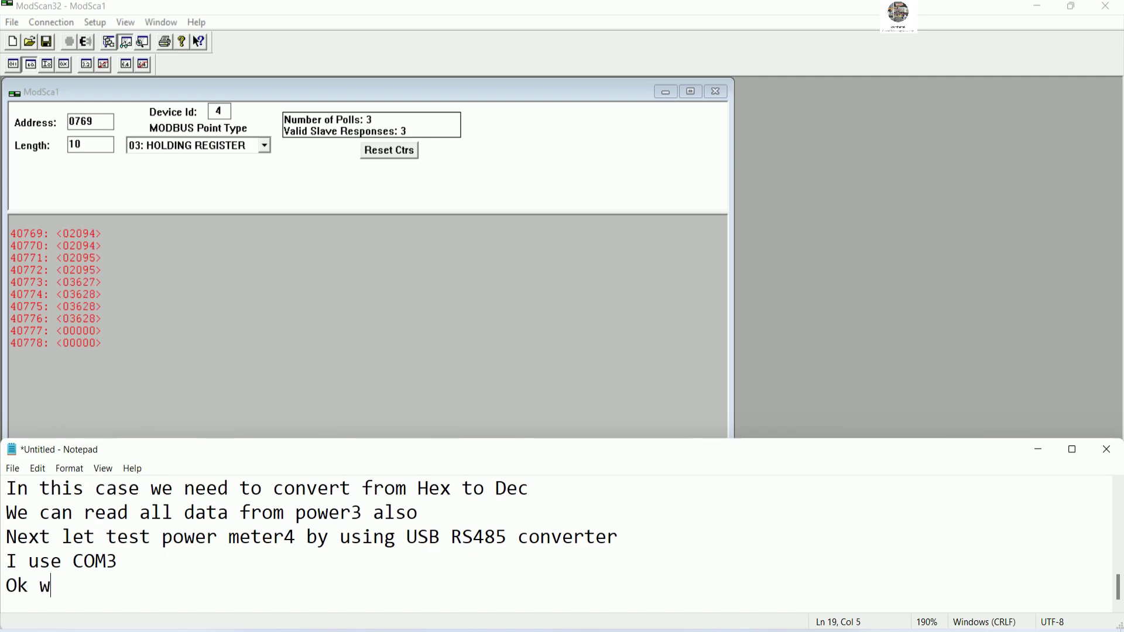
pyautogui.write('e can read all data from all power meters')
pyautogui.press('Return')
pyautogui.write('N')
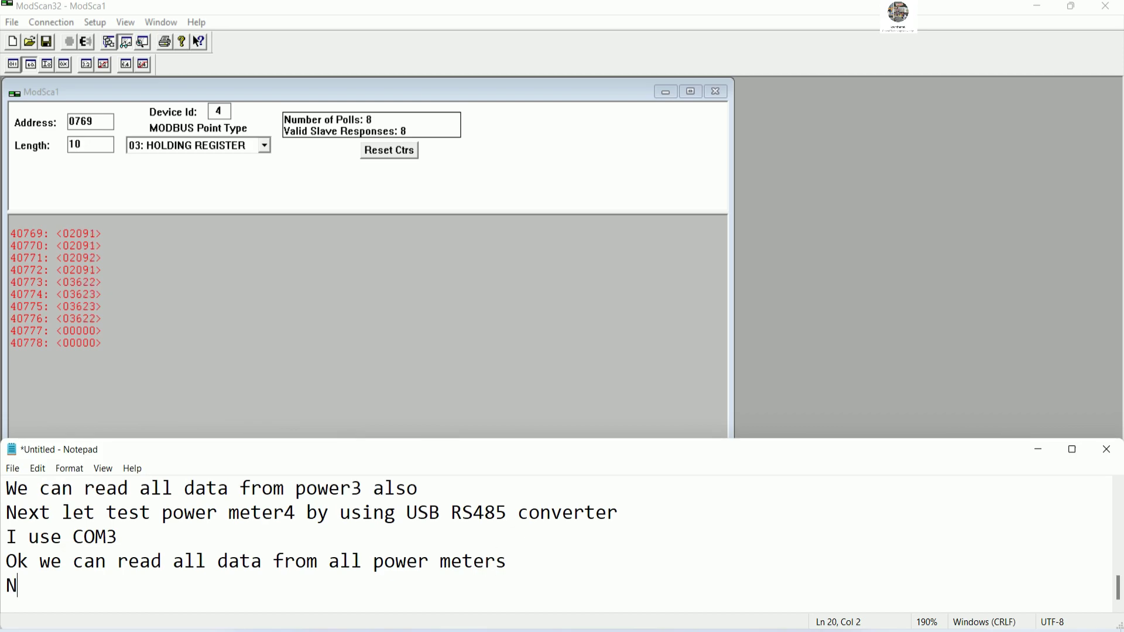
pyautogui.write('ext let create tags')
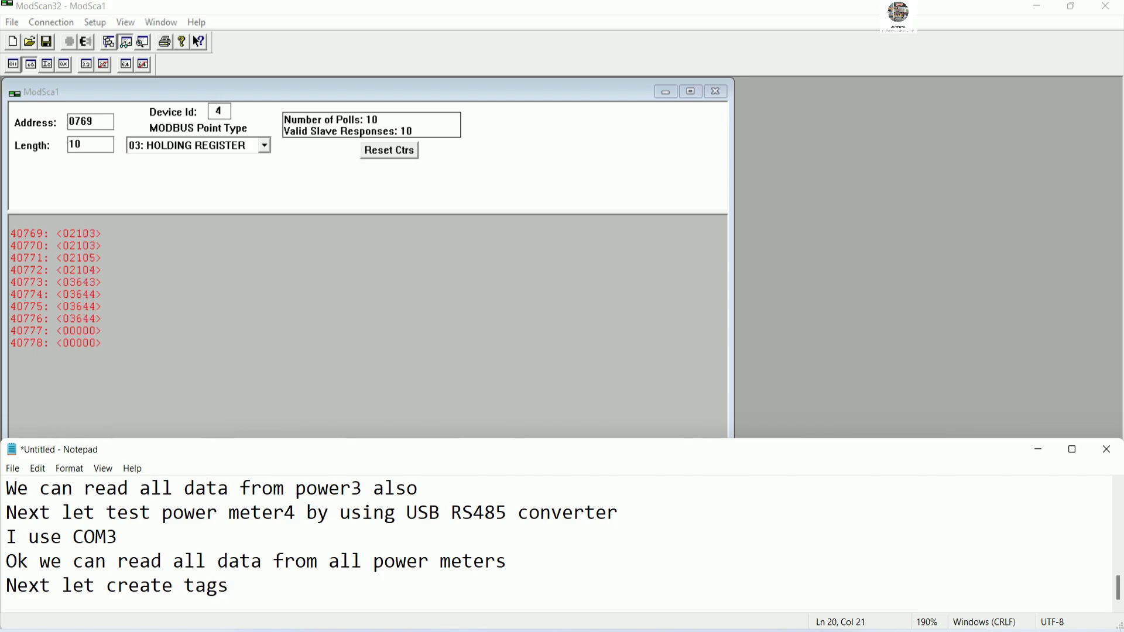
# - Change the last note line to "Next let create tag Management on WinCC Explorer" and minimize the notes
pyautogui.write('Mana')
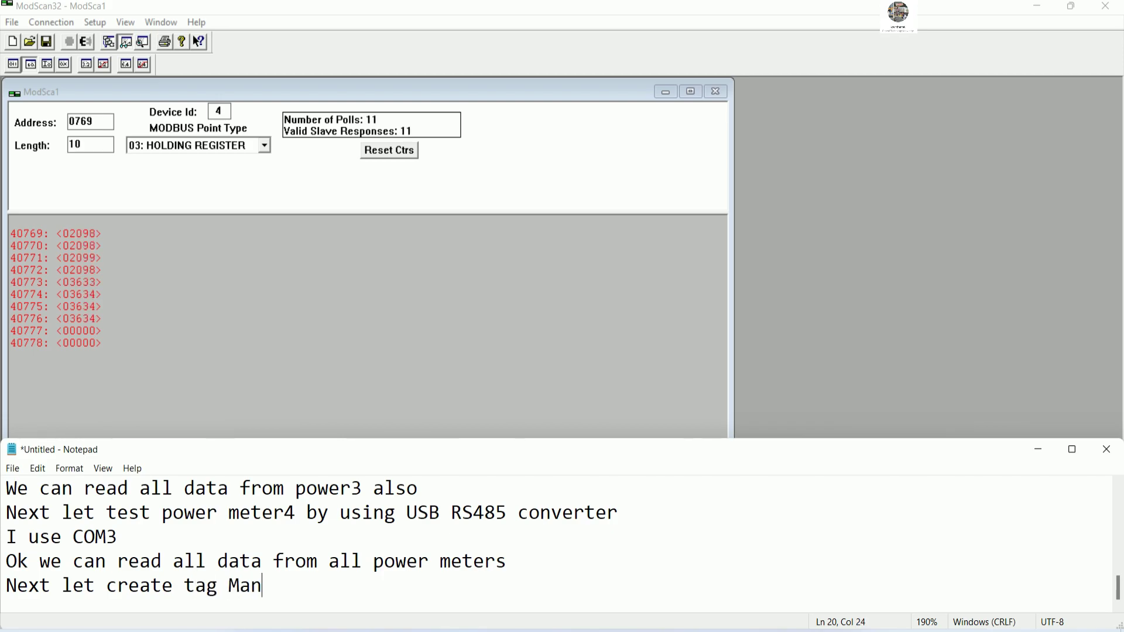
pyautogui.write('tn')
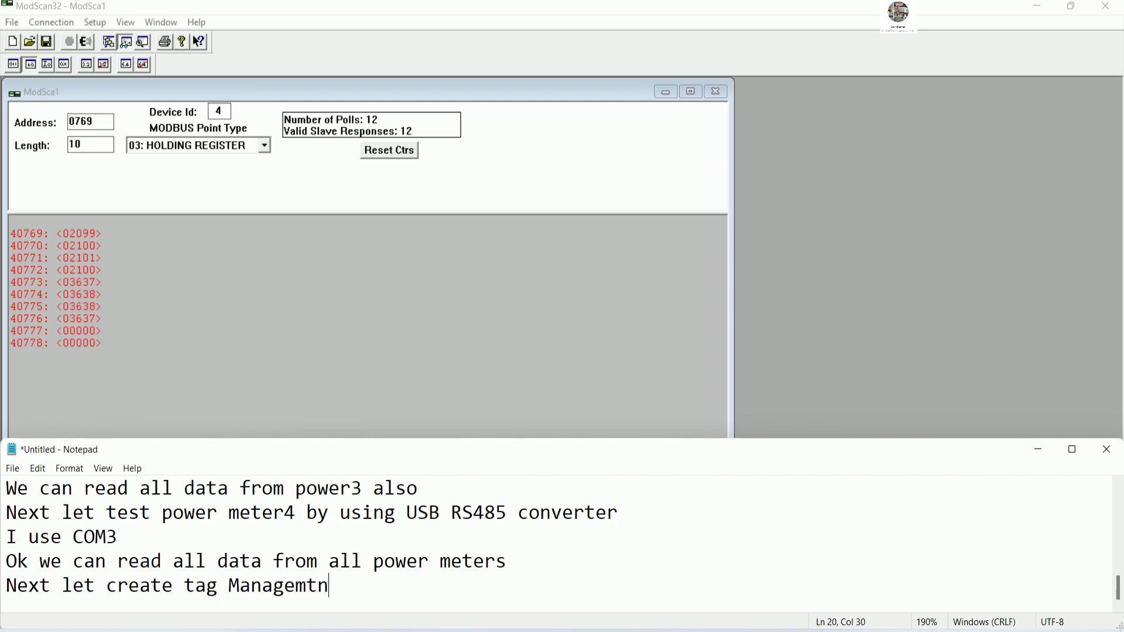
pyautogui.press('BackSpace')
pyautogui.press('BackSpace')
pyautogui.write('ent')
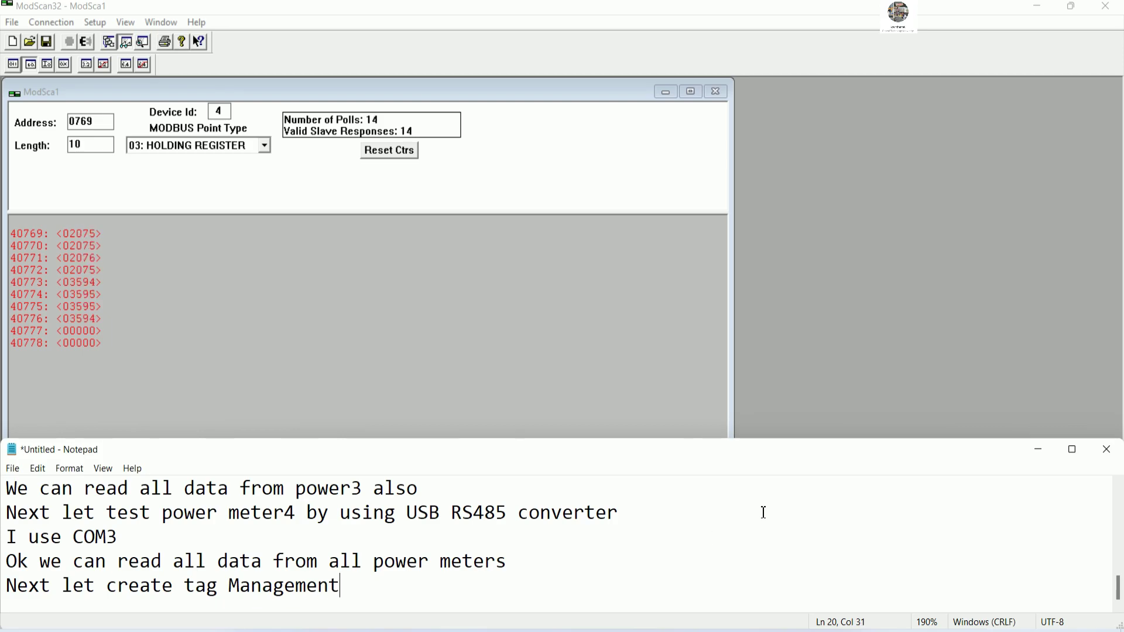
pyautogui.write(' on WinC')
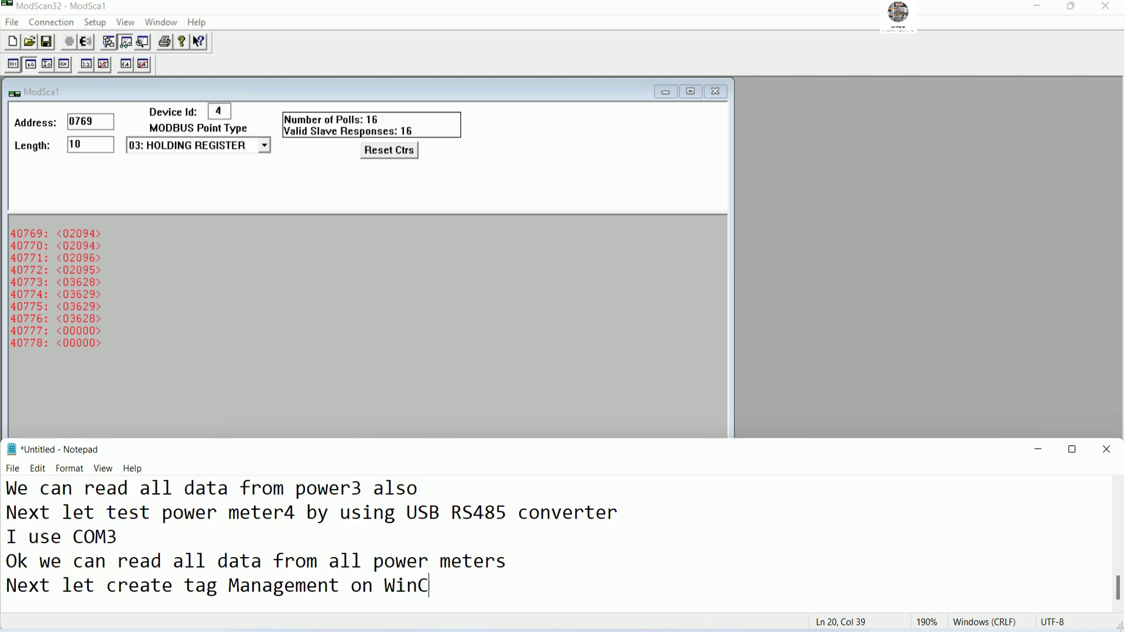
pyautogui.write('C Explorer')
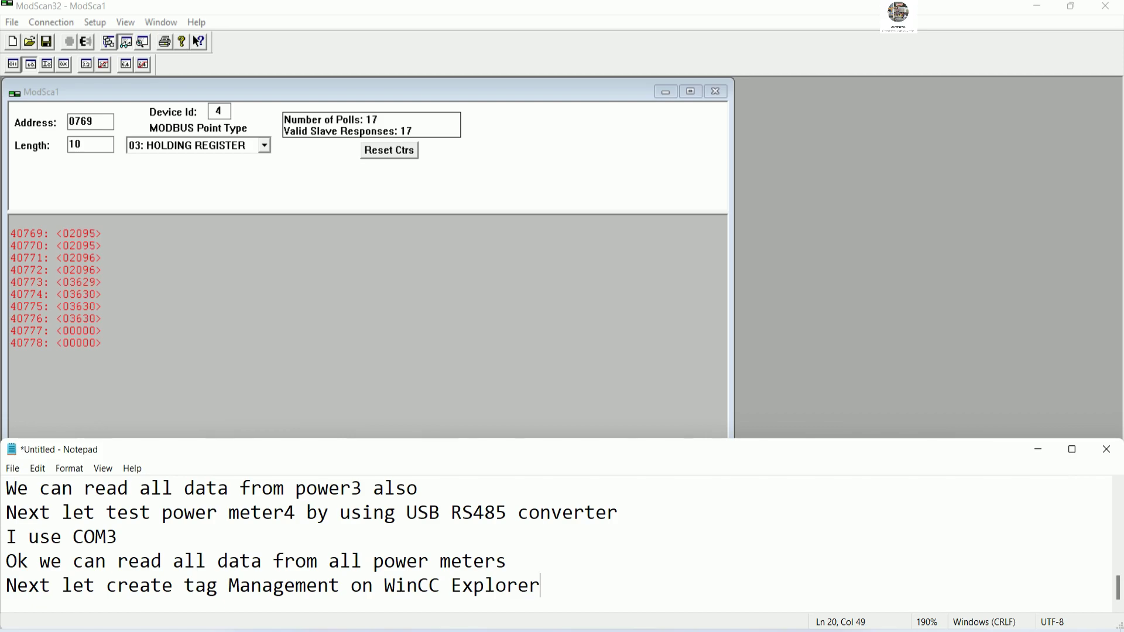
pyautogui.click(1048, 450)
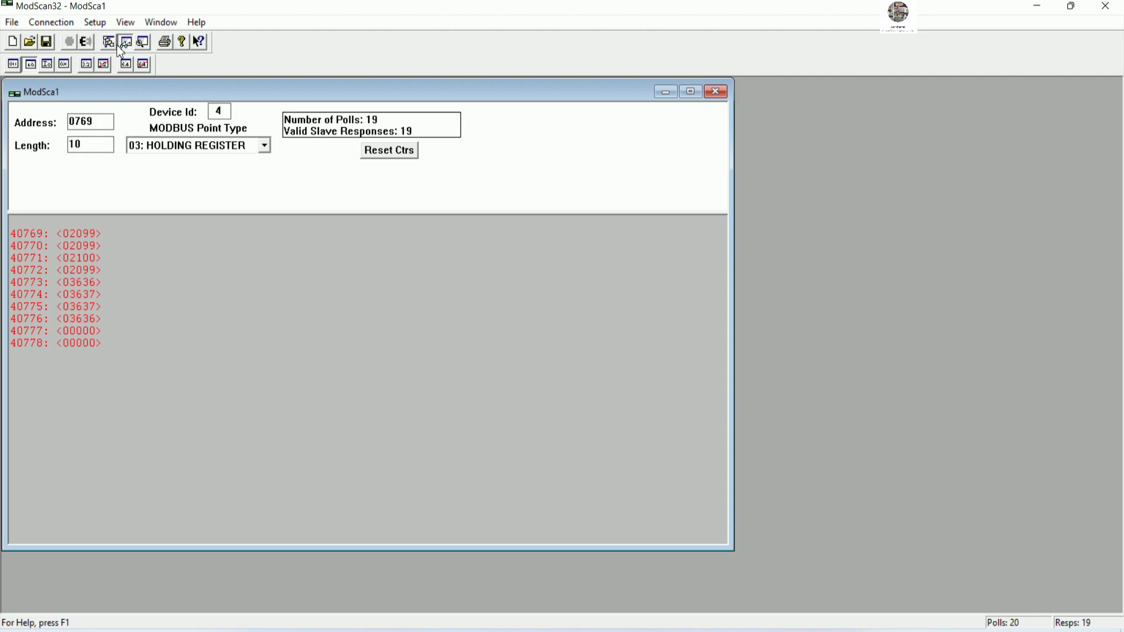
# - Disconnect ModScan32 from the power meter, then switch to WinCC Configuration Studio and show the internal tags
pyautogui.click(62, 23)
pyautogui.click(71, 54)
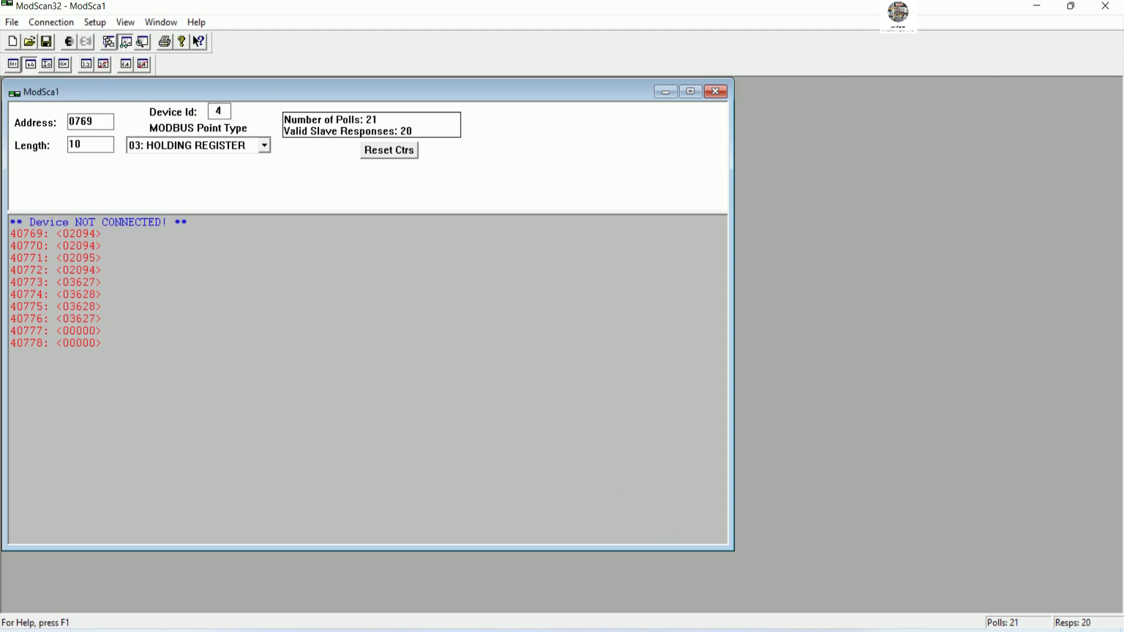
pyautogui.hotkey('alt', 'Tab')
pyautogui.click(72, 83)
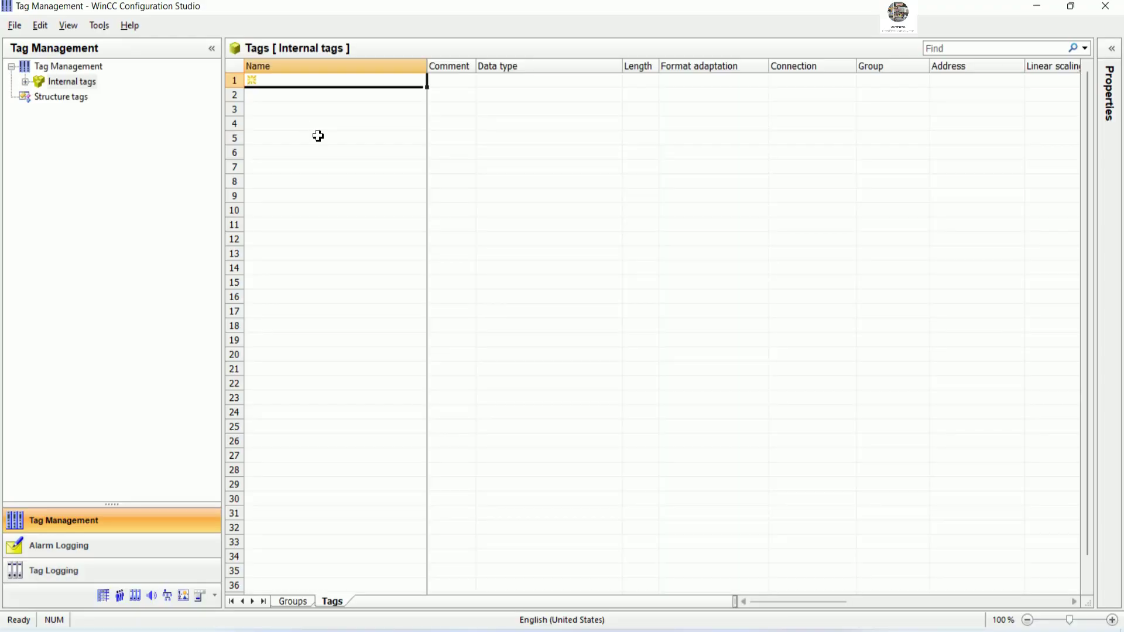
# - Add the Modbus TCPIP driver to Tag Management
pyautogui.rightClick(85, 66)
pyautogui.moveTo(152, 75)
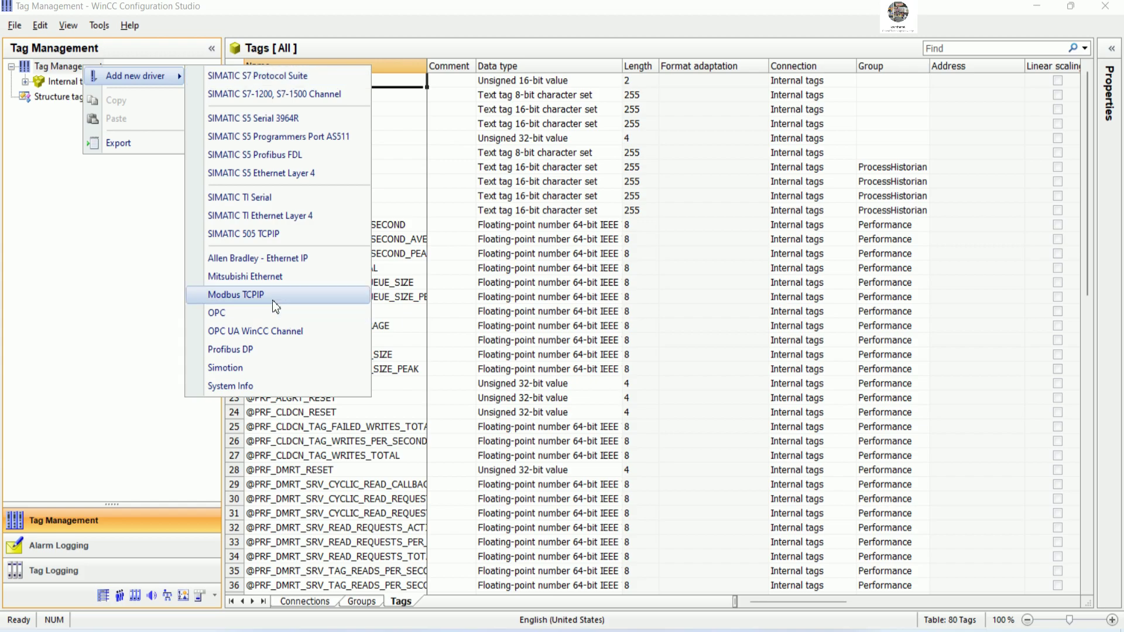
pyautogui.click(237, 293)
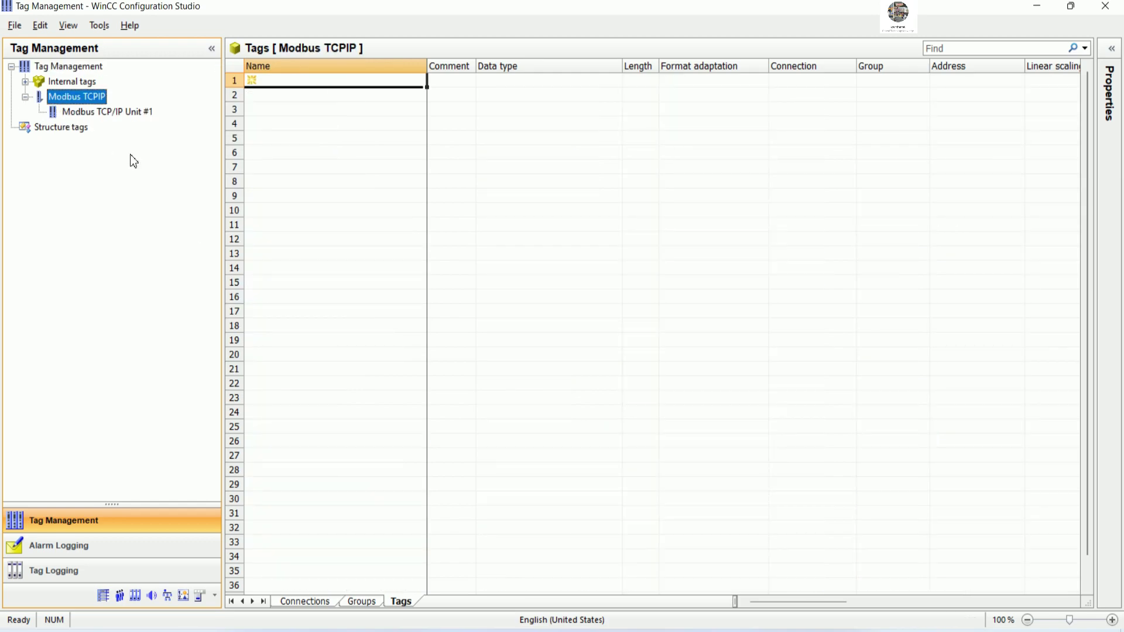
# - Create a new connection named PowerMeter1 under Modbus TCP/IP Unit #1
pyautogui.rightClick(122, 113)
pyautogui.click(165, 121)
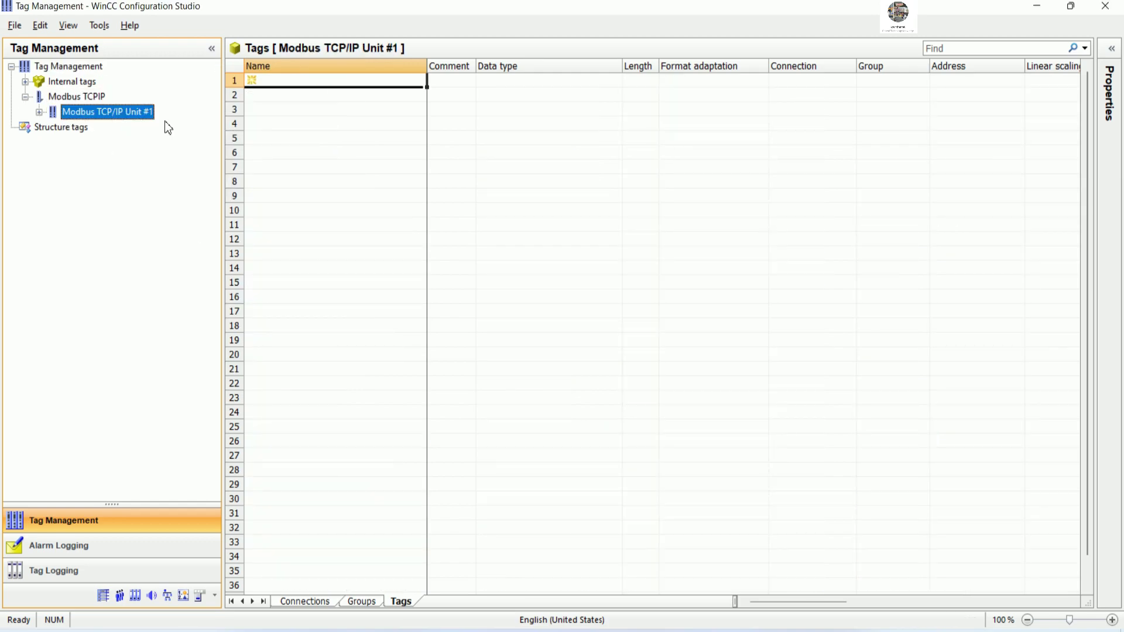
pyautogui.write('PowerMeter1')
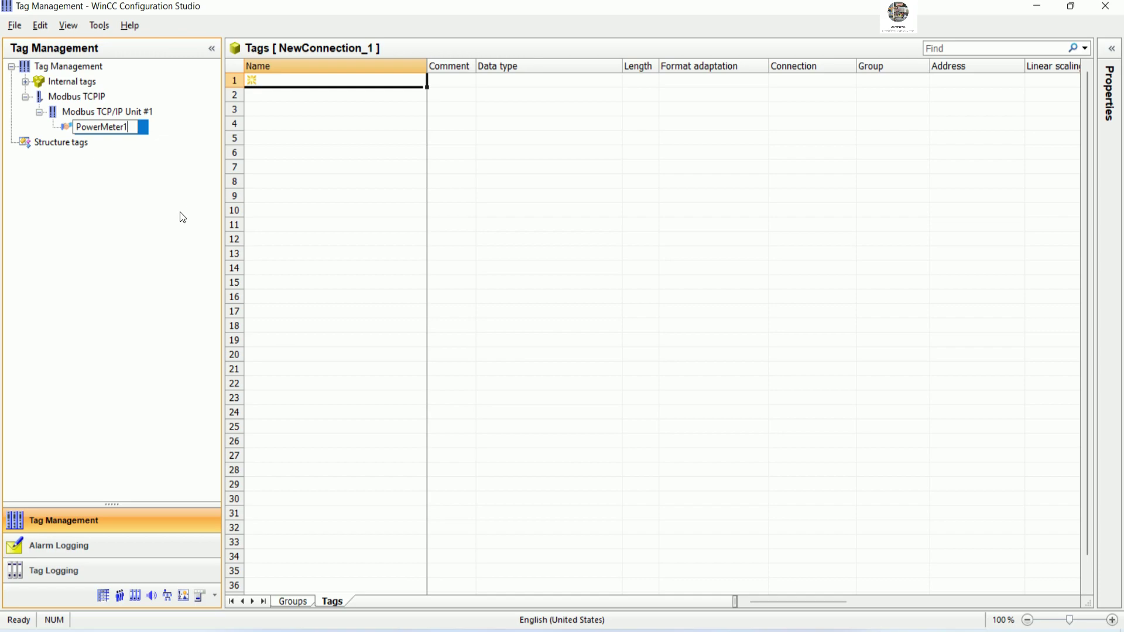
pyautogui.press('Return')
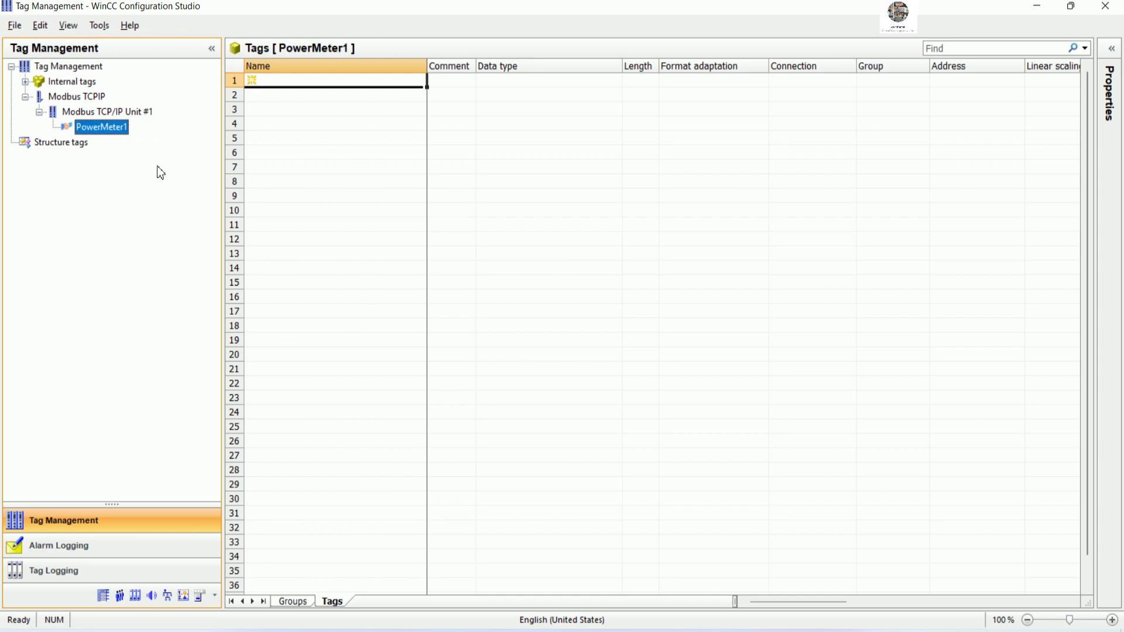
# - Set PowerMeter1's connection parameters to CPU type 984 and the meter's 192.168 server address, and turn off swapping words in 32-bit values
pyautogui.rightClick(123, 128)
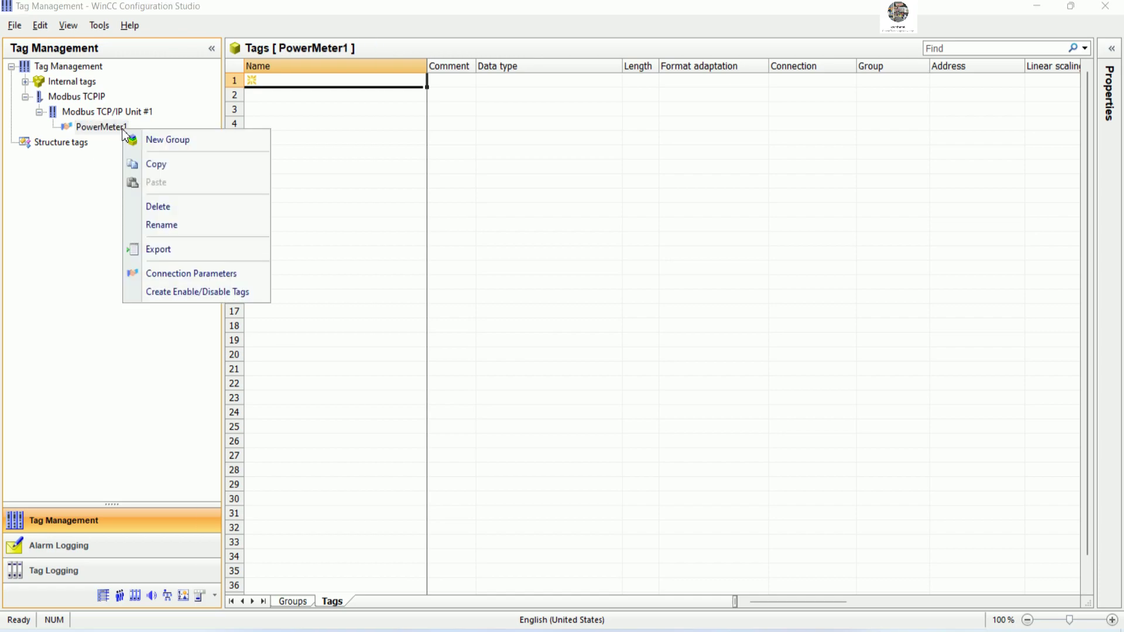
pyautogui.click(171, 273)
pyautogui.moveTo(541, 217); pyautogui.dragTo(534, 95)
pyautogui.click(649, 120)
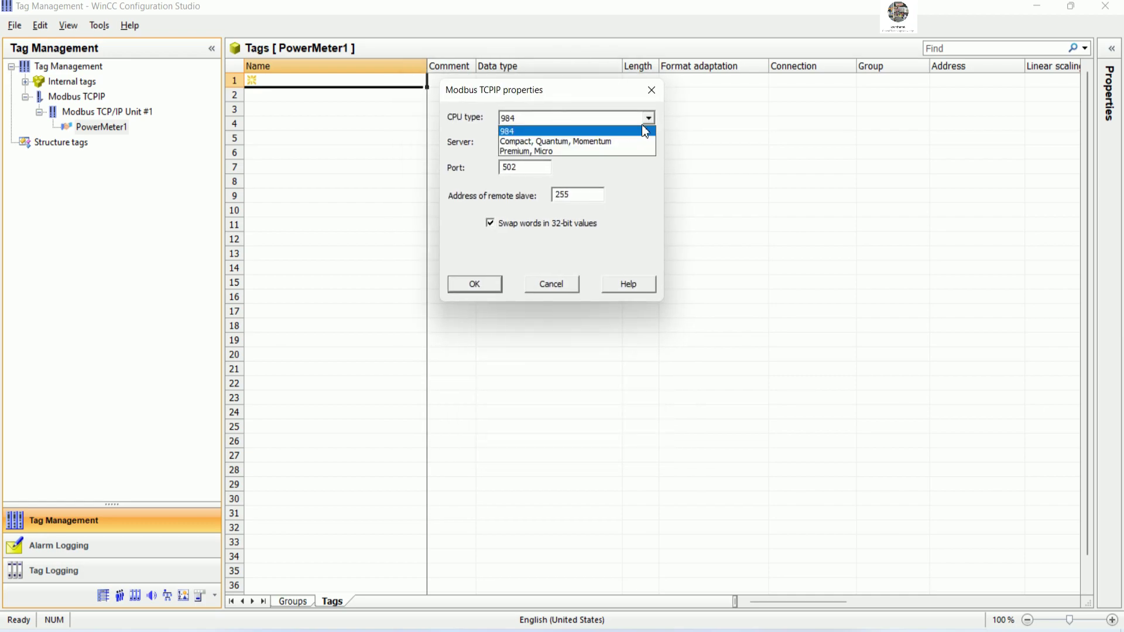
pyautogui.click(522, 132)
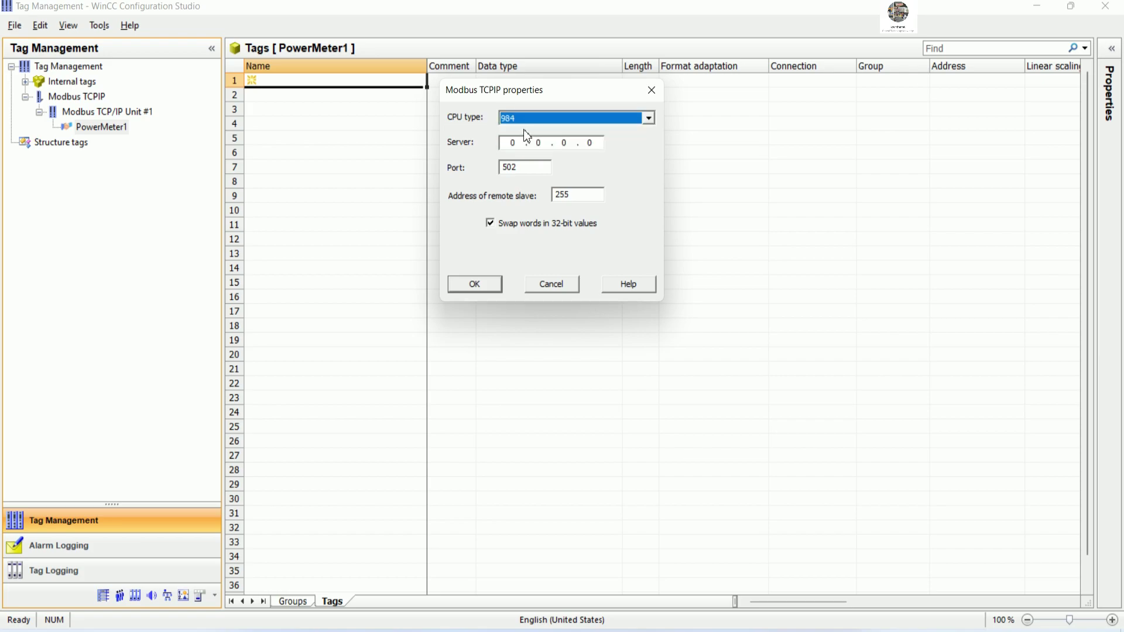
pyautogui.click(527, 144)
pyautogui.write('192 . ')
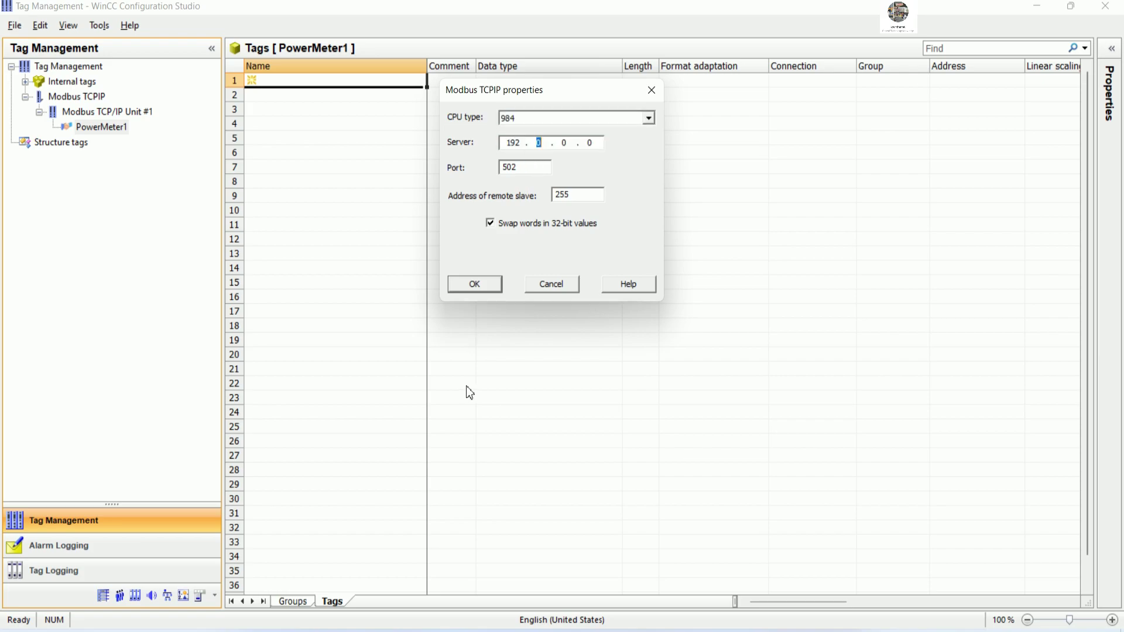
pyautogui.write('168')
pyautogui.click(498, 223)
pyautogui.write('1')
pyautogui.click(472, 284)
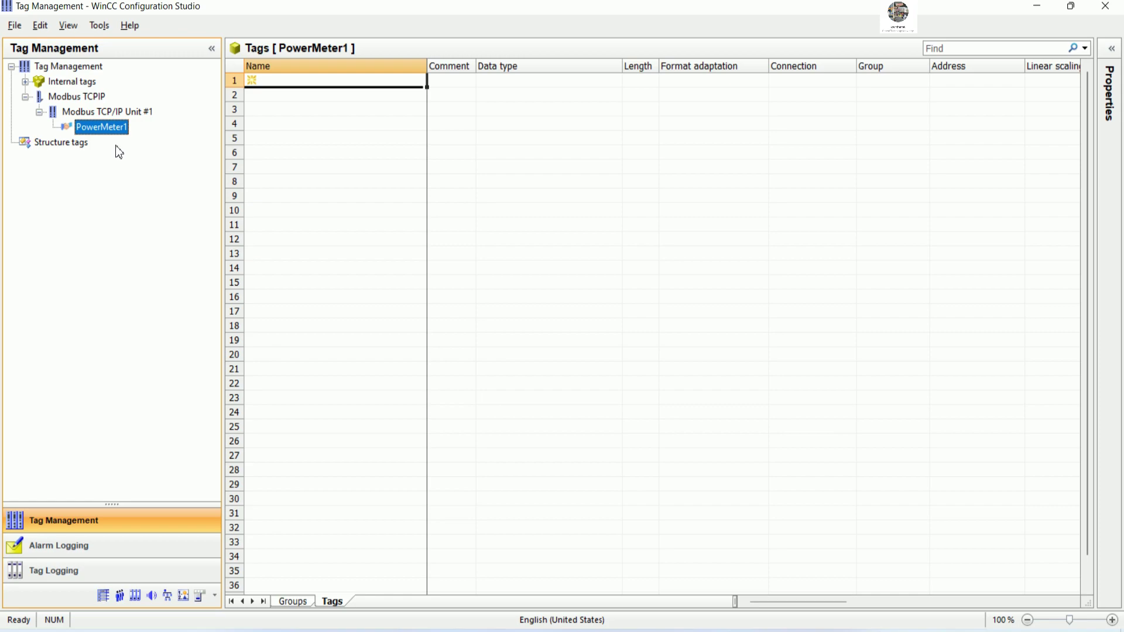
# - Switch to Notepad, add the line "Next let create tags", and return to PowerMeter1's tag list in WinCC Configuration Studio
pyautogui.click(391, 88)
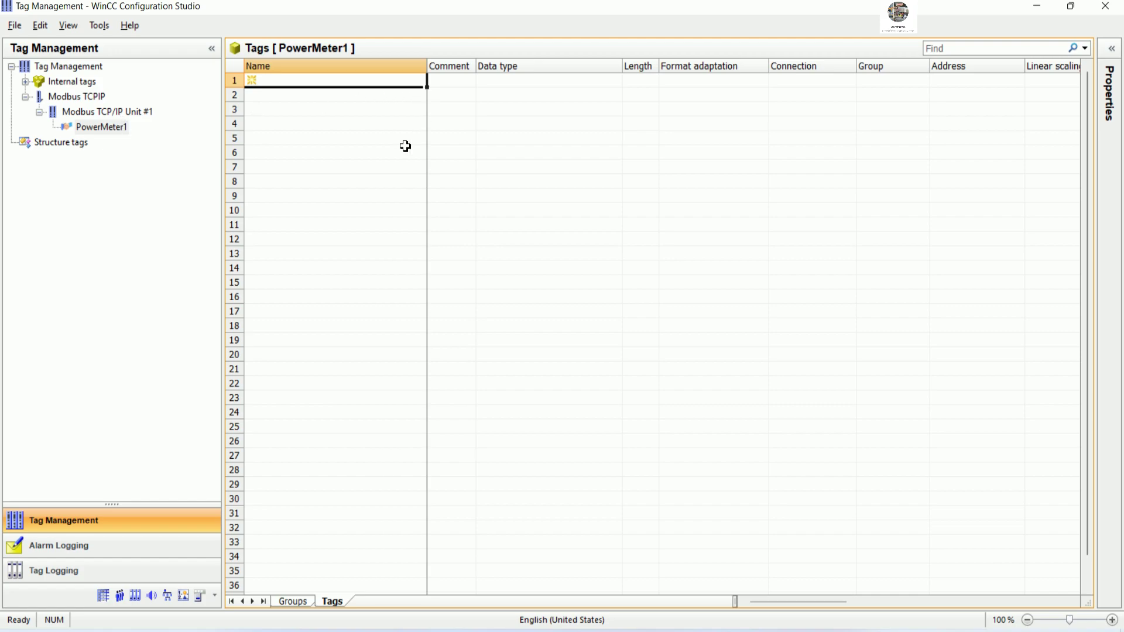
pyautogui.hotkey('alt', 'Tab')
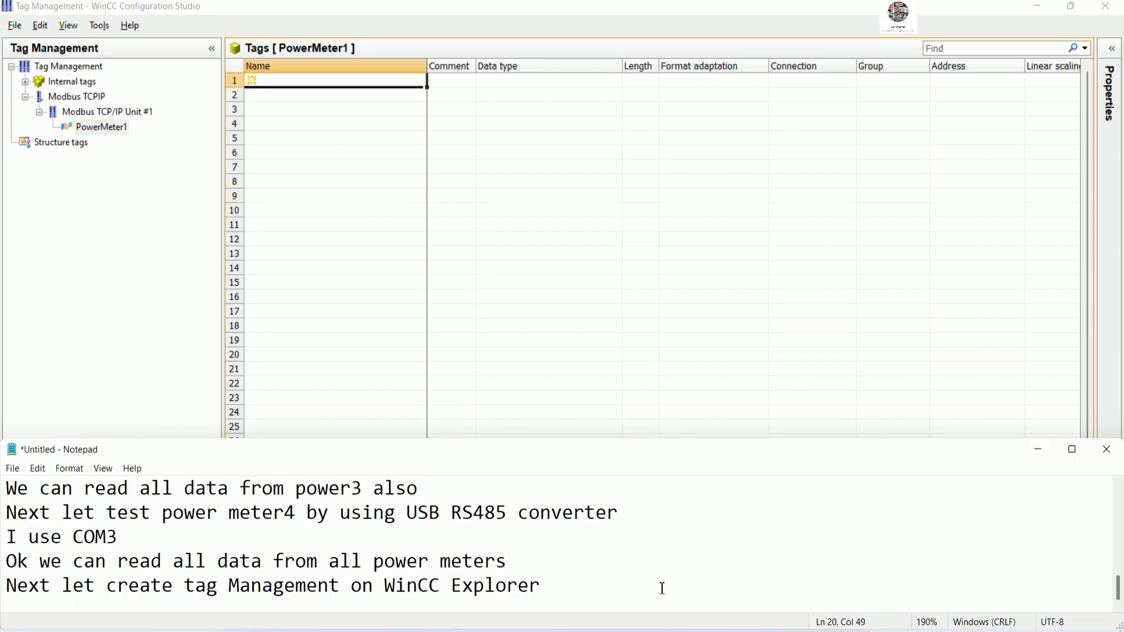
pyautogui.press('Return')
pyautogui.write('Next l')
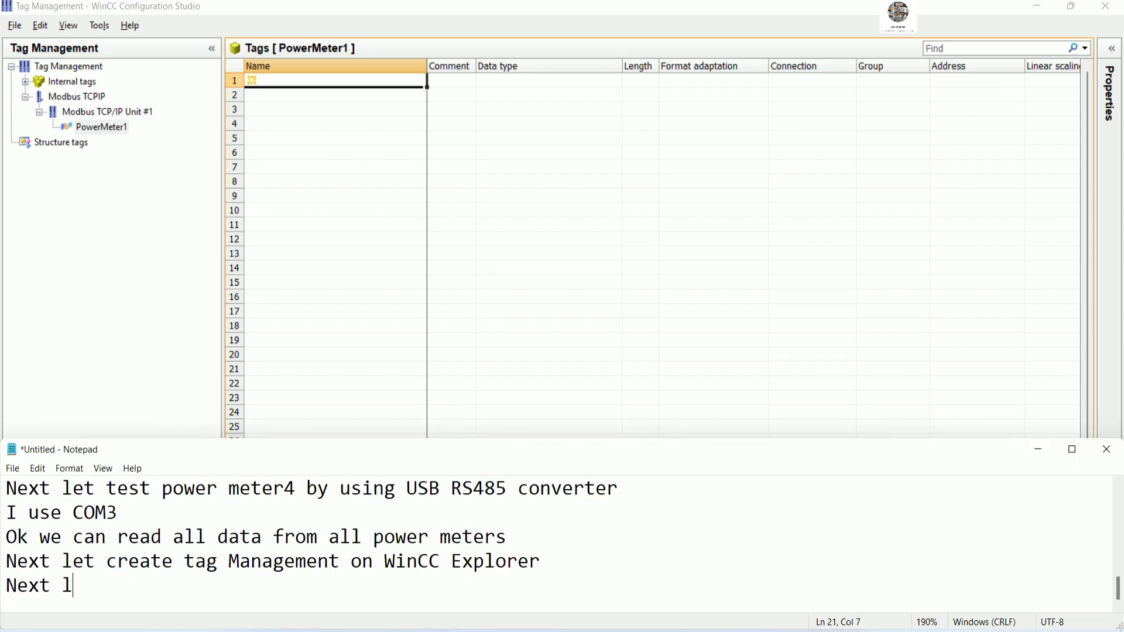
pyautogui.write('et create')
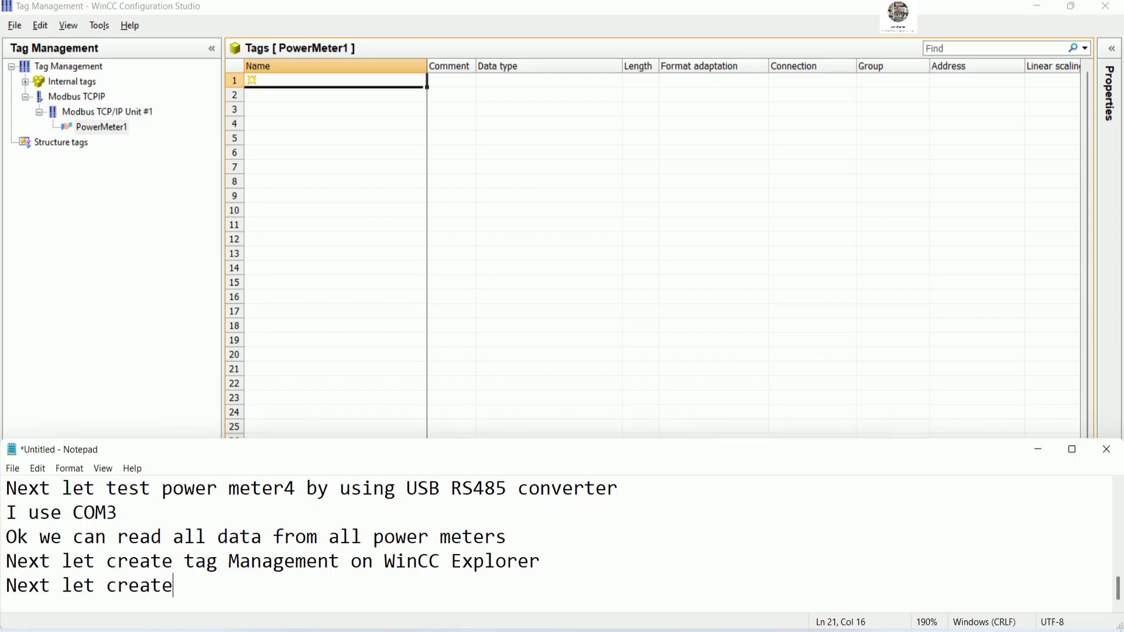
pyautogui.write(' tags')
pyautogui.click(118, 130)
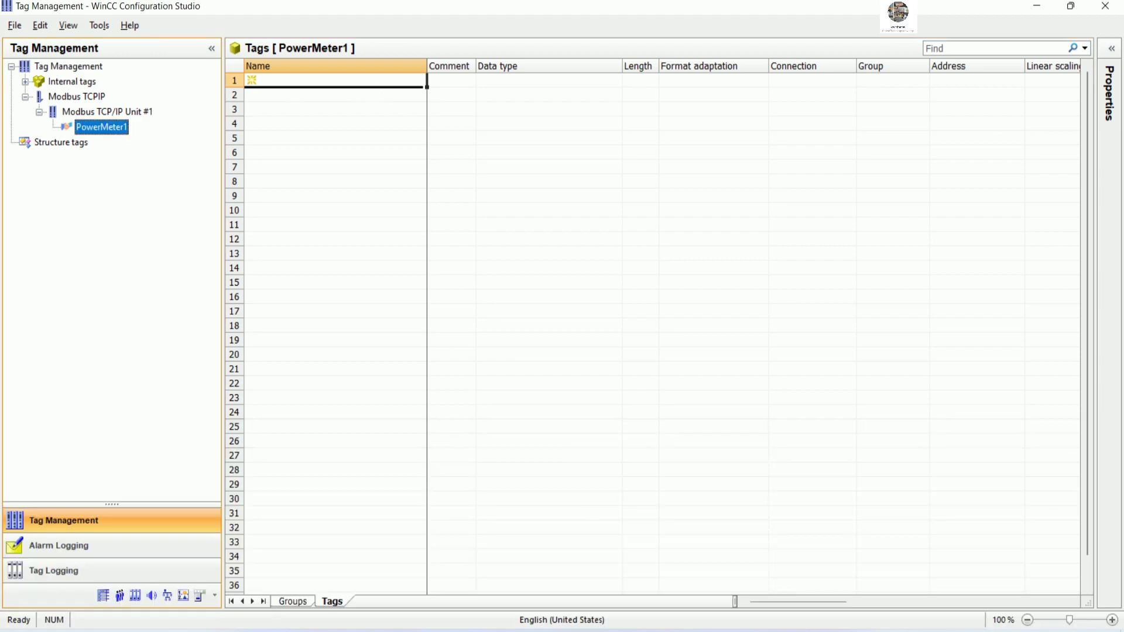
# - Switch to the PM5350 register list in Excel and copy the descriptions Voltage A-N through Voltage L-N Avg
pyautogui.hotkey('alt', 'Tab')
pyautogui.click(317, 333)
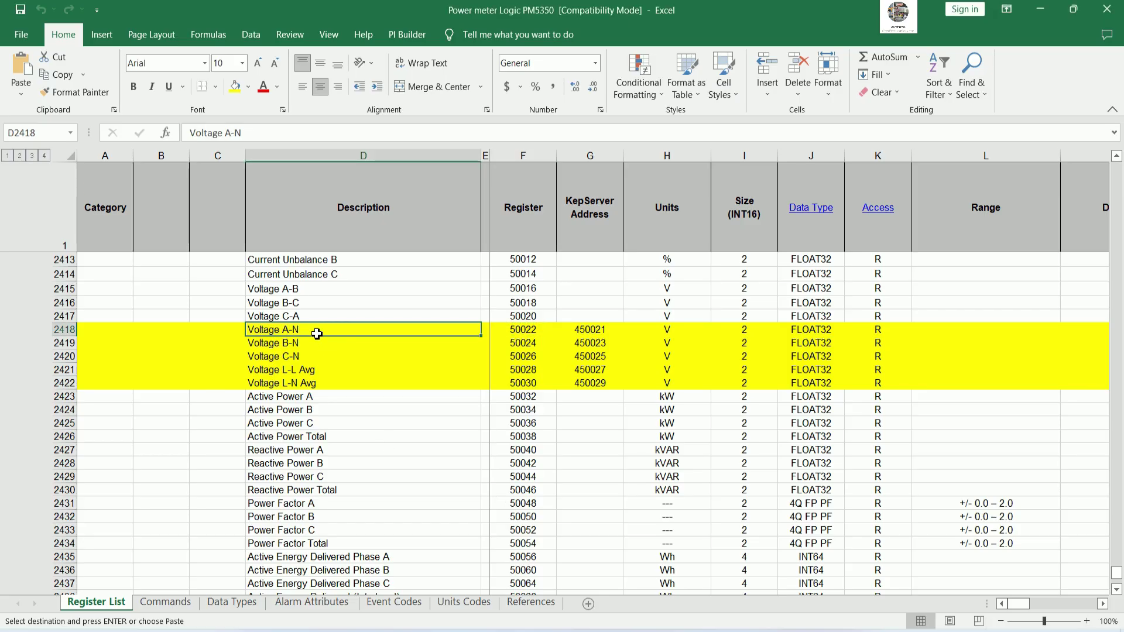
pyautogui.moveTo(317, 334); pyautogui.dragTo(318, 383)
pyautogui.hotkey('ctrl', 'c')
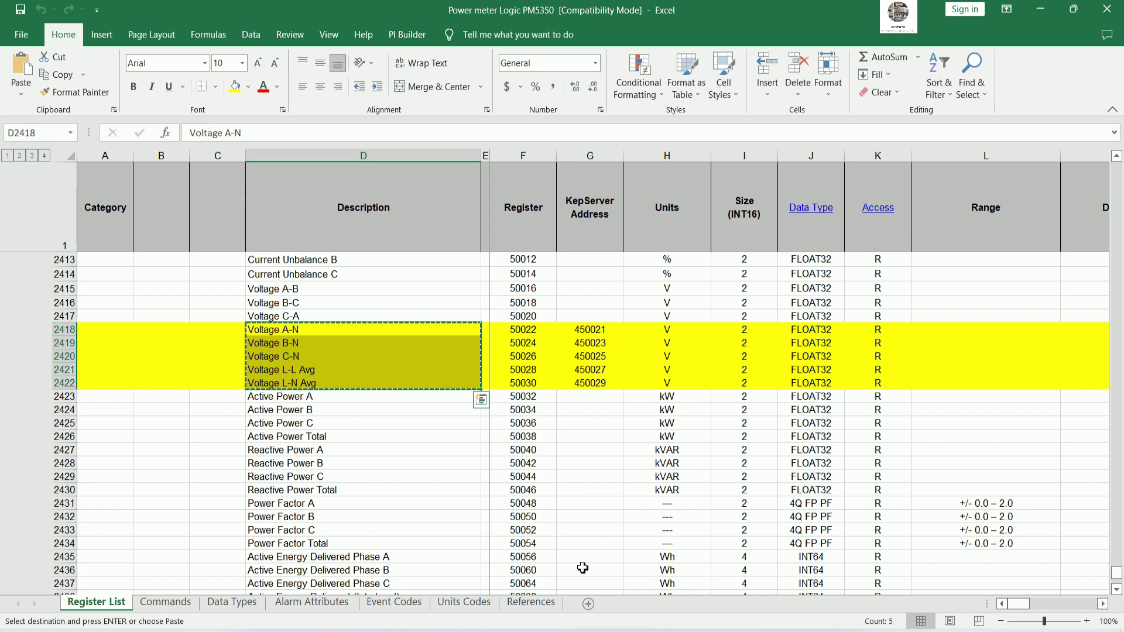
# - Switch to WinCC Configuration Studio and try to paste the copied descriptions as tag names from row 1 of PowerMeter1
pyautogui.hotkey('alt', 'Tab')
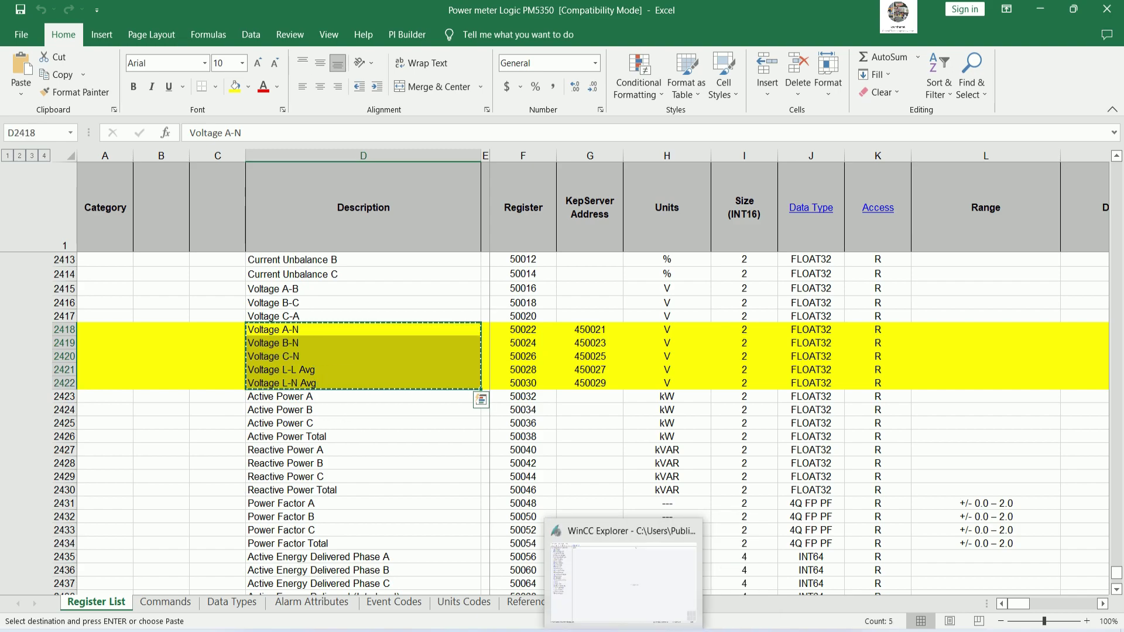
pyautogui.hotkey('alt', 'Tab')
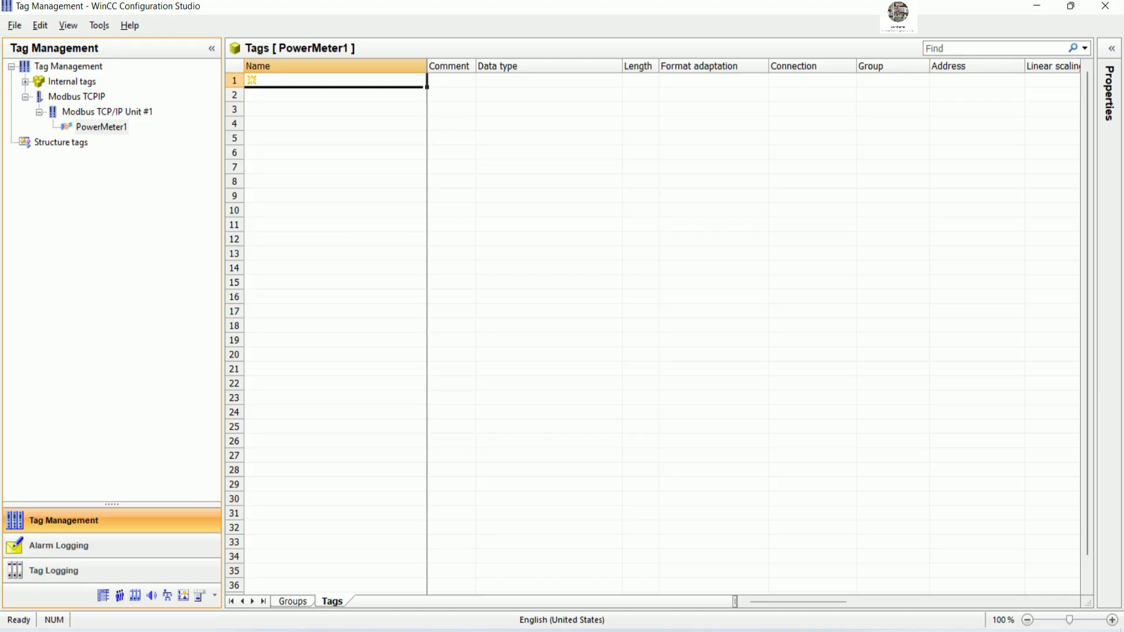
pyautogui.rightClick(341, 82)
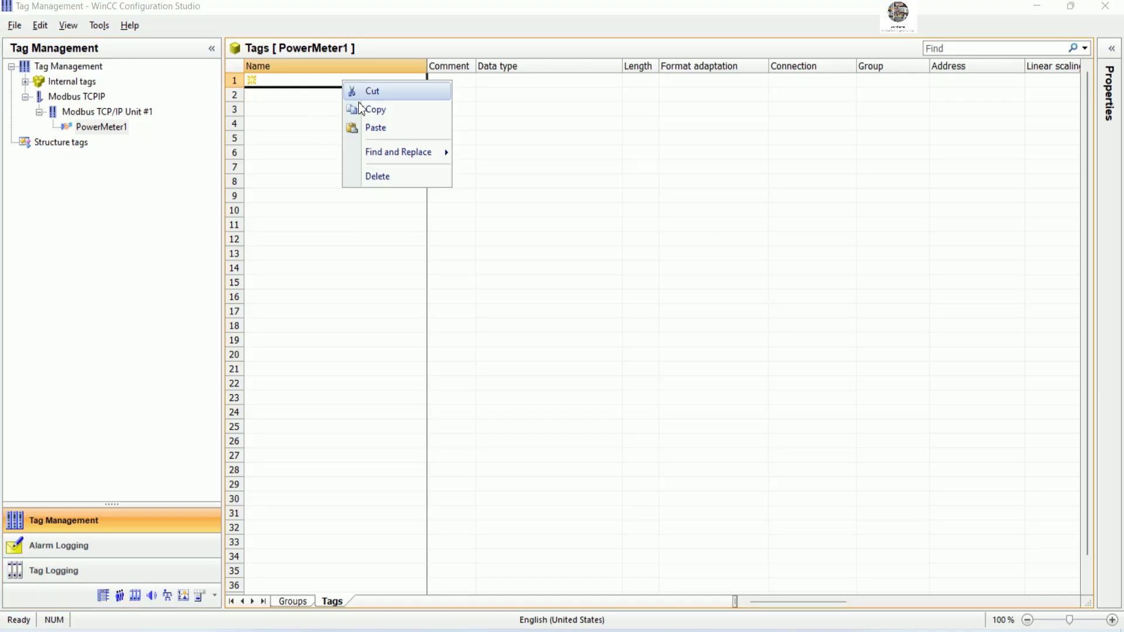
pyautogui.click(372, 126)
pyautogui.click(364, 228)
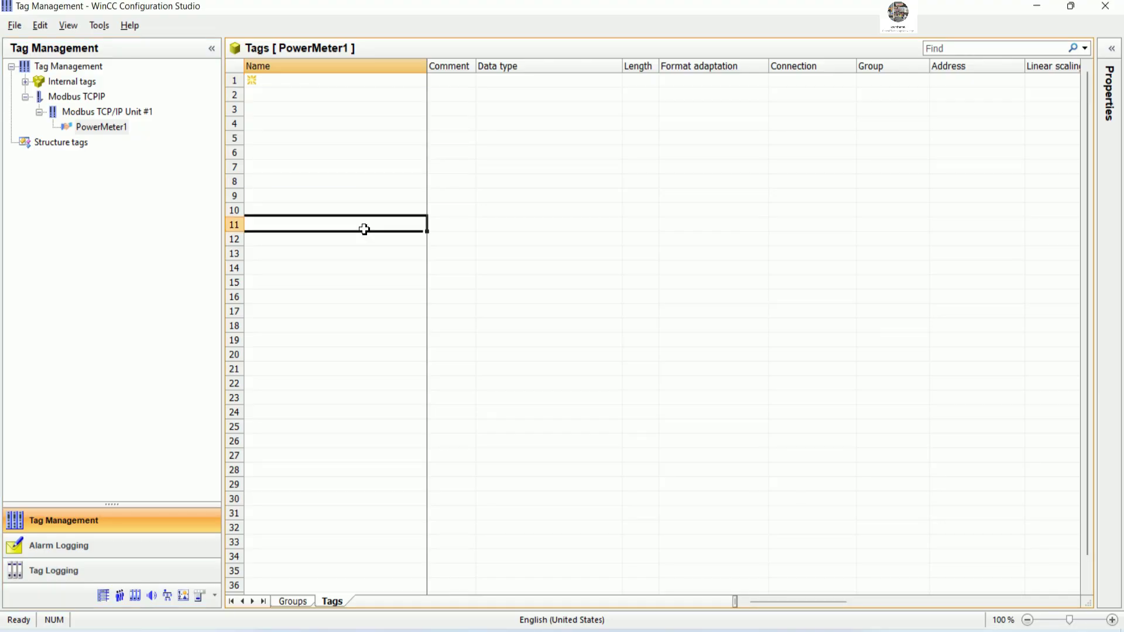
pyautogui.click(373, 85)
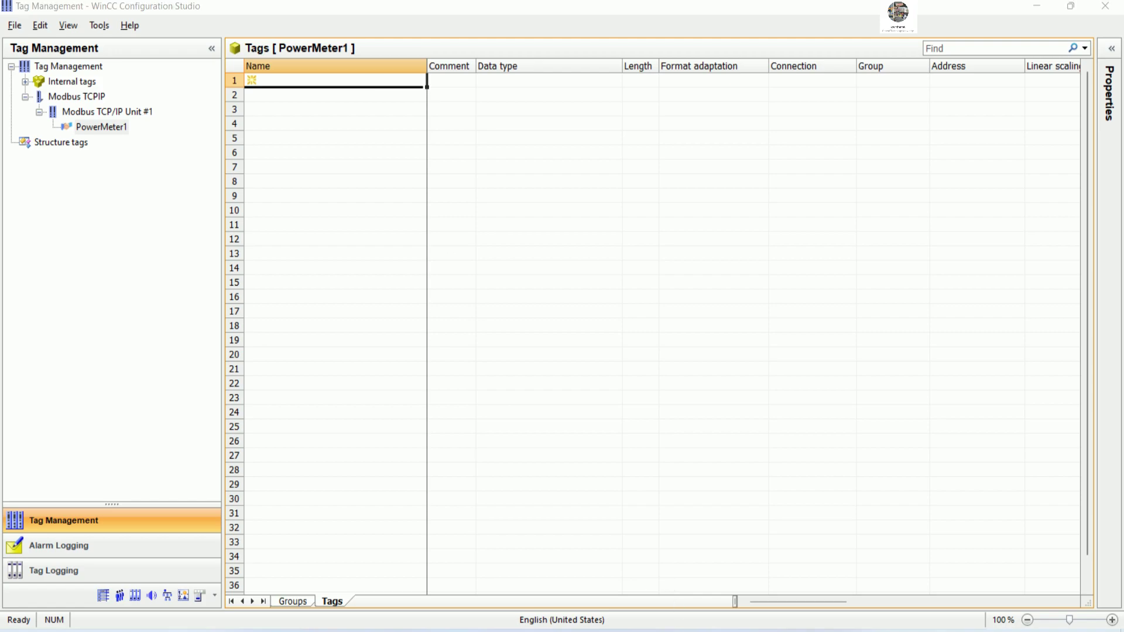
# - Copy only the Voltage A-N description from Excel and try to paste it as PowerMeter1's first tag name
pyautogui.hotkey('alt', 'Tab')
pyautogui.click(313, 331)
pyautogui.hotkey('ctrl', 'c')
pyautogui.hotkey('alt', 'Tab')
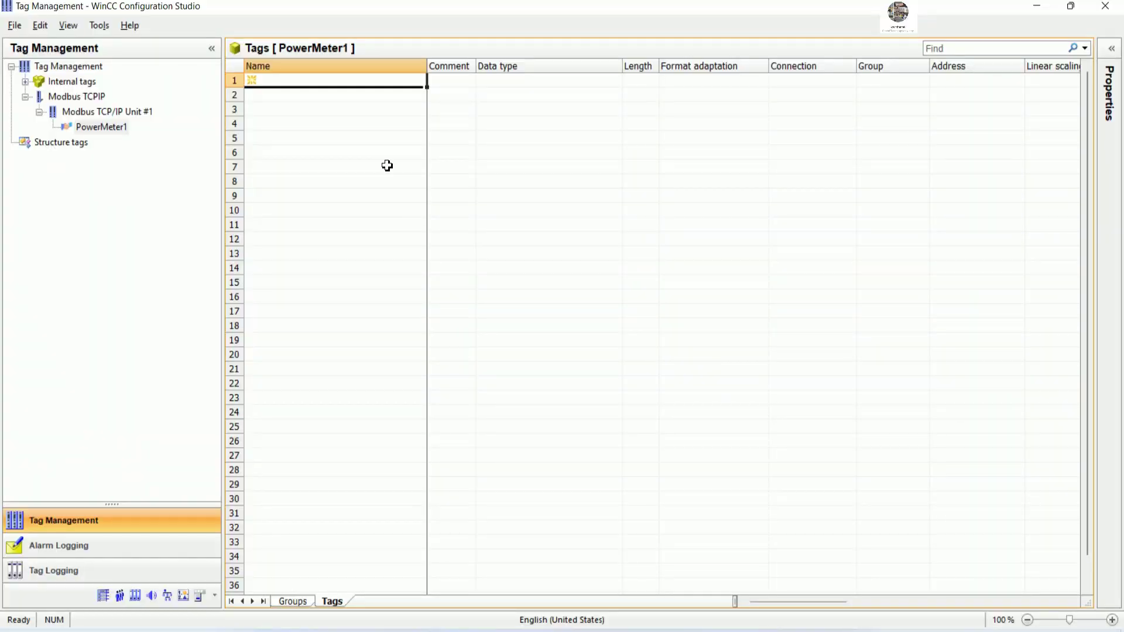
pyautogui.hotkey('ctrl', 'v')
pyautogui.click(346, 127)
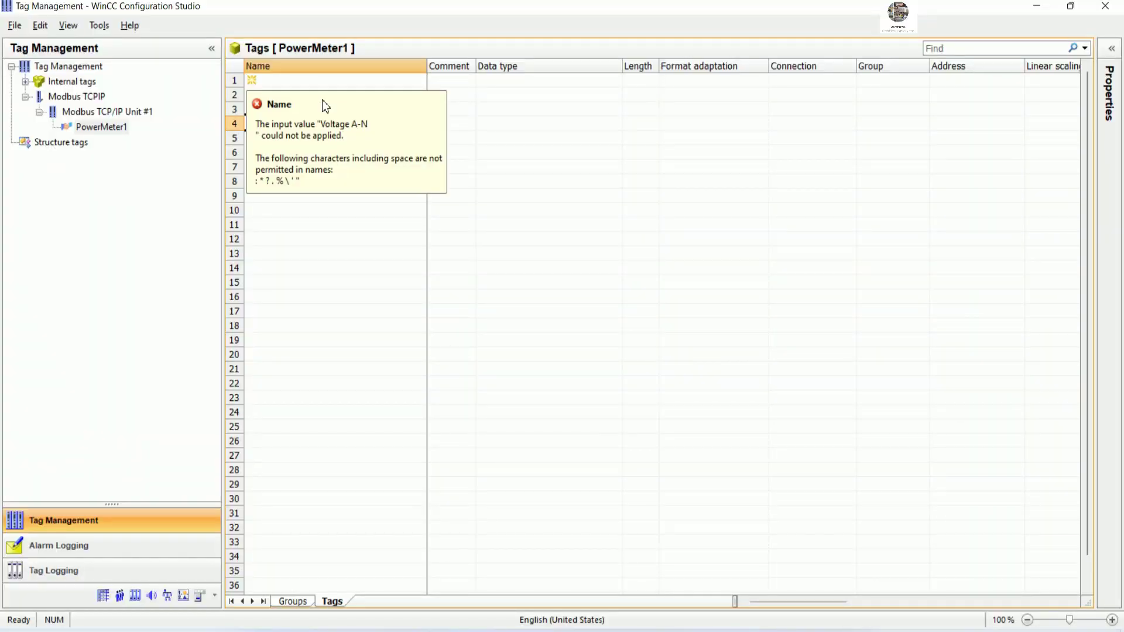
pyautogui.click(346, 81)
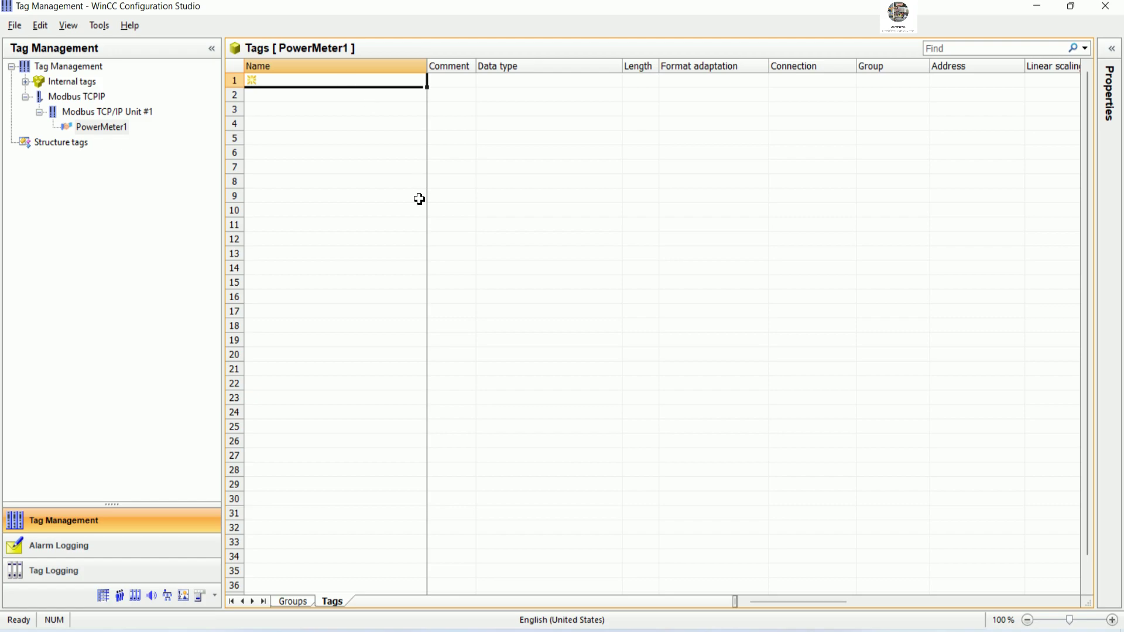
# - Check the Voltage A-N description in the PM5350 register list in Excel and return to WinCC Configuration Studio
pyautogui.hotkey('alt', 'Tab')
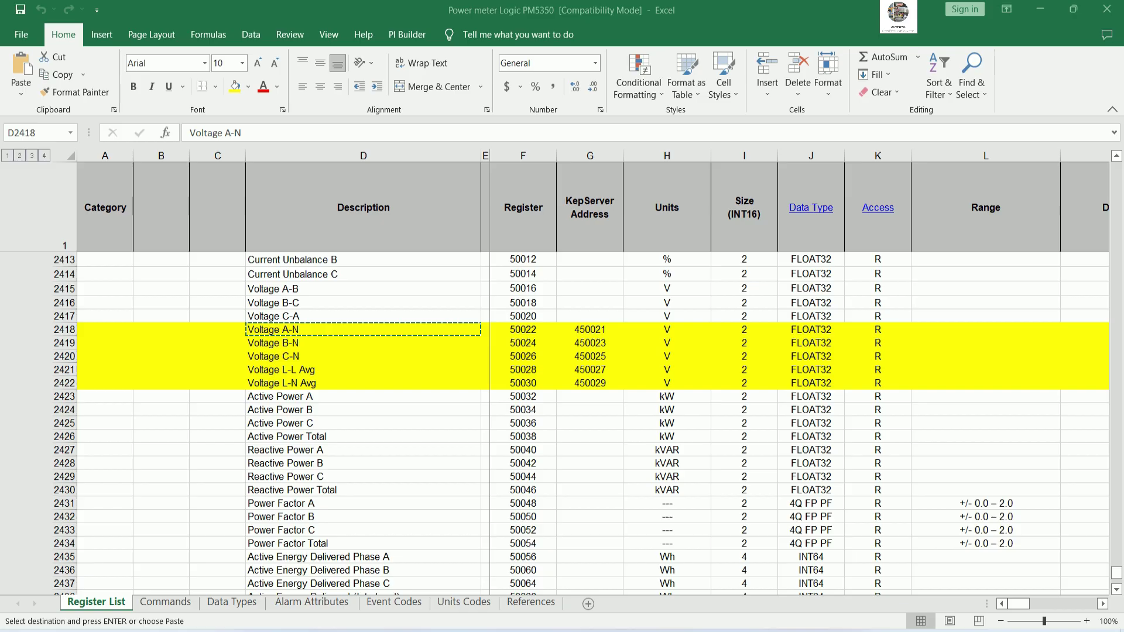
pyautogui.click(376, 386)
pyautogui.click(318, 330)
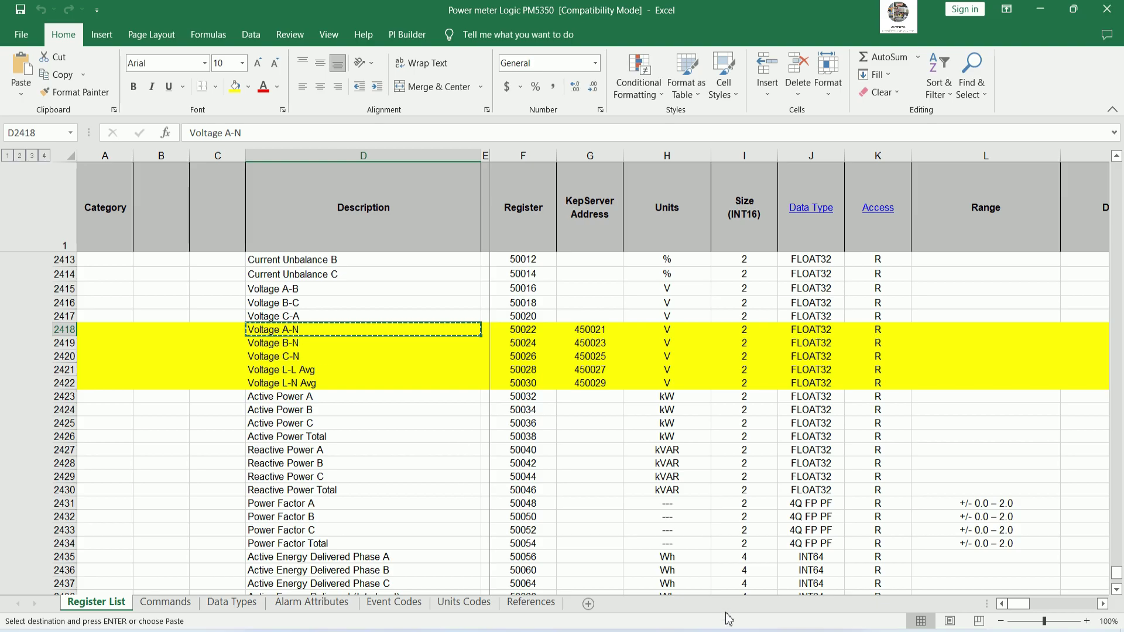
pyautogui.hotkey('alt', 'Tab')
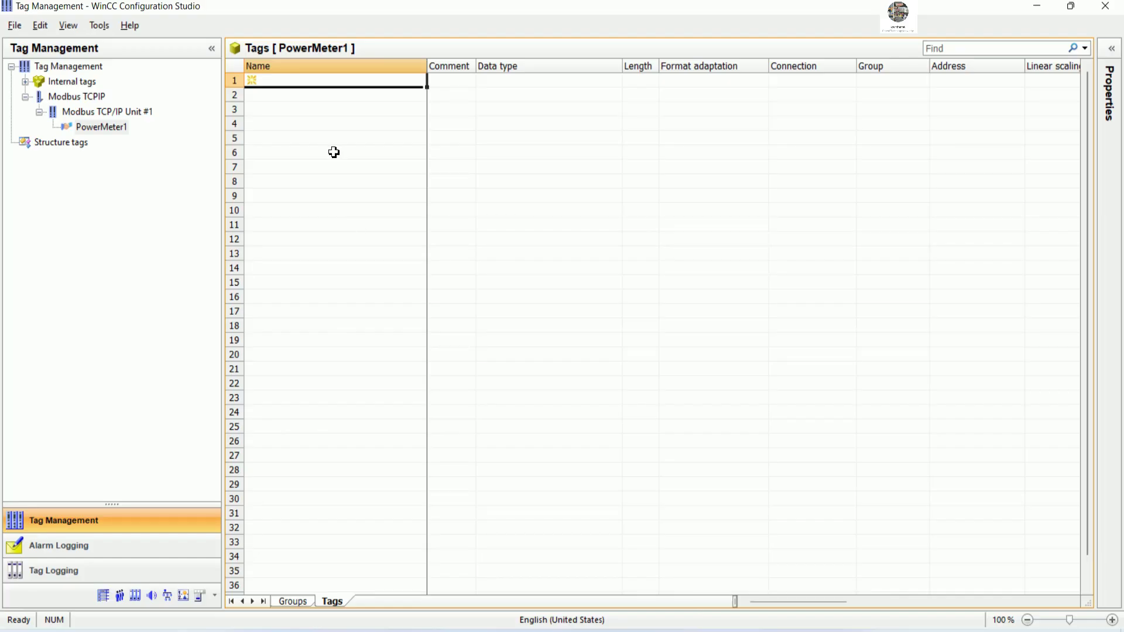
# - Create the tag VoltageAN_Meter1 in row 1 of PowerMeter1's tag list
pyautogui.click(306, 139)
pyautogui.click(319, 83)
pyautogui.write('Voltage')
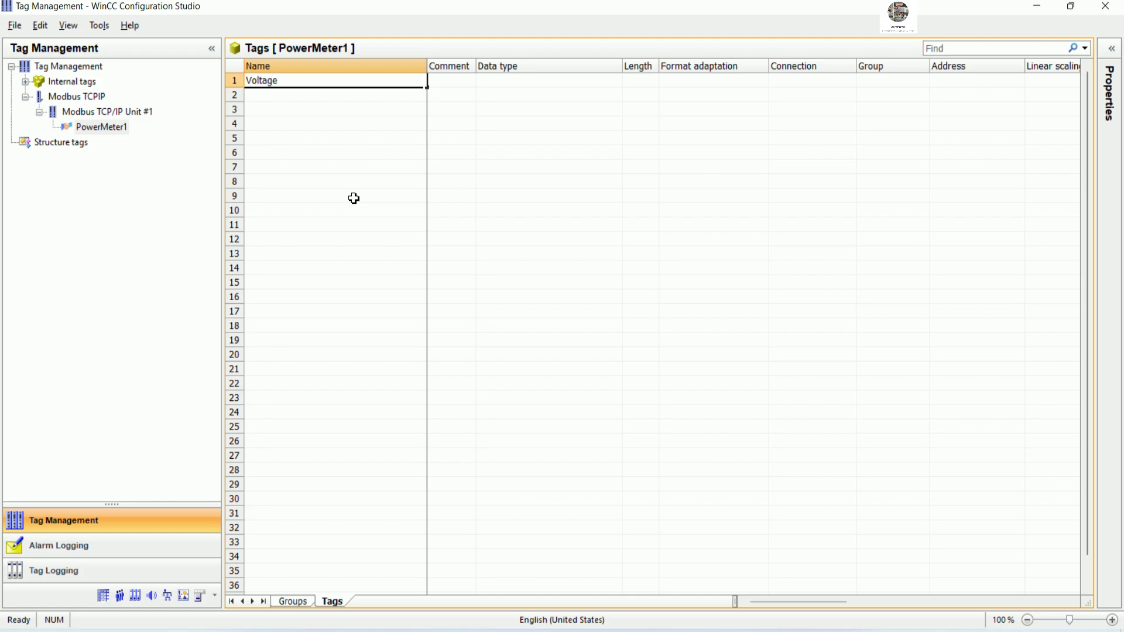
pyautogui.write('AN_Meter1')
pyautogui.press('Return')
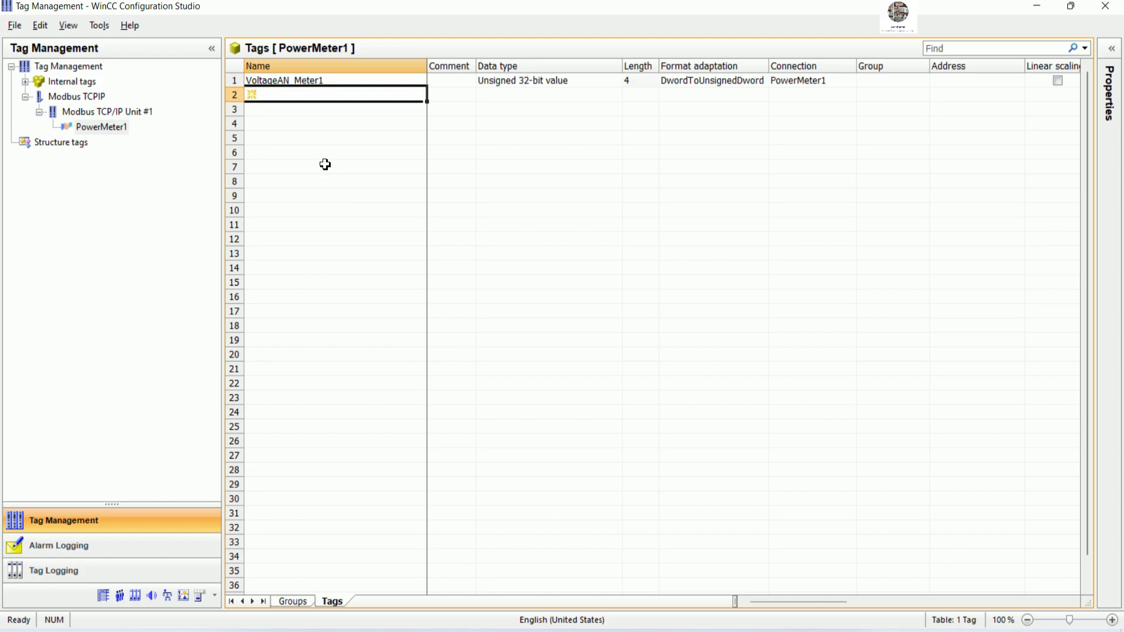
# - Narrow the Name column and set VoltageAN_Meter1's data type to Floating-point number 32-bit IEEE 754
pyautogui.moveTo(426, 67); pyautogui.dragTo(362, 72)
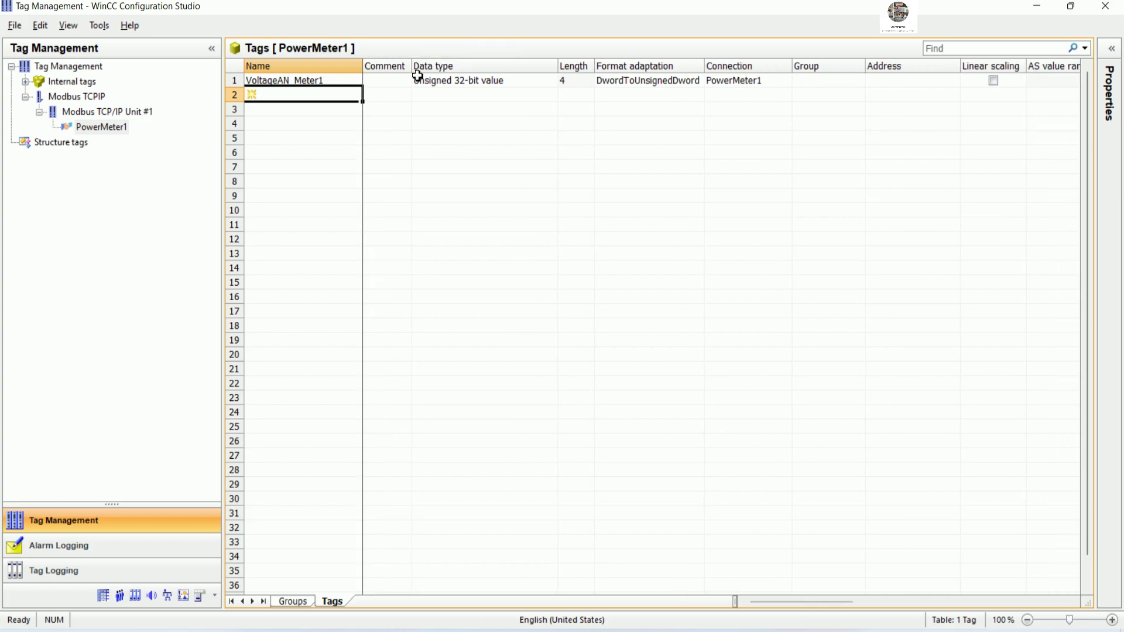
pyautogui.click(534, 82)
pyautogui.click(564, 83)
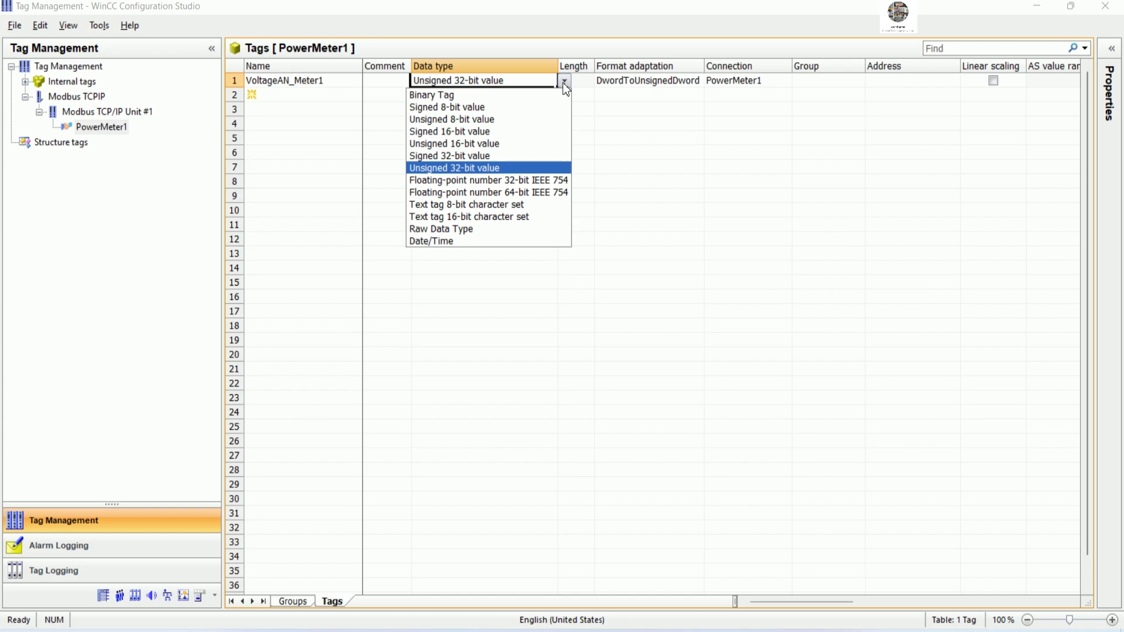
pyautogui.click(503, 182)
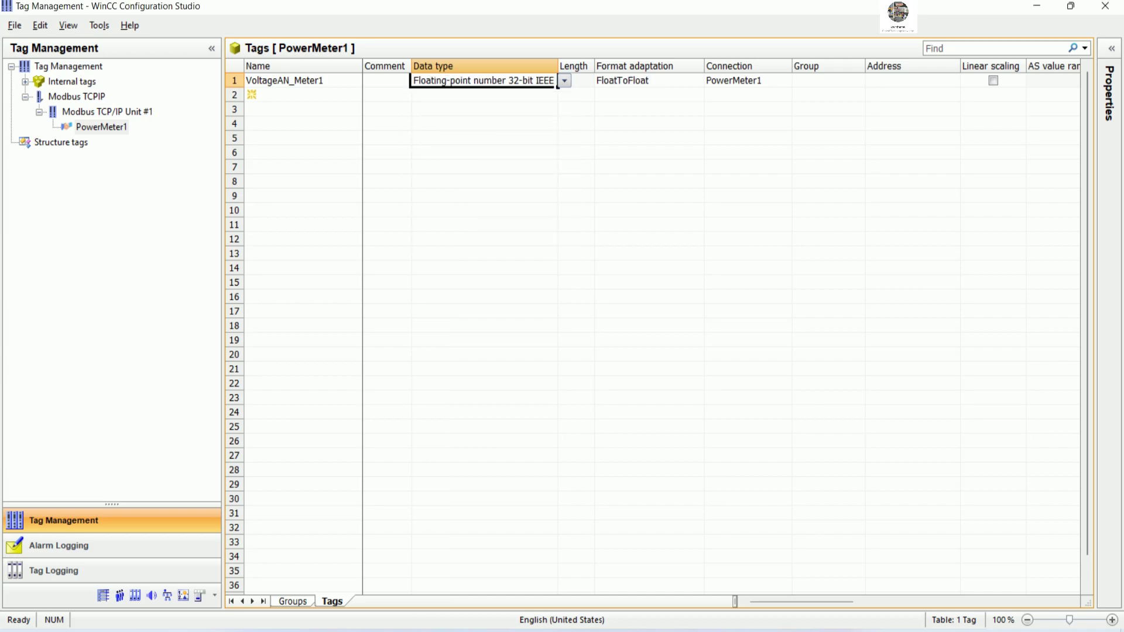
pyautogui.click(564, 81)
pyautogui.click(507, 180)
# - Check the data types of the highlighted voltage registers in Excel and return to WinCC Configuration Studio
pyautogui.click(612, 628)
pyautogui.moveTo(817, 333); pyautogui.dragTo(867, 377)
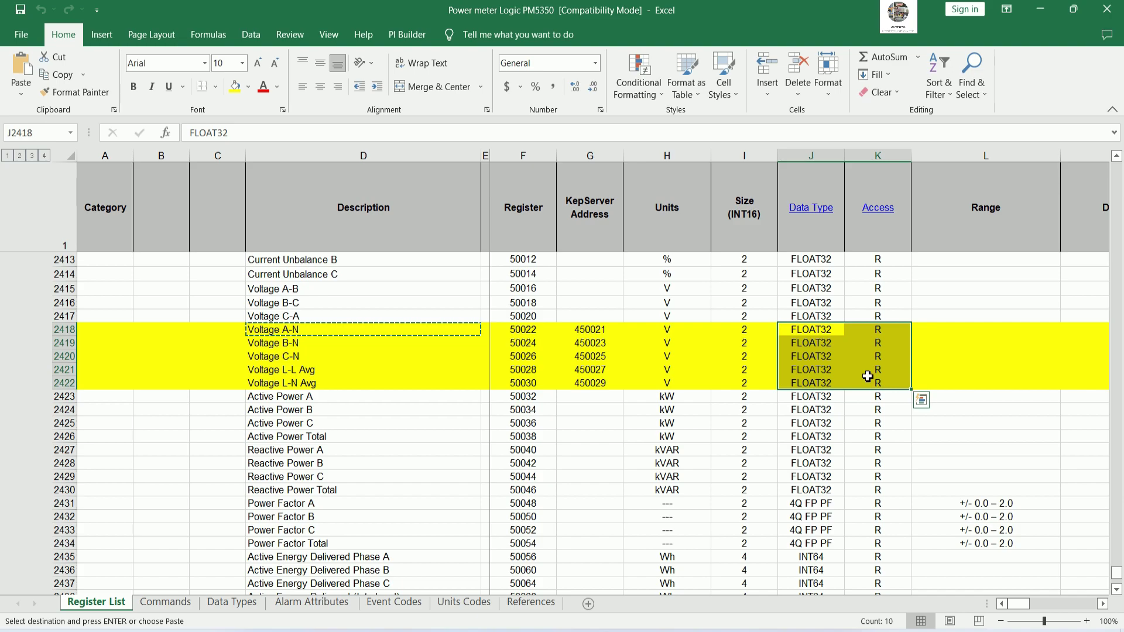
pyautogui.hotkey('alt', 'Tab')
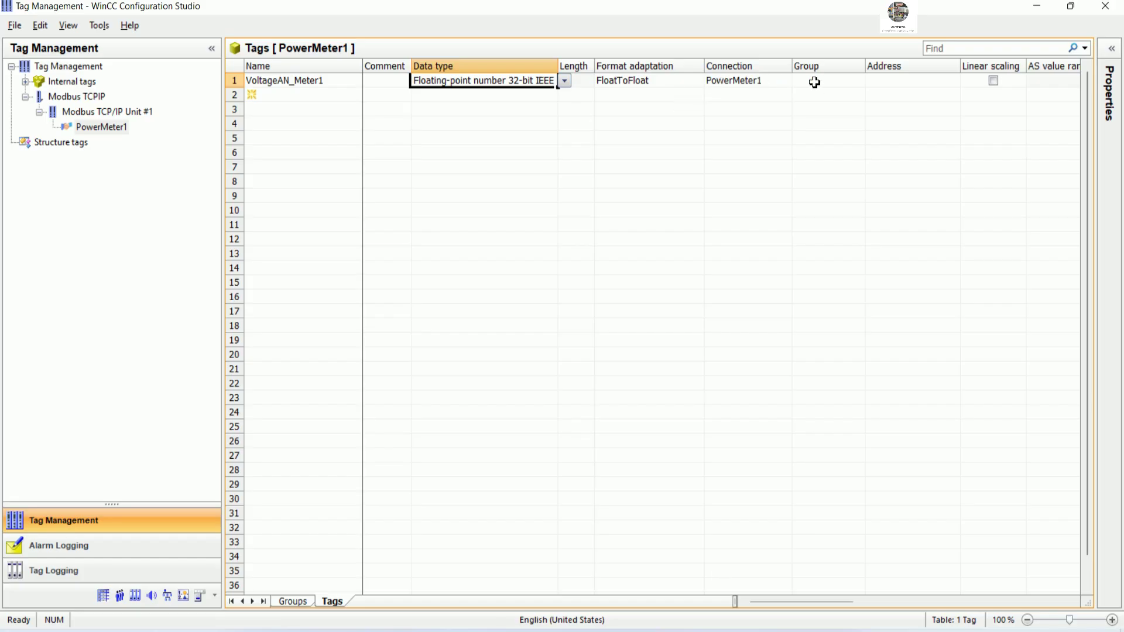
# - Set VoltageAN_Meter1's address to 450021 in the 4x Holding Registers area, checking it against the KepServer Address in Excel
pyautogui.click(924, 81)
pyautogui.click(967, 81)
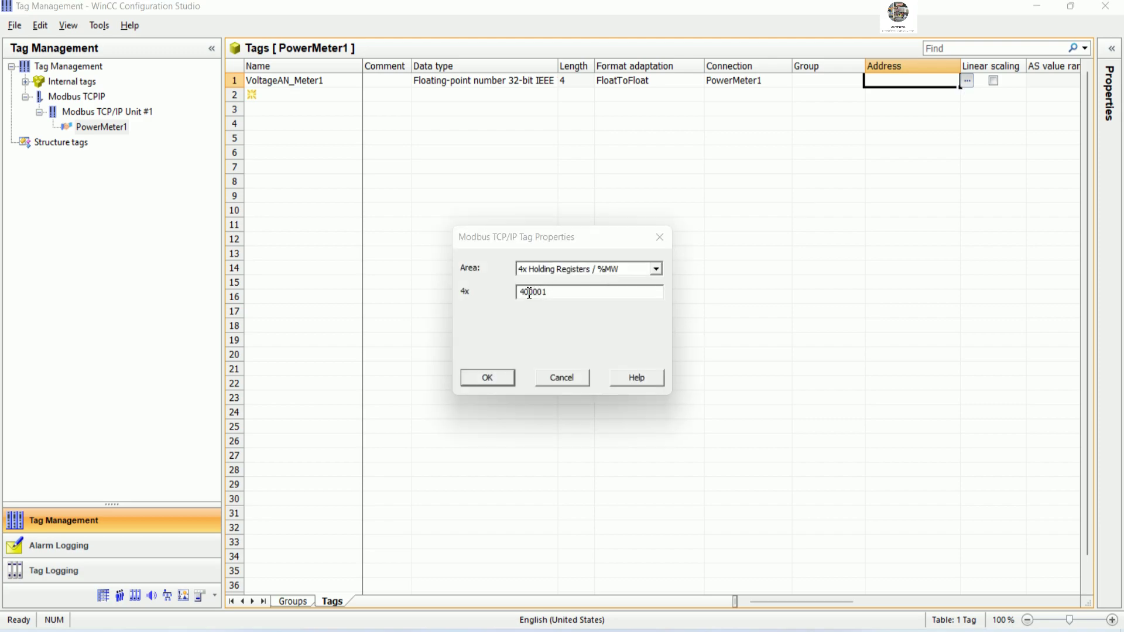
pyautogui.moveTo(526, 292); pyautogui.dragTo(561, 292)
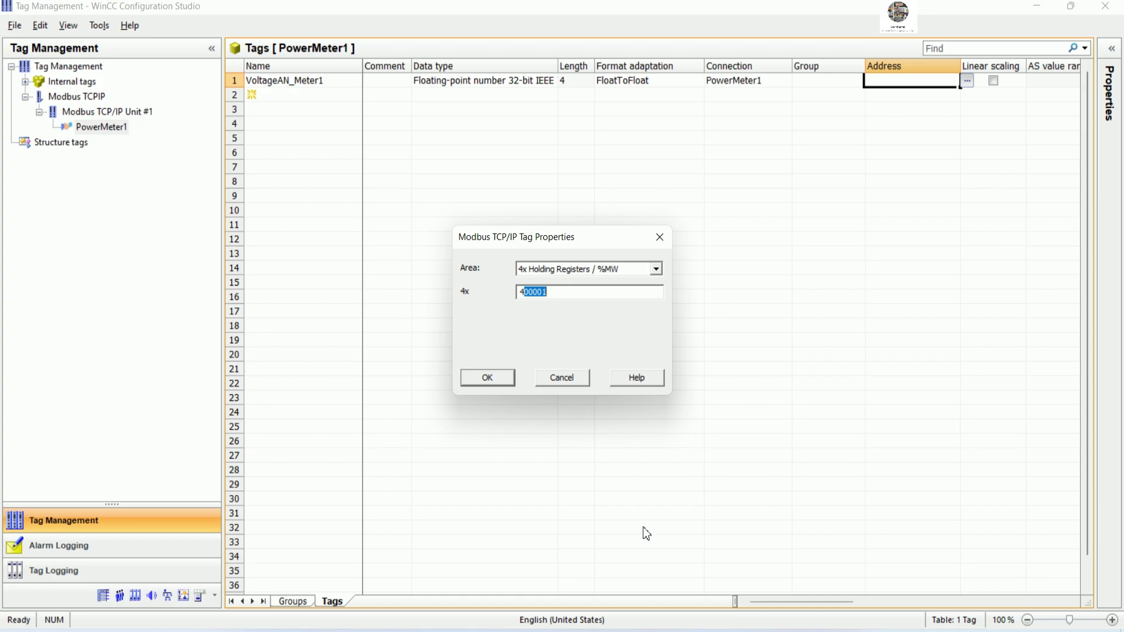
pyautogui.write('50021')
pyautogui.hotkey('alt', 'Tab')
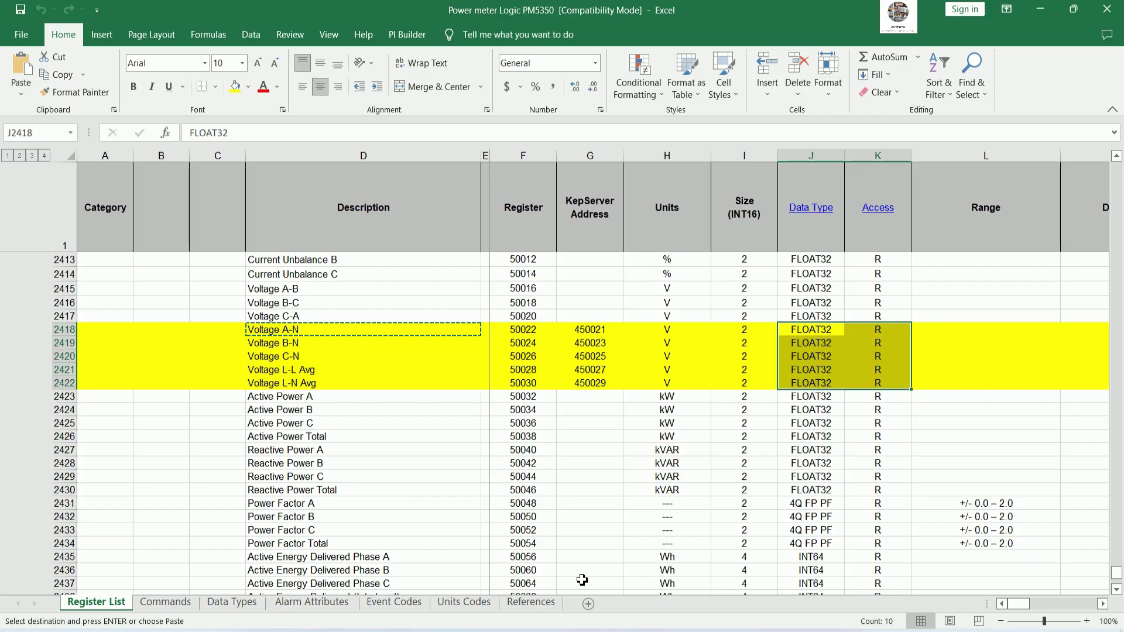
pyautogui.click(589, 332)
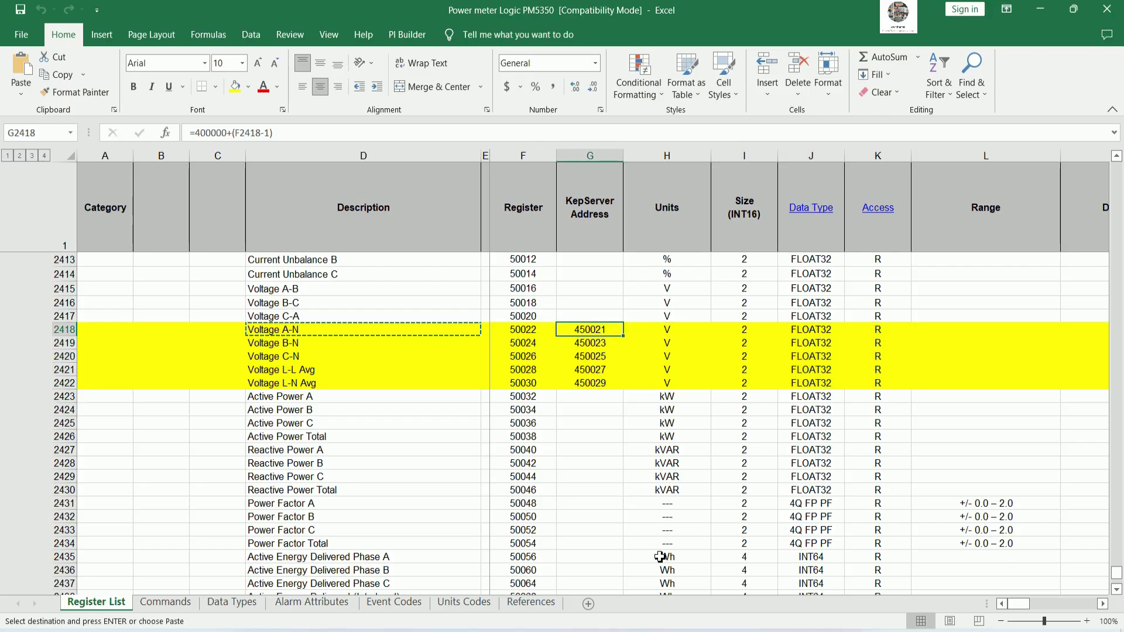
pyautogui.hotkey('alt', 'Tab')
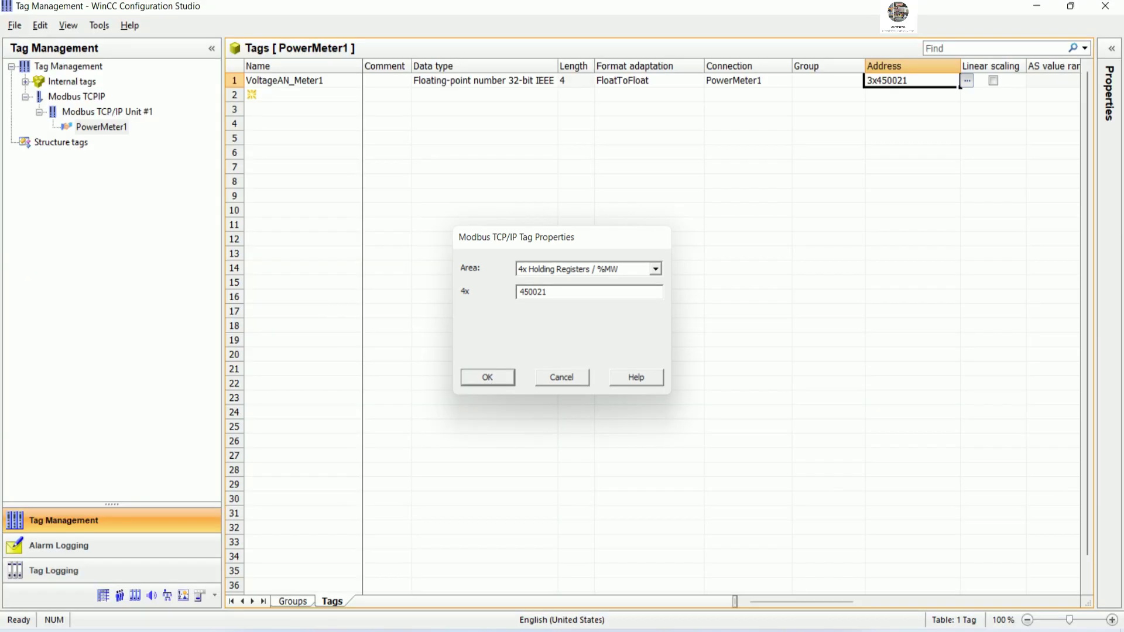
pyautogui.click(494, 379)
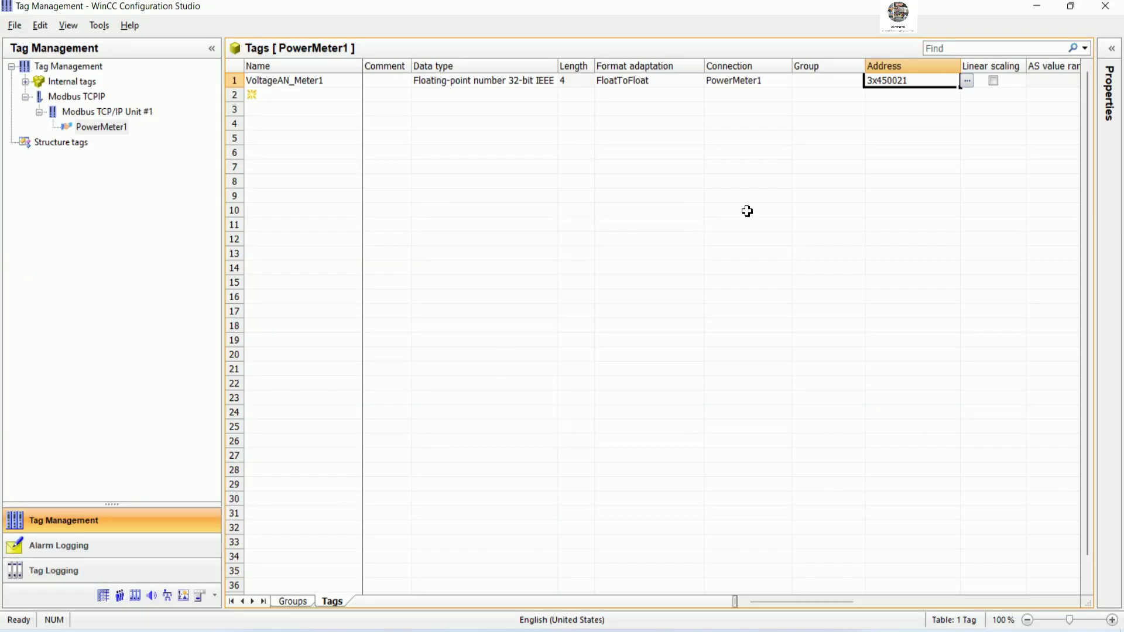
# - Duplicate the VoltageAN_Meter1 name into row 2 and rename the new tag VoltageBN_Meter1
pyautogui.click(345, 82)
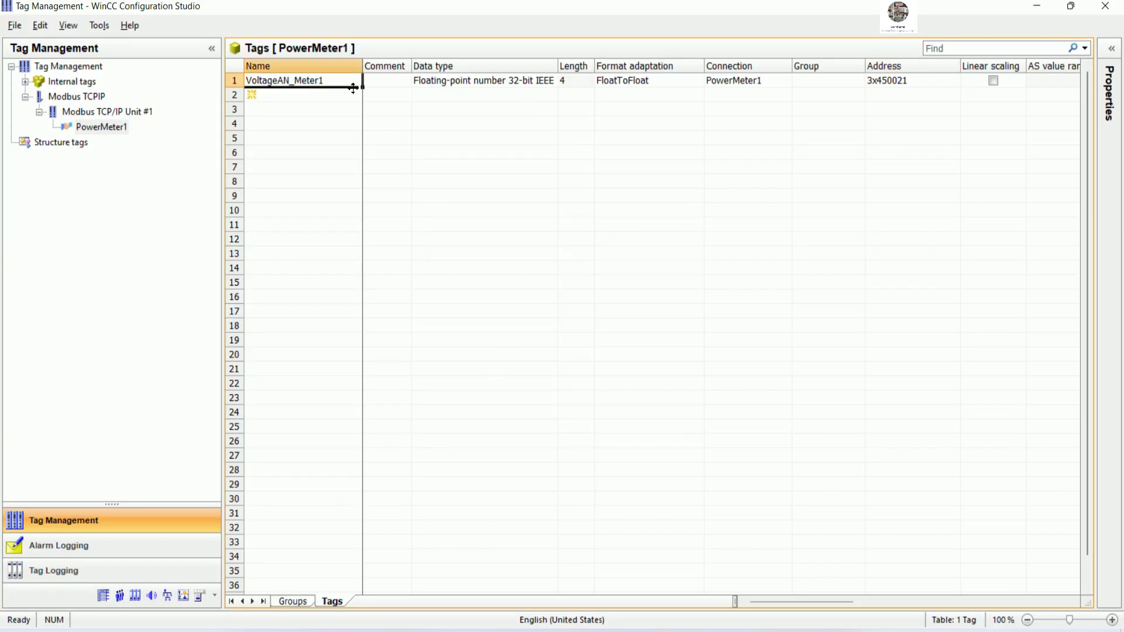
pyautogui.moveTo(363, 92)
pyautogui.mouseDown()
pyautogui.moveTo(354, 106)
pyautogui.moveTo(351, 96)
pyautogui.mouseUp()
pyautogui.doubleClick(339, 95)
pyautogui.press('BackSpace')
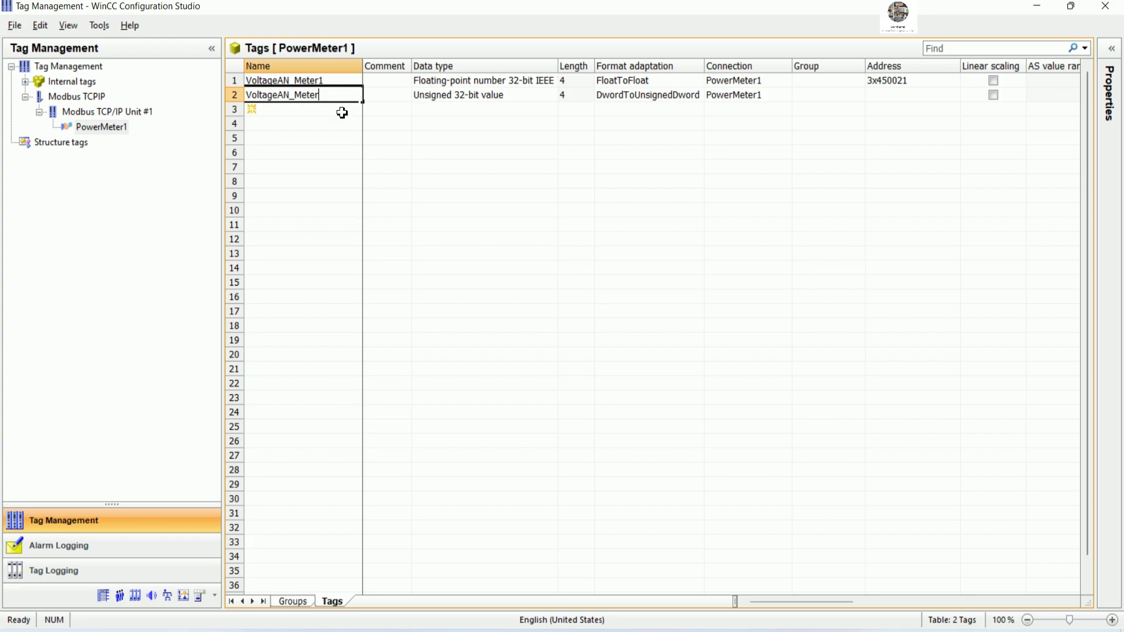
pyautogui.click(289, 95)
pyautogui.press('BackSpace')
pyautogui.press('BackSpace')
pyautogui.write('BN')
# - Copy the 32-bit floating-point data type from row 1 to VoltageBN_Meter1 and set its address to 3x450023
pyautogui.click(535, 81)
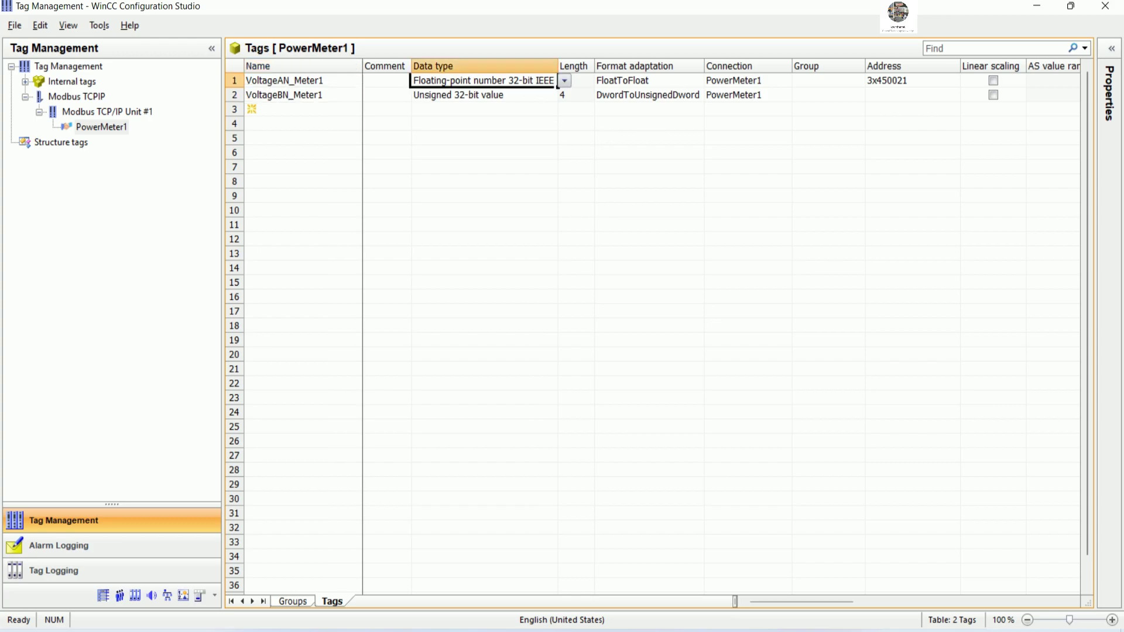
pyautogui.moveTo(556, 87); pyautogui.dragTo(557, 97)
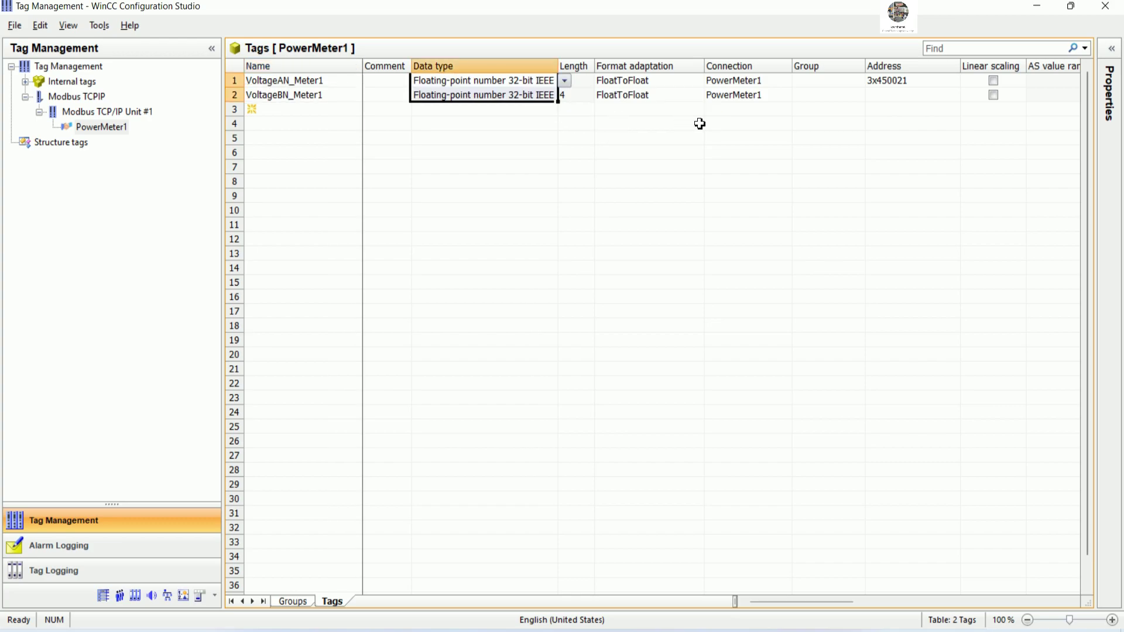
pyautogui.click(935, 84)
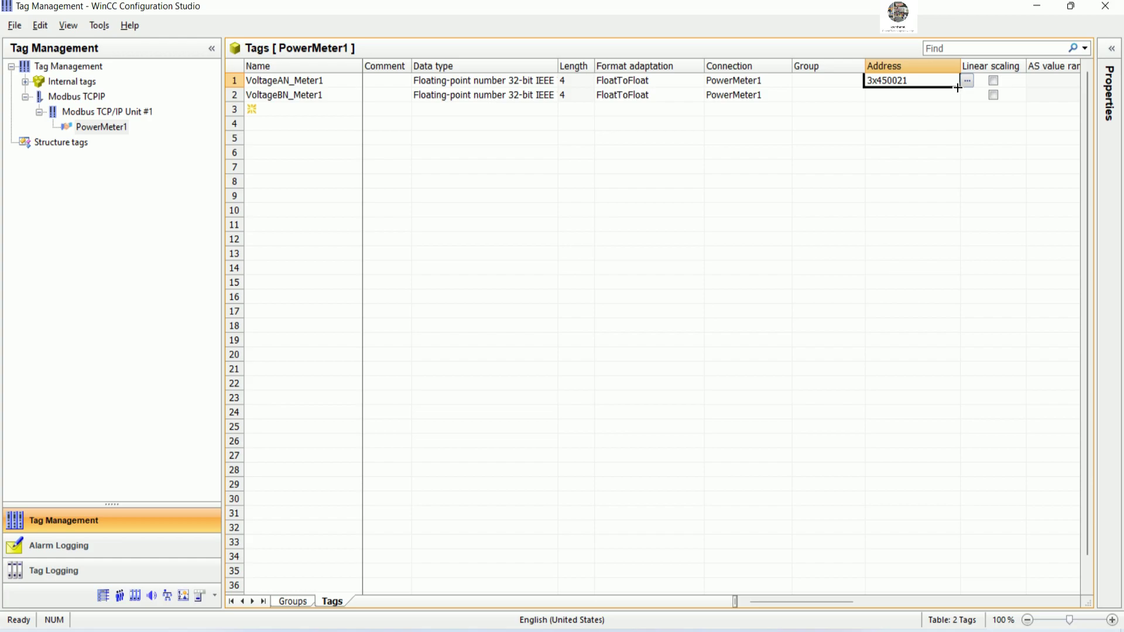
pyautogui.moveTo(956, 96); pyautogui.dragTo(943, 98)
pyautogui.click(923, 94)
pyautogui.click(923, 94)
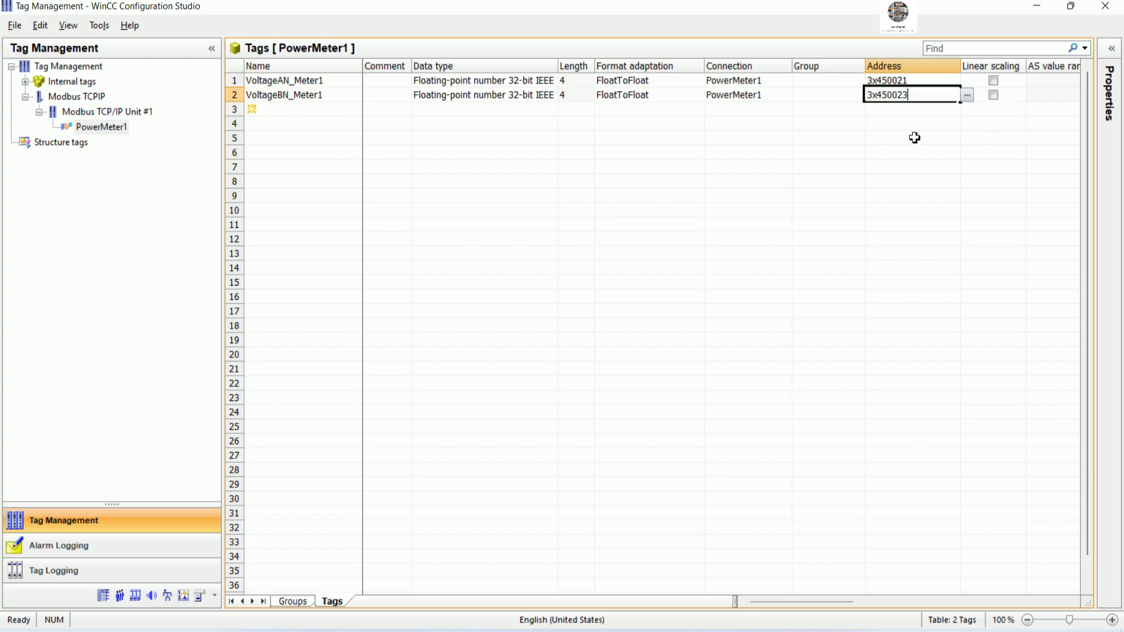
pyautogui.press('Return')
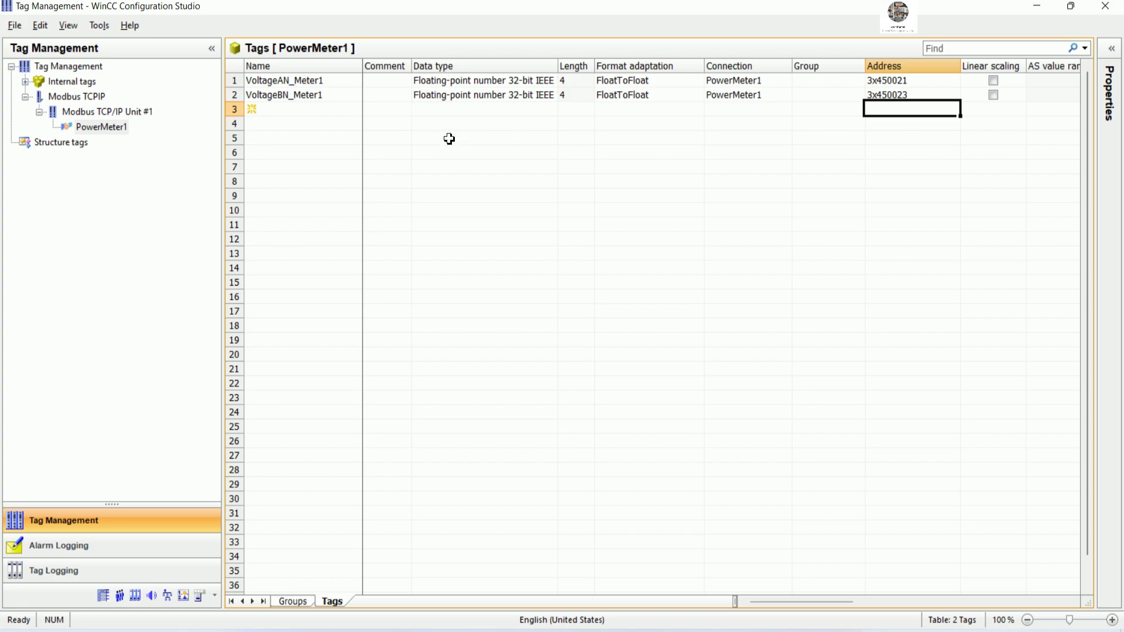
# - Duplicate the VoltageBN_Meter1 name into row 3 and rename the new tag VoltageCN_Meter1
pyautogui.click(339, 98)
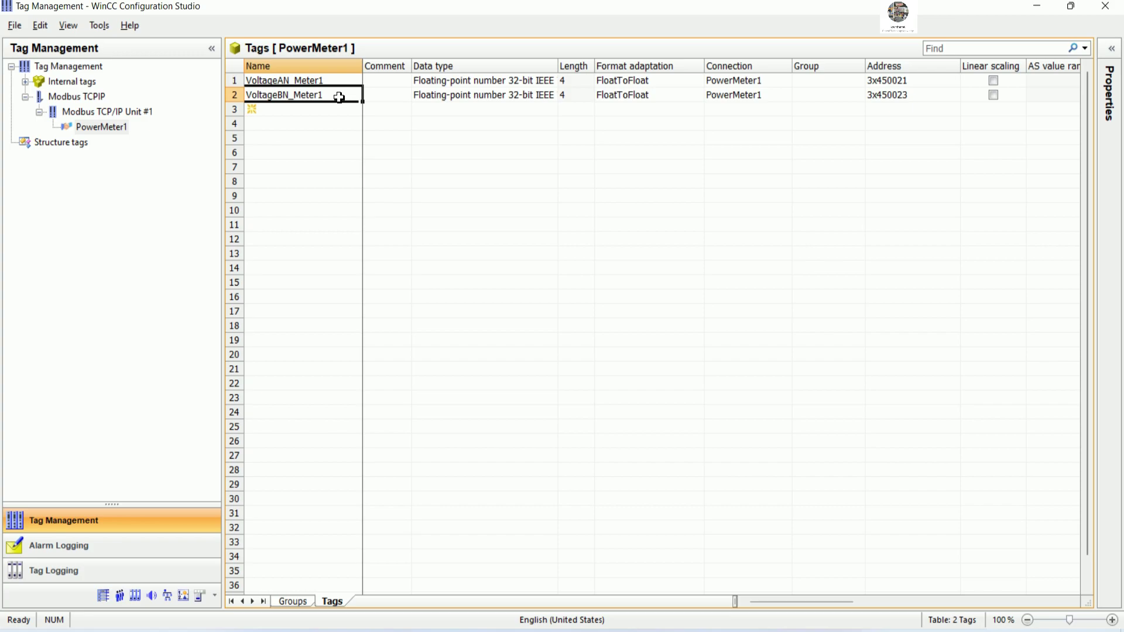
pyautogui.moveTo(361, 105); pyautogui.dragTo(350, 111)
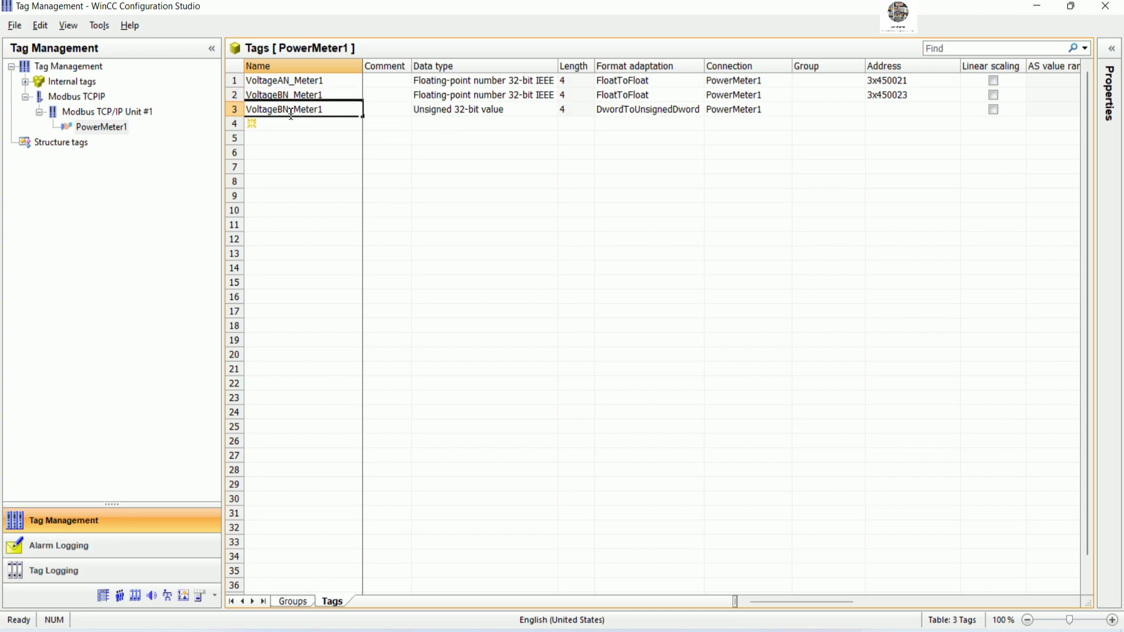
pyautogui.press('BackSpace')
pyautogui.press('BackSpace')
pyautogui.write('CN')
pyautogui.press('Return')
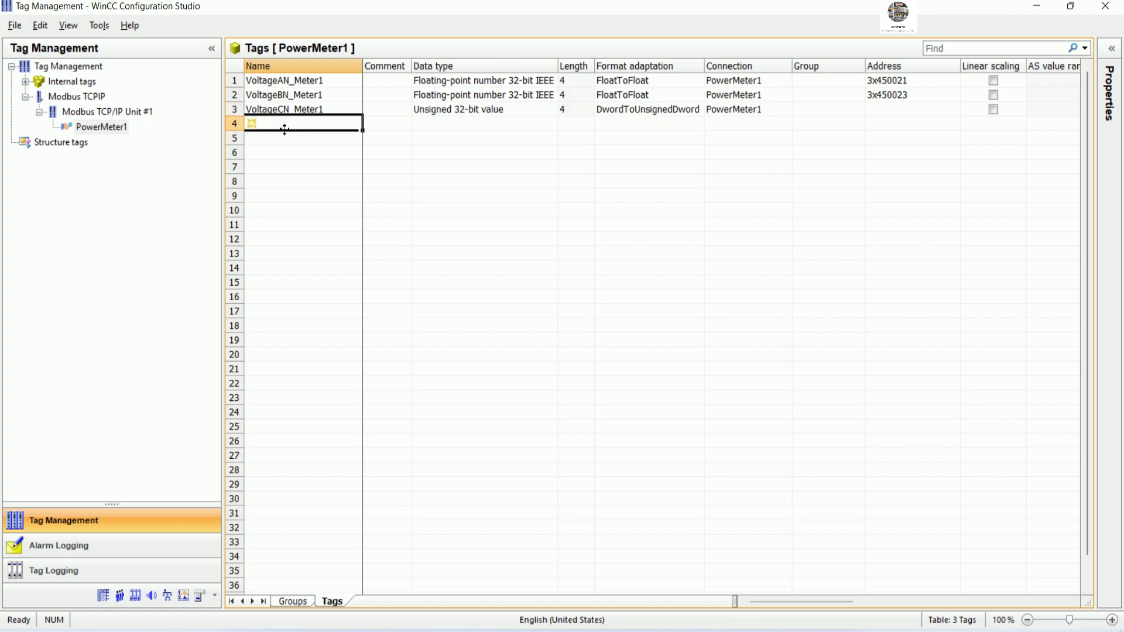
# - Widen the Data type column, copy row 2's floating-point type to VoltageCN_Meter1, and set its address to 3x450025
pyautogui.click(538, 96)
pyautogui.moveTo(558, 65); pyautogui.dragTo(586, 68)
pyautogui.moveTo(586, 106); pyautogui.dragTo(571, 119)
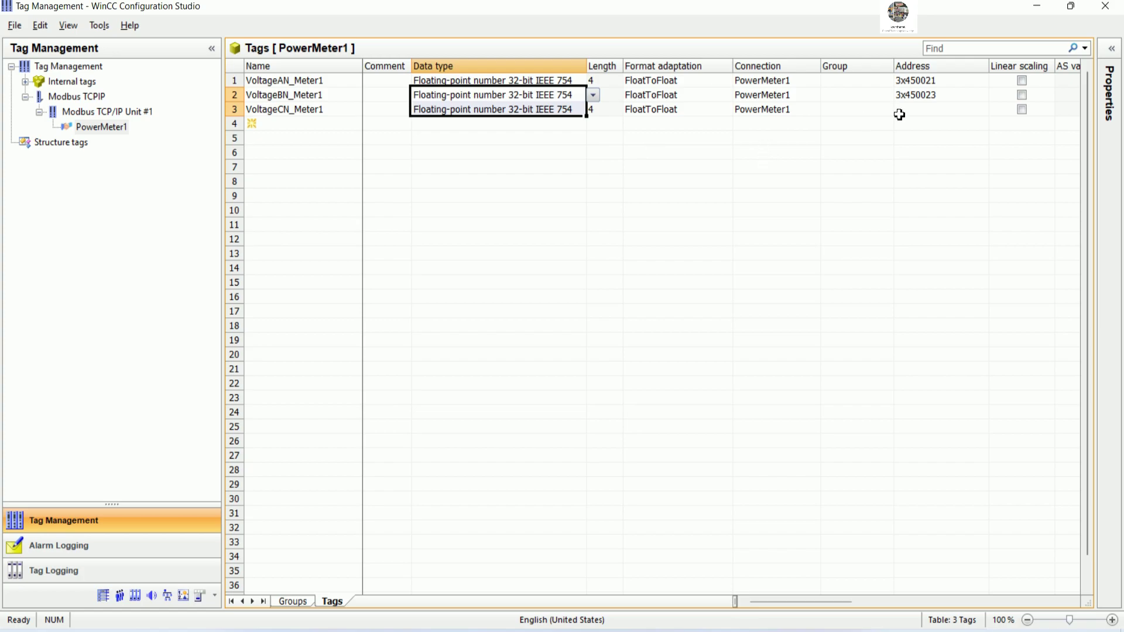
pyautogui.click(957, 97)
pyautogui.moveTo(990, 106); pyautogui.dragTo(968, 115)
pyautogui.press('F2')
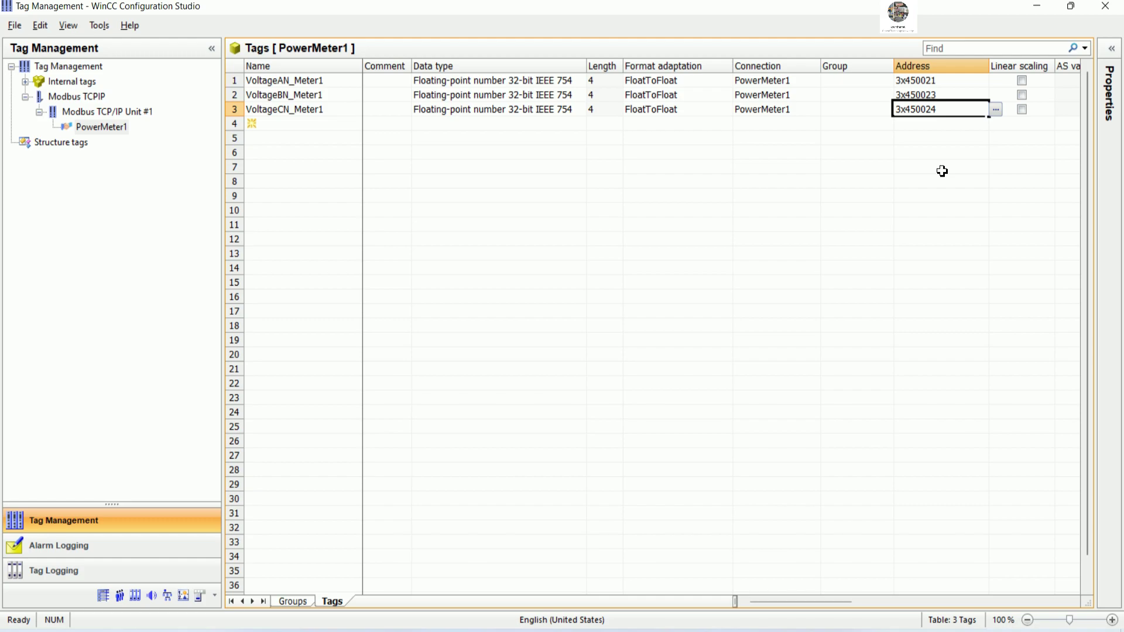
pyautogui.write('5')
pyautogui.press('Return')
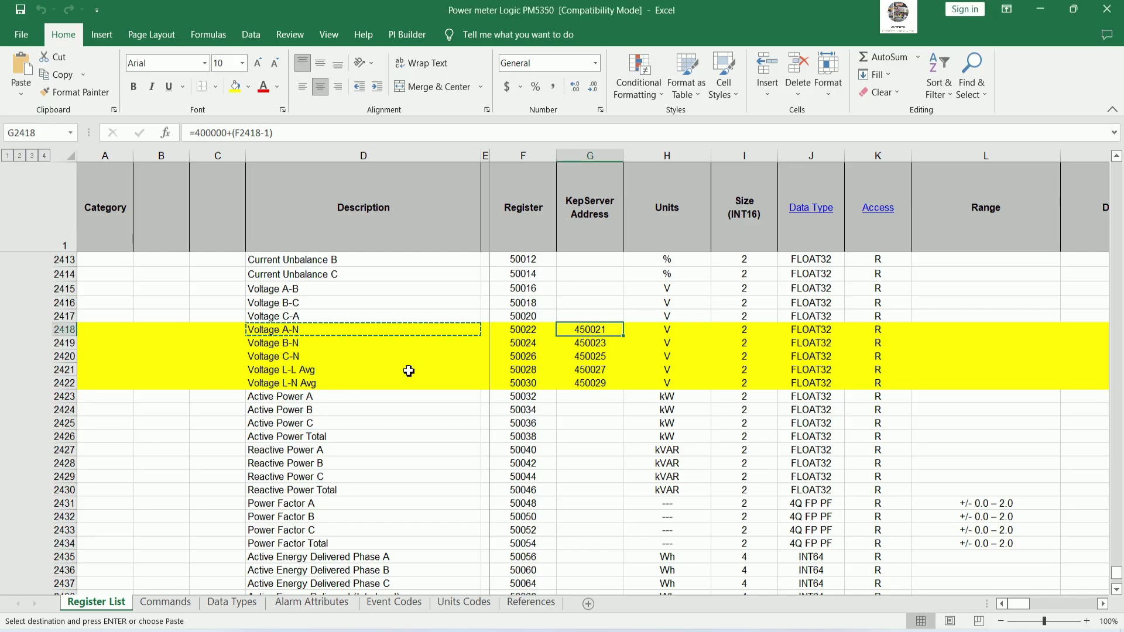
# - Copy the text Voltage L-L Avg from the register list in Excel and switch back to WinCC Configuration Studio
pyautogui.click(588, 357)
pyautogui.click(310, 369)
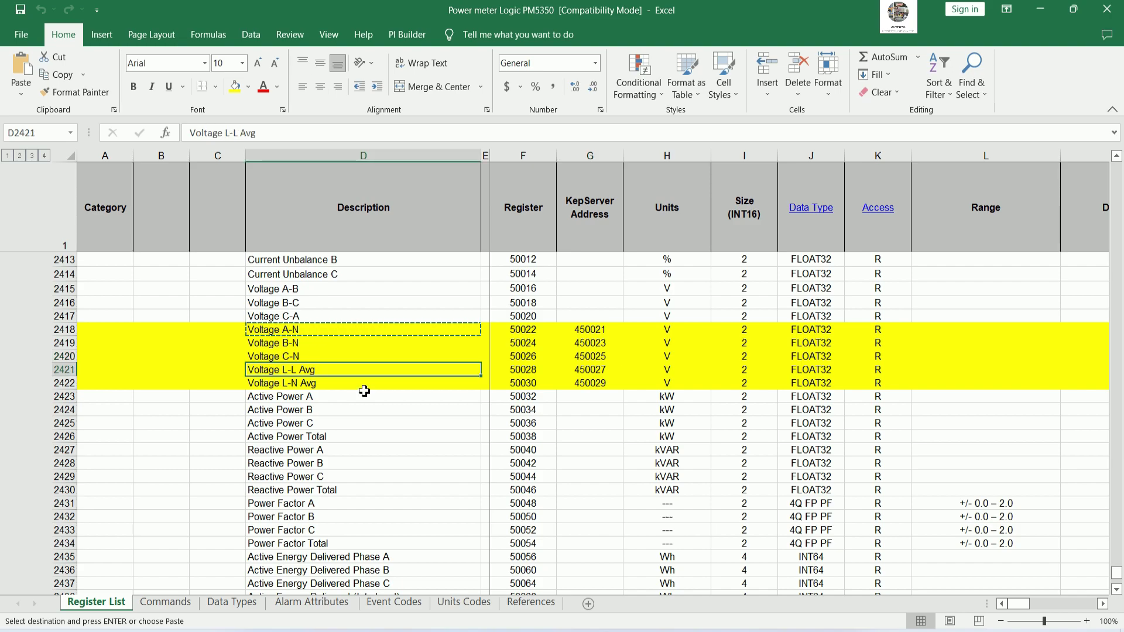
pyautogui.doubleClick(338, 371)
pyautogui.moveTo(338, 370); pyautogui.dragTo(195, 378)
pyautogui.hotkey('ctrl', 'c')
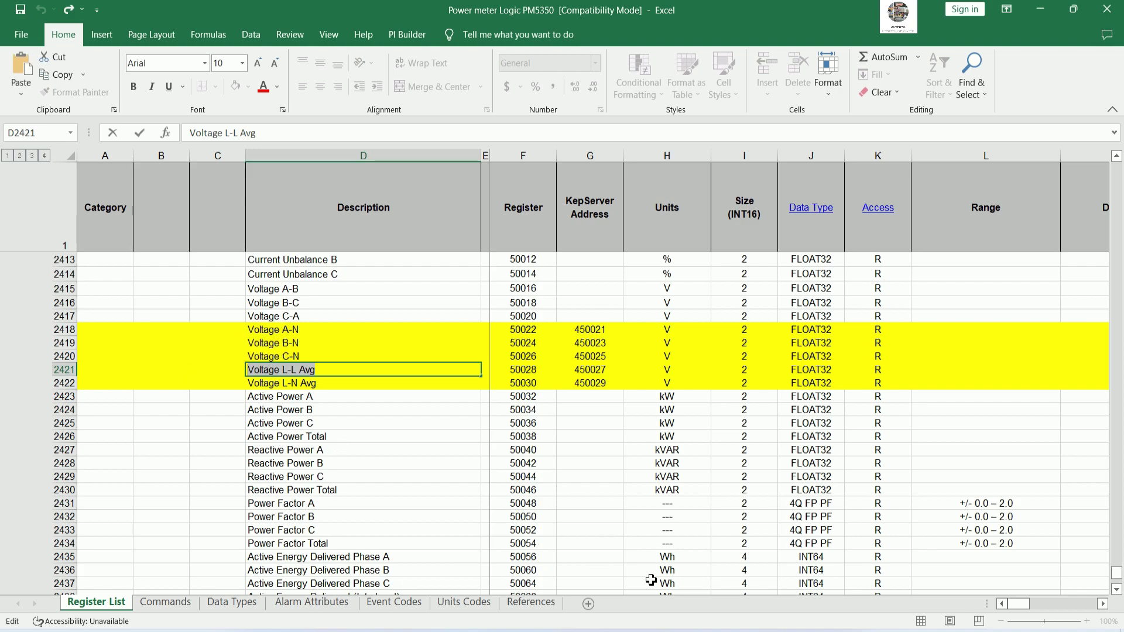
pyautogui.hotkey('alt', 'Tab')
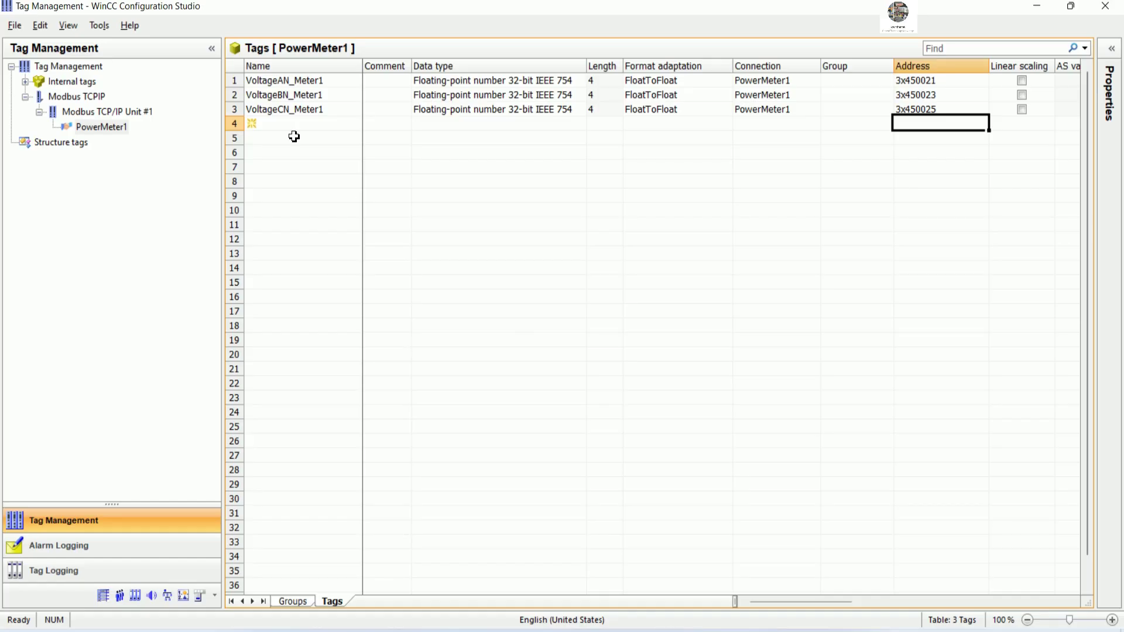
# - Try to use the copied text Voltage L-L Avg unchanged as the tag name in row 4
pyautogui.doubleClick(293, 123)
pyautogui.hotkey('ctrl', 'v')
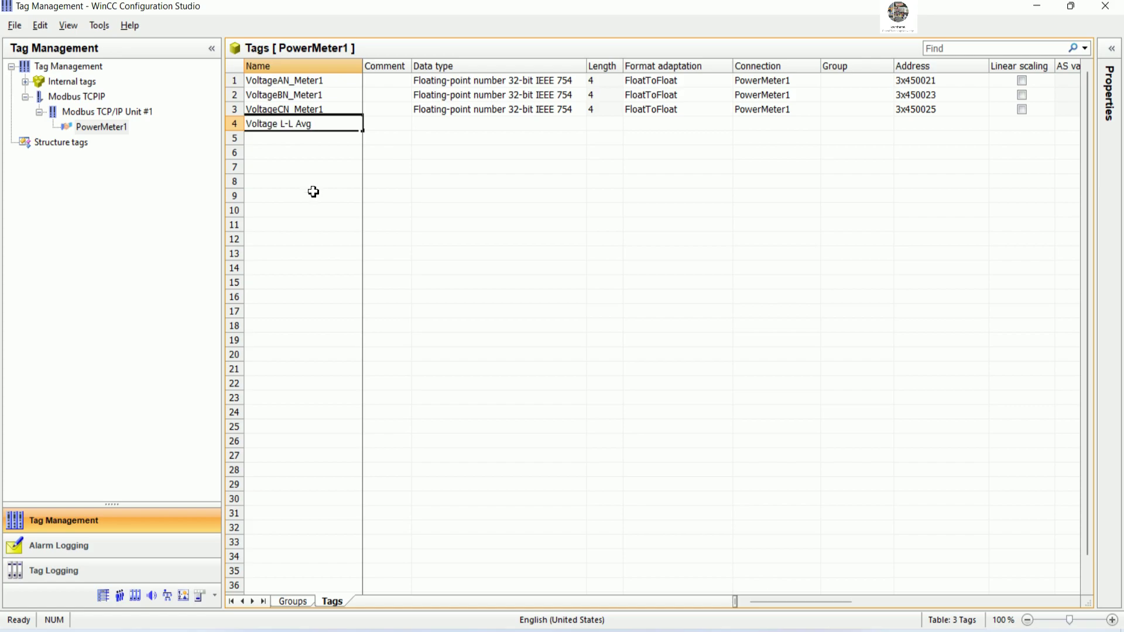
pyautogui.press('Return')
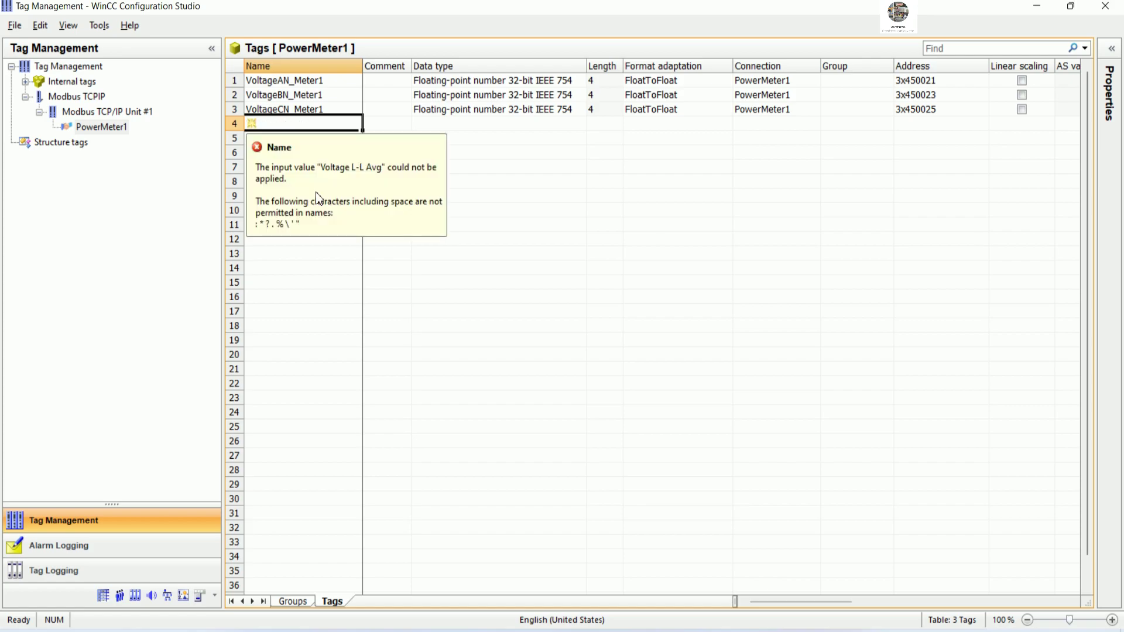
# - Name the new row 4 tag Voltage_LL_Avg, replacing the copied text's spaces with underscores and removing its hyphen
pyautogui.doubleClick(324, 122)
pyautogui.hotkey('ctrl', 'v')
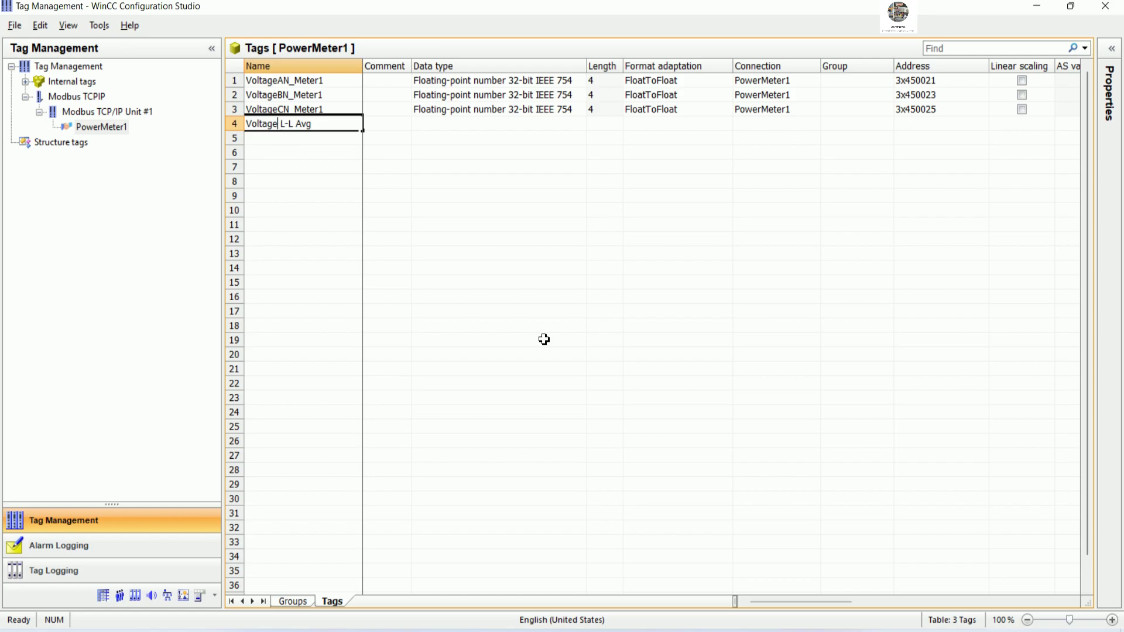
pyautogui.press('BackSpace')
pyautogui.write('_')
pyautogui.press('BackSpace')
pyautogui.press('BackSpace')
pyautogui.press('BackSpace')
pyautogui.write('_')
pyautogui.press('Return')
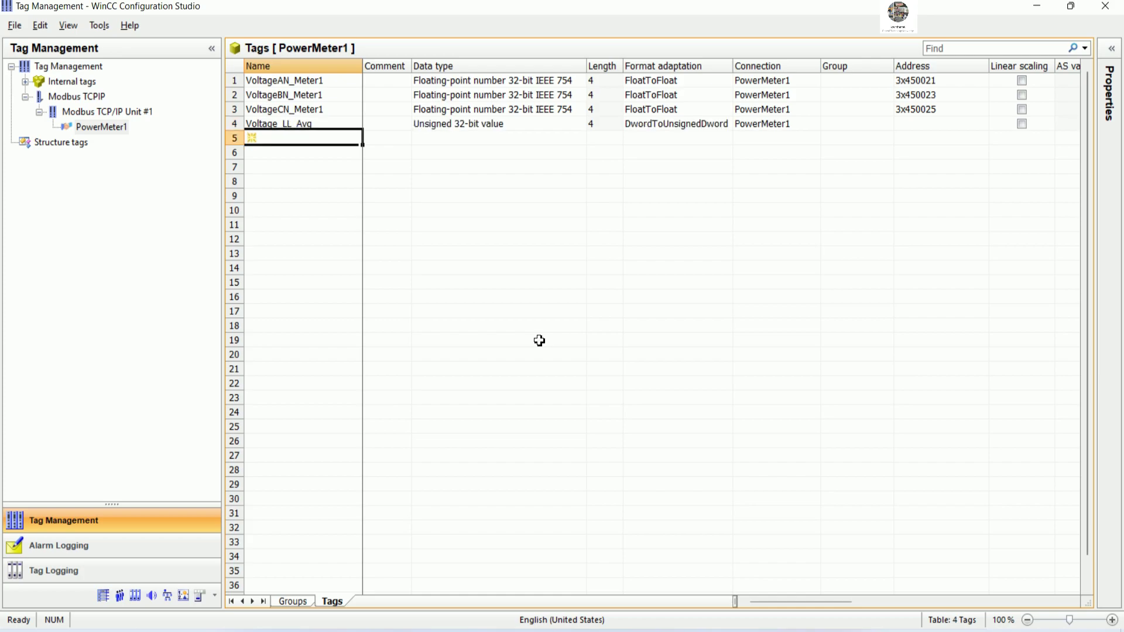
# - Copy row 3's floating-point data type to Voltage_LL_Avg and set its address to 3x450027
pyautogui.click(577, 110)
pyautogui.moveTo(584, 118); pyautogui.dragTo(602, 148)
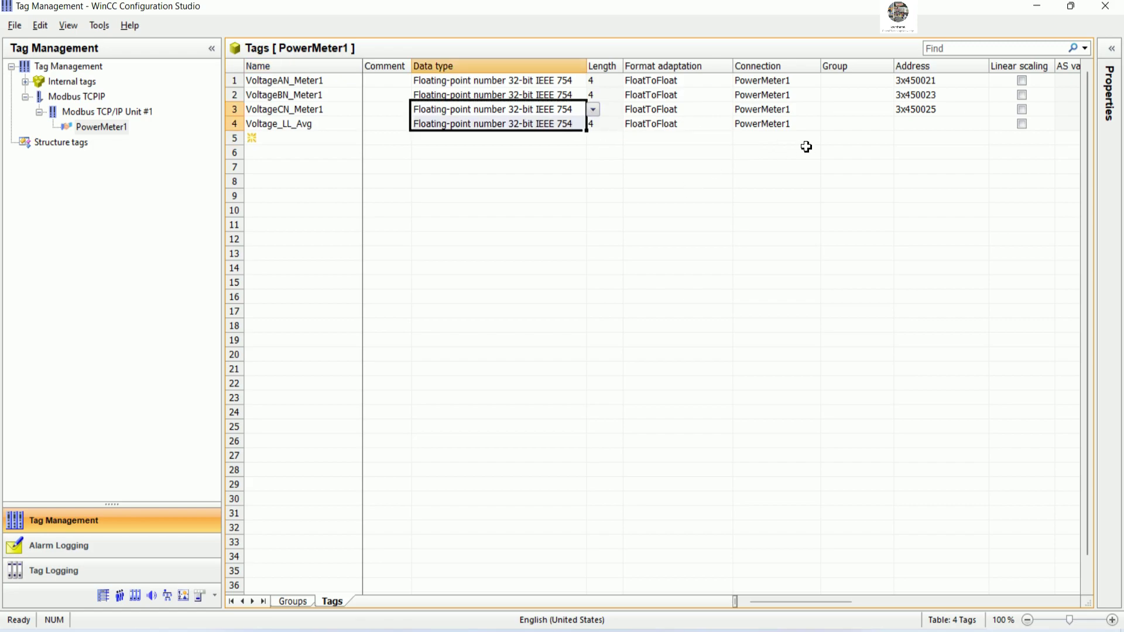
pyautogui.click(965, 110)
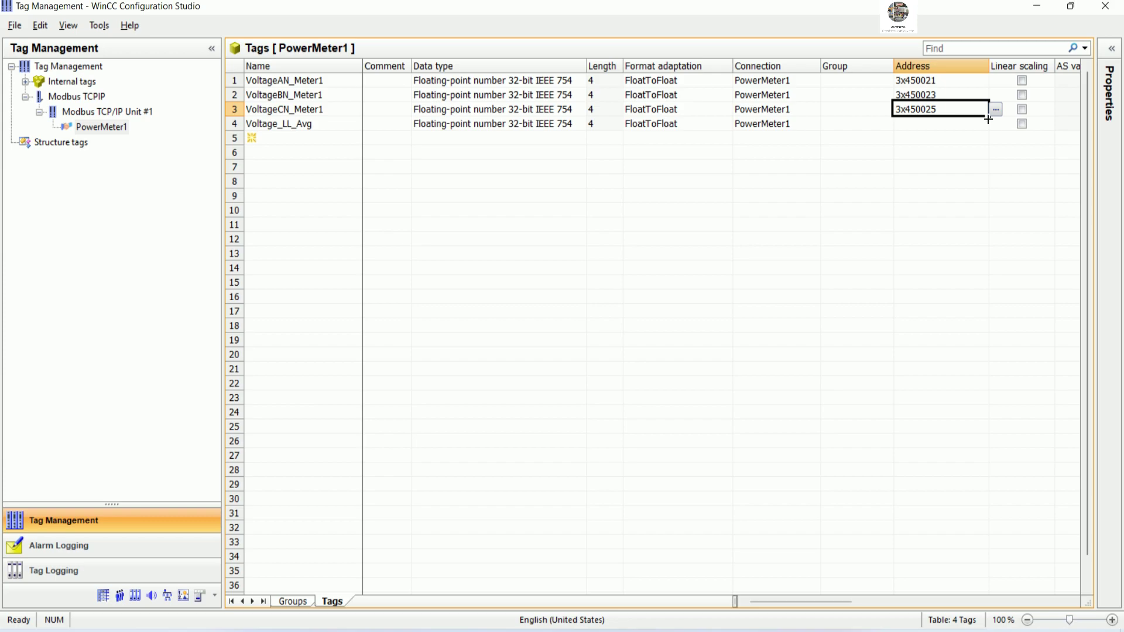
pyautogui.moveTo(980, 127); pyautogui.dragTo(979, 125)
pyautogui.doubleClick(947, 124)
pyautogui.press('BackSpace')
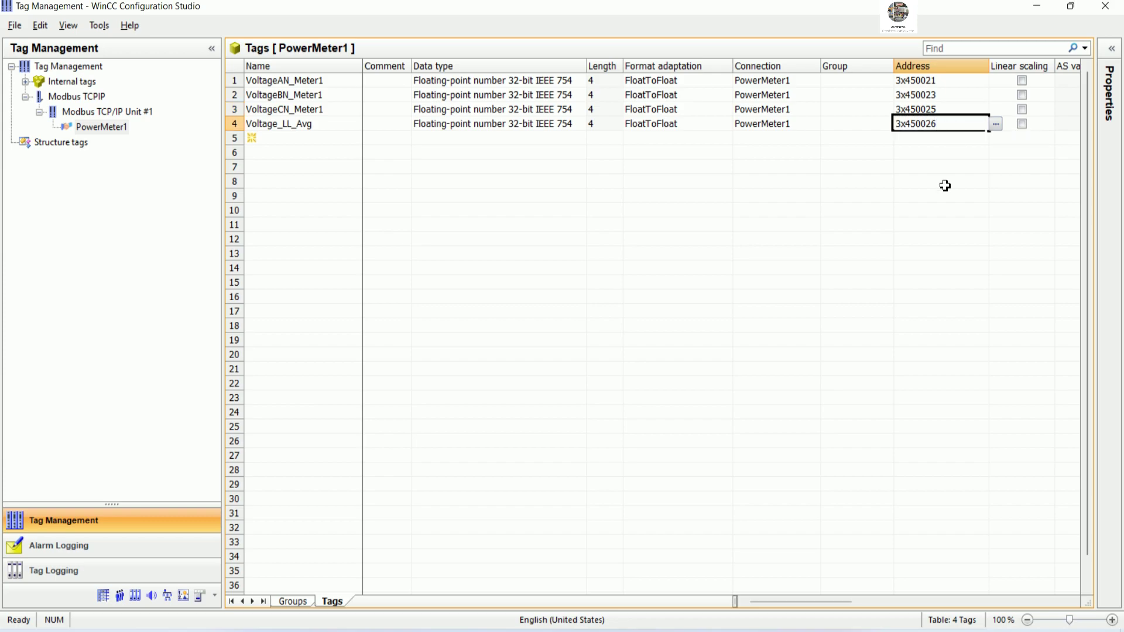
pyautogui.write('7')
pyautogui.press('Return')
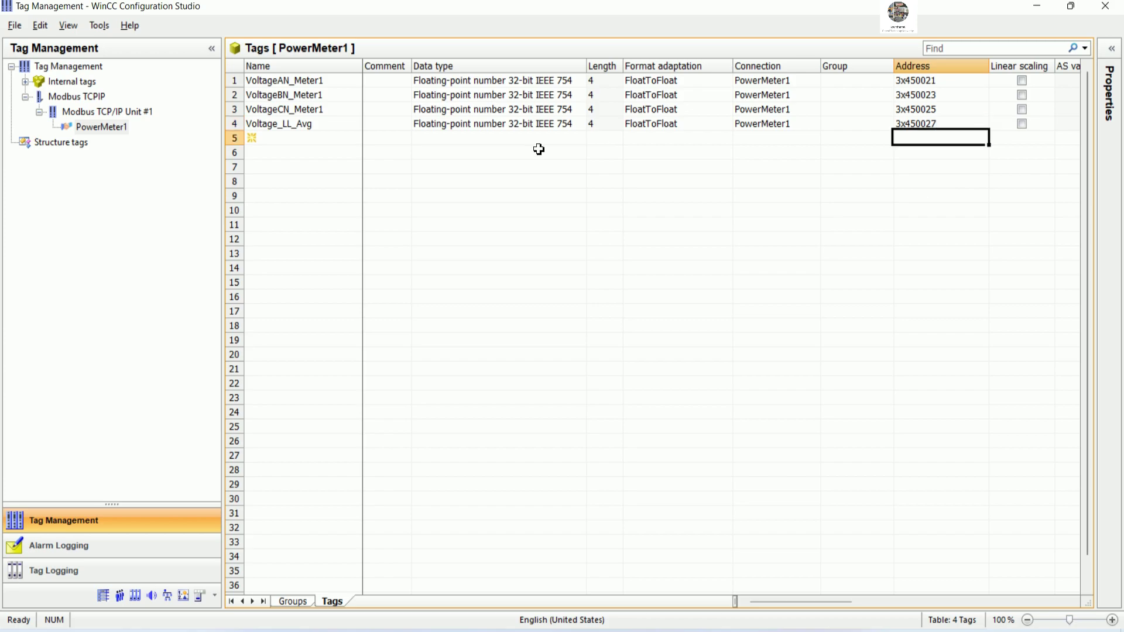
# - Duplicate the row 4 tag name into row 5 as Voltage_LN_Avg_Meter1, and rename the row 4 tag Voltage_LL_Avg_Meter1
pyautogui.click(341, 120)
pyautogui.moveTo(362, 133); pyautogui.dragTo(348, 144)
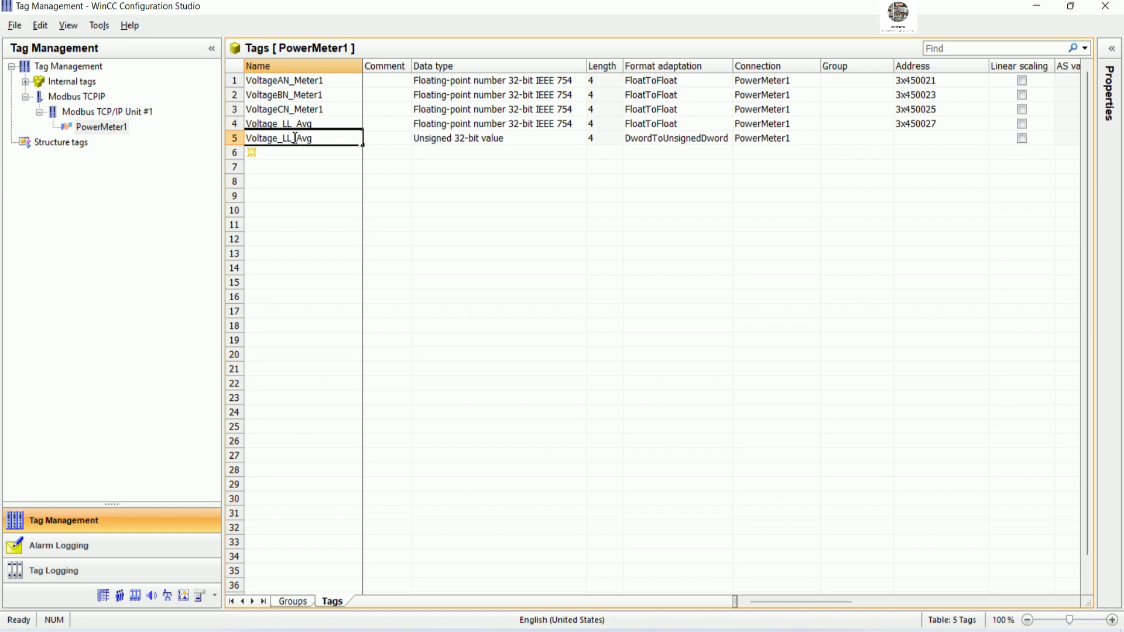
pyautogui.press('BackSpace')
pyautogui.write('N')
pyautogui.press('Return')
pyautogui.doubleClick(327, 123)
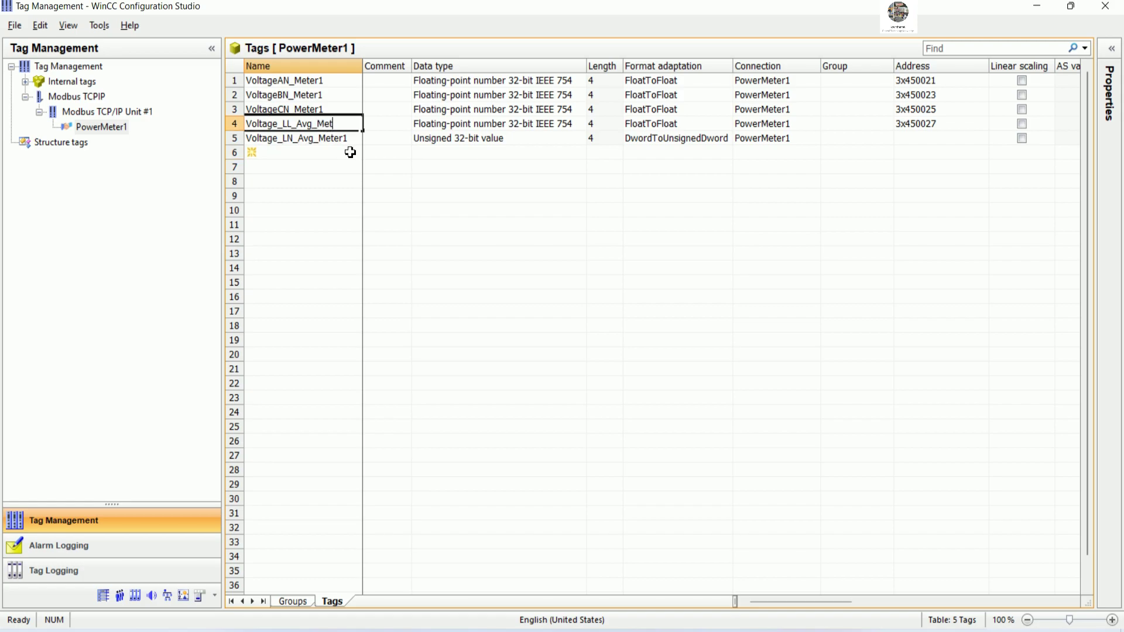
pyautogui.write('_Meter1')
pyautogui.press('Return')
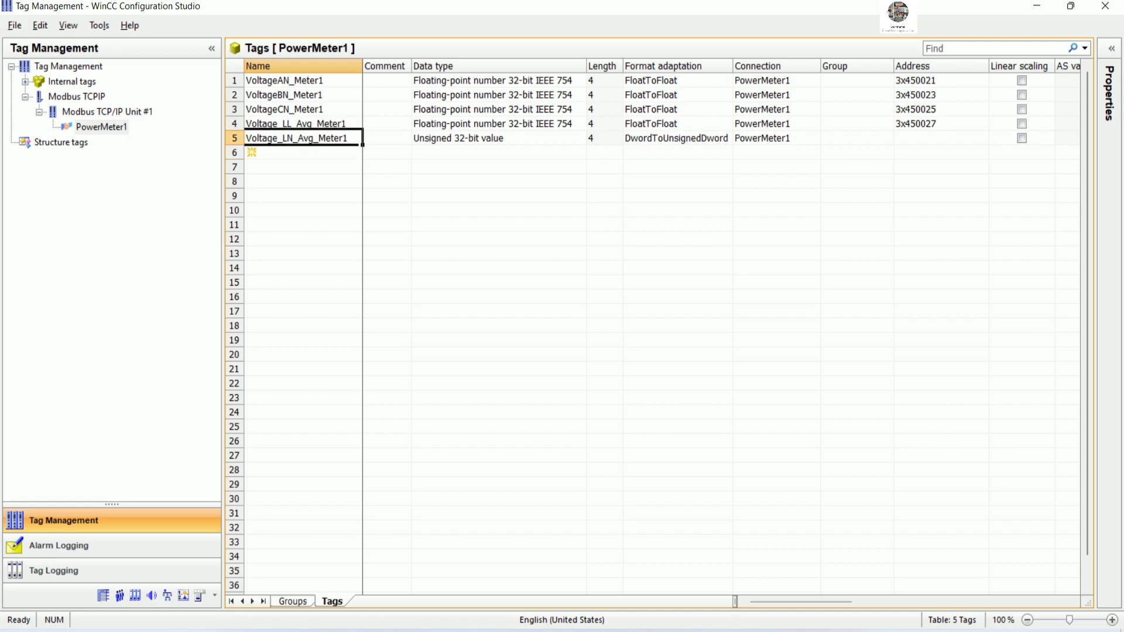
# - Copy row 4's floating-point data type to Voltage_LN_Avg_Meter1 and set its address to 3x450029
pyautogui.click(573, 125)
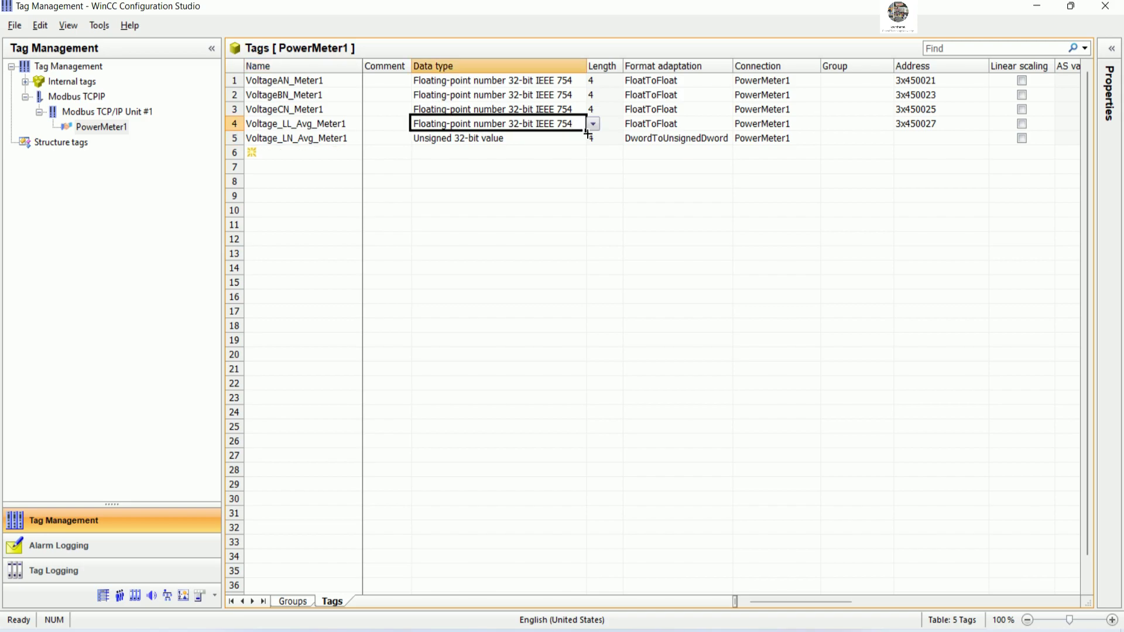
pyautogui.moveTo(581, 140); pyautogui.dragTo(582, 145)
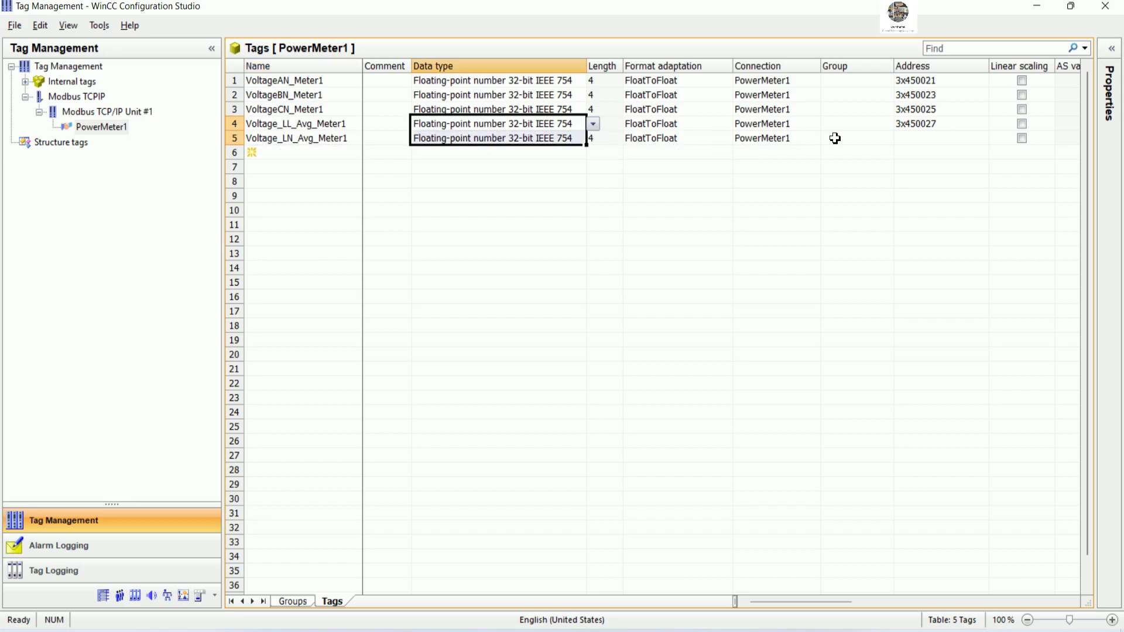
pyautogui.click(958, 128)
pyautogui.moveTo(990, 133); pyautogui.dragTo(955, 139)
pyautogui.press('BackSpace')
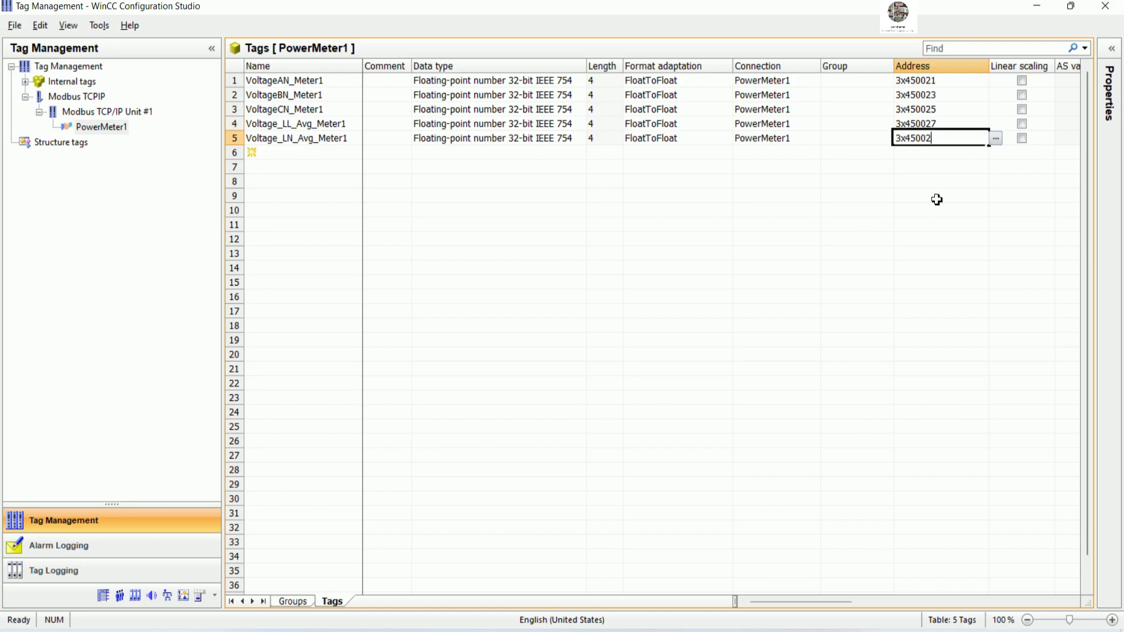
pyautogui.press('Return')
pyautogui.click(805, 234)
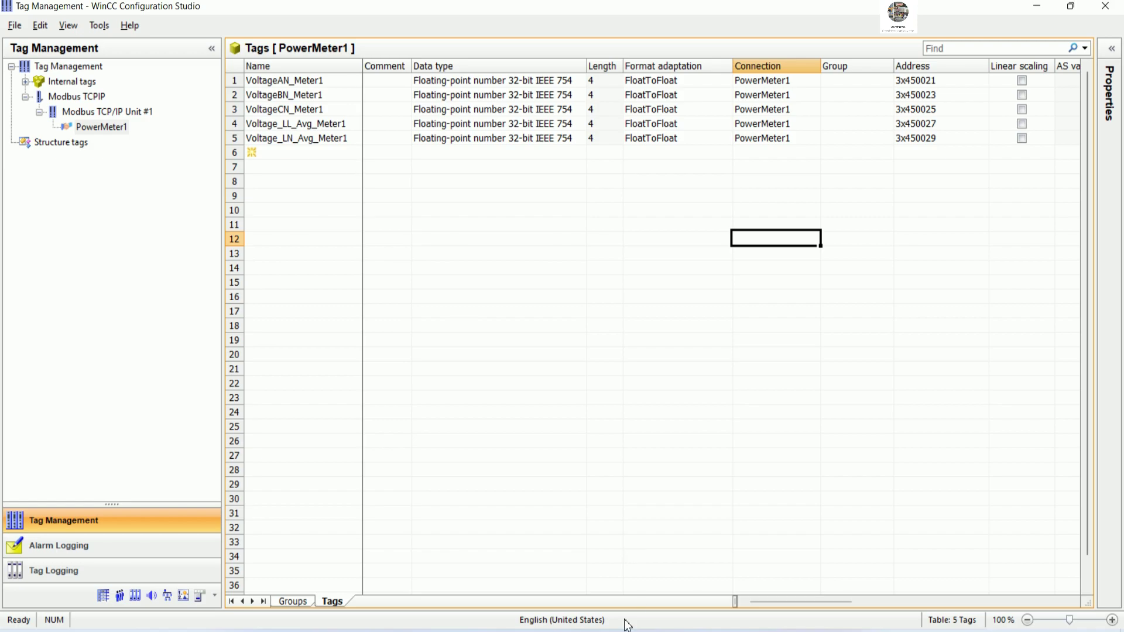
# - Copy the text Frequency from the description in row 149 of the Excel register list and switch back to WinCC Configuration Studio
pyautogui.scroll(10, 632, 487)
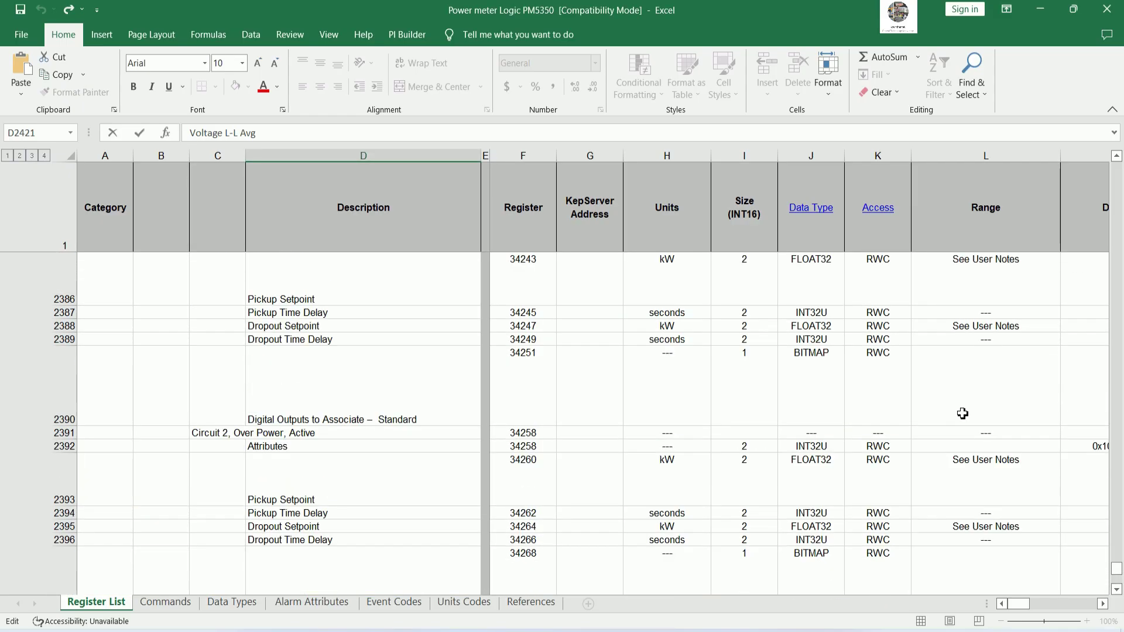
pyautogui.scroll(9, 965, 412)
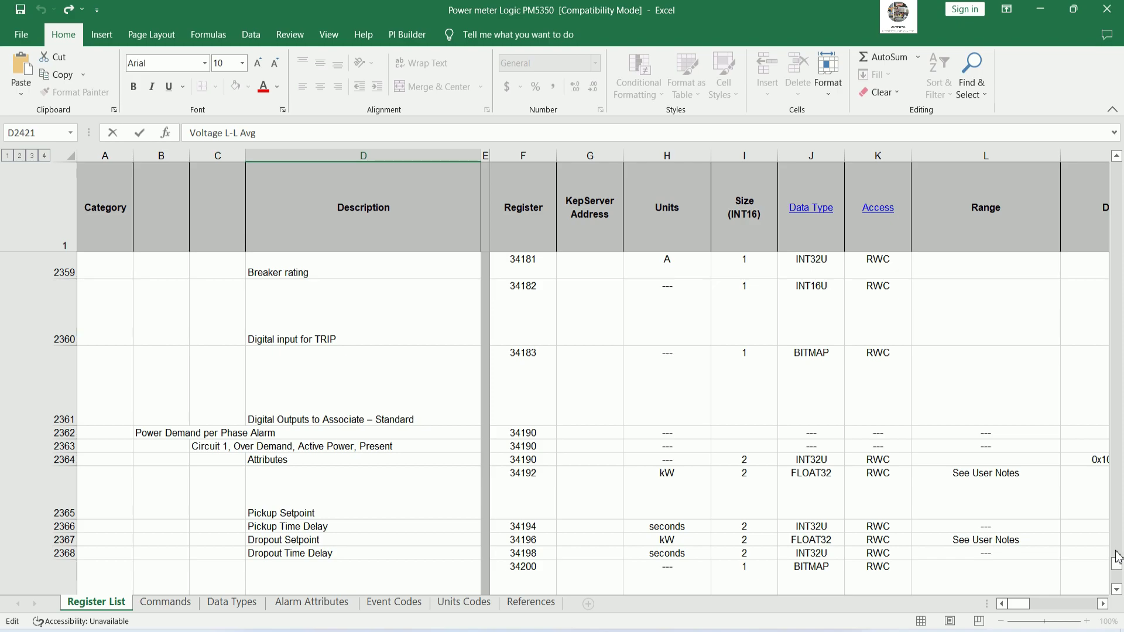
pyautogui.moveTo(1113, 486); pyautogui.dragTo(1116, 182)
pyautogui.scroll(-17, 622, 452)
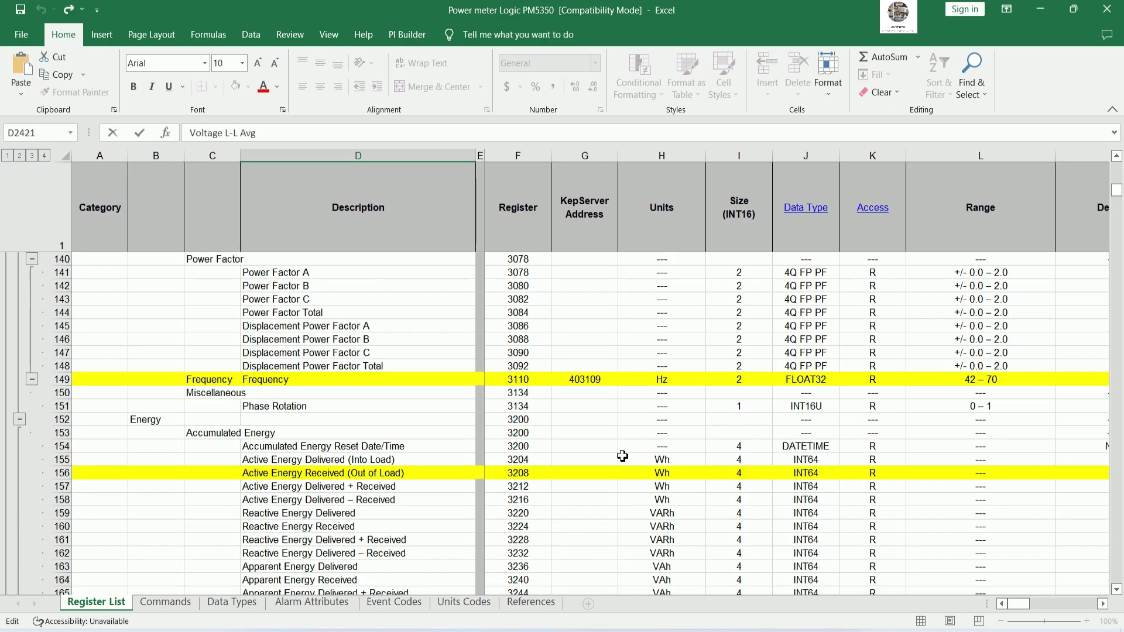
pyautogui.doubleClick(313, 344)
pyautogui.doubleClick(253, 341)
pyautogui.hotkey('ctrl', 'c')
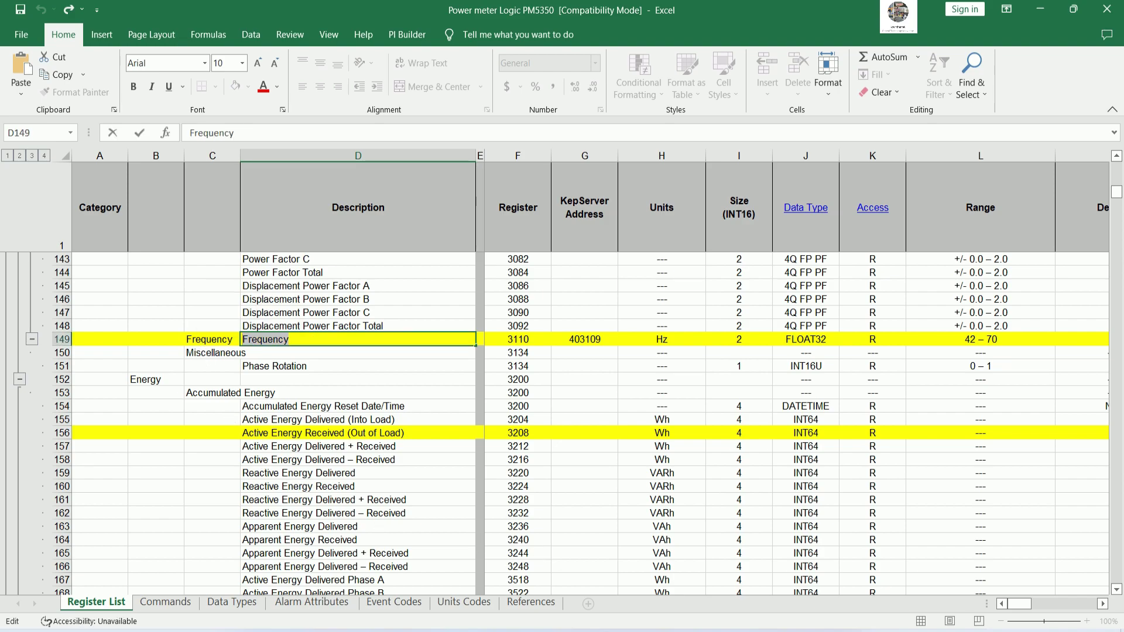
pyautogui.click(700, 630)
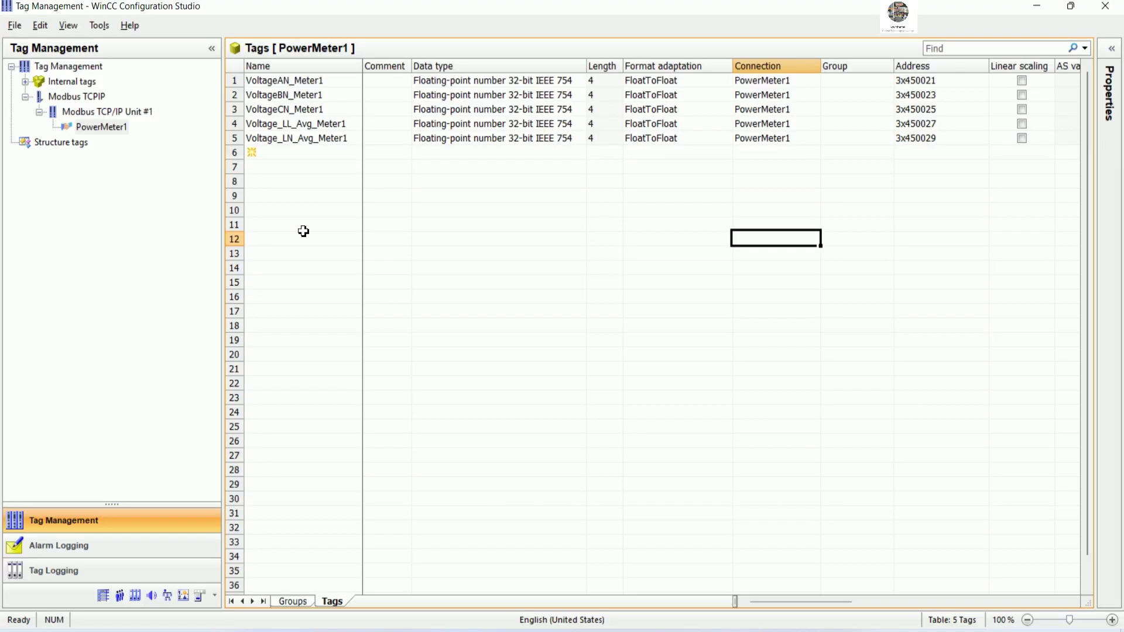
# - Create a tag named Frequency_Meter1 in row 6 using the copied text
pyautogui.doubleClick(307, 153)
pyautogui.hotkey('ctrl', 'v')
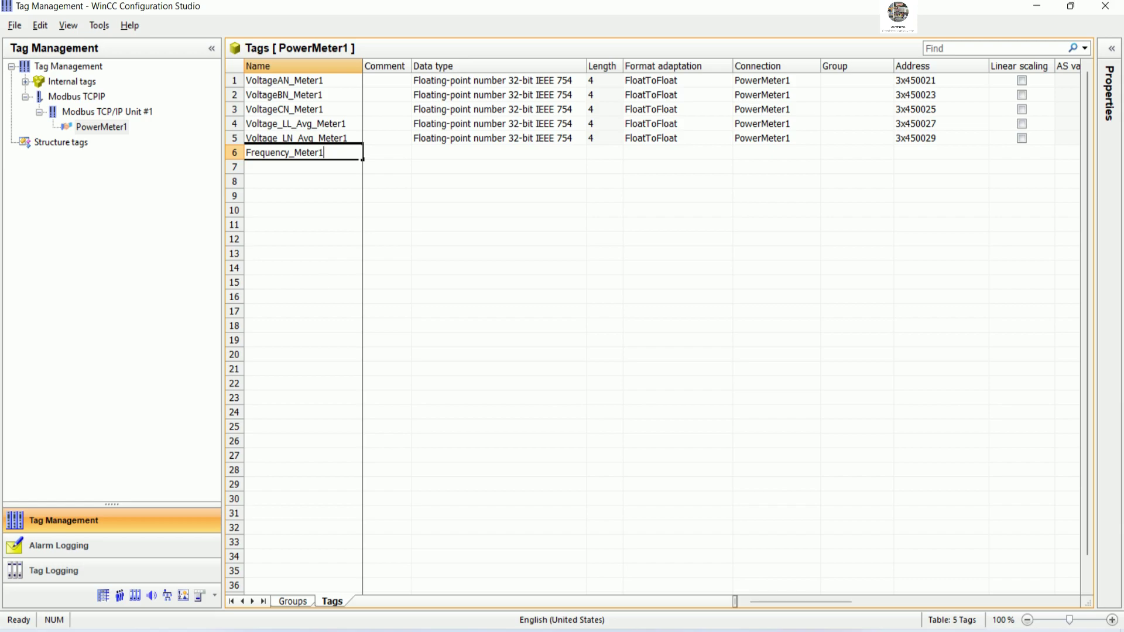
pyautogui.press('Return')
pyautogui.click(554, 152)
pyautogui.click(565, 142)
pyautogui.click(593, 138)
pyautogui.click(580, 150)
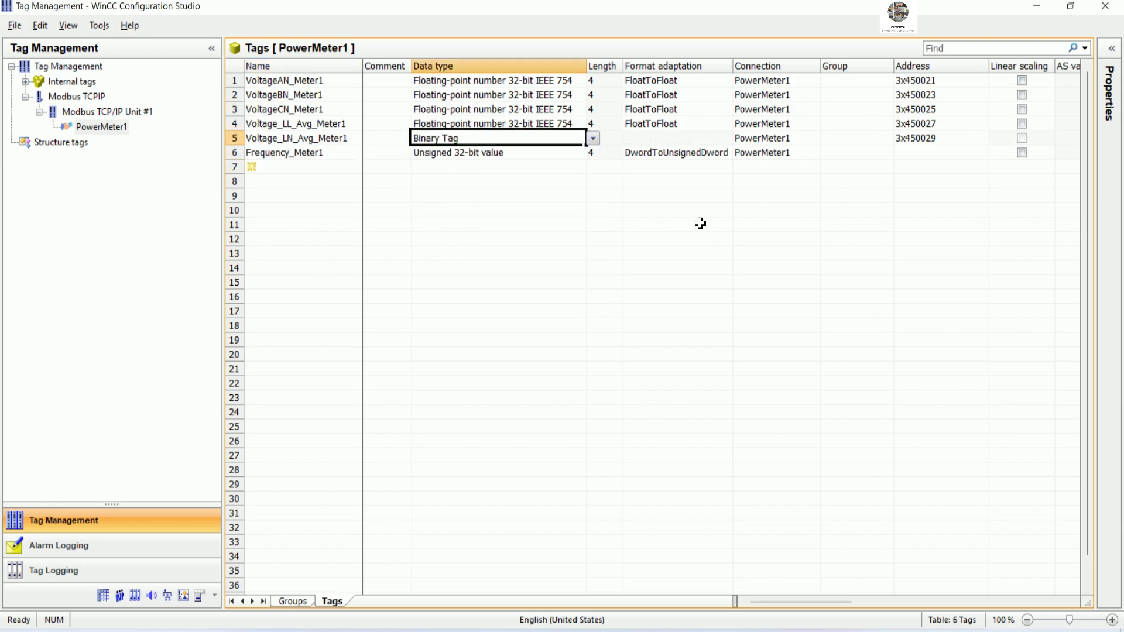
pyautogui.click(700, 223)
# - Copy row 4's floating-point data type to rows 5 and 6, and extend the address series down to Frequency_Meter1
pyautogui.click(563, 128)
pyautogui.moveTo(571, 153); pyautogui.dragTo(572, 156)
pyautogui.click(673, 253)
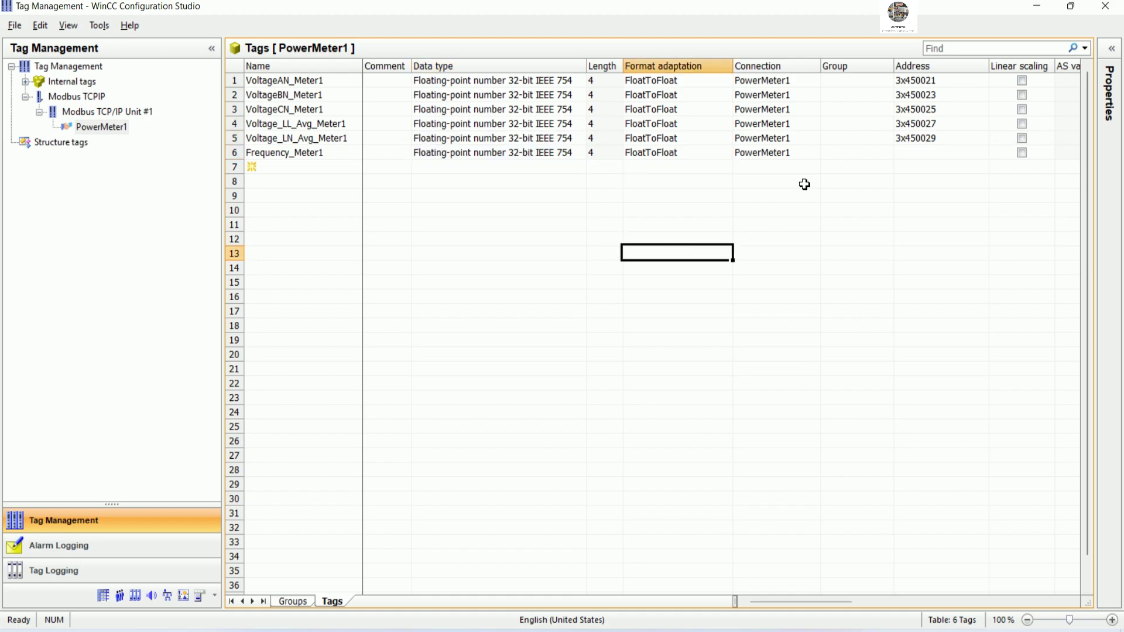
pyautogui.click(966, 141)
pyautogui.moveTo(992, 149); pyautogui.dragTo(953, 153)
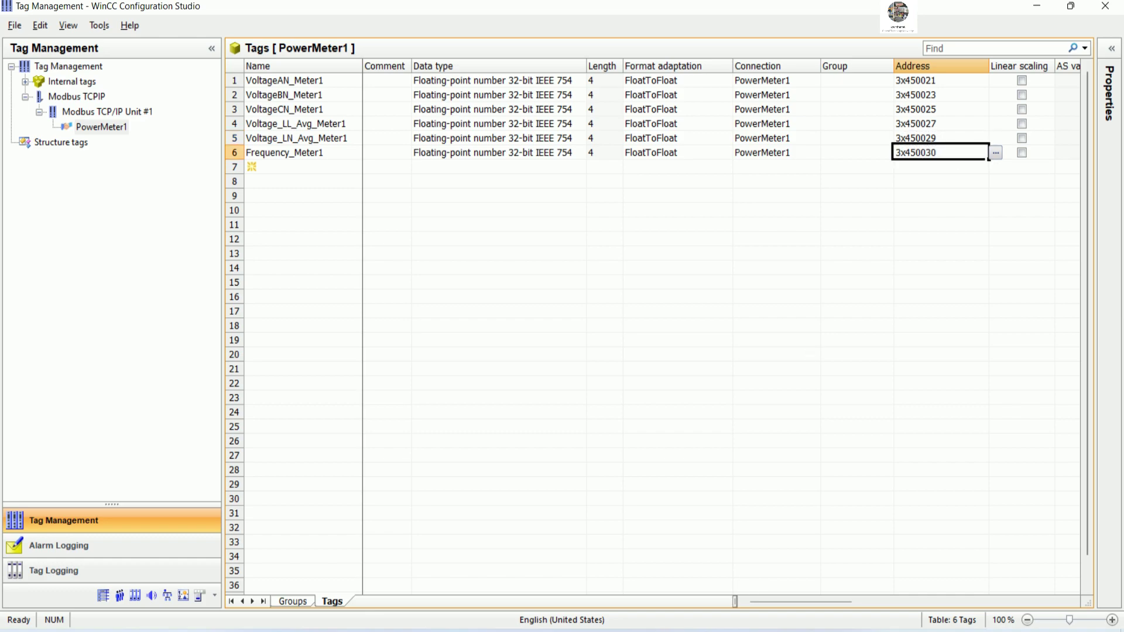
# - Copy the Frequency row's KepServer address 403109 in Excel and switch back to WinCC Configuration Studio
pyautogui.hotkey('alt', 'Tab')
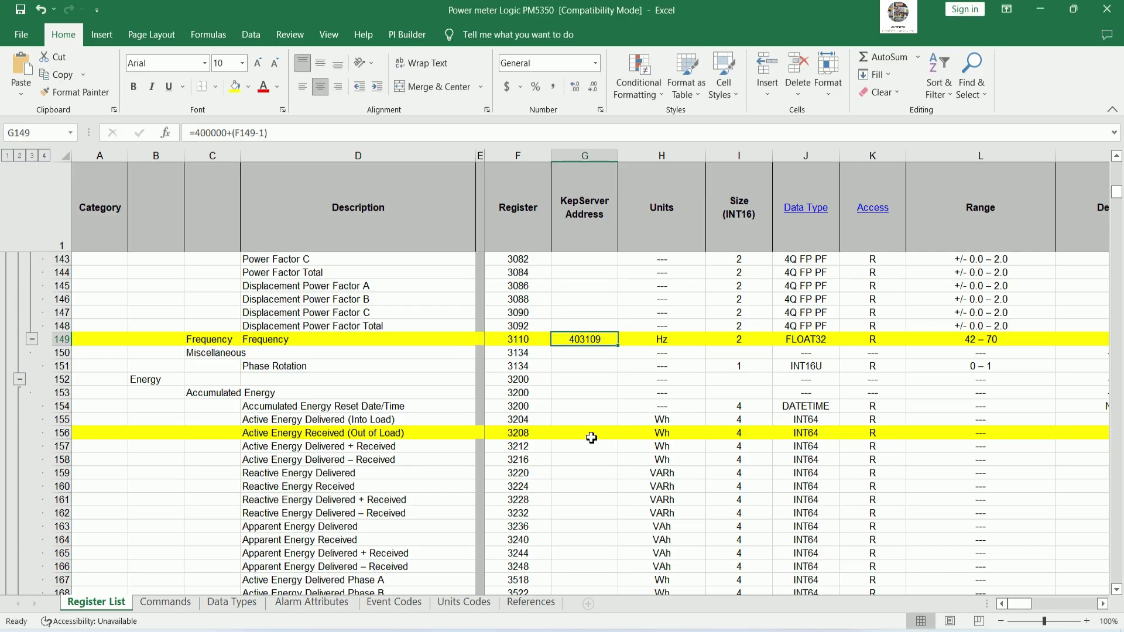
pyautogui.hotkey('ctrl', 'c')
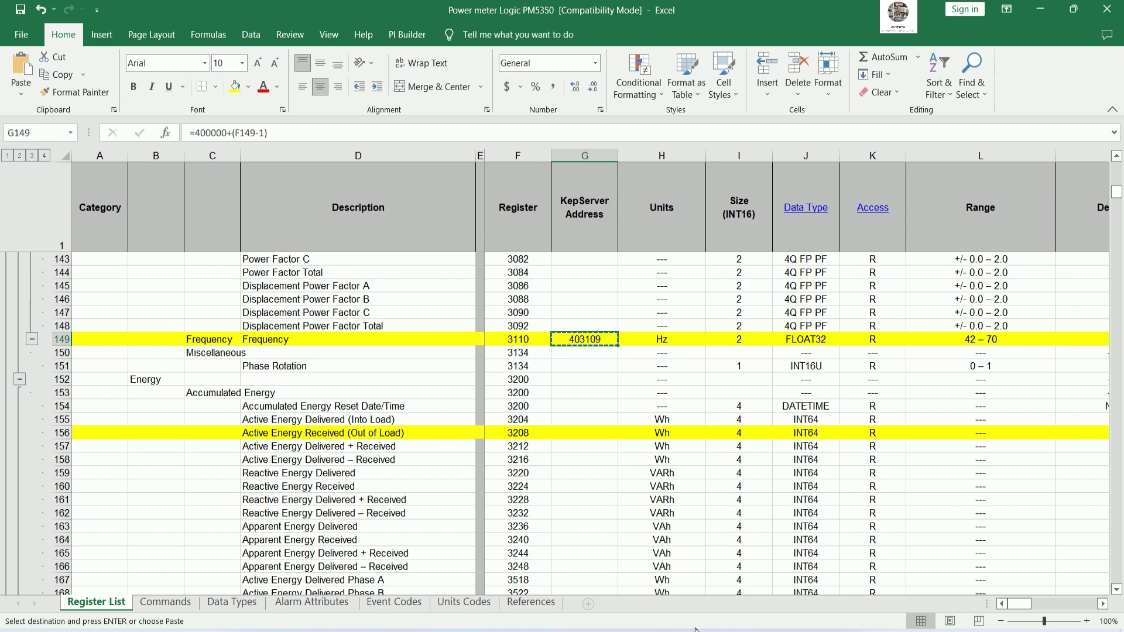
pyautogui.hotkey('alt', 'Tab')
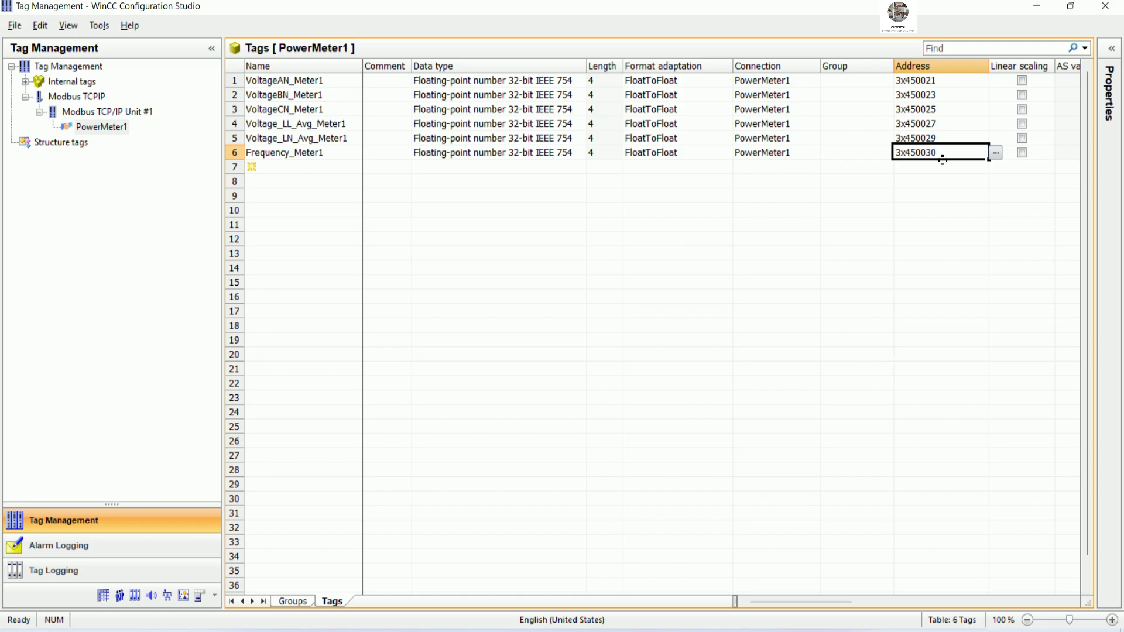
# - Replace Frequency_Meter1's address with 3x403109 using the copied register value
pyautogui.moveTo(943, 154); pyautogui.dragTo(911, 152)
pyautogui.hotkey('ctrl', 'a')
pyautogui.press('BackSpace')
pyautogui.click(914, 281)
pyautogui.click(958, 156)
pyautogui.hotkey('ctrl', 'v')
pyautogui.press('BackSpace')
pyautogui.press('BackSpace')
pyautogui.press('BackSpace')
pyautogui.press('BackSpace')
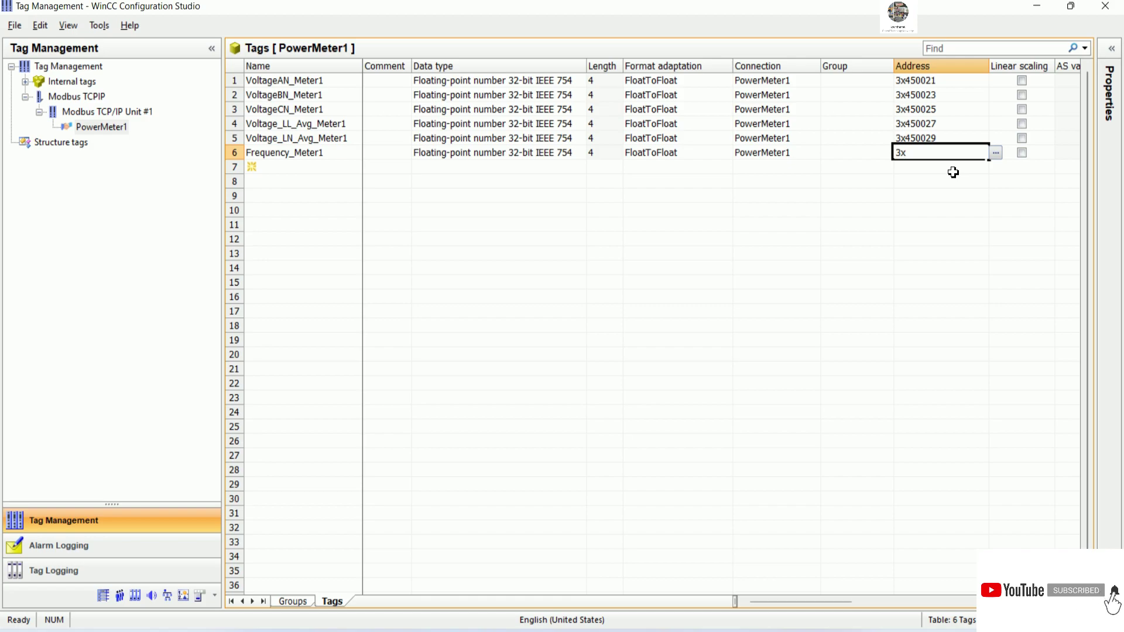
pyautogui.press('BackSpace')
pyautogui.press('BackSpace')
pyautogui.press('BackSpace')
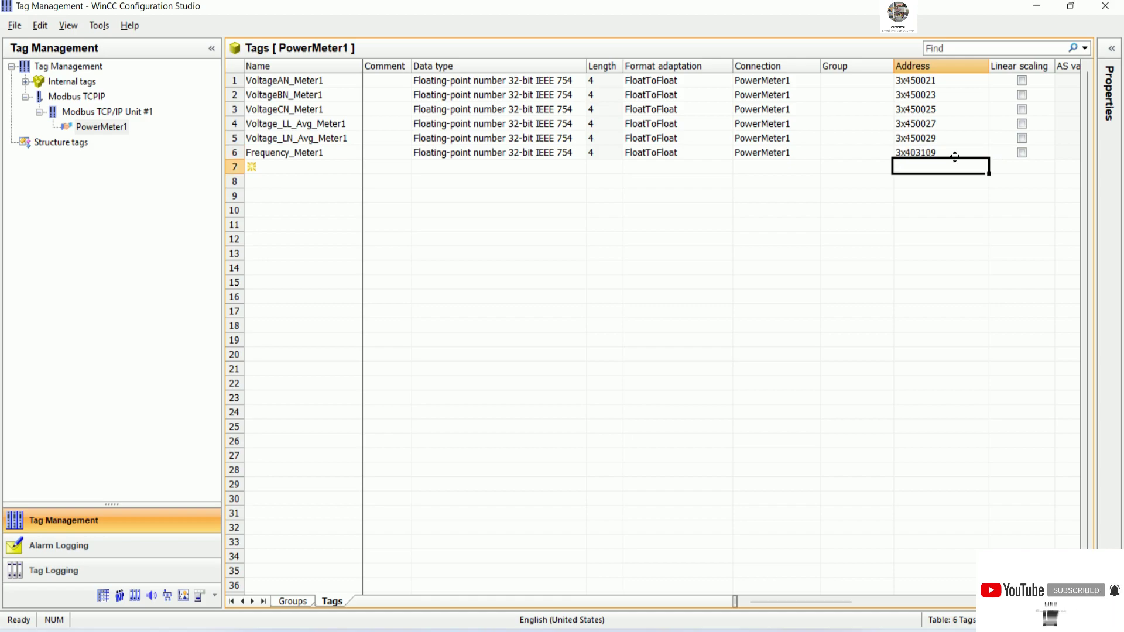
pyautogui.click(960, 155)
pyautogui.hotkey('ctrl', 'v')
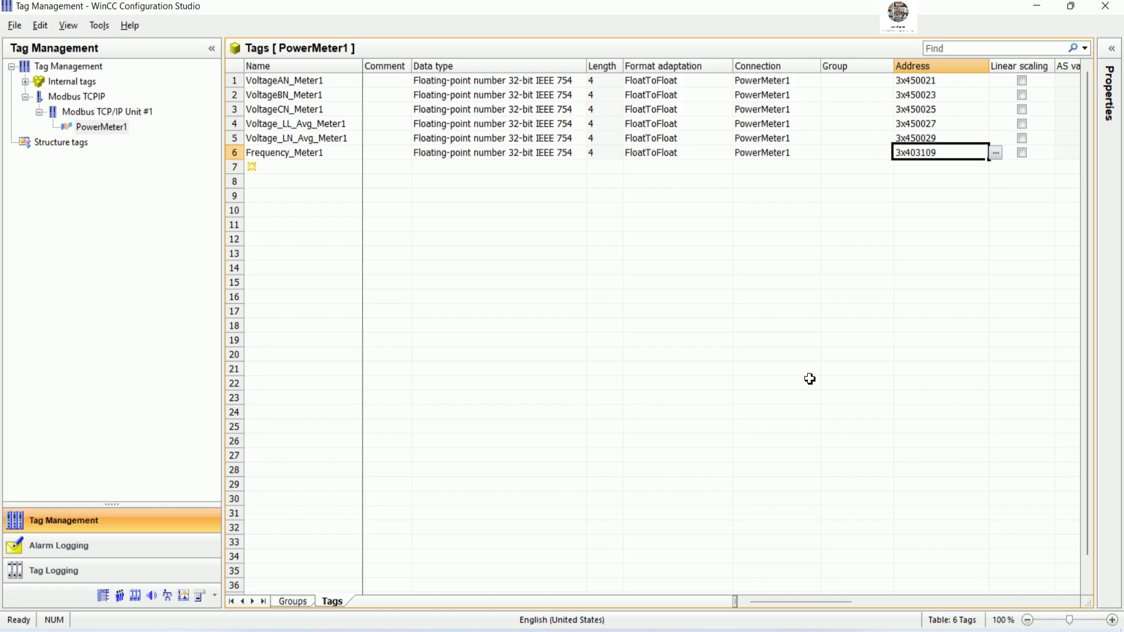
# - Check Frequency_Meter1's address against the Frequency row's KepServer address in Excel
pyautogui.hotkey('alt', 'Tab')
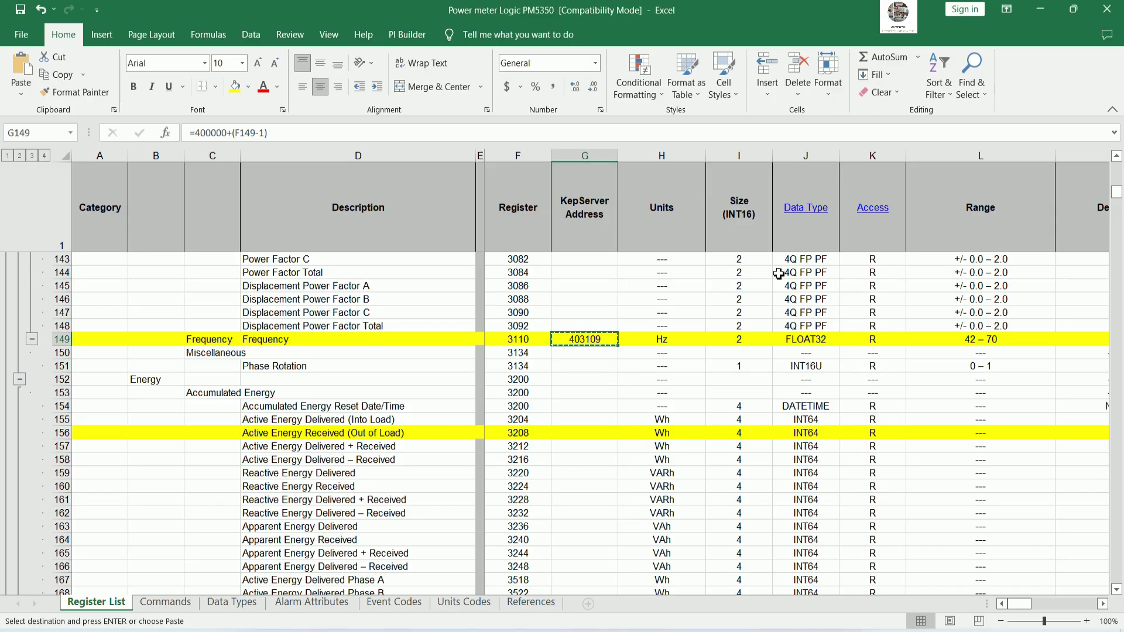
pyautogui.hotkey('alt', 'Tab')
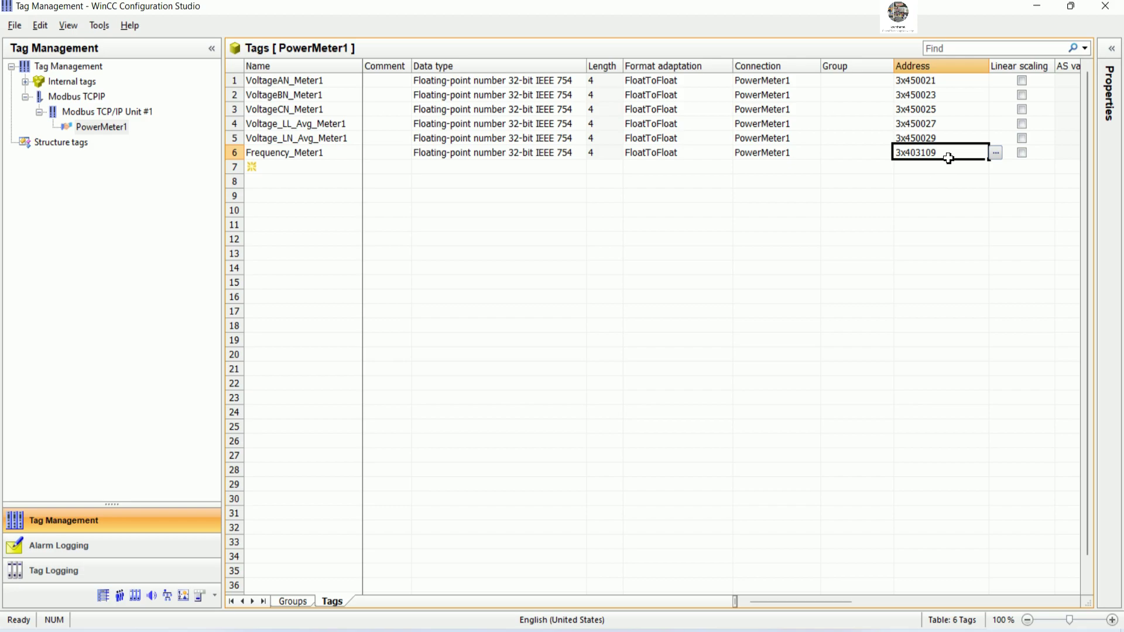
pyautogui.click(955, 193)
pyautogui.doubleClick(936, 153)
pyautogui.click(947, 223)
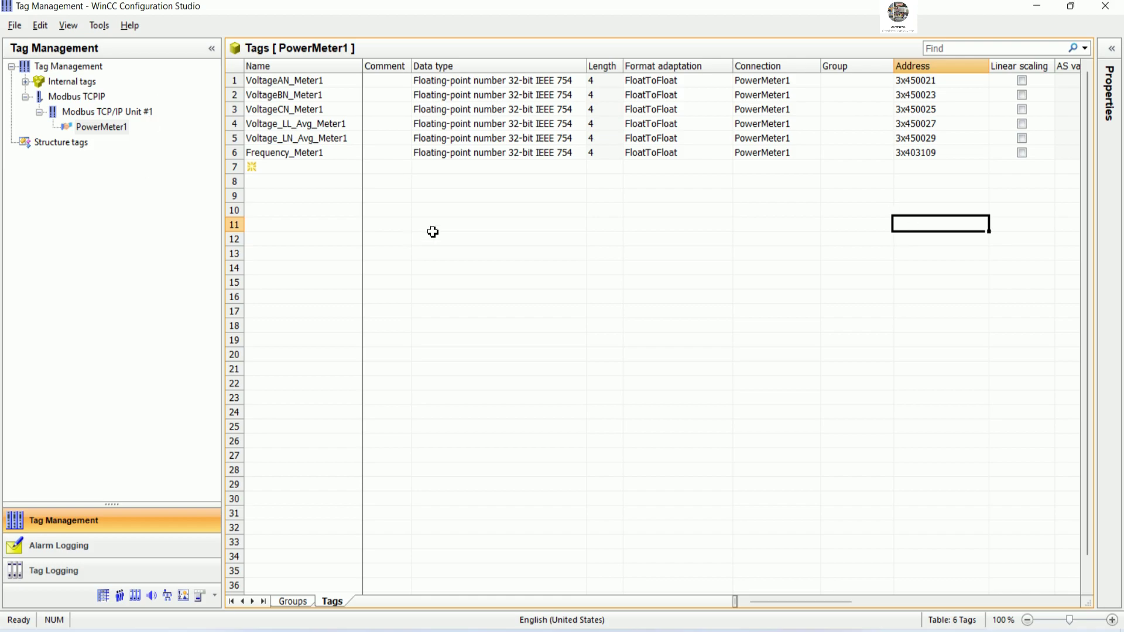
# - Copy the PowerMeter1 connection and paste it under Modbus TCP/IP Unit #1
pyautogui.click(384, 170)
pyautogui.click(303, 171)
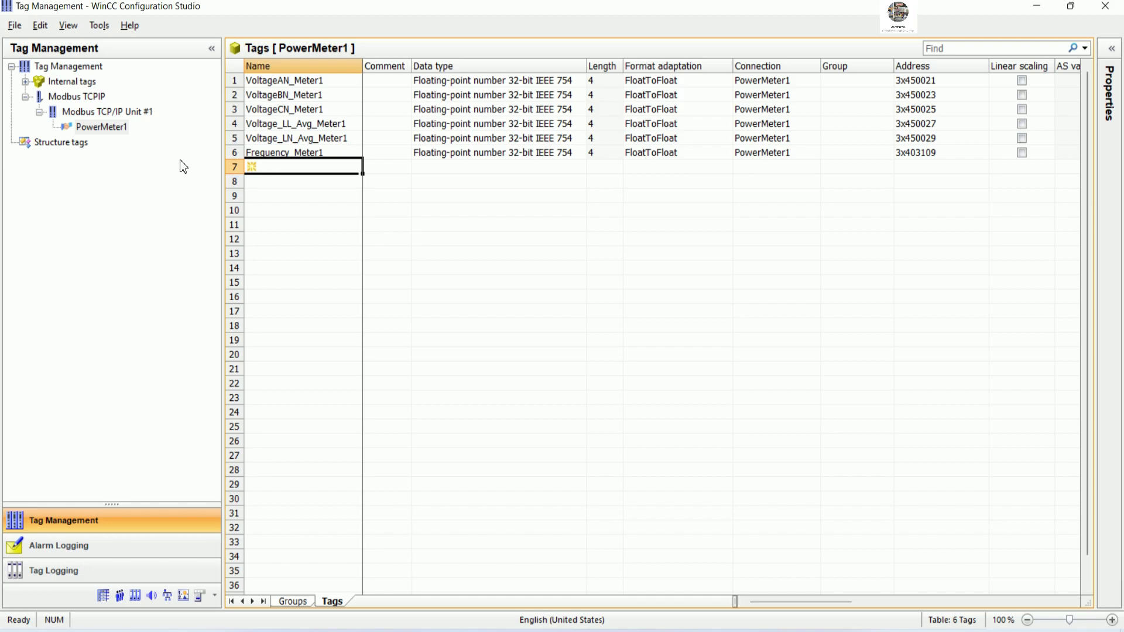
pyautogui.rightClick(108, 137)
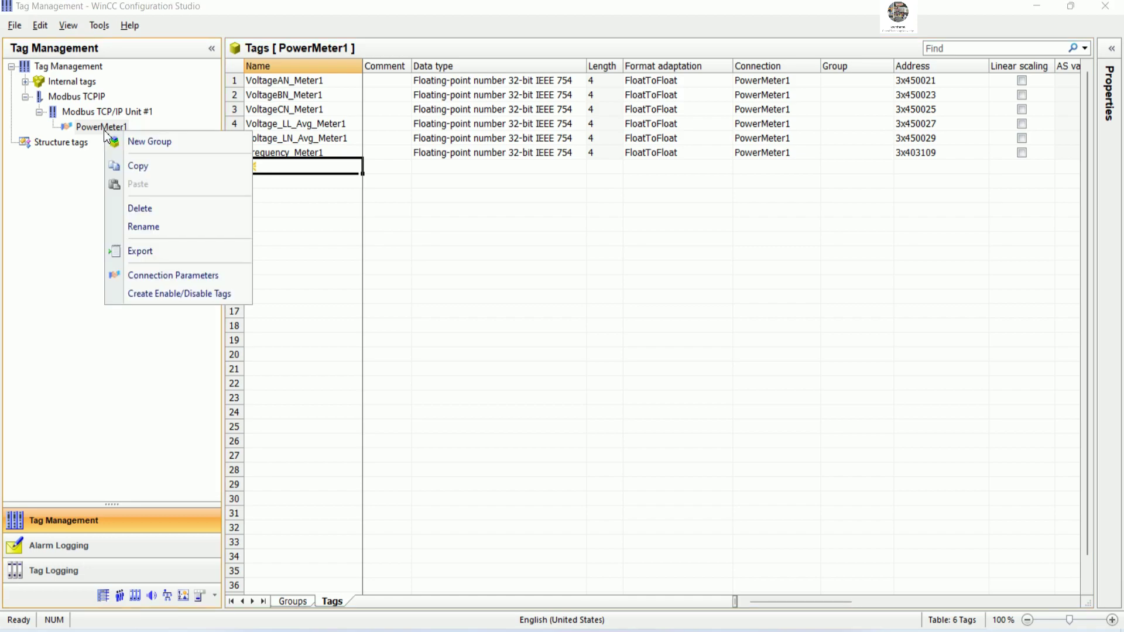
pyautogui.click(140, 165)
pyautogui.rightClick(126, 114)
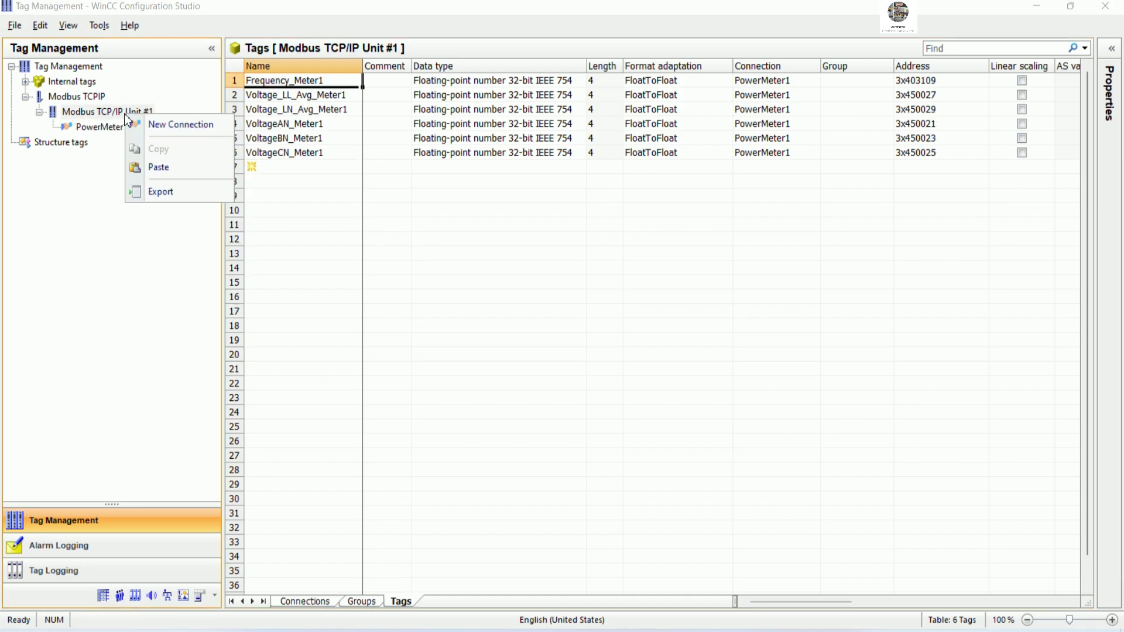
pyautogui.click(152, 165)
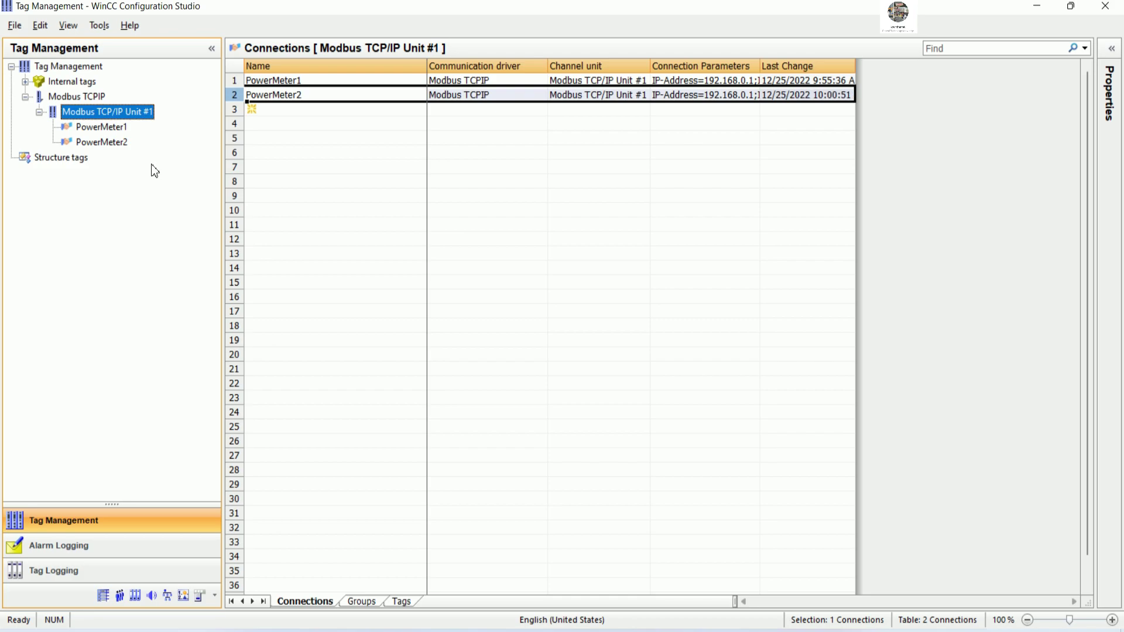
# - Copy all six voltage and frequency tags from PowerMeter1 into PowerMeter2's tag table and slightly narrow the Comment column
pyautogui.click(114, 141)
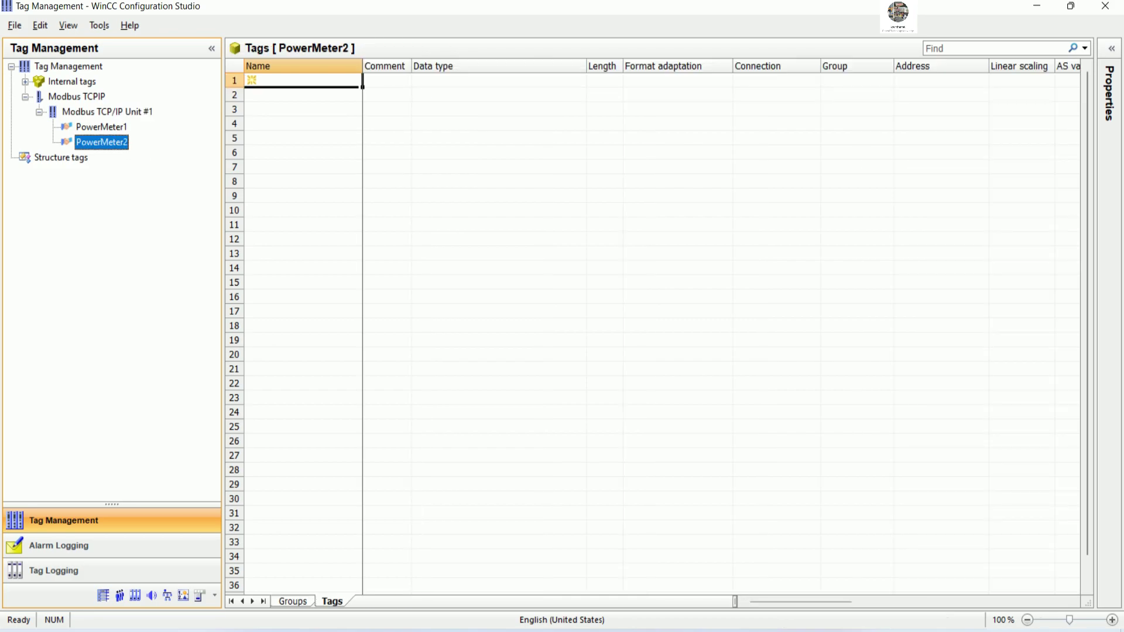
pyautogui.click(114, 128)
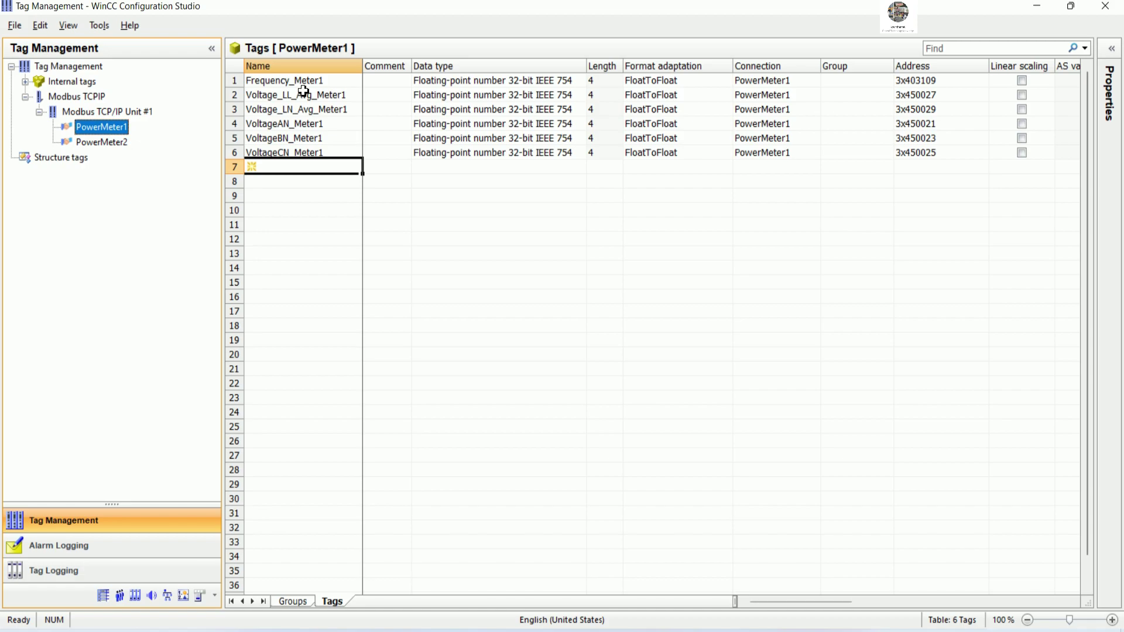
pyautogui.moveTo(233, 84); pyautogui.dragTo(230, 152)
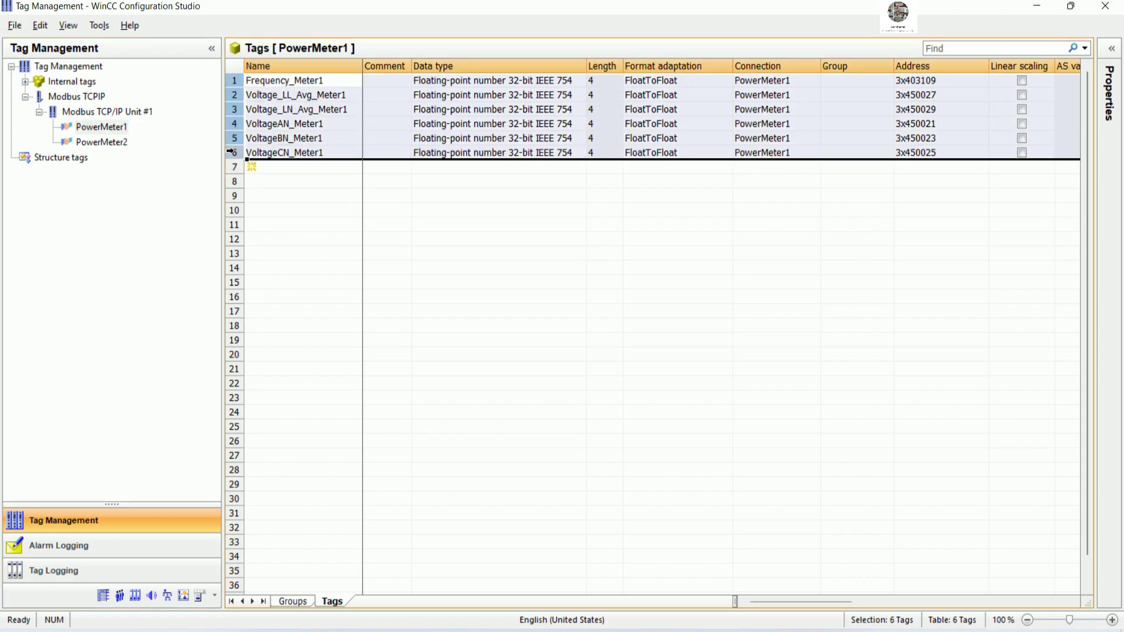
pyautogui.rightClick(234, 147)
pyautogui.click(269, 170)
pyautogui.click(111, 142)
pyautogui.rightClick(240, 81)
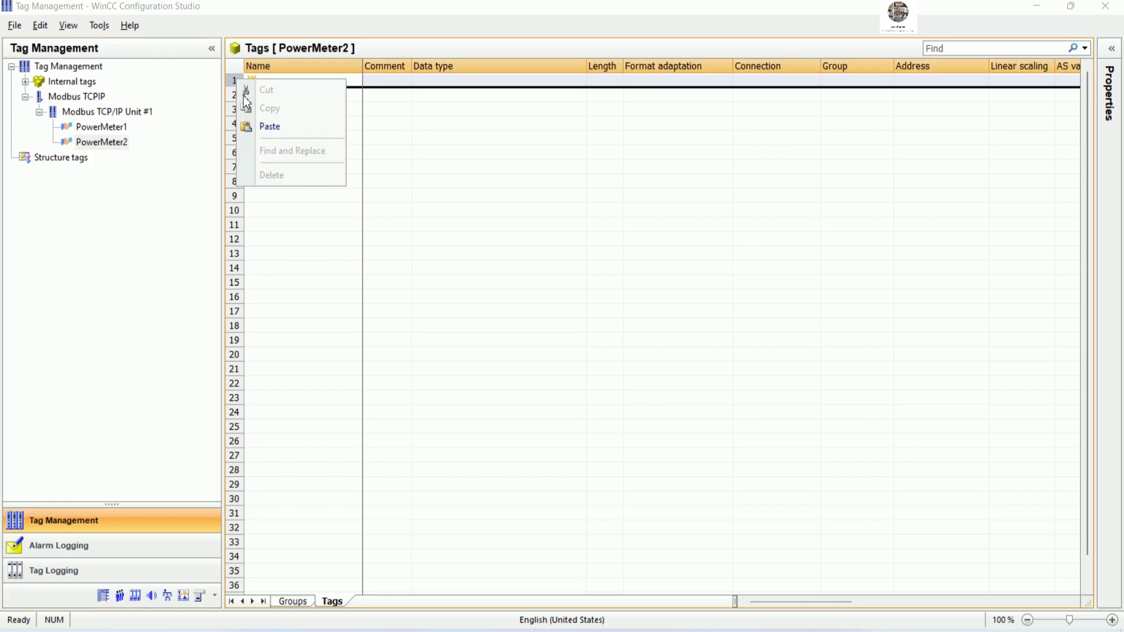
pyautogui.click(267, 125)
pyautogui.click(405, 195)
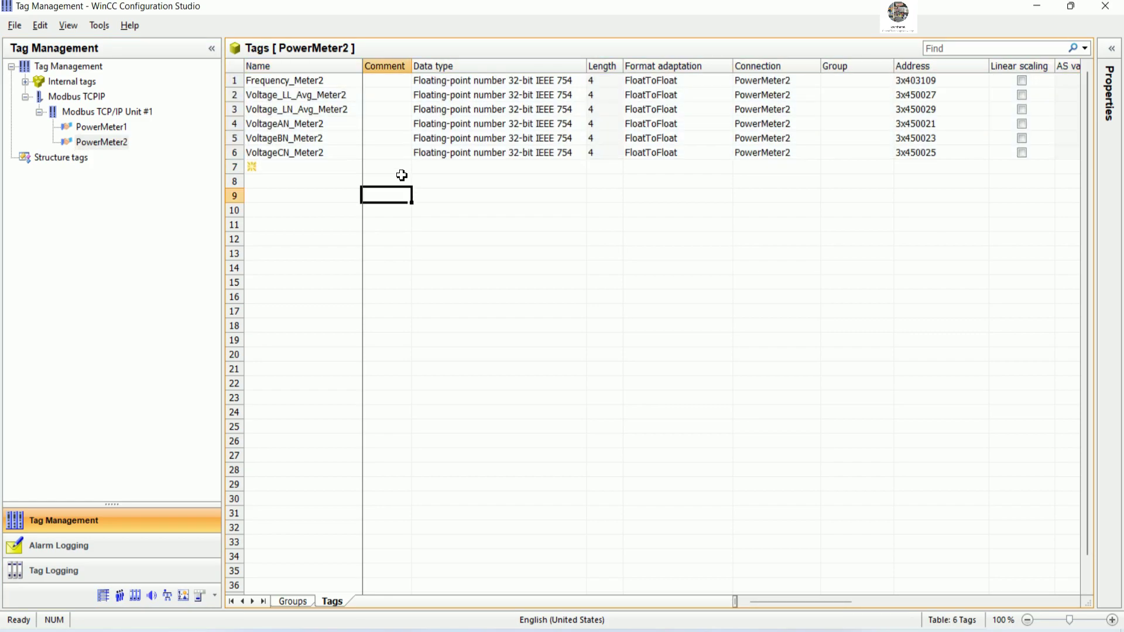
pyautogui.moveTo(412, 68); pyautogui.dragTo(405, 67)
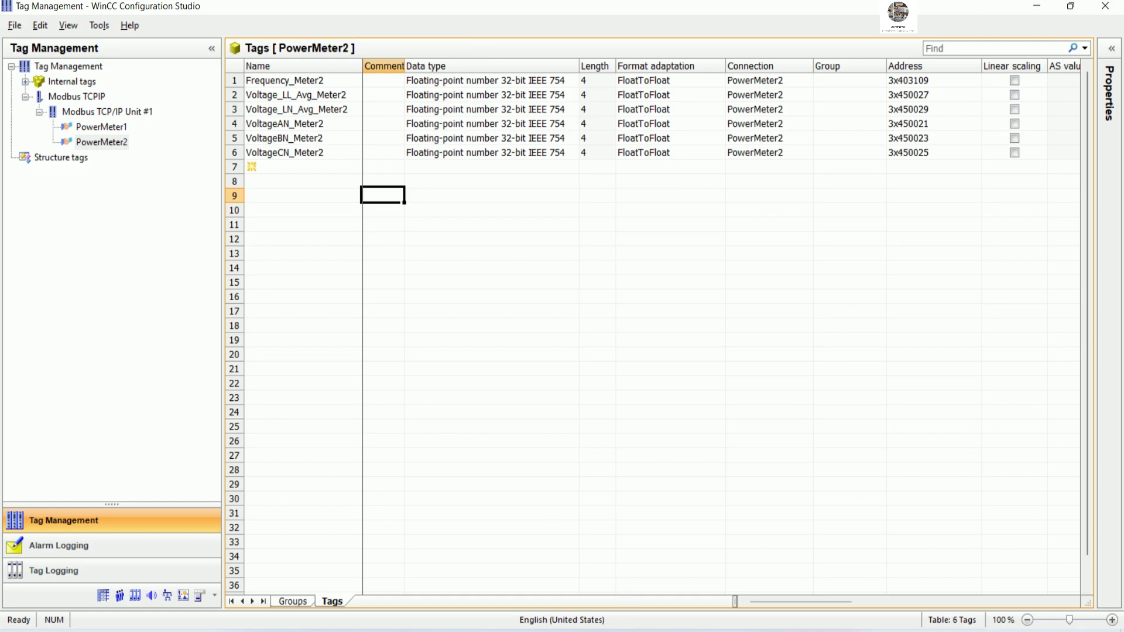
# - Switch to Notepad and add the line "For power meter3 and 4 I use MDM3100"
pyautogui.hotkey('alt', 'Tab')
pyautogui.press('Return')
pyautogui.write('For power meter3 an')
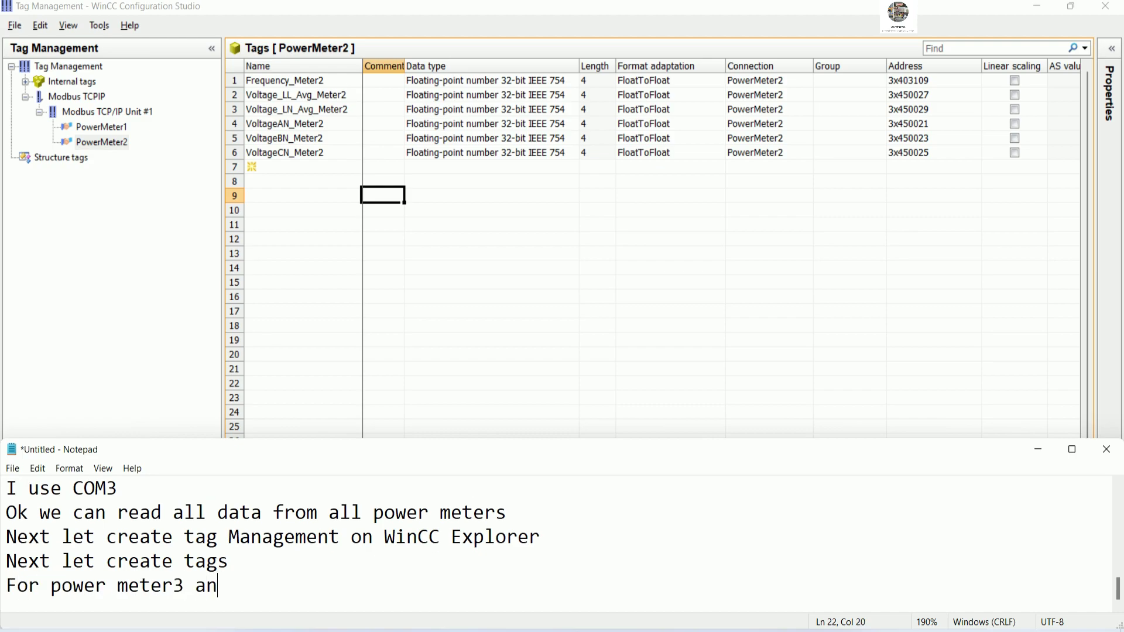
pyautogui.write('d 4 we')
pyautogui.press('BackSpace')
pyautogui.press('BackSpace')
pyautogui.write('I use M')
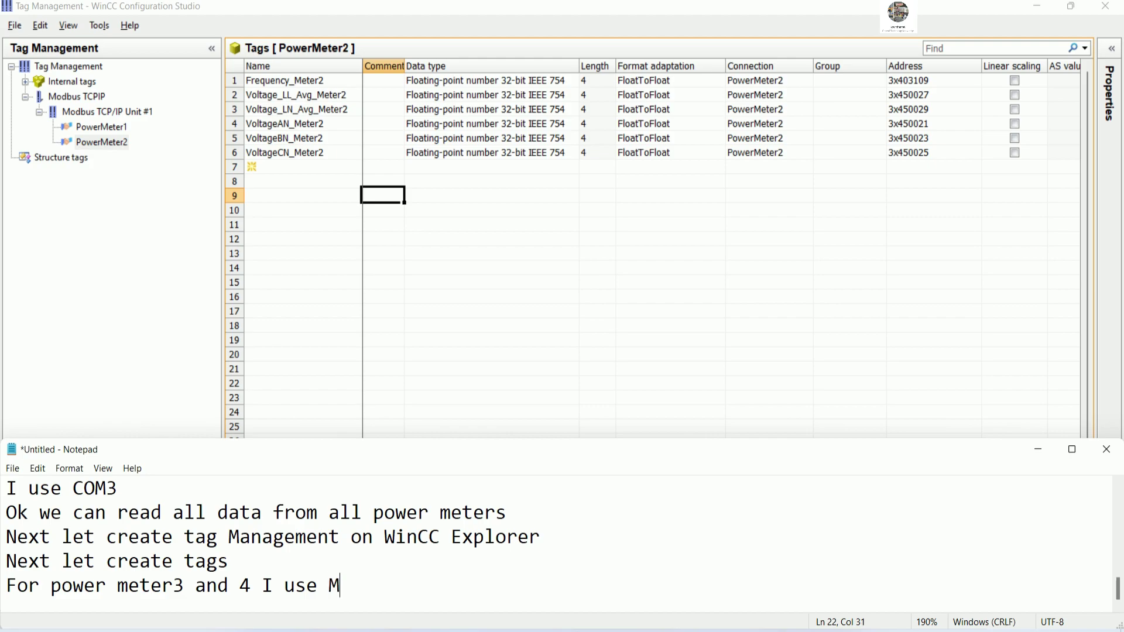
pyautogui.write('DM3100')
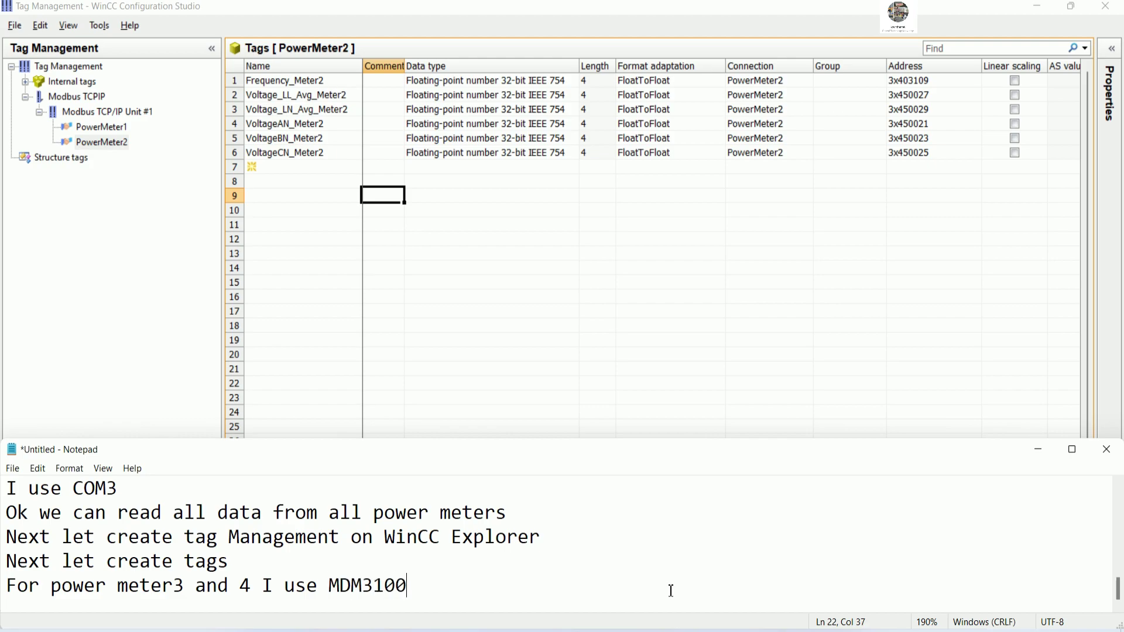
# - Switch to MDM 3100.pdf in the browser and examine the instant value register table for the voltage registers
pyautogui.moveTo(602, 629)
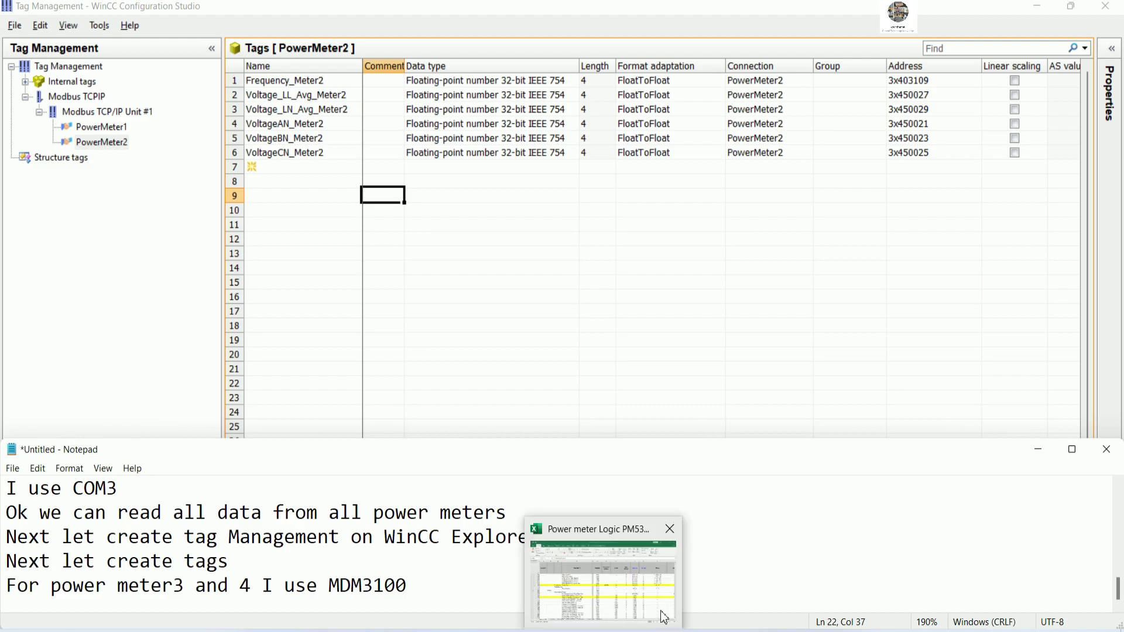
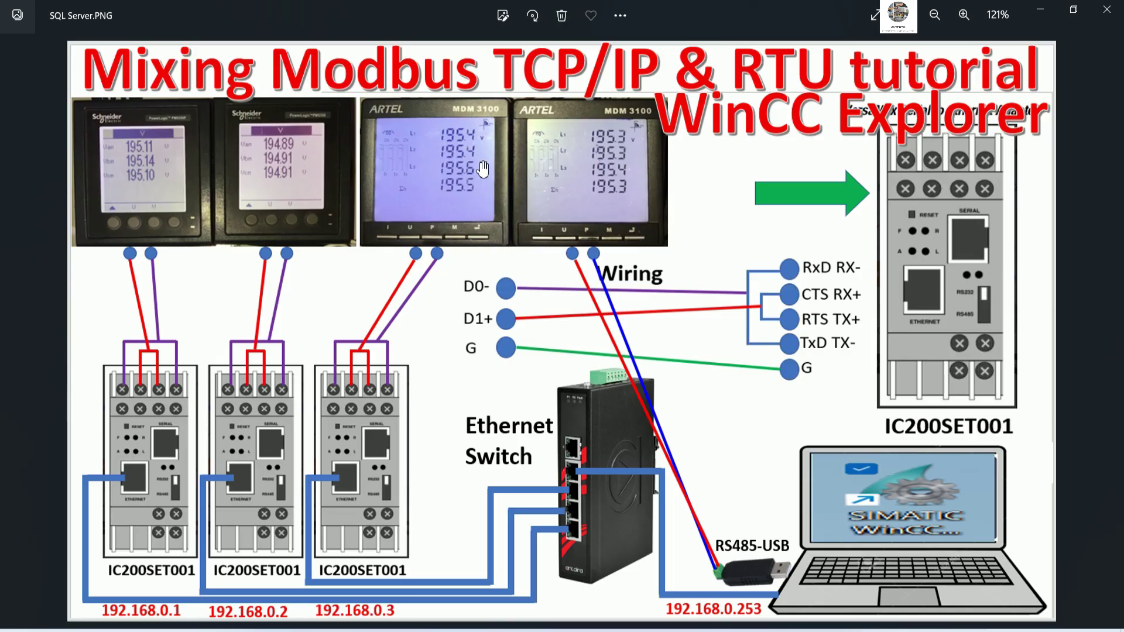
pyautogui.click(559, 630)
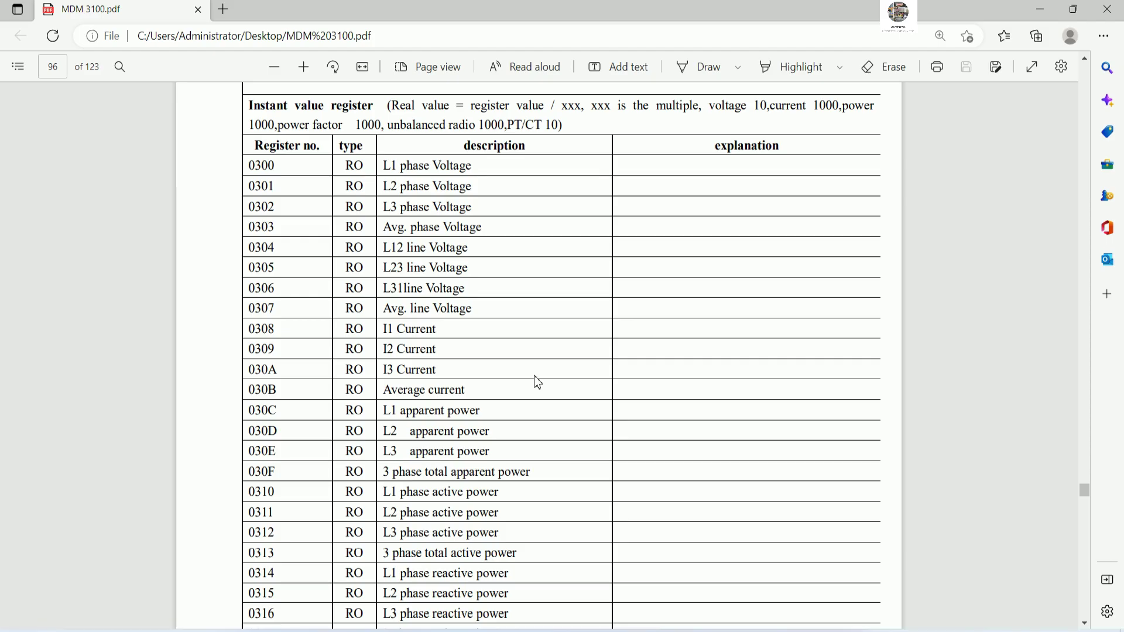
pyautogui.scroll(4, 477, 183)
pyautogui.scroll(-3, 578, 210)
pyautogui.scroll(-1, 579, 214)
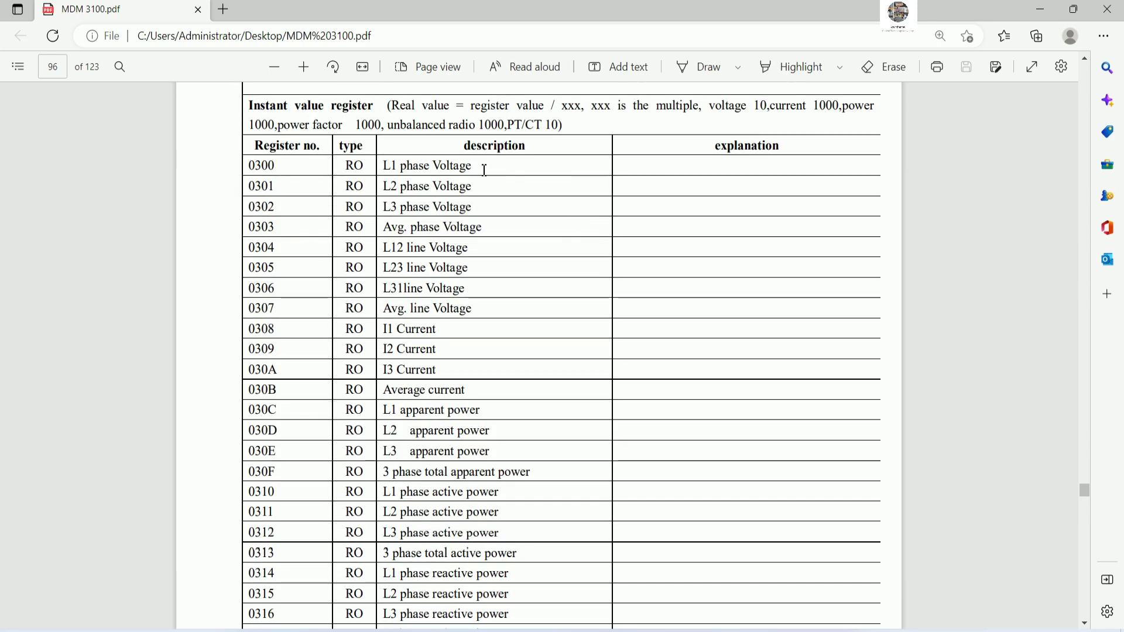
# - Select the description "L1 phase Voltage" of register 0300 in the instant value register table
pyautogui.moveTo(389, 168); pyautogui.dragTo(475, 167)
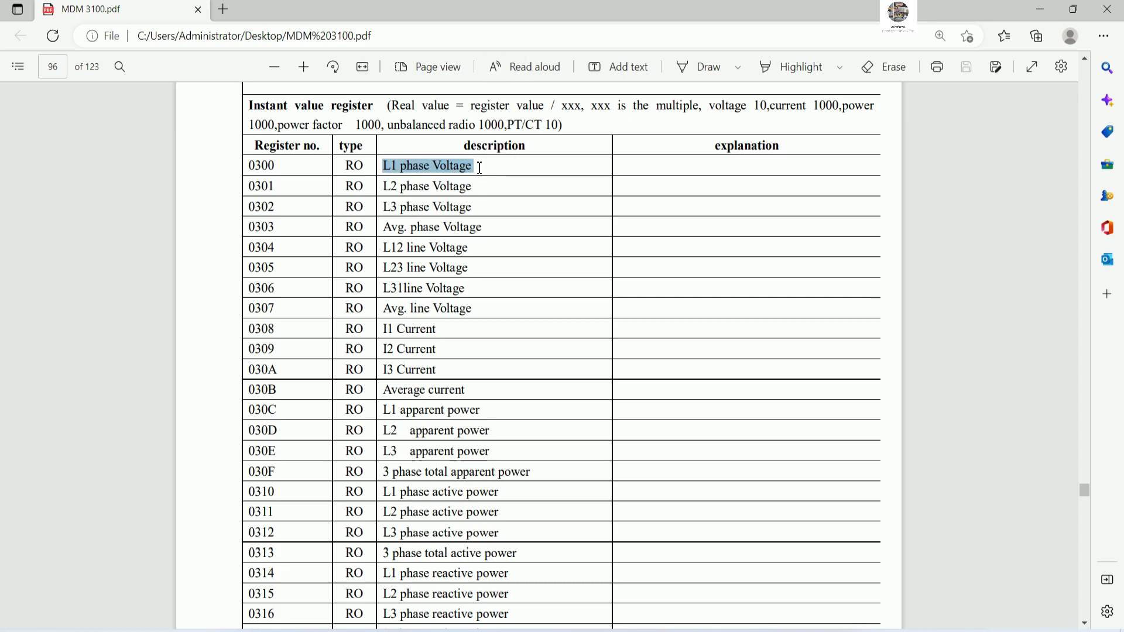
pyautogui.rightClick(457, 162)
pyautogui.click(396, 169)
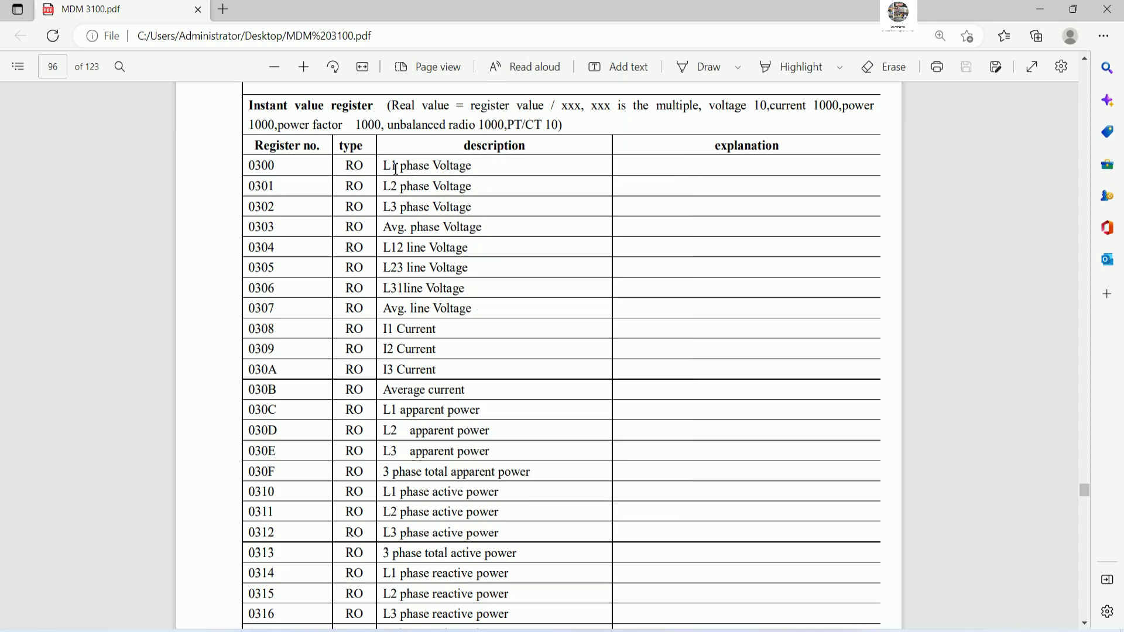
pyautogui.moveTo(384, 165); pyautogui.dragTo(475, 166)
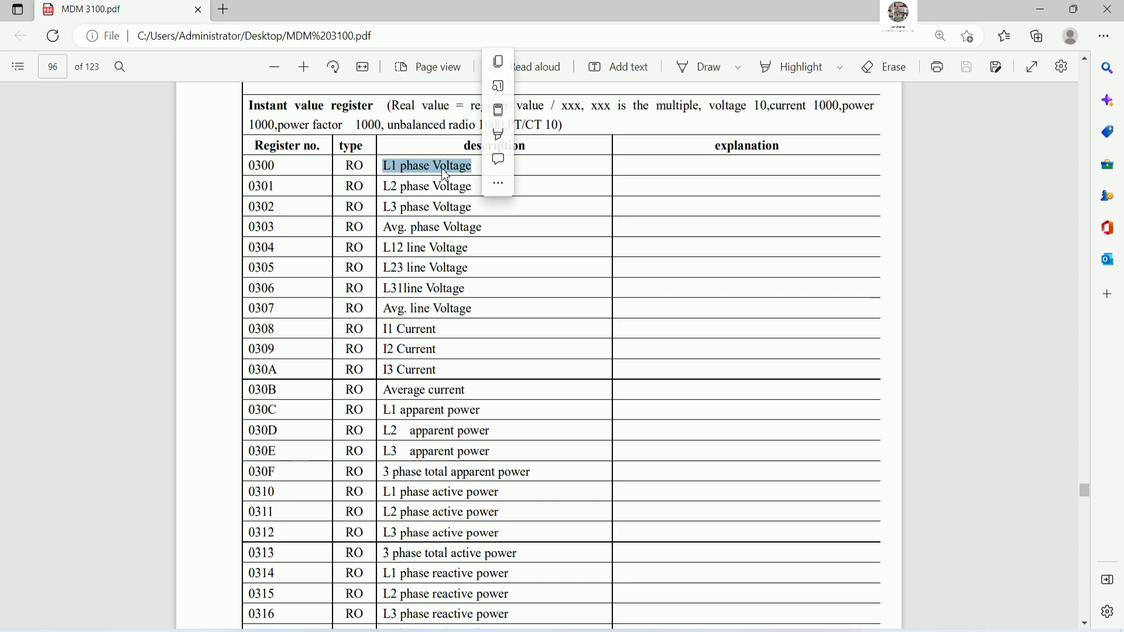
pyautogui.click(445, 177)
pyautogui.rightClick(434, 160)
pyautogui.click(426, 175)
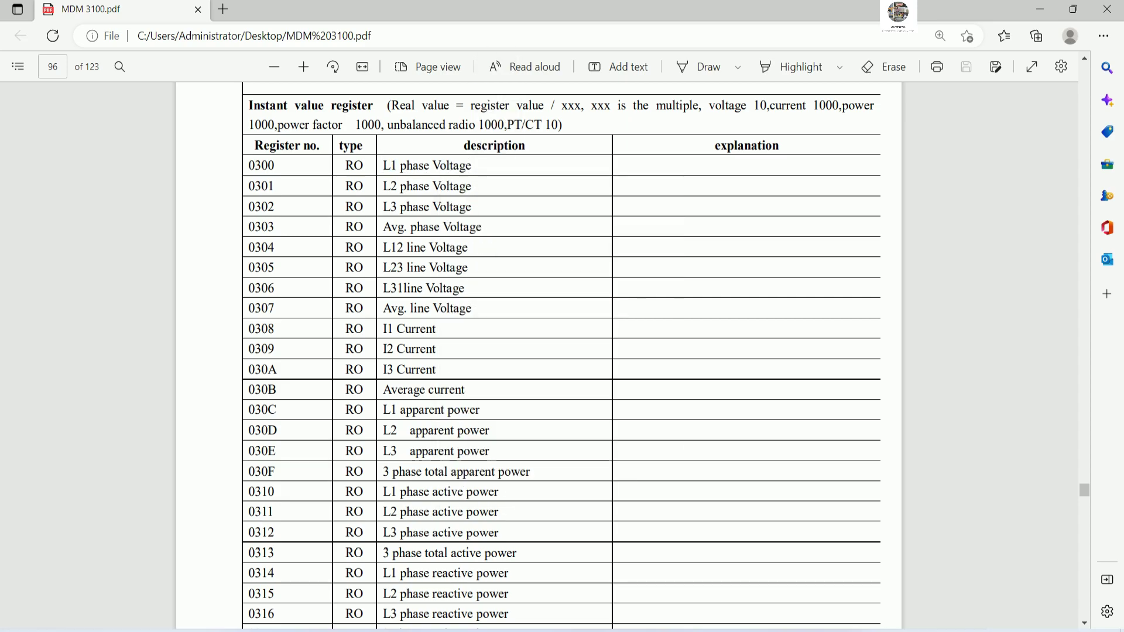
pyautogui.moveTo(386, 166); pyautogui.dragTo(474, 167)
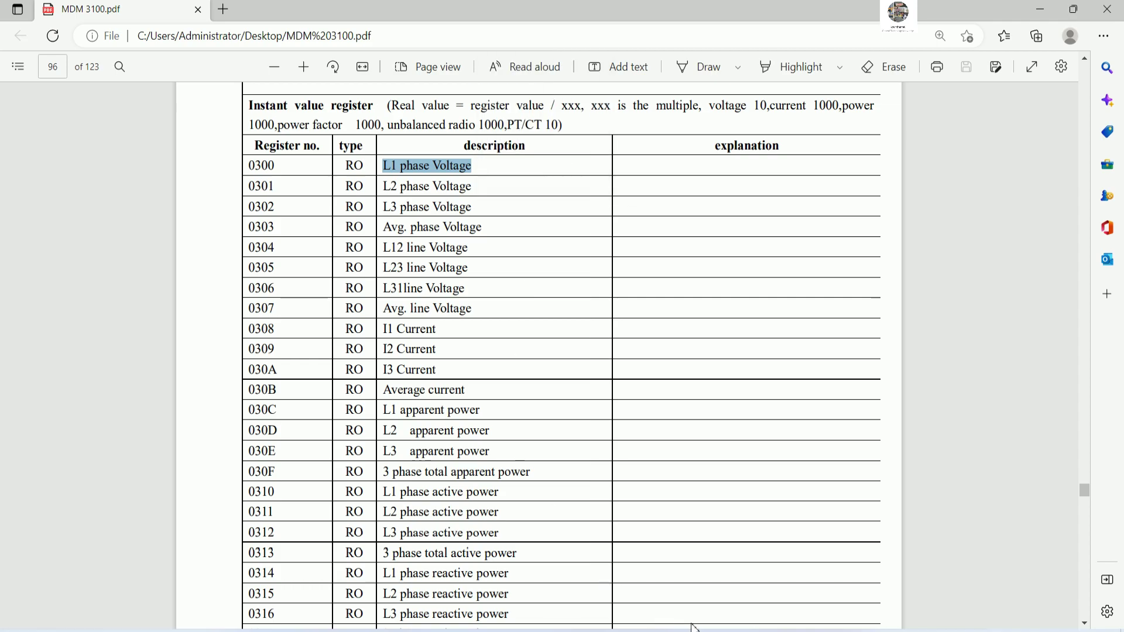
# - Switch to WinCC Configuration Studio and set PowerMeter2's connection parameters to server 192.168.0.2 and remote slave address 2
pyautogui.hotkey('alt', 'Tab')
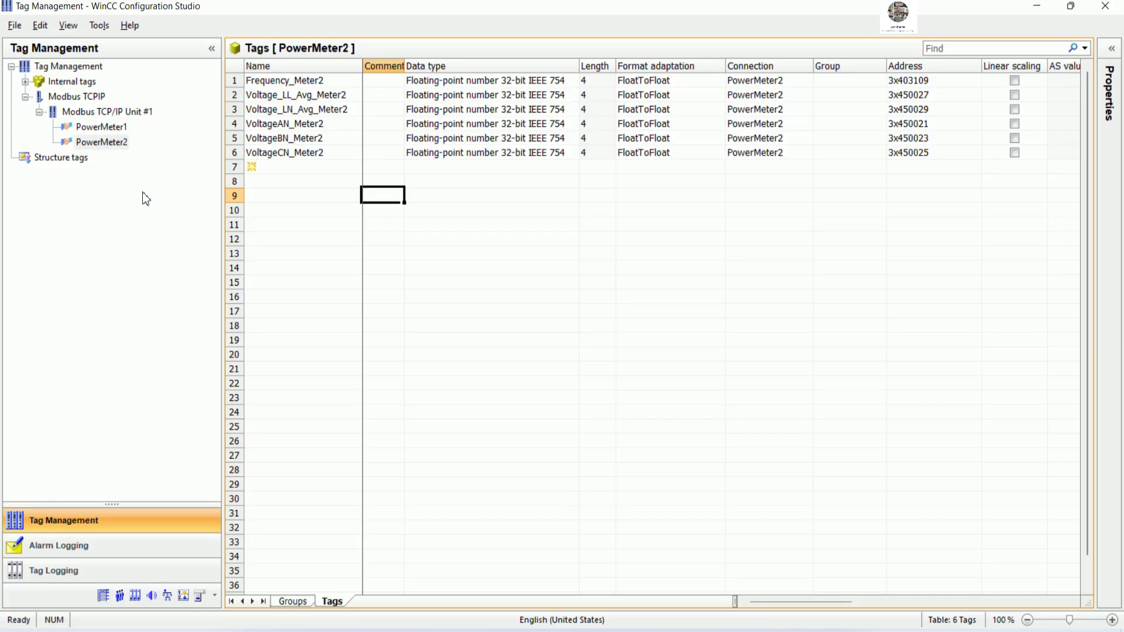
pyautogui.rightClick(112, 146)
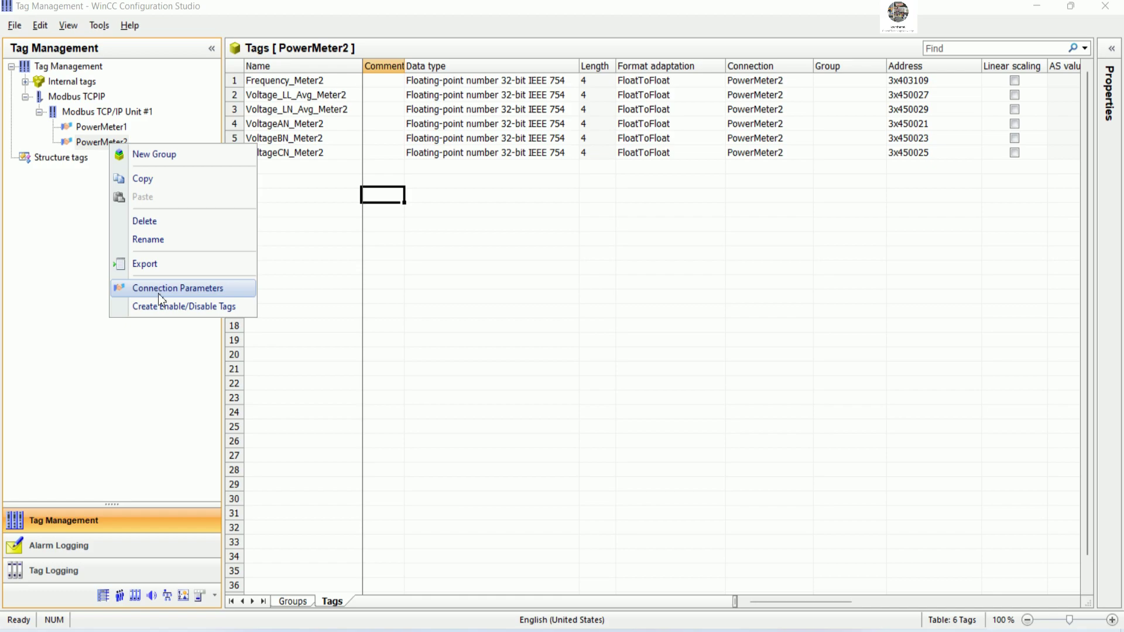
pyautogui.click(161, 287)
pyautogui.click(601, 263)
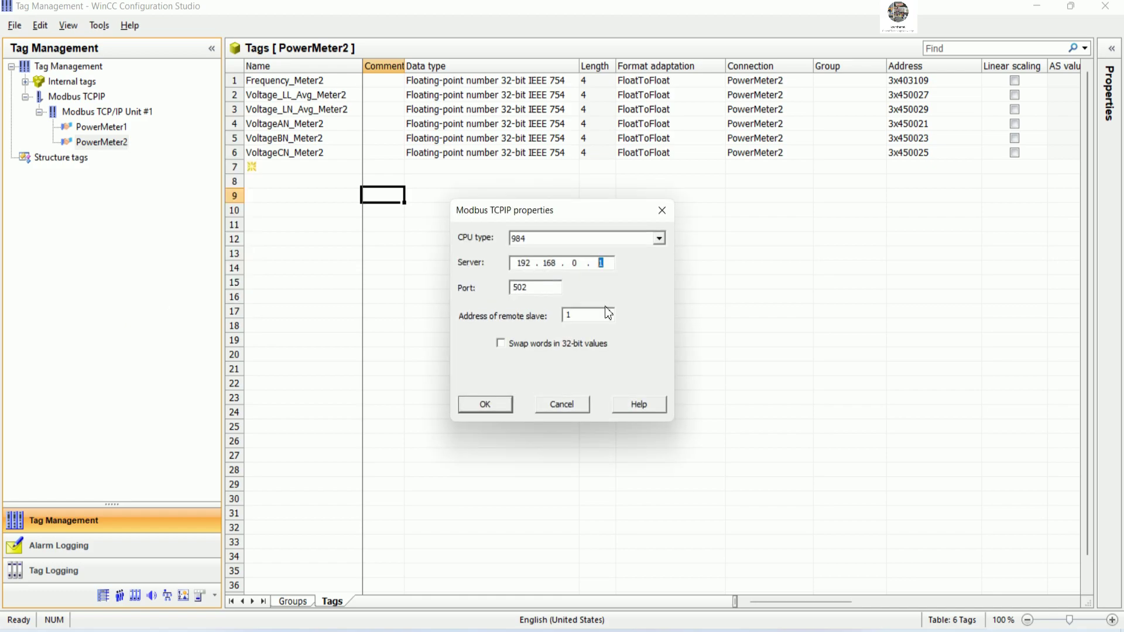
pyautogui.write('2')
pyautogui.press('Tab')
pyautogui.press('Tab')
pyautogui.click(486, 404)
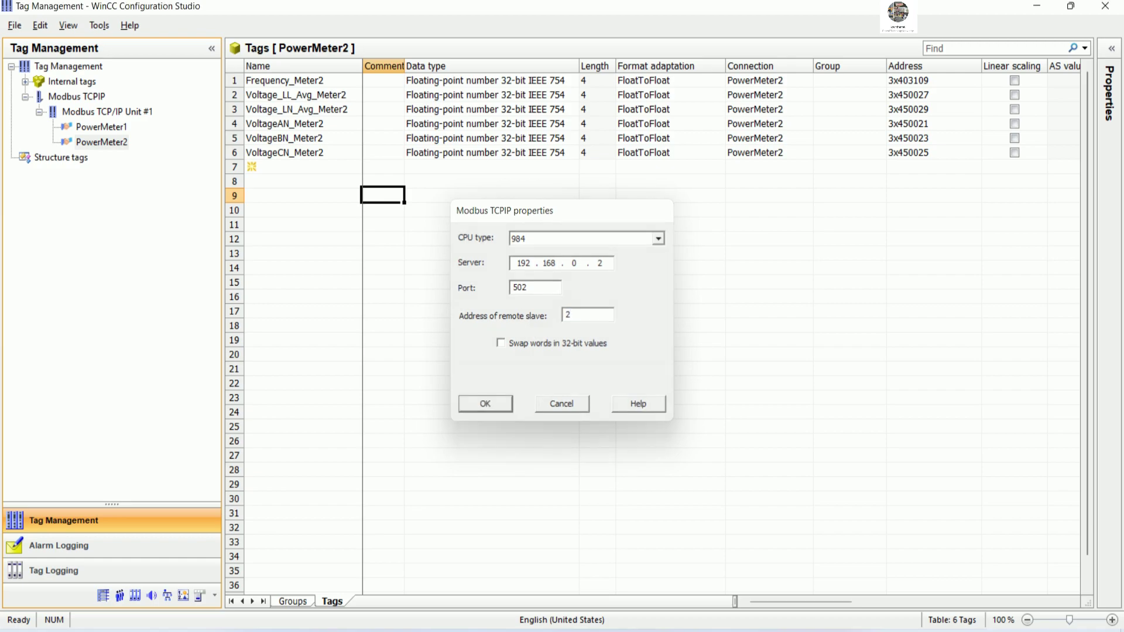
# - Duplicate the PowerMeter2 connection under Modbus TCP/IP Unit #1 with the name PowerMeter3
pyautogui.rightClick(107, 141)
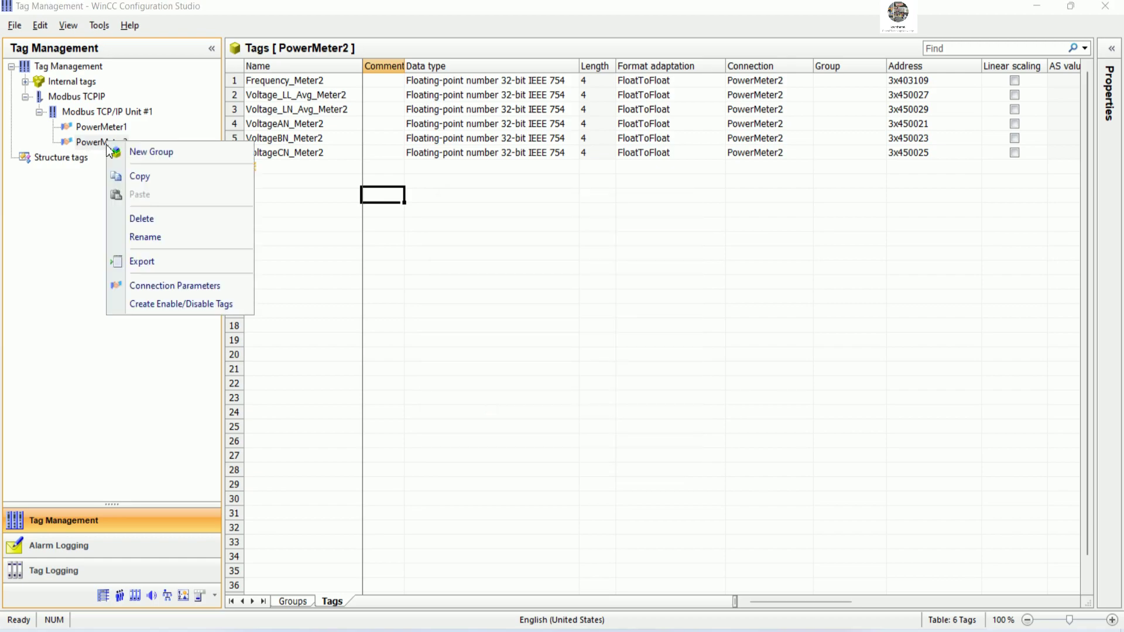
pyautogui.click(157, 182)
pyautogui.rightClick(111, 112)
pyautogui.click(146, 159)
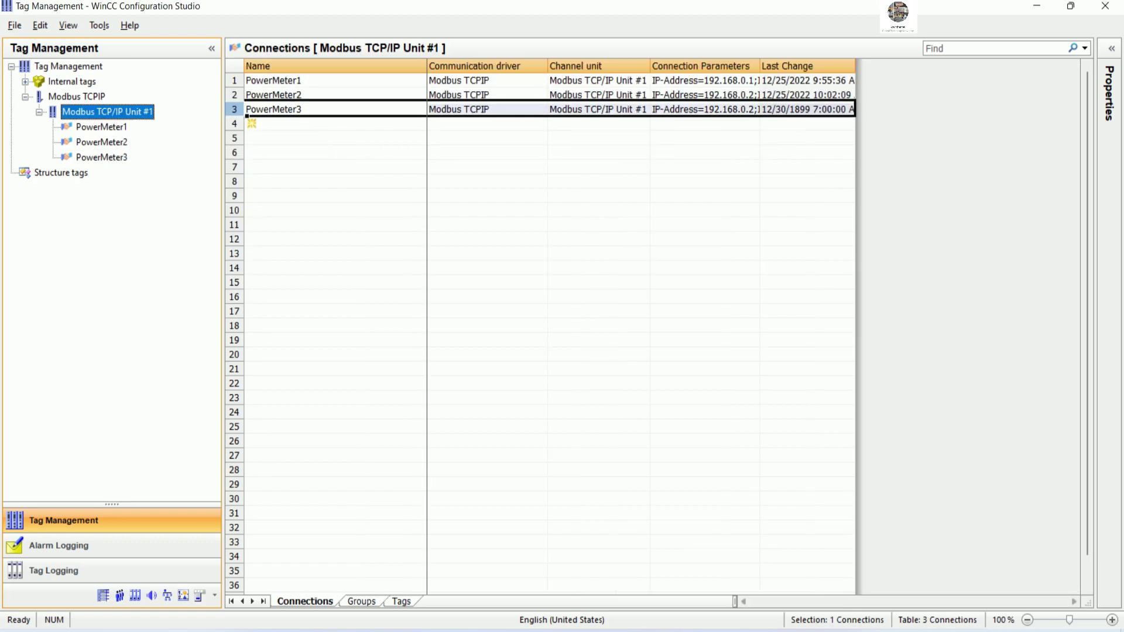
pyautogui.click(120, 158)
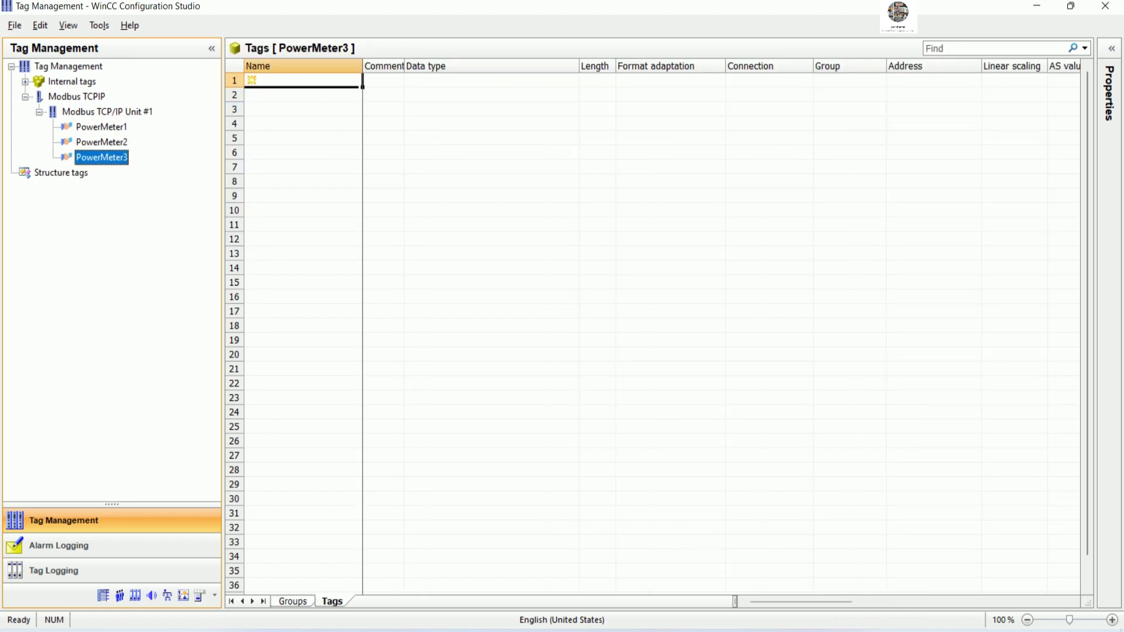
pyautogui.rightClick(118, 155)
pyautogui.click(147, 248)
pyautogui.press('Return')
# - Set PowerMeter3's connection parameters to server 192.168.0.3 and remote slave address 3
pyautogui.rightClick(122, 159)
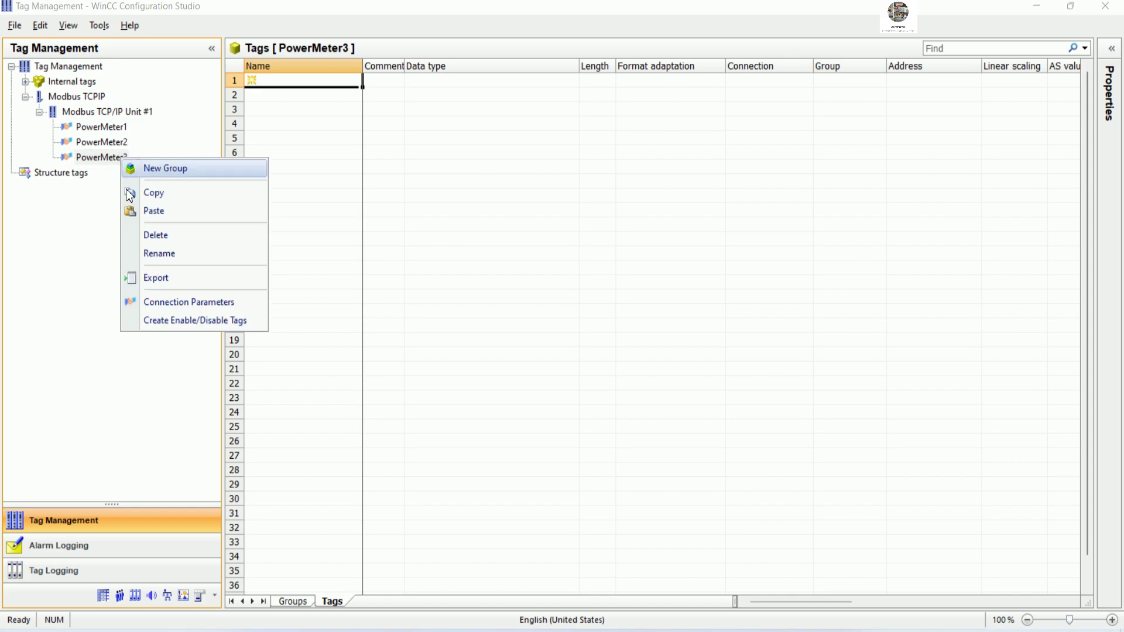
pyautogui.click(182, 303)
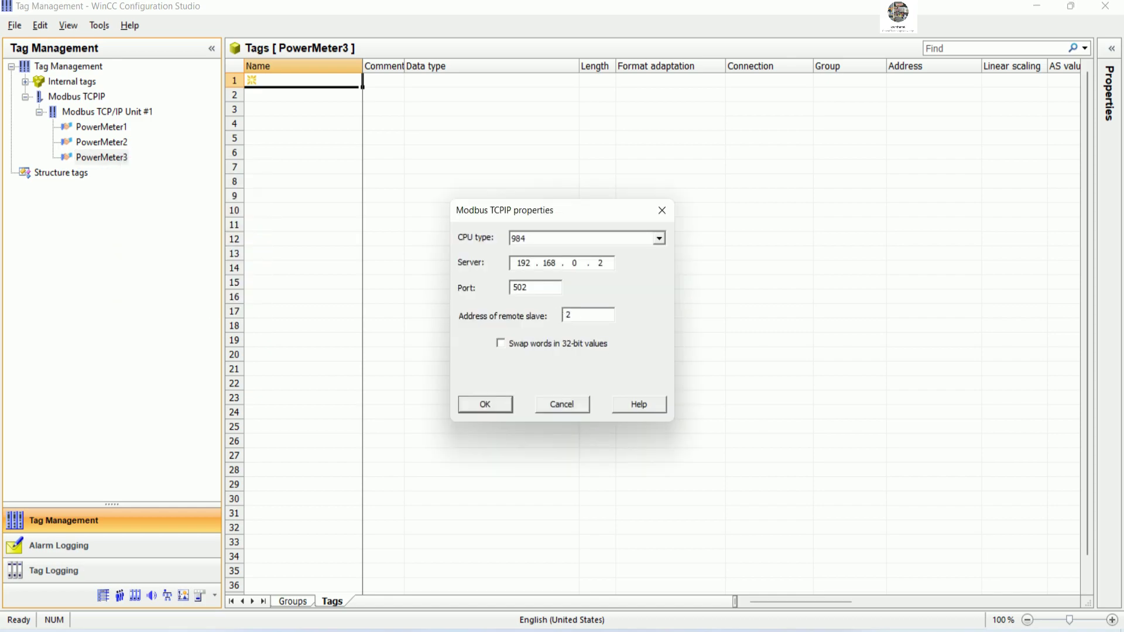
pyautogui.doubleClick(601, 262)
pyautogui.write('3')
pyautogui.doubleClick(567, 315)
pyautogui.write('3')
pyautogui.click(494, 408)
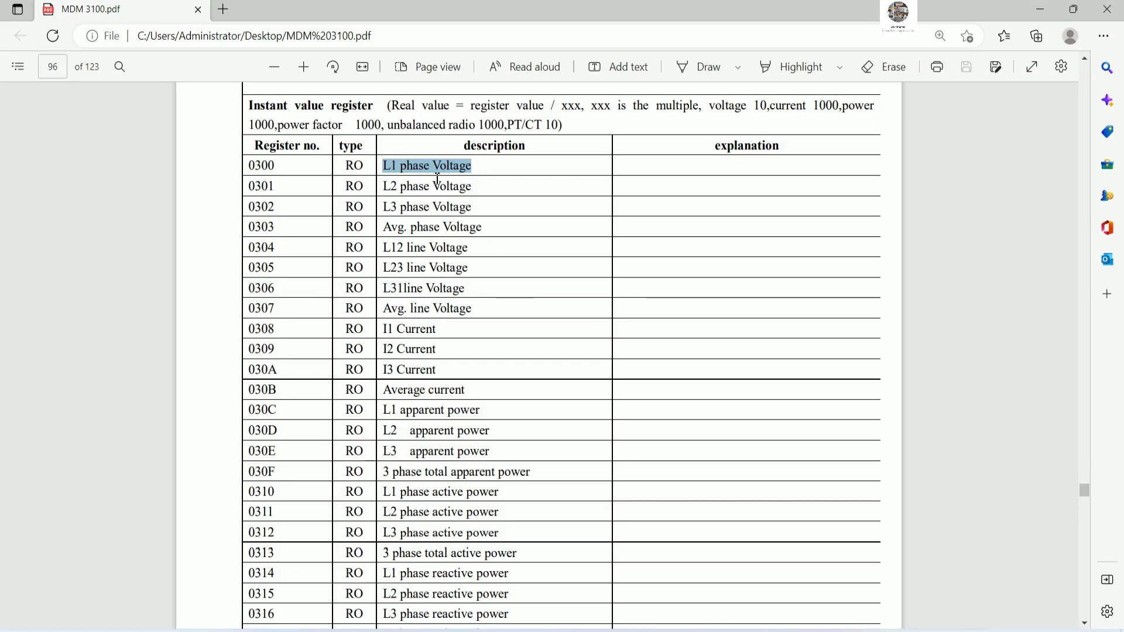
# - Copy the selected "L1 phase Voltage" description from MDM 3100.pdf and switch back to WinCC Configuration Studio
pyautogui.rightClick(432, 171)
pyautogui.click(473, 235)
pyautogui.hotkey('alt', 'Tab')
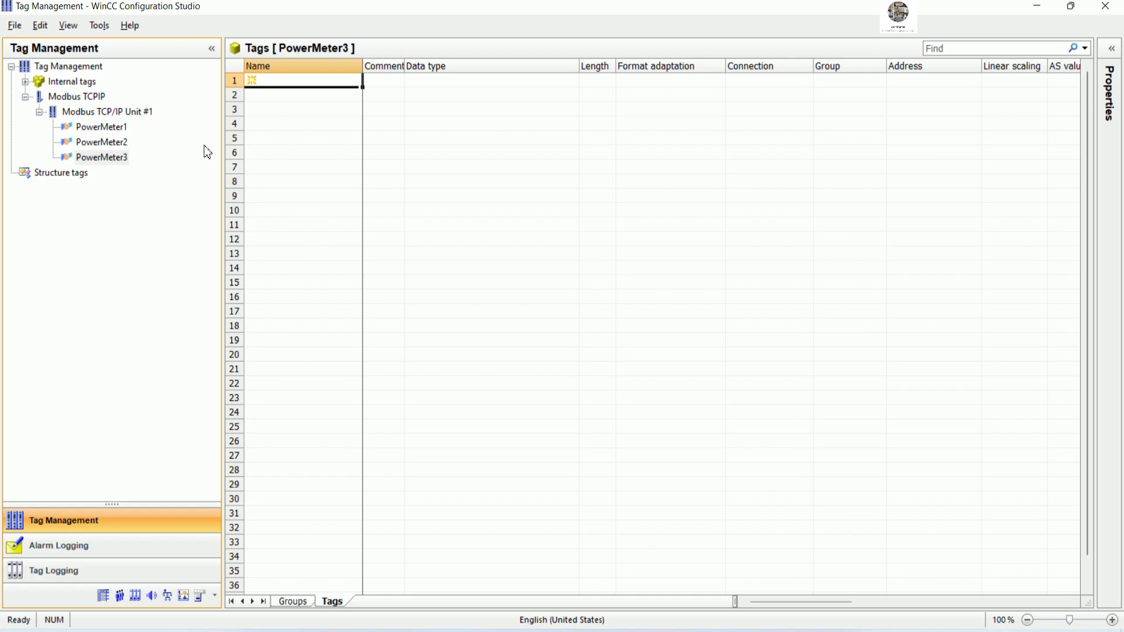
# - Create a PowerMeter3 tag from the copied description, naming it L1phaseVoltage_Meter3
pyautogui.doubleClick(271, 82)
pyautogui.hotkey('ctrl', 'v')
pyautogui.click(262, 82)
pyautogui.press('BackSpace')
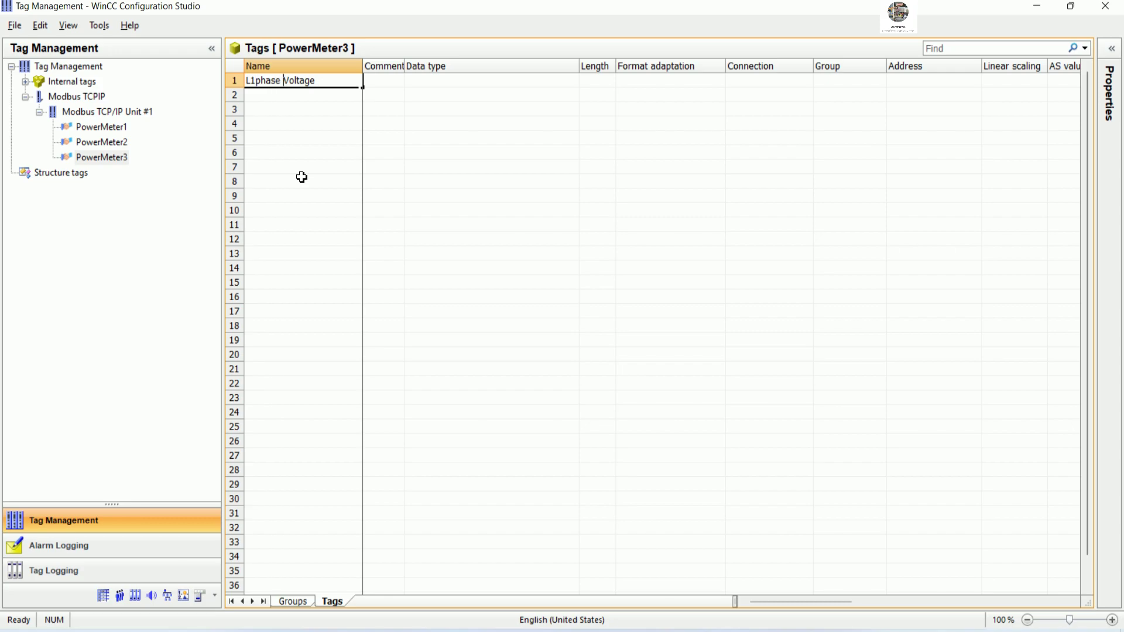
pyautogui.press('BackSpace')
pyautogui.write('3')
pyautogui.press('Return')
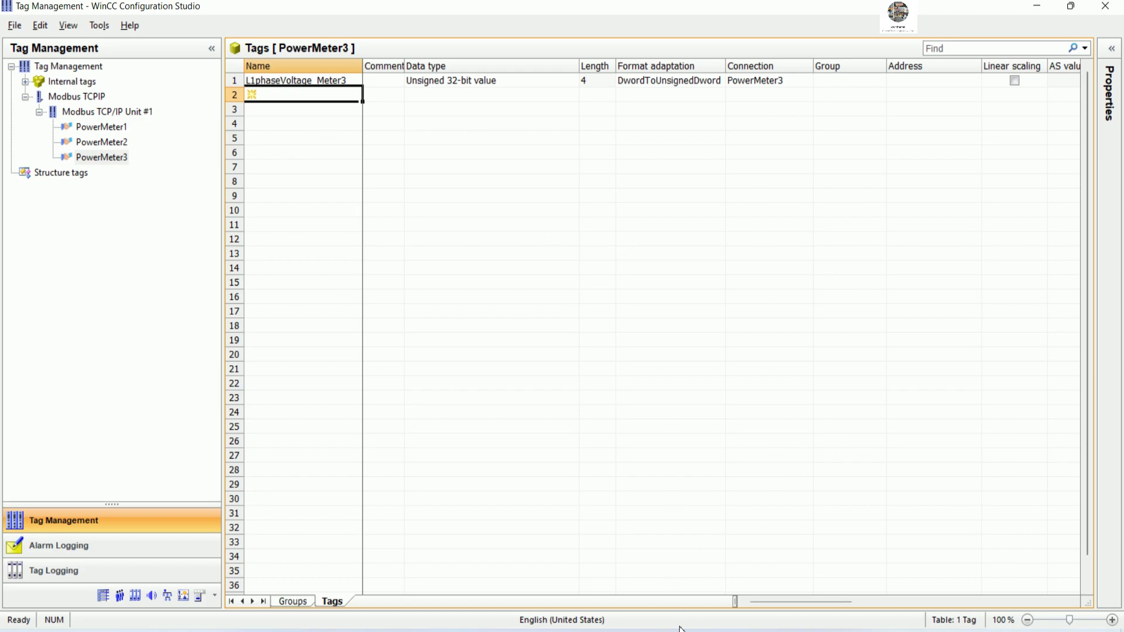
# - Check the L1 phase Voltage register in MDM 3100.pdf and set L1phaseVoltage_Meter3's data type to Unsigned 16-bit value
pyautogui.hotkey('alt', 'Tab')
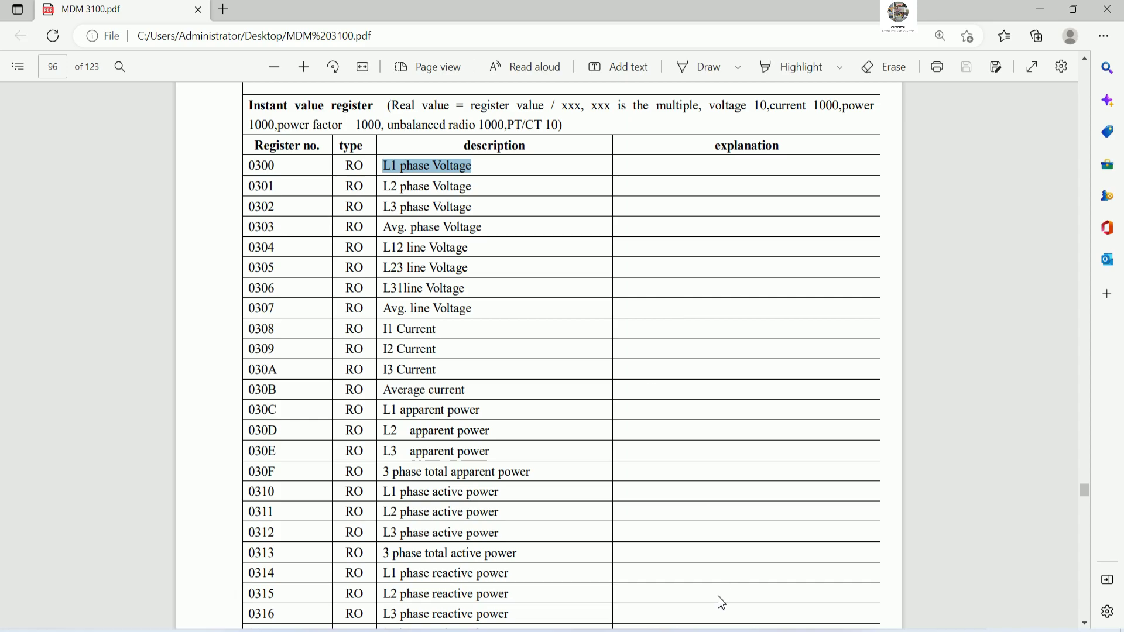
pyautogui.hotkey('alt', 'Tab')
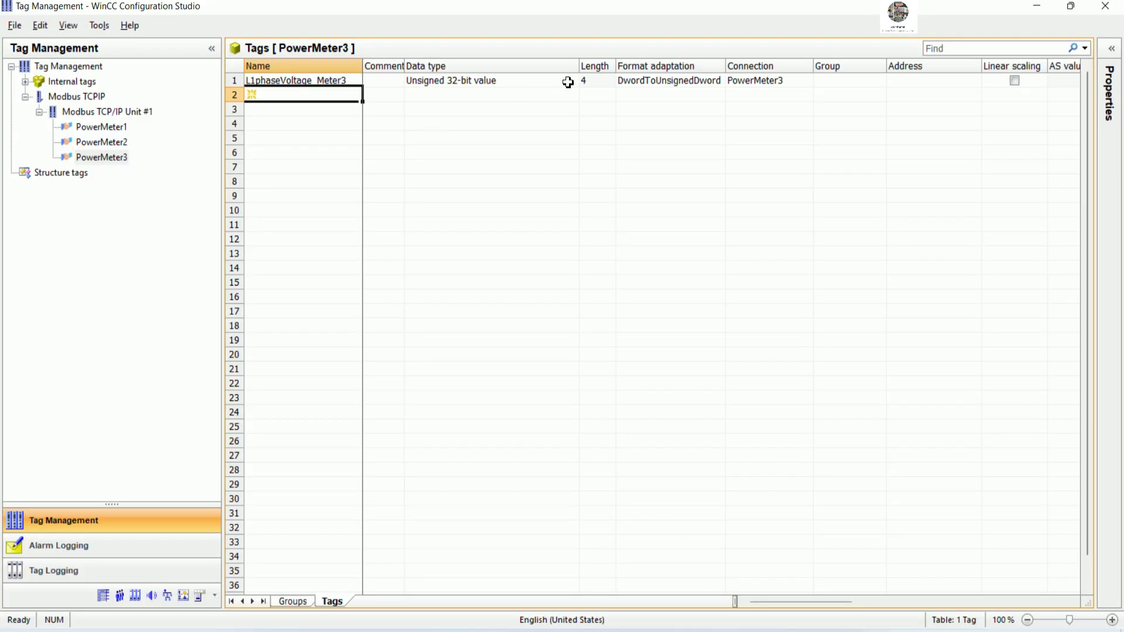
pyautogui.click(570, 80)
pyautogui.click(585, 81)
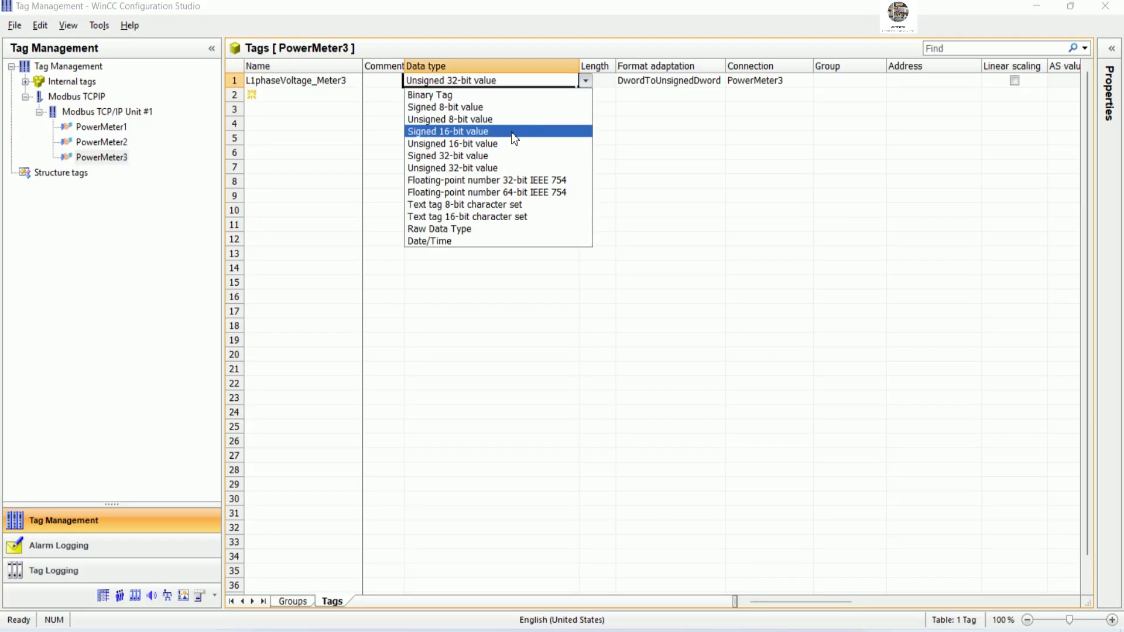
pyautogui.click(458, 143)
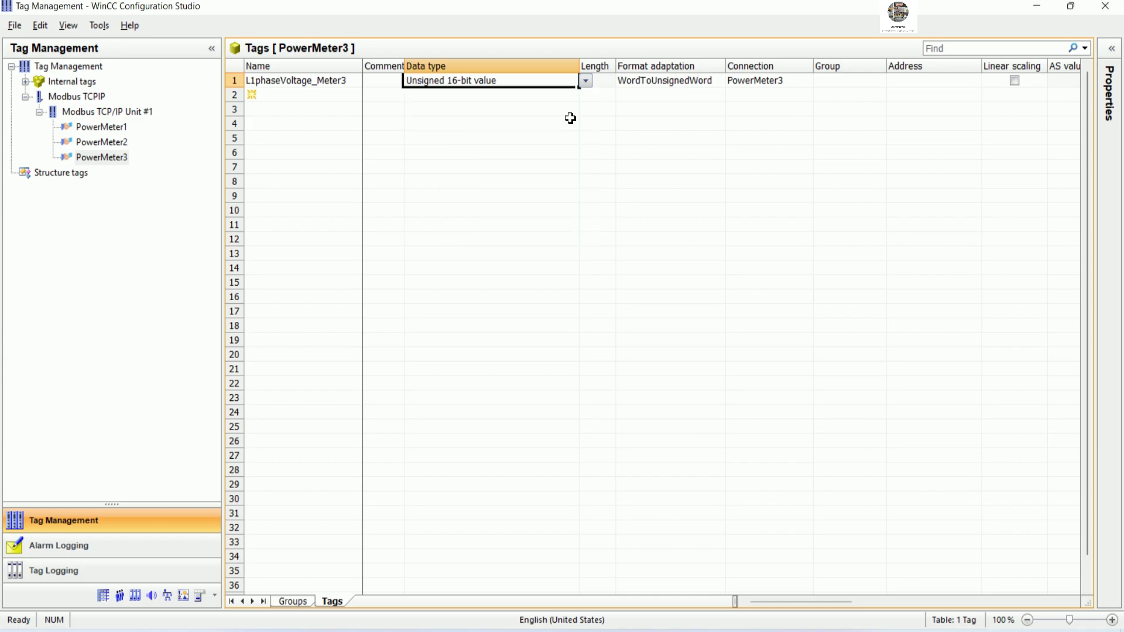
# - Set L1phaseVoltage_Meter3's address to 4x holding register 400769, using the decimal register value in the calculator
pyautogui.click(929, 81)
pyautogui.click(989, 82)
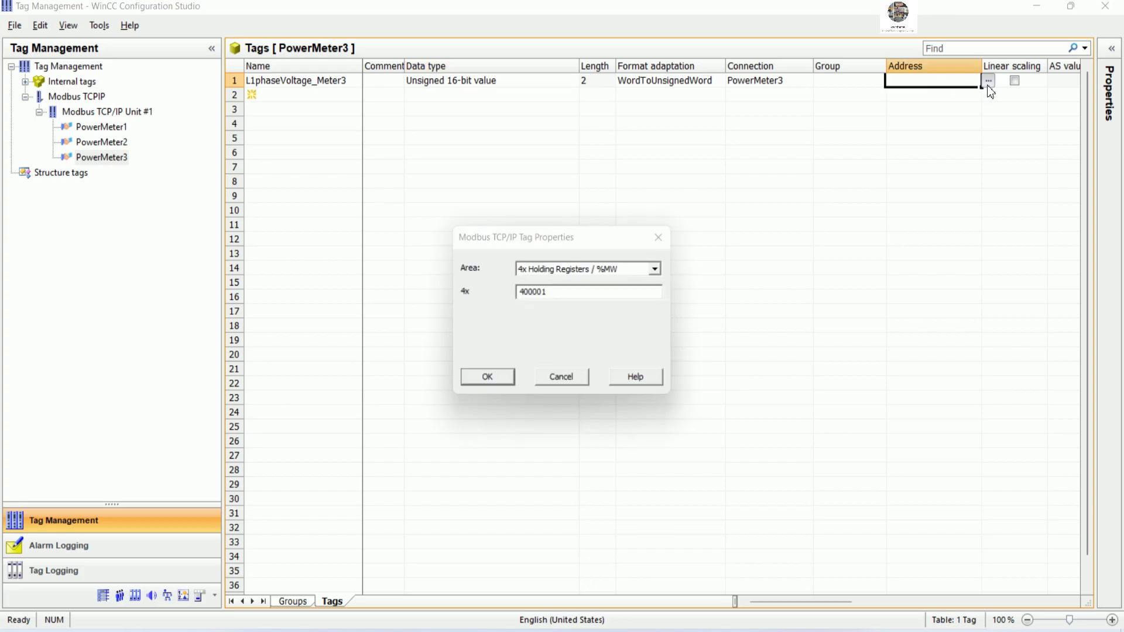
pyautogui.moveTo(603, 239); pyautogui.dragTo(670, 117)
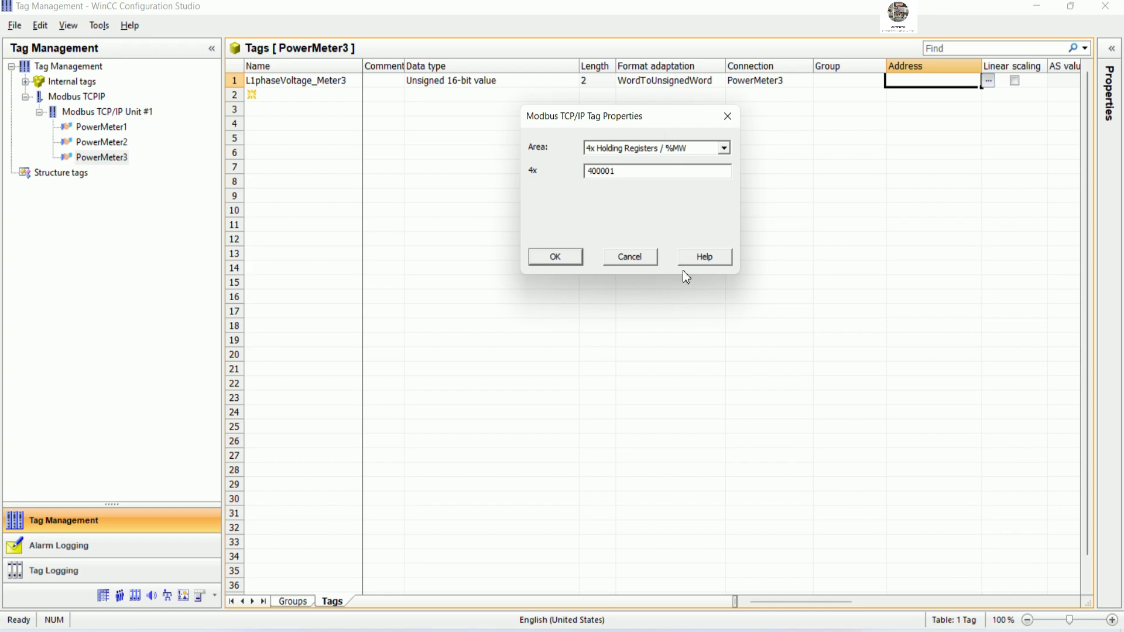
pyautogui.hotkey('alt', 'Tab')
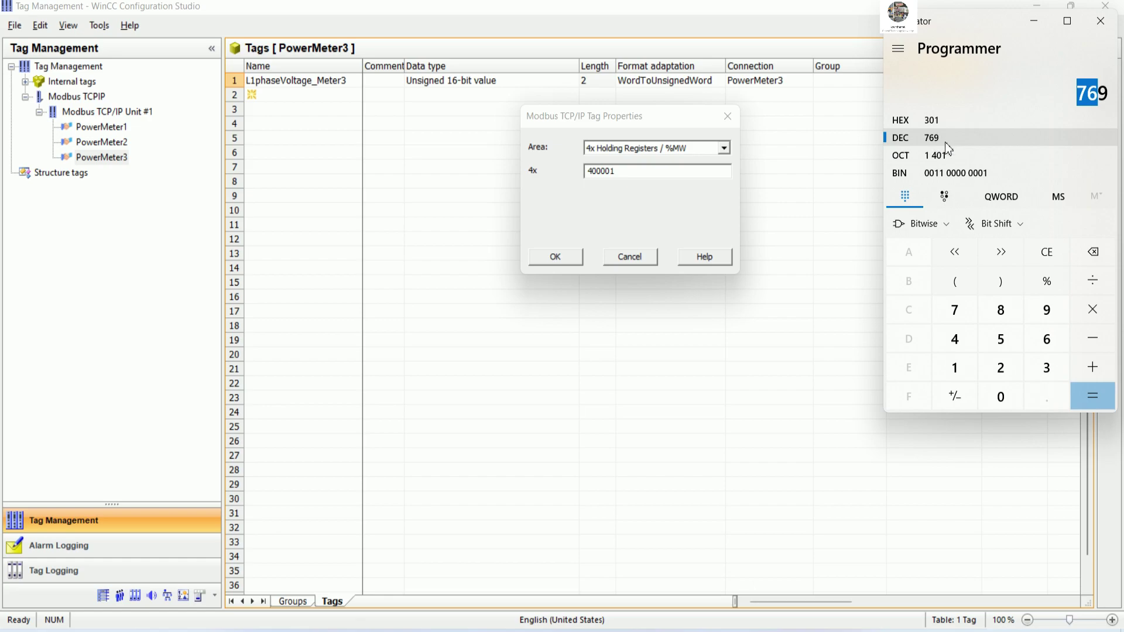
pyautogui.moveTo(615, 174); pyautogui.dragTo(611, 172)
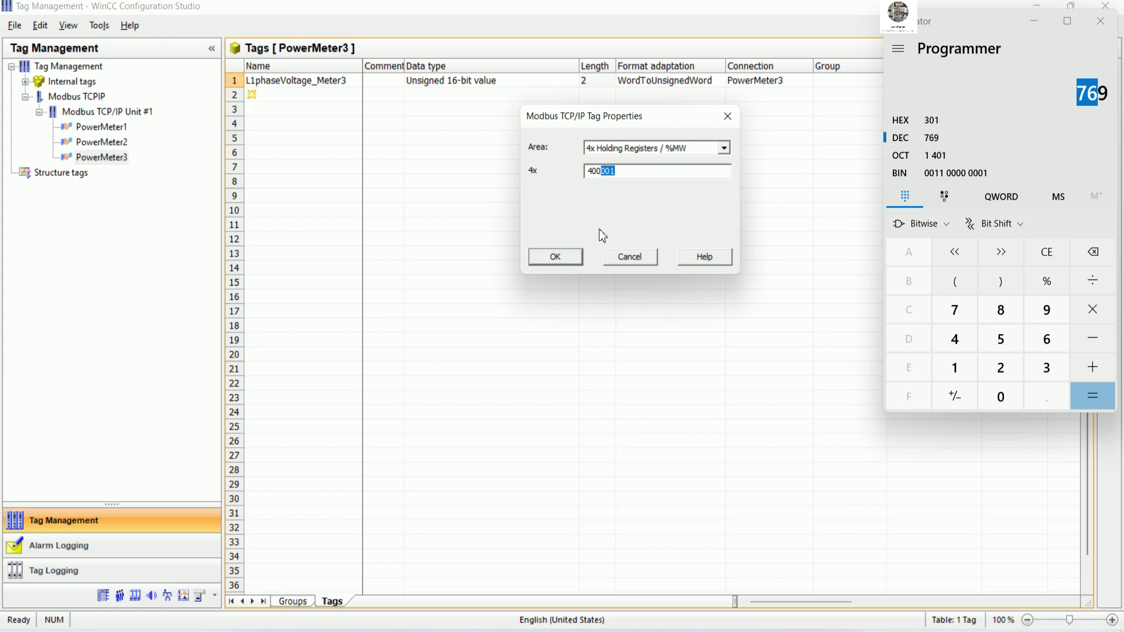
pyautogui.write('7')
pyautogui.click(554, 251)
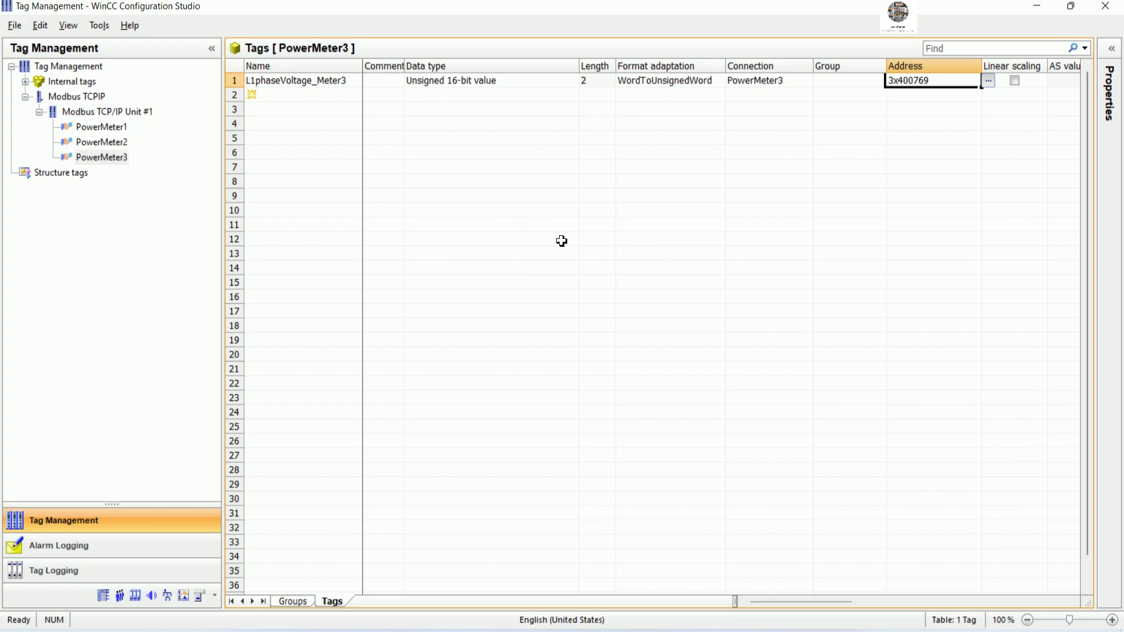
pyautogui.click(679, 120)
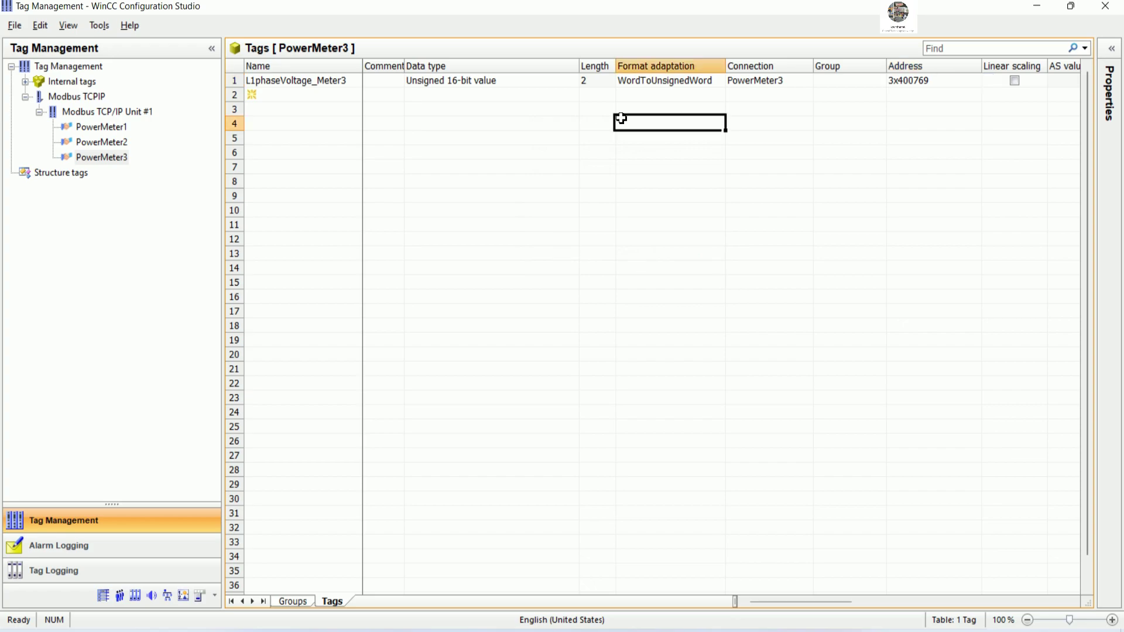
# - Fill the L1 voltage tag's name into the second row, rename it L2phaseVoltage_Meter3, and check the register list in MDM 3100.pdf
pyautogui.click(356, 81)
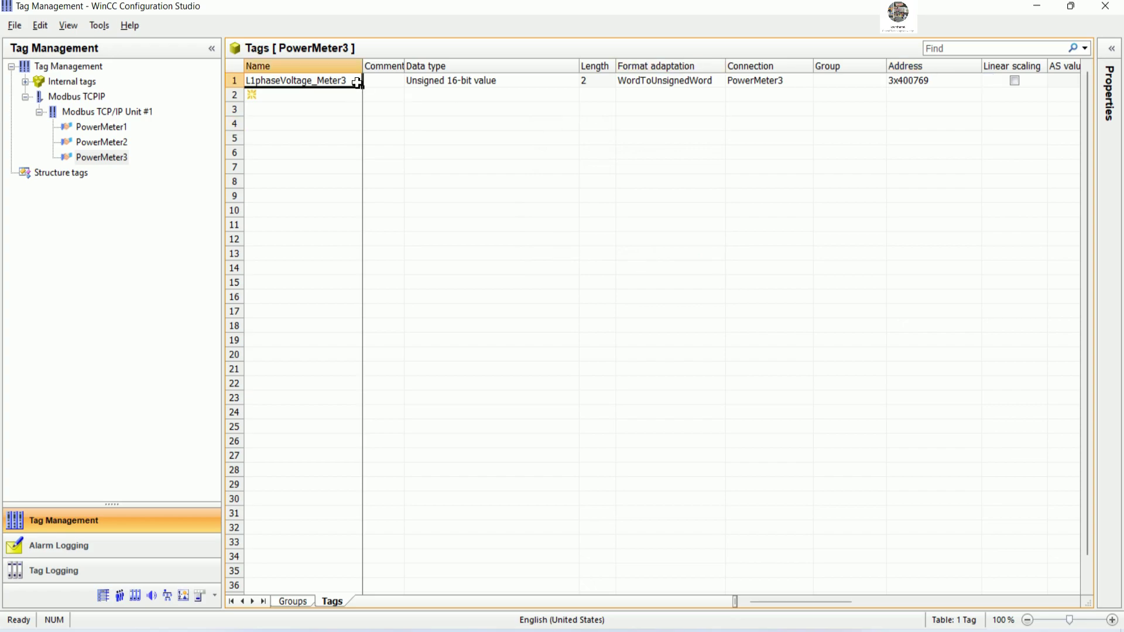
pyautogui.moveTo(362, 87); pyautogui.dragTo(357, 100)
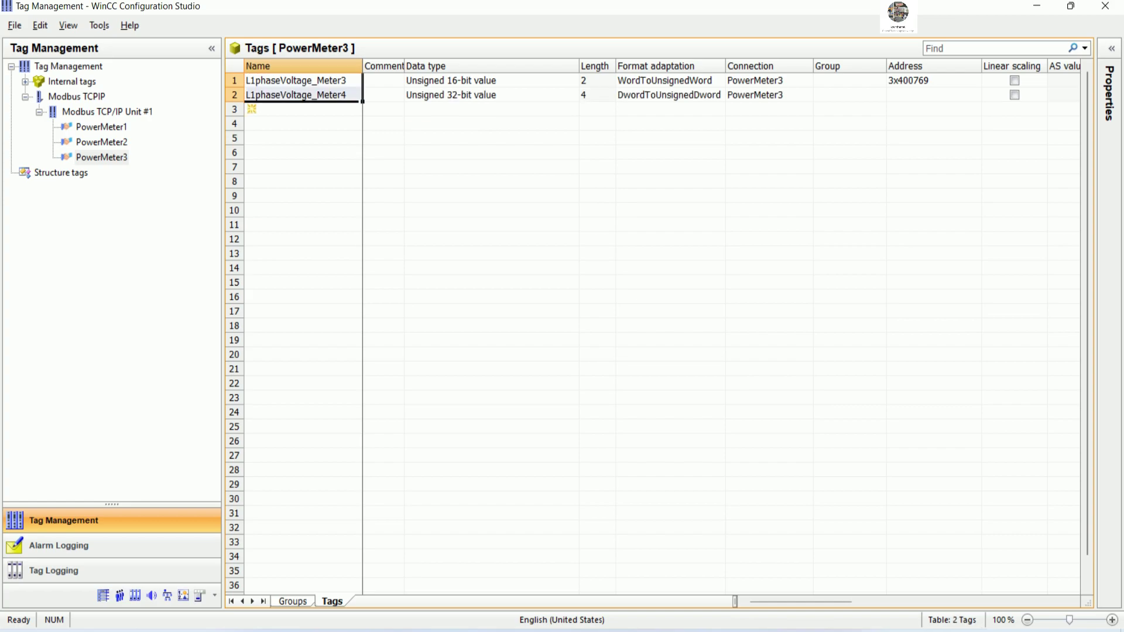
pyautogui.click(346, 95)
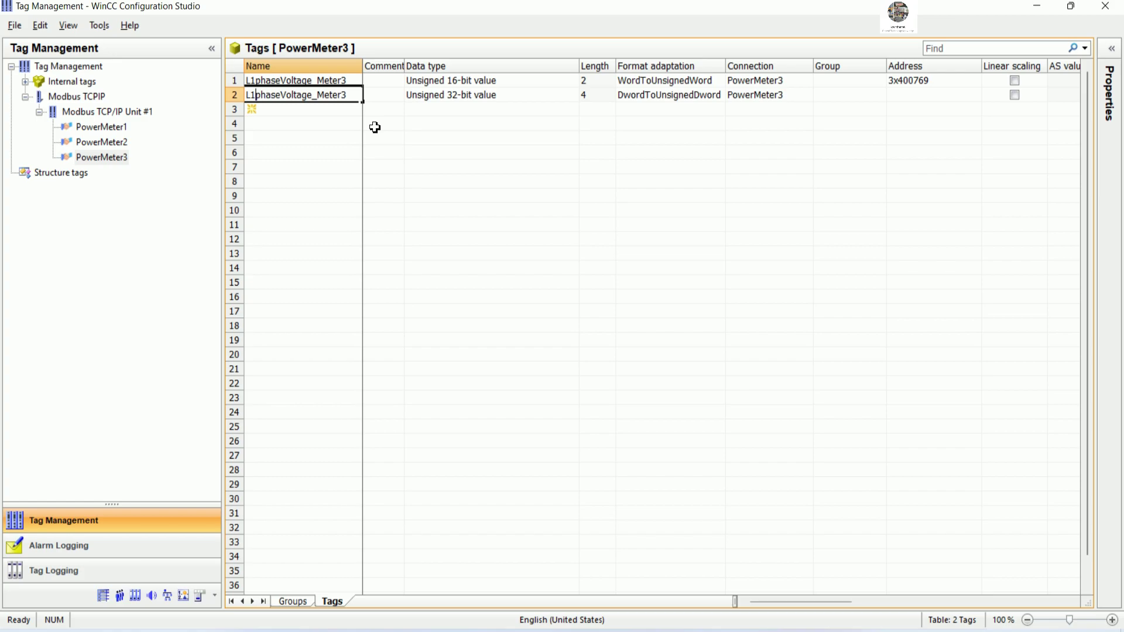
pyautogui.press('Return')
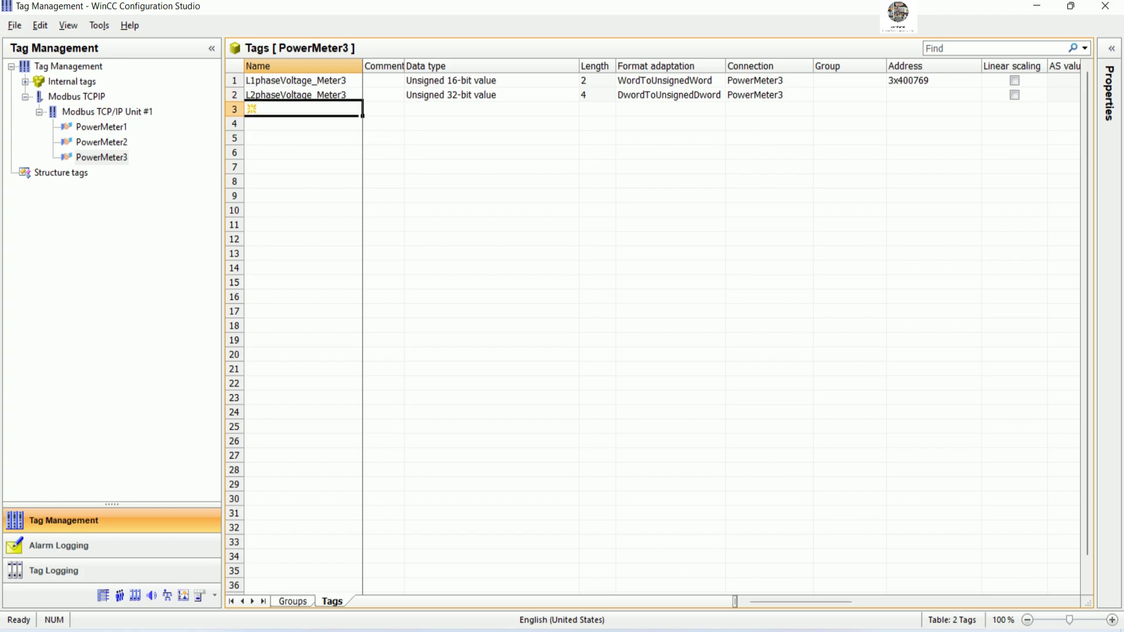
pyautogui.click(557, 626)
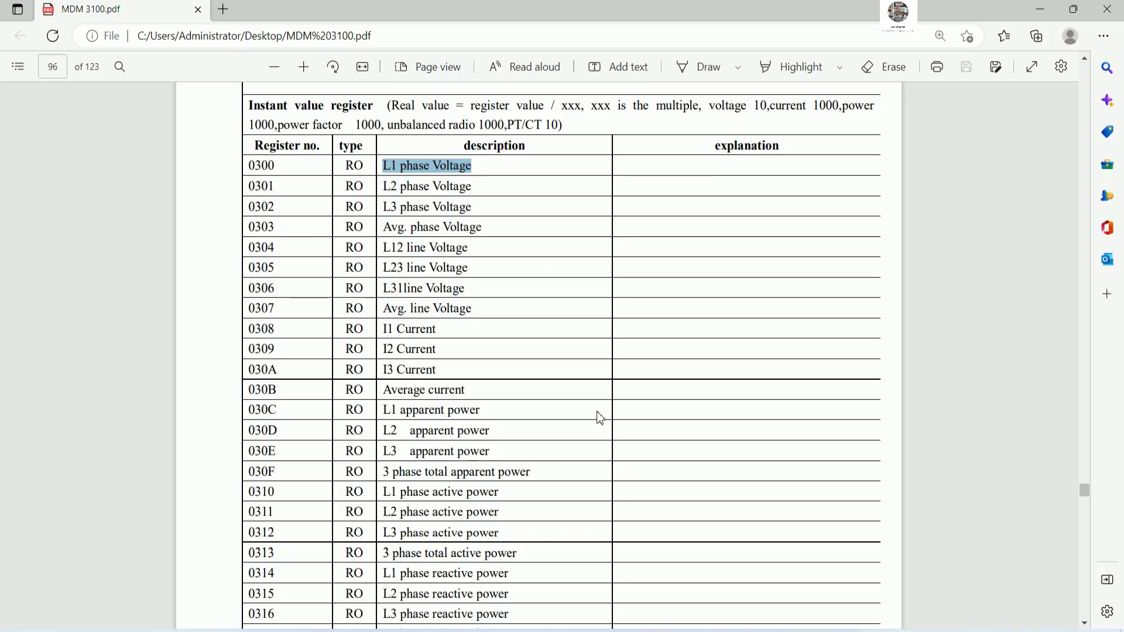
pyautogui.hotkey('alt', 'Tab')
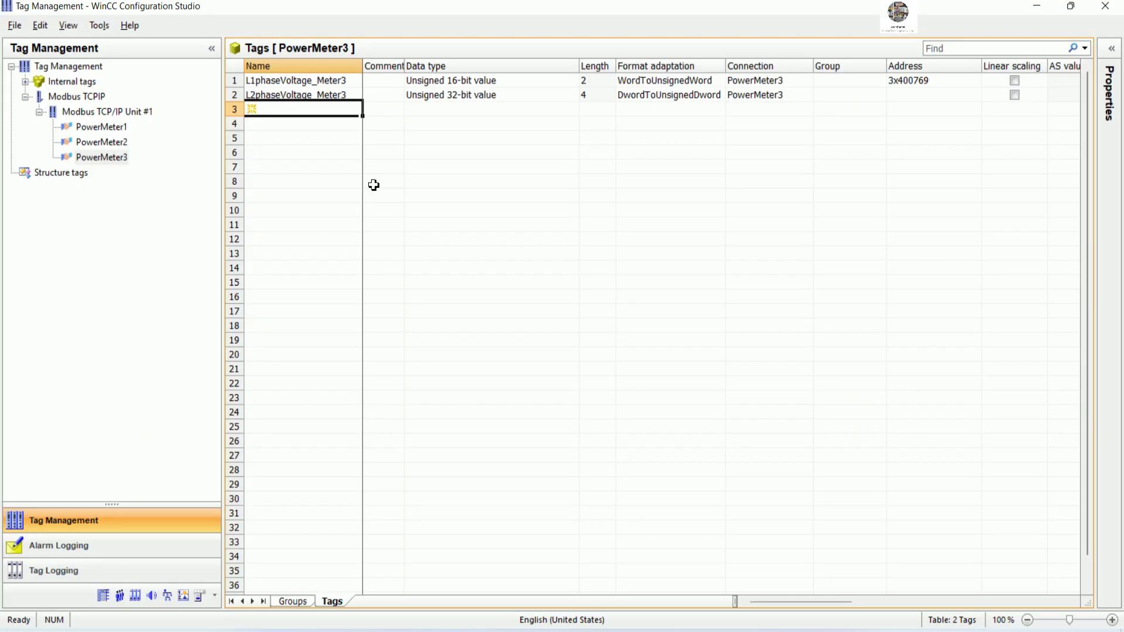
# - Extend the L2 voltage tag's name into the third row and rename the new tag L3phaseVoltage_Meter3
pyautogui.click(358, 95)
pyautogui.moveTo(363, 102); pyautogui.dragTo(345, 111)
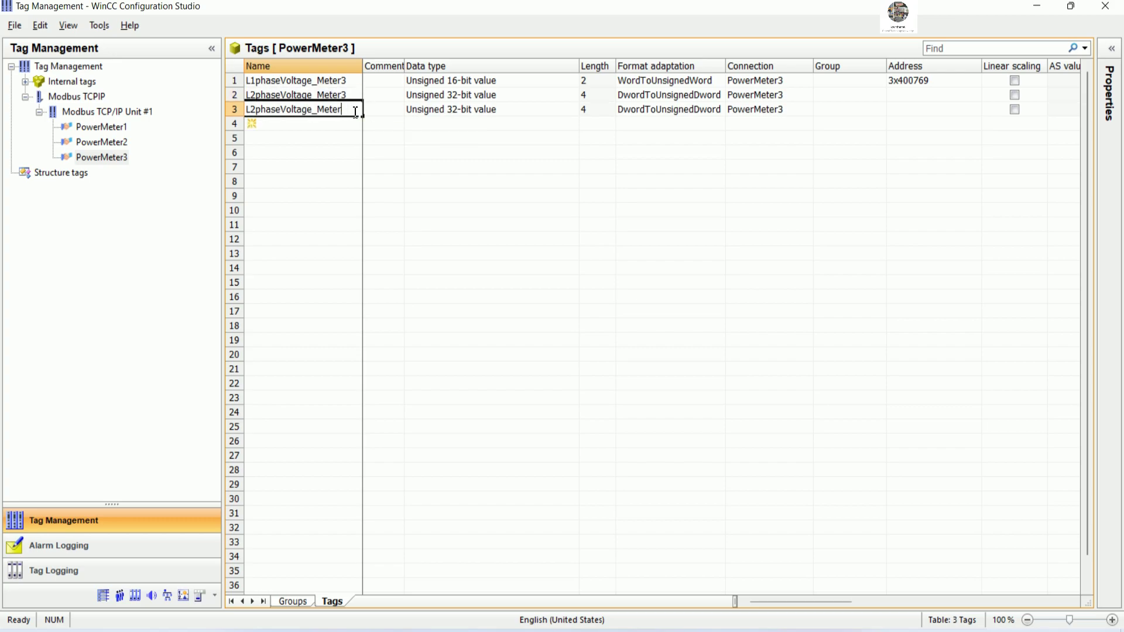
pyautogui.write('3')
pyautogui.click(258, 109)
pyautogui.press('BackSpace')
pyautogui.write('3')
# - Fill the L2 and L3 voltage tags with data type Unsigned 16-bit value and addresses 3x400770 and 3x400771
pyautogui.click(556, 82)
pyautogui.click(567, 94)
pyautogui.click(569, 84)
pyautogui.moveTo(577, 88); pyautogui.dragTo(564, 114)
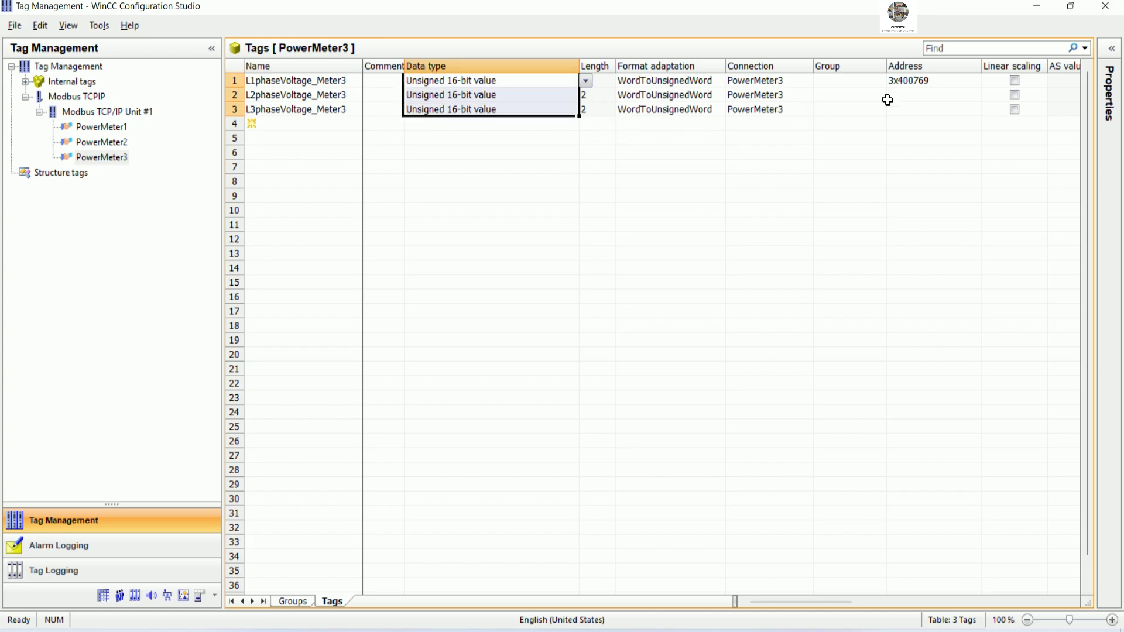
pyautogui.click(958, 86)
pyautogui.moveTo(981, 87); pyautogui.dragTo(972, 111)
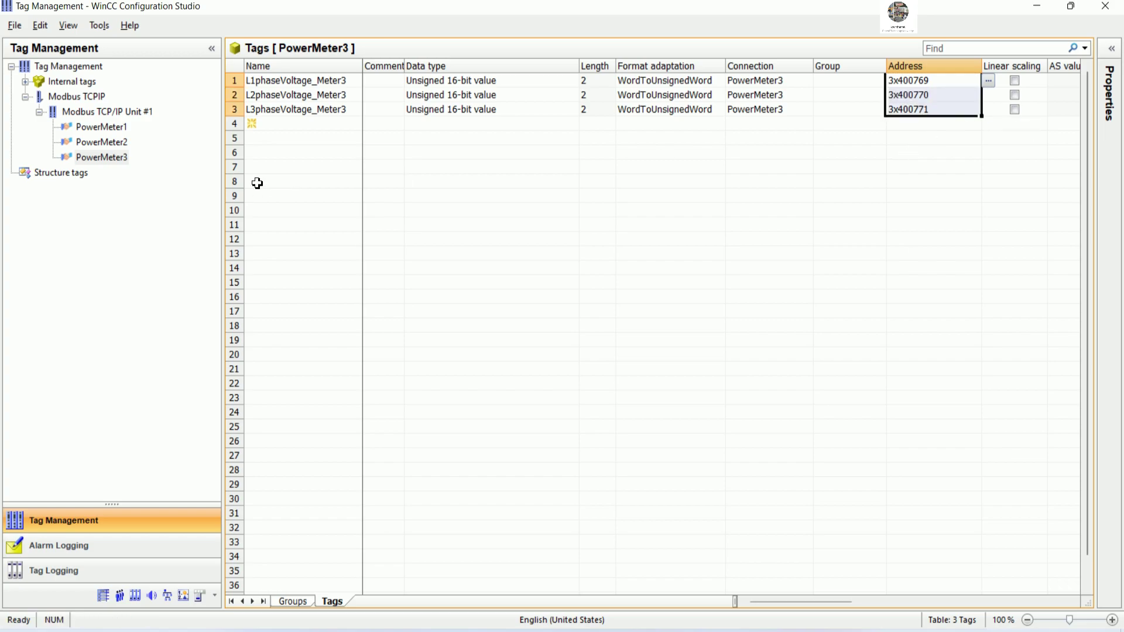
pyautogui.moveTo(579, 70); pyautogui.dragTo(531, 74)
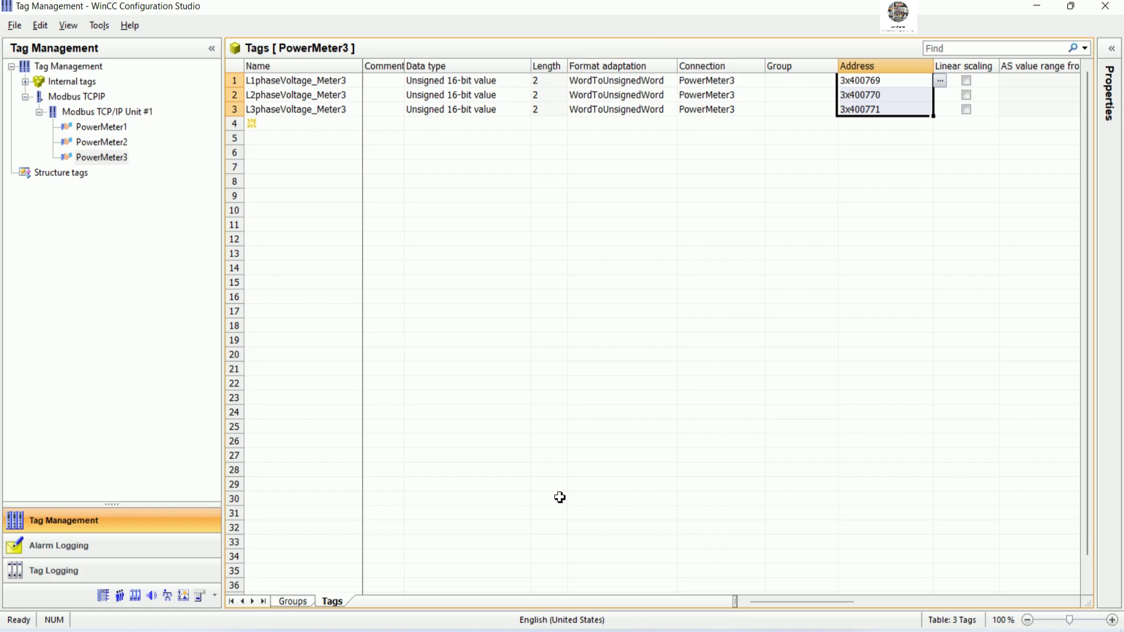
# - Copy the "Avg. phase Voltage" description from MDM 3100.pdf and switch back to WinCC Configuration Studio
pyautogui.hotkey('alt', 'Tab')
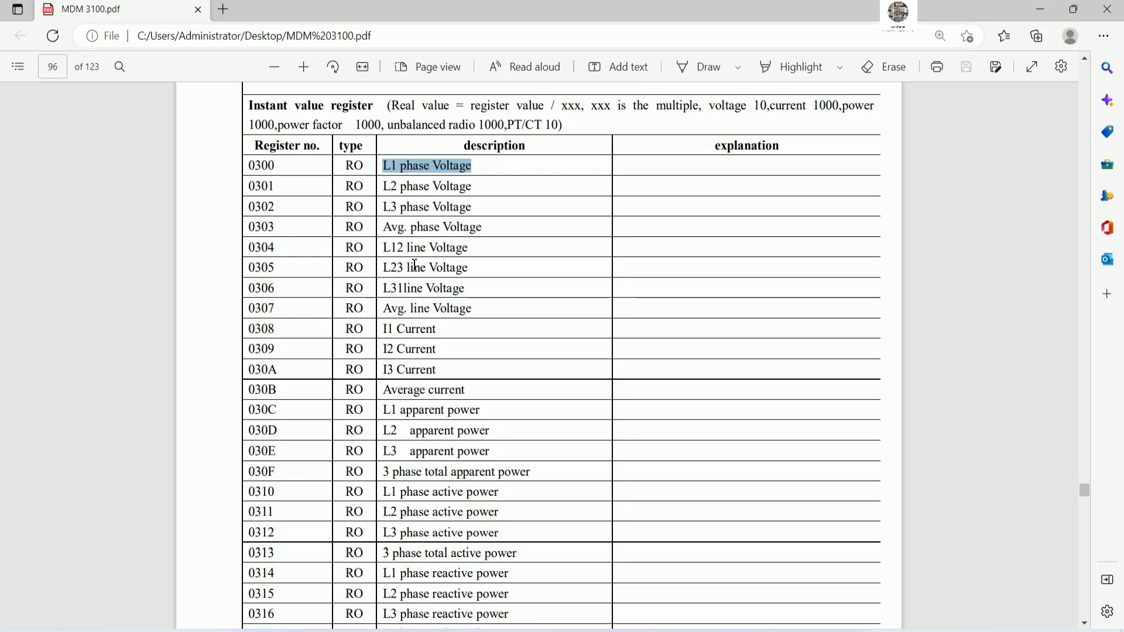
pyautogui.moveTo(387, 229); pyautogui.dragTo(489, 230)
pyautogui.hotkey('ctrl', 'c')
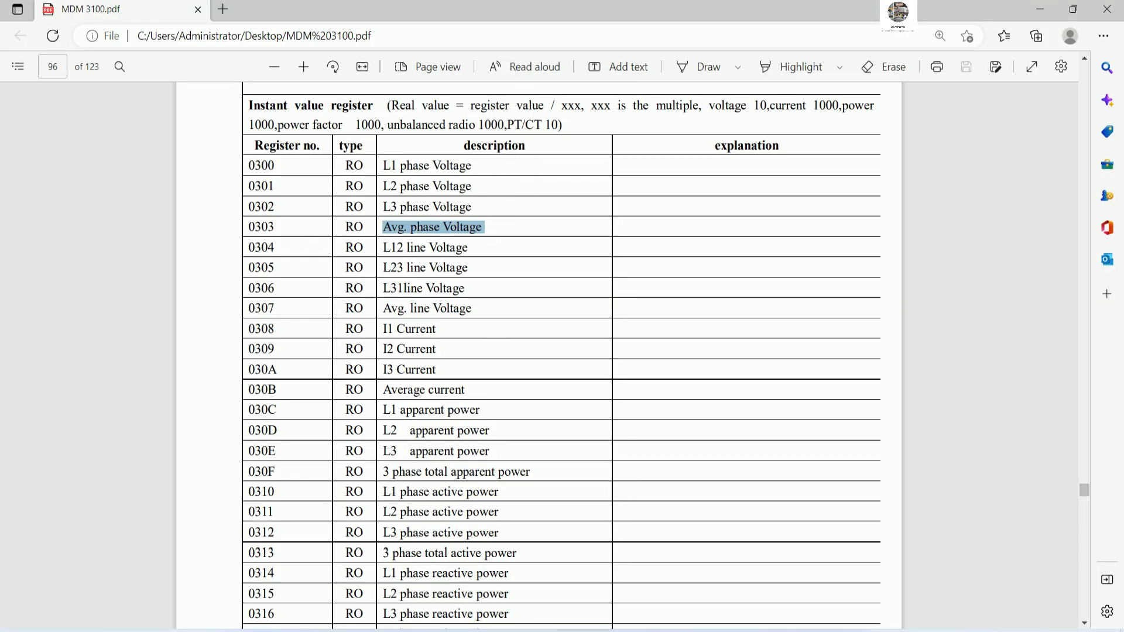
pyautogui.hotkey('alt', 'Tab')
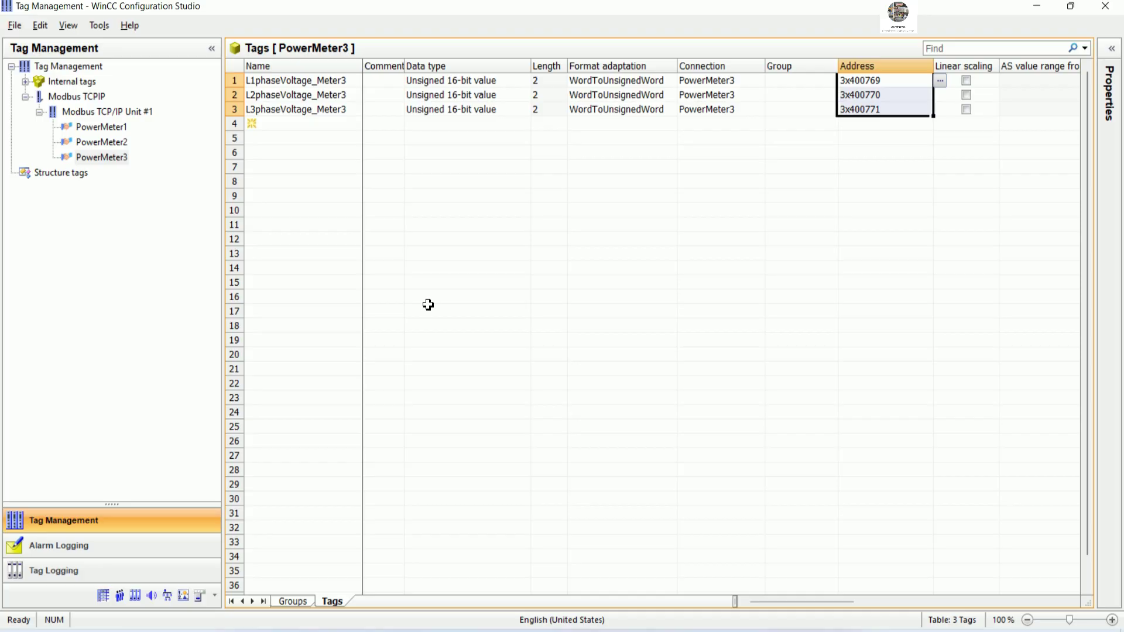
# - Try to create a fourth PowerMeter3 tag from the copied description, editing its name to AvgphaseVoltage_Meter3
pyautogui.click(304, 126)
pyautogui.click(304, 126)
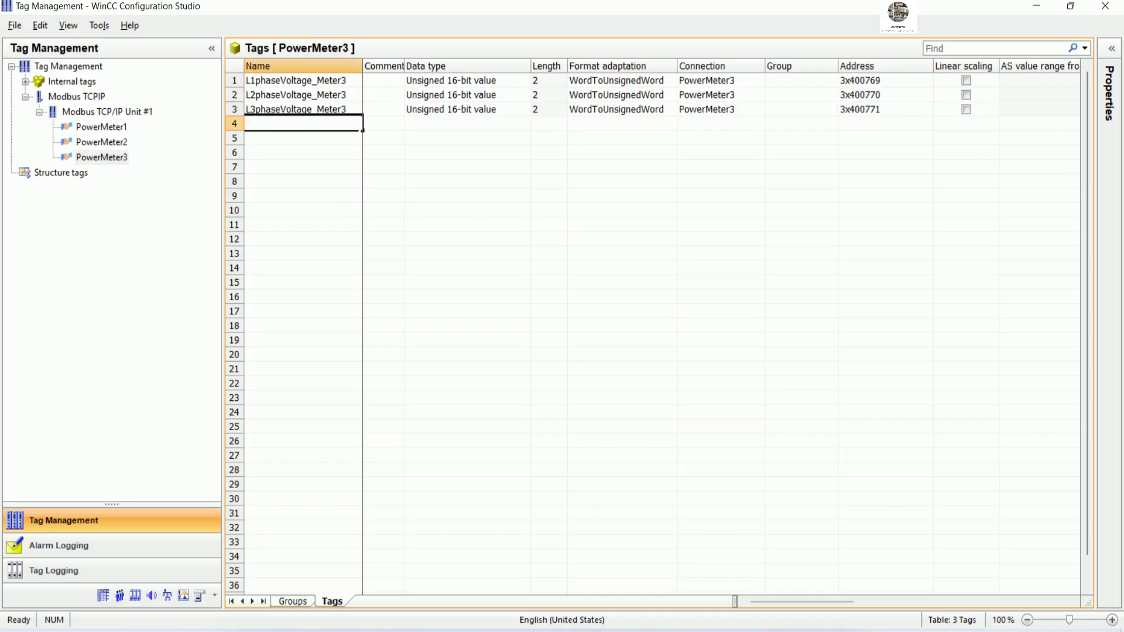
pyautogui.write('Avg. phase Voltage')
pyautogui.click(271, 125)
pyautogui.press('BackSpace')
pyautogui.press('BackSpace')
pyautogui.press('Right')
pyautogui.press('BackSpace')
pyautogui.press('Right')
pyautogui.press('Right')
pyautogui.write('_Meter')
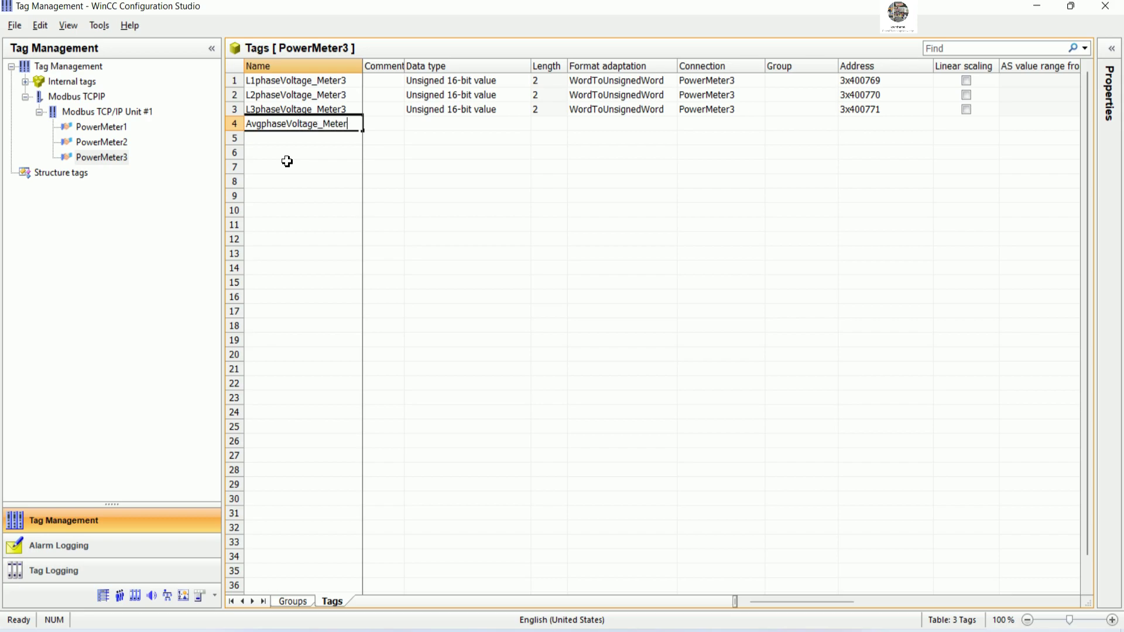
pyautogui.write('3')
pyautogui.press('Return')
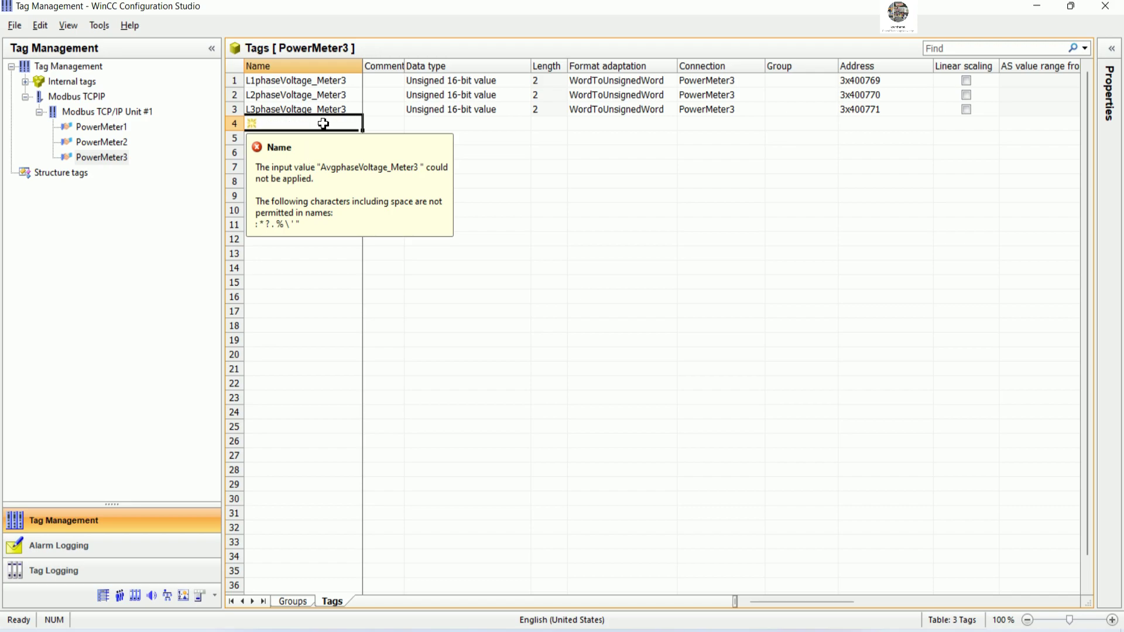
pyautogui.click(323, 167)
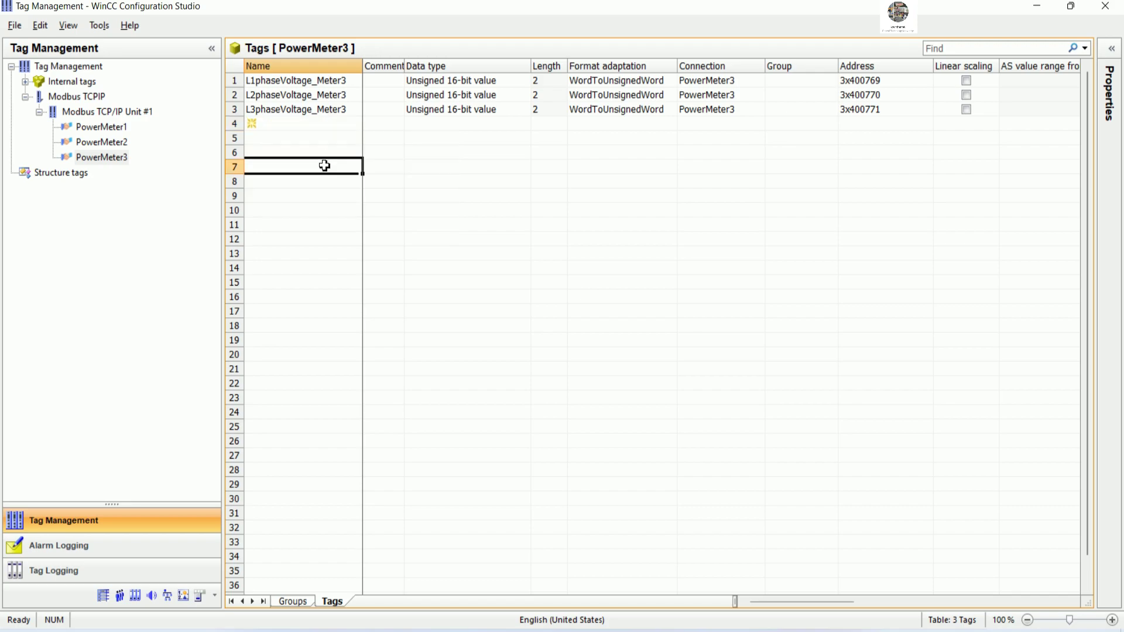
# - Retry pasting the average phase voltage description into the fourth row and editing it into the name AvgphaseVoltage_Meter3
pyautogui.doubleClick(309, 128)
pyautogui.write('Avg. phase Voltage')
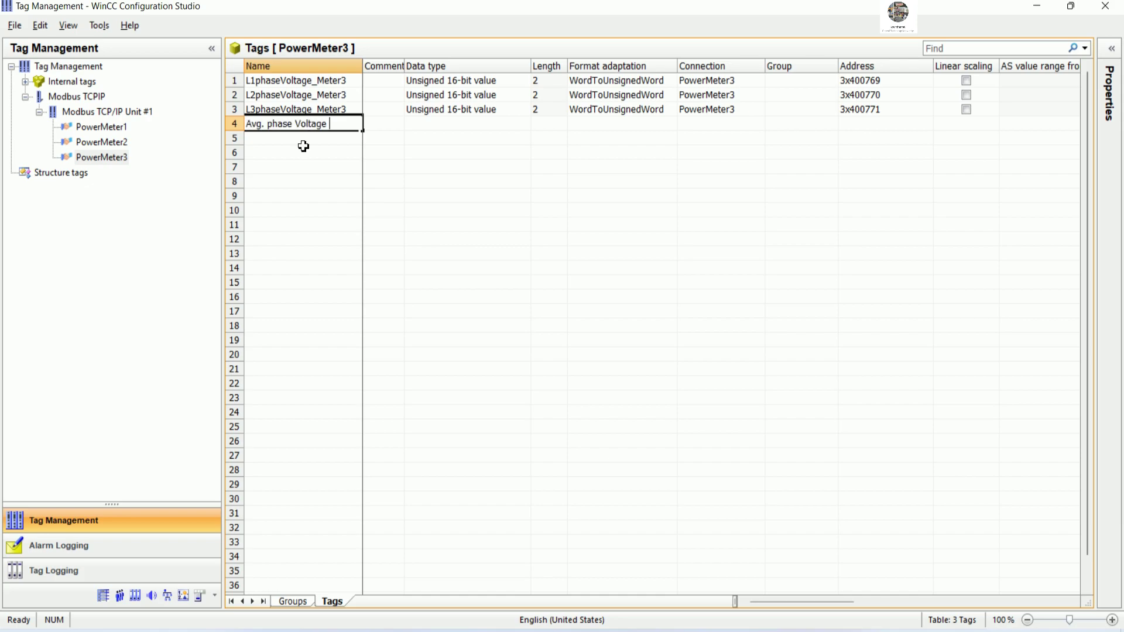
pyautogui.press('BackSpace')
pyautogui.press('BackSpace')
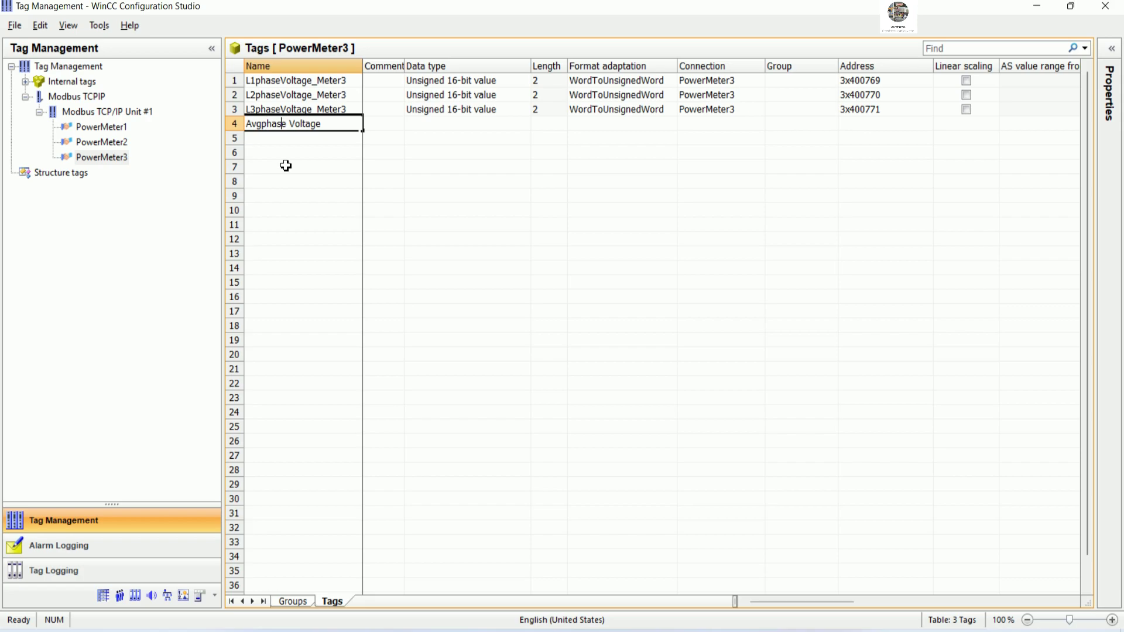
pyautogui.press('BackSpace')
pyautogui.press('BackSpace')
pyautogui.write('e')
pyautogui.press('Right')
pyautogui.write('_Meter3')
pyautogui.press('Return')
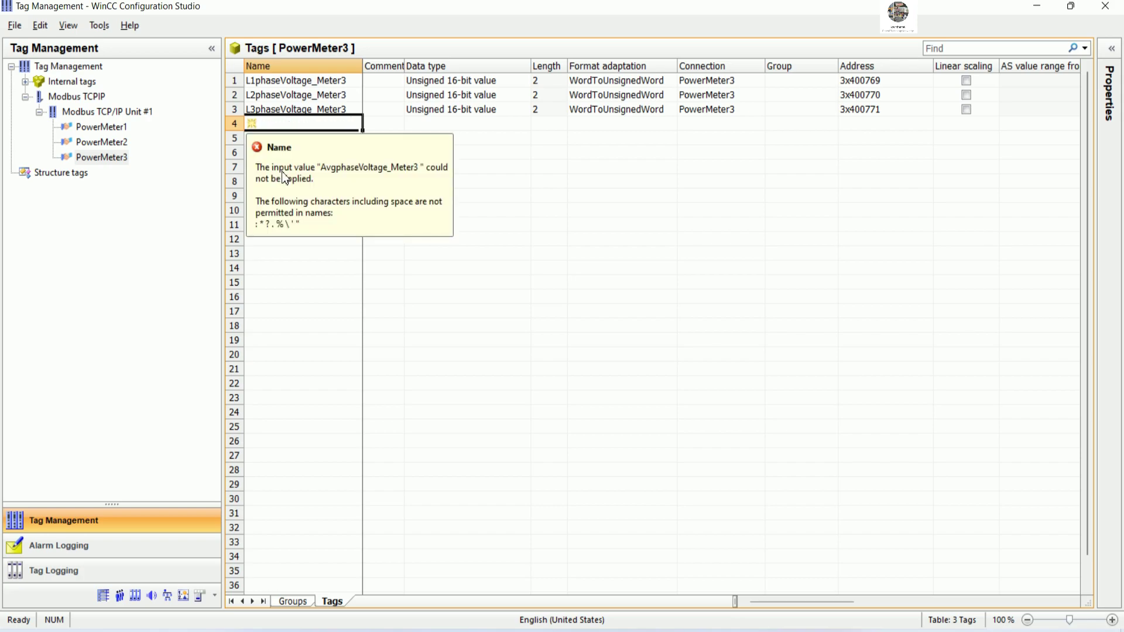
pyautogui.click(544, 241)
pyautogui.click(463, 212)
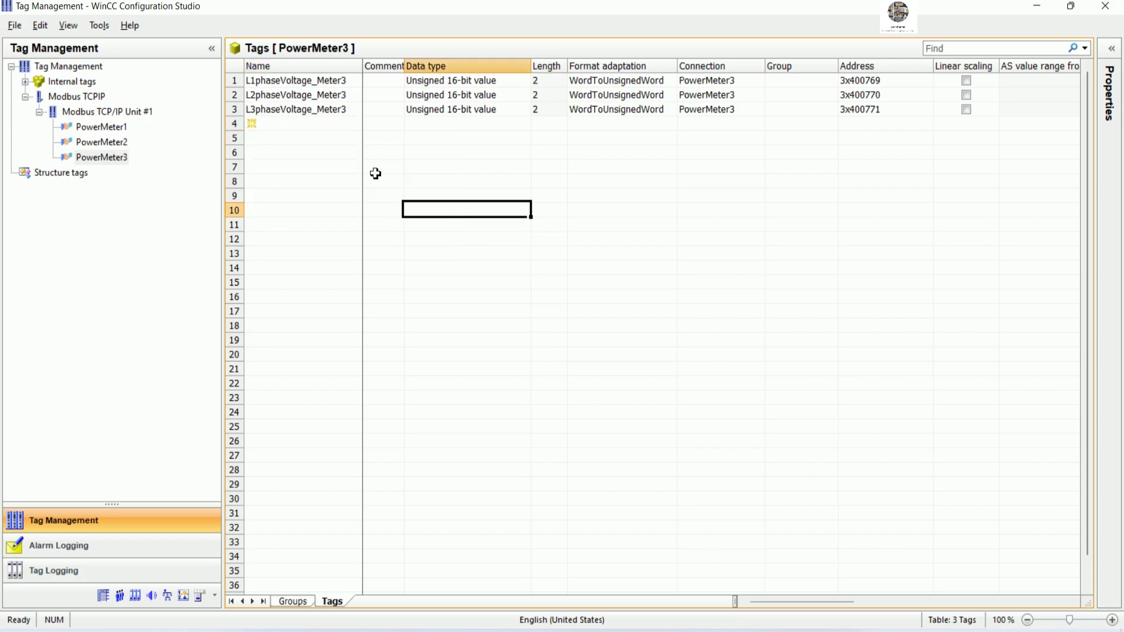
# - Fill the L3 voltage tag's name into the fourth row and rename the new tag AvgphaseVoltage_Meter3
pyautogui.click(353, 112)
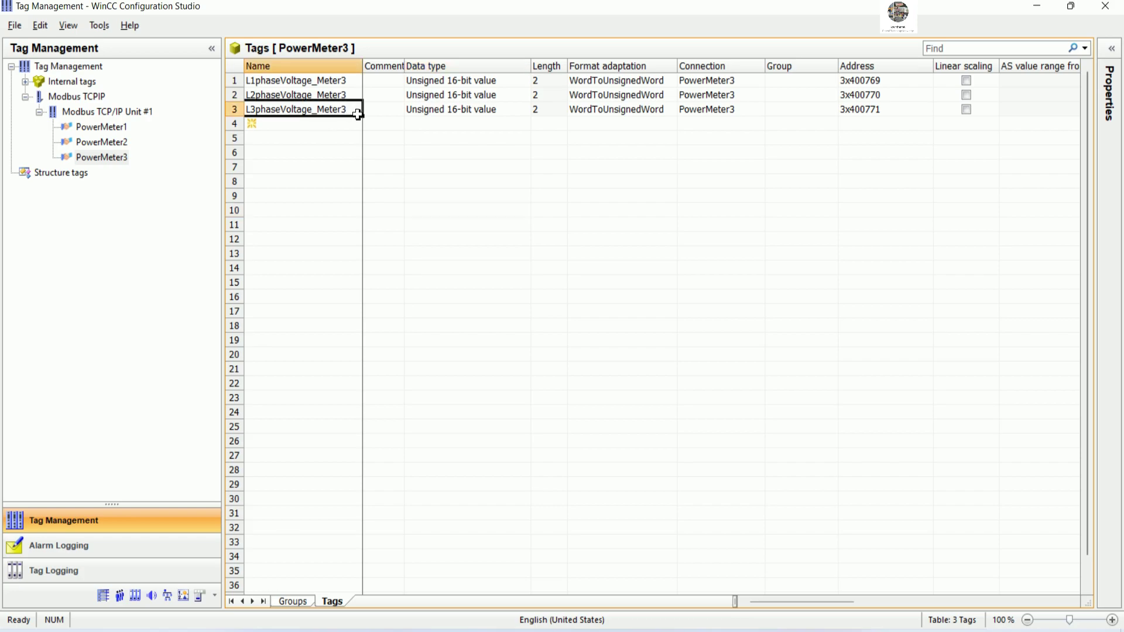
pyautogui.moveTo(358, 114); pyautogui.dragTo(357, 125)
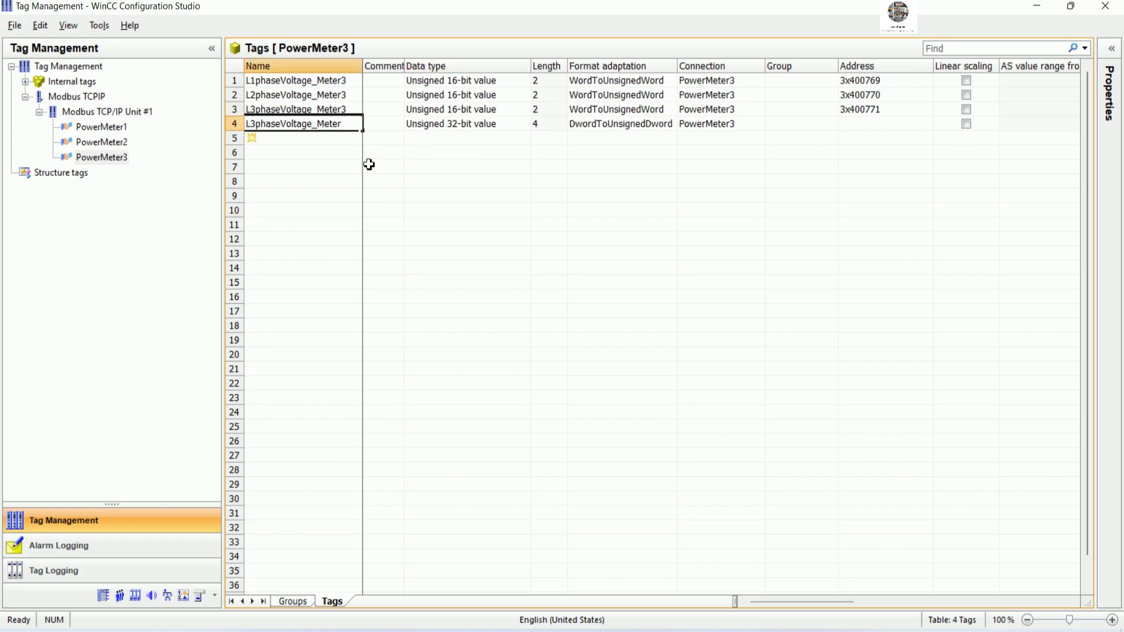
pyautogui.write('3')
pyautogui.hotkey('shift', 'Home')
pyautogui.write('a')
pyautogui.press('BackSpace')
pyautogui.write('Avg')
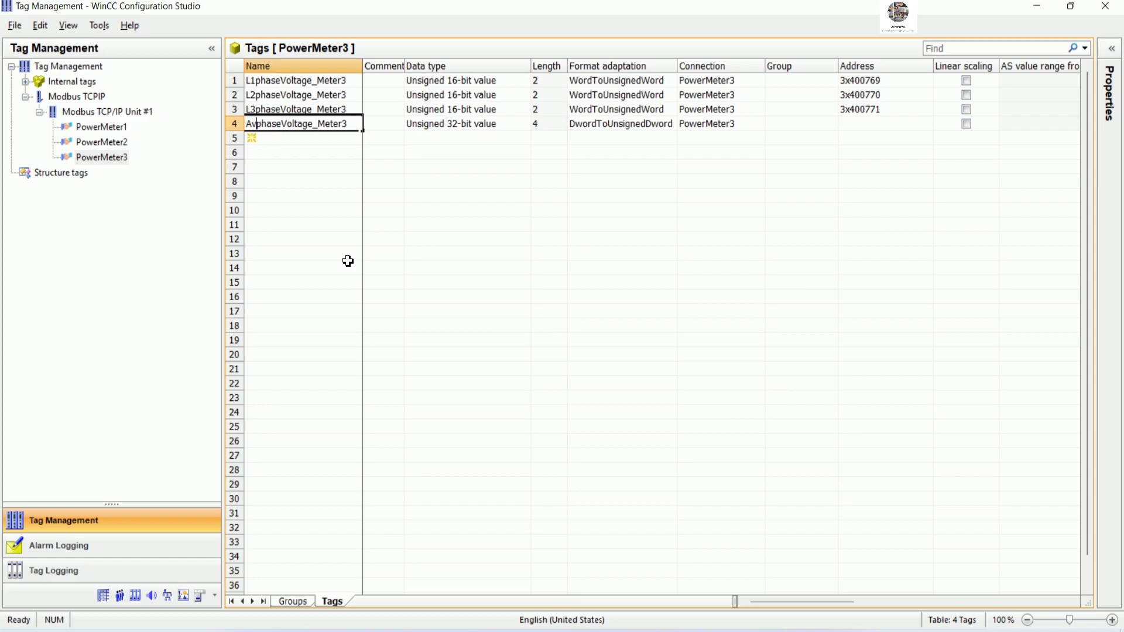
pyautogui.press('Return')
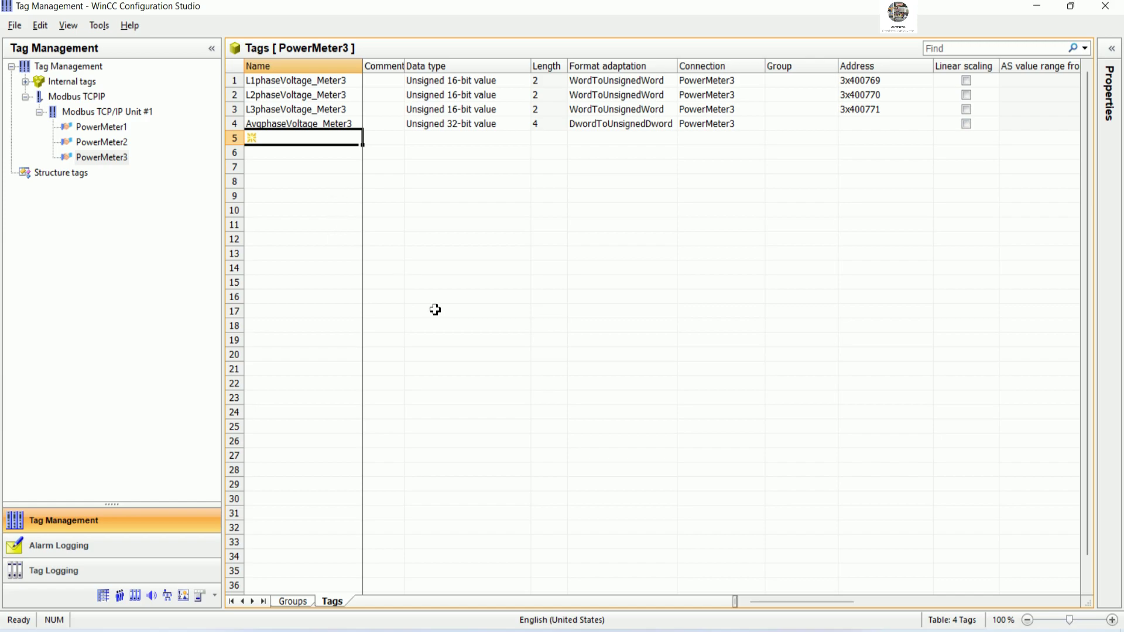
# - Fill AvgphaseVoltage_Meter3 with data type Unsigned 16-bit value and address 3x400772 from the L3 tag above it
pyautogui.click(520, 125)
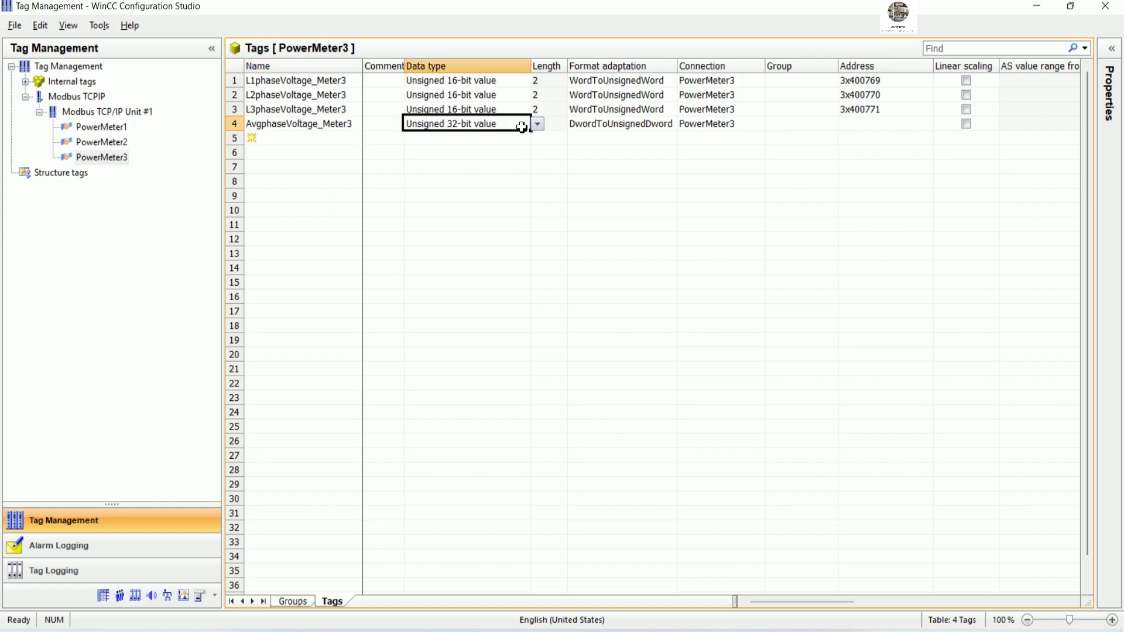
pyautogui.click(524, 112)
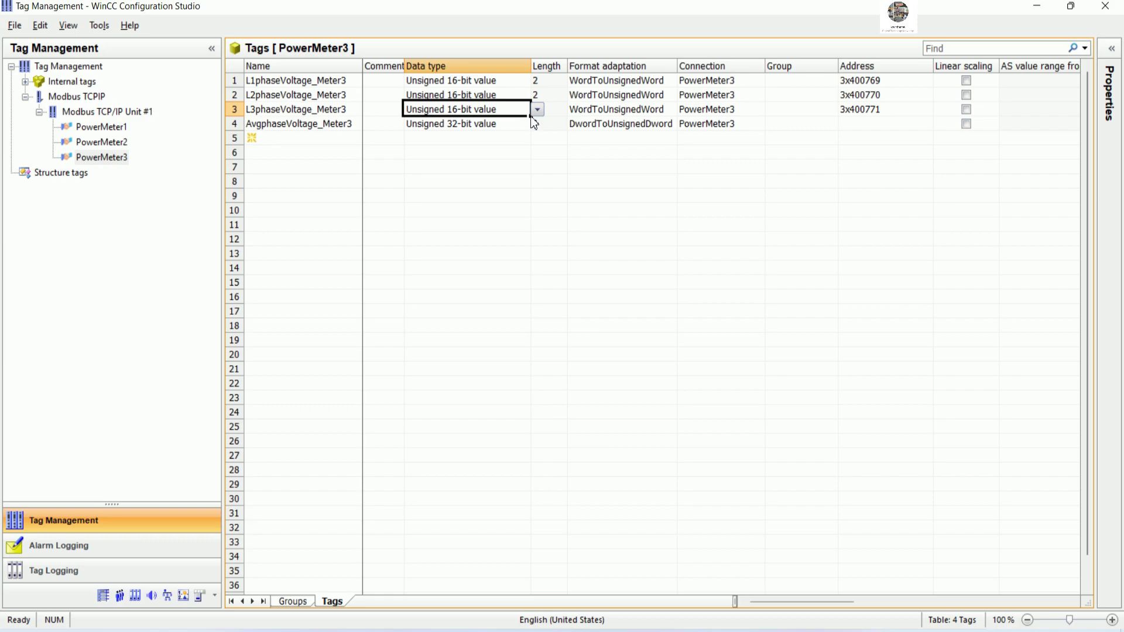
pyautogui.moveTo(530, 116); pyautogui.dragTo(531, 130)
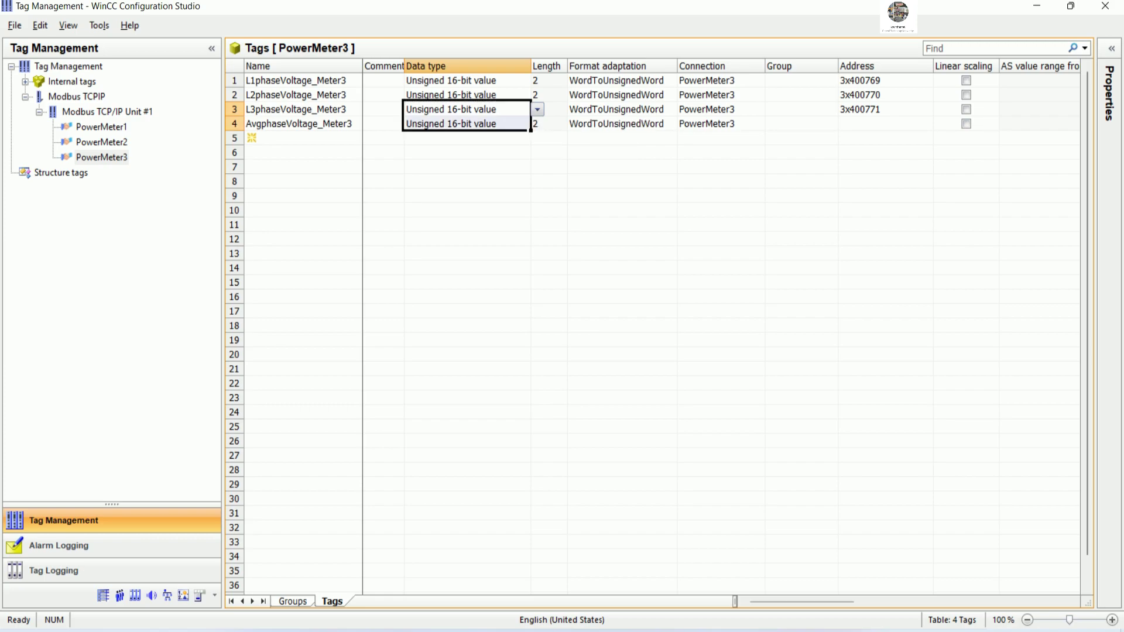
pyautogui.click(885, 111)
pyautogui.moveTo(937, 120); pyautogui.dragTo(926, 130)
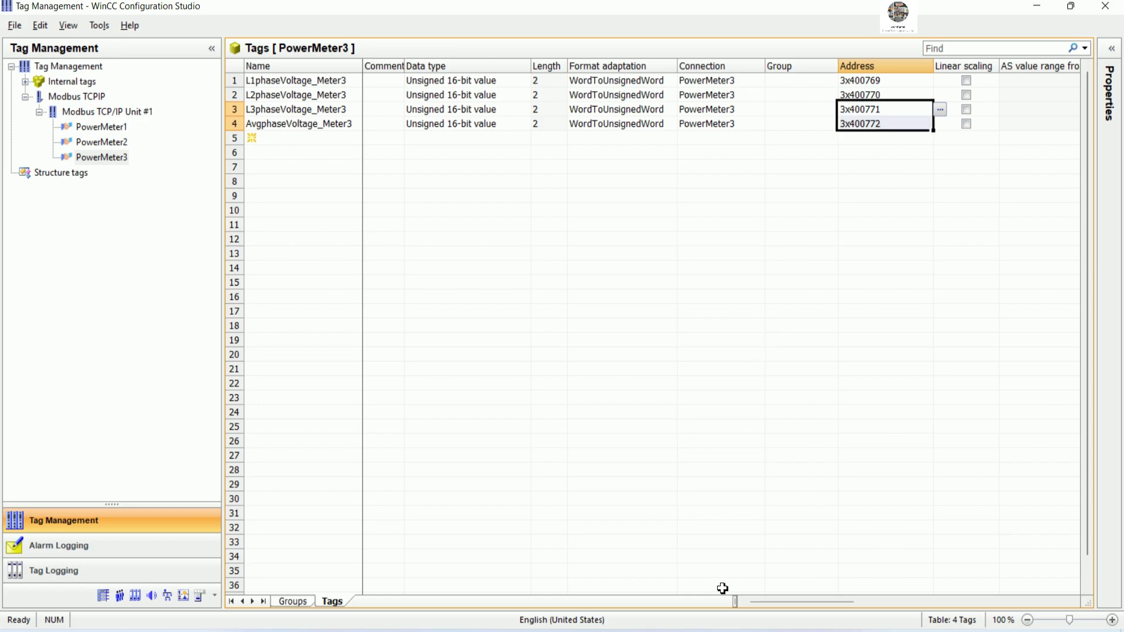
# - Switch to the MDM 3100 manual and copy the L12 line Voltage description from the instant value register table
pyautogui.hotkey('alt', 'Tab')
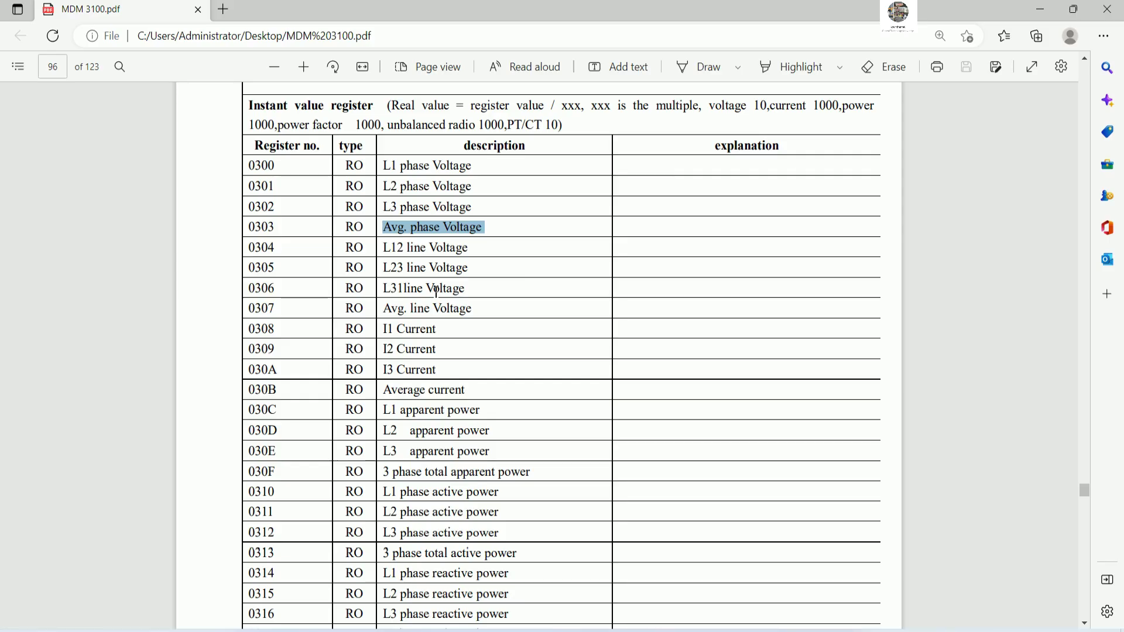
pyautogui.moveTo(385, 250); pyautogui.dragTo(472, 248)
pyautogui.hotkey('ctrl', 'c')
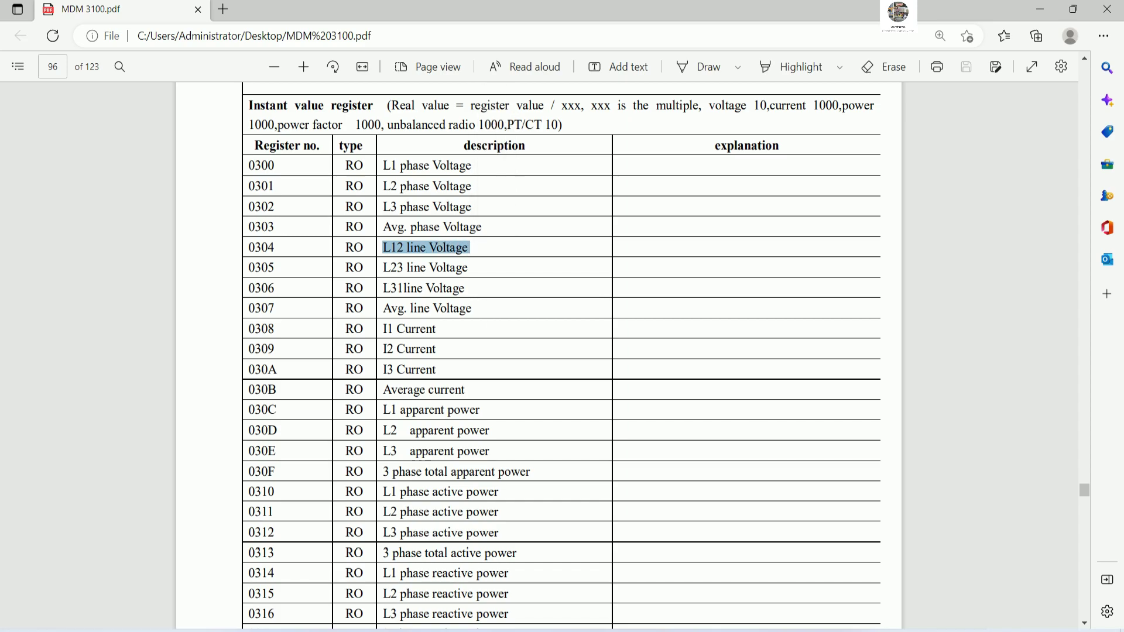
# - Switch to WinCC and create the fifth PowerMeter3 tag from the copied description, naming it L12lineVoltage_Meter3
pyautogui.click(700, 626)
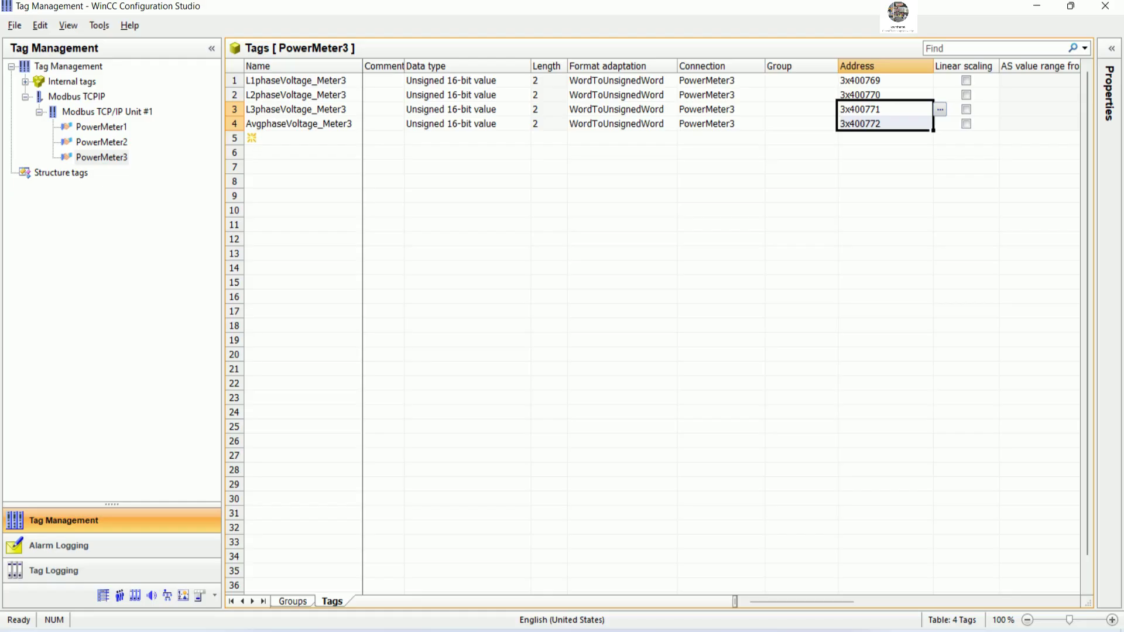
pyautogui.click(307, 138)
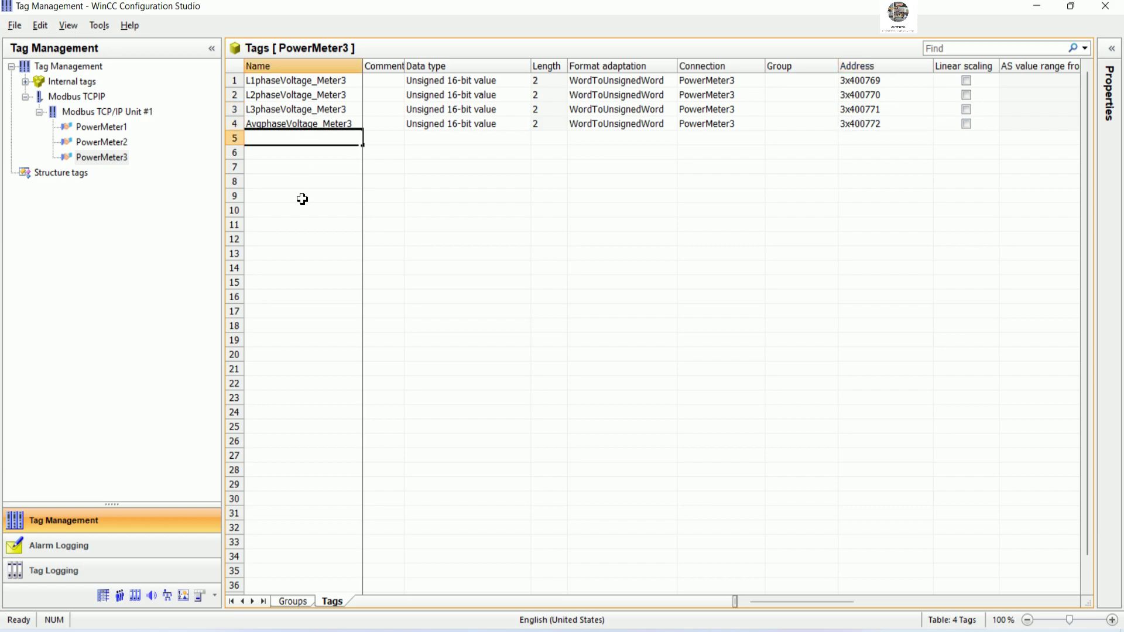
pyautogui.hotkey('ctrl', 'v')
pyautogui.click(264, 138)
pyautogui.press('BackSpace')
pyautogui.press('BackSpace')
pyautogui.write('Mete')
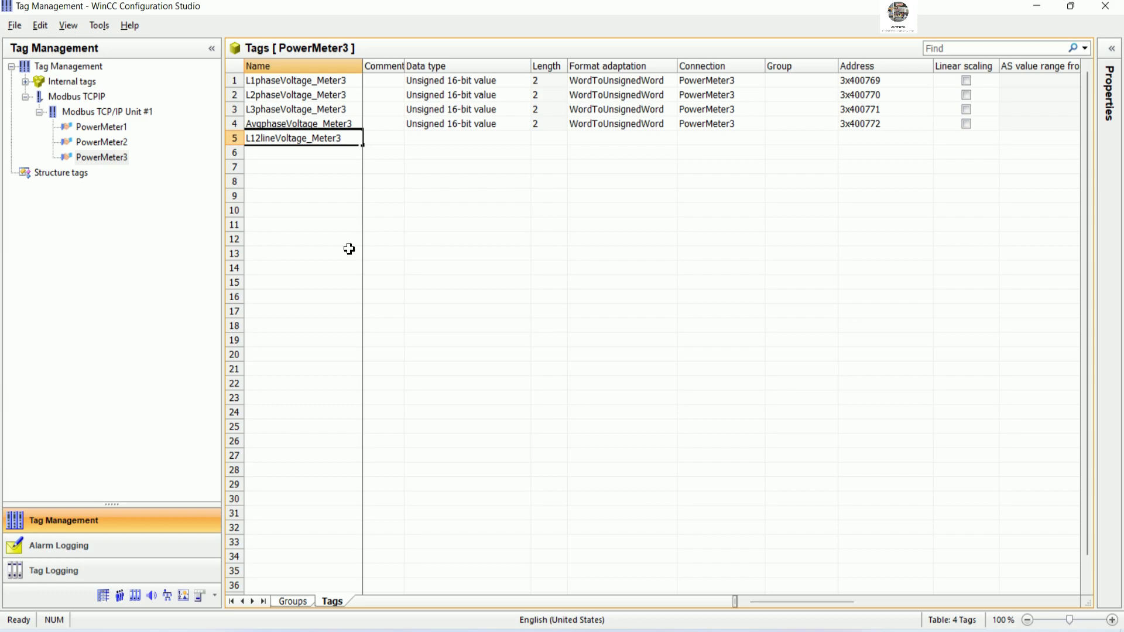
pyautogui.write('r3')
pyautogui.press('Return')
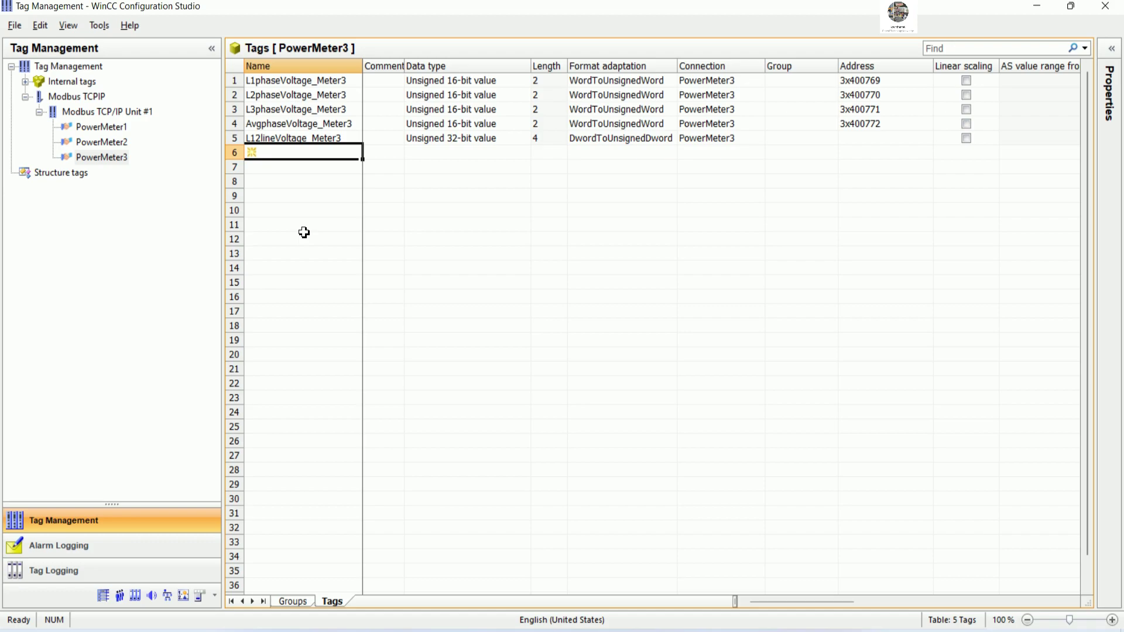
# - Fill L12lineVoltage_Meter3 with data type Unsigned 16-bit value and address 3x400773 from the average phase voltage tag above it
pyautogui.click(528, 124)
pyautogui.moveTo(528, 127); pyautogui.dragTo(531, 144)
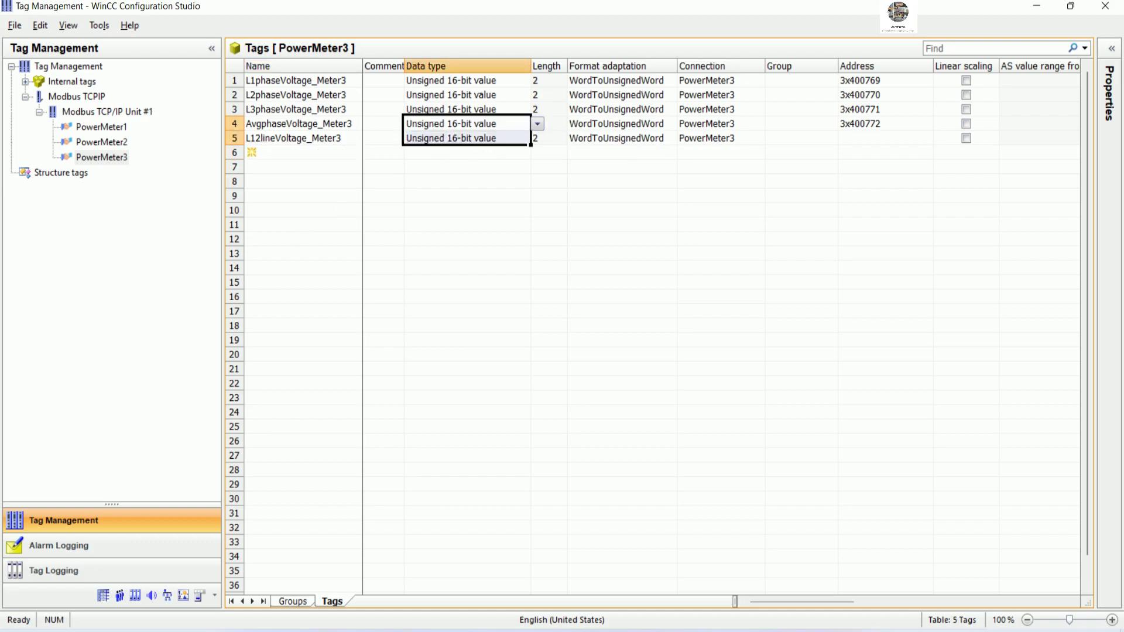
pyautogui.click(884, 123)
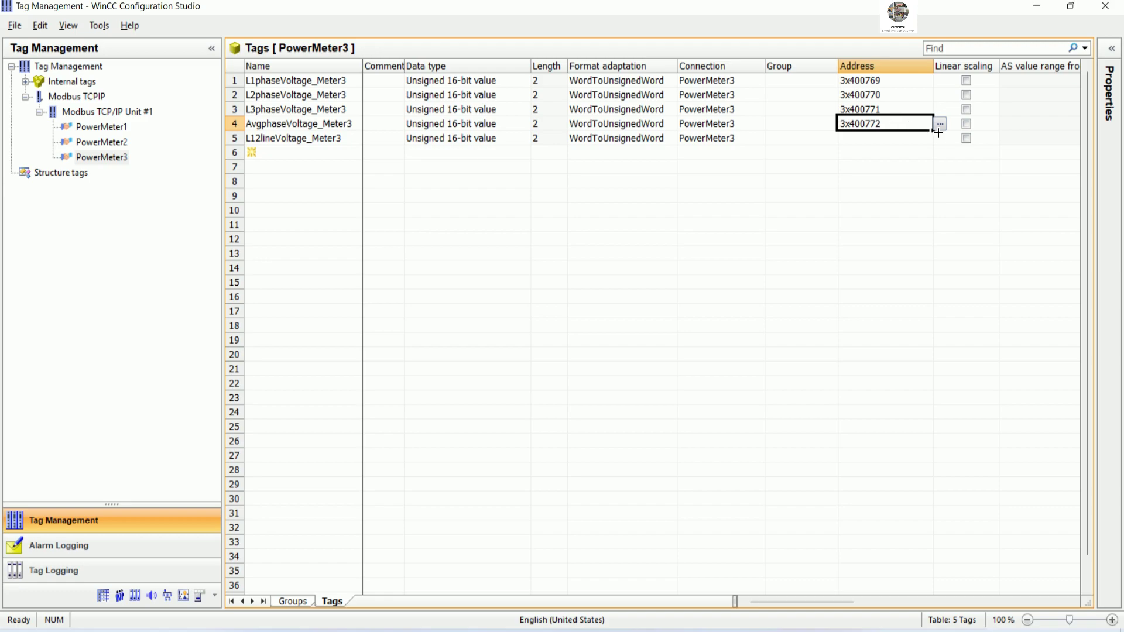
pyautogui.moveTo(933, 130); pyautogui.dragTo(933, 144)
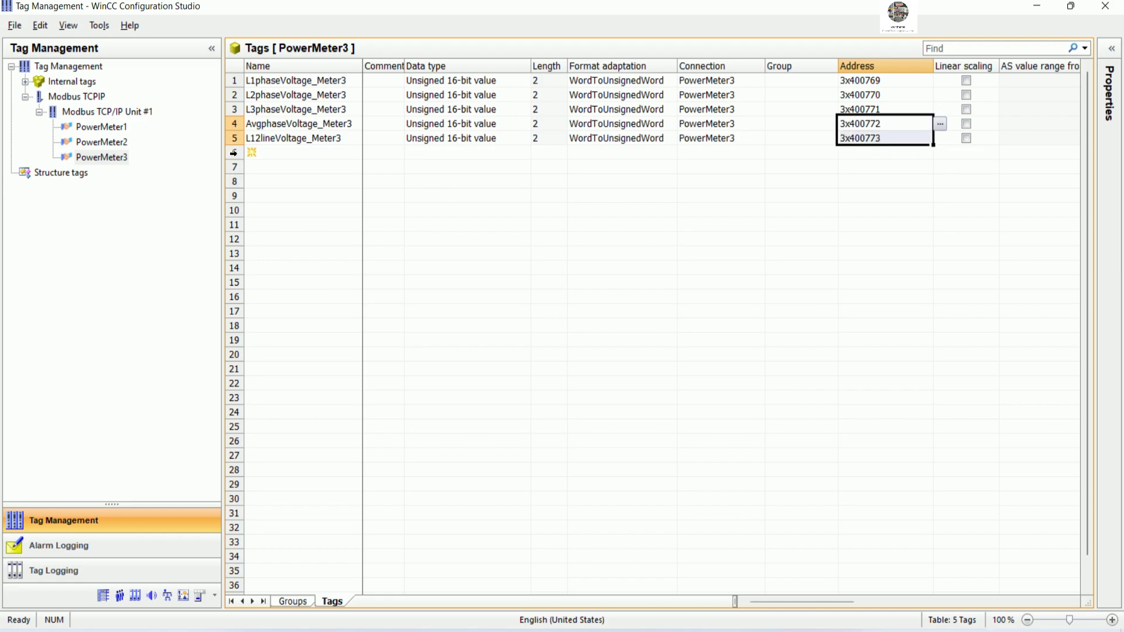
# - Fill the L12 tag's name into the next two rows and rename the new tags L23lineVoltage_Meter3 and L31lineVoltage_Meter3
pyautogui.click(357, 139)
pyautogui.moveTo(362, 144); pyautogui.dragTo(352, 169)
pyautogui.doubleClick(349, 153)
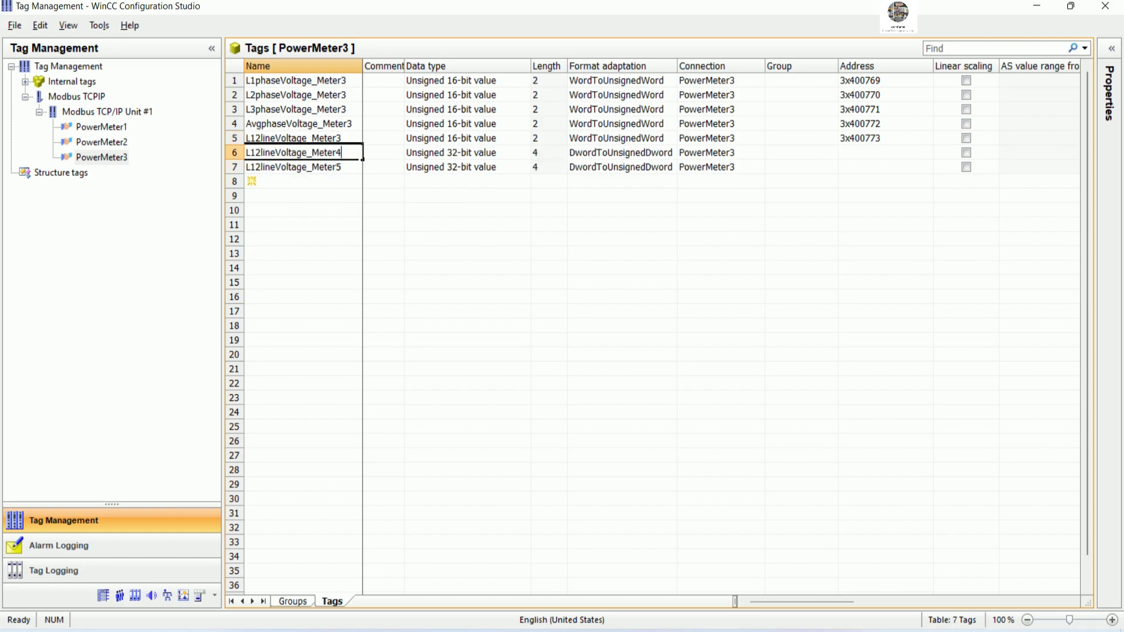
pyautogui.press('BackSpace')
pyautogui.write('3')
pyautogui.press('Home')
pyautogui.press('Right')
pyautogui.press('Delete')
pyautogui.write('2')
pyautogui.press('Return')
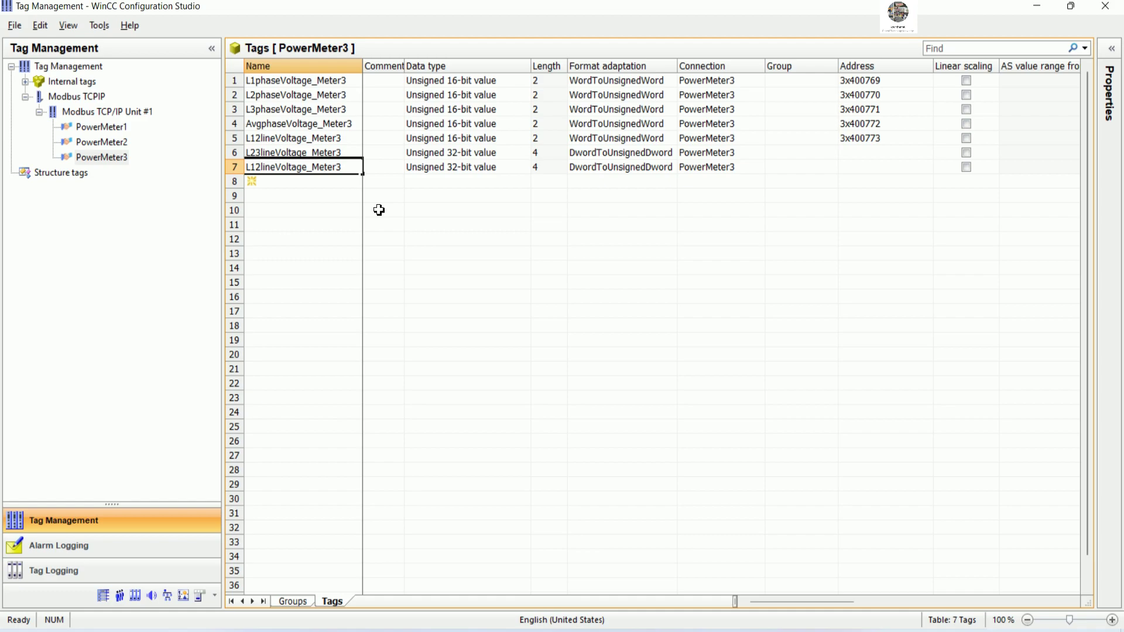
pyautogui.write('31')
pyautogui.press('Return')
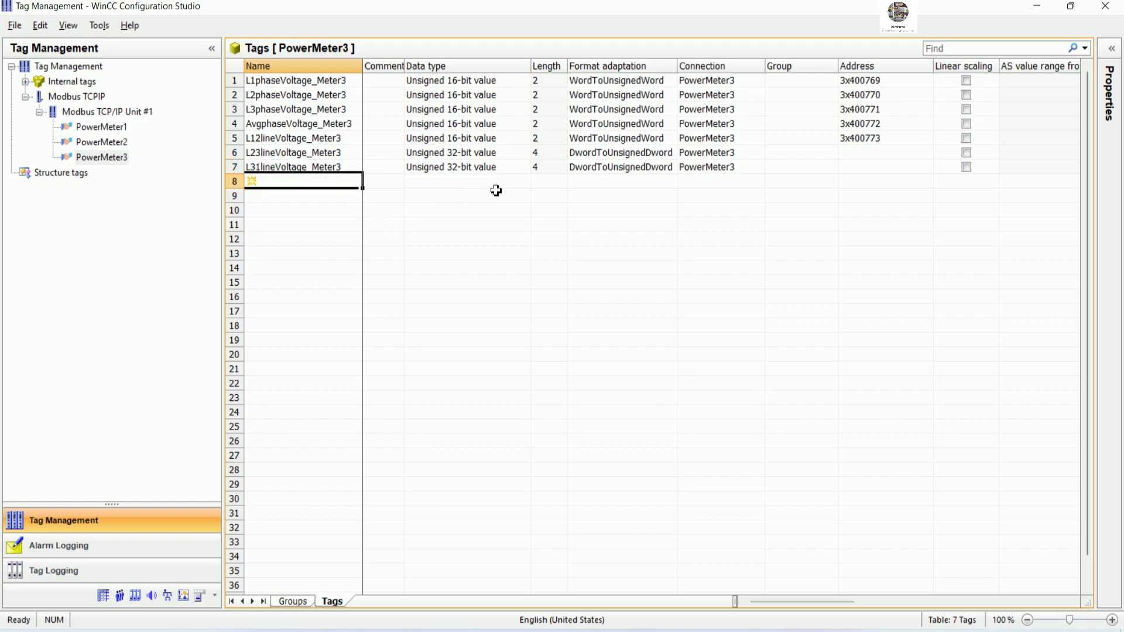
# - Fill the L23 and L31 line voltage tags with data type Unsigned 16-bit value and addresses 3x400774 and 3x400775
pyautogui.click(509, 140)
pyautogui.moveTo(531, 145); pyautogui.dragTo(522, 167)
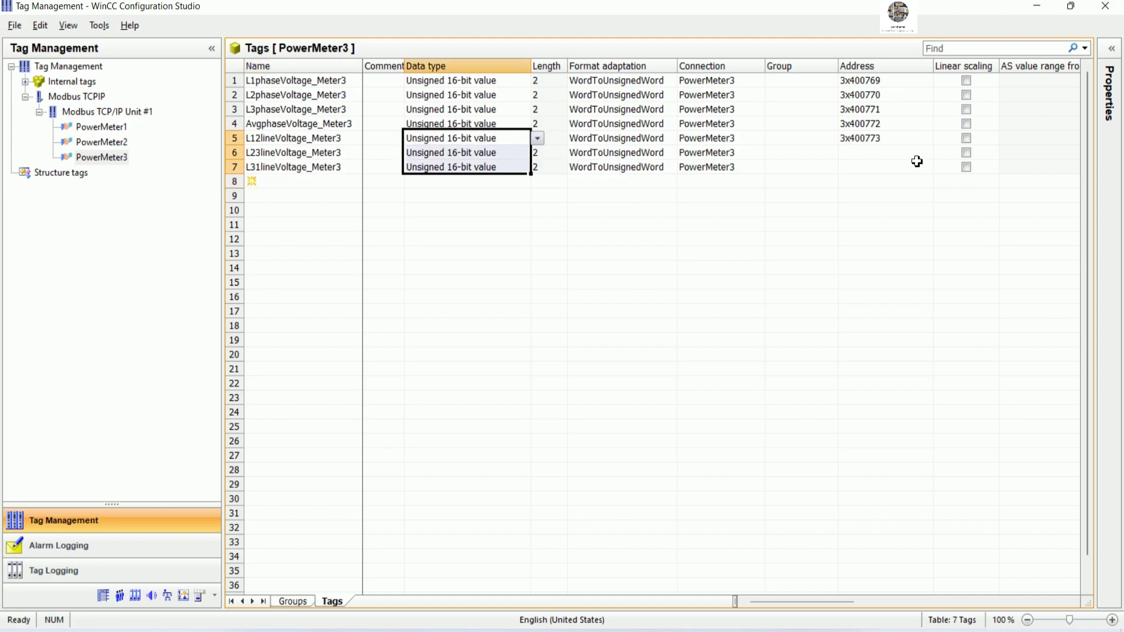
pyautogui.click(909, 141)
pyautogui.moveTo(934, 151); pyautogui.dragTo(934, 170)
pyautogui.click(799, 240)
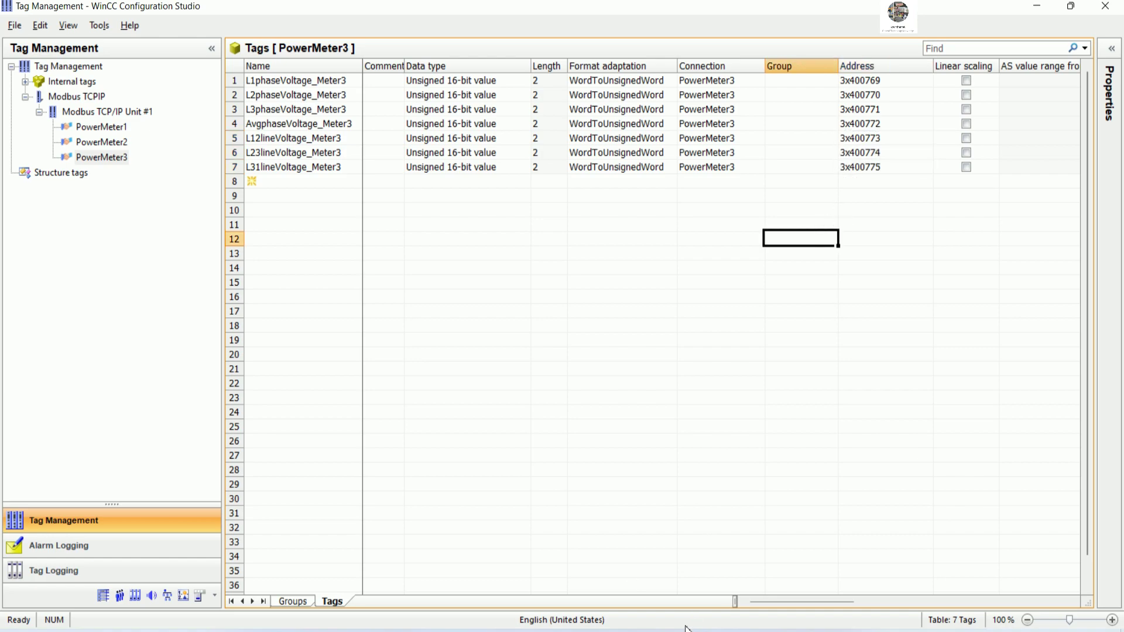
# - Copy the Avg. line Voltage description from the MDM 3100 manual and return to WinCC
pyautogui.click(584, 631)
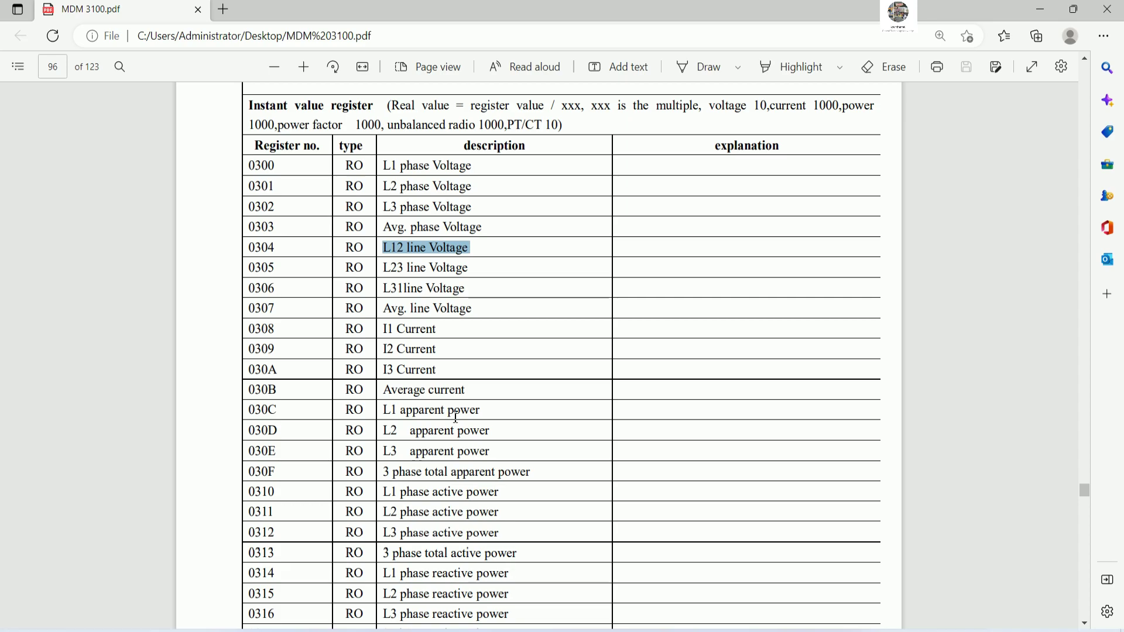
pyautogui.moveTo(383, 309); pyautogui.dragTo(477, 311)
pyautogui.hotkey('ctrl', 'c')
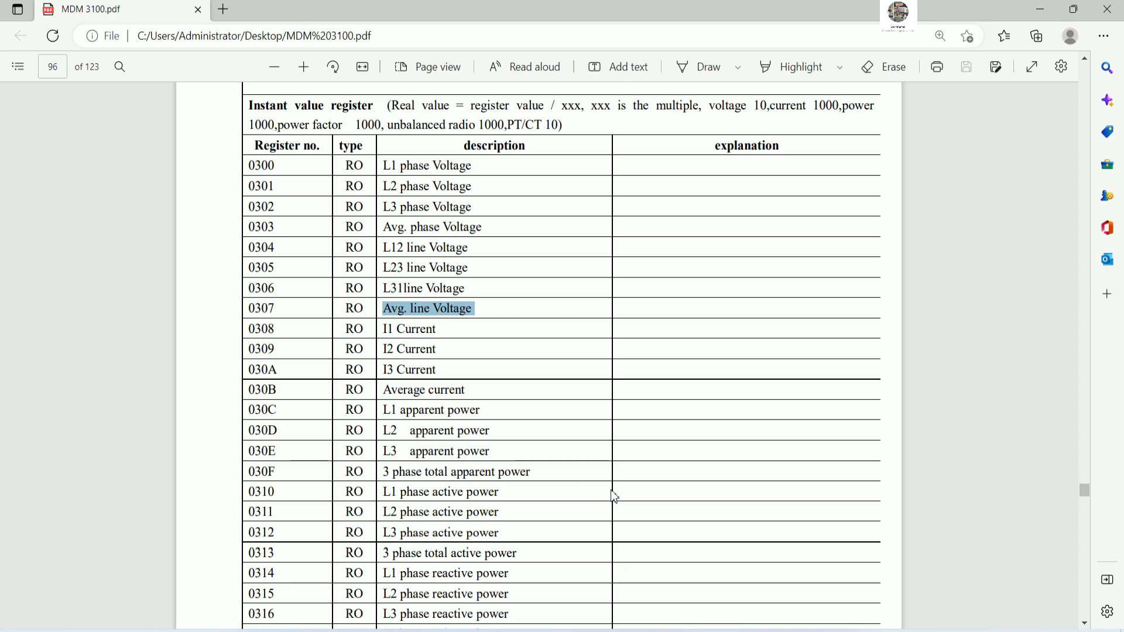
pyautogui.hotkey('alt', 'Tab')
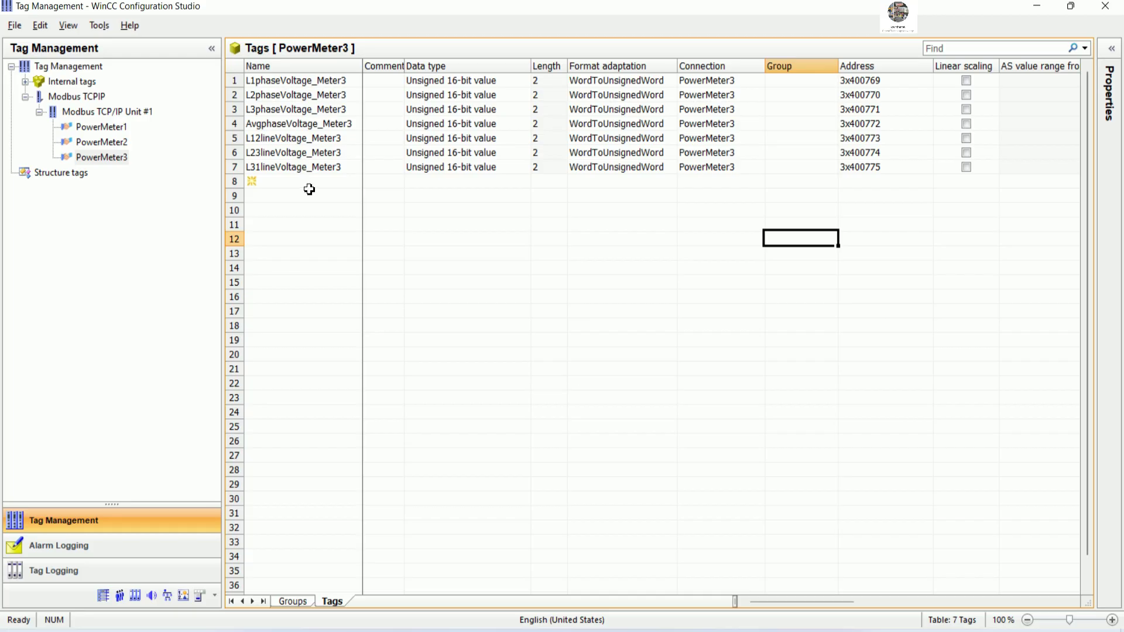
# - Copy the name AvgphaseVoltage_Meter3 into the eighth row and edit it to create the tag AvgLineVoltage_Meter3
pyautogui.click(316, 129)
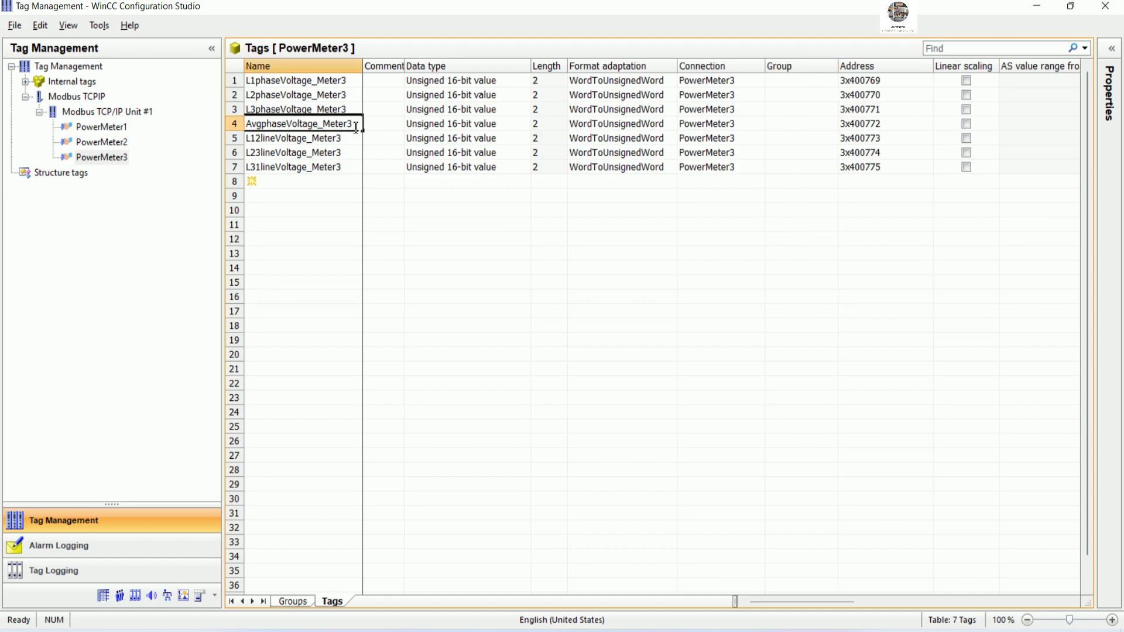
pyautogui.moveTo(355, 124); pyautogui.dragTo(236, 127)
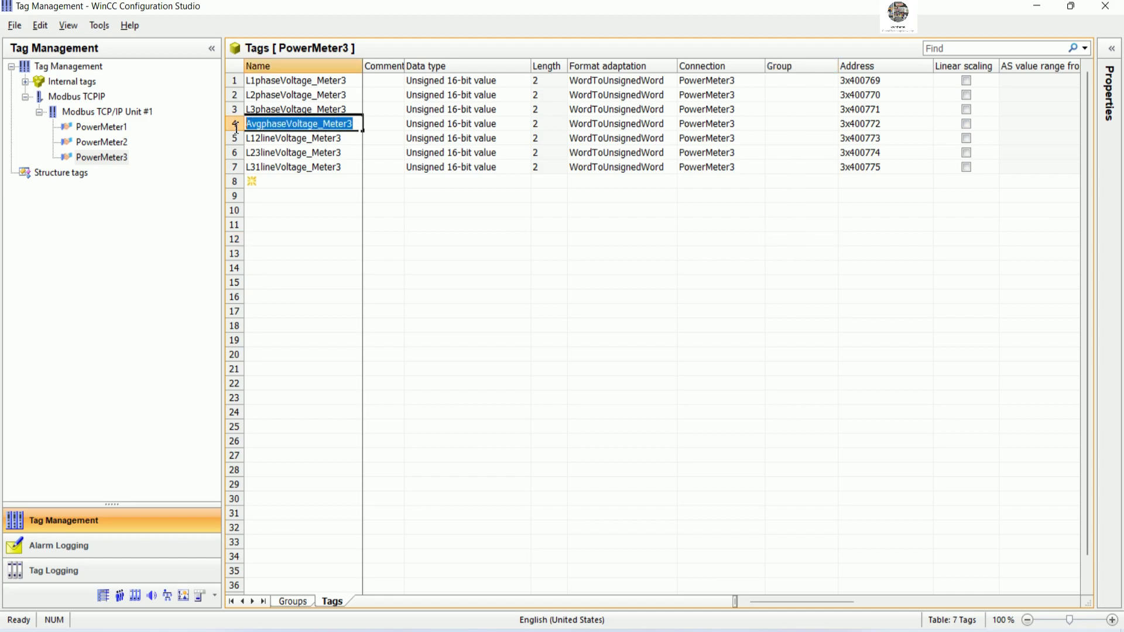
pyautogui.click(308, 179)
pyautogui.hotkey('ctrl', 'v')
pyautogui.click(292, 182)
pyautogui.press('BackSpace')
pyautogui.press('BackSpace')
pyautogui.press('BackSpace')
pyautogui.press('BackSpace')
pyautogui.press('BackSpace')
pyautogui.write('Line')
pyautogui.press('Return')
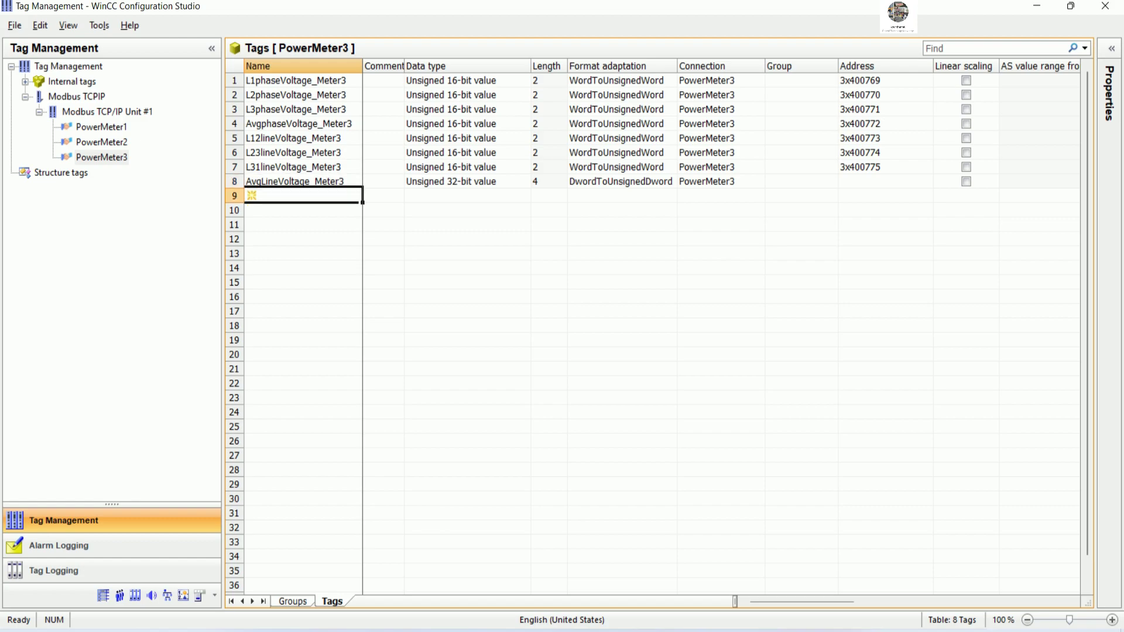
# - Fill AvgLineVoltage_Meter3 with data type Unsigned 16-bit value and address 3x400776 from the L31 tag above it
pyautogui.click(508, 168)
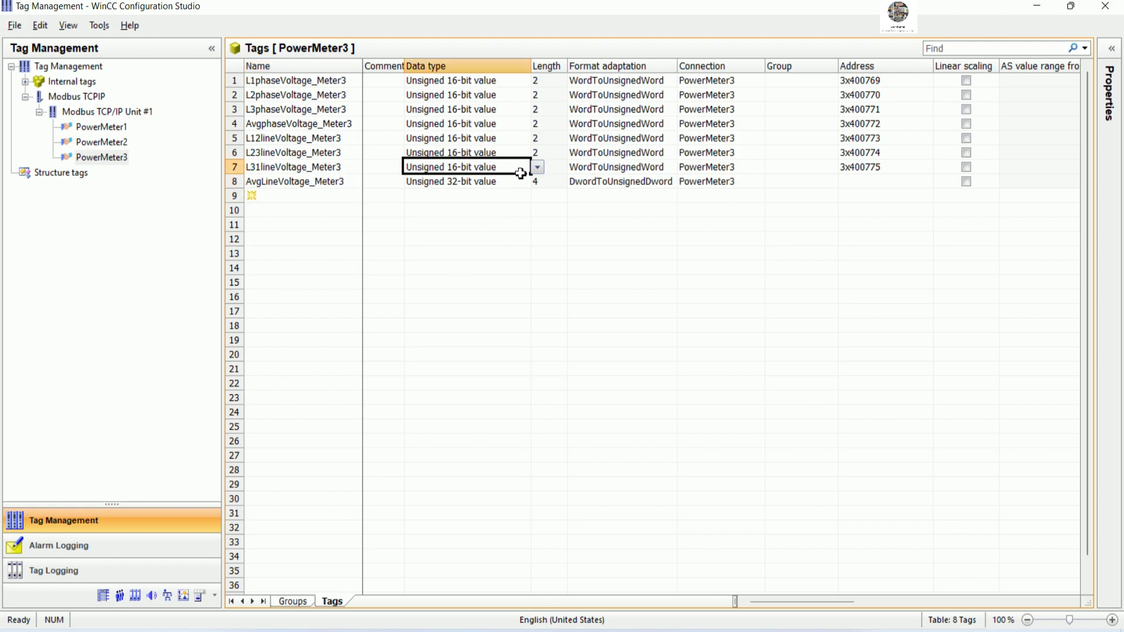
pyautogui.moveTo(529, 178); pyautogui.dragTo(530, 186)
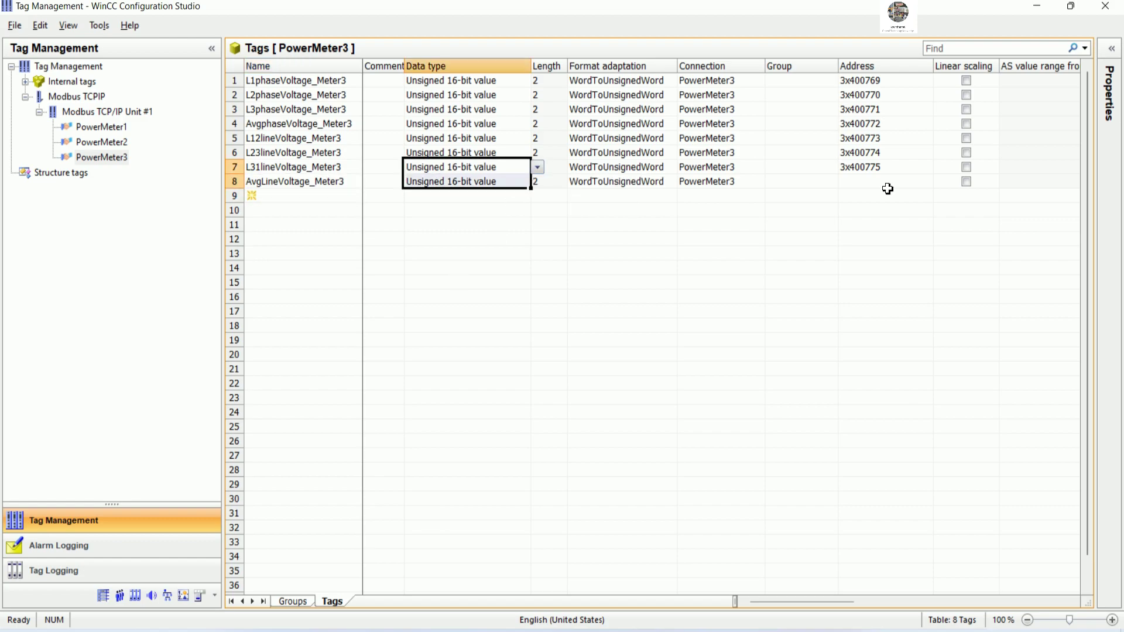
pyautogui.click(908, 170)
pyautogui.moveTo(933, 174); pyautogui.dragTo(928, 190)
pyautogui.click(882, 216)
pyautogui.click(882, 186)
pyautogui.click(320, 195)
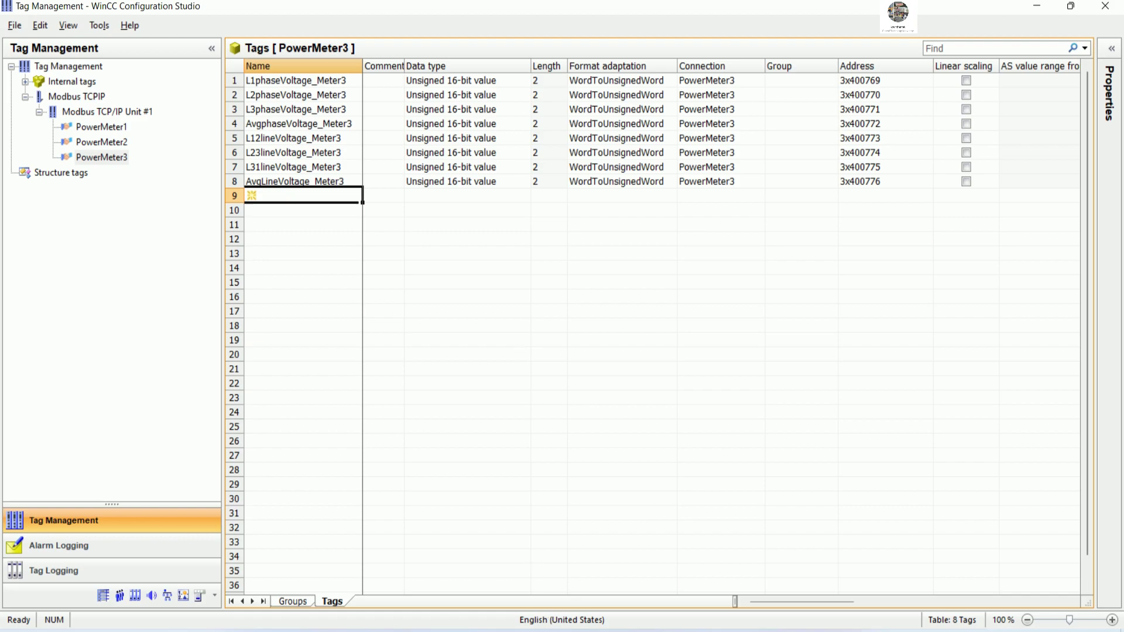
# - Switch to the MDM 3100 manual and copy the System frequency description of register 031C
pyautogui.click(552, 630)
pyautogui.scroll(-3, 507, 440)
pyautogui.scroll(-5, 478, 440)
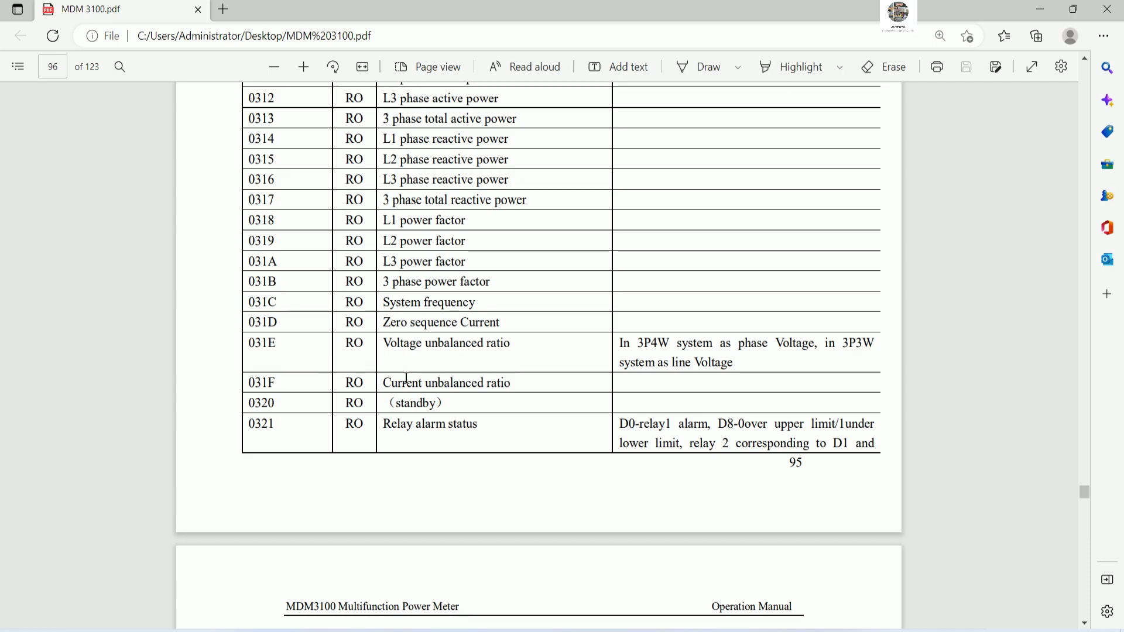
pyautogui.scroll(-2, 459, 290)
pyautogui.scroll(3, 519, 334)
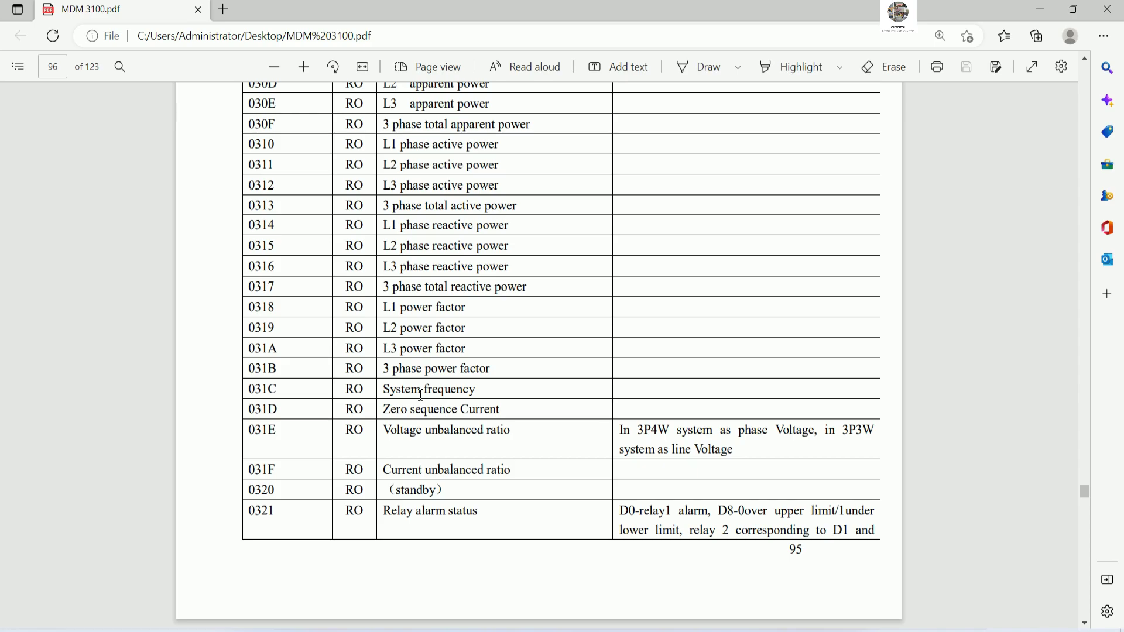
pyautogui.moveTo(383, 391); pyautogui.dragTo(489, 391)
pyautogui.hotkey('ctrl', 'c')
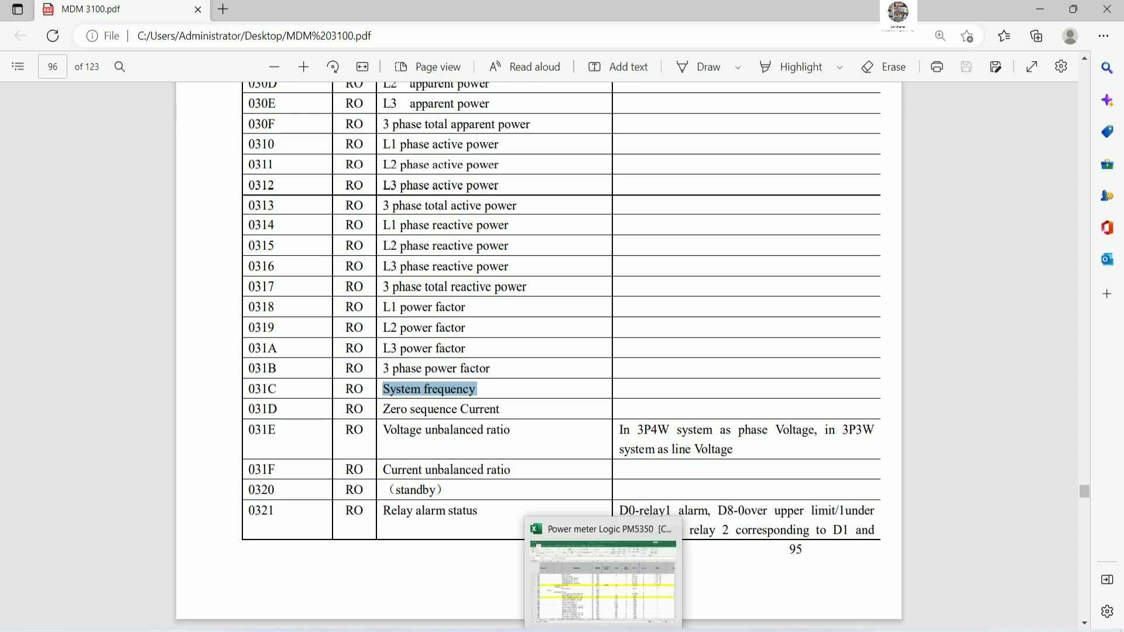
# - Switch to WinCC and create the ninth PowerMeter3 tag as Systemfrequency_Meter3 with data type Unsigned 16-bit value
pyautogui.click(679, 570)
pyautogui.doubleClick(309, 201)
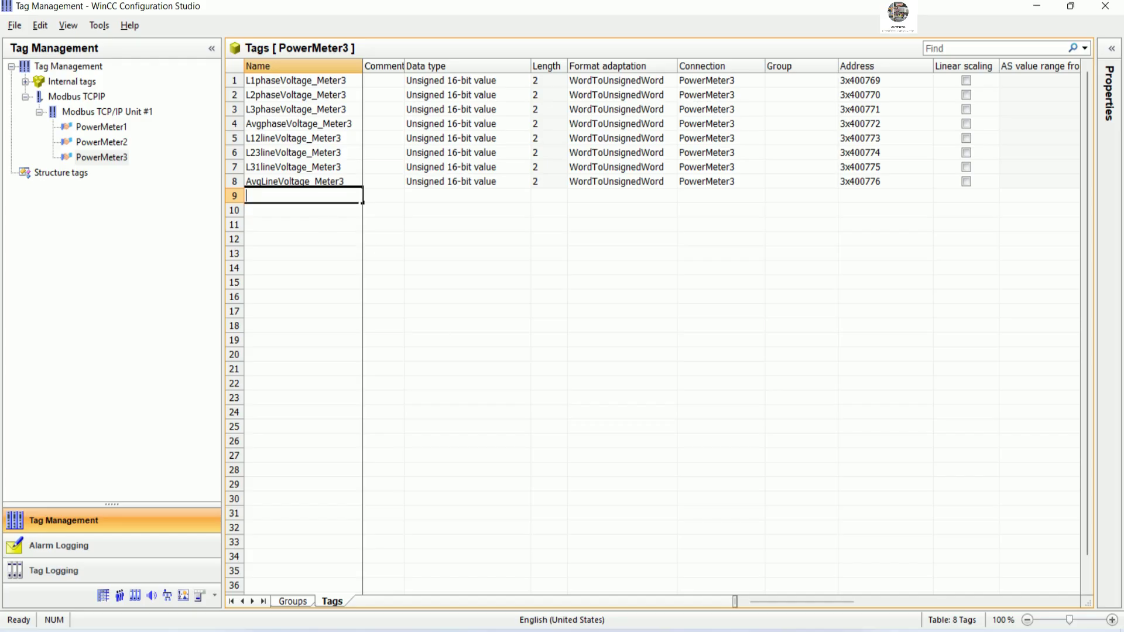
pyautogui.hotkey('ctrl', 'v')
pyautogui.hotkey('ctrl', 'Left')
pyautogui.press('BackSpace')
pyautogui.write('_M')
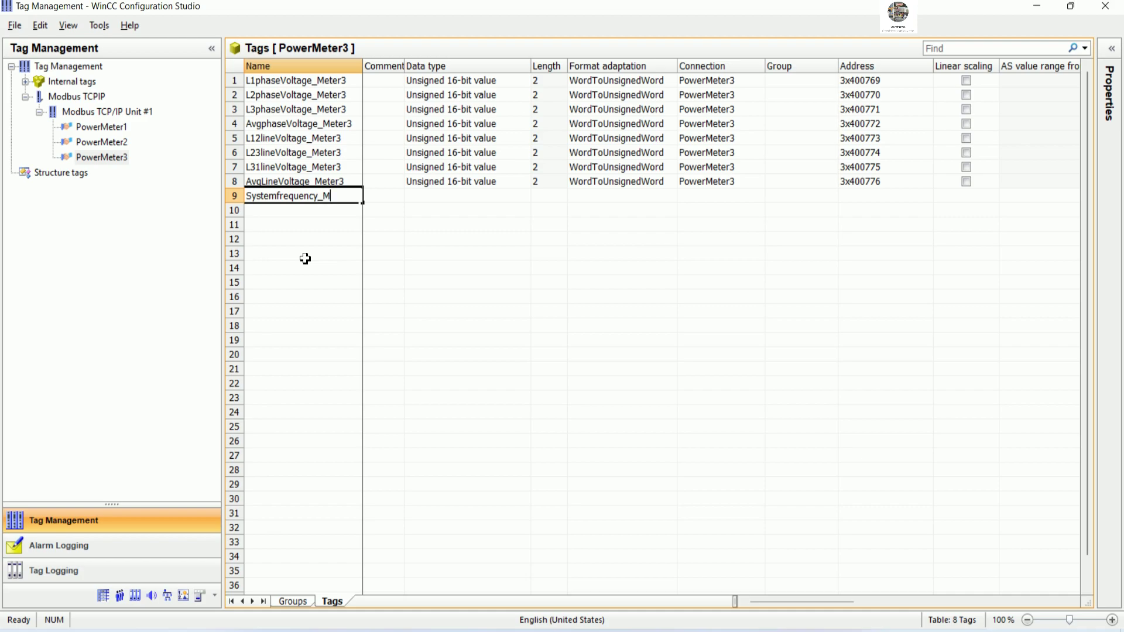
pyautogui.write('eter3')
pyautogui.press('Return')
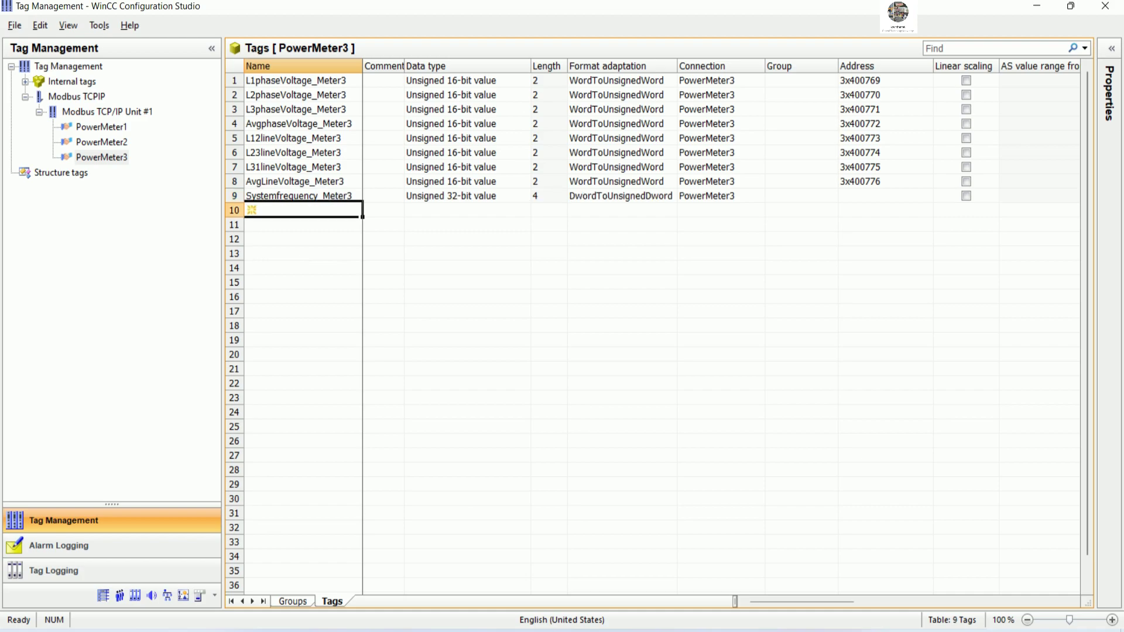
pyautogui.click(501, 184)
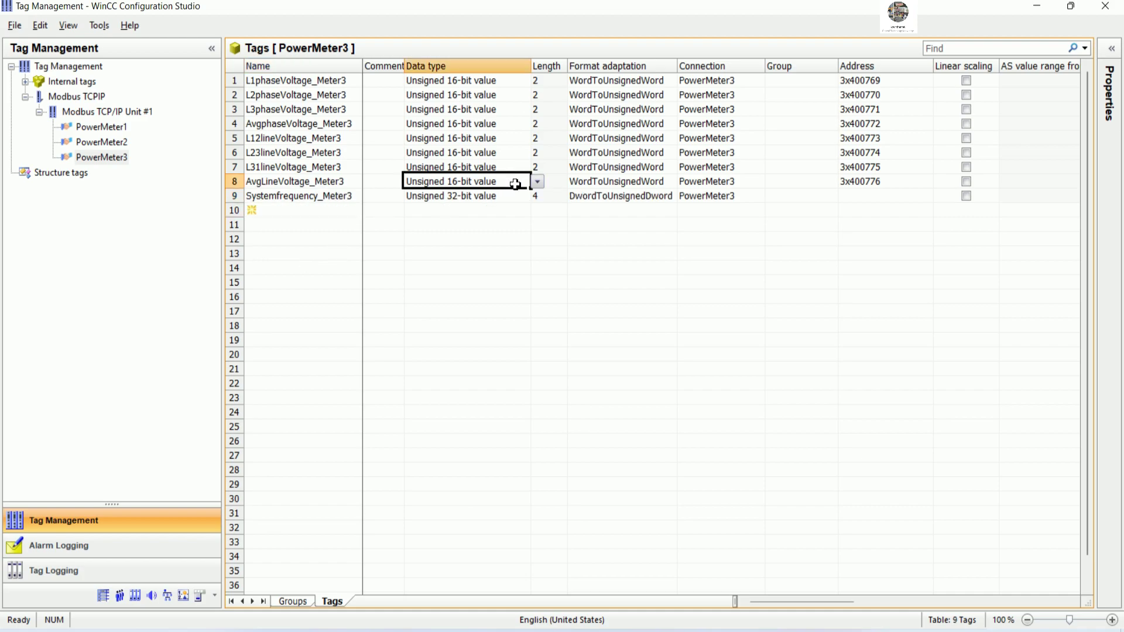
pyautogui.moveTo(529, 190); pyautogui.dragTo(531, 204)
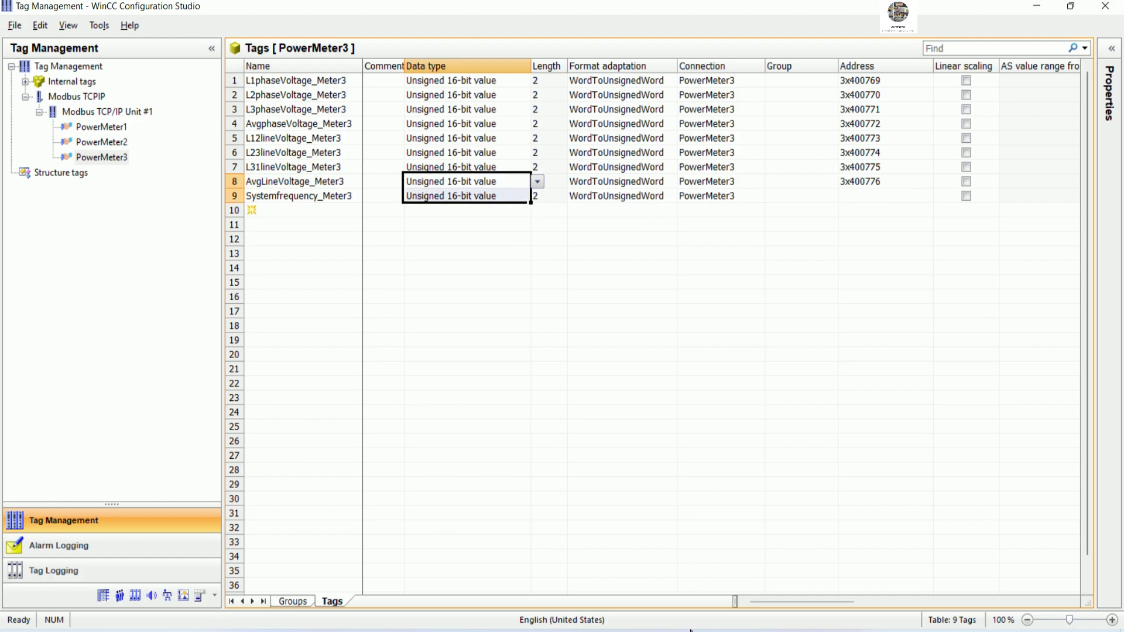
# - Switch to the MDM 3100 manual and enter the System frequency register 31C as a hexadecimal value in the Programmer calculator
pyautogui.moveTo(685, 631)
pyautogui.click(524, 571)
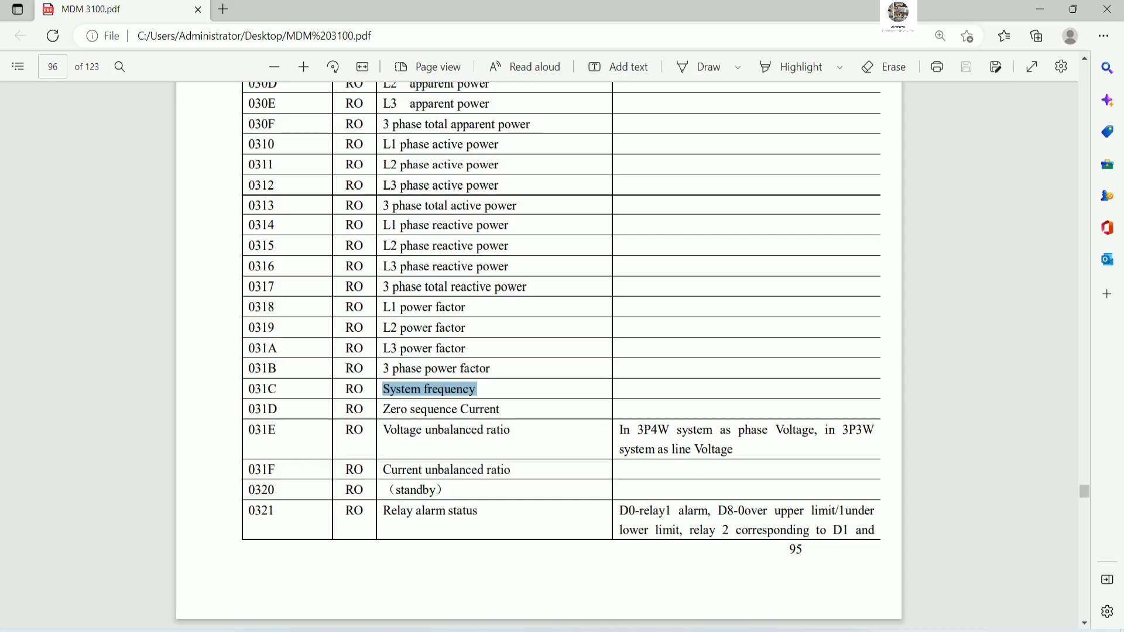
pyautogui.hotkey('alt', 'Tab')
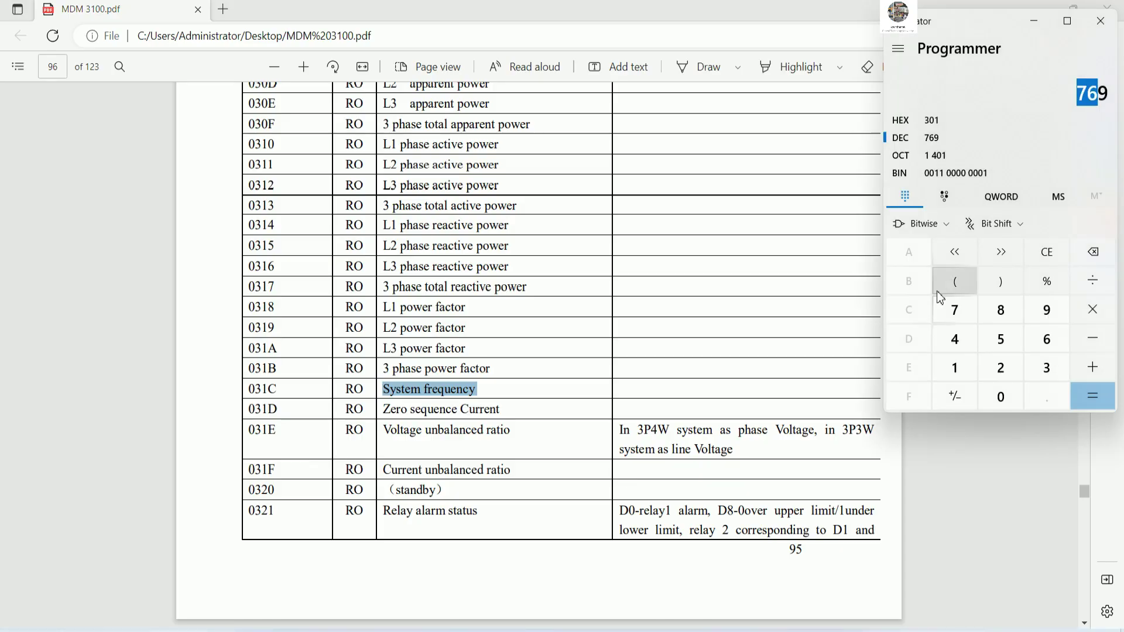
pyautogui.click(914, 120)
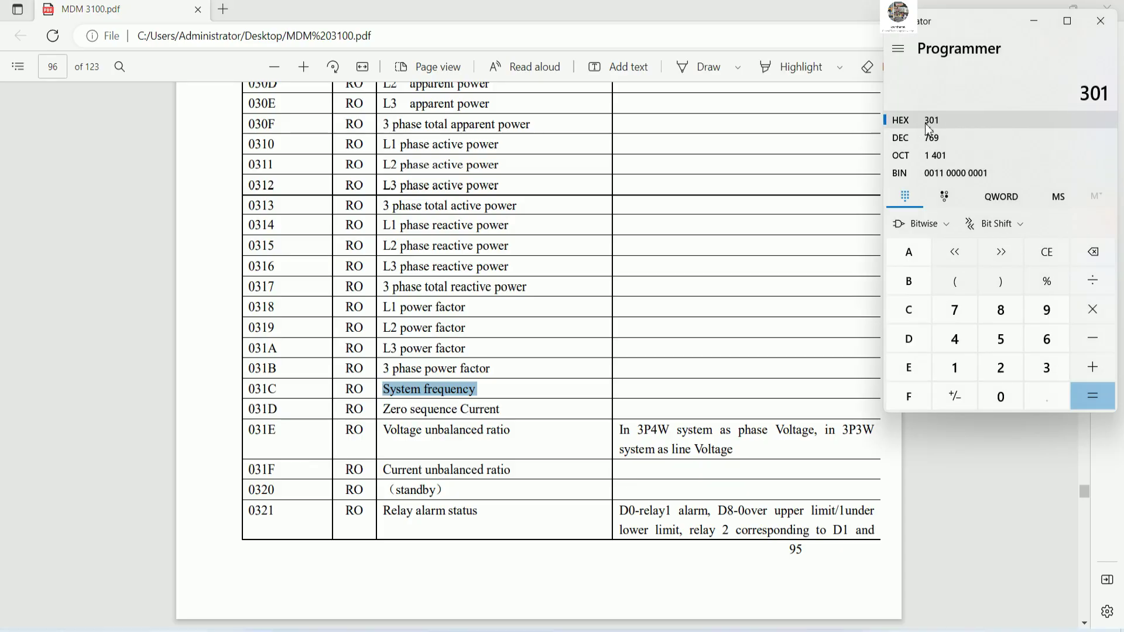
pyautogui.click(1047, 251)
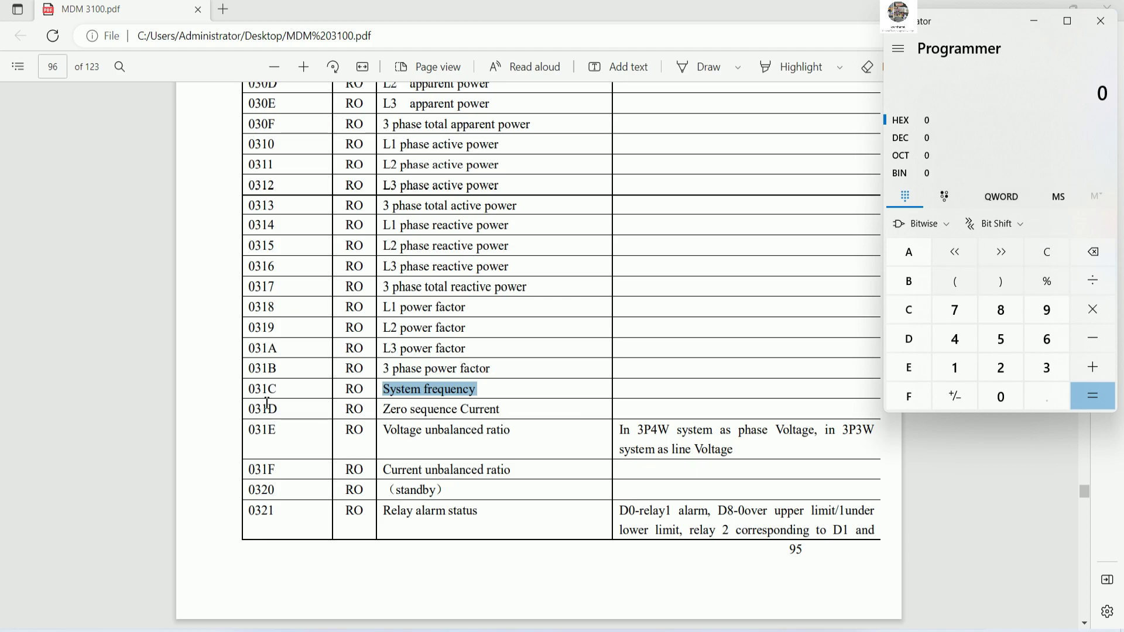
pyautogui.click(1046, 367)
pyautogui.click(954, 367)
pyautogui.click(909, 310)
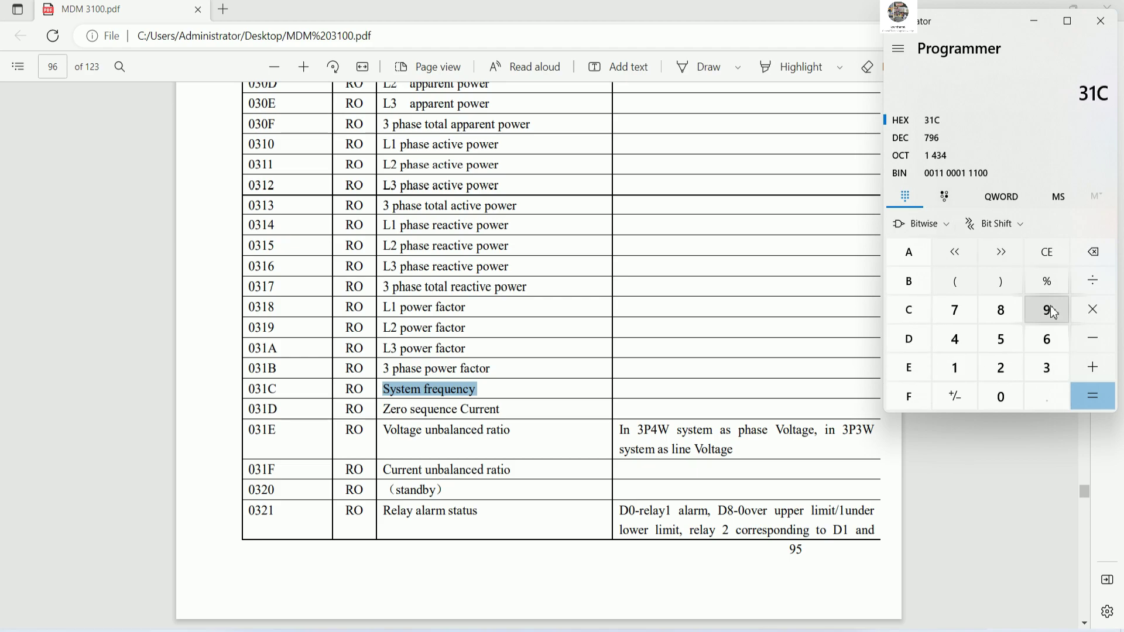
# - Convert the hexadecimal register value to decimal and add 1 to it
pyautogui.click(947, 139)
pyautogui.click(1092, 368)
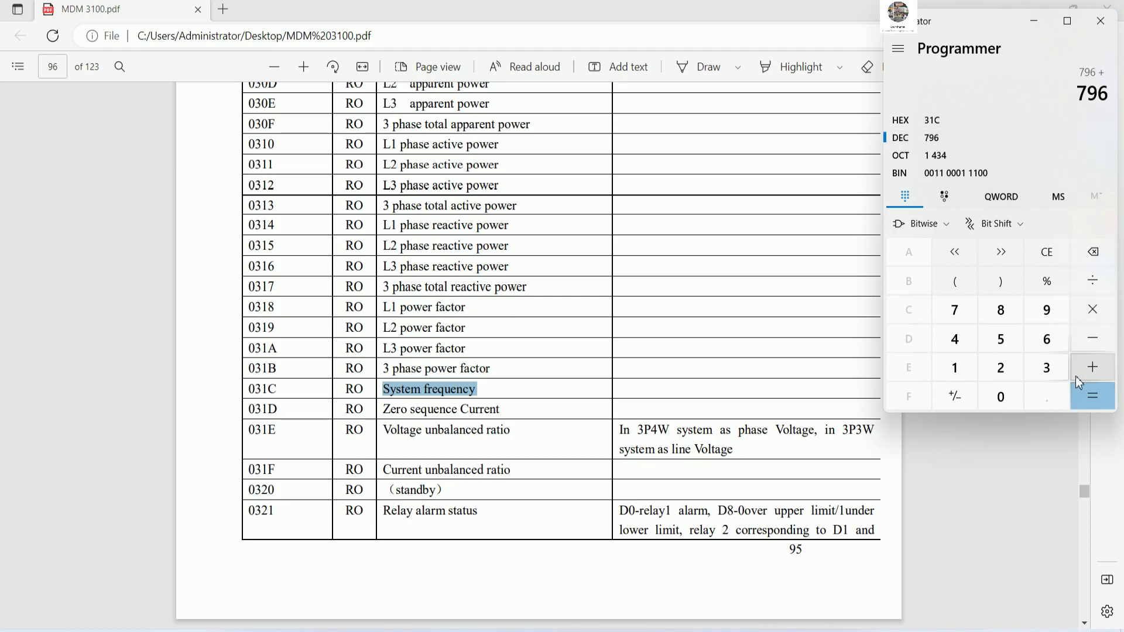
pyautogui.click(967, 373)
pyautogui.click(1094, 399)
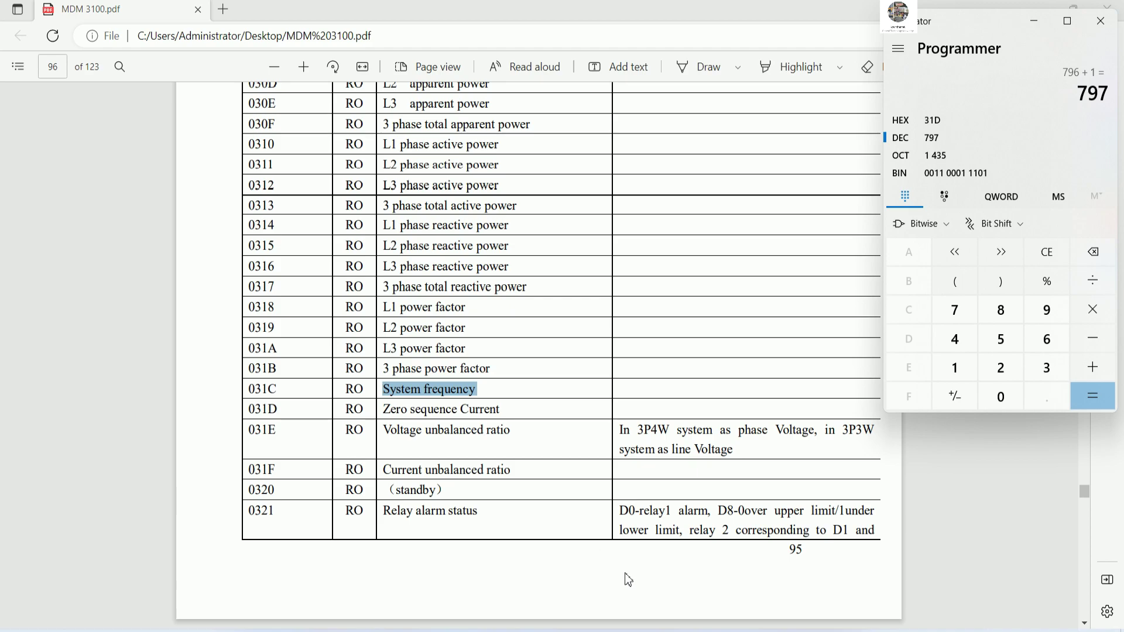
# - Switch to WinCC and set the address of Systemfrequency_Meter3 to 3x400797 based on the AvgLineVoltage_Meter3 address above it
pyautogui.hotkey('alt', 'Tab')
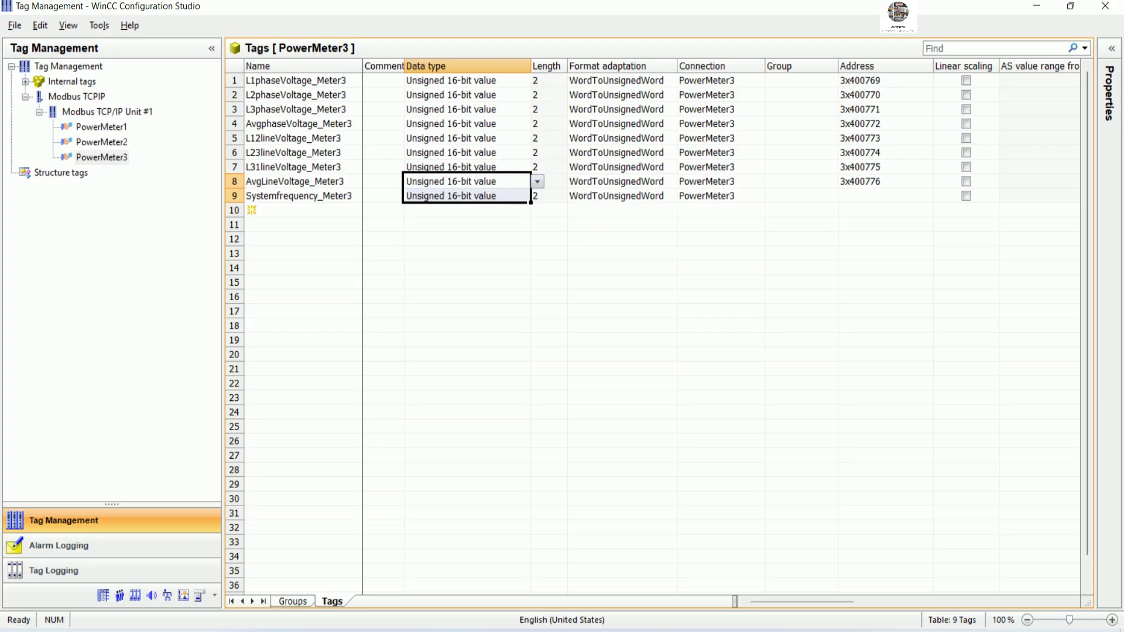
pyautogui.click(919, 184)
pyautogui.moveTo(933, 187); pyautogui.dragTo(930, 201)
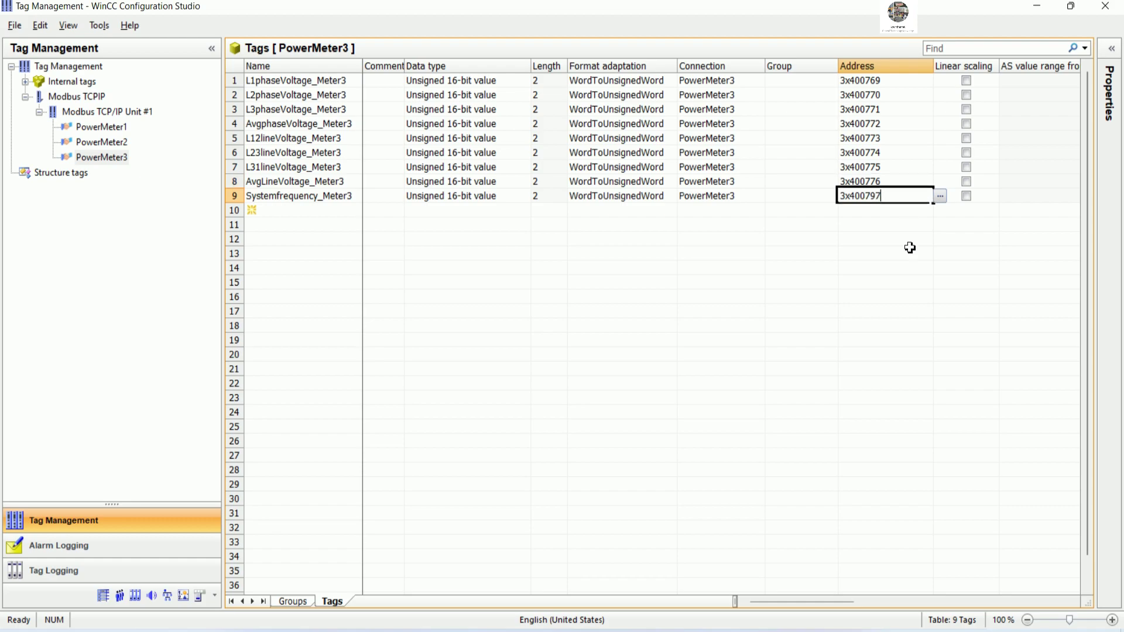
pyautogui.press('Return')
pyautogui.click(352, 254)
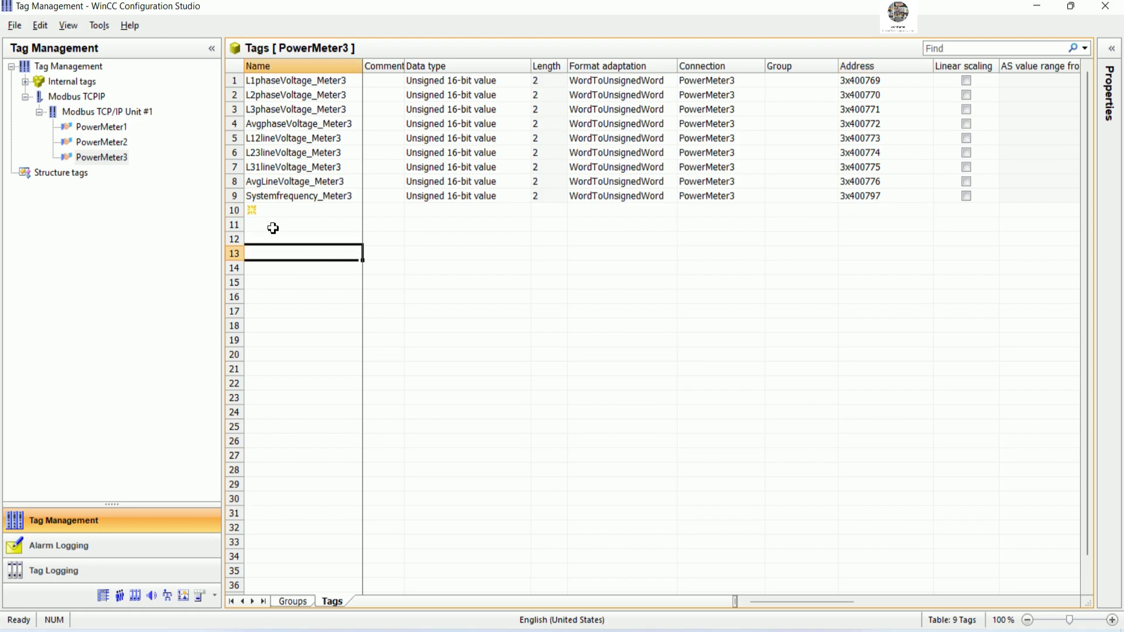
# - Switch to Notepad and add the line "For power meter4 I will use KepServerEx for OPC Server"
pyautogui.hotkey('alt', 'Tab')
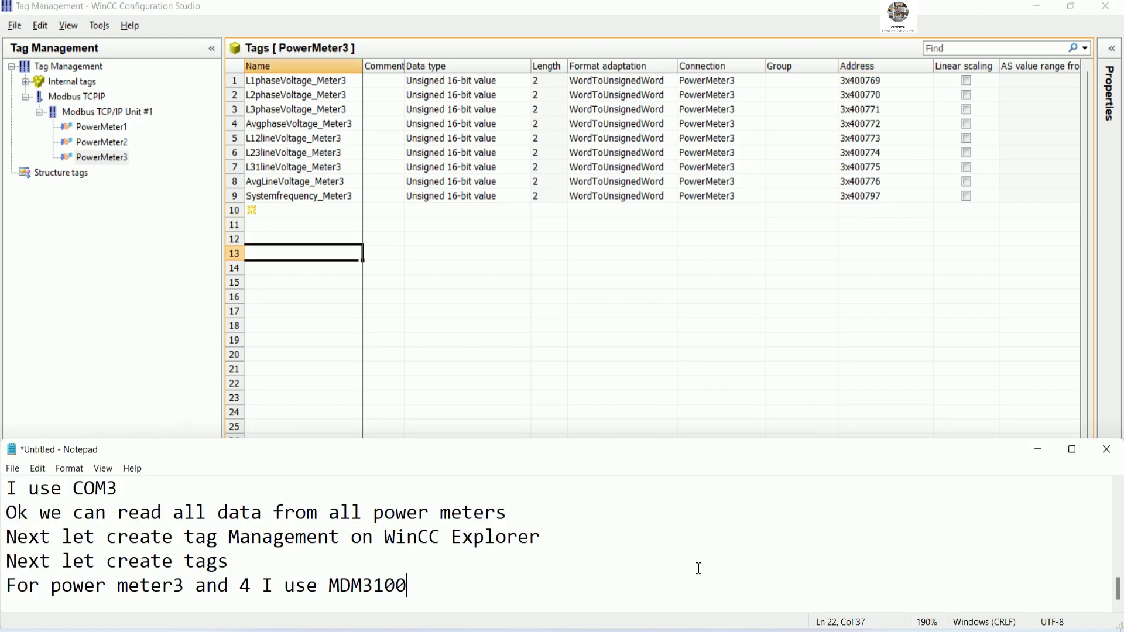
pyautogui.press('Return')
pyautogui.write('For ')
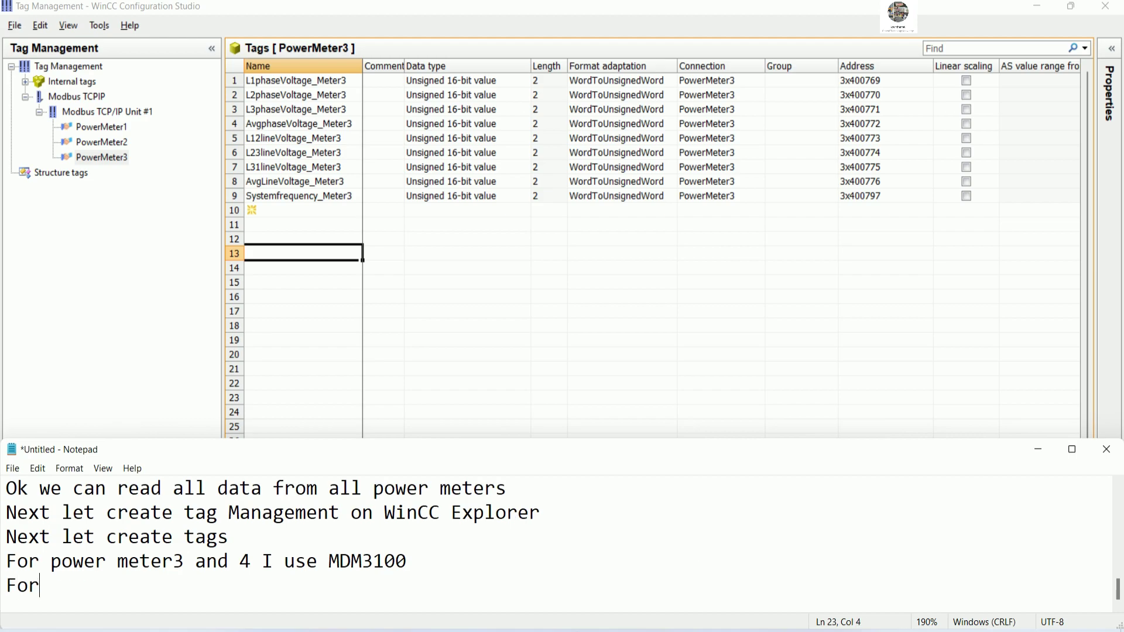
pyautogui.write('power met')
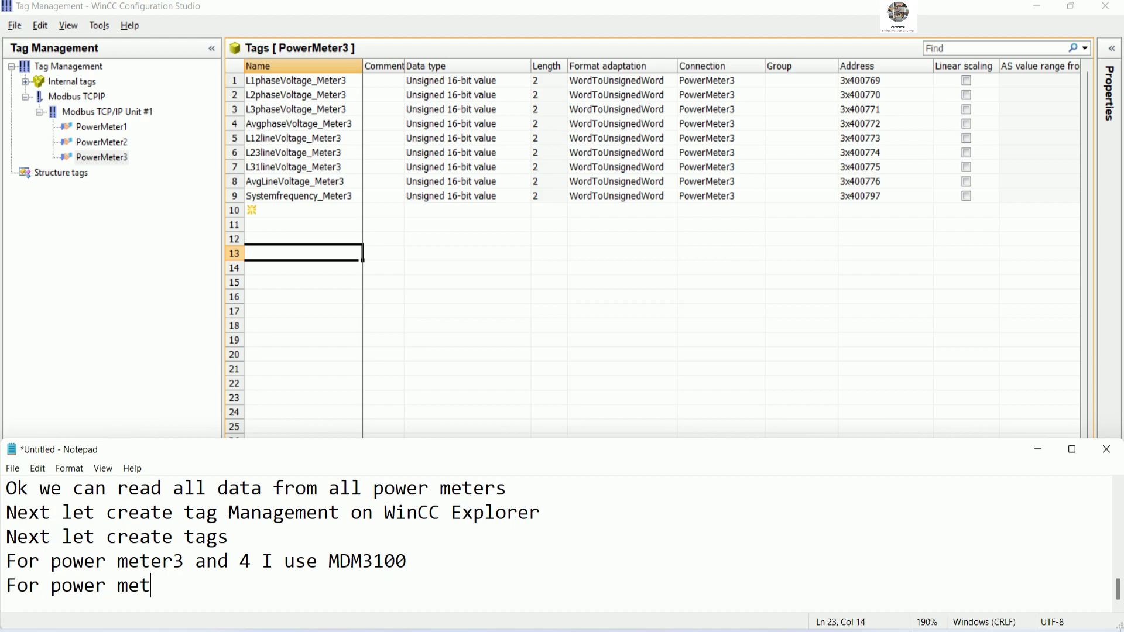
pyautogui.write('er4 I will use')
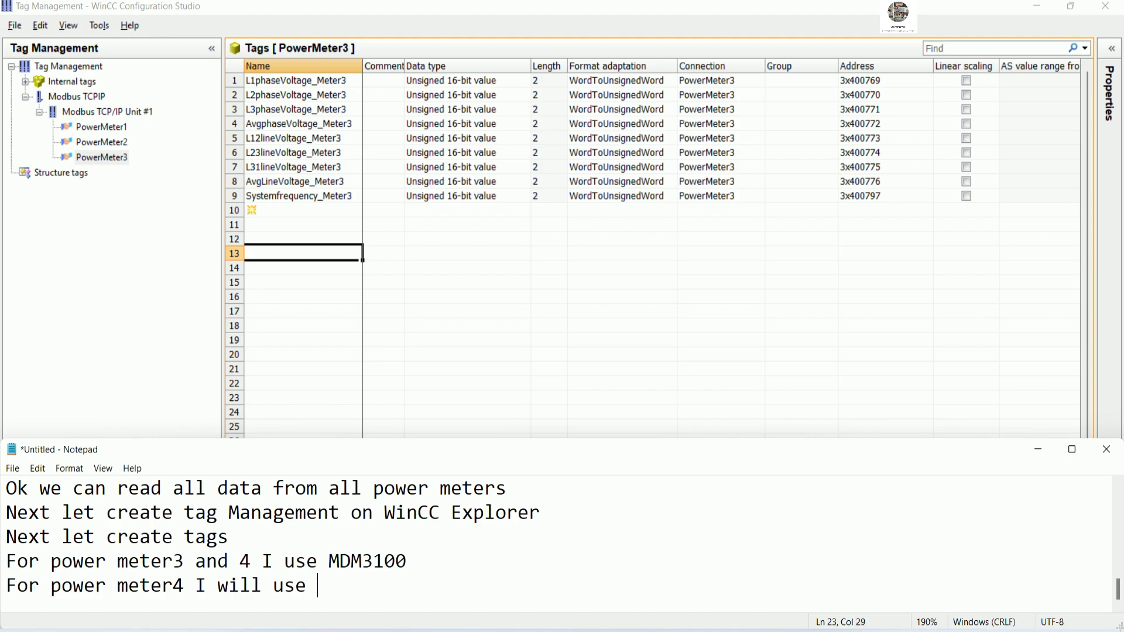
pyautogui.write(' KepServerEx f')
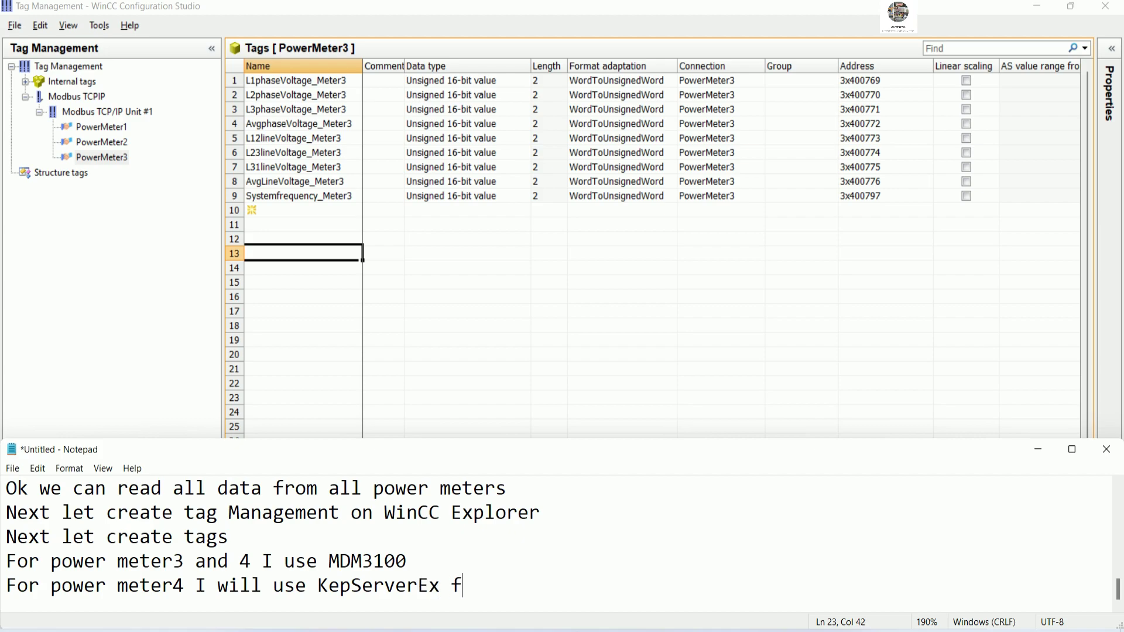
pyautogui.write('or OPC Server')
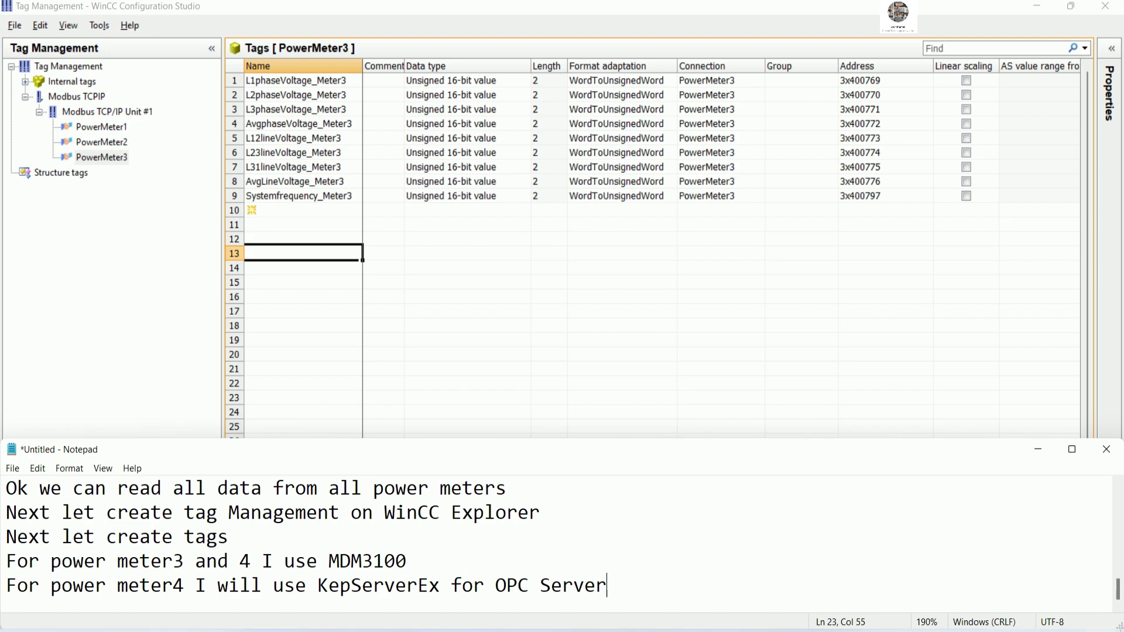
# - Go to the desktop and launch KEPServerEX 6 Configuration
pyautogui.click(995, 631)
pyautogui.click(1121, 631)
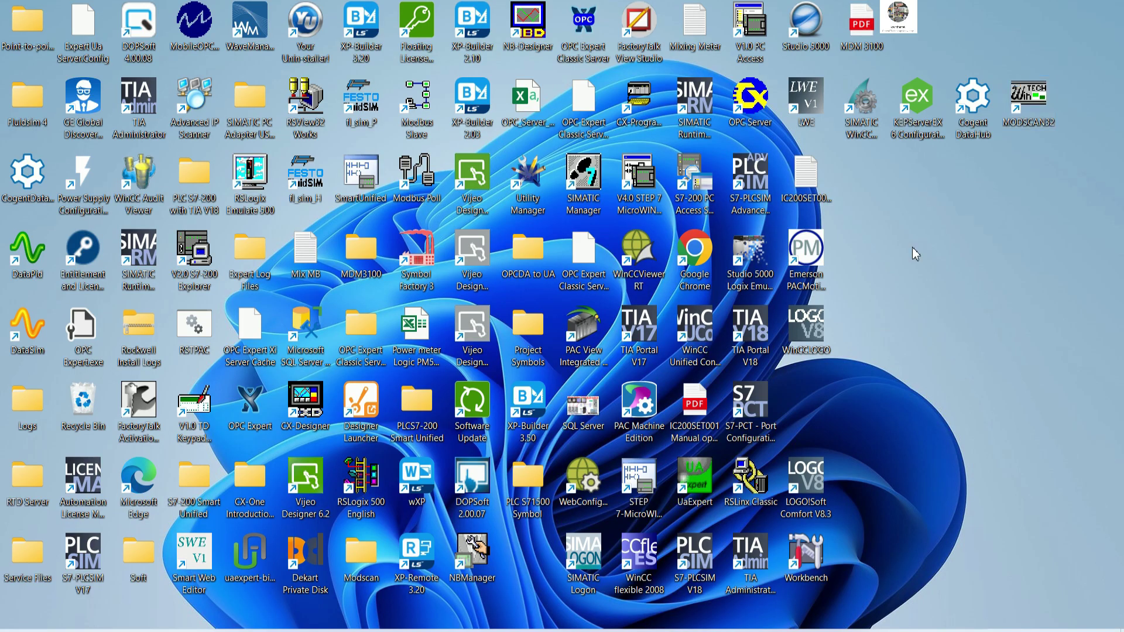
pyautogui.doubleClick(917, 98)
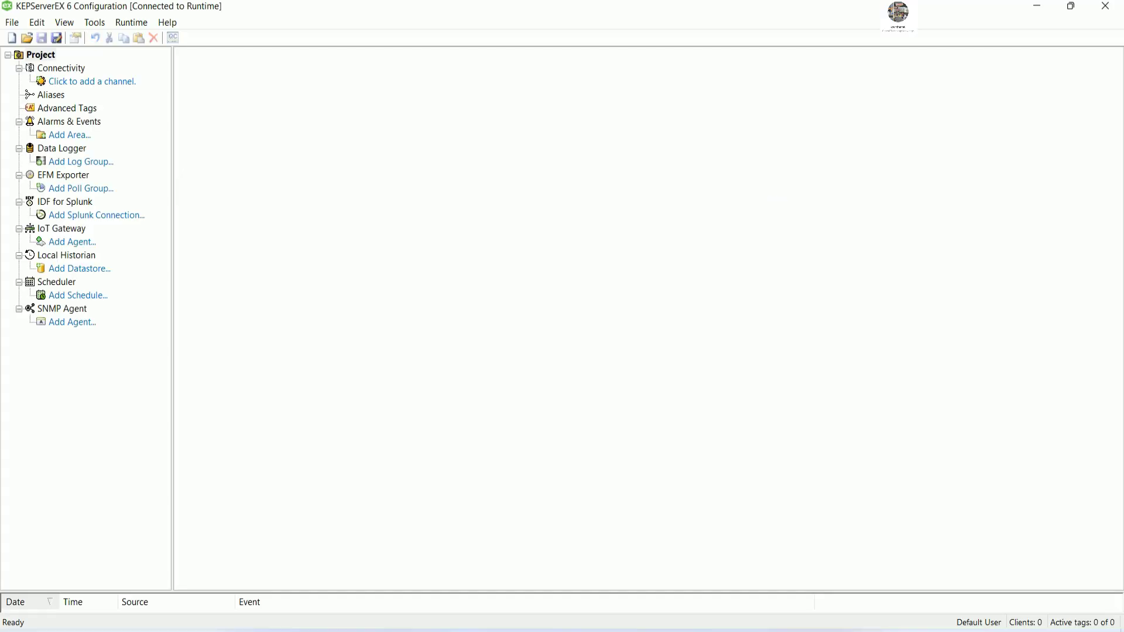
# - Start a new connectivity channel of type Modbus RTU Serial and name it Meter4
pyautogui.click(92, 84)
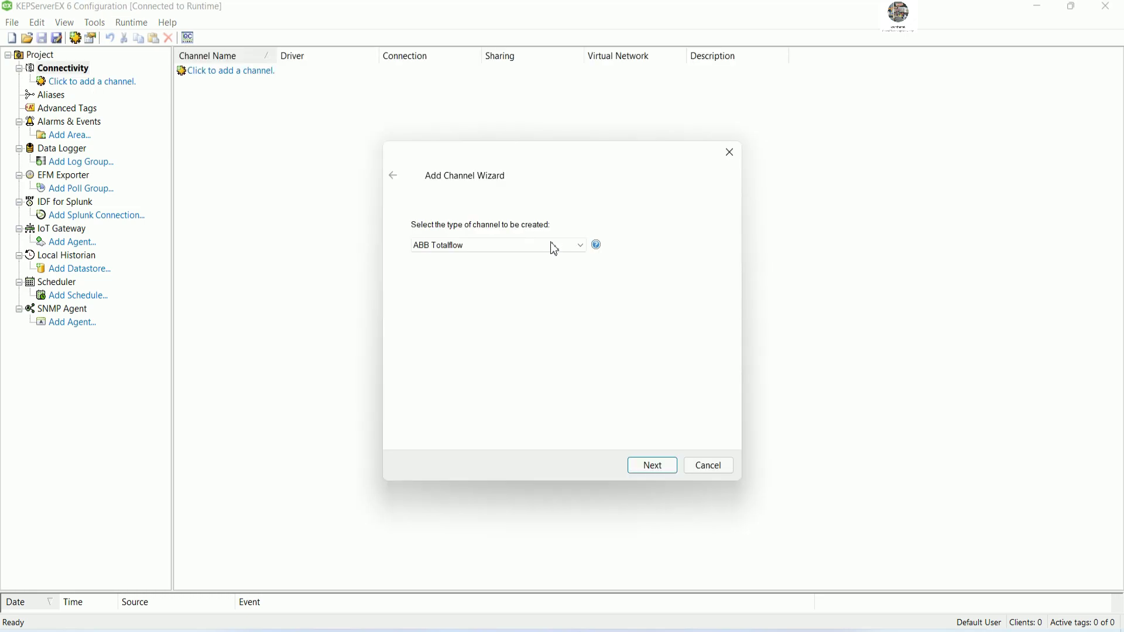
pyautogui.click(578, 246)
pyautogui.moveTo(582, 280); pyautogui.dragTo(578, 334)
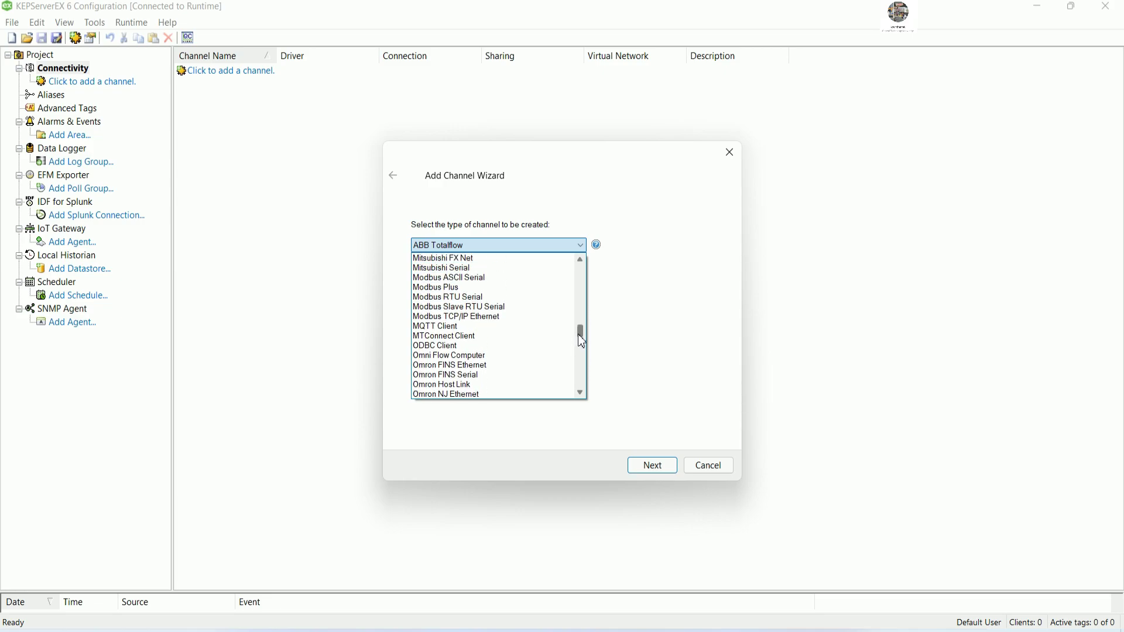
pyautogui.click(471, 303)
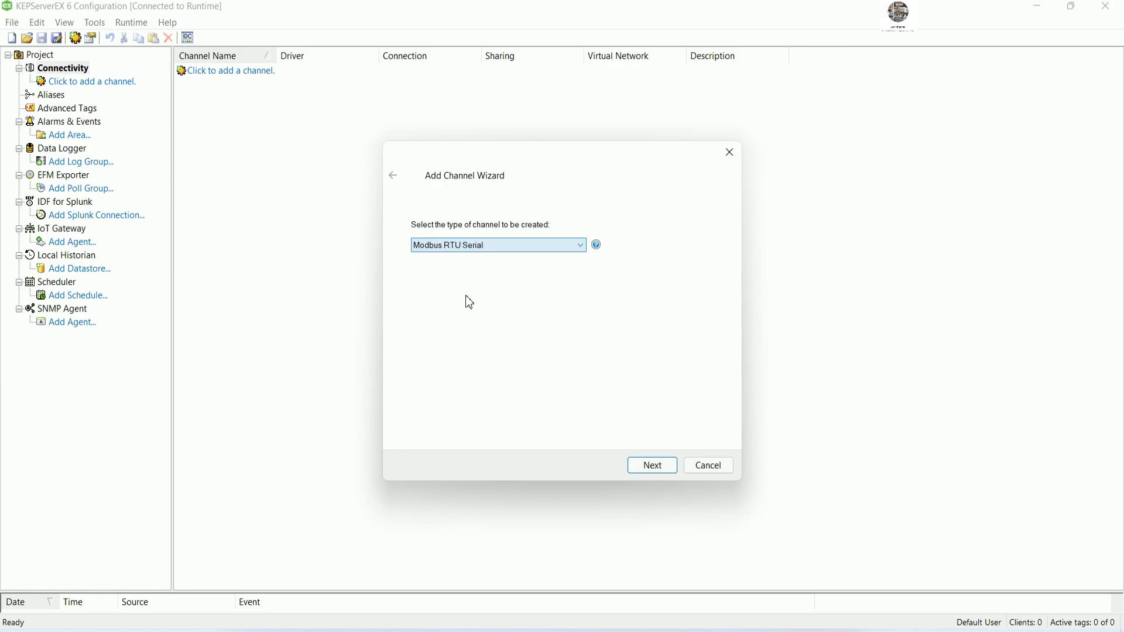
pyautogui.click(637, 468)
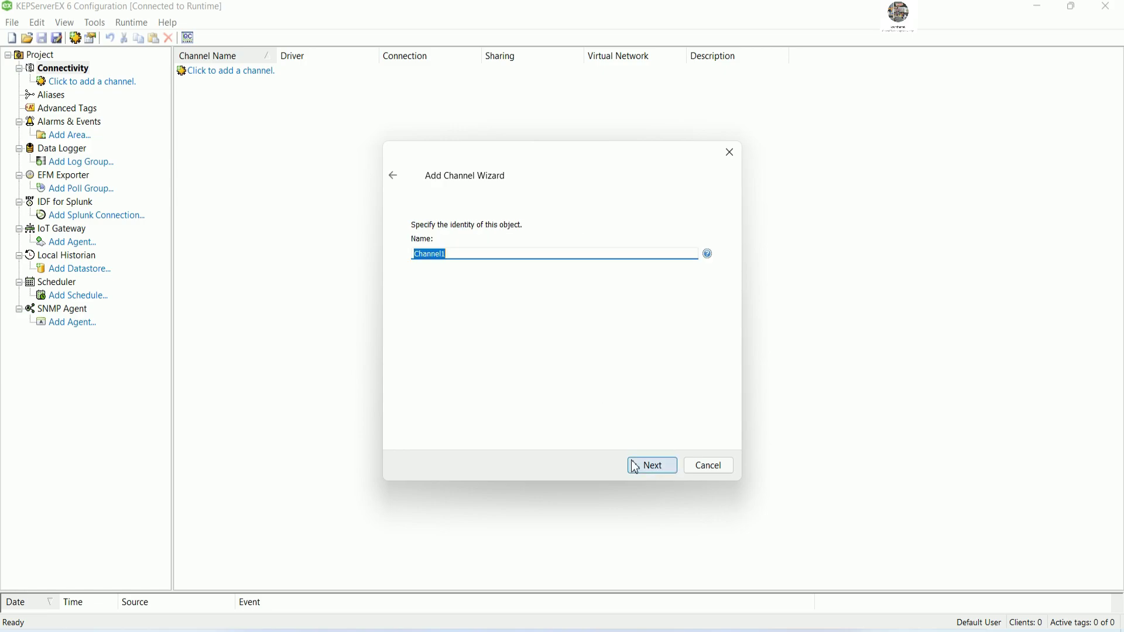
pyautogui.write('Meter4')
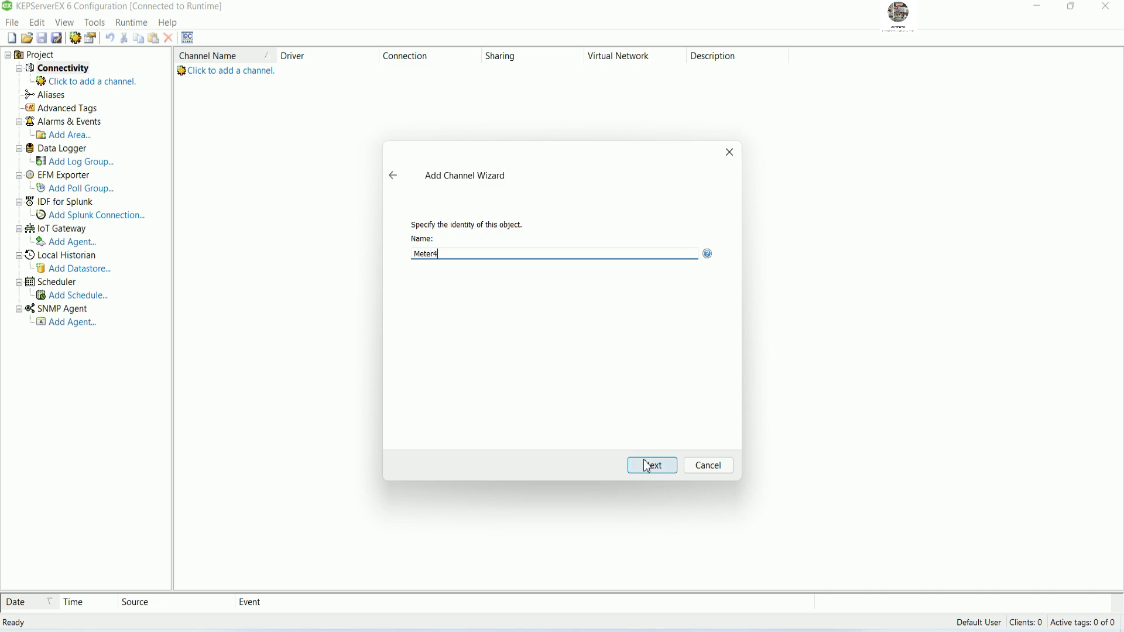
pyautogui.click(646, 462)
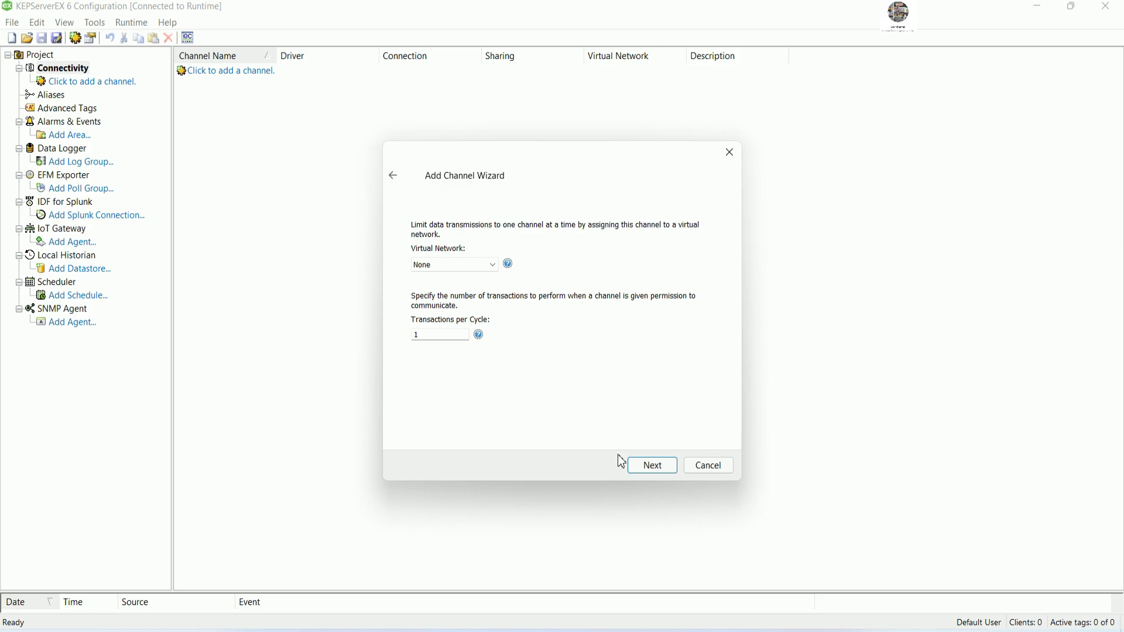
# - Keep the channel's default virtual network settings, set its COM ID to 3 and check the USB-SERIAL port number in Device Manager
pyautogui.click(650, 464)
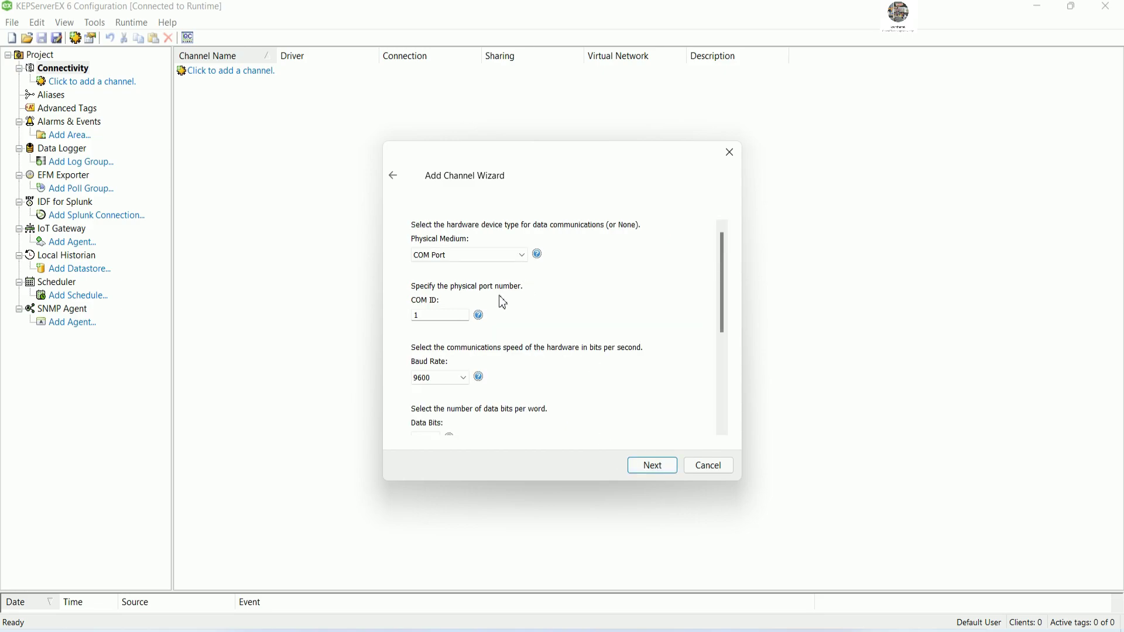
pyautogui.doubleClick(440, 316)
pyautogui.write('3')
pyautogui.click(659, 626)
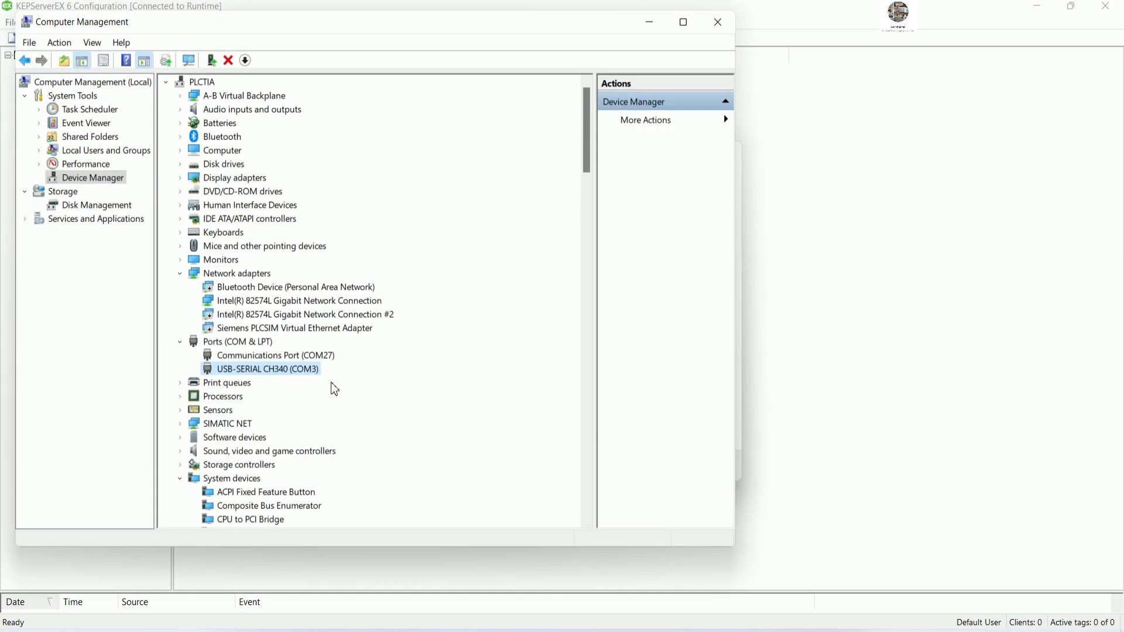
pyautogui.click(644, 25)
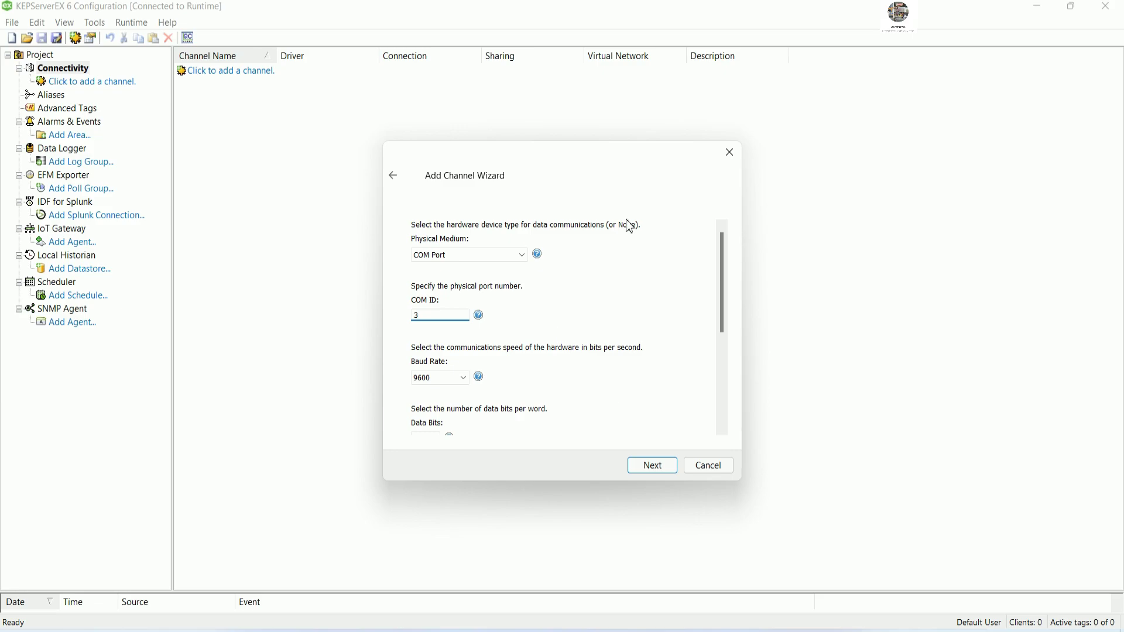
# - Set the channel's parity to None, keep the remaining serial and write defaults, and finish creating the Meter4 channel
pyautogui.moveTo(601, 137); pyautogui.dragTo(614, 12)
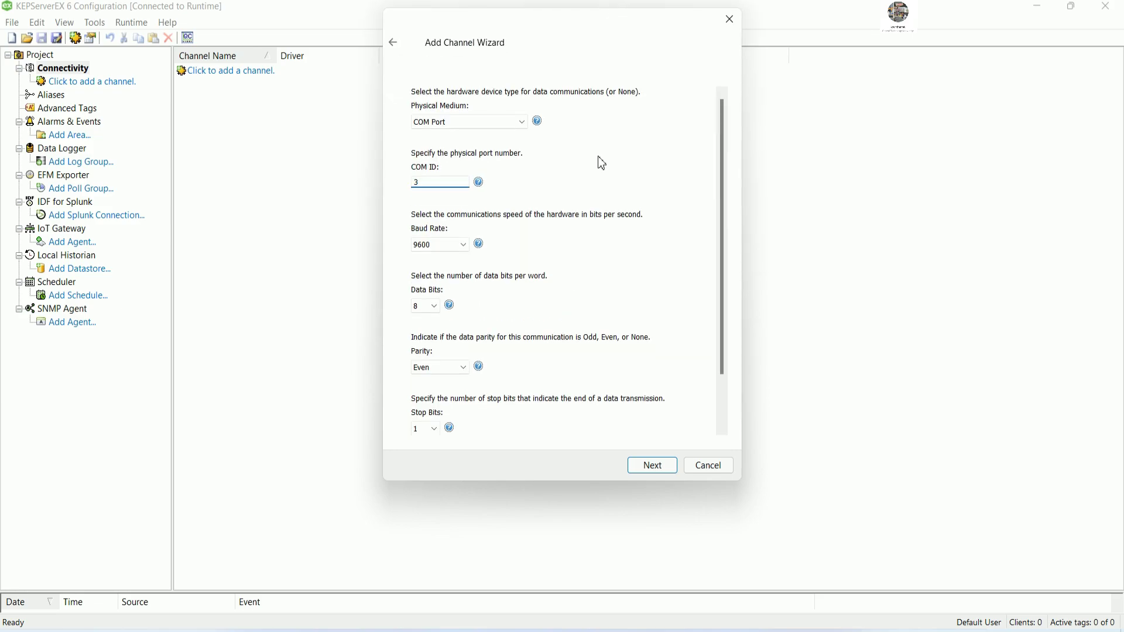
pyautogui.click(463, 367)
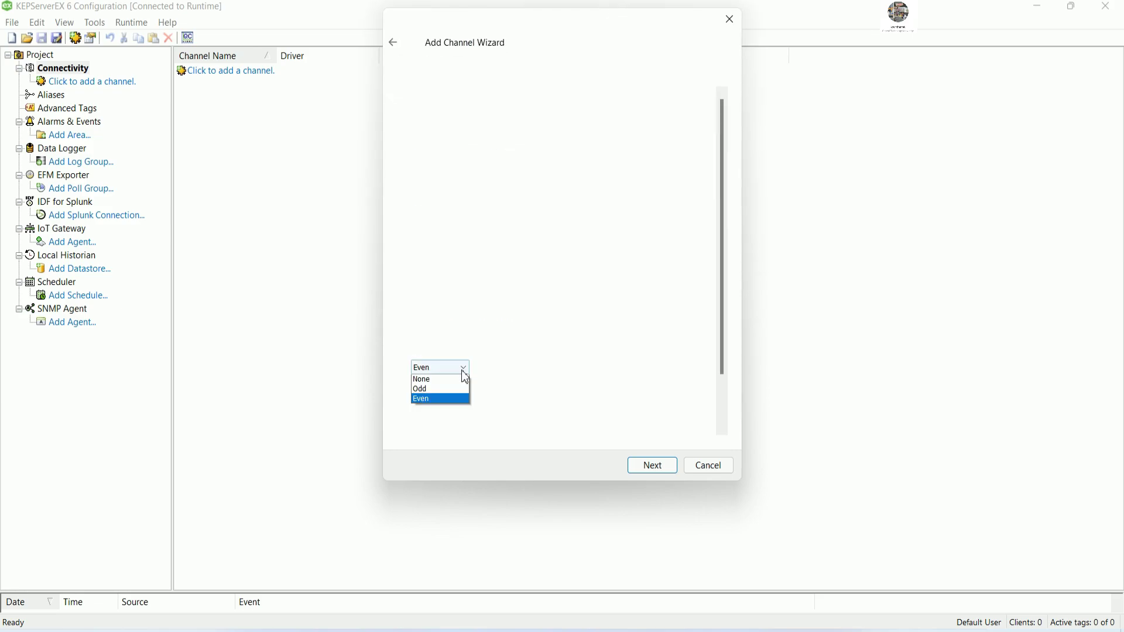
pyautogui.click(427, 380)
pyautogui.moveTo(719, 252); pyautogui.dragTo(726, 322)
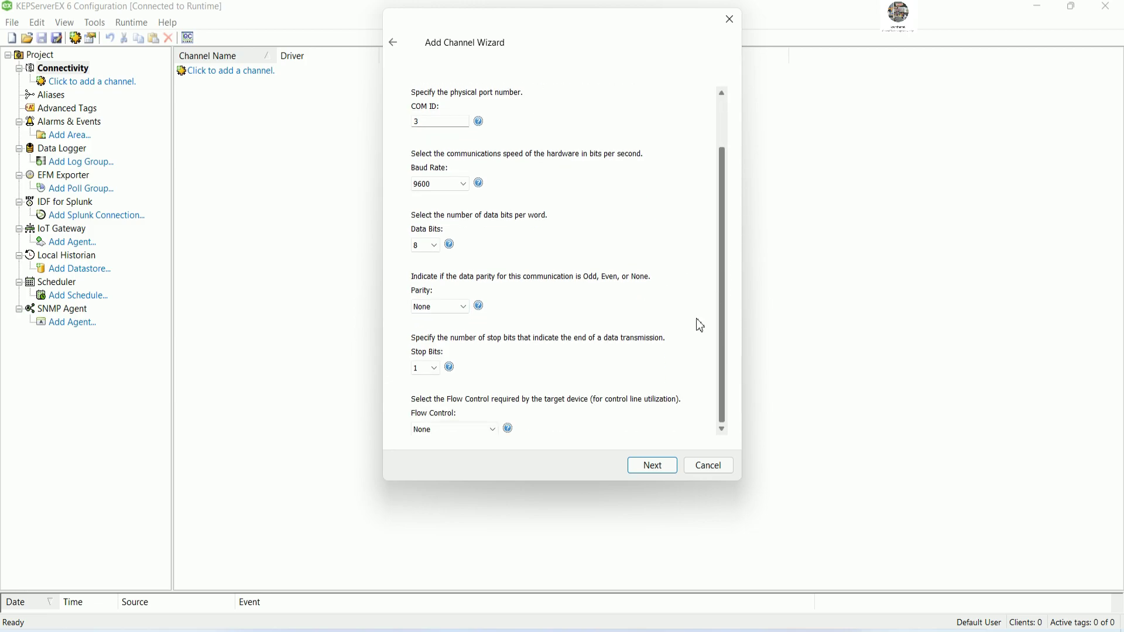
pyautogui.click(657, 472)
pyautogui.click(657, 472)
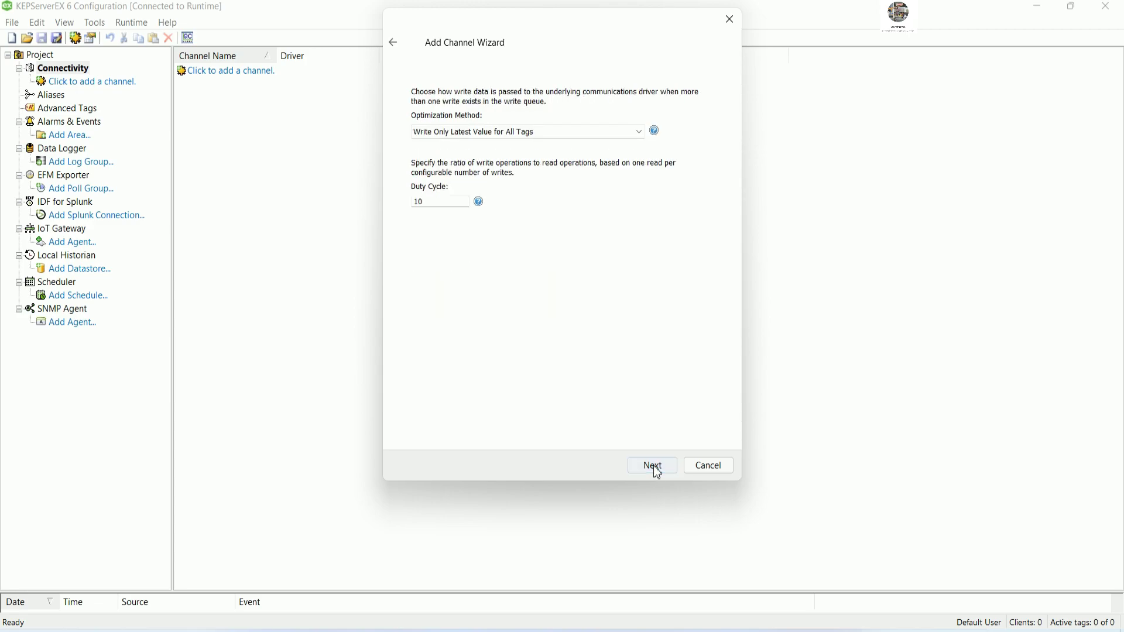
pyautogui.click(656, 472)
pyautogui.click(652, 466)
pyautogui.click(649, 464)
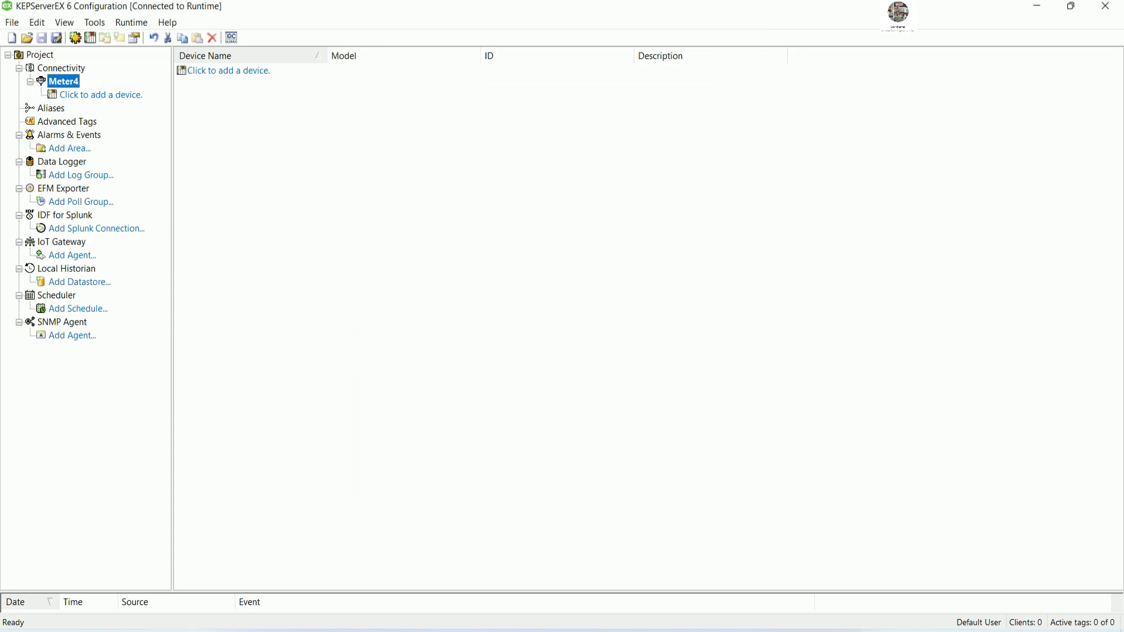
# - Start adding a device named POWERMETER4 to the Meter4 channel and choose the Modbus model
pyautogui.click(208, 72)
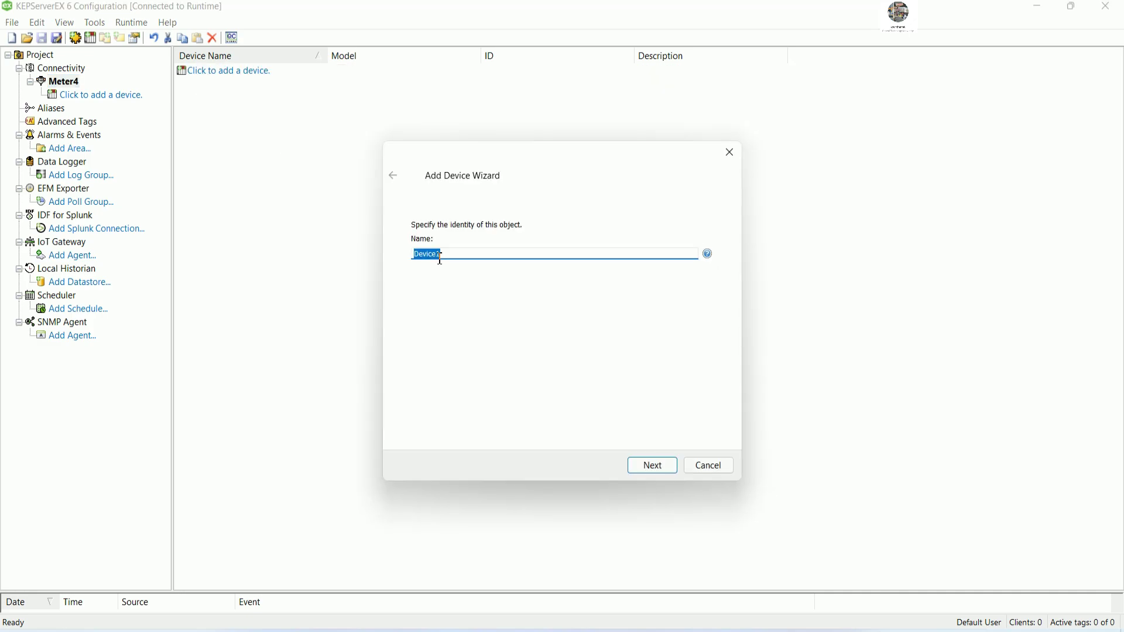
pyautogui.write('POWERMETER4')
pyautogui.click(656, 468)
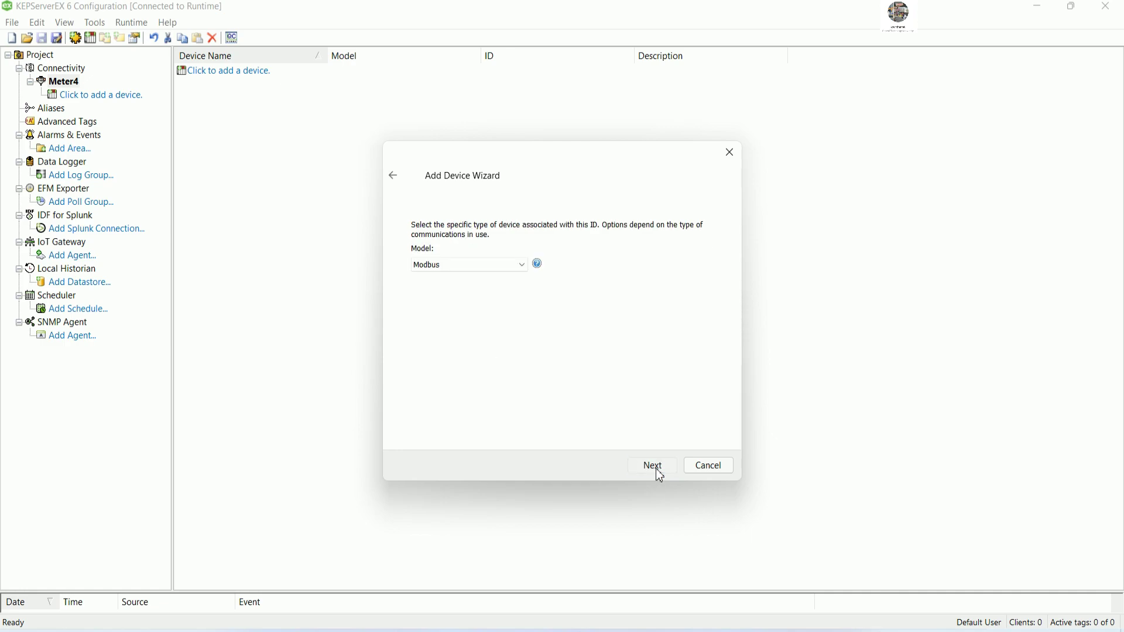
pyautogui.click(521, 265)
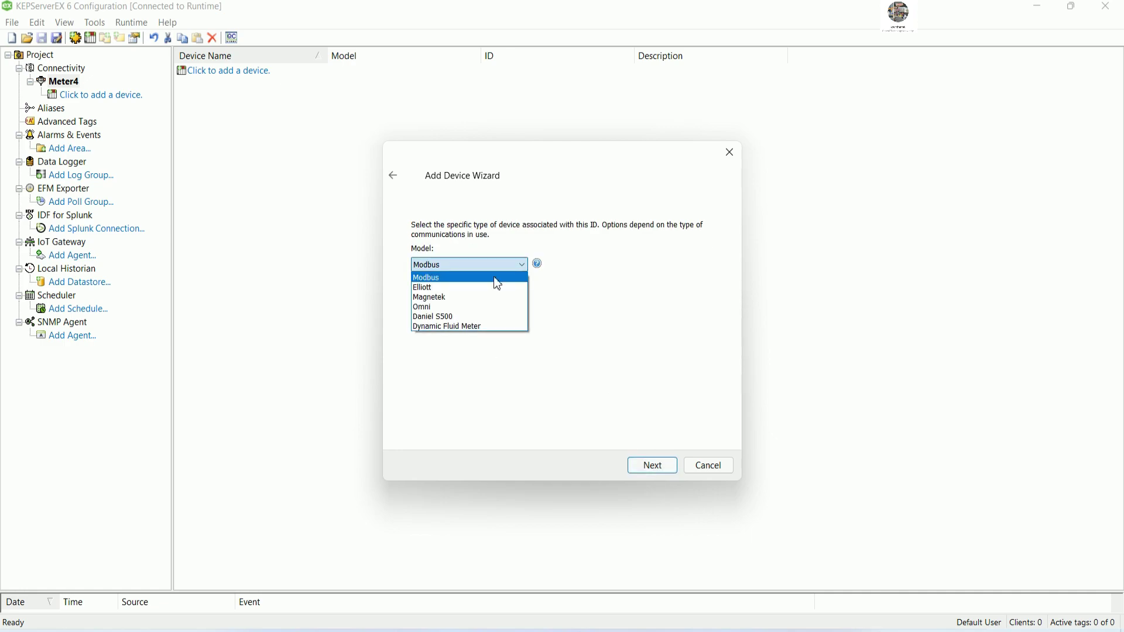
pyautogui.click(456, 280)
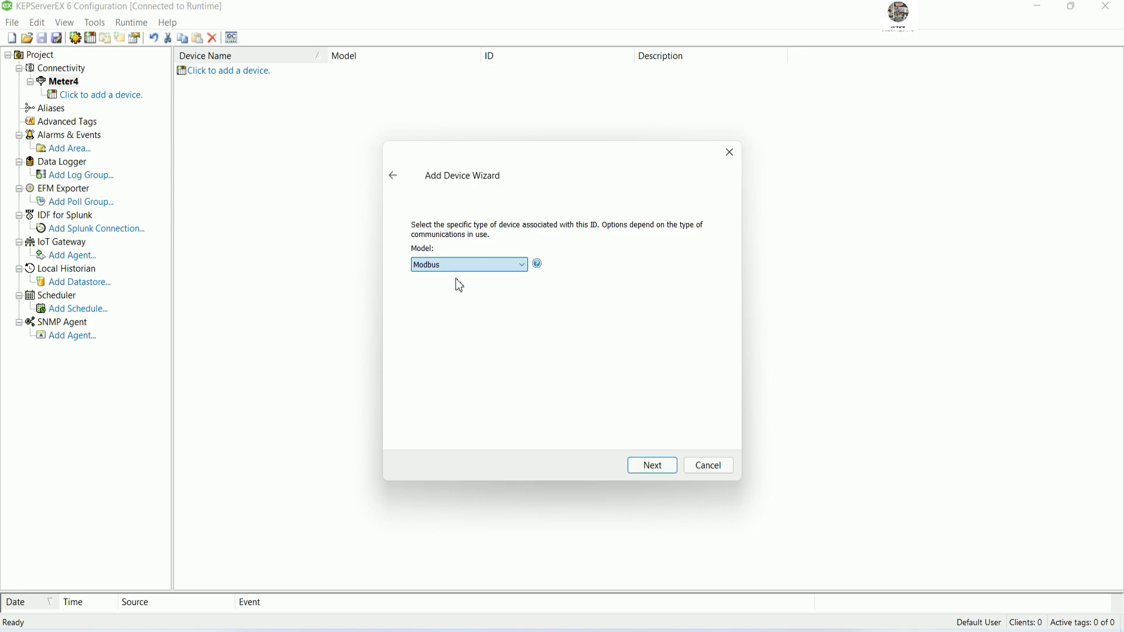
# - Accept Modbus as the new device's model and set its device ID to 4
pyautogui.click(649, 468)
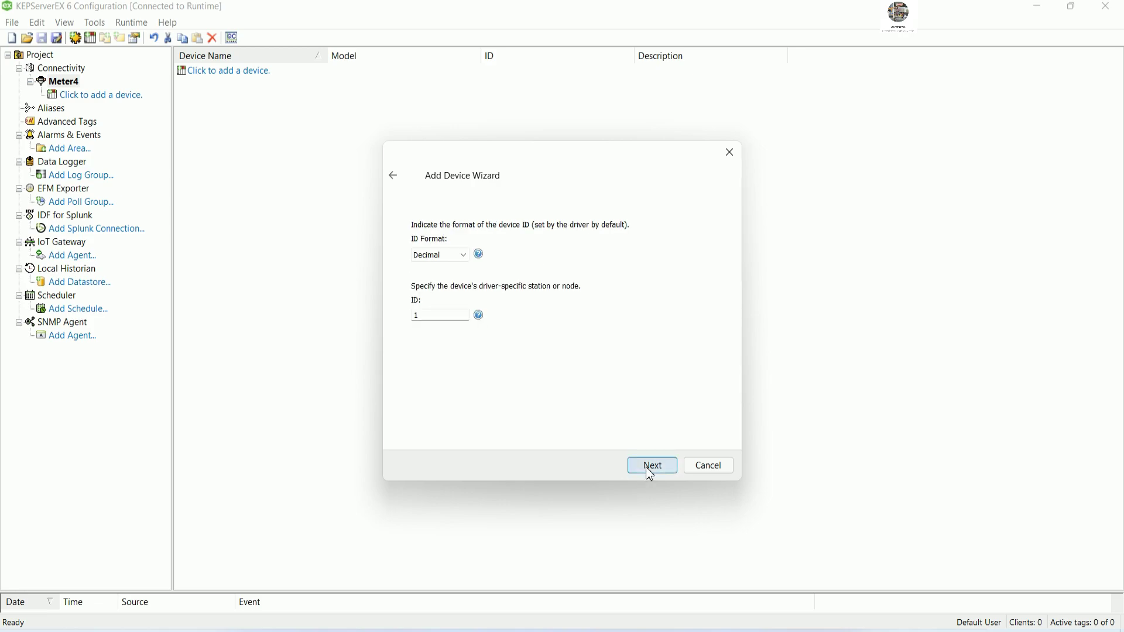
pyautogui.doubleClick(433, 318)
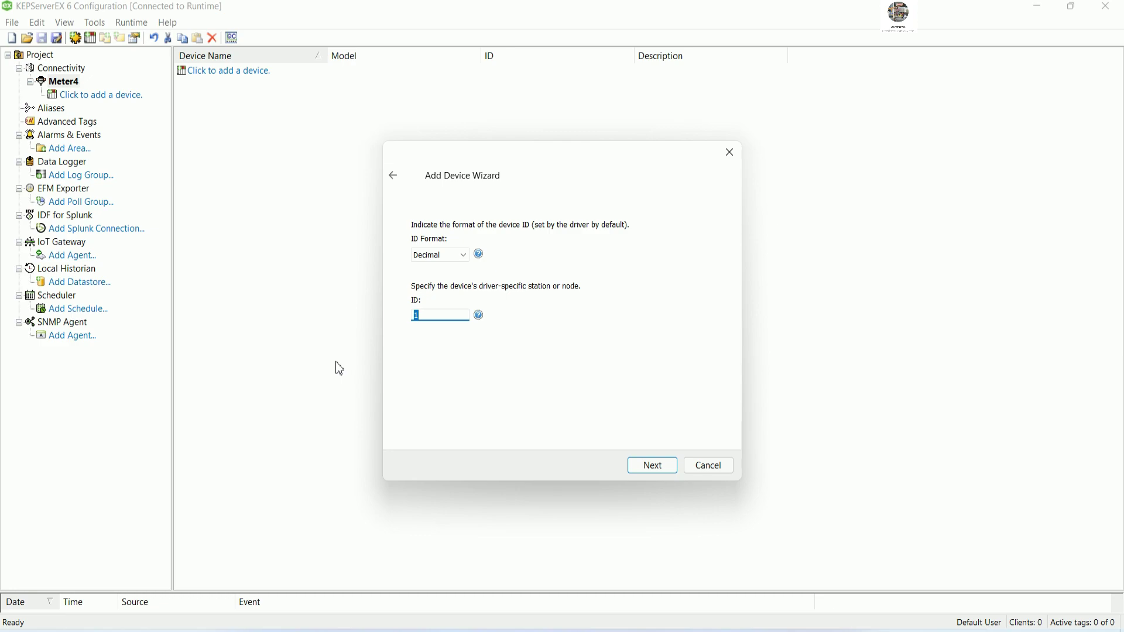
pyautogui.write('4')
pyautogui.click(641, 459)
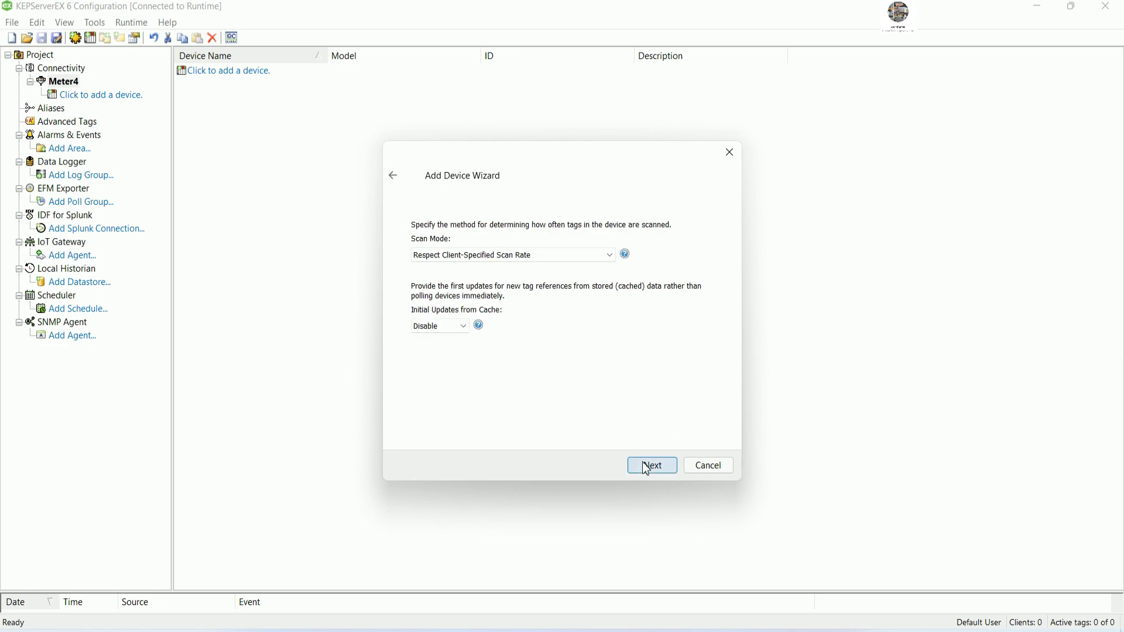
# - Accept the defaults for the remaining device settings, finish adding the device, and open POWERMETER4's tag list
pyautogui.click(648, 469)
pyautogui.click(651, 468)
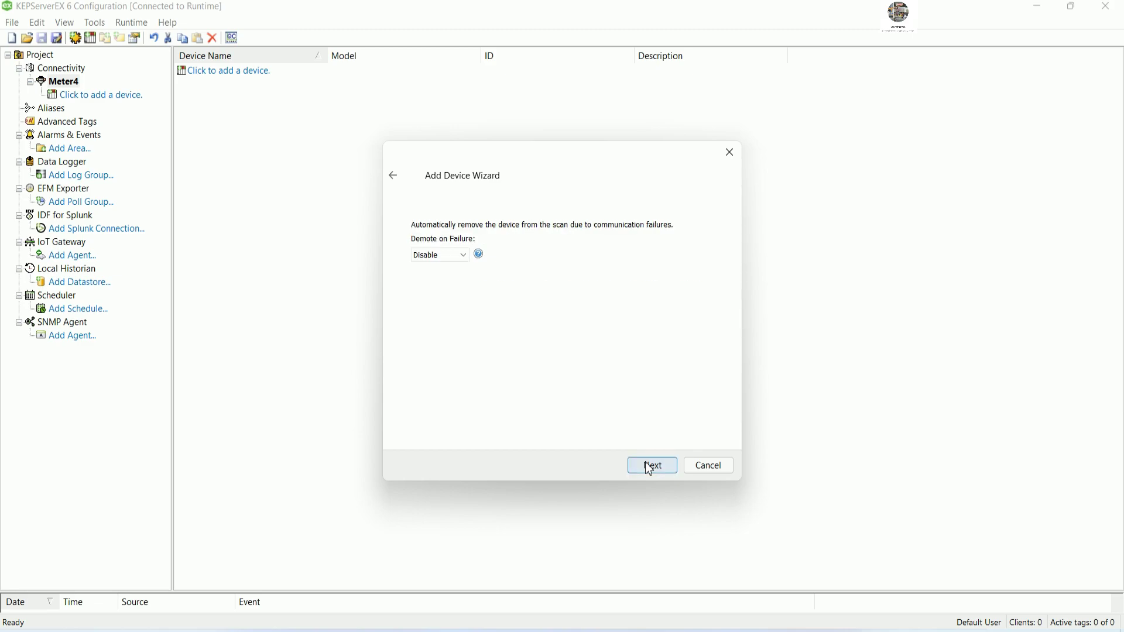
pyautogui.click(650, 468)
pyautogui.click(651, 469)
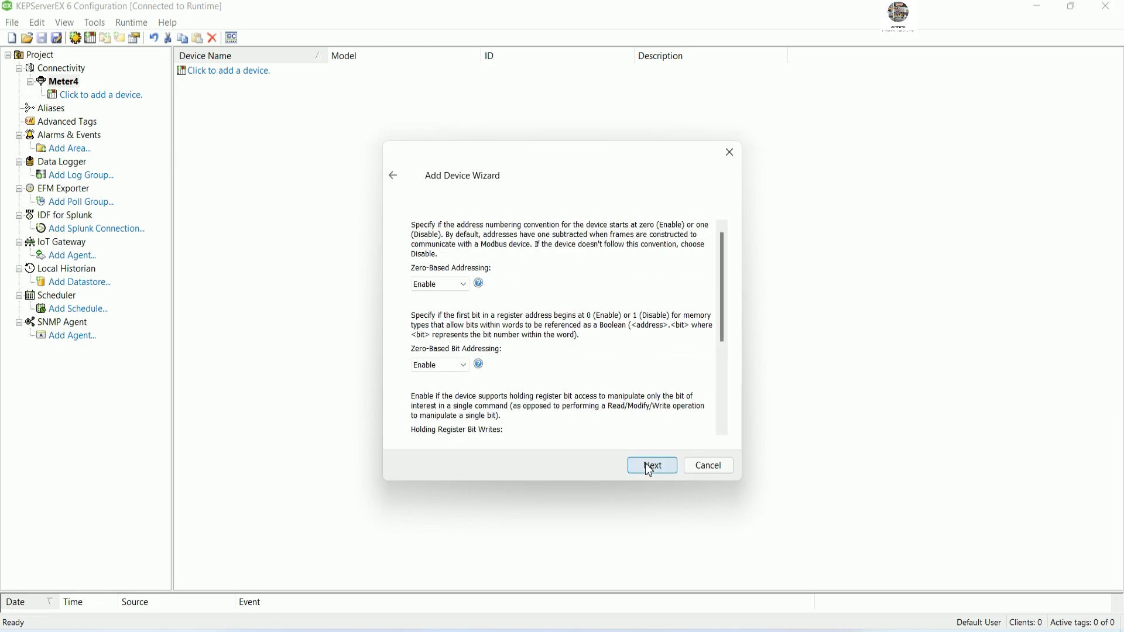
pyautogui.click(651, 468)
pyautogui.click(650, 469)
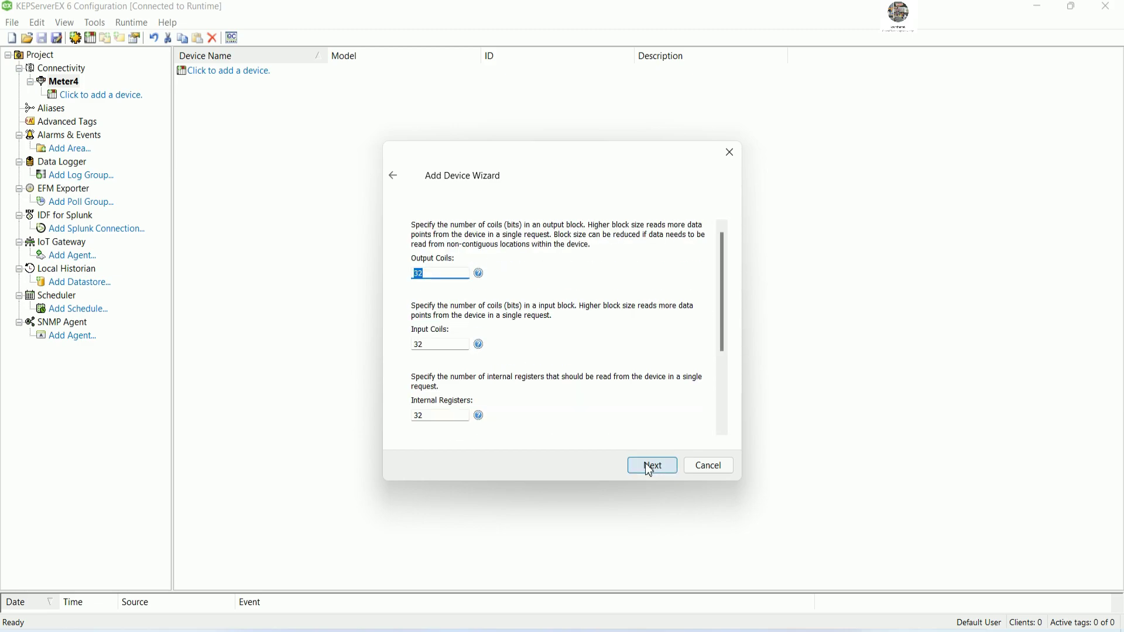
pyautogui.click(650, 468)
pyautogui.click(651, 468)
pyautogui.click(650, 468)
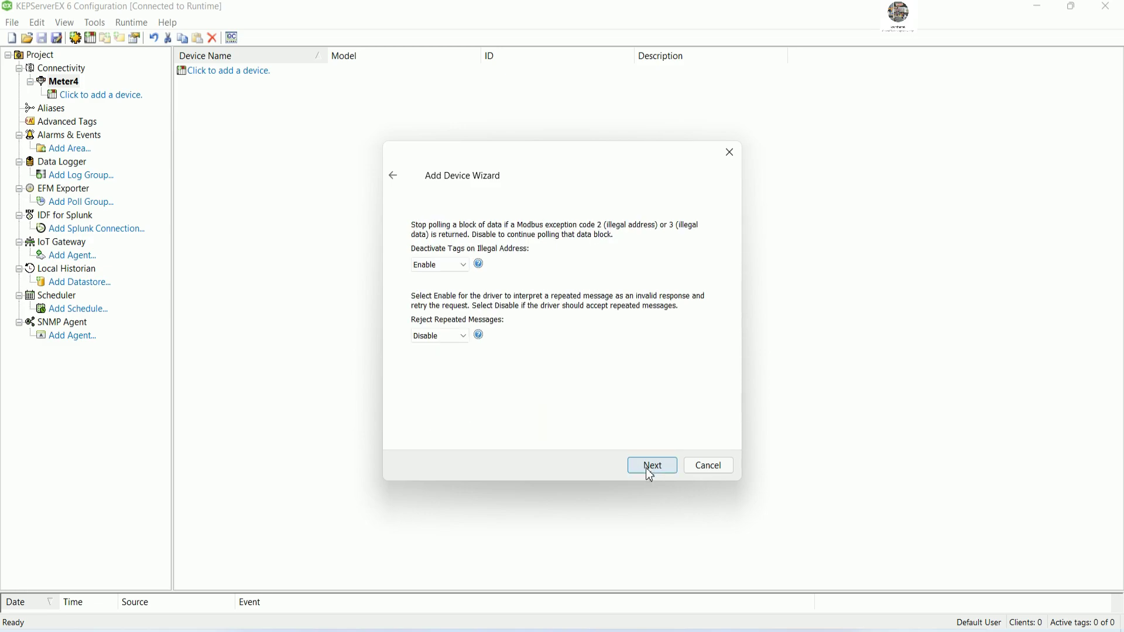
pyautogui.click(651, 468)
pyautogui.click(651, 465)
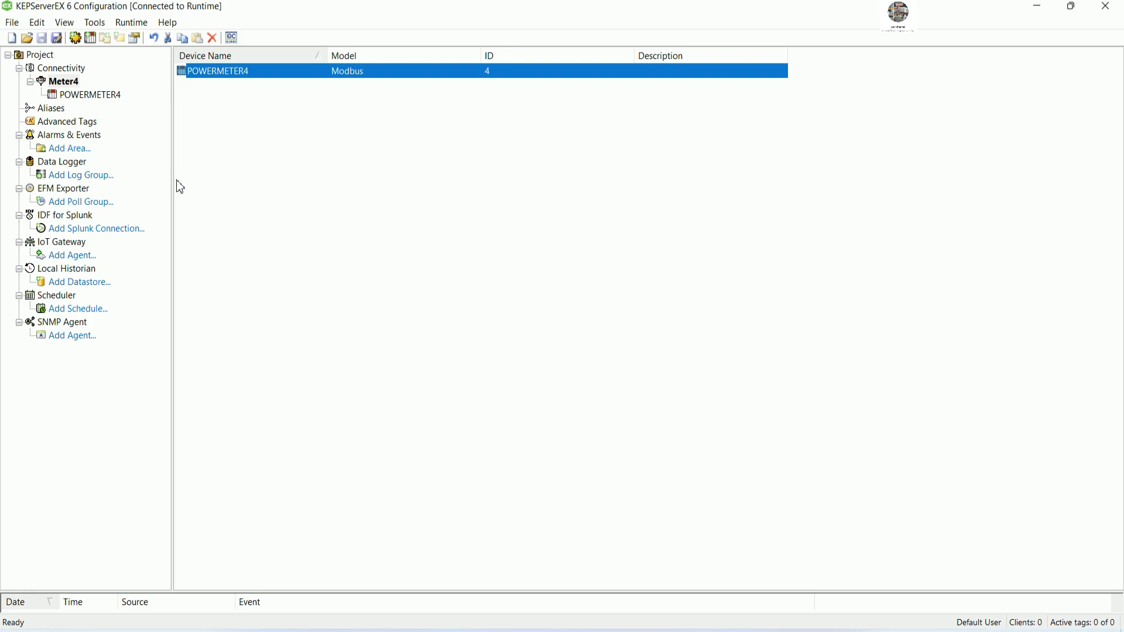
pyautogui.click(94, 95)
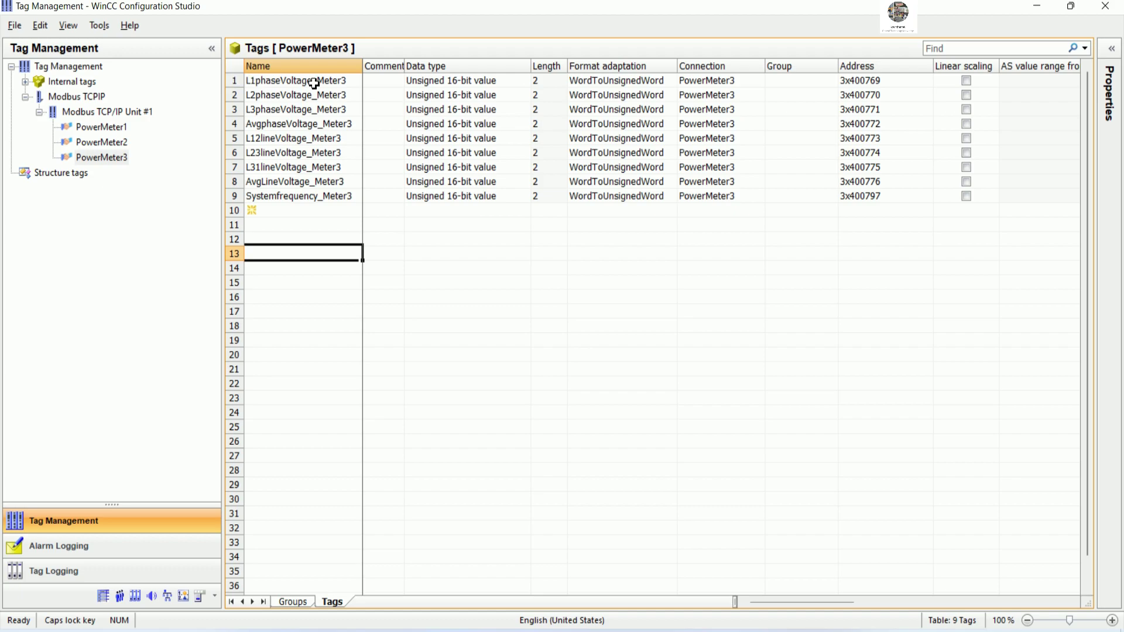
# - Copy the nine PowerMeter3 tag names in WinCC Tag Management and try to paste them into POWERMETER4 in KEPServerEX
pyautogui.click(314, 83)
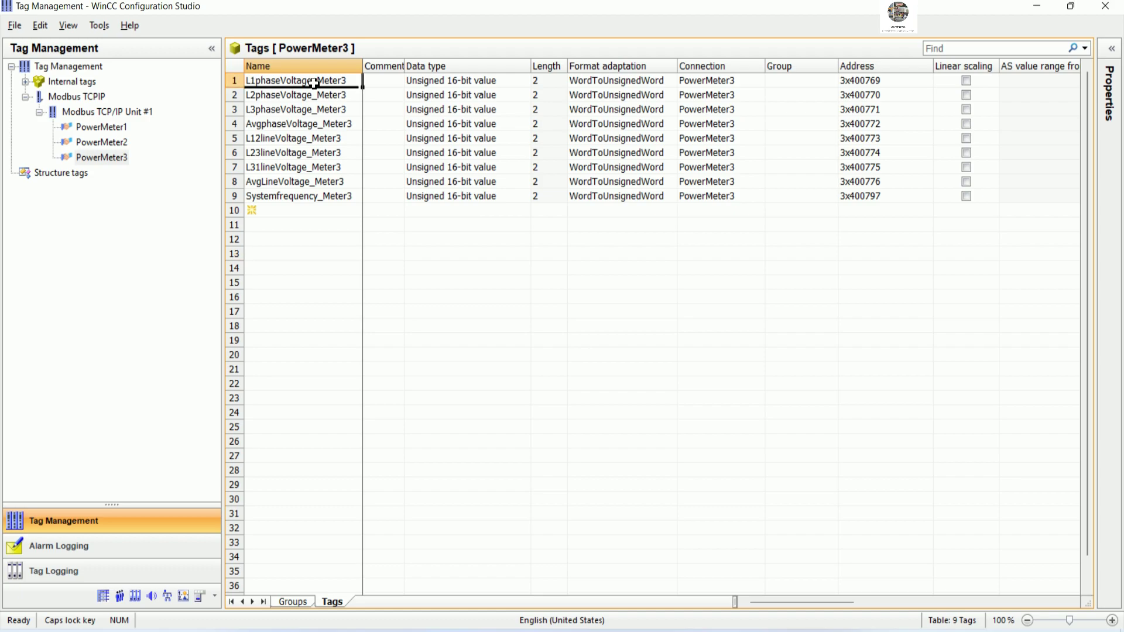
pyautogui.moveTo(351, 82); pyautogui.dragTo(348, 197)
pyautogui.rightClick(305, 137)
pyautogui.click(336, 166)
pyautogui.hotkey('alt', 'Tab')
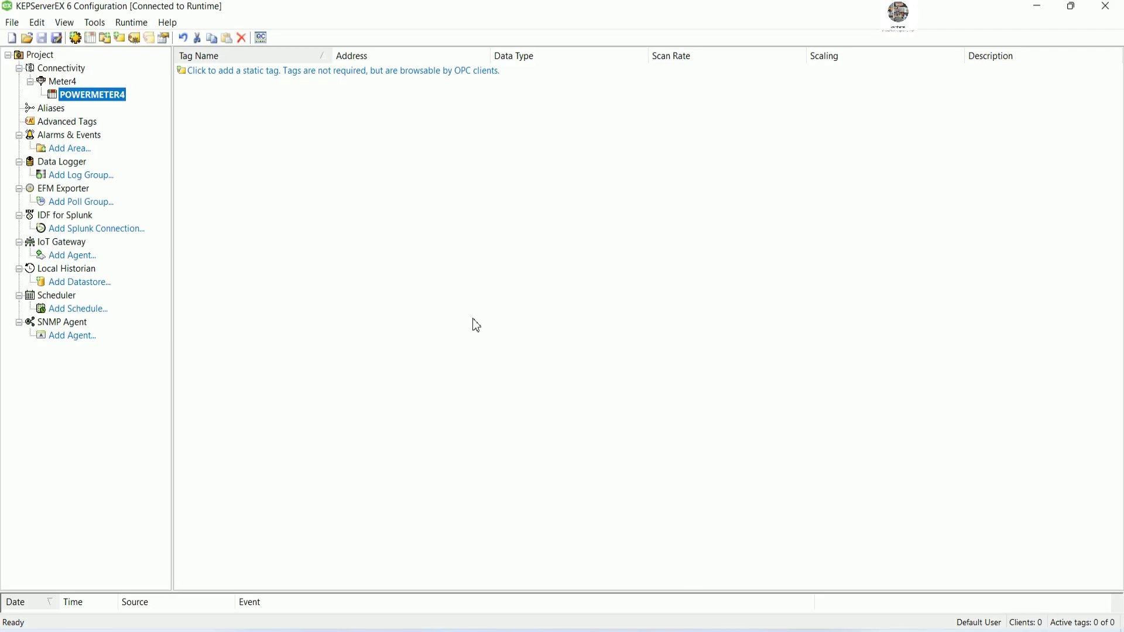
pyautogui.rightClick(429, 233)
# - Create a static tag under POWERMETER4 named L1phaseVoltage_Meter4, adapting the first PowerMeter3 tag name copied from WinCC
pyautogui.click(329, 86)
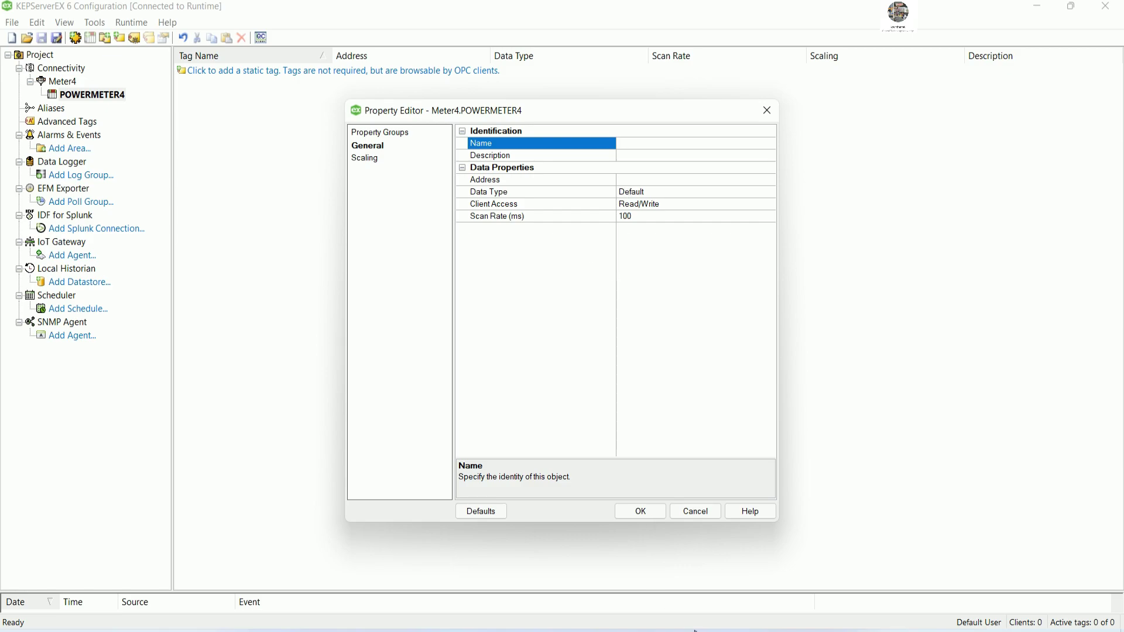
pyautogui.hotkey('alt', 'Tab')
pyautogui.moveTo(322, 240); pyautogui.dragTo(322, 255)
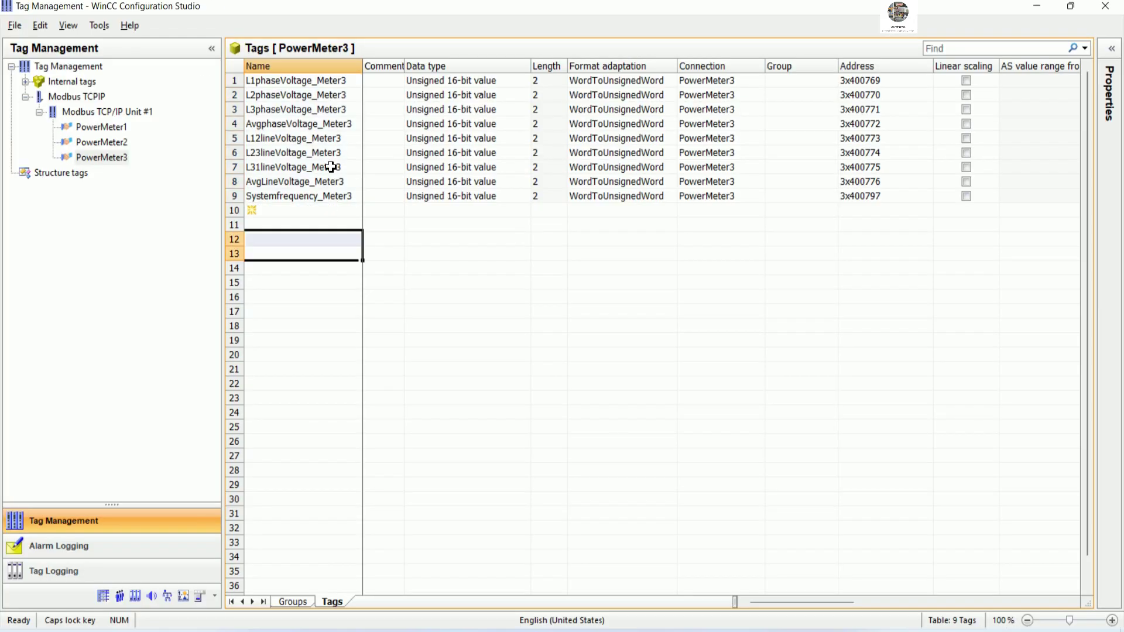
pyautogui.click(341, 82)
pyautogui.click(345, 82)
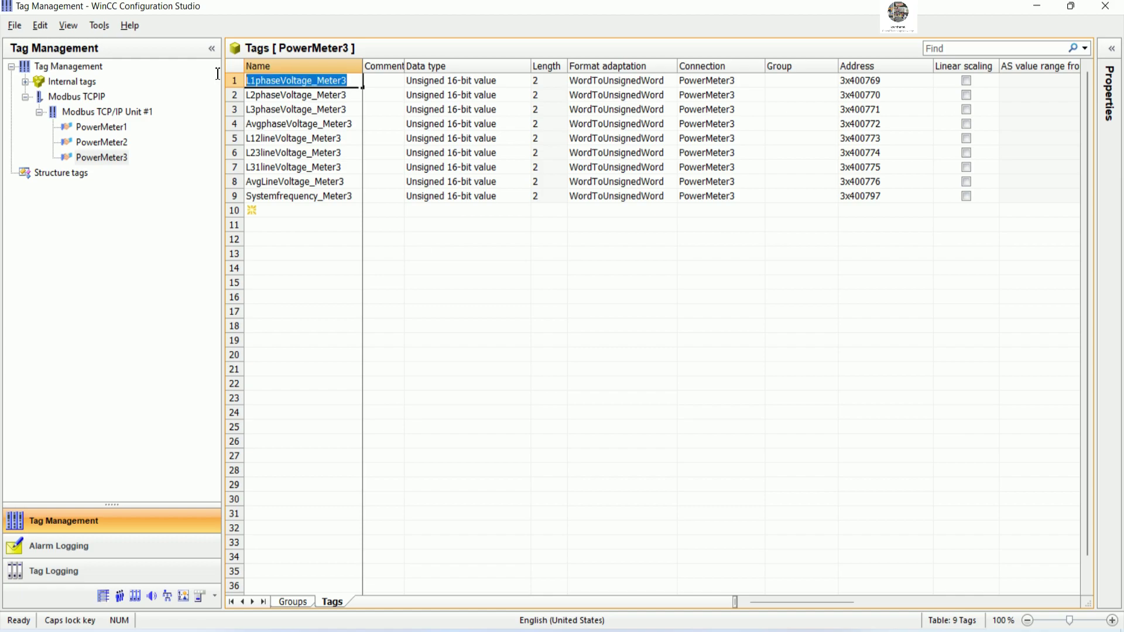
pyautogui.hotkey('alt', 'Tab')
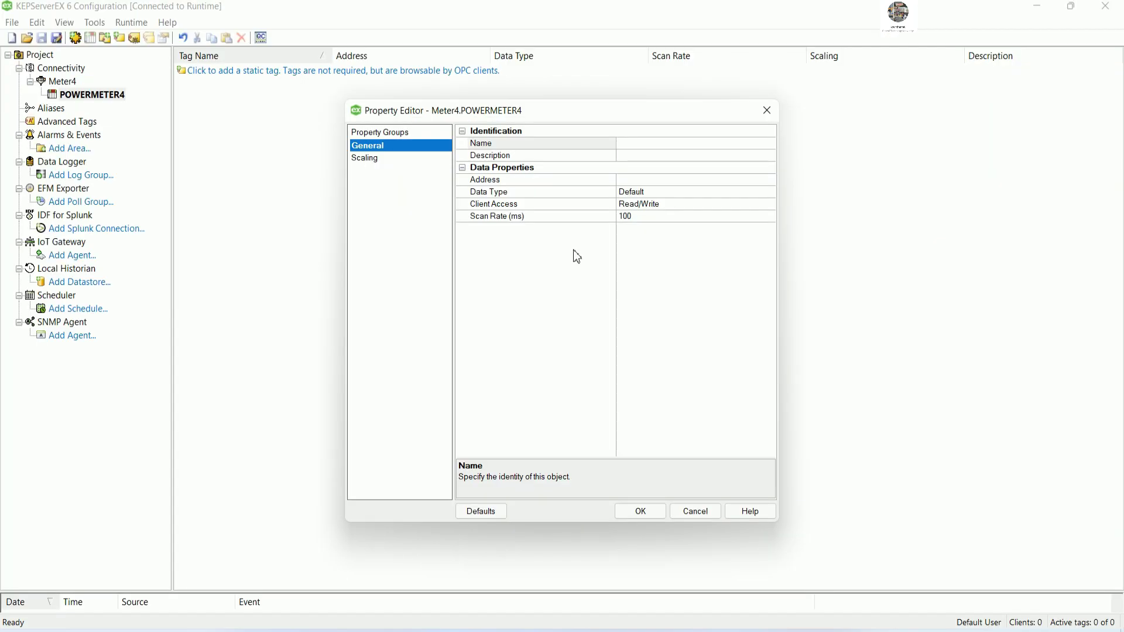
pyautogui.click(651, 147)
pyautogui.hotkey('ctrl', 'v')
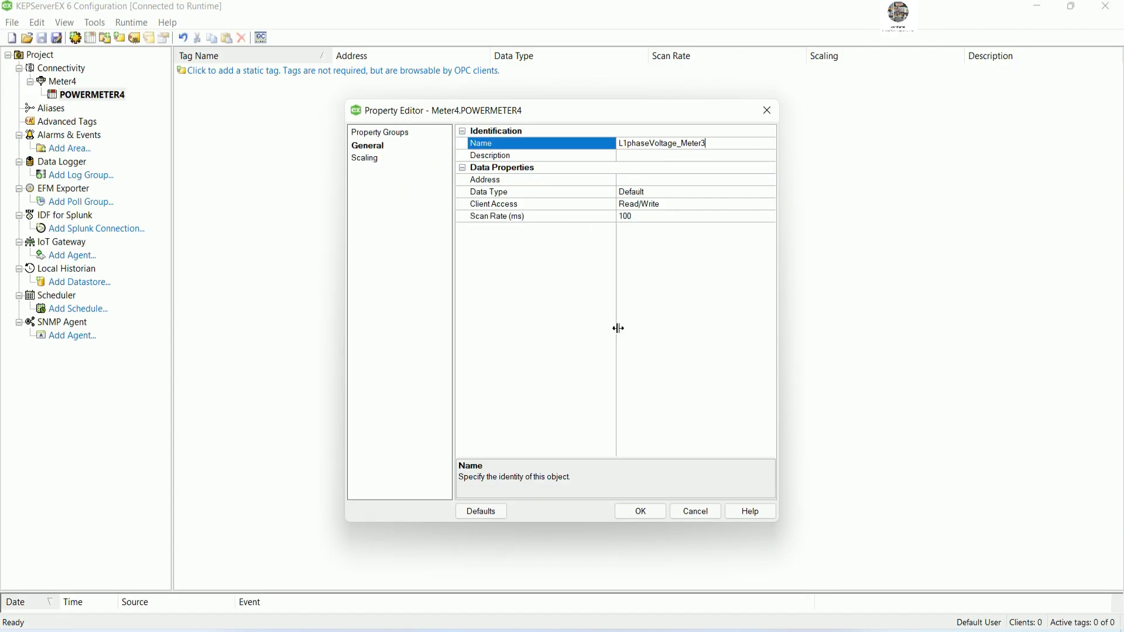
pyautogui.write('4')
# - Set the new L1 phase voltage tag's data type to Word
pyautogui.click(681, 181)
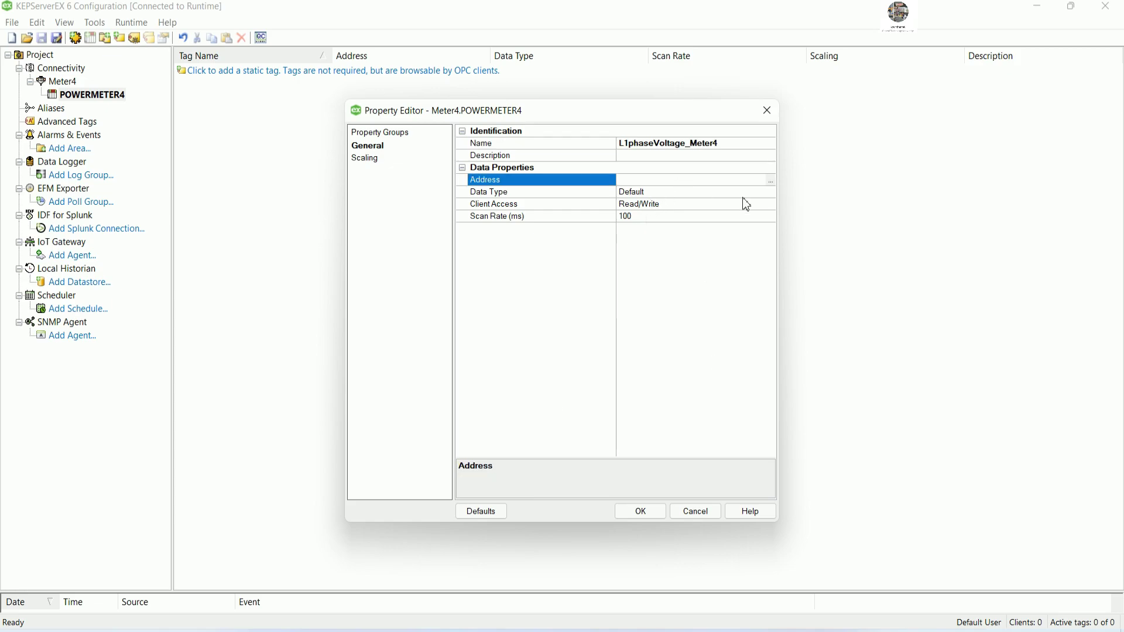
pyautogui.click(771, 192)
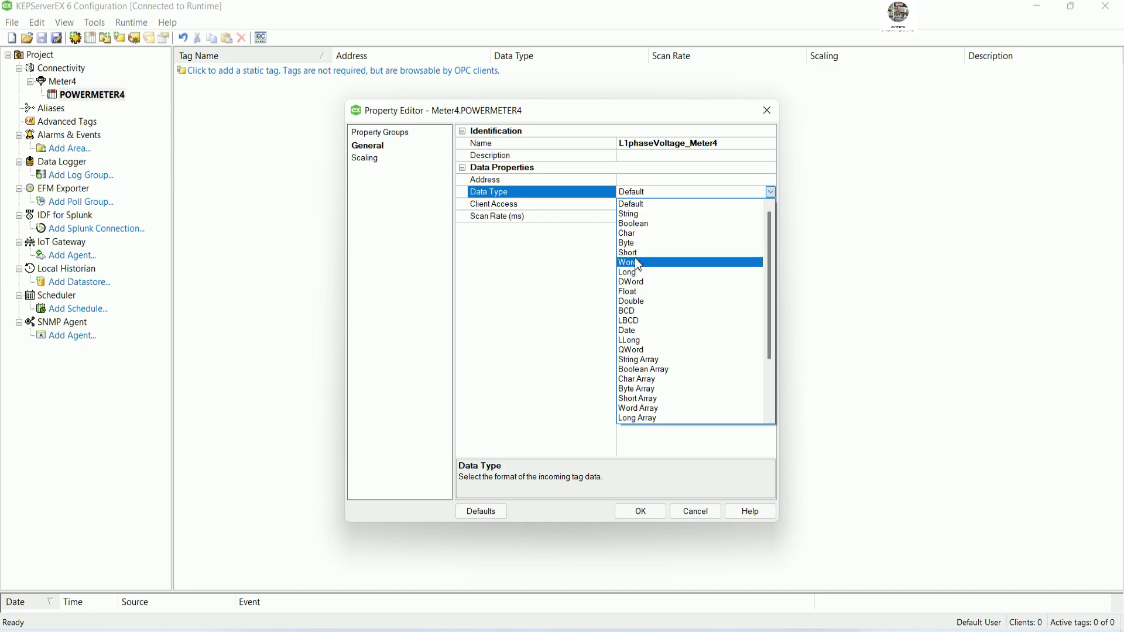
pyautogui.click(641, 262)
# - Copy register number 400769 from the first PowerMeter3 tag in WinCC, use it as the new tag's address, and save the tag
pyautogui.click(650, 181)
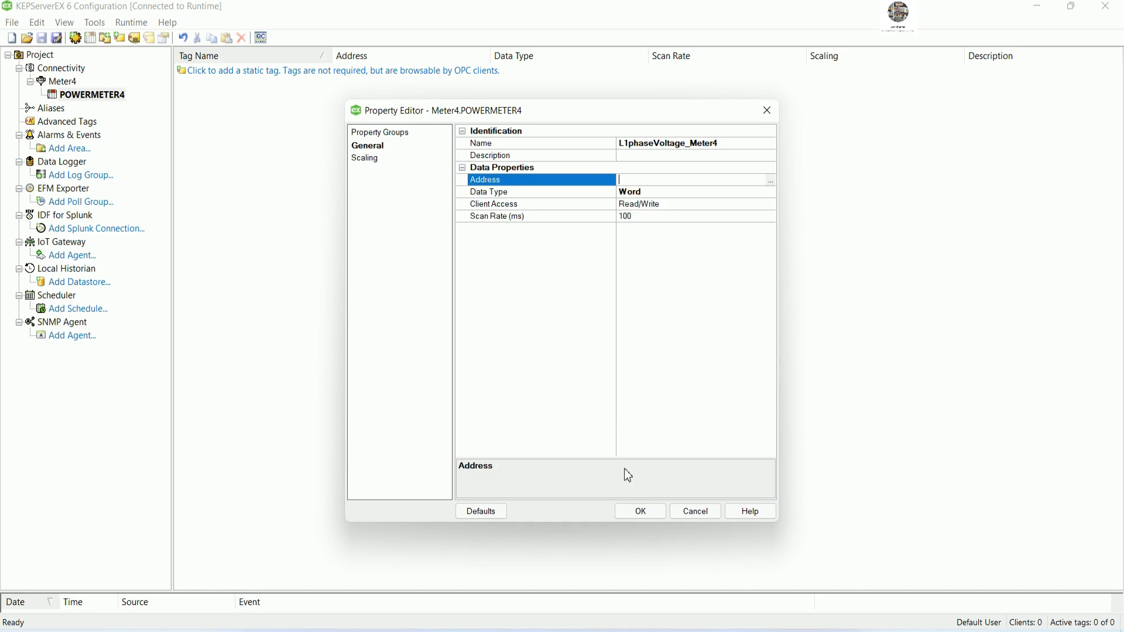
pyautogui.click(690, 627)
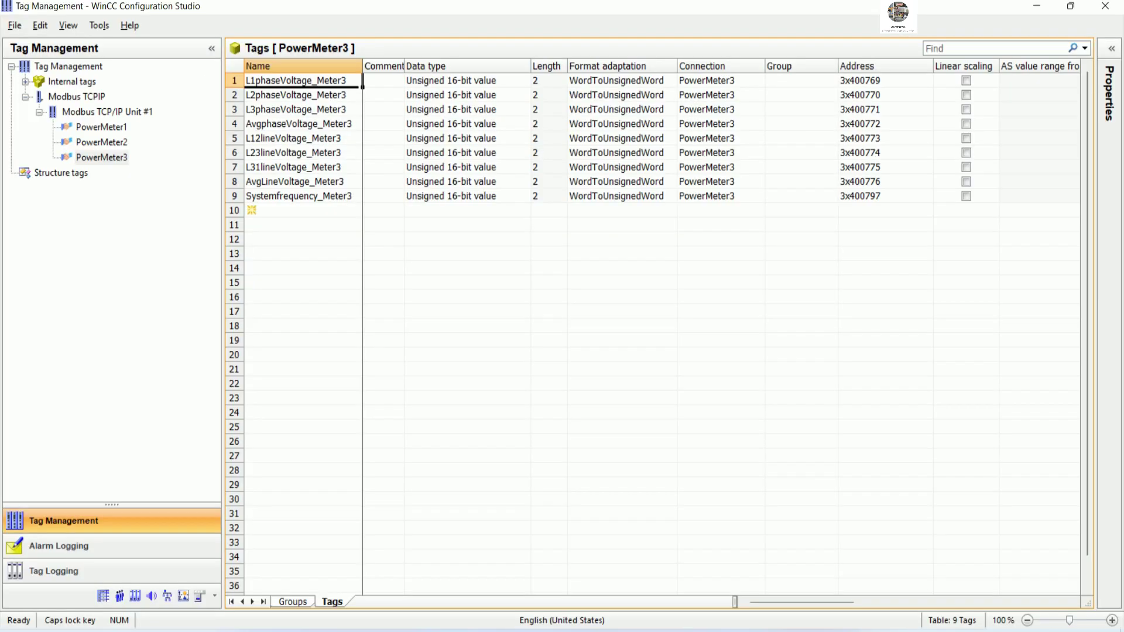
pyautogui.click(898, 80)
pyautogui.click(901, 81)
pyautogui.moveTo(900, 81); pyautogui.dragTo(850, 81)
pyautogui.hotkey('ctrl', 'c')
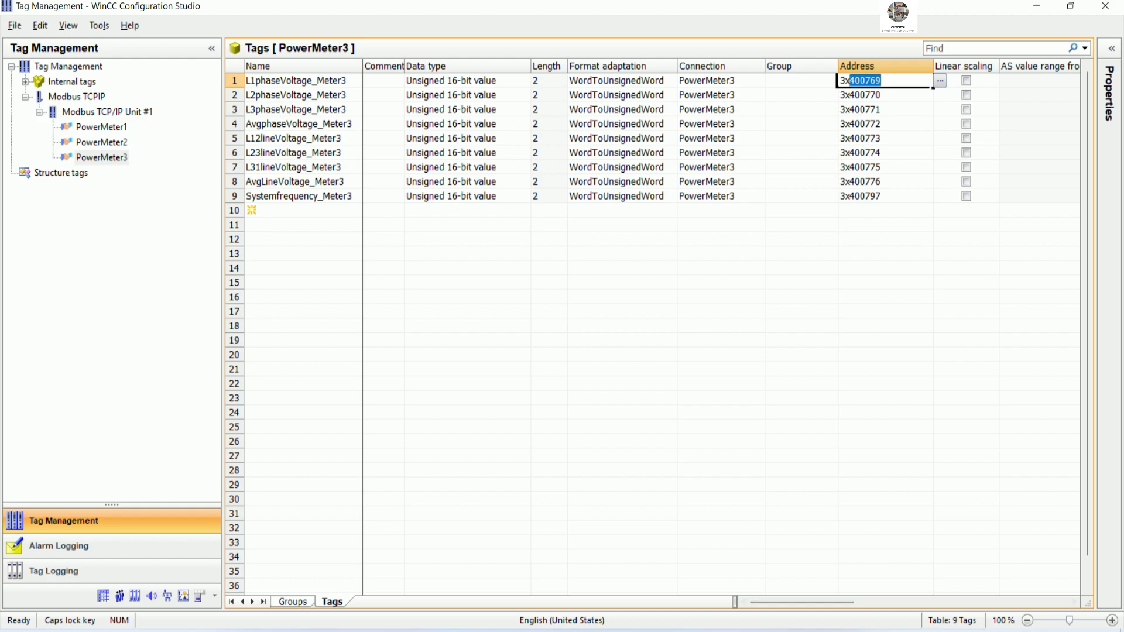
pyautogui.click(691, 627)
pyautogui.click(665, 184)
pyautogui.hotkey('ctrl', 'v')
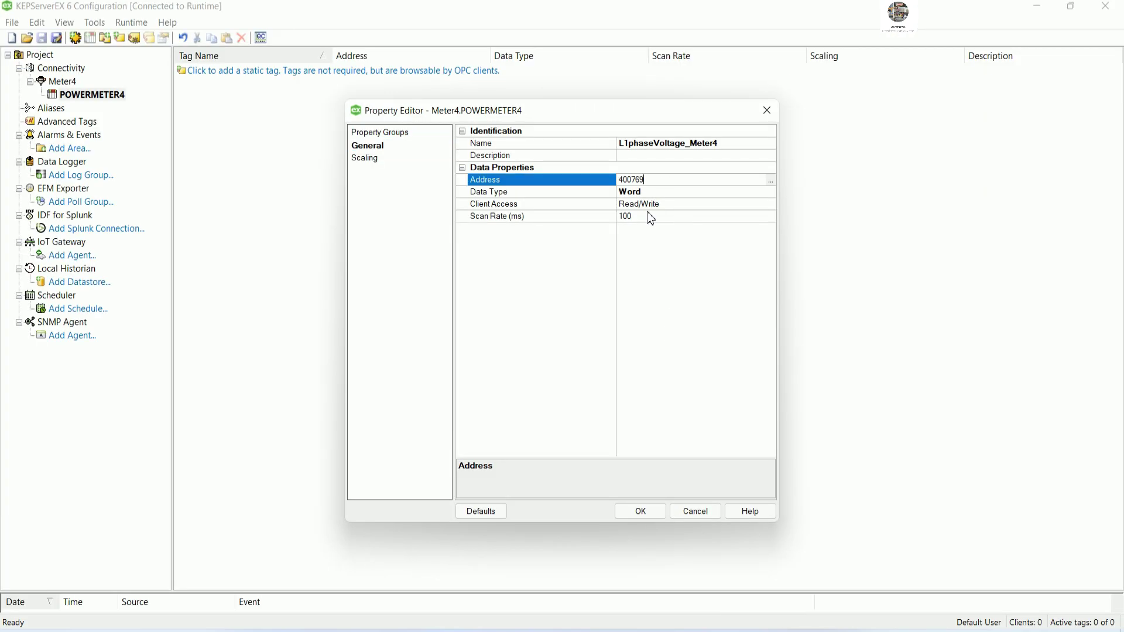
pyautogui.click(641, 511)
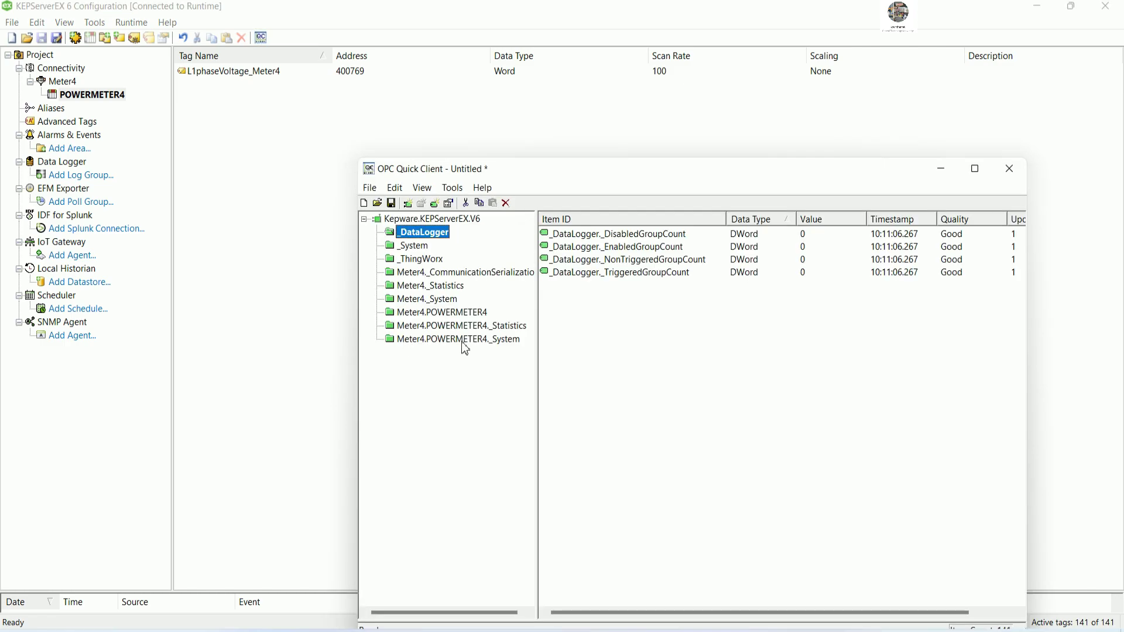
# - Check the live value and quality of the Meter4.POWERMETER4 tag in OPC Quick Client, and close the client
pyautogui.click(462, 313)
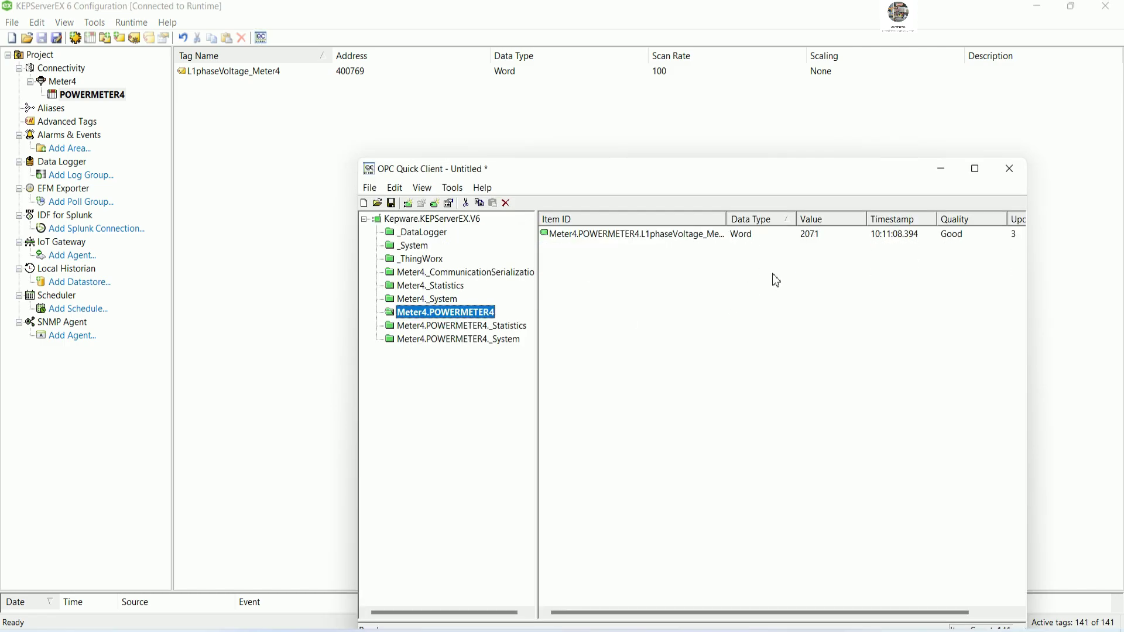
pyautogui.click(1008, 174)
pyautogui.click(696, 440)
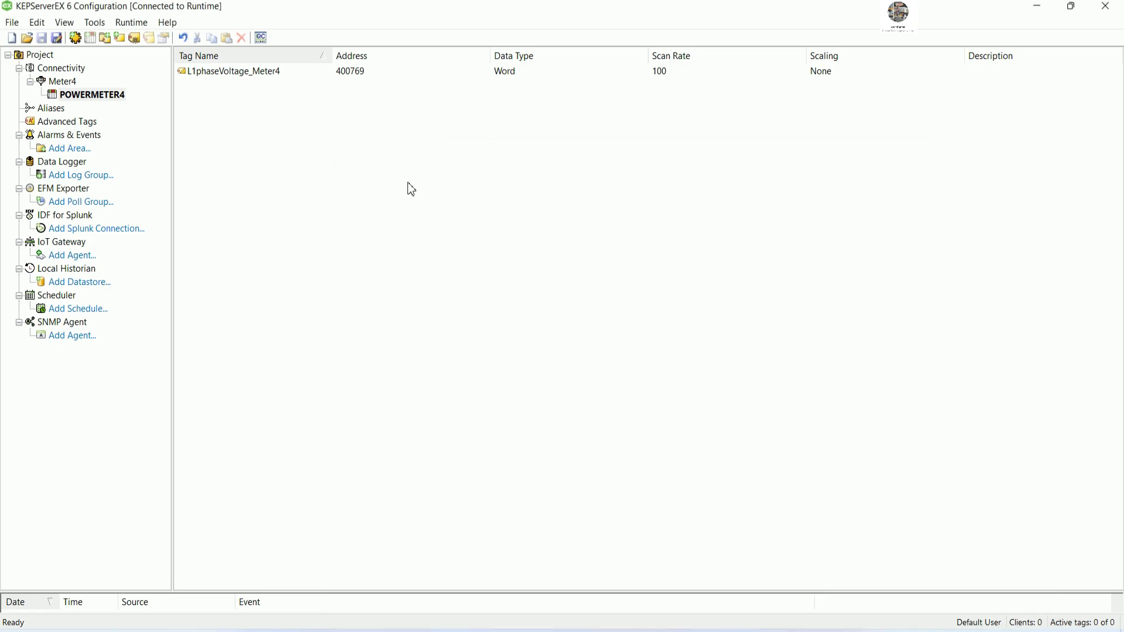
# - Duplicate the L1phaseVoltage_Meter4 tag within POWERMETER4
pyautogui.click(256, 72)
pyautogui.rightClick(249, 69)
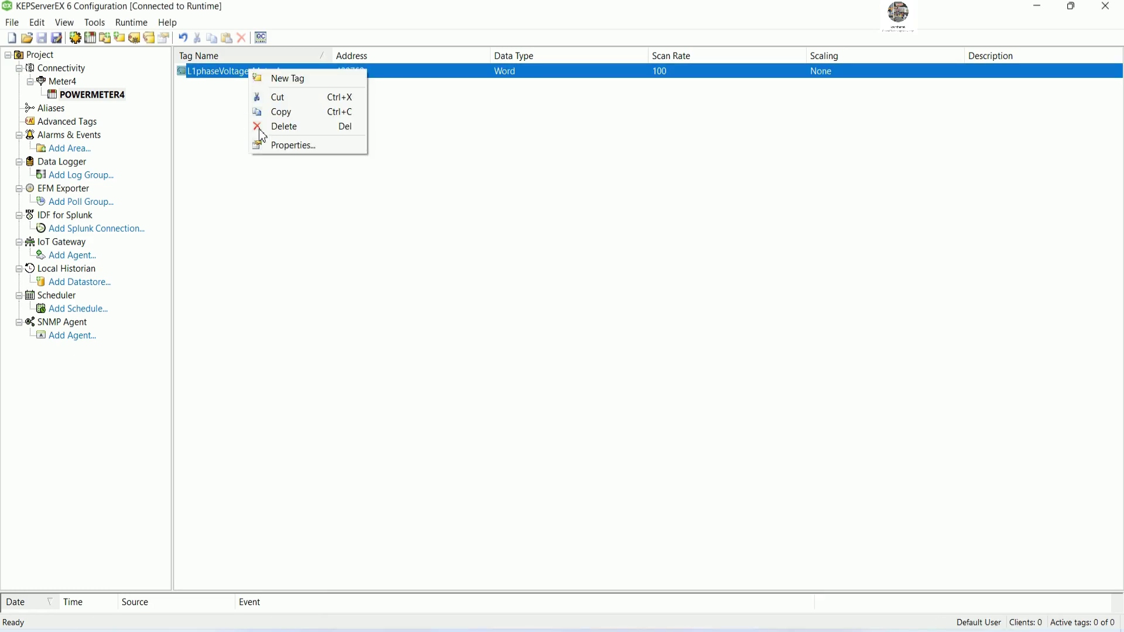
pyautogui.click(296, 114)
pyautogui.rightClick(296, 118)
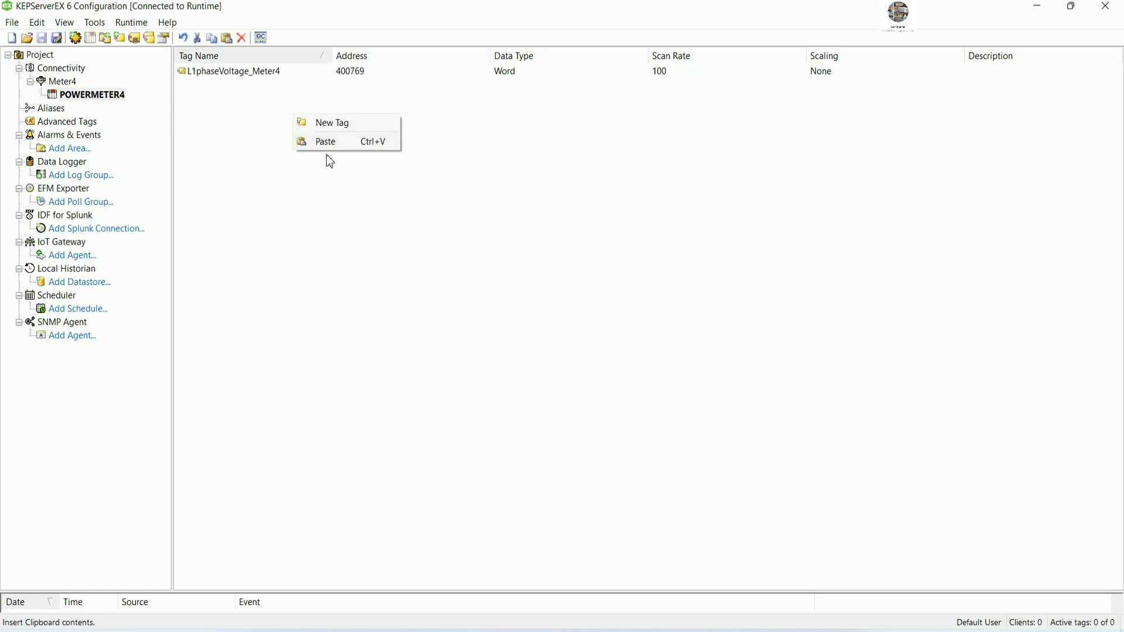
pyautogui.click(329, 140)
# - Rename the duplicated tag to L2phaseVoltage_Meter4 and set its address to 400770
pyautogui.doubleClick(291, 86)
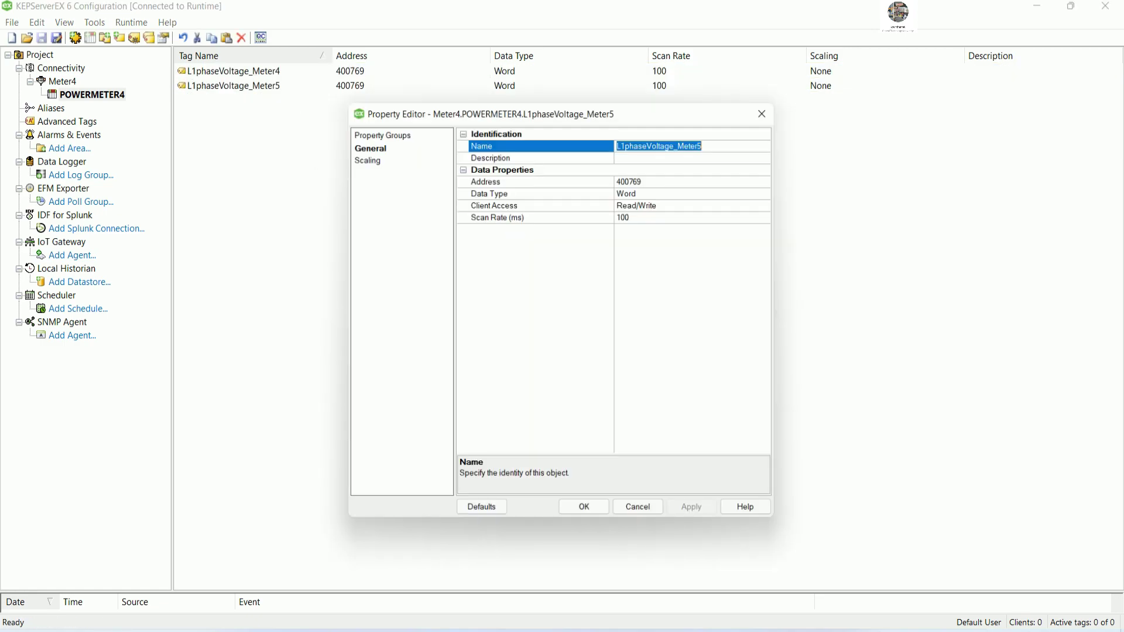
pyautogui.click(726, 148)
pyautogui.press('BackSpace')
pyautogui.write('4')
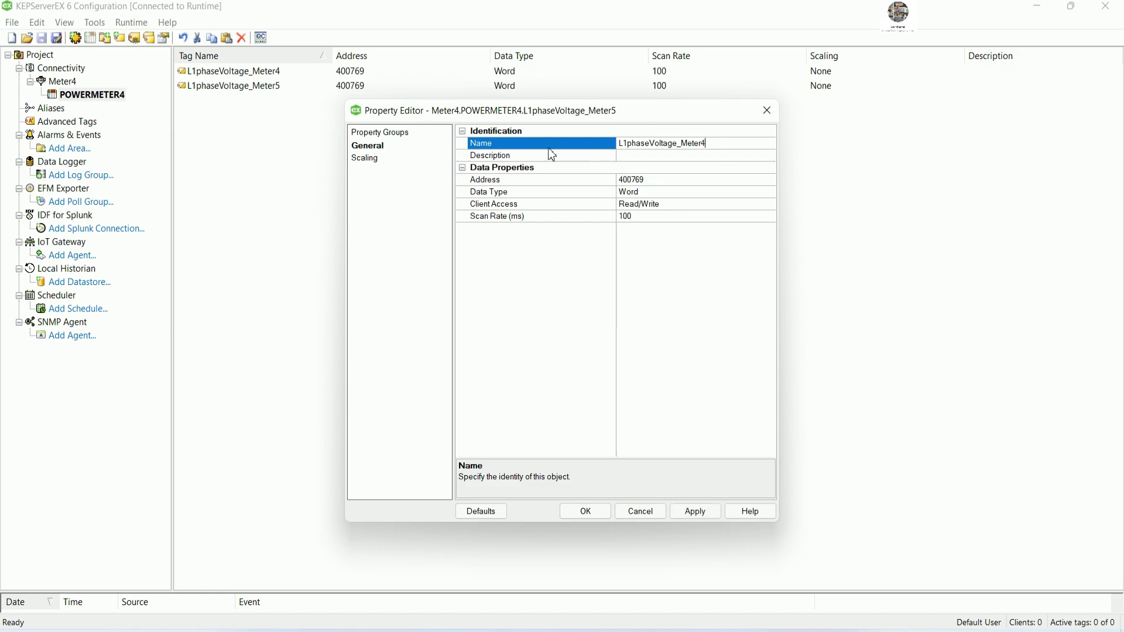
pyautogui.click(627, 147)
pyautogui.press('BackSpace')
pyautogui.write('2')
pyautogui.click(644, 180)
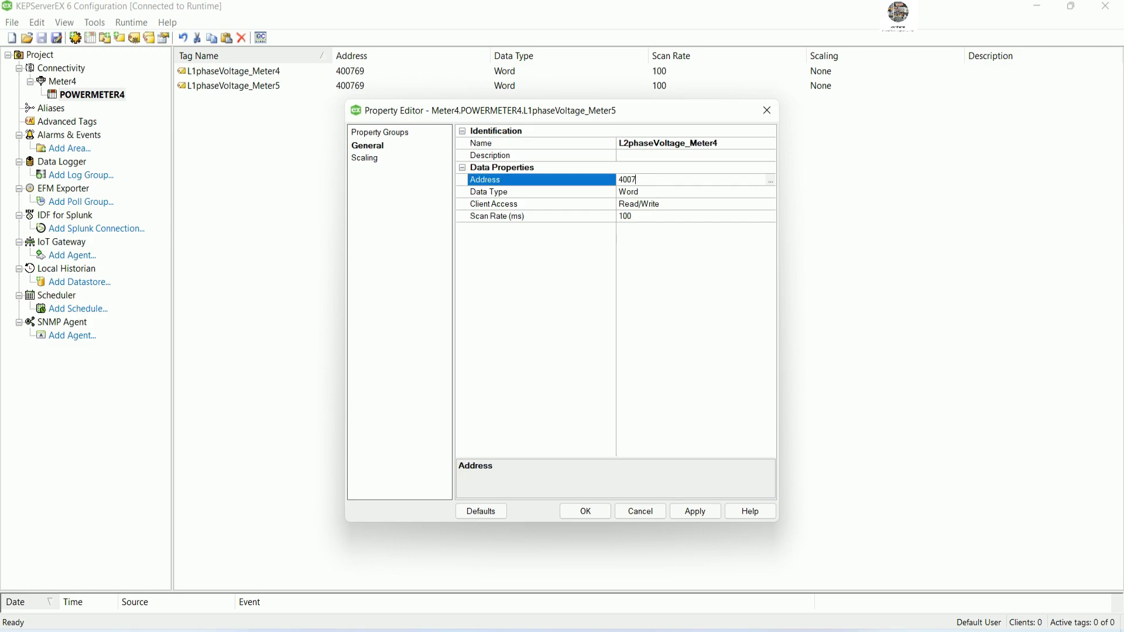
pyautogui.click(586, 511)
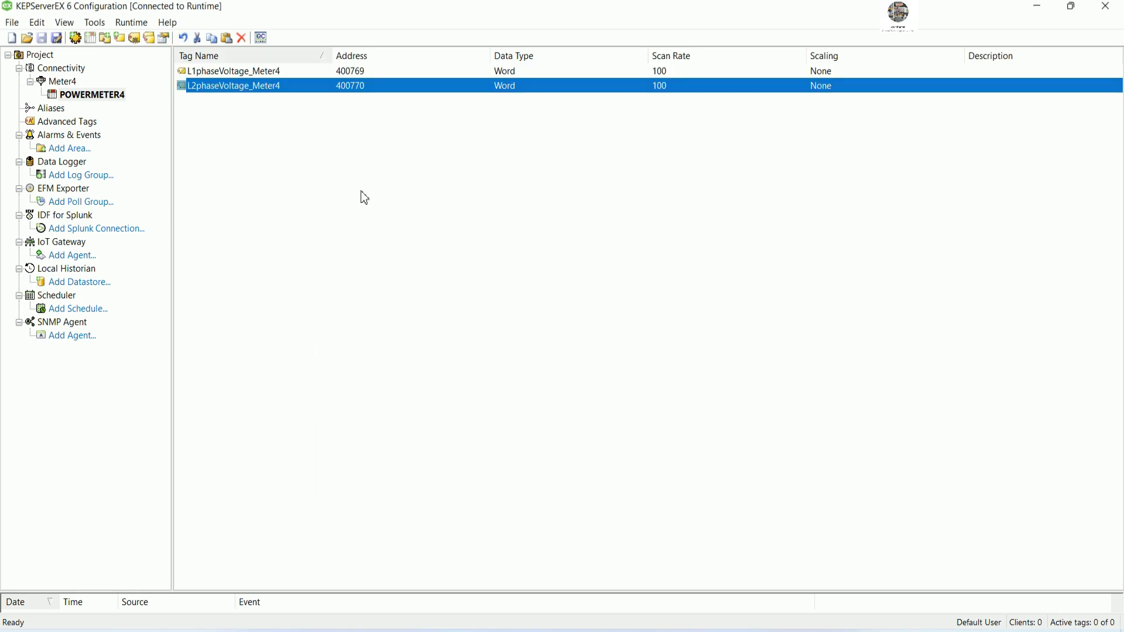
# - Duplicate the L2phaseVoltage_Meter4 tag within POWERMETER4
pyautogui.rightClick(258, 87)
pyautogui.click(287, 129)
pyautogui.rightClick(300, 132)
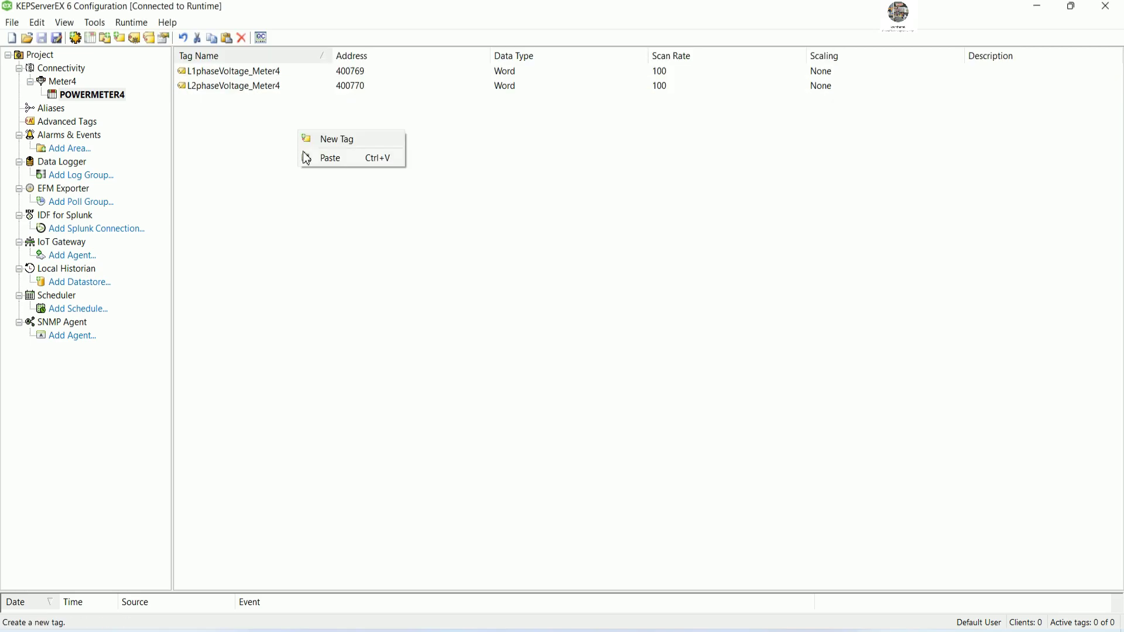
pyautogui.click(336, 165)
# - Rename the new copy to L3phaseVoltage_Meter4 and set its address to 400771
pyautogui.doubleClick(275, 100)
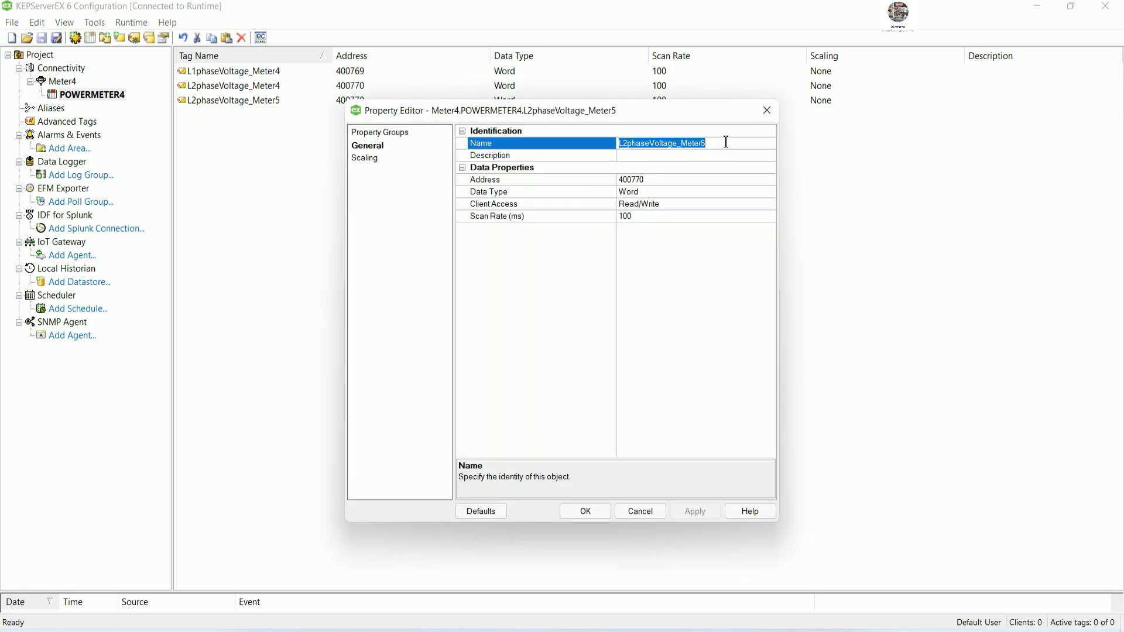
pyautogui.click(726, 142)
pyautogui.press('BackSpace')
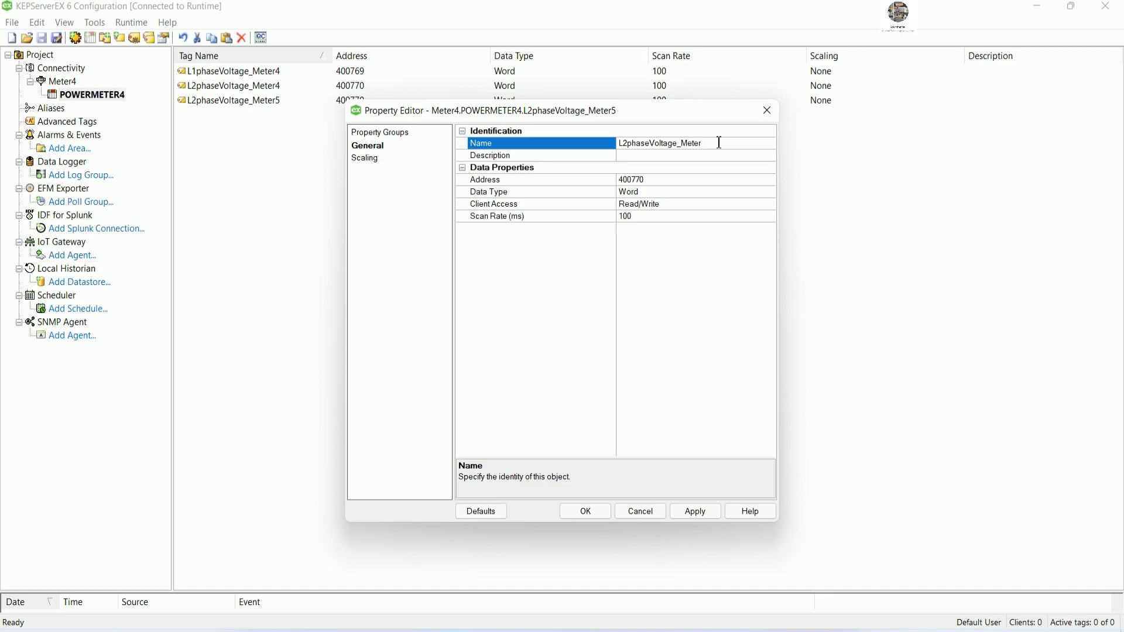
pyautogui.write('4')
pyautogui.press('Delete')
pyautogui.write('3')
pyautogui.click(658, 182)
pyautogui.press('BackSpace')
pyautogui.write('1')
pyautogui.click(587, 513)
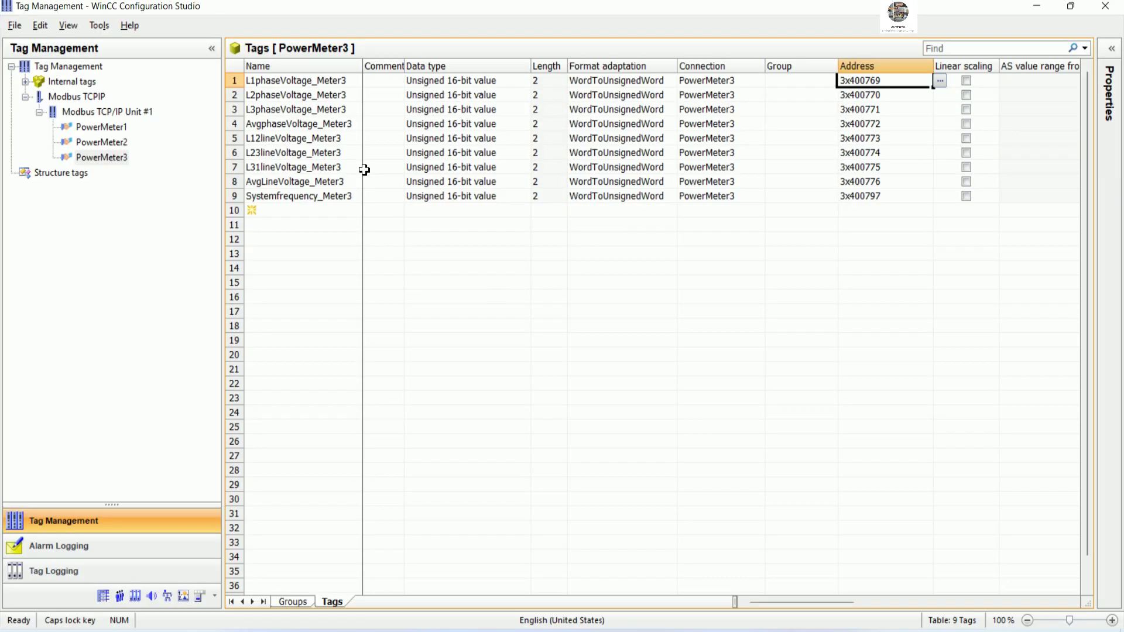
# - Copy the name of the AvgphaseVoltage_Meter3 tag from the PowerMeter3 tag table
pyautogui.click(346, 125)
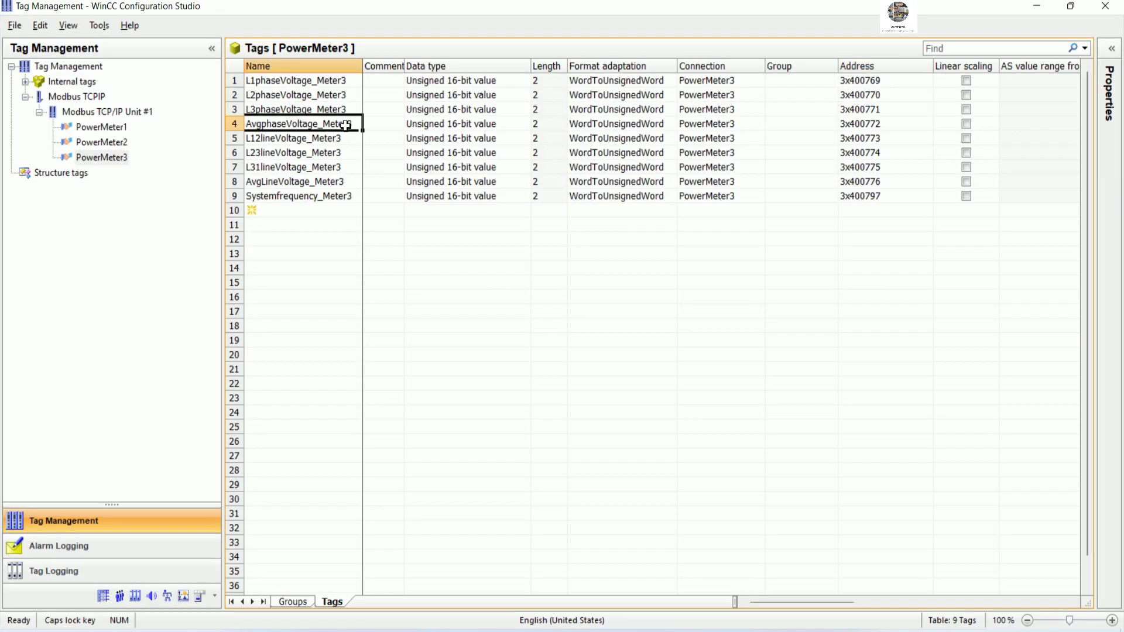
pyautogui.click(234, 123)
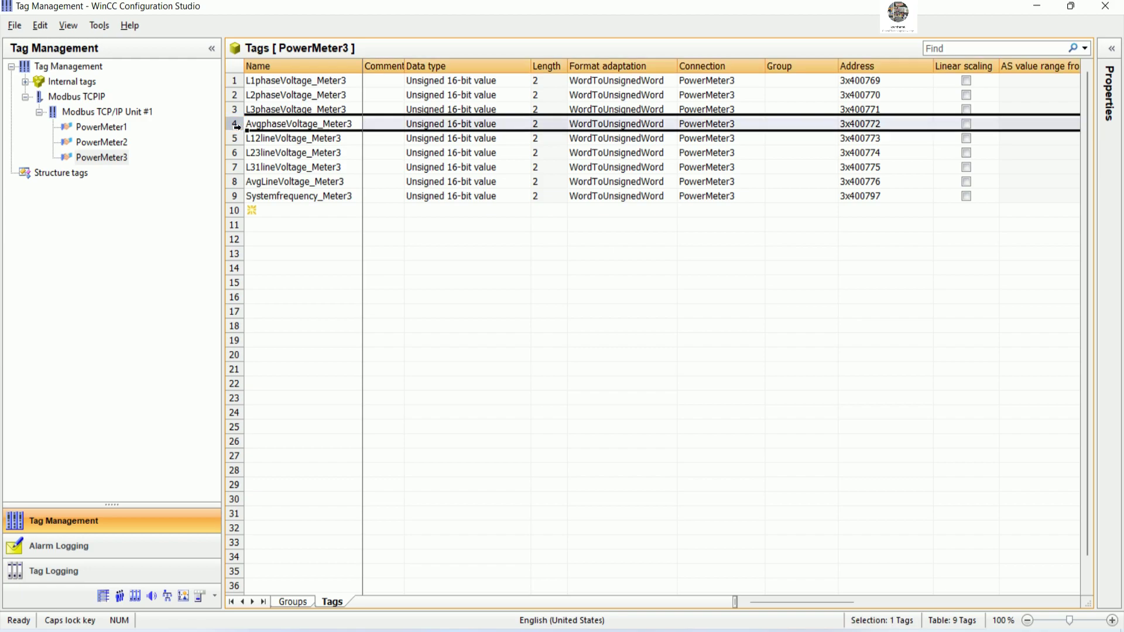
pyautogui.doubleClick(354, 123)
pyautogui.moveTo(354, 123); pyautogui.dragTo(245, 123)
pyautogui.hotkey('ctrl', 'c')
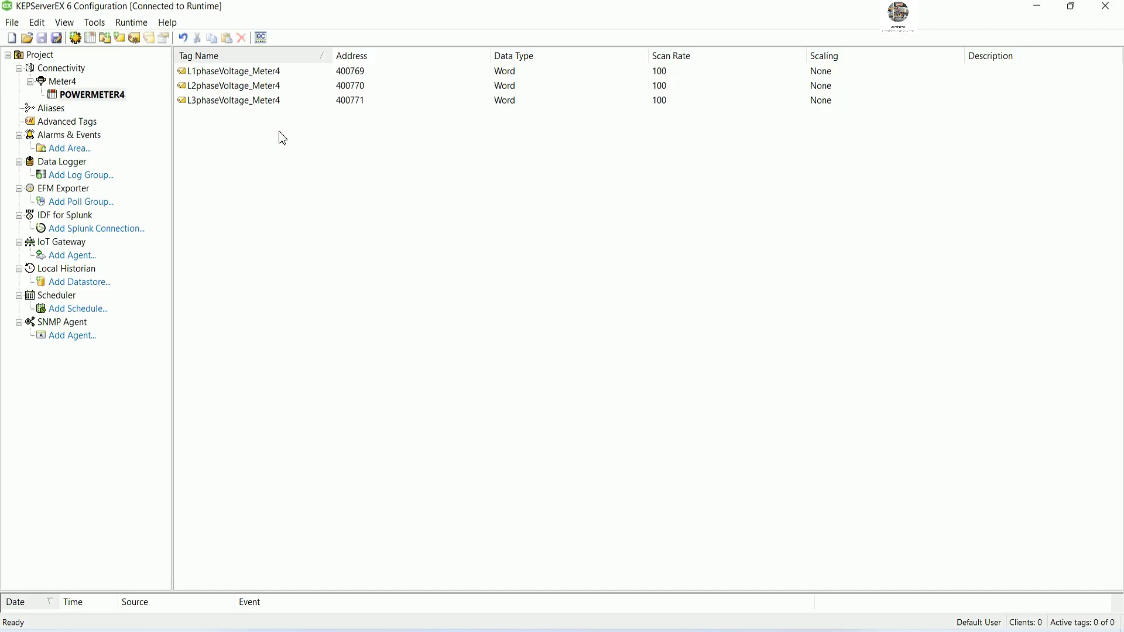
# - In KEPServerEX, create the tag AvgphaseVoltage_Meter4 under POWERMETER4 with data type Word and address 400772
pyautogui.rightClick(280, 134)
pyautogui.click(321, 140)
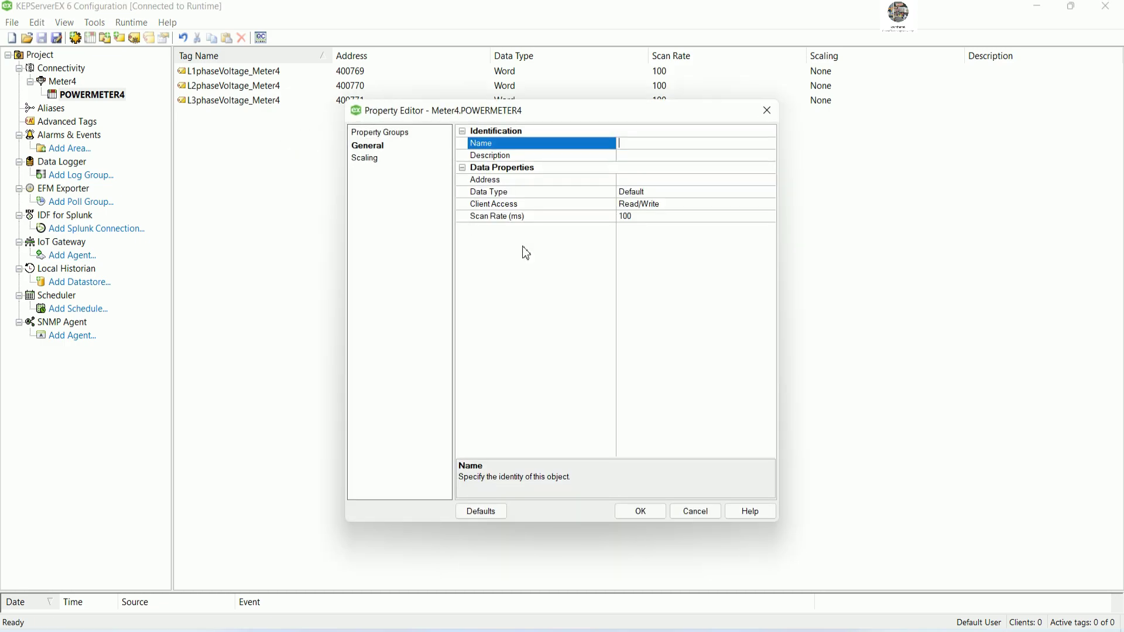
pyautogui.hotkey('ctrl', 'v')
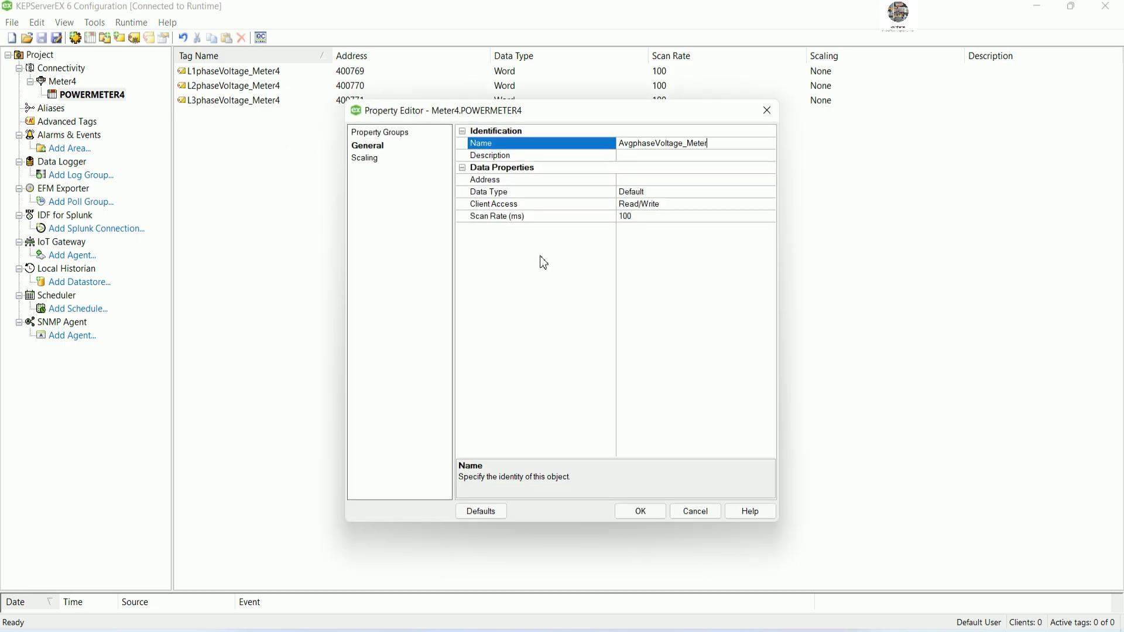
pyautogui.click(628, 182)
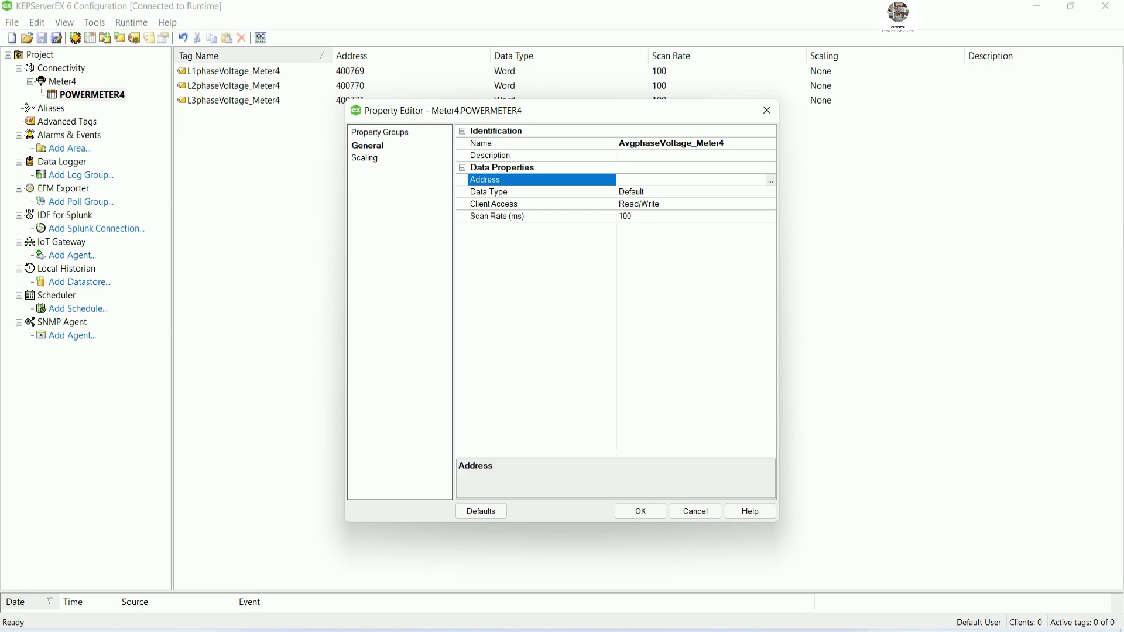
pyautogui.moveTo(590, 121); pyautogui.dragTo(410, 172)
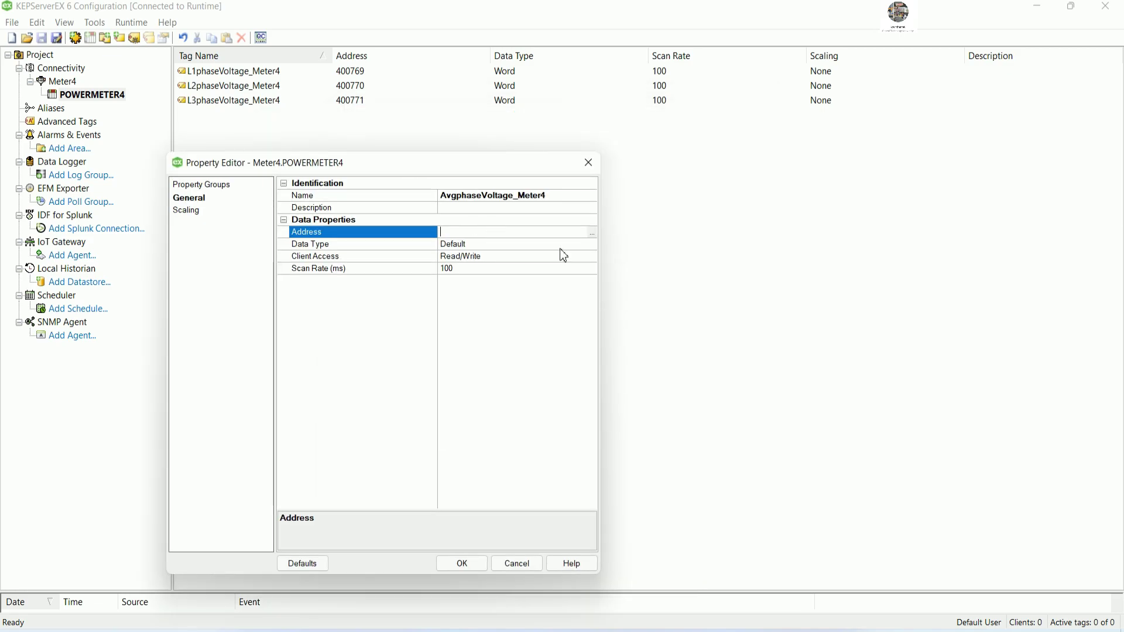
pyautogui.click(590, 246)
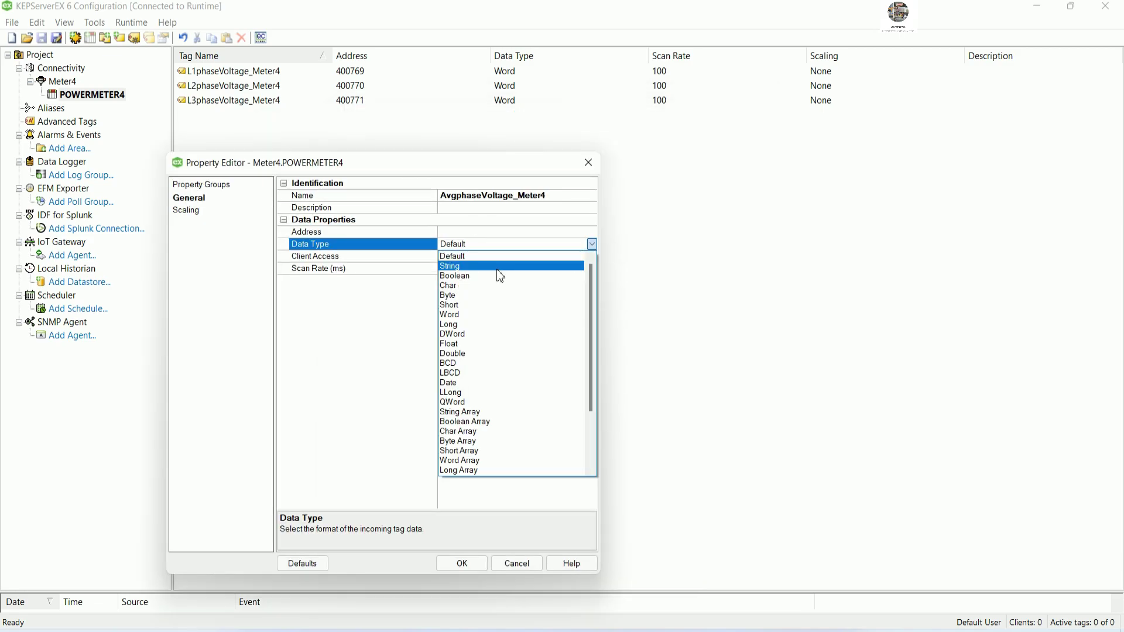
pyautogui.click(455, 313)
pyautogui.click(460, 233)
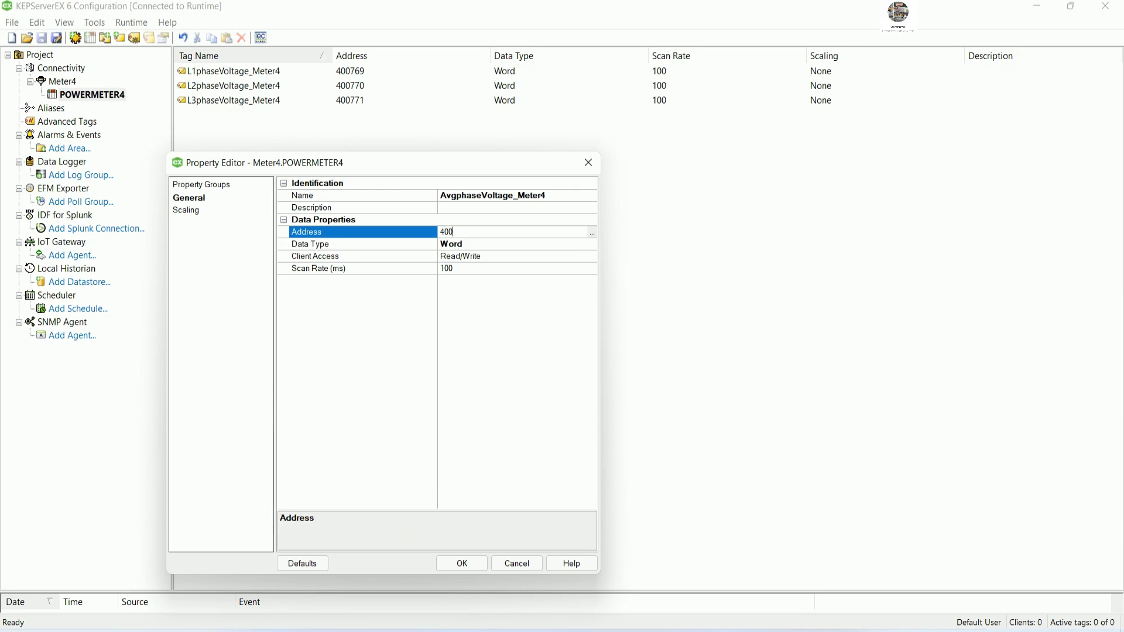
pyautogui.write('400772')
pyautogui.click(466, 561)
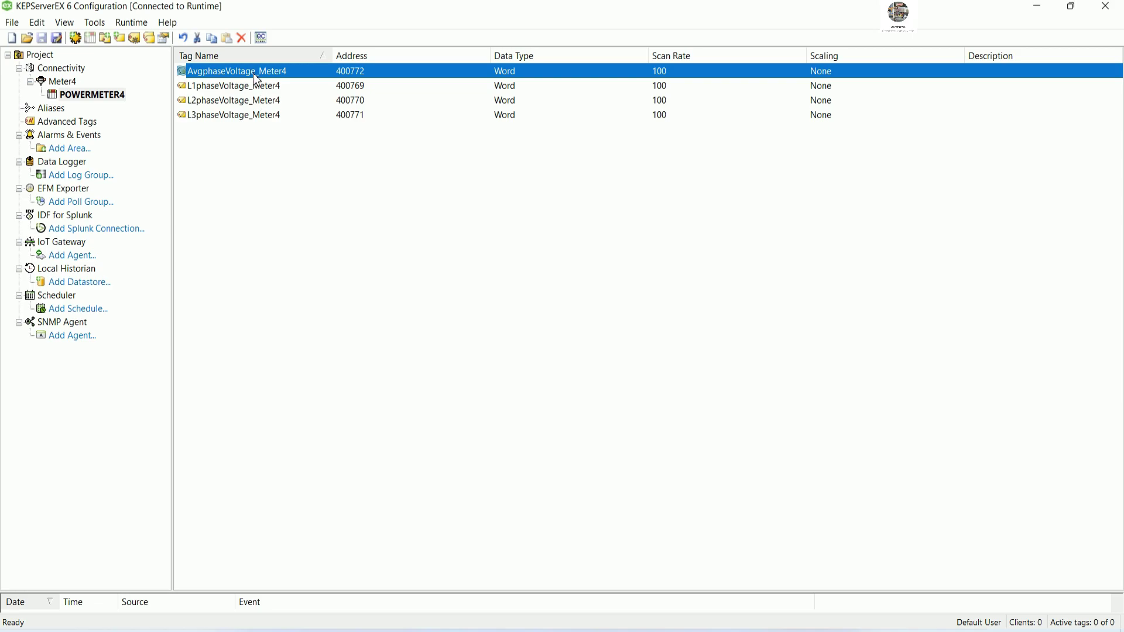
pyautogui.click(324, 158)
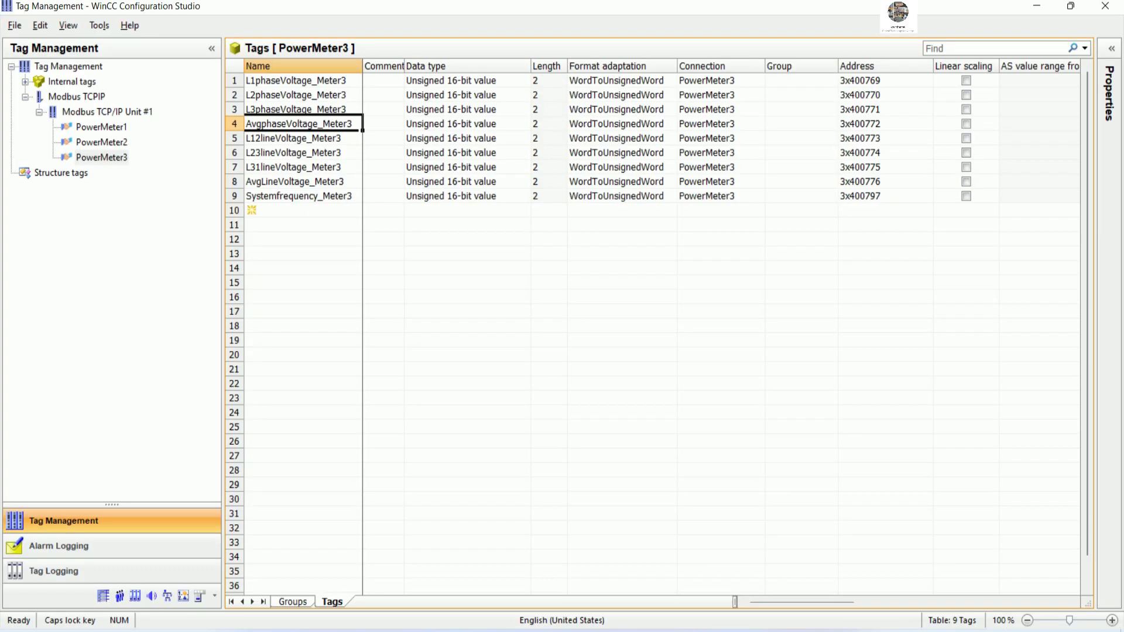
# - In WinCC Tag Management, copy the name of the L12lineVoltage_Meter3 tag
pyautogui.click(347, 138)
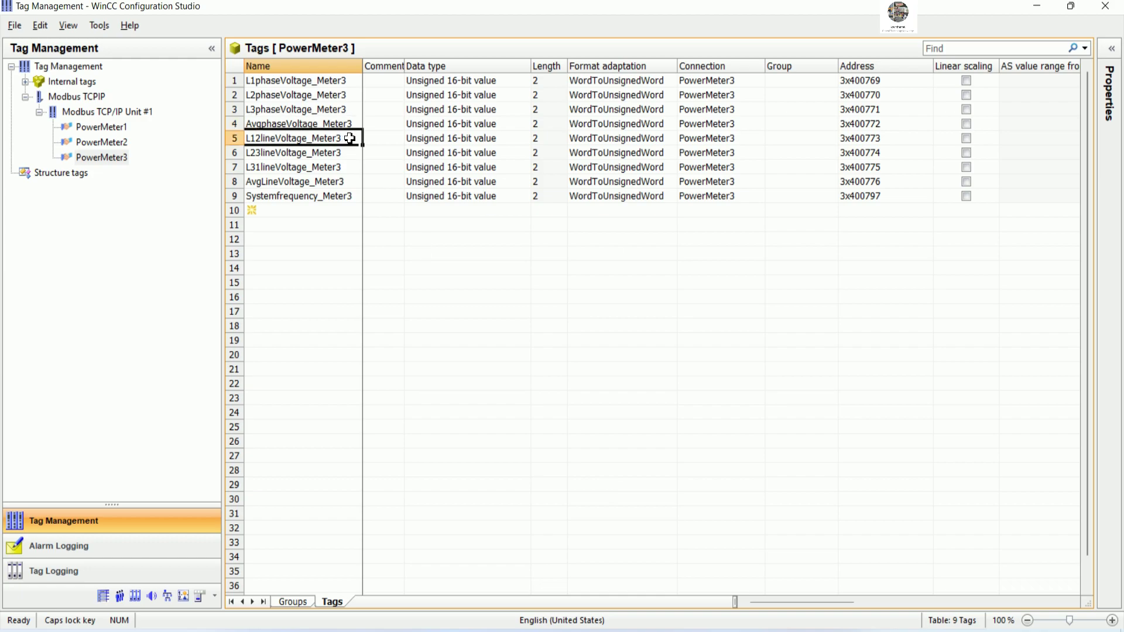
pyautogui.doubleClick(350, 138)
pyautogui.hotkey('ctrl', 'c')
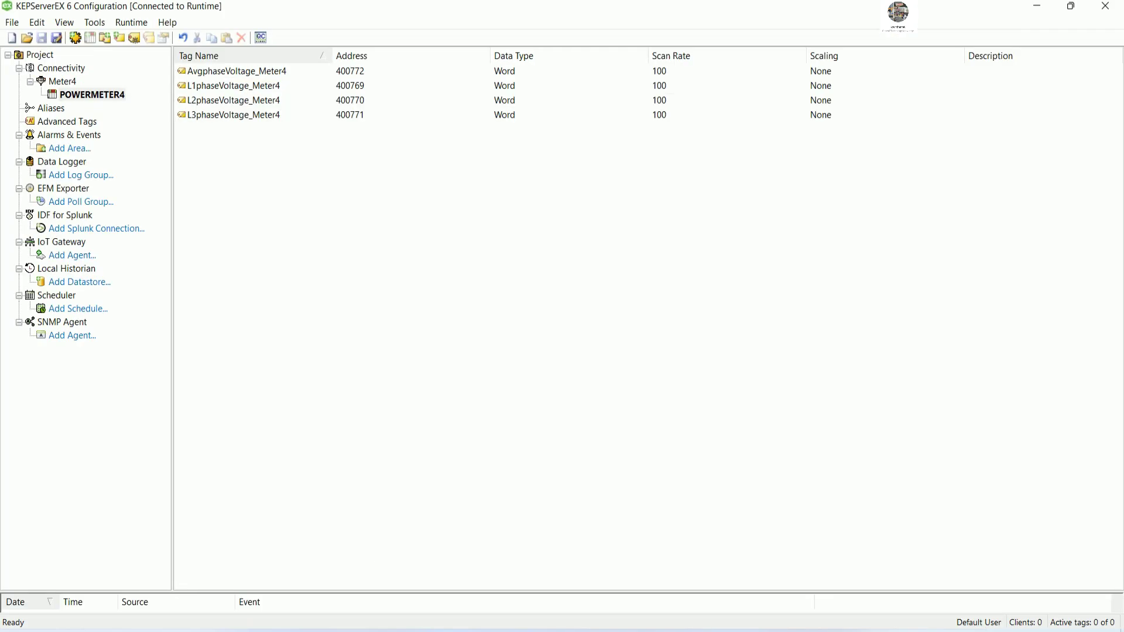
# - In KEPServerEX, create the tag L12lineVoltage_Meter4 under POWERMETER4 with data type Word and address 400773
pyautogui.rightClick(342, 199)
pyautogui.click(383, 208)
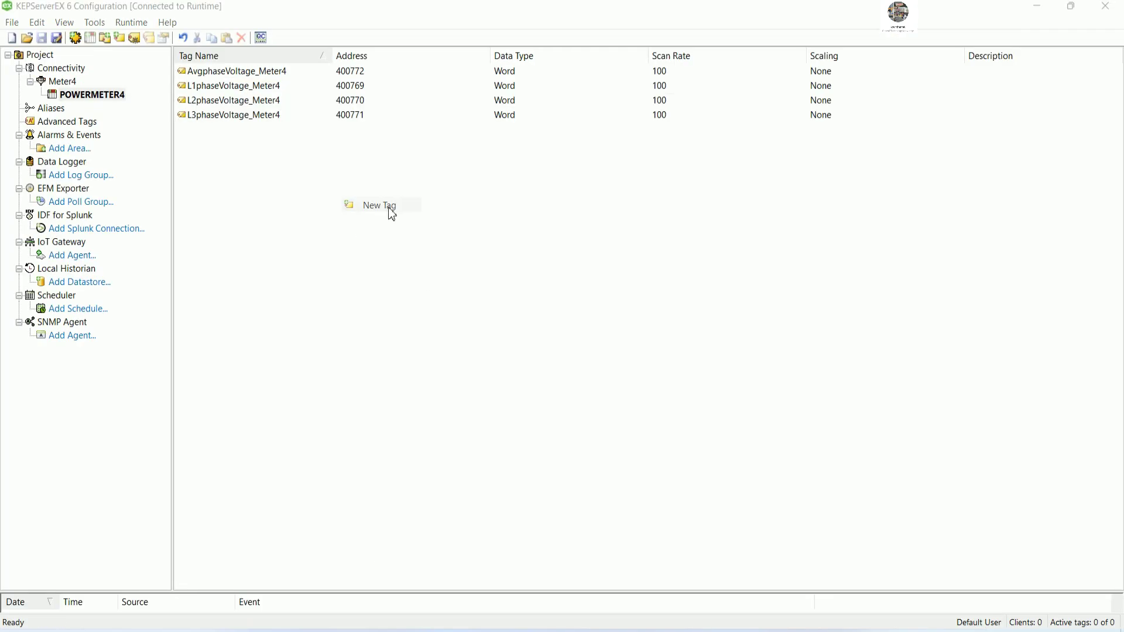
pyautogui.hotkey('ctrl', 'v')
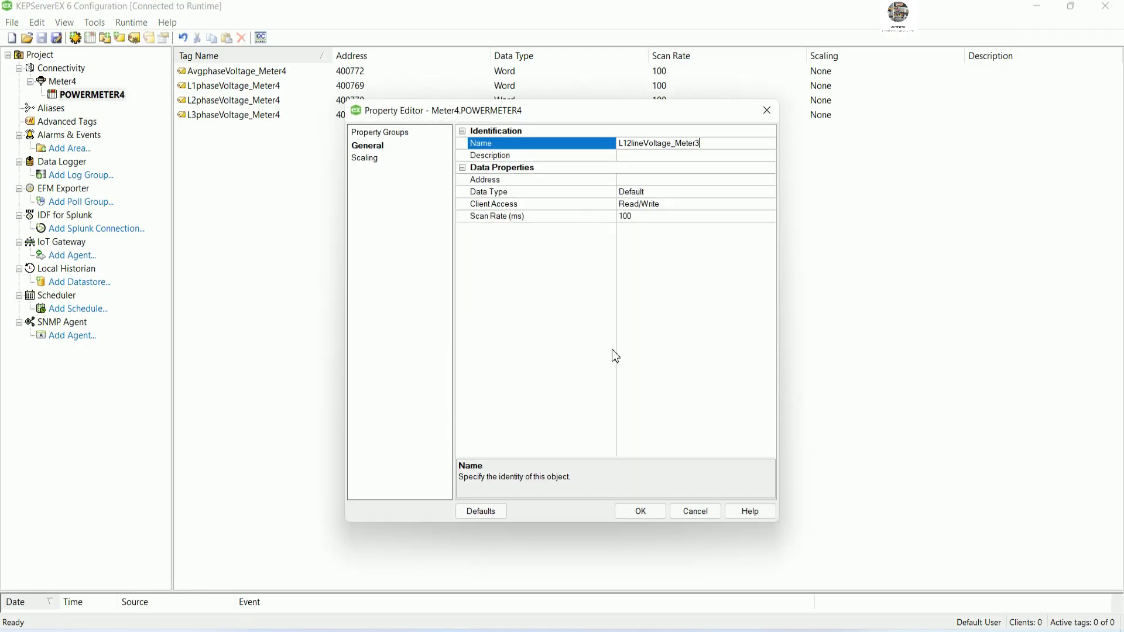
pyautogui.write('4')
pyautogui.click(767, 193)
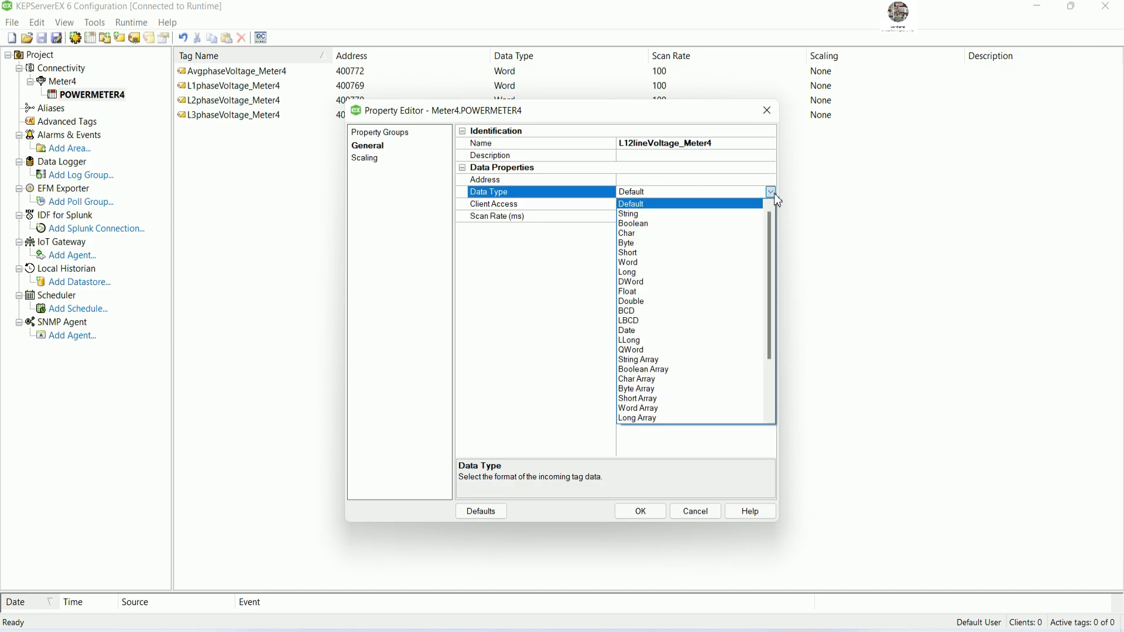
pyautogui.click(634, 263)
pyautogui.click(631, 180)
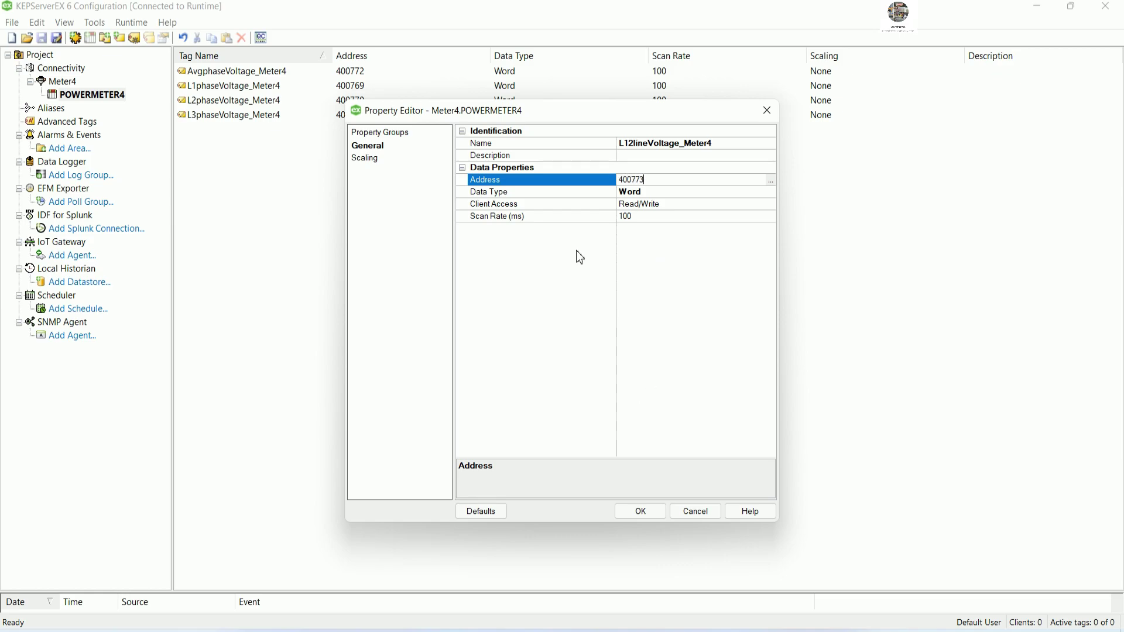
pyautogui.moveTo(528, 111); pyautogui.dragTo(608, 108)
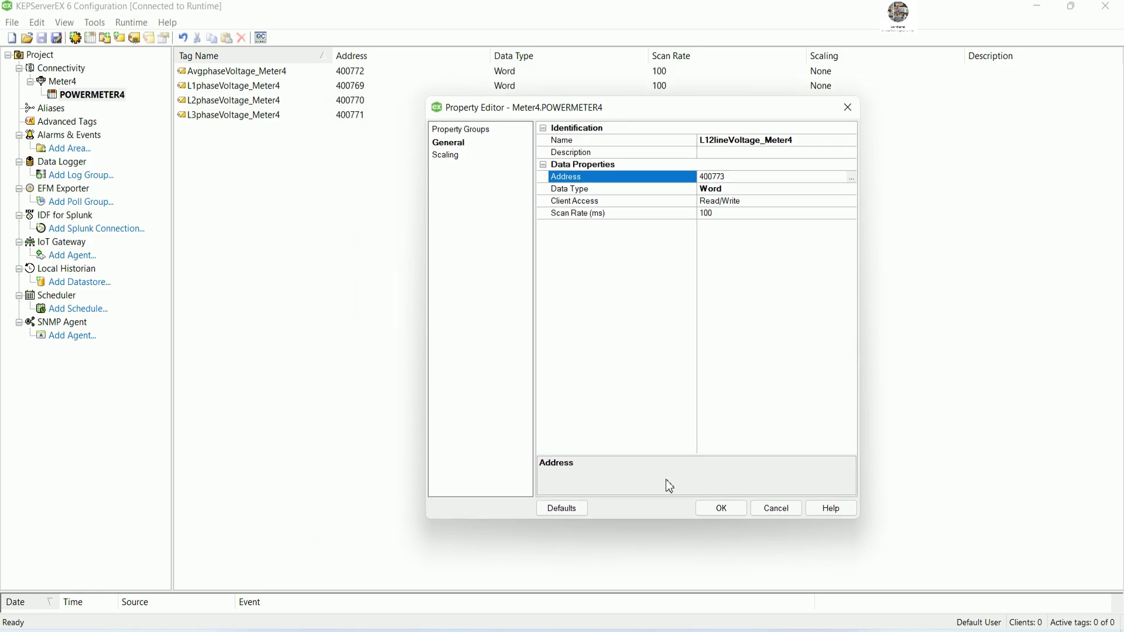
pyautogui.click(719, 508)
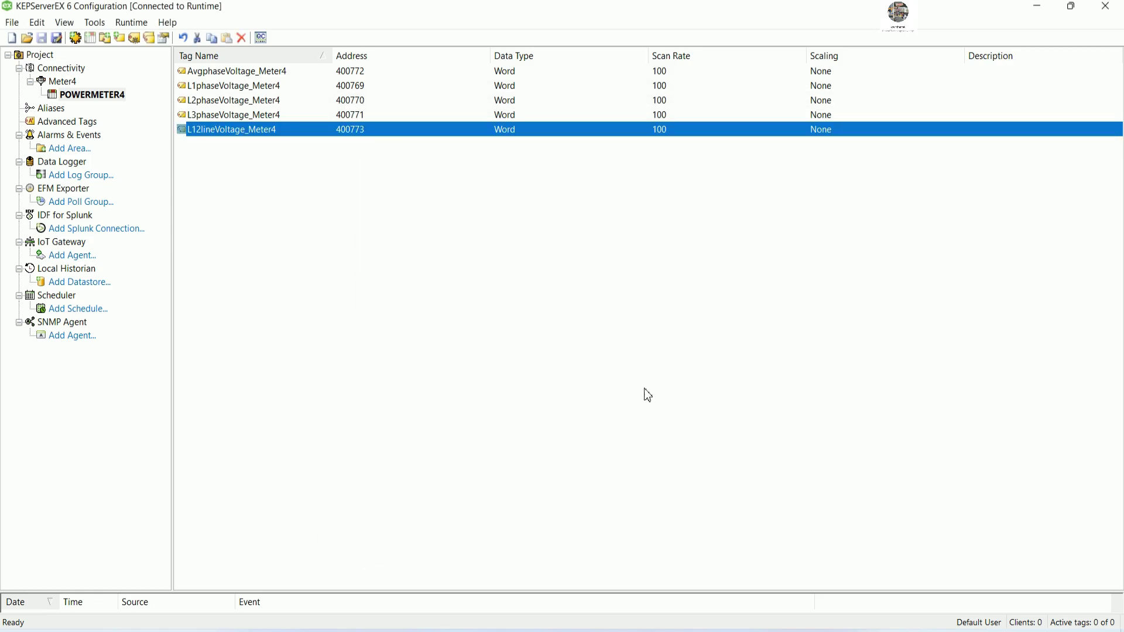
# - Duplicate the L12lineVoltage_Meter4 tag within POWERMETER4
pyautogui.rightClick(246, 130)
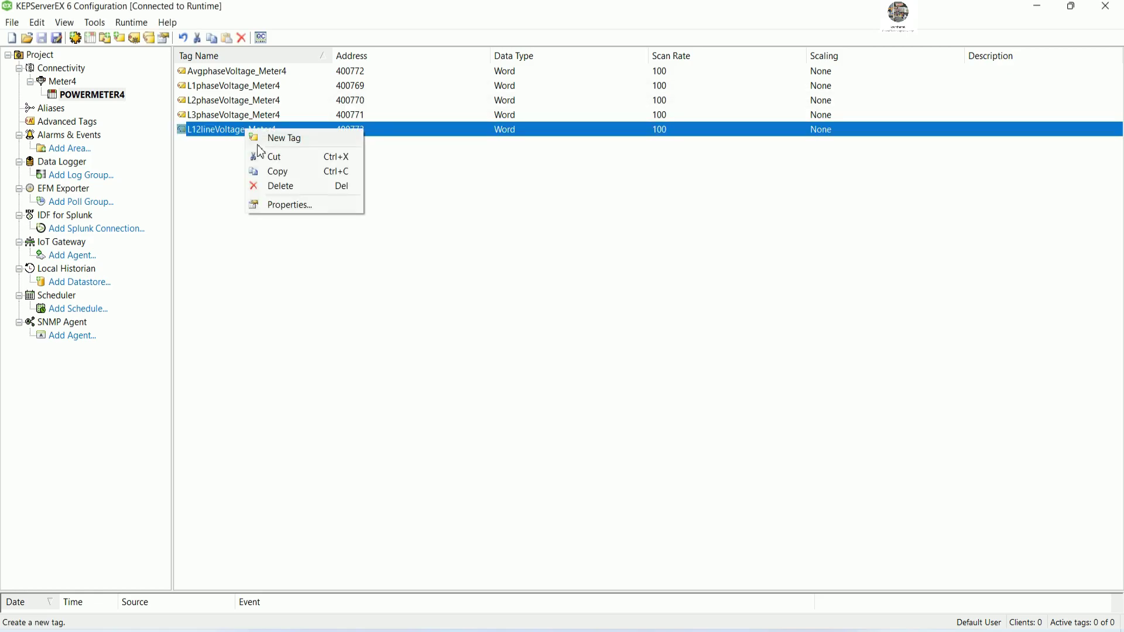
pyautogui.click(284, 173)
pyautogui.rightClick(287, 171)
pyautogui.click(301, 196)
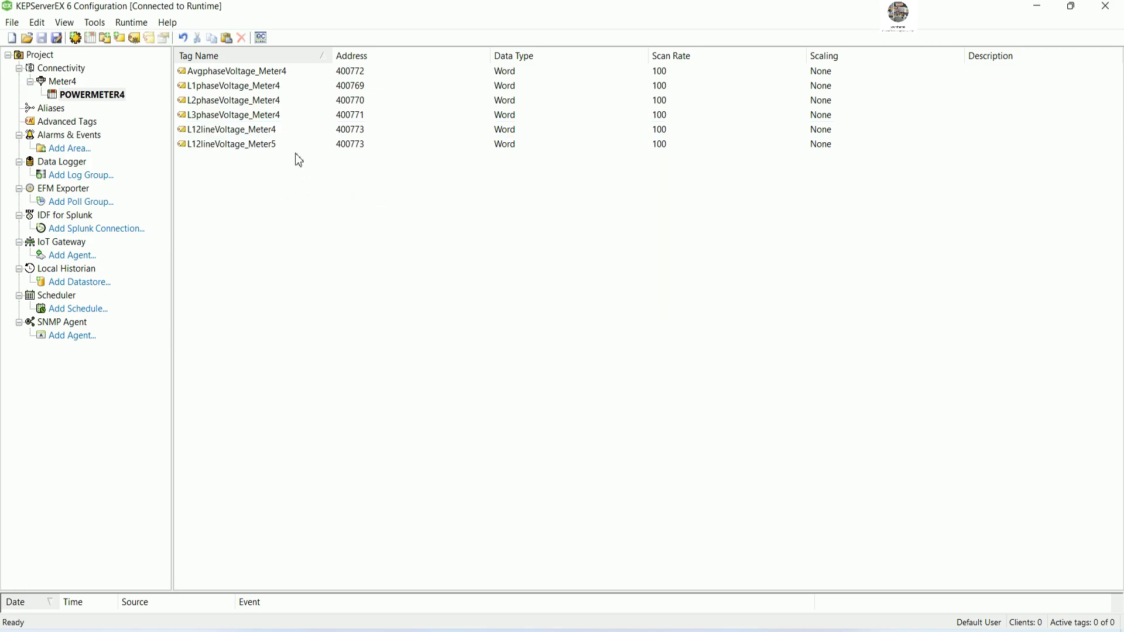
# - Rename the copied L12 line voltage tag to L23lineVoltage_Meter and set its address to 400774
pyautogui.doubleClick(246, 145)
pyautogui.click(710, 146)
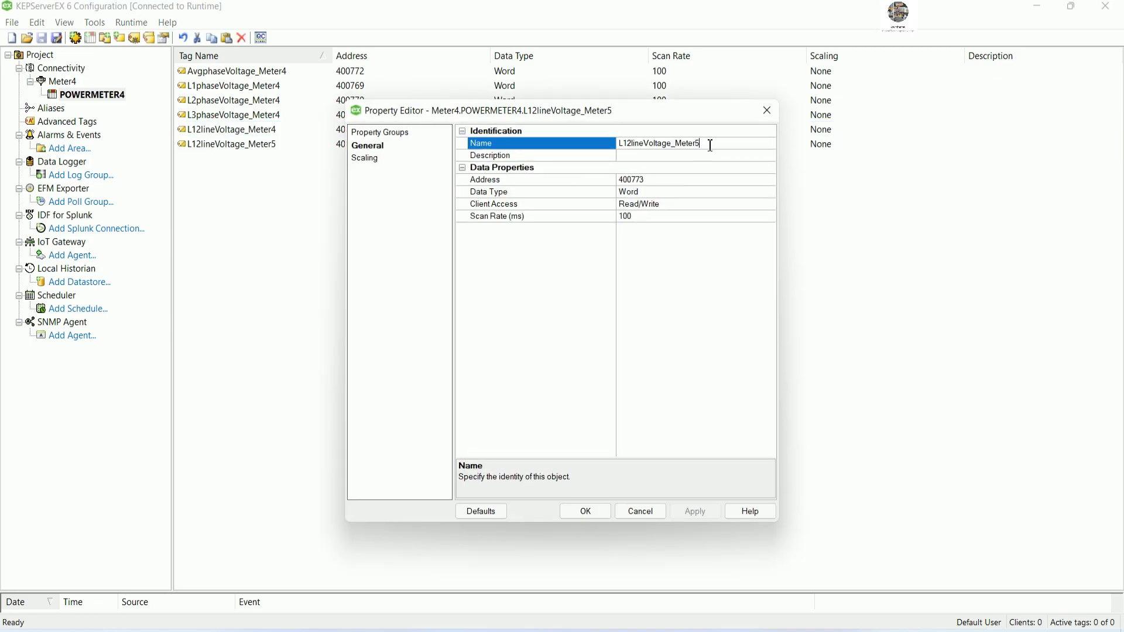
pyautogui.press('BackSpace')
pyautogui.click(632, 144)
pyautogui.press('BackSpace')
pyautogui.press('BackSpace')
pyautogui.write('23')
pyautogui.click(659, 181)
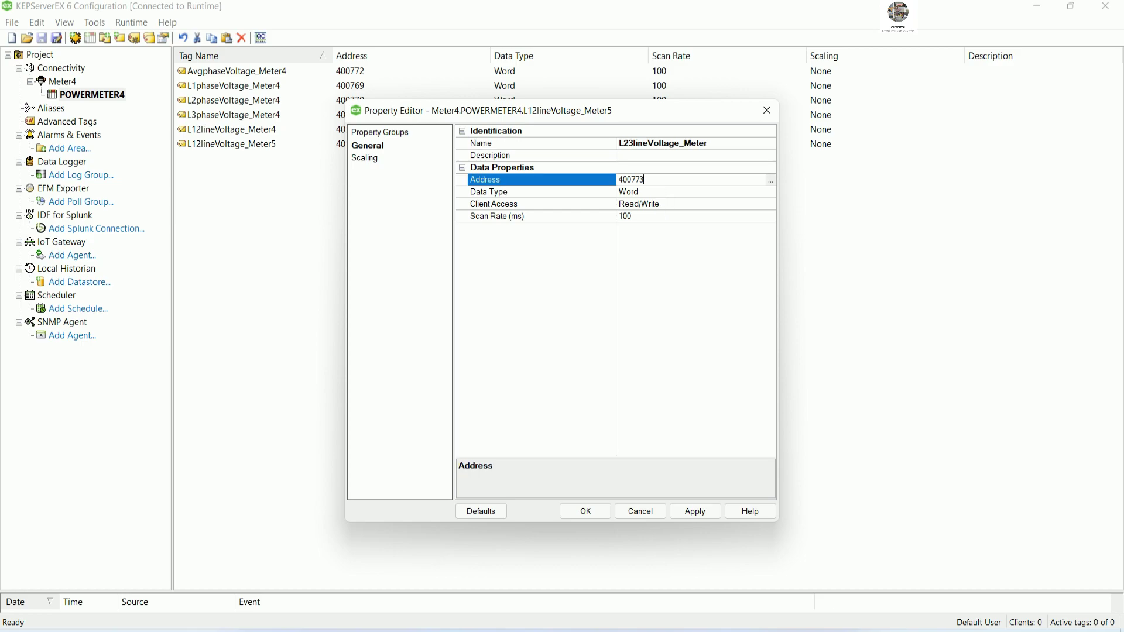
pyautogui.click(585, 511)
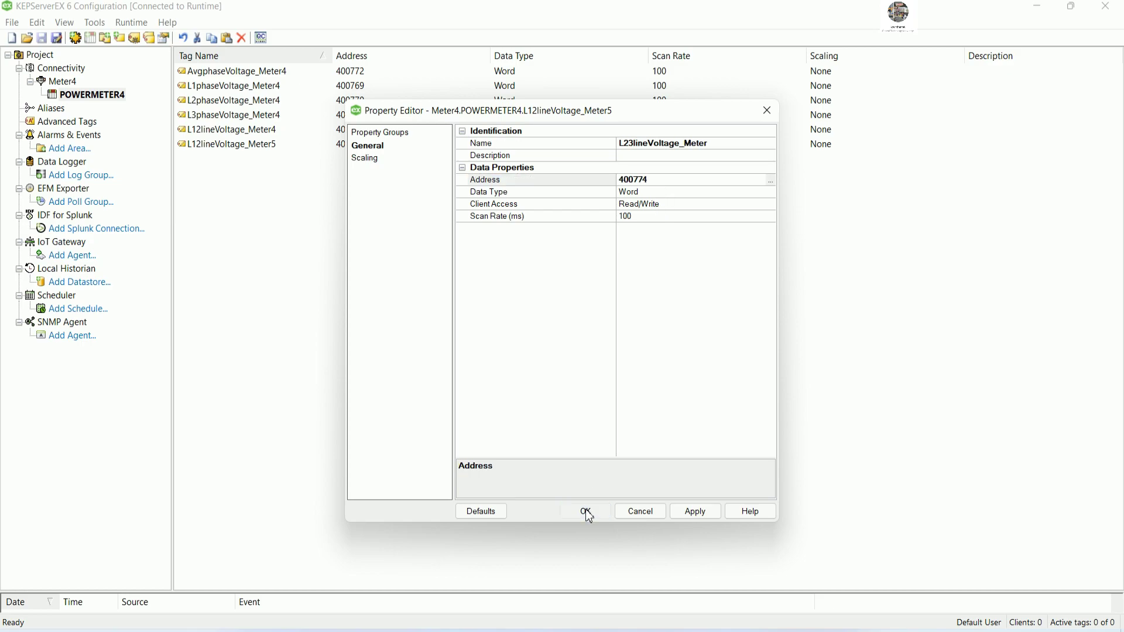
pyautogui.click(379, 234)
# - Duplicate the L23lineVoltage_Meter tag within POWERMETER4
pyautogui.rightClick(251, 150)
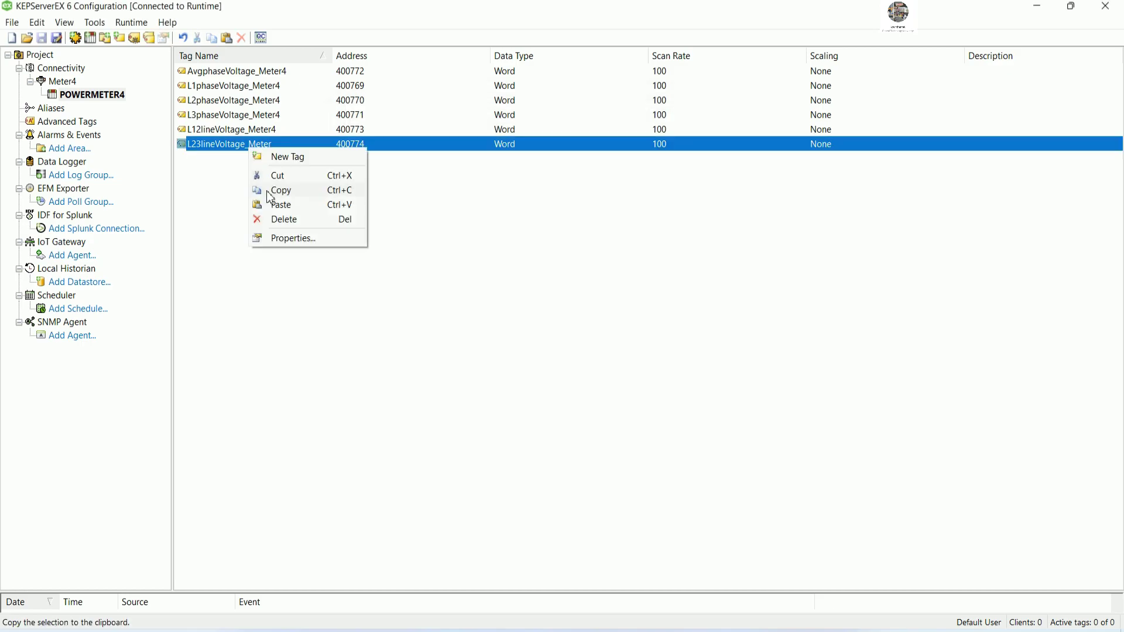
pyautogui.click(294, 193)
pyautogui.rightClick(301, 188)
pyautogui.click(308, 215)
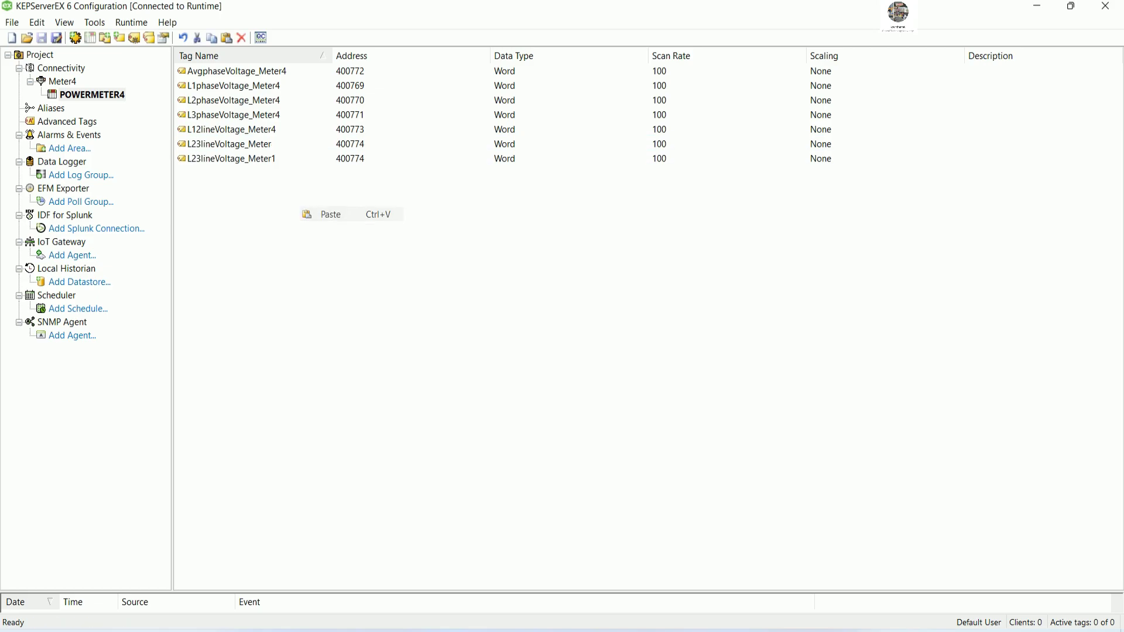
pyautogui.click(293, 163)
pyautogui.doubleClick(293, 159)
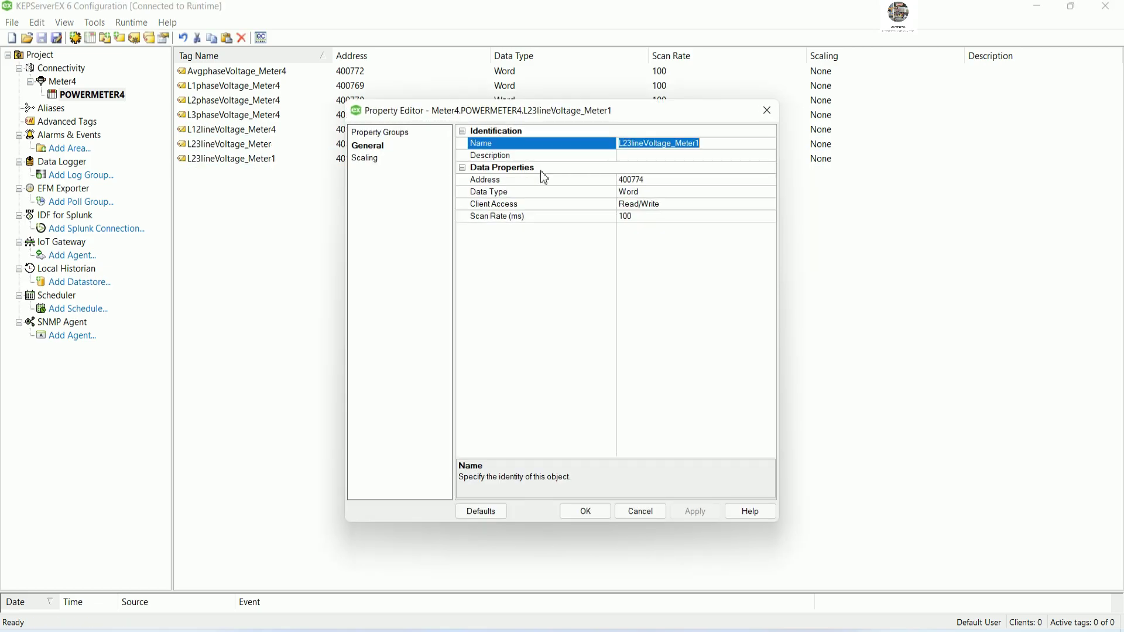
pyautogui.click(767, 111)
# - Rename the original L23lineVoltage_Meter tag to L23lineVoltage_Meter4
pyautogui.click(292, 144)
pyautogui.doubleClick(292, 145)
pyautogui.click(706, 145)
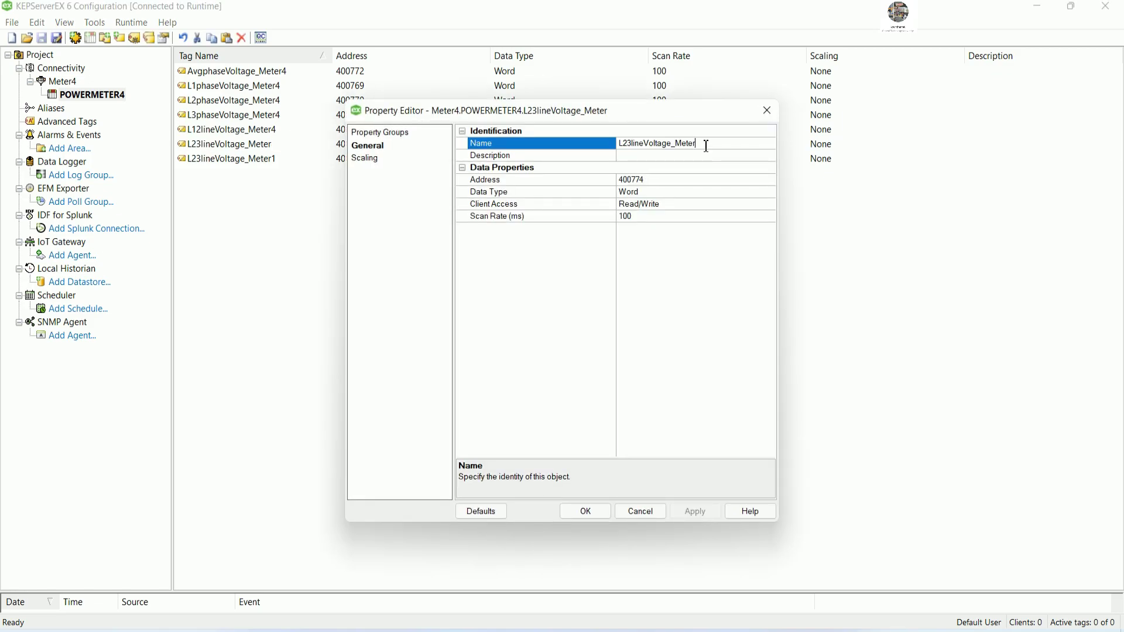
pyautogui.write('4')
pyautogui.click(586, 510)
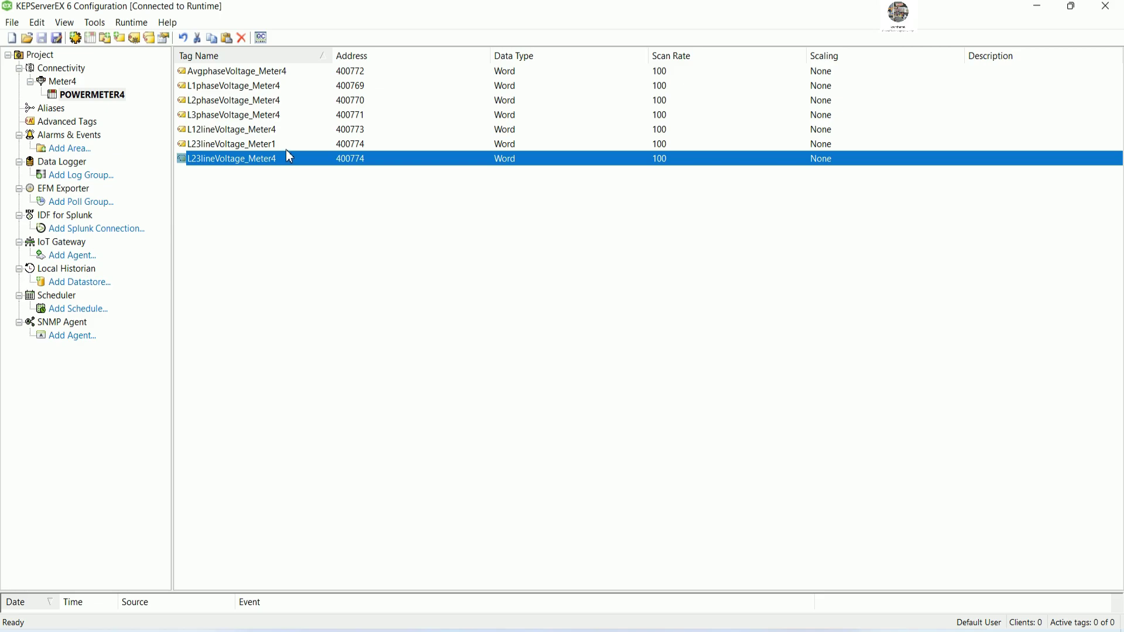
# - Rename the L23lineVoltage_Meter1 copy to L31lineVoltage_Meter4 and set its address to 400775
pyautogui.press('Up')
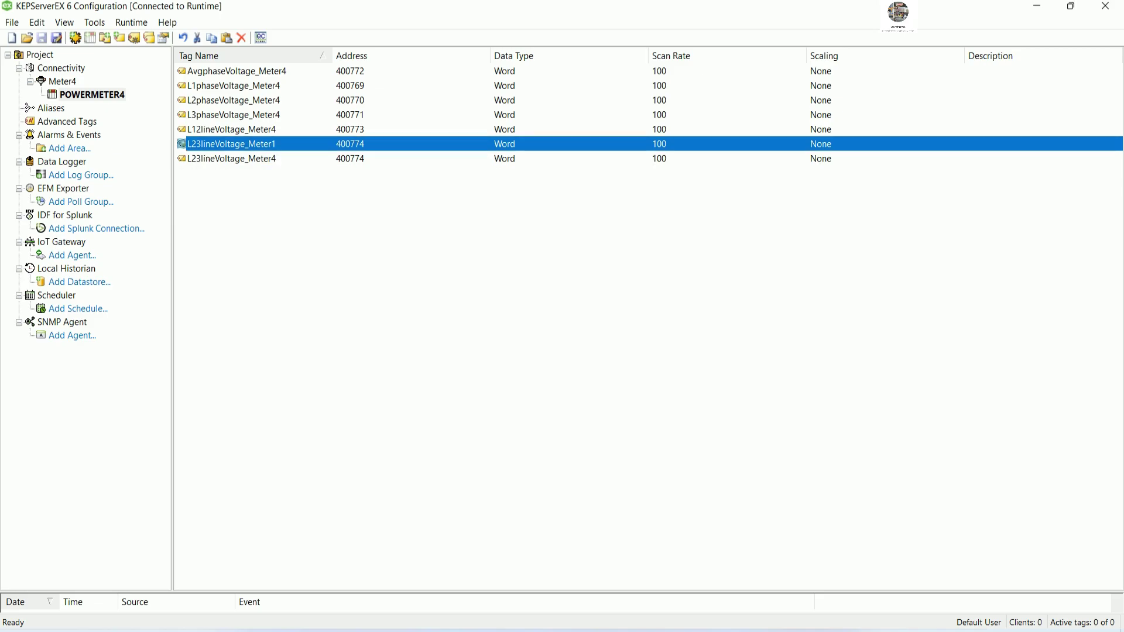
pyautogui.click(715, 143)
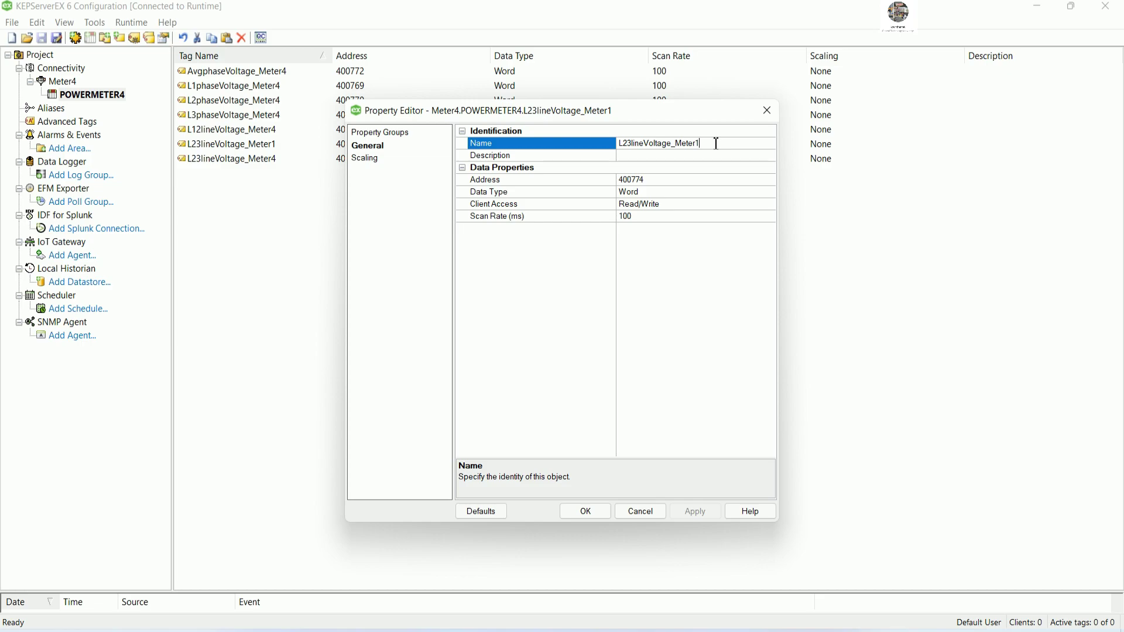
pyautogui.press('BackSpace')
pyautogui.write('4')
pyautogui.click(633, 144)
pyautogui.press('BackSpace')
pyautogui.press('BackSpace')
pyautogui.write('31')
pyautogui.click(645, 180)
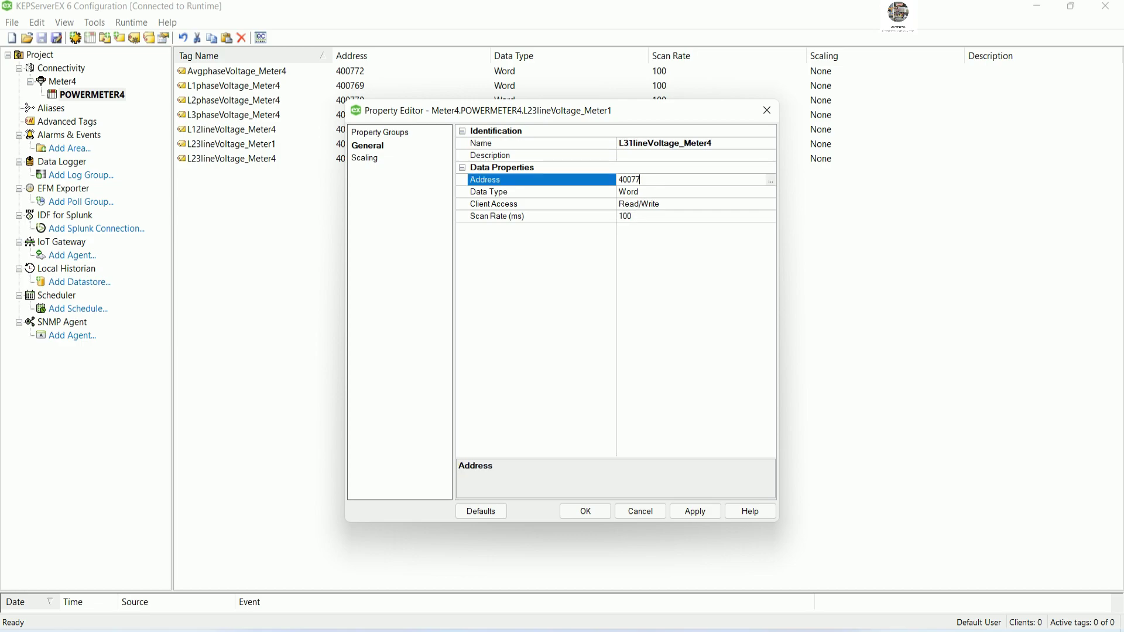
pyautogui.click(585, 512)
pyautogui.click(423, 341)
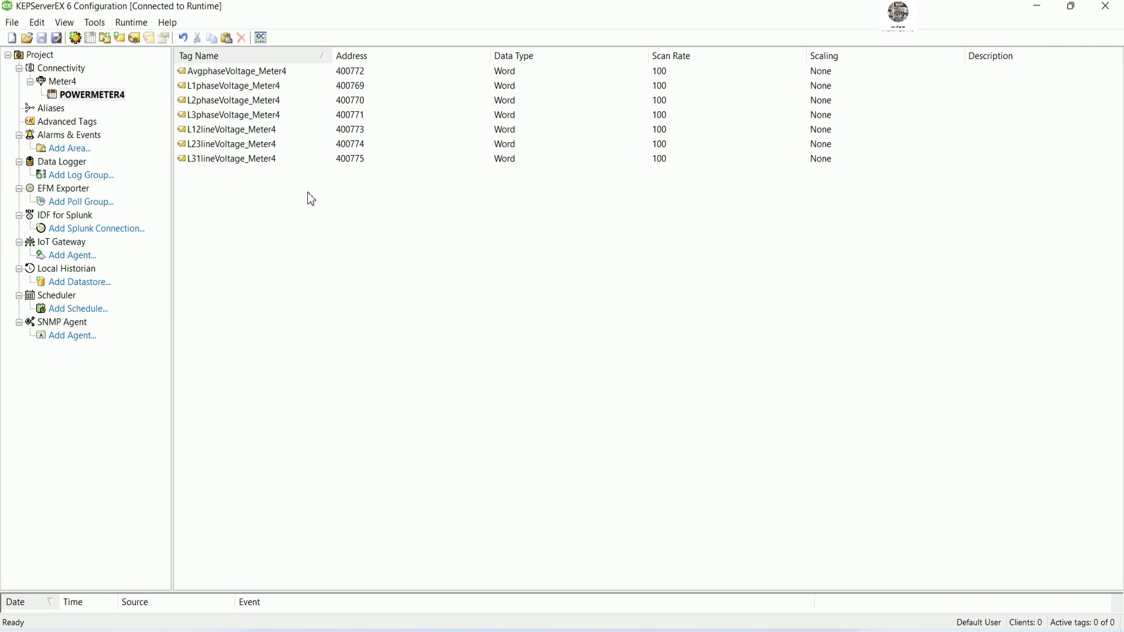
# - Switch to WinCC and copy the AvgLineVoltage_Meter3 tag name from the PowerMeter3 tag table
pyautogui.hotkey('alt', 'Tab')
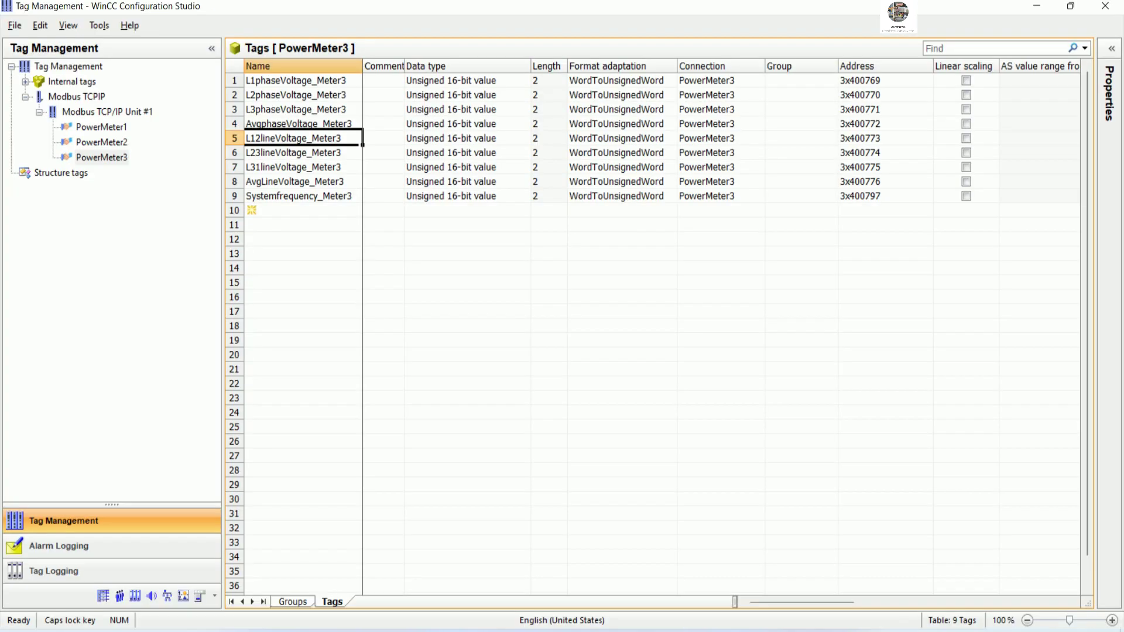
pyautogui.click(319, 183)
pyautogui.click(351, 181)
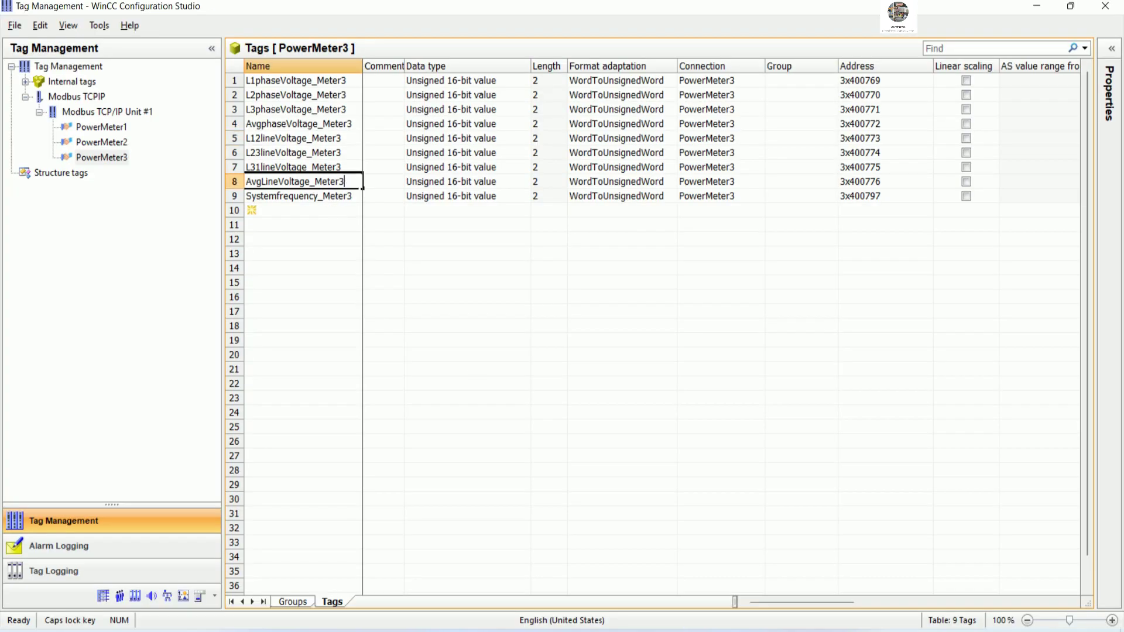
pyautogui.moveTo(348, 181); pyautogui.dragTo(244, 181)
pyautogui.hotkey('ctrl', 'c')
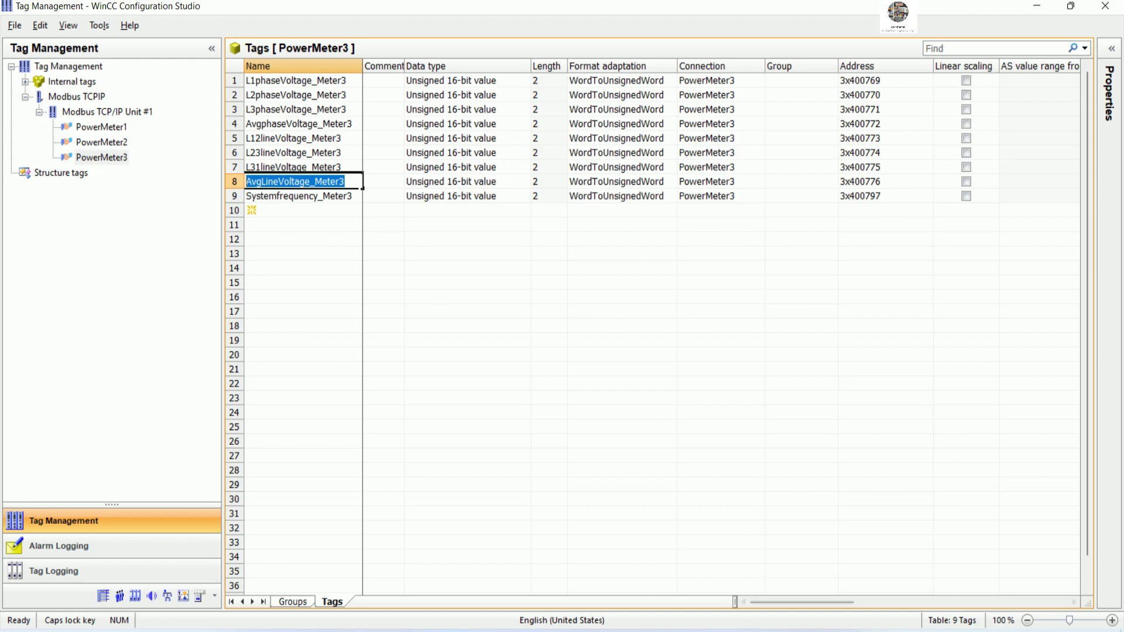
# - Switch to KEPServerEX and start a new POWERMETER4 tag named AvgLineVoltage_Meter4
pyautogui.hotkey('alt', 'Tab')
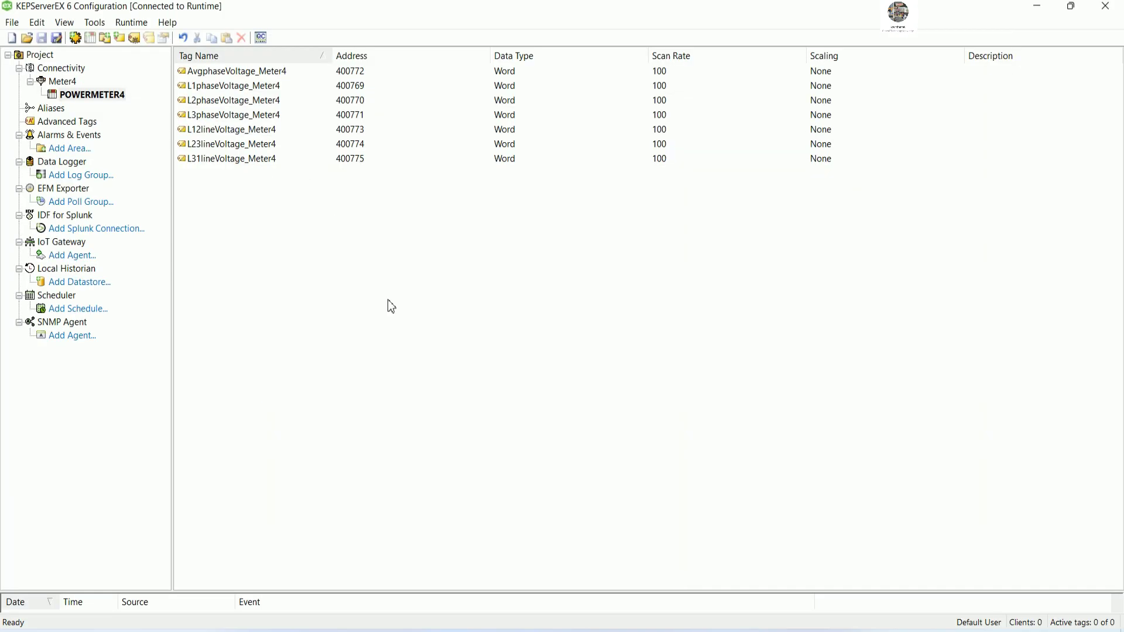
pyautogui.hotkey('alt', 'Tab')
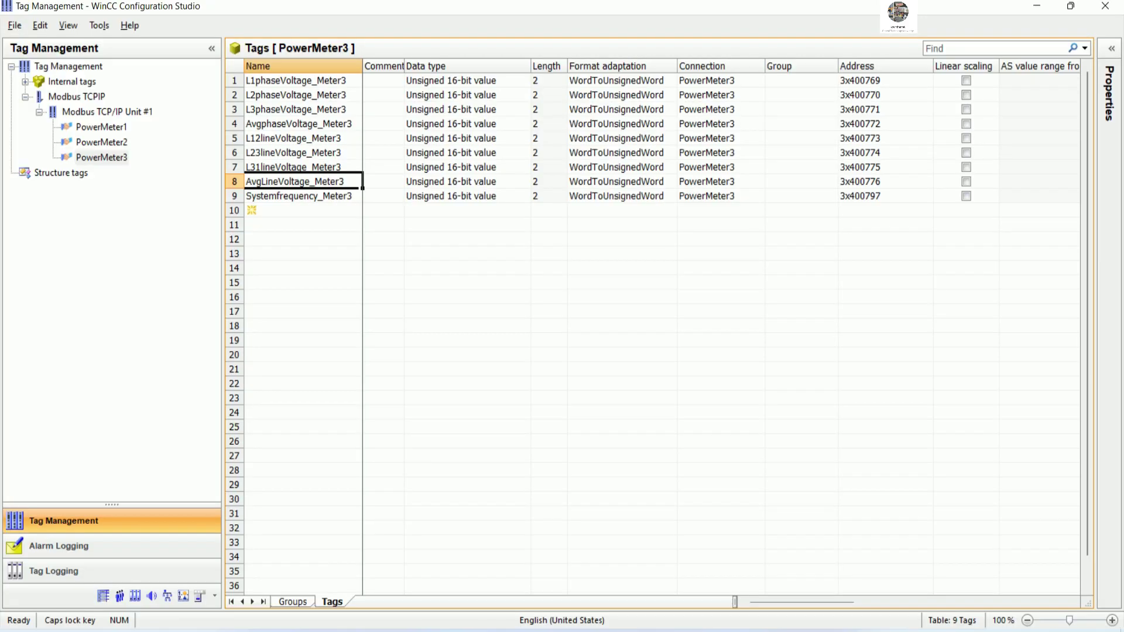
pyautogui.hotkey('alt', 'Tab')
pyautogui.rightClick(379, 264)
pyautogui.click(414, 270)
pyautogui.hotkey('ctrl', 'v')
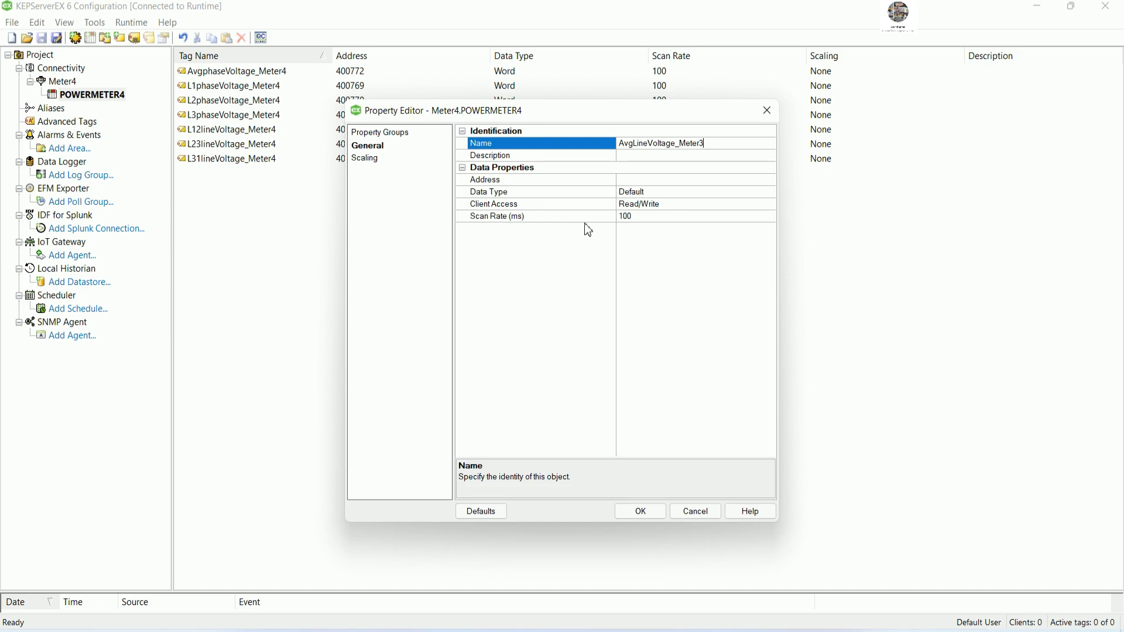
pyautogui.write('4')
# - Give the new average line voltage tag the data type Word and address 400776, and accept it
pyautogui.click(652, 188)
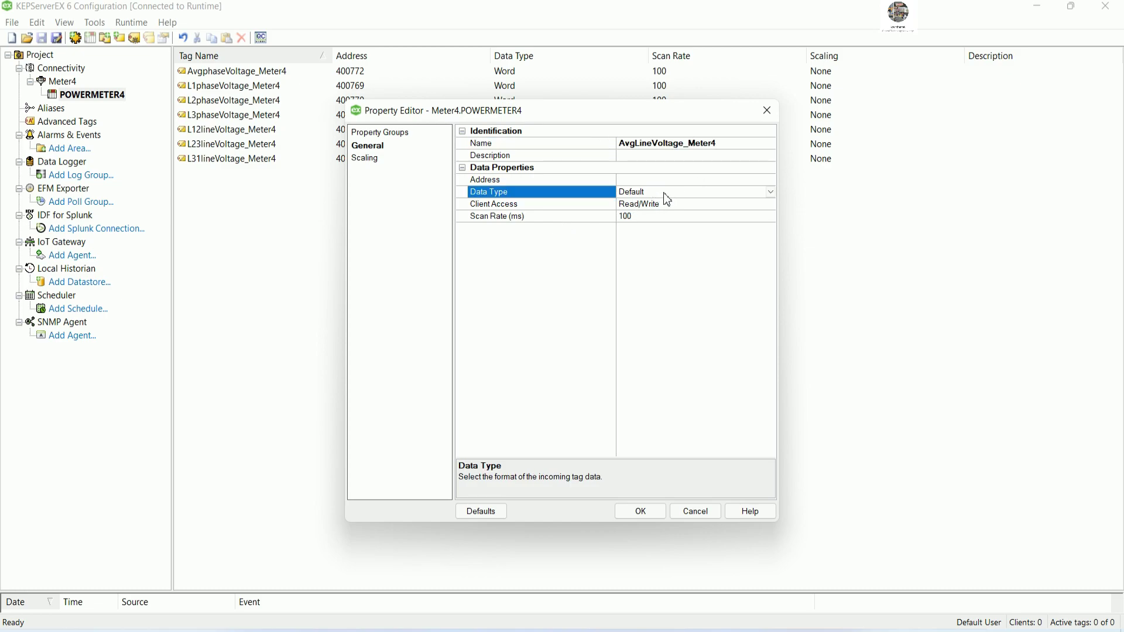
pyautogui.click(770, 193)
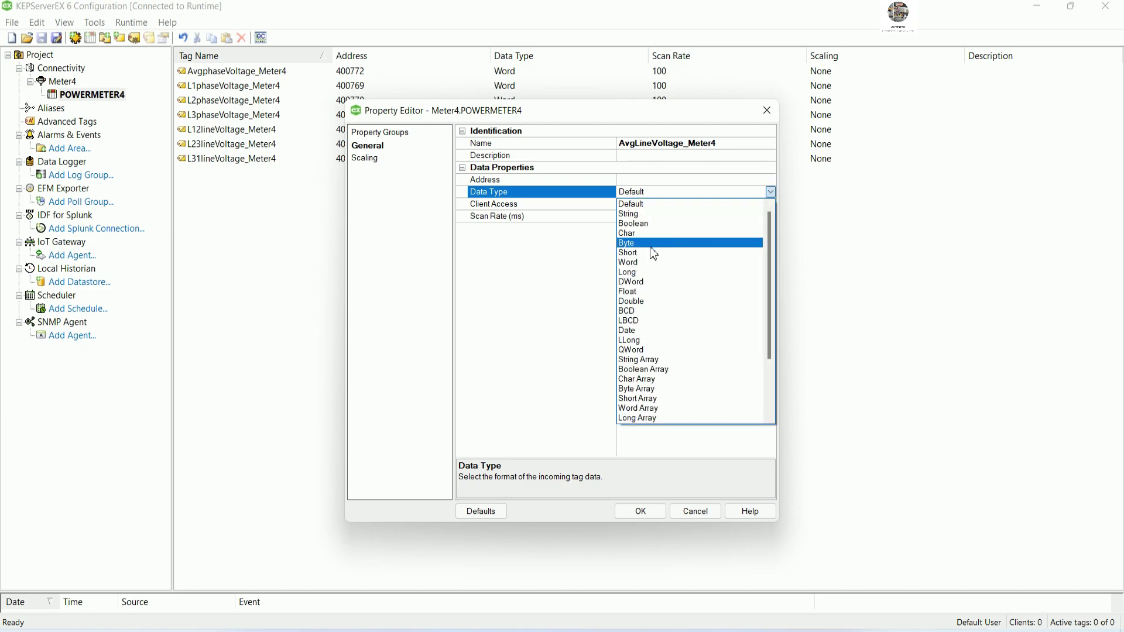
pyautogui.click(630, 262)
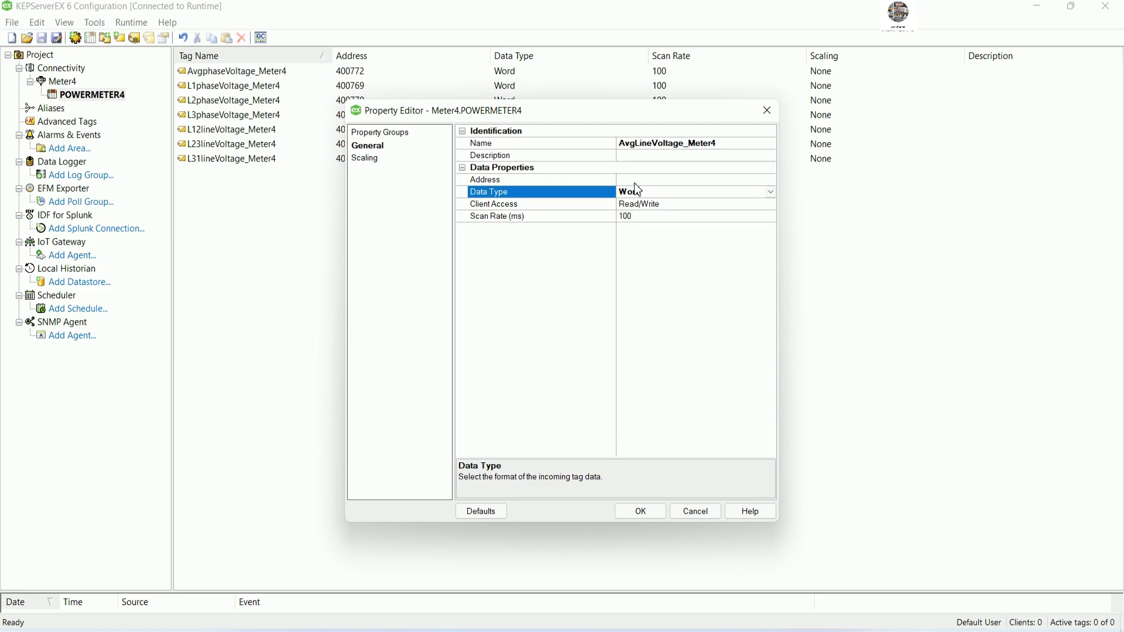
pyautogui.click(638, 180)
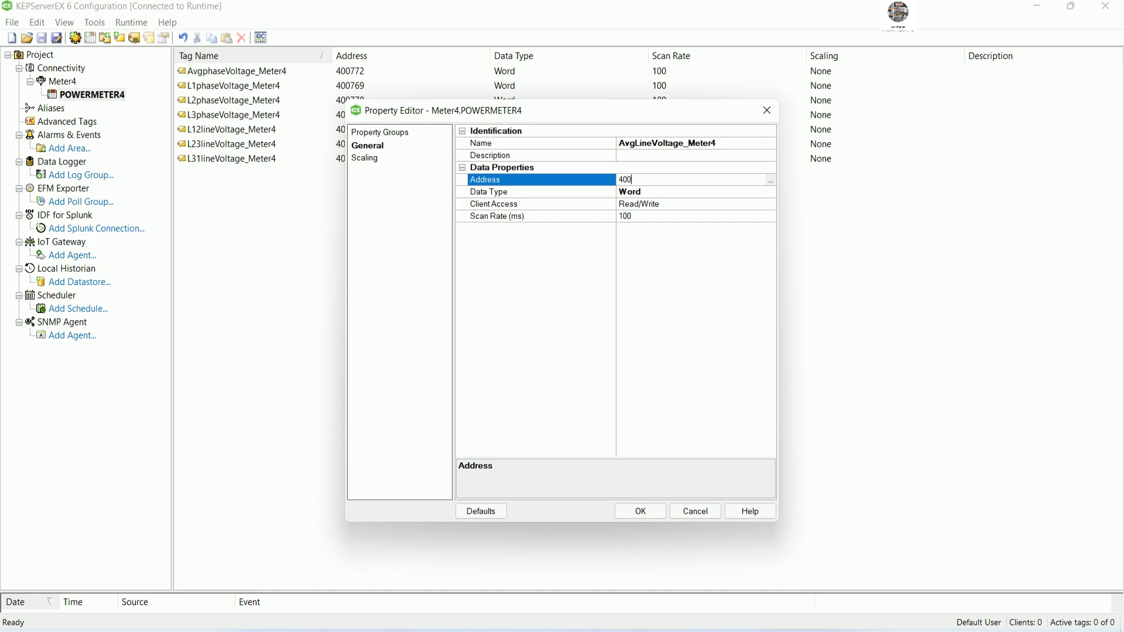
pyautogui.write('400776')
pyautogui.moveTo(637, 115); pyautogui.dragTo(714, 135)
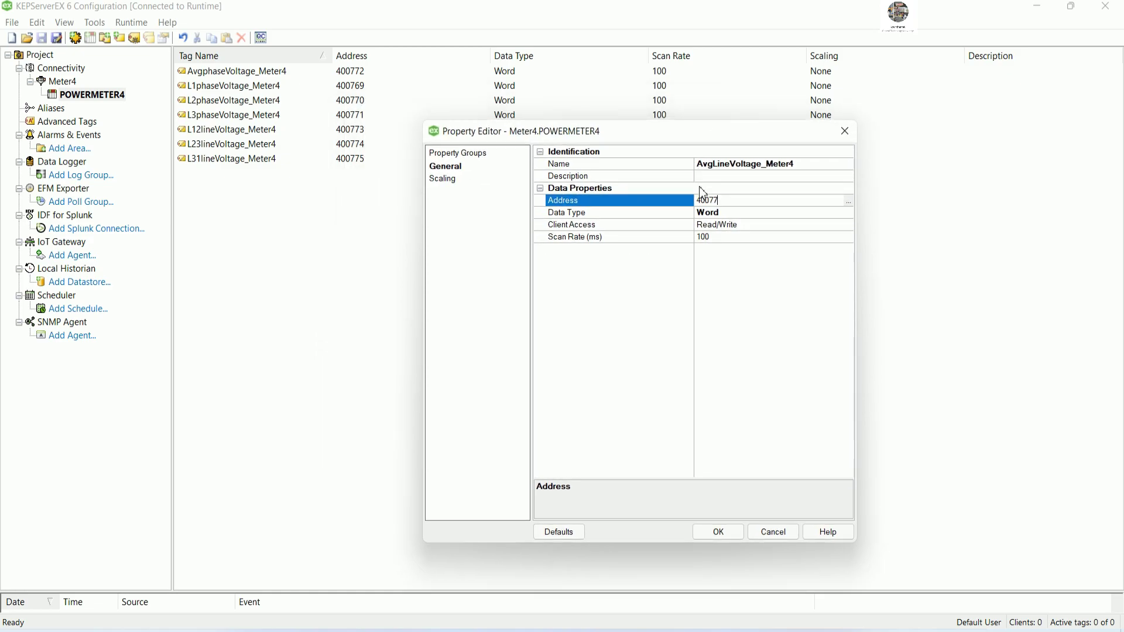
pyautogui.click(706, 533)
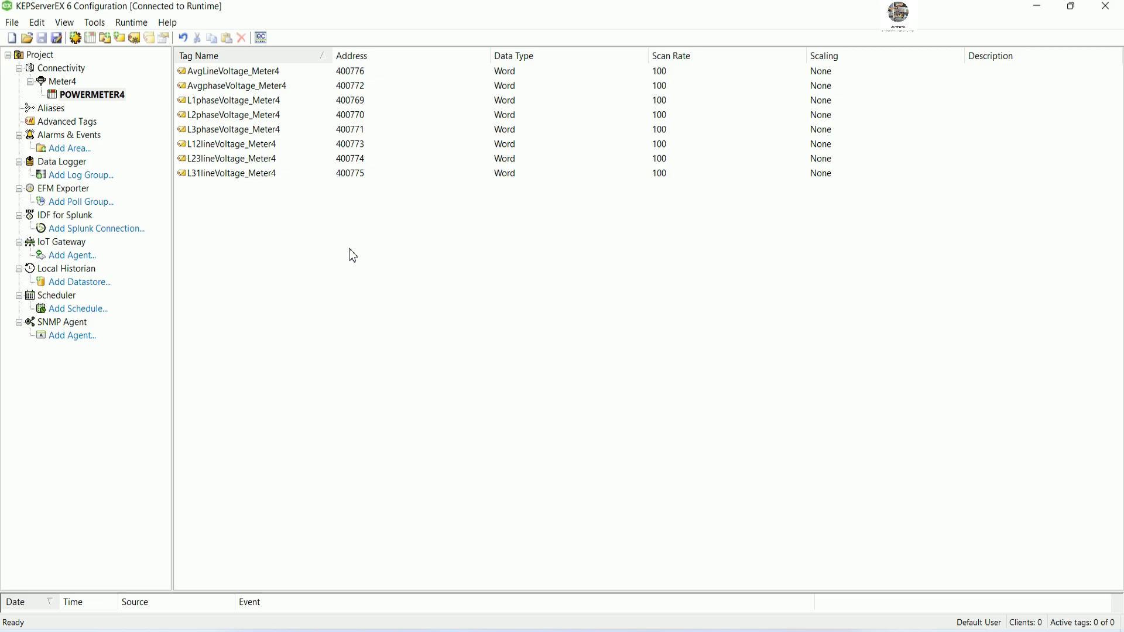
# - Start another new tag in POWERMETER4, then copy the Systemfrequency_Meter3 name from WinCC's PowerMeter3 tags
pyautogui.rightClick(311, 216)
pyautogui.click(347, 224)
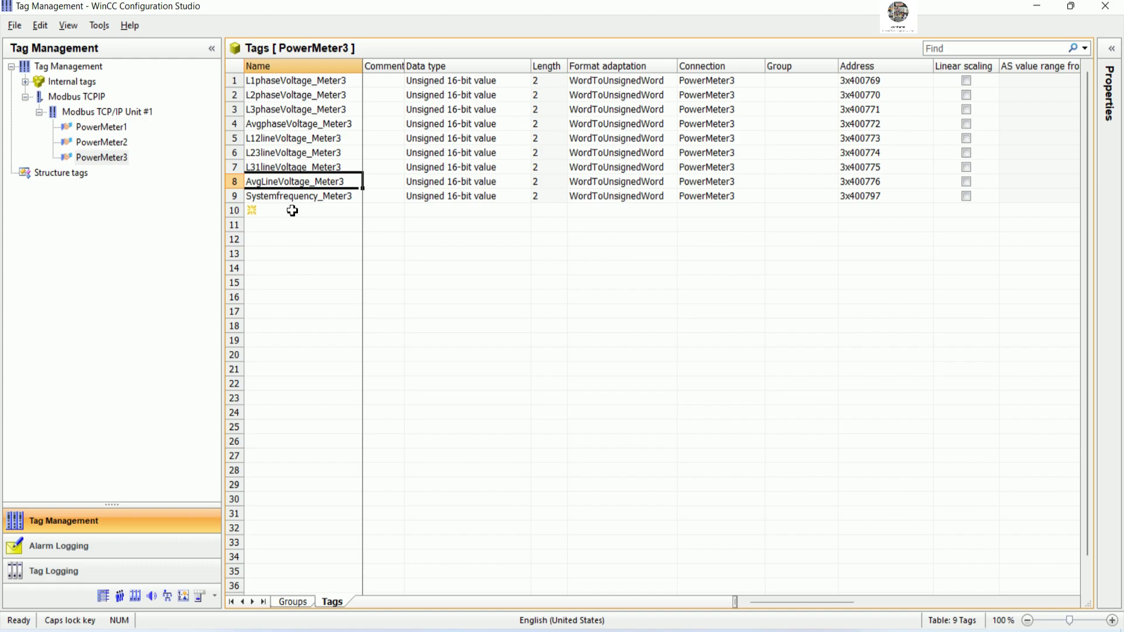
pyautogui.click(294, 211)
pyautogui.click(306, 199)
pyautogui.click(306, 199)
pyautogui.doubleClick(343, 196)
pyautogui.hotkey('ctrl', 'c')
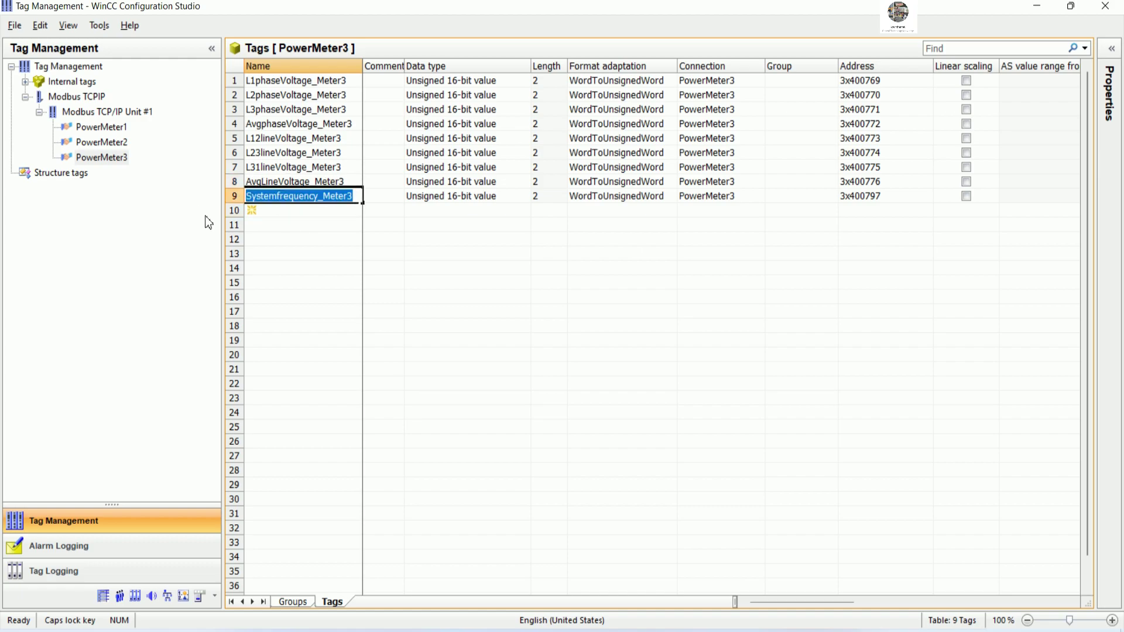
# - Switch to KEPServerEX and name the new tag Systemfrequency_Meter4
pyautogui.hotkey('alt', 'Tab')
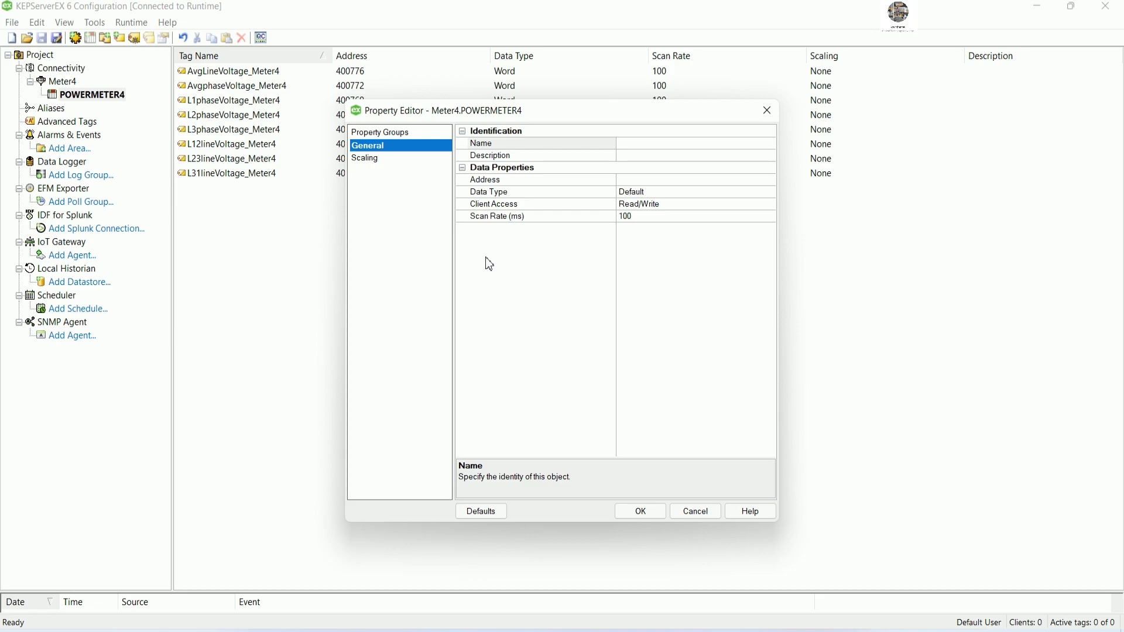
pyautogui.click(650, 148)
pyautogui.hotkey('ctrl', 'v')
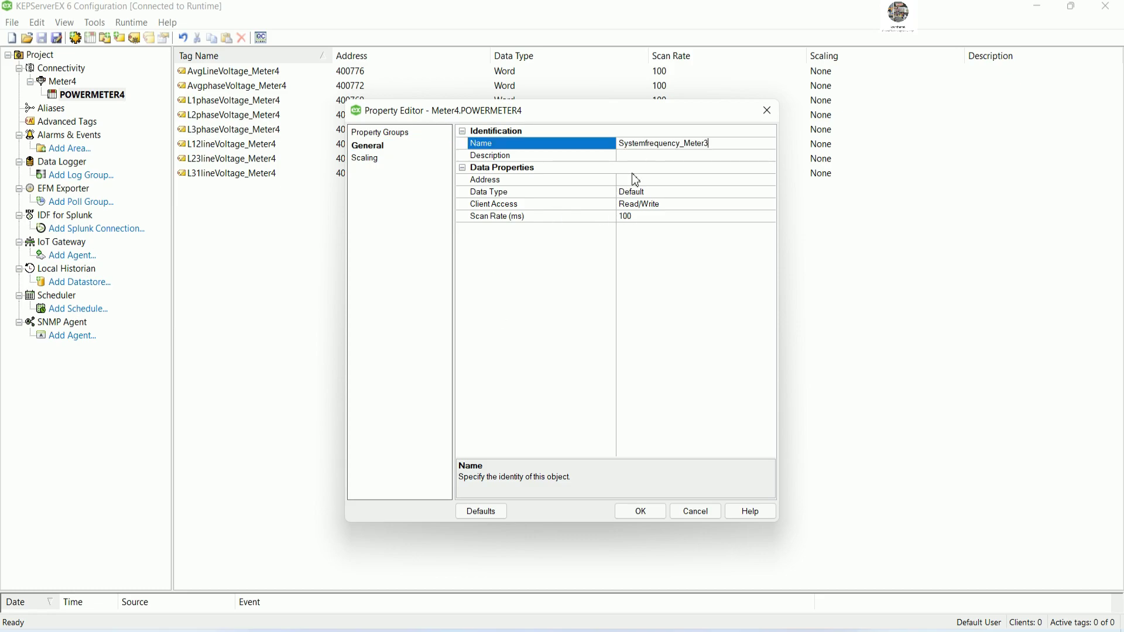
pyautogui.press('BackSpace')
# - Set the system frequency tag's data type to Word and address to 400797, and accept it
pyautogui.click(774, 197)
pyautogui.click(647, 258)
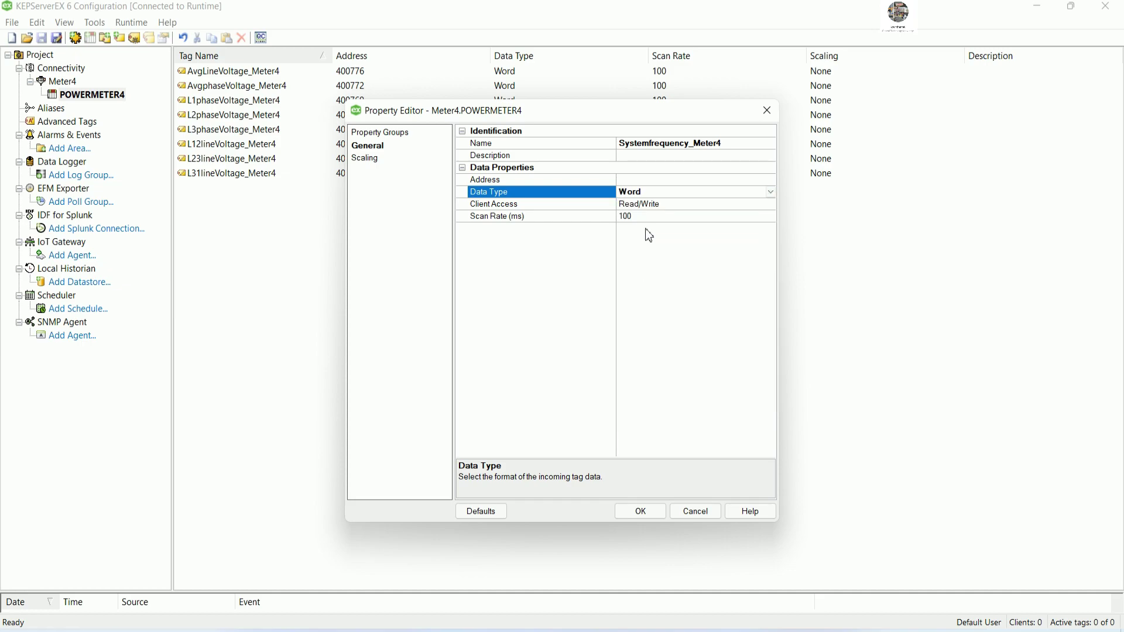
pyautogui.click(640, 179)
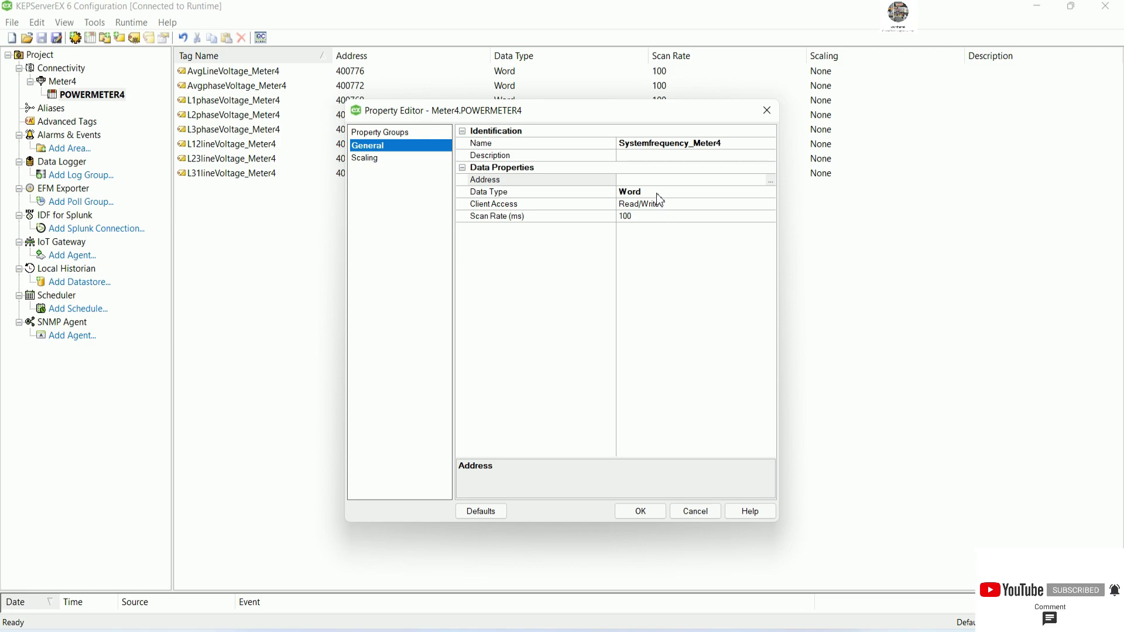
pyautogui.click(655, 181)
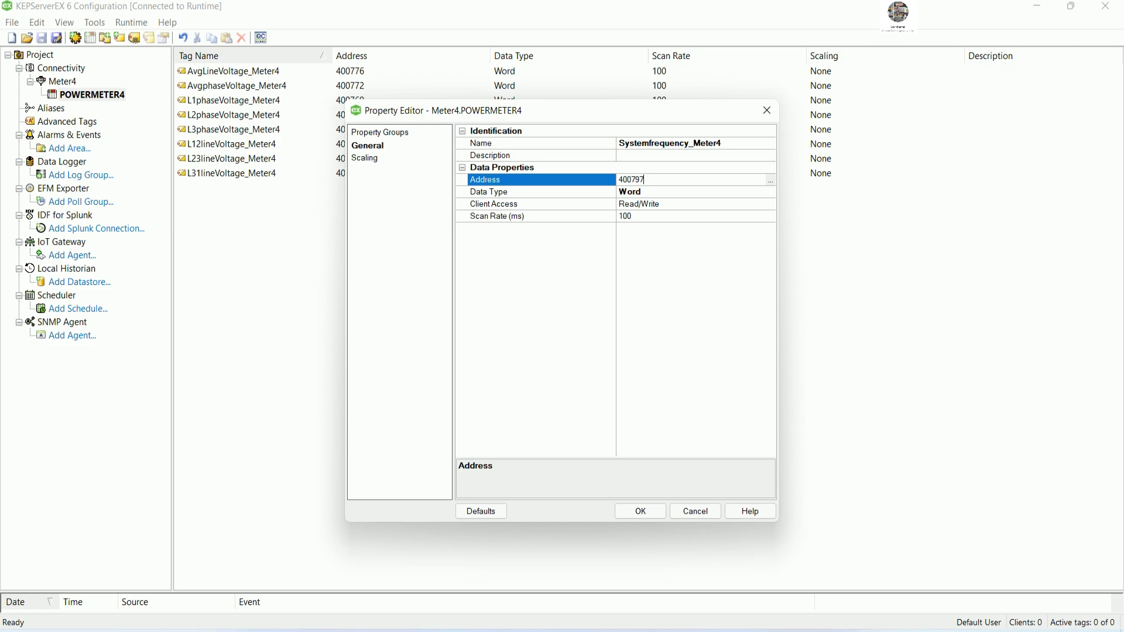
pyautogui.click(620, 508)
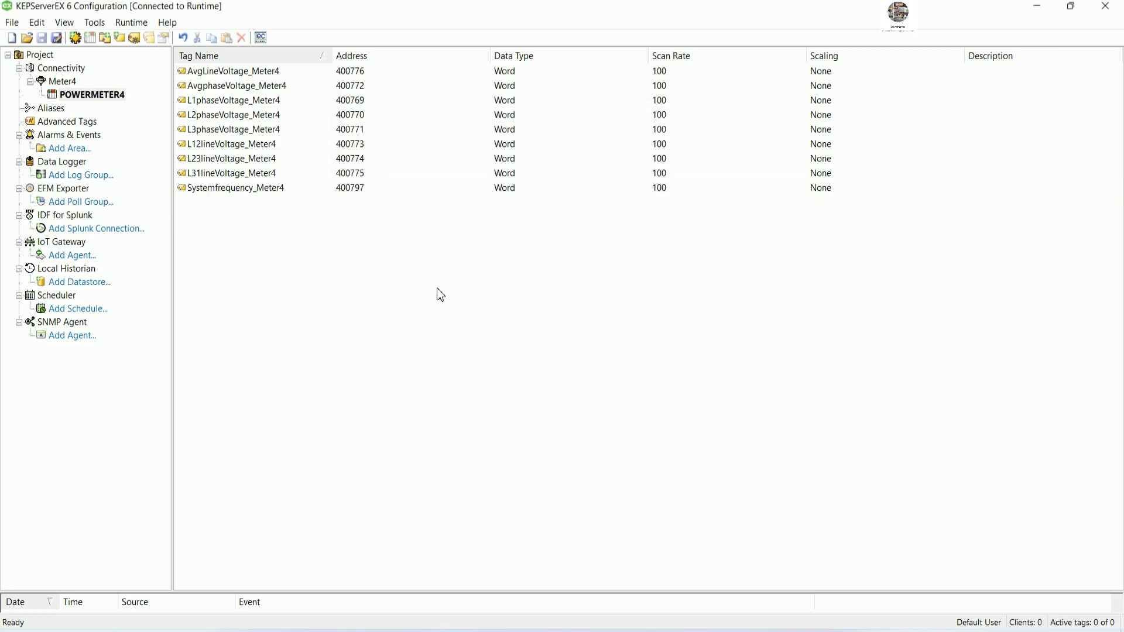
# - Check the live values and quality of the Meter4.POWERMETER4 tags in OPC Quick Client, then close it without saving
pyautogui.click(261, 37)
pyautogui.click(468, 312)
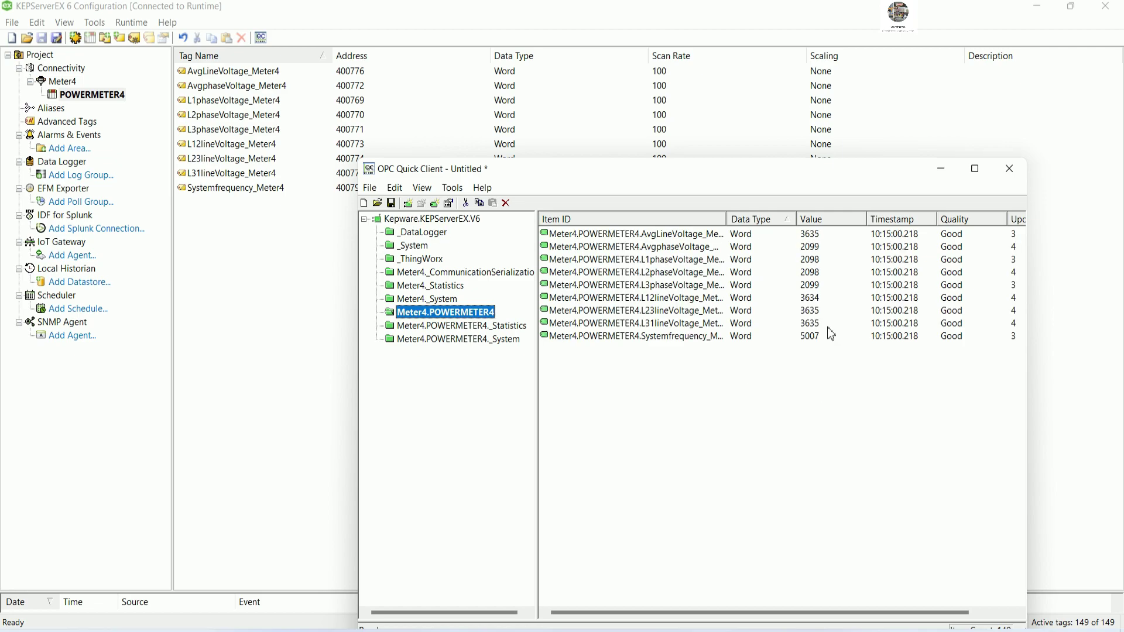
pyautogui.click(1010, 168)
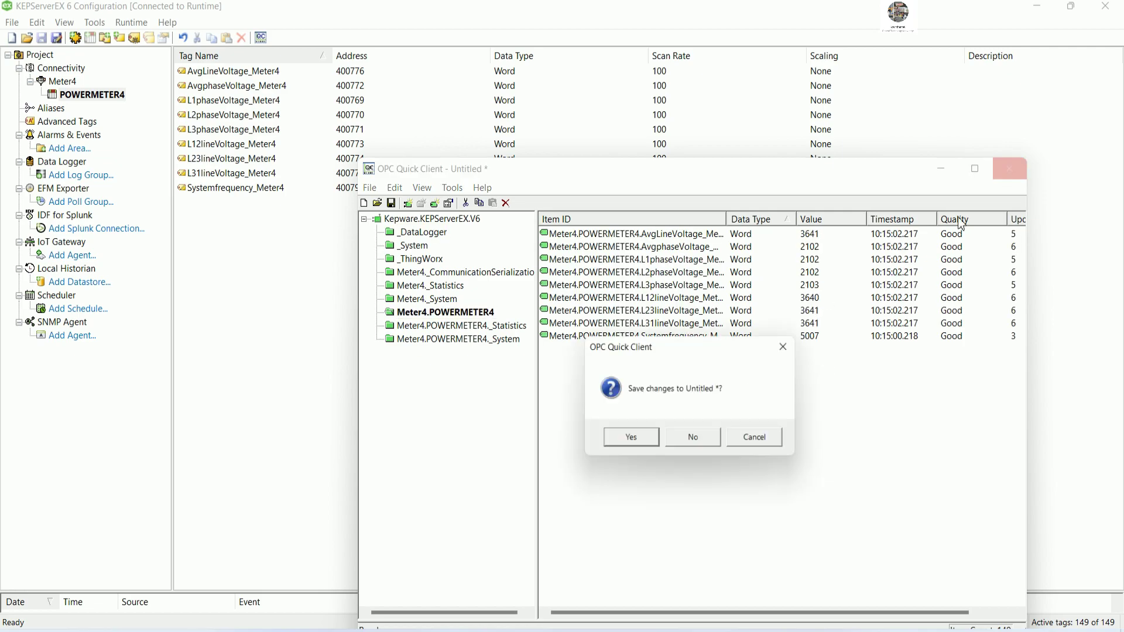
pyautogui.click(694, 439)
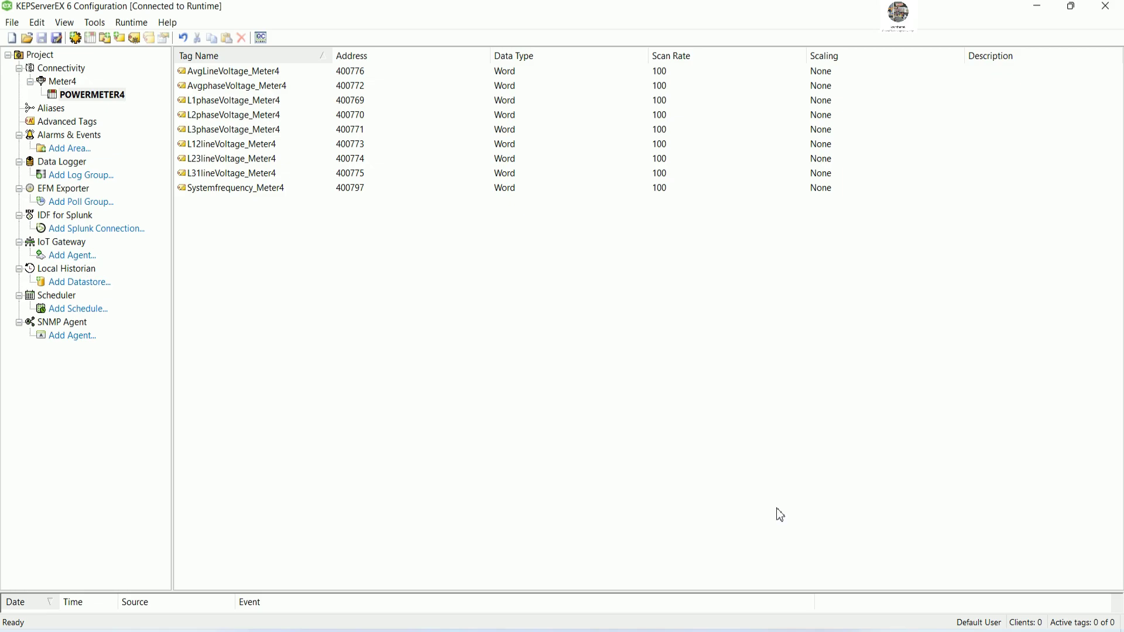
# - Switch to Tag Management in WinCC Configuration Studio
pyautogui.click(704, 628)
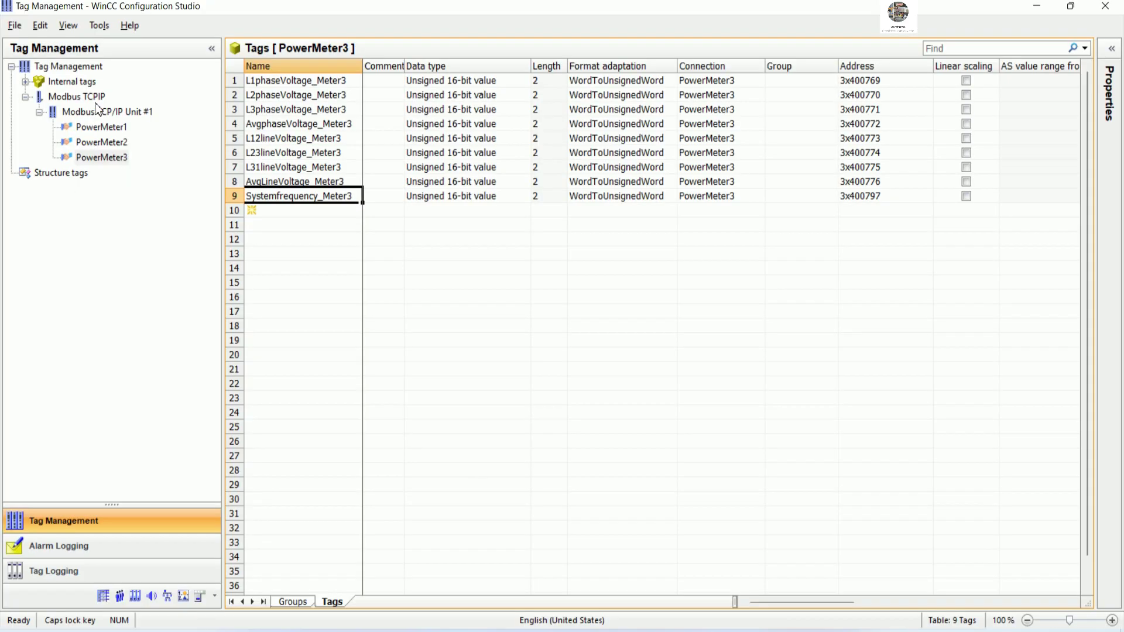
pyautogui.rightClick(82, 65)
pyautogui.moveTo(146, 75)
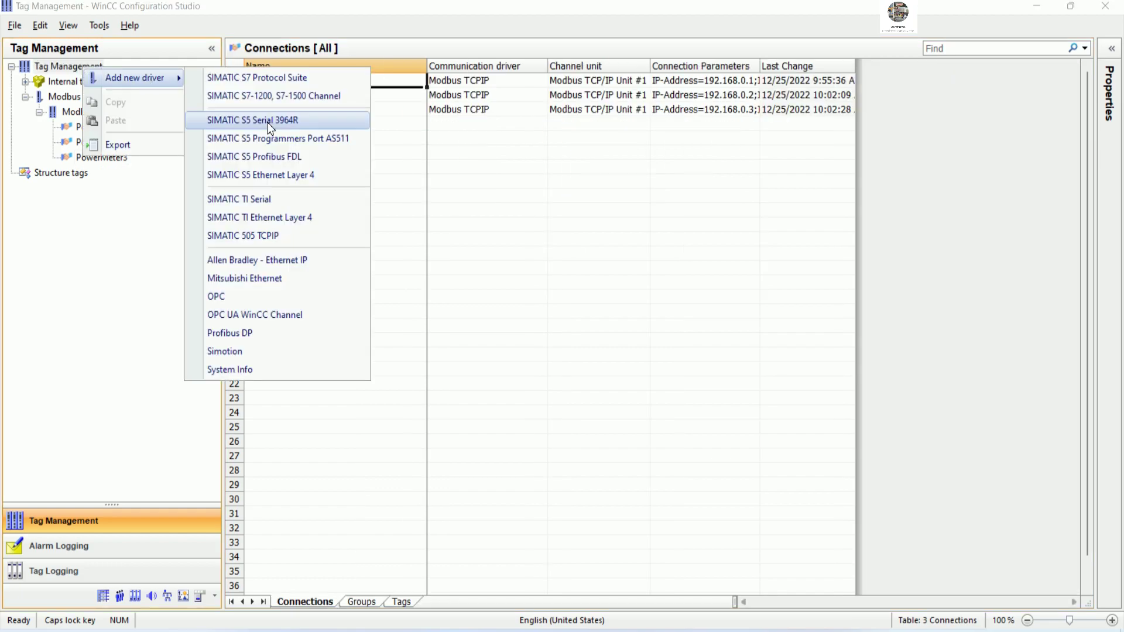
pyautogui.click(220, 295)
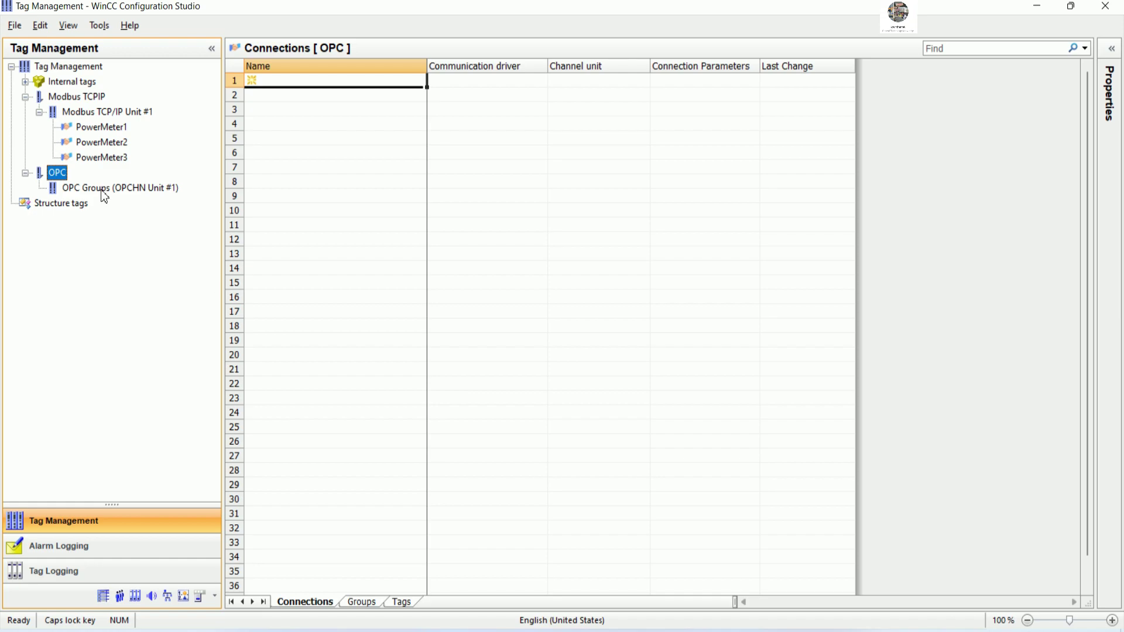
pyautogui.rightClick(55, 176)
pyautogui.click(87, 223)
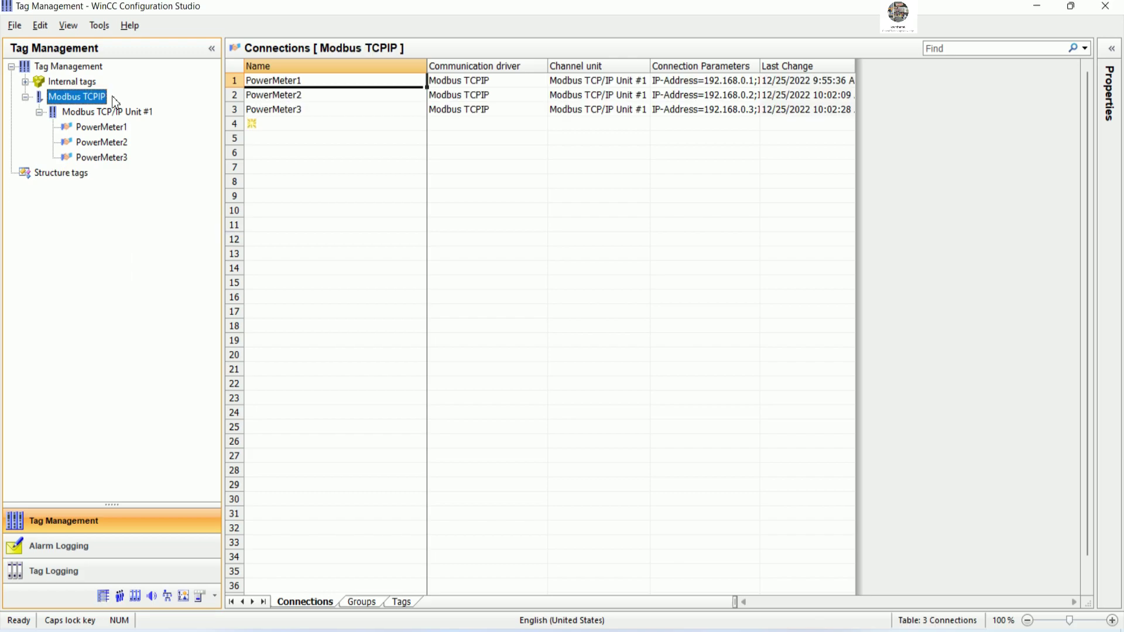
# - Add the OPC UA WinCC Channel communication driver to Tag Management
pyautogui.rightClick(94, 66)
pyautogui.moveTo(189, 82)
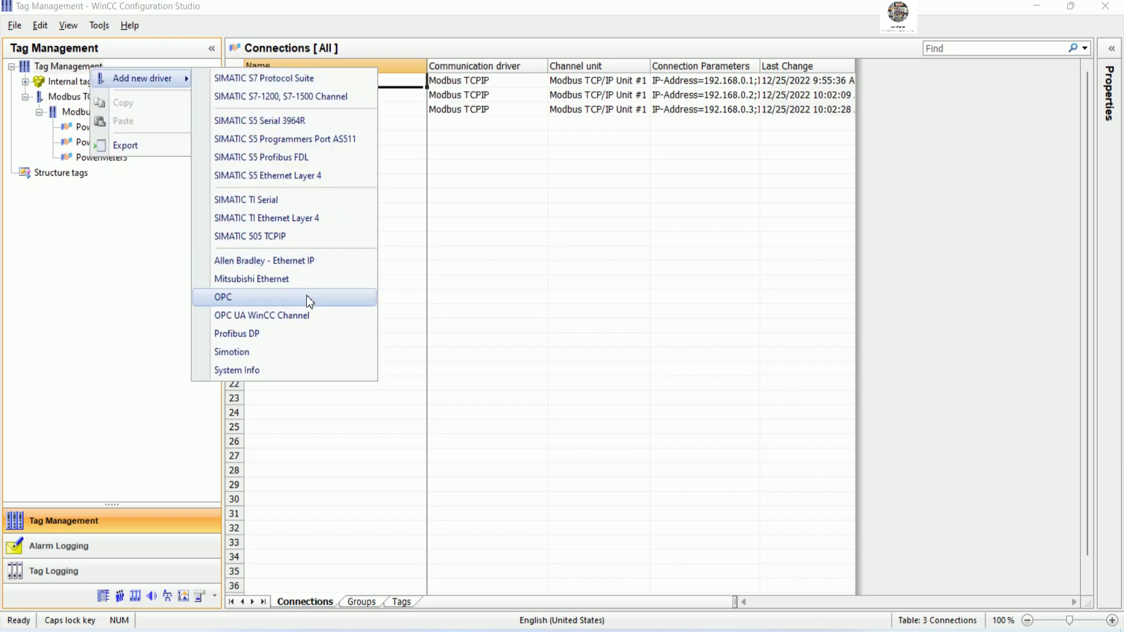
pyautogui.click(266, 319)
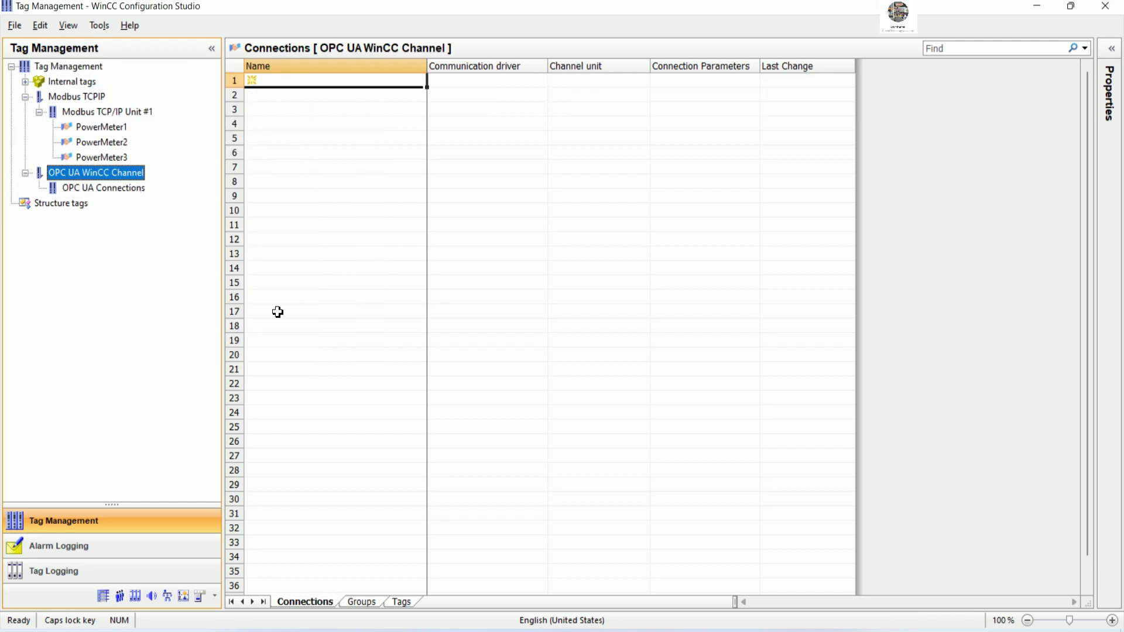
# - Create a new connection under OPC UA Connections and name it PowerMeter4
pyautogui.rightClick(96, 189)
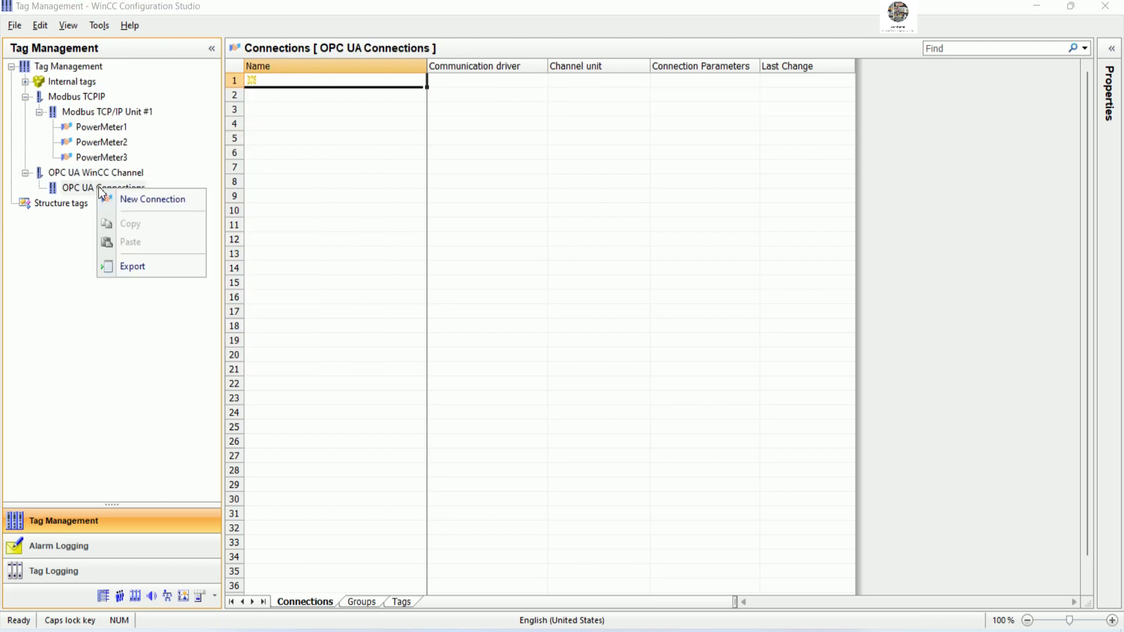
pyautogui.click(138, 199)
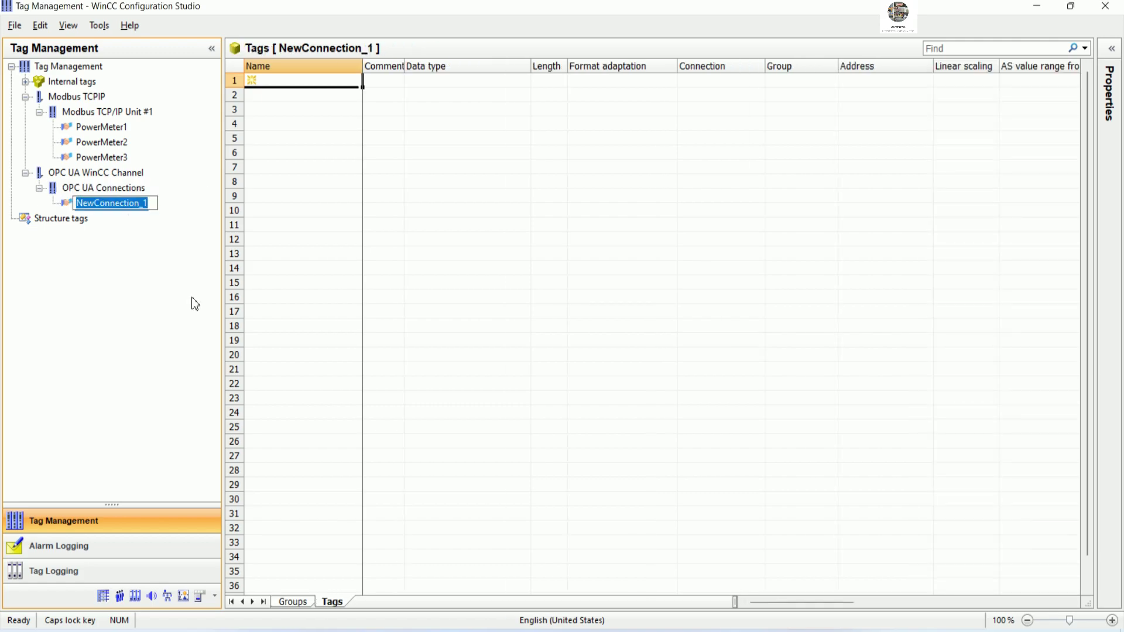
pyautogui.write('pOWER')
pyautogui.press('BackSpace')
pyautogui.press('BackSpace')
pyautogui.press('BackSpace')
pyautogui.press('BackSpace')
pyautogui.press('BackSpace')
pyautogui.press('capslock')
pyautogui.write('Powe')
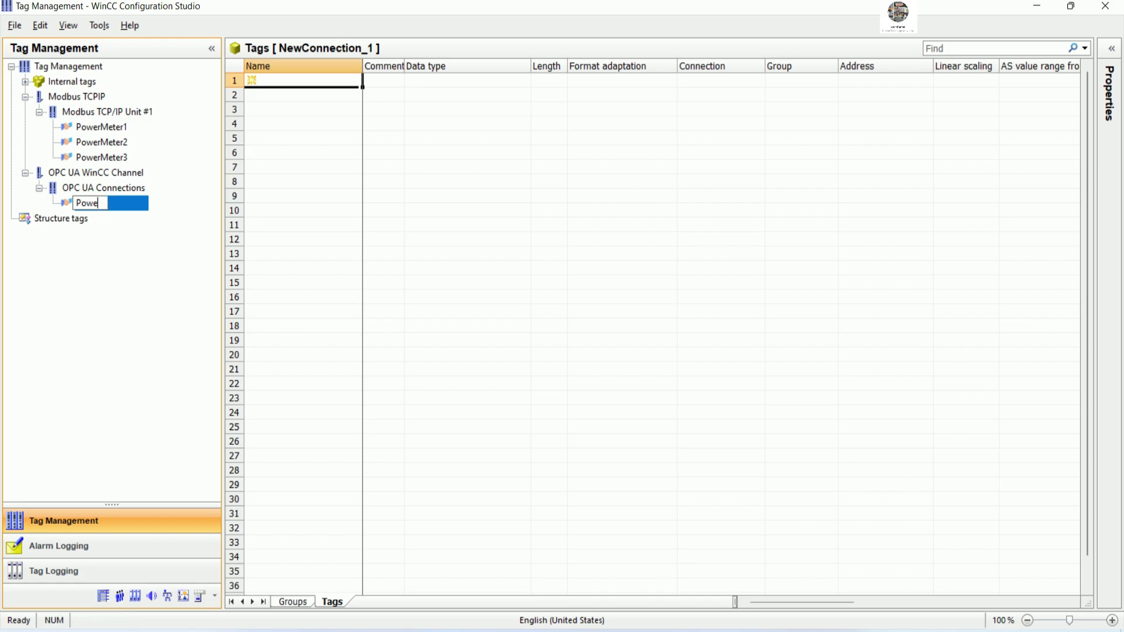
pyautogui.write('rMeter4')
pyautogui.press('Return')
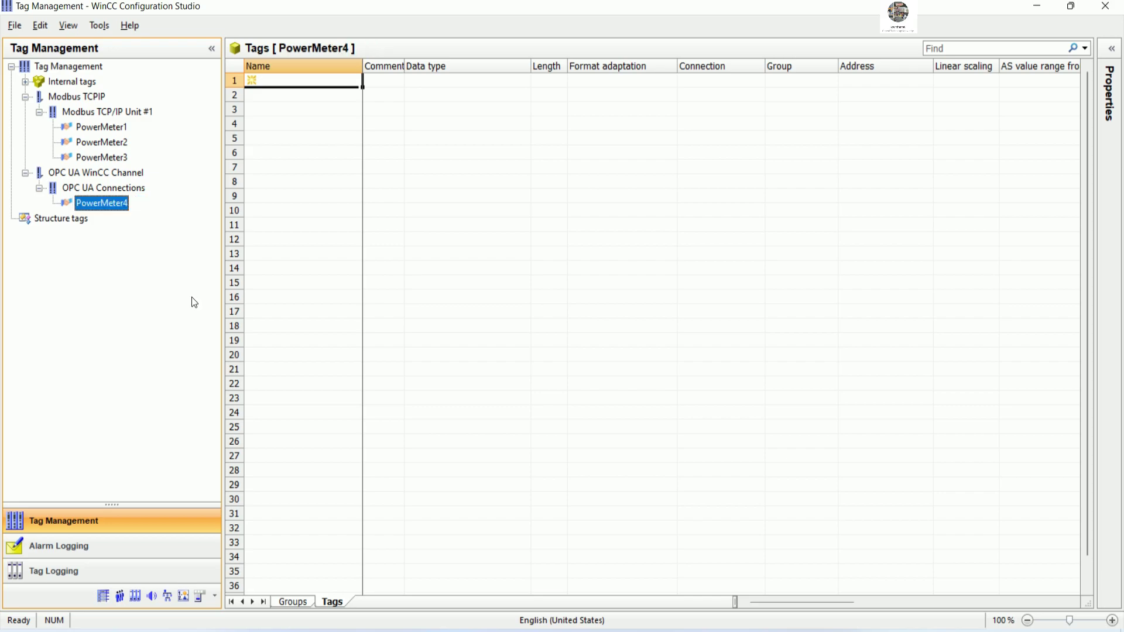
# - Open the connection parameters of the PowerMeter4 OPC UA connection and examine the discovered local servers
pyautogui.rightClick(114, 205)
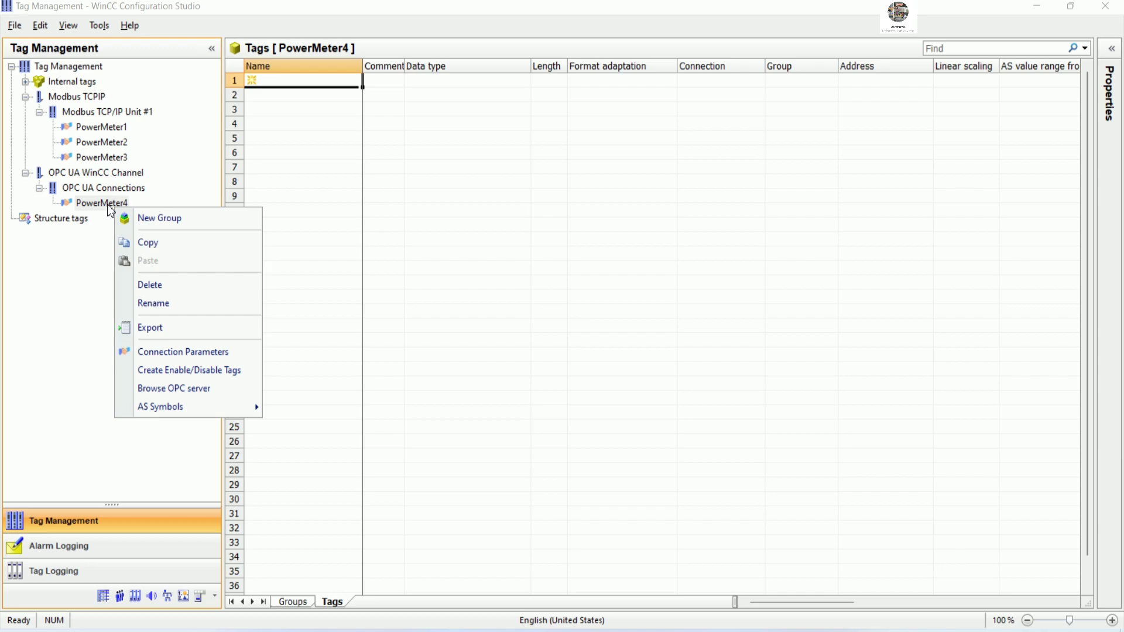
pyautogui.rightClick(107, 203)
pyautogui.click(197, 348)
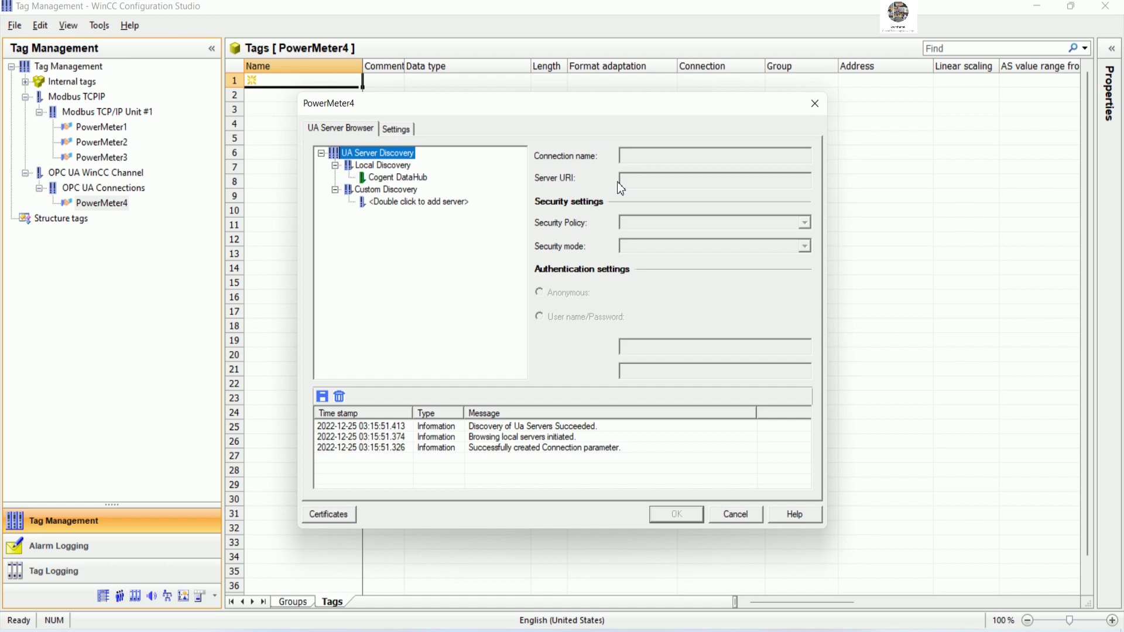
pyautogui.moveTo(598, 103); pyautogui.dragTo(496, 18)
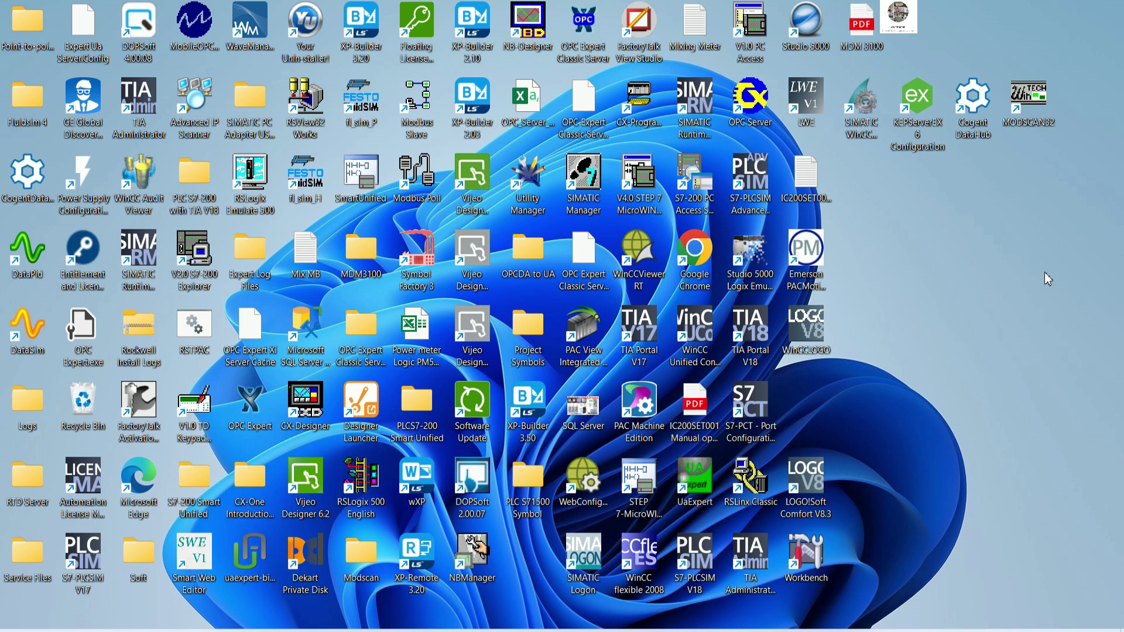
# - Switch to the desktop, run Cogent DataHub as administrator and open its properties window
pyautogui.click(983, 104)
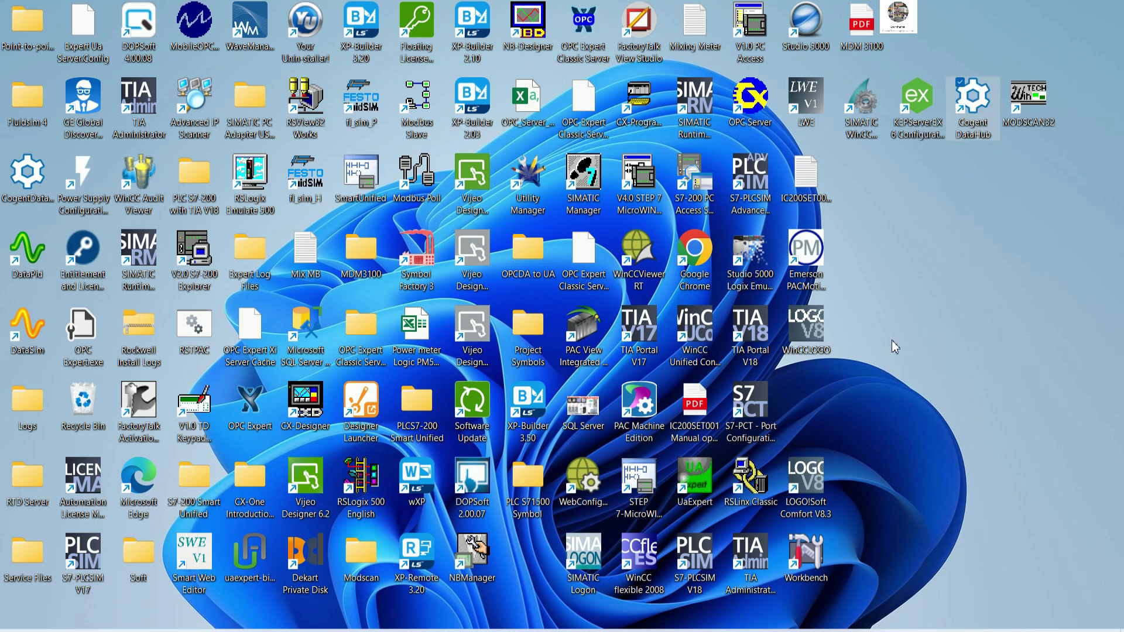
pyautogui.rightClick(950, 260)
pyautogui.click(982, 301)
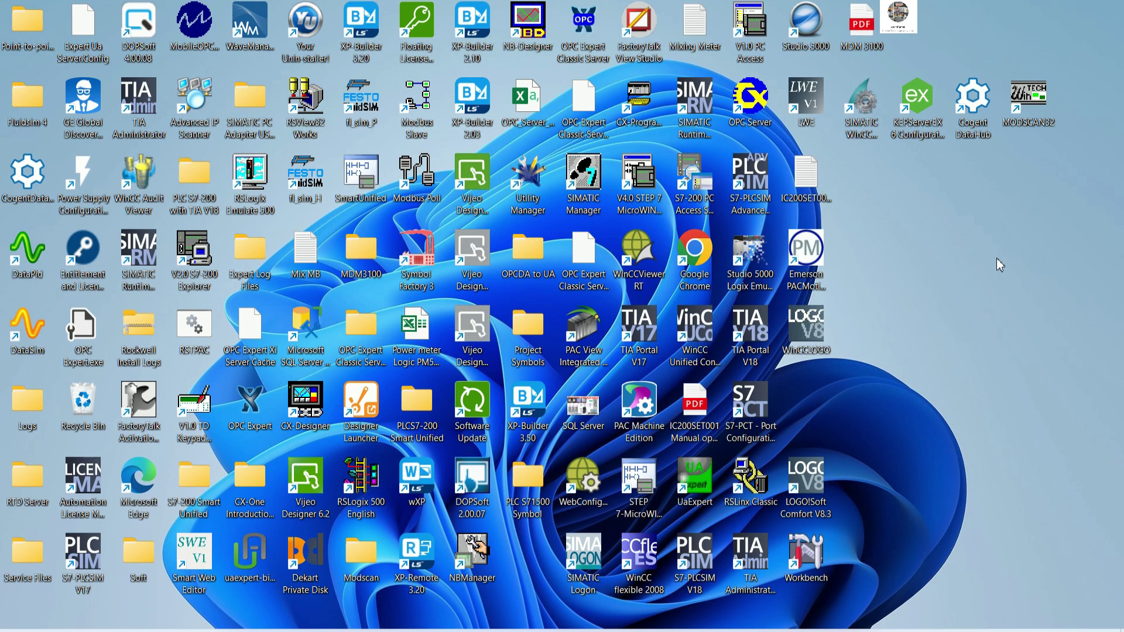
pyautogui.rightClick(973, 101)
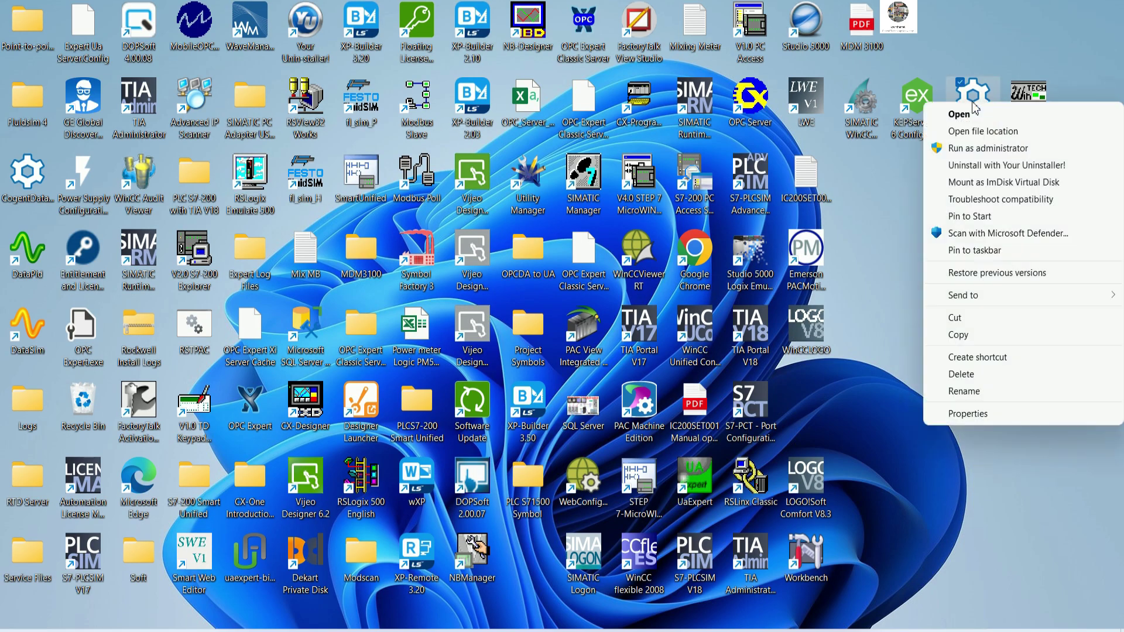
pyautogui.click(960, 150)
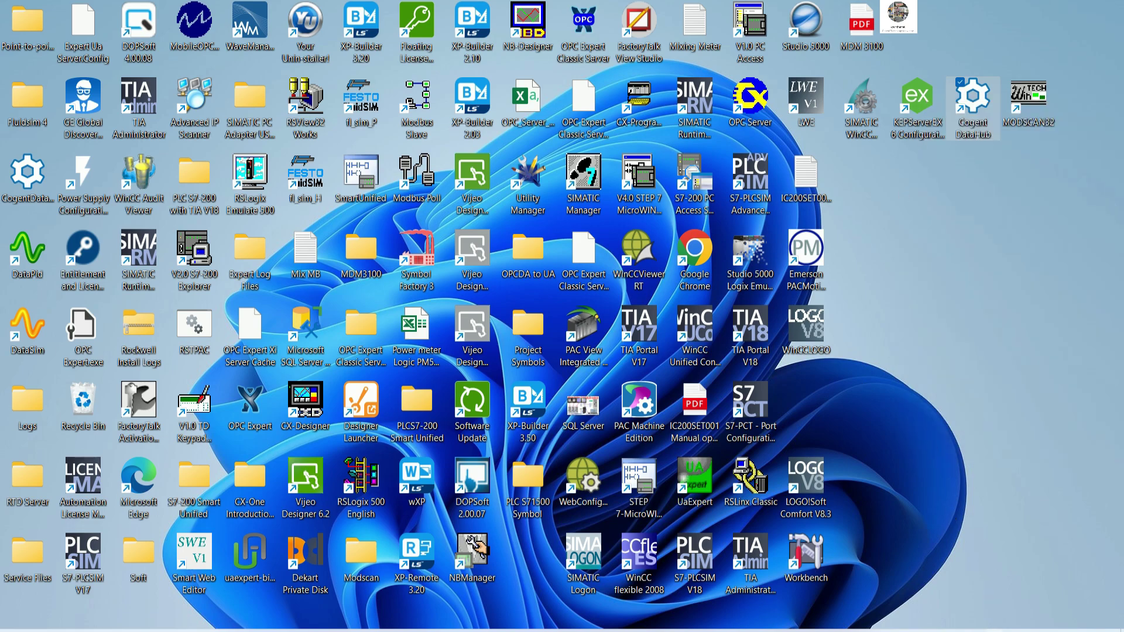
pyautogui.rightClick(1013, 584)
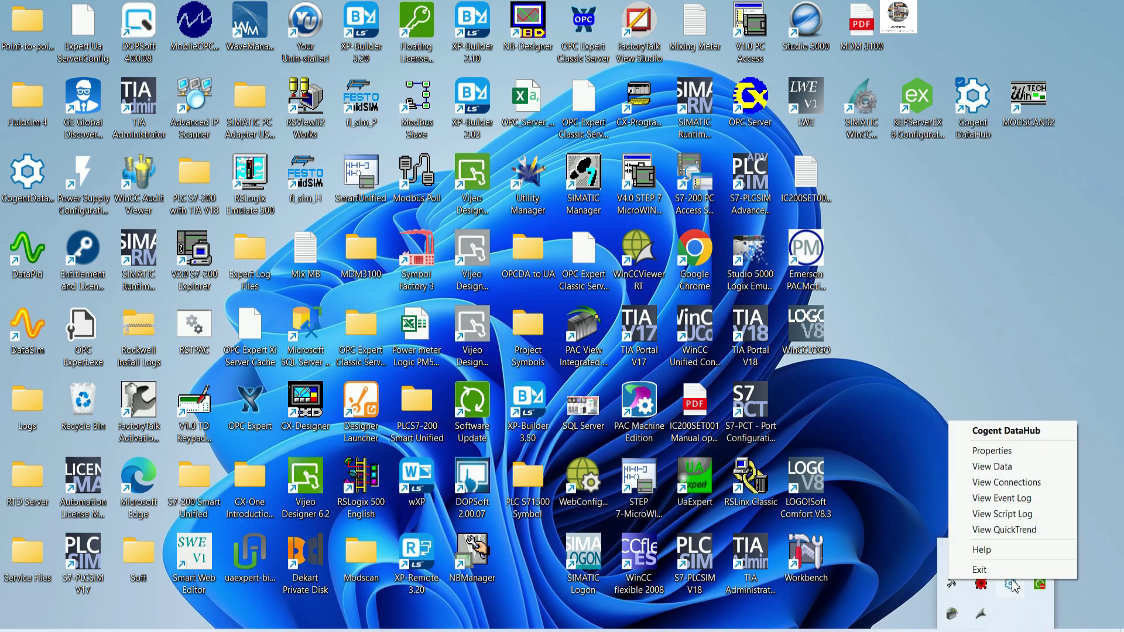
pyautogui.click(995, 434)
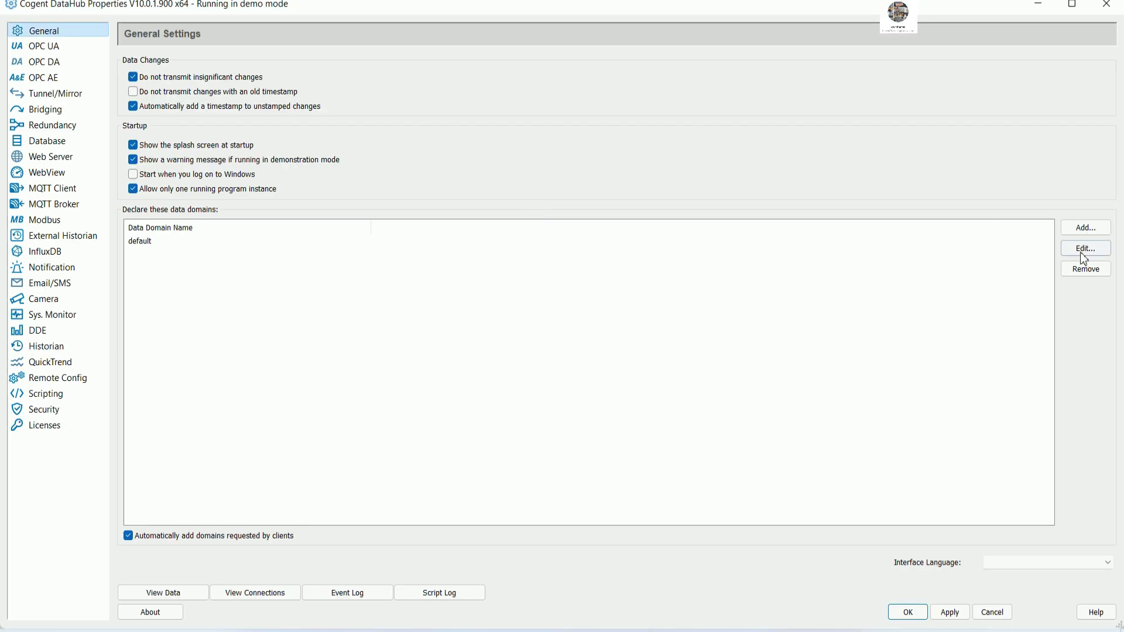
# - Start a new OPC DA client connection in DataHub and set its connection name to Meter4
pyautogui.click(55, 65)
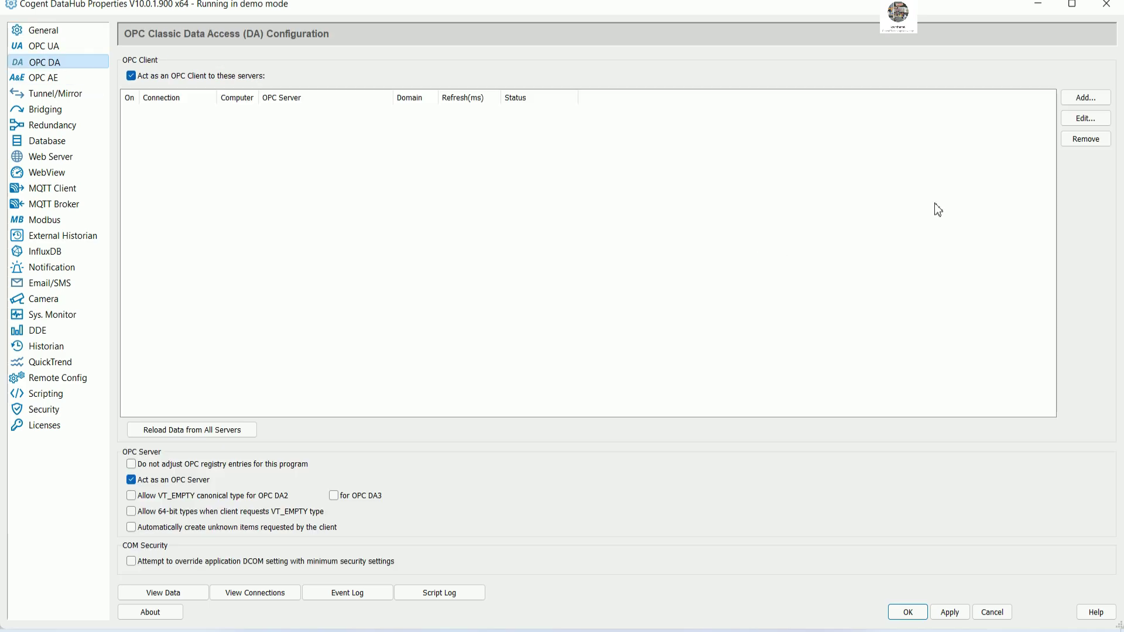
pyautogui.click(1086, 99)
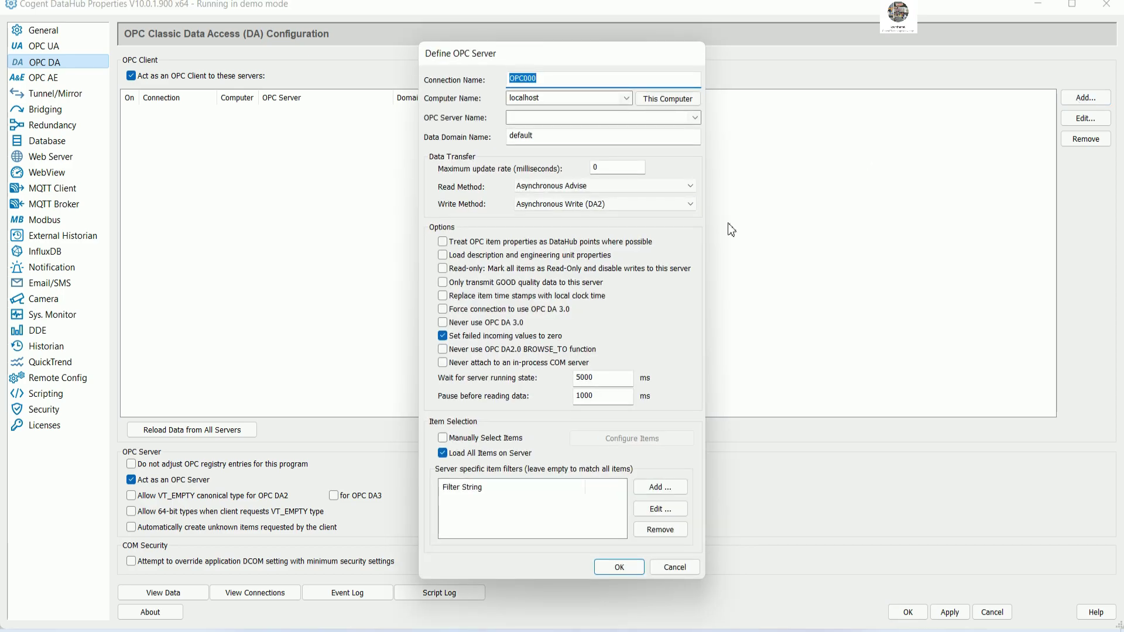
pyautogui.write('Meter4')
pyautogui.click(694, 118)
pyautogui.click(694, 119)
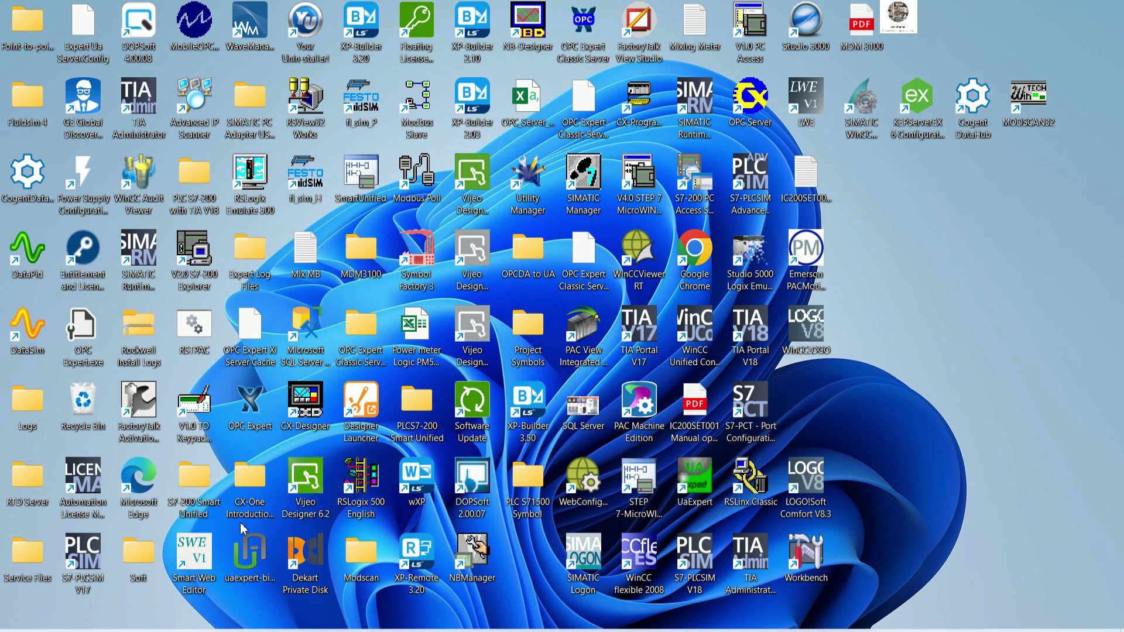
# - Launch OPC Expert, list the OPC servers on this computer and connect to KEPServerEX 6.6
pyautogui.moveTo(250, 404); pyautogui.dragTo(1085, 113)
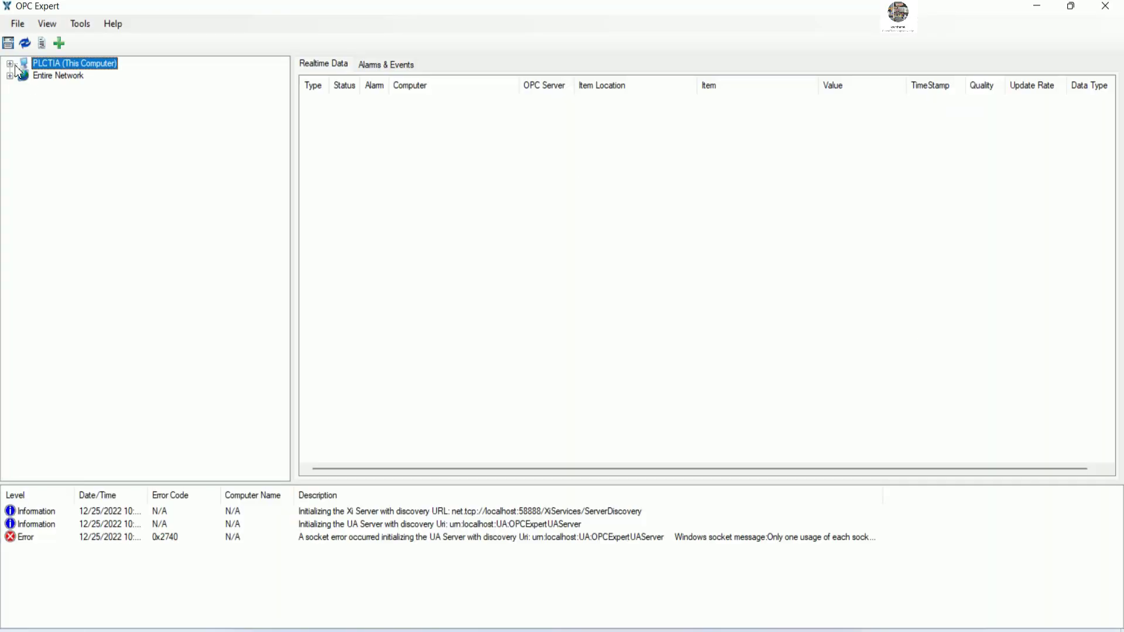
pyautogui.click(10, 64)
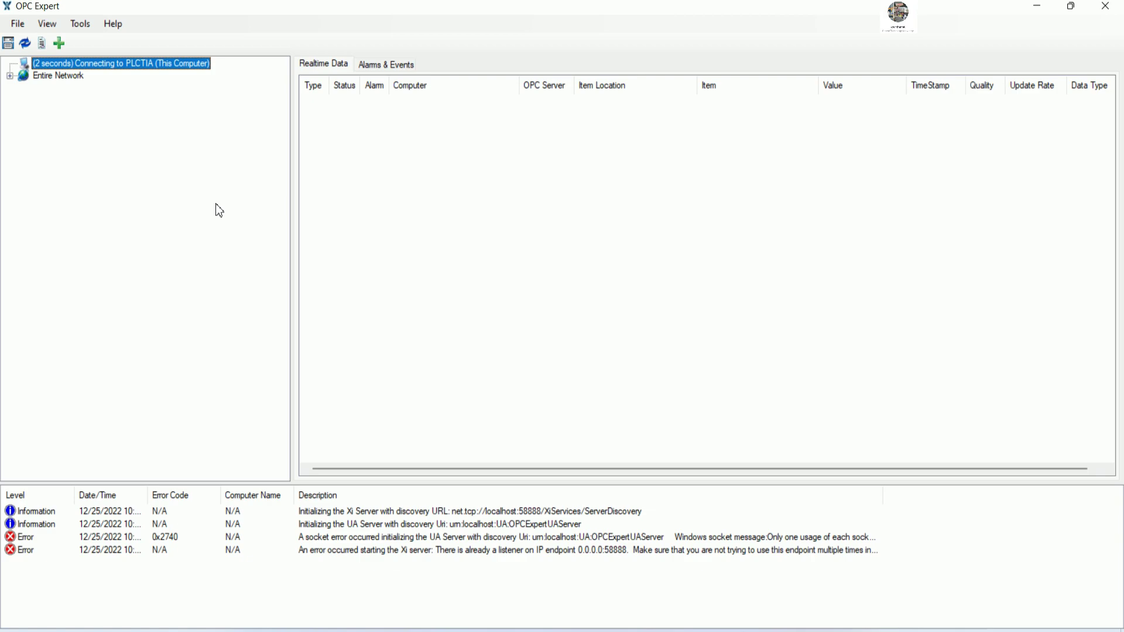
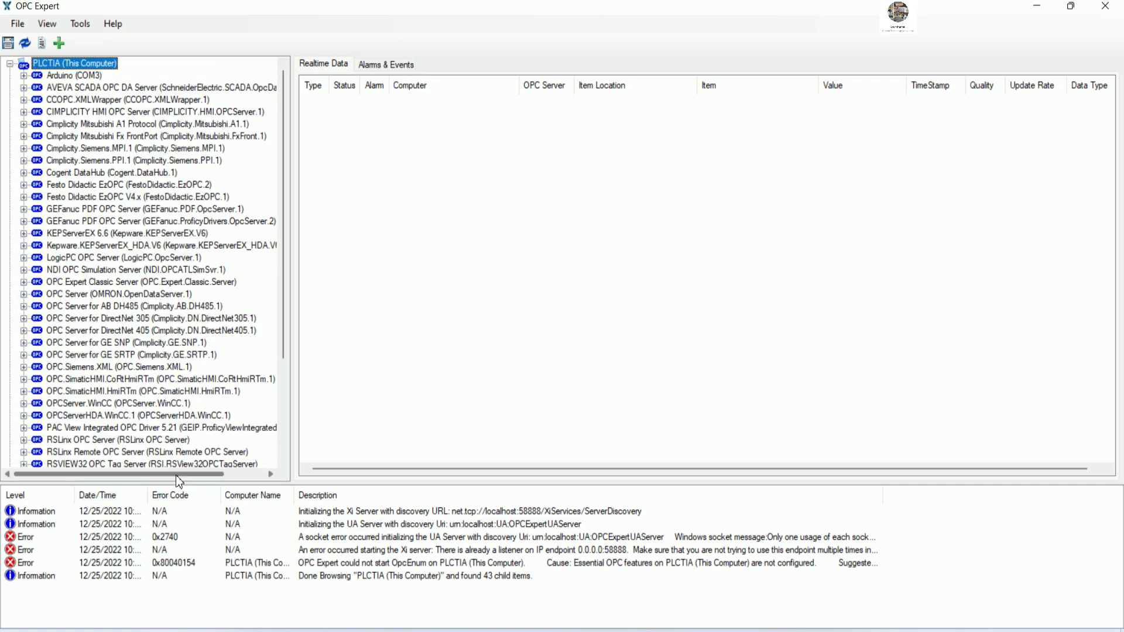
pyautogui.moveTo(176, 483); pyautogui.dragTo(175, 605)
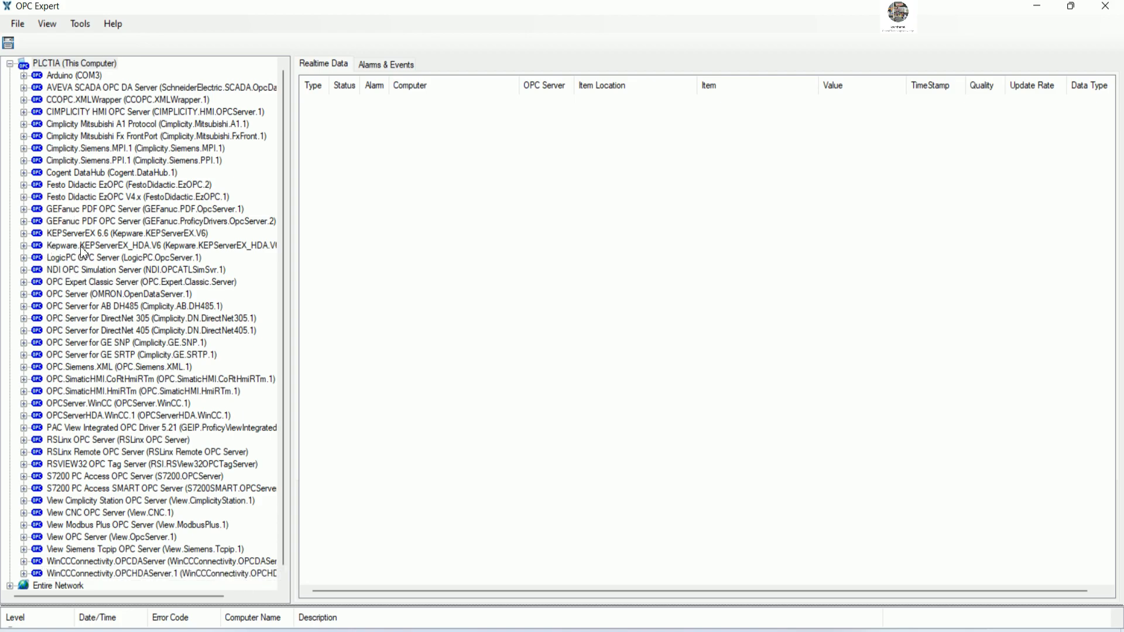
pyautogui.click(87, 235)
pyautogui.doubleClick(87, 235)
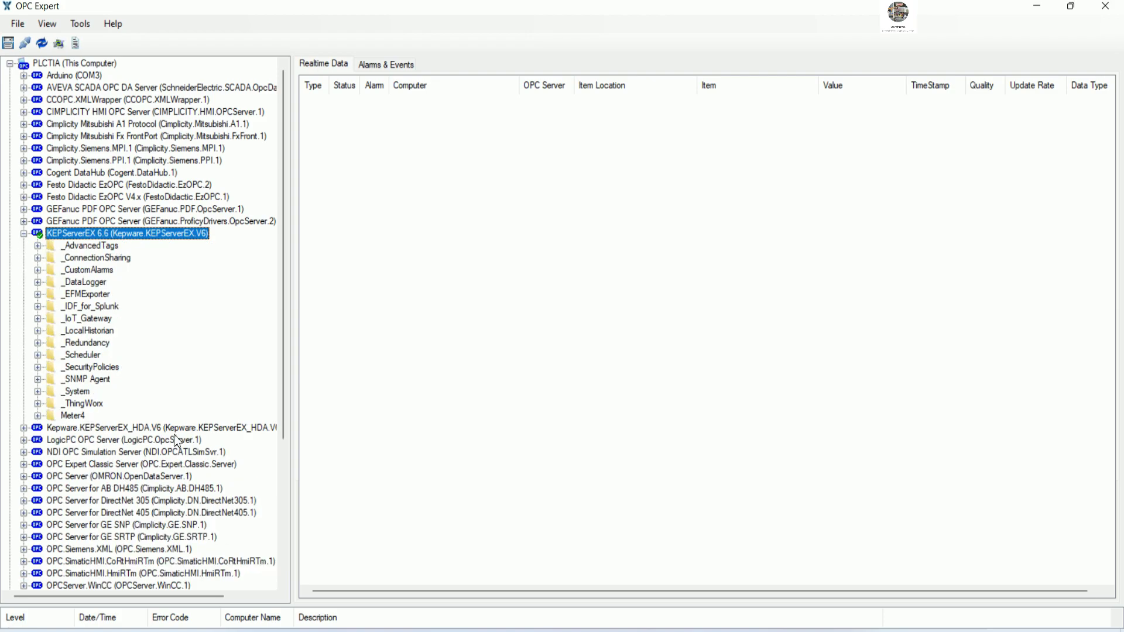
# - Browse the KEPServerEX 6.6 tree to Meter4 > POWERMETER4 and examine its voltage and frequency tags
pyautogui.scroll(-2, 174, 436)
pyautogui.click(37, 343)
pyautogui.click(73, 343)
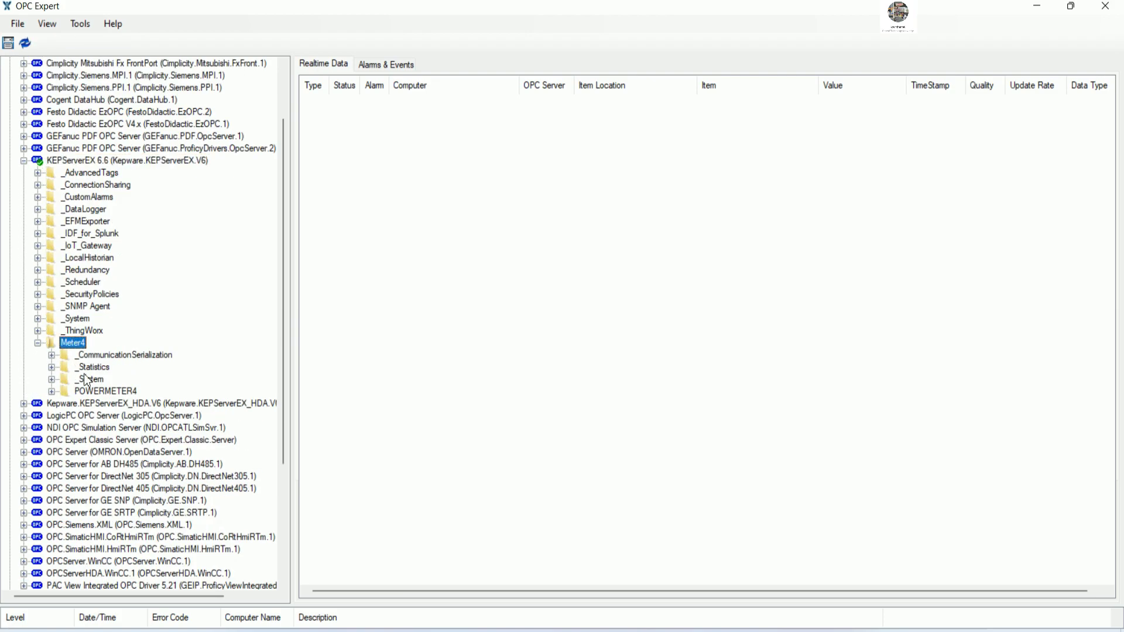
pyautogui.doubleClick(64, 390)
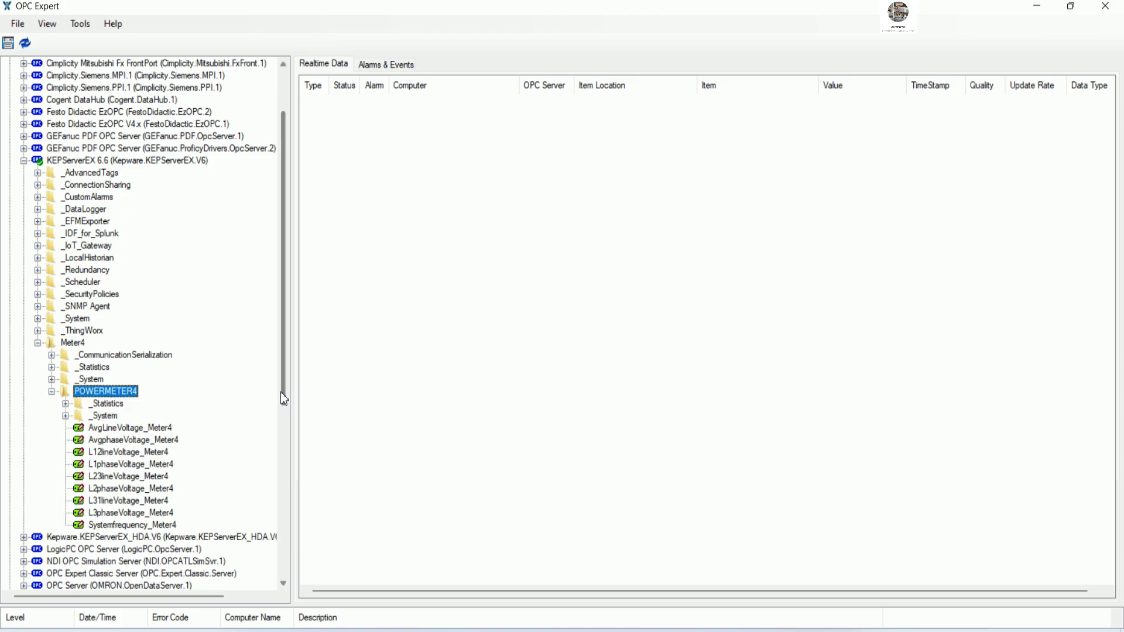
pyautogui.moveTo(284, 384); pyautogui.dragTo(282, 452)
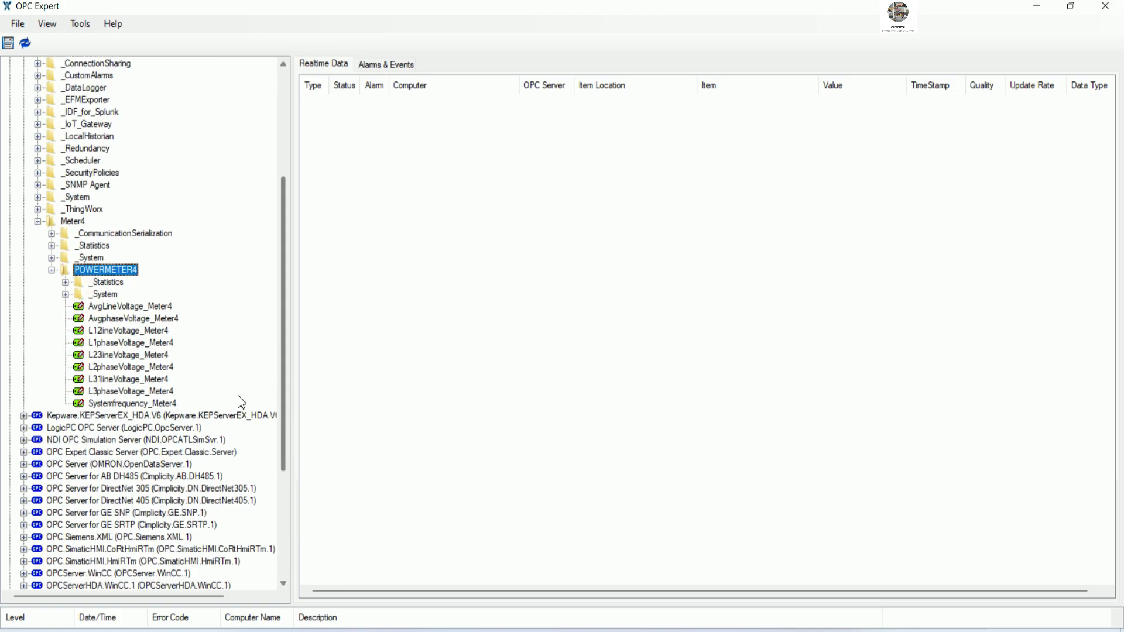
pyautogui.click(151, 308)
pyautogui.click(144, 405)
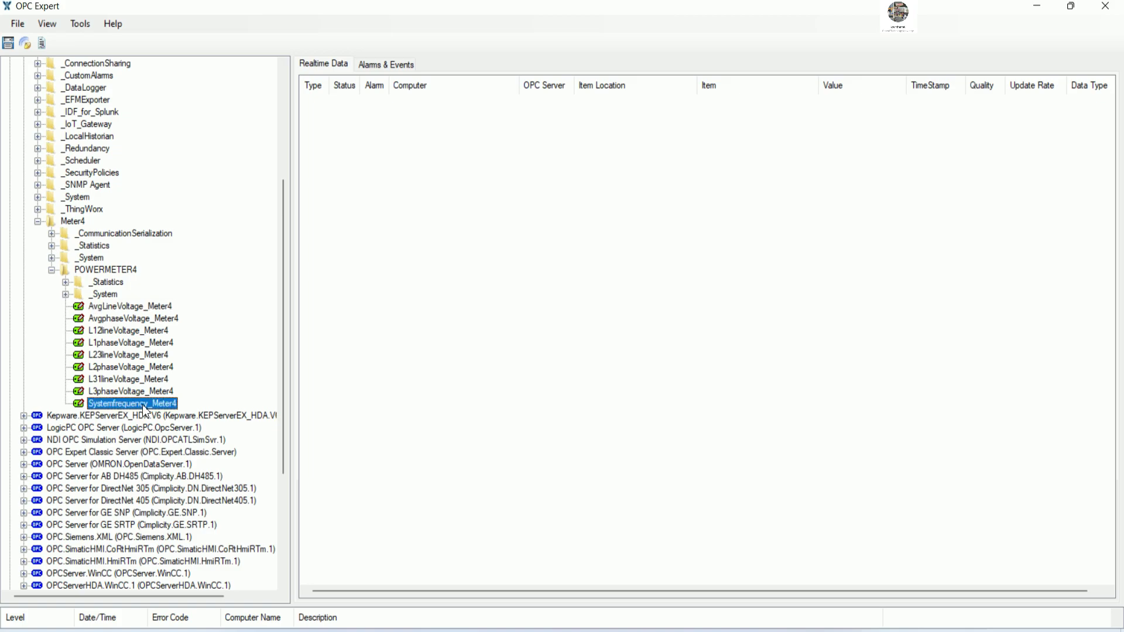
pyautogui.click(139, 316)
pyautogui.click(147, 308)
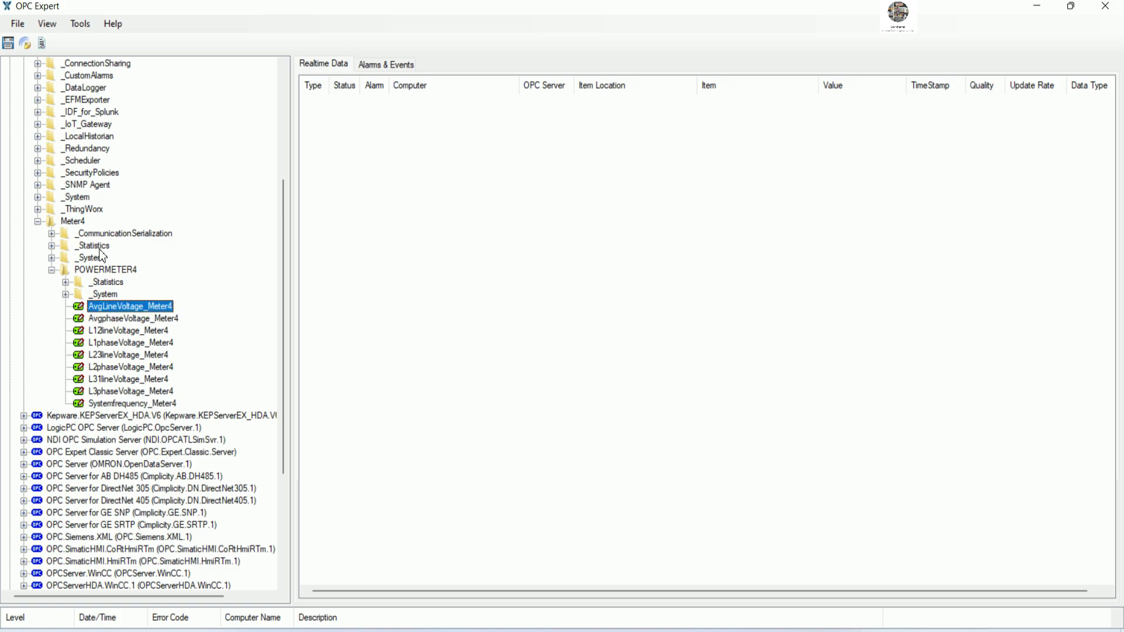
pyautogui.click(95, 235)
pyautogui.click(78, 223)
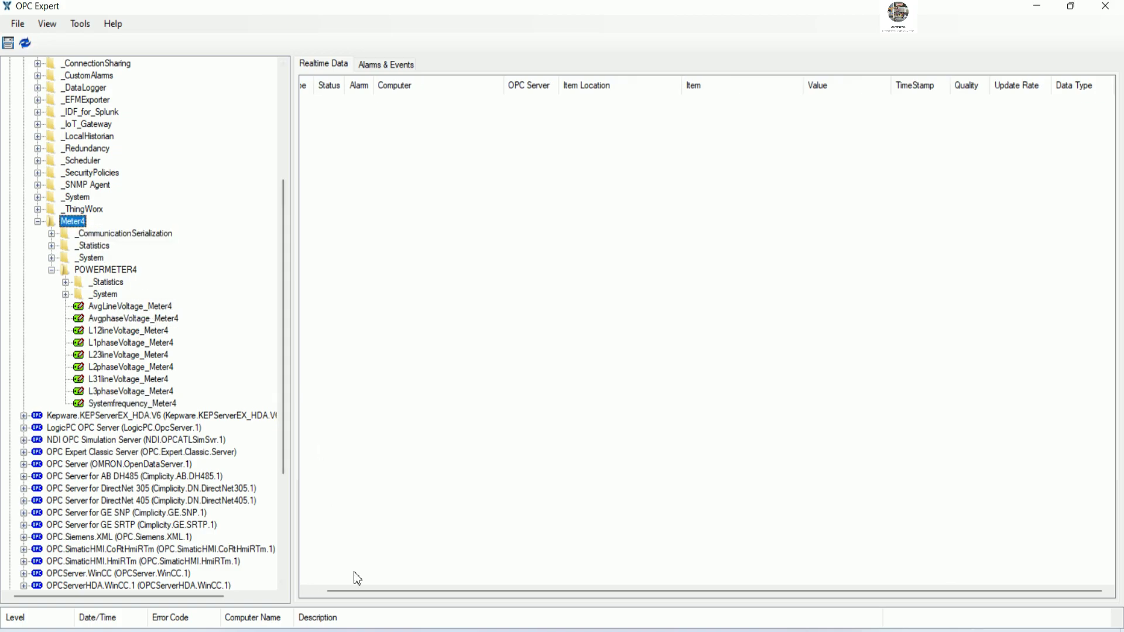
# - Copy the server name Kepware.KEPServerEX.V6 from the OPC Expert connection request log message, then close the message
pyautogui.moveTo(343, 605); pyautogui.dragTo(355, 450)
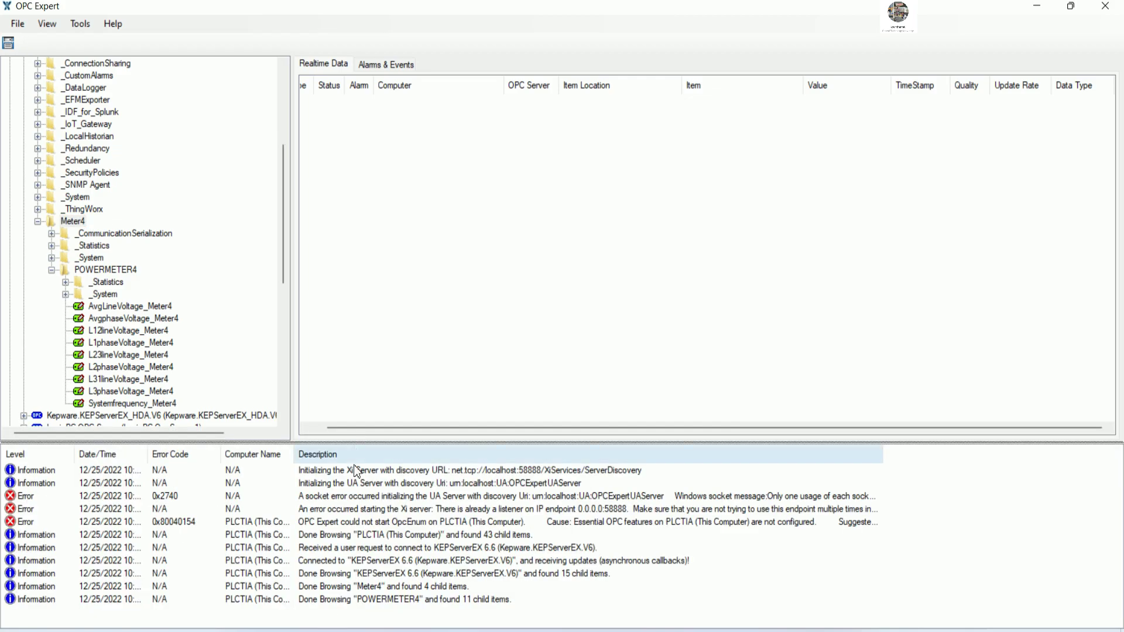
pyautogui.doubleClick(514, 548)
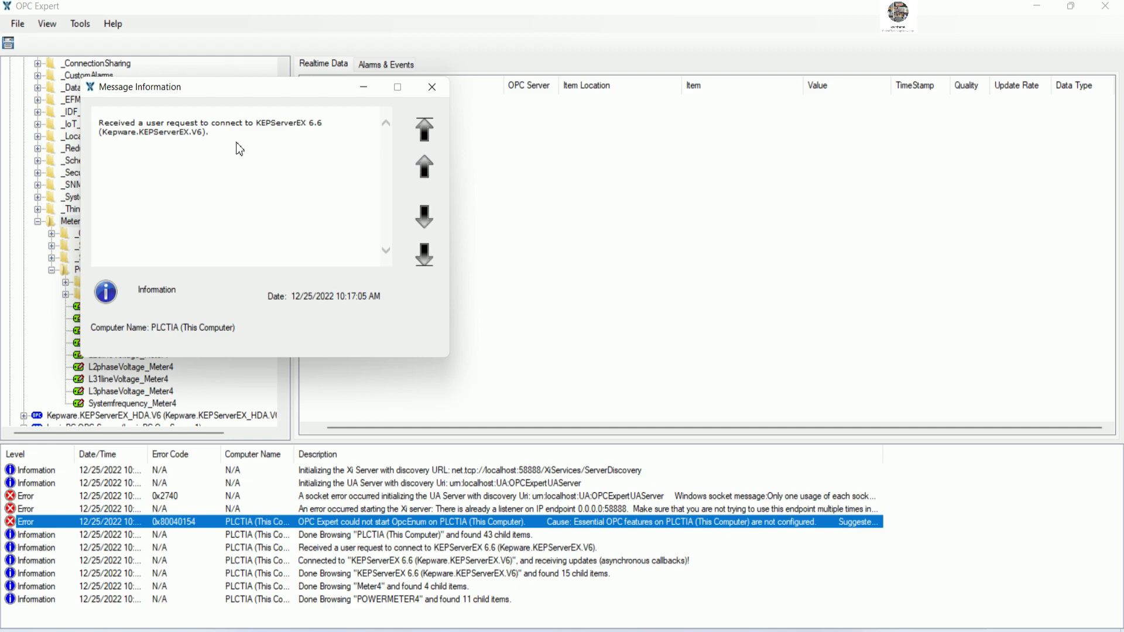
pyautogui.moveTo(204, 132); pyautogui.dragTo(119, 135)
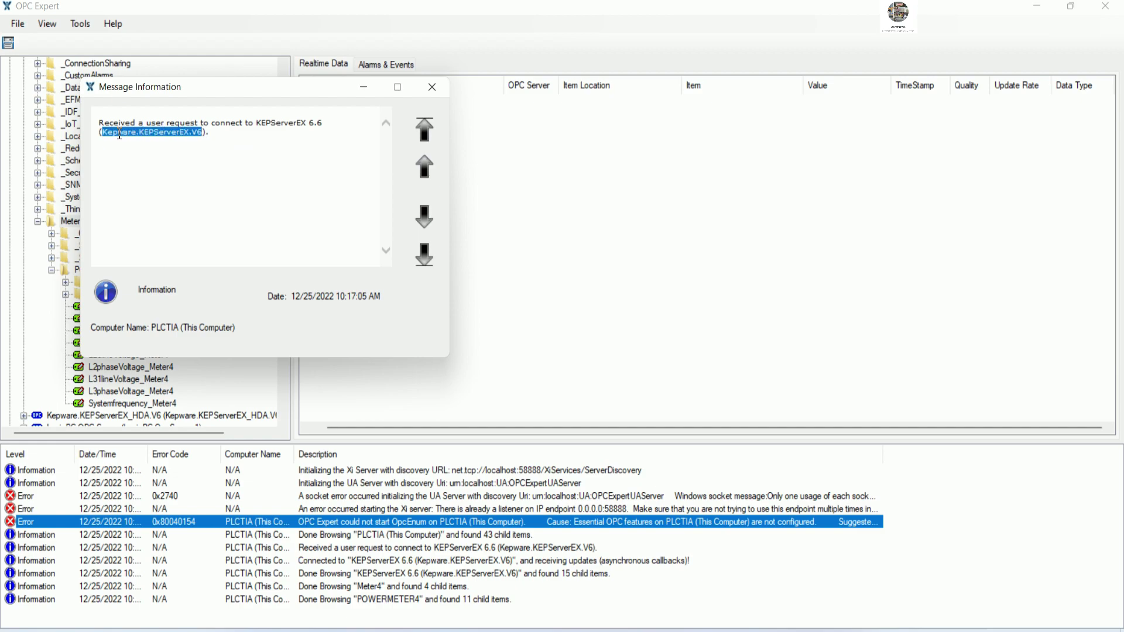
pyautogui.rightClick(124, 137)
pyautogui.click(176, 159)
pyautogui.click(445, 88)
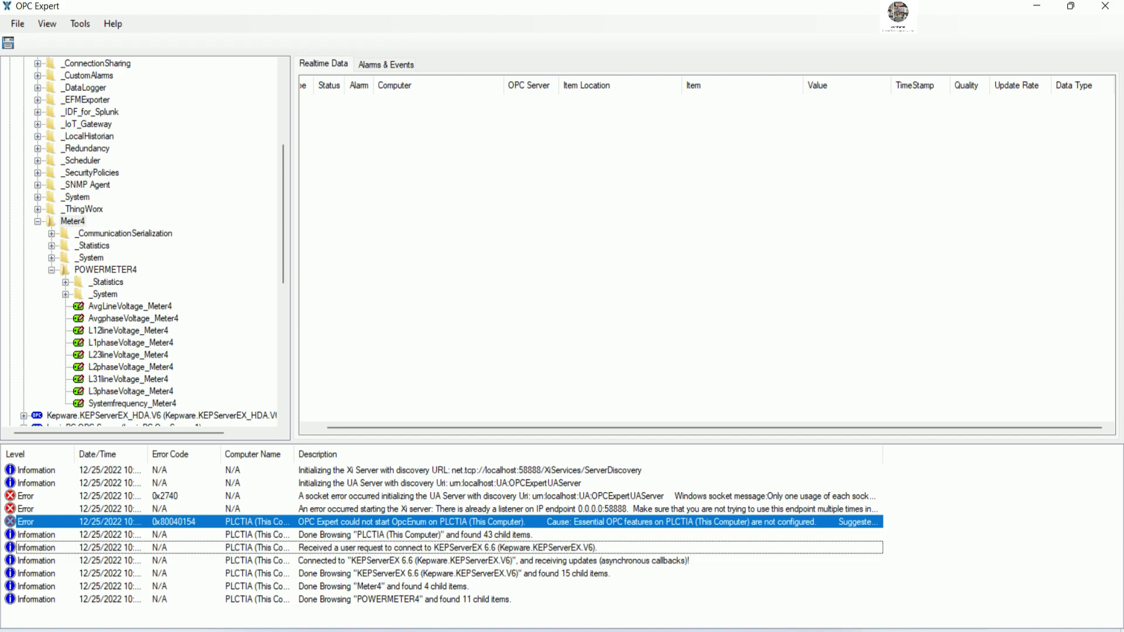
# - Back in Cogent DataHub, set the OPC server name to Kepware.KEPServerEX.V6 and enable manual item selection instead of loading all items
pyautogui.hotkey('alt', 'Tab')
pyautogui.rightClick(530, 120)
pyautogui.click(564, 179)
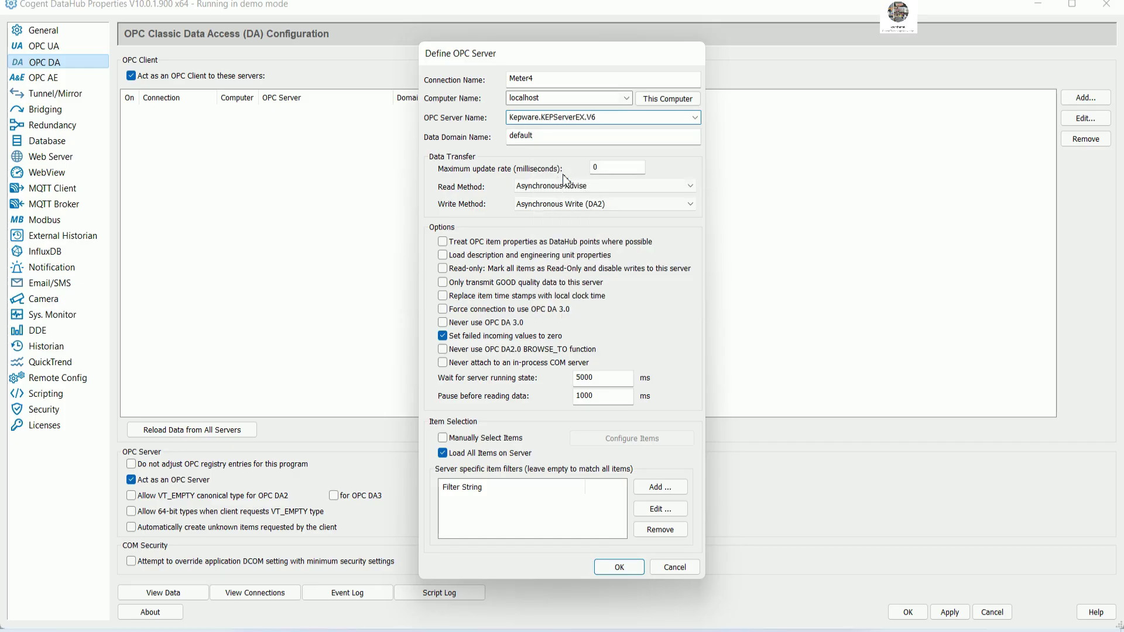
pyautogui.click(443, 438)
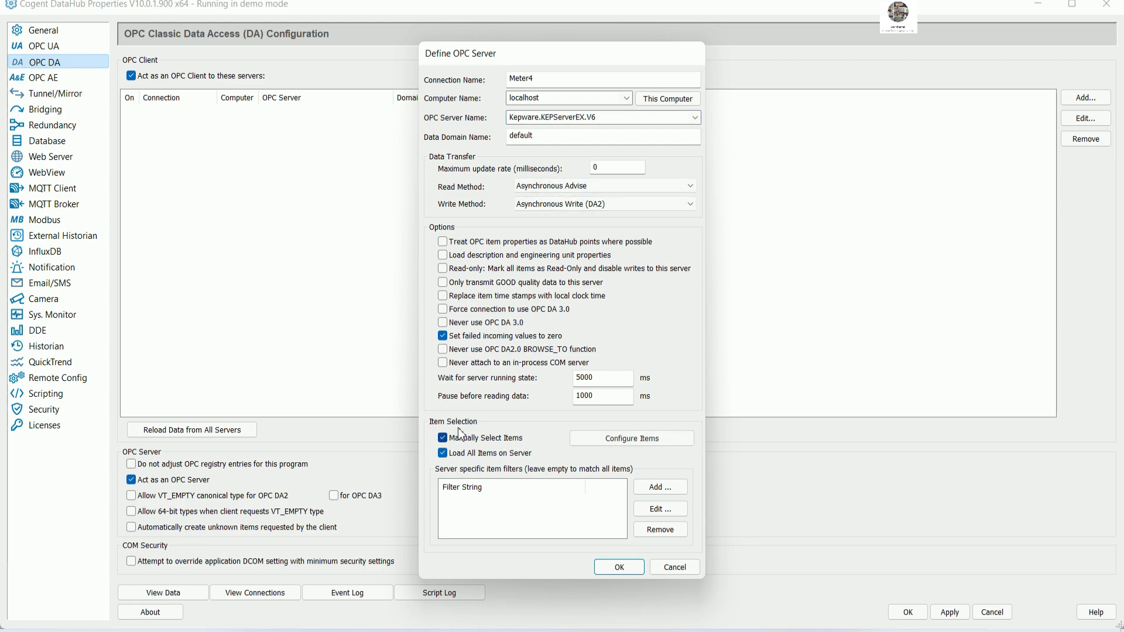
pyautogui.click(443, 453)
# - Select Meter4, POWERMETER4 and all its voltage and frequency tags as OPC items, then confirm the selection and the Meter4 server definition
pyautogui.click(632, 439)
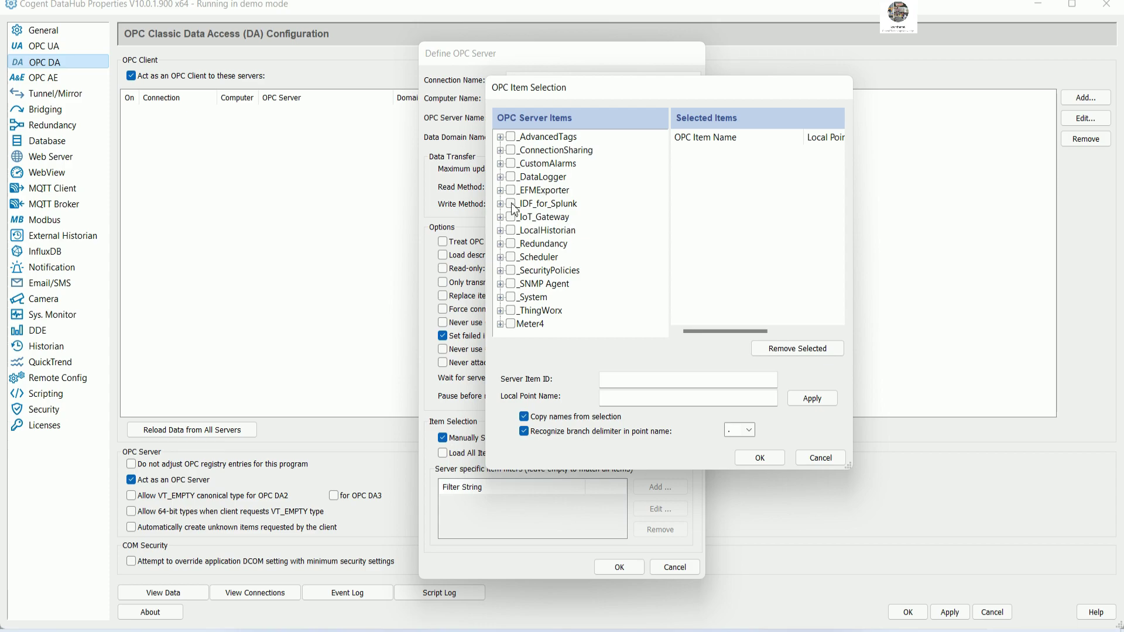
pyautogui.click(510, 324)
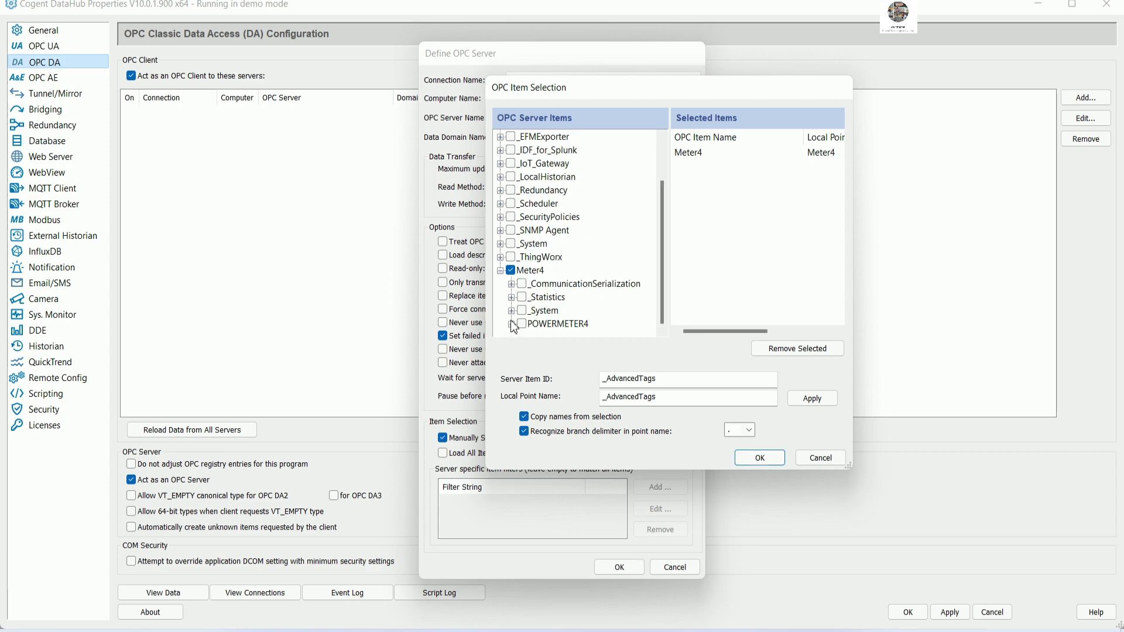
pyautogui.click(521, 324)
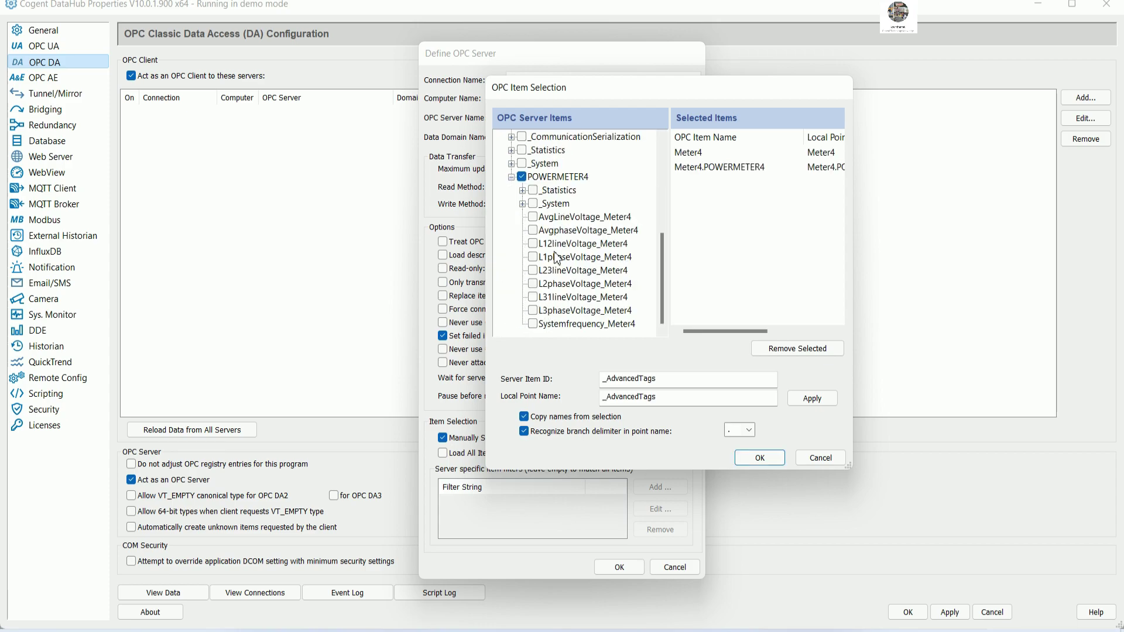
pyautogui.click(533, 217)
pyautogui.click(533, 231)
pyautogui.click(533, 244)
pyautogui.click(533, 258)
pyautogui.click(533, 270)
pyautogui.click(533, 284)
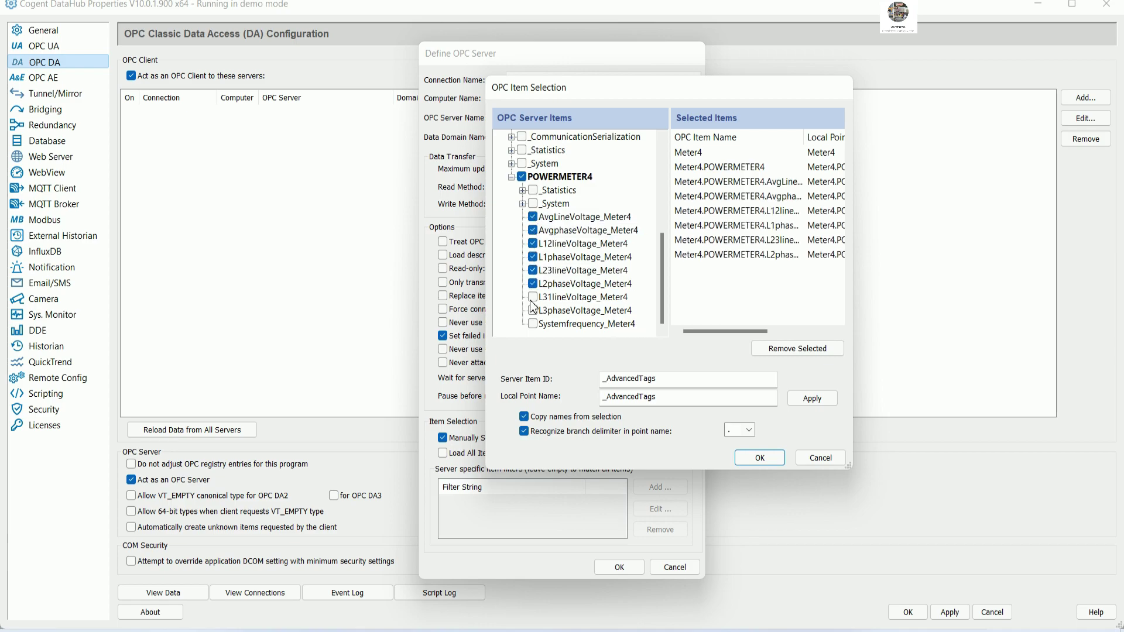
pyautogui.click(533, 298)
pyautogui.click(534, 310)
pyautogui.click(533, 324)
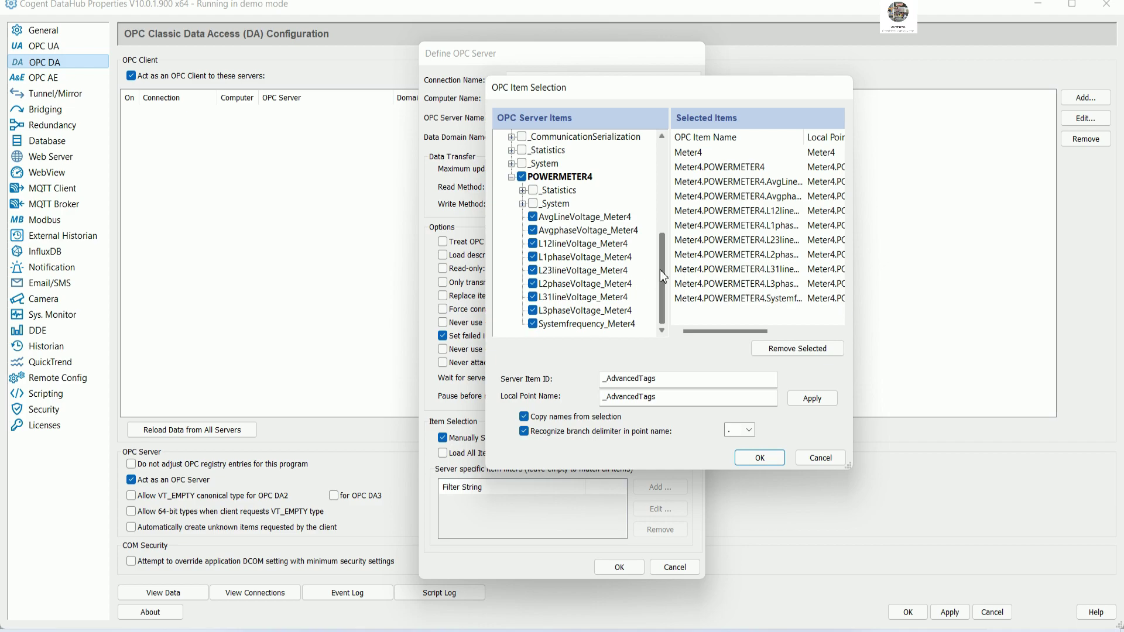
pyautogui.scroll(2, 668, 265)
pyautogui.scroll(-2, 663, 277)
pyautogui.click(757, 458)
pyautogui.click(621, 567)
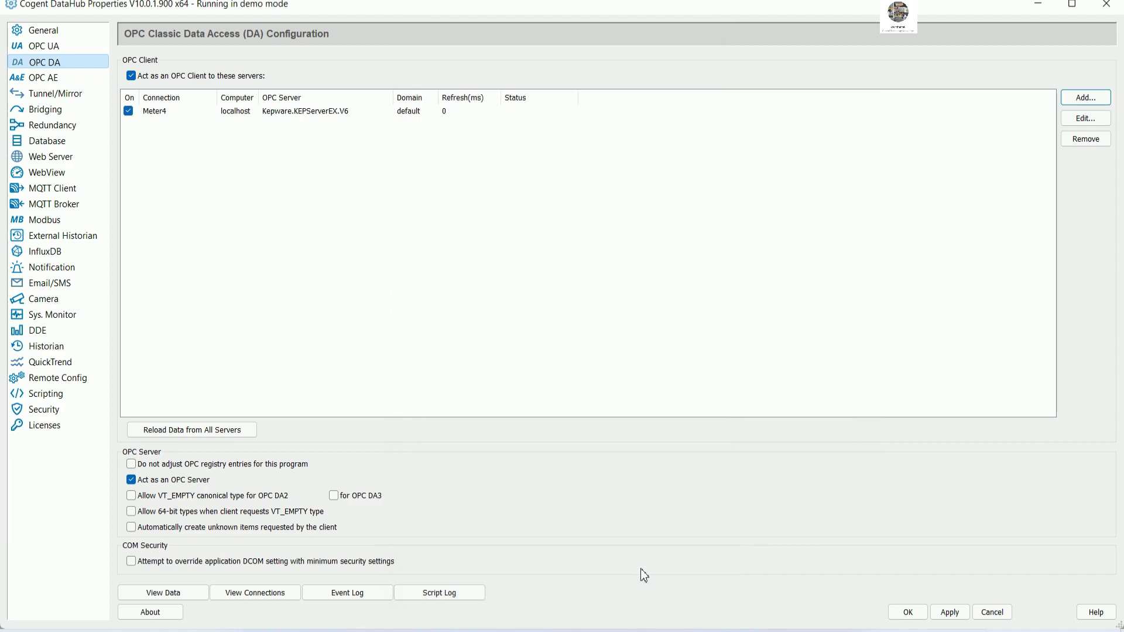
# - Apply the OPC DA configuration with the Meter4 server connection and close the Cogent DataHub properties
pyautogui.click(950, 612)
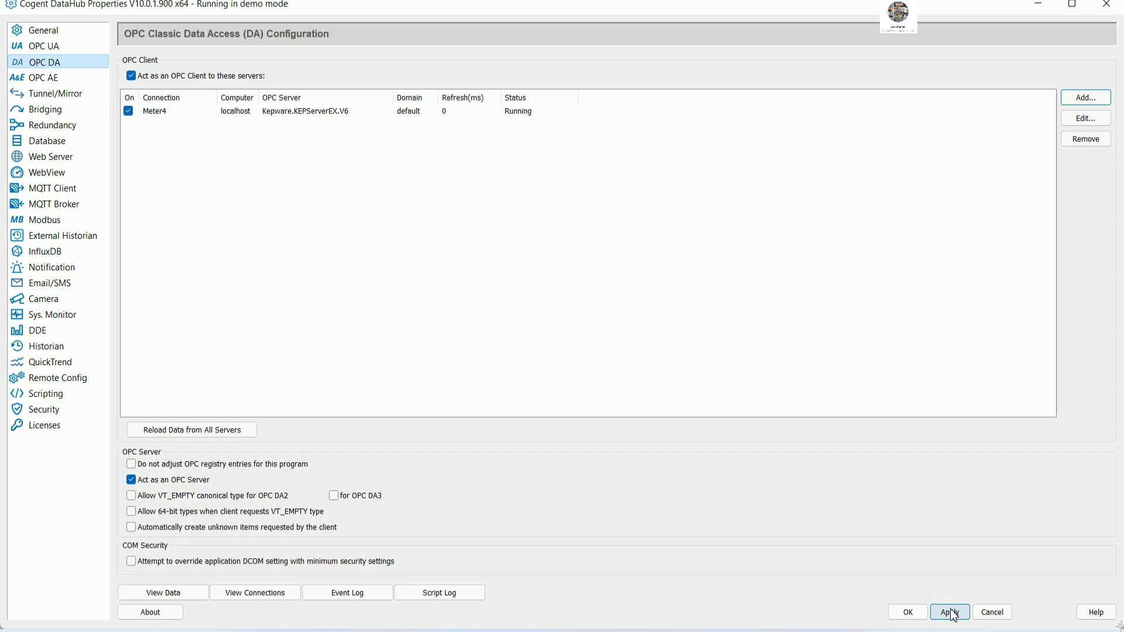
pyautogui.click(907, 612)
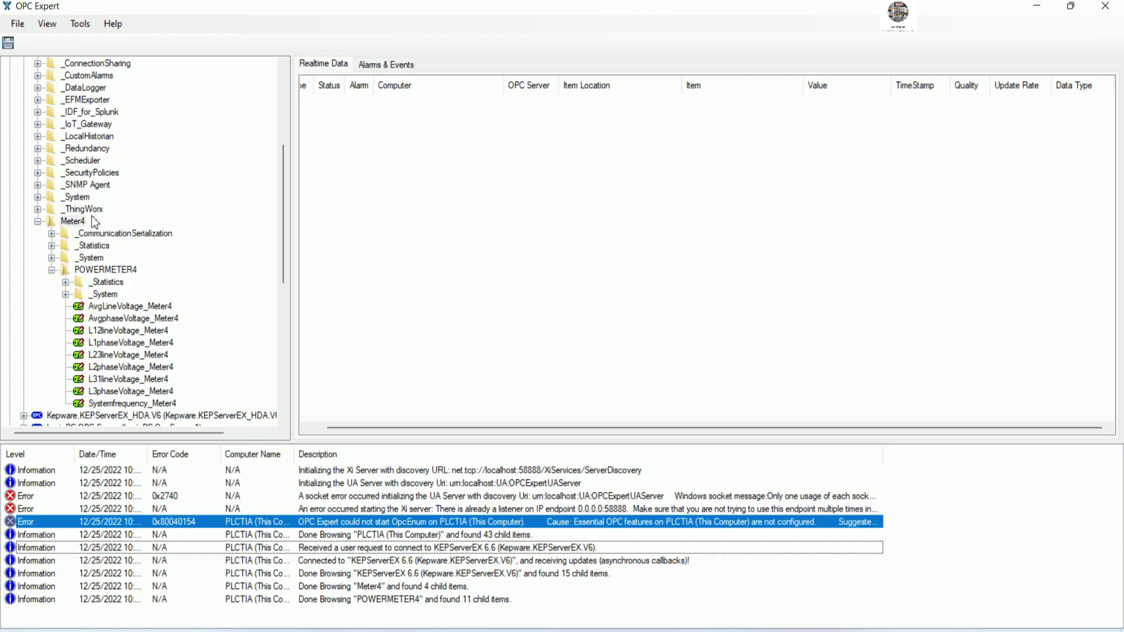
# - Minimize OPC Expert and, back in WinCC, assign the locally discovered Cogent DataHub server to the PowerMeter4 connection
pyautogui.click(76, 223)
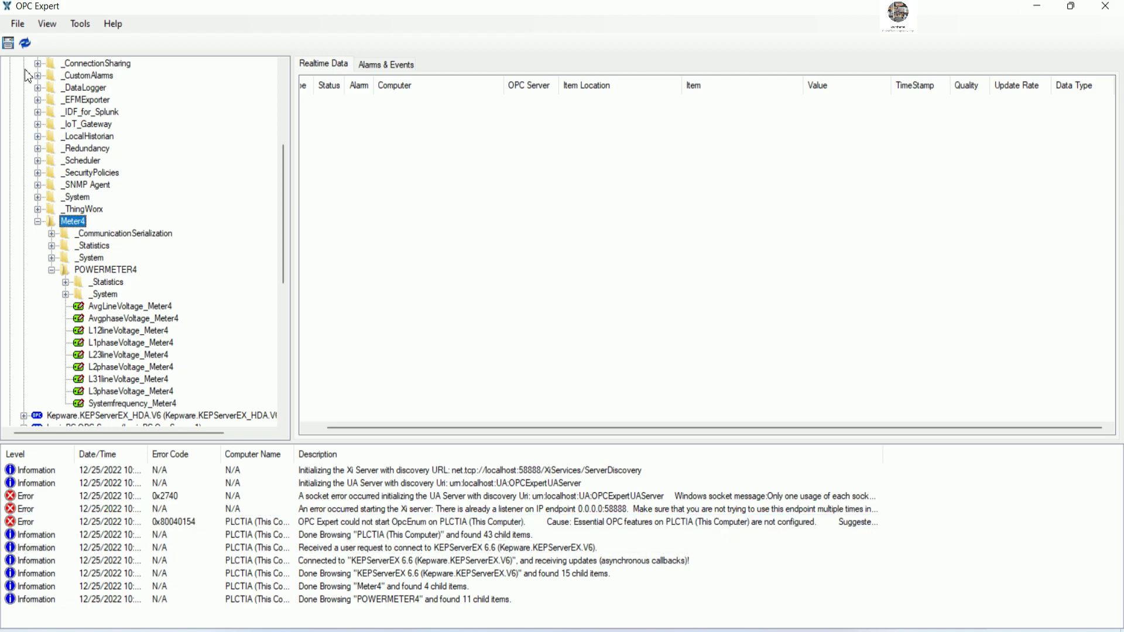
pyautogui.click(1037, 6)
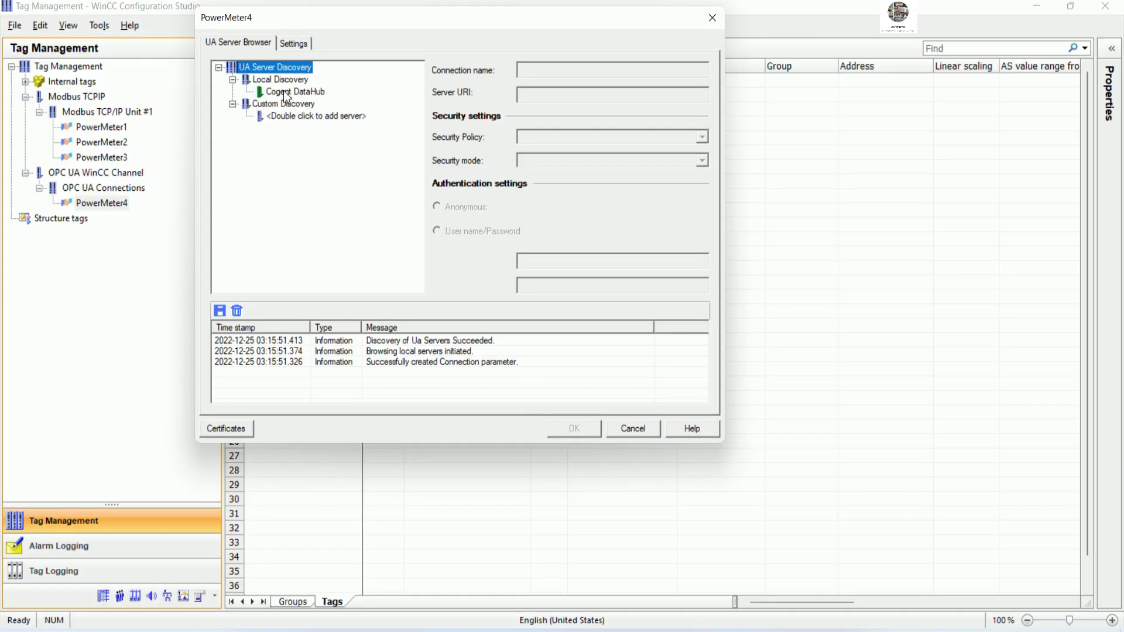
pyautogui.click(285, 92)
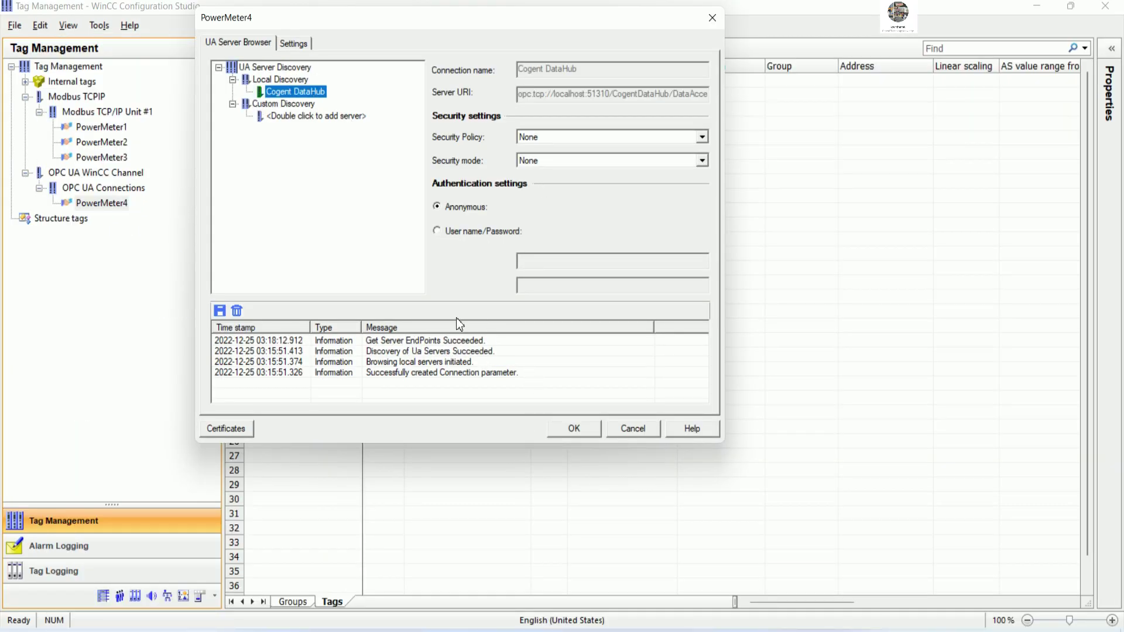
pyautogui.click(574, 430)
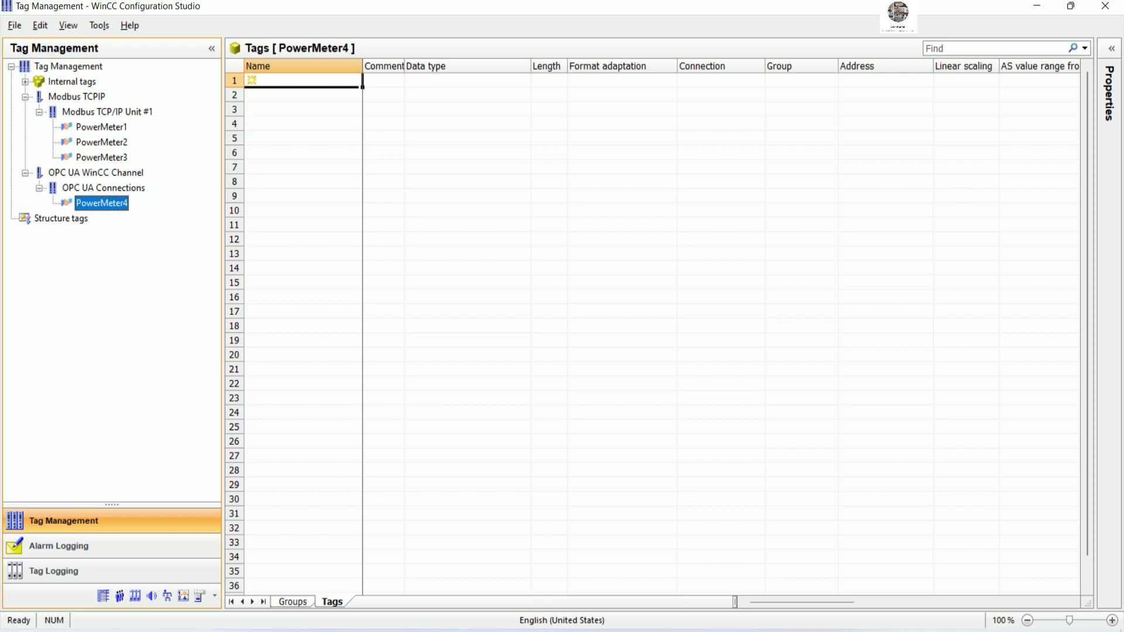
# - In Notepad, add the lines "Let activate the project" and "Let me create one screen for power meters"
pyautogui.hotkey('alt', 'Tab')
pyautogui.press('Return')
pyautogui.write('Let acti')
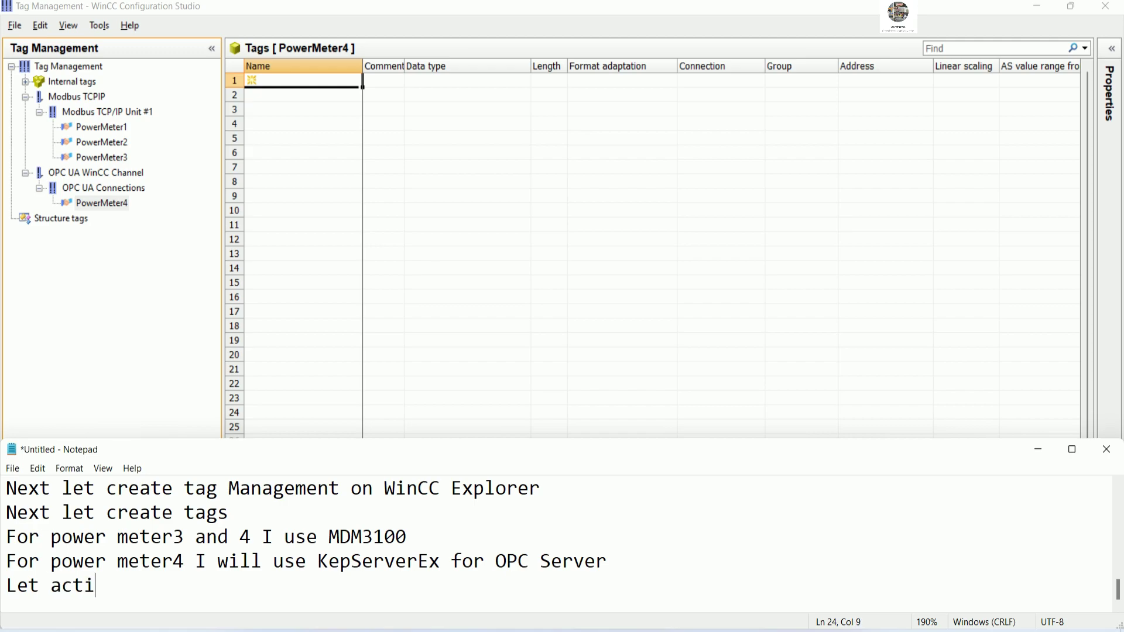
pyautogui.write('vate the project')
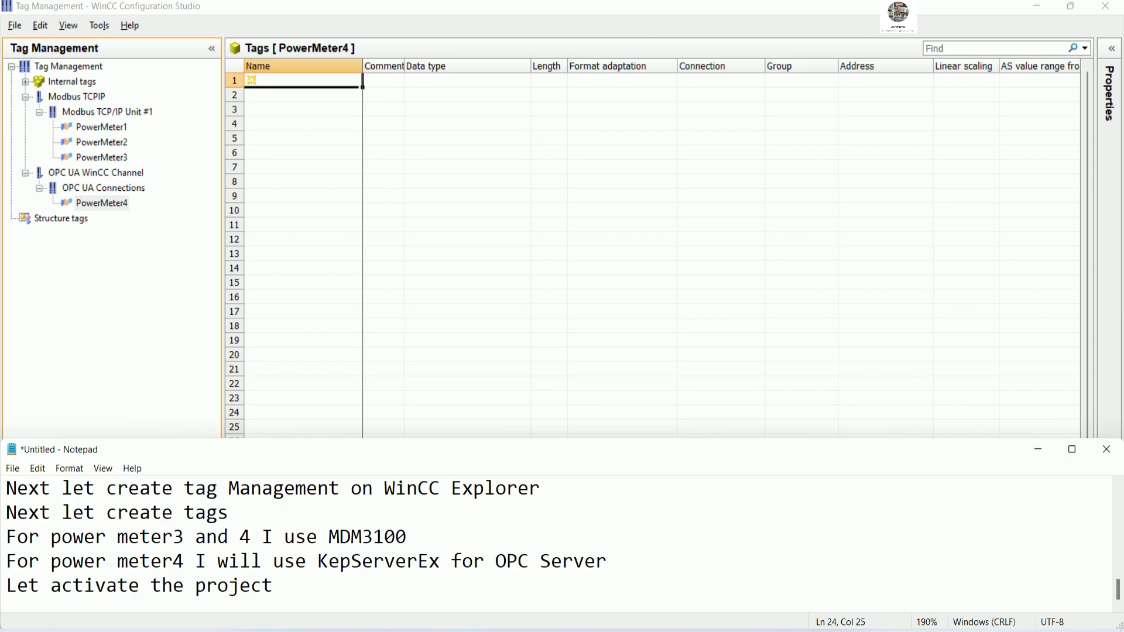
pyautogui.press('Return')
pyautogui.write('j')
pyautogui.press('BackSpace')
pyautogui.write('e')
pyautogui.press('BackSpace')
pyautogui.write('Let me ')
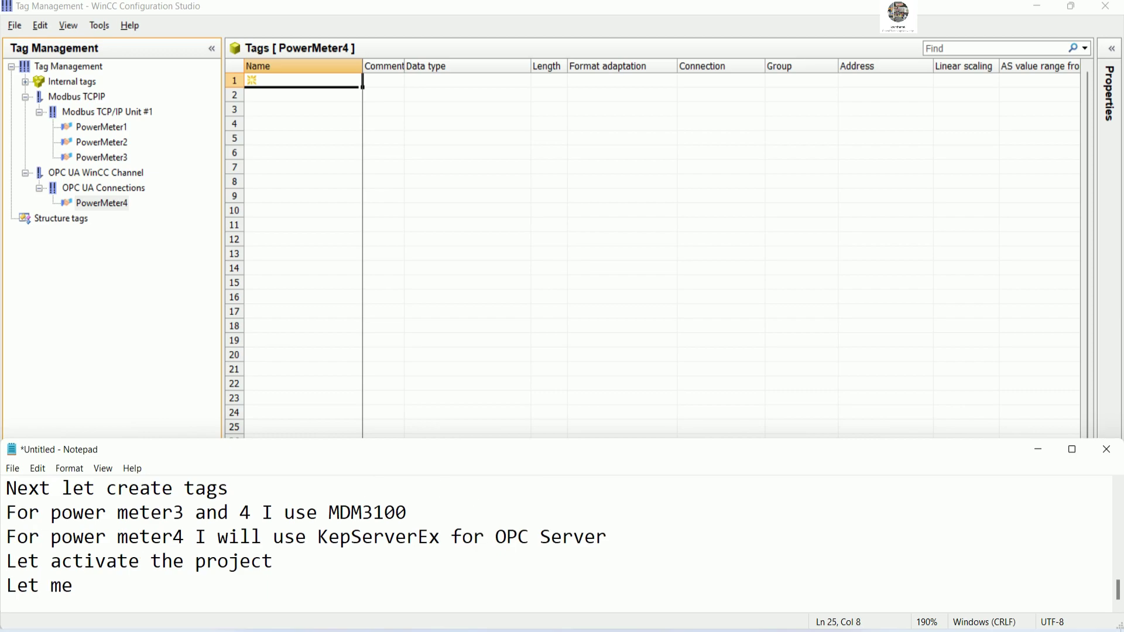
pyautogui.write('create one scr')
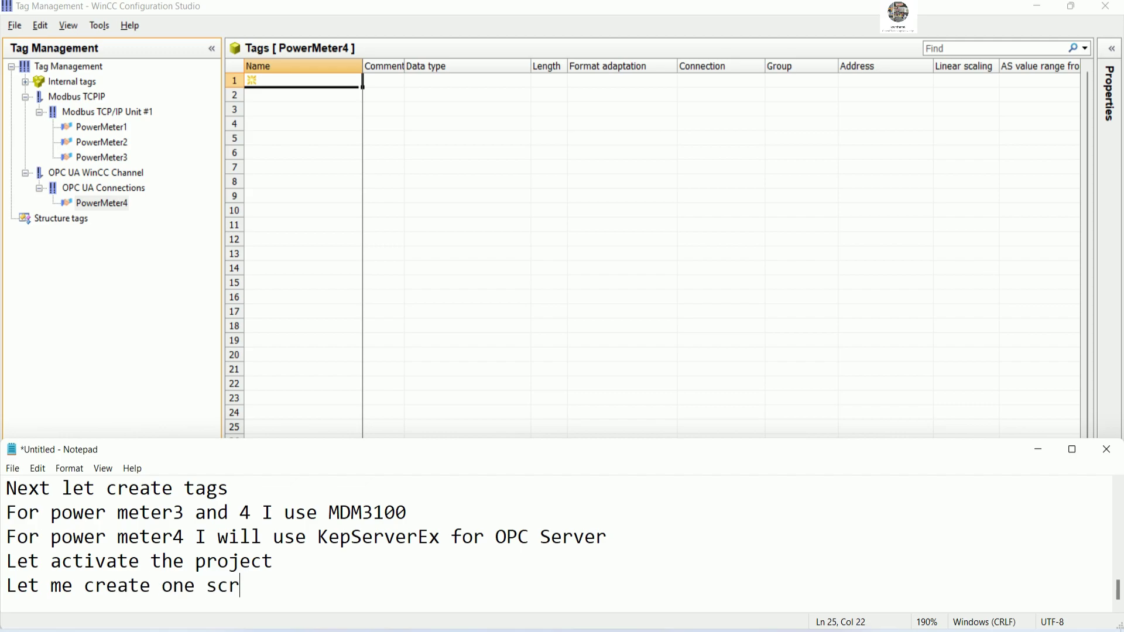
pyautogui.write('een for powe')
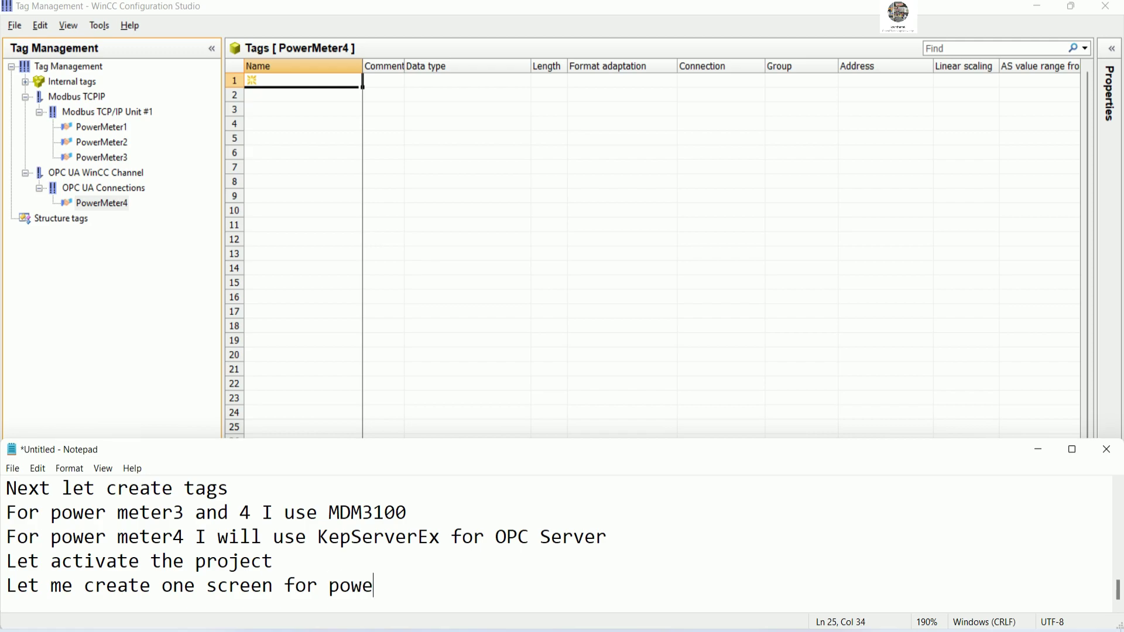
pyautogui.write('r meters')
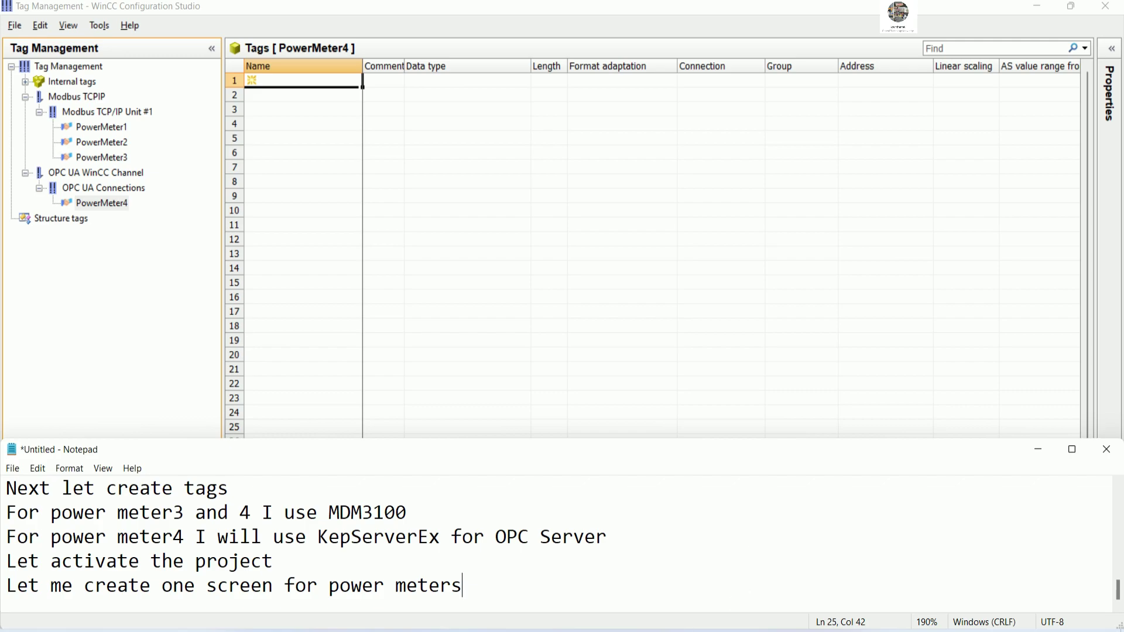
# - Switch to WinCC Explorer and create a new process picture in Graphics Designer
pyautogui.click(589, 576)
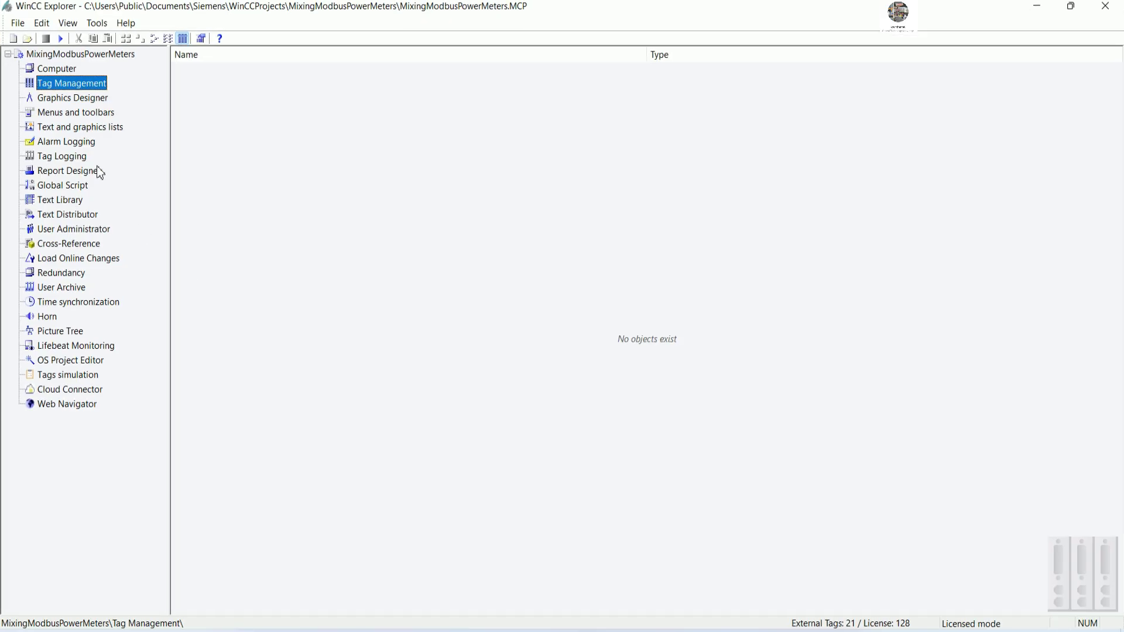
pyautogui.click(82, 128)
pyautogui.click(87, 114)
pyautogui.press('Up')
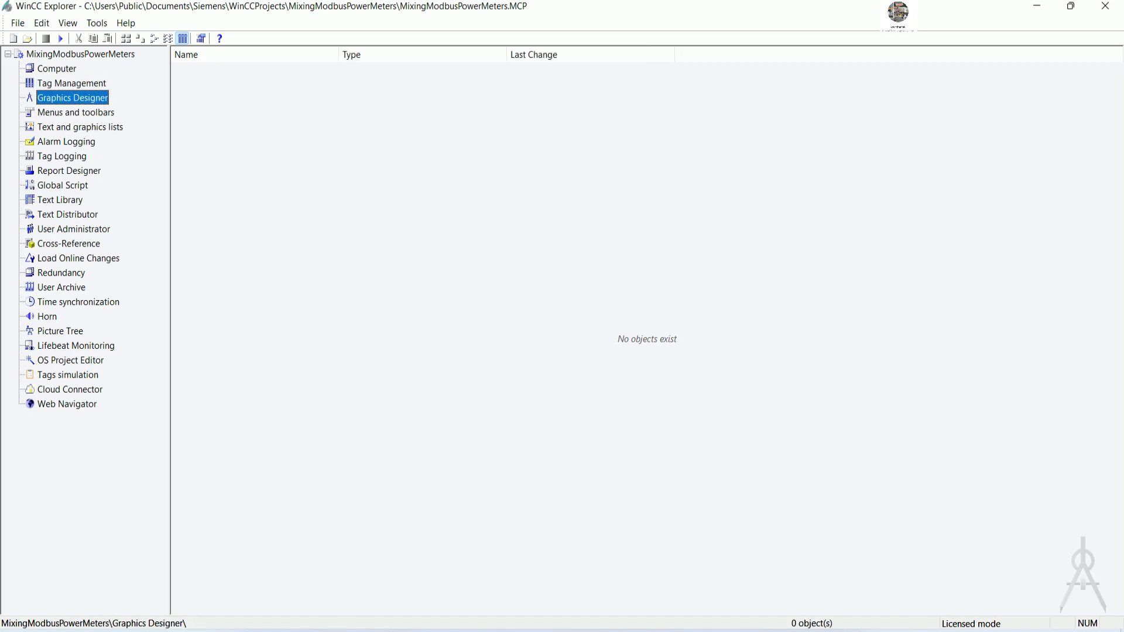
pyautogui.rightClick(316, 117)
pyautogui.click(374, 144)
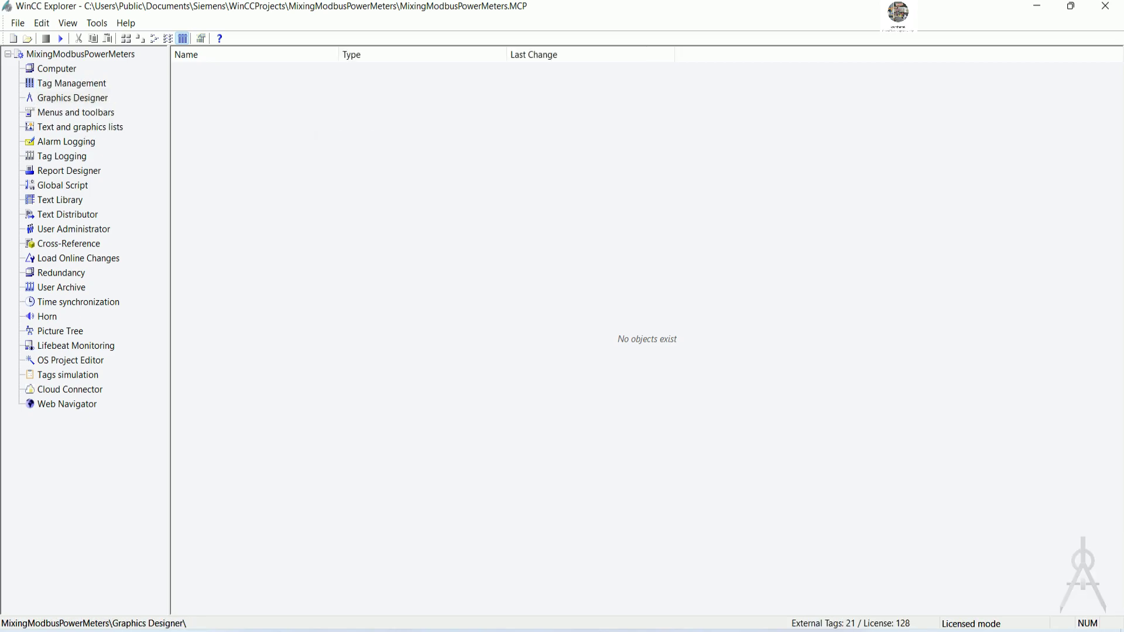
# - Rename the new process picture as "Power meters Screen", keeping the Pdl extension
pyautogui.rightClick(217, 75)
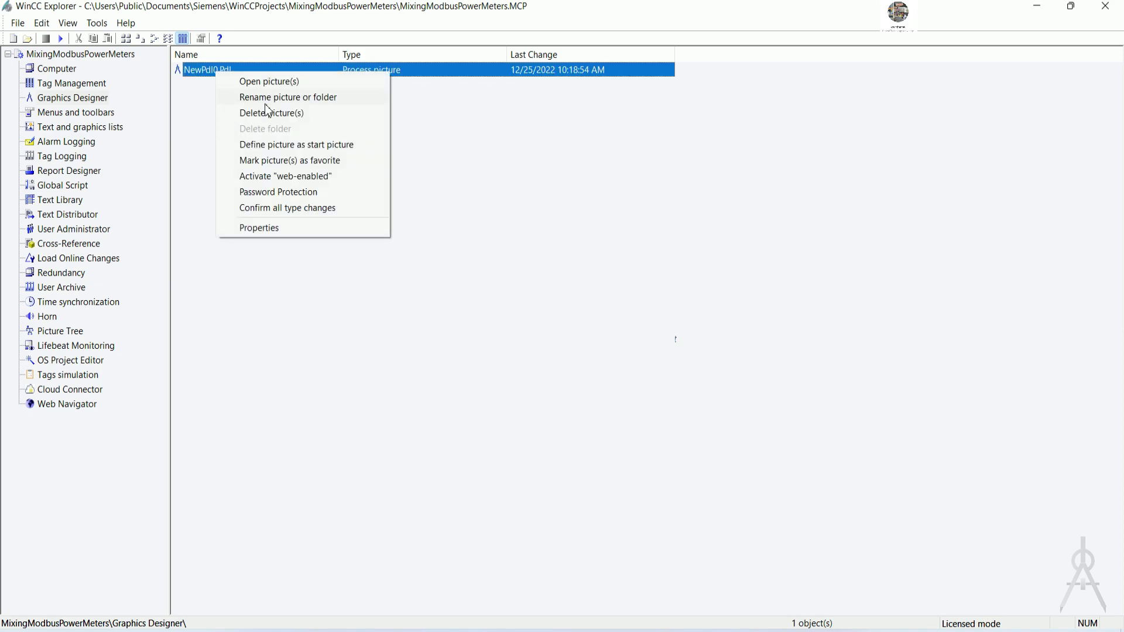
pyautogui.click(280, 97)
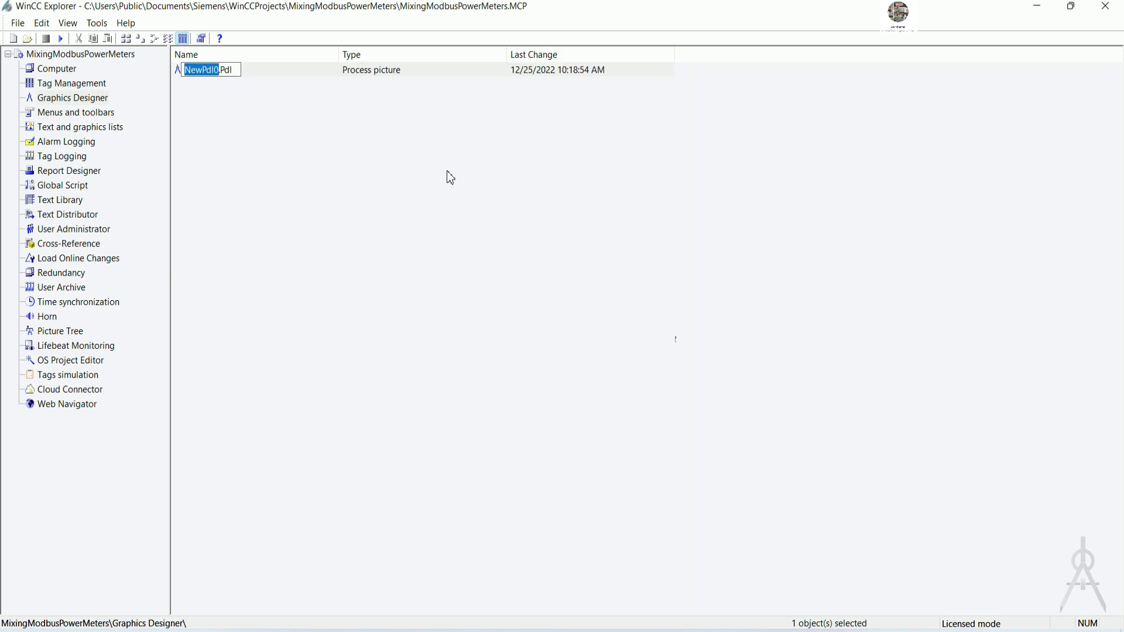
pyautogui.write('Power mewte')
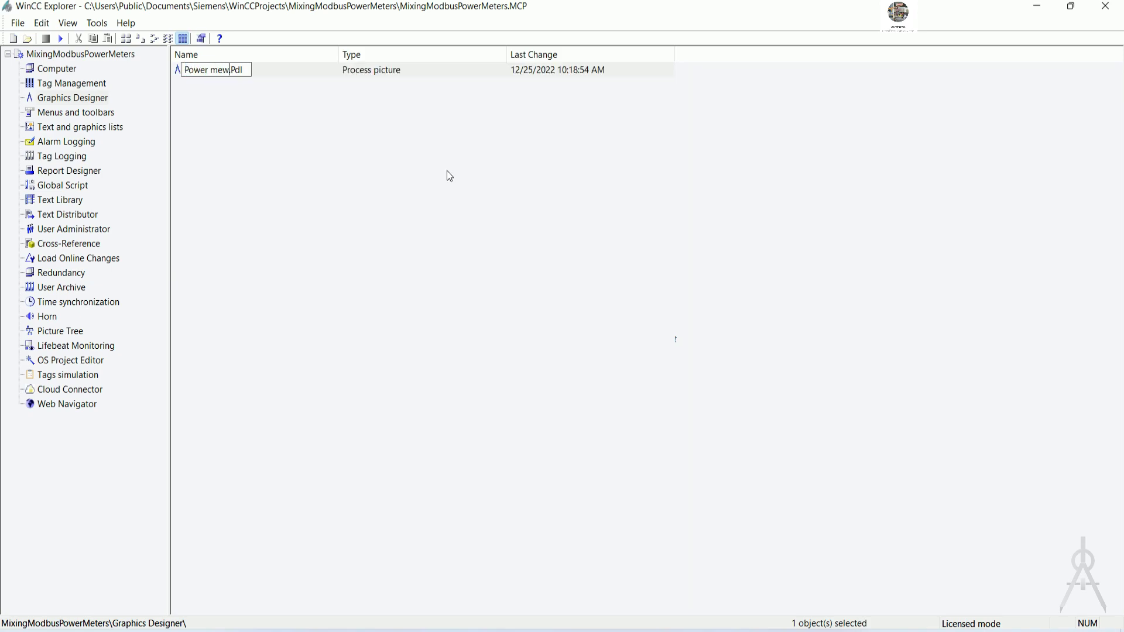
pyautogui.press('BackSpace')
pyautogui.press('BackSpace')
pyautogui.press('BackSpace')
pyautogui.write('ters Screen')
pyautogui.press('Return')
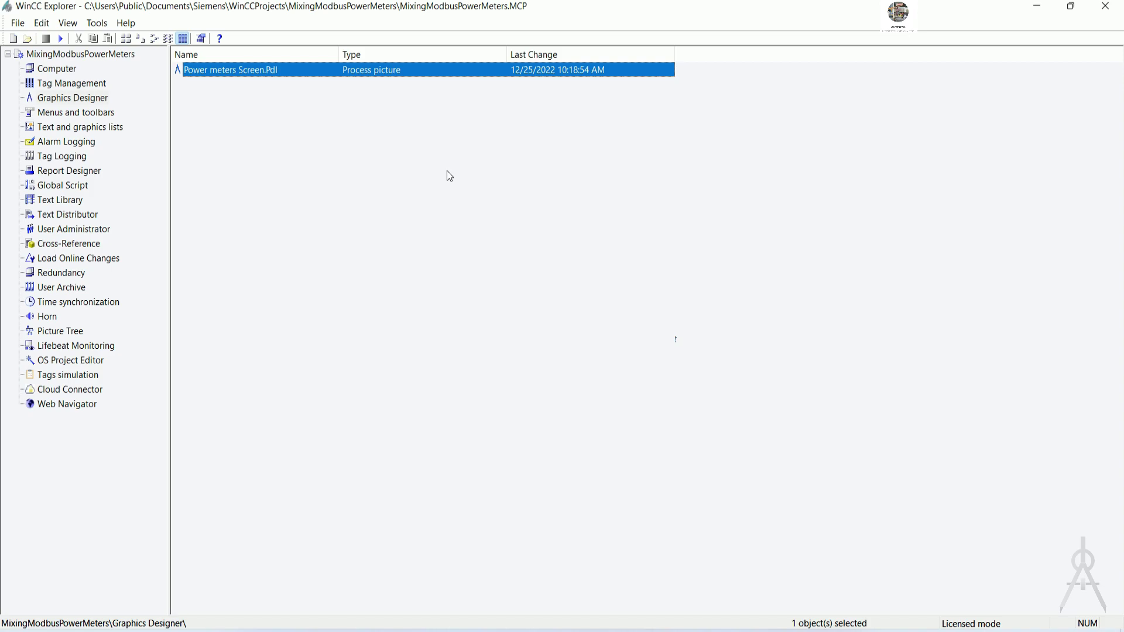
# - In the Graphics Runtime properties of the PLCTIA computer, set Power meters Screen.Pdl as the start picture
pyautogui.rightClick(60, 71)
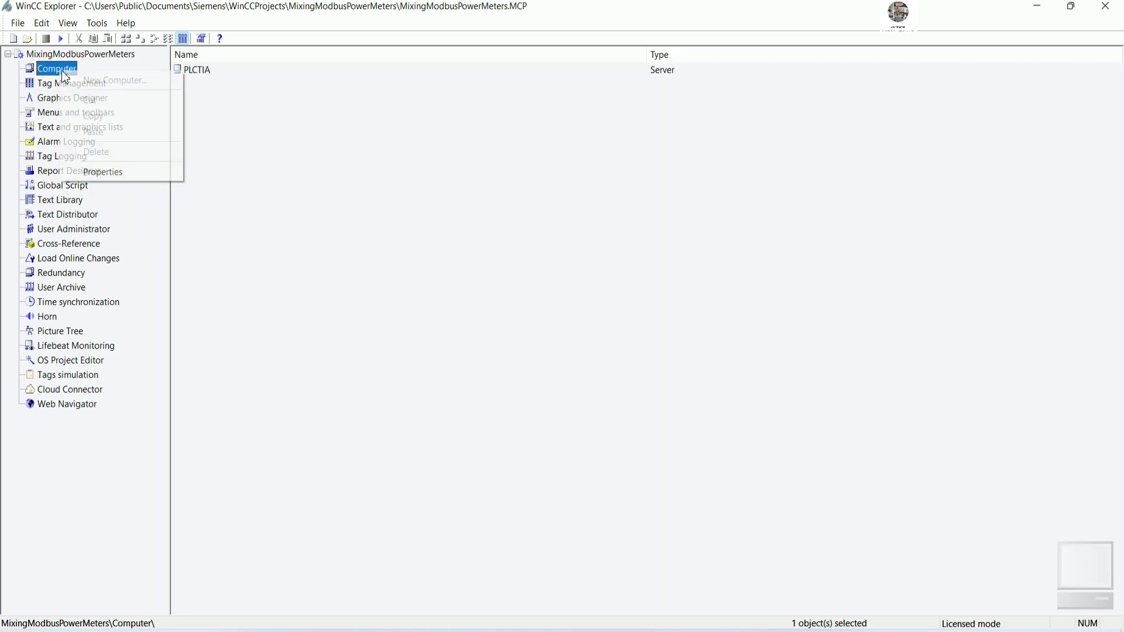
pyautogui.click(116, 173)
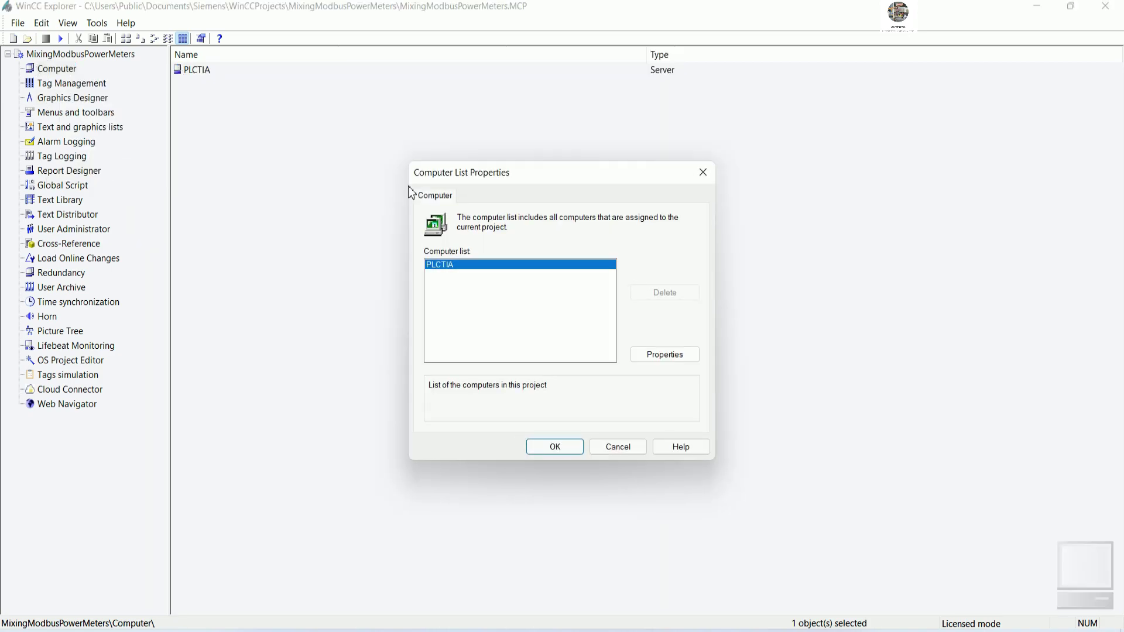
pyautogui.click(664, 359)
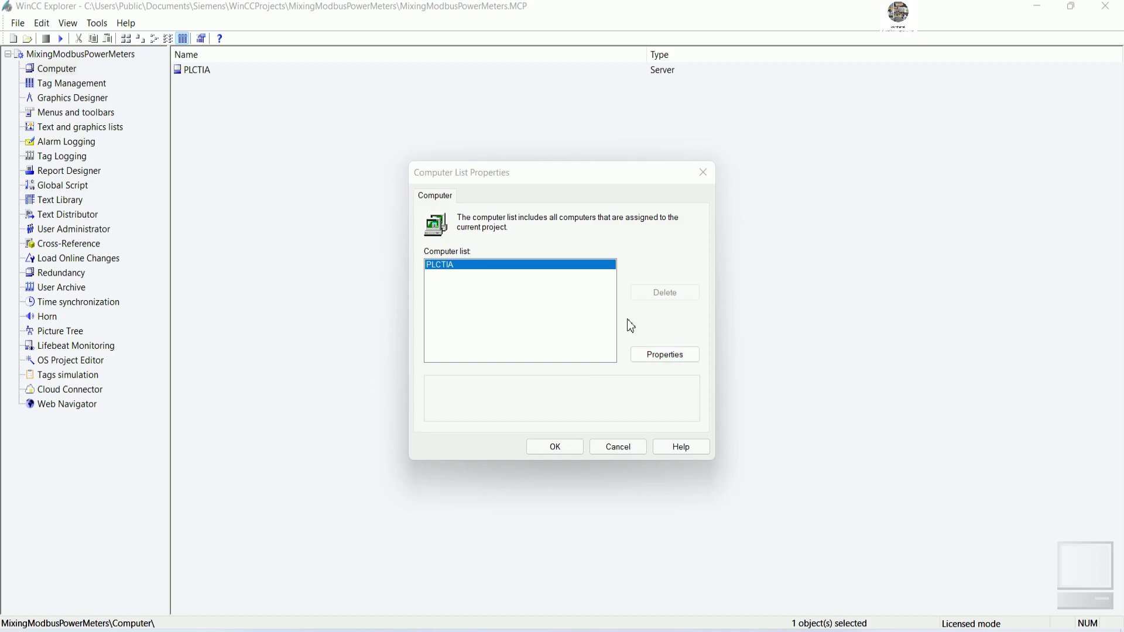
pyautogui.click(460, 105)
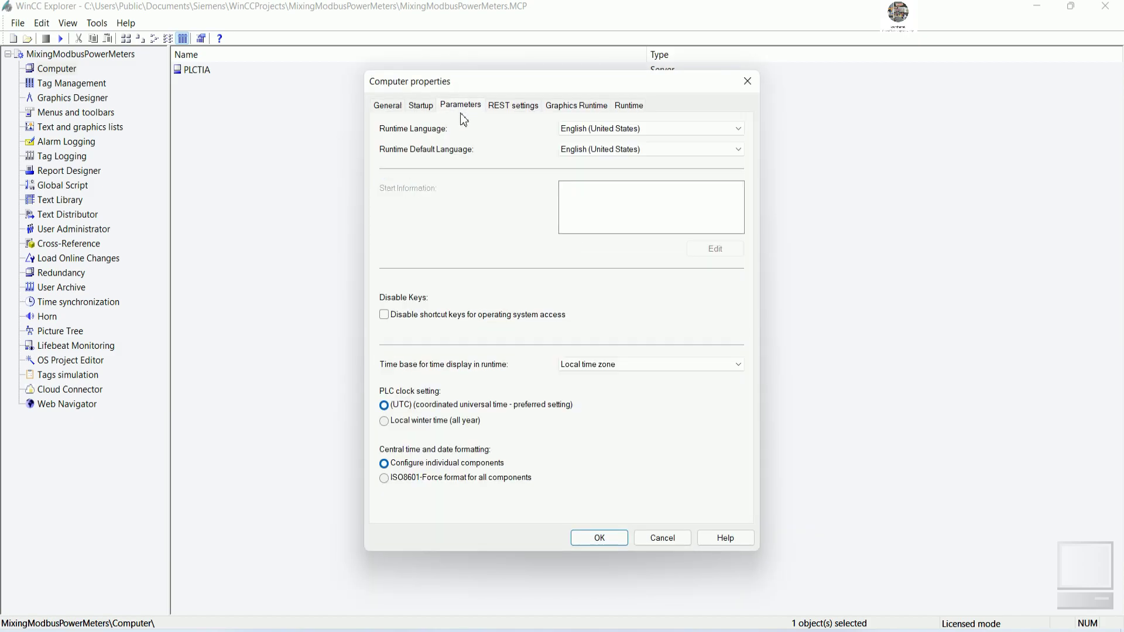
pyautogui.click(524, 111)
pyautogui.click(431, 111)
pyautogui.click(594, 110)
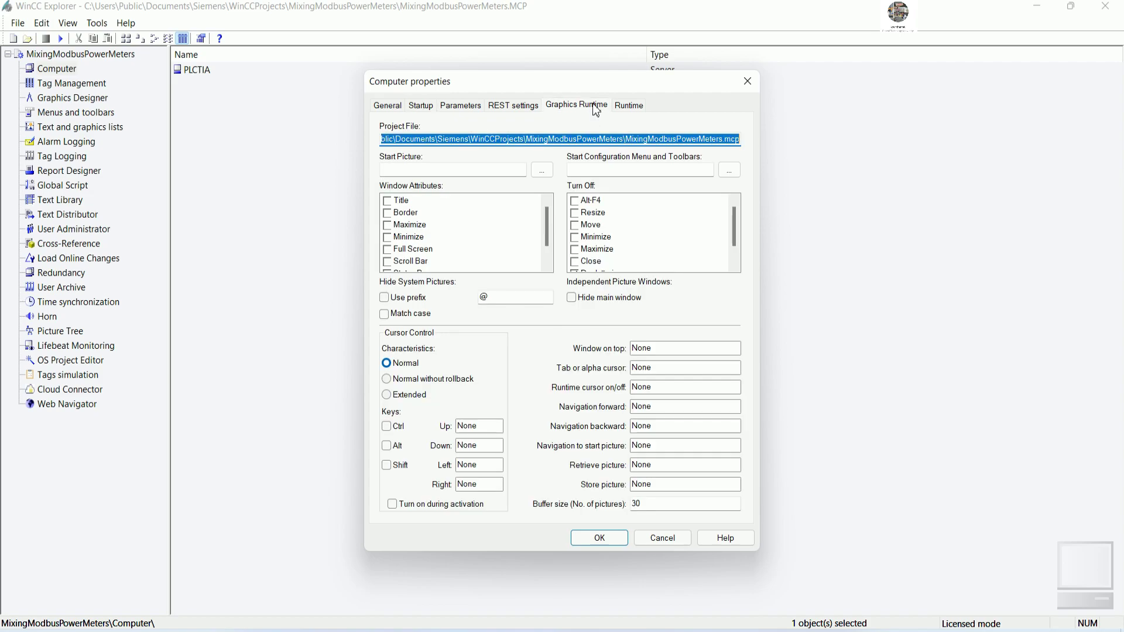
pyautogui.click(541, 170)
pyautogui.click(573, 302)
pyautogui.click(580, 404)
# - Enable the Title, Border and Maximize window attributes plus one further down the list, dismissing the DataHub notice, and confirm the computer properties
pyautogui.click(390, 202)
pyautogui.click(388, 214)
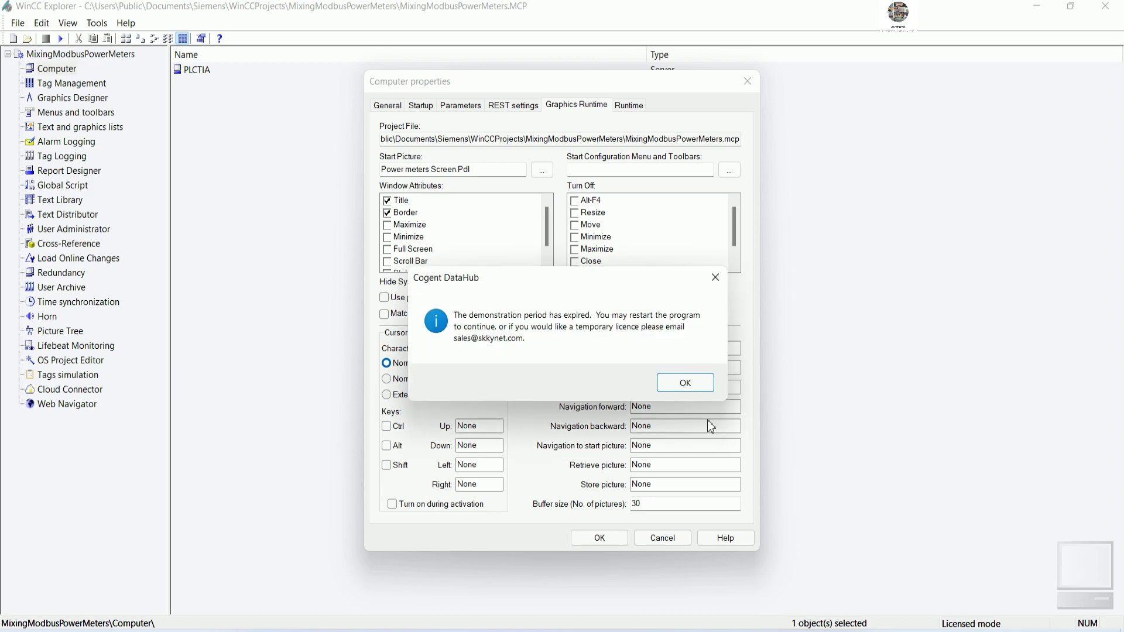
pyautogui.click(688, 381)
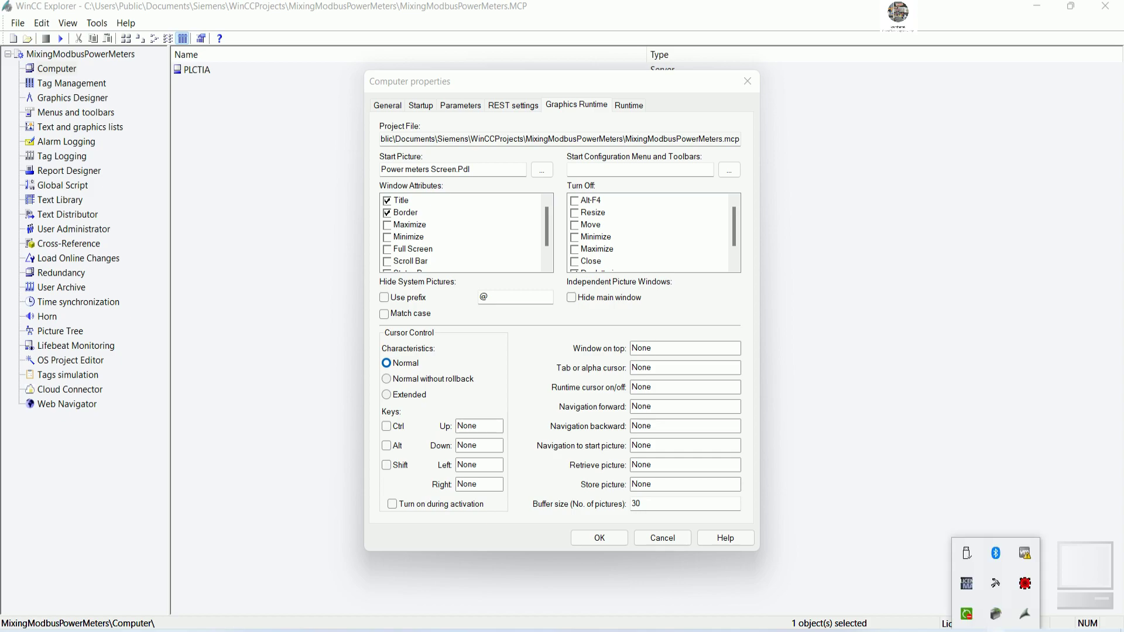
pyautogui.click(390, 229)
pyautogui.click(387, 261)
pyautogui.scroll(-1, 388, 262)
pyautogui.click(387, 261)
pyautogui.click(605, 537)
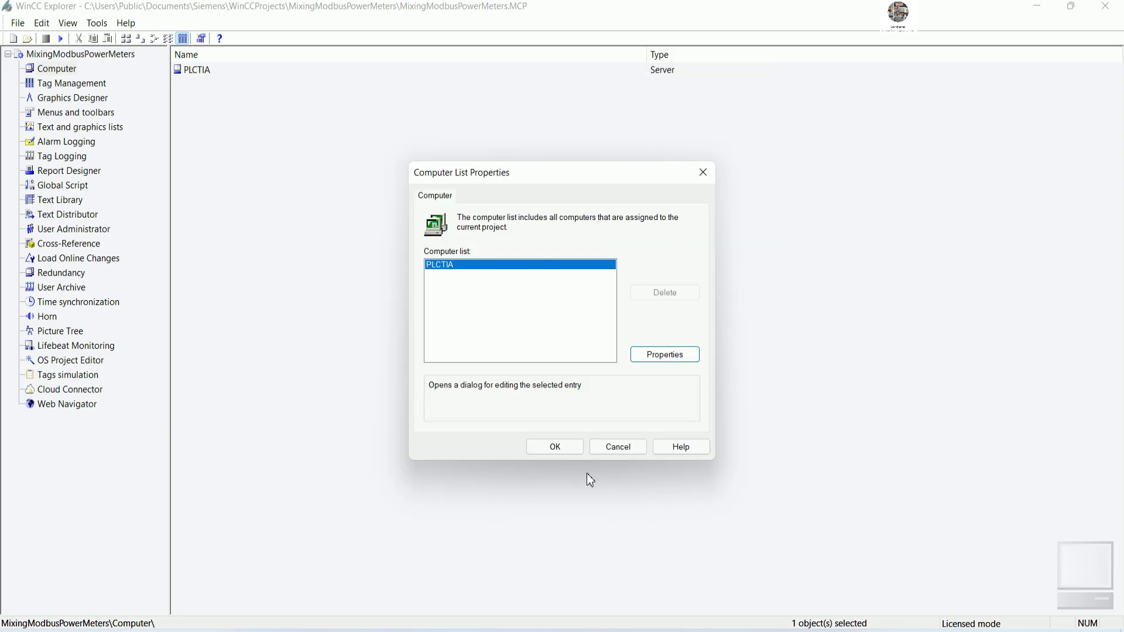
pyautogui.click(554, 445)
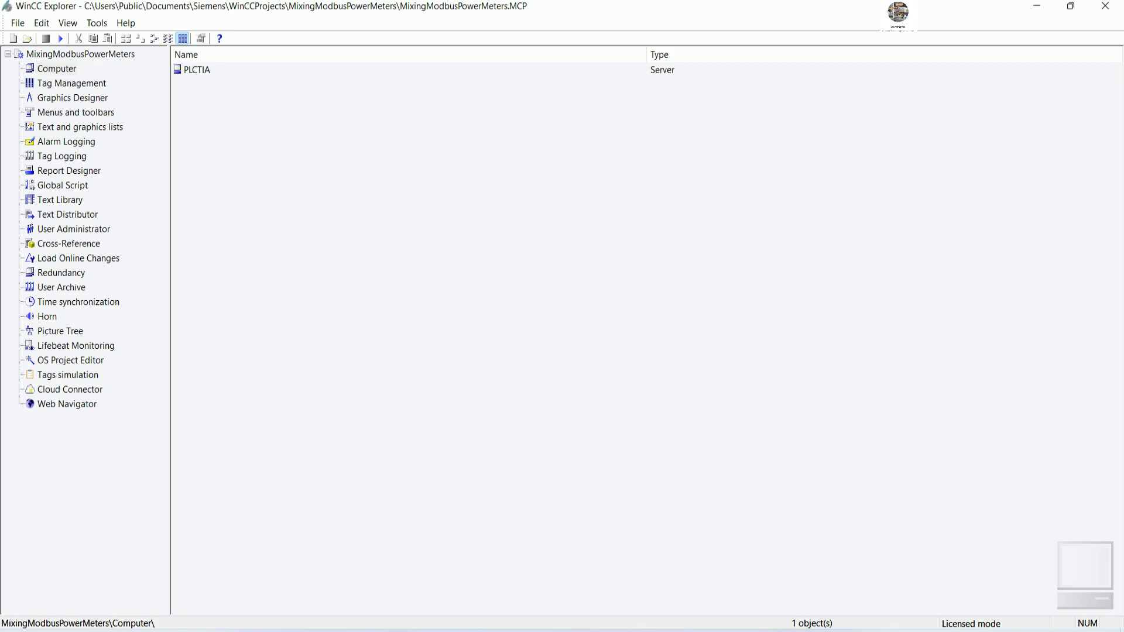
# - Restart Cogent DataHub from the desktop with administrator rights
pyautogui.press('super+d')
pyautogui.rightClick(973, 113)
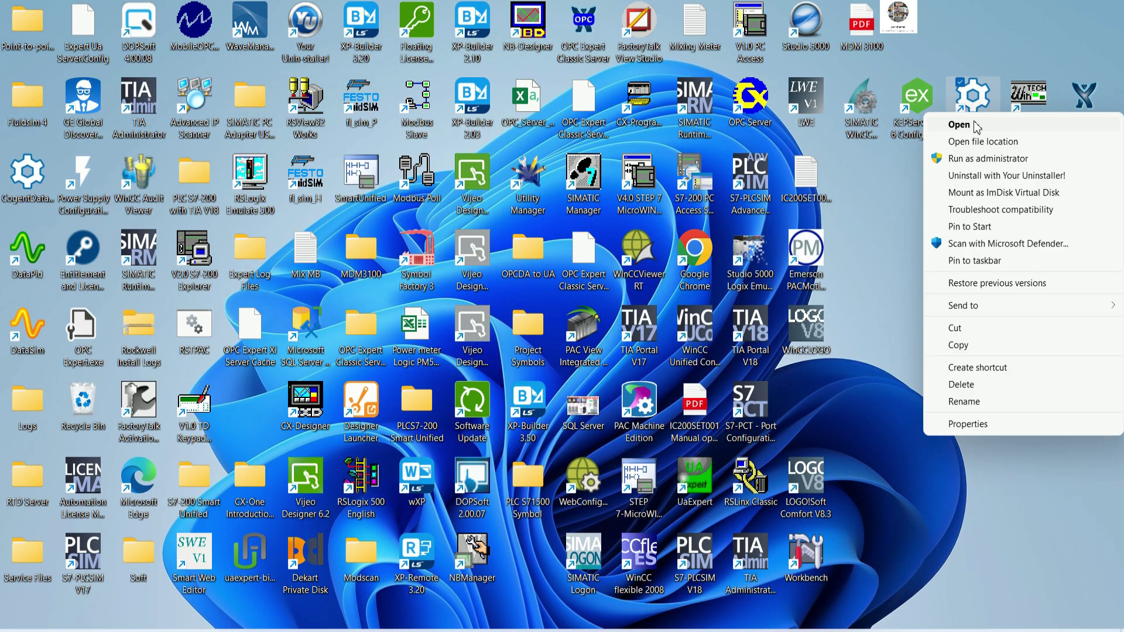
pyautogui.click(966, 160)
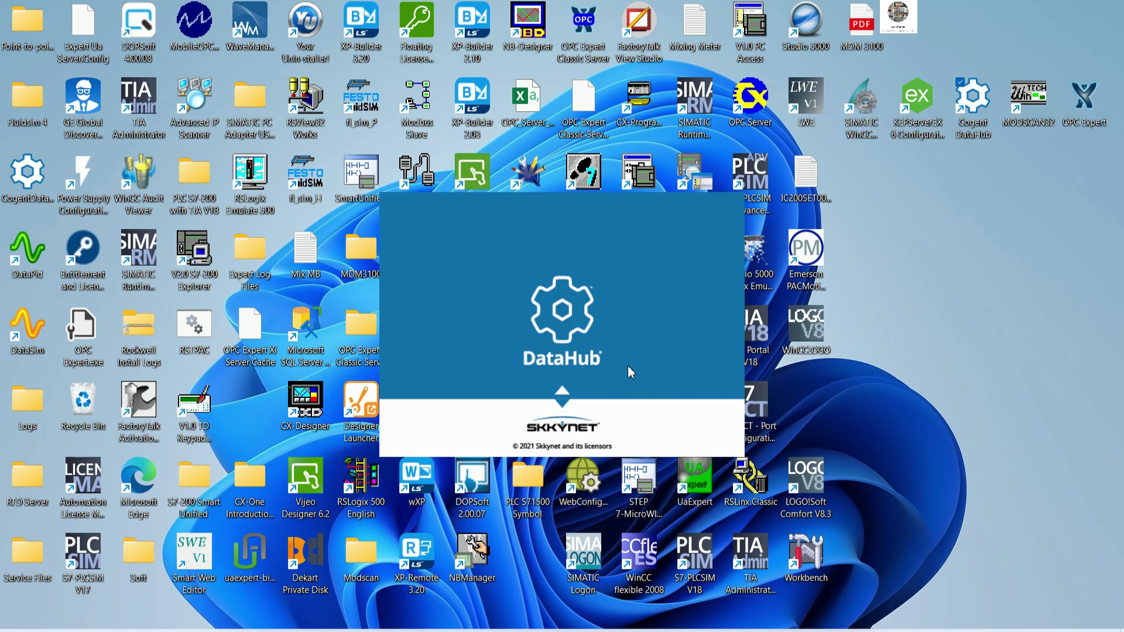
pyautogui.click(677, 378)
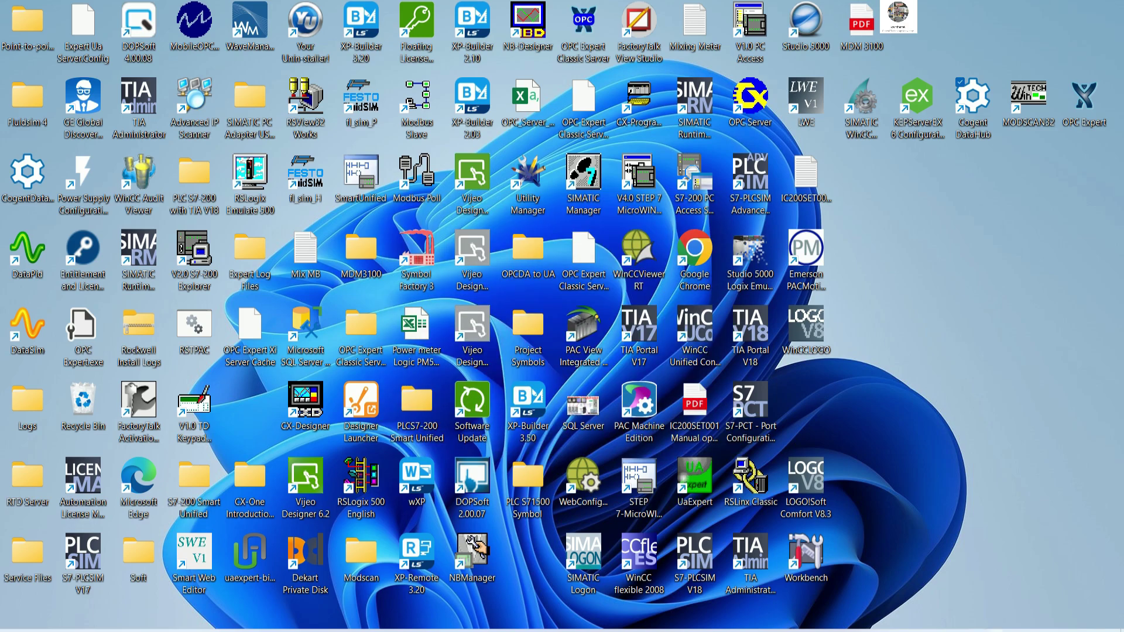
# - Open the Cogent DataHub properties and check the Meter4 connection in the OPC DA configuration
pyautogui.rightClick(973, 492)
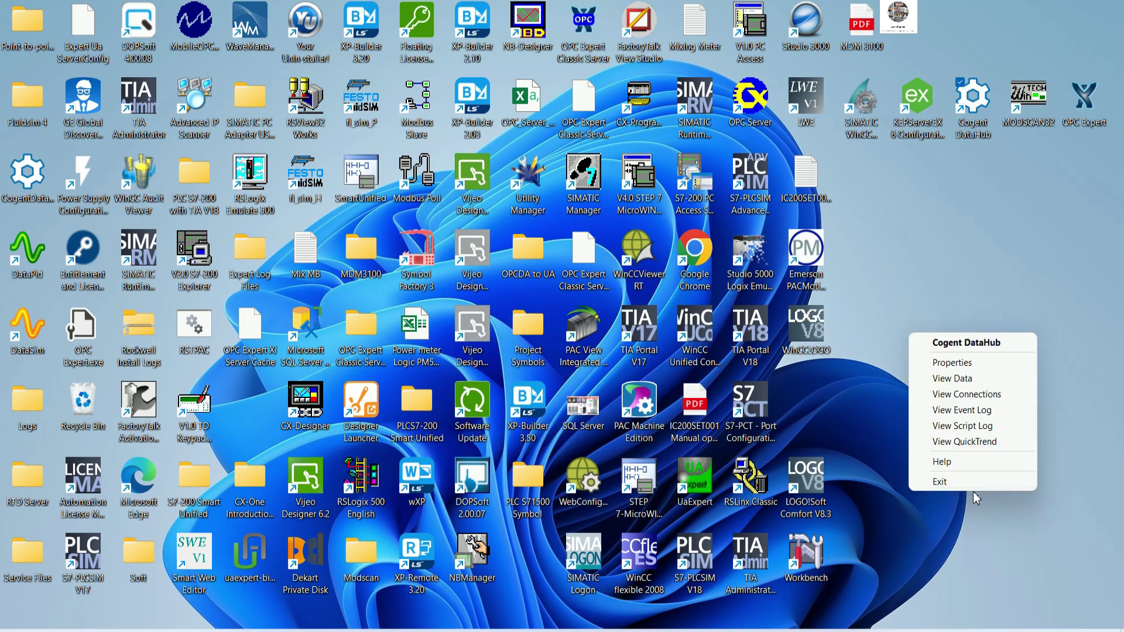
pyautogui.click(969, 351)
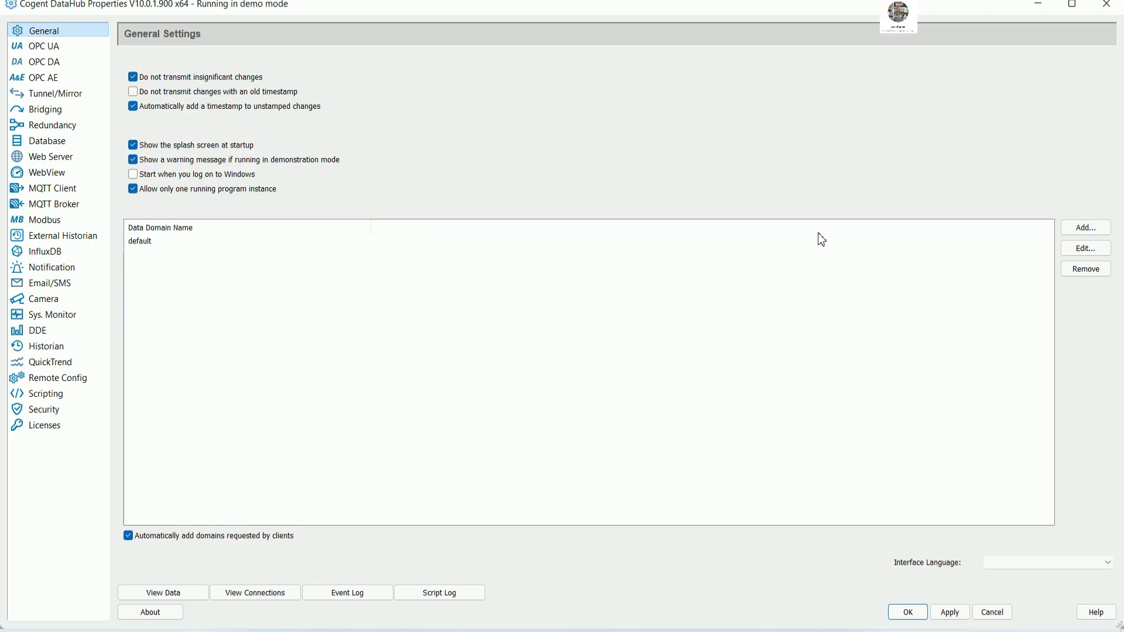
pyautogui.click(46, 46)
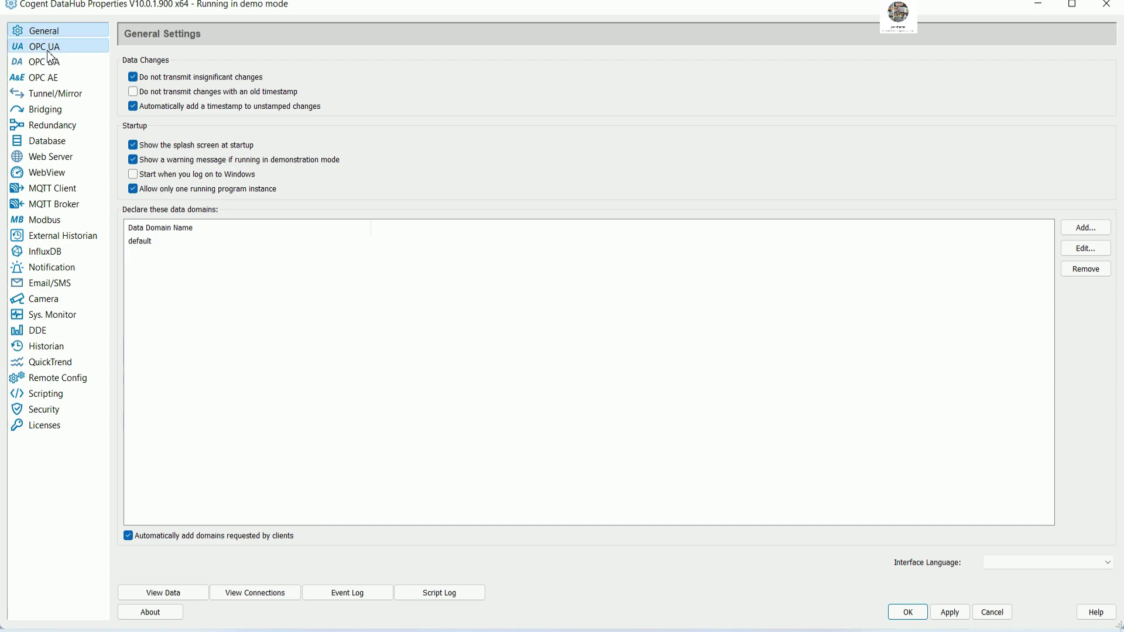
pyautogui.click(49, 62)
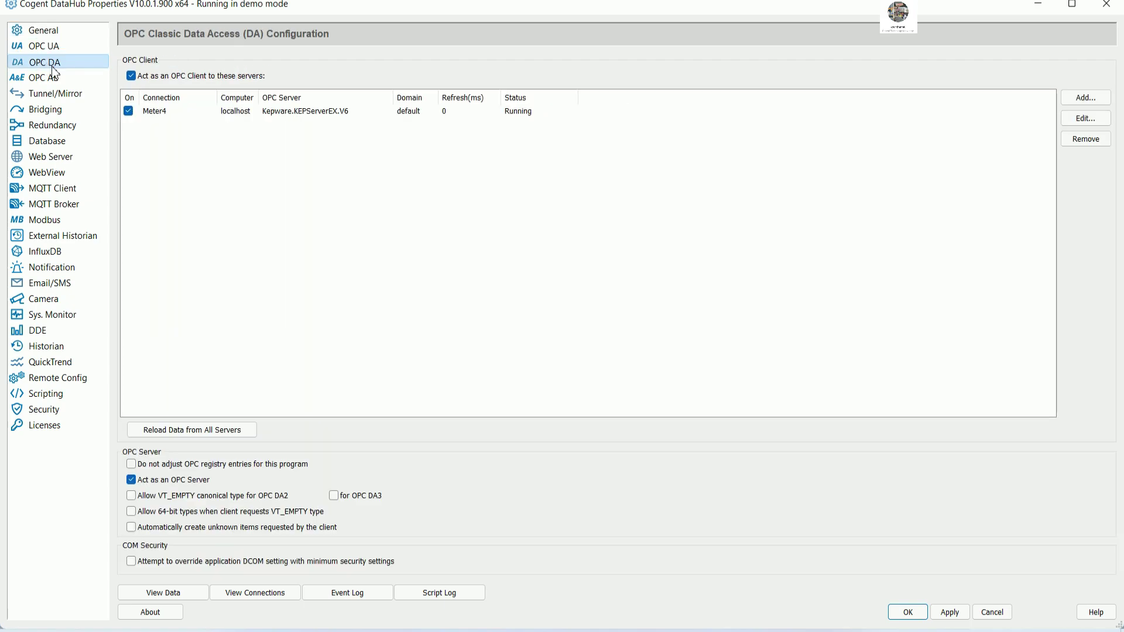
# - Minimize the DataHub properties, switch to WinCC Explorer, activate the MixingModbusPowerMeters project and close its WinCC-Runtime window
pyautogui.click(1037, 5)
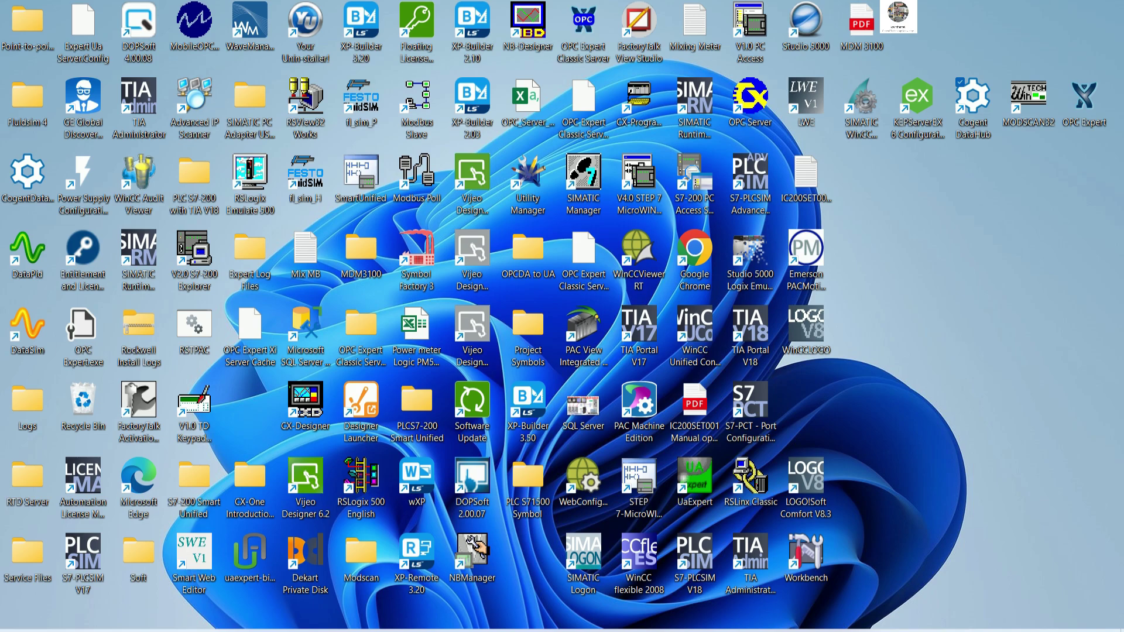
pyautogui.hotkey('alt', 'Tab')
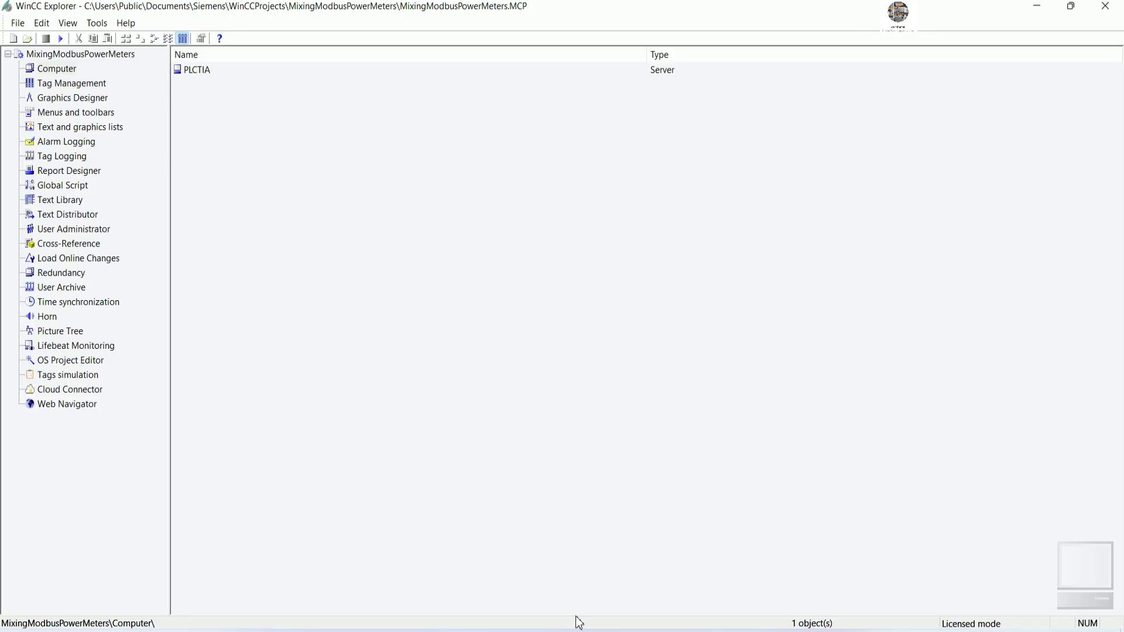
pyautogui.click(70, 98)
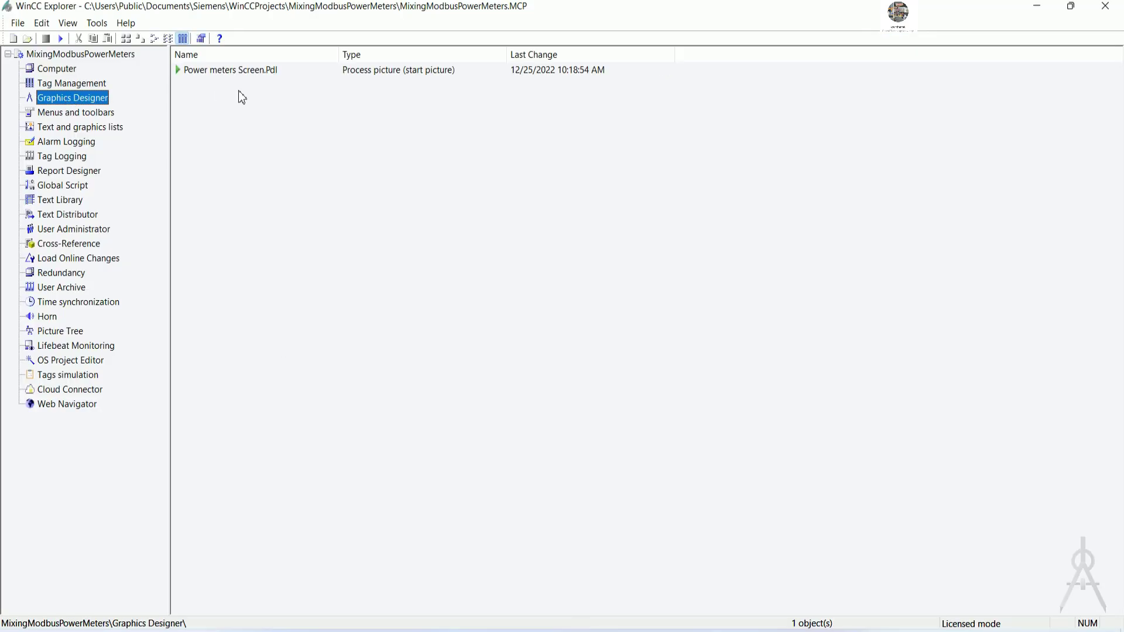
pyautogui.click(81, 85)
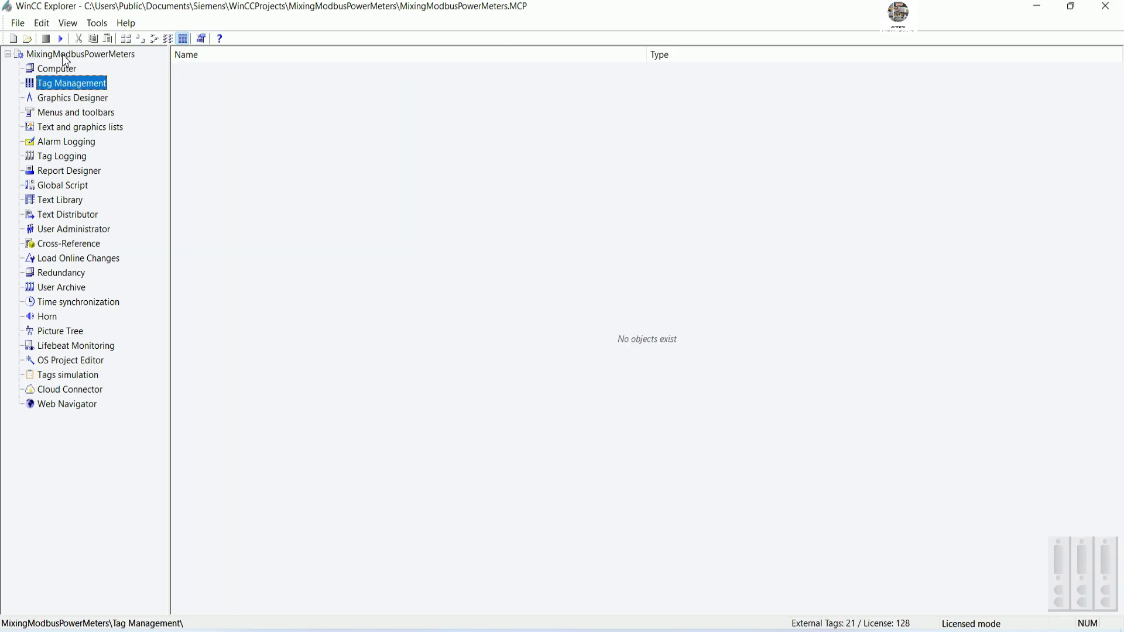
pyautogui.click(61, 39)
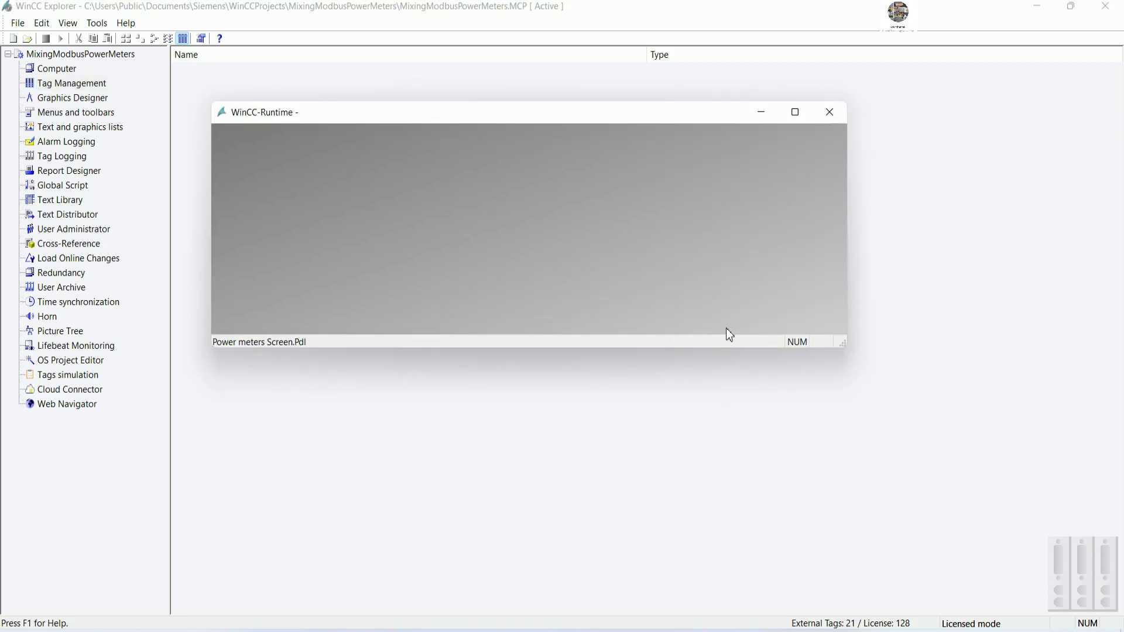
pyautogui.click(831, 118)
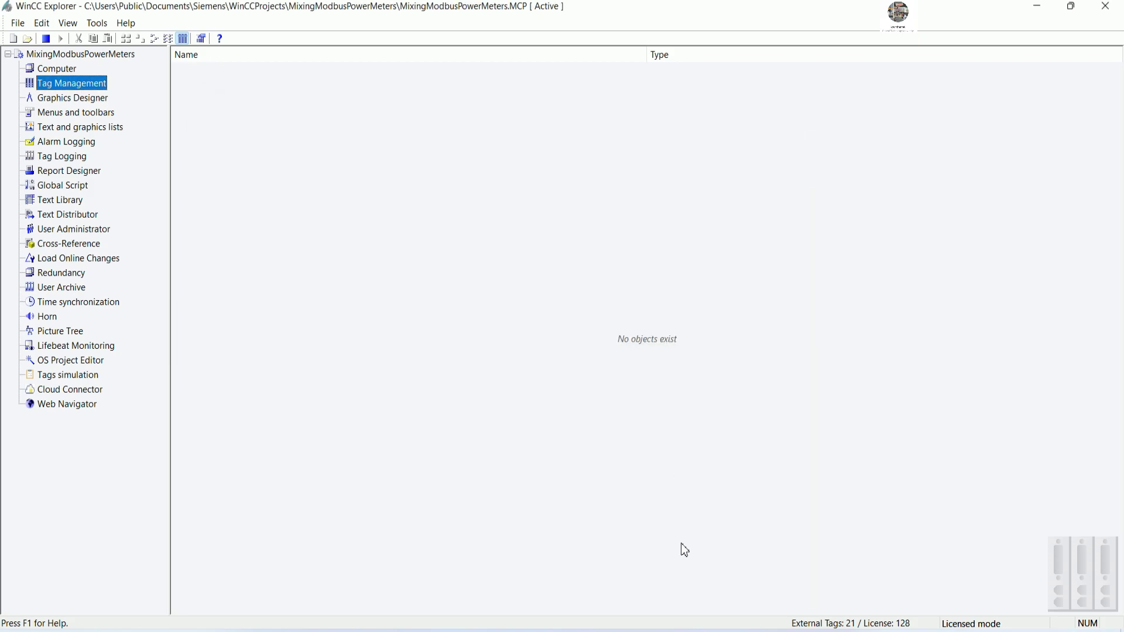
# - Switch to Tag Management, browse the OPC server of the PowerMeter4 connection and show the symbols under default, Meter4, POWERMETER4
pyautogui.click(673, 571)
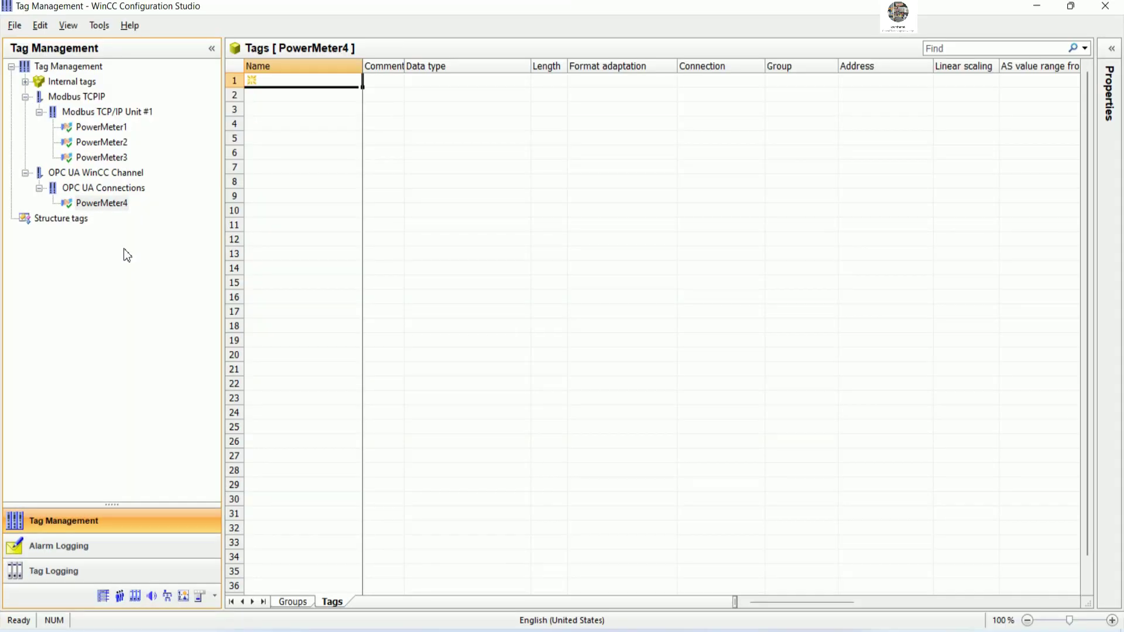
pyautogui.rightClick(119, 212)
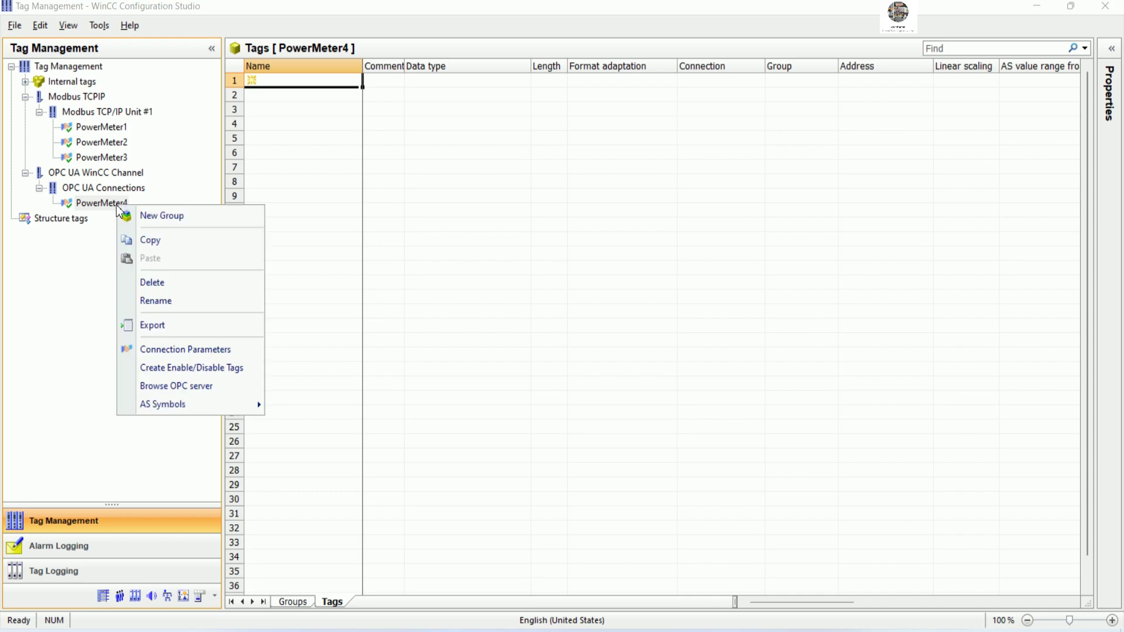
pyautogui.click(188, 388)
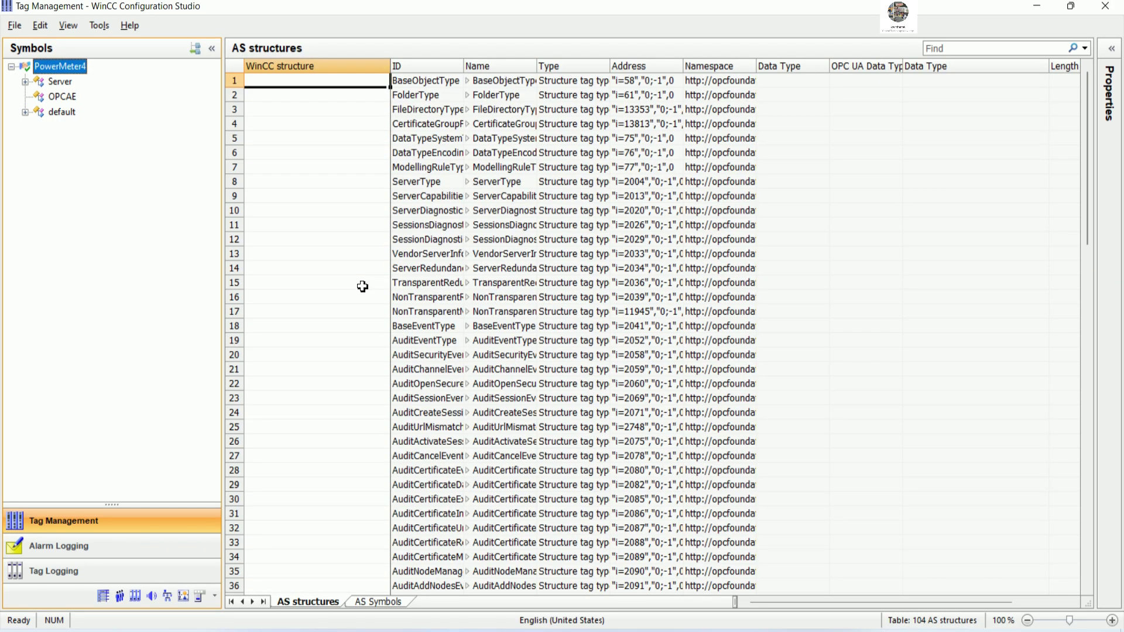
pyautogui.click(26, 113)
pyautogui.click(39, 127)
pyautogui.click(100, 146)
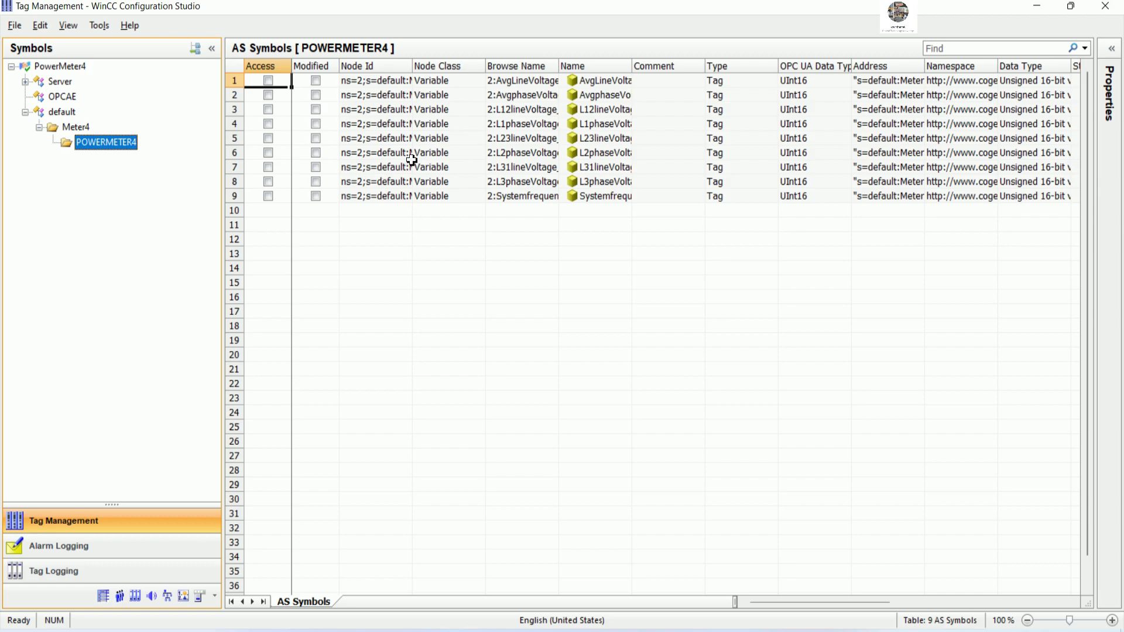
# - Enable access for all POWERMETER4 symbols, from AvgLineVoltage to Systemfrequency, and close the configuration window
pyautogui.click(268, 81)
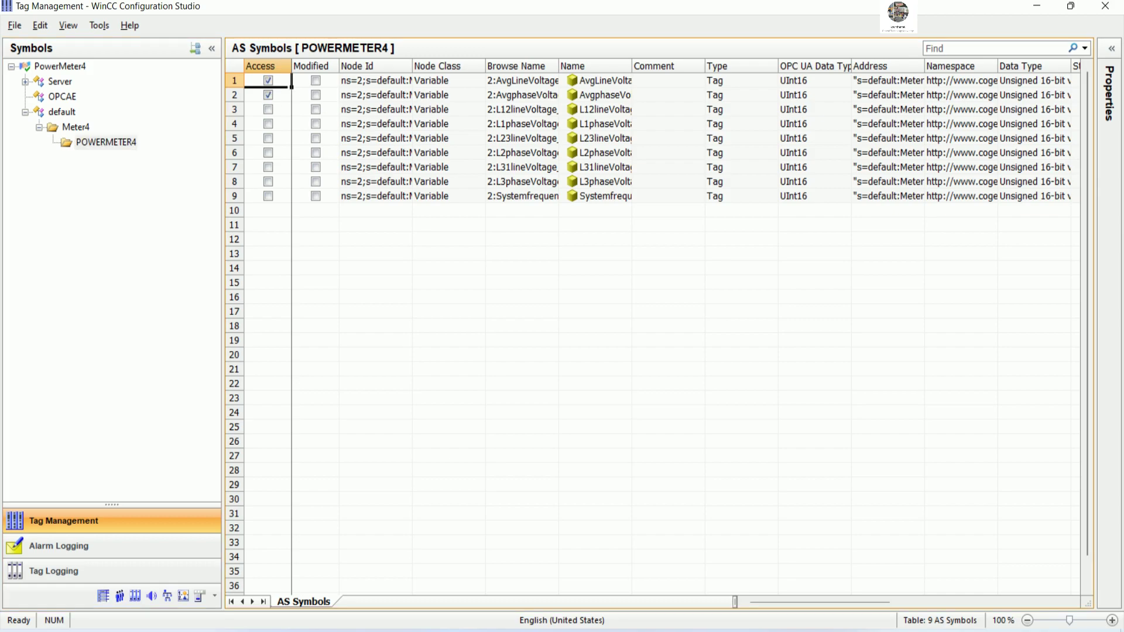
pyautogui.click(268, 111)
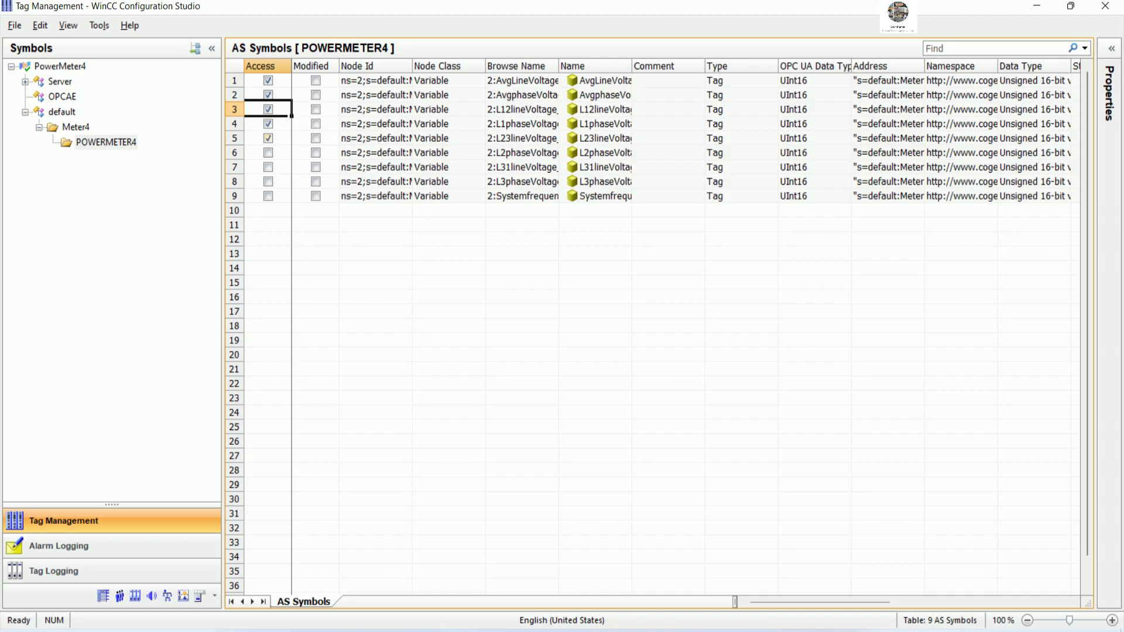
pyautogui.click(268, 153)
pyautogui.click(268, 168)
pyautogui.click(268, 182)
pyautogui.click(1106, 7)
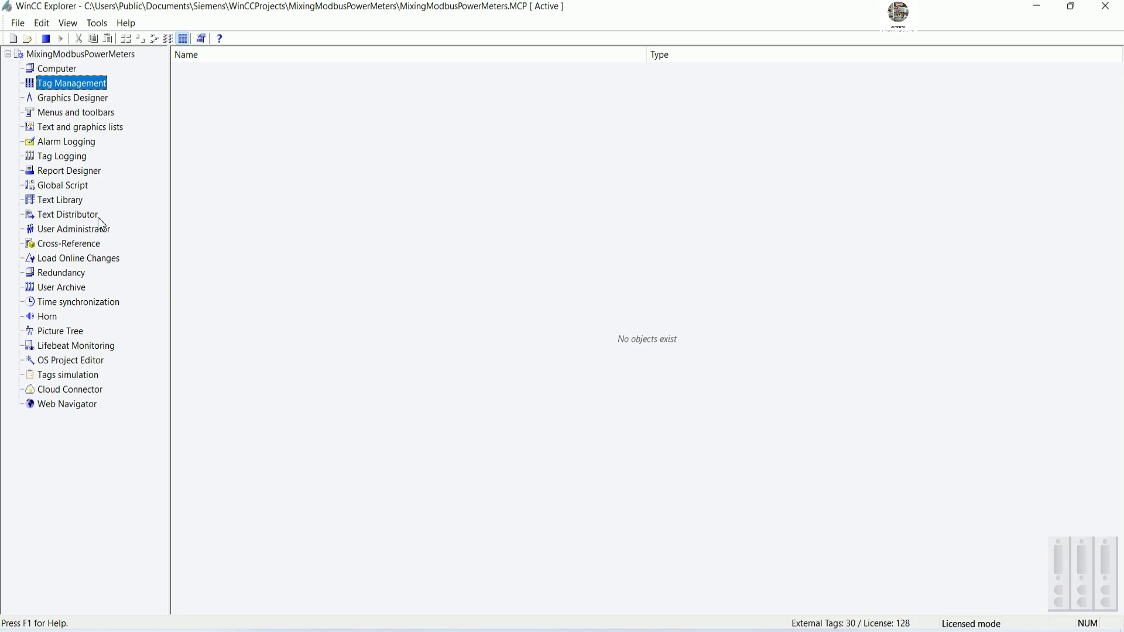
# - Reopen Tag Management, widen the Name column and review the tags of the PowerMeter1 to PowerMeter4 connections
pyautogui.click(75, 98)
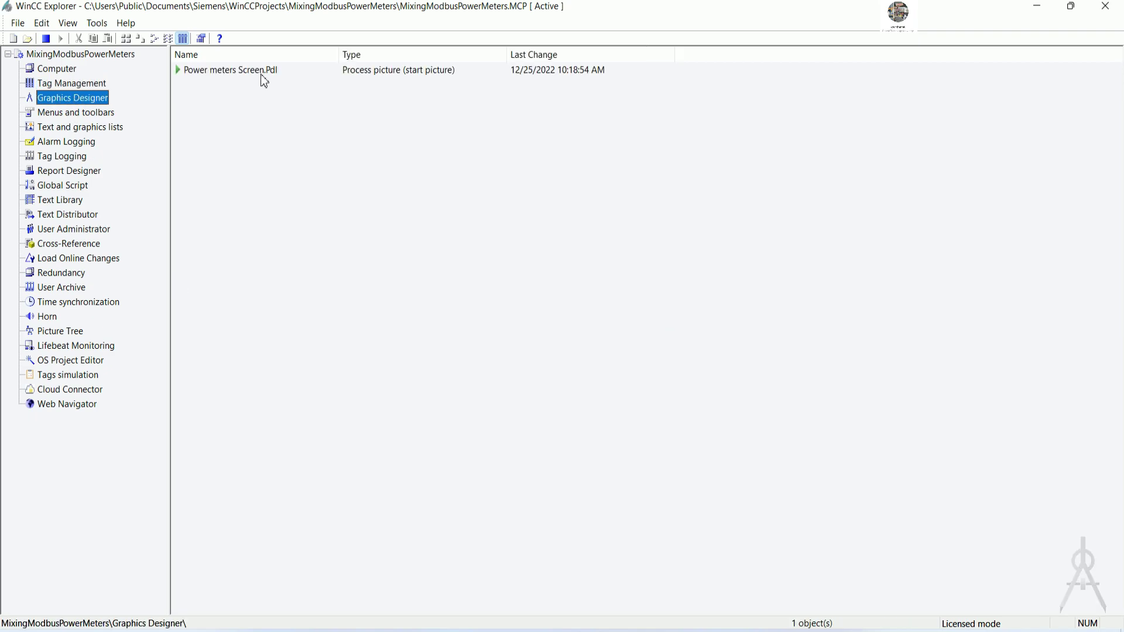
pyautogui.doubleClick(81, 86)
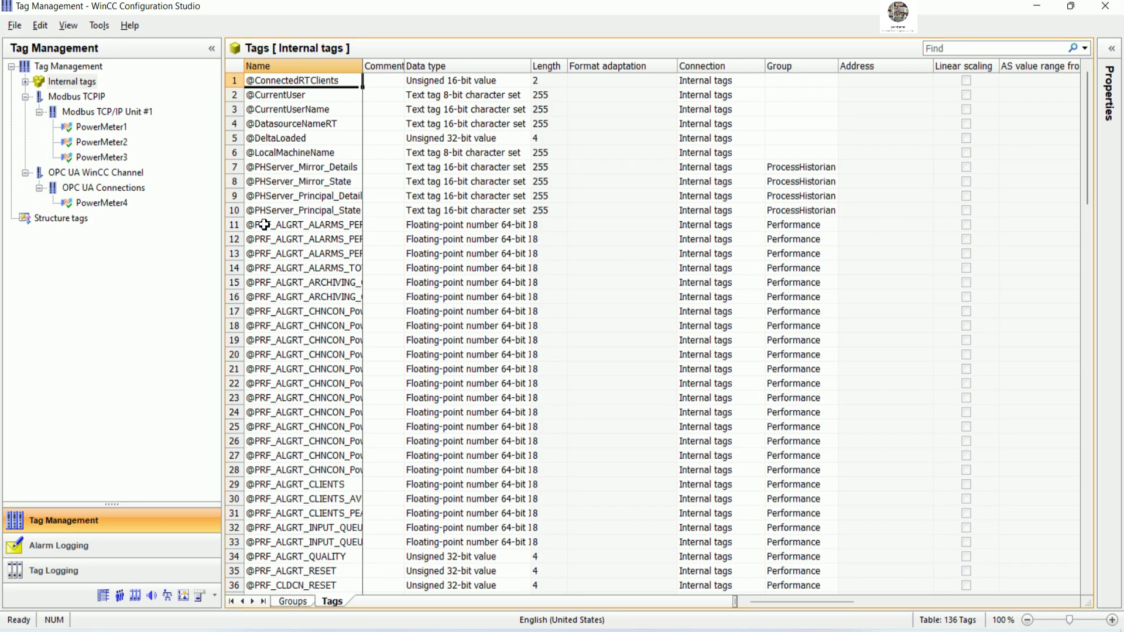
pyautogui.moveTo(363, 65); pyautogui.dragTo(457, 66)
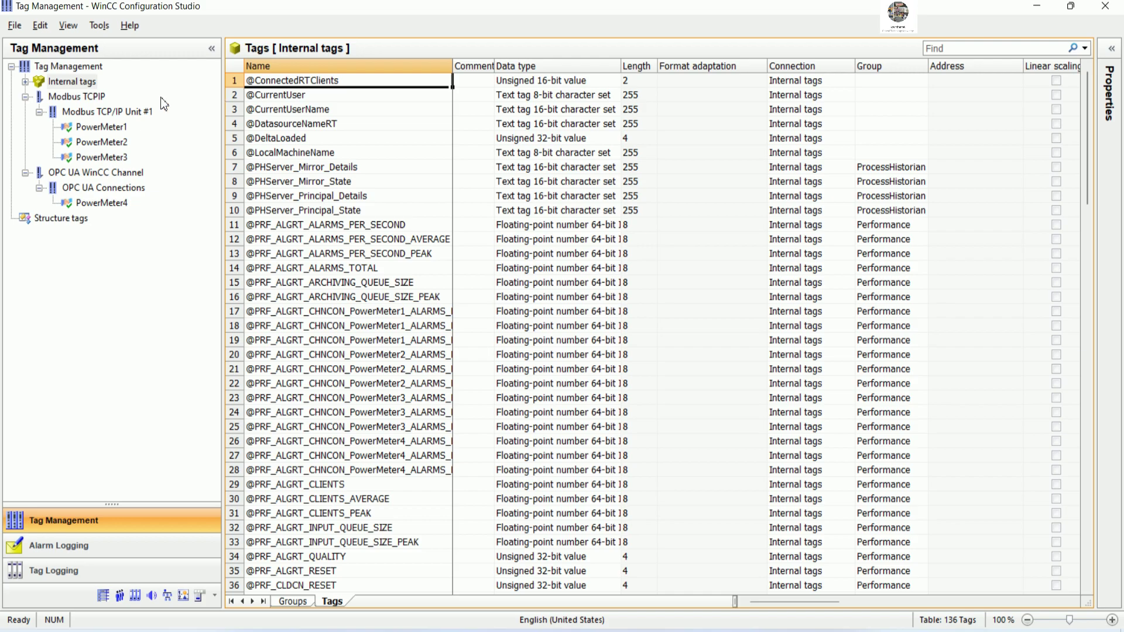
pyautogui.click(101, 126)
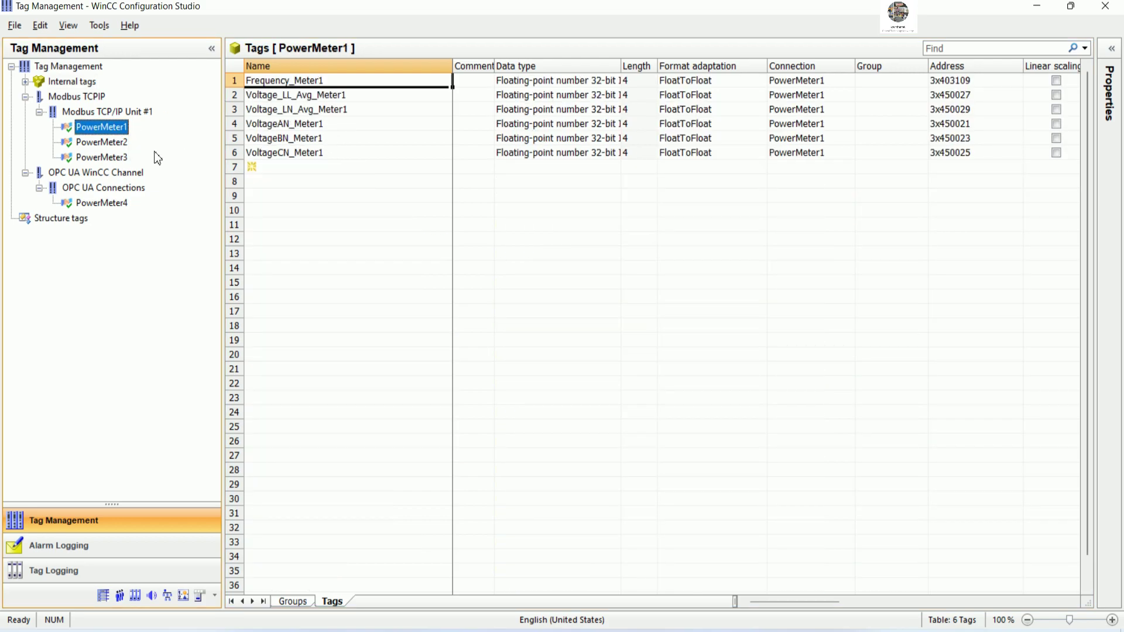
pyautogui.click(119, 146)
pyautogui.click(114, 159)
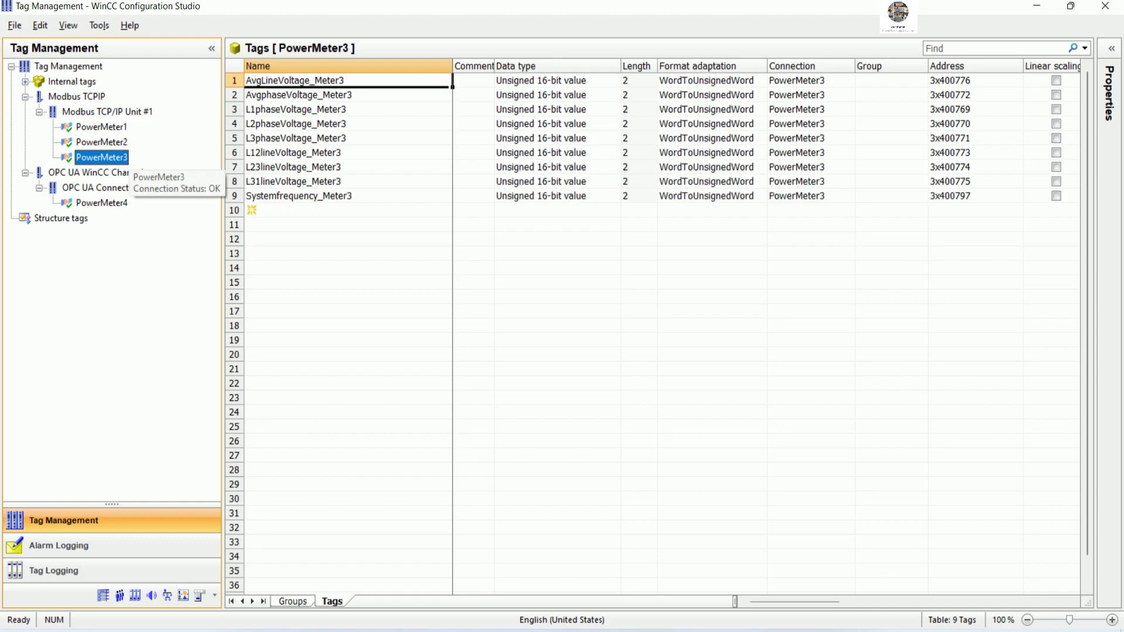
pyautogui.click(117, 202)
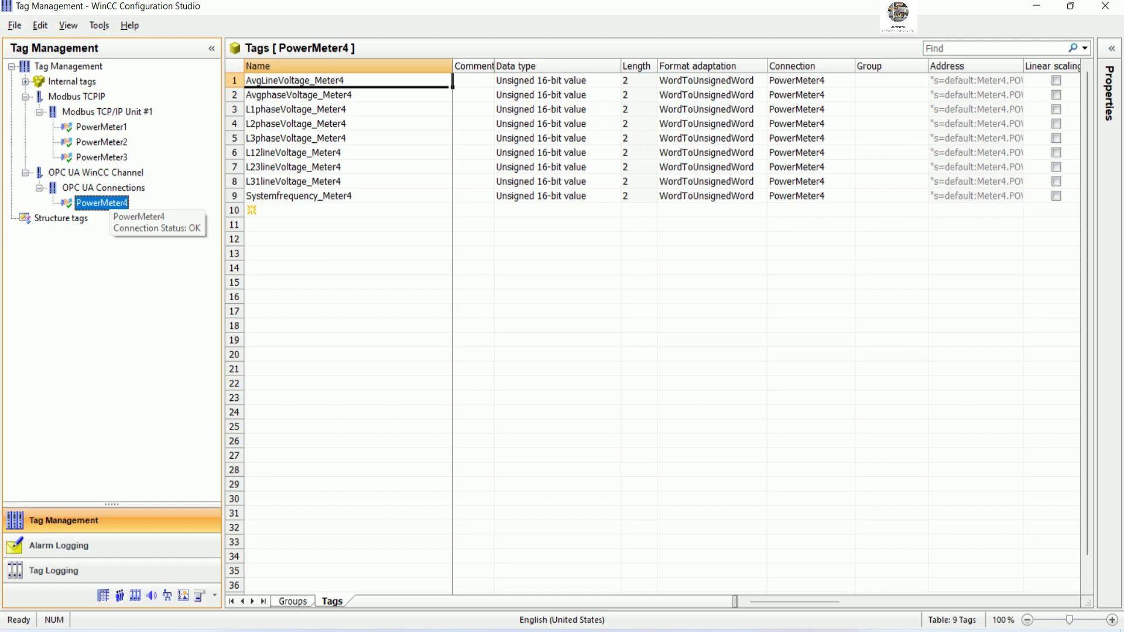
pyautogui.click(108, 157)
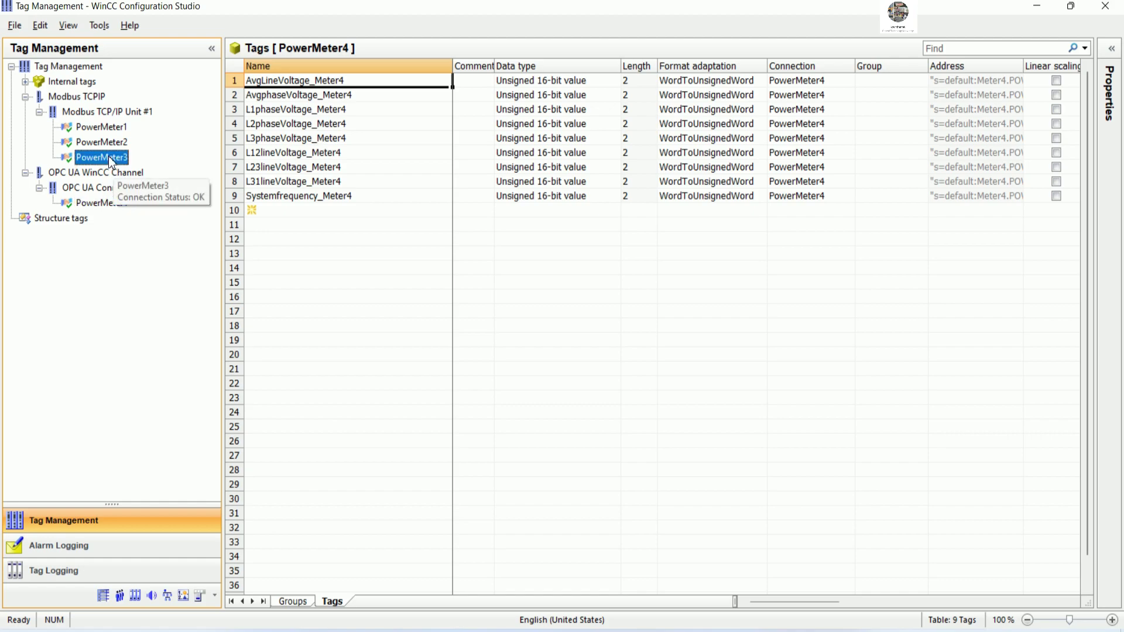
pyautogui.click(117, 127)
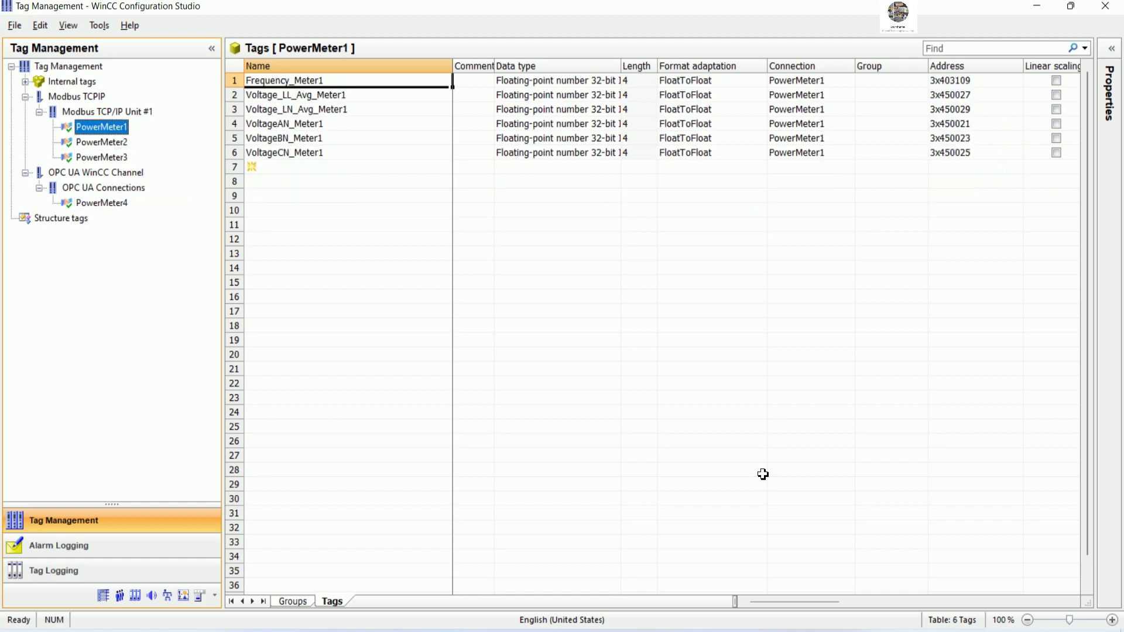
# - Switch to Notepad and add the line "Next let create screen for show those value of power meters"
pyautogui.hotkey('alt', 'Tab')
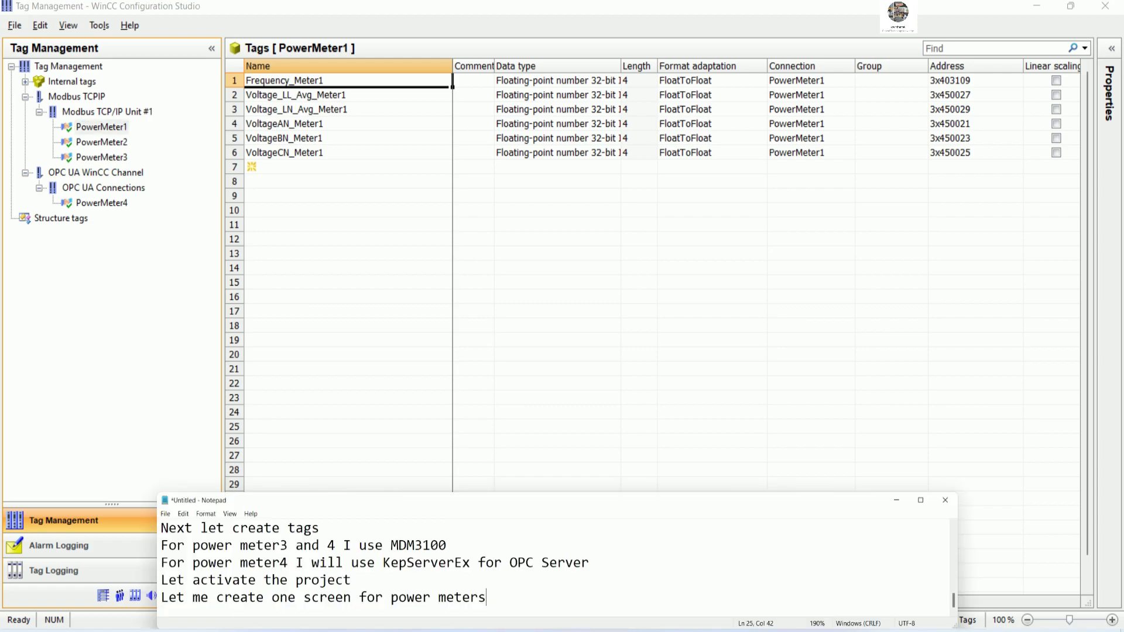
pyautogui.press('Return')
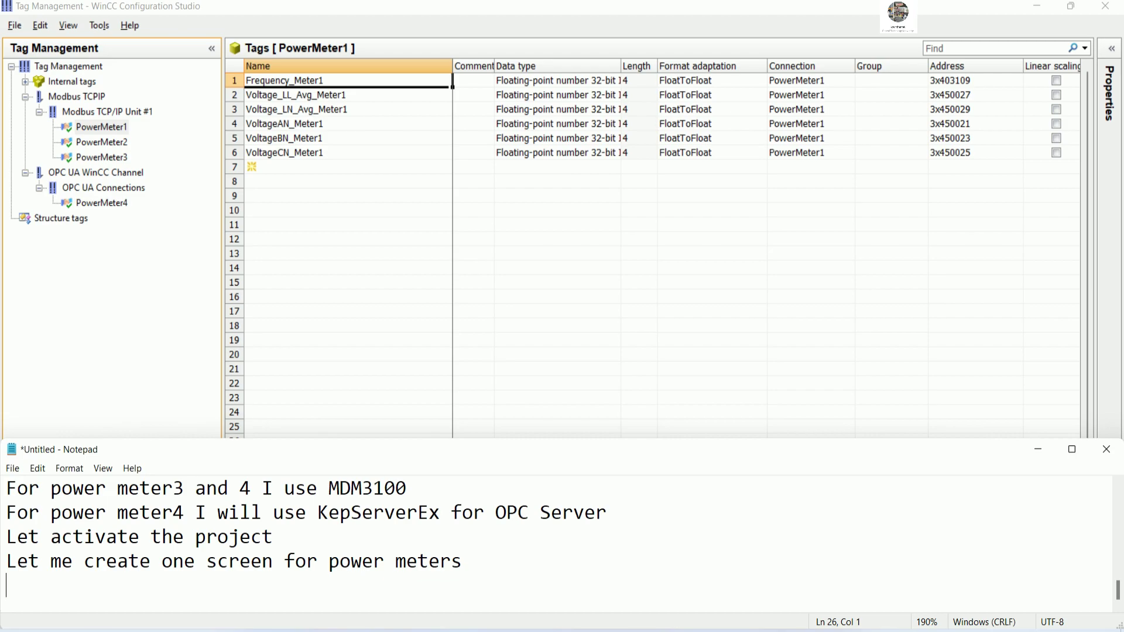
pyautogui.write('Next let create ')
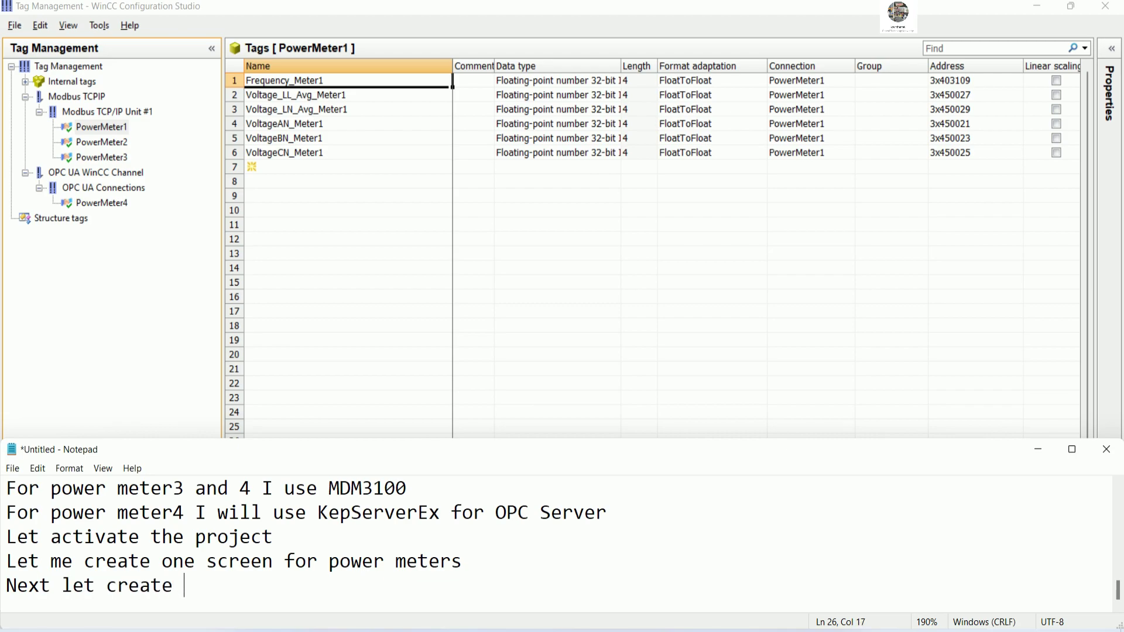
pyautogui.write('screen for show those value')
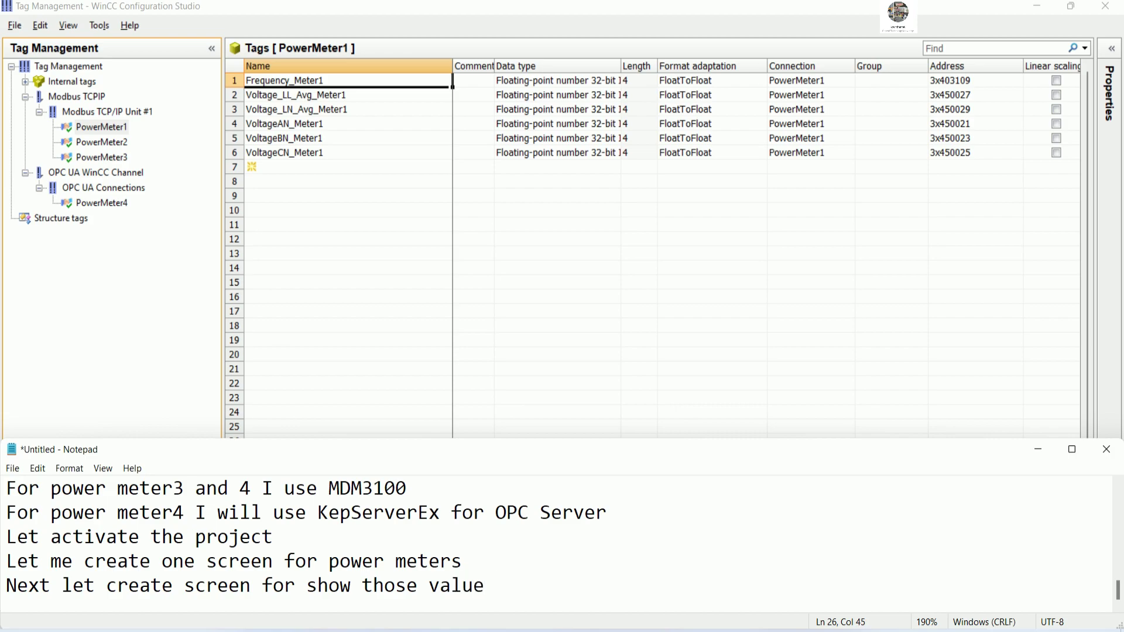
pyautogui.write(' of power meter')
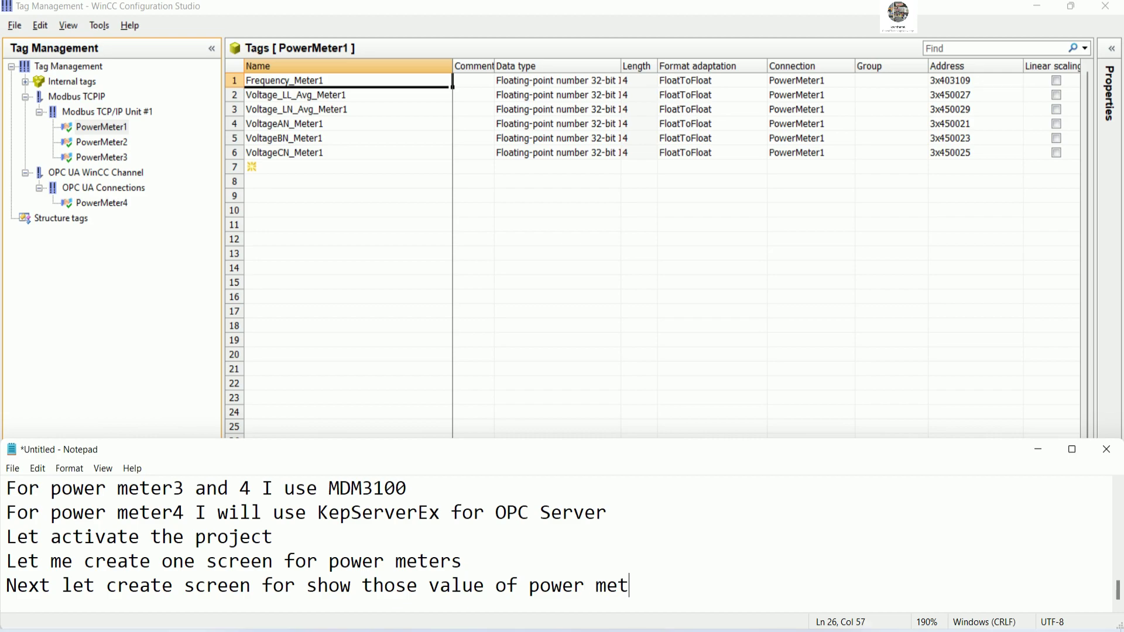
pyautogui.write('s')
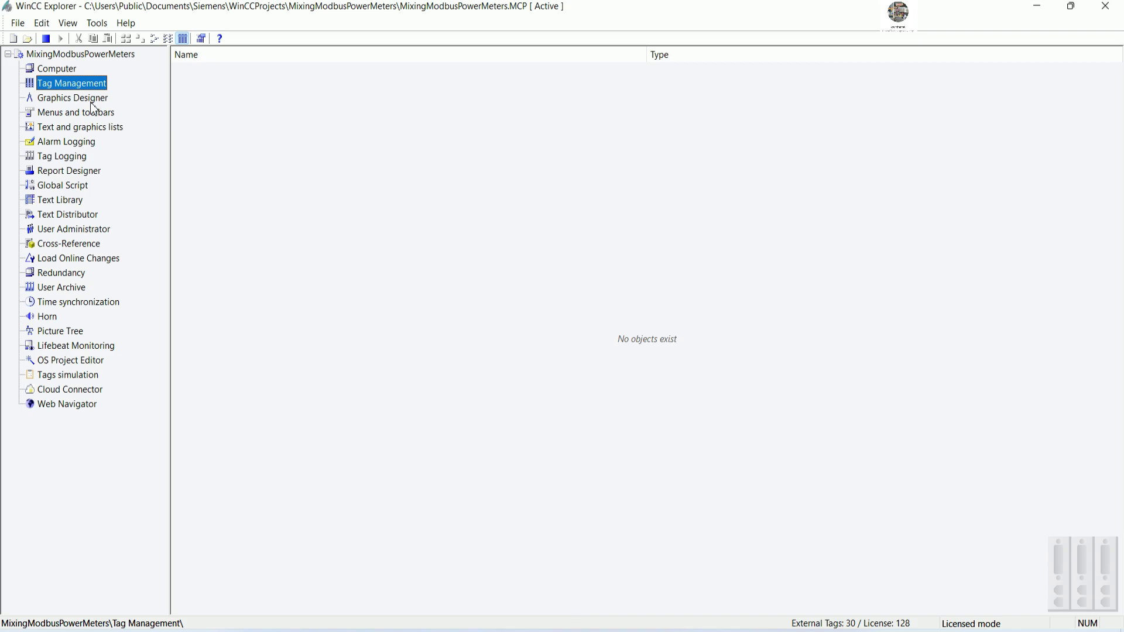
# - From WinCC Explorer, open Power meters Screen.Pdl in Graphics Designer and enlarge the drawing area by shrinking the Output Window
pyautogui.click(92, 99)
pyautogui.click(236, 71)
pyautogui.rightClick(235, 71)
pyautogui.click(275, 81)
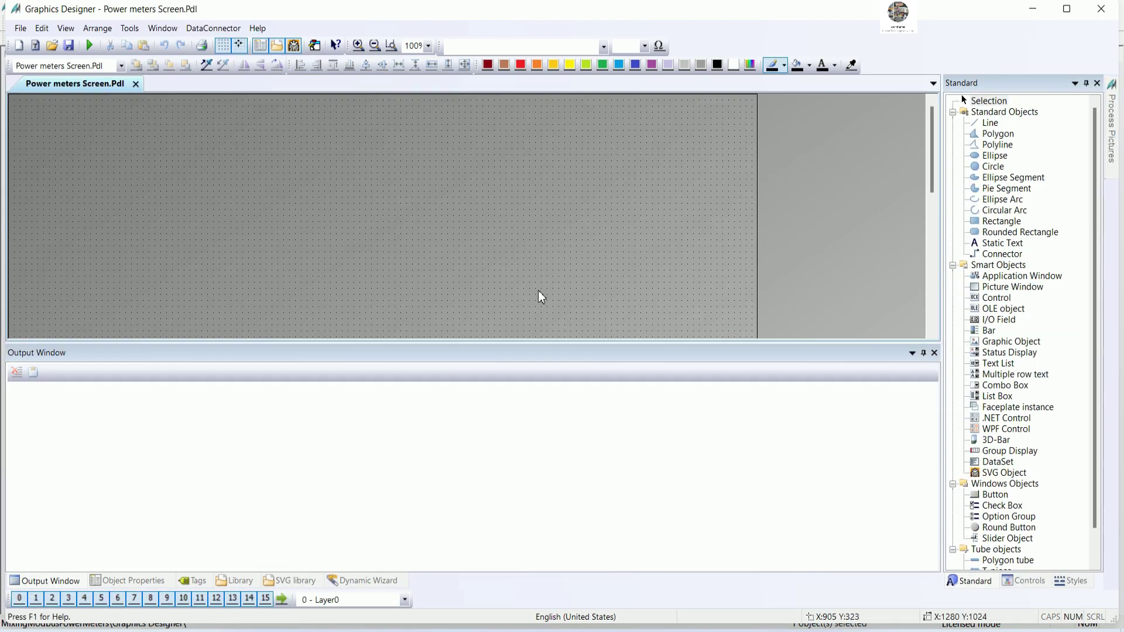
pyautogui.moveTo(540, 343); pyautogui.dragTo(550, 451)
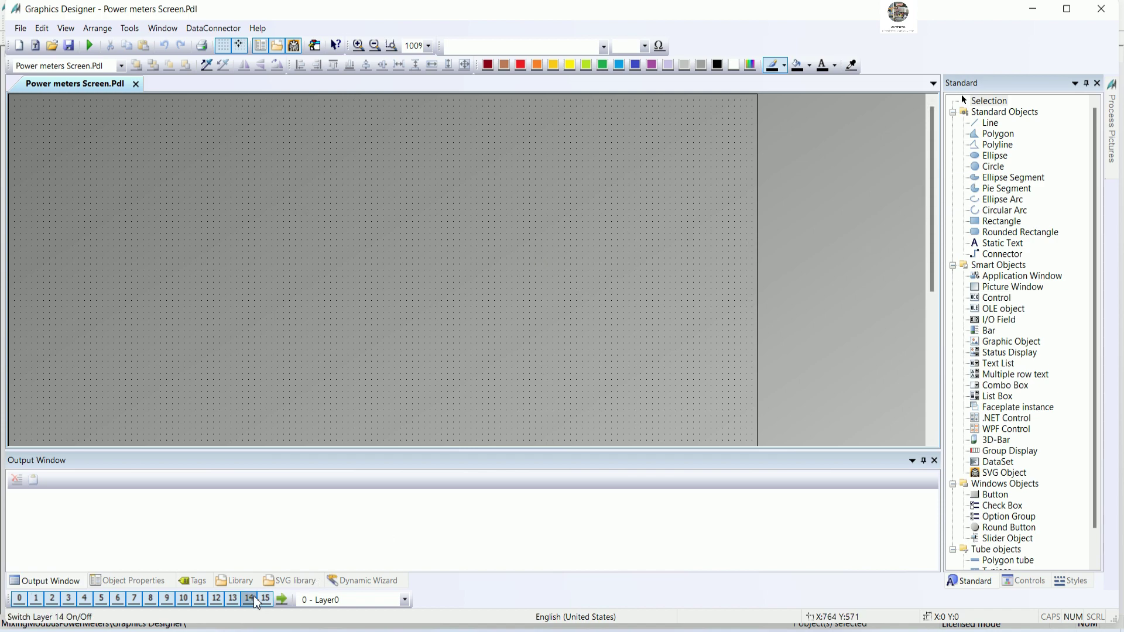
# - Open the object properties of the picture, enlarge their pane and show the Geometry attributes
pyautogui.rightClick(430, 274)
pyautogui.click(485, 441)
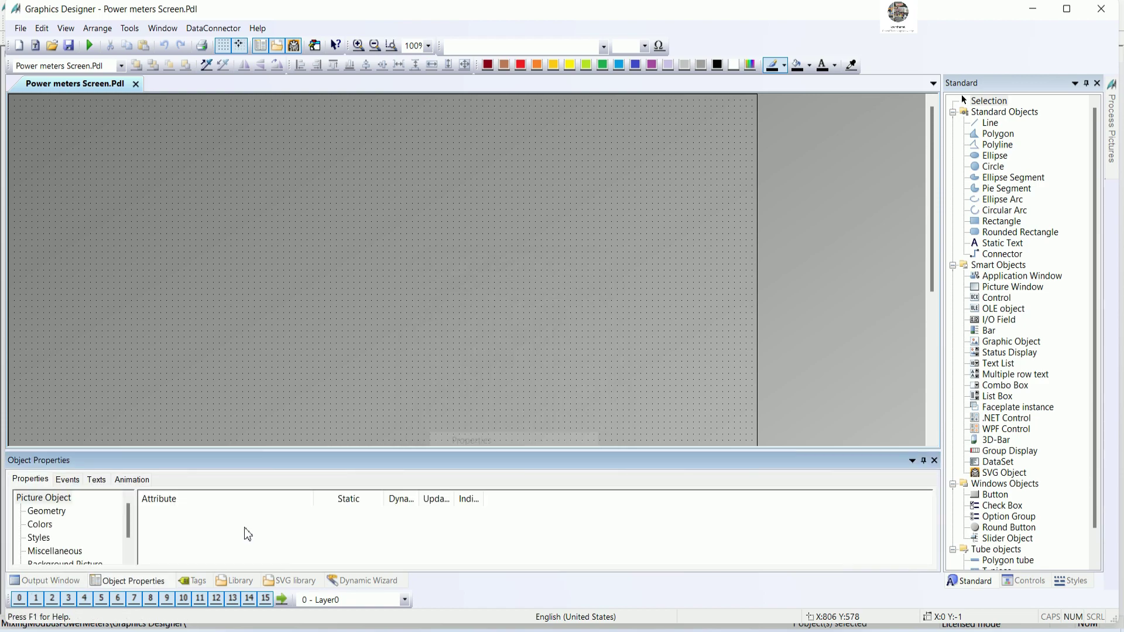
pyautogui.moveTo(202, 453); pyautogui.dragTo(204, 402)
pyautogui.click(43, 464)
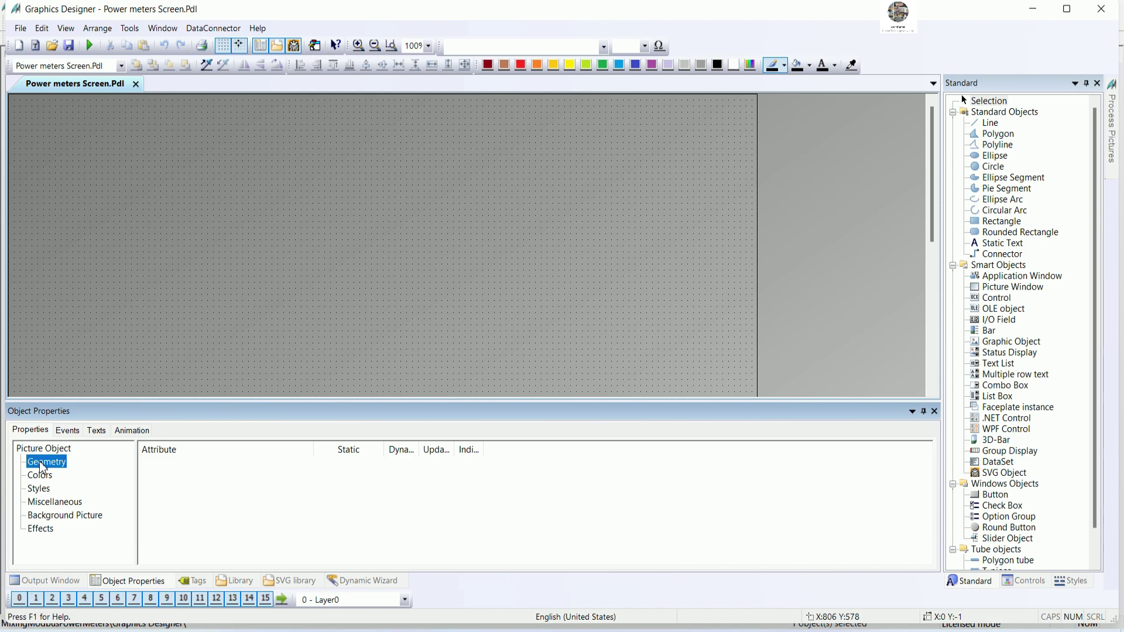
# - Set the picture width to 1300
pyautogui.click(334, 465)
pyautogui.click(335, 464)
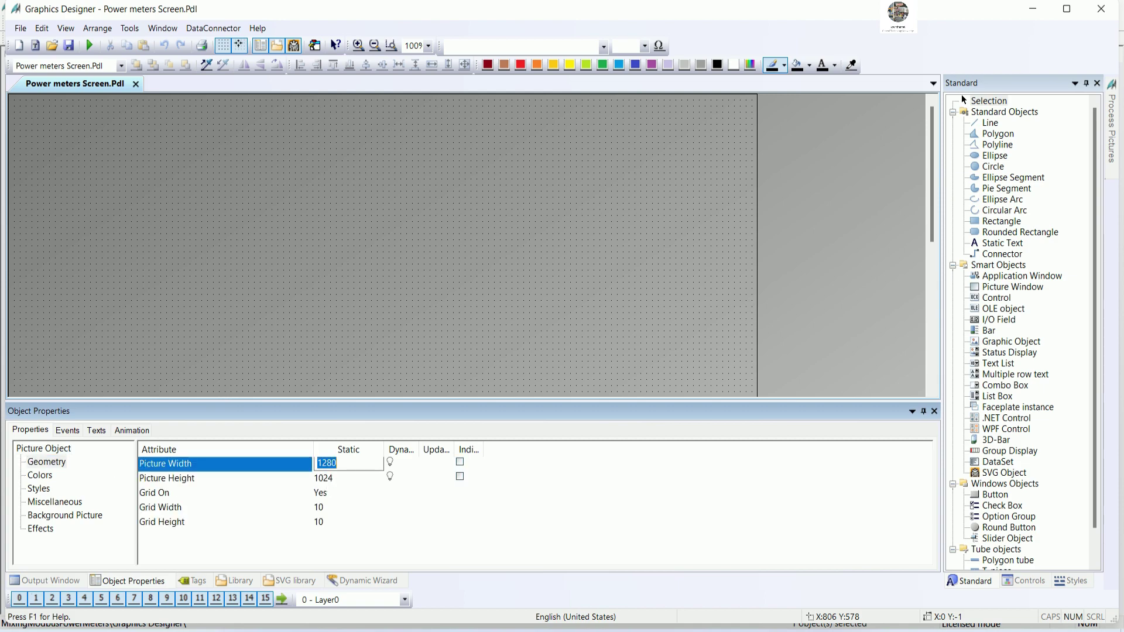
pyautogui.moveTo(336, 467); pyautogui.dragTo(321, 466)
pyautogui.write('300')
pyautogui.press('Return')
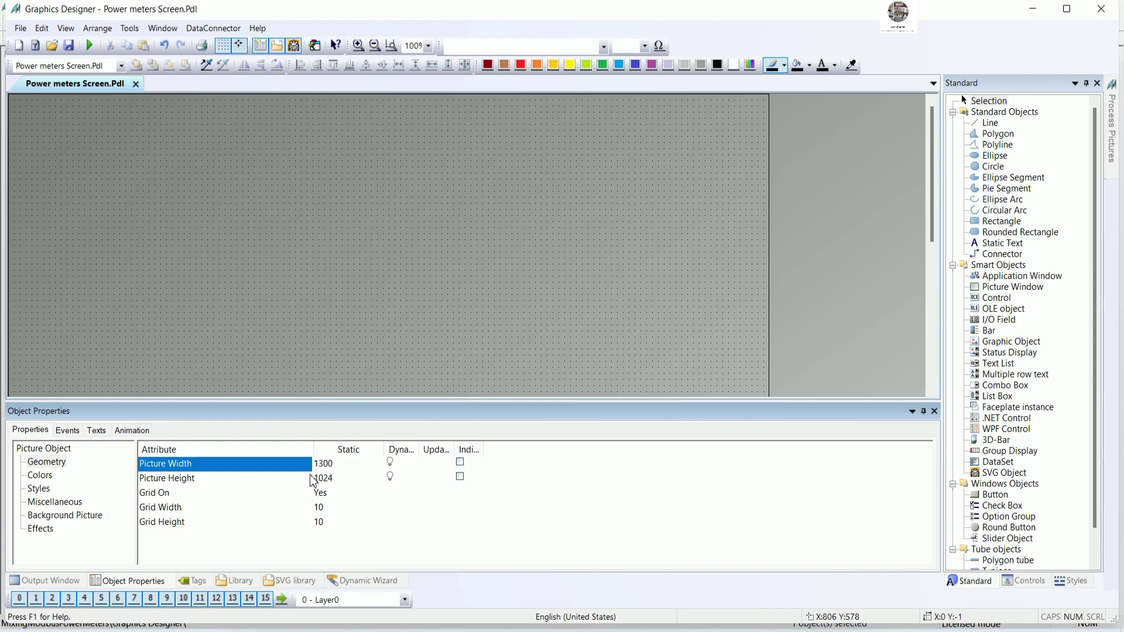
# - Set the picture width of Power meters Screen.Pdl to 1500
pyautogui.doubleClick(334, 464)
pyautogui.click(329, 465)
pyautogui.moveTo(329, 465); pyautogui.dragTo(325, 463)
pyautogui.write('5')
pyautogui.press('Return')
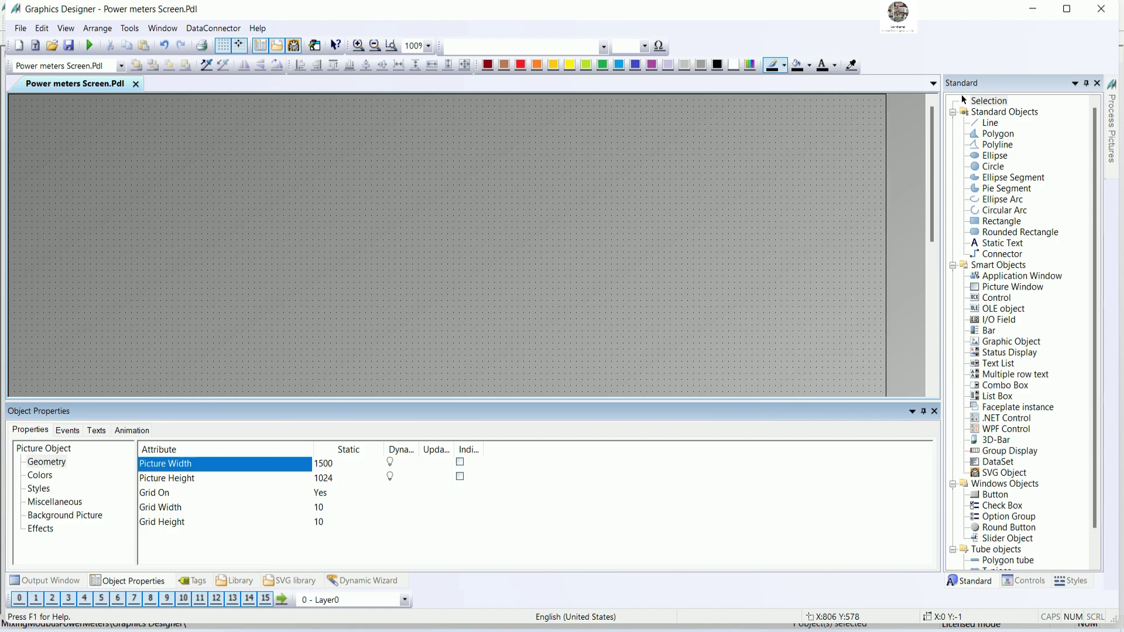
pyautogui.click(456, 302)
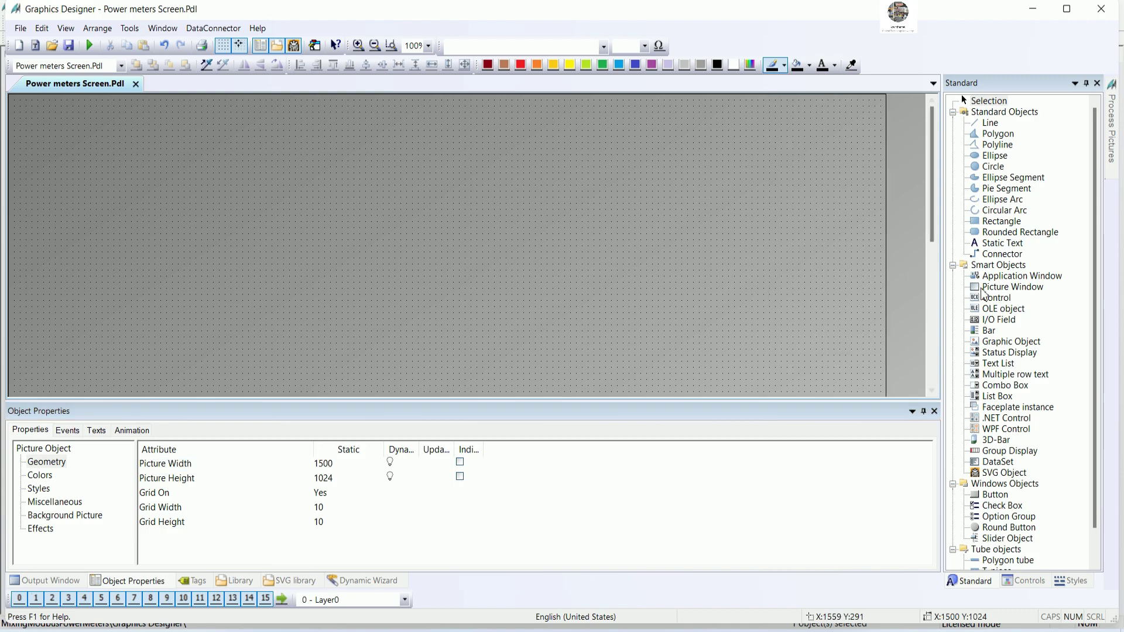
# - Add a 1480 by 80 static text across the picture's upper edge reading "Mixing protocol read data from power meters (Modbus RTU and Modbus TCP/IP)"
pyautogui.click(1002, 243)
pyautogui.moveTo(13, 98); pyautogui.dragTo(882, 150)
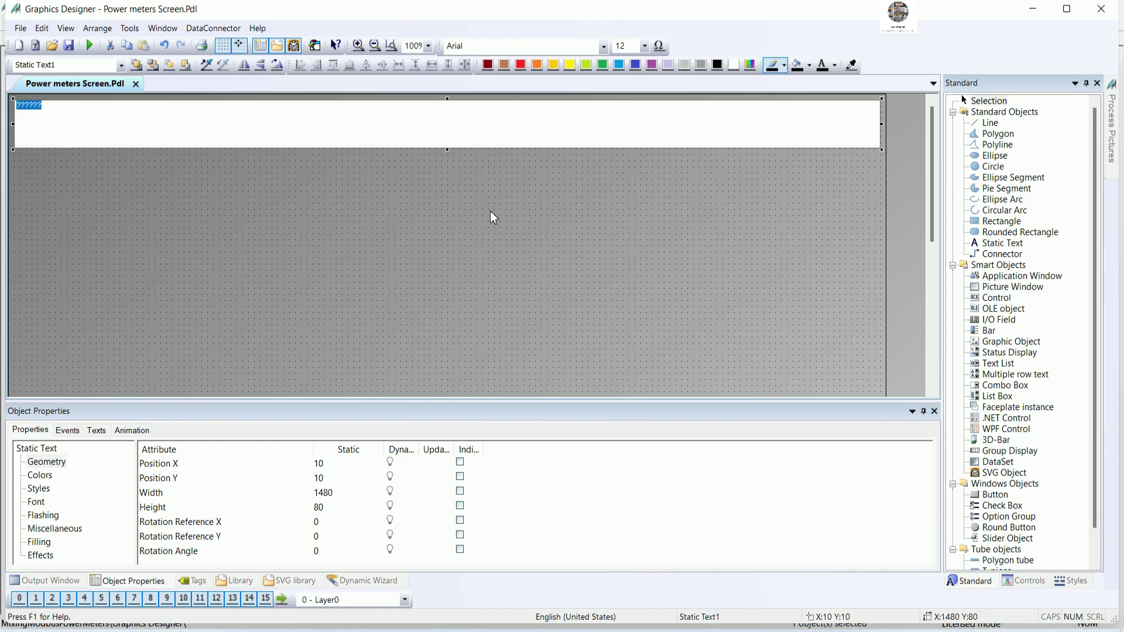
pyautogui.write('Power')
pyautogui.press('BackSpace')
pyautogui.press('BackSpace')
pyautogui.press('BackSpace')
pyautogui.press('BackSpace')
pyautogui.press('BackSpace')
pyautogui.write('ead data from ')
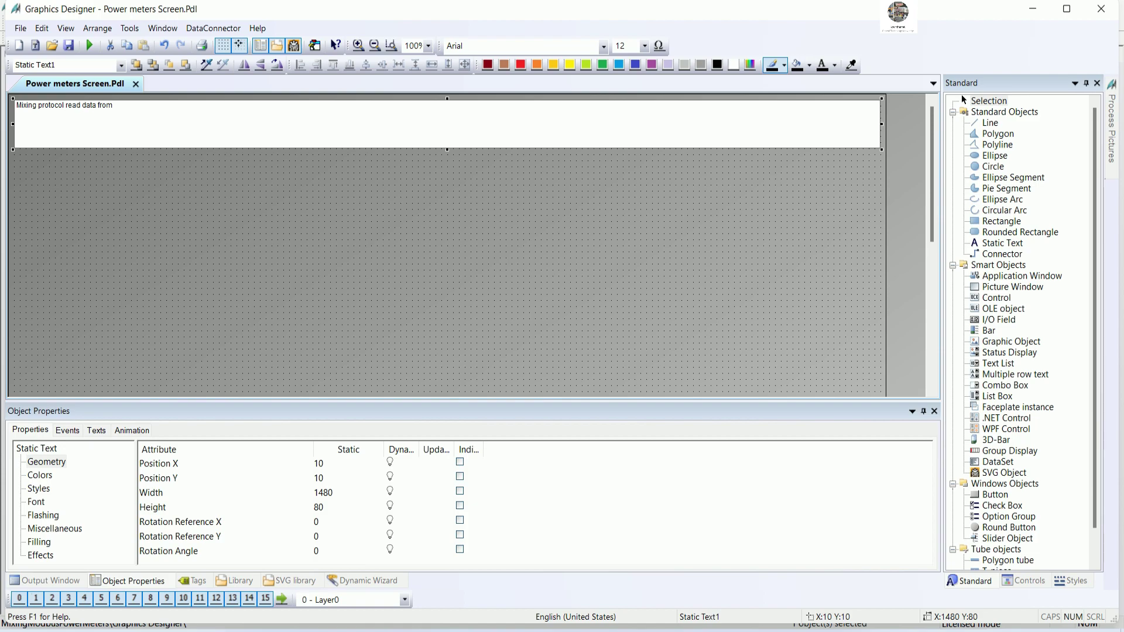
pyautogui.write('power me')
pyautogui.write('ters (Modbus RTU and Modbus TCP/IP')
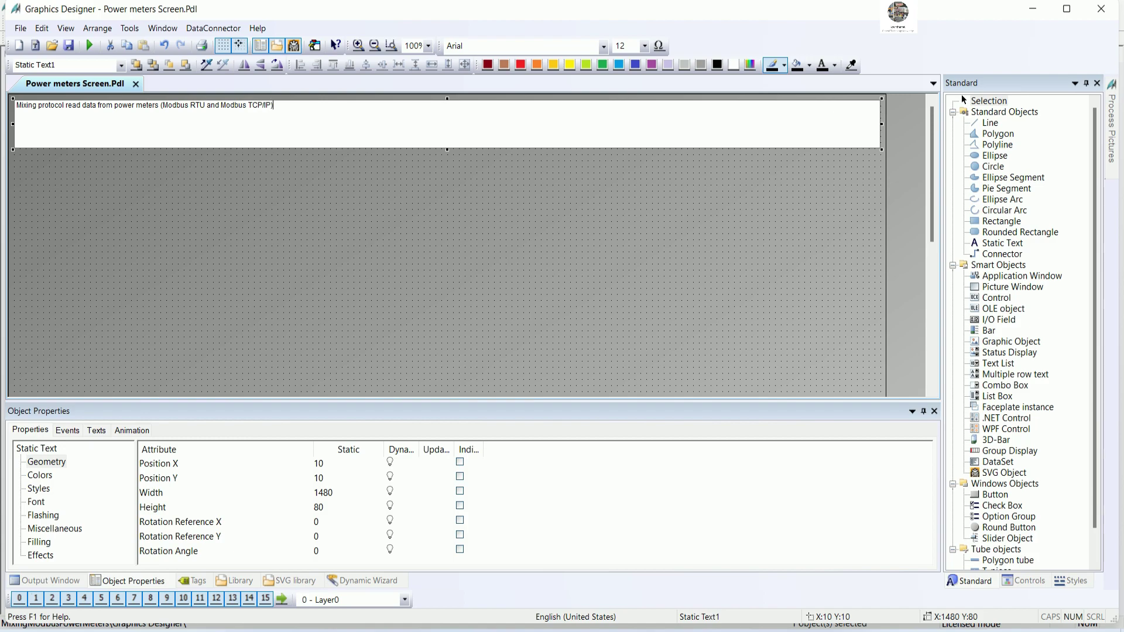
pyautogui.click(397, 292)
# - Turn off Global Shadow and Global Color Scheme in the title text's effects
pyautogui.click(352, 142)
pyautogui.moveTo(276, 402); pyautogui.dragTo(298, 350)
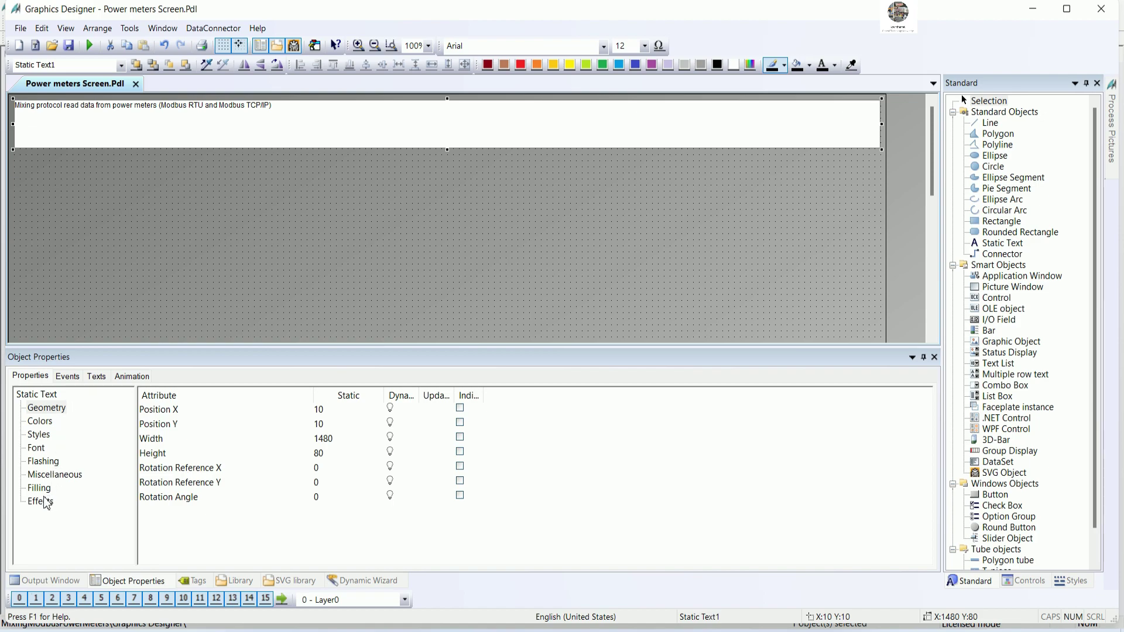
pyautogui.click(48, 410)
pyautogui.click(46, 422)
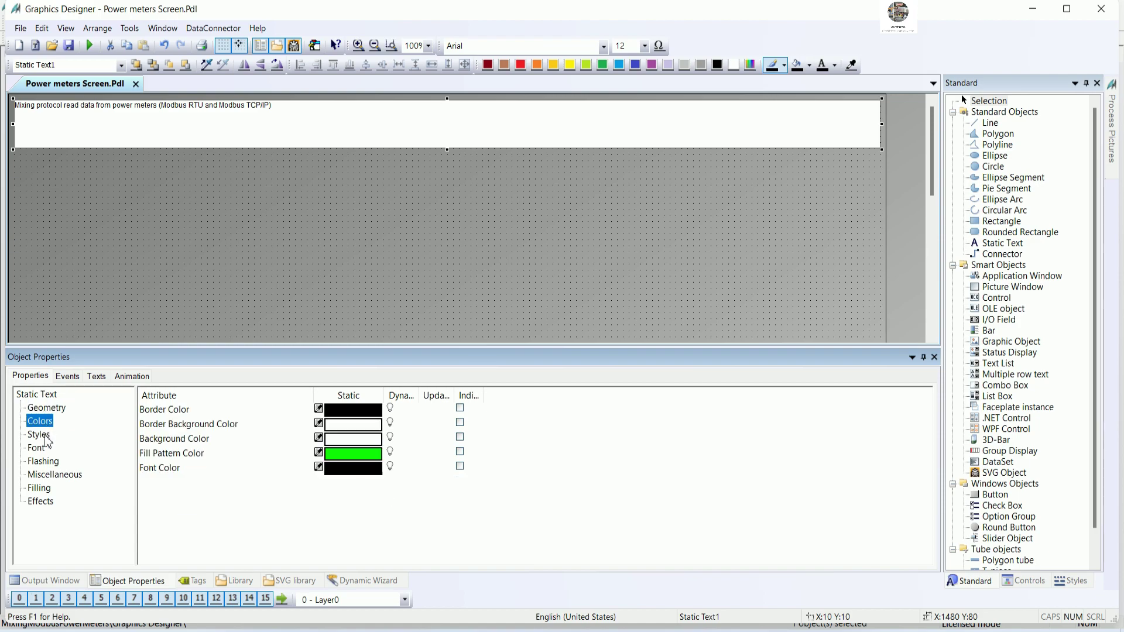
pyautogui.click(48, 442)
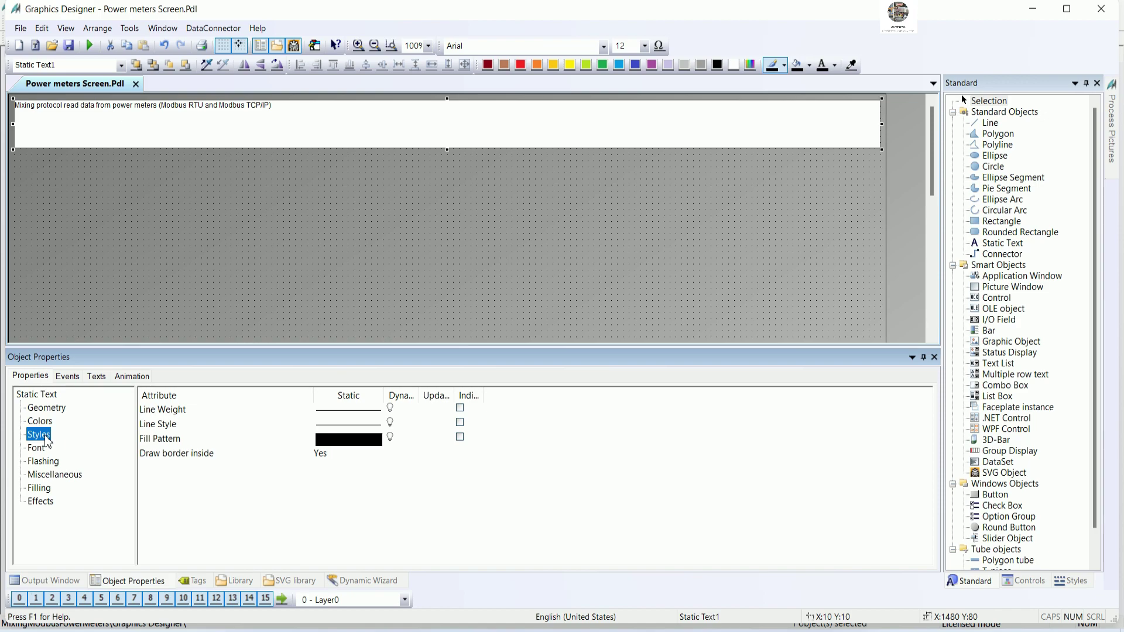
pyautogui.click(55, 412)
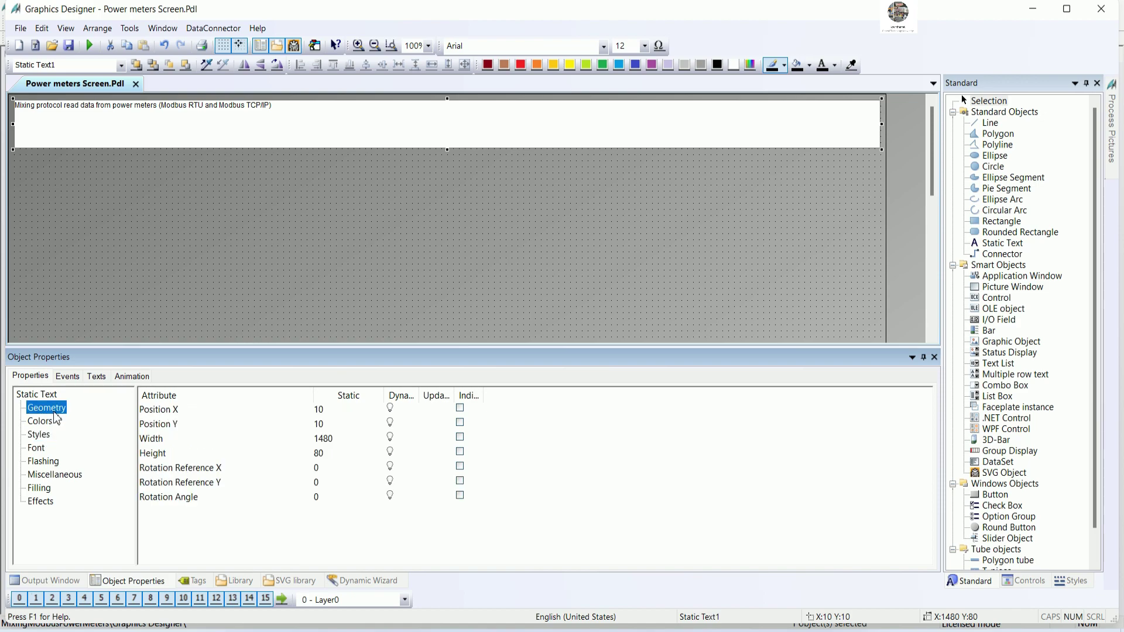
pyautogui.click(48, 422)
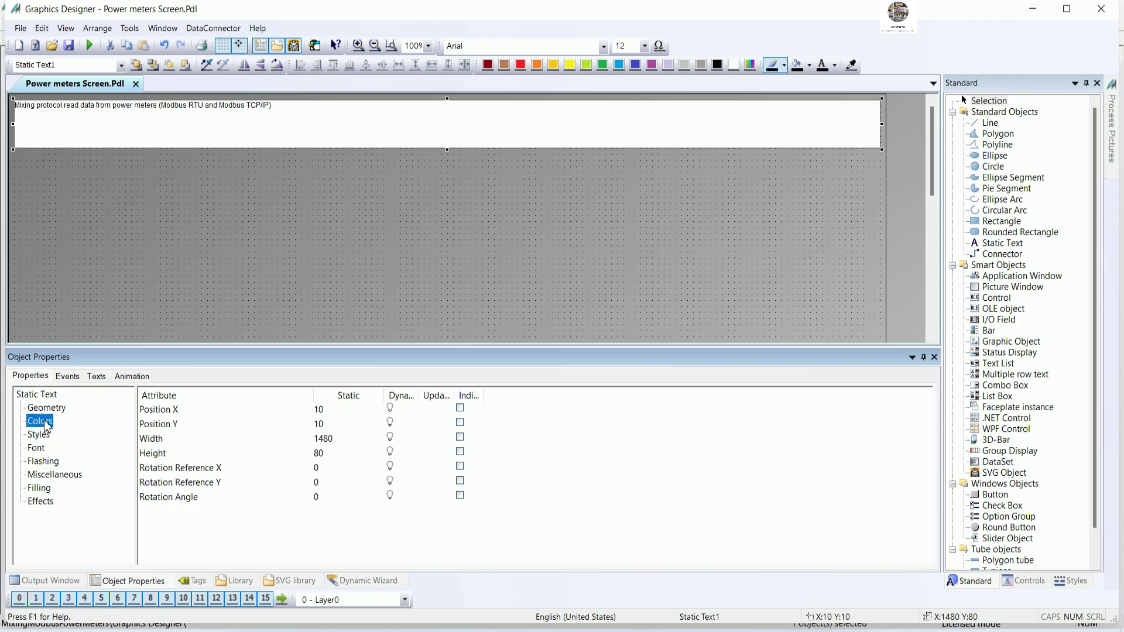
pyautogui.click(51, 502)
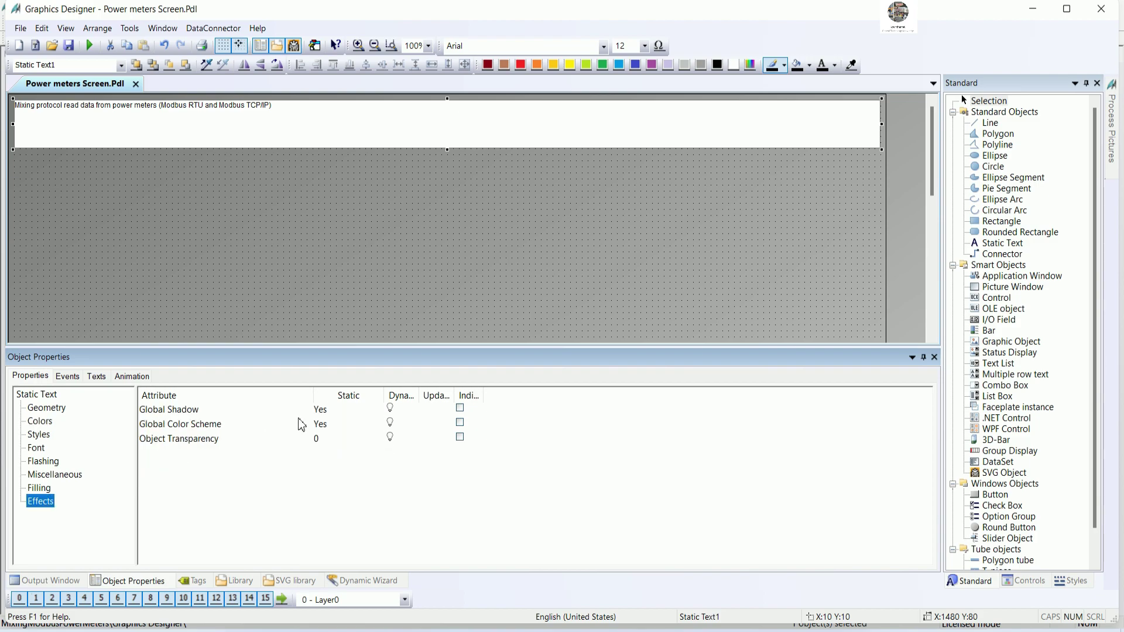
pyautogui.click(320, 413)
pyautogui.doubleClick(325, 431)
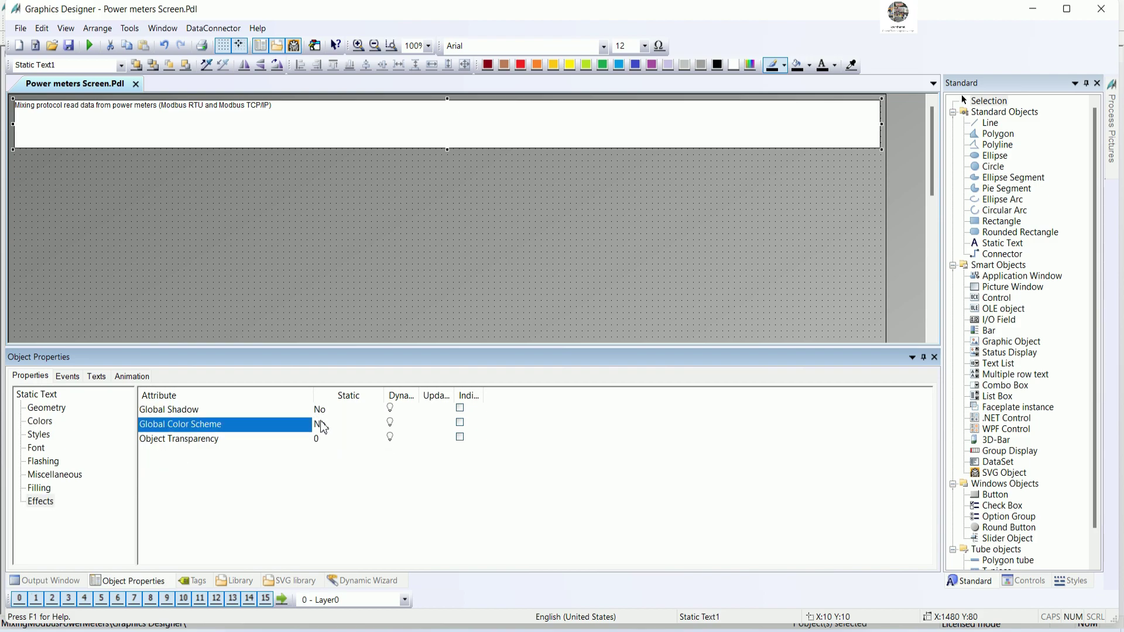
# - Set the title text's background color to teal, HTML code 00B5B1
pyautogui.click(40, 421)
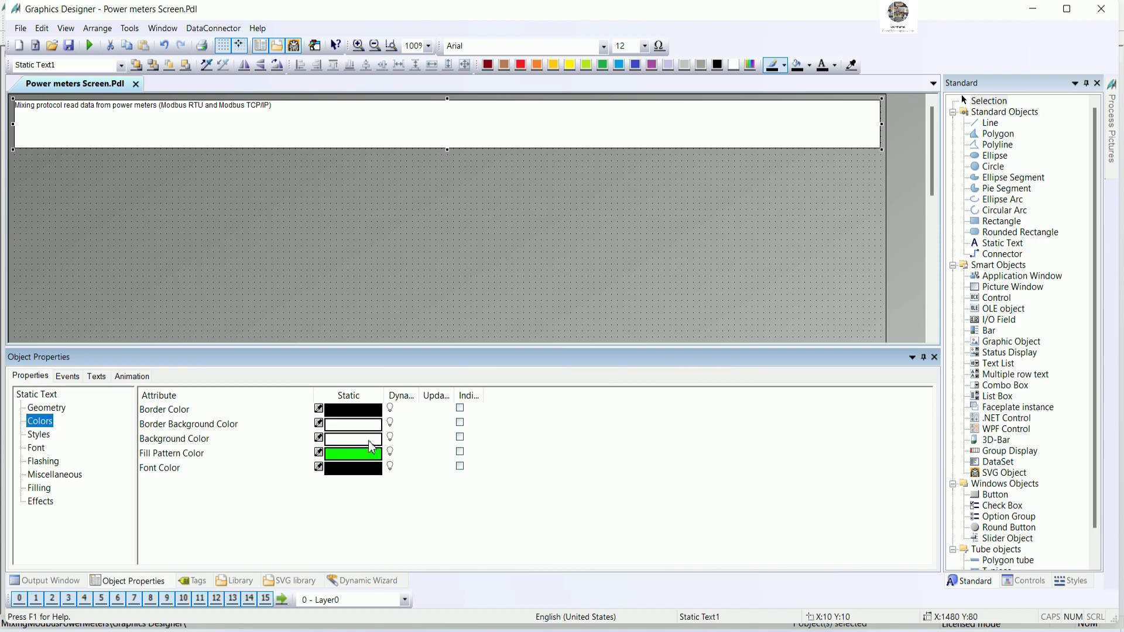
pyautogui.doubleClick(369, 439)
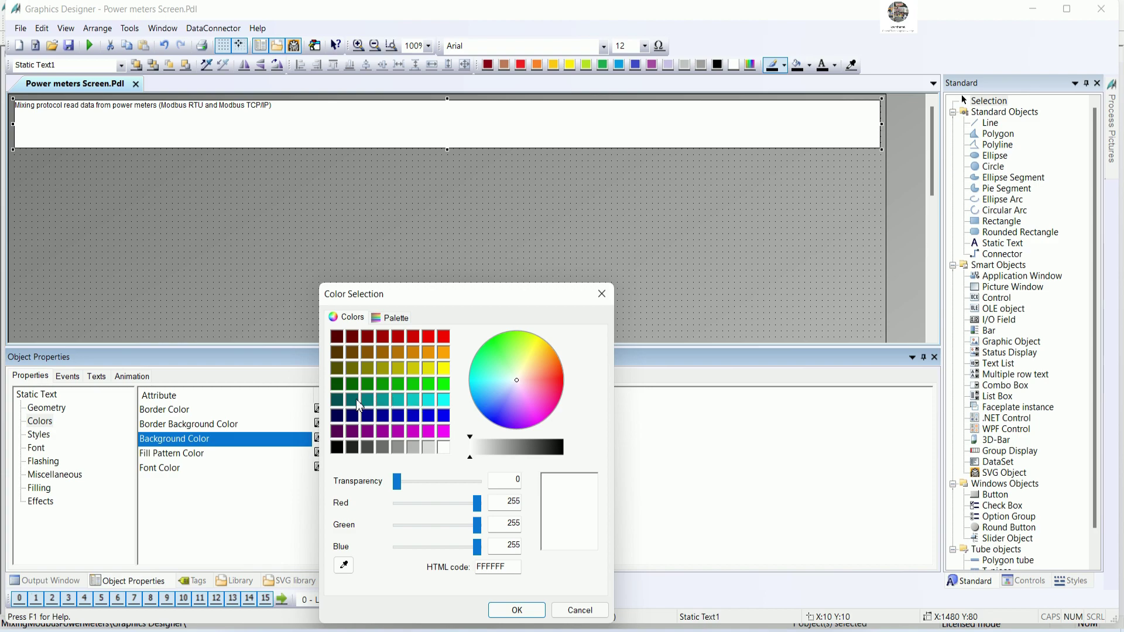
pyautogui.click(351, 400)
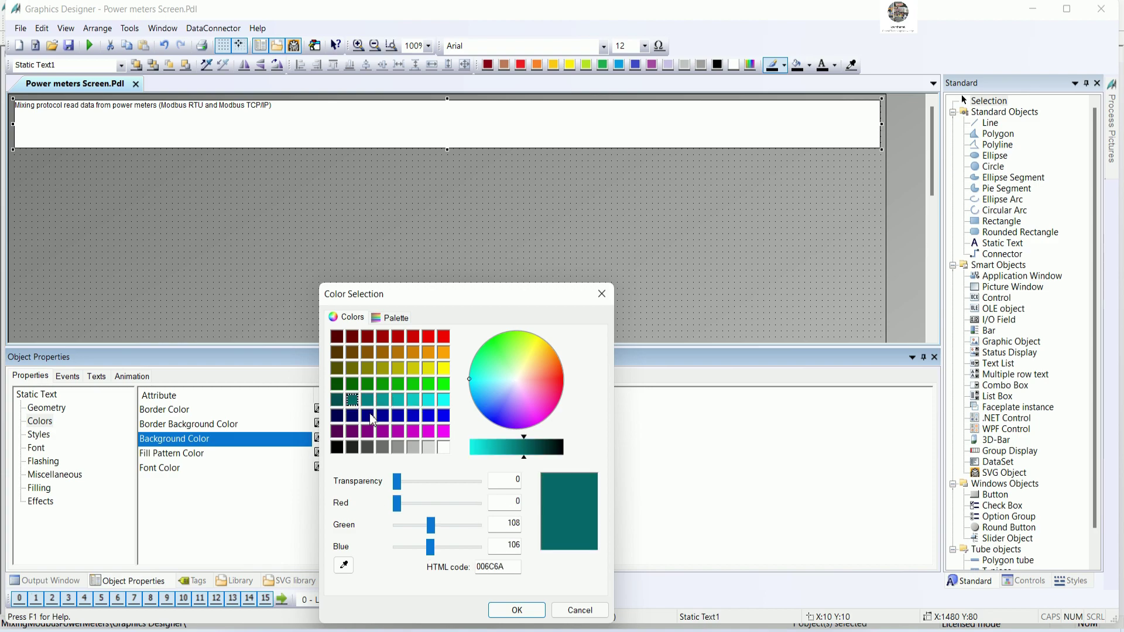
pyautogui.click(339, 404)
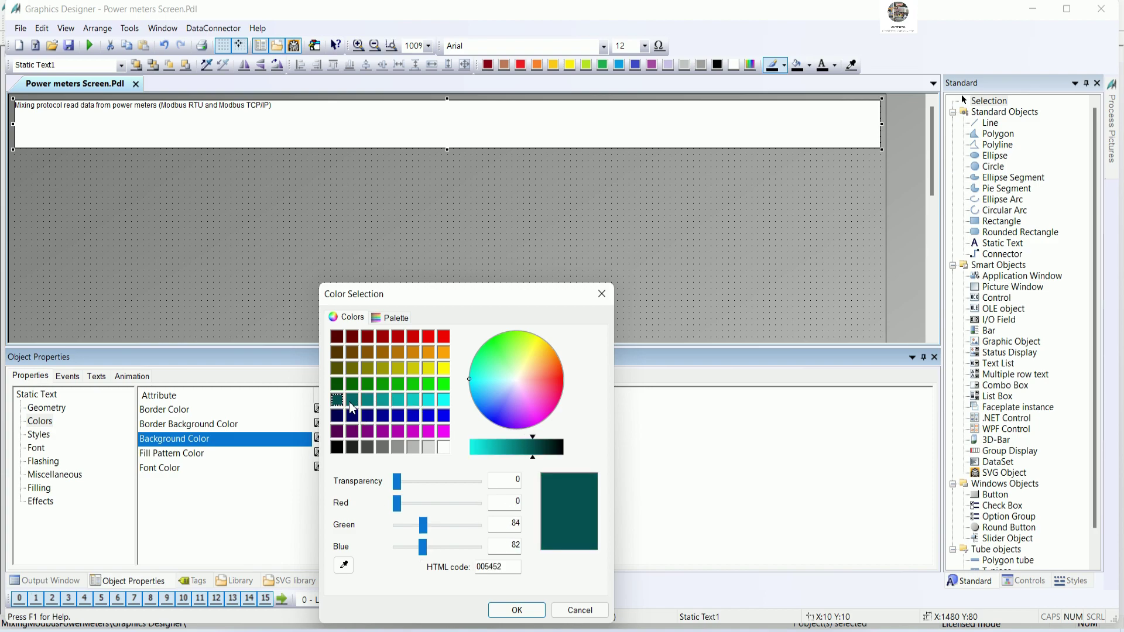
pyautogui.click(398, 402)
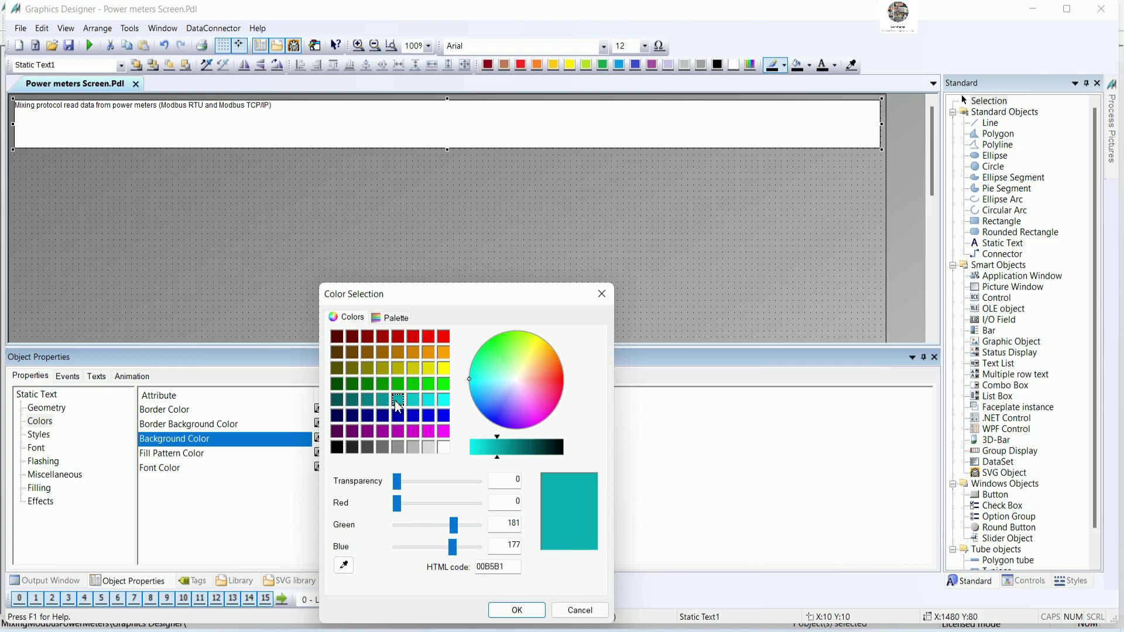
pyautogui.click(515, 610)
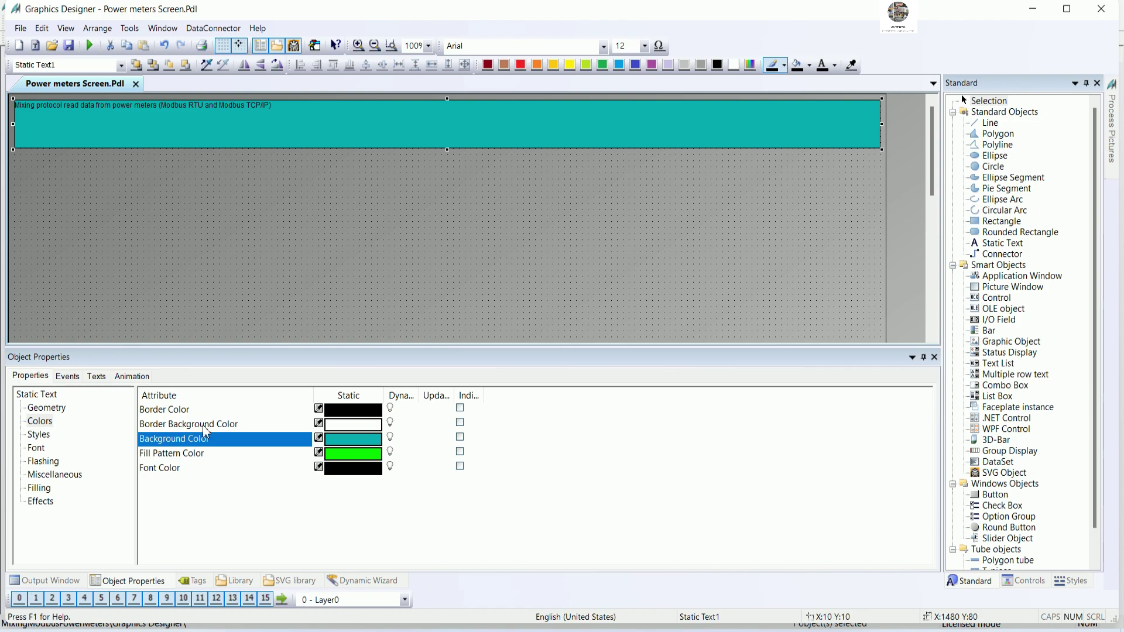
# - Set the title text's font color to yellow, HTML code FFFA00
pyautogui.click(189, 468)
pyautogui.doubleClick(358, 477)
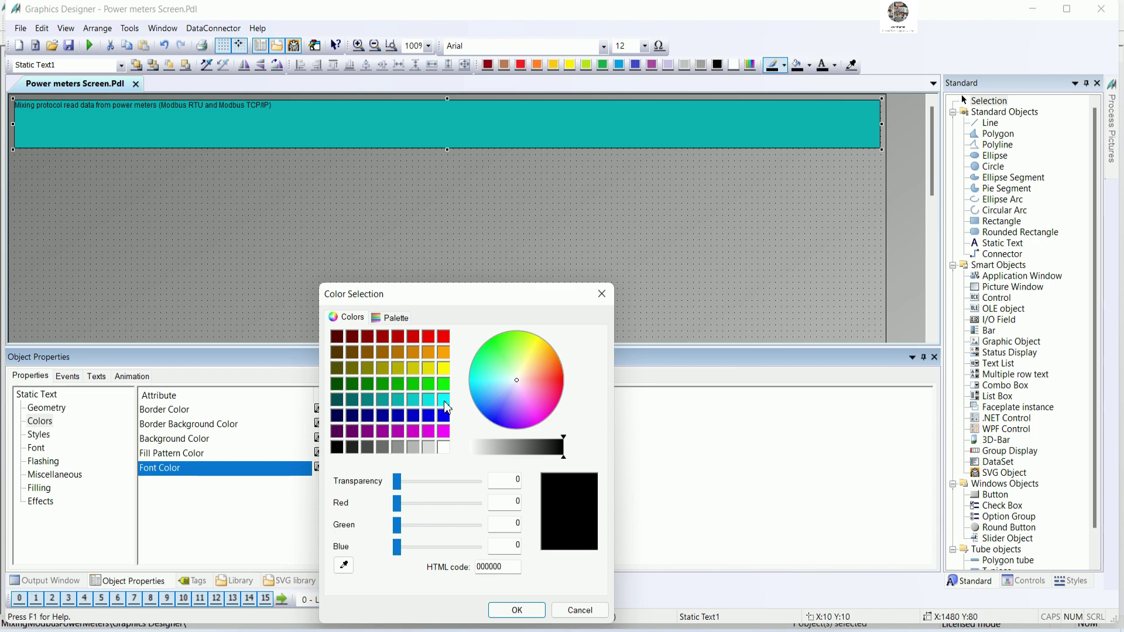
pyautogui.click(443, 368)
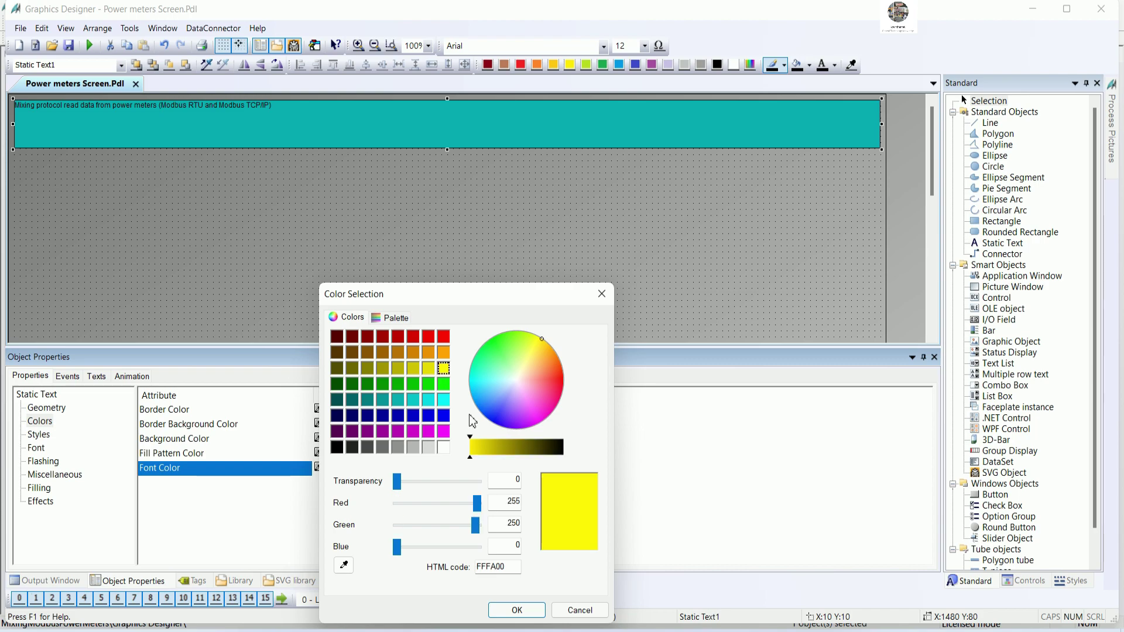
pyautogui.click(517, 610)
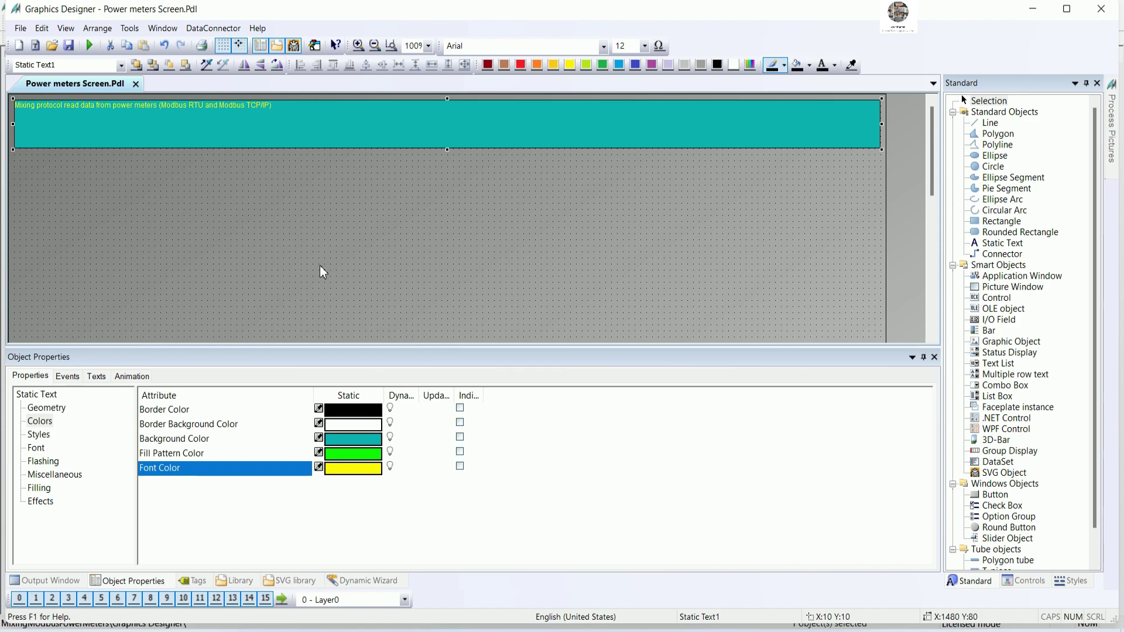
# - Set the title text's font size to 40 and make it bold
pyautogui.click(36, 448)
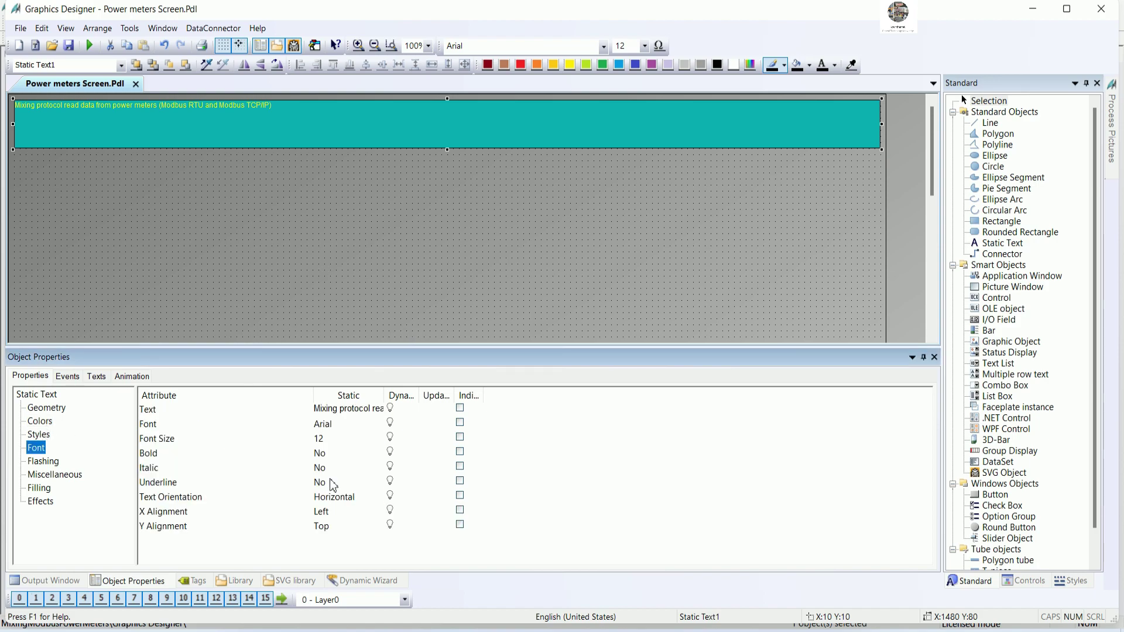
pyautogui.doubleClick(328, 443)
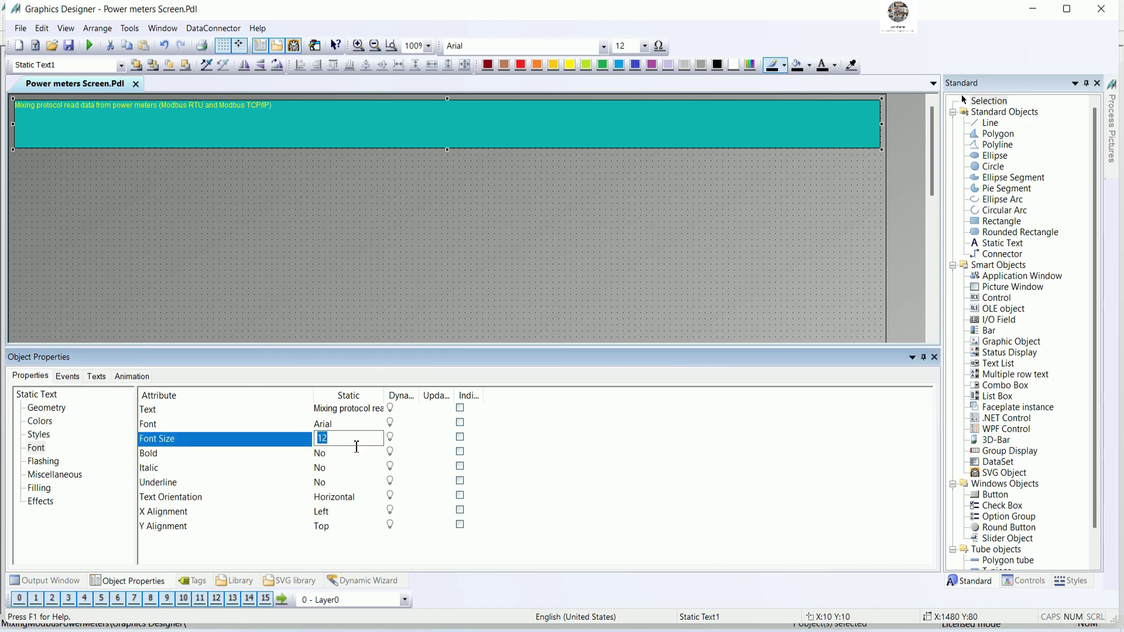
pyautogui.press('Return')
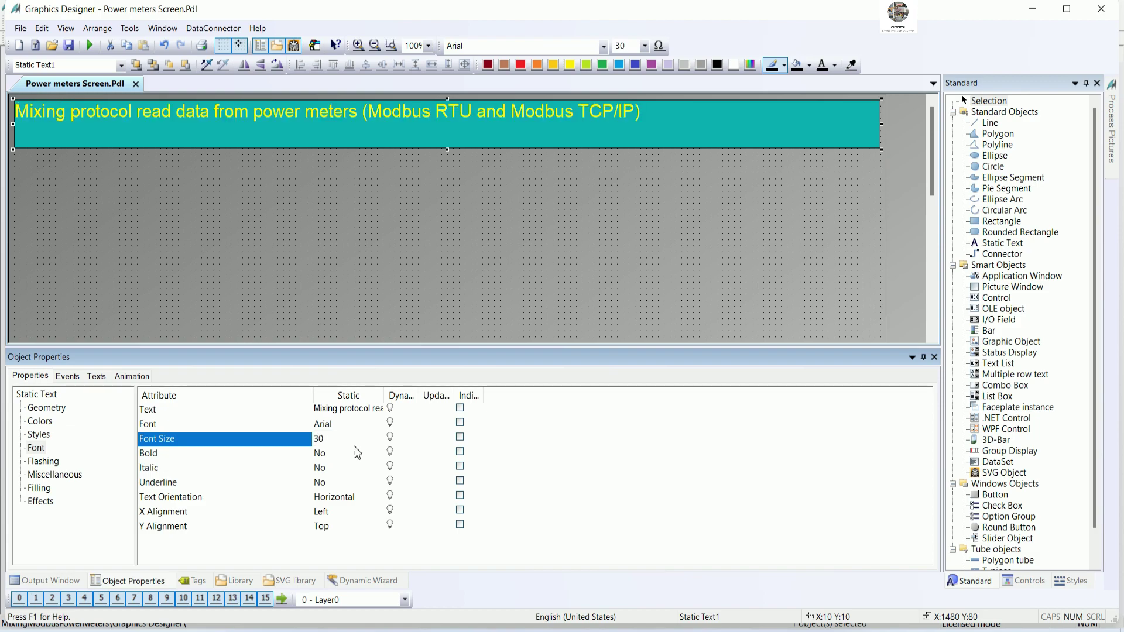
pyautogui.doubleClick(319, 439)
pyautogui.write('40')
pyautogui.press('Return')
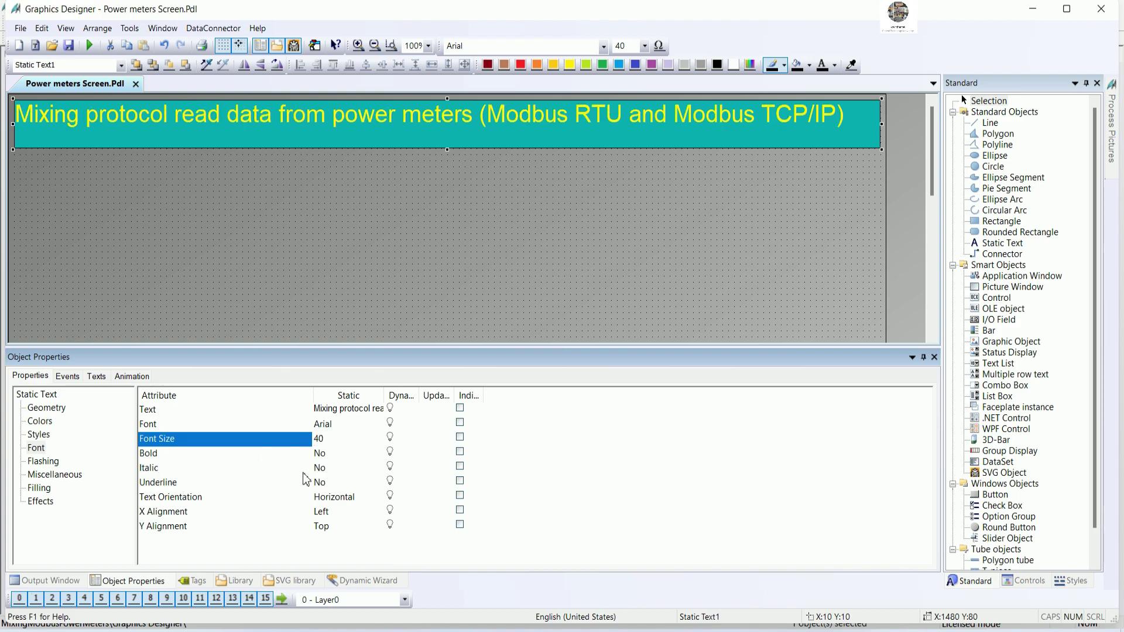
pyautogui.doubleClick(300, 453)
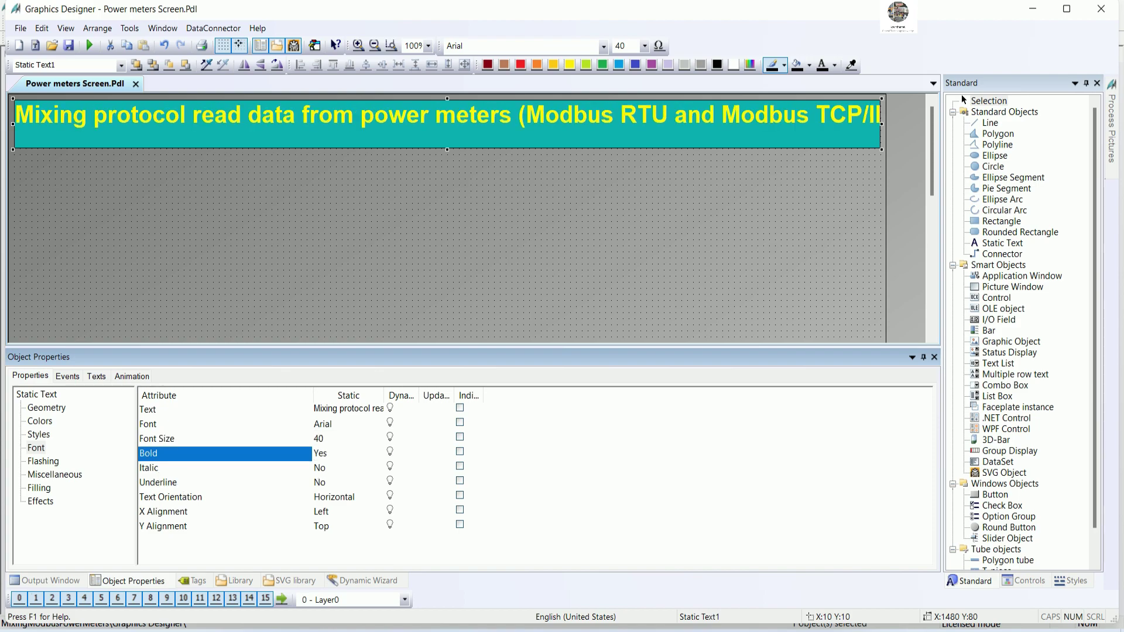
# - Try font sizes 35, 37 and 39 on the title text to fit it within its box
pyautogui.doubleClick(321, 440)
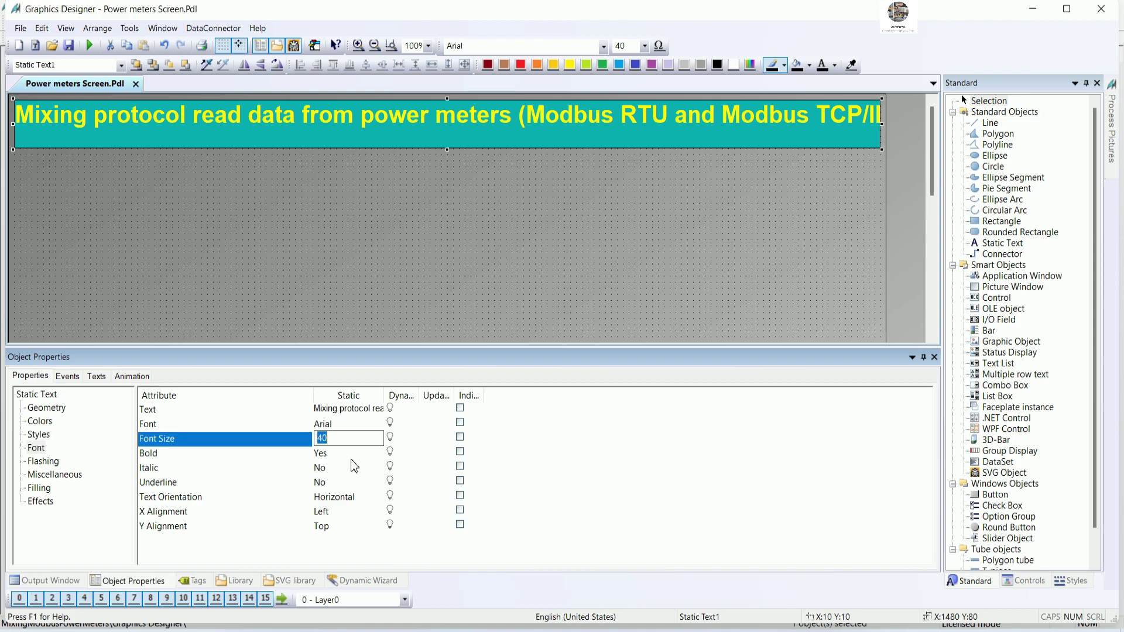
pyautogui.write('35')
pyautogui.press('Return')
pyautogui.doubleClick(324, 439)
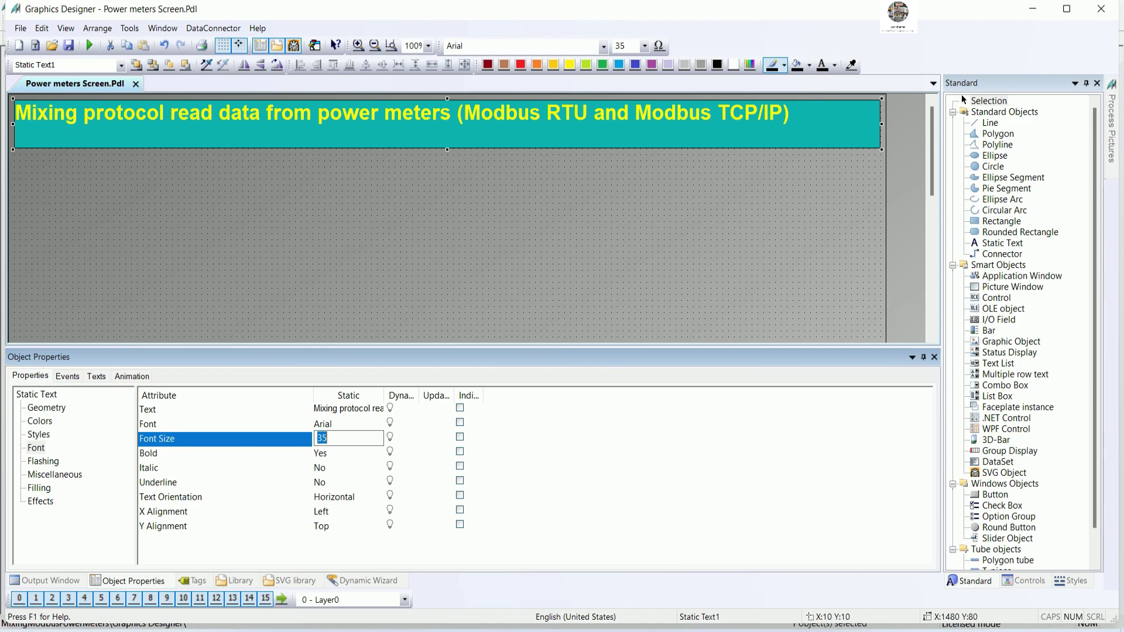
pyautogui.write('37')
pyautogui.press('Return')
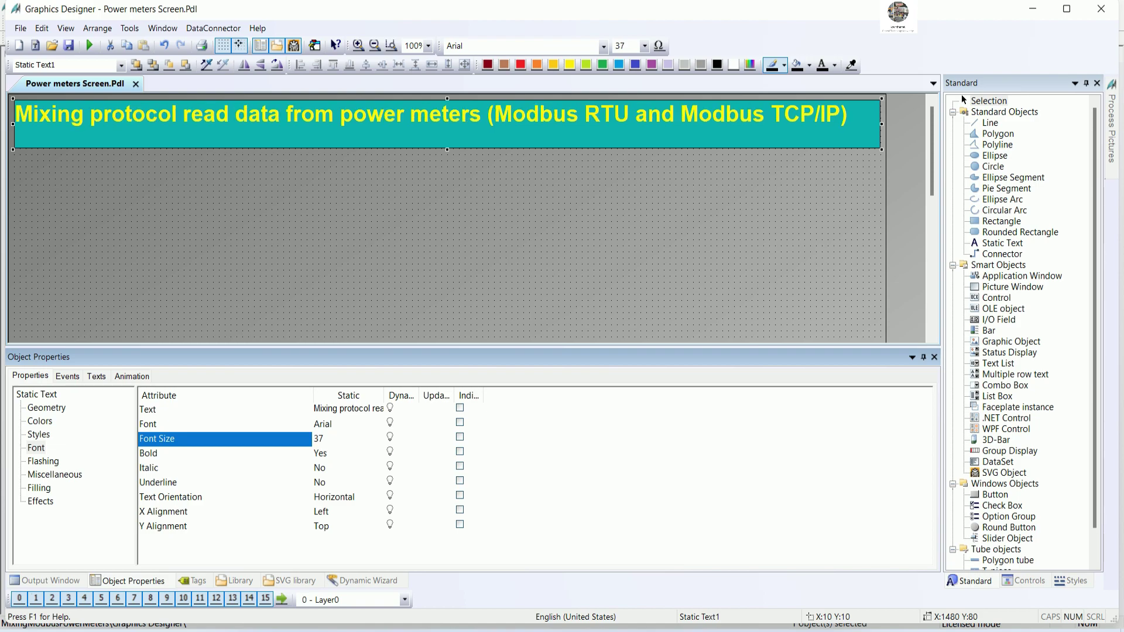
pyautogui.doubleClick(327, 439)
pyautogui.write('39')
pyautogui.press('Return')
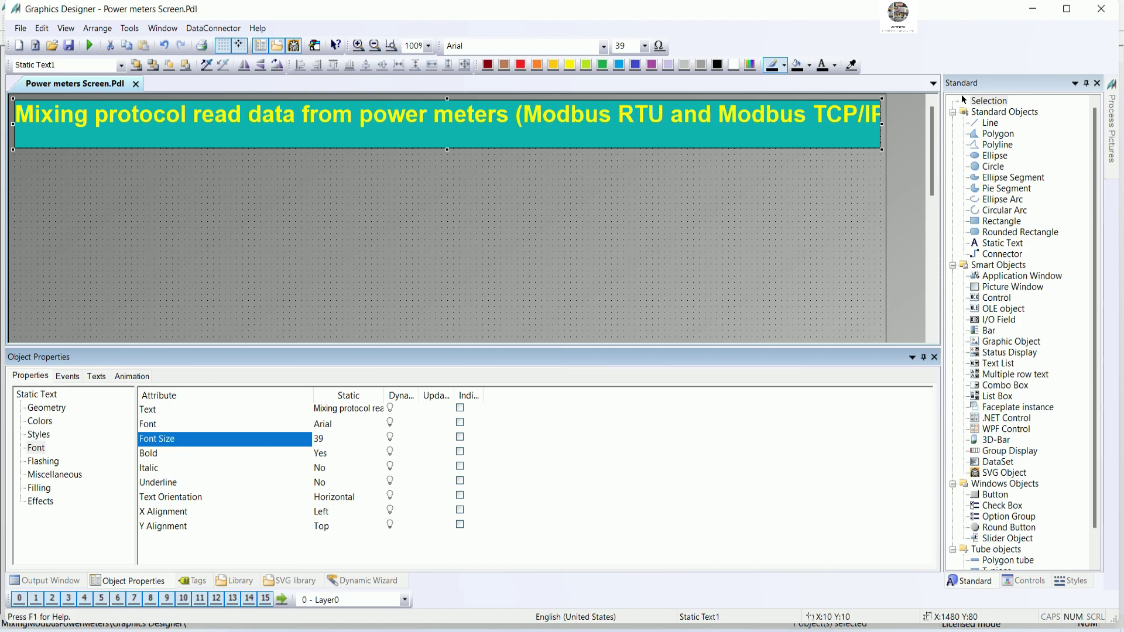
# - Set the title text's font size to 38
pyautogui.click(328, 440)
pyautogui.write('8')
pyautogui.press('Return')
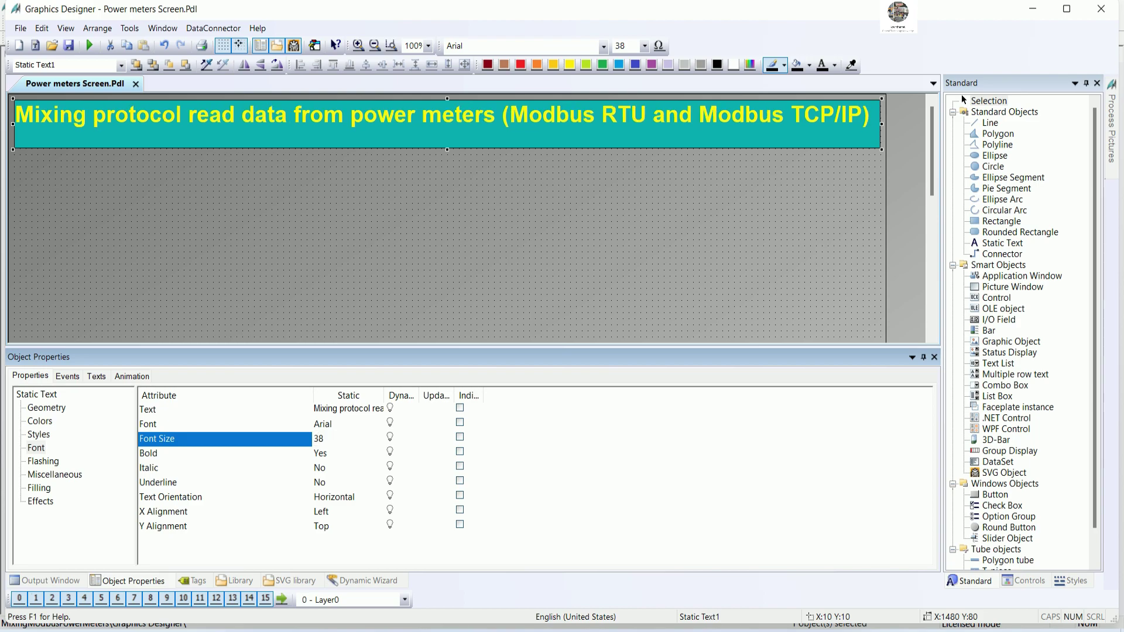
# - Set both the X and Y alignment of the title text to Centered
pyautogui.doubleClick(321, 511)
pyautogui.click(336, 534)
pyautogui.doubleClick(333, 529)
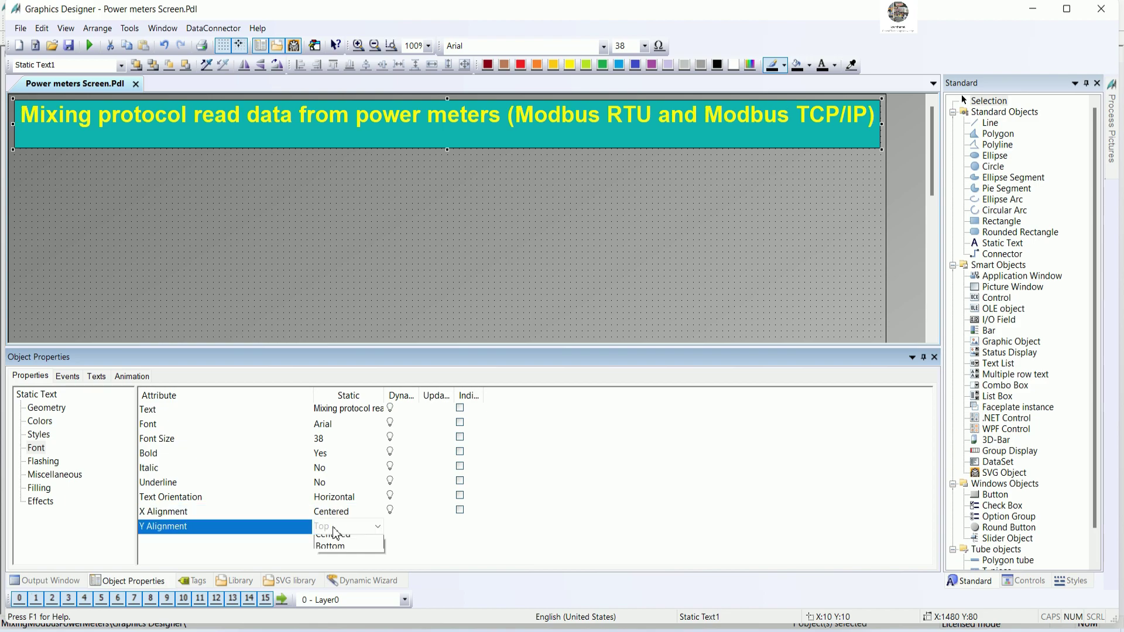
pyautogui.click(336, 549)
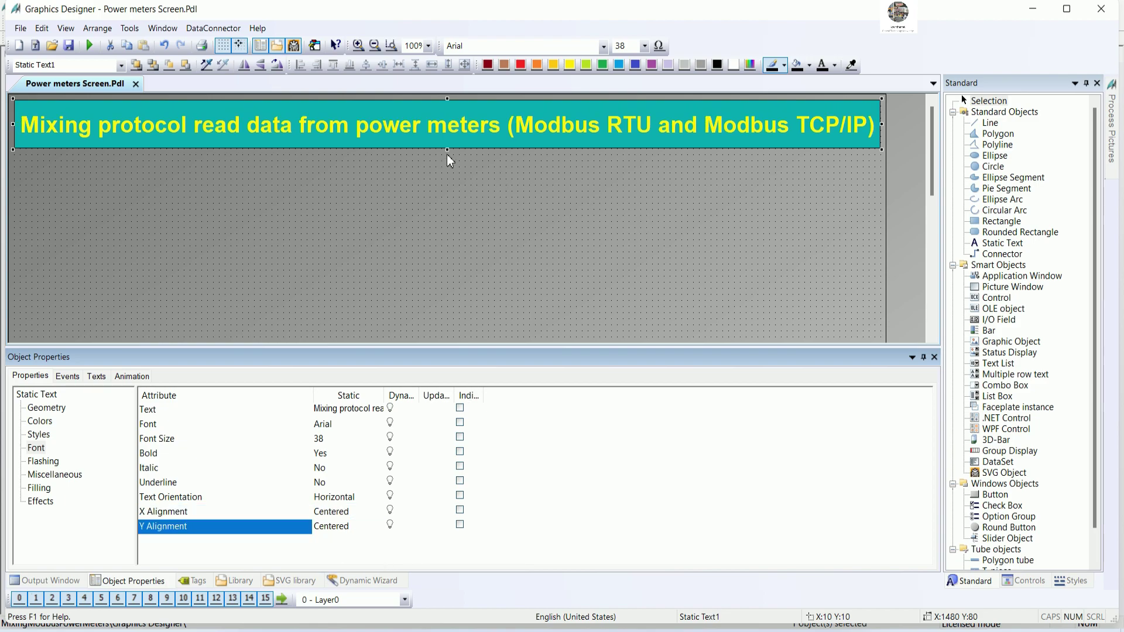
# - Reduce the title text box's height to 60 and save the picture
pyautogui.moveTo(446, 152); pyautogui.dragTo(450, 139)
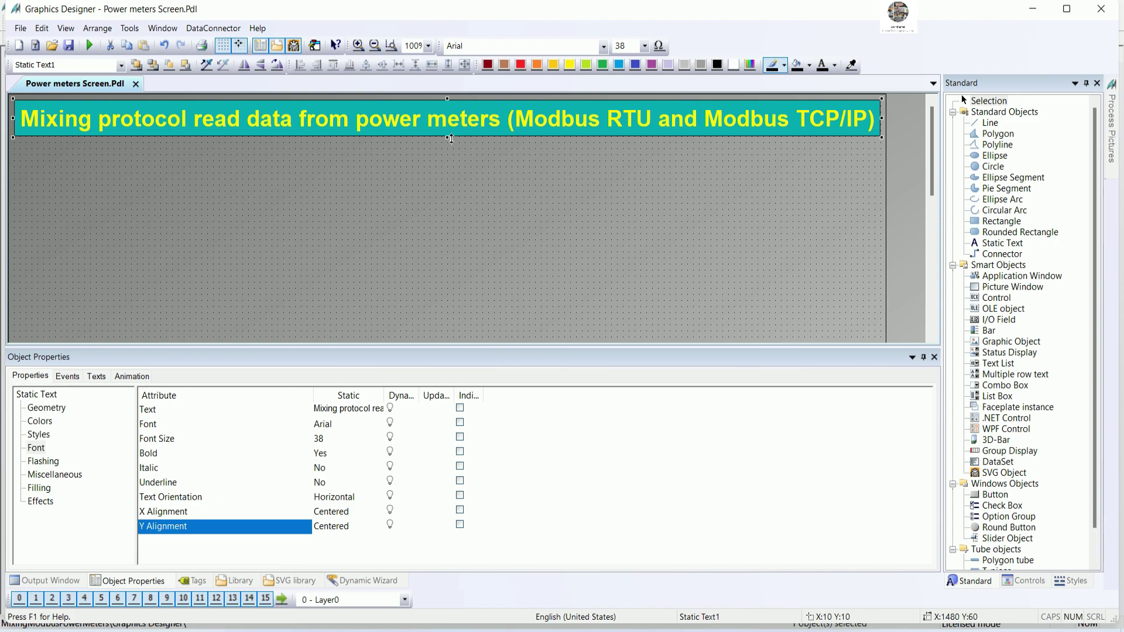
pyautogui.click(148, 146)
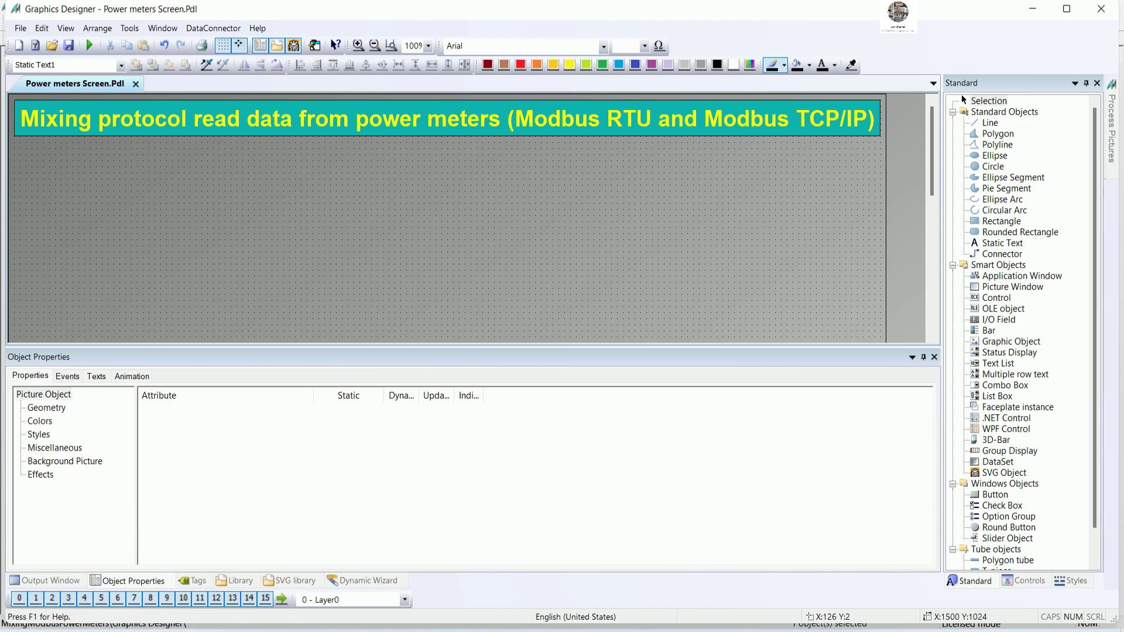
pyautogui.click(73, 46)
# - Duplicate the title text below it and change the copy's text to "Power Meter1"
pyautogui.moveTo(413, 345); pyautogui.dragTo(453, 487)
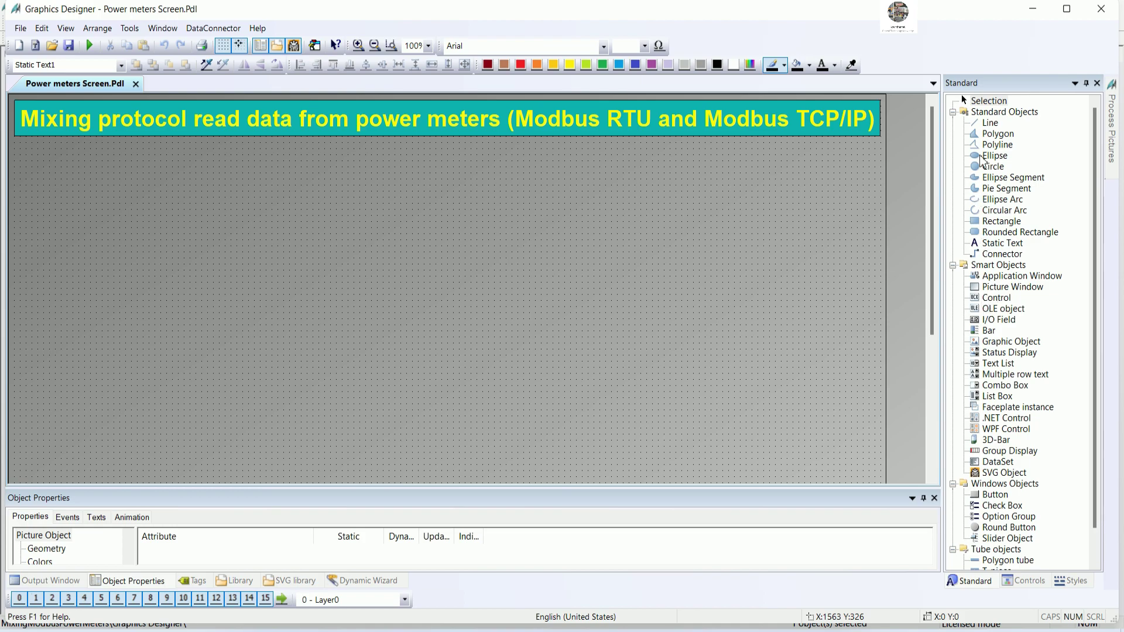
pyautogui.click(354, 126)
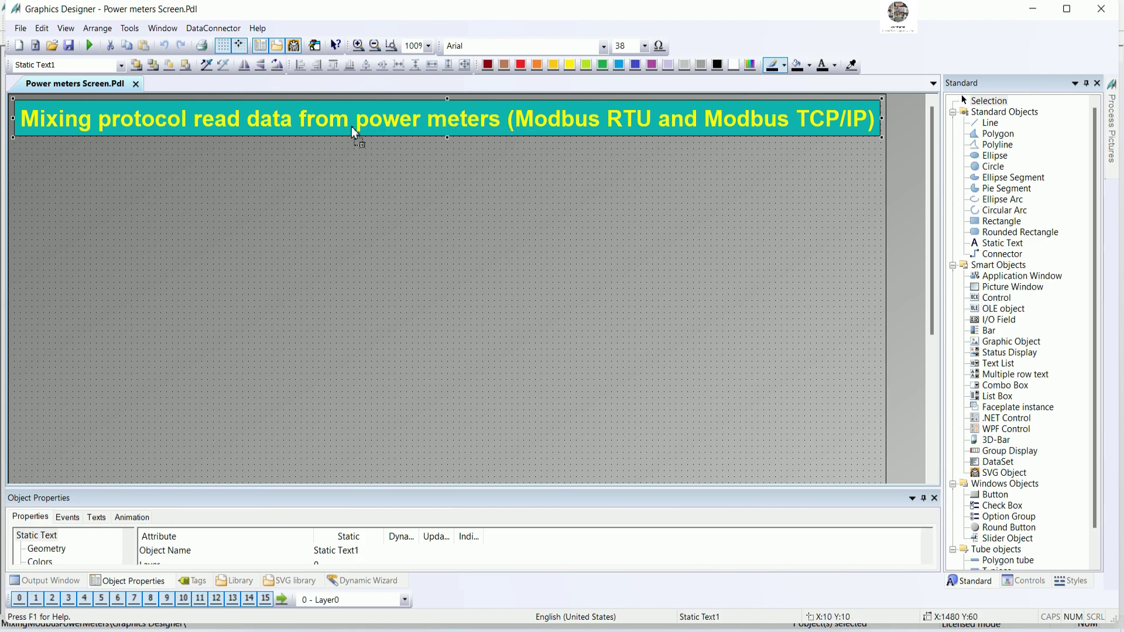
pyautogui.moveTo(353, 209); pyautogui.dragTo(353, 211)
pyautogui.doubleClick(354, 211)
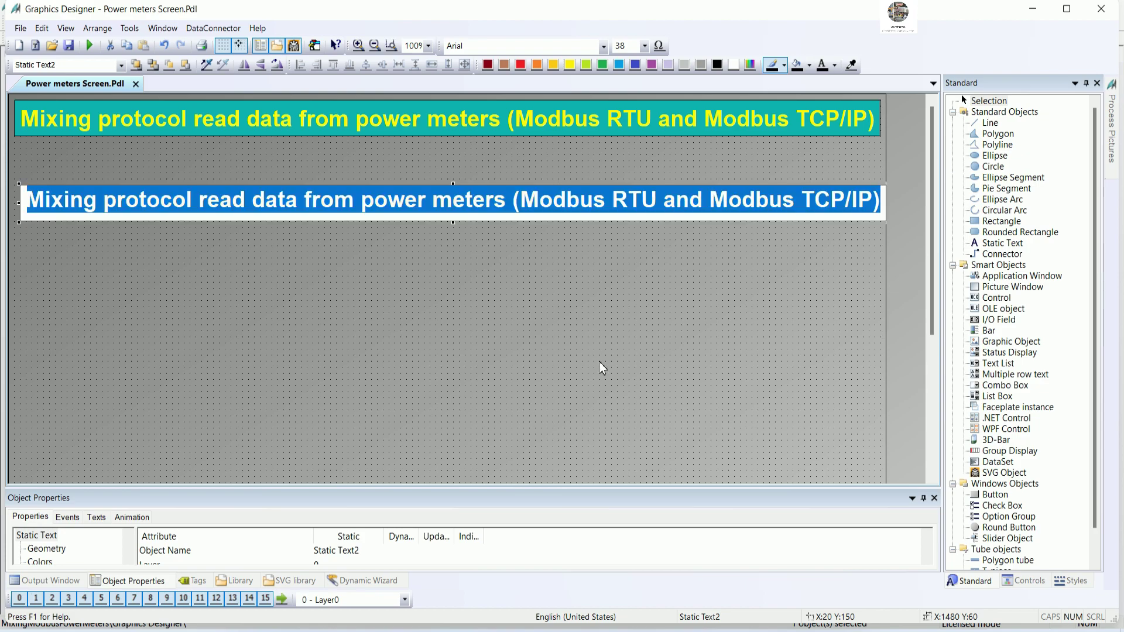
pyautogui.write('P')
pyautogui.press('BackSpace')
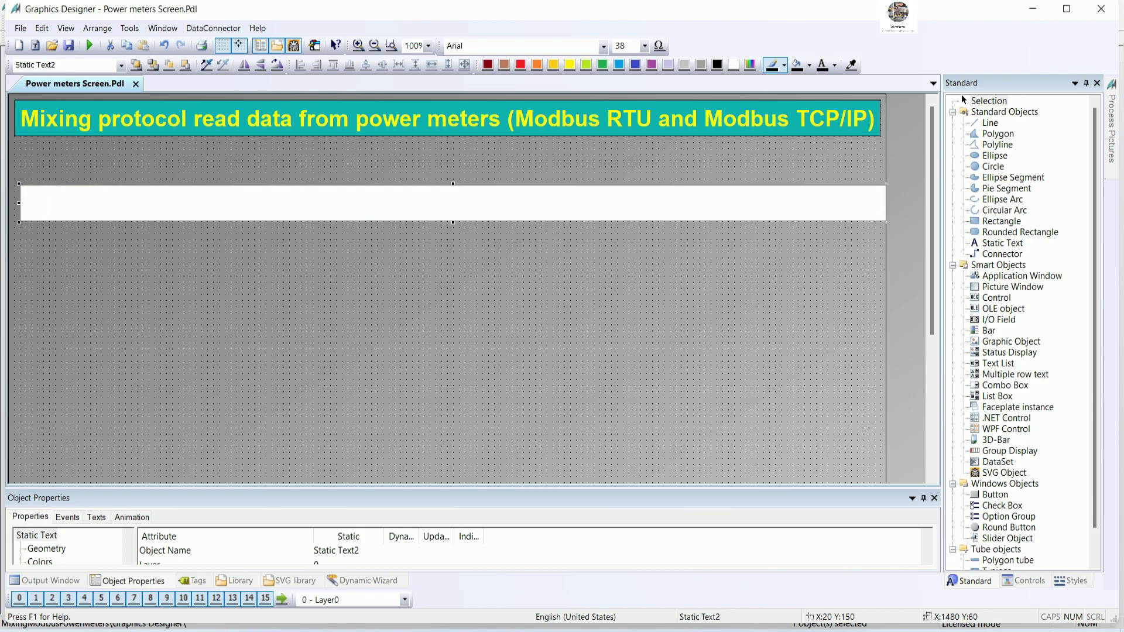
pyautogui.write('Power Me')
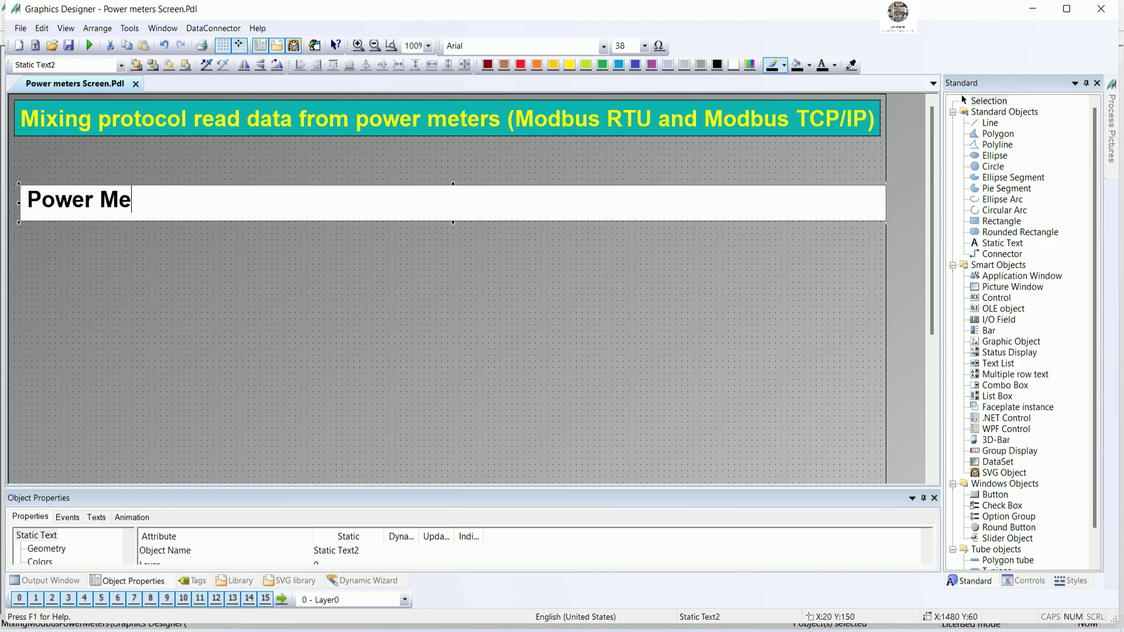
pyautogui.write('ter1')
pyautogui.click(707, 294)
# - Narrow the Power Meter1 label to a width of about 390 and move it up to about X 20, Y 100
pyautogui.click(734, 209)
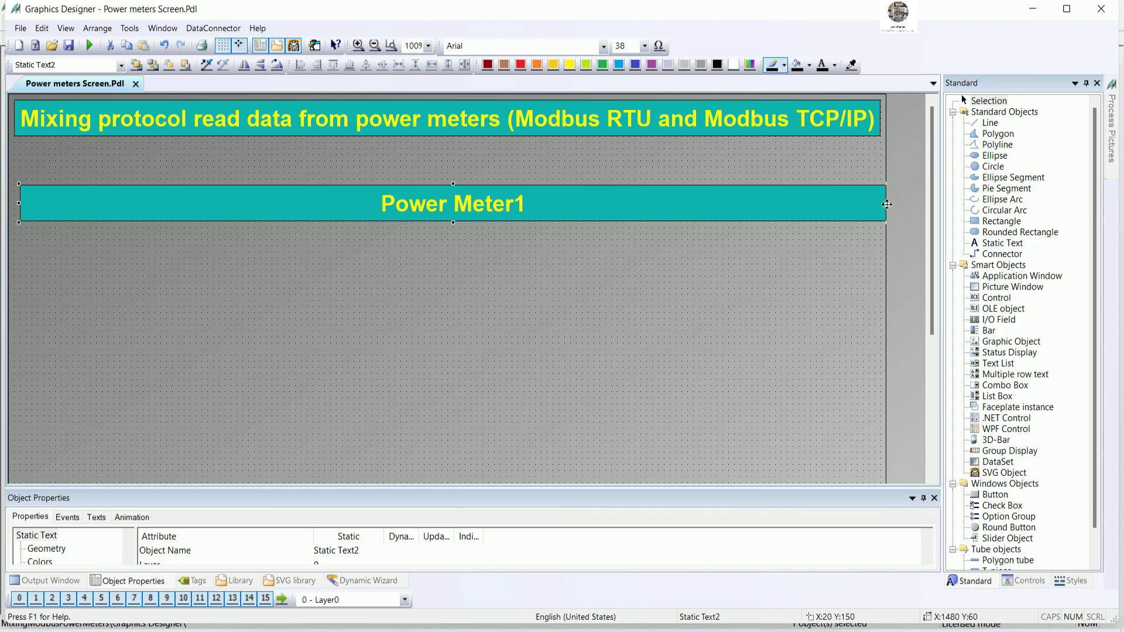
pyautogui.moveTo(889, 205); pyautogui.dragTo(249, 203)
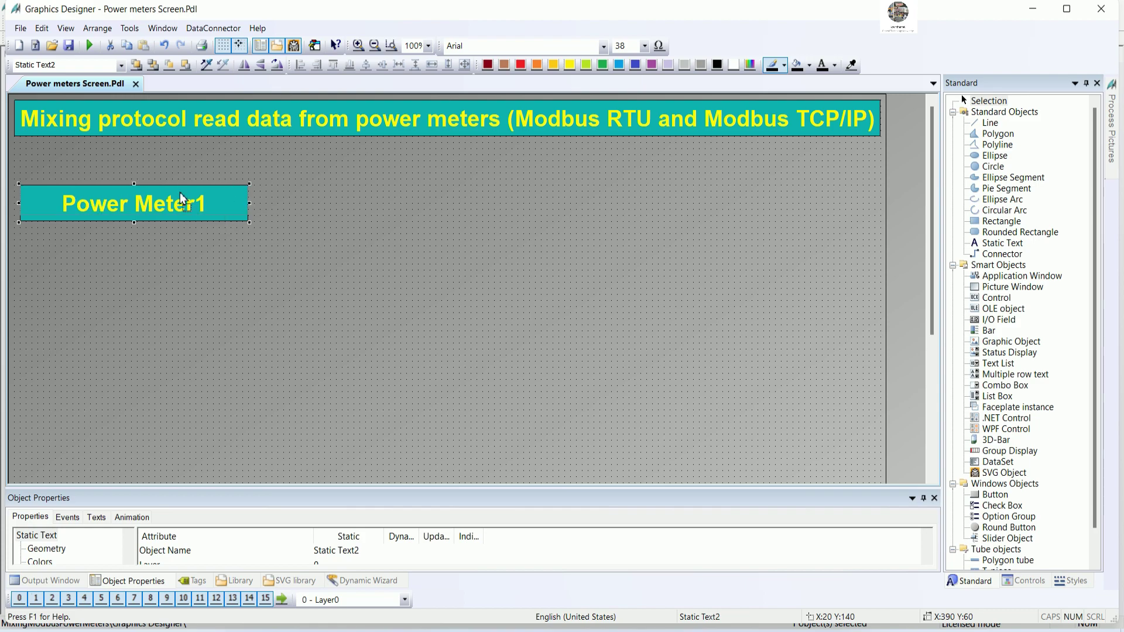
pyautogui.moveTo(179, 178); pyautogui.dragTo(179, 179)
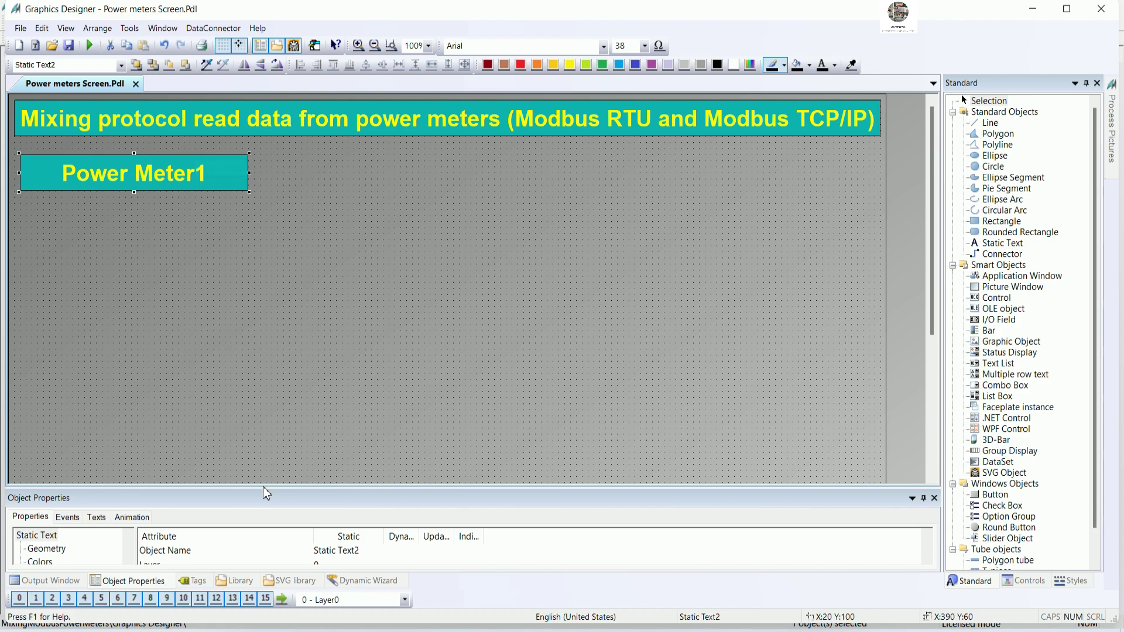
# - Set the Power Meter1 label's background color to dark teal 005452, then narrow the box around its text and shift it slightly closer to the title
pyautogui.moveTo(263, 489); pyautogui.dragTo(318, 337)
pyautogui.click(40, 400)
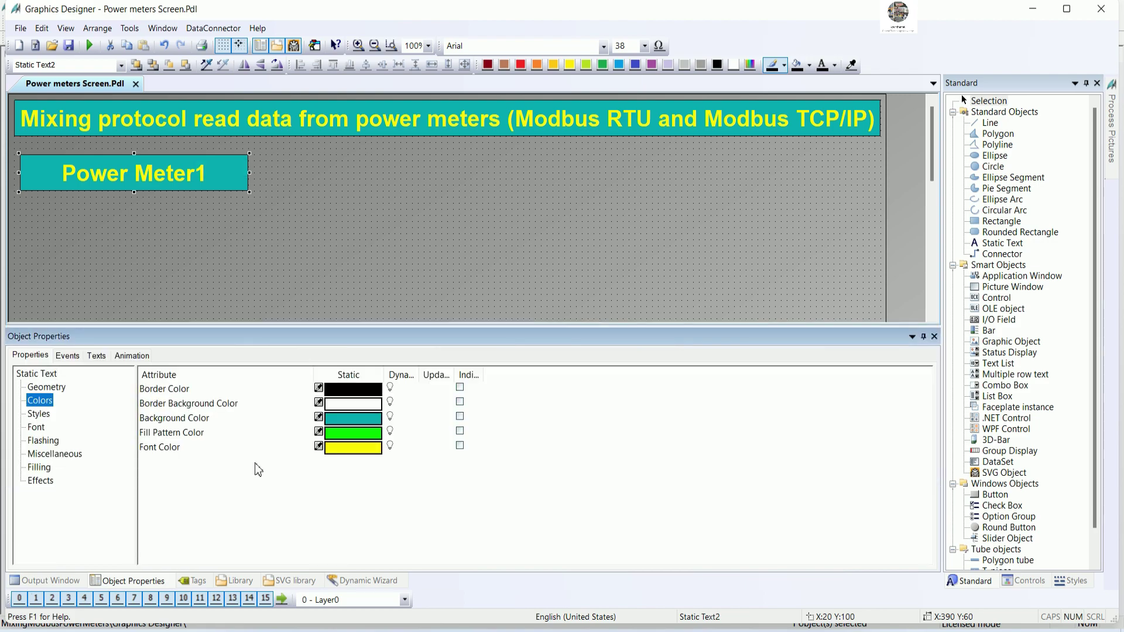
pyautogui.doubleClick(363, 422)
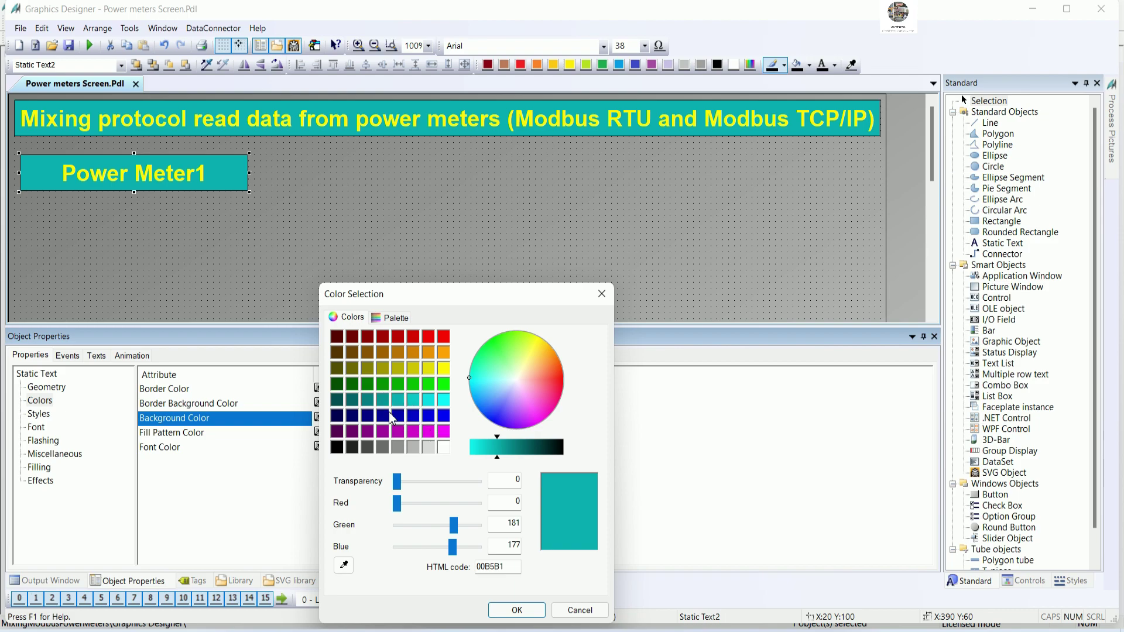
pyautogui.click(337, 401)
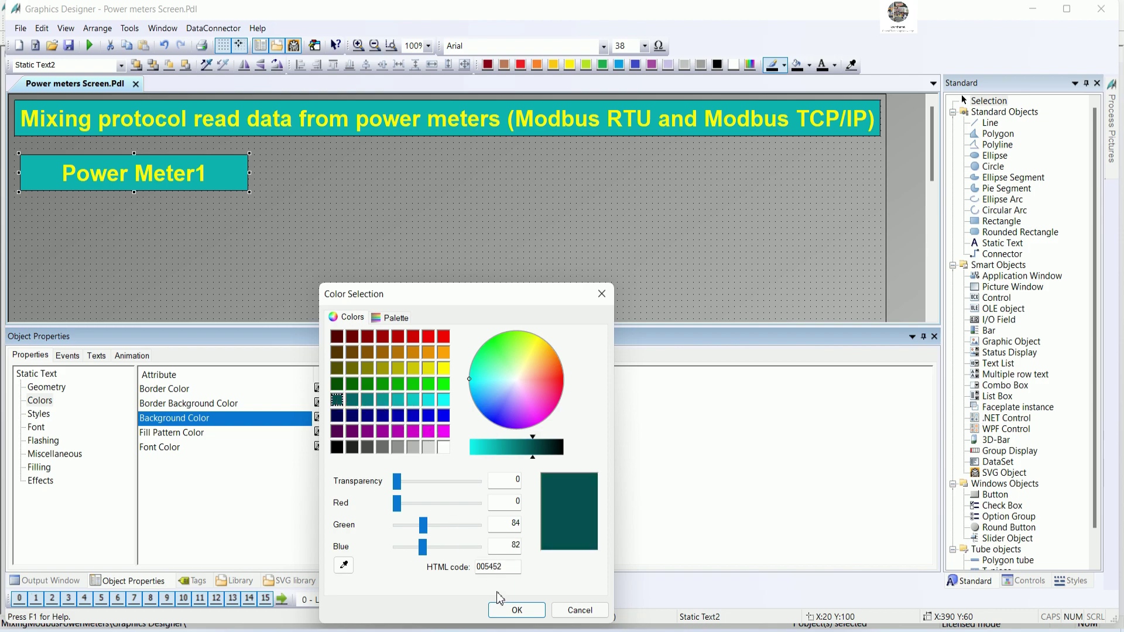
pyautogui.click(515, 610)
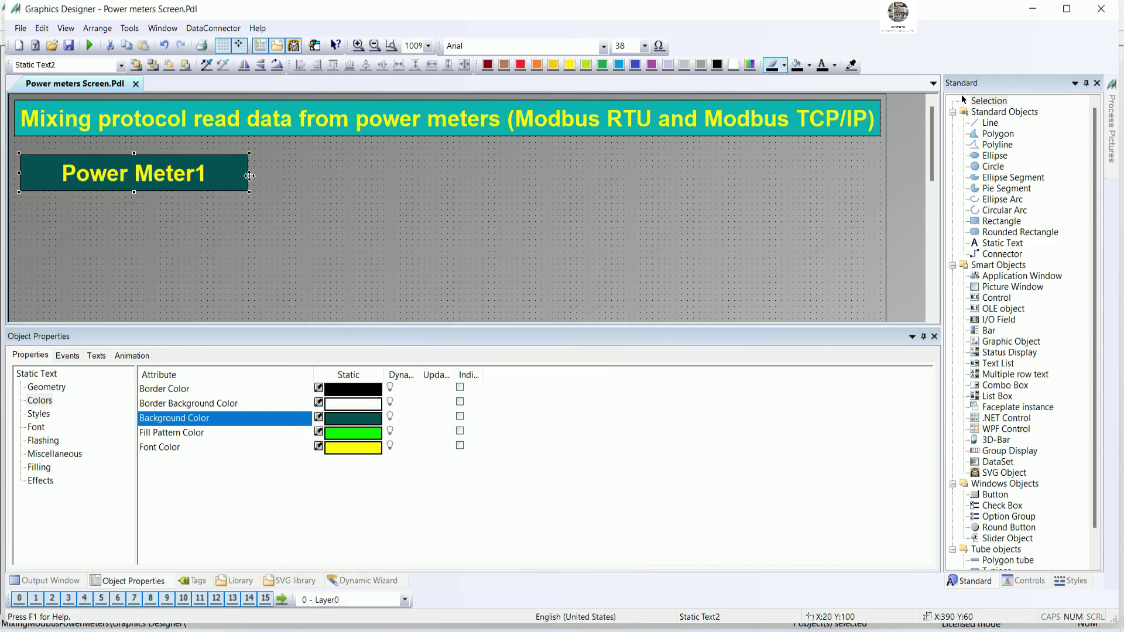
pyautogui.moveTo(249, 174); pyautogui.dragTo(160, 154)
pyautogui.click(264, 282)
# - Draw a rectangle about 550 by 450 at about X 800, Y 140 in the picture
pyautogui.moveTo(245, 328); pyautogui.dragTo(257, 504)
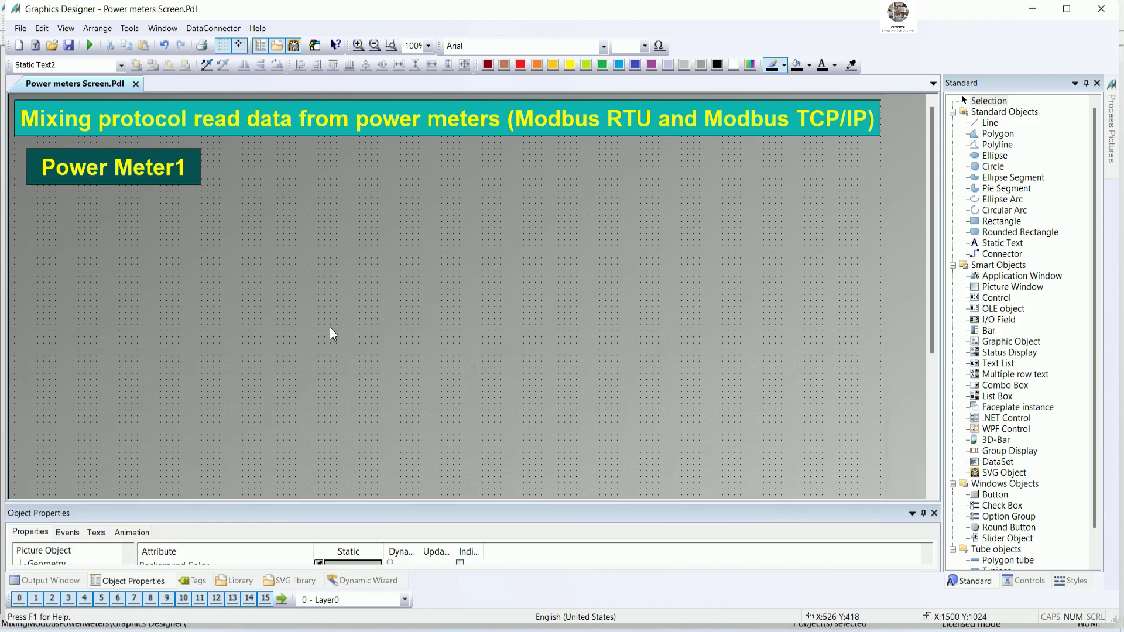
pyautogui.click(1001, 222)
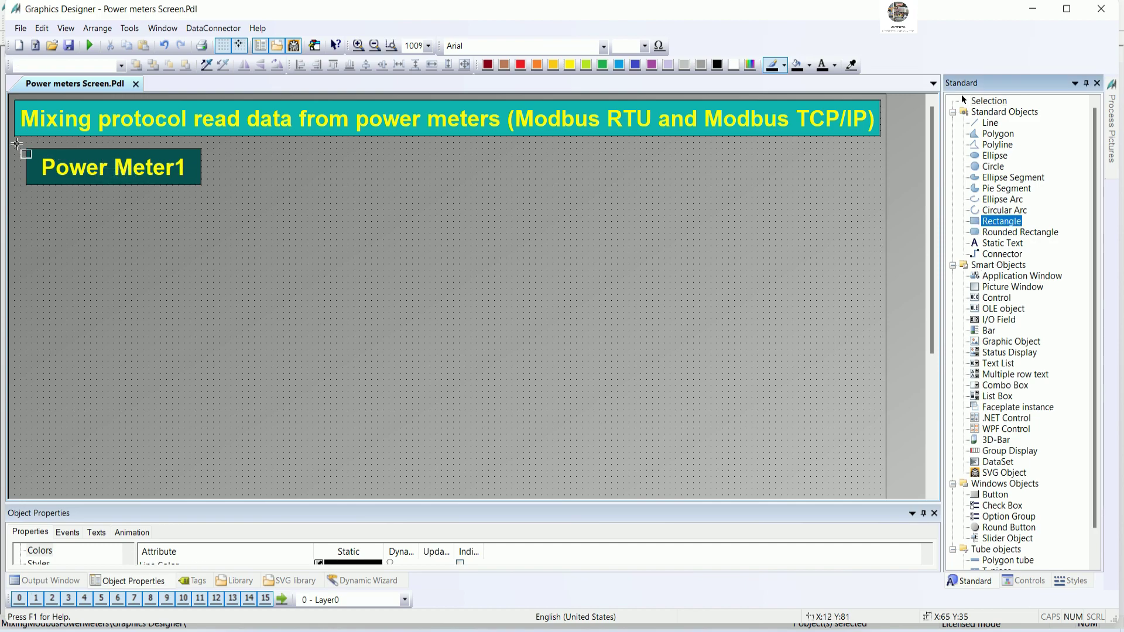
pyautogui.moveTo(476, 178)
pyautogui.mouseDown()
pyautogui.moveTo(777, 392)
pyautogui.moveTo(801, 454)
pyautogui.mouseUp()
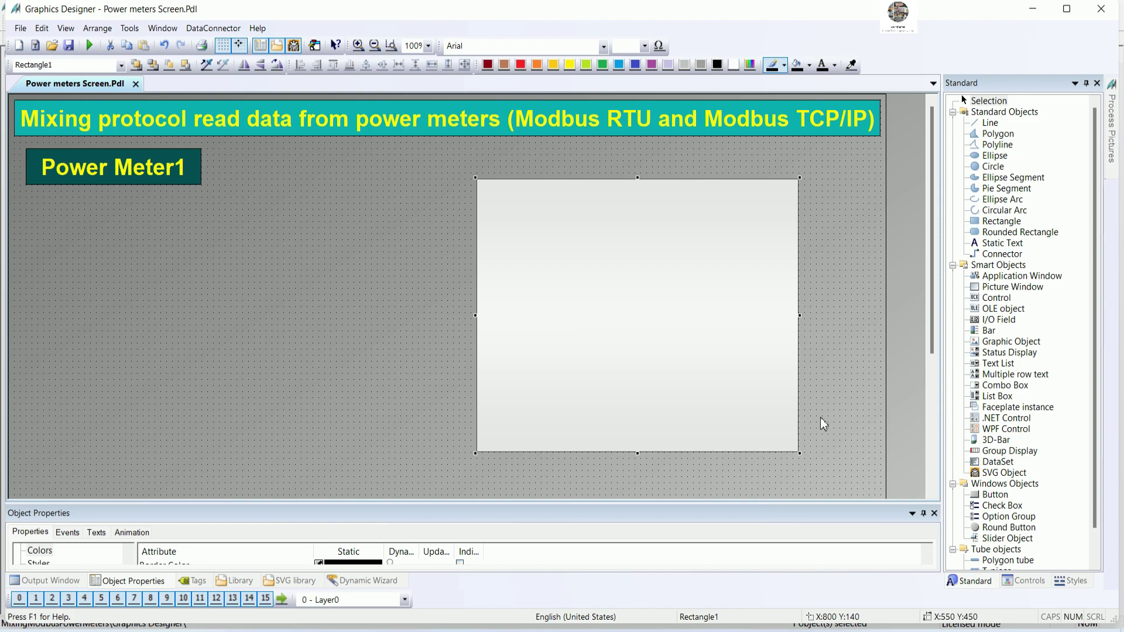
# - Add a static text about 270 by 80 below the Power Meter1 label, reading "Voltage A-N"
pyautogui.click(1000, 244)
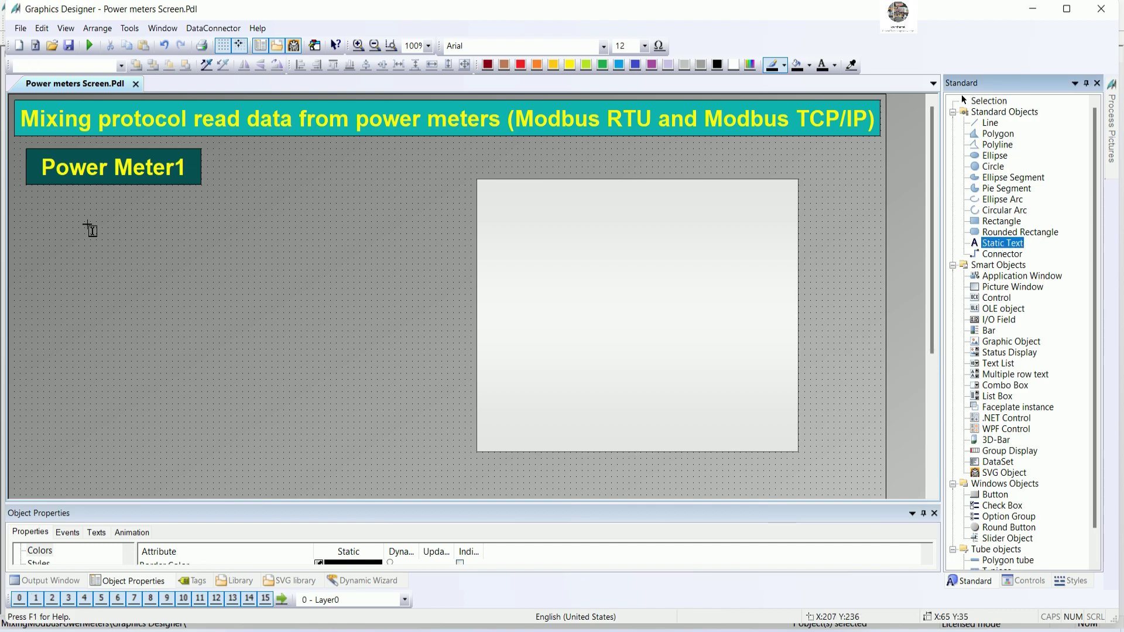
pyautogui.click(17, 199)
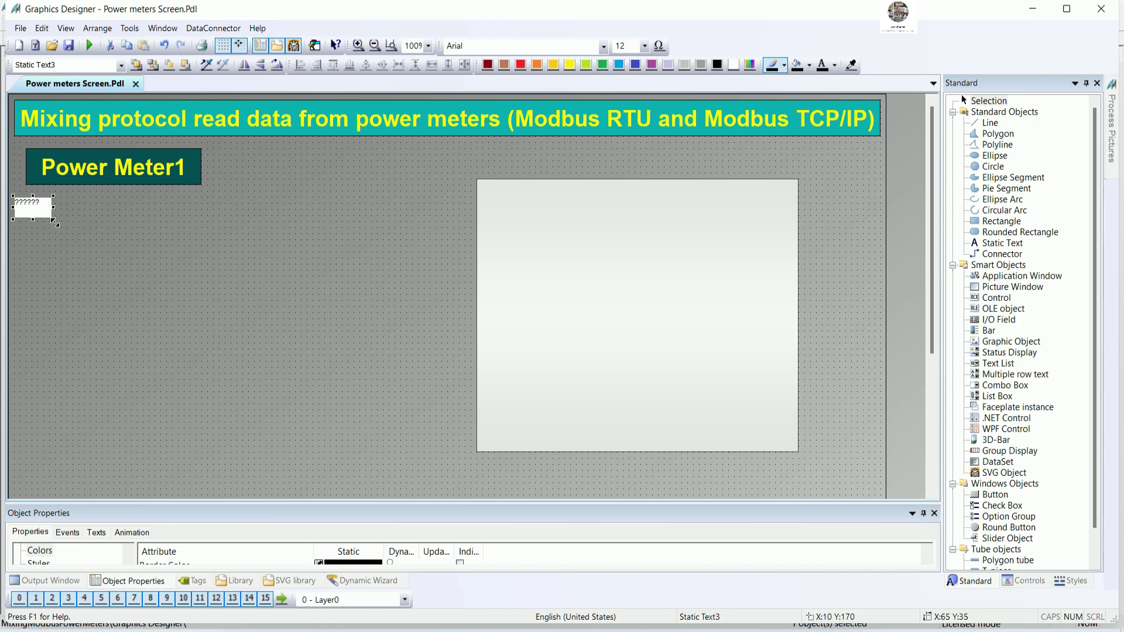
pyautogui.moveTo(55, 222); pyautogui.dragTo(174, 246)
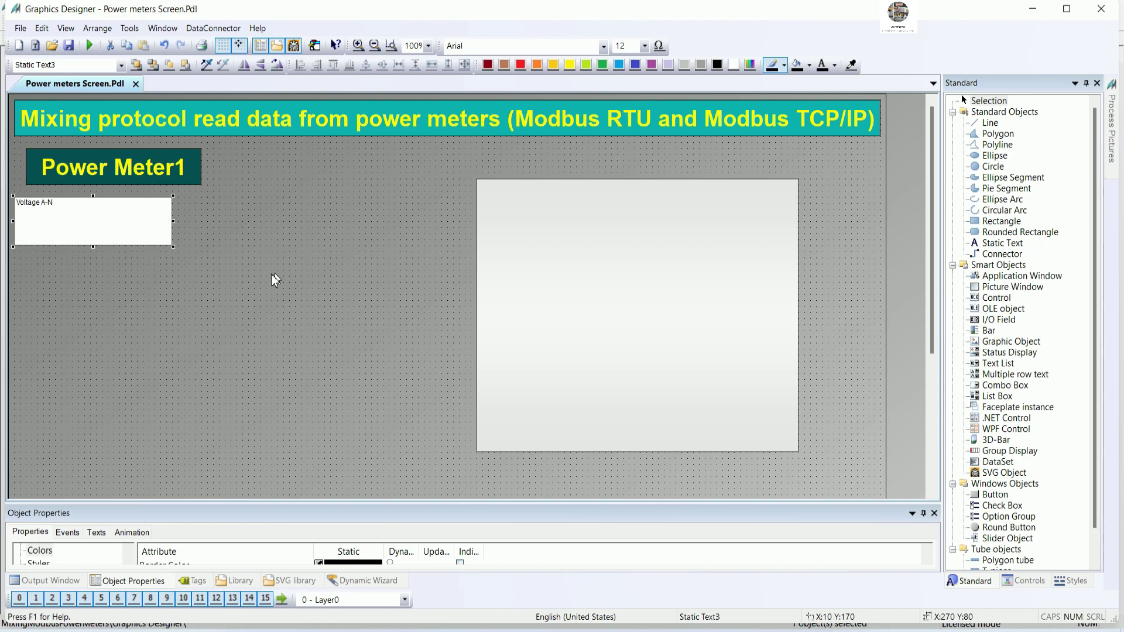
pyautogui.press('Escape')
# - Set the font size of the Voltage A-N text to 25
pyautogui.moveTo(380, 504); pyautogui.dragTo(432, 324)
pyautogui.click(45, 398)
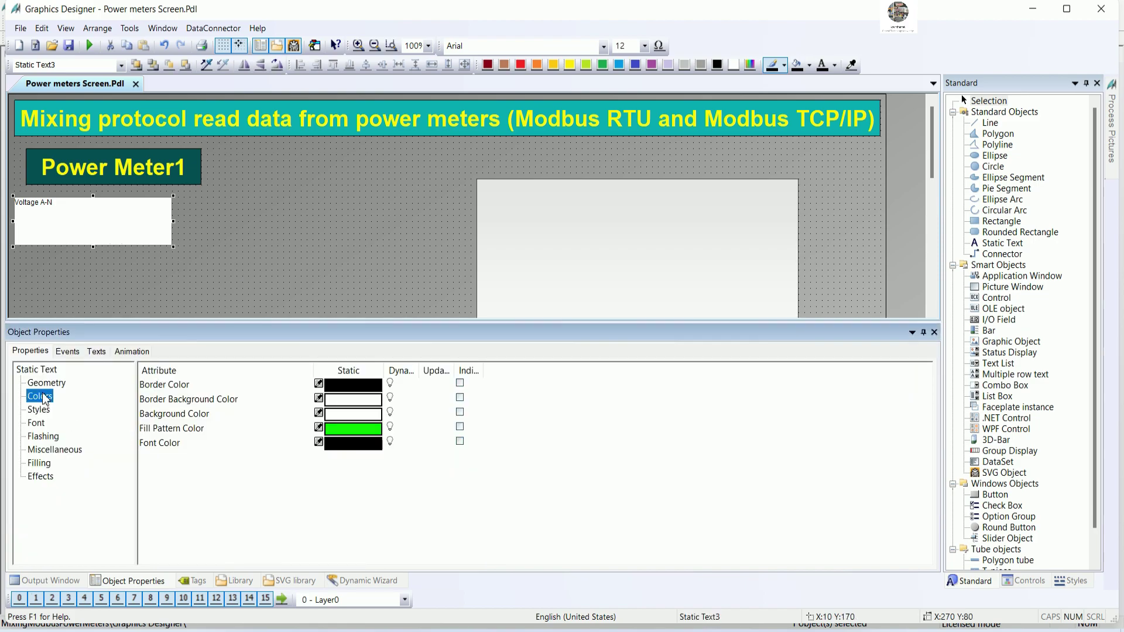
pyautogui.click(41, 423)
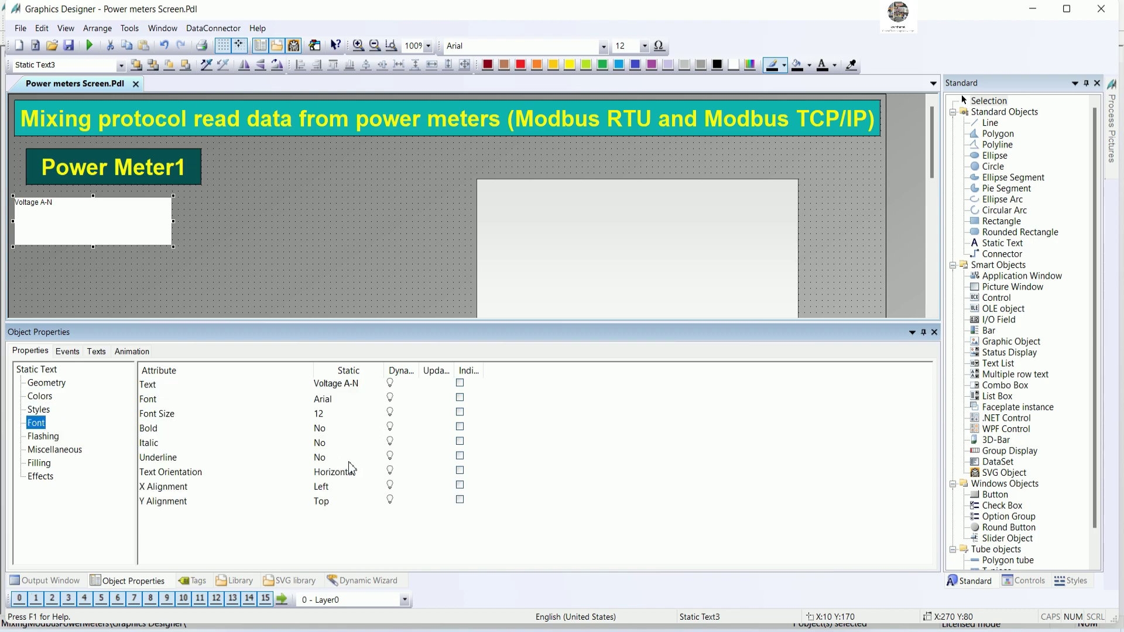
pyautogui.doubleClick(329, 414)
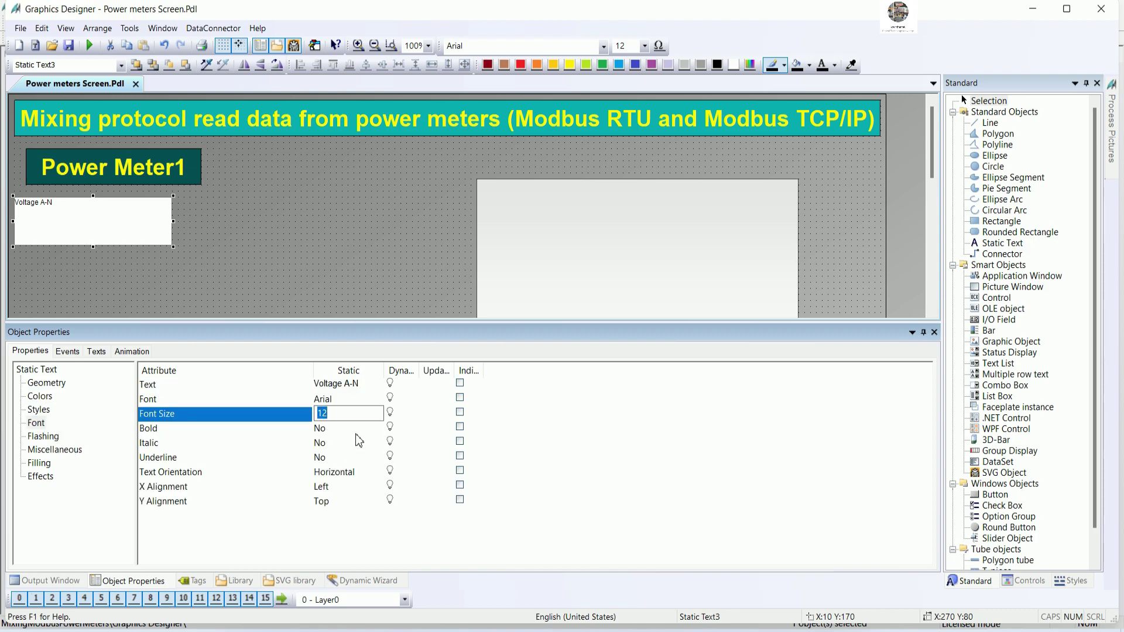
pyautogui.write('25')
pyautogui.press('Return')
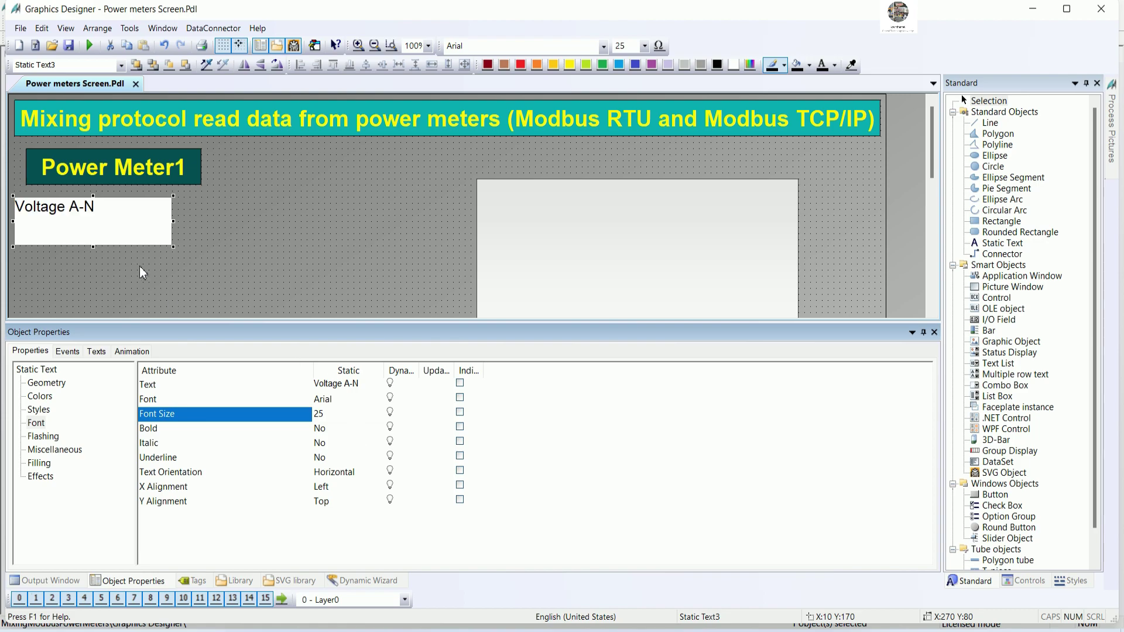
pyautogui.click(52, 478)
pyautogui.click(318, 385)
pyautogui.click(319, 398)
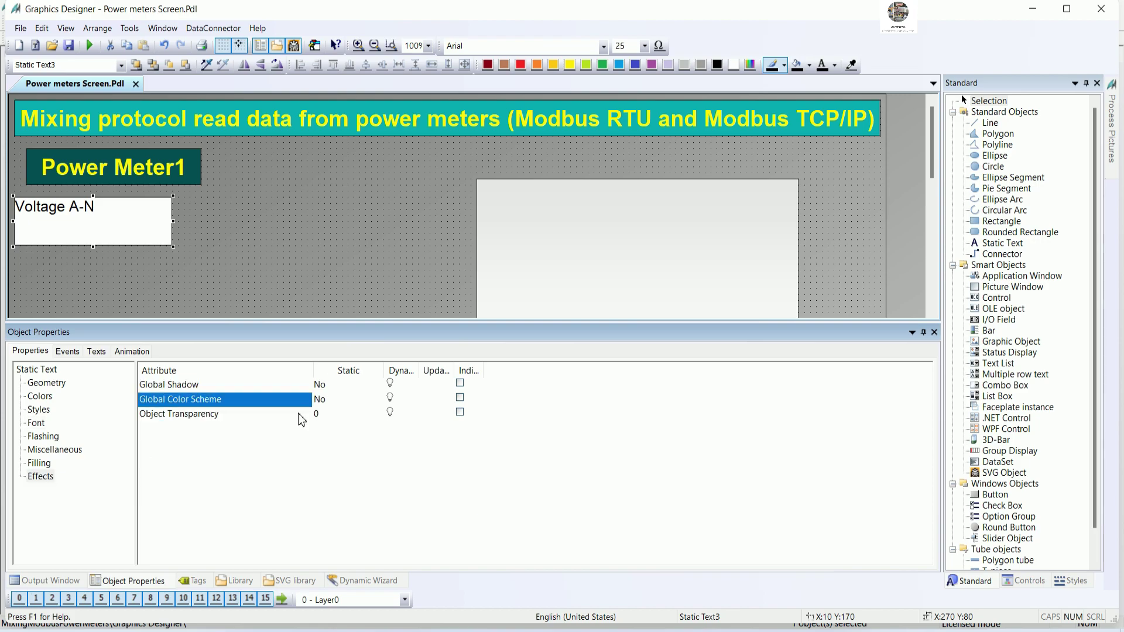
# - Make the border background color of the Voltage A-N text fully transparent
pyautogui.click(42, 398)
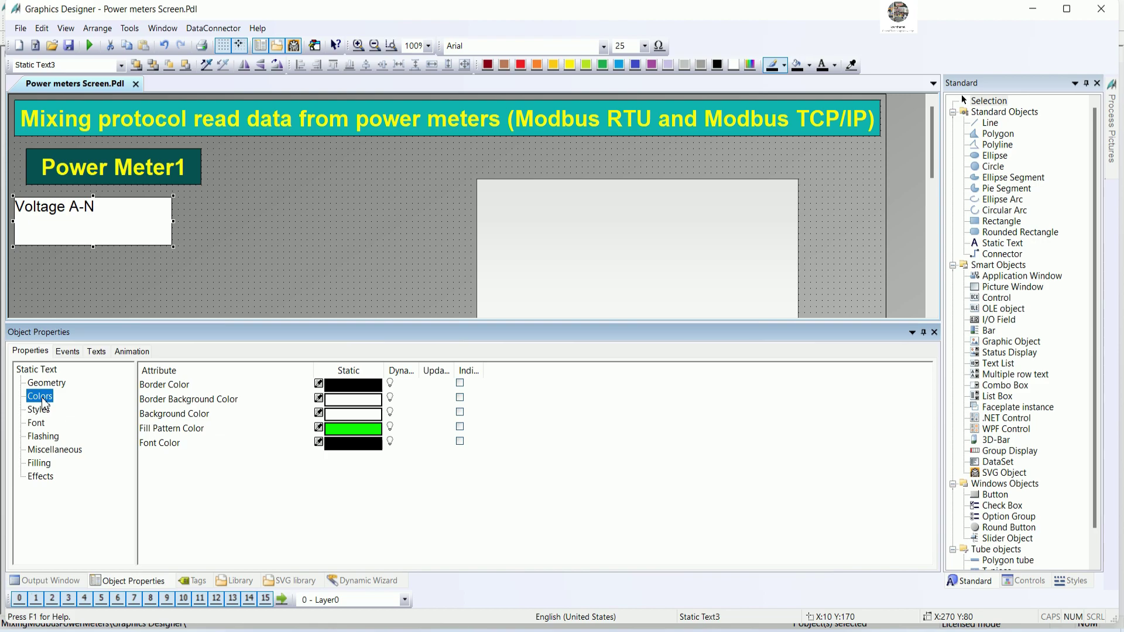
pyautogui.click(392, 404)
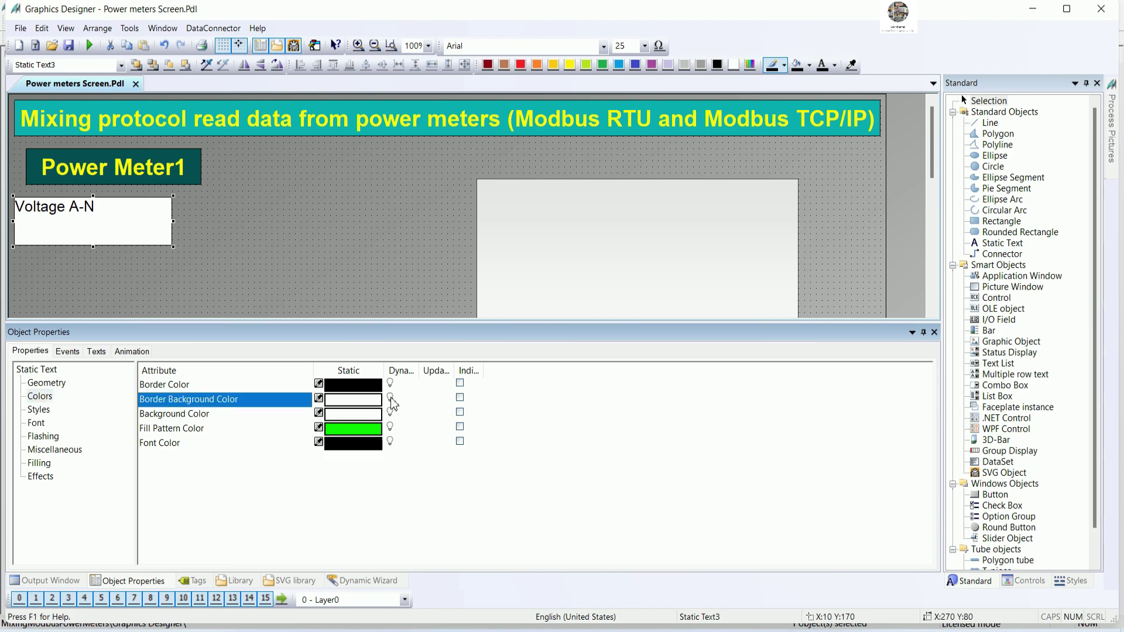
pyautogui.doubleClick(365, 405)
pyautogui.moveTo(397, 480); pyautogui.dragTo(477, 480)
pyautogui.click(523, 616)
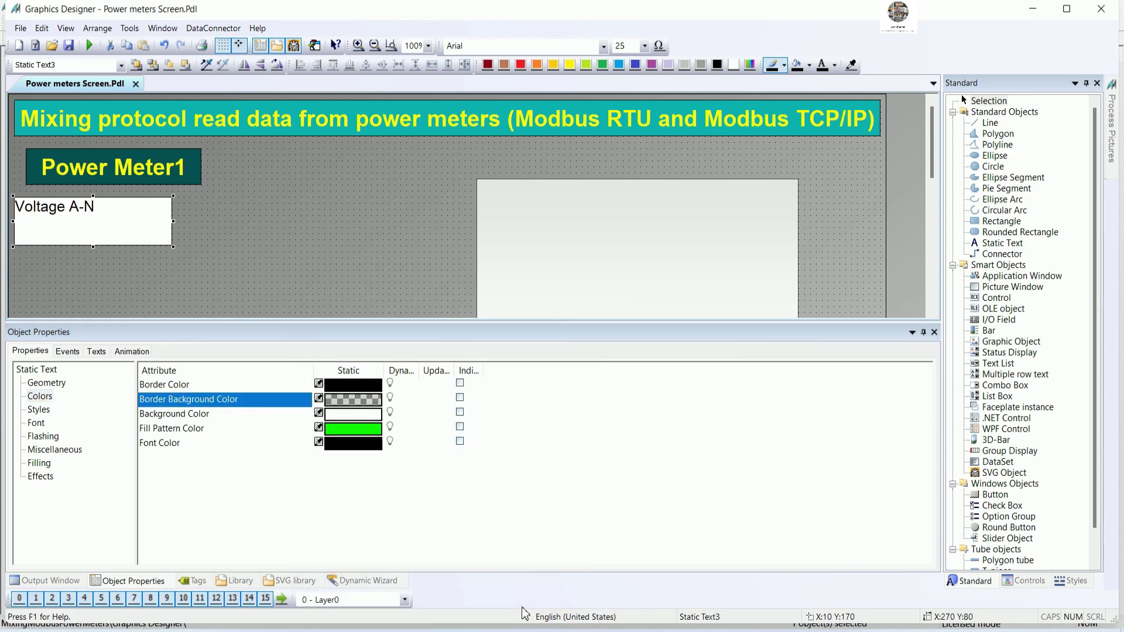
# - Set the transparency of the Voltage A-N text's background color to 100
pyautogui.click(40, 476)
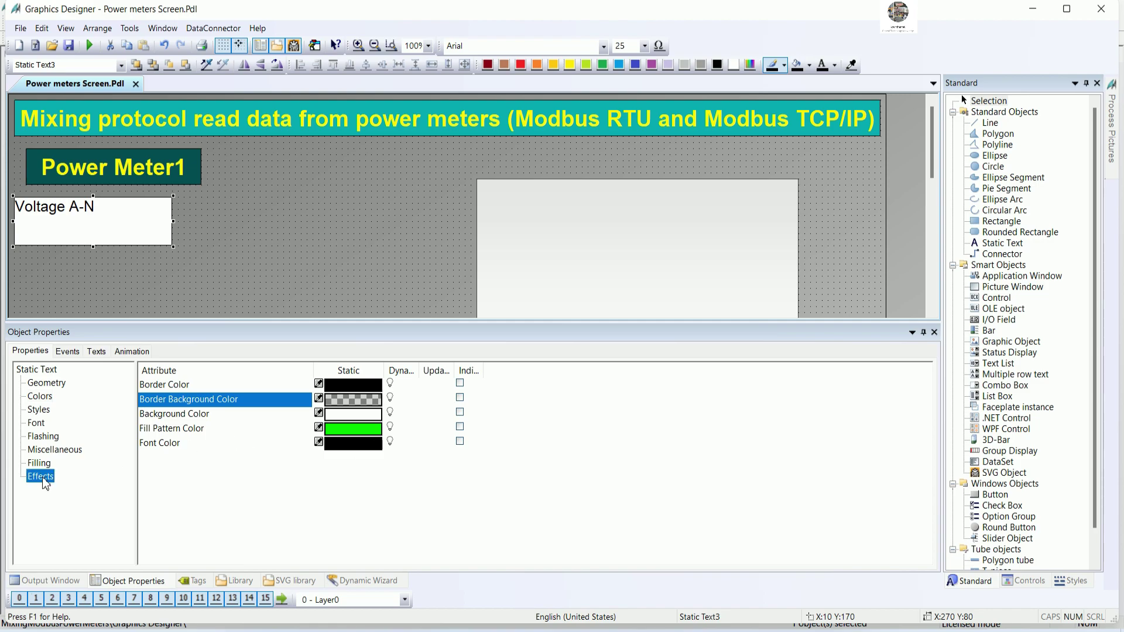
pyautogui.click(40, 397)
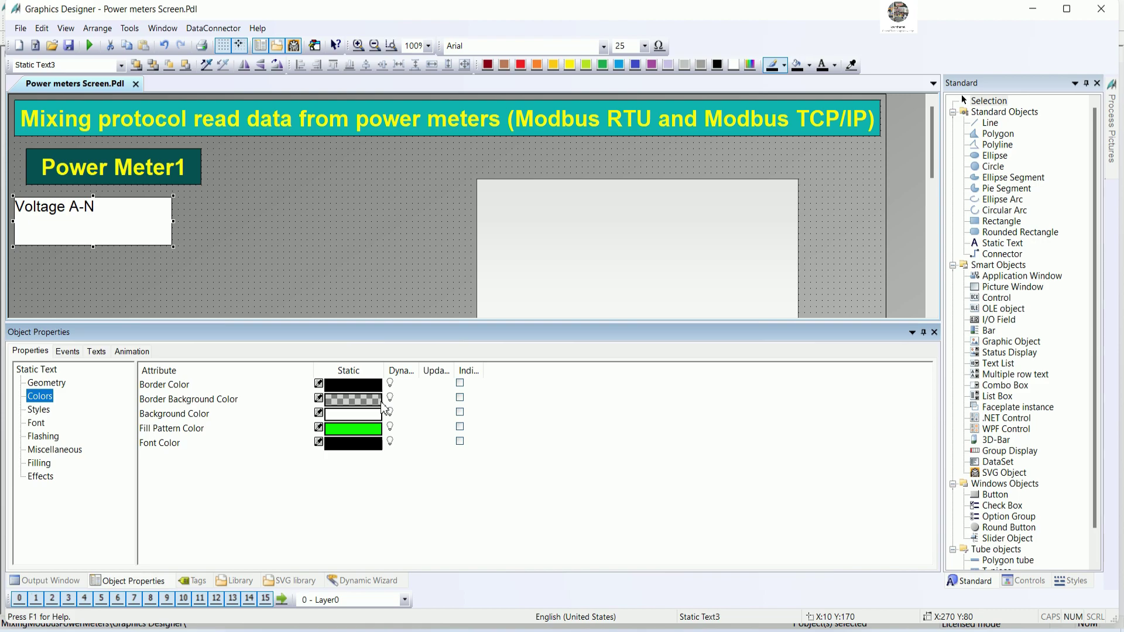
pyautogui.click(360, 418)
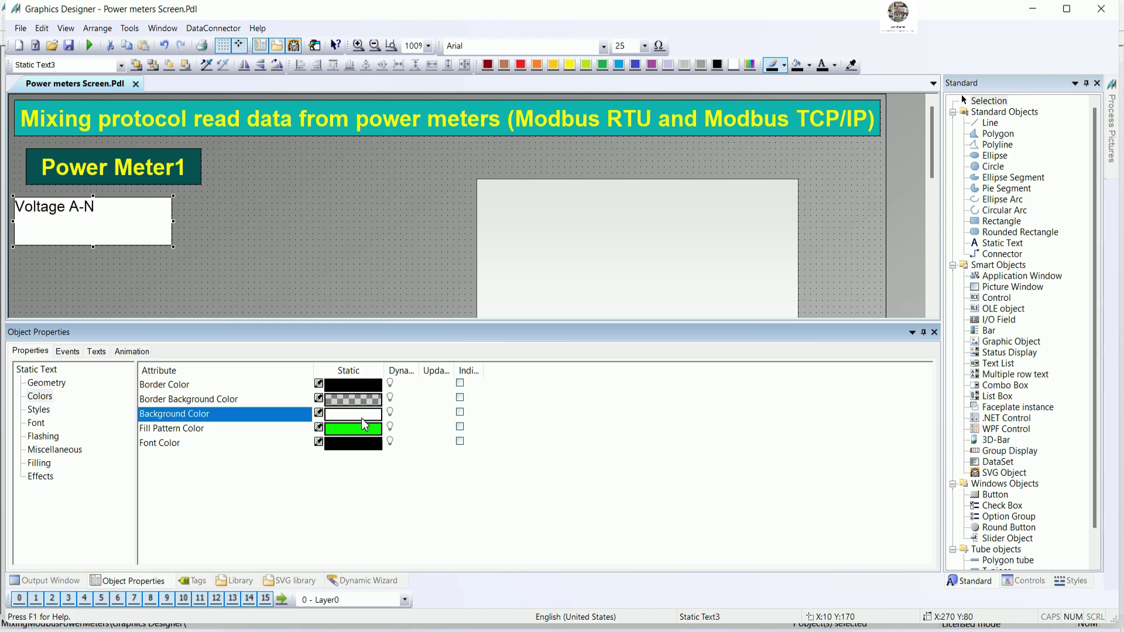
pyautogui.doubleClick(363, 422)
pyautogui.moveTo(396, 481); pyautogui.dragTo(477, 481)
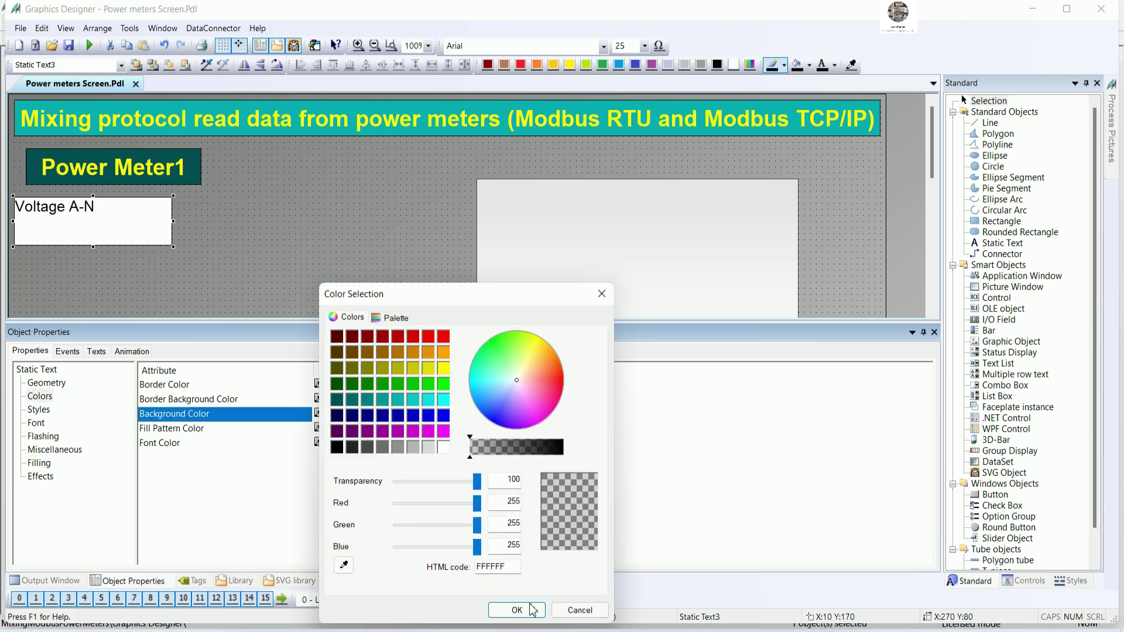
pyautogui.click(516, 610)
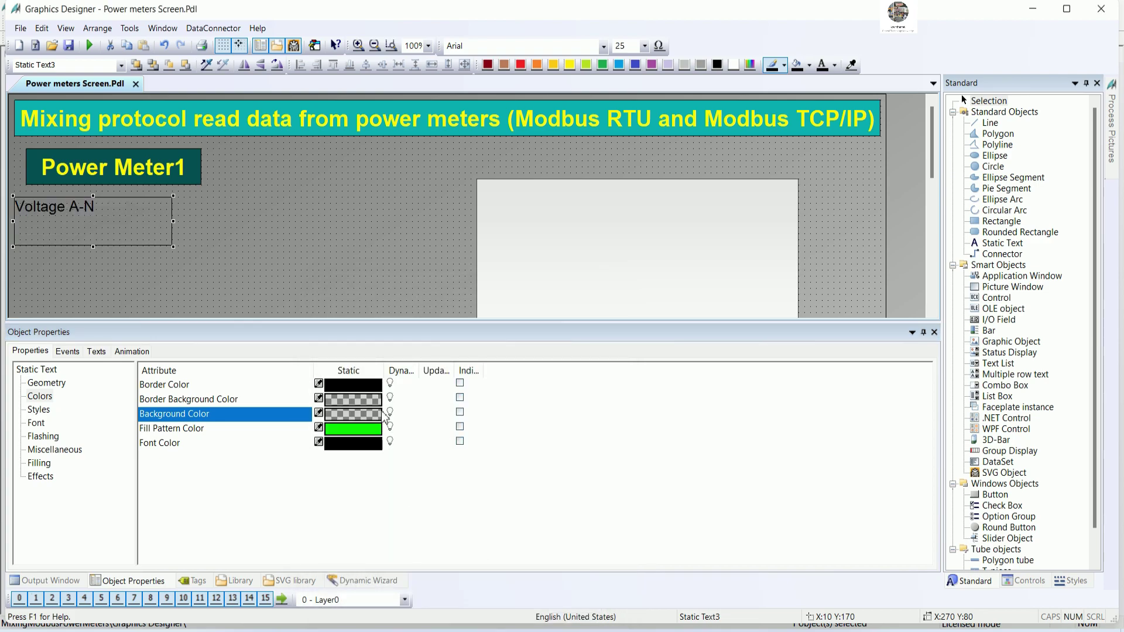
# - Make the border color of the Voltage A-N text fully transparent
pyautogui.click(390, 386)
pyautogui.click(409, 414)
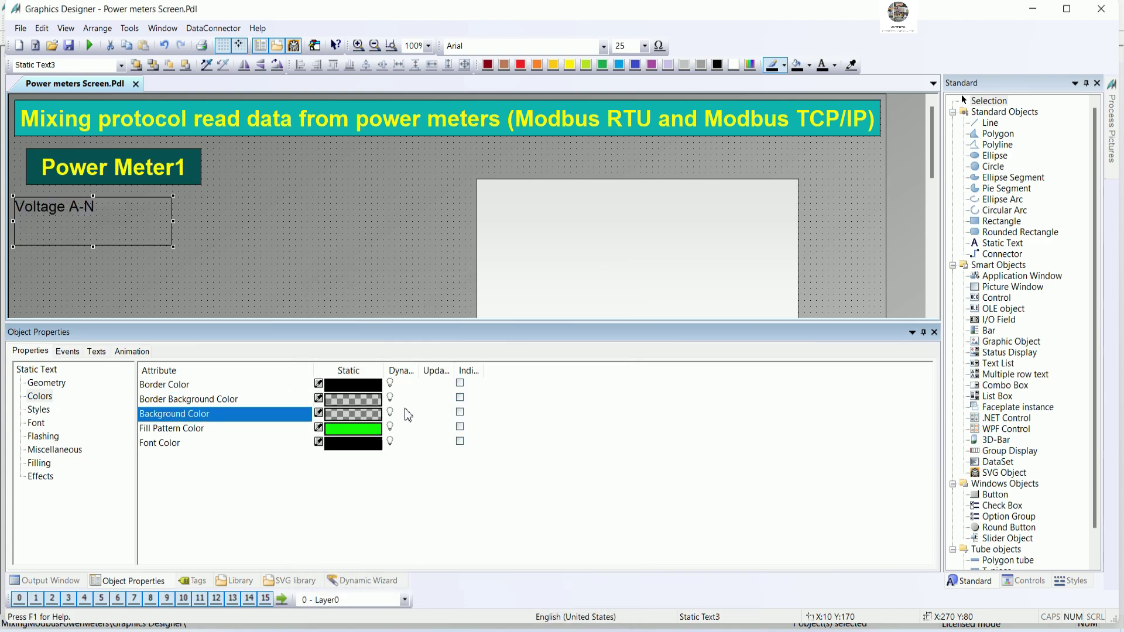
pyautogui.doubleClick(367, 387)
pyautogui.moveTo(398, 482); pyautogui.dragTo(477, 481)
pyautogui.click(515, 610)
pyautogui.click(199, 179)
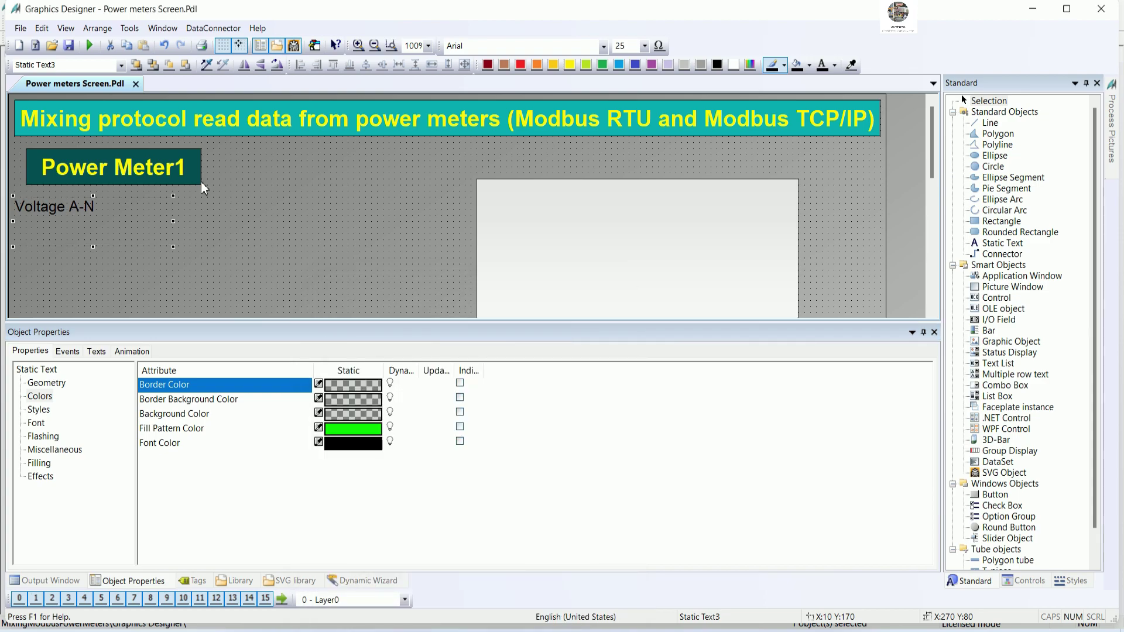
# - Reduce the Voltage A-N text box's height to about 40 and narrow it to fit the text
pyautogui.click(171, 242)
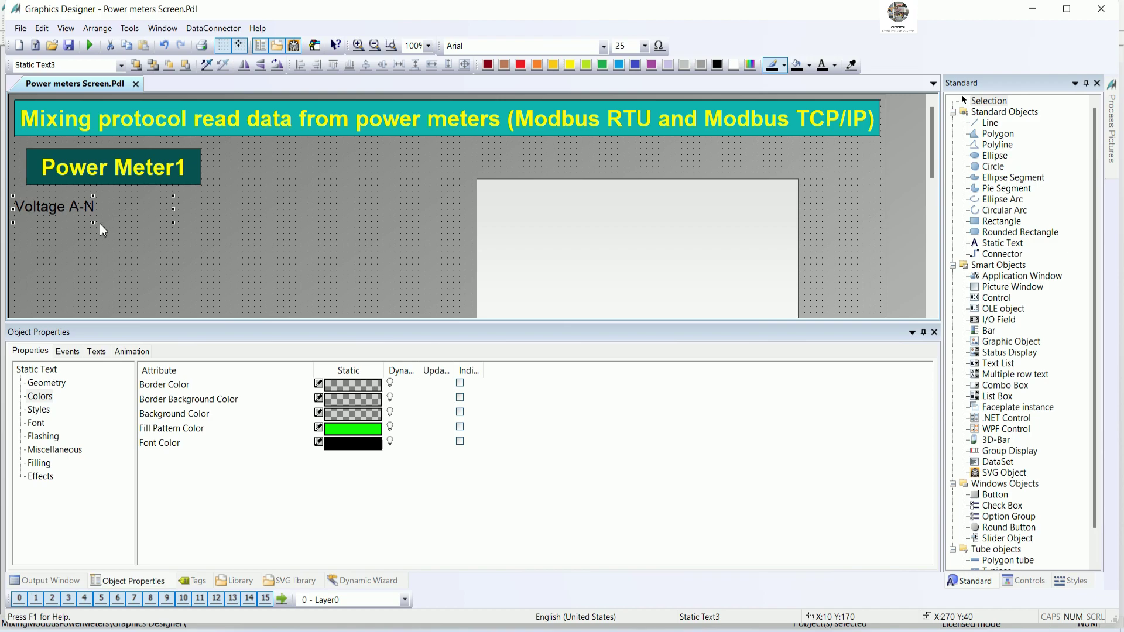
pyautogui.moveTo(173, 210); pyautogui.dragTo(115, 213)
pyautogui.click(175, 238)
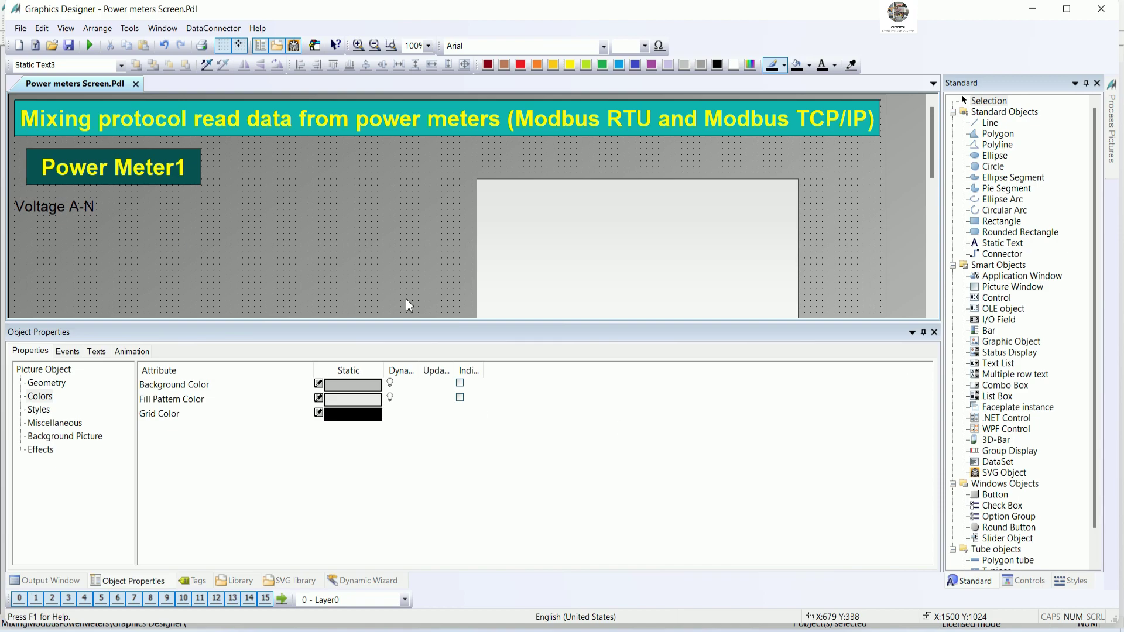
# - Add an I/O field about 120 wide and 50 high beside the Voltage A-N text
pyautogui.moveTo(407, 322); pyautogui.dragTo(410, 415)
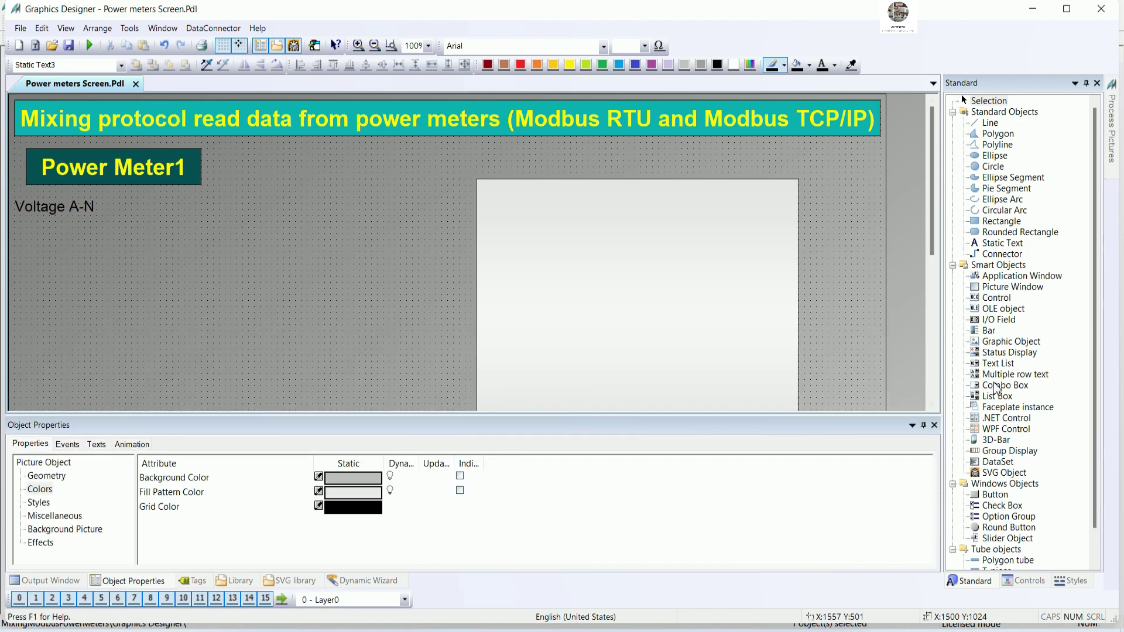
pyautogui.click(999, 317)
pyautogui.moveTo(106, 189); pyautogui.dragTo(190, 223)
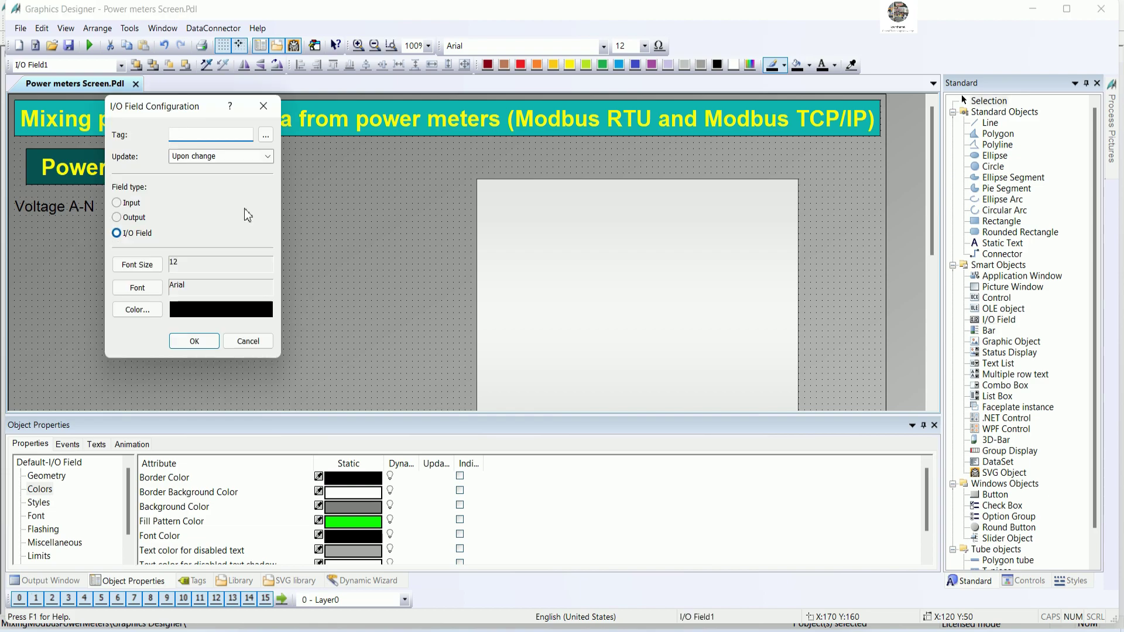
# - Link the new I/O field to the VoltageAN_Meter1 tag from the PowerMeter1 group of the Modbus TCPIP connection
pyautogui.click(265, 135)
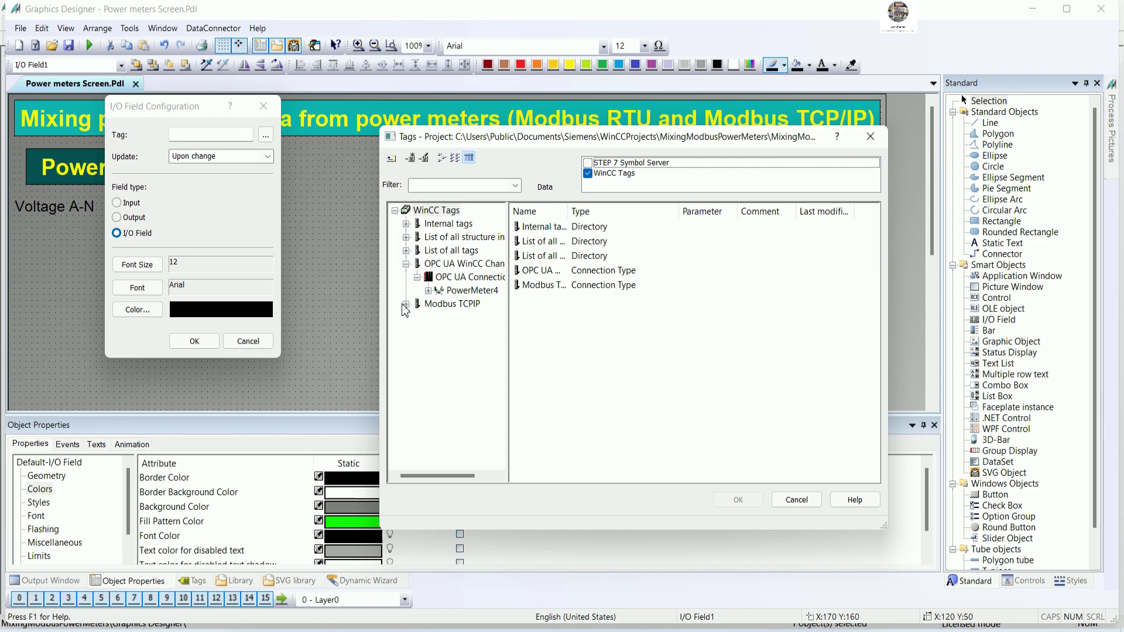
pyautogui.click(405, 303)
pyautogui.click(417, 317)
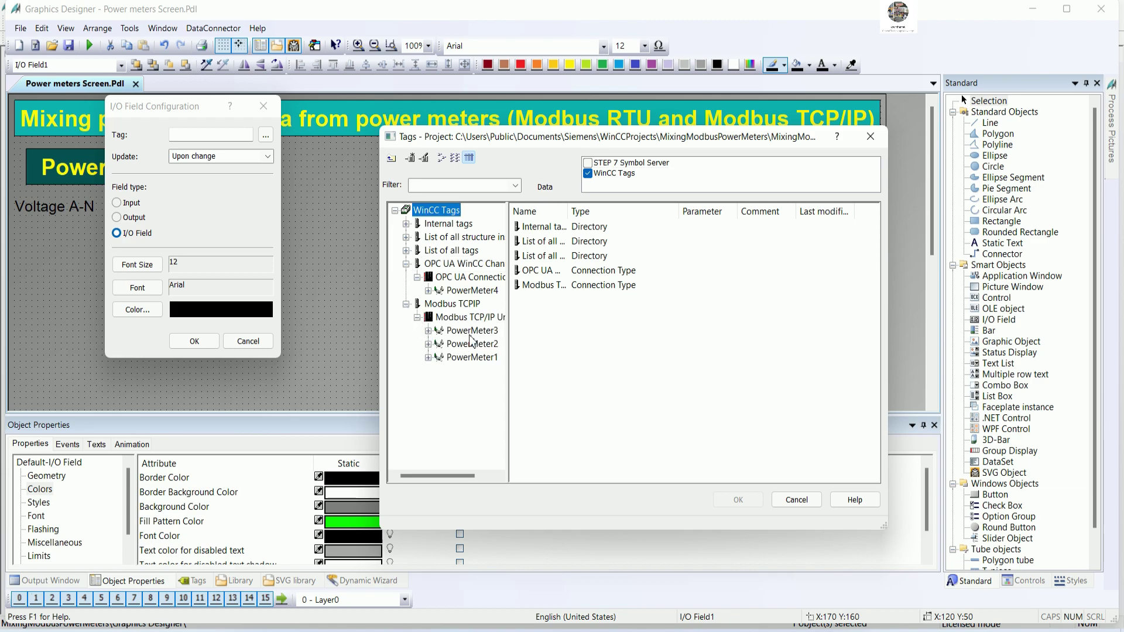
pyautogui.click(472, 357)
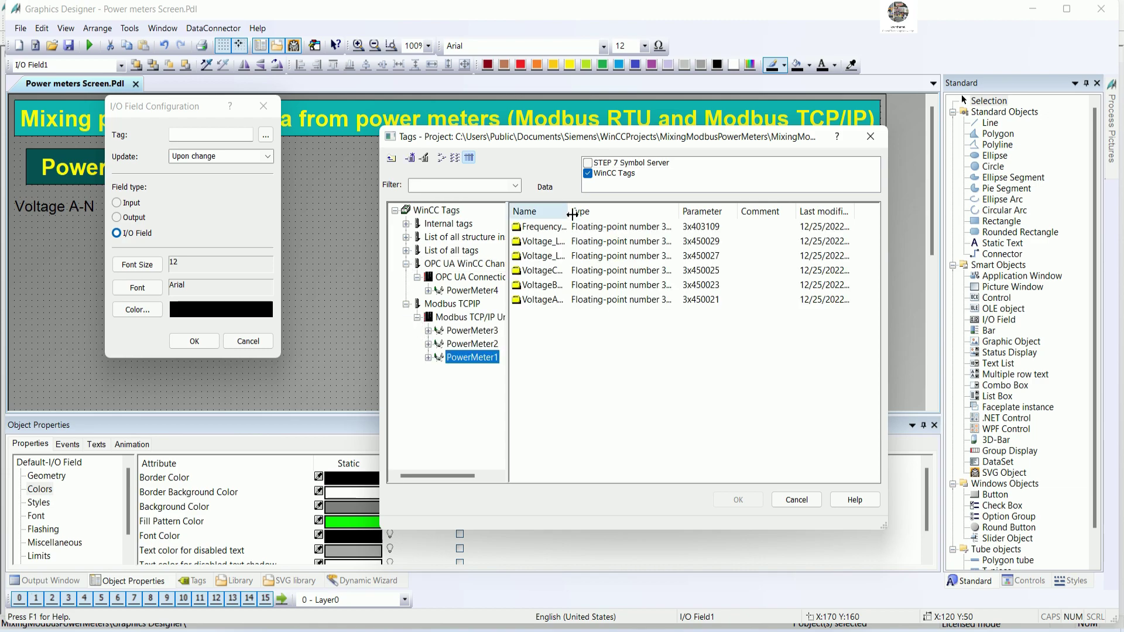
pyautogui.moveTo(572, 215); pyautogui.dragTo(651, 215)
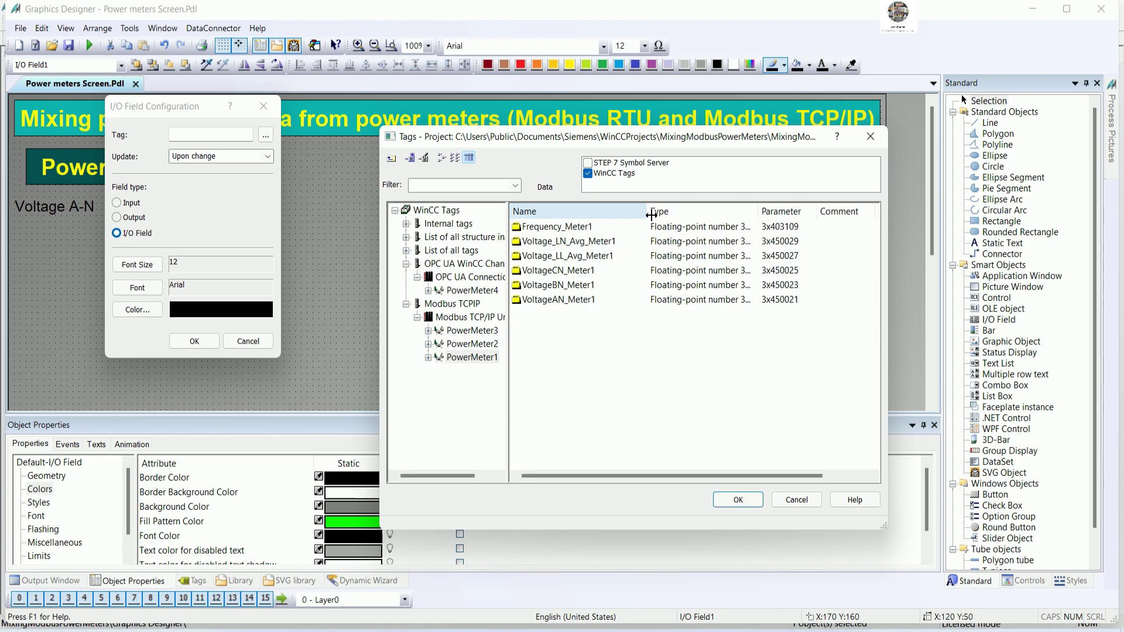
pyautogui.click(546, 299)
pyautogui.click(739, 500)
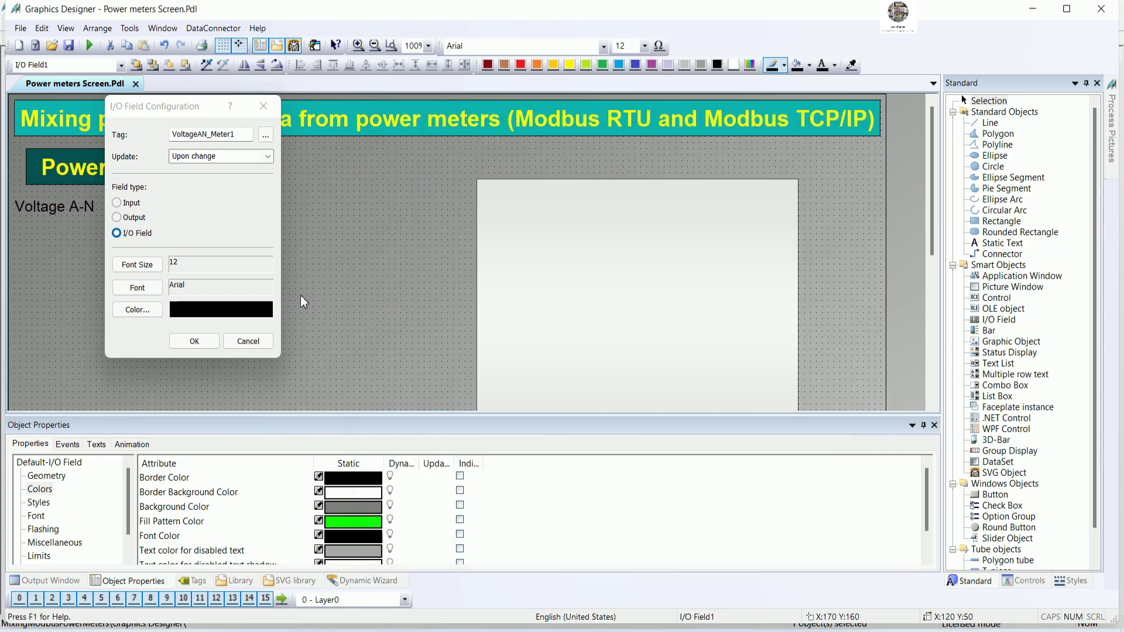
pyautogui.click(194, 343)
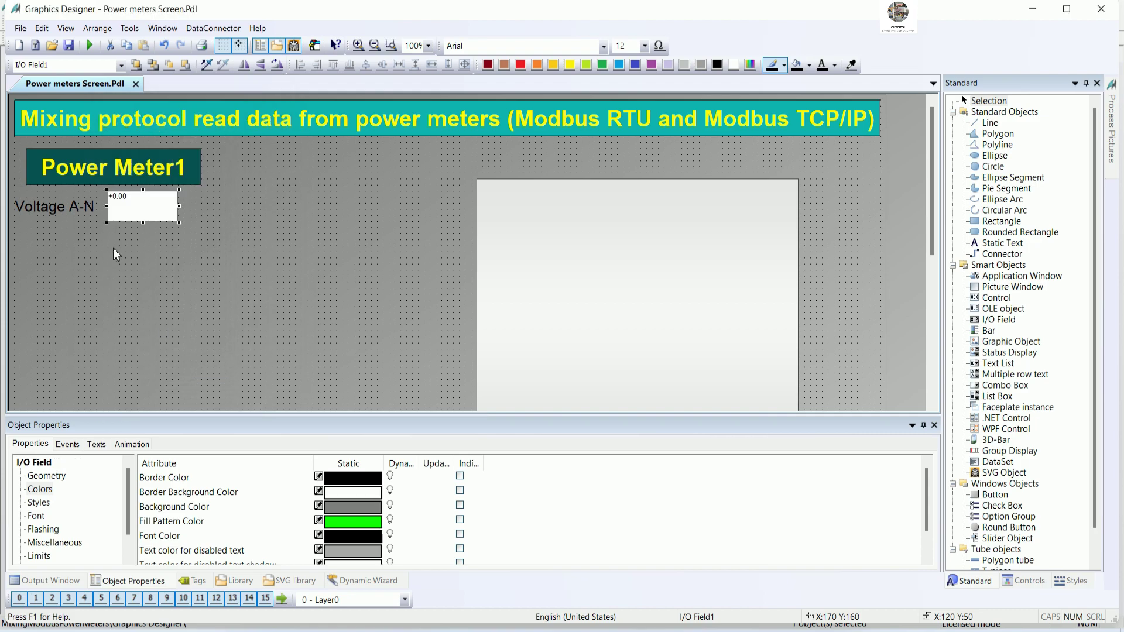
# - Make the Voltage A-N I/O field's font bold and set its size to 35
pyautogui.moveTo(136, 417); pyautogui.dragTo(136, 333)
pyautogui.click(69, 480)
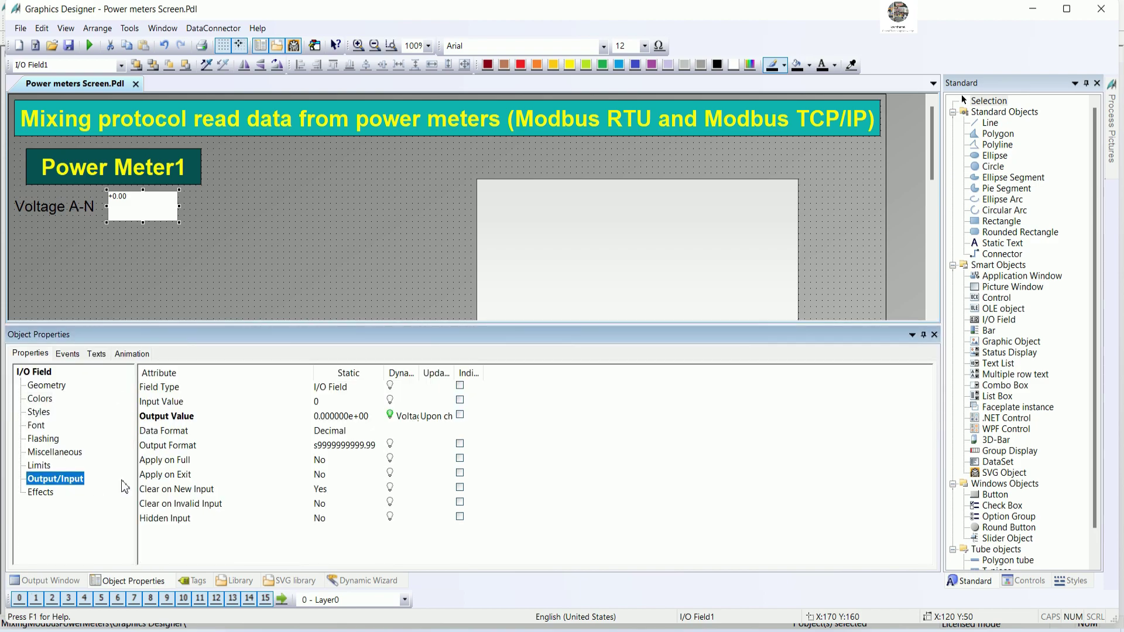
pyautogui.click(39, 399)
pyautogui.click(36, 425)
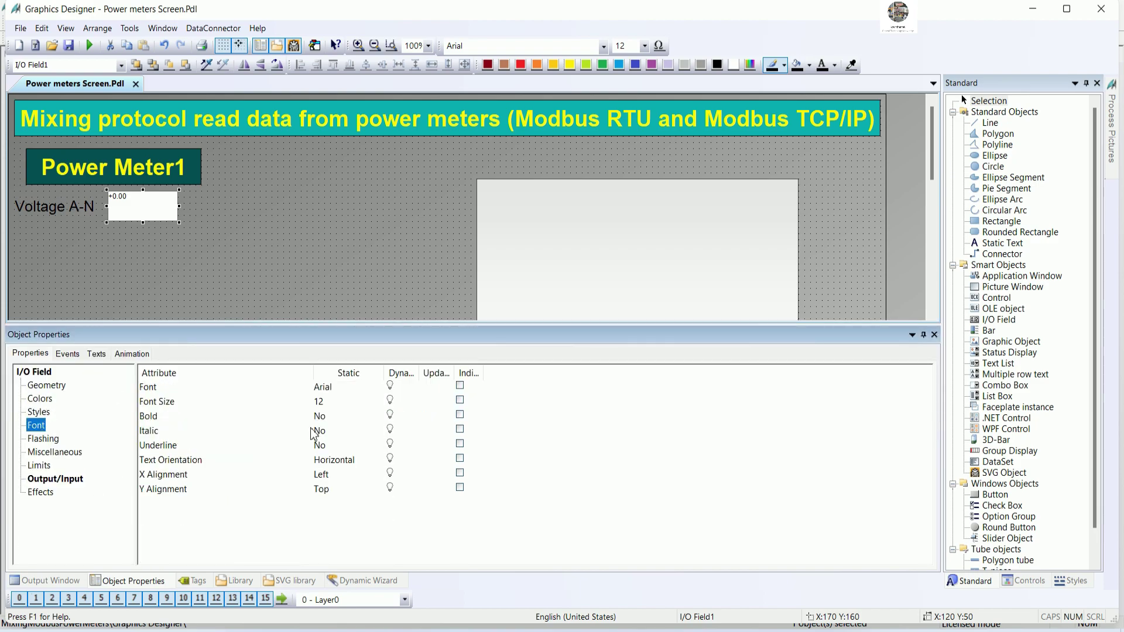
pyautogui.click(311, 403)
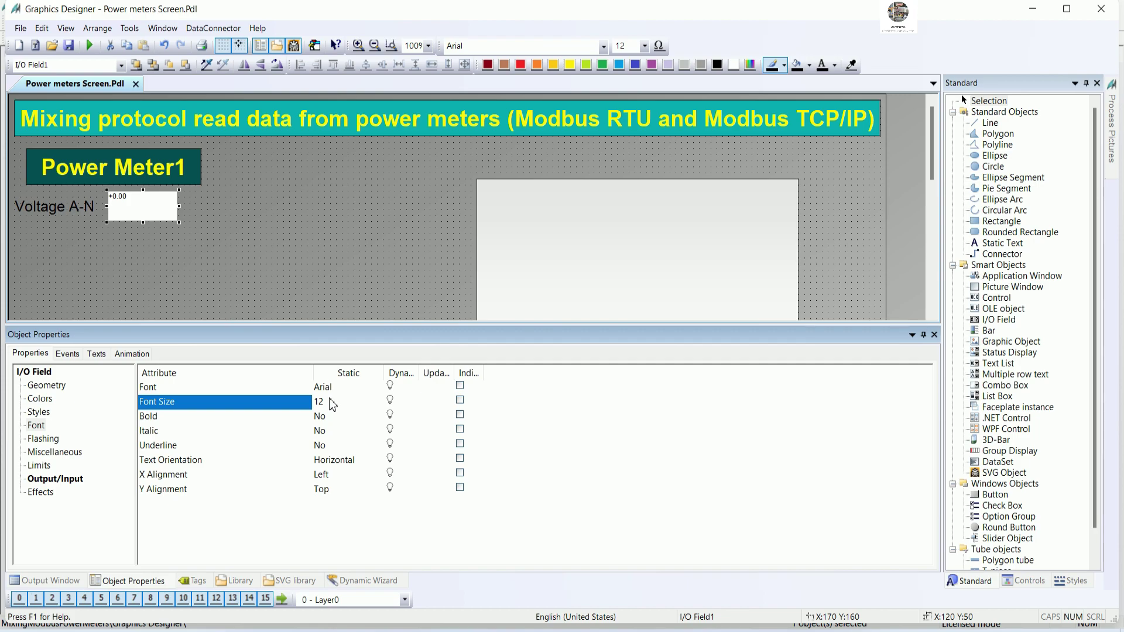
pyautogui.click(326, 419)
pyautogui.doubleClick(326, 420)
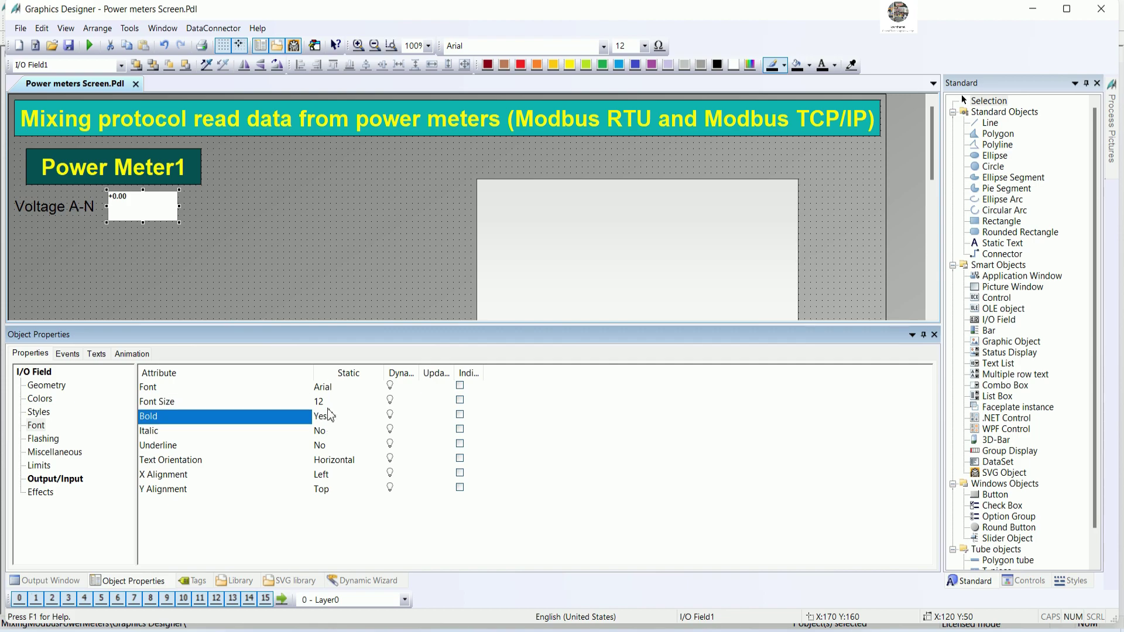
pyautogui.doubleClick(324, 402)
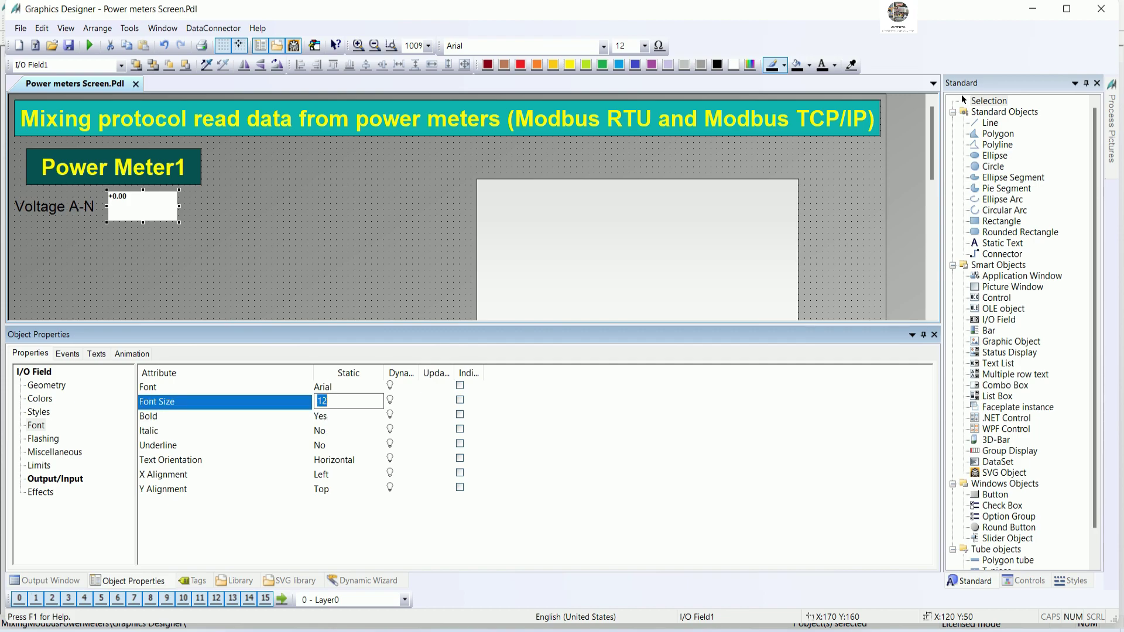
pyautogui.write('35')
pyautogui.press('Return')
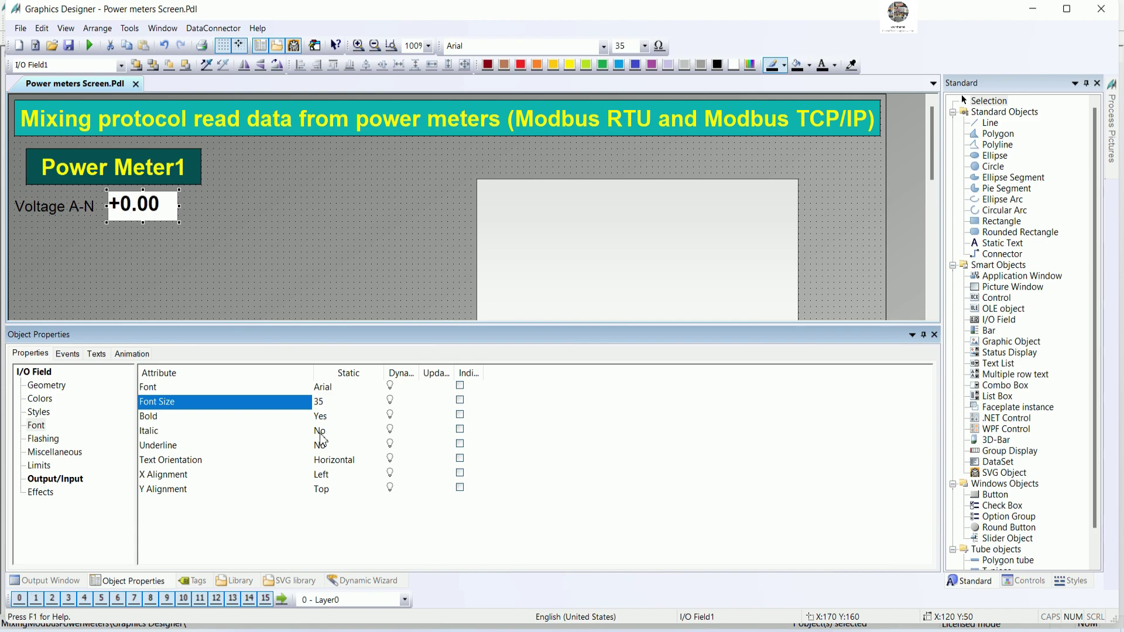
# - Centre the I/O field's value horizontally and vertically
pyautogui.doubleClick(327, 474)
pyautogui.click(335, 502)
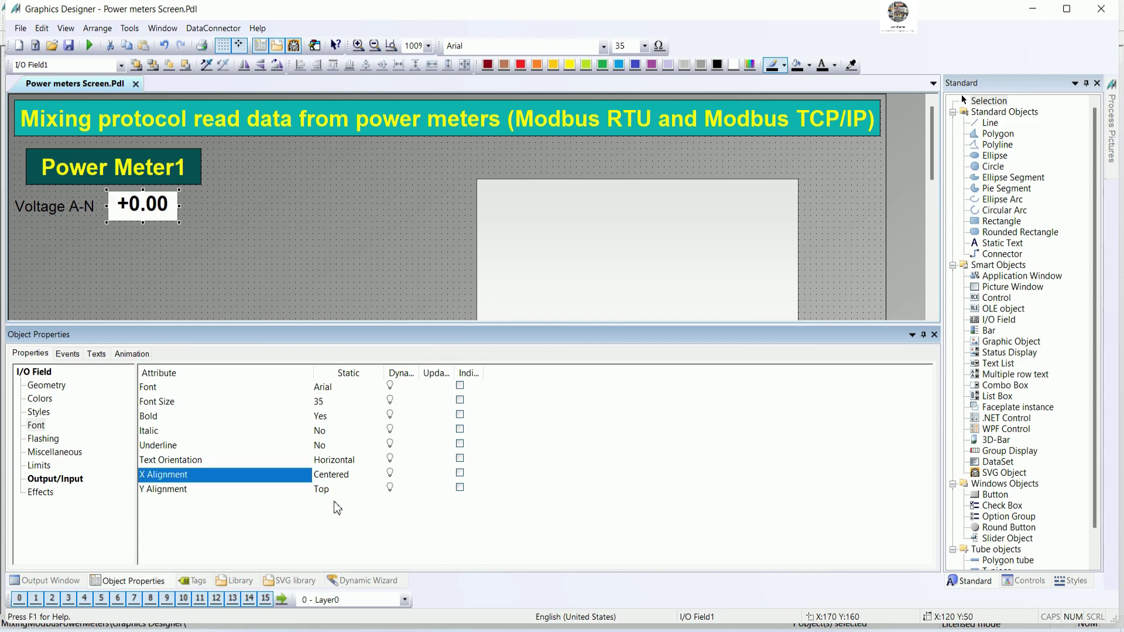
pyautogui.doubleClick(336, 489)
pyautogui.click(337, 513)
# - Turn off the global shadow and the global color scheme for the Voltage A-N I/O field
pyautogui.click(41, 400)
pyautogui.click(45, 495)
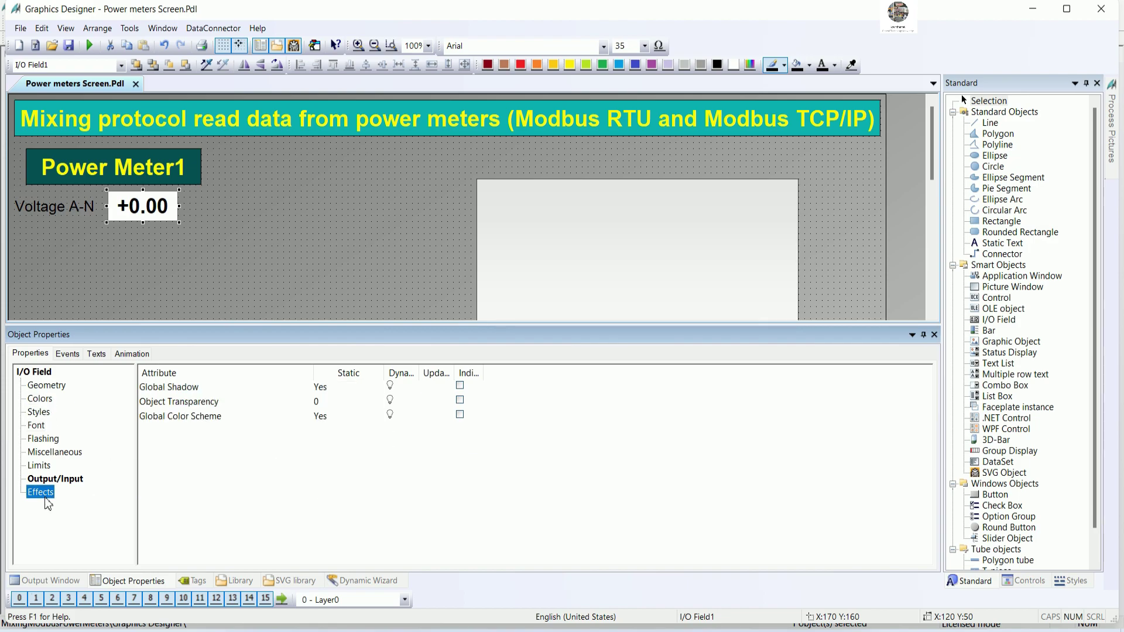
pyautogui.doubleClick(309, 388)
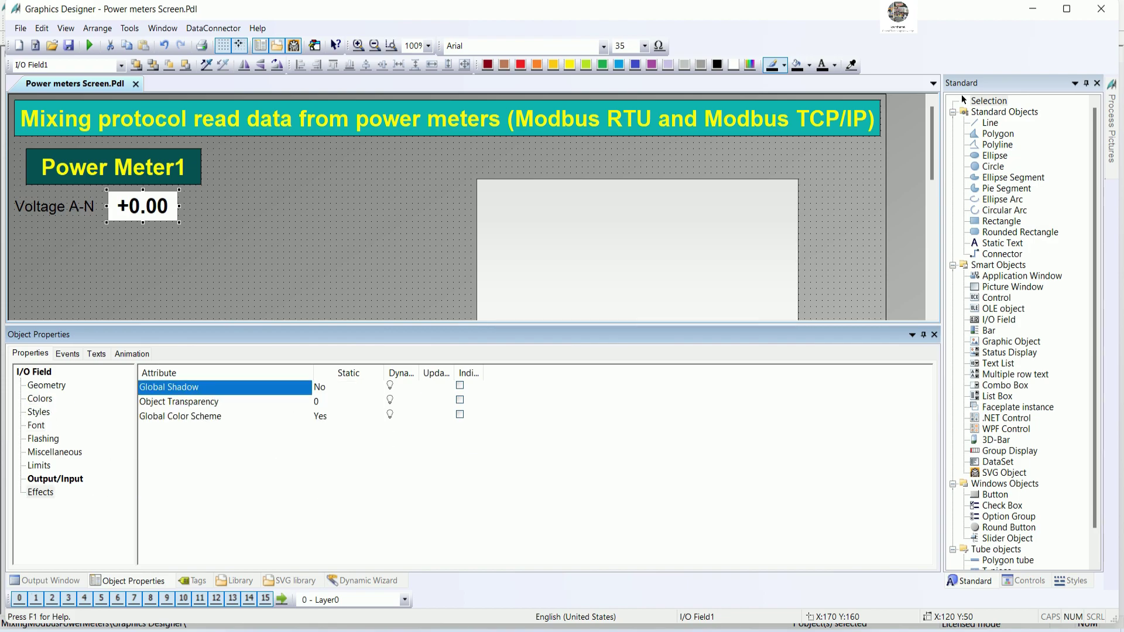
pyautogui.doubleClick(302, 417)
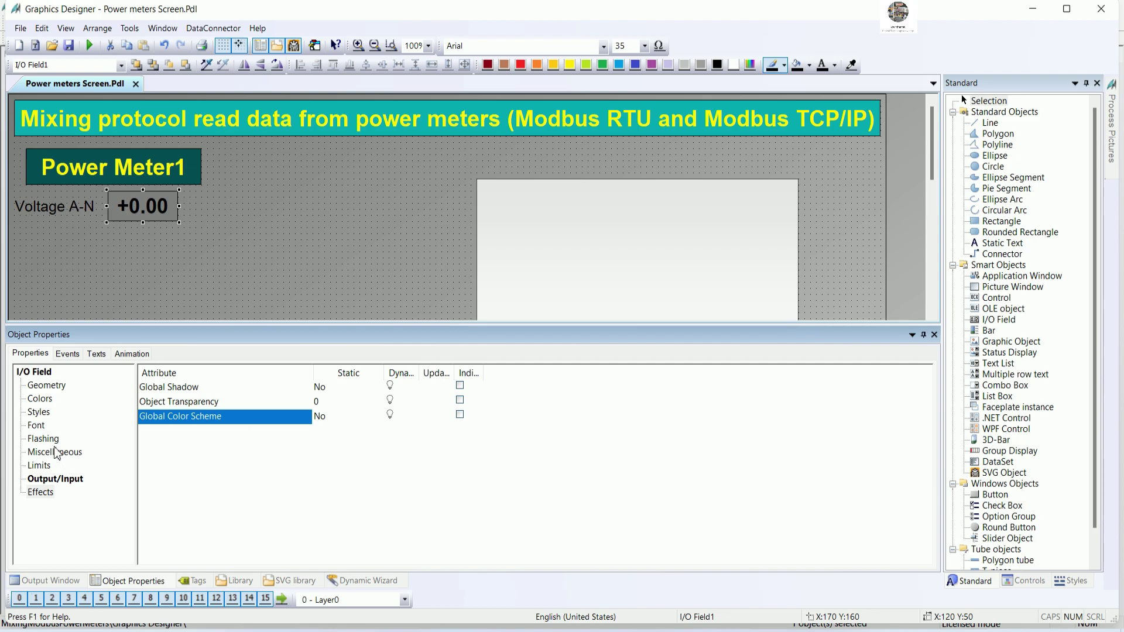
# - Set the I/O field's background color to dark teal 006C6A
pyautogui.click(42, 400)
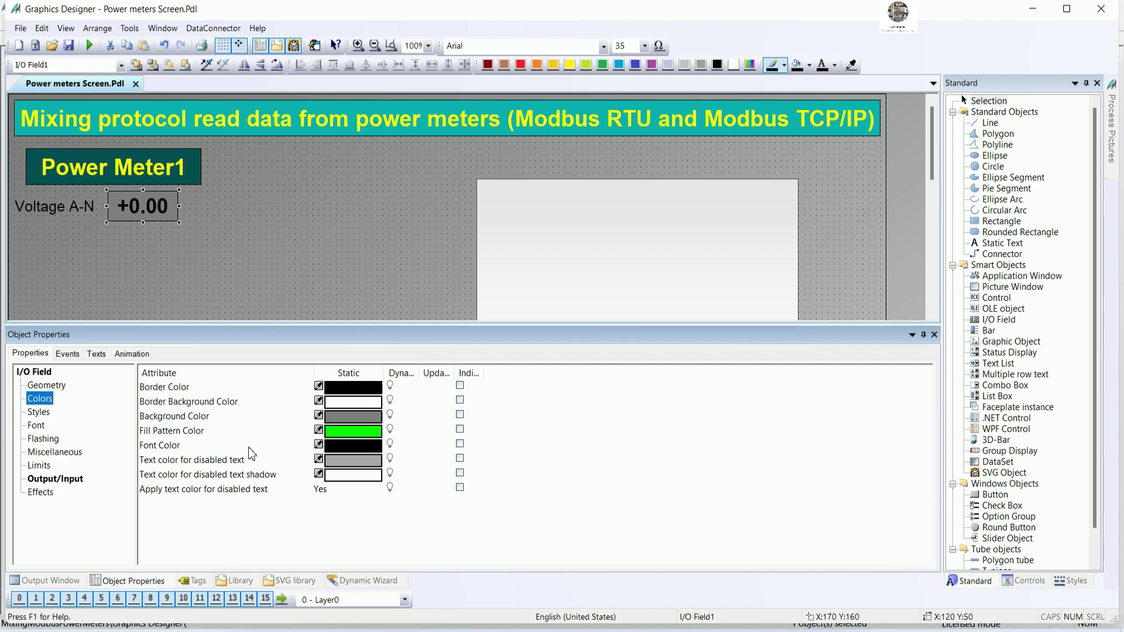
pyautogui.doubleClick(367, 417)
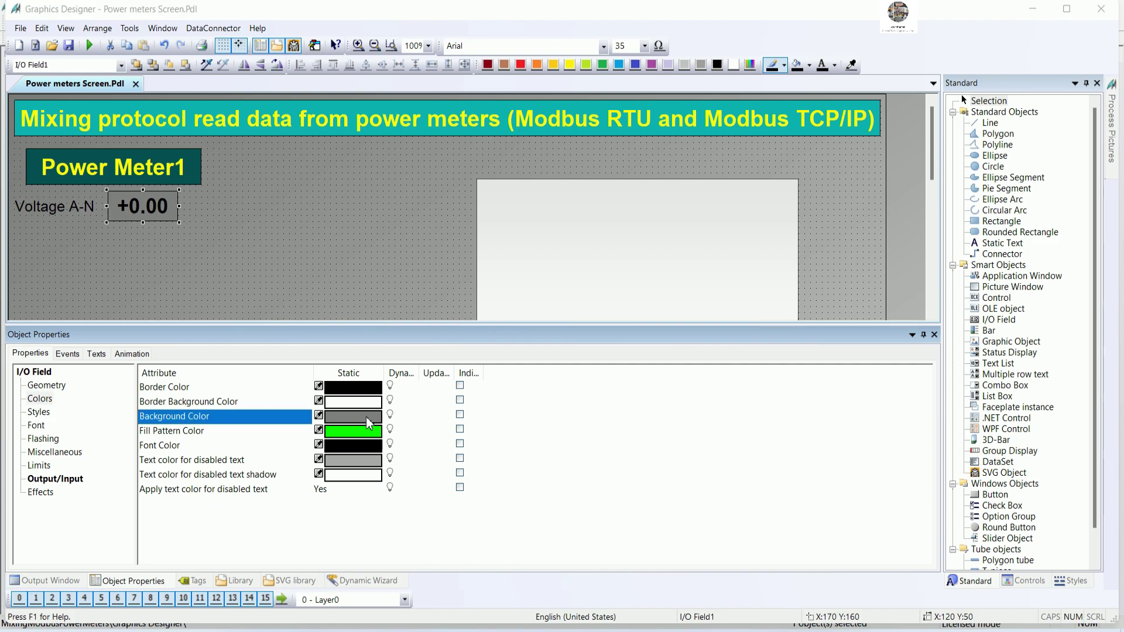
pyautogui.click(353, 399)
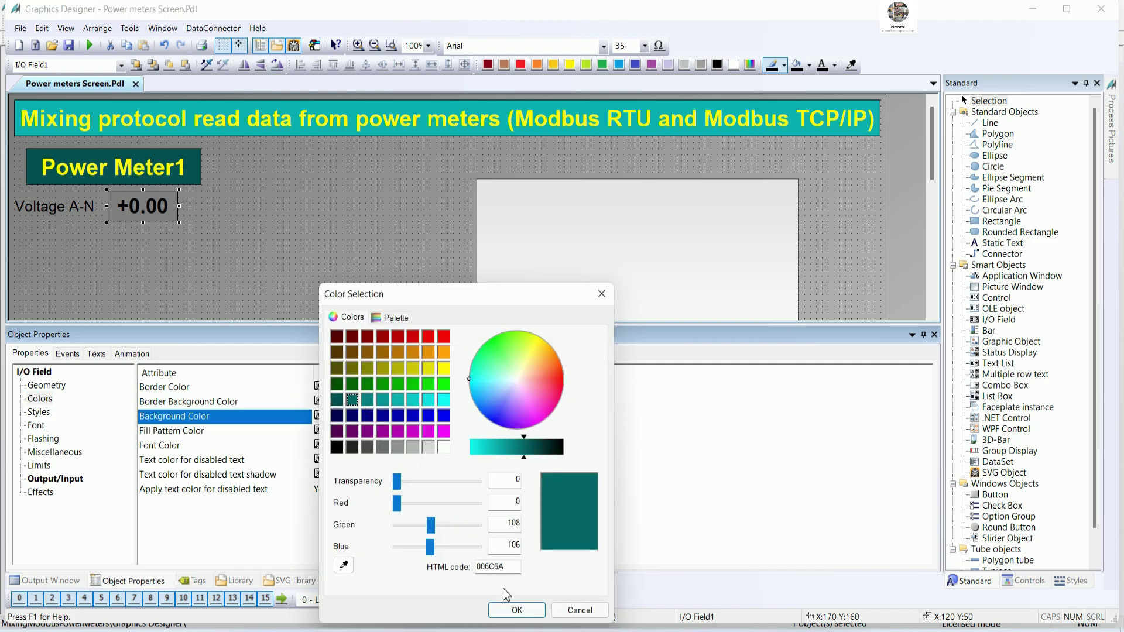
pyautogui.click(517, 610)
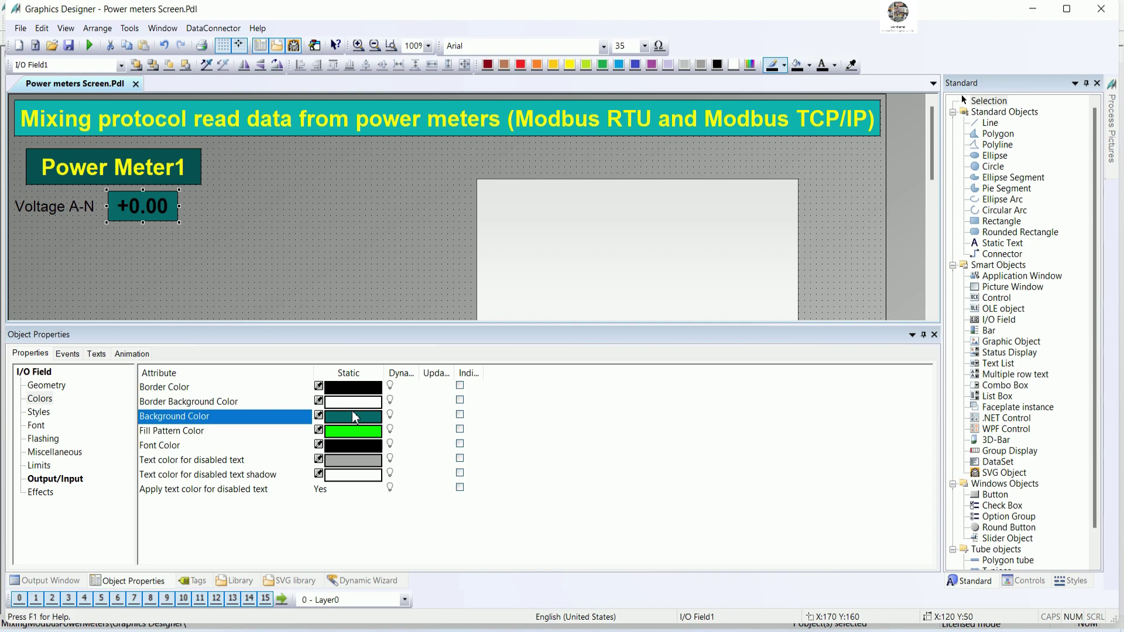
# - Set the I/O field's font color to bright green
pyautogui.doubleClick(352, 446)
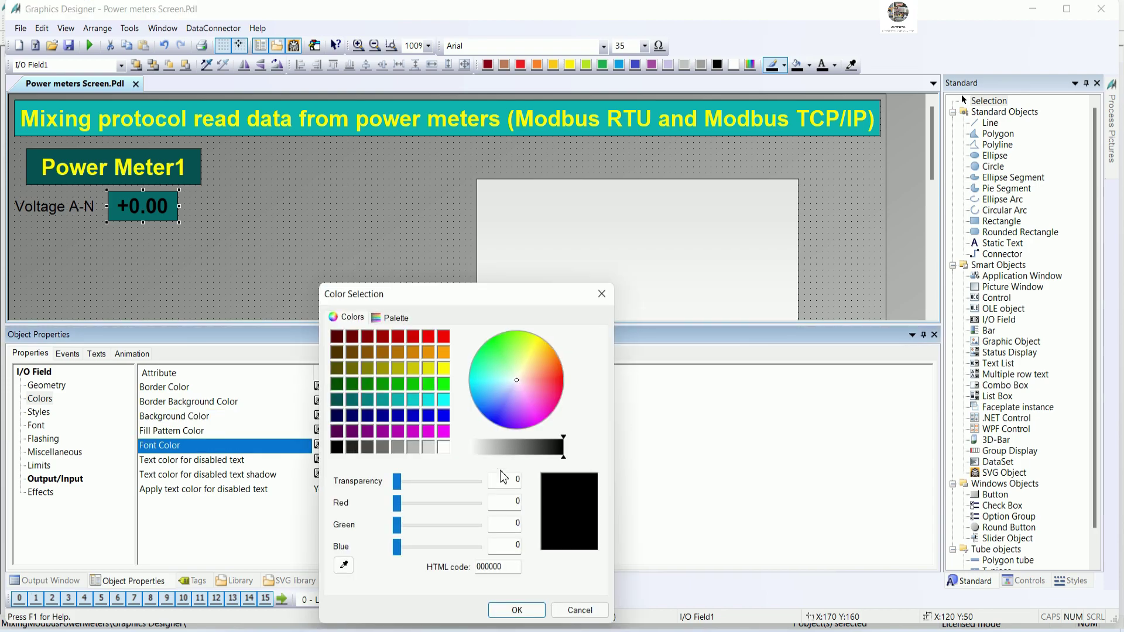
pyautogui.click(444, 384)
pyautogui.click(518, 610)
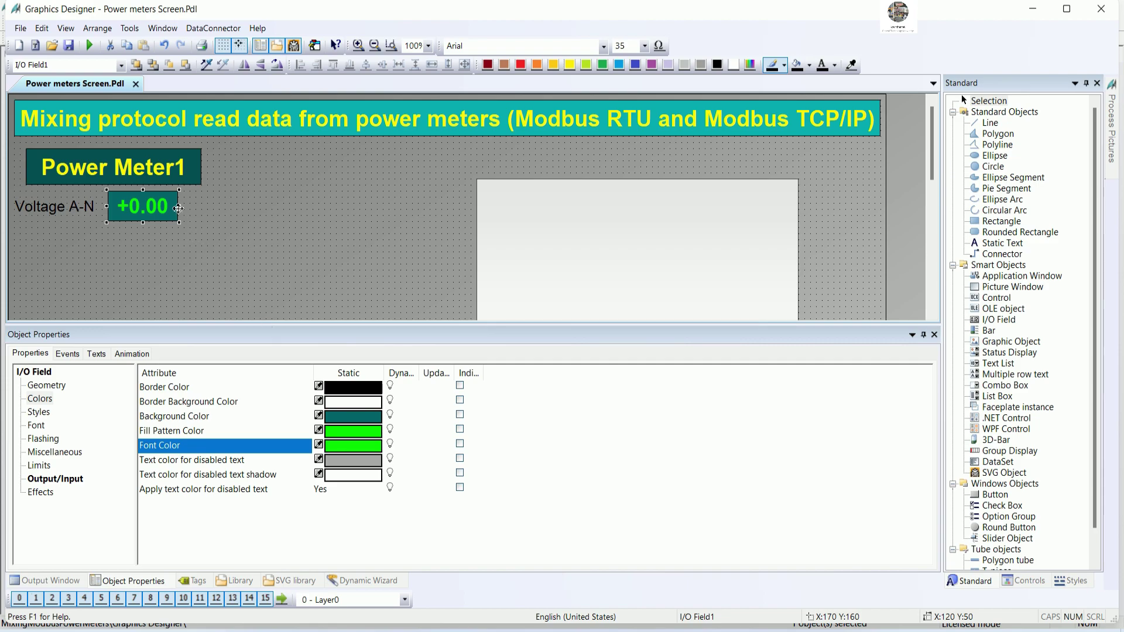
# - Widen the I/O field to about 140 and shift it closer to the Voltage A-N text
pyautogui.moveTo(179, 207); pyautogui.dragTo(189, 207)
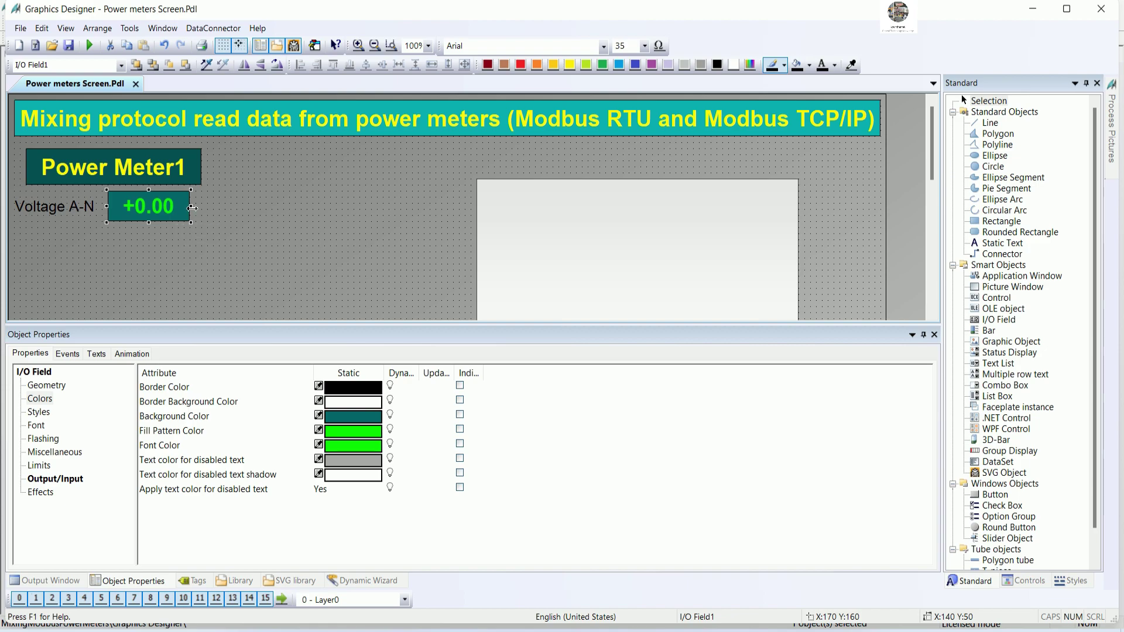
pyautogui.click(200, 249)
pyautogui.click(135, 218)
pyautogui.press('Left')
pyautogui.press('Left')
pyautogui.press('Left')
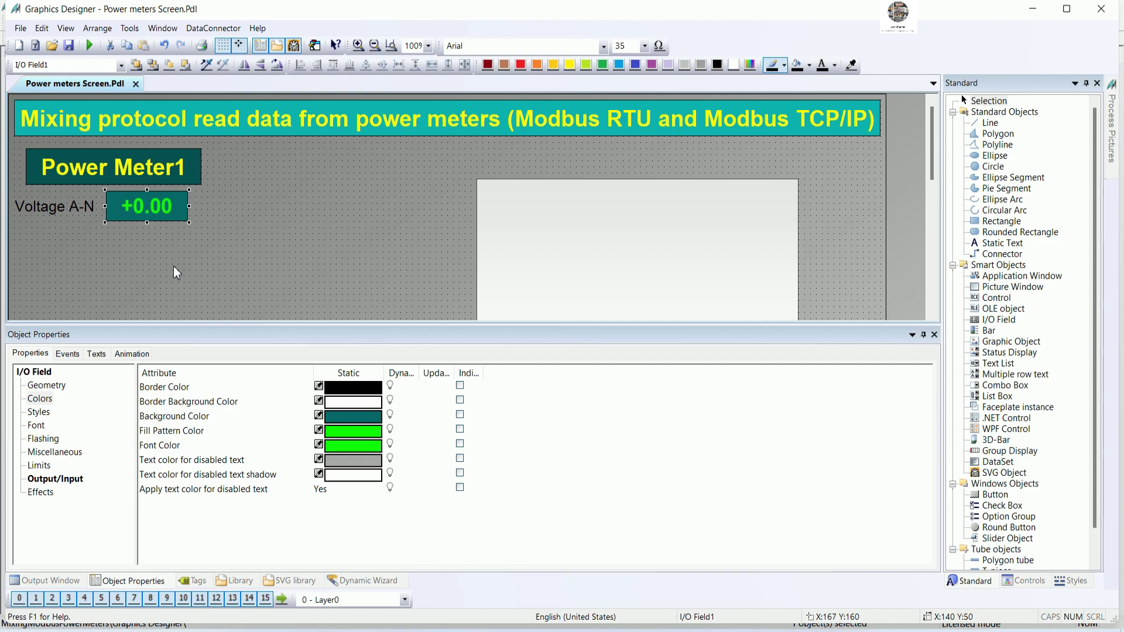
pyautogui.press('Left')
pyautogui.press('Left')
pyautogui.press('Left')
# - Shift the Voltage A-N text and its I/O field together to the right beneath the Power Meter1 heading
pyautogui.click(61, 207)
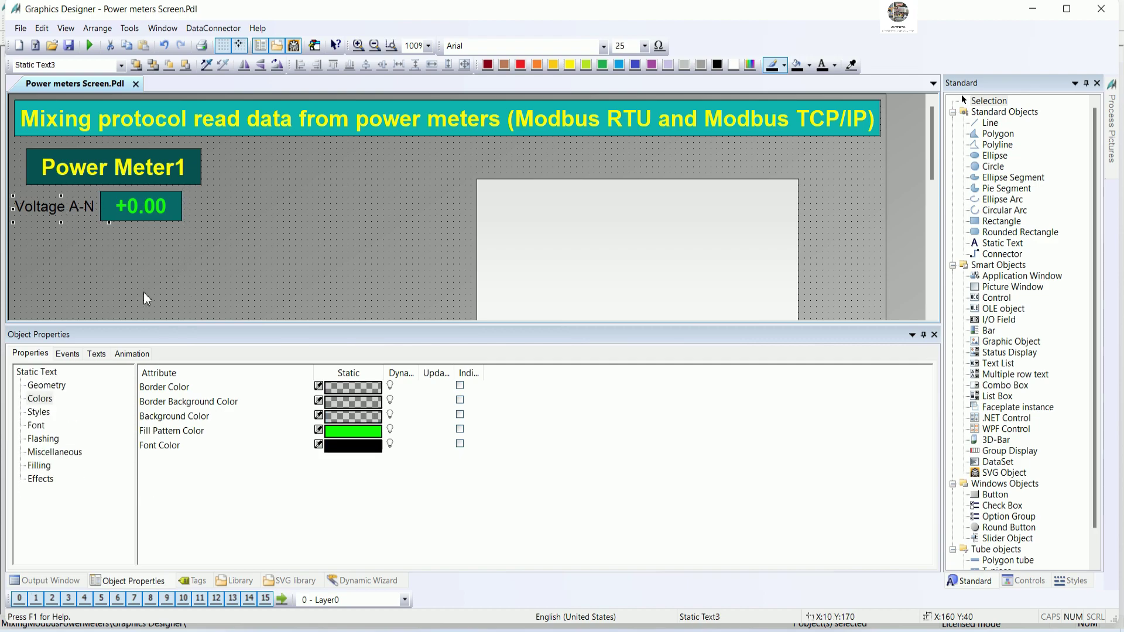
pyautogui.click(164, 282)
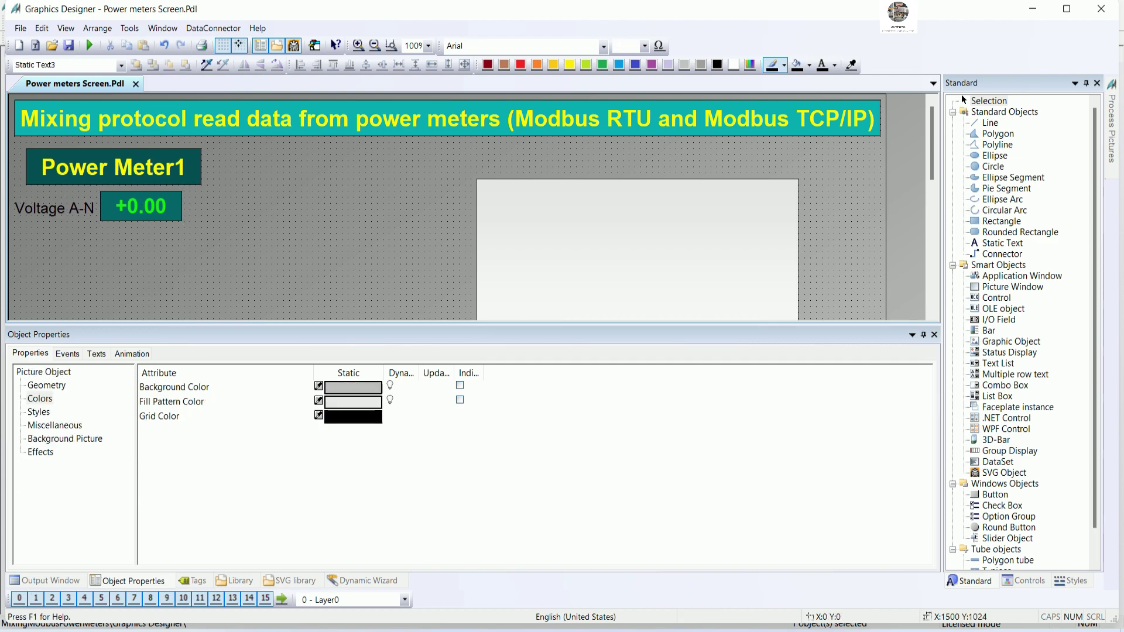
pyautogui.click(80, 219)
pyautogui.keyDown('shift'); pyautogui.click(164, 218); pyautogui.keyUp('shift')
pyautogui.press('Right')
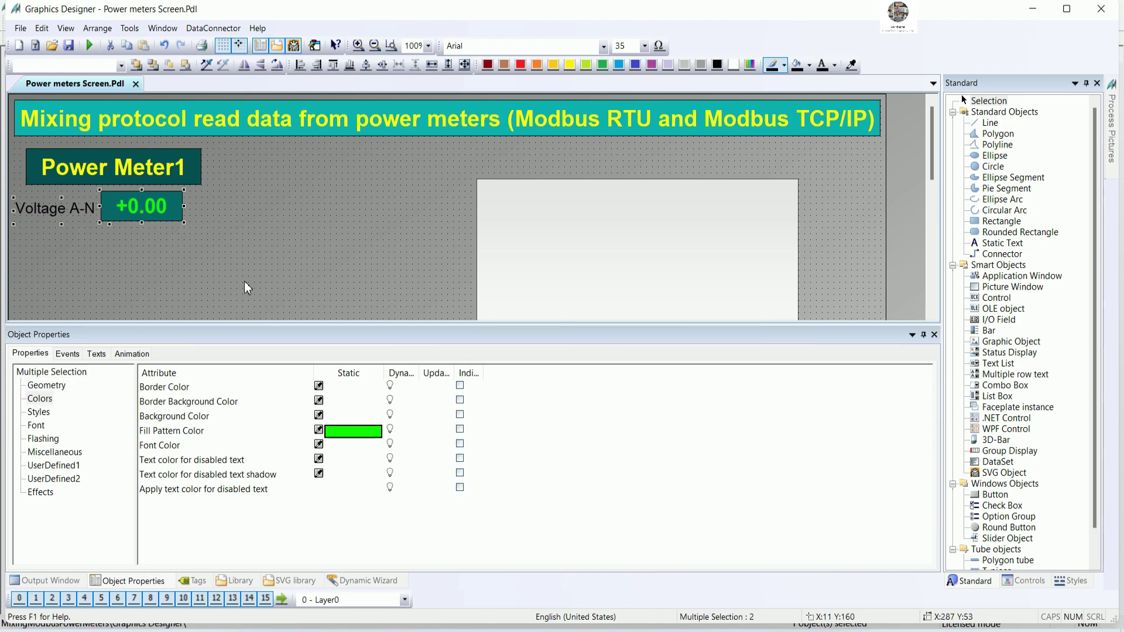
pyautogui.press('Right')
pyautogui.press('Right')
pyautogui.press('Right')
pyautogui.press('Right')
pyautogui.press('Right')
pyautogui.press('Right')
pyautogui.press('Right')
pyautogui.press('Right')
pyautogui.press('Right')
pyautogui.press('Right')
pyautogui.press('Right')
pyautogui.press('Right')
pyautogui.press('Right')
pyautogui.press('Right')
pyautogui.press('Right')
pyautogui.press('Right')
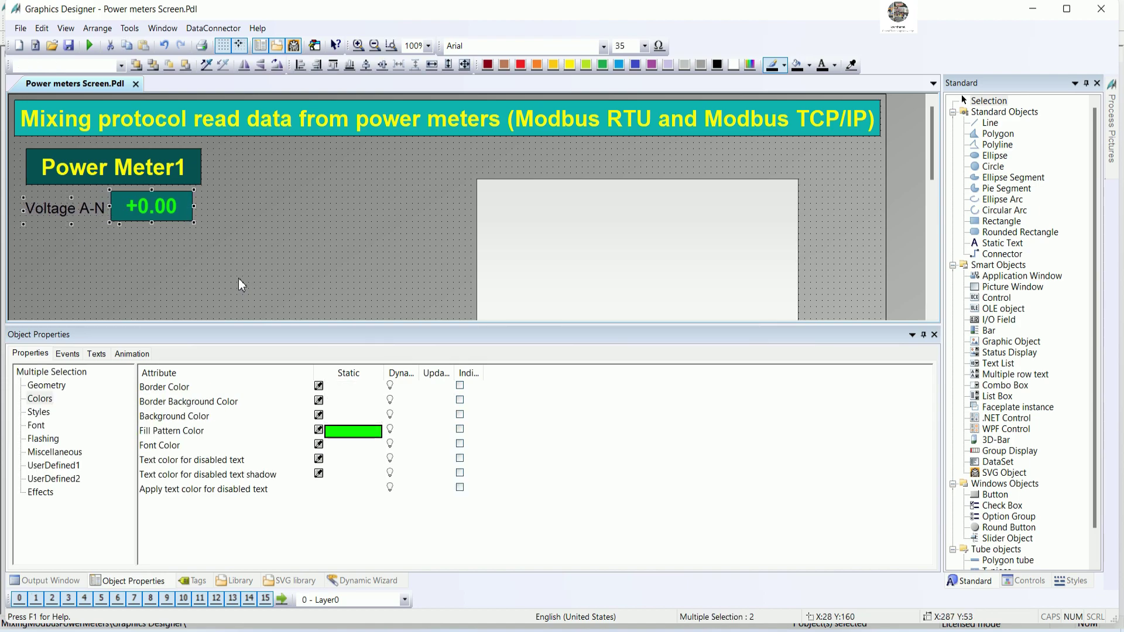
pyautogui.press('Right')
pyautogui.press('Right')
pyautogui.press('Right')
pyautogui.press('Right')
pyautogui.press('Right')
pyautogui.click(246, 261)
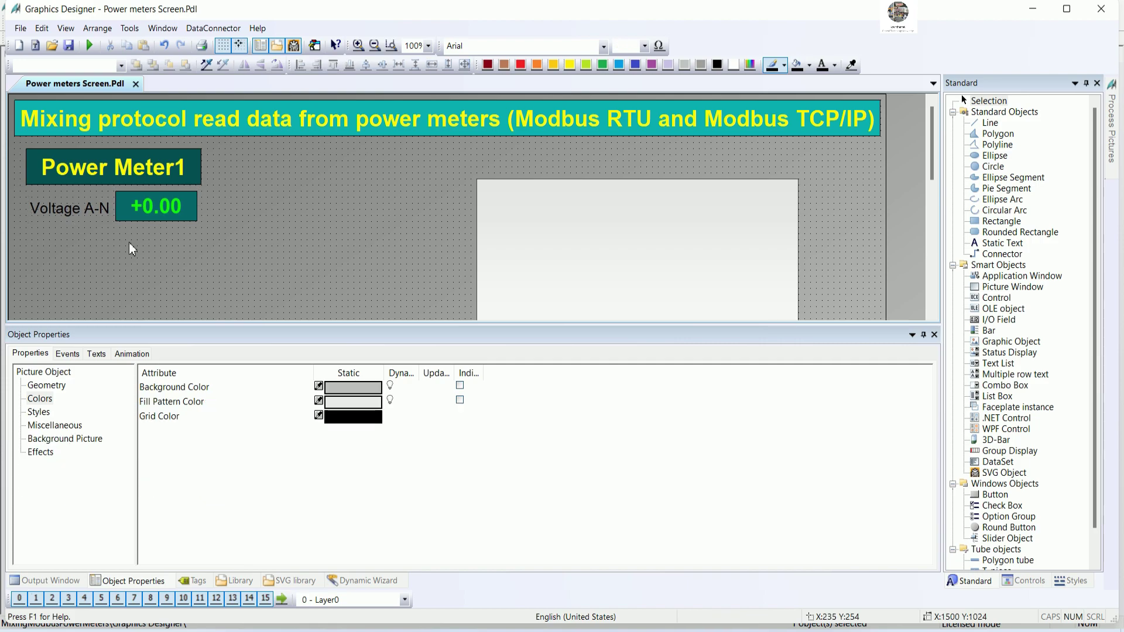
# - Nudge the Voltage A-N text up and left to line up with its I/O field and the Power Meter1 heading's left edge
pyautogui.moveTo(17, 187); pyautogui.dragTo(146, 284)
pyautogui.press('Up')
pyautogui.press('Up')
pyautogui.press('Up')
pyautogui.press('Left')
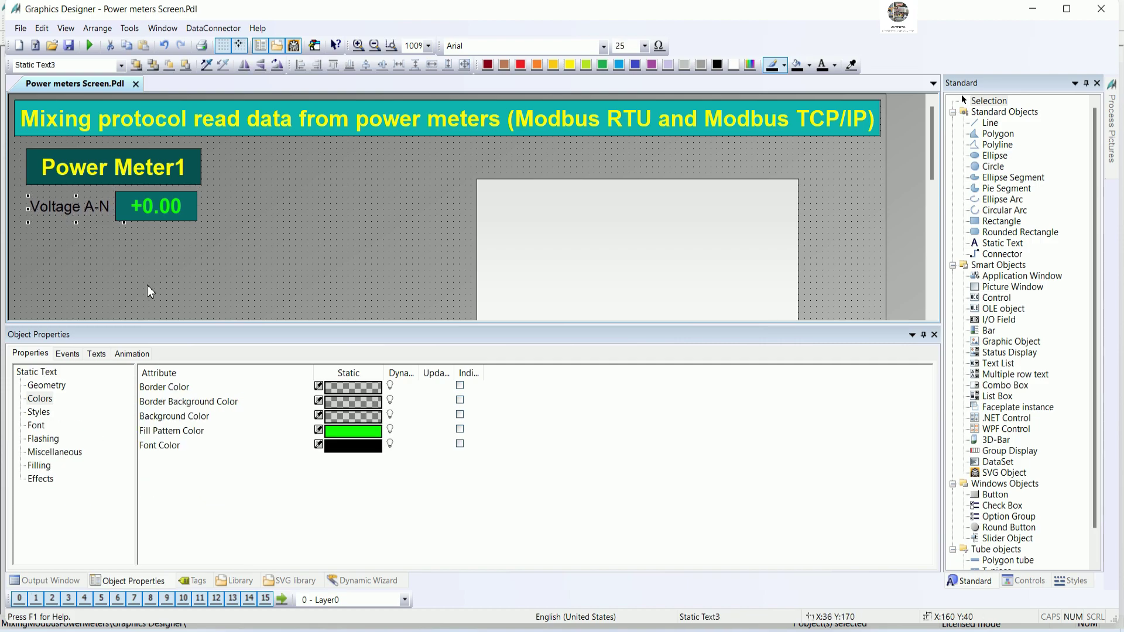
pyautogui.press('Left')
pyautogui.press('Left')
pyautogui.press('Left')
pyautogui.press('Left')
pyautogui.press('Left')
pyautogui.press('Left')
pyautogui.press('Left')
pyautogui.press('Left')
pyautogui.click(251, 241)
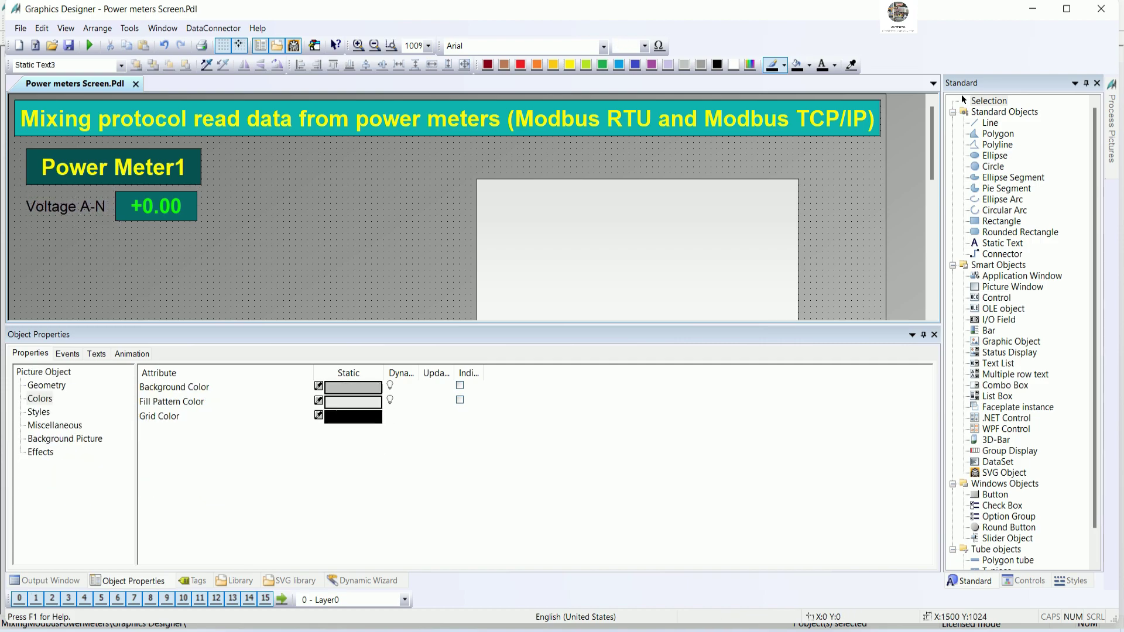
# - Examine the output value tag, update cycle and output format of the Voltage A-N I/O field
pyautogui.click(169, 218)
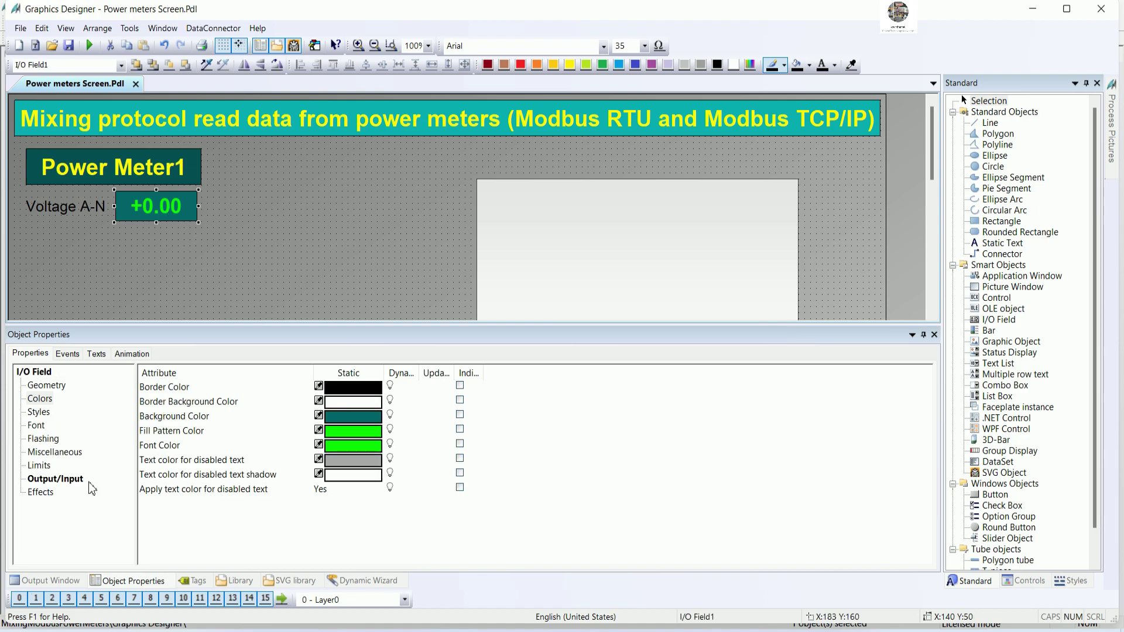
pyautogui.click(55, 478)
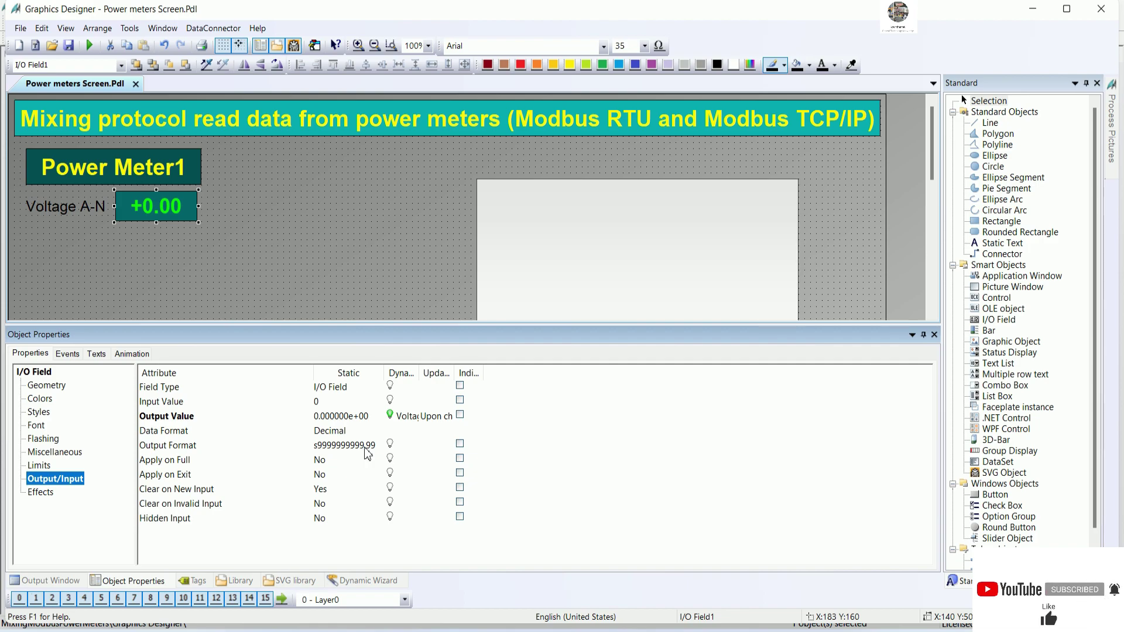
pyautogui.moveTo(457, 373); pyautogui.dragTo(495, 375)
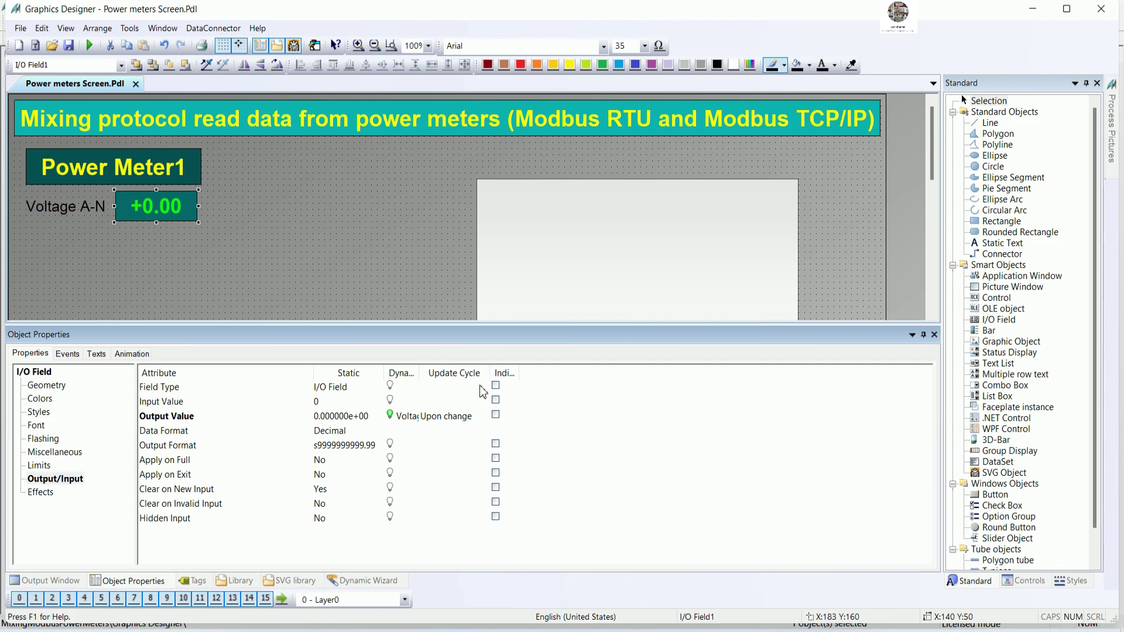
pyautogui.click(365, 453)
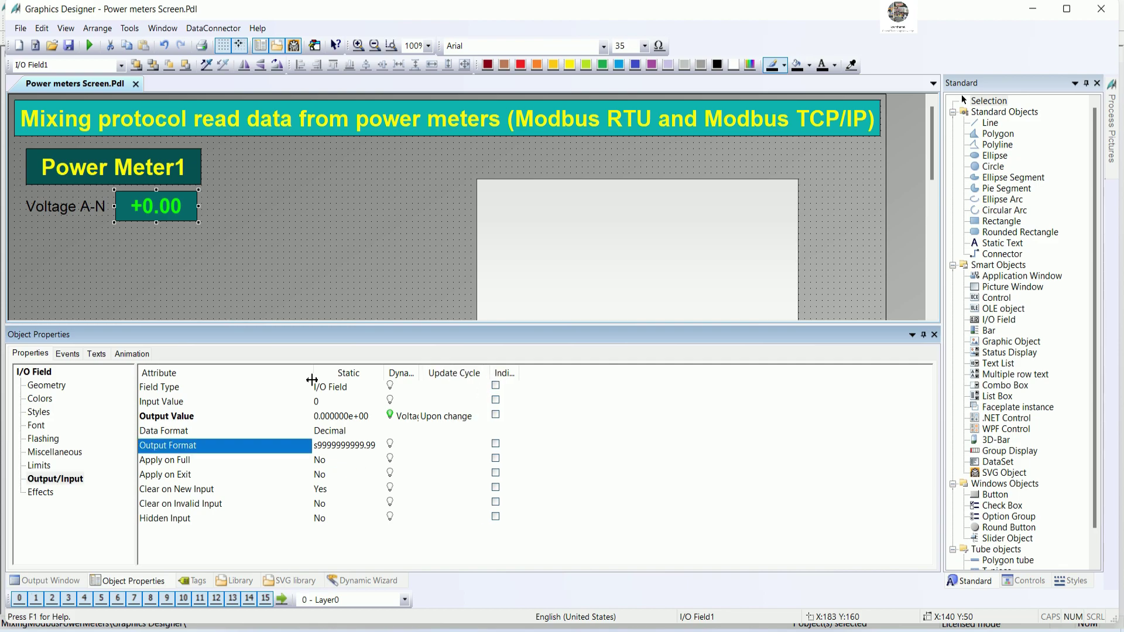
# - Run the power meters screen in WinCC Runtime, view the Voltage A-N value full screen, and close the runtime window
pyautogui.click(262, 228)
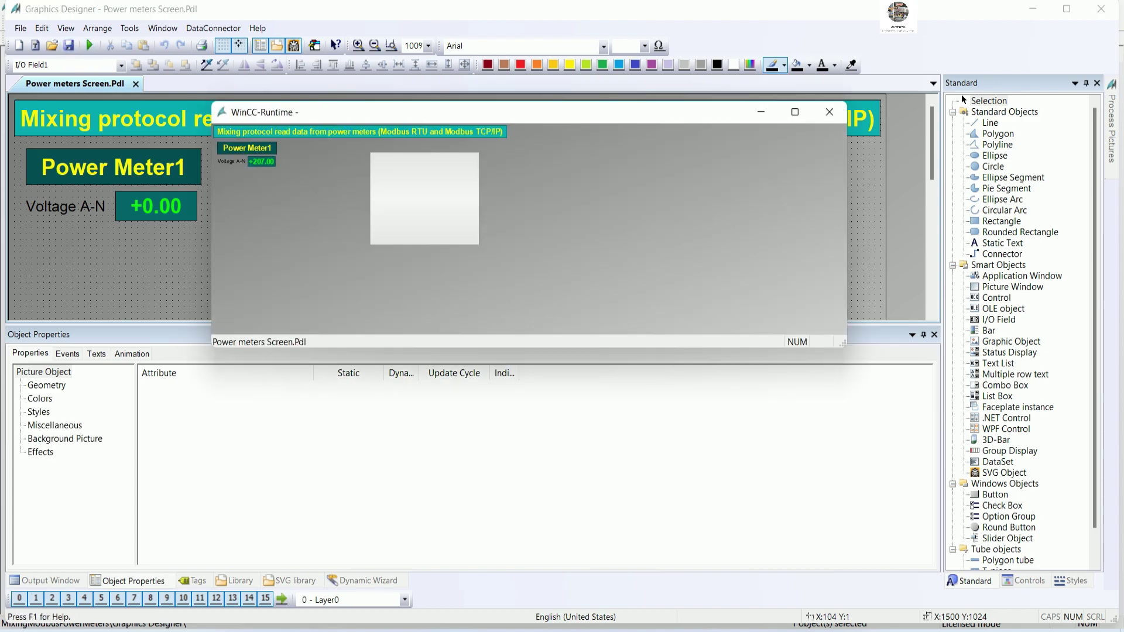
pyautogui.click(786, 112)
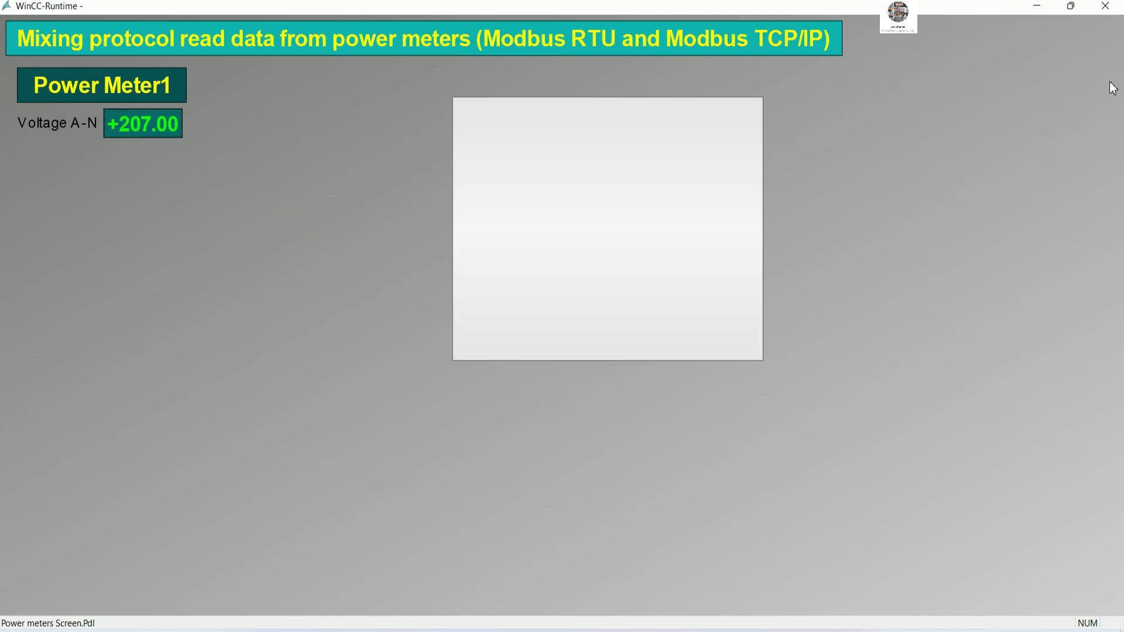
pyautogui.click(1105, 11)
# - Narrow the Voltage A-N I/O field slightly to a width of 137
pyautogui.click(78, 206)
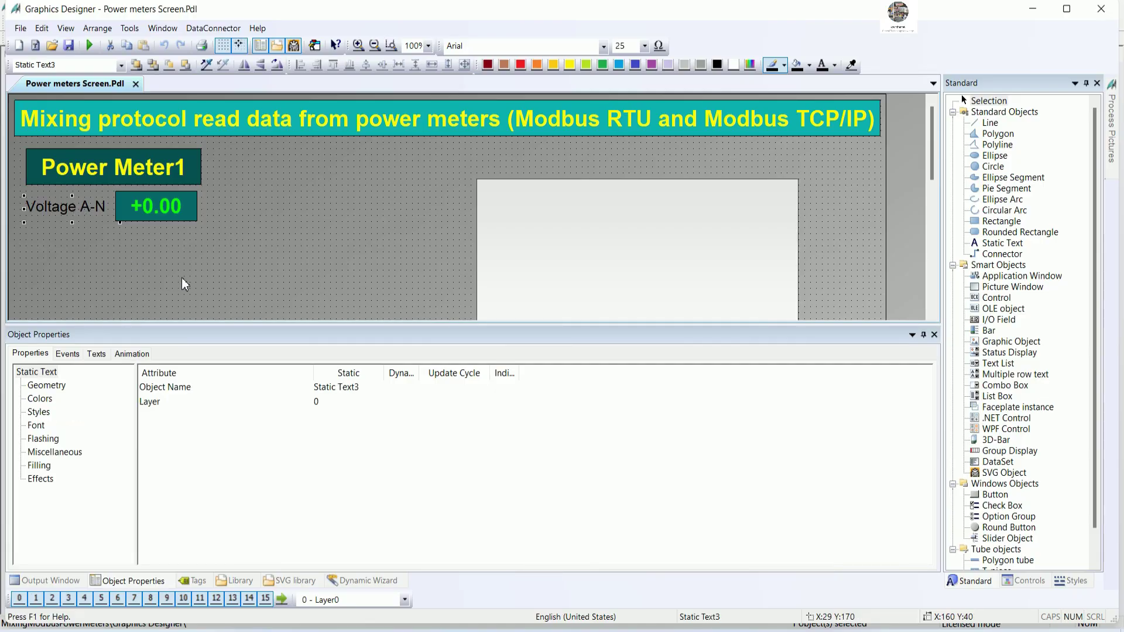
pyautogui.click(248, 212)
pyautogui.click(195, 212)
pyautogui.moveTo(199, 207); pyautogui.dragTo(197, 207)
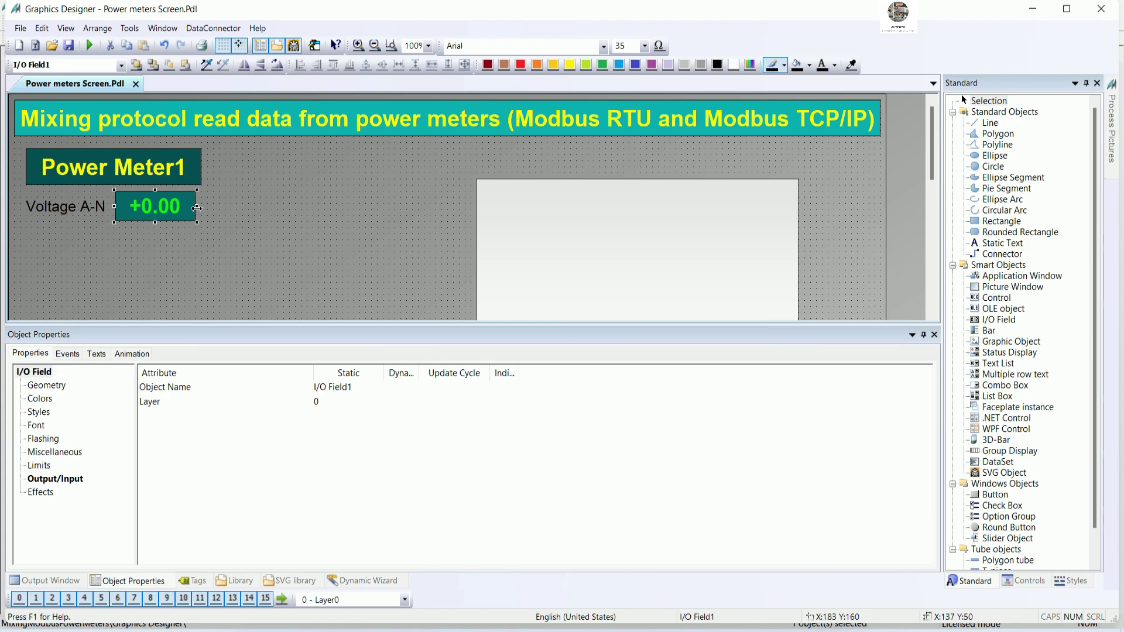
# - Copy the Voltage A-N text to just below itself and change the copy's text to V
pyautogui.click(252, 222)
pyautogui.click(92, 218)
pyautogui.moveTo(92, 218); pyautogui.dragTo(91, 267)
pyautogui.doubleClick(72, 256)
pyautogui.write('V')
pyautogui.press('Return')
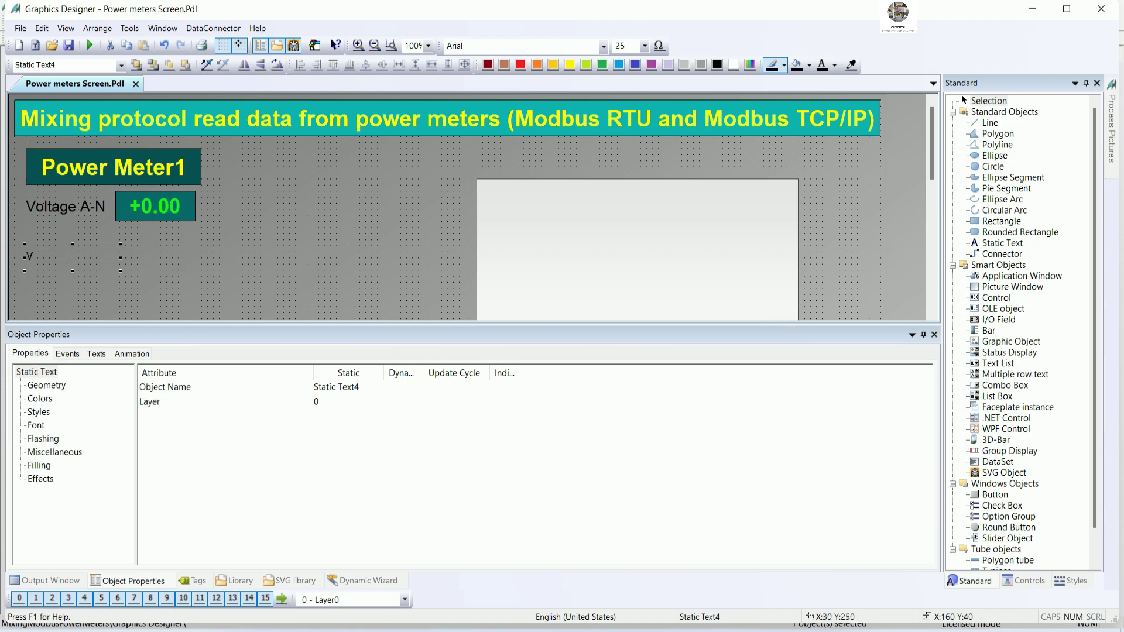
pyautogui.doubleClick(50, 258)
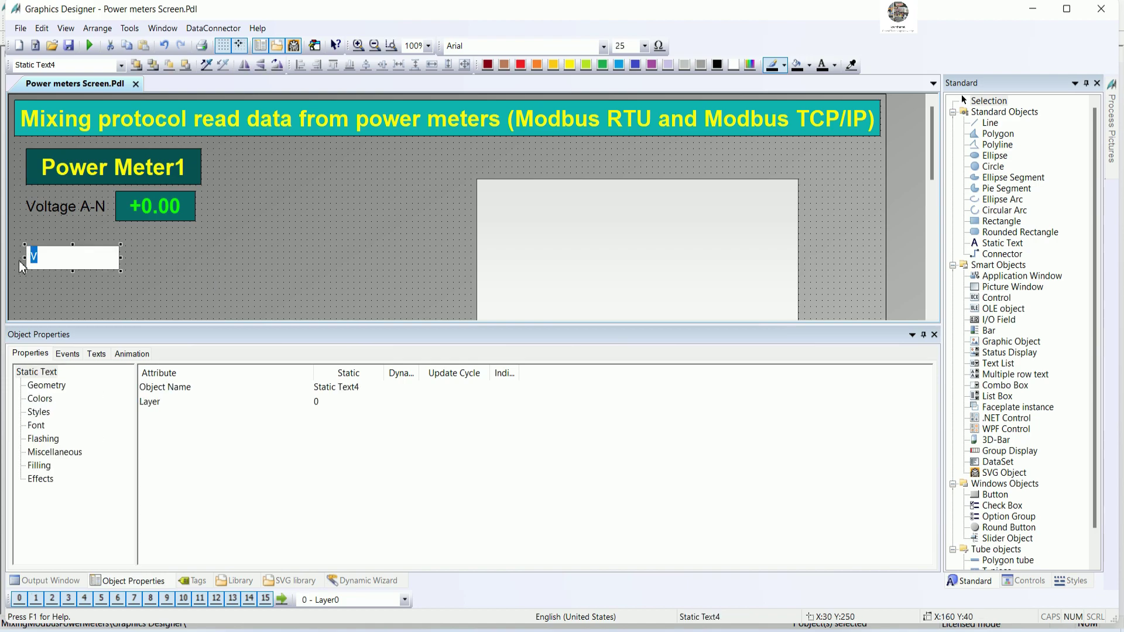
pyautogui.click(206, 255)
pyautogui.click(91, 259)
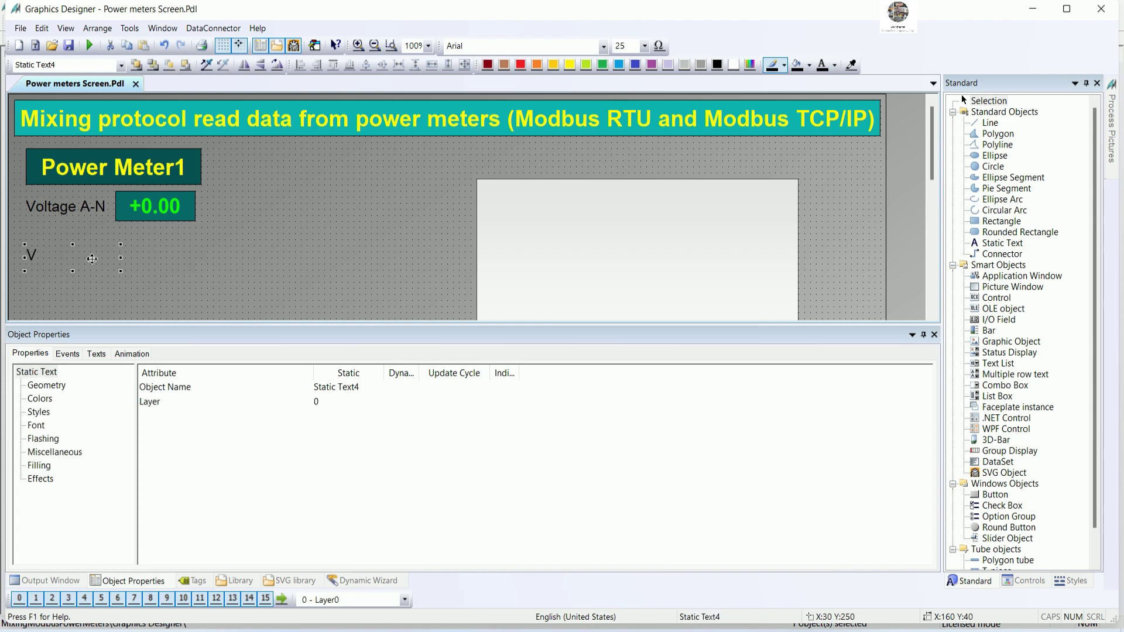
# - Shrink the V text box to a width of 40 and center its text horizontally and vertically
pyautogui.moveTo(94, 261); pyautogui.dragTo(52, 260)
pyautogui.click(38, 426)
pyautogui.doubleClick(319, 490)
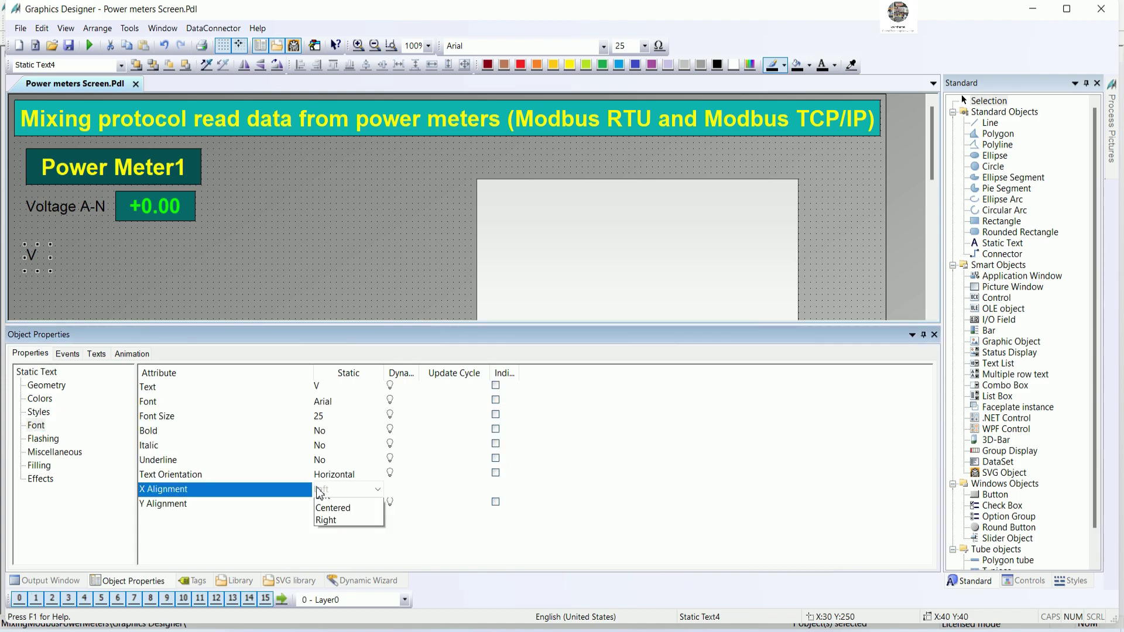
pyautogui.click(328, 508)
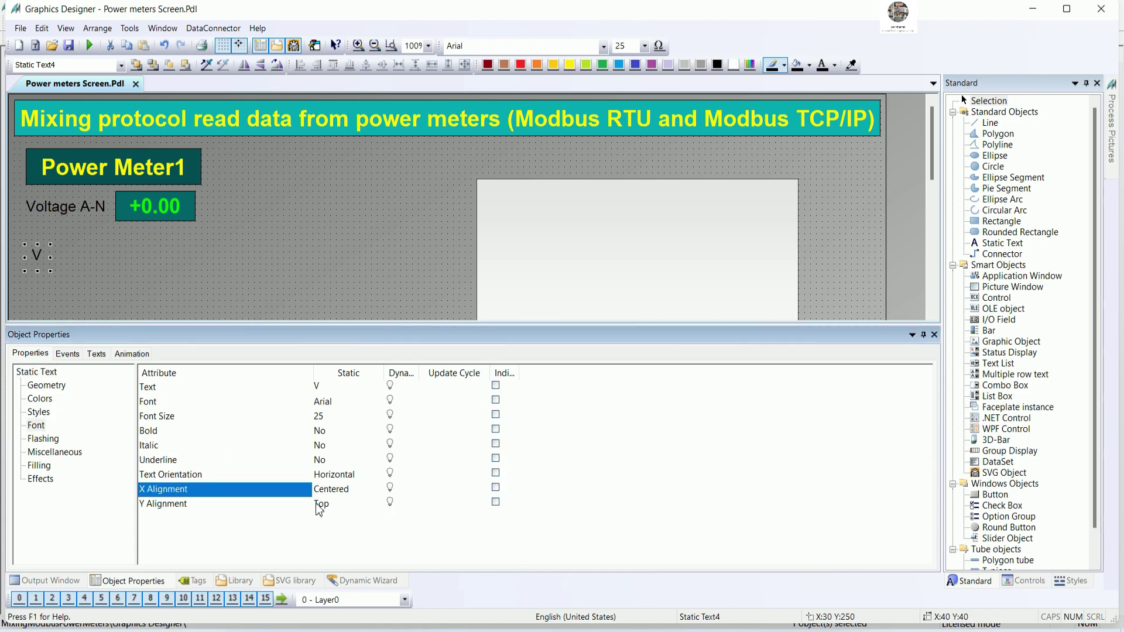
pyautogui.doubleClick(319, 505)
pyautogui.click(332, 532)
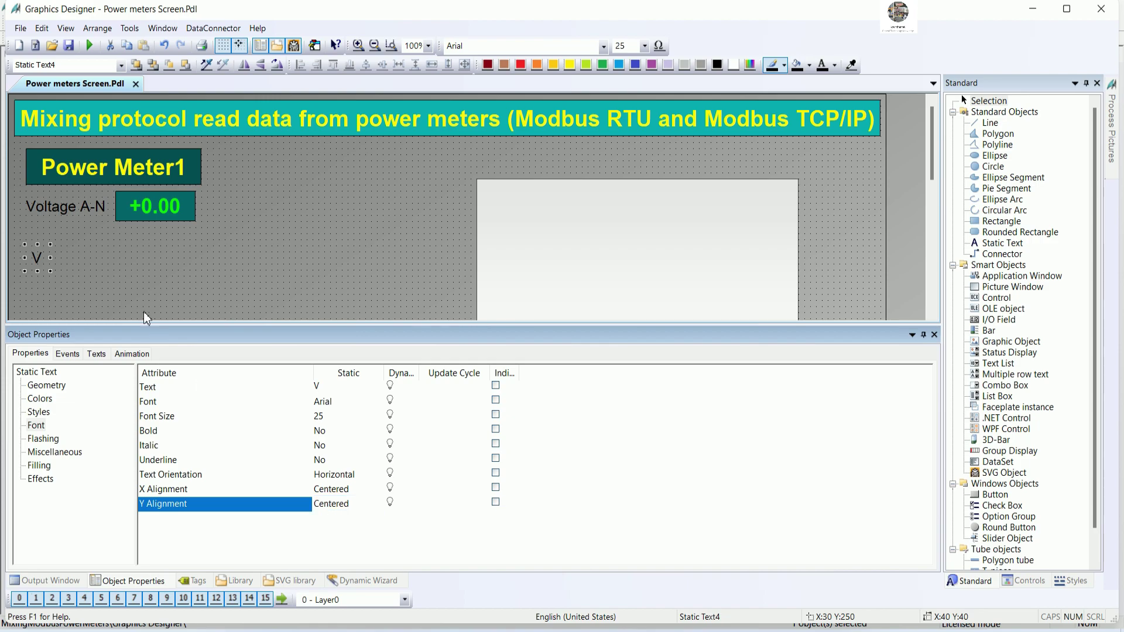
# - Move the V unit text beside the right edge of the Voltage A-N I/O field and nudge it into line with the value
pyautogui.click(42, 263)
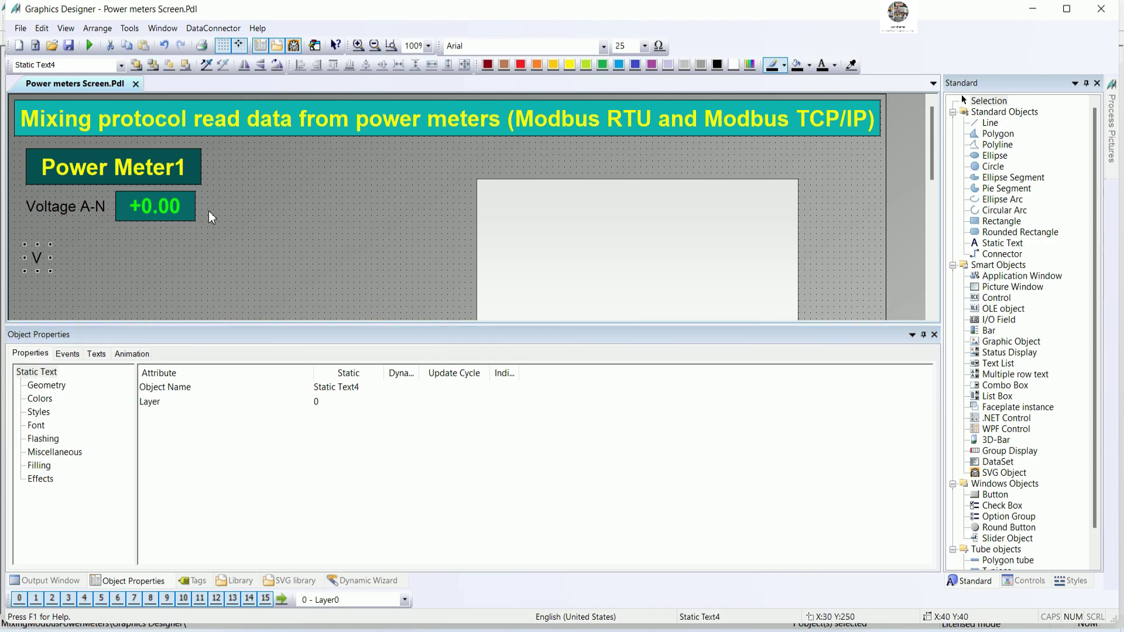
pyautogui.moveTo(36, 258); pyautogui.dragTo(210, 206)
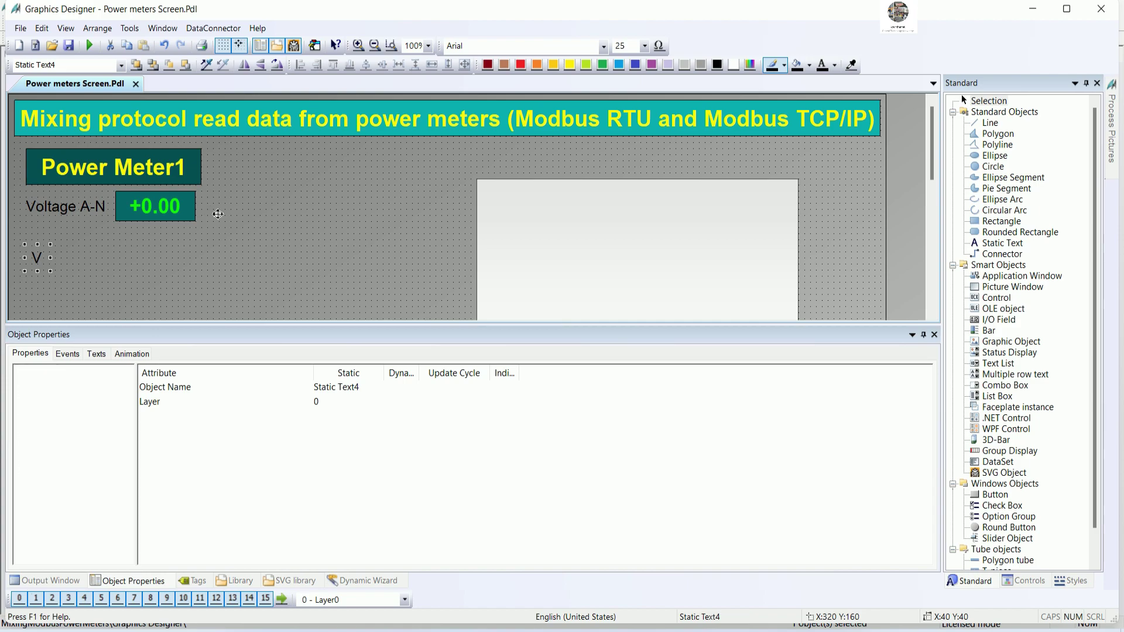
pyautogui.press('Down')
pyautogui.press('Down')
pyautogui.press('Down')
pyautogui.press('Down')
pyautogui.press('Left')
pyautogui.press('Left')
pyautogui.press('Left')
pyautogui.click(313, 242)
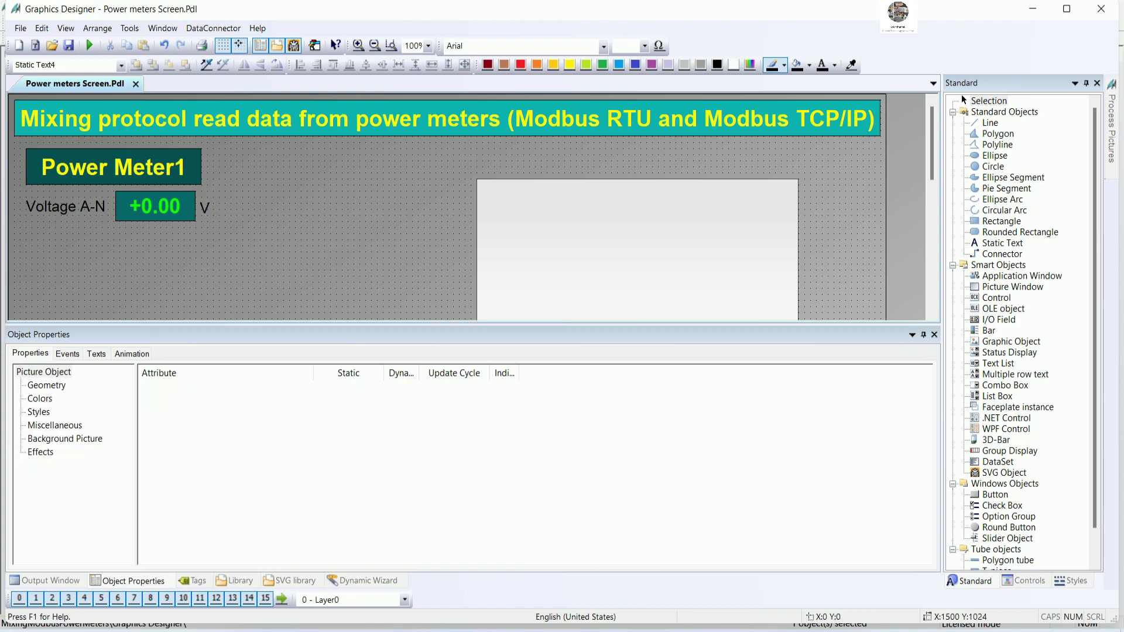
# - Duplicate the Voltage A-N text, its I/O field and the V unit together, and place the copy beneath the original row
pyautogui.moveTo(281, 245); pyautogui.dragTo(7, 187)
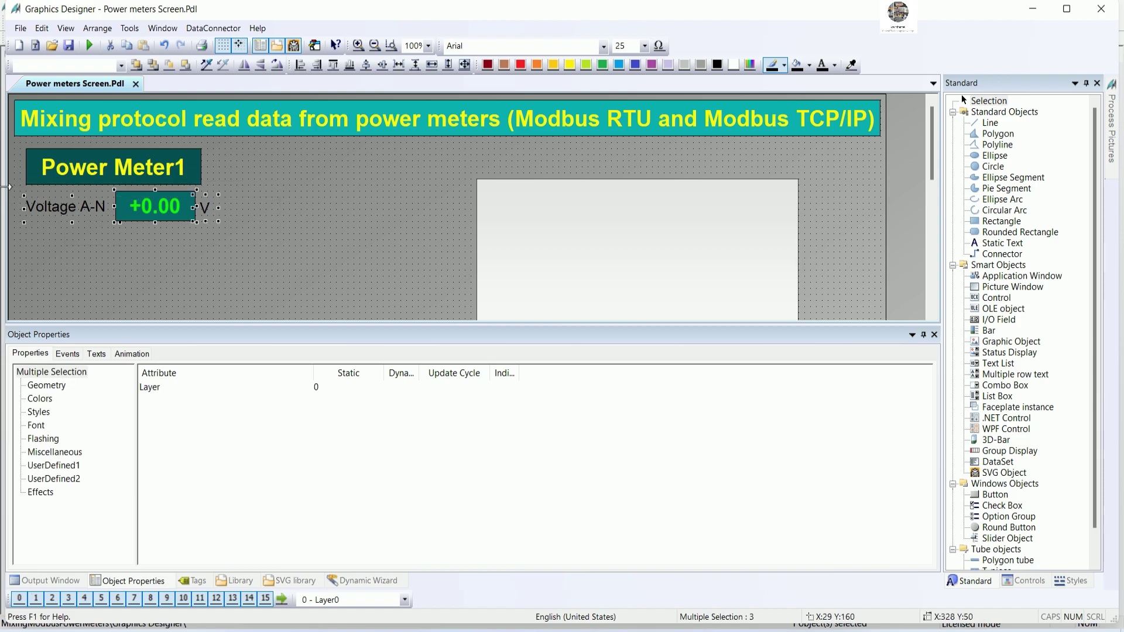
pyautogui.rightClick(166, 219)
pyautogui.click(212, 242)
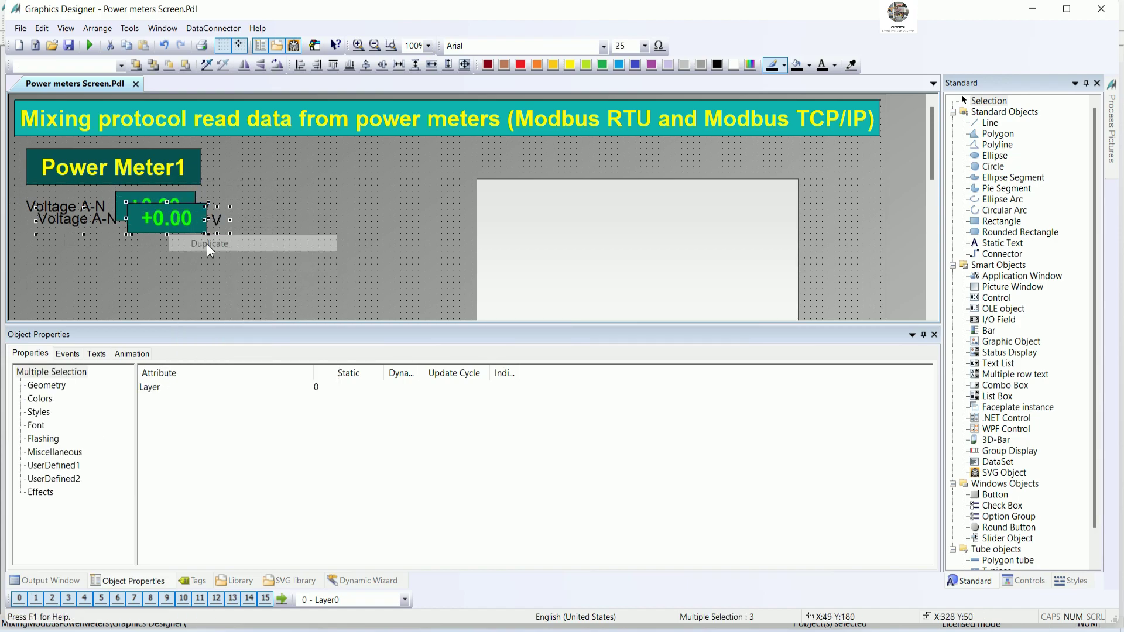
pyautogui.moveTo(172, 226); pyautogui.dragTo(160, 257)
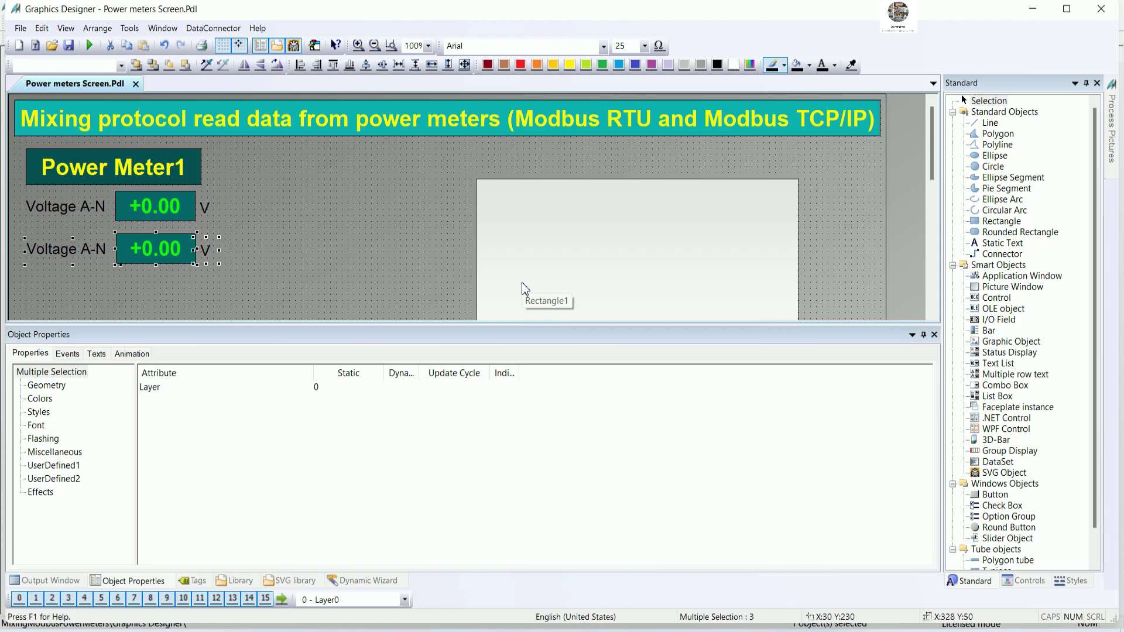
# - Nudge the duplicated row to X 28, Y 215 so it sits closely beneath the original Voltage A-N row
pyautogui.press('Up')
pyautogui.press('Up')
pyautogui.press('Up')
pyautogui.press('Up')
pyautogui.press('Up')
pyautogui.press('Up')
pyautogui.press('Up')
pyautogui.press('Up')
pyautogui.press('Up')
pyautogui.press('Up')
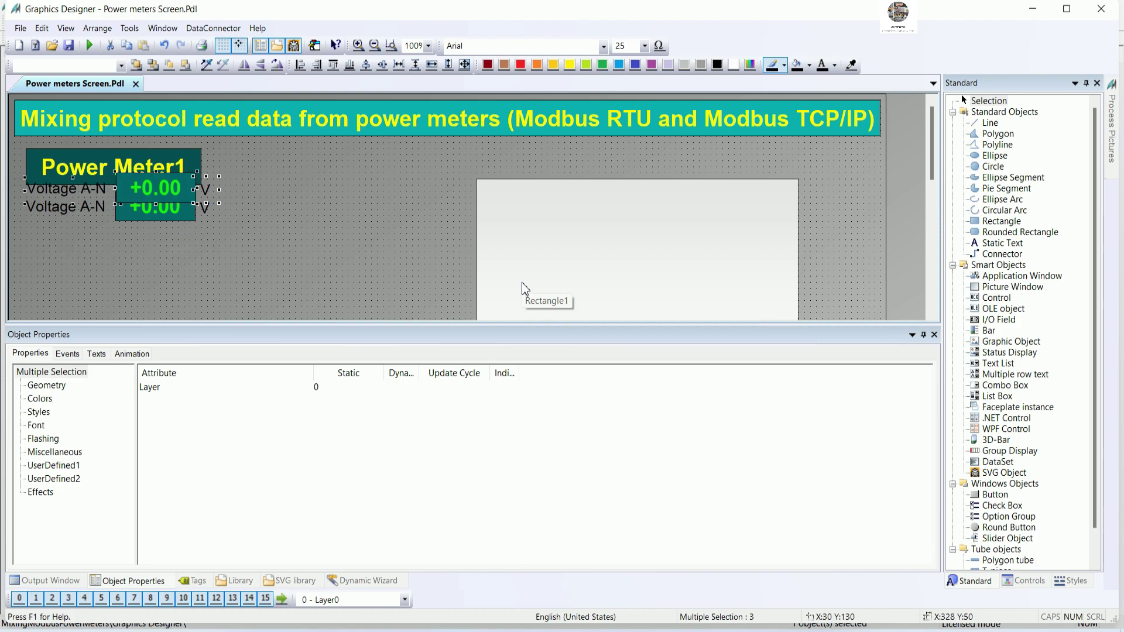
pyautogui.press('Down')
pyautogui.press('Down')
pyautogui.press('Down')
pyautogui.press('Down')
pyautogui.press('Down')
pyautogui.press('Down')
pyautogui.press('Down')
pyautogui.press('Down')
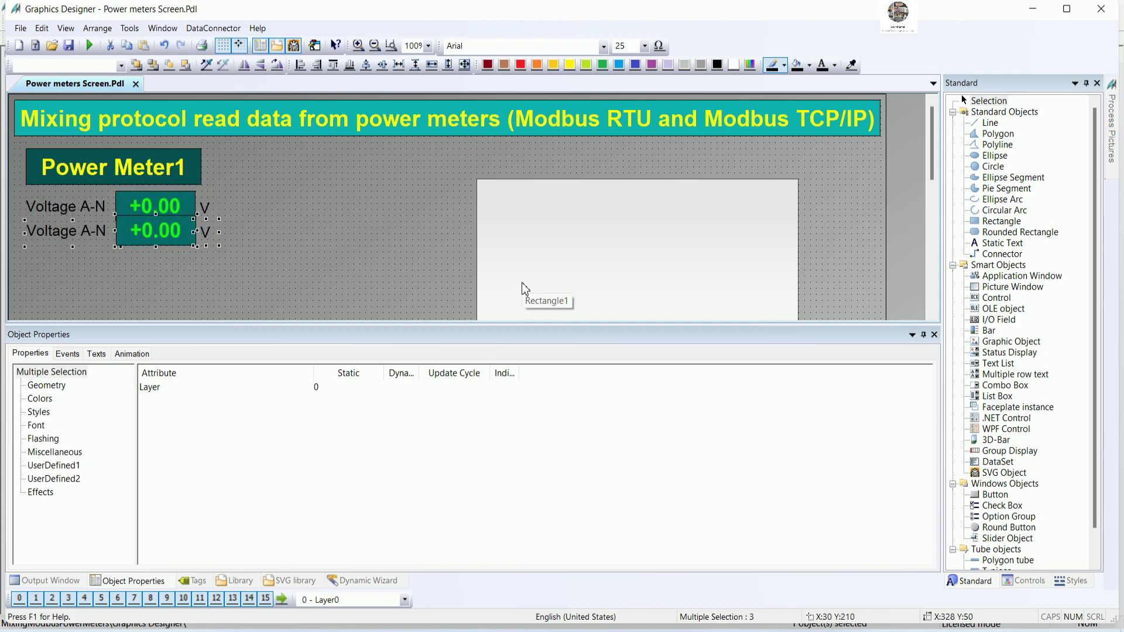
pyautogui.press('Down')
pyautogui.press('Left')
pyautogui.press('Left')
pyautogui.press('Up')
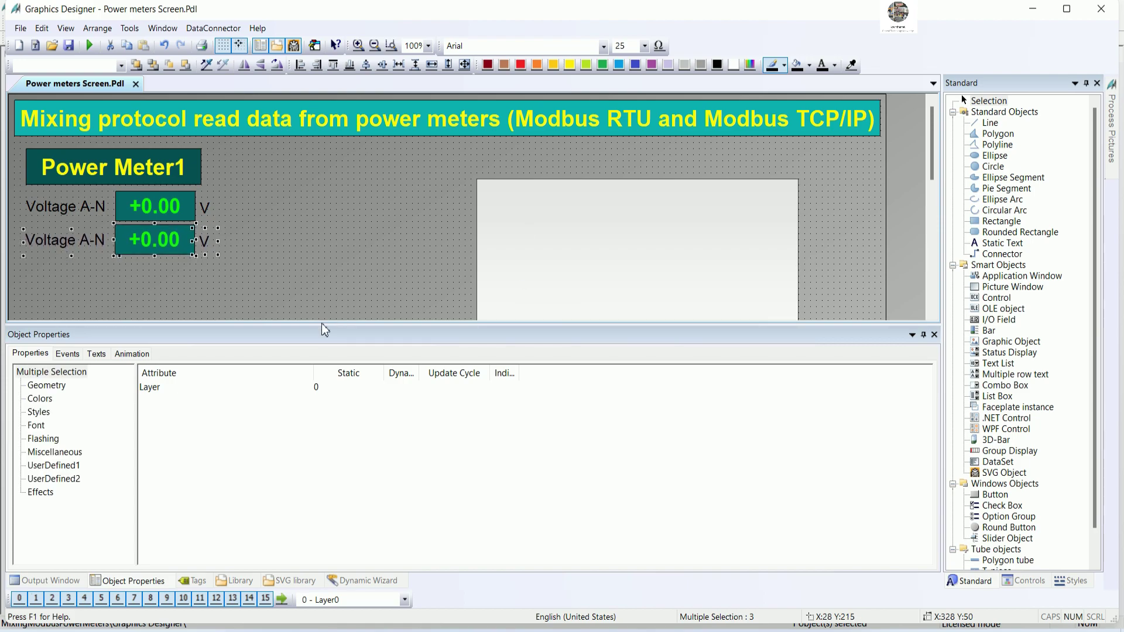
# - Change the duplicated row's label text to Voltage B-N
pyautogui.moveTo(324, 327); pyautogui.dragTo(326, 400)
pyautogui.click(243, 301)
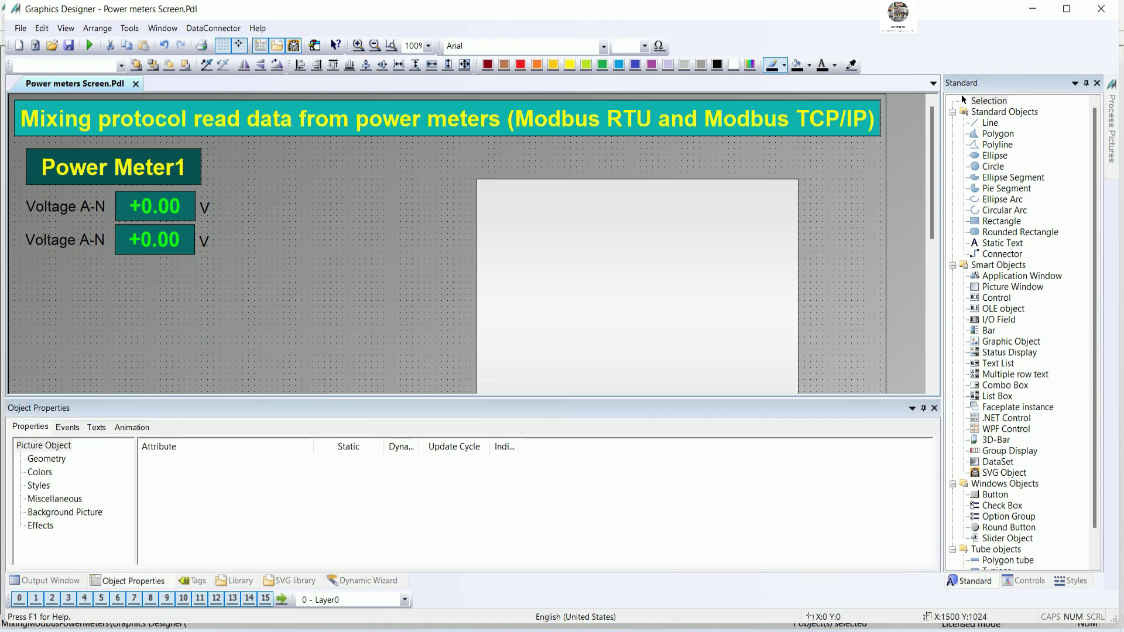
pyautogui.click(162, 244)
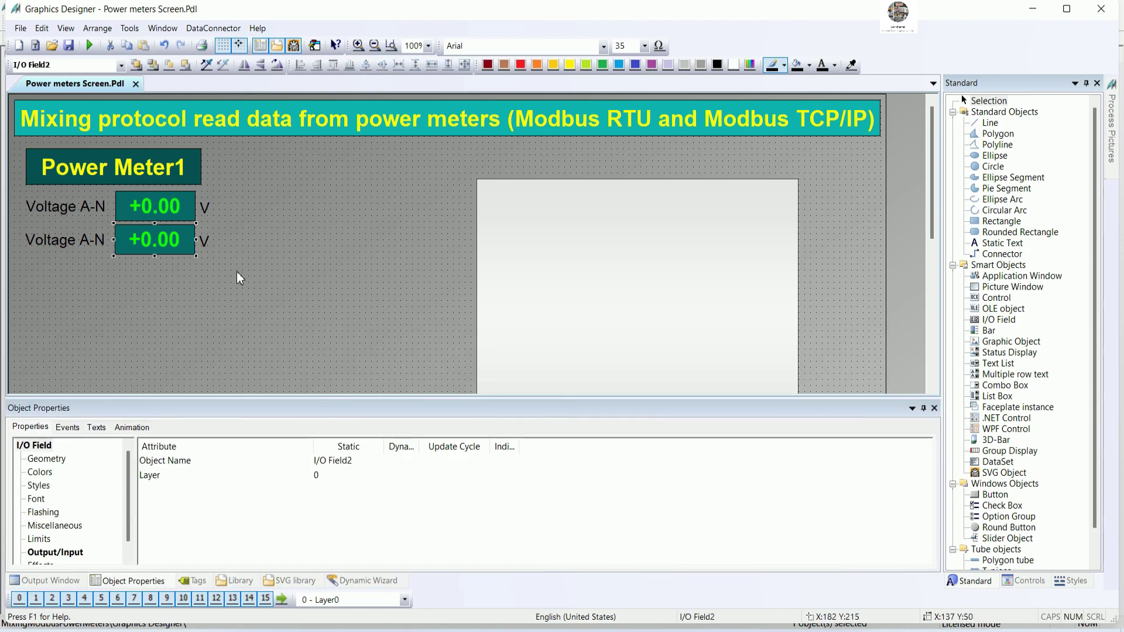
pyautogui.doubleClick(88, 252)
pyautogui.click(92, 246)
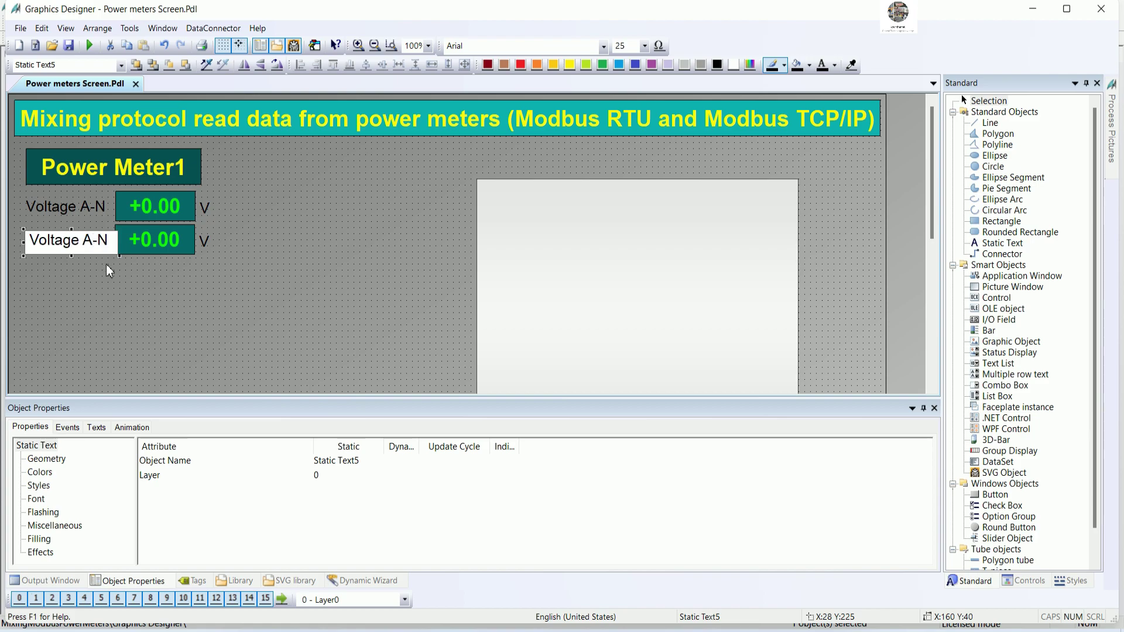
pyautogui.press('BackSpace')
pyautogui.write('B')
pyautogui.click(172, 310)
# - Open the Output/Input attributes of the Voltage B-N I/O field
pyautogui.click(116, 227)
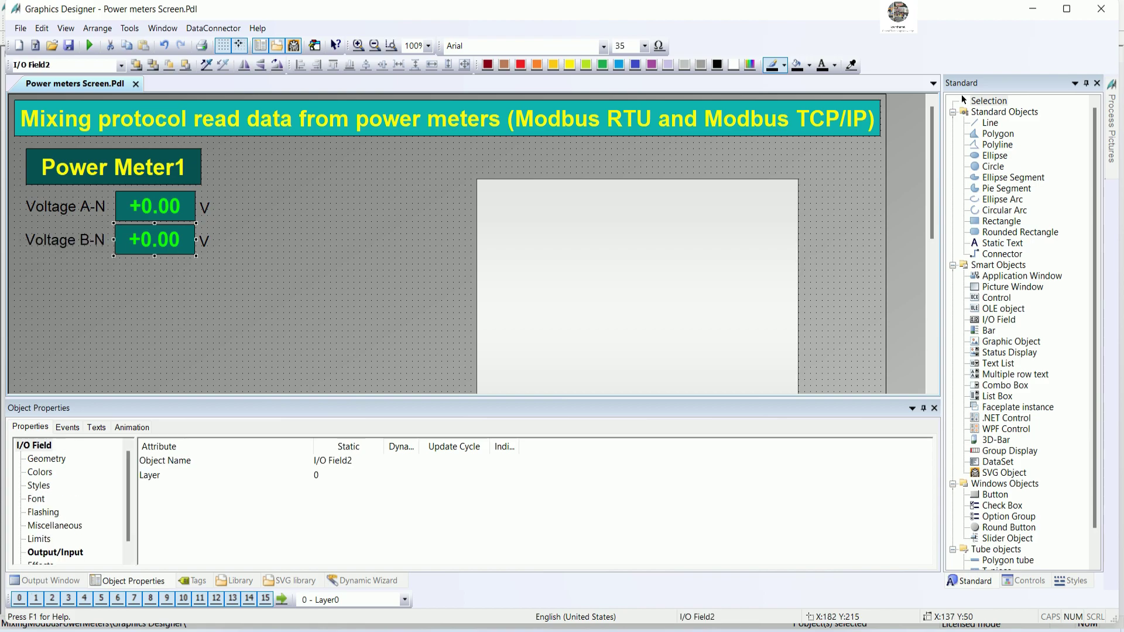
pyautogui.moveTo(172, 401); pyautogui.dragTo(173, 344)
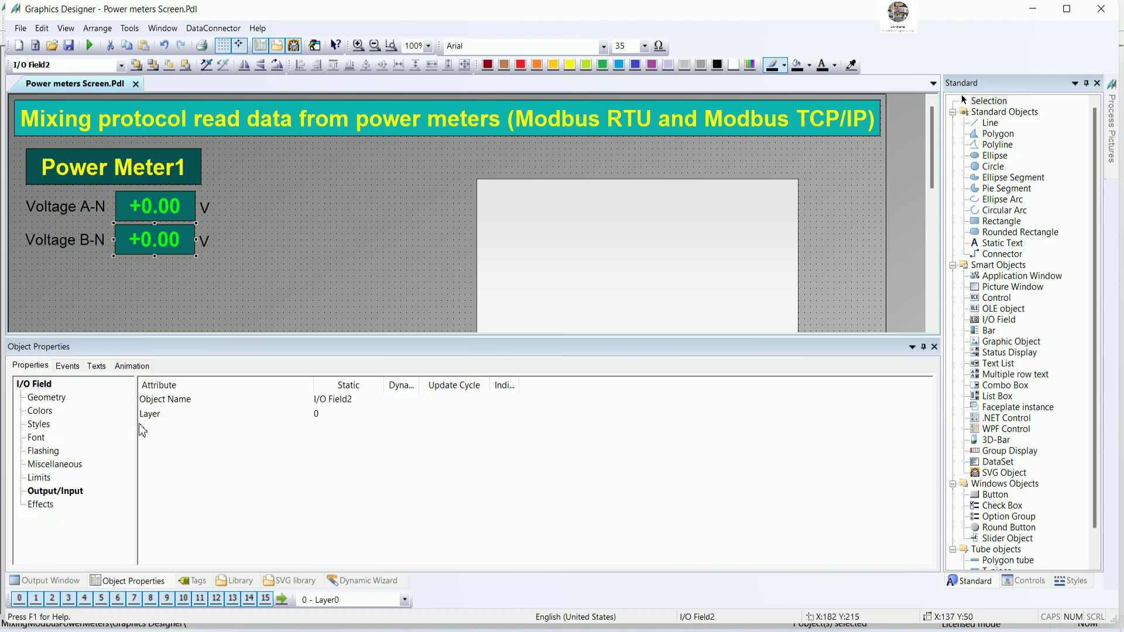
pyautogui.click(56, 493)
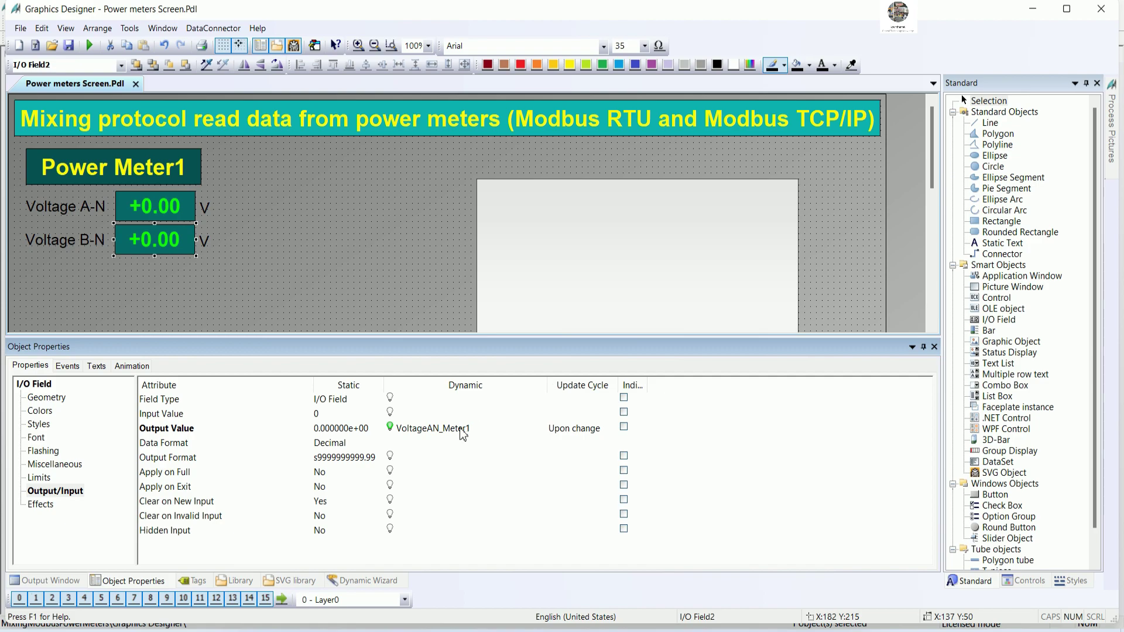
# - Link the output value of the Voltage B-N I/O field to the PowerMeter1 tag VoltageBN_Meter1
pyautogui.rightClick(463, 434)
pyautogui.click(493, 484)
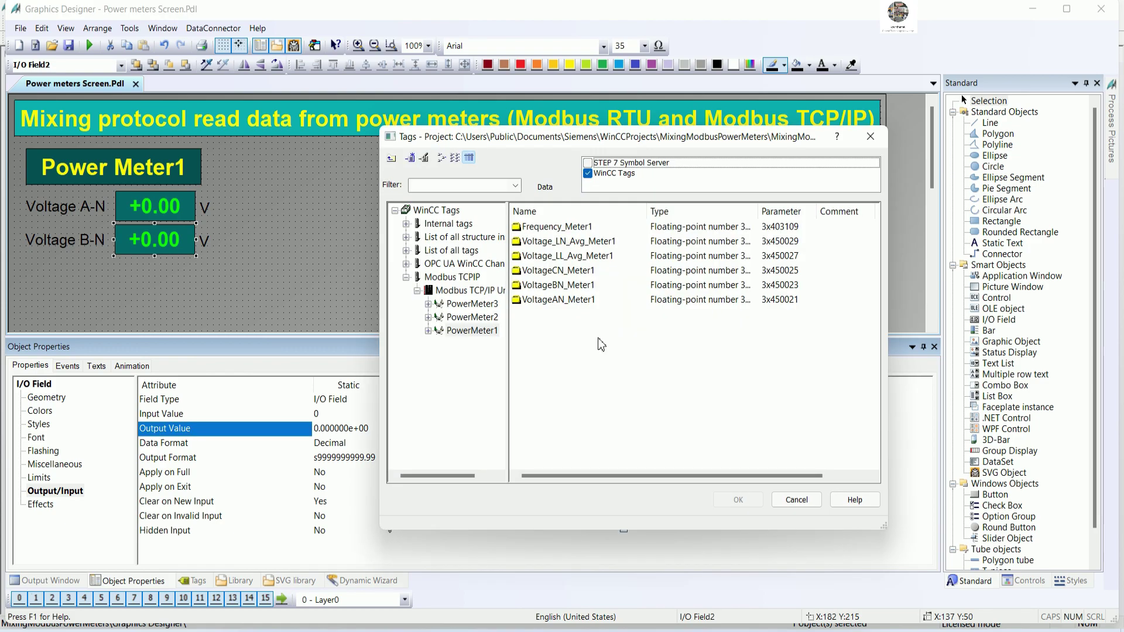
pyautogui.click(475, 330)
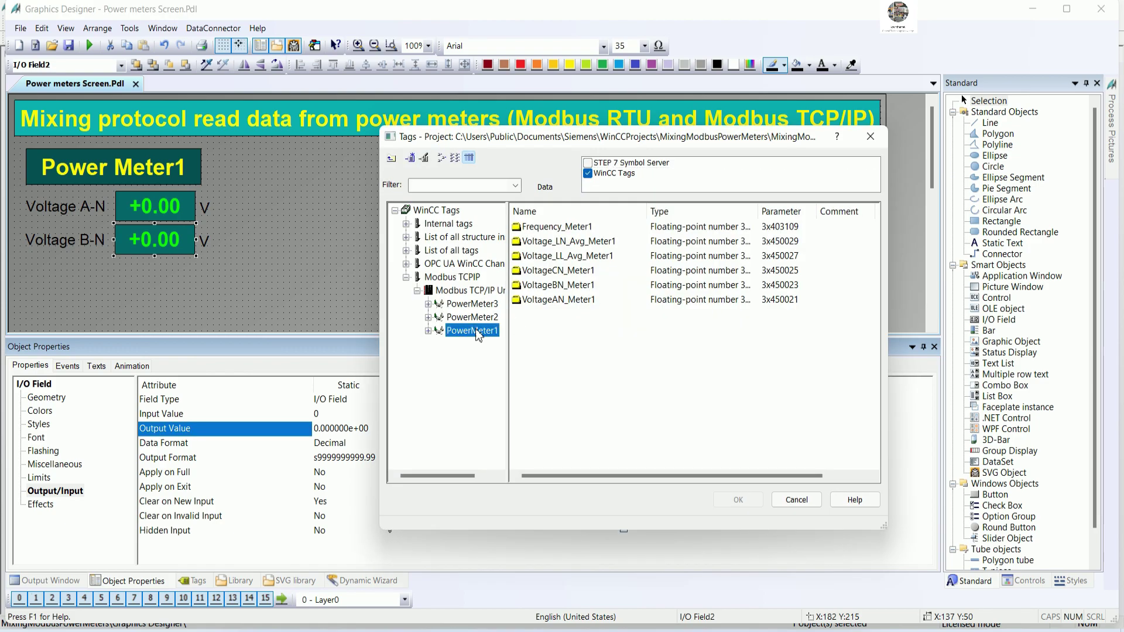
pyautogui.doubleClick(569, 285)
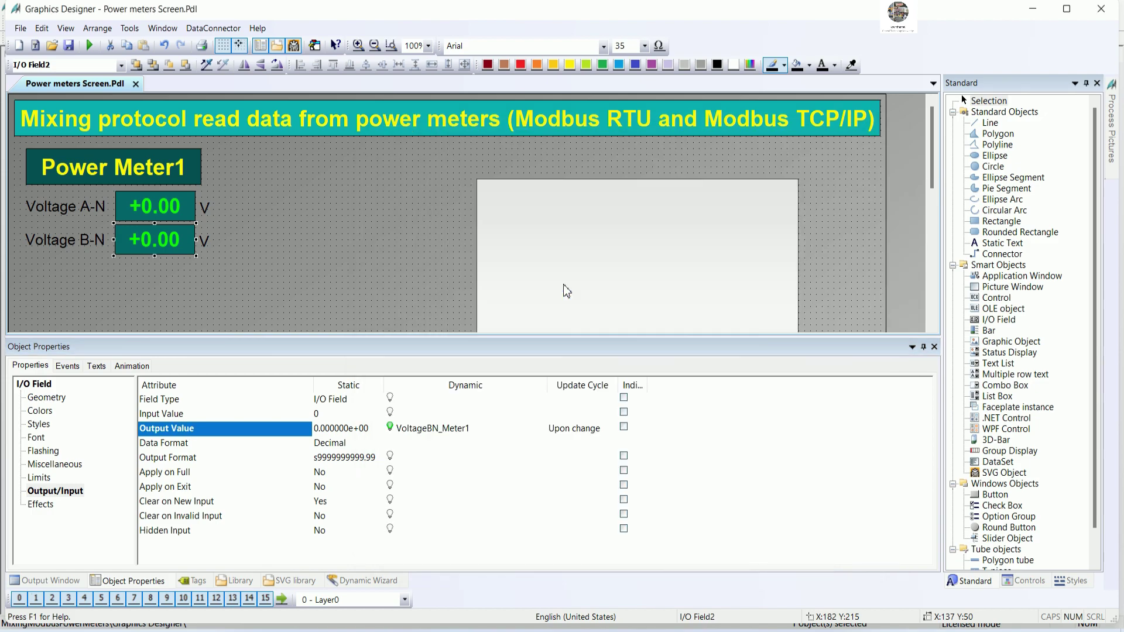
# - Duplicate the Voltage B-N row, including its label, I/O field and V unit
pyautogui.moveTo(257, 266); pyautogui.dragTo(10, 233)
pyautogui.moveTo(267, 284); pyautogui.dragTo(29, 226)
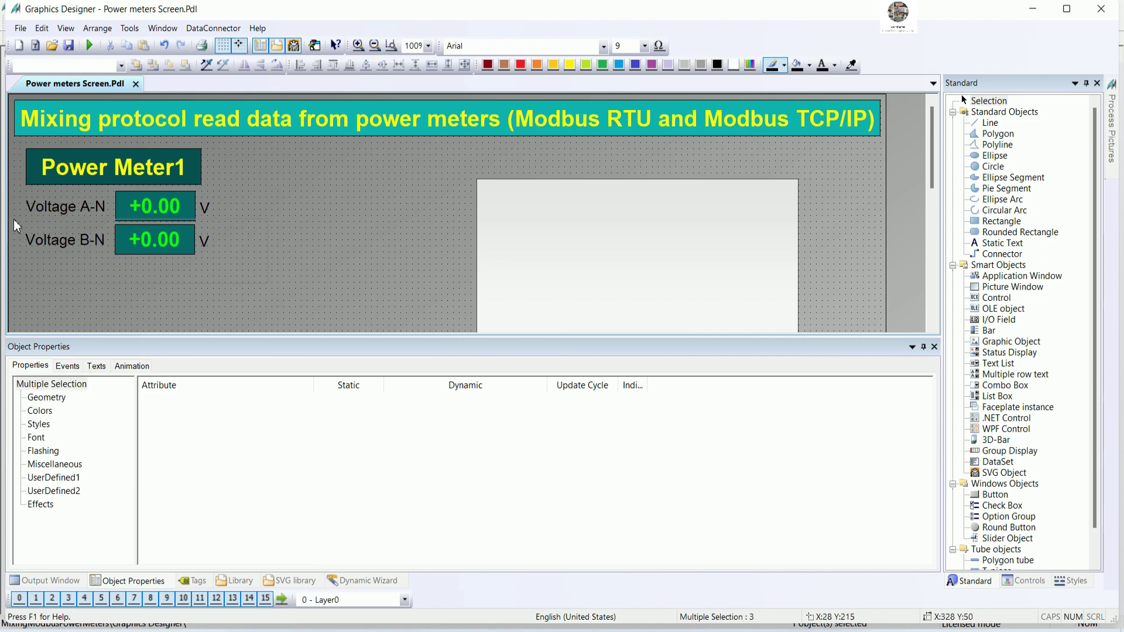
pyautogui.rightClick(159, 249)
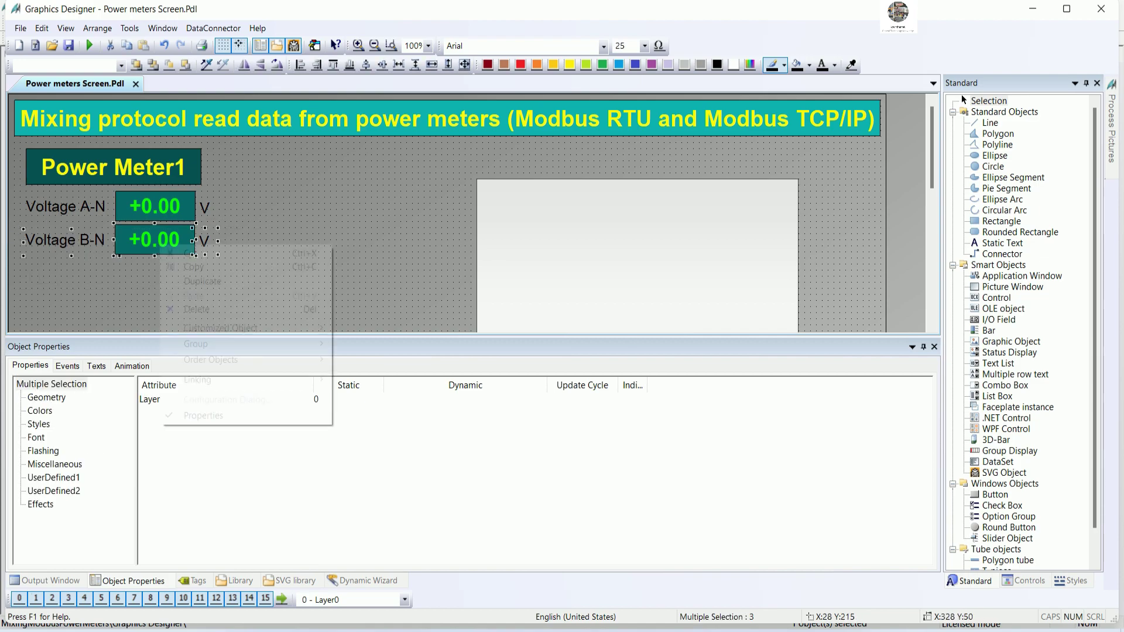
pyautogui.click(201, 282)
# - Position the copied row directly below the Voltage B-N row, left-aligned with it at X 28, Y 270
pyautogui.press('Down')
pyautogui.press('Down')
pyautogui.press('Down')
pyautogui.press('Down')
pyautogui.press('Down')
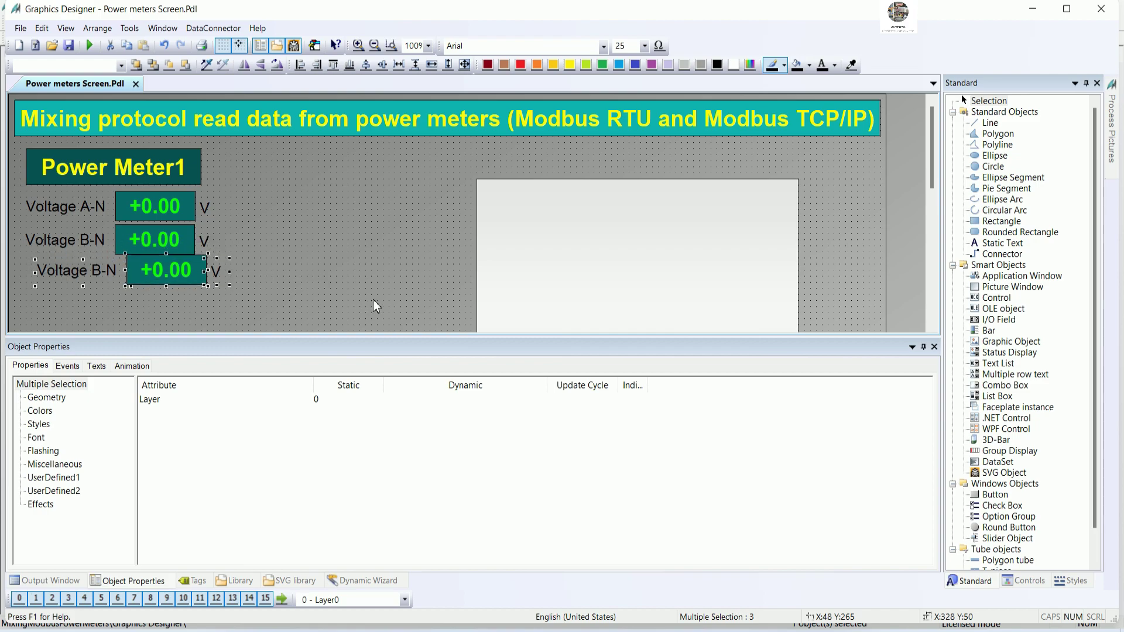
pyautogui.press('Left')
pyautogui.press('Left')
pyautogui.press('Left')
pyautogui.press('Right')
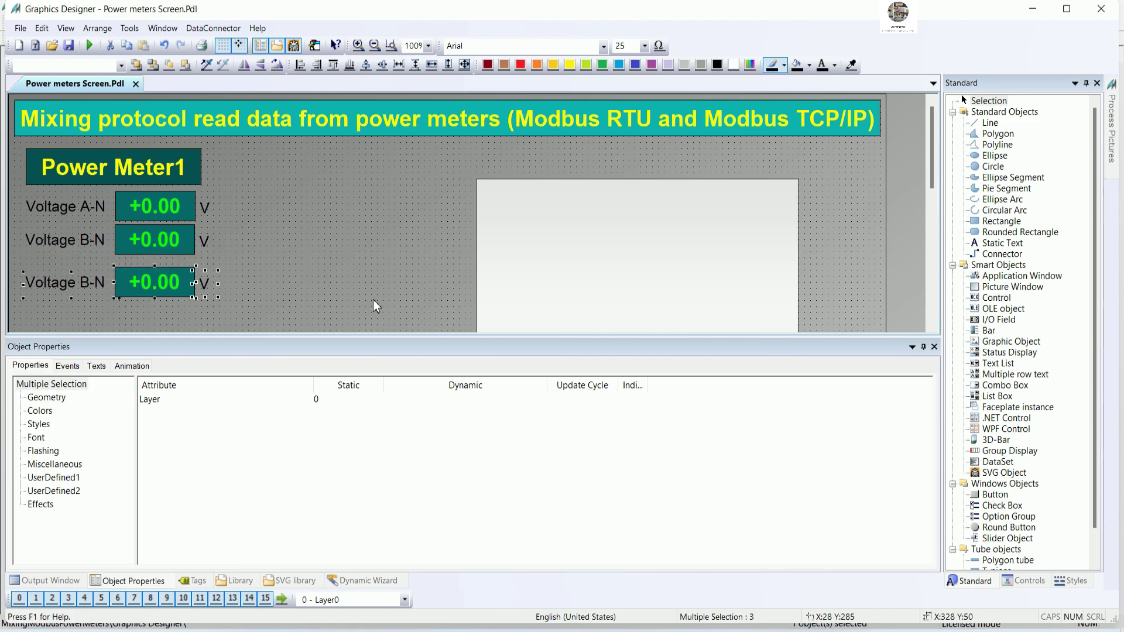
pyautogui.press('Up')
pyautogui.press('Up')
pyautogui.press('Up')
pyautogui.press('Up')
pyautogui.press('Up')
pyautogui.press('Up')
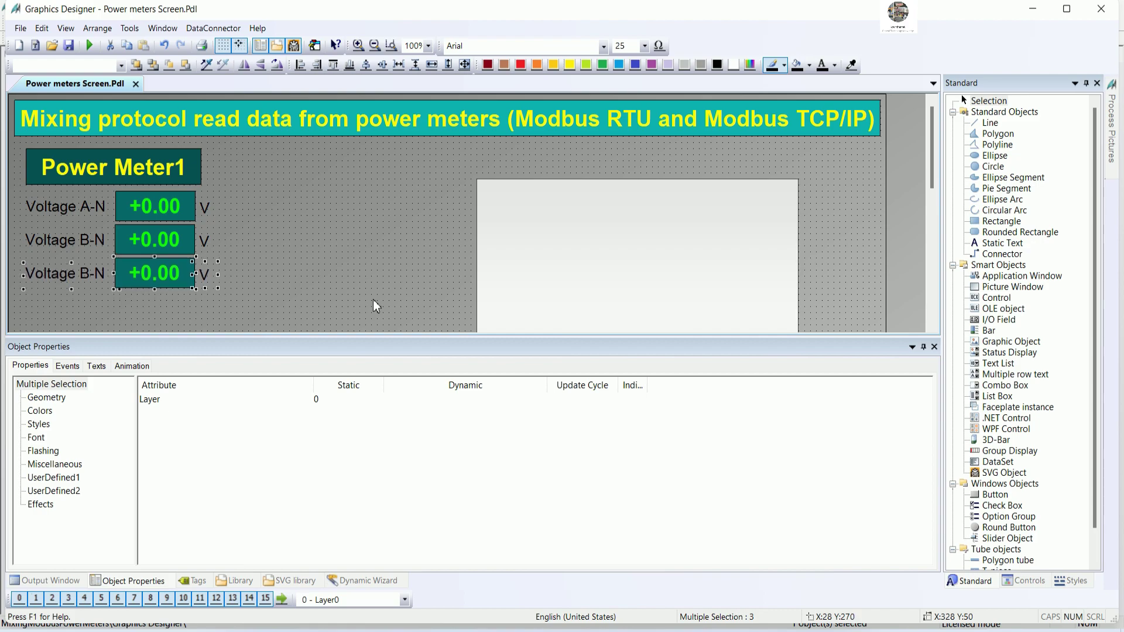
# - Change the label of the third row to Voltage C-N
pyautogui.click(364, 289)
pyautogui.click(88, 273)
pyautogui.doubleClick(88, 273)
pyautogui.click(89, 274)
pyautogui.press('BackSpace')
pyautogui.write('C')
pyautogui.click(261, 259)
# - Link the output value of the Voltage C-N I/O field to the tag VoltageCN_Meter1
pyautogui.click(160, 276)
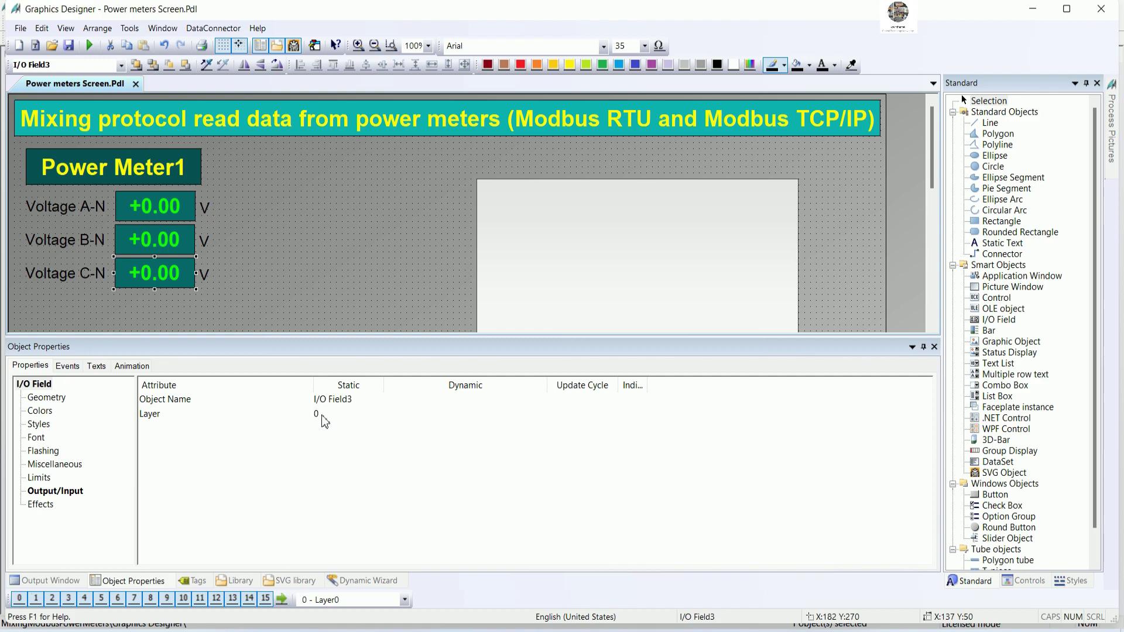
pyautogui.click(46, 496)
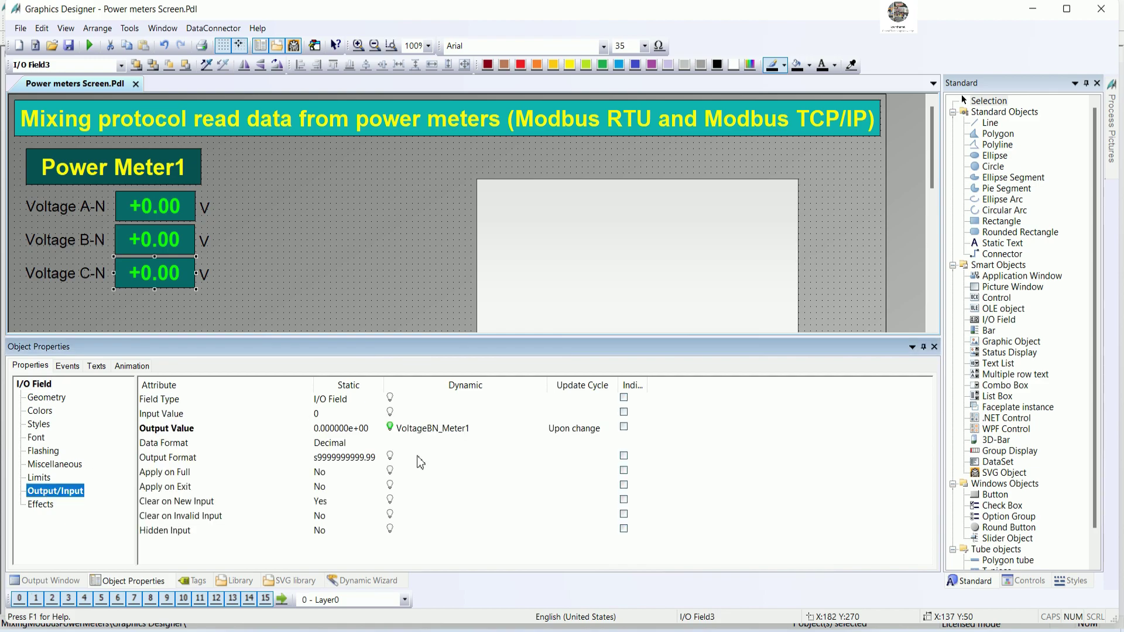
pyautogui.click(447, 432)
pyautogui.rightClick(439, 436)
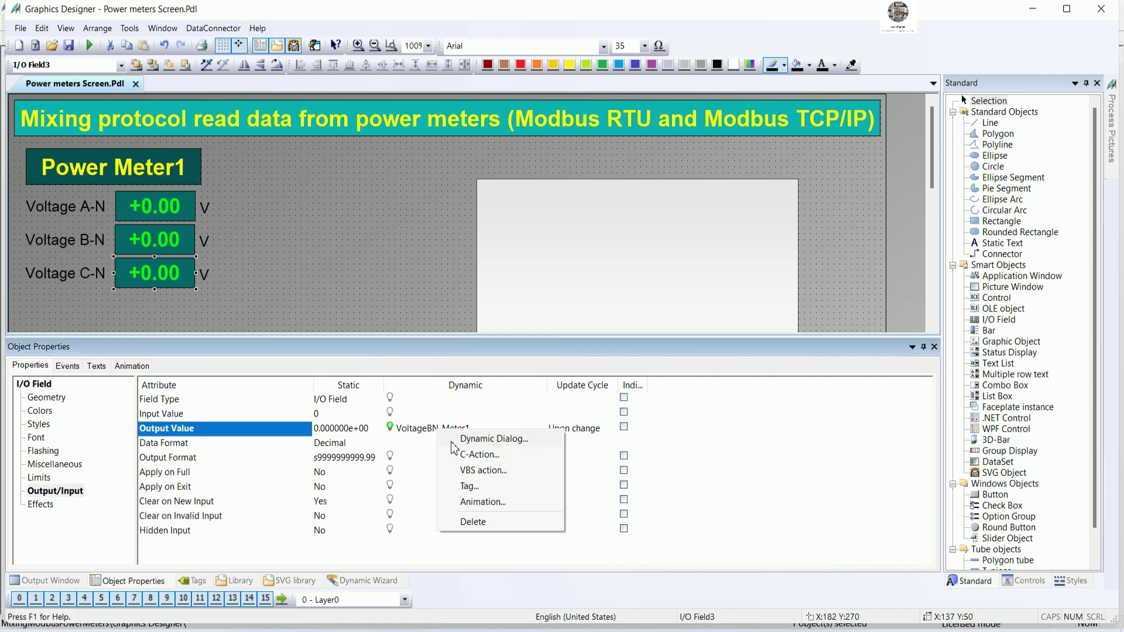
pyautogui.click(468, 487)
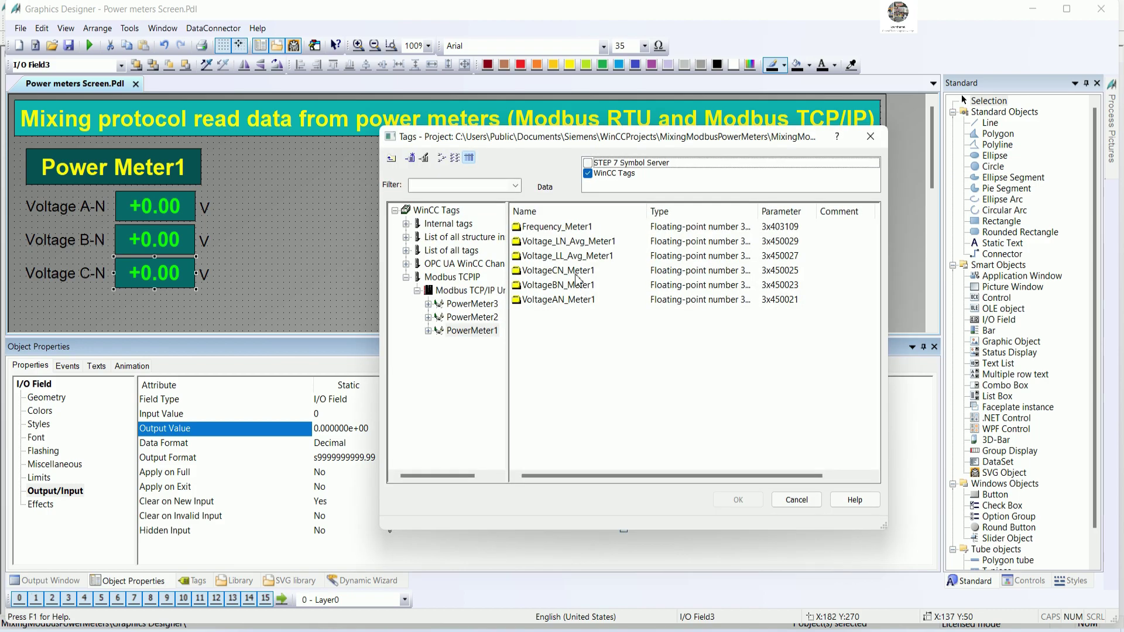
pyautogui.doubleClick(556, 270)
# - Enlarge the visible drawing area and duplicate the Voltage C-N row with its label, I/O field and unit
pyautogui.click(255, 332)
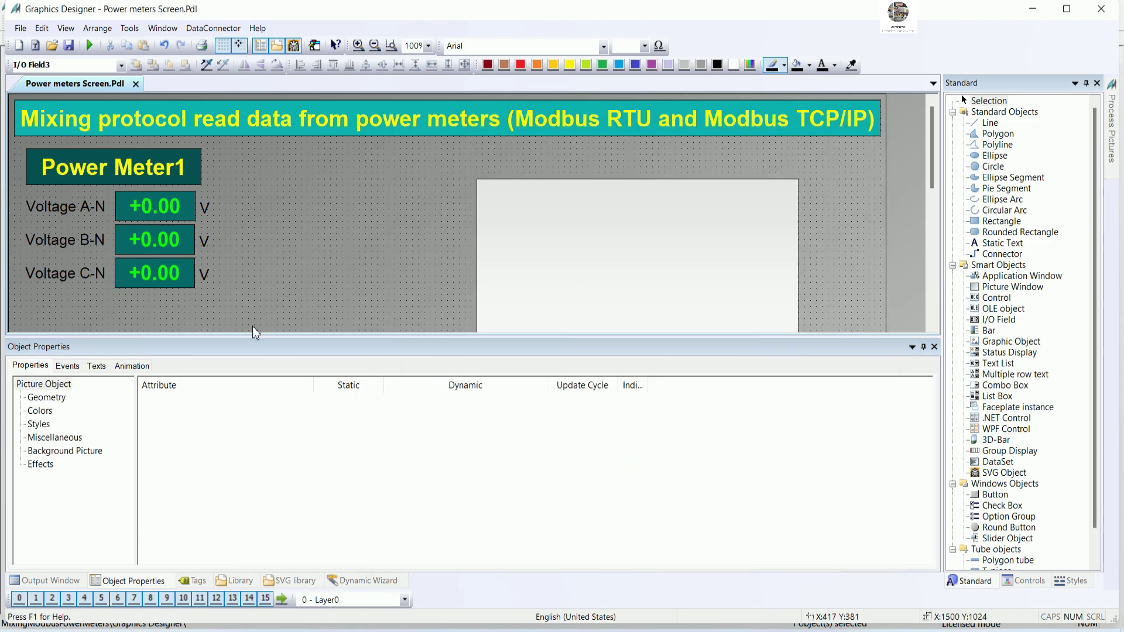
pyautogui.moveTo(252, 337); pyautogui.dragTo(261, 410)
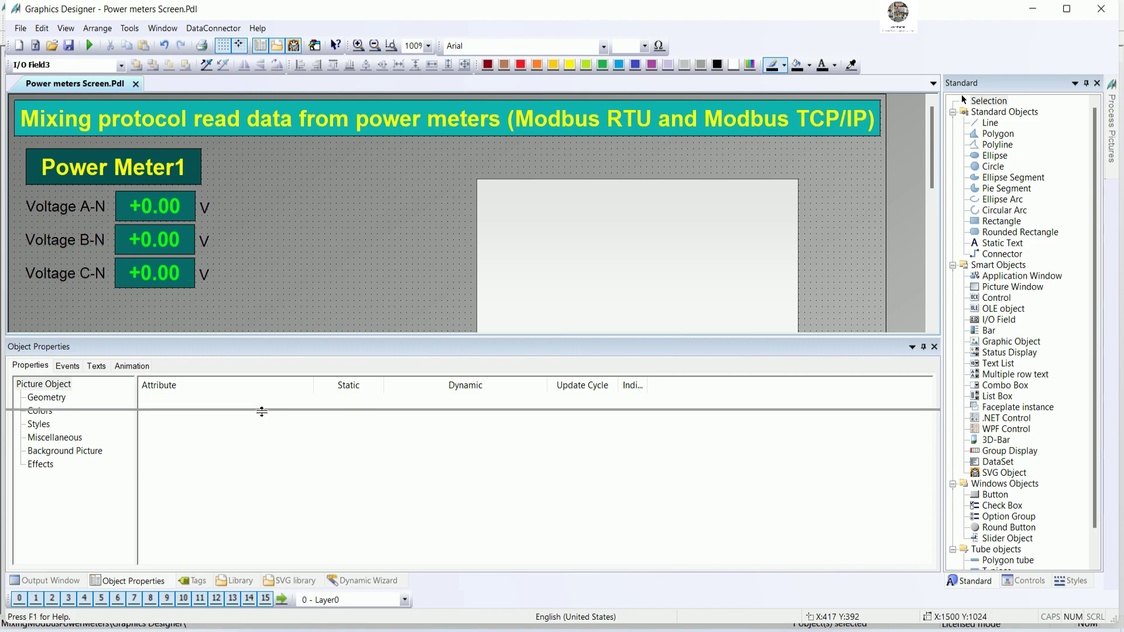
pyautogui.click(209, 280)
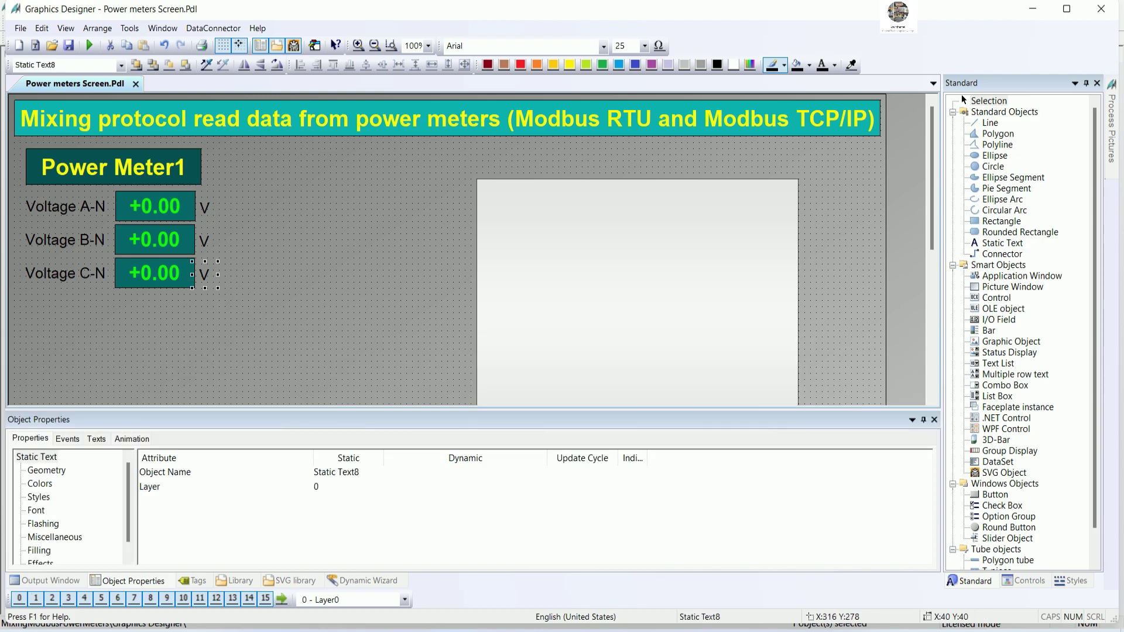
pyautogui.click(185, 298)
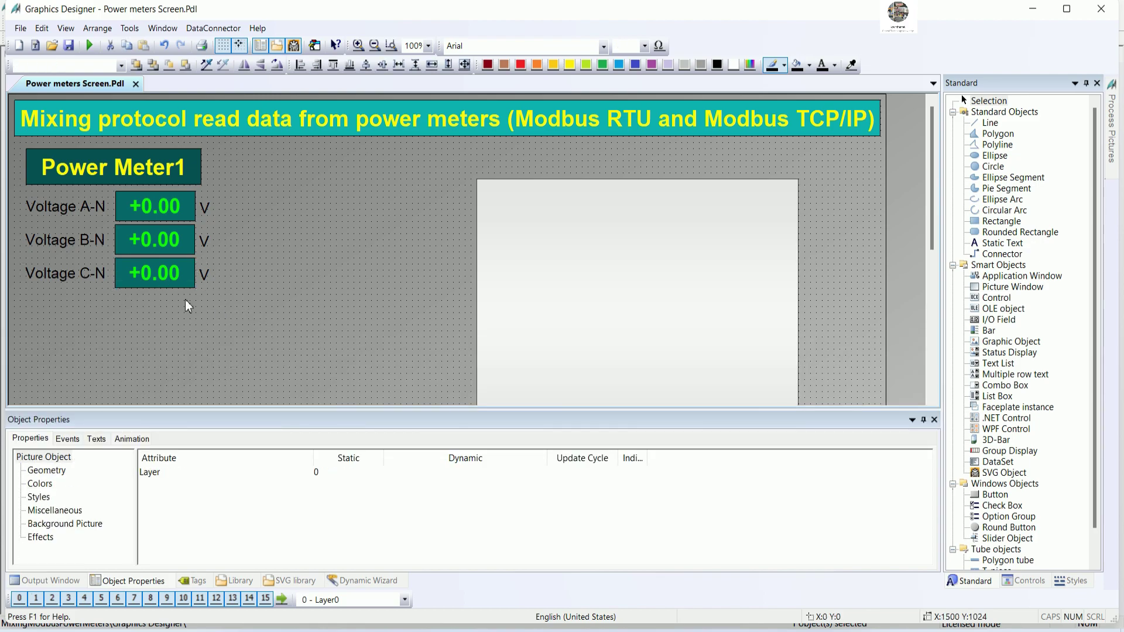
pyautogui.moveTo(48, 261); pyautogui.dragTo(14, 255)
pyautogui.rightClick(147, 280)
pyautogui.click(193, 317)
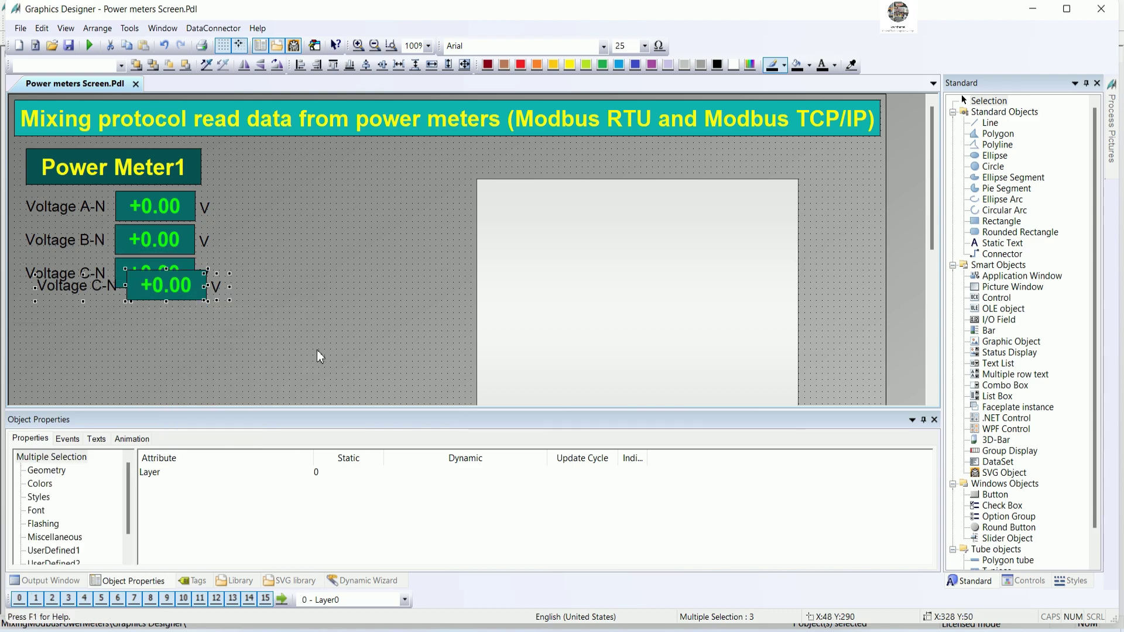
# - Position the duplicated row directly below the Voltage C-N row, left-aligned with it at X 28, Y 325
pyautogui.press('Down')
pyautogui.press('Down')
pyautogui.press('Down')
pyautogui.press('Down')
pyautogui.press('Left')
pyautogui.press('Left')
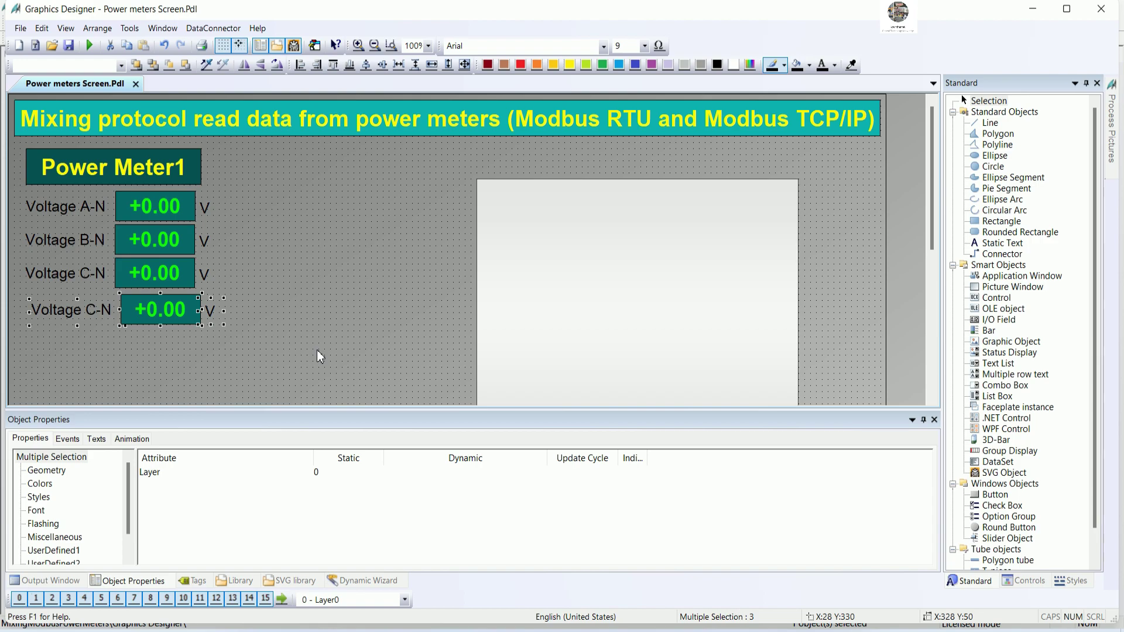
pyautogui.press('Up')
pyautogui.press('Up')
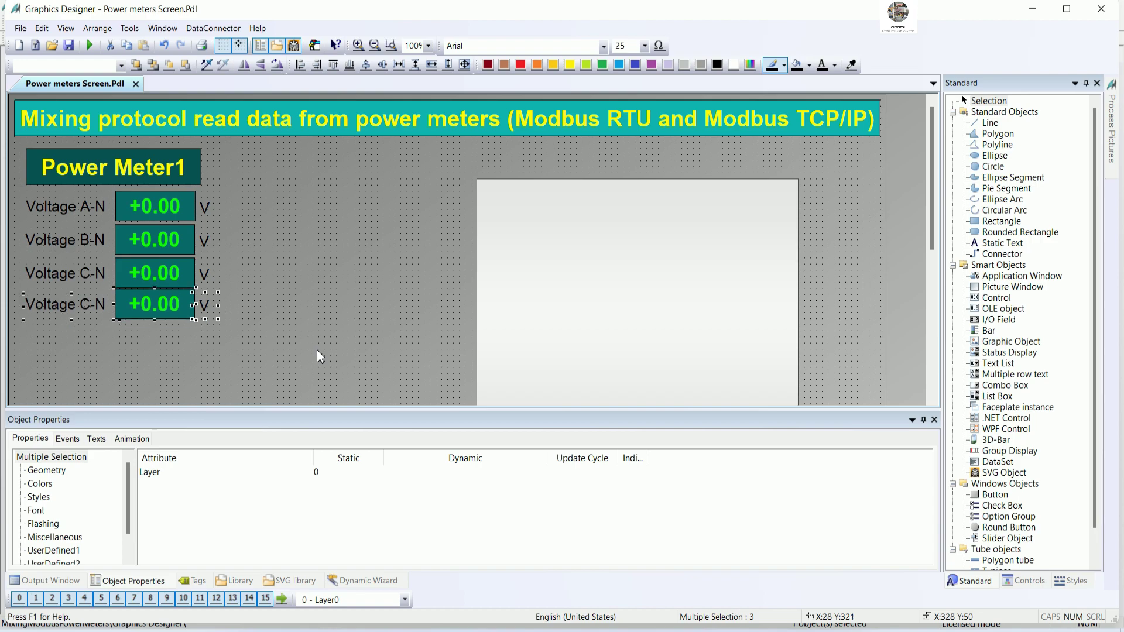
pyautogui.press('Down')
pyautogui.press('Down')
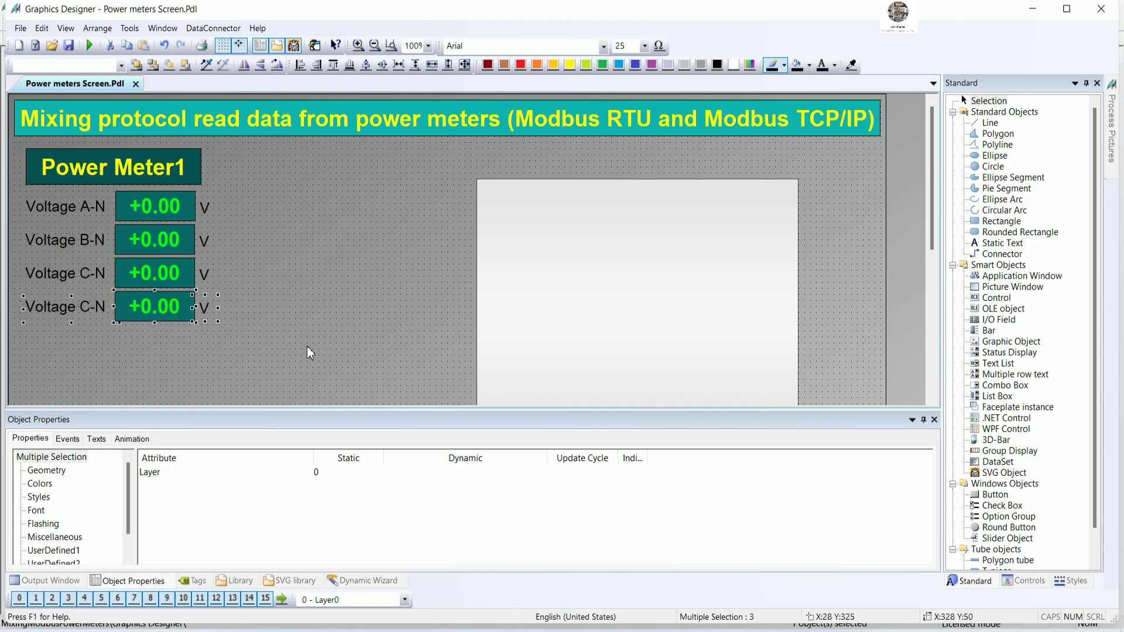
# - Change the label of the fourth row to Avg.Voltage L-L
pyautogui.click(286, 312)
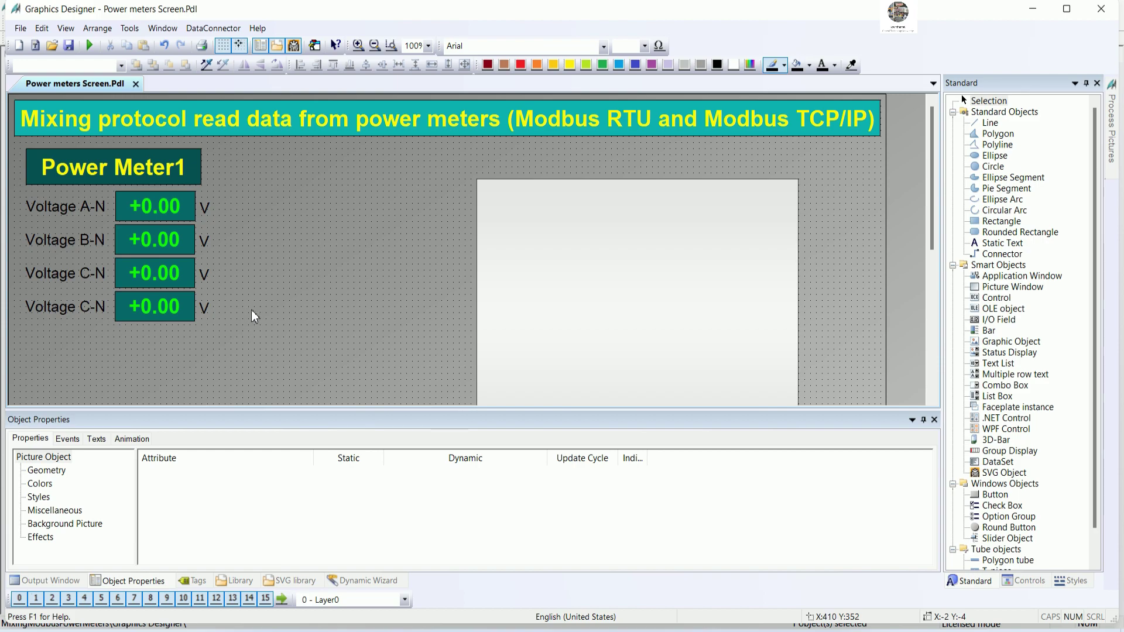
pyautogui.click(157, 307)
pyautogui.doubleClick(90, 315)
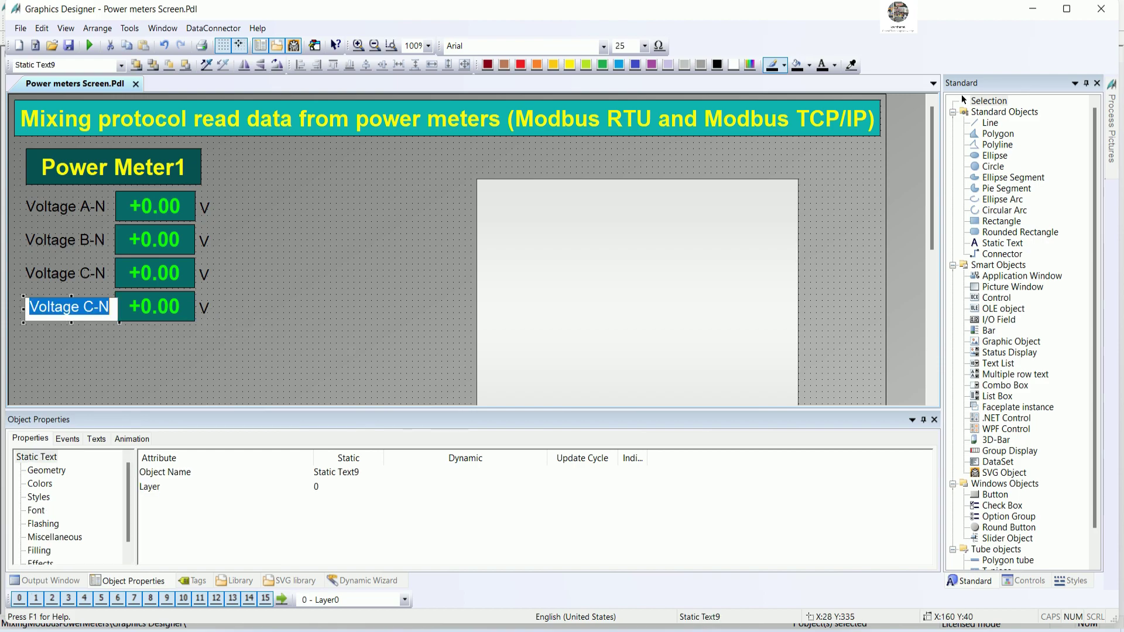
pyautogui.click(109, 311)
pyautogui.press('BackSpace')
pyautogui.press('BackSpace')
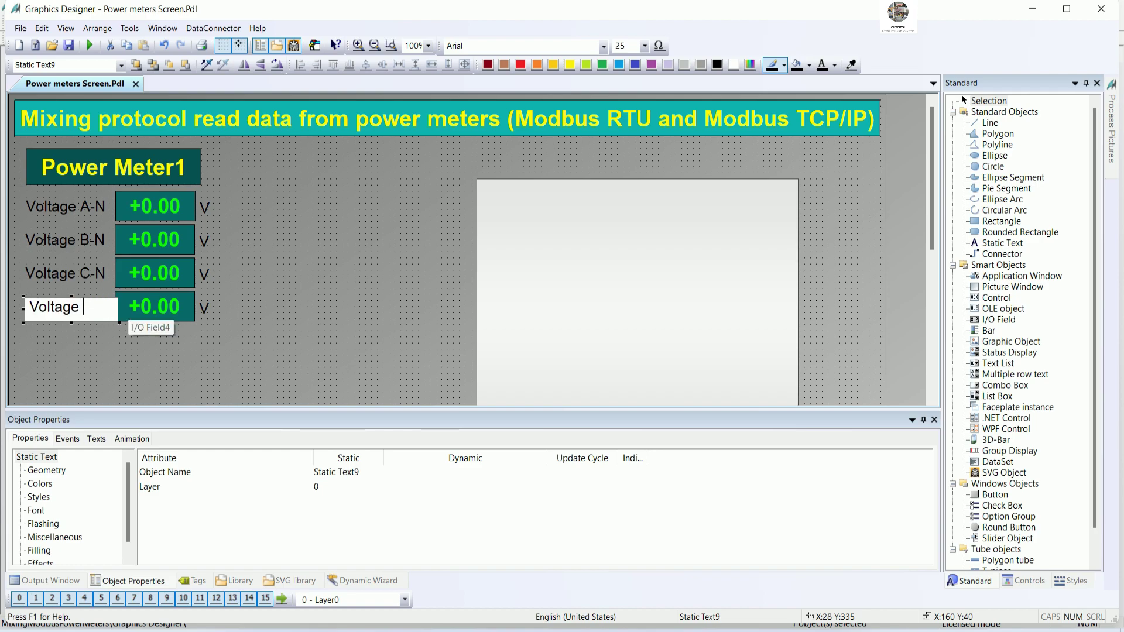
pyautogui.write('L-L')
pyautogui.write('A')
pyautogui.write('vg')
pyautogui.write('.')
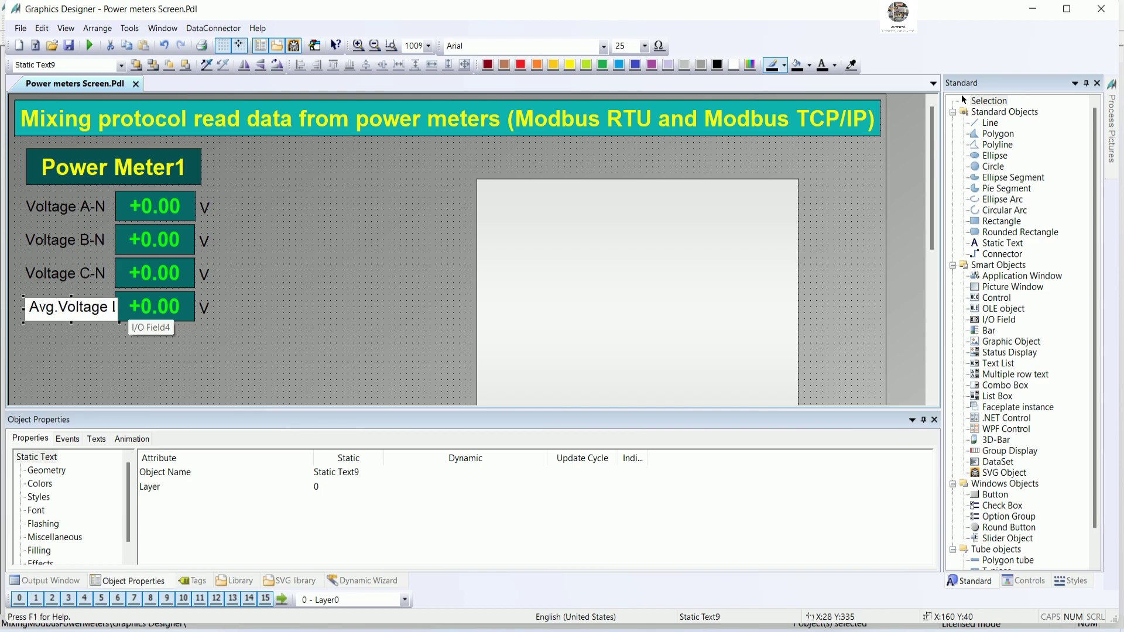
pyautogui.click(266, 301)
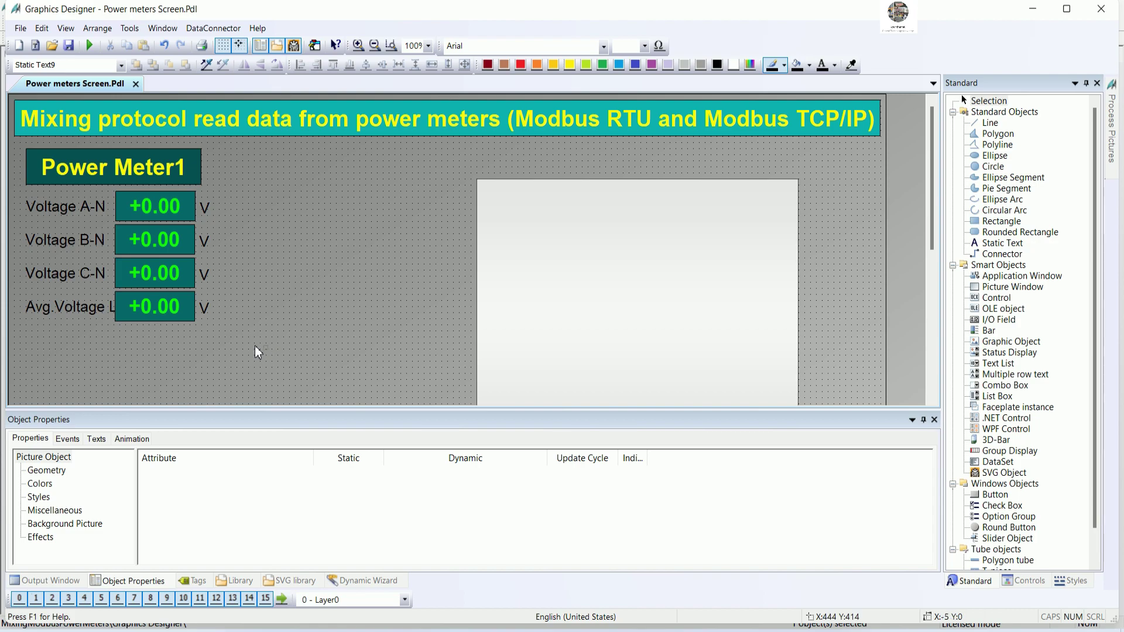
# - Move all four I/O fields and their V units clear of the labels to X 201, Y 156
pyautogui.moveTo(259, 344); pyautogui.dragTo(111, 188)
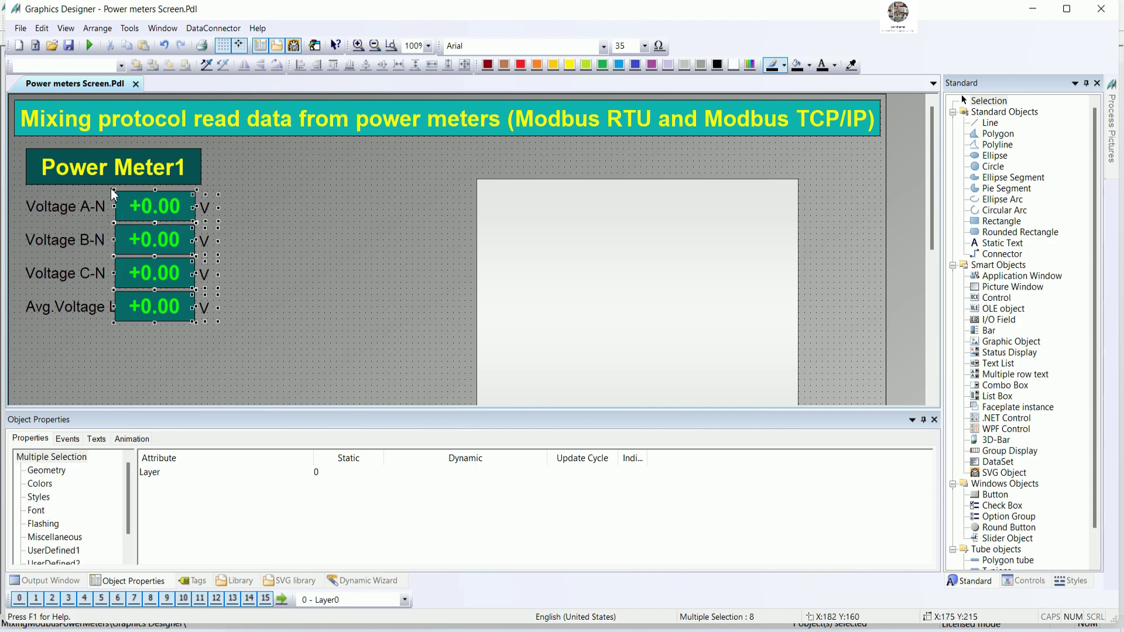
pyautogui.press('Right')
pyautogui.press('Right')
pyautogui.press('Right')
pyautogui.press('Right')
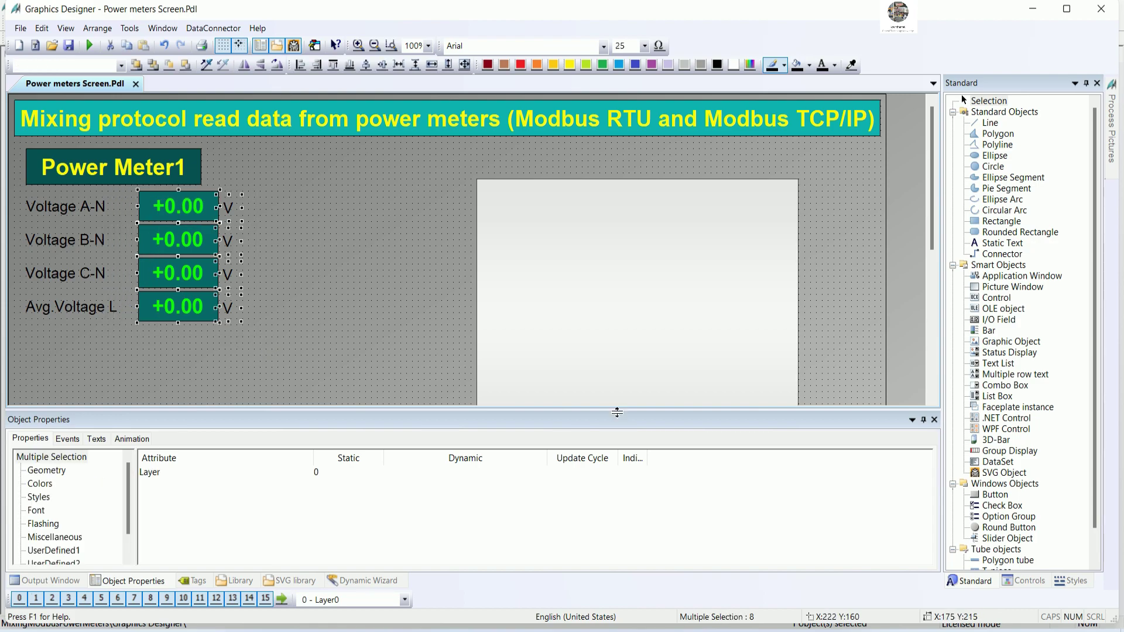
pyautogui.press('Up')
pyautogui.press('Left')
pyautogui.press('Left')
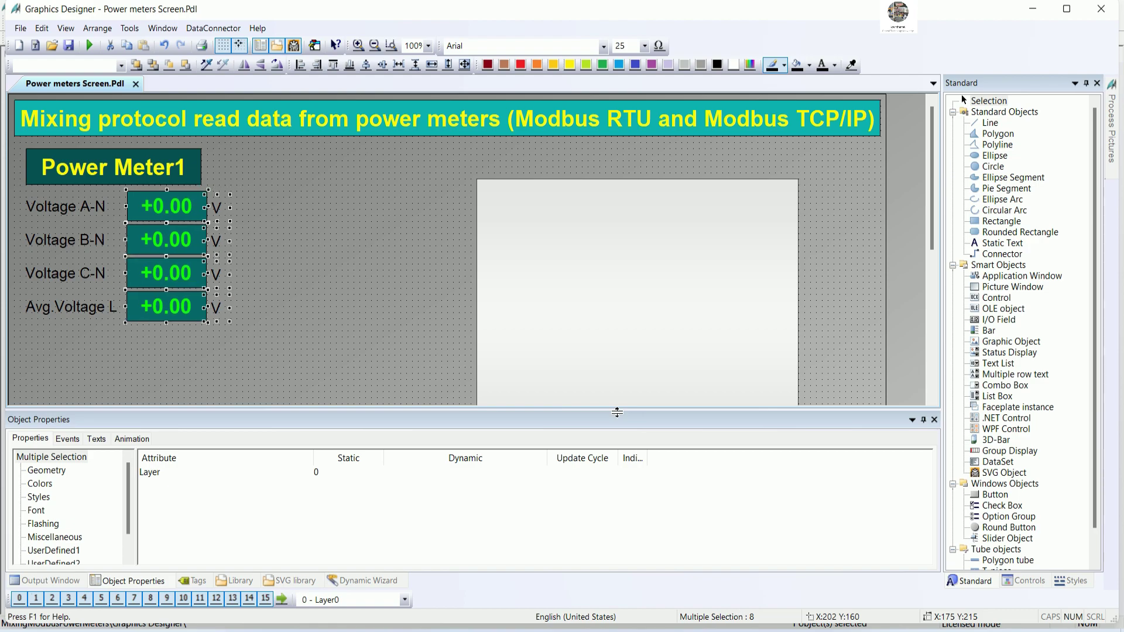
pyautogui.press('Up')
pyautogui.press('Up')
pyautogui.press('Up')
pyautogui.press('Up')
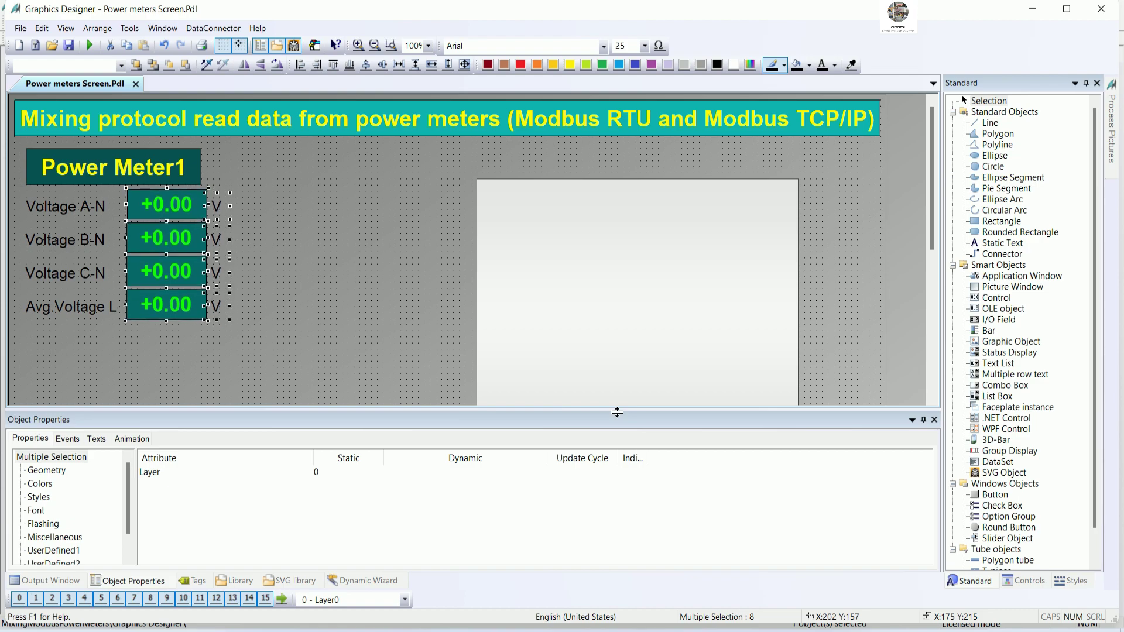
pyautogui.press('Escape')
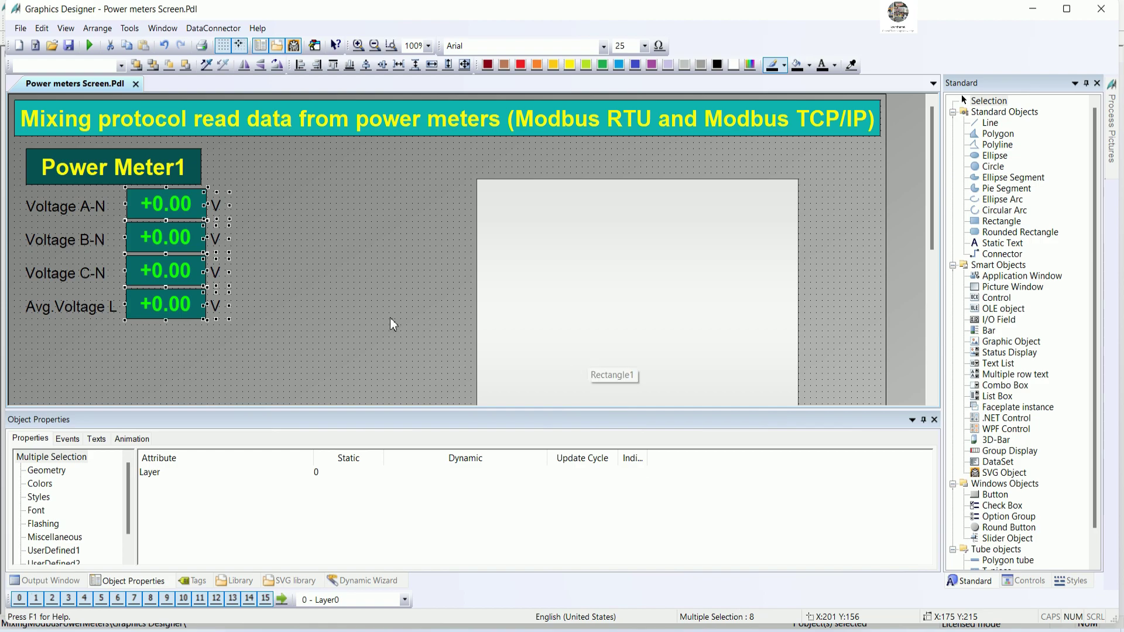
# - Link the output value of the average voltage I/O field to the tag Voltage_LL_Avg_Meter1
pyautogui.click(127, 310)
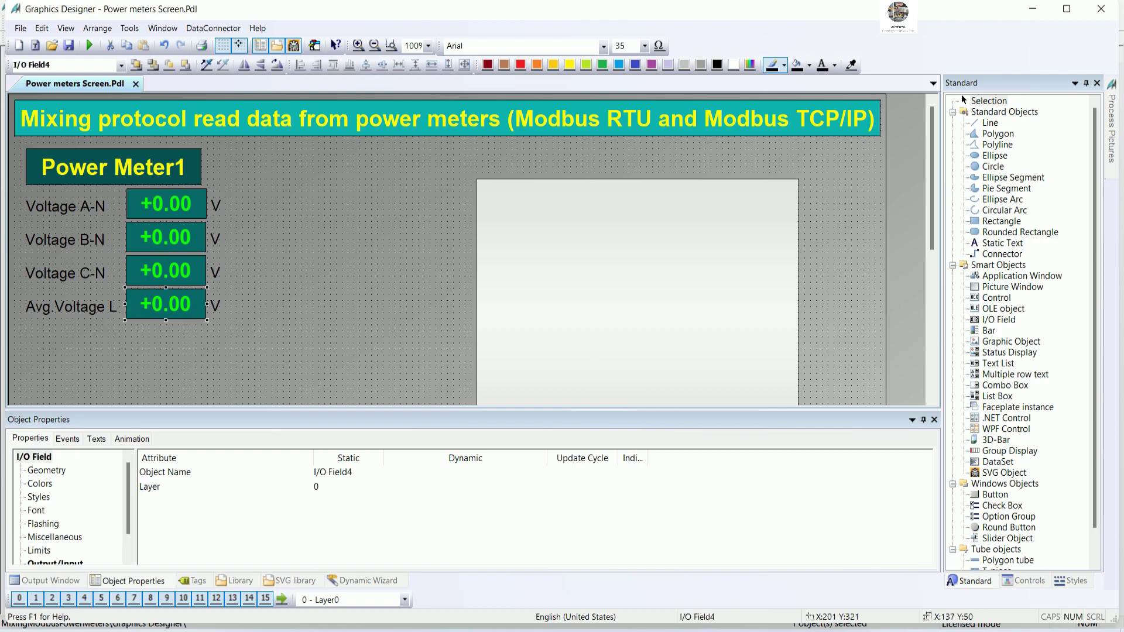
pyautogui.click(52, 562)
pyautogui.scroll(-1, 124, 488)
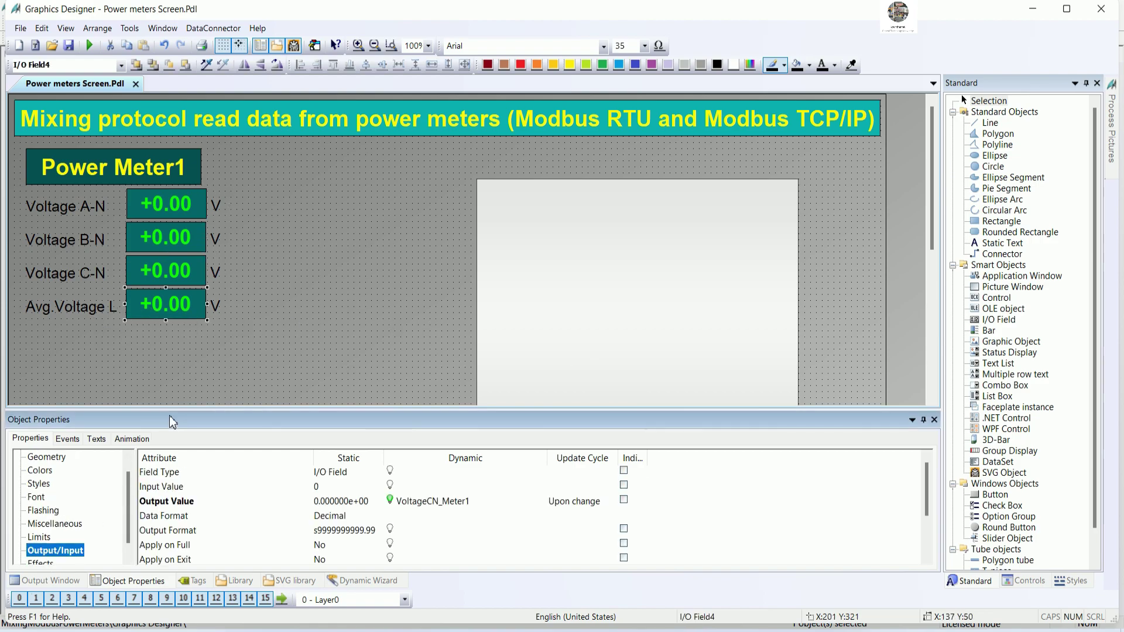
pyautogui.moveTo(172, 412); pyautogui.dragTo(172, 356)
pyautogui.rightClick(452, 446)
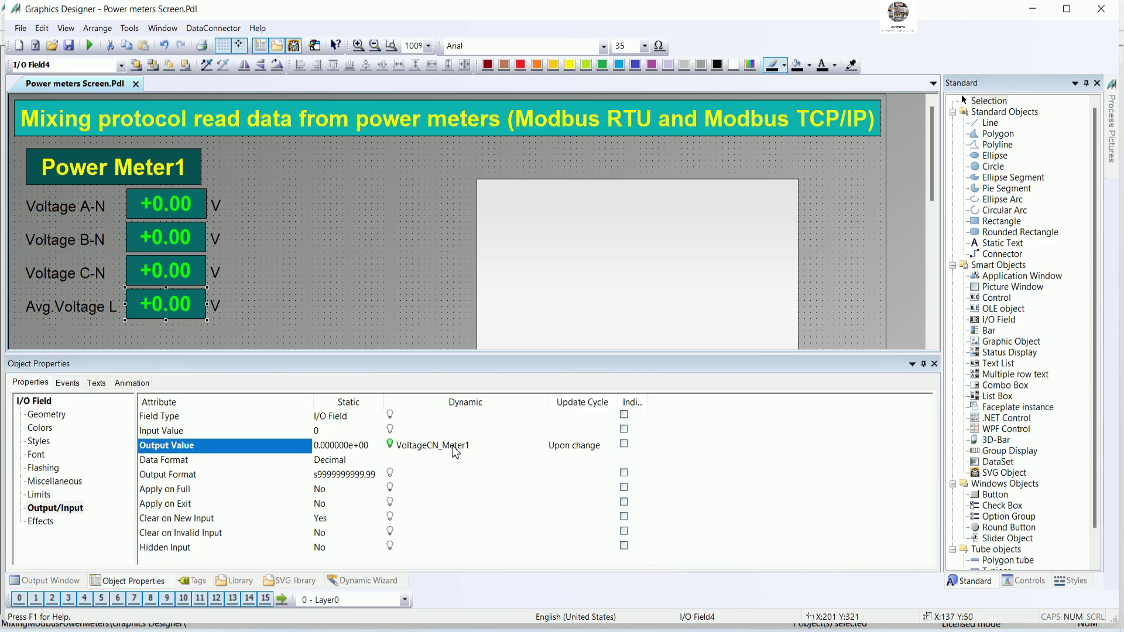
pyautogui.click(486, 502)
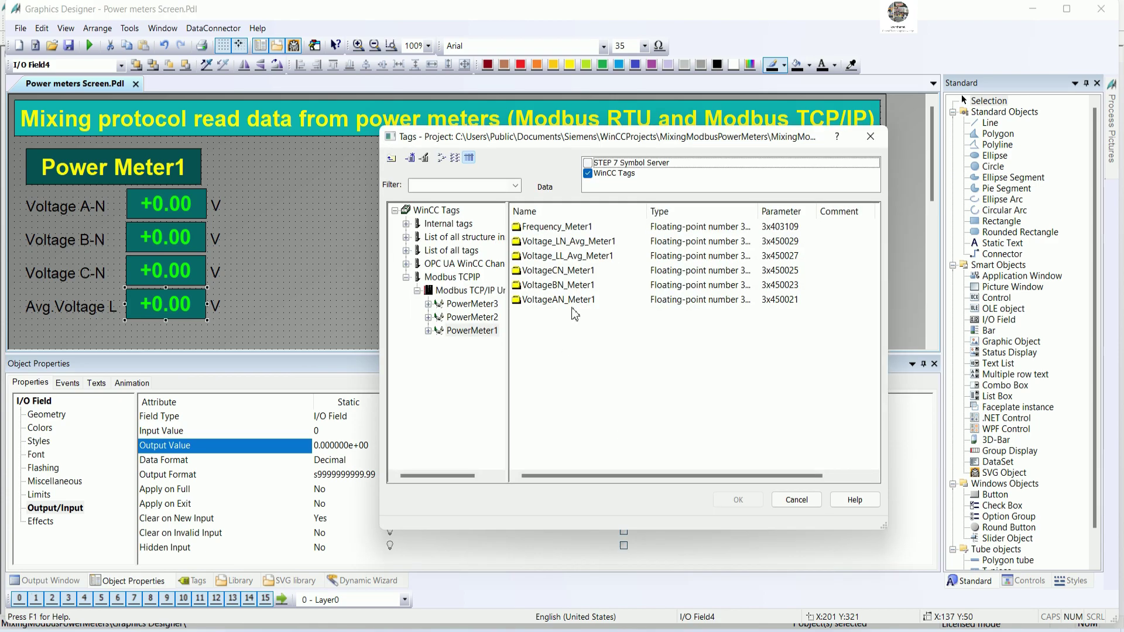
pyautogui.click(574, 258)
pyautogui.click(738, 500)
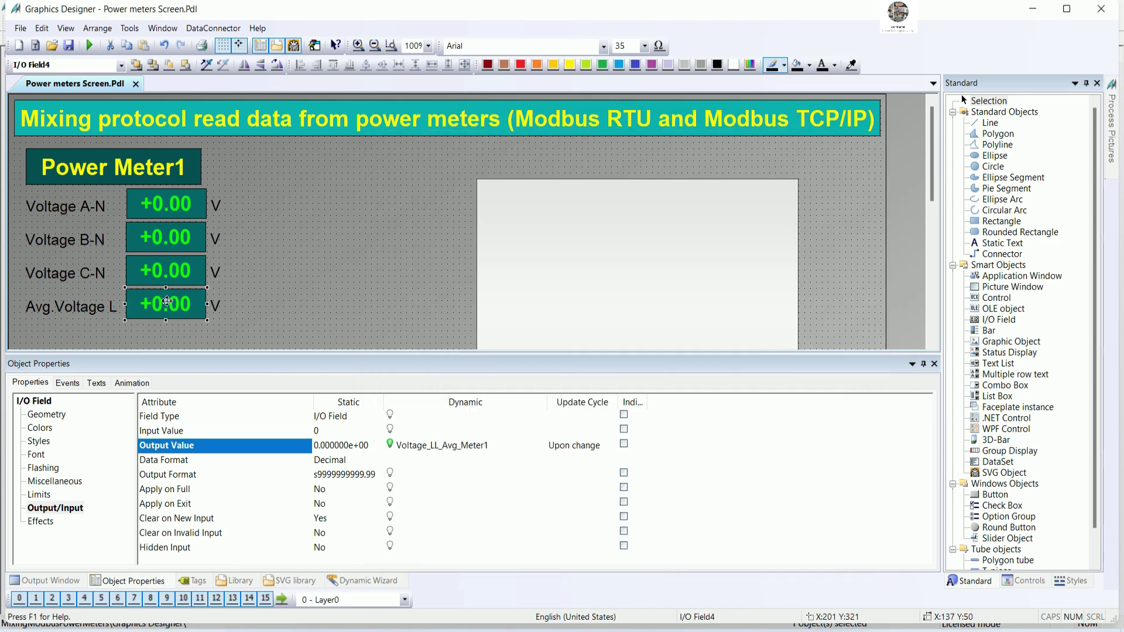
# - Duplicate the Avg.Voltage L-L row, including its label, I/O field and V unit
pyautogui.click(261, 301)
pyautogui.scroll(-3, 261, 297)
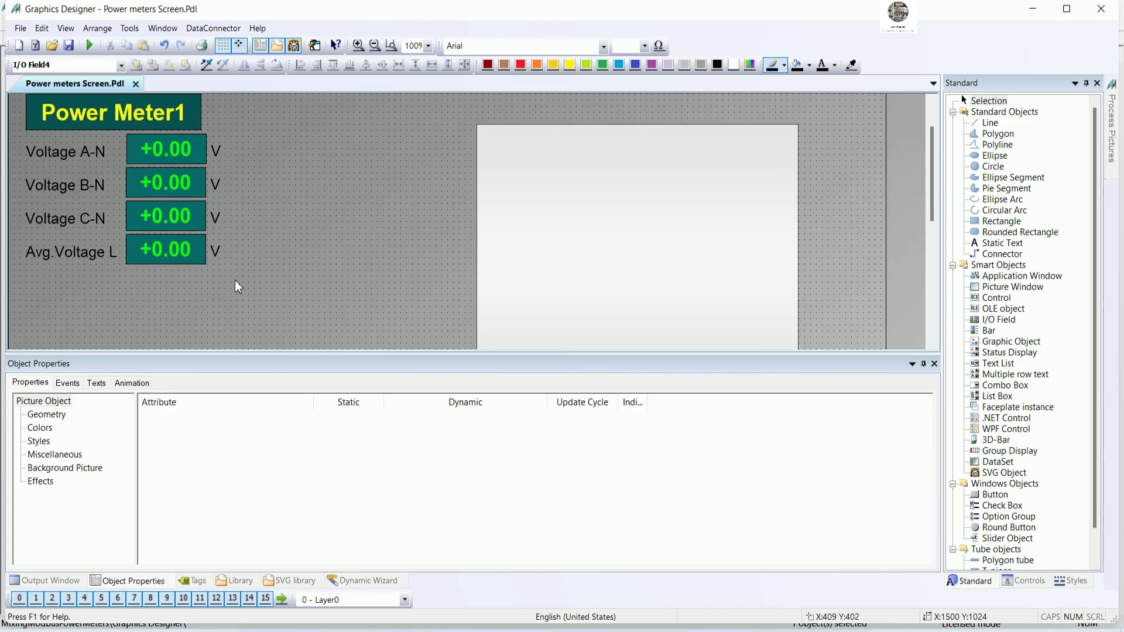
pyautogui.moveTo(244, 276); pyautogui.dragTo(12, 236)
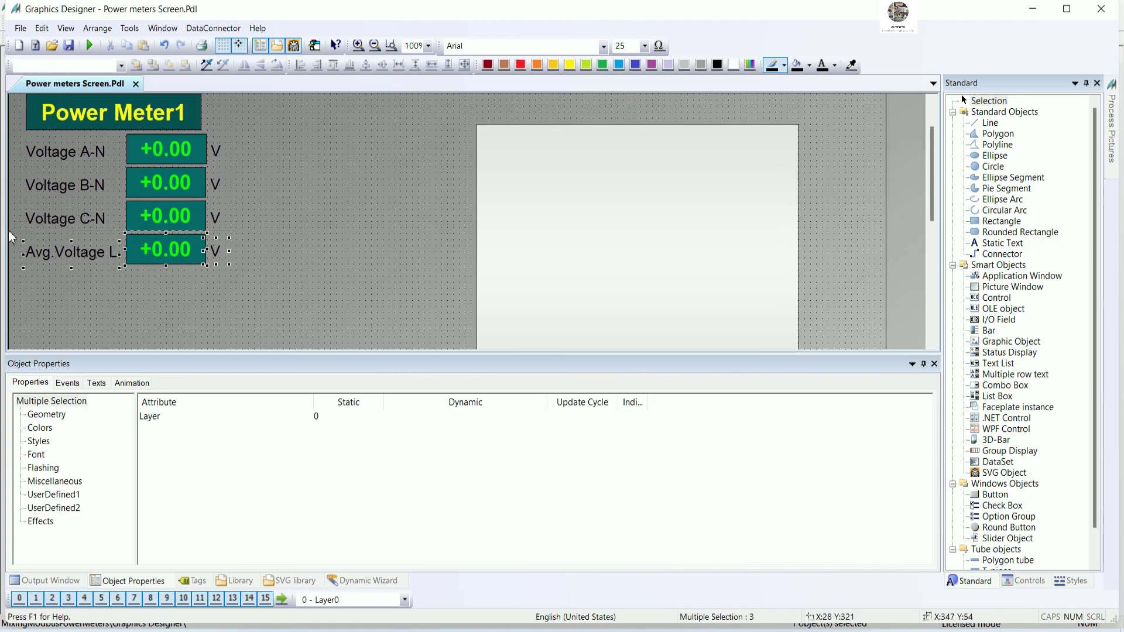
pyautogui.rightClick(179, 255)
pyautogui.click(217, 291)
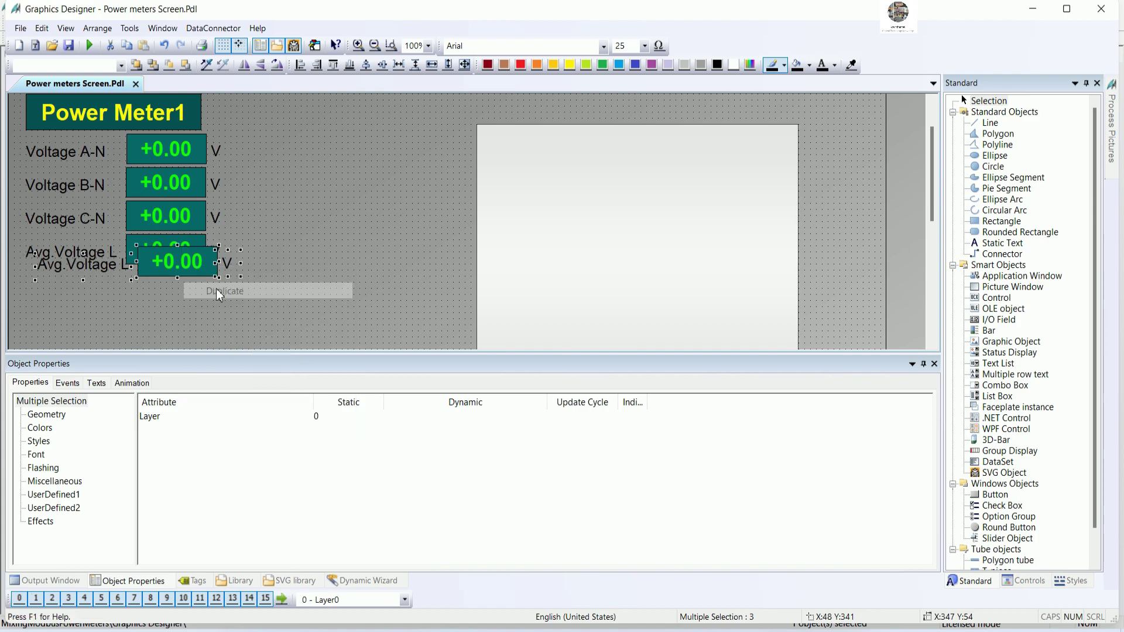
# - Position the duplicated row directly below the Avg.Voltage L-L row, left-aligned with it at X 28, Y 376
pyautogui.press('Down')
pyautogui.press('Down')
pyautogui.press('Down')
pyautogui.press('Down')
pyautogui.press('Left')
pyautogui.press('Left')
pyautogui.press('Up')
pyautogui.press('Up')
pyautogui.press('Down')
pyautogui.press('Down')
pyautogui.press('Down')
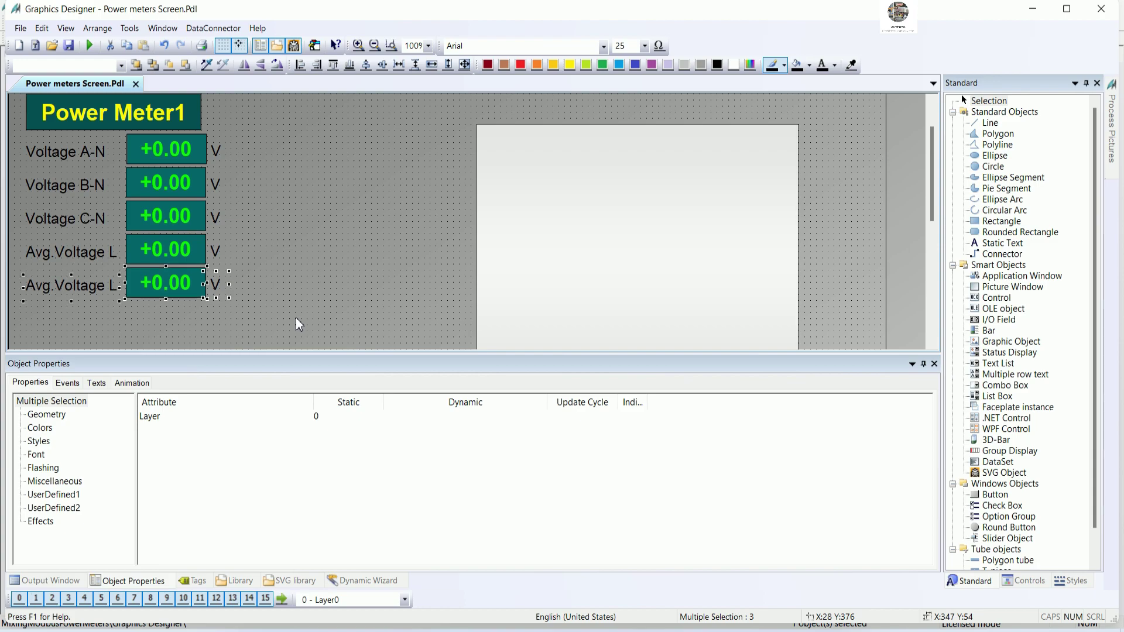
# - Change the label of the fifth row to Avg.Voltage L-N
pyautogui.click(290, 281)
pyautogui.click(87, 287)
pyautogui.doubleClick(88, 287)
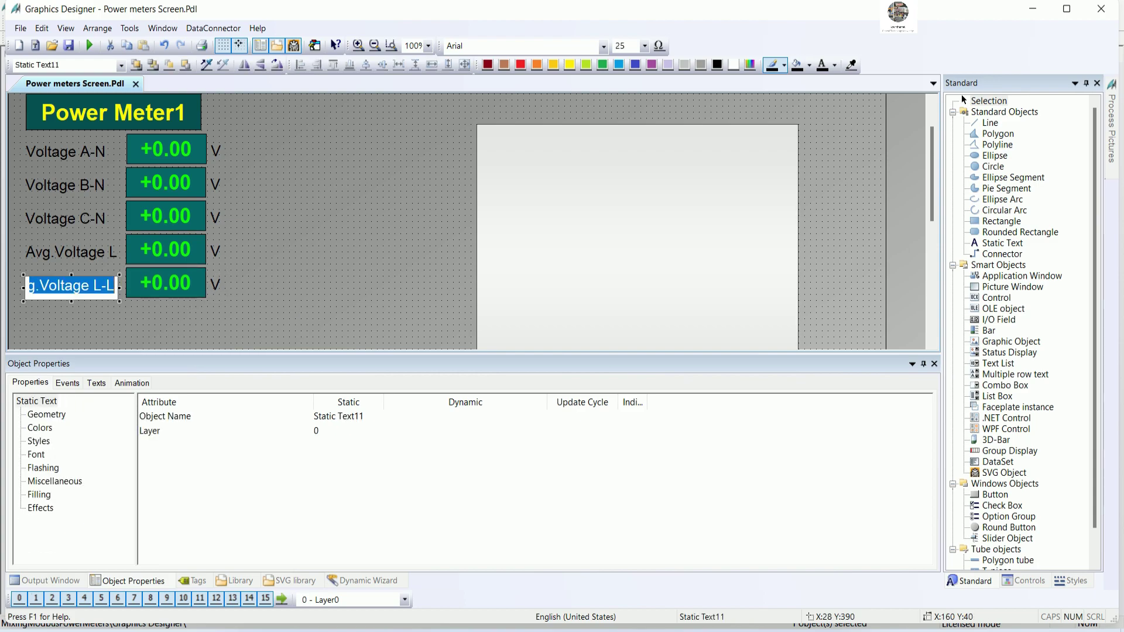
pyautogui.click(107, 293)
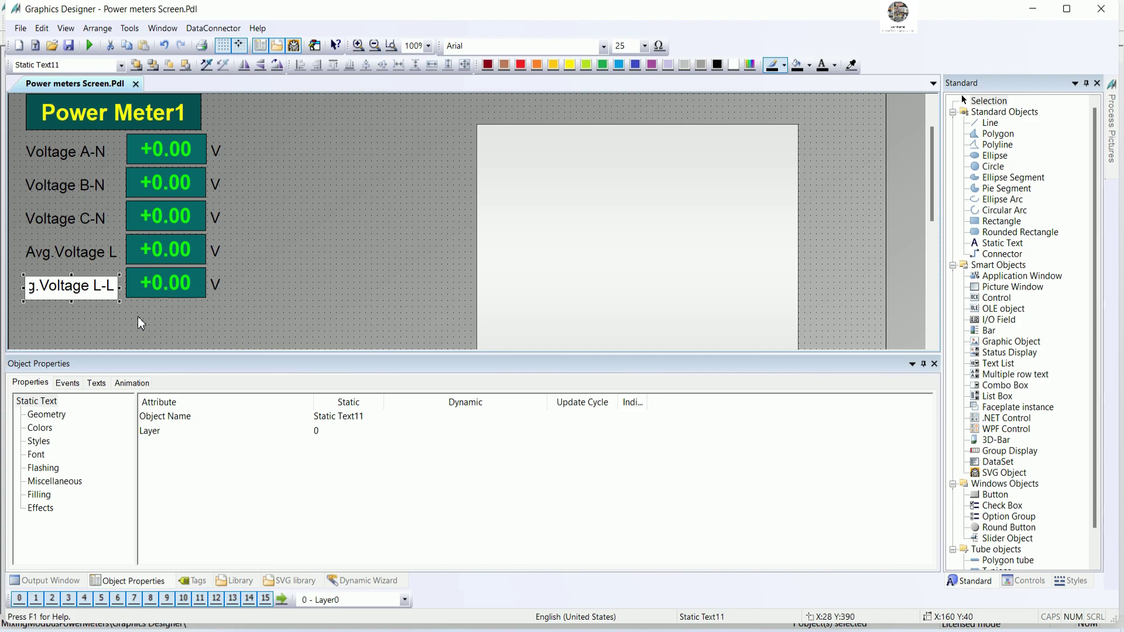
pyautogui.write('N')
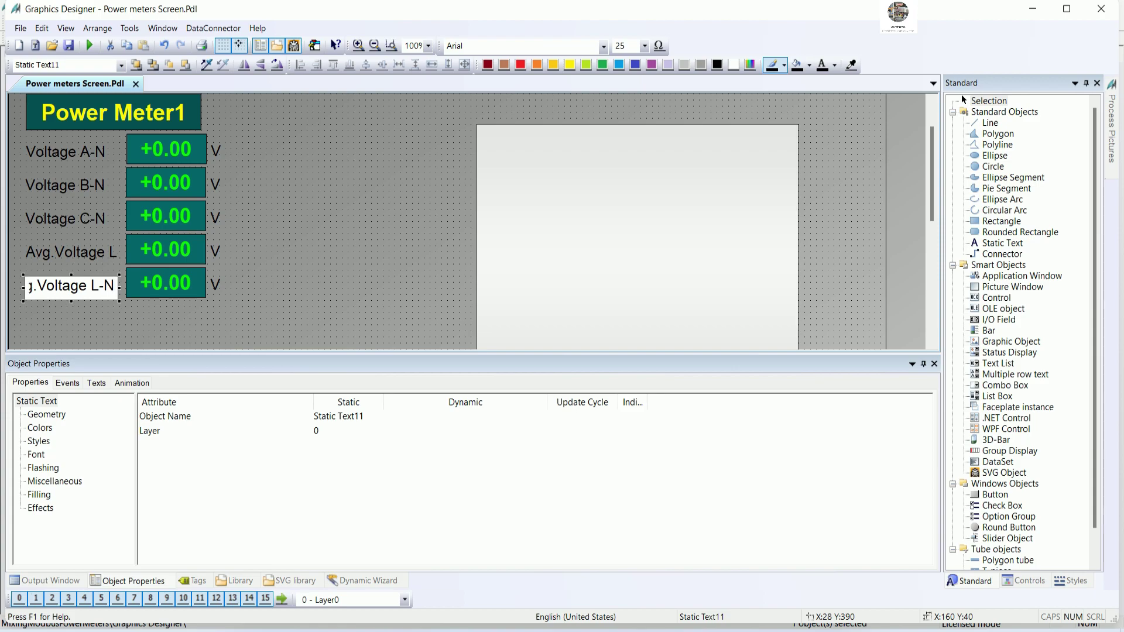
pyautogui.click(283, 246)
# - Move all five I/O fields and their V units away from the labels to X 251, Y 156
pyautogui.moveTo(242, 304); pyautogui.dragTo(93, 122)
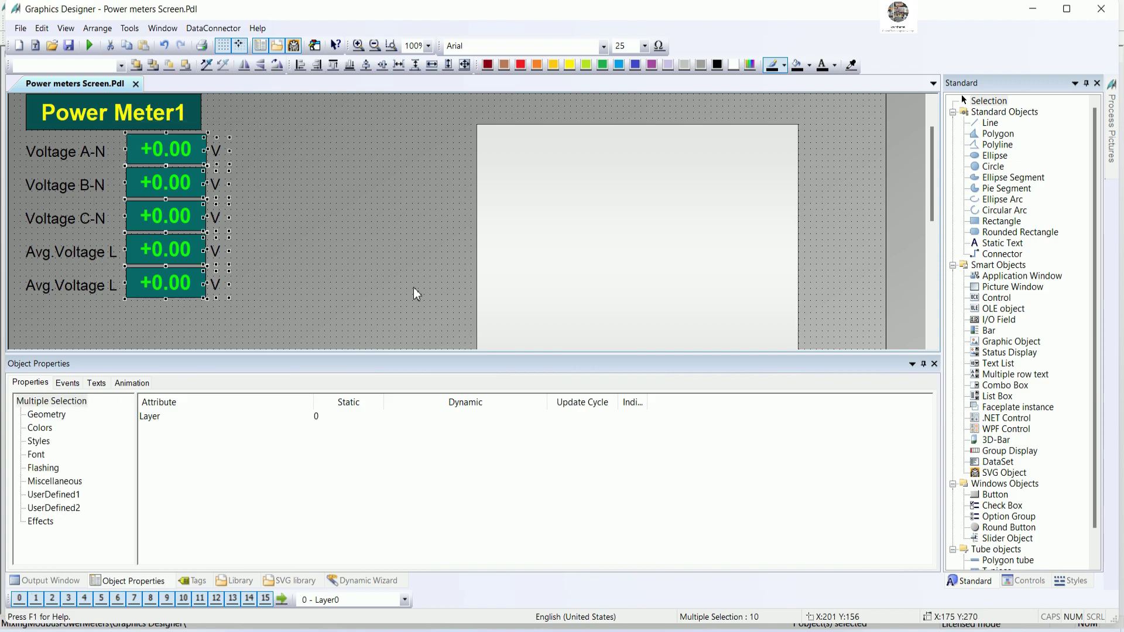
pyautogui.press('Right')
pyautogui.press('Right')
pyautogui.press('Right')
pyautogui.press('Right')
pyautogui.press('Right')
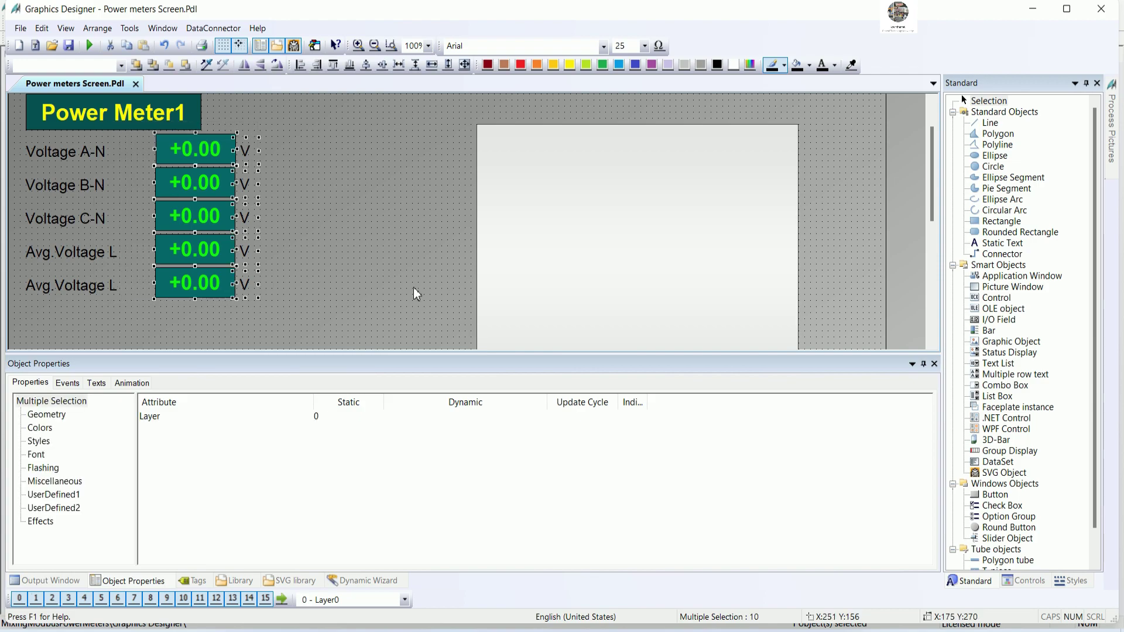
# - Widen the Avg.Voltage L-N and Avg.Voltage L-L labels so their full text fits
pyautogui.click(103, 291)
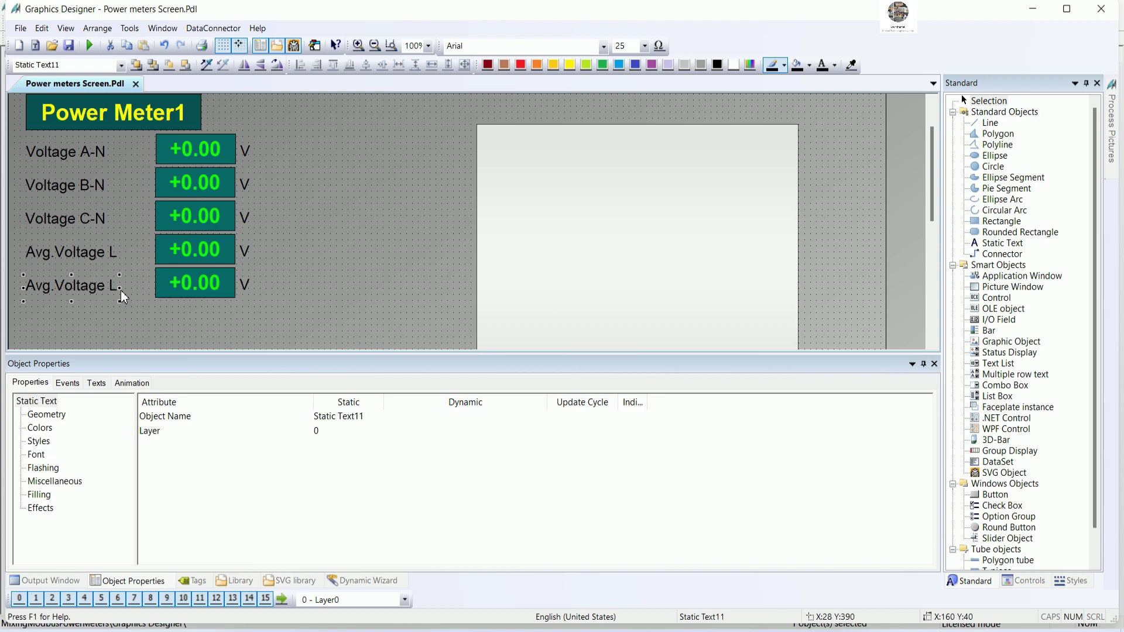
pyautogui.moveTo(121, 291); pyautogui.dragTo(149, 291)
pyautogui.click(103, 254)
pyautogui.moveTo(121, 257); pyautogui.dragTo(139, 257)
pyautogui.hotkey('ctrl', 'z')
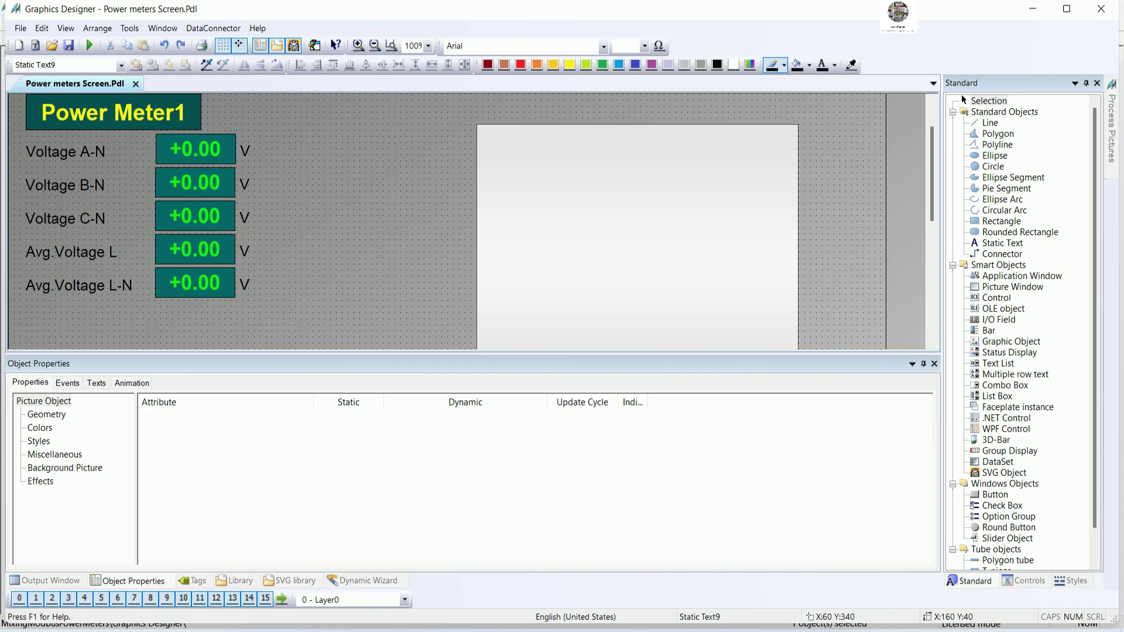
pyautogui.moveTo(121, 257); pyautogui.dragTo(138, 257)
# - Move the five I/O fields and their V units back closer to the labels at X 221, Y 156
pyautogui.moveTo(311, 301); pyautogui.dragTo(146, 136)
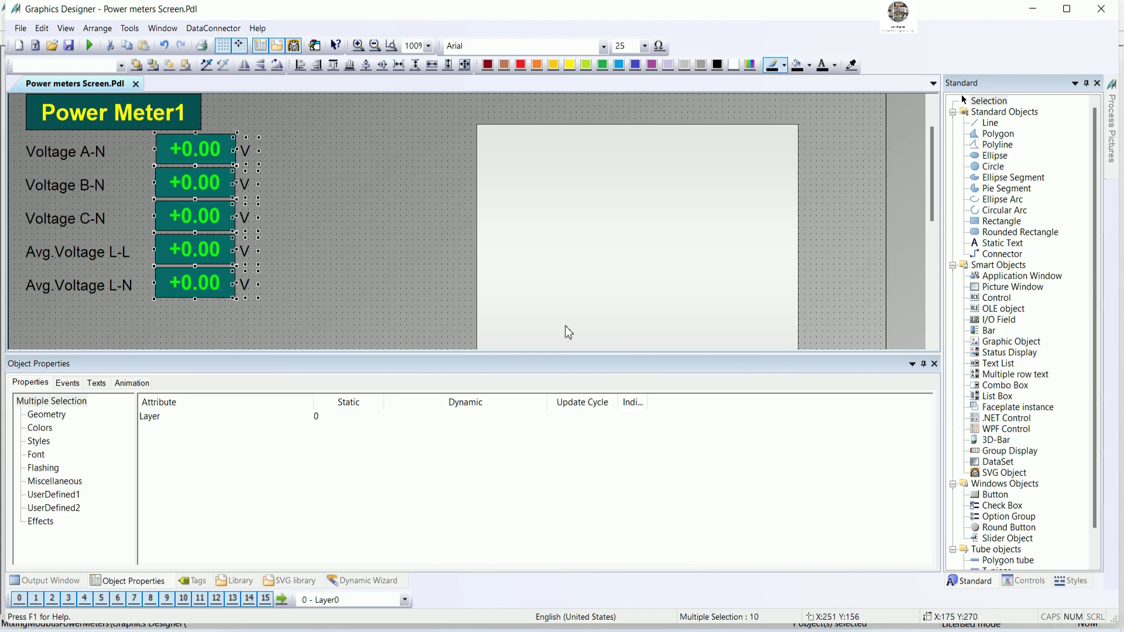
pyautogui.press('Left')
pyautogui.press('Left')
pyautogui.press('Left')
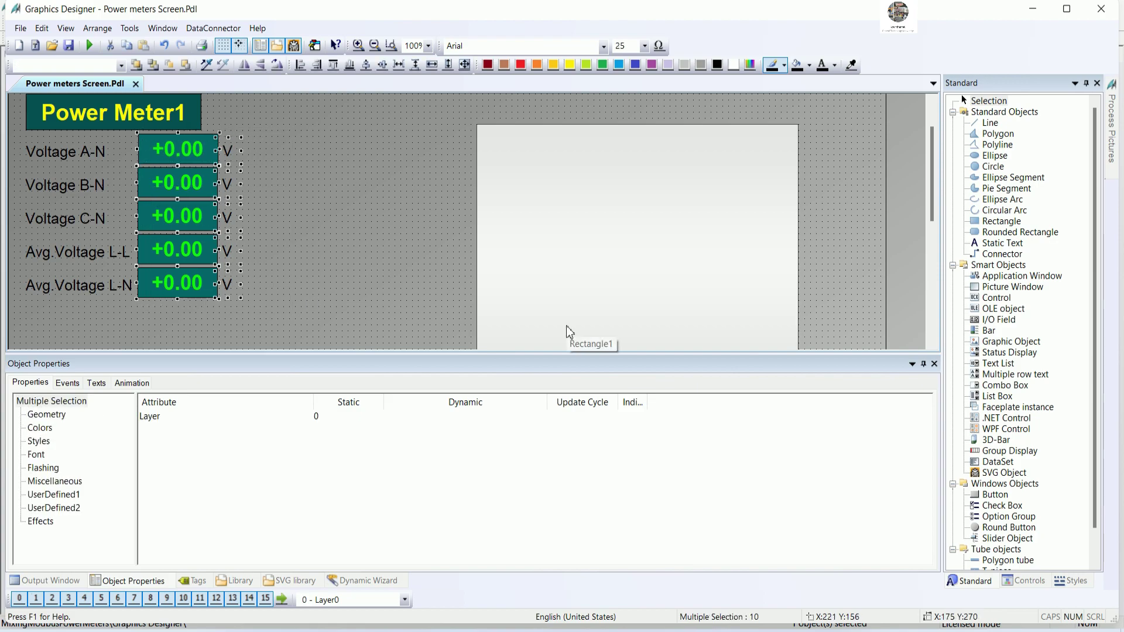
pyautogui.click(338, 284)
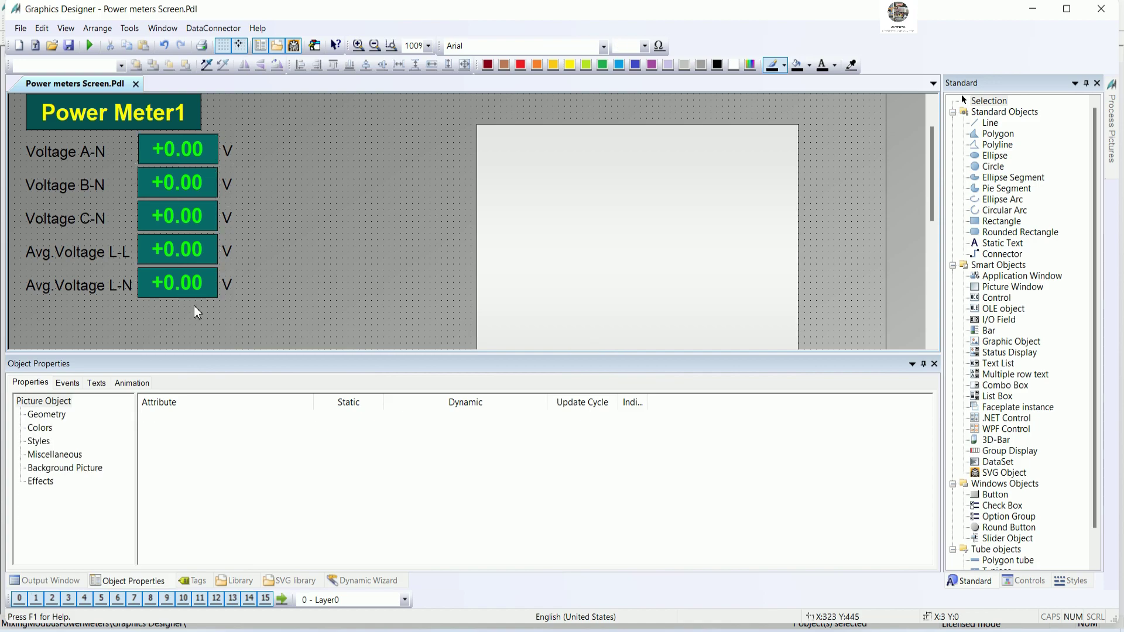
# - Link the output value of the Avg.Voltage L-N I/O field to the tag Voltage_LN_Avg_Meter1
pyautogui.click(183, 292)
pyautogui.click(79, 507)
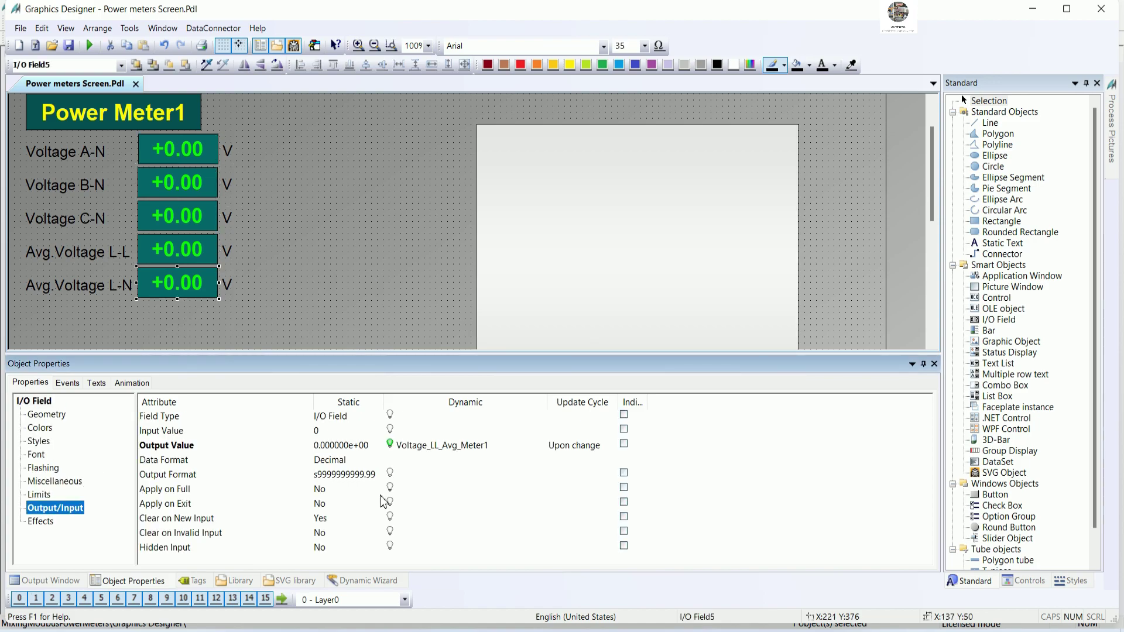
pyautogui.rightClick(438, 447)
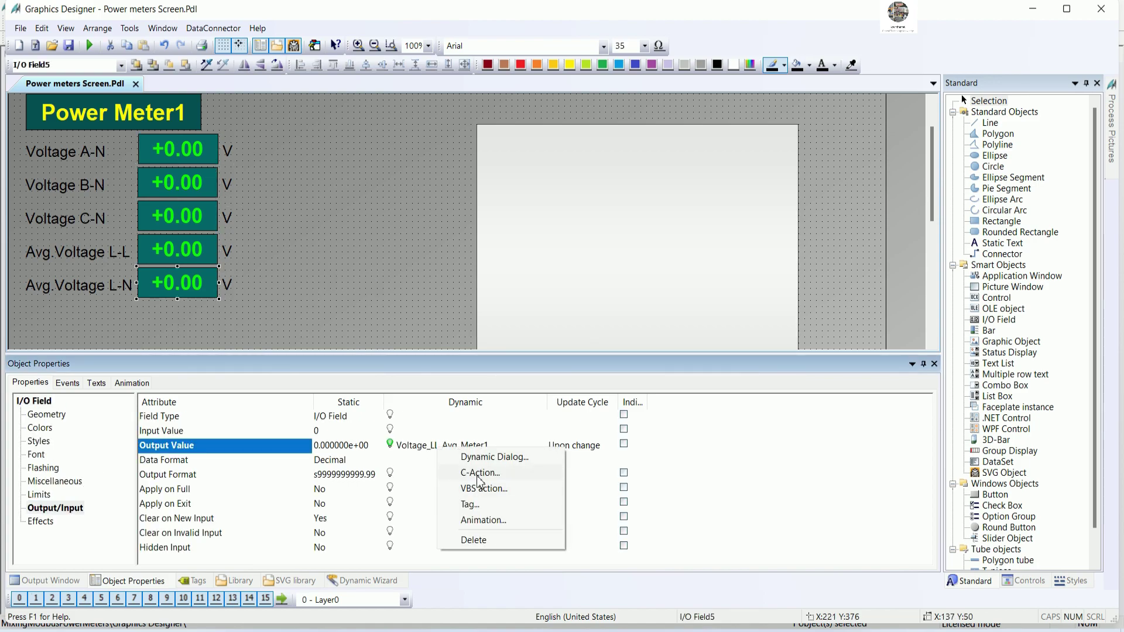
pyautogui.click(471, 505)
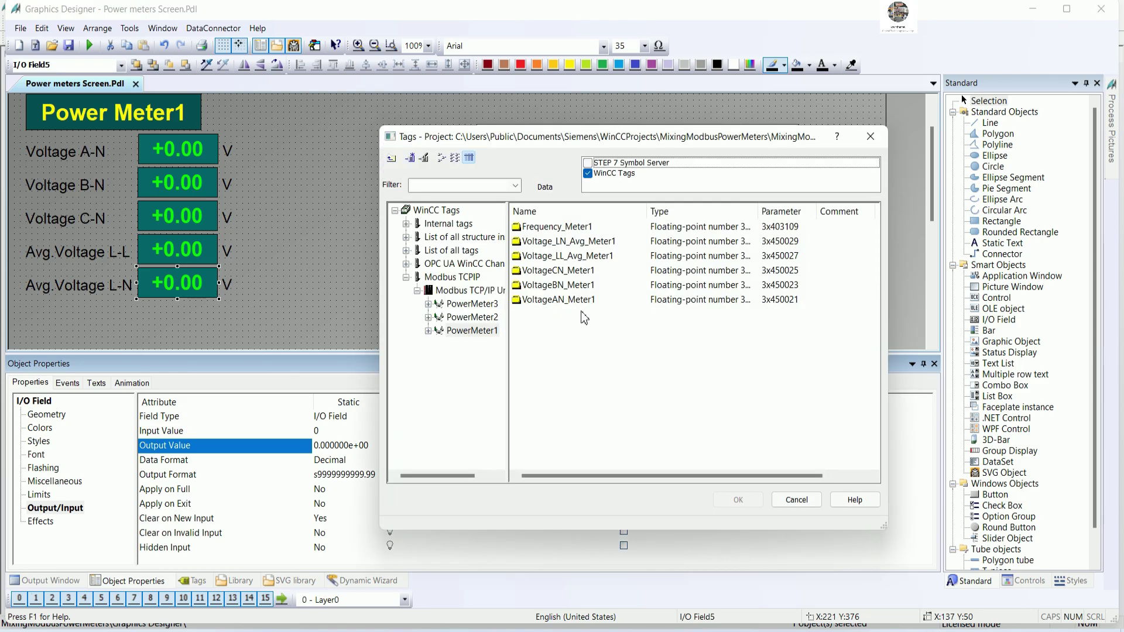
pyautogui.click(571, 242)
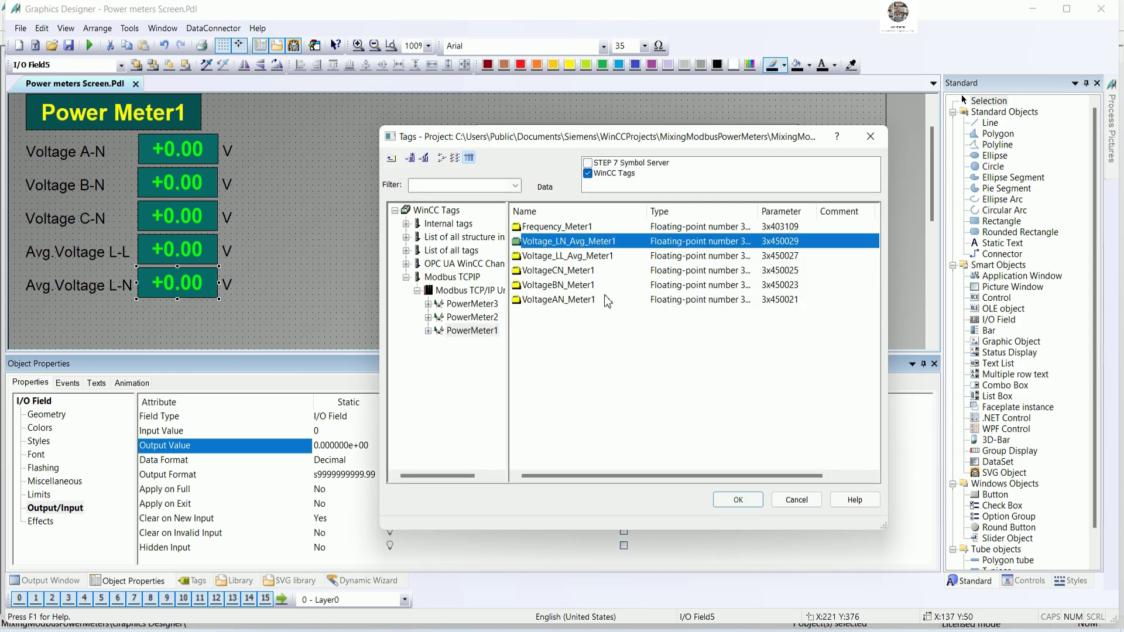
pyautogui.click(738, 500)
pyautogui.click(337, 299)
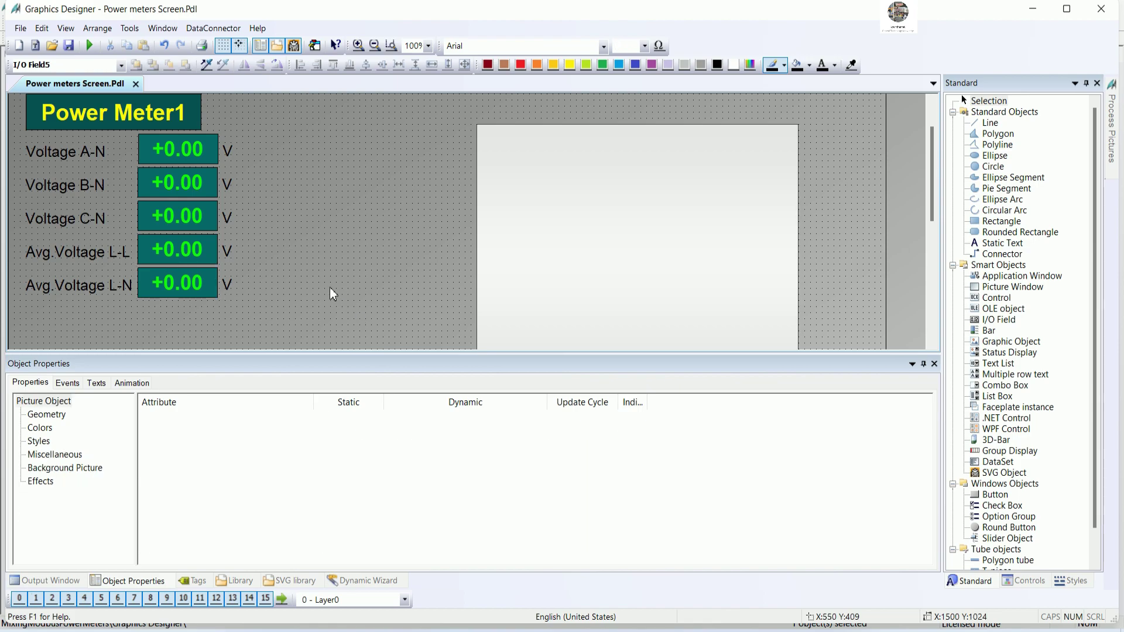
# - Duplicate the Avg.Voltage L-N row, including its label, I/O field and V unit
pyautogui.scroll(-1, 332, 293)
pyautogui.moveTo(278, 302); pyautogui.dragTo(18, 251)
pyautogui.rightClick(170, 267)
pyautogui.click(202, 305)
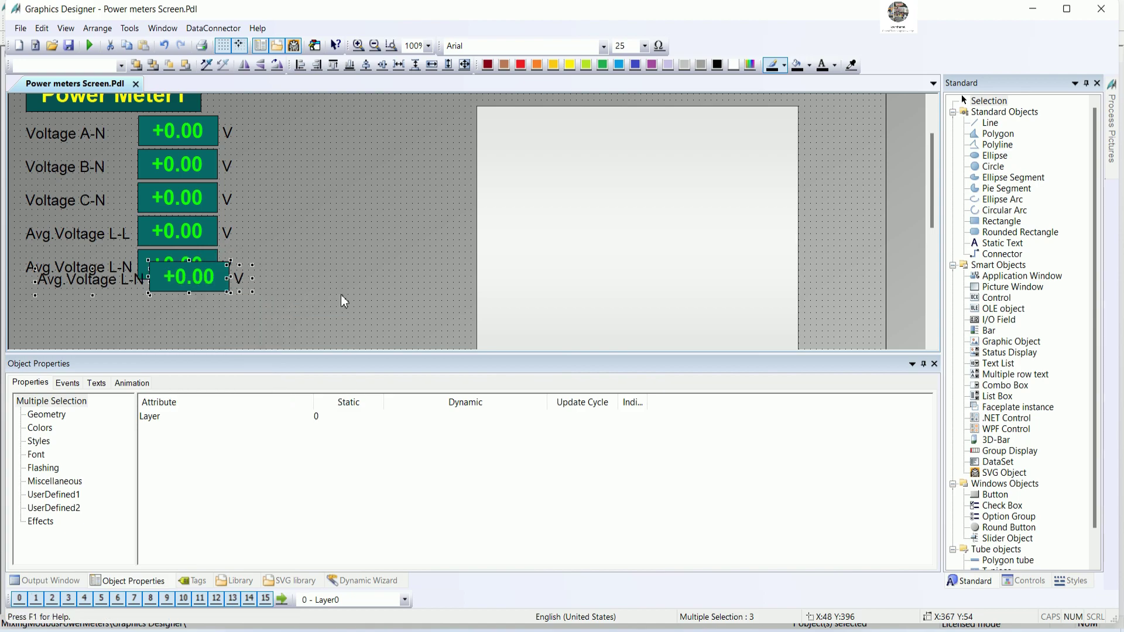
# - Position the duplicated row directly below the Avg.Voltage L-N row, left-aligned with it at X 28, Y 431
pyautogui.press('Down')
pyautogui.press('Down')
pyautogui.press('Down')
pyautogui.press('Left')
pyautogui.press('Left')
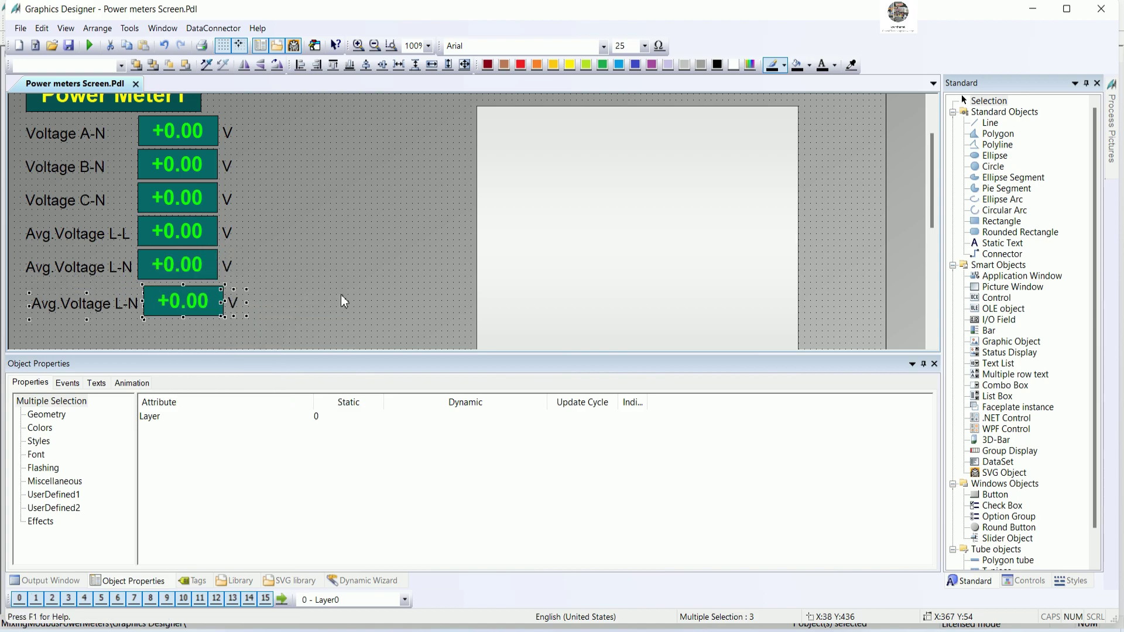
pyautogui.press('Up')
pyautogui.press('Up')
pyautogui.press('Up')
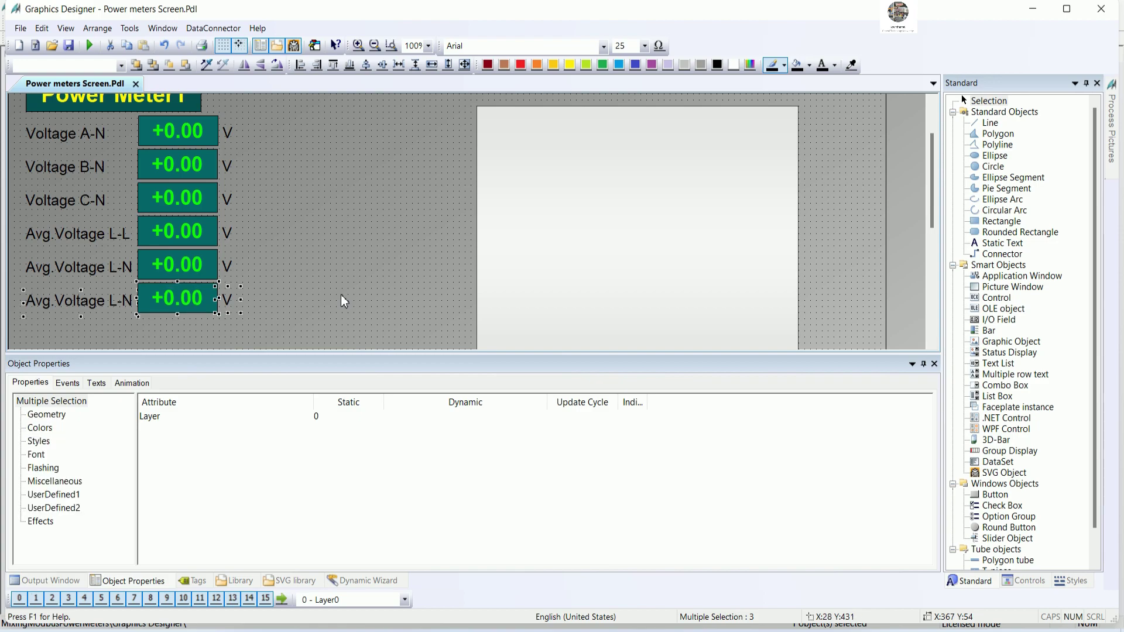
pyautogui.click(343, 301)
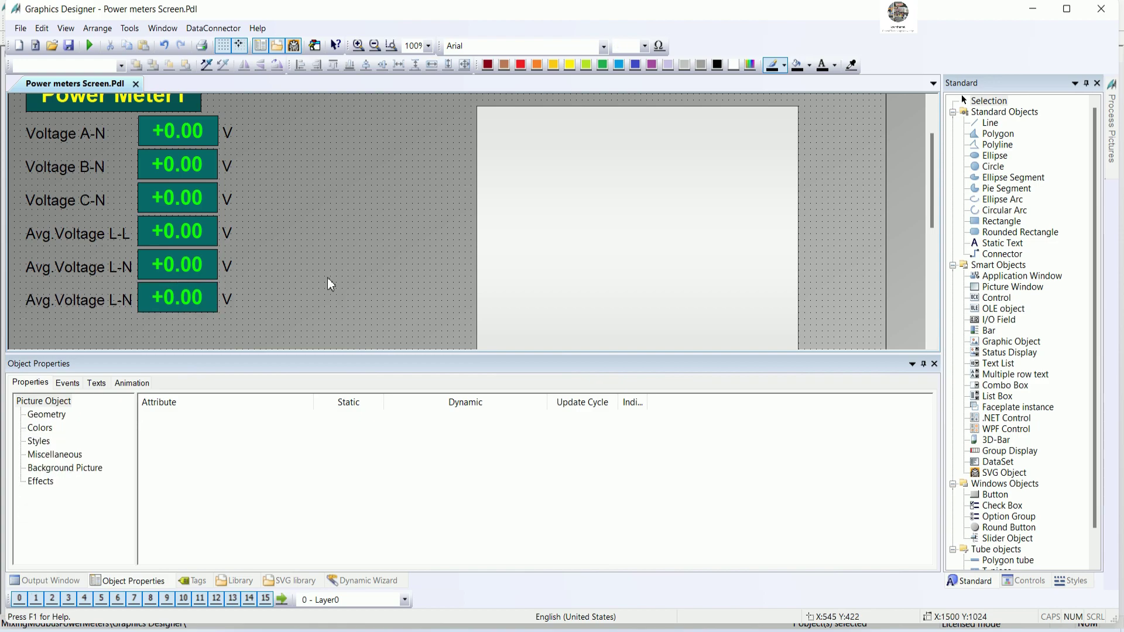
# - Change the label of the sixth row to Frequency
pyautogui.doubleClick(58, 301)
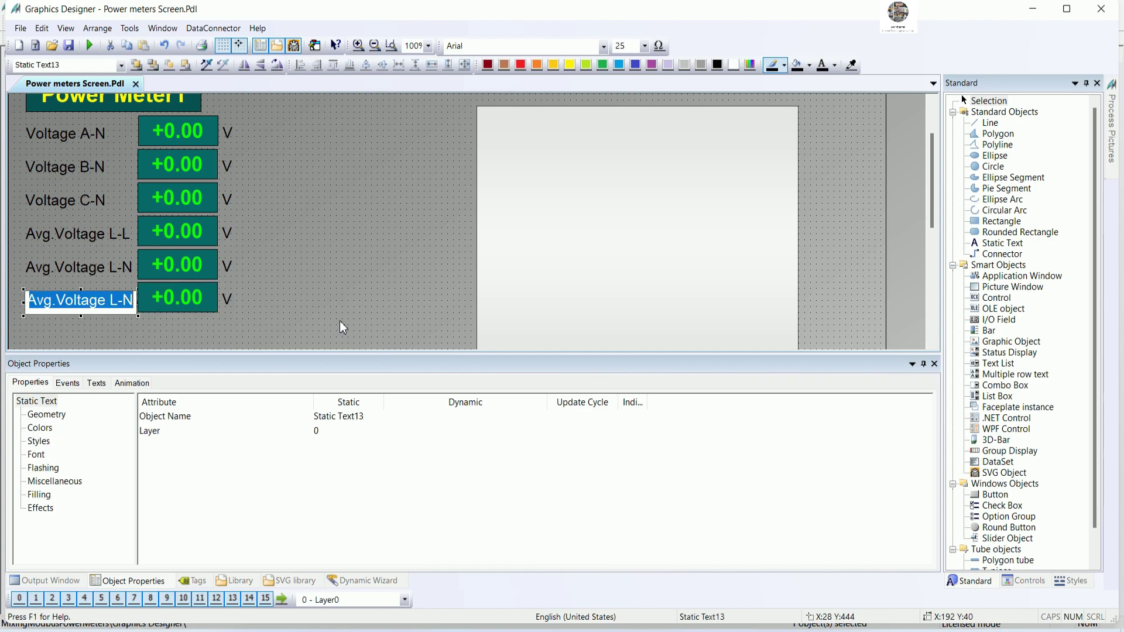
pyautogui.write('Fr')
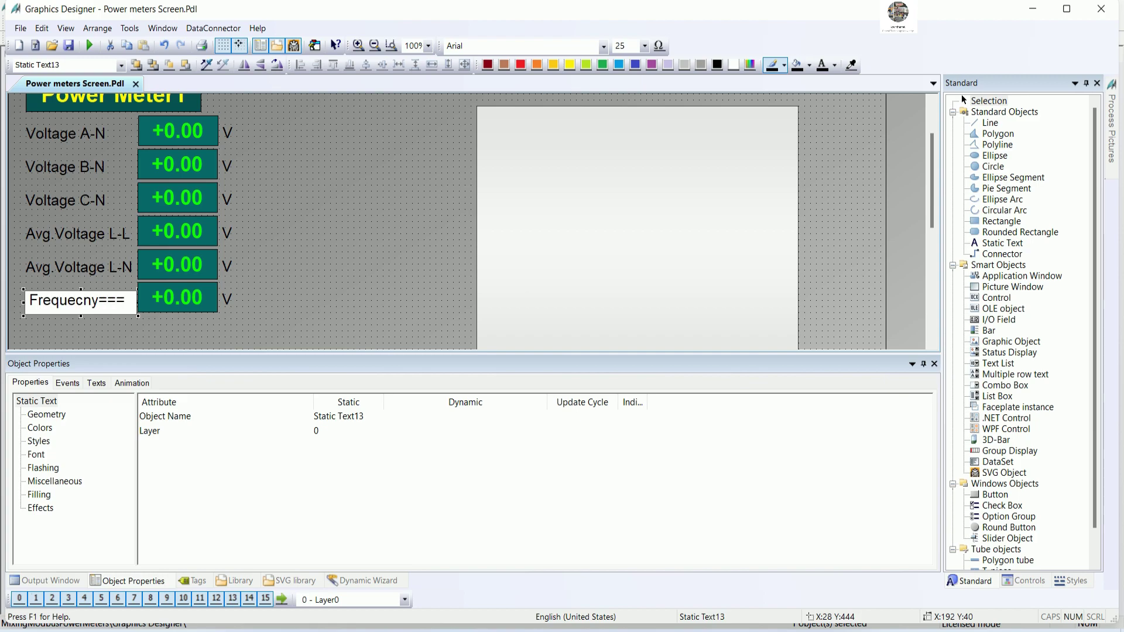
pyautogui.write('equency')
pyautogui.click(311, 245)
# - Change the unit text of the Frequency row to Hz
pyautogui.click(202, 301)
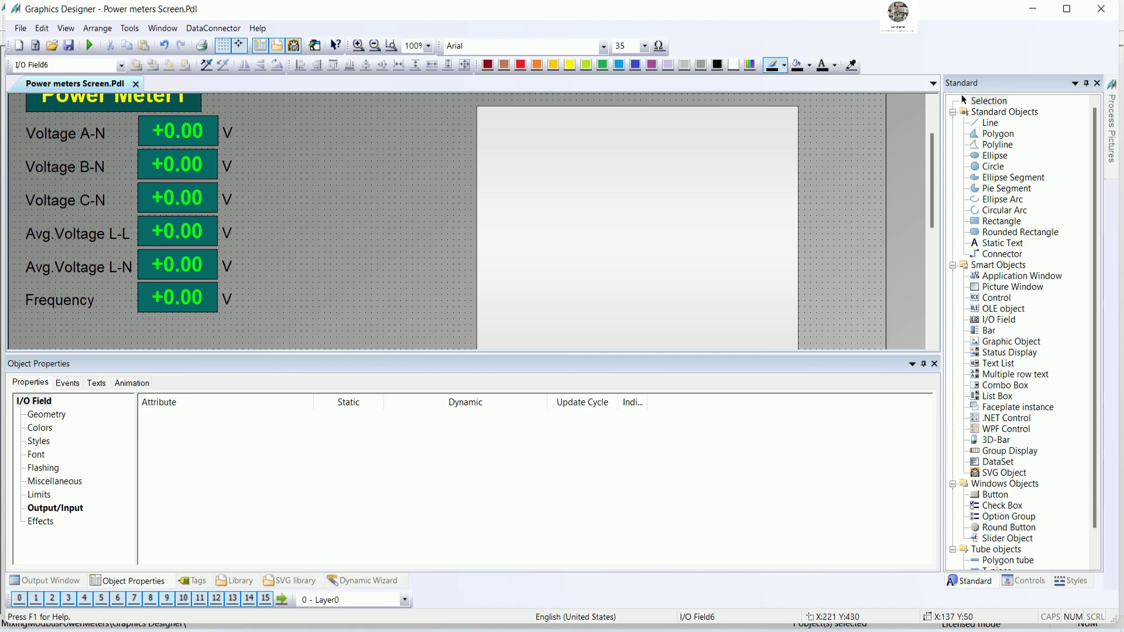
pyautogui.click(228, 300)
pyautogui.doubleClick(227, 299)
pyautogui.write('Hz')
pyautogui.click(294, 268)
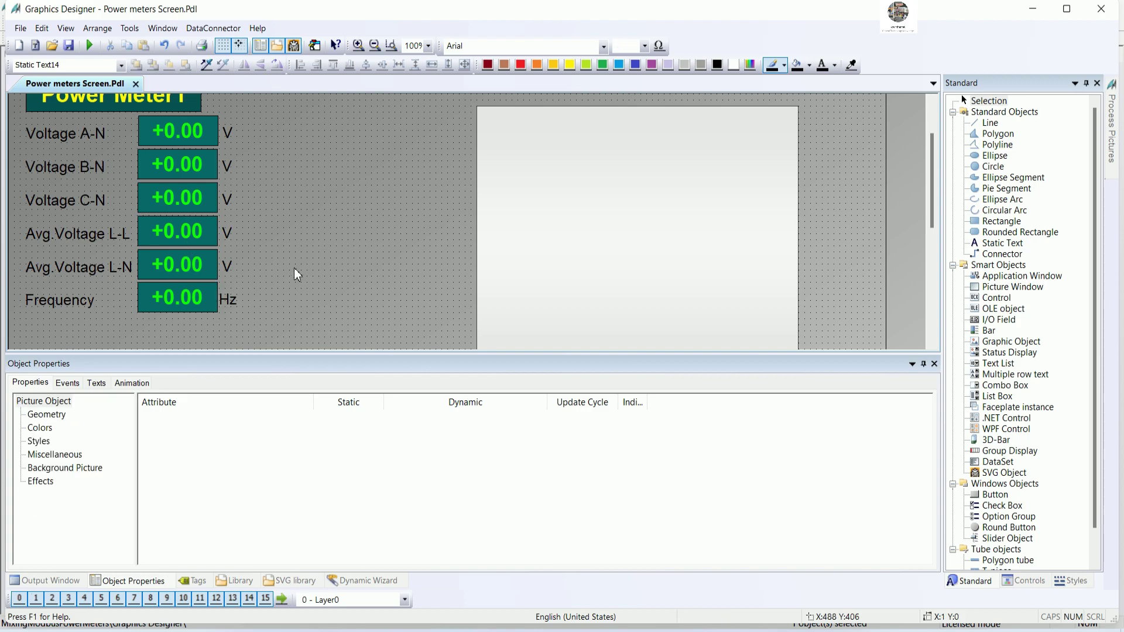
# - Link the output value of the Frequency I/O field to the tag Frequency_Meter1
pyautogui.click(185, 303)
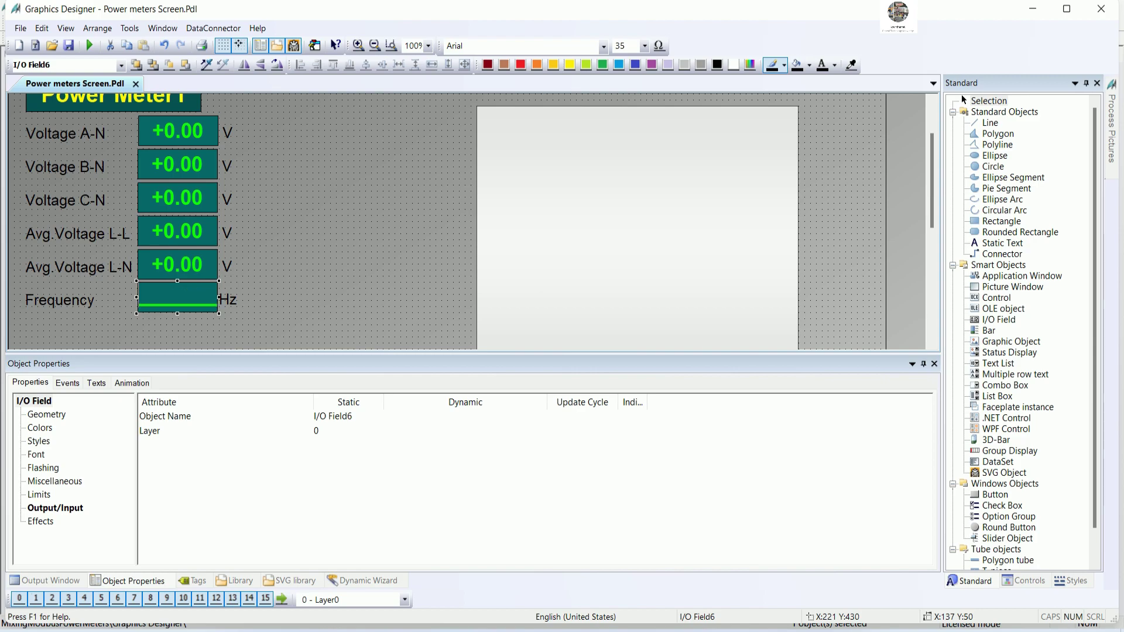
pyautogui.click(316, 284)
pyautogui.click(174, 298)
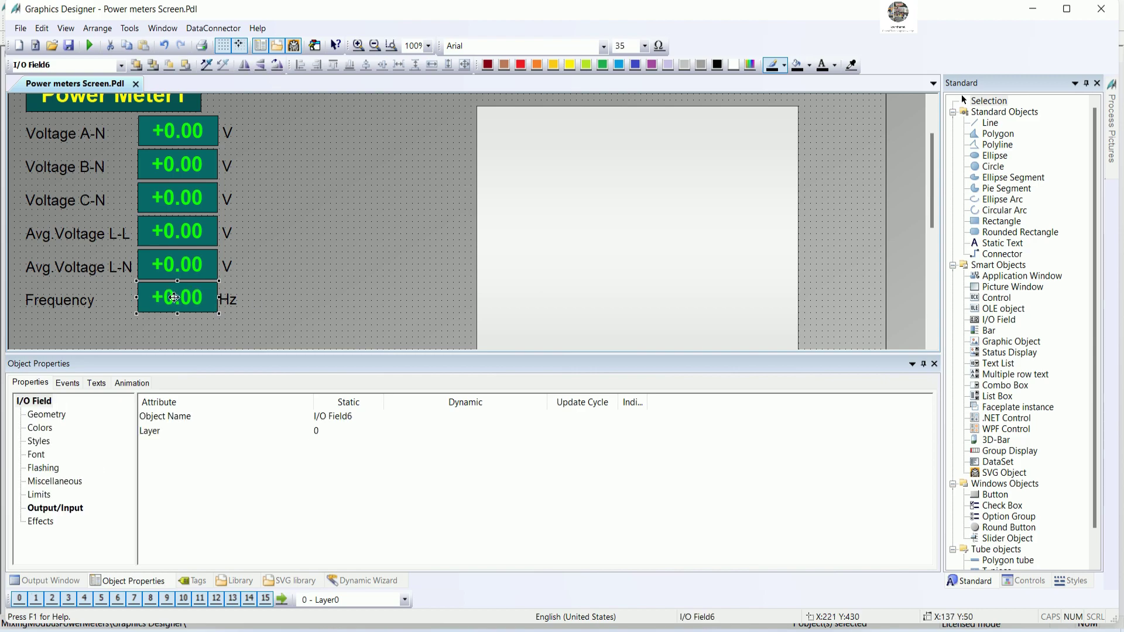
pyautogui.click(70, 508)
pyautogui.rightClick(430, 451)
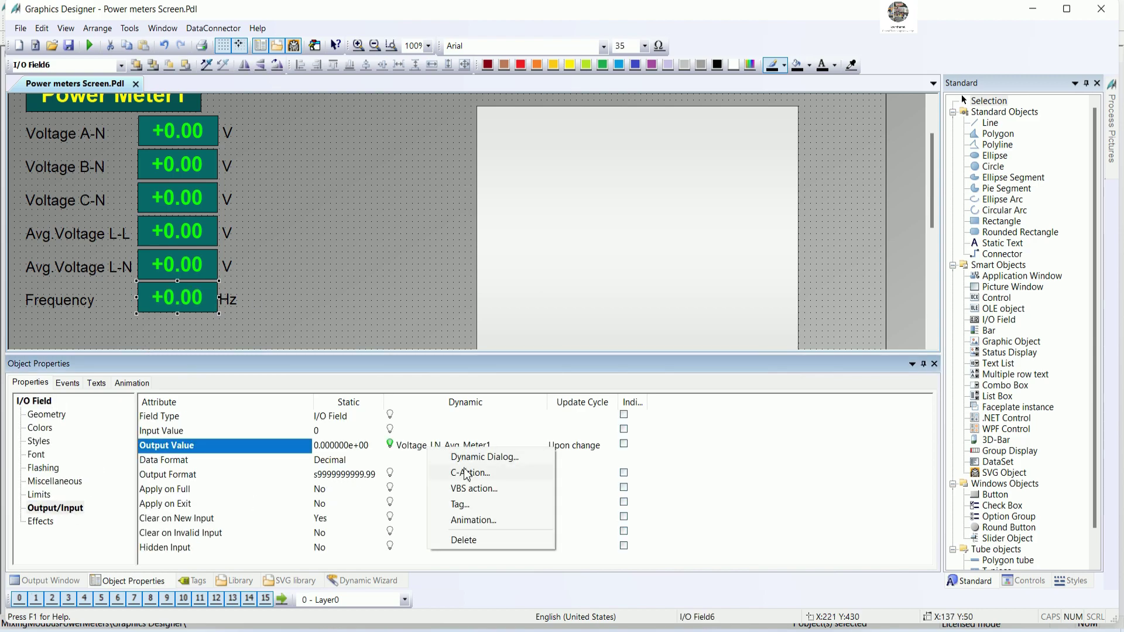
pyautogui.click(466, 505)
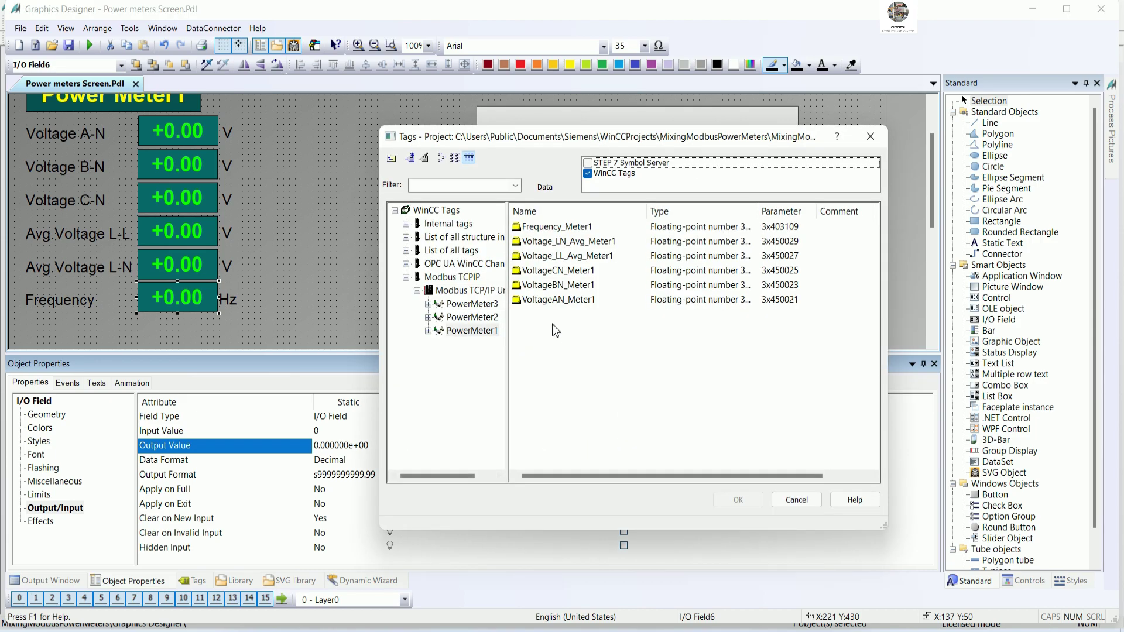
pyautogui.click(561, 227)
pyautogui.click(736, 502)
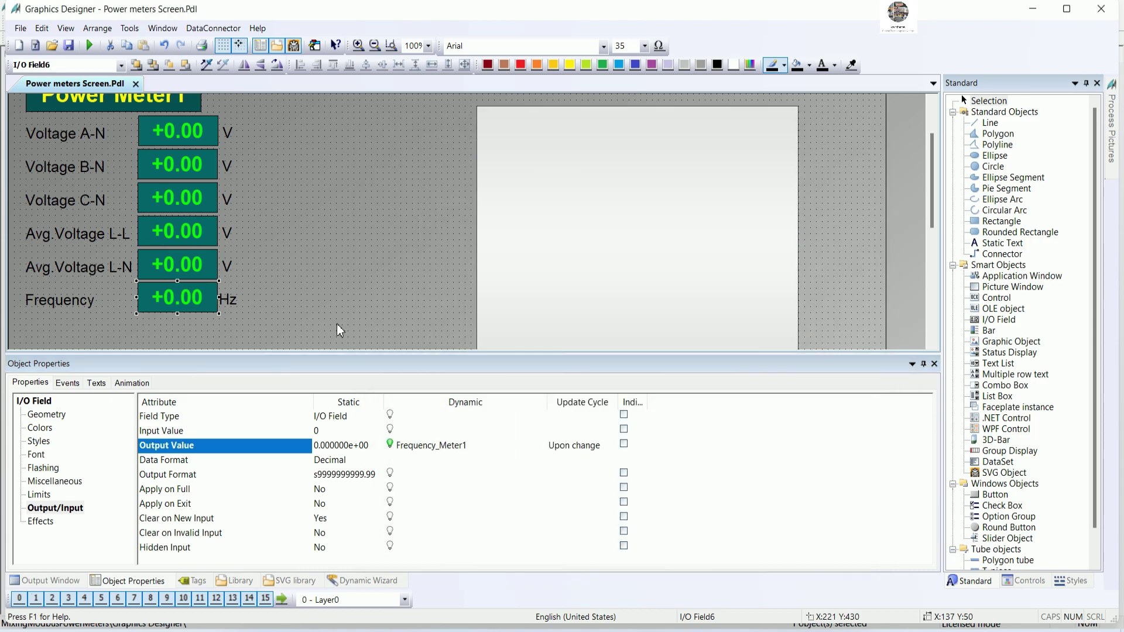
pyautogui.click(325, 316)
# - Reposition and widen the Power Meter1 heading above the readings to X 60, Y 90, about 320 wide and 60 high
pyautogui.moveTo(321, 354); pyautogui.dragTo(326, 462)
pyautogui.scroll(3, 338, 344)
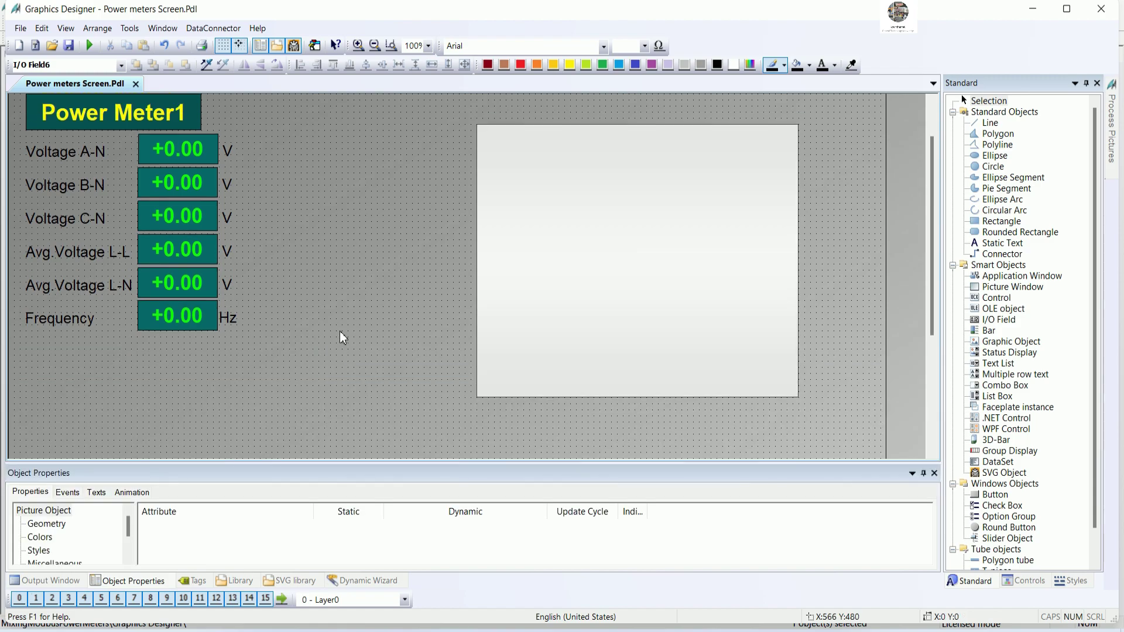
pyautogui.click(147, 166)
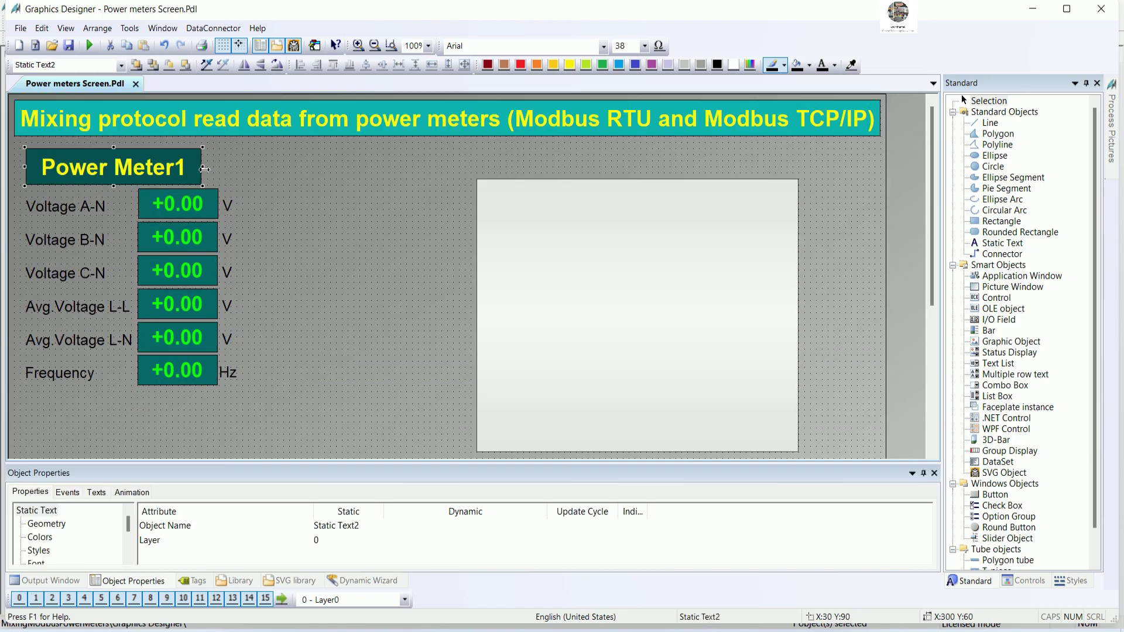
pyautogui.moveTo(226, 170)
pyautogui.mouseDown()
pyautogui.moveTo(246, 186)
pyautogui.moveTo(233, 168)
pyautogui.mouseUp()
pyautogui.click(254, 185)
pyautogui.click(221, 168)
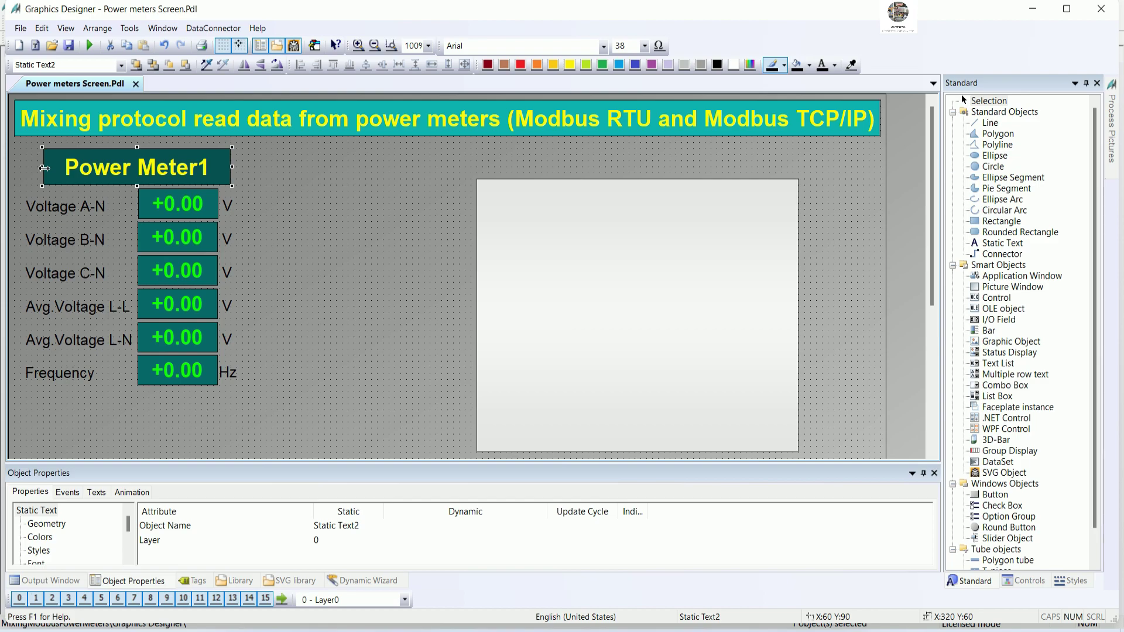
# - Extend the Power Meter1 heading to start at X 30 with a width of about 350
pyautogui.moveTo(44, 168); pyautogui.dragTo(27, 168)
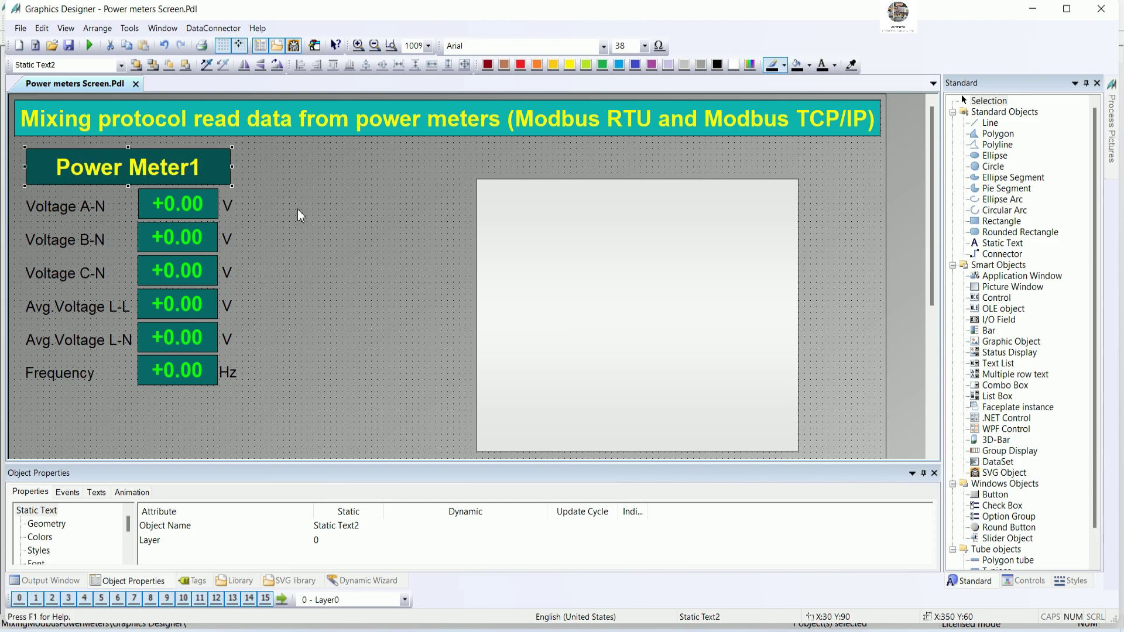
# - Set Global Shadow and Global Color Scheme to No for the large empty rectangle
pyautogui.moveTo(607, 254); pyautogui.dragTo(518, 249)
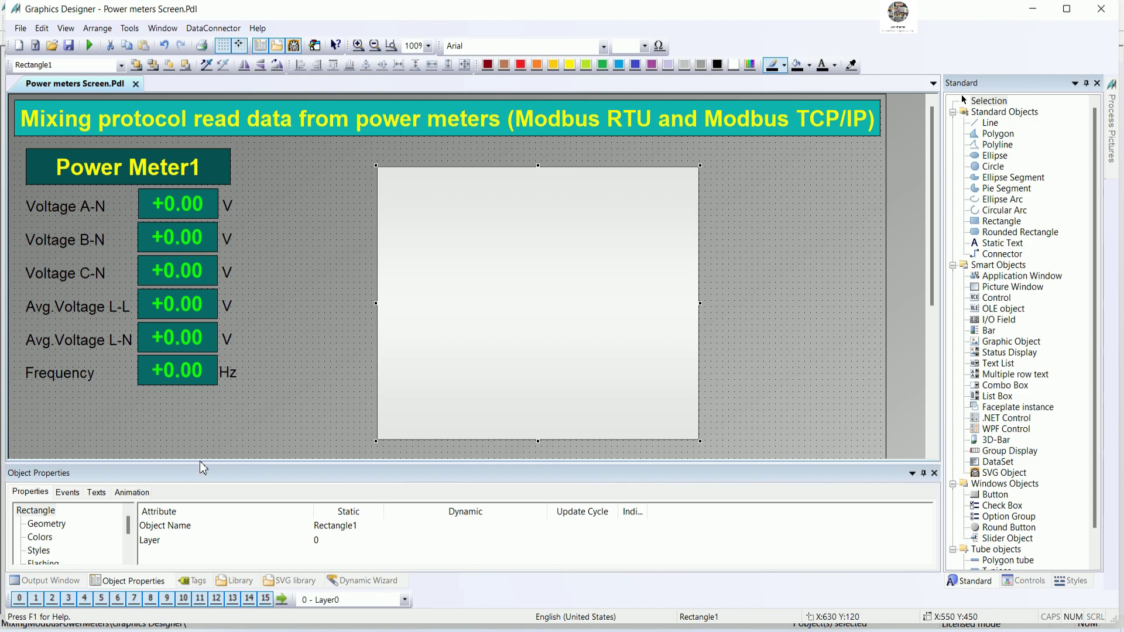
pyautogui.moveTo(200, 467); pyautogui.dragTo(202, 410)
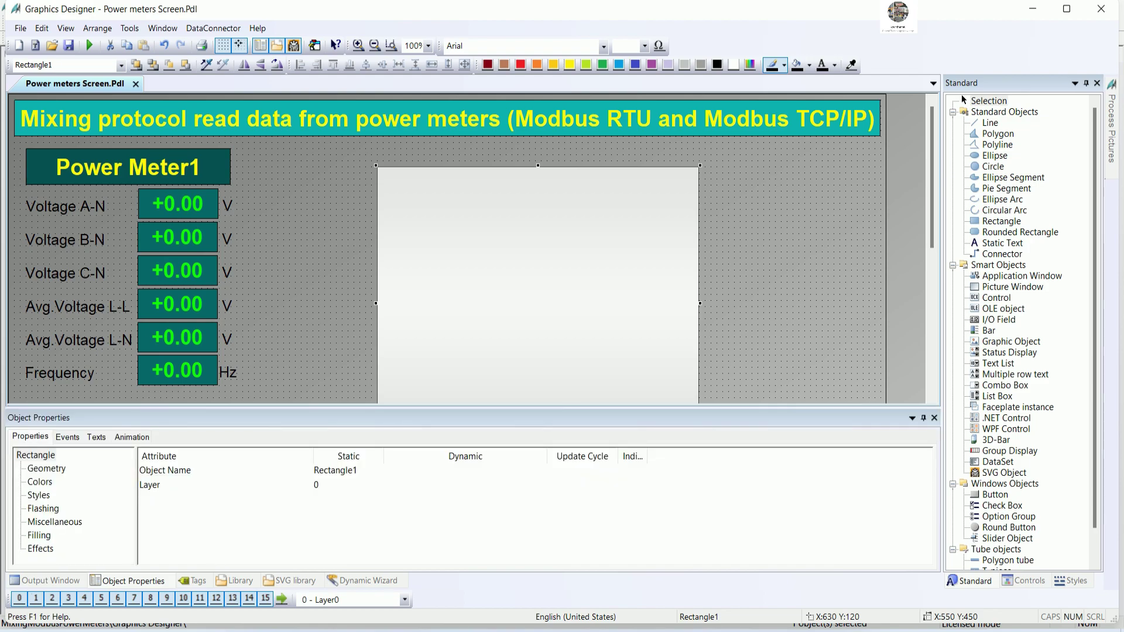
pyautogui.click(40, 548)
pyautogui.doubleClick(320, 470)
pyautogui.doubleClick(320, 485)
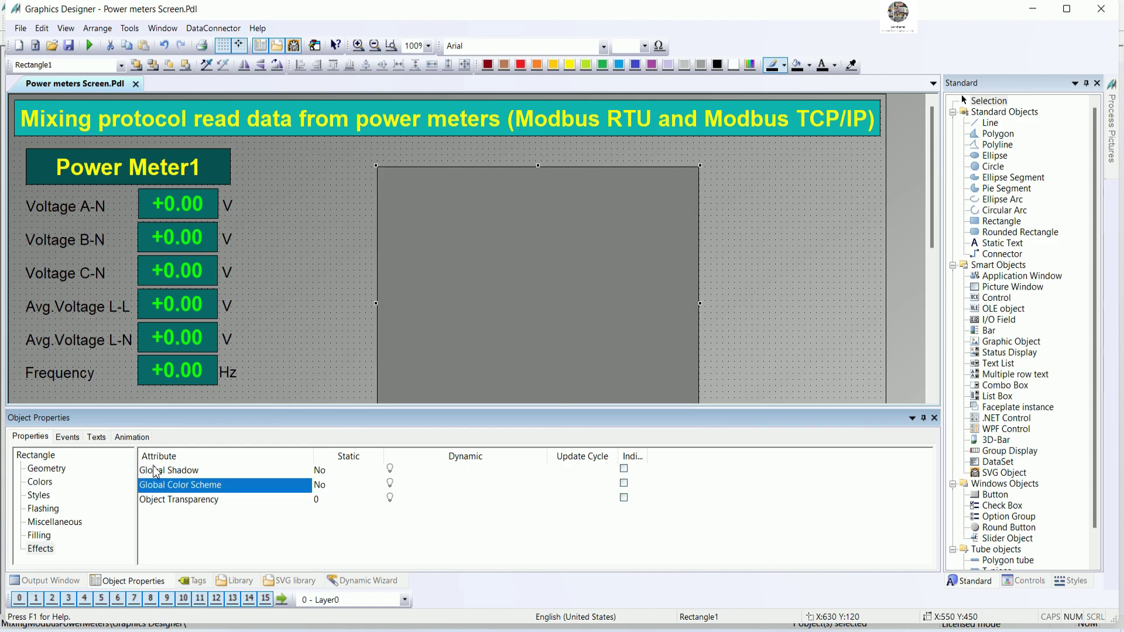
pyautogui.click(42, 482)
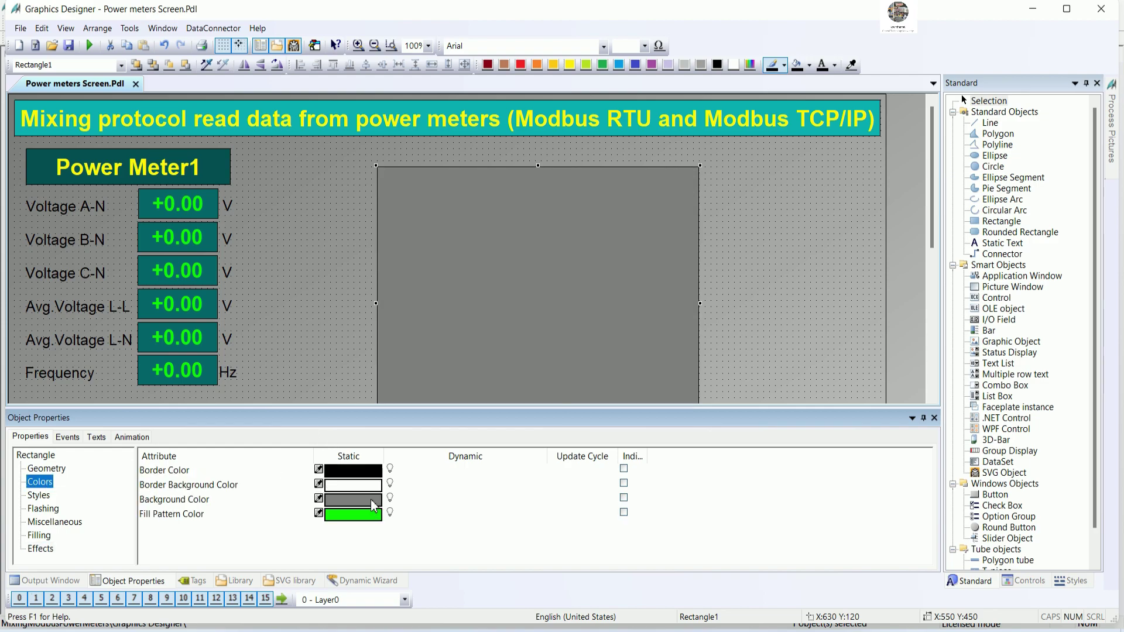
pyautogui.moveTo(356, 409); pyautogui.dragTo(357, 501)
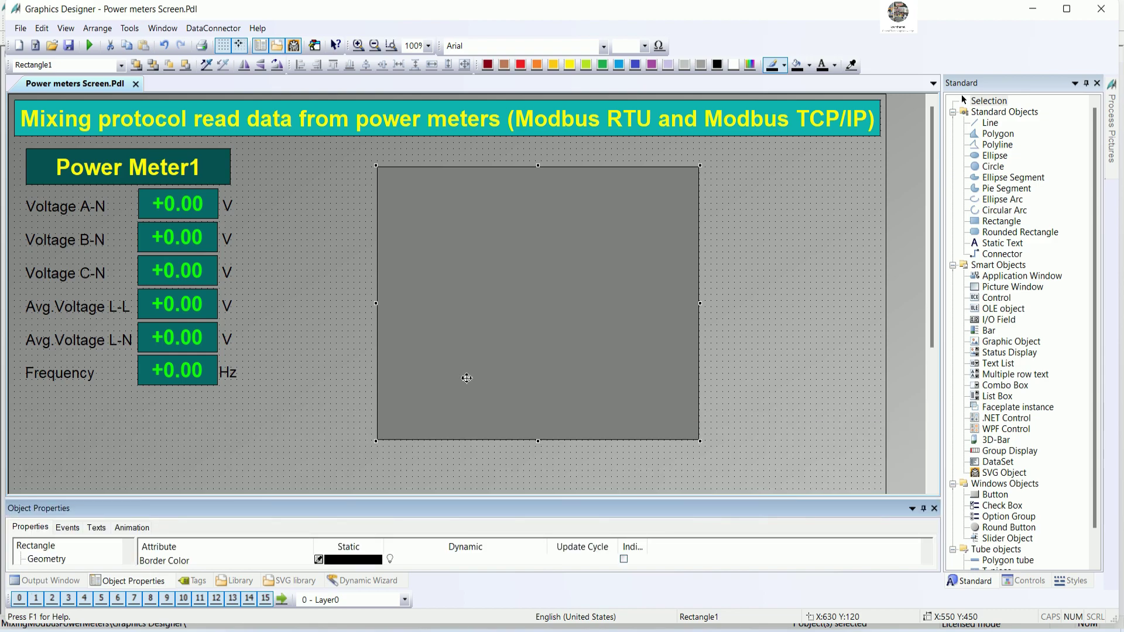
# - Place the grey rectangle over the Power Meter1 block at X 0, Y 70, about 500 by 430, and send it to the back
pyautogui.moveTo(143, 354); pyautogui.dragTo(130, 363)
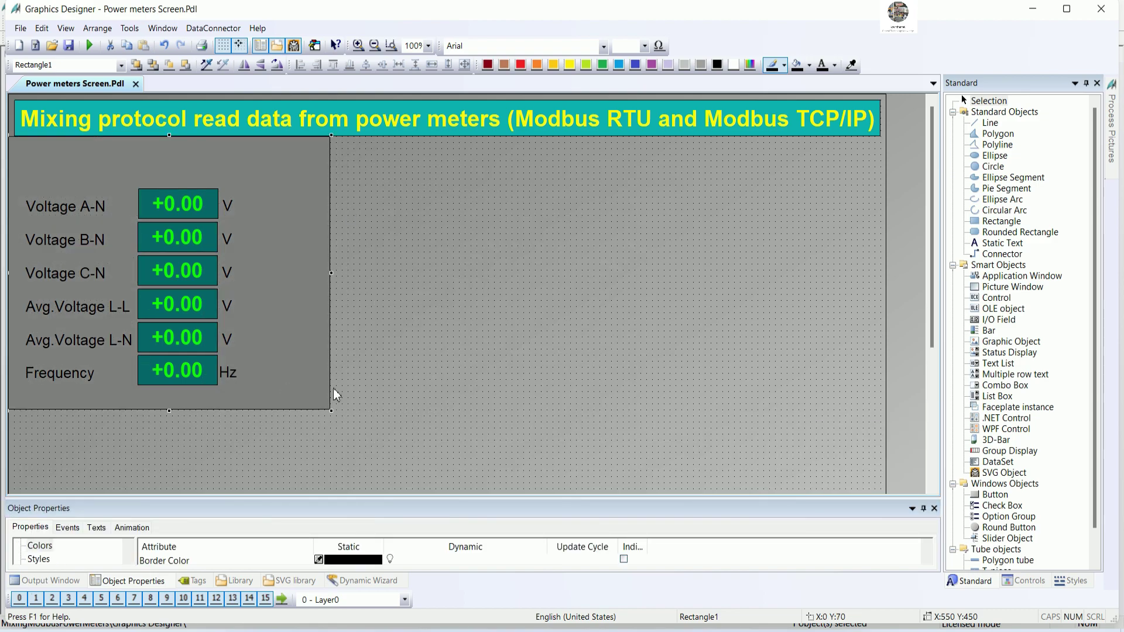
pyautogui.moveTo(333, 412); pyautogui.dragTo(303, 398)
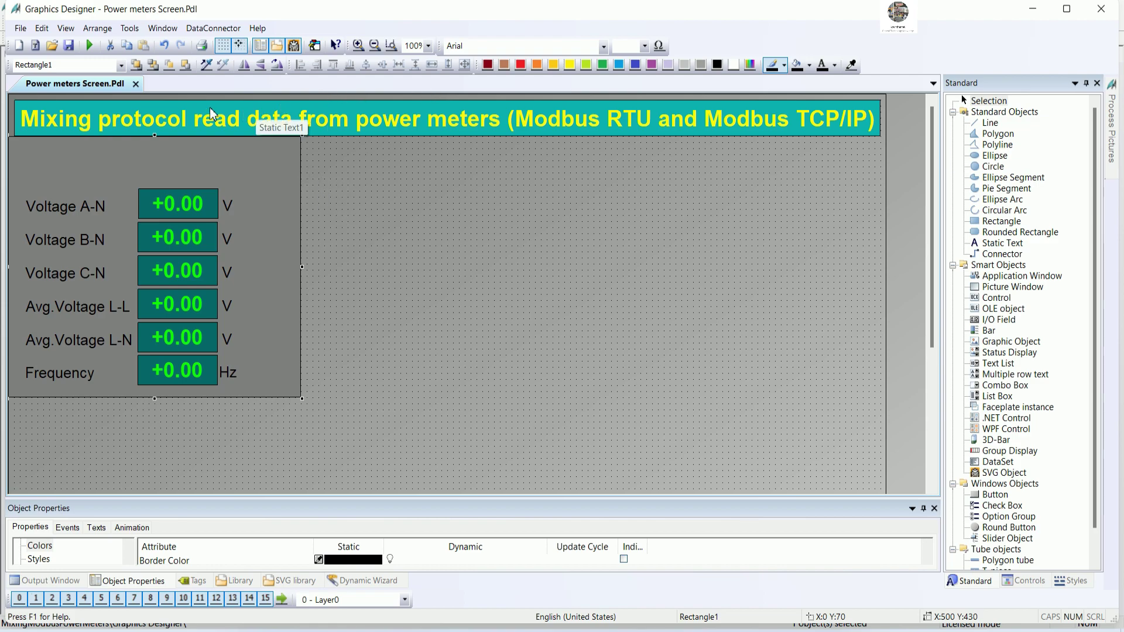
pyautogui.click(153, 65)
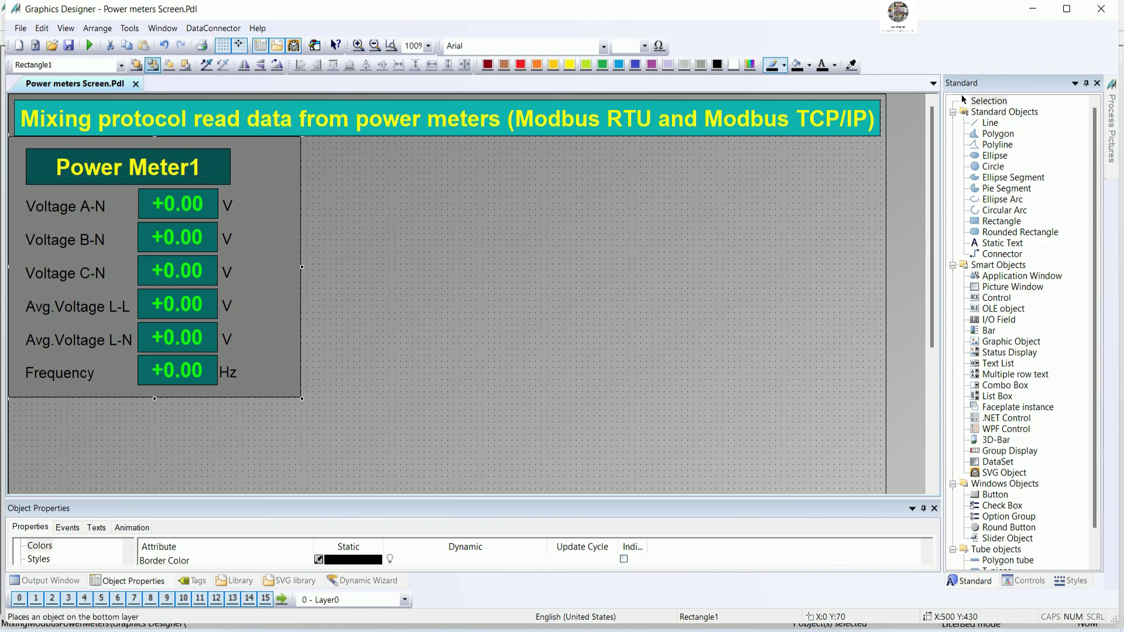
# - Nudge the background rectangle below the title banner to X 21, Y 82
pyautogui.click(293, 136)
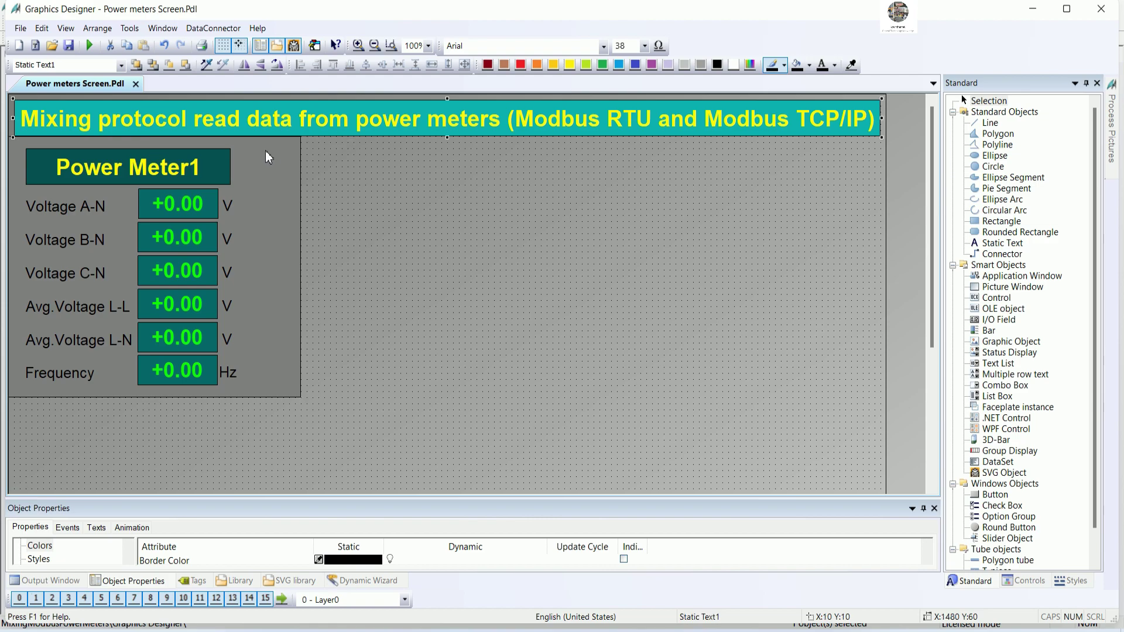
pyautogui.click(360, 218)
pyautogui.click(294, 209)
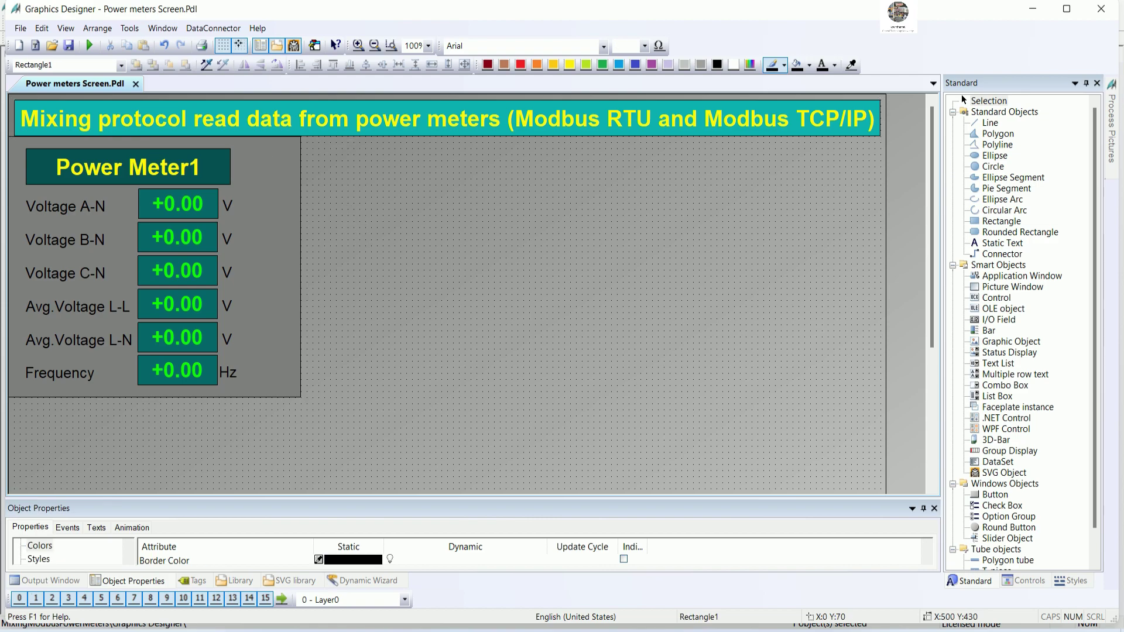
pyautogui.press('Down')
pyautogui.press('Down')
pyautogui.press('Down')
pyautogui.press('Down')
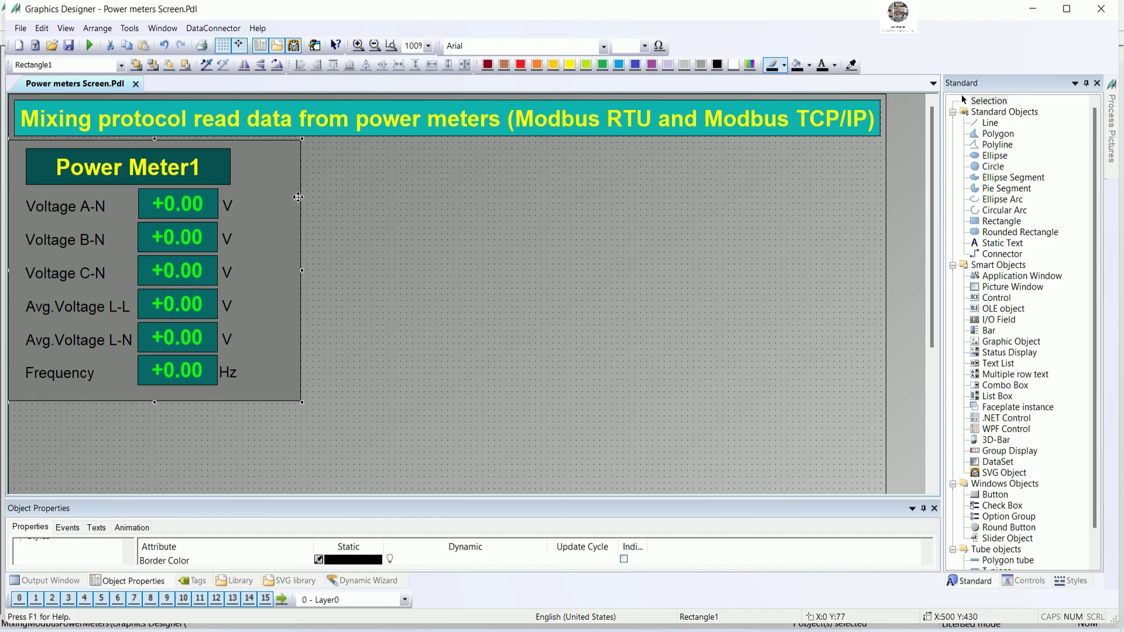
pyautogui.press('Right')
pyautogui.press('Right')
pyautogui.press('Right')
pyautogui.press('Right')
pyautogui.press('Right')
pyautogui.press('Right')
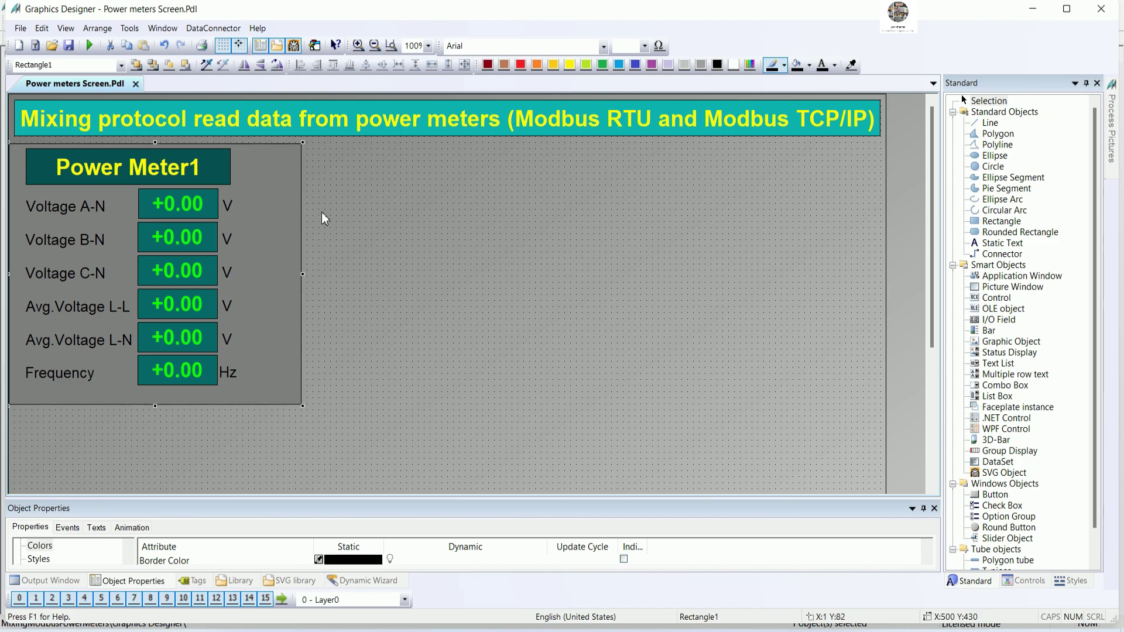
pyautogui.press('Right')
pyautogui.press('Right')
pyautogui.press('Right')
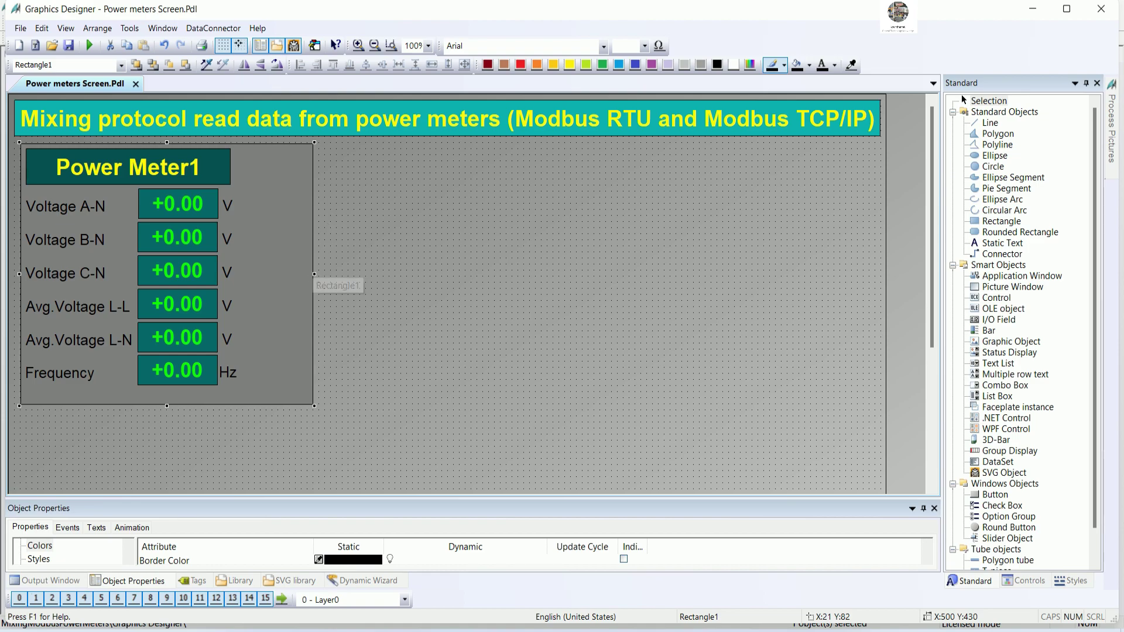
# - Shrink the background rectangle to about 379 wide and 408 high so it closely frames the Power Meter1 readings
pyautogui.moveTo(315, 273); pyautogui.dragTo(247, 261)
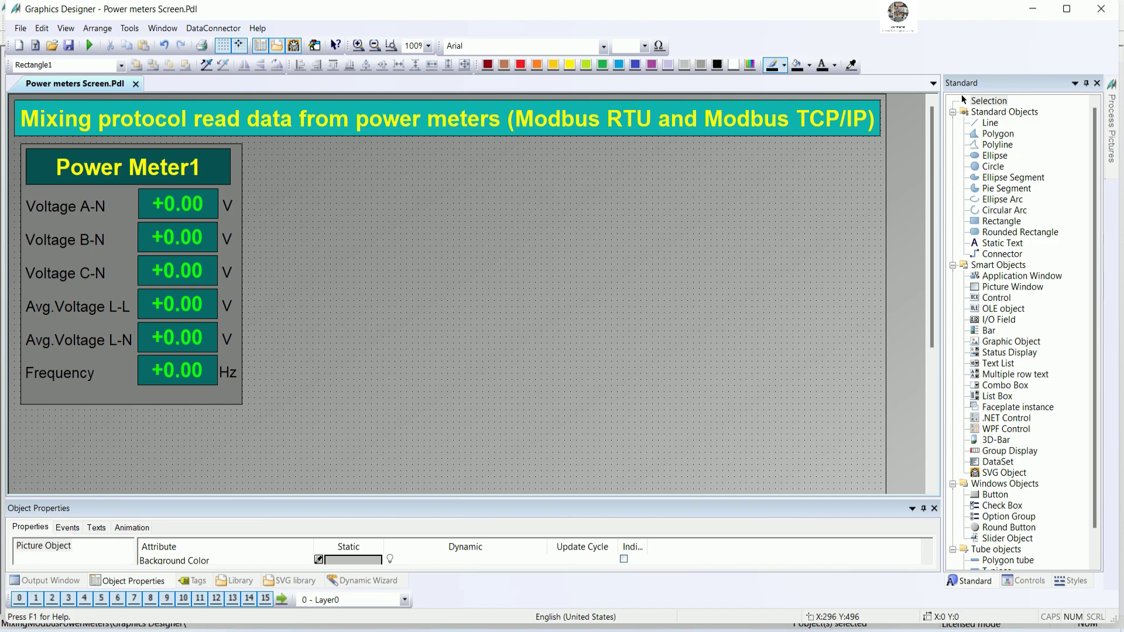
pyautogui.moveTo(131, 406); pyautogui.dragTo(132, 391)
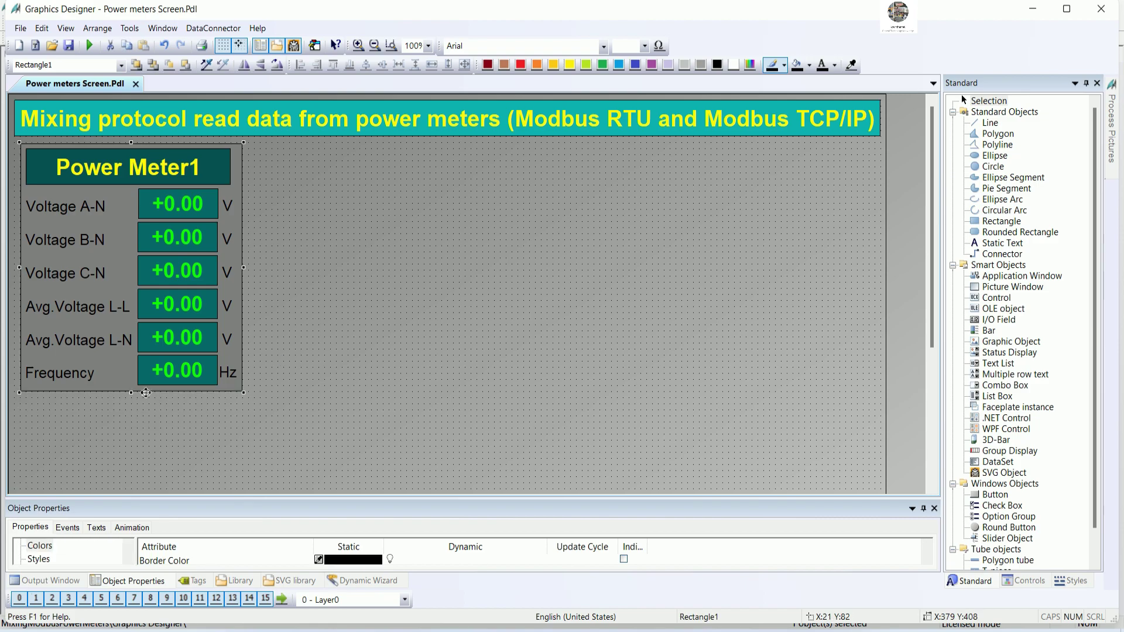
pyautogui.click(338, 320)
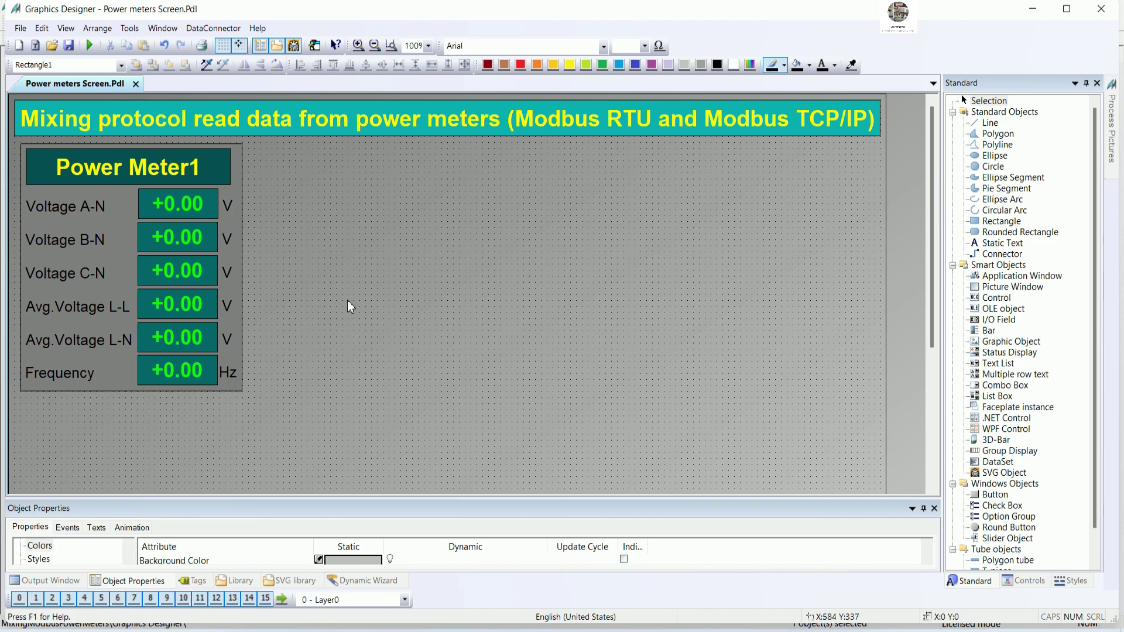
# - Change the font color of the six Power Meter1 row labels, Voltage A-N through Frequency, to pale cream
pyautogui.moveTo(151, 268); pyautogui.dragTo(18, 190)
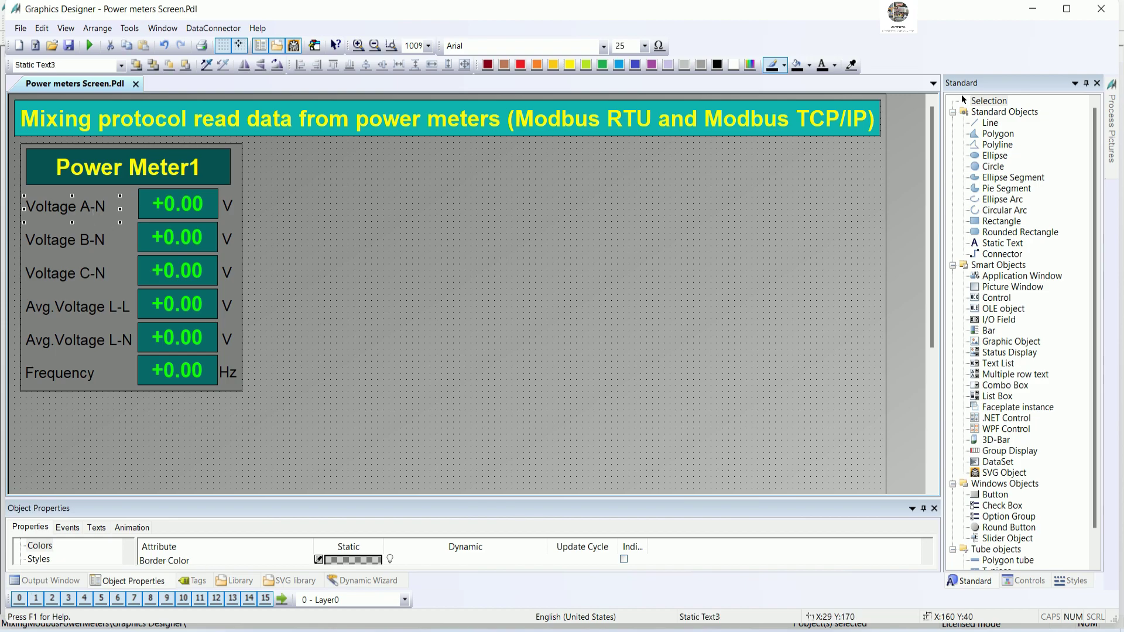
pyautogui.keyDown('shift'); pyautogui.click(81, 275); pyautogui.keyUp('shift')
pyautogui.keyDown('shift'); pyautogui.click(82, 308); pyautogui.keyUp('shift')
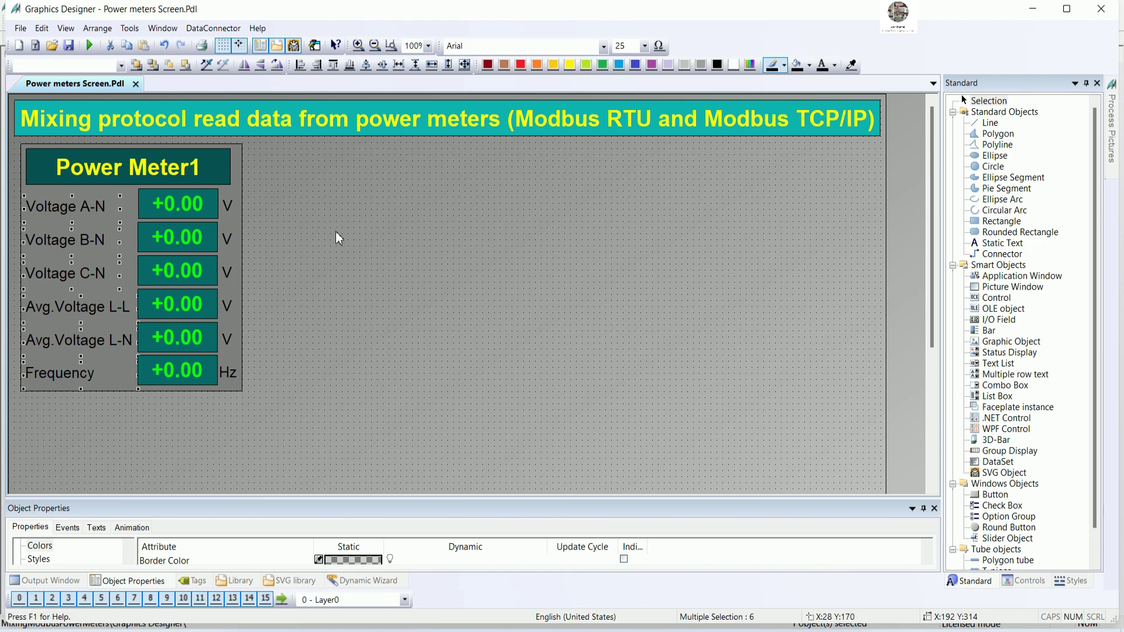
pyautogui.click(834, 66)
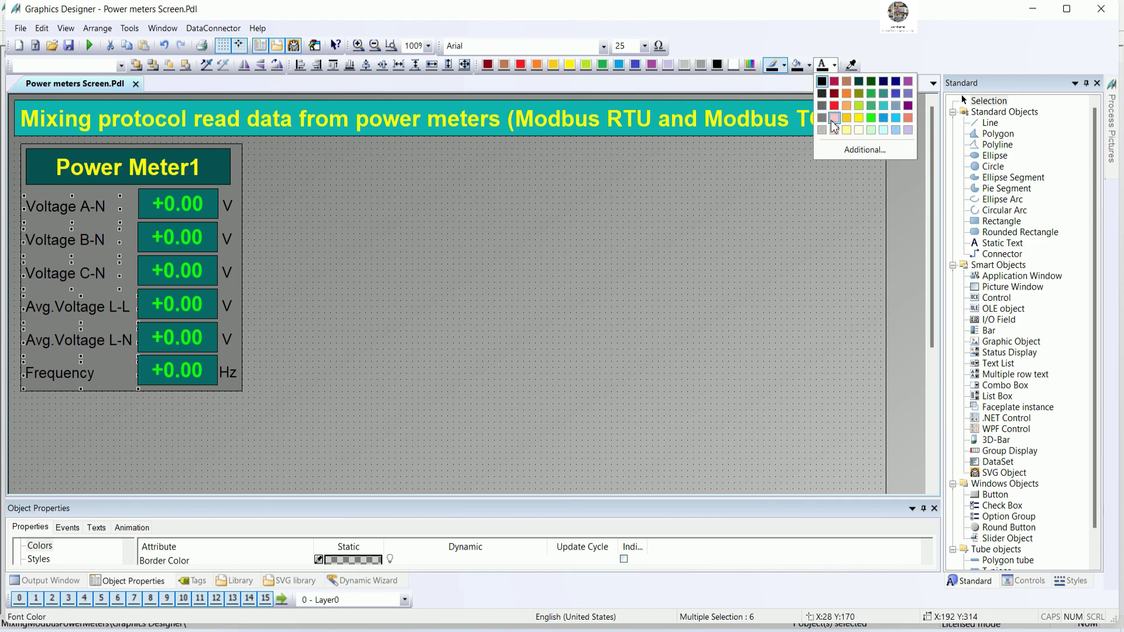
pyautogui.click(862, 130)
pyautogui.click(468, 295)
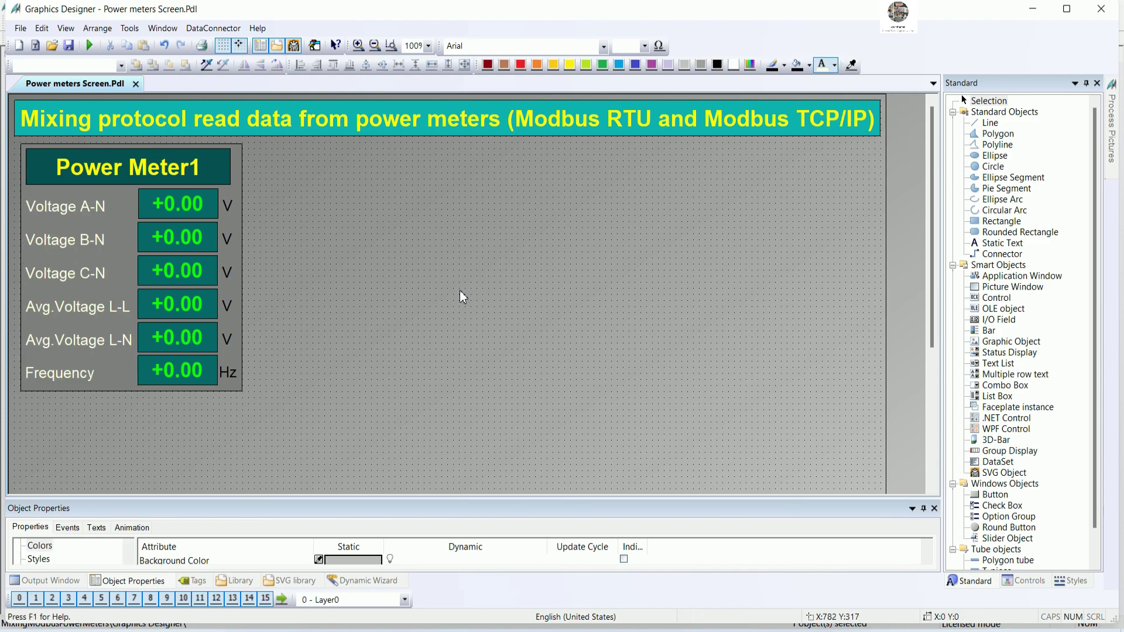
# - Apply the same pale cream font color to the five V units and the Hz unit of Power Meter1
pyautogui.click(228, 209)
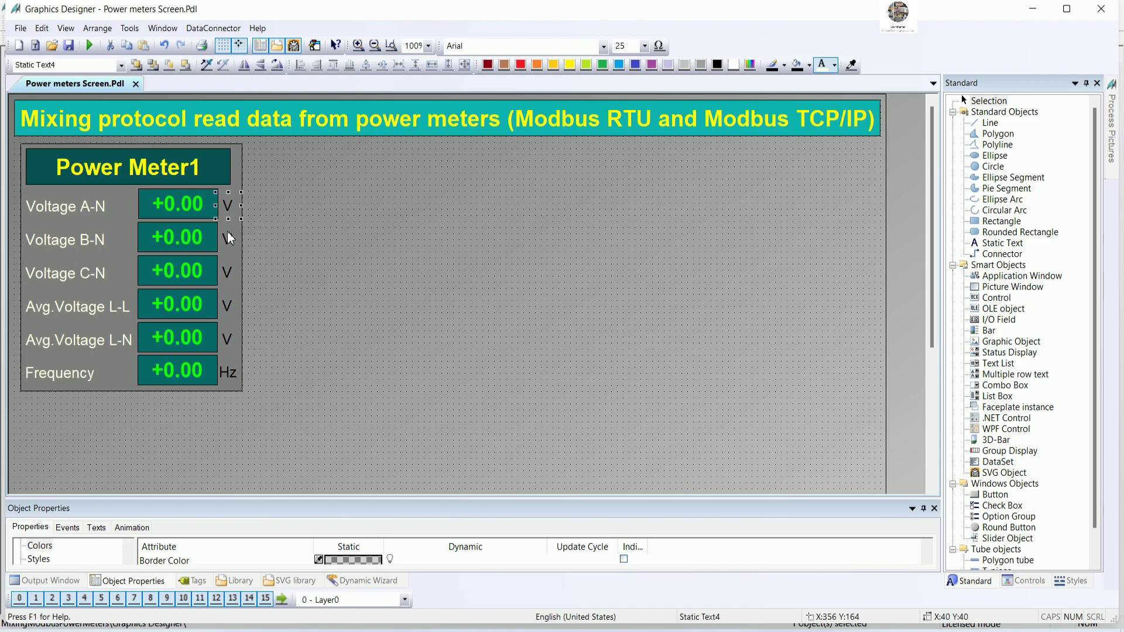
pyautogui.keyDown('shift'); pyautogui.click(227, 237); pyautogui.keyUp('shift')
pyautogui.keyDown('shift'); pyautogui.click(227, 271); pyautogui.keyUp('shift')
pyautogui.keyDown('shift'); pyautogui.click(230, 339); pyautogui.keyUp('shift')
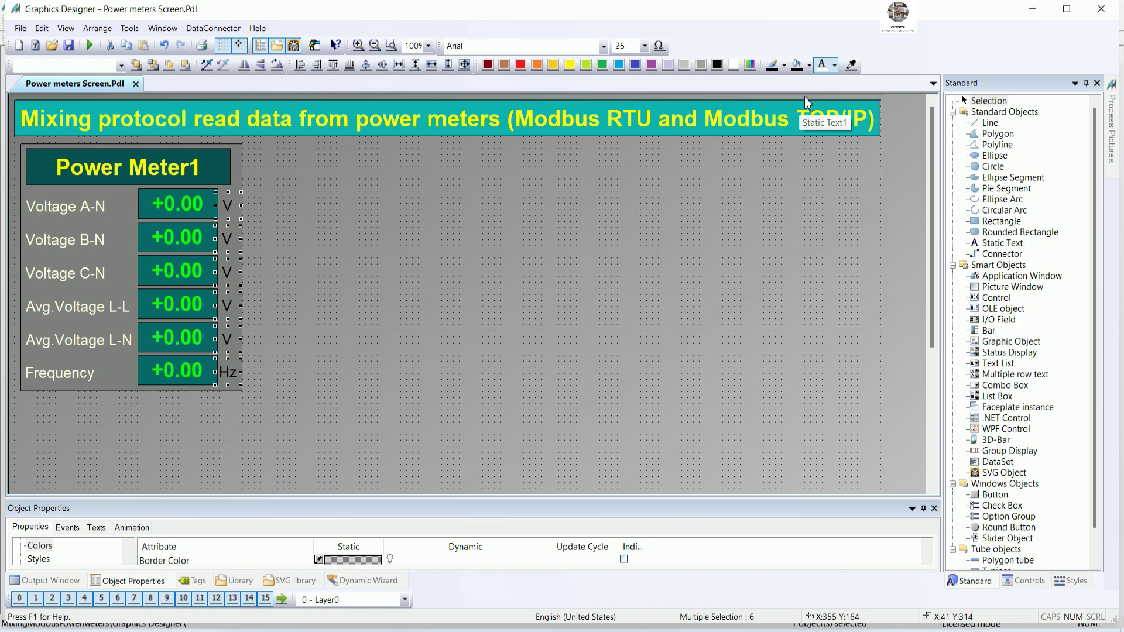
pyautogui.click(515, 292)
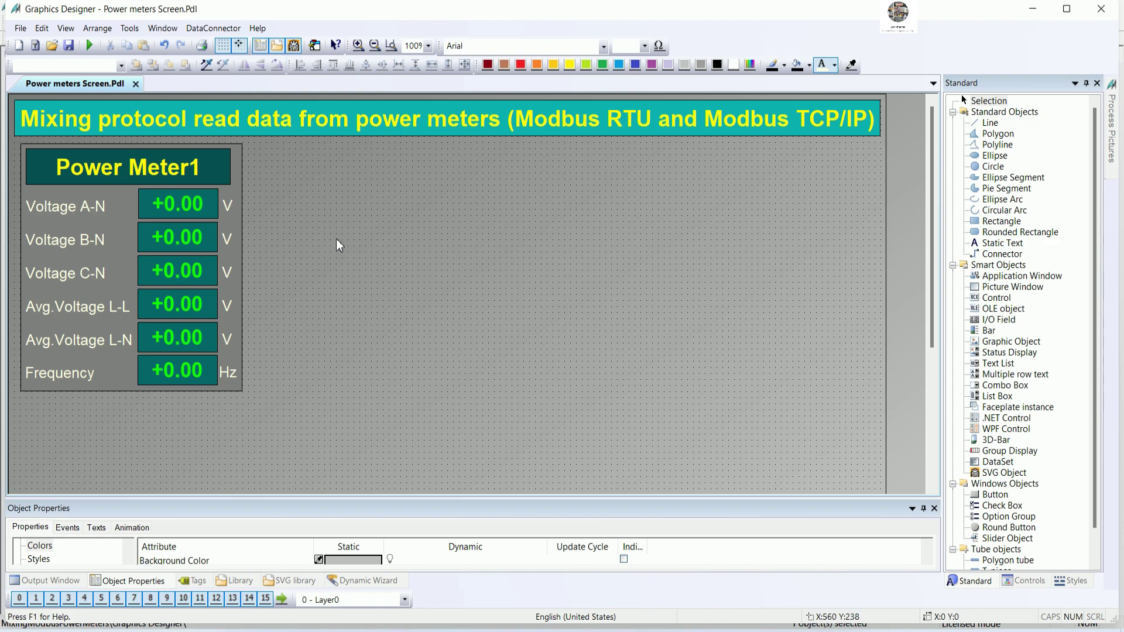
# - Widen the Power Meter1 heading to about 360 so it nearly spans the background rectangle
pyautogui.click(206, 177)
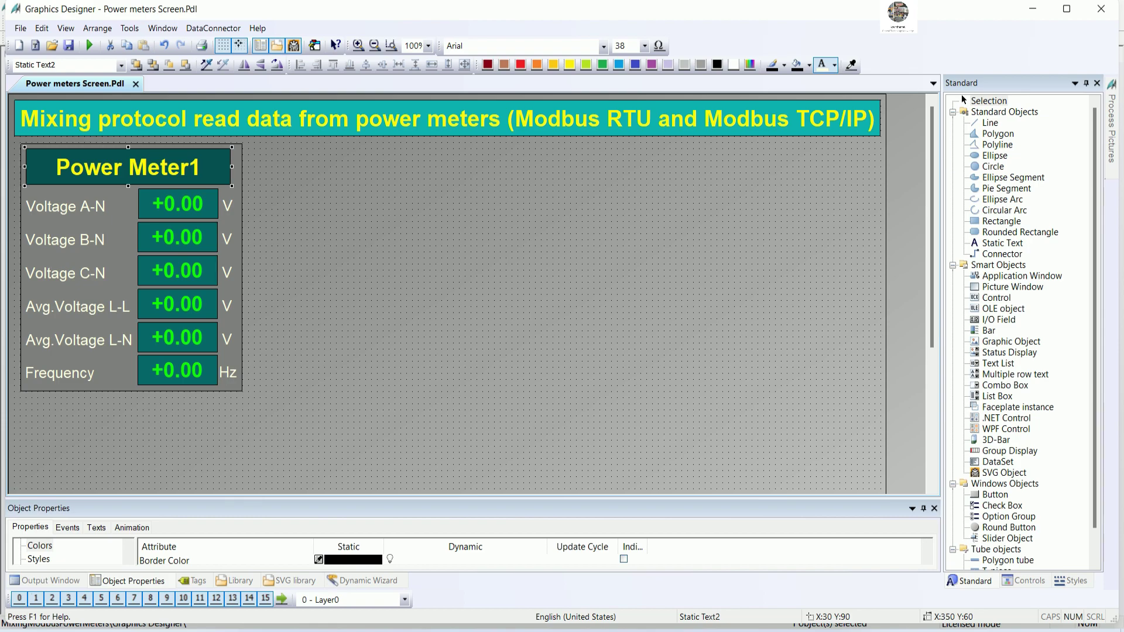
pyautogui.moveTo(233, 167); pyautogui.dragTo(238, 168)
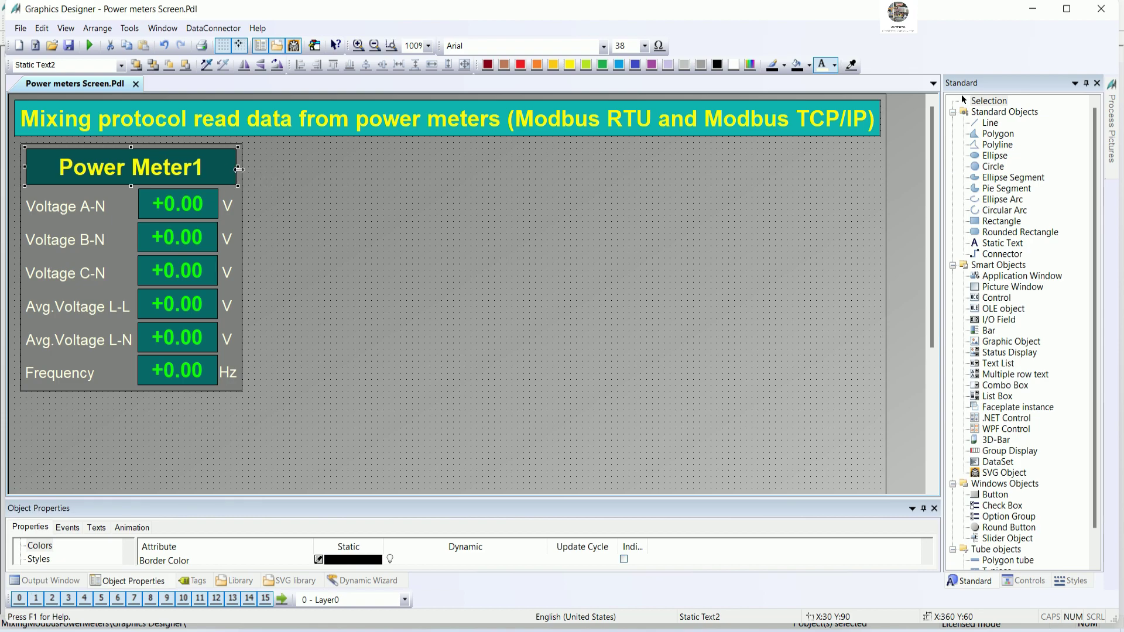
pyautogui.click(349, 216)
# - Save the picture, run it in WinCC Runtime to check the Power Meter1 readings, and close the runtime
pyautogui.click(68, 45)
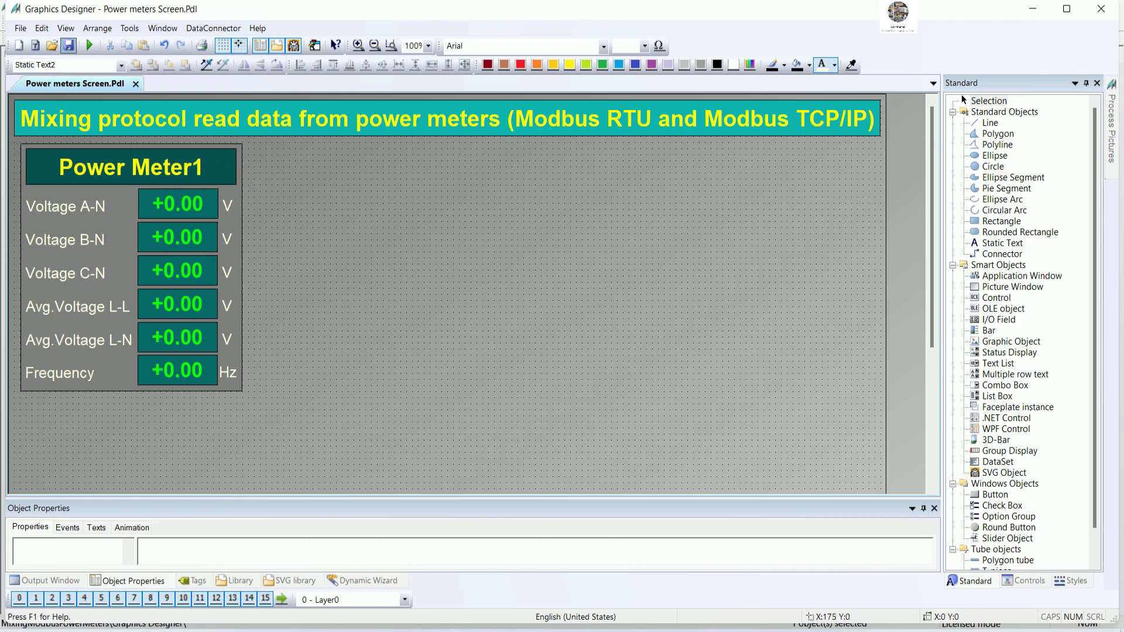
pyautogui.click(89, 46)
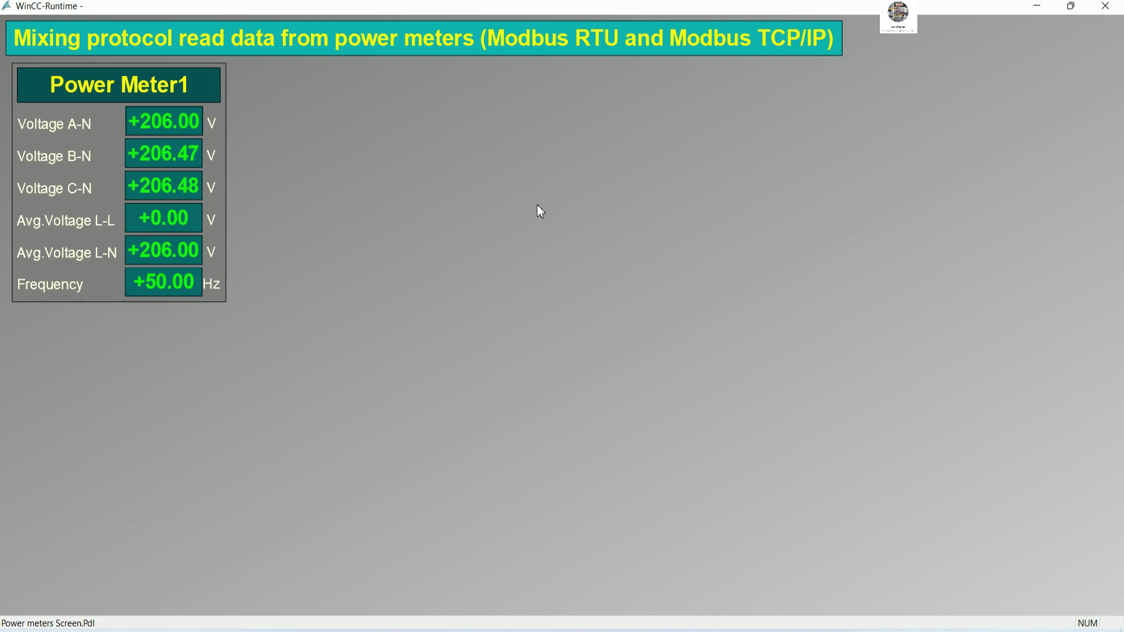
pyautogui.click(1105, 5)
# - Duplicate the complete Power Meter1 block and align the copy beside the original at X 407, Y 82
pyautogui.moveTo(296, 417); pyautogui.dragTo(3, 138)
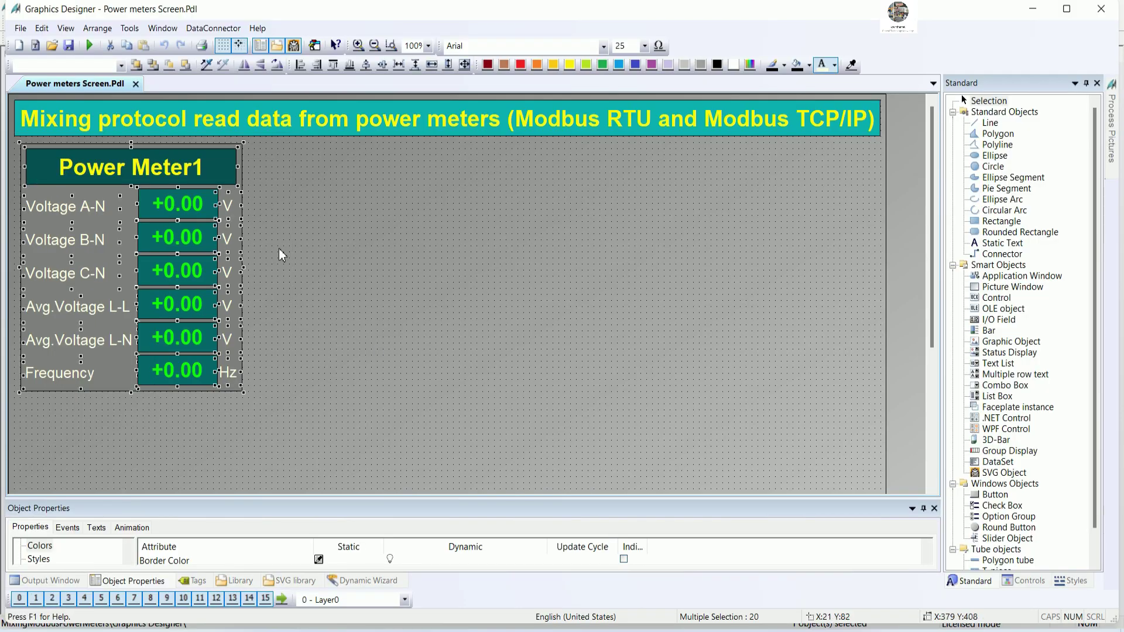
pyautogui.rightClick(191, 164)
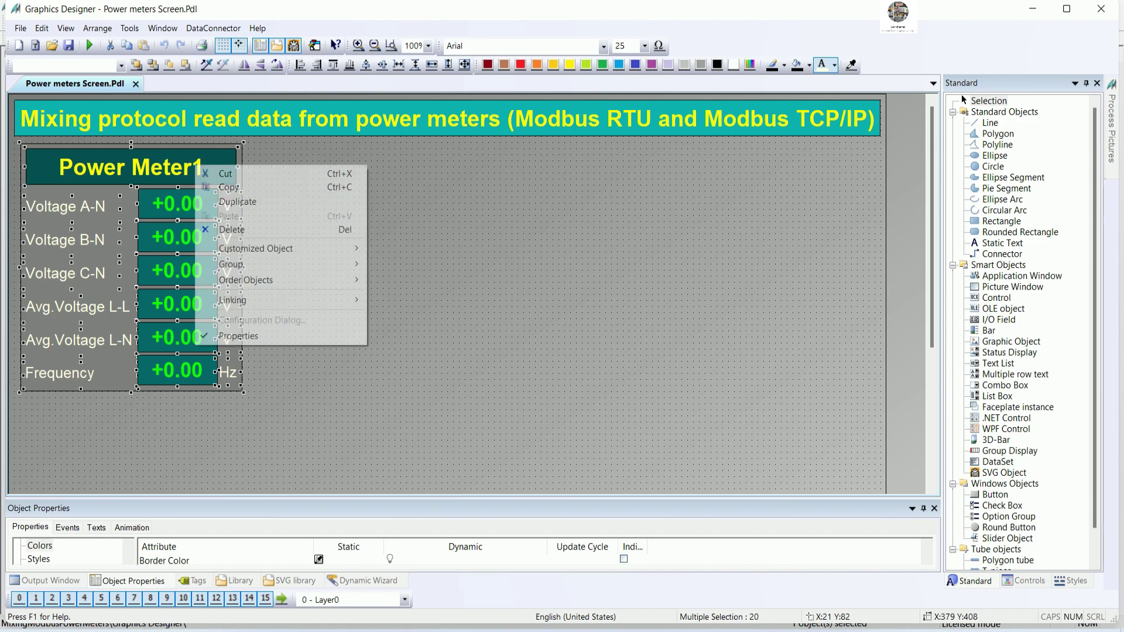
pyautogui.click(252, 201)
pyautogui.moveTo(216, 183); pyautogui.dragTo(429, 168)
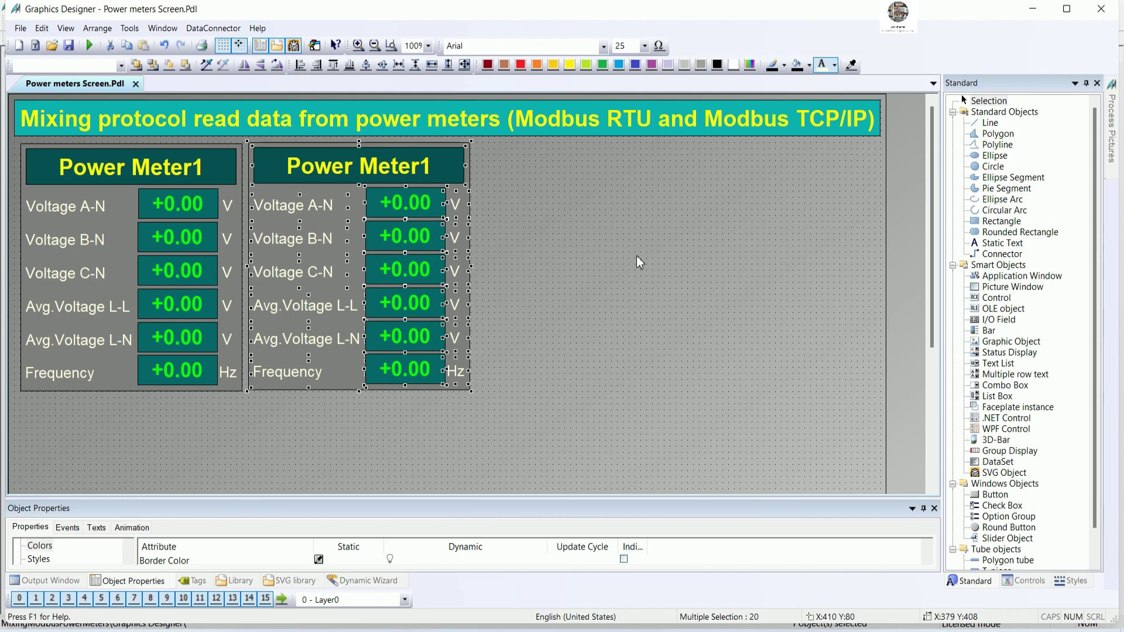
pyautogui.press('Down')
pyautogui.press('Down')
pyautogui.press('Left')
pyautogui.press('Left')
pyautogui.press('Left')
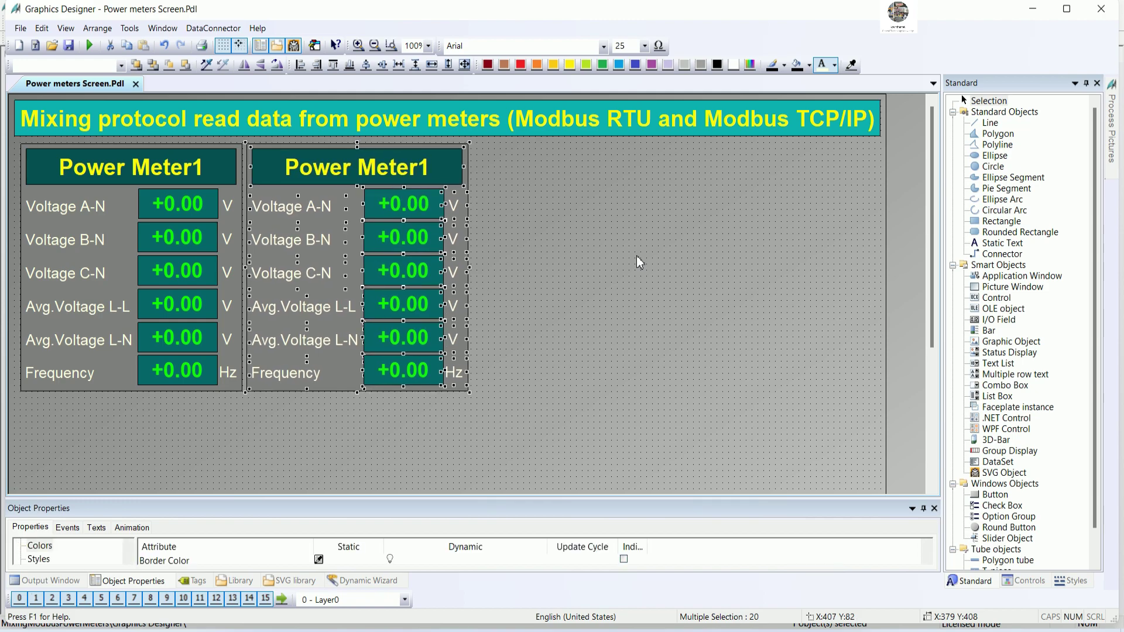
pyautogui.click(637, 258)
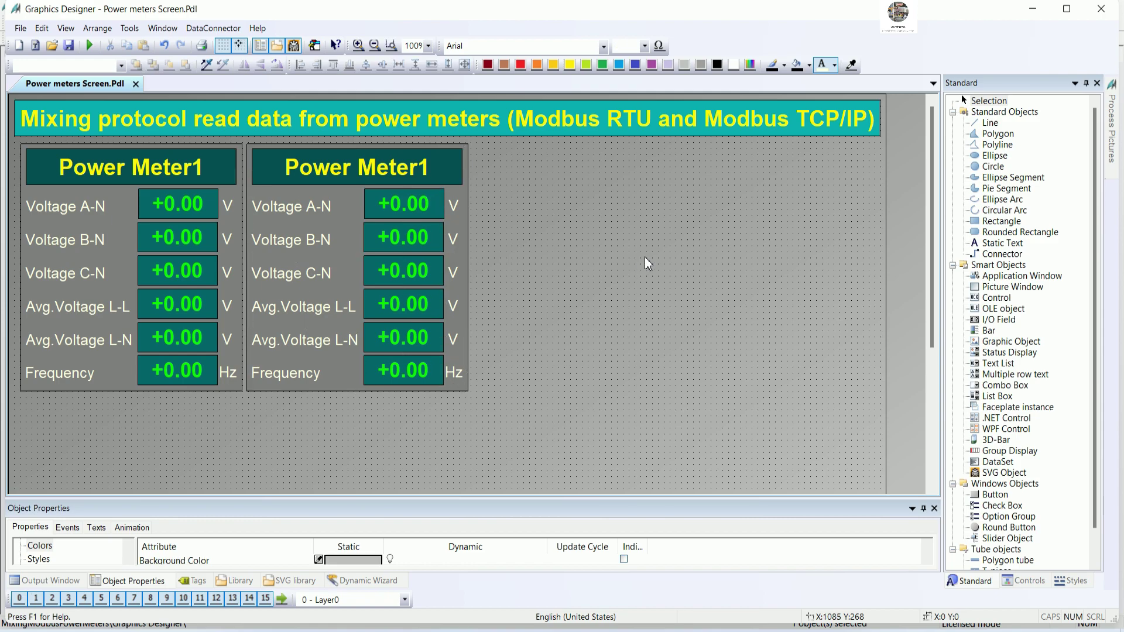
# - Change the heading of the duplicated block to Power Meter2
pyautogui.doubleClick(429, 170)
pyautogui.click(438, 173)
pyautogui.press('BackSpace')
pyautogui.write('2')
pyautogui.click(508, 261)
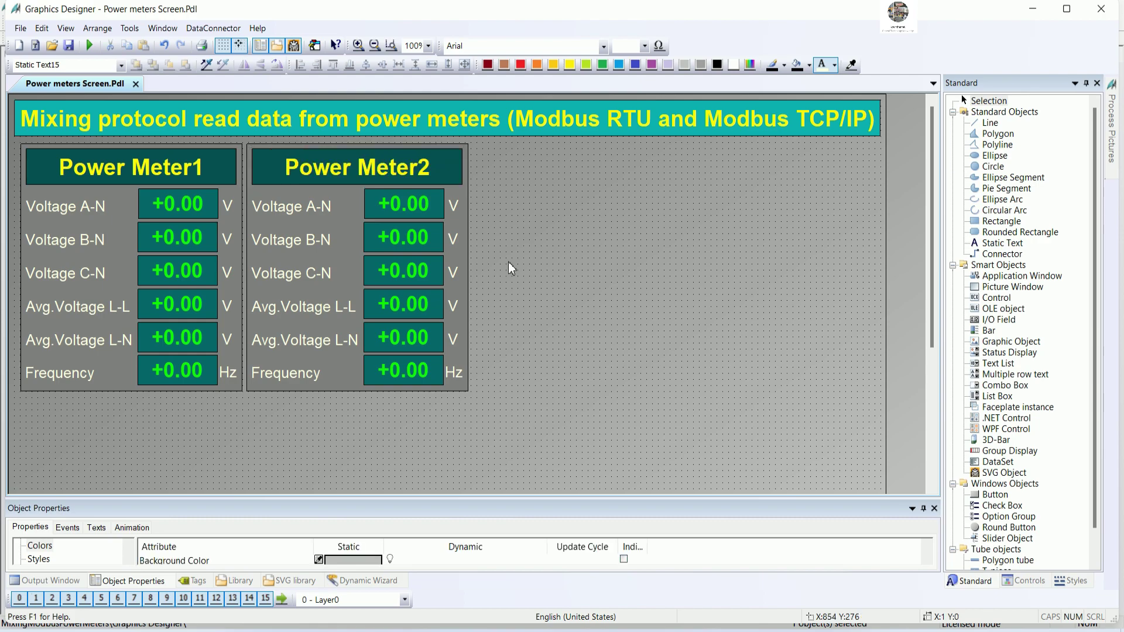
# - Link the output value of Power Meter2's Voltage A-N field to the PowerMeter2 tag VoltageAN_Meter2
pyautogui.click(407, 208)
pyautogui.rightClick(406, 206)
pyautogui.click(370, 471)
pyautogui.moveTo(308, 500); pyautogui.dragTo(363, 406)
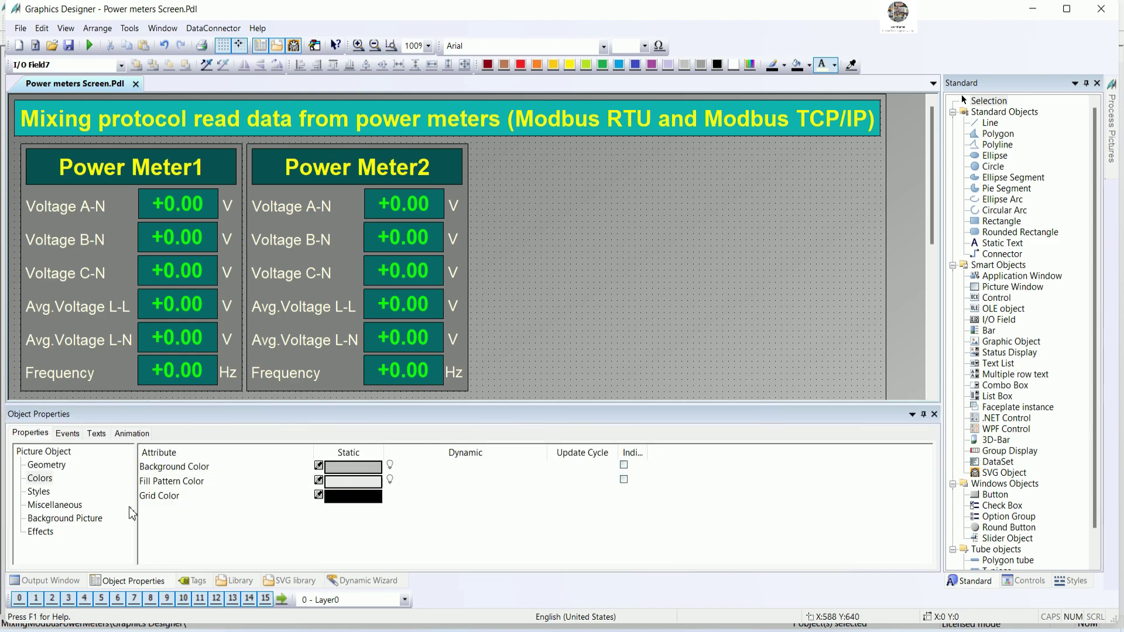
pyautogui.click(416, 212)
pyautogui.click(55, 559)
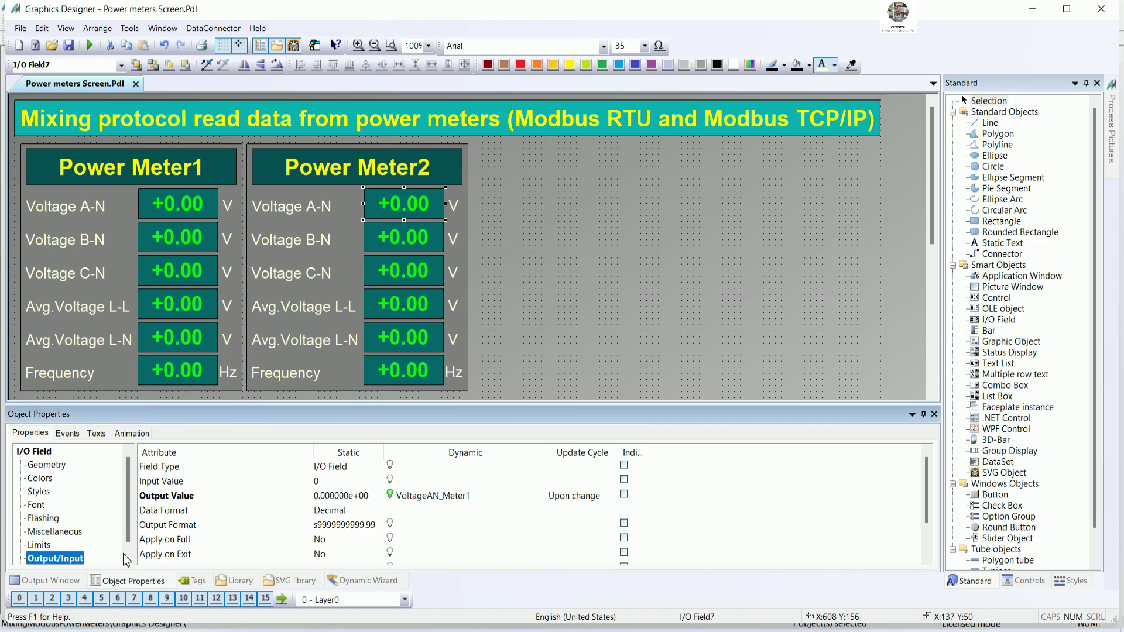
pyautogui.click(451, 497)
pyautogui.rightClick(452, 502)
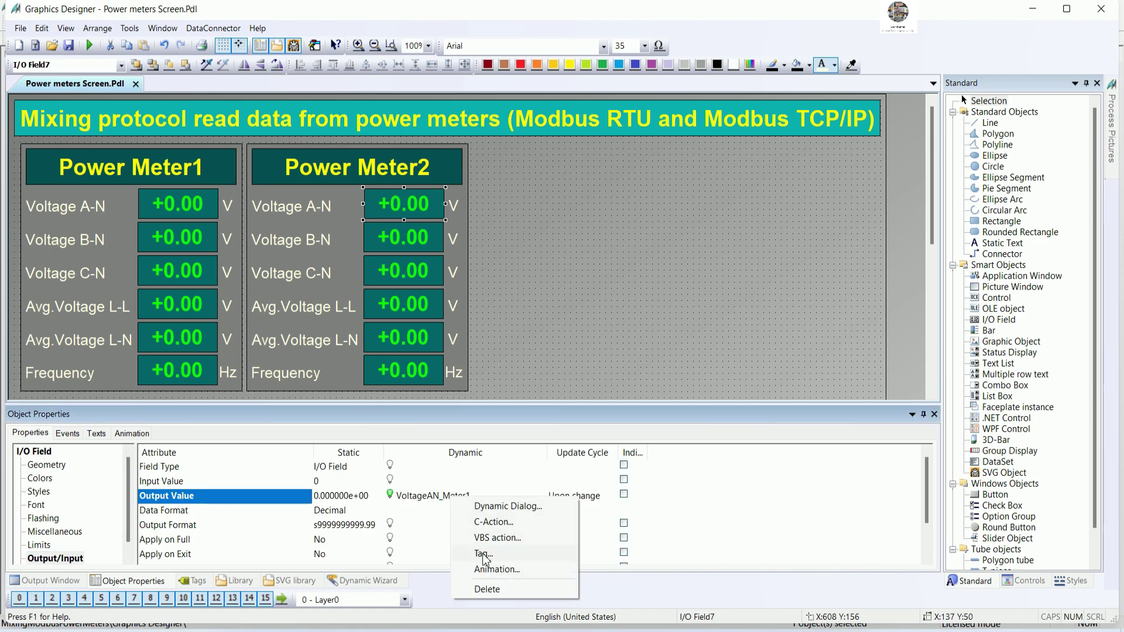
pyautogui.click(484, 556)
pyautogui.click(471, 316)
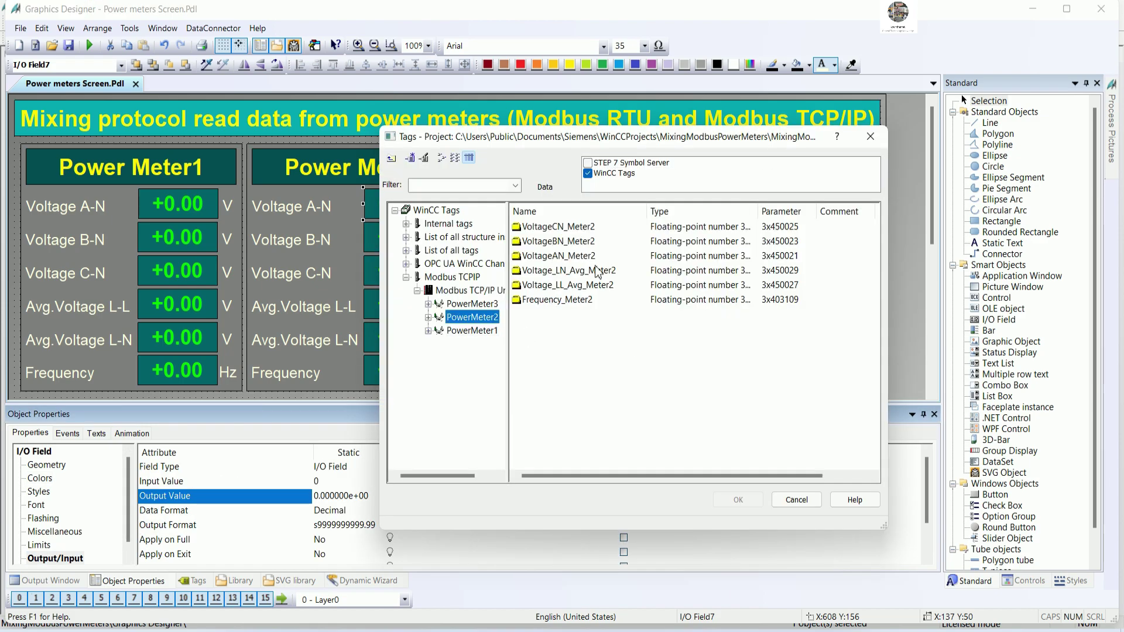
pyautogui.click(564, 259)
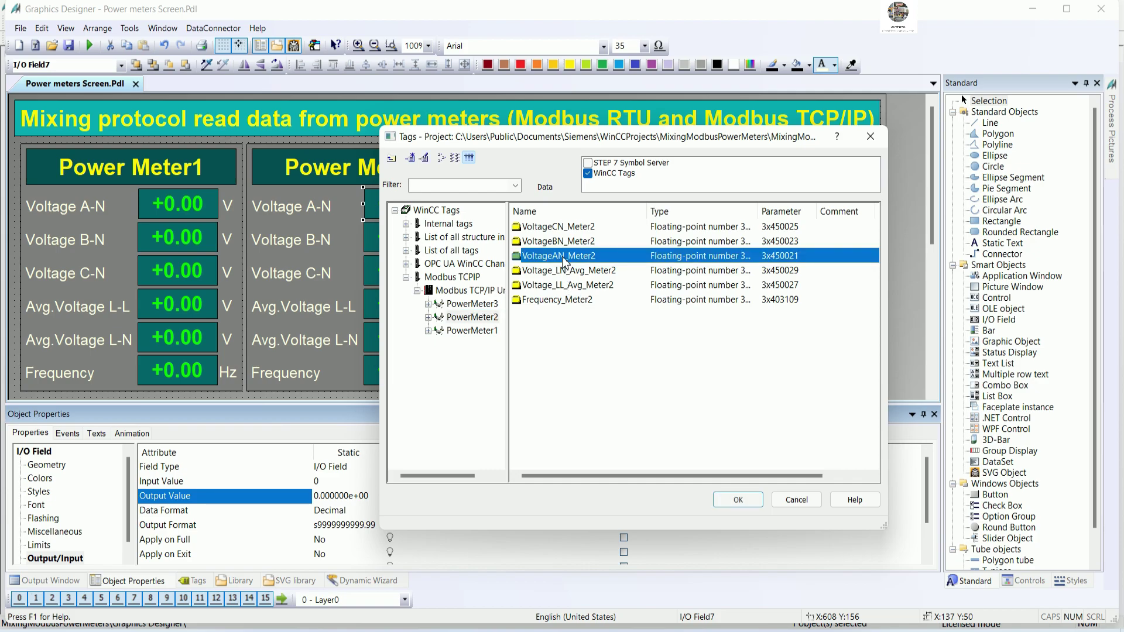
pyautogui.doubleClick(563, 260)
# - Link the output values of Power Meter2's Voltage B-N and Voltage C-N fields to the tags VoltageBN_Meter2 and VoltageCN_Meter2
pyautogui.click(412, 233)
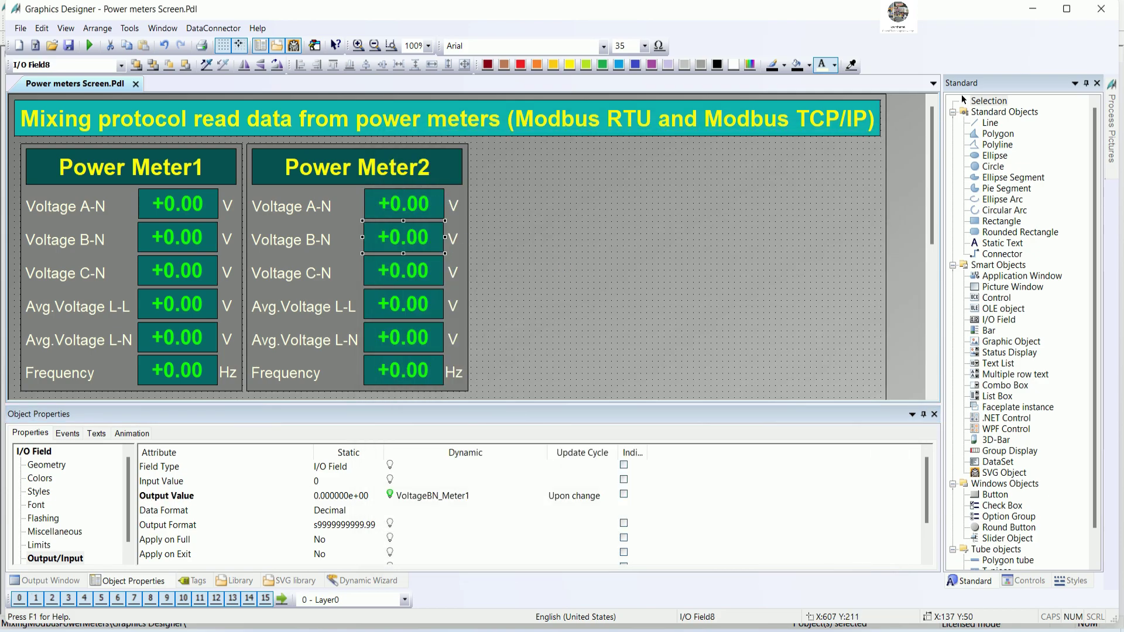
pyautogui.rightClick(427, 495)
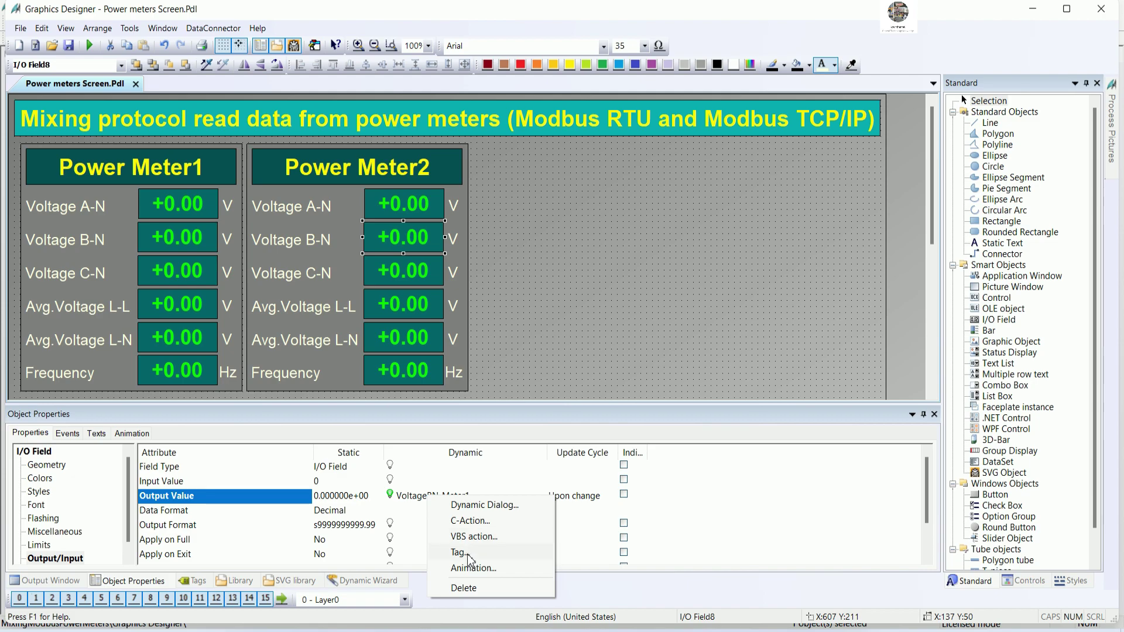
pyautogui.click(466, 584)
pyautogui.click(564, 242)
pyautogui.doubleClick(565, 249)
pyautogui.click(419, 271)
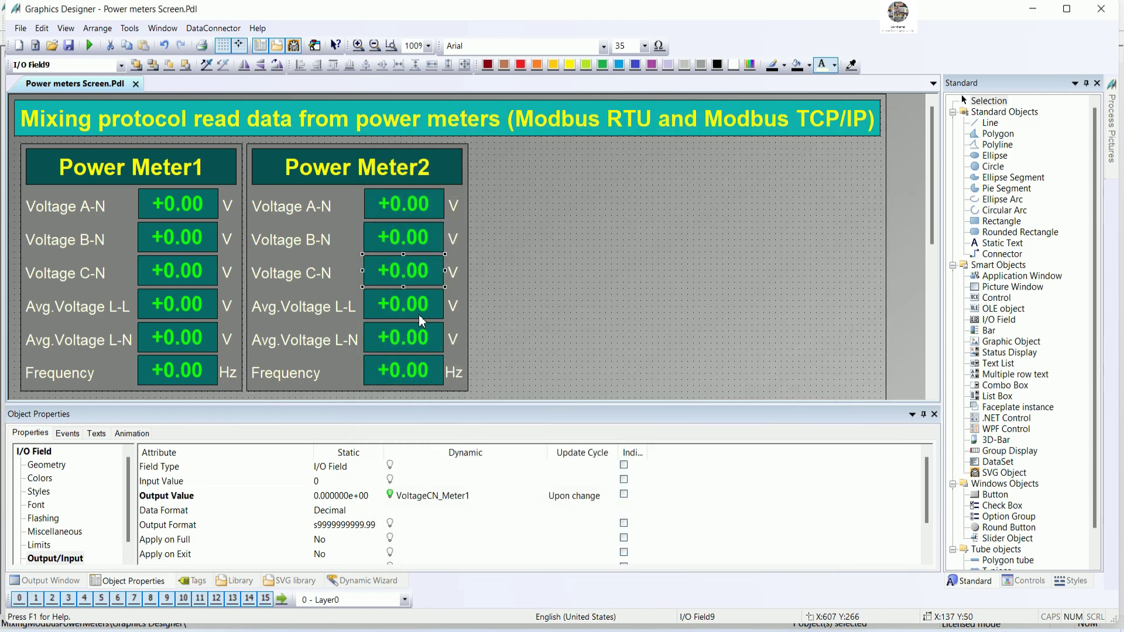
pyautogui.rightClick(443, 498)
pyautogui.click(472, 554)
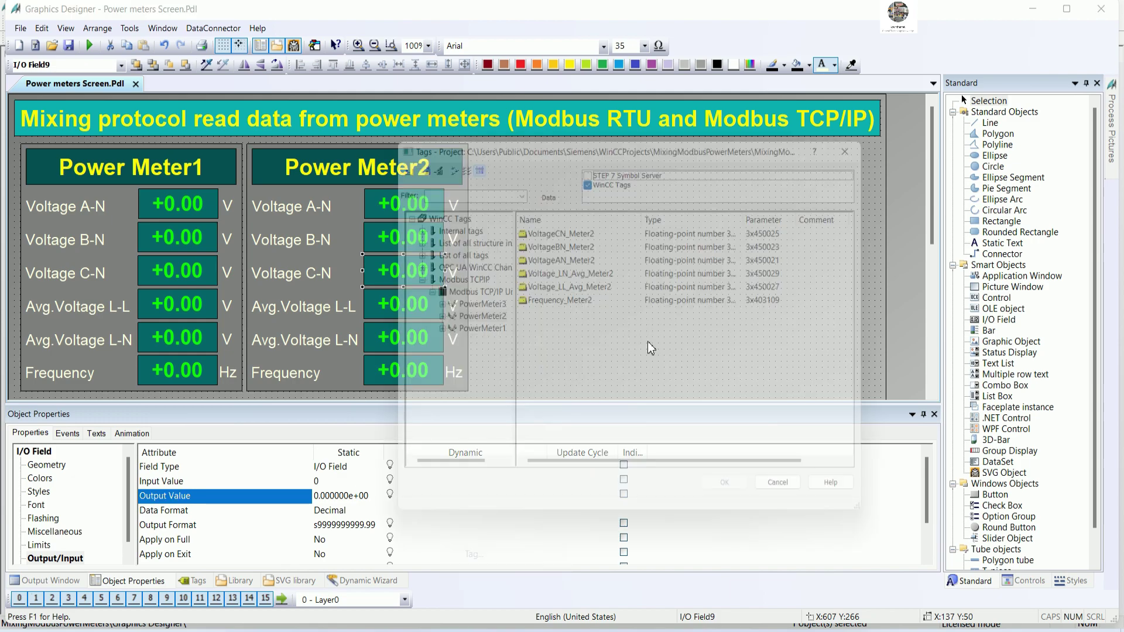
pyautogui.doubleClick(565, 233)
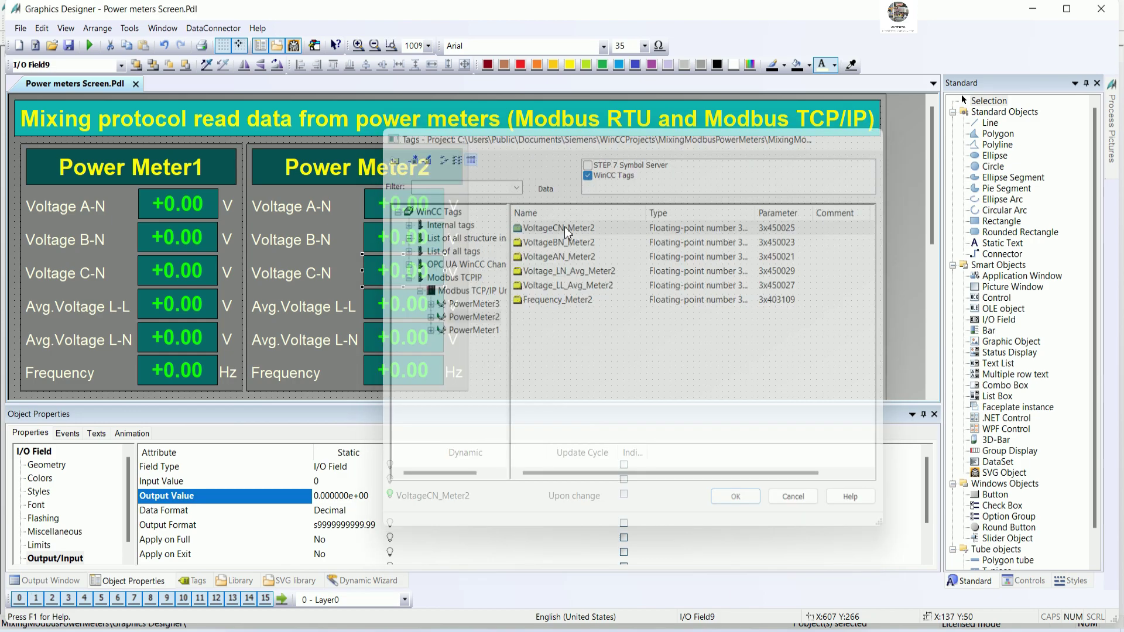
# - Link Power Meter2's Avg.Voltage L-L and L-N output values to the tags Voltage_LL_Avg_Meter2 and Voltage_LN_Avg_Meter2
pyautogui.click(418, 315)
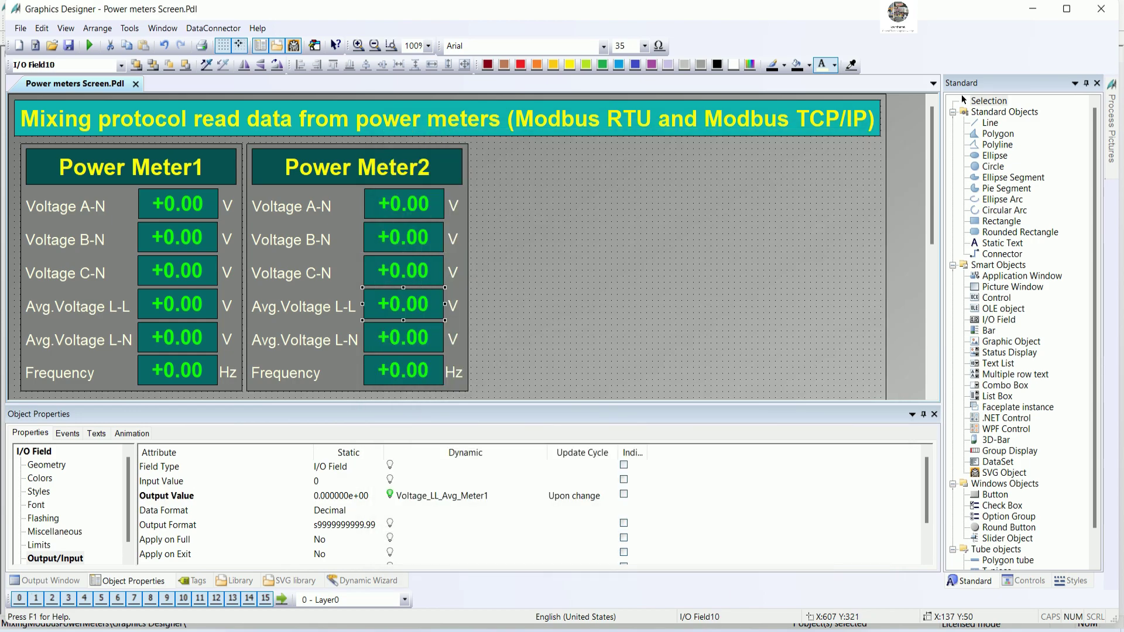
pyautogui.rightClick(441, 496)
pyautogui.click(469, 555)
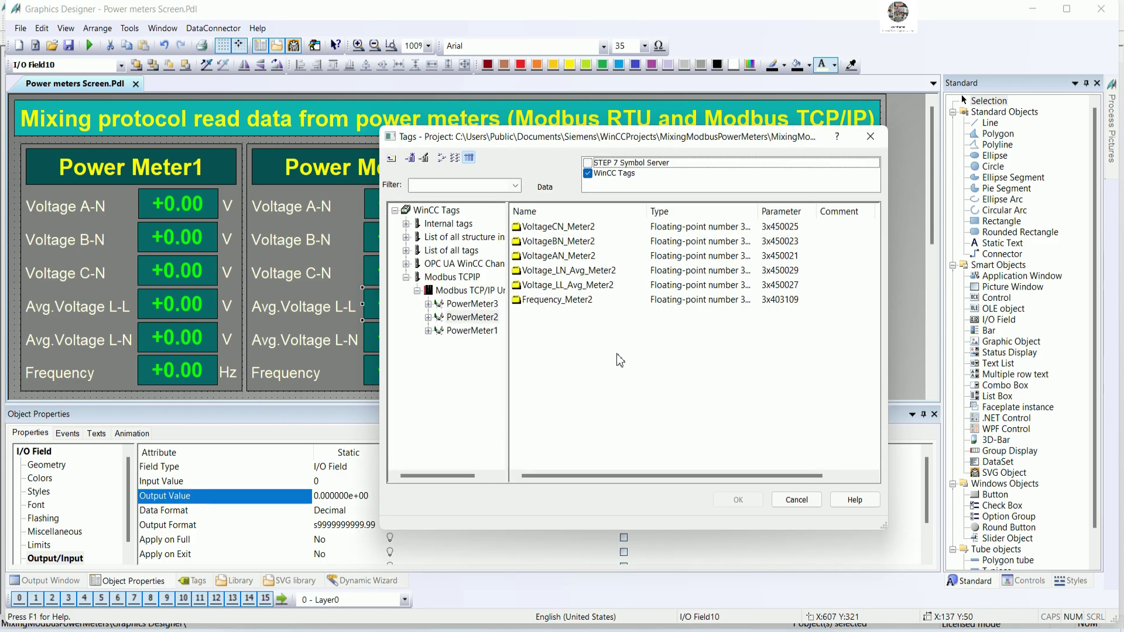
pyautogui.doubleClick(579, 290)
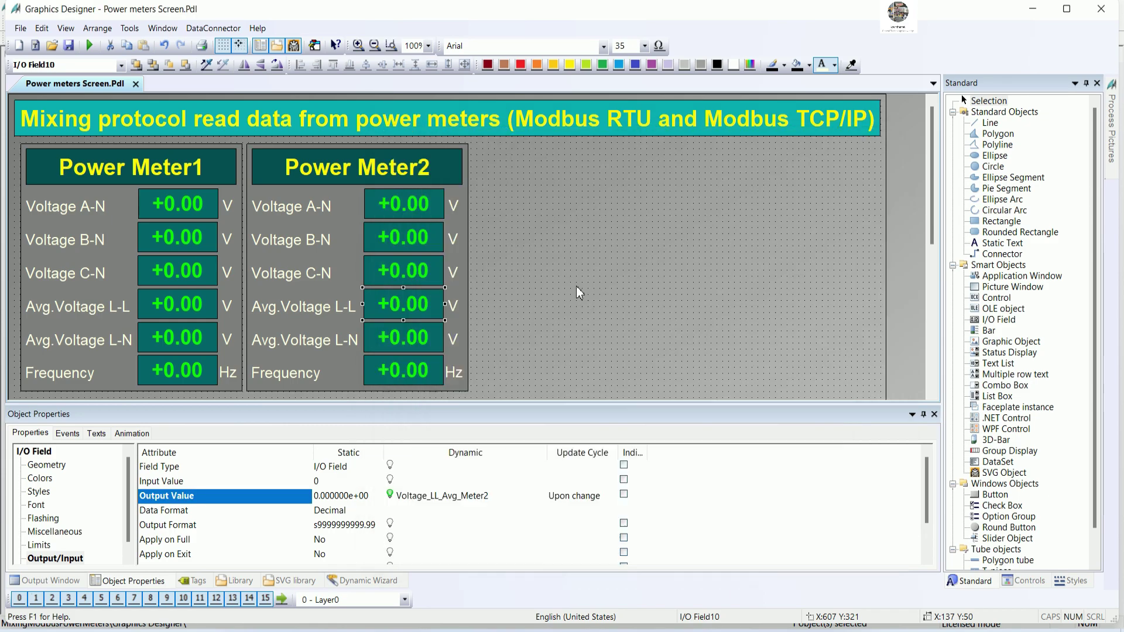
pyautogui.click(442, 339)
pyautogui.rightClick(444, 498)
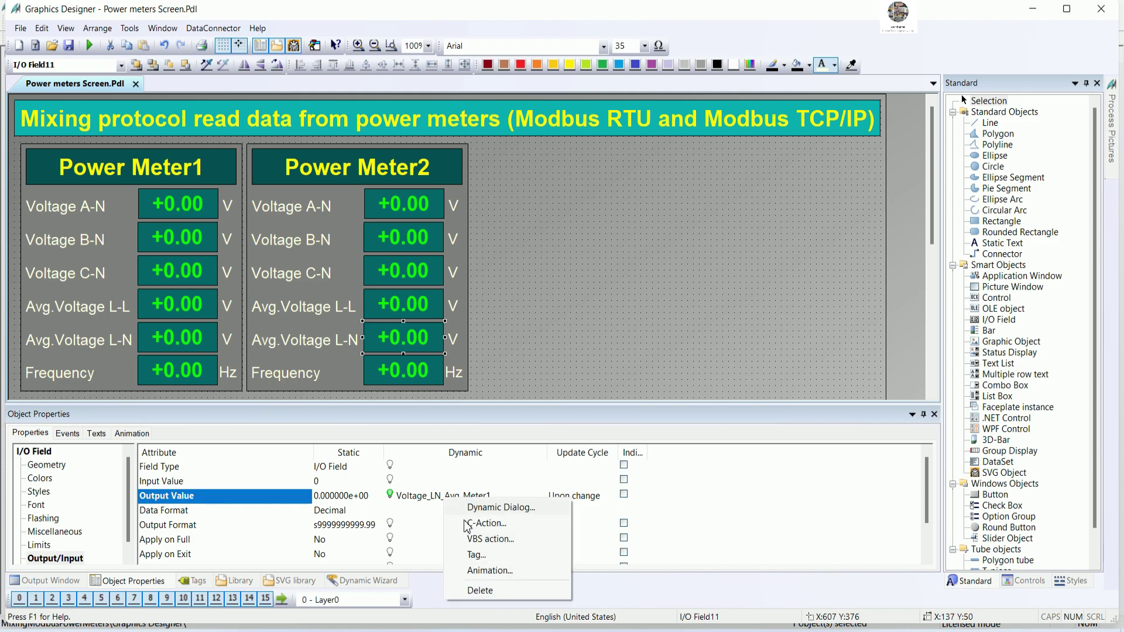
pyautogui.click(477, 554)
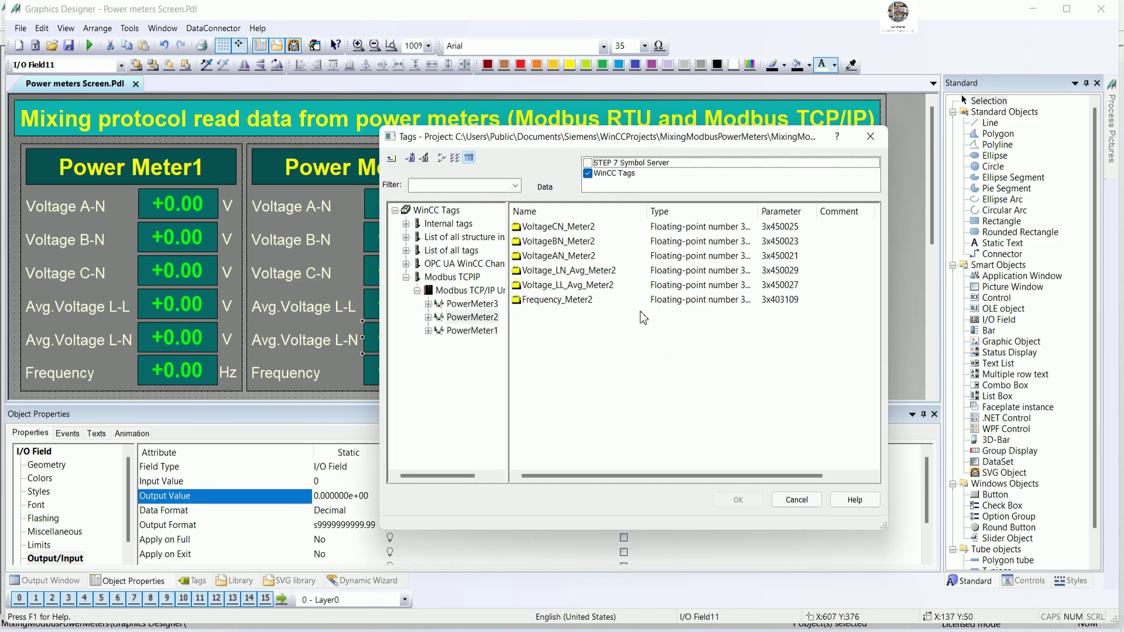
pyautogui.doubleClick(580, 271)
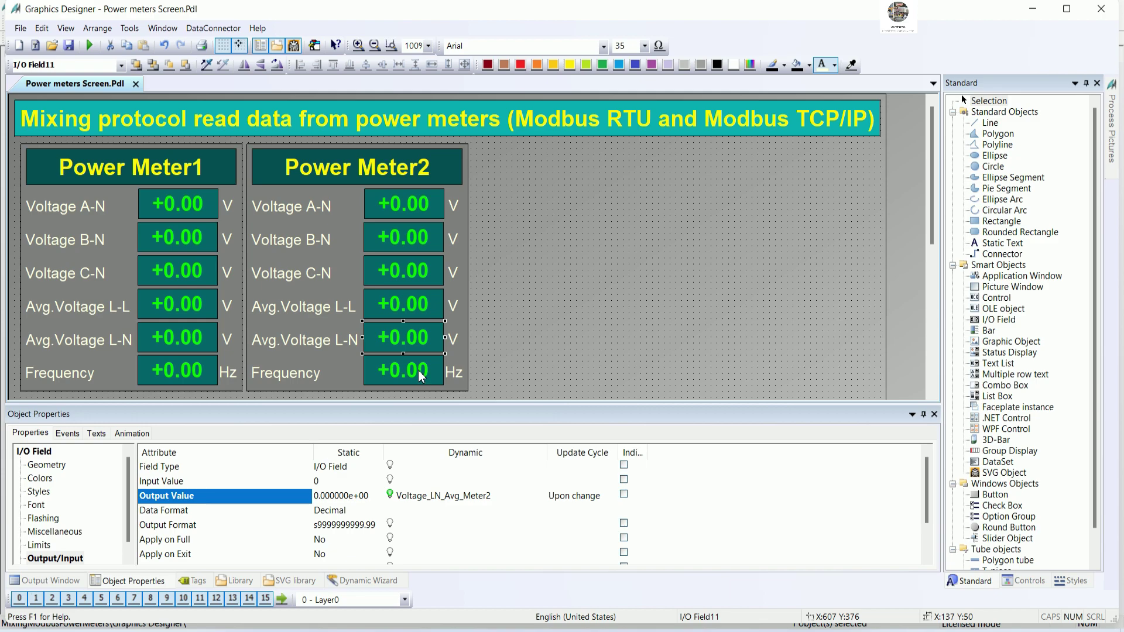
# - Link the output value of Power Meter2's Frequency field to the tag Frequency_Meter2
pyautogui.click(420, 372)
pyautogui.rightClick(436, 502)
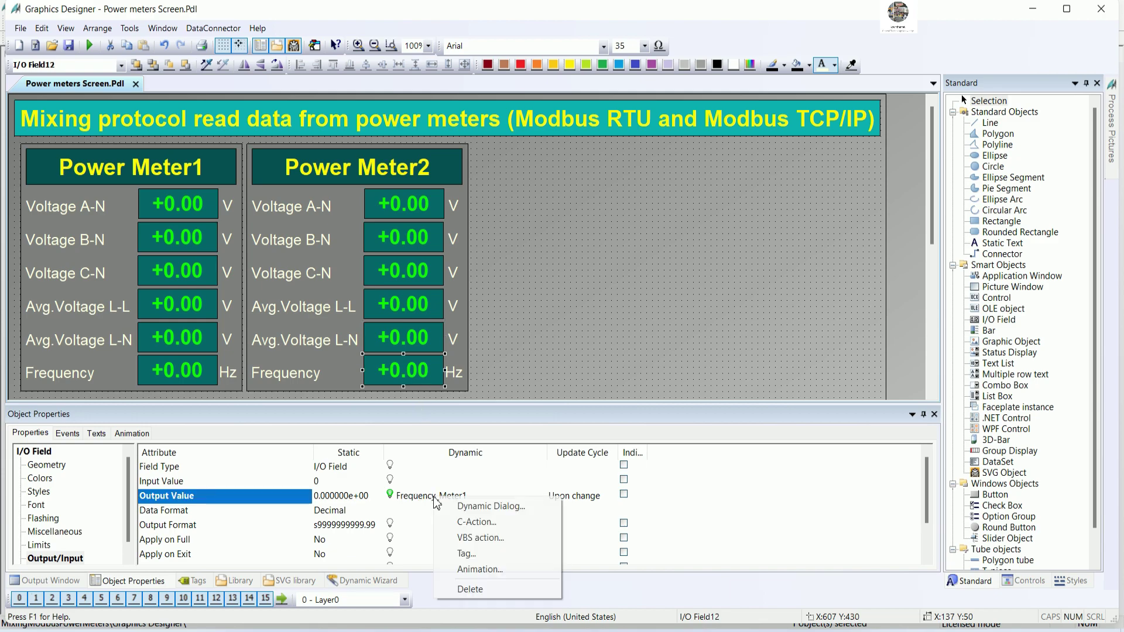
pyautogui.click(475, 554)
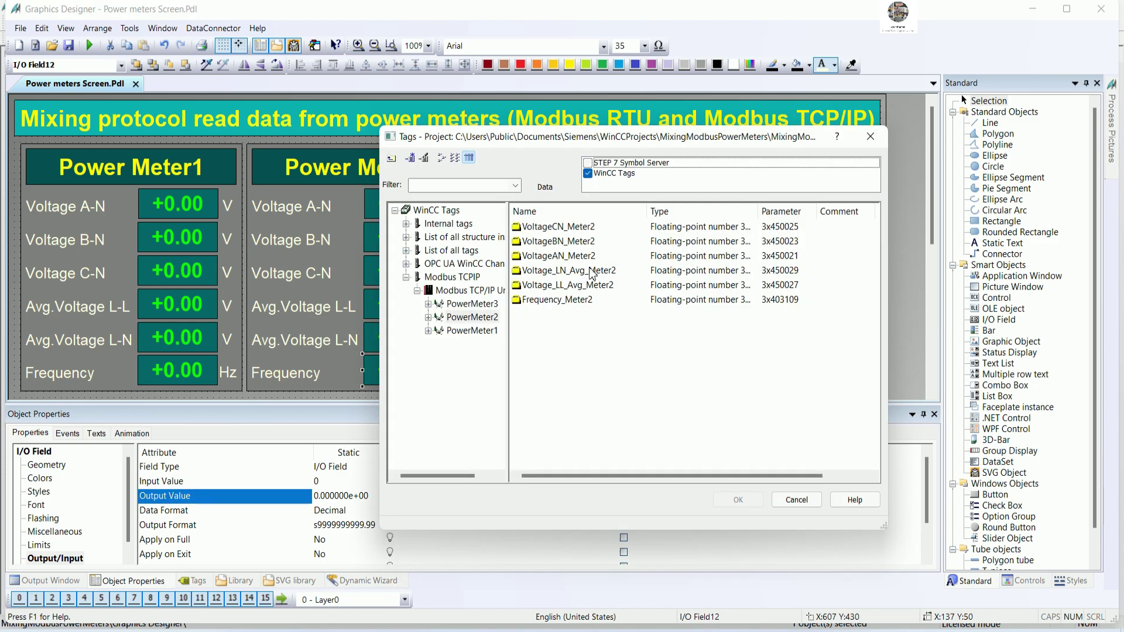
pyautogui.click(568, 302)
pyautogui.doubleClick(568, 301)
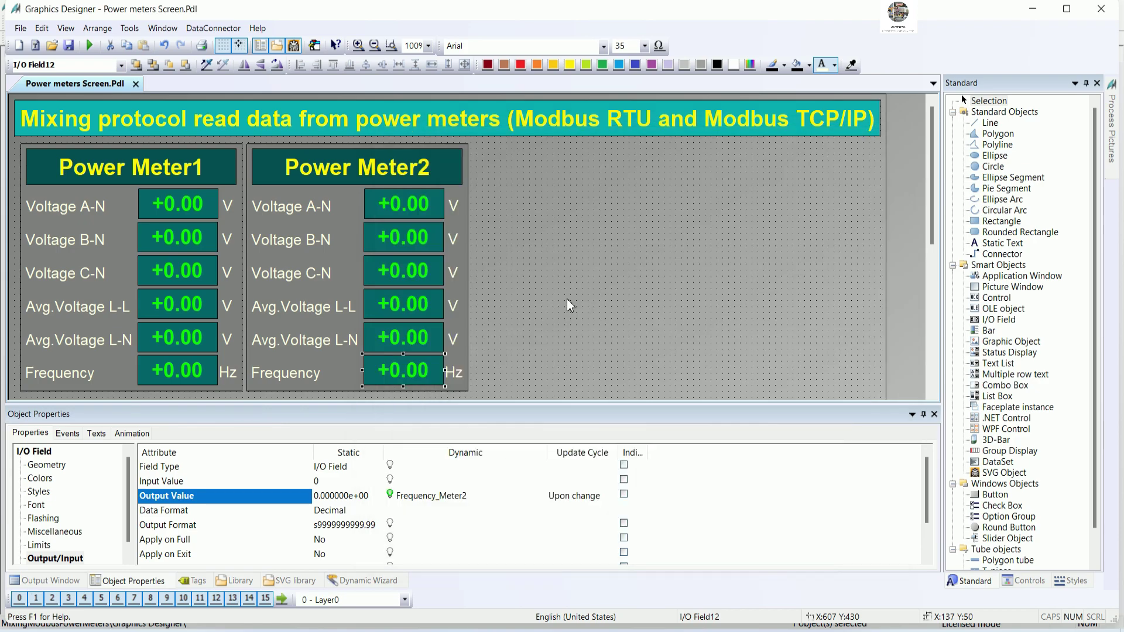
# - Save the picture, run it in WinCC Runtime to check both power meters' readings, and close the runtime
pyautogui.moveTo(547, 405); pyautogui.dragTo(548, 490)
pyautogui.click(515, 445)
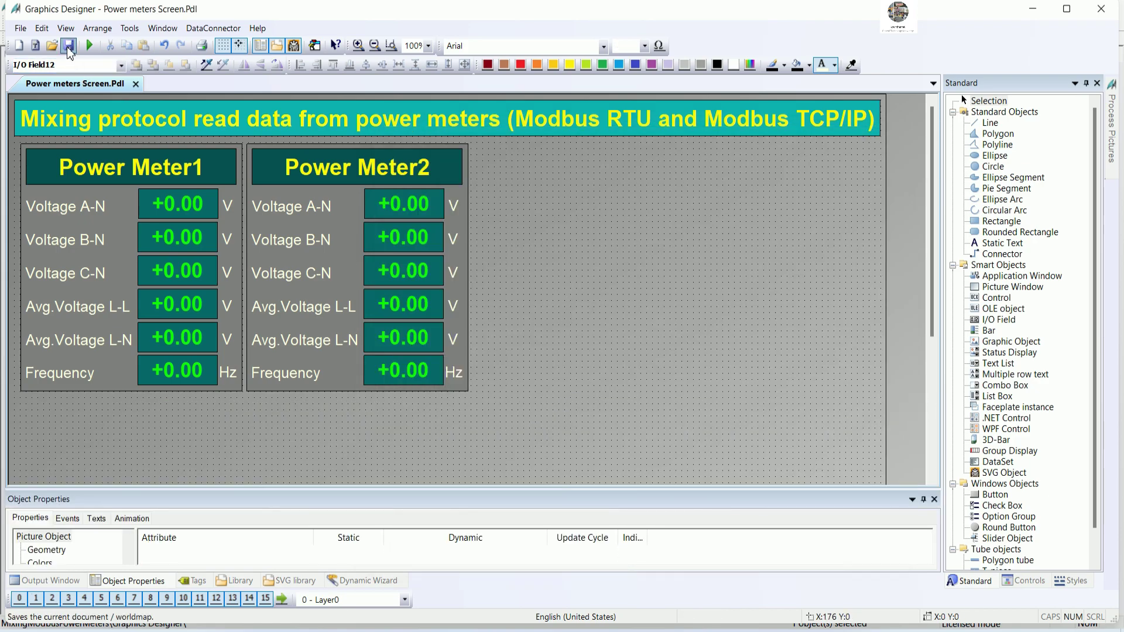
pyautogui.click(89, 45)
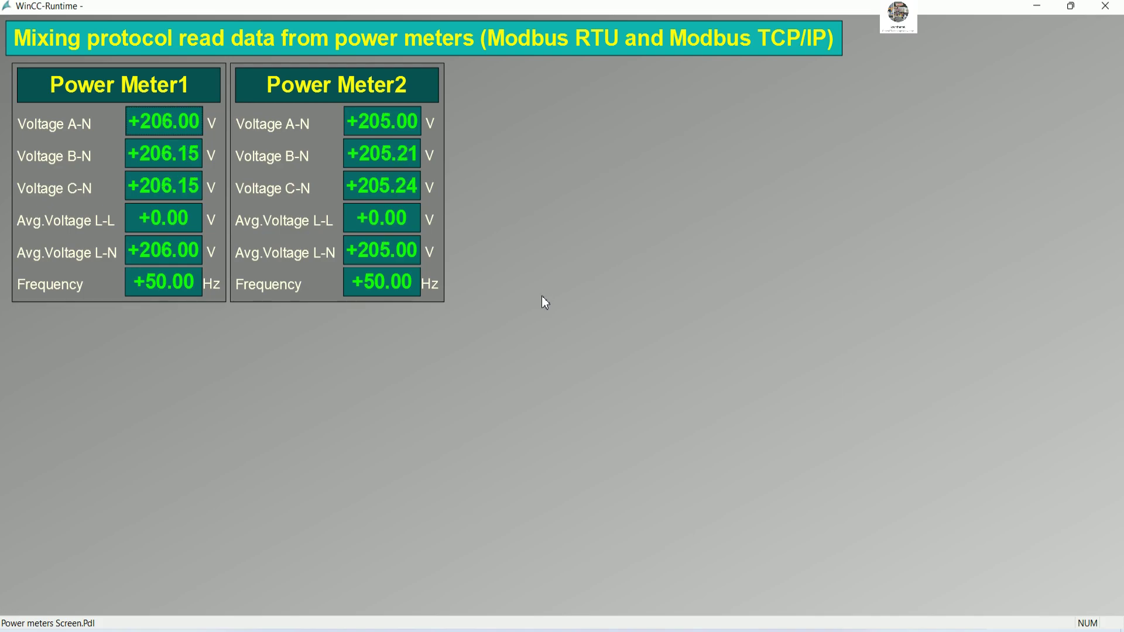
pyautogui.click(1105, 7)
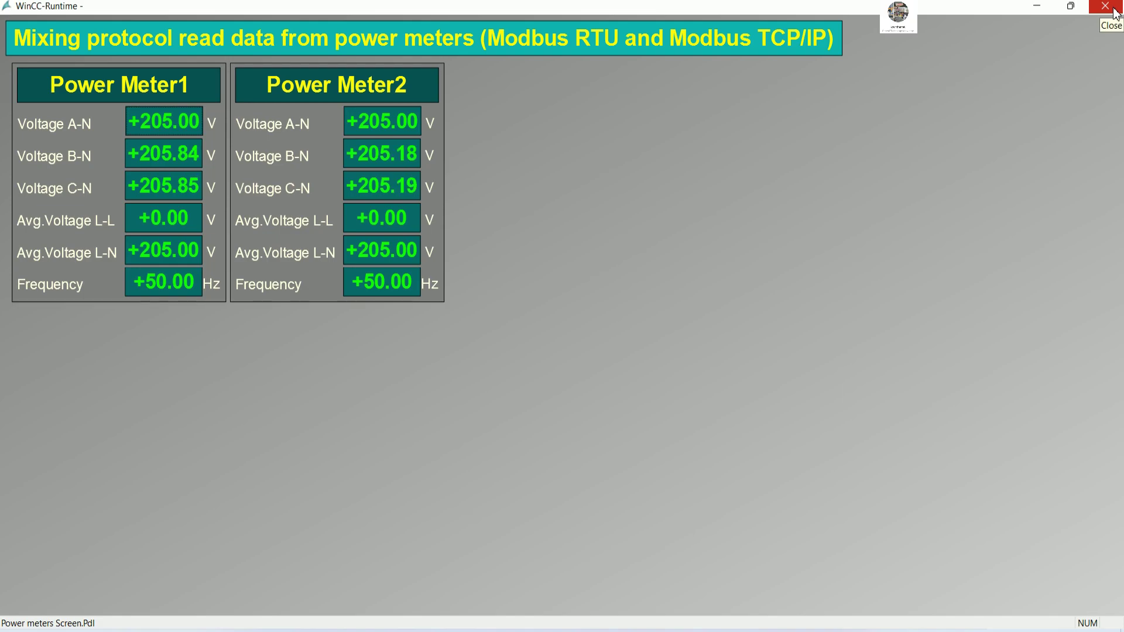
# - Duplicate the complete Power Meter2 block and align the copy beside the original at X 792, Y 83
pyautogui.moveTo(528, 432); pyautogui.dragTo(241, 142)
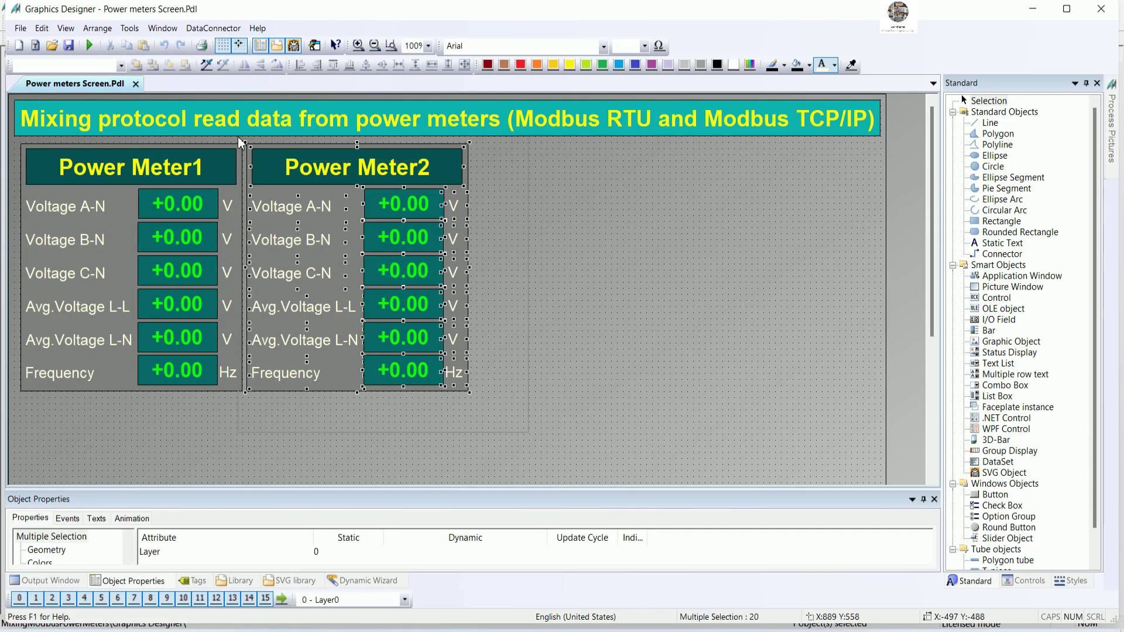
pyautogui.rightClick(319, 165)
pyautogui.click(366, 203)
pyautogui.moveTo(463, 209); pyautogui.dragTo(675, 196)
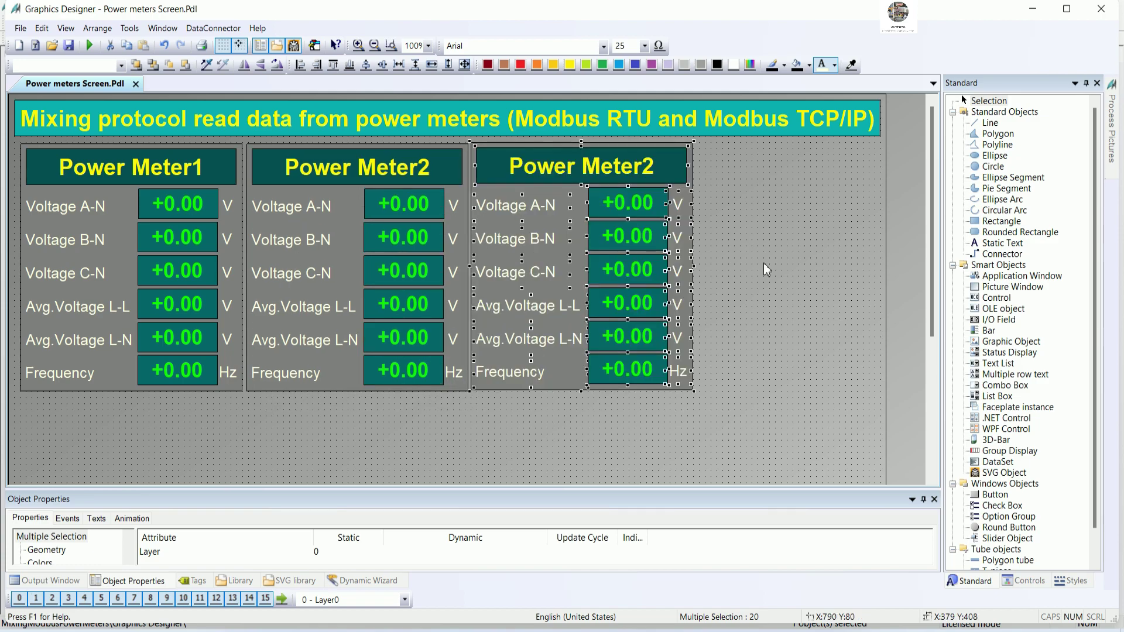
pyautogui.press('Right')
pyautogui.press('Down')
pyautogui.press('Down')
pyautogui.press('Down')
pyautogui.press('Left')
pyautogui.press('Left')
pyautogui.press('Left')
pyautogui.press('Left')
pyautogui.press('Left')
pyautogui.press('Left')
pyautogui.press('Left')
pyautogui.press('Left')
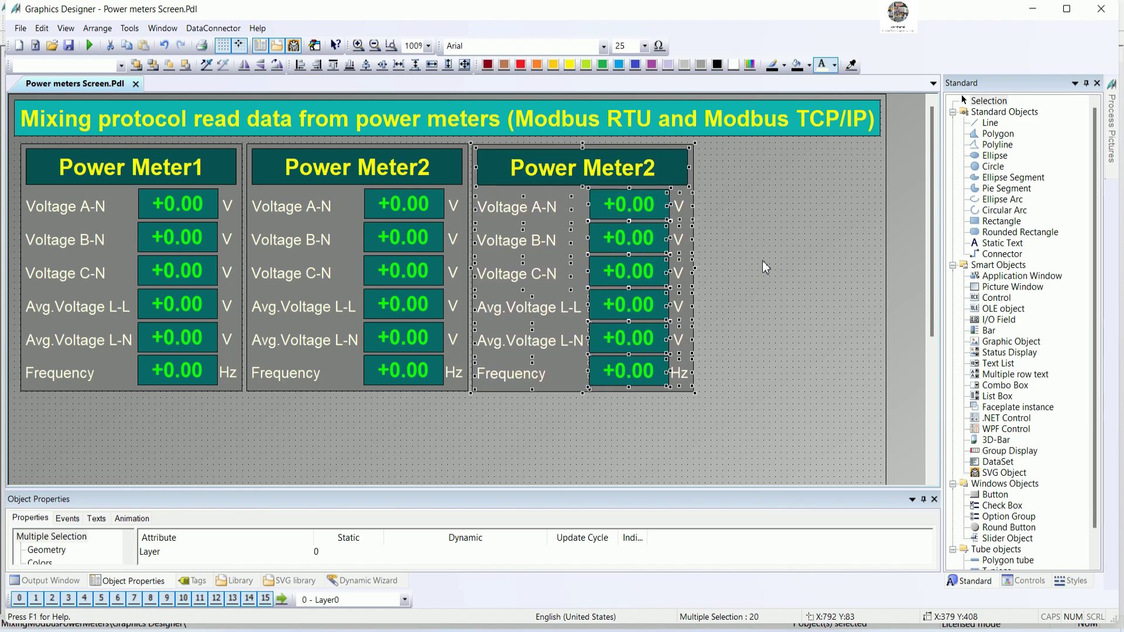
pyautogui.click(765, 267)
# - Change the heading of the third meter block to Power Meter3
pyautogui.doubleClick(659, 165)
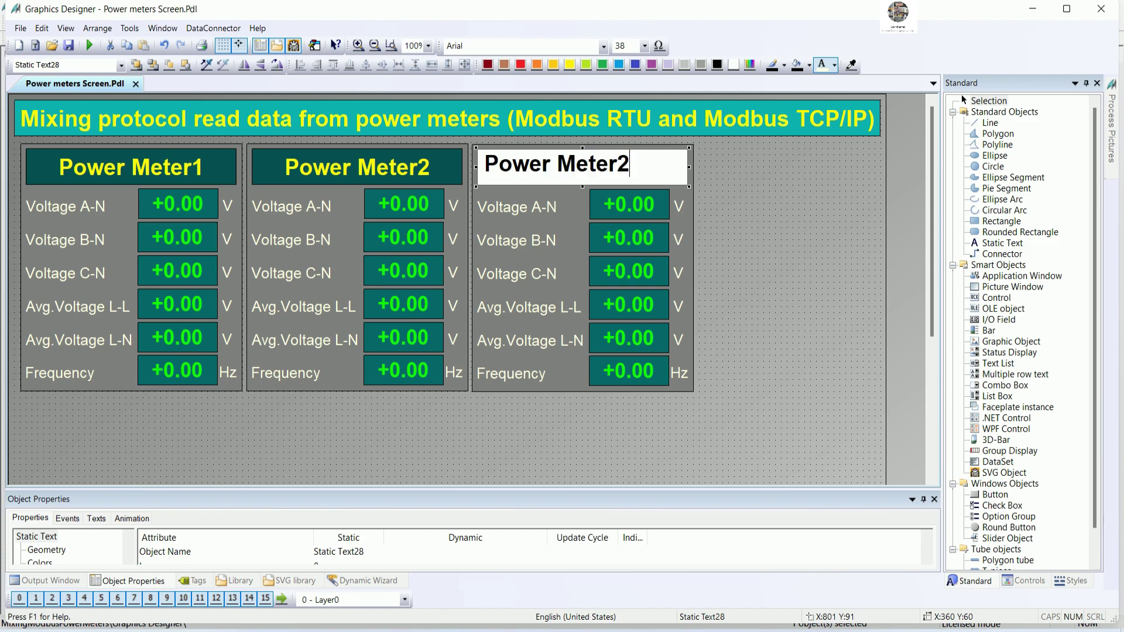
pyautogui.press('BackSpace')
pyautogui.write('3')
pyautogui.click(742, 276)
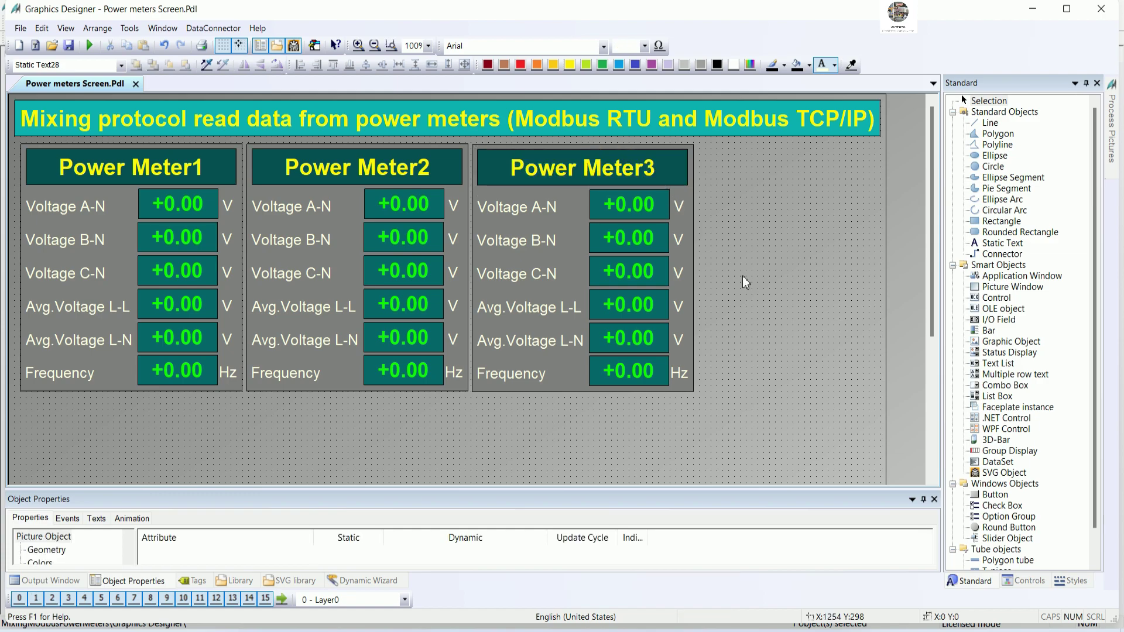
# - Extend the Power Meter3 background rectangle downward to make room for more rows below Frequency
pyautogui.click(581, 389)
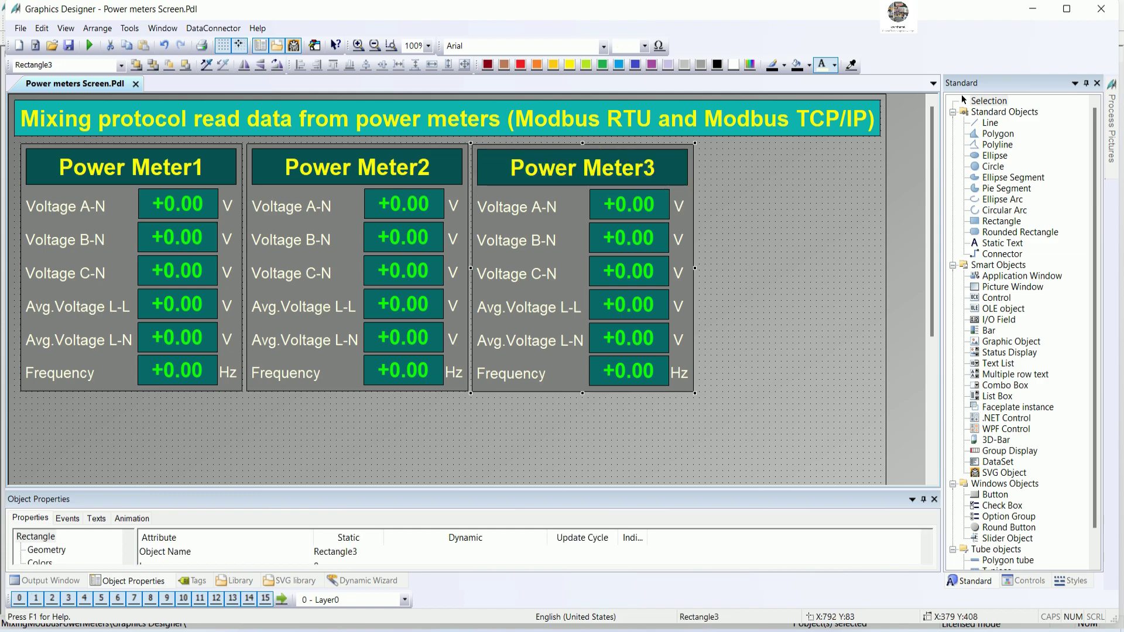
pyautogui.moveTo(583, 395); pyautogui.dragTo(594, 477)
pyautogui.press('Escape')
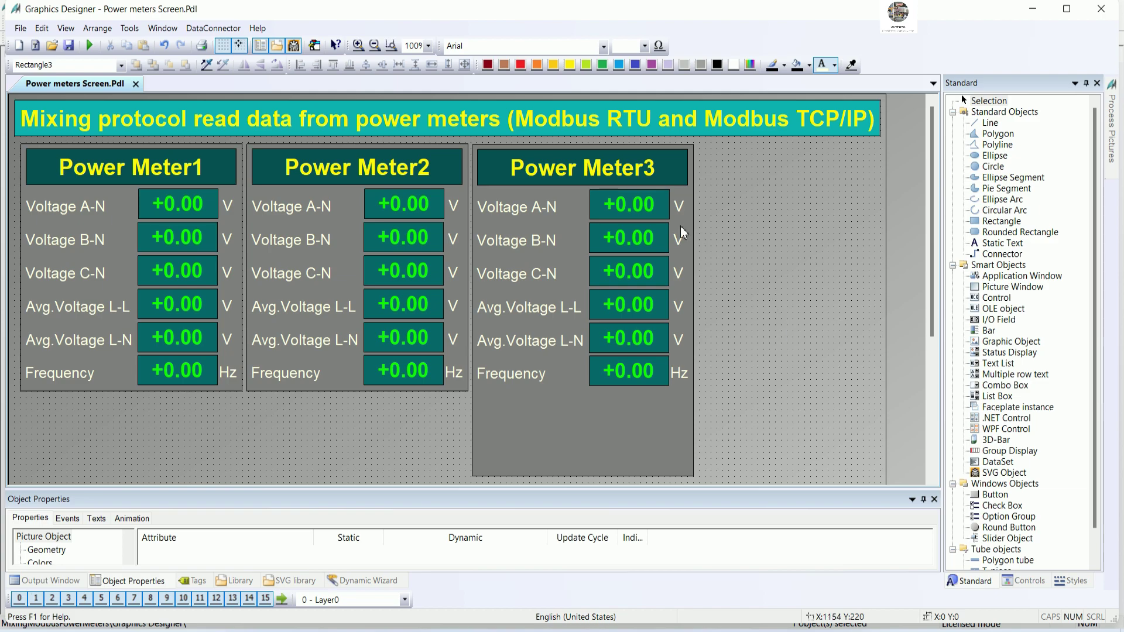
# - Change the Voltage A-N label in the Power Meter3 block to Voltage L1
pyautogui.click(561, 217)
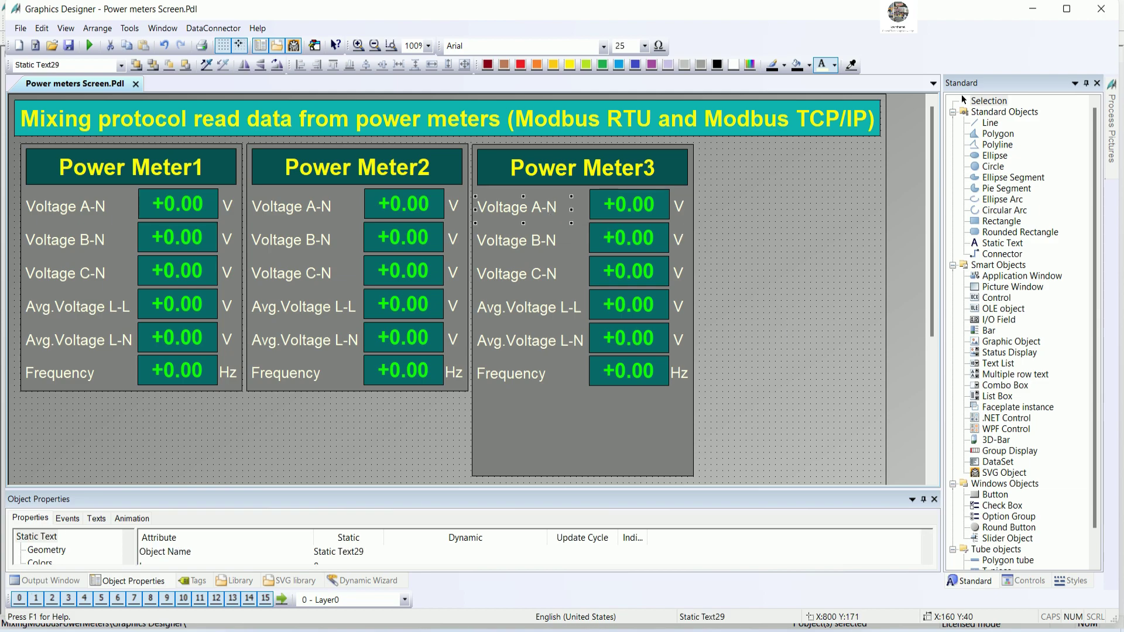
pyautogui.doubleClick(556, 214)
pyautogui.click(557, 214)
pyautogui.press('BackSpace')
pyautogui.press('BackSpace')
pyautogui.press('BackSpace')
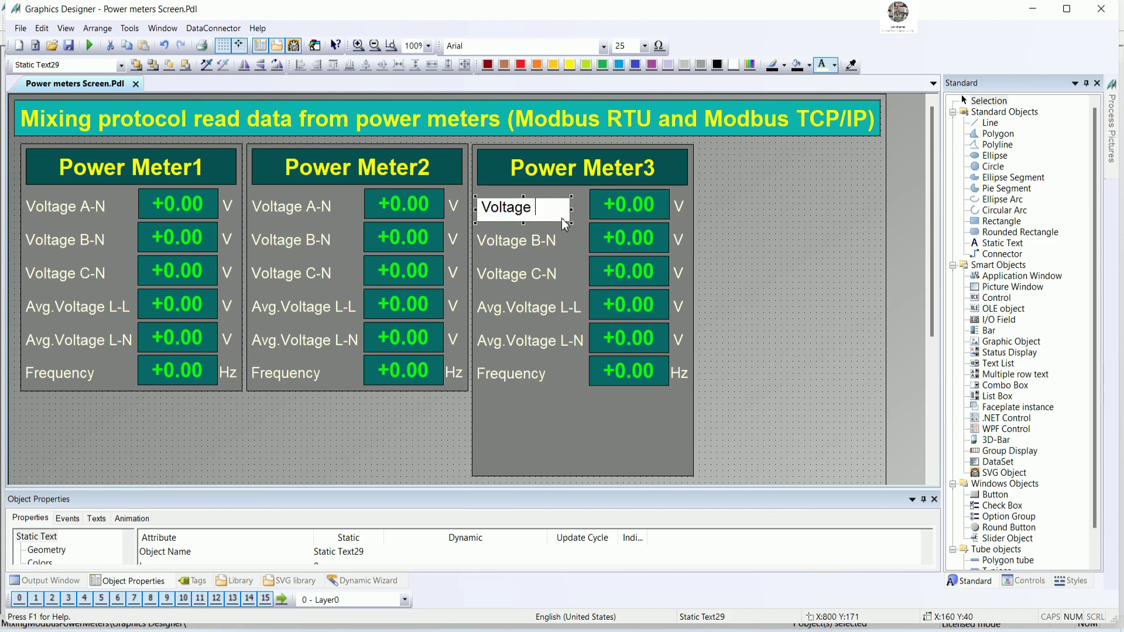
pyautogui.write('L1')
pyautogui.click(780, 244)
# - Change the Voltage B-N label in the Power Meter3 block to Voltage L2
pyautogui.click(545, 242)
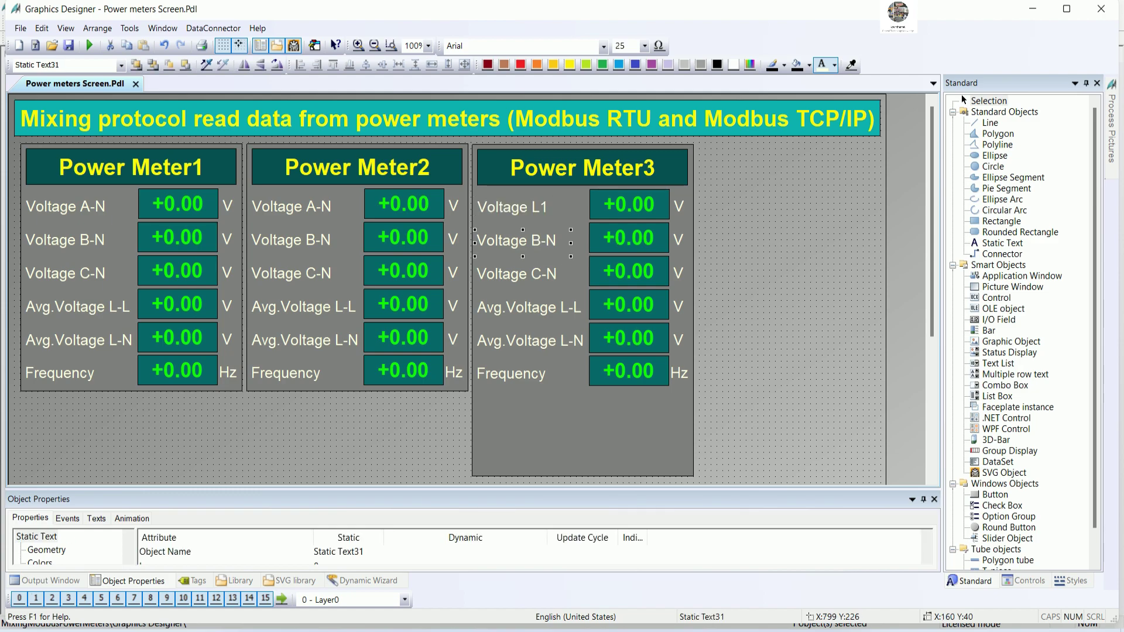
pyautogui.doubleClick(542, 240)
pyautogui.click(560, 245)
pyautogui.press('BackSpace')
pyautogui.press('BackSpace')
pyautogui.press('BackSpace')
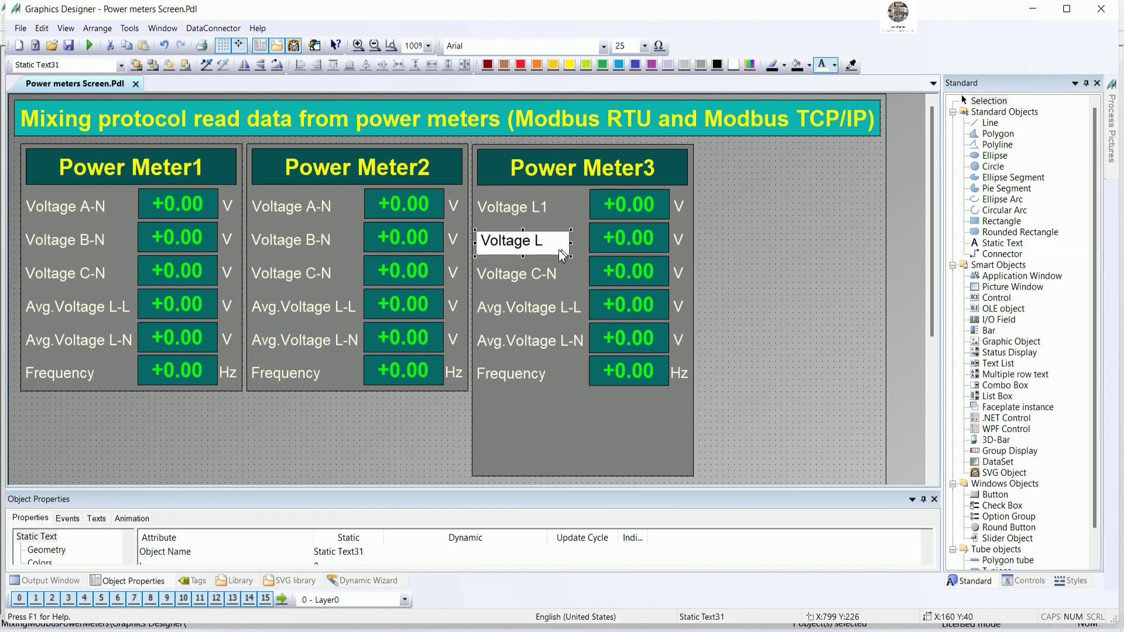
pyautogui.write('L2')
pyautogui.click(723, 283)
# - Change the Voltage C-N label in the Power Meter3 block to Voltage L3
pyautogui.doubleClick(555, 276)
pyautogui.click(559, 277)
pyautogui.press('BackSpace')
pyautogui.write('L3')
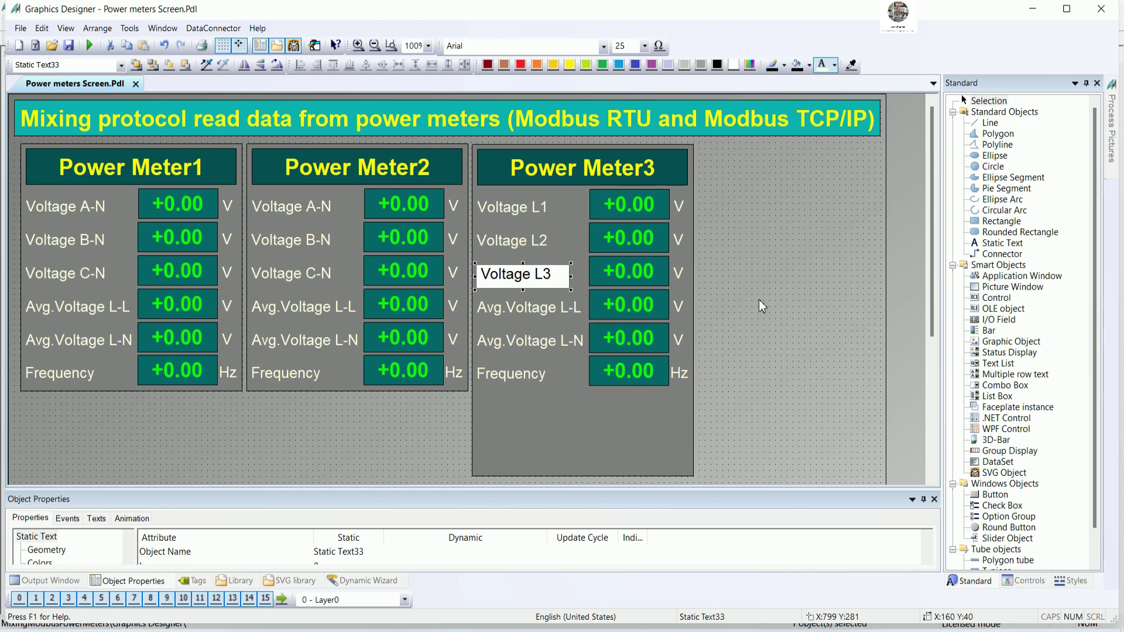
pyautogui.click(733, 328)
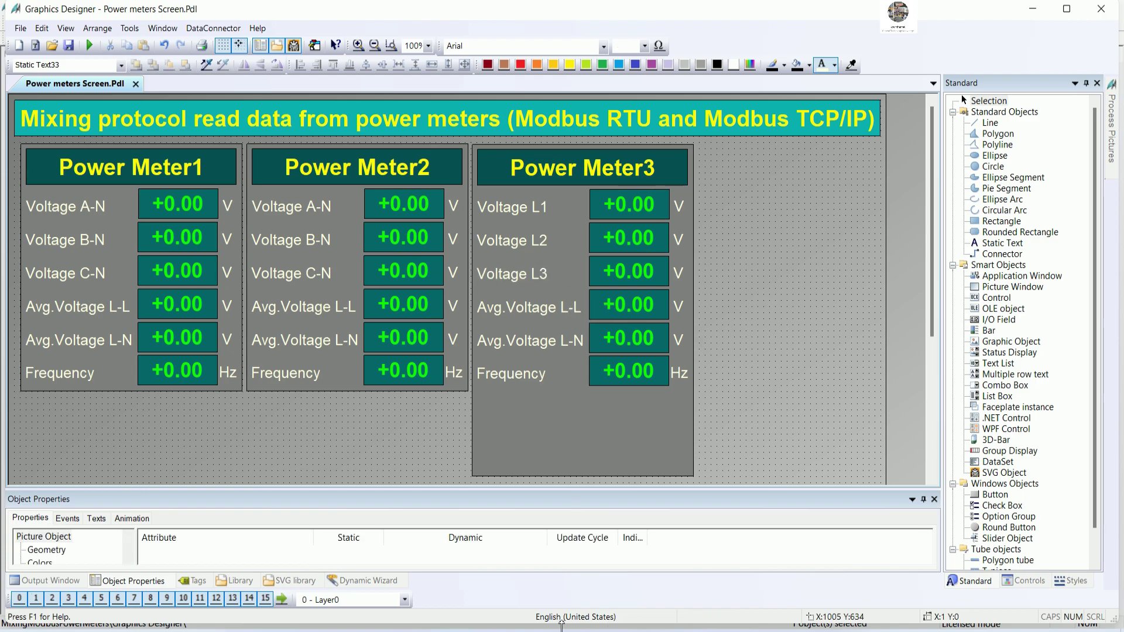
# - Copy the register 0303 description "Avg. phase Voltage" from MDM 3100.pdf and paste it over the Avg.Voltage L-L label in the Power Meter3 block
pyautogui.hotkey('alt', 'Tab')
pyautogui.scroll(6, 416, 236)
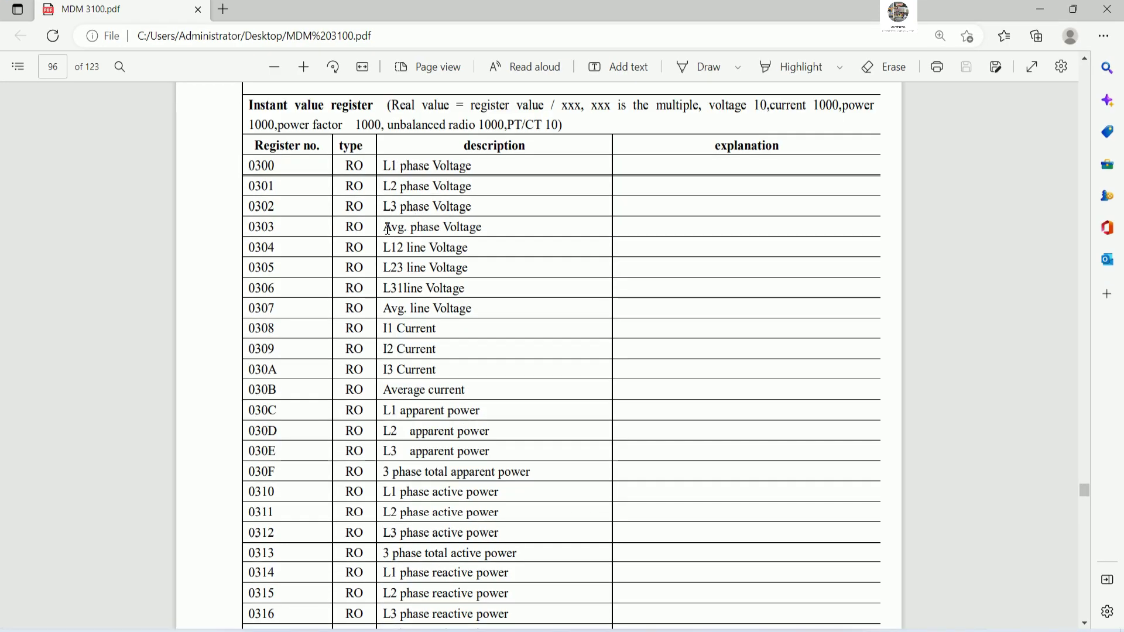
pyautogui.moveTo(388, 229); pyautogui.dragTo(479, 228)
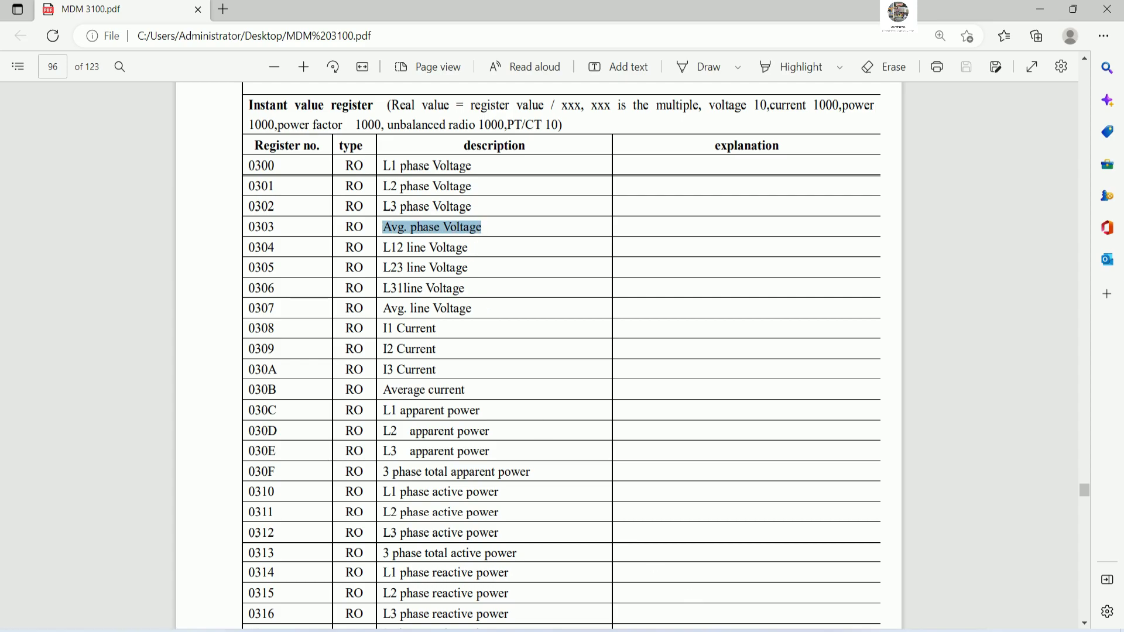
pyautogui.hotkey('alt', 'Tab')
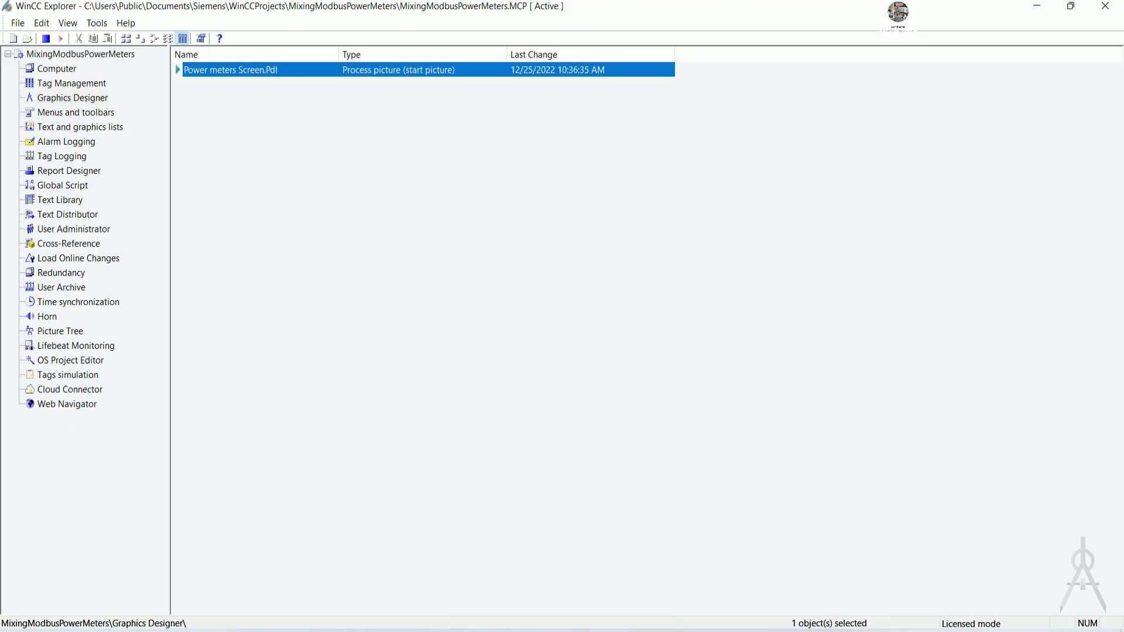
pyautogui.hotkey('alt', 'Tab')
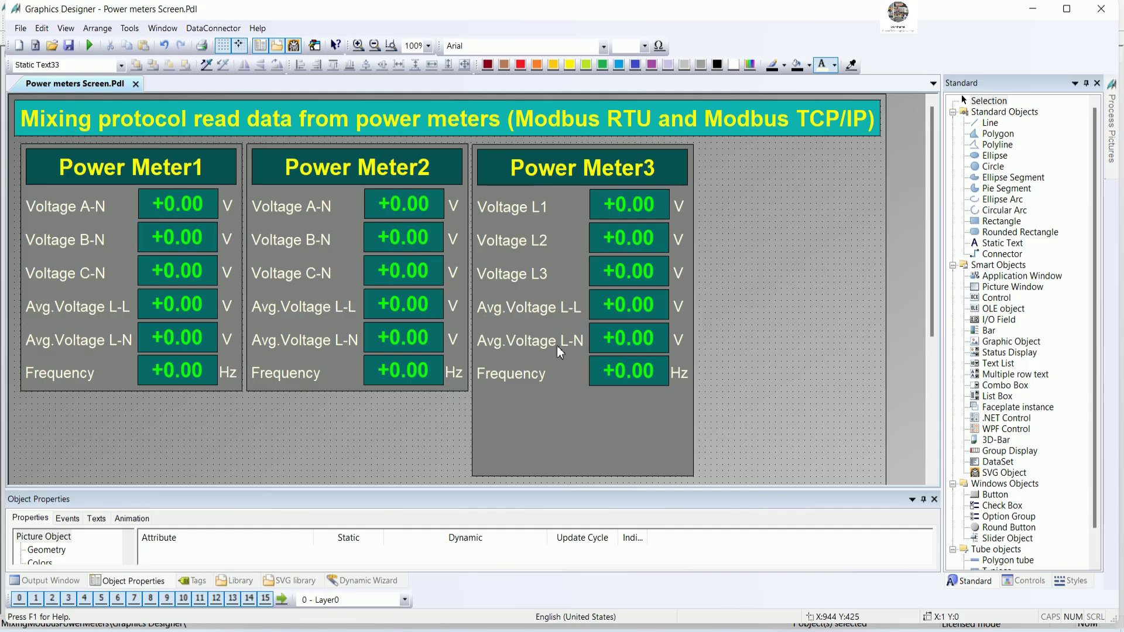
pyautogui.doubleClick(539, 307)
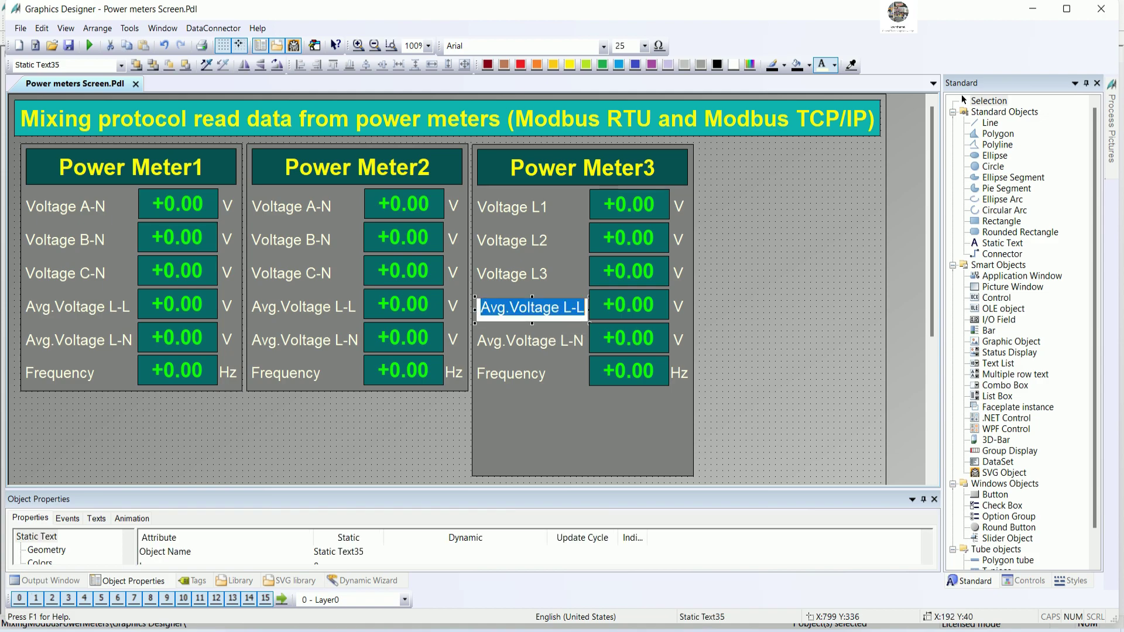
pyautogui.hotkey('ctrl', 'v')
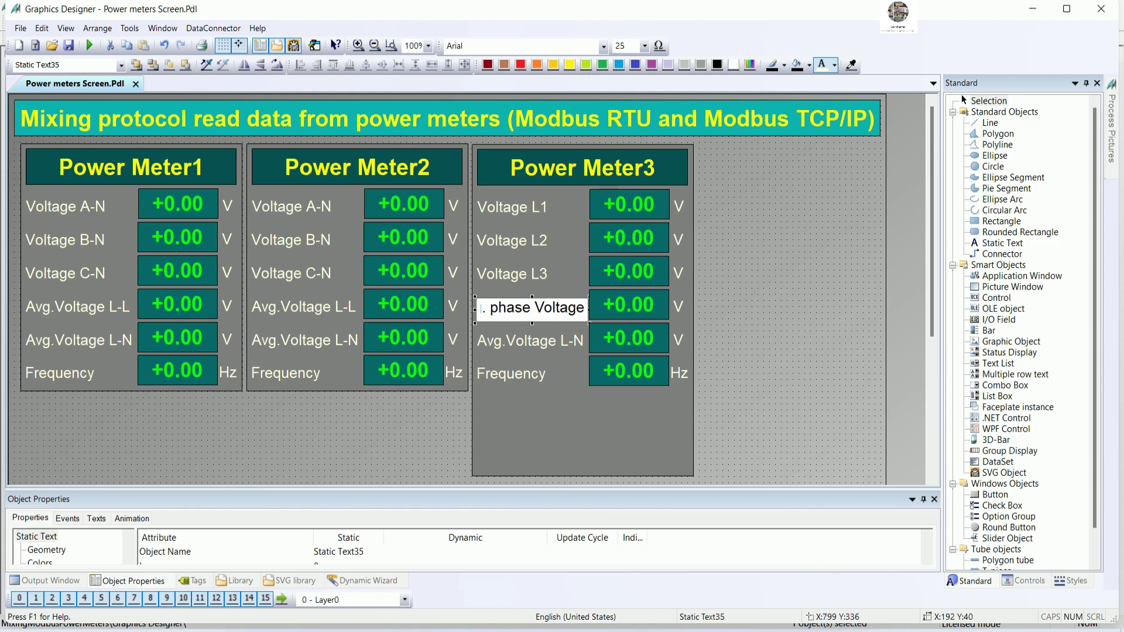
pyautogui.click(713, 395)
pyautogui.click(534, 316)
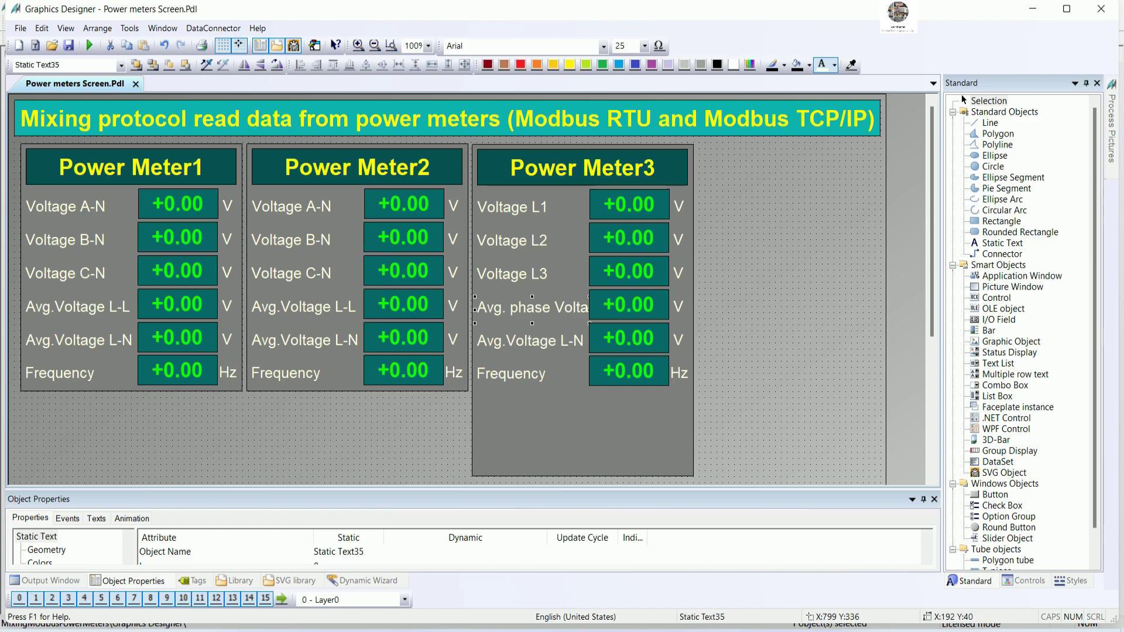
# - Shorten the average phase voltage label in the Power Meter3 block to AvgphaseVoltage by removing the dot and spaces
pyautogui.doubleClick(538, 321)
pyautogui.press('Left')
pyautogui.press('Delete')
pyautogui.press('Delete')
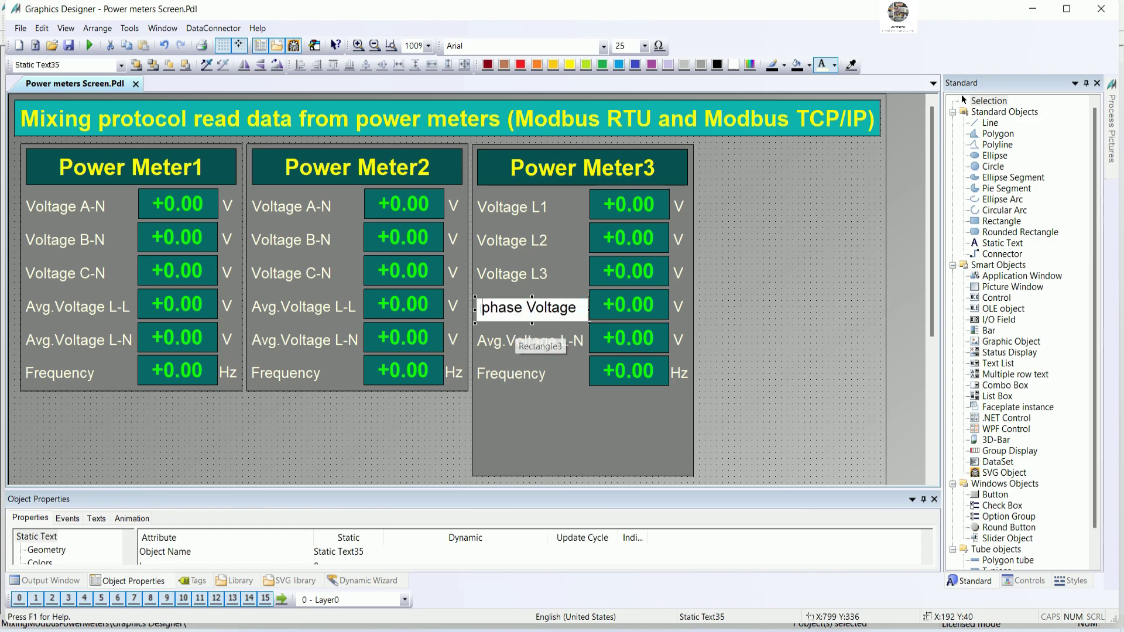
pyautogui.click(549, 396)
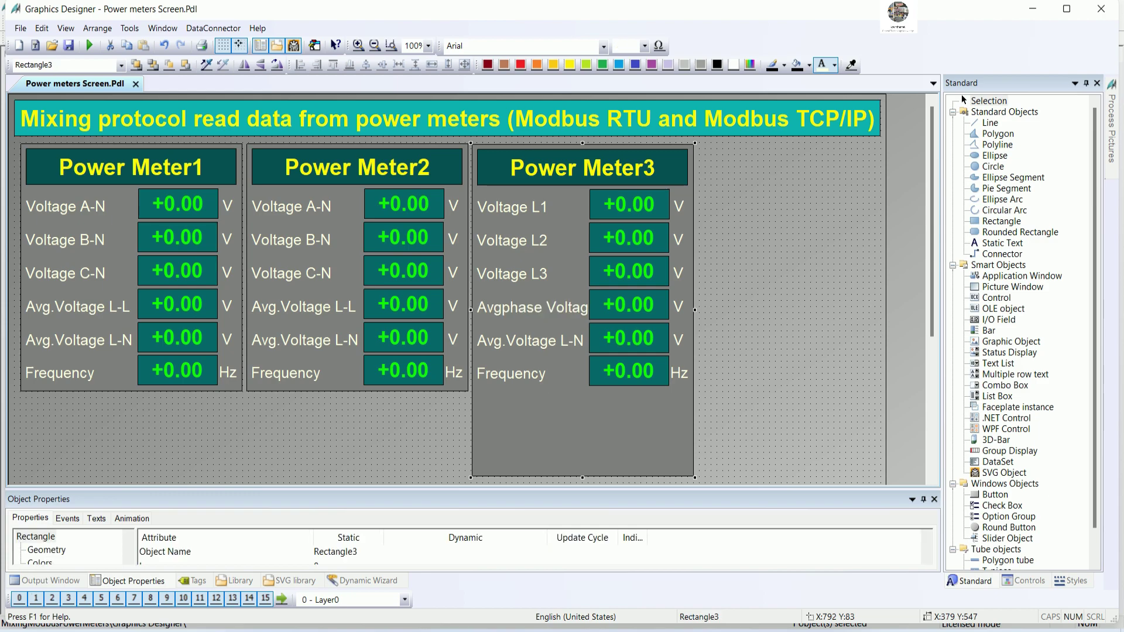
pyautogui.doubleClick(535, 319)
pyautogui.click(543, 316)
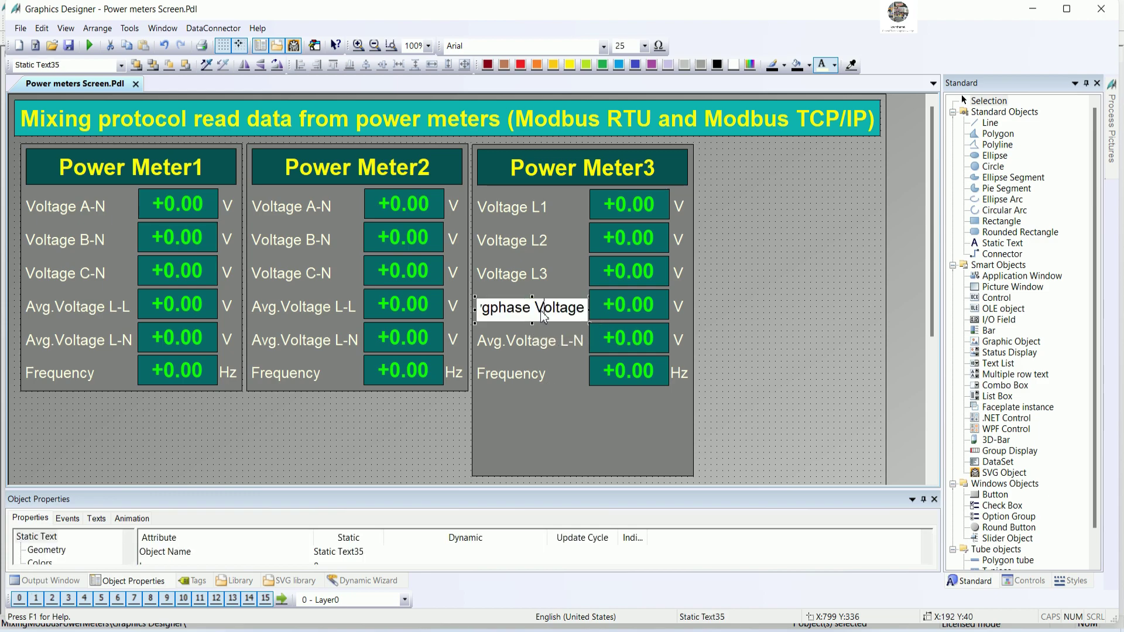
pyautogui.press('BackSpace')
pyautogui.click(547, 354)
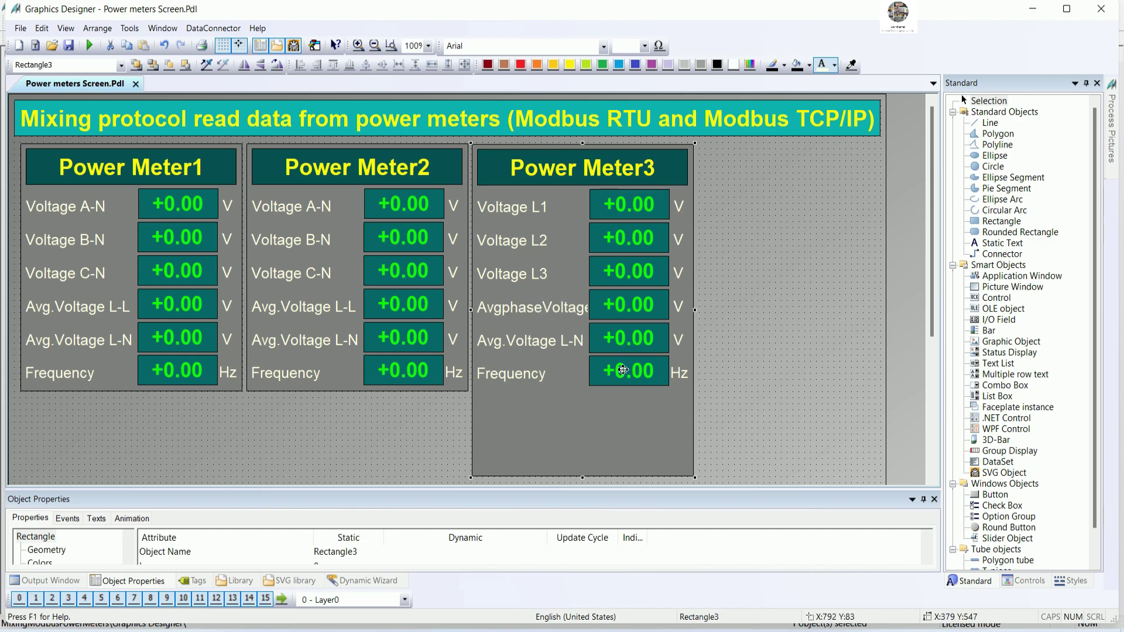
pyautogui.click(755, 327)
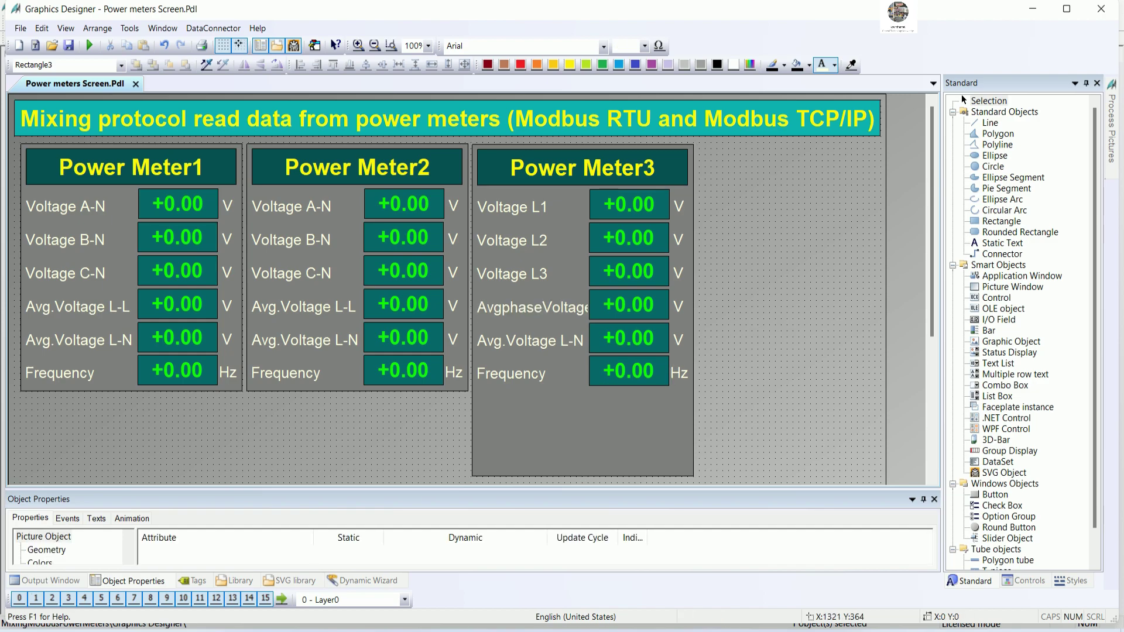
pyautogui.click(644, 375)
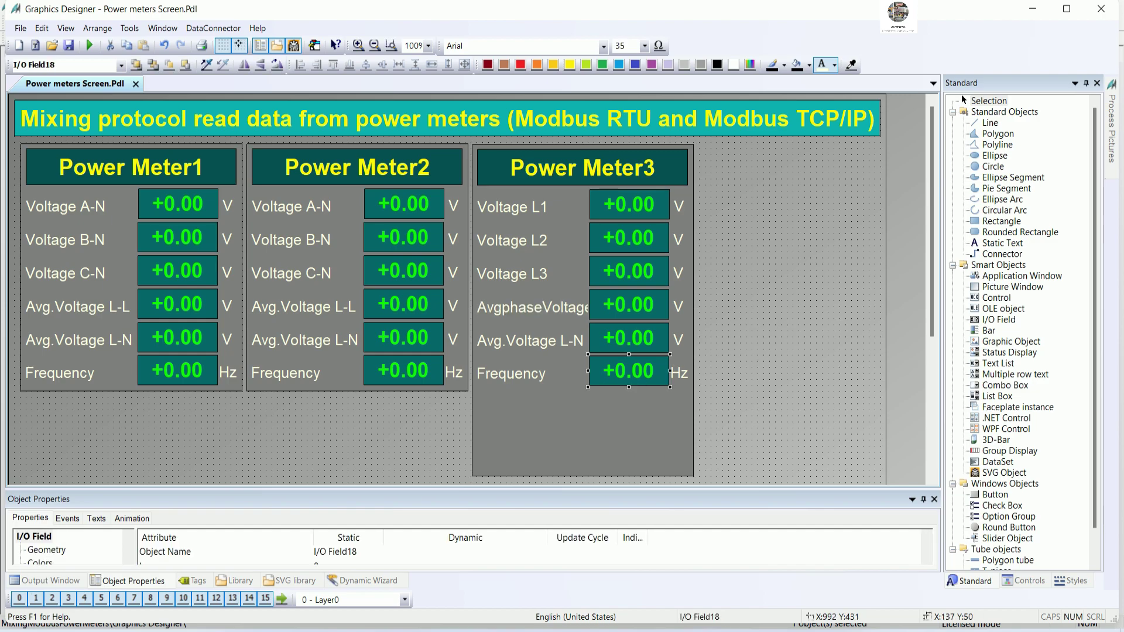
pyautogui.click(688, 413)
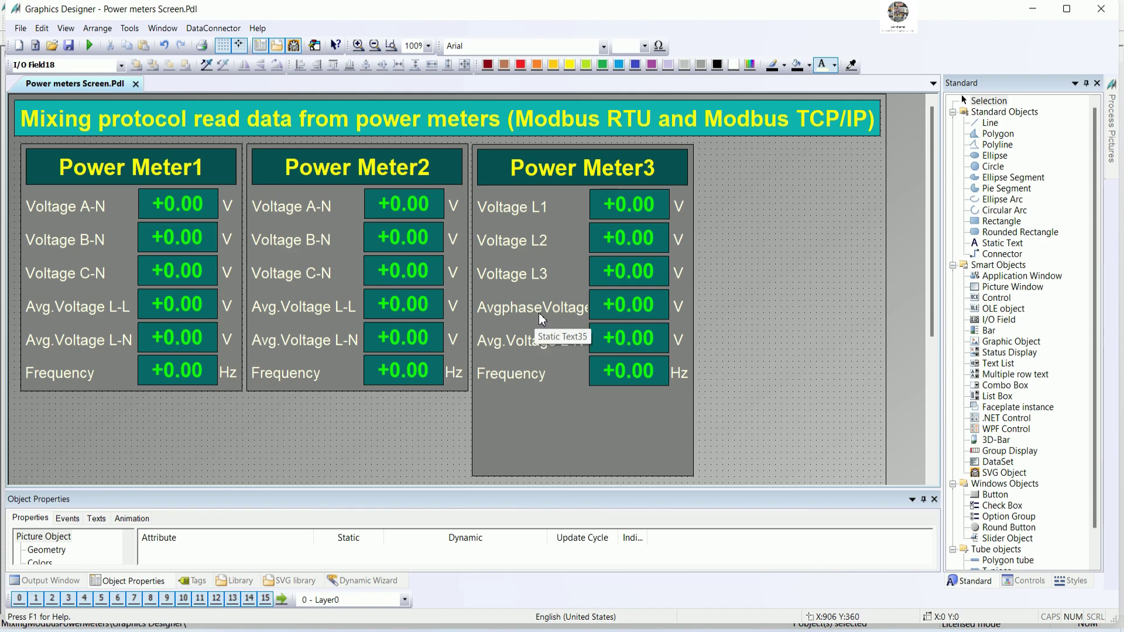
# - Copy the register 0304 description from MDM 3100.pdf and change the Power Meter3 Avg.Voltage L-N label to L12 line Voltage
pyautogui.click(536, 332)
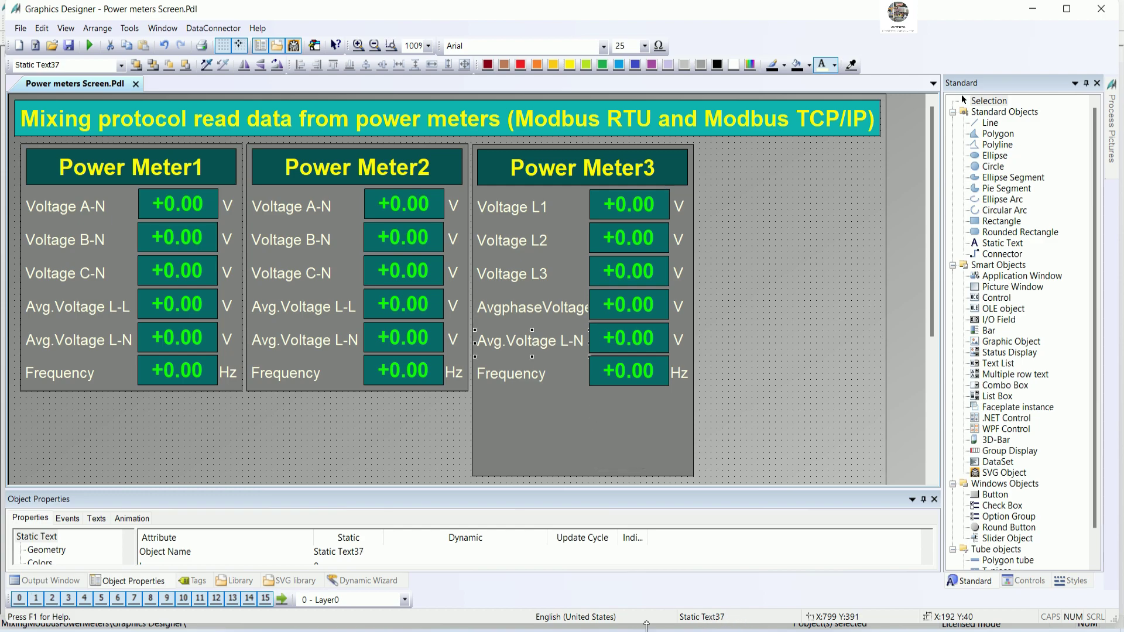
pyautogui.hotkey('alt', 'Tab')
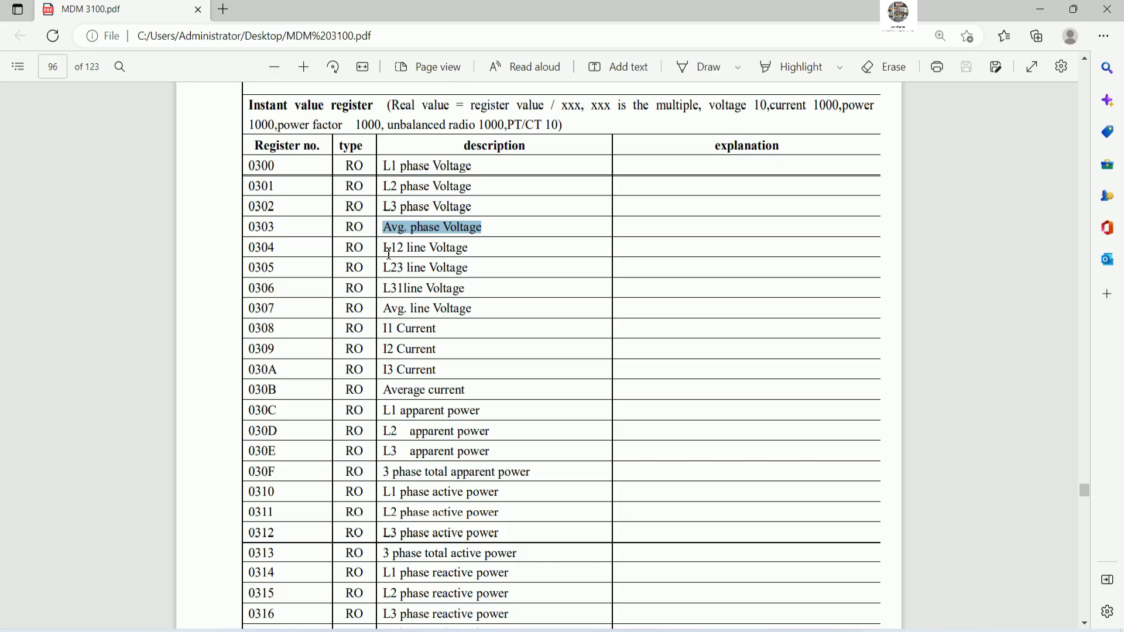
pyautogui.moveTo(385, 249); pyautogui.dragTo(459, 250)
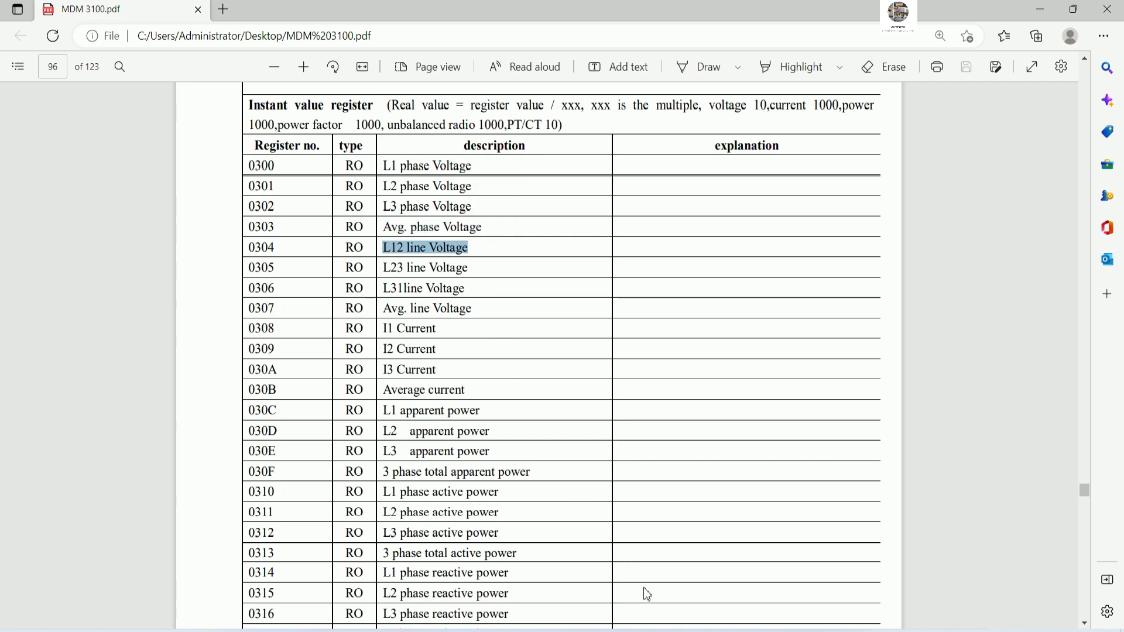
pyautogui.hotkey('alt', 'Tab')
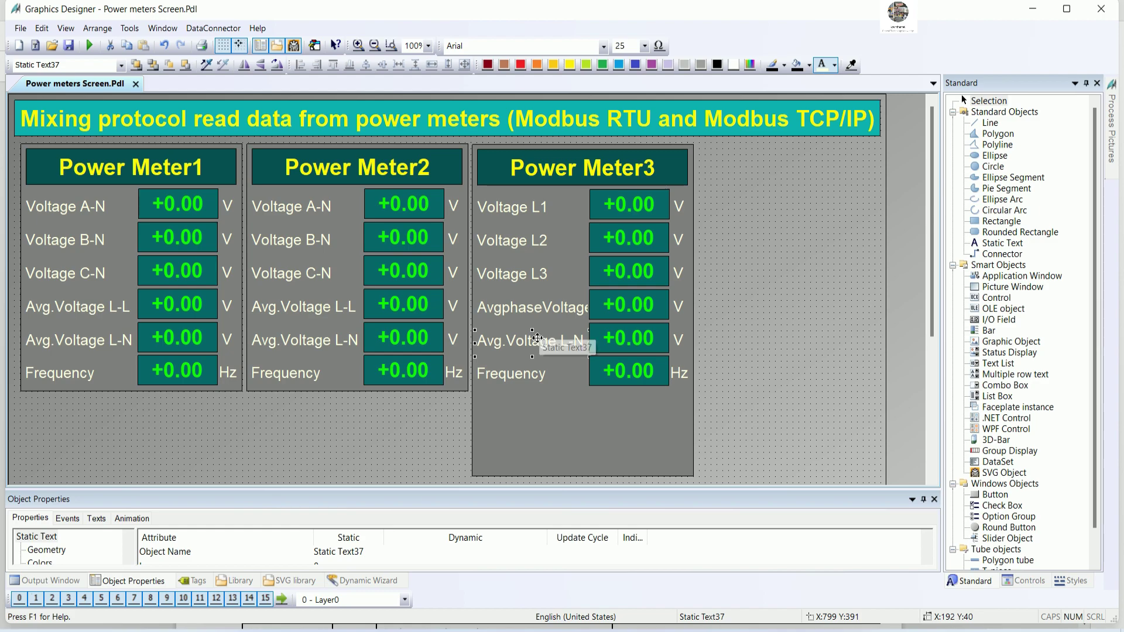
pyautogui.doubleClick(542, 348)
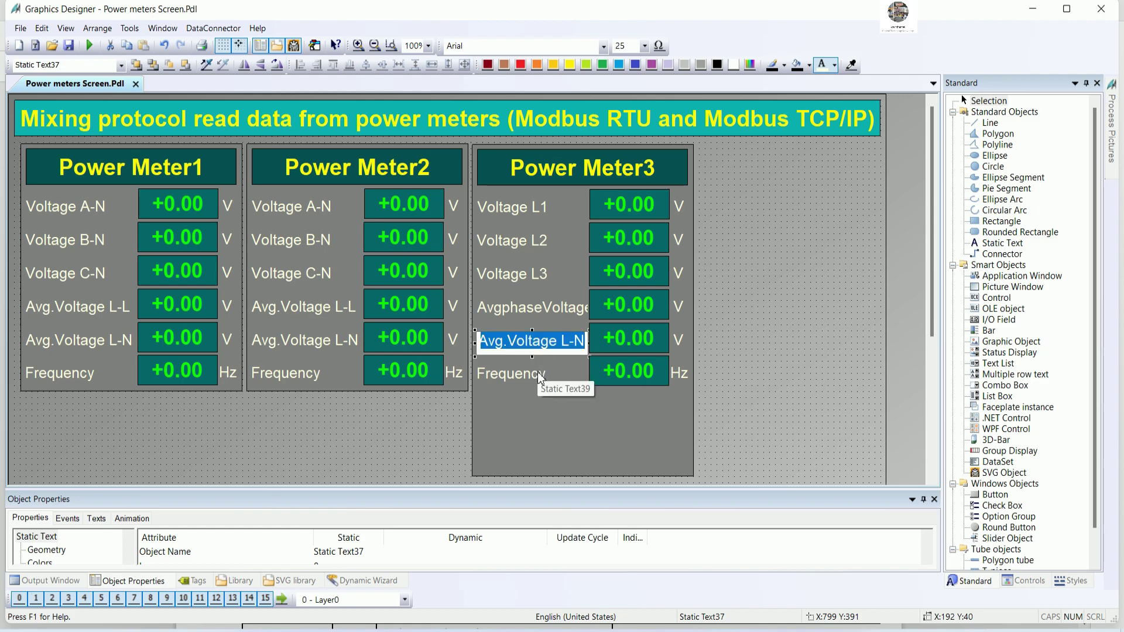
pyautogui.write('L12 line Voltage')
pyautogui.click(523, 417)
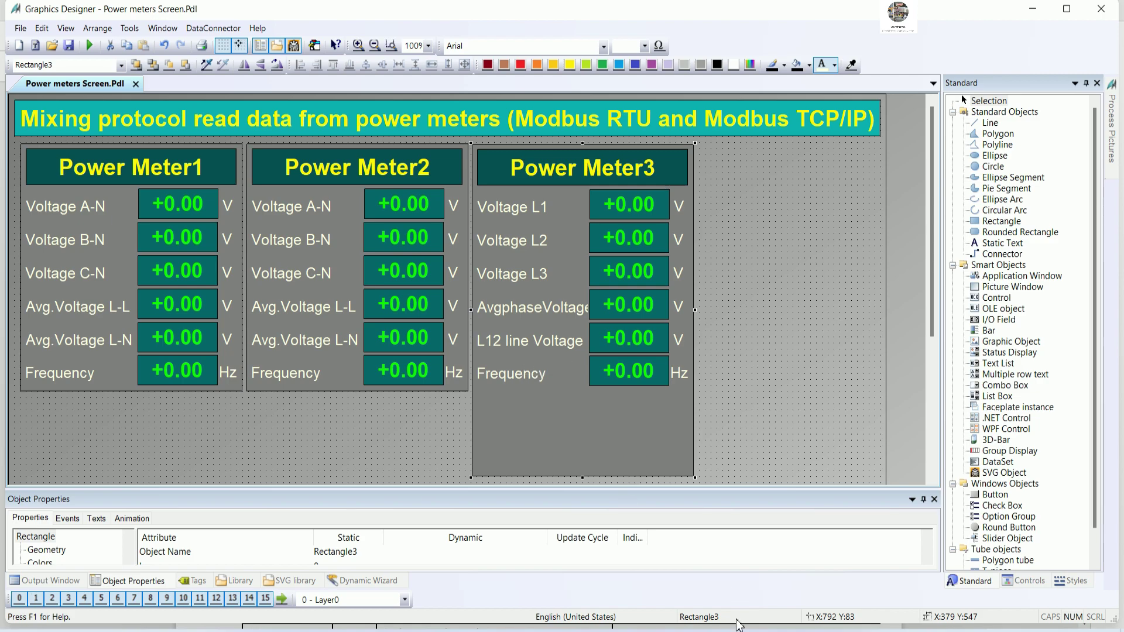
# - Move the Frequency label, value field and Hz unit of Power Meter3 down together to the lower edge of the background rectangle
pyautogui.click(550, 379)
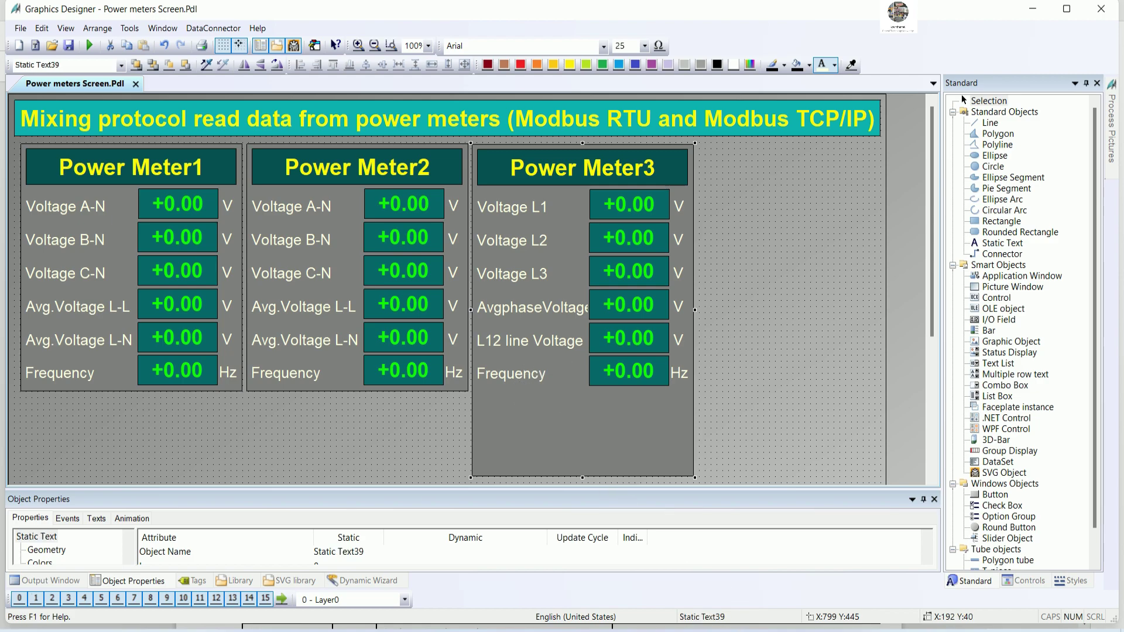
pyautogui.keyDown('shift'); pyautogui.click(606, 380); pyautogui.keyUp('shift')
pyautogui.keyDown('shift'); pyautogui.click(679, 373); pyautogui.keyUp('shift')
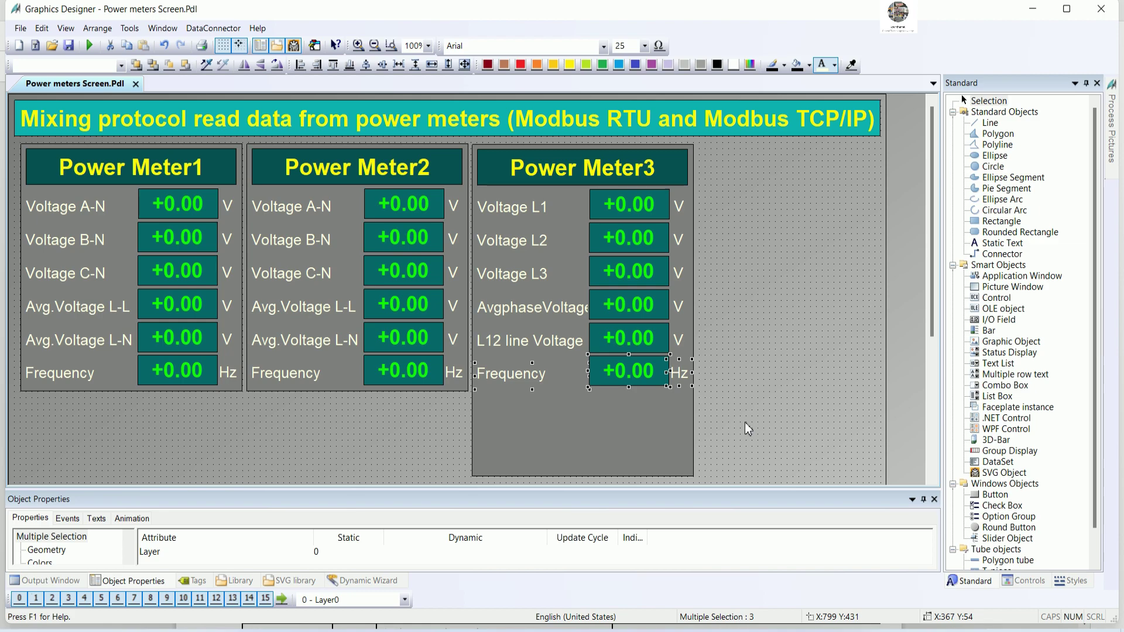
pyautogui.press('Down')
pyautogui.press('Down')
pyautogui.press('Down')
pyautogui.press('Down')
pyautogui.press('Down')
pyautogui.press('Down')
pyautogui.press('Down')
pyautogui.press('Down')
pyautogui.press('Down')
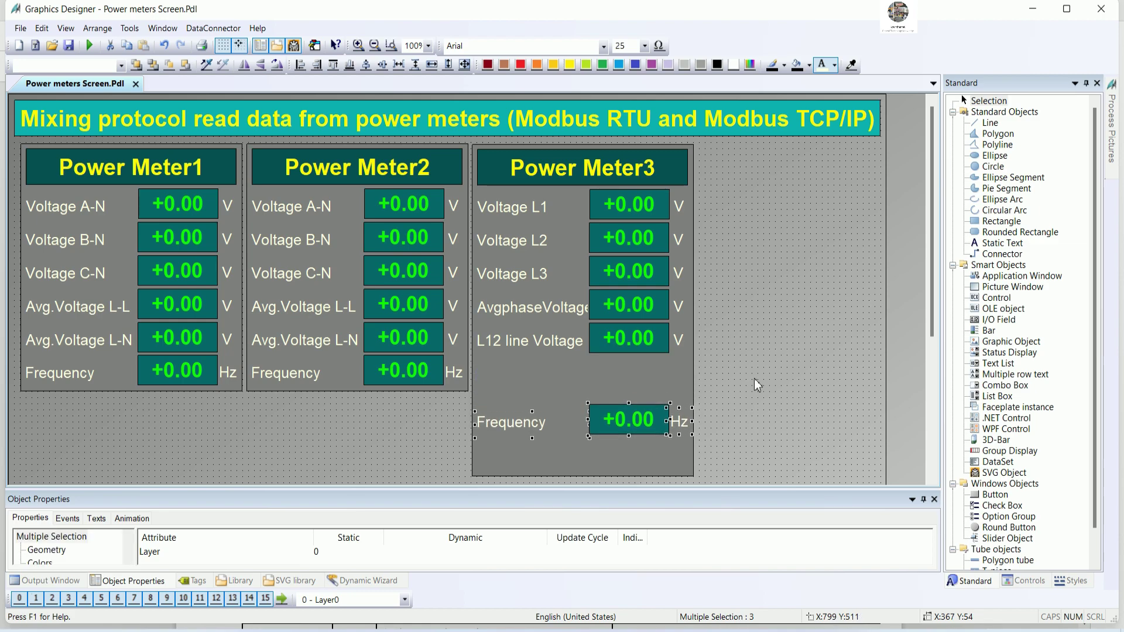
pyautogui.press('Down')
pyautogui.press('Down')
pyautogui.press('Down')
pyautogui.press('Down')
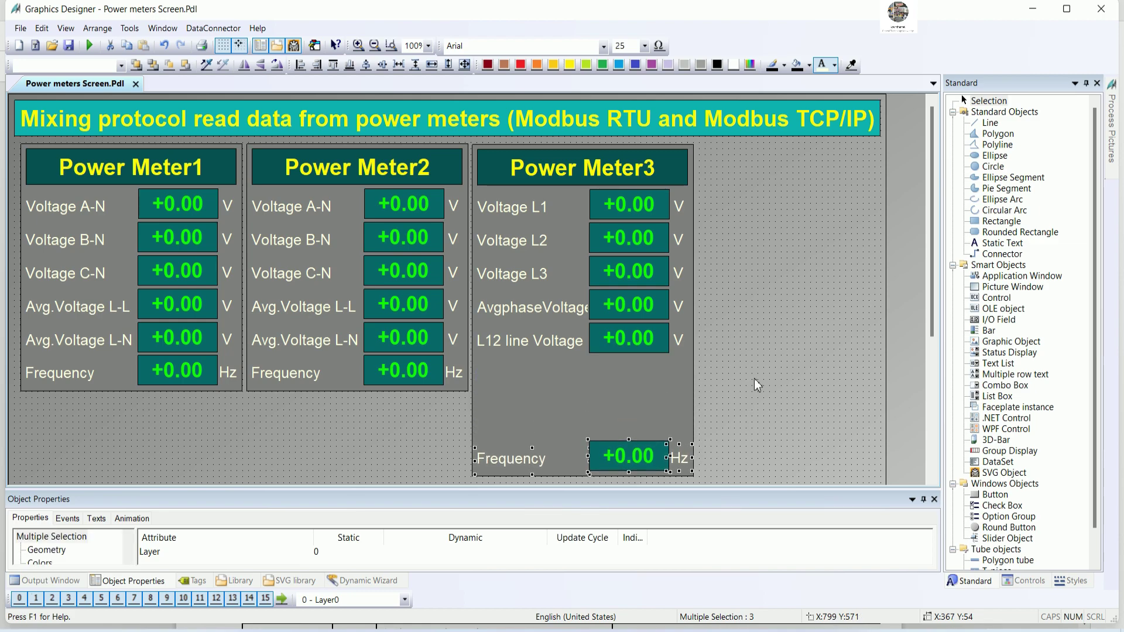
# - Duplicate the L12 line Voltage row with its label, value field and V unit, and align the copy directly beneath the original
pyautogui.click(545, 347)
pyautogui.keyDown('shift'); pyautogui.click(663, 347); pyautogui.keyUp('shift')
pyautogui.keyDown('shift'); pyautogui.click(676, 345); pyautogui.keyUp('shift')
pyautogui.rightClick(638, 340)
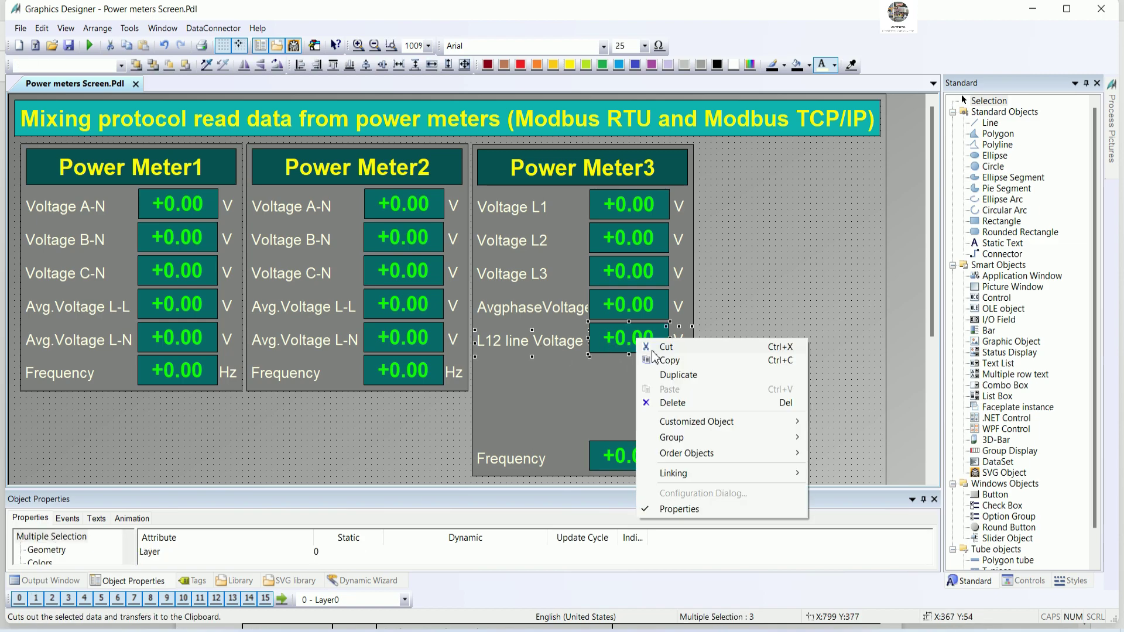
pyautogui.click(675, 378)
pyautogui.press('Down')
pyautogui.press('Down')
pyautogui.press('Down')
pyautogui.press('Down')
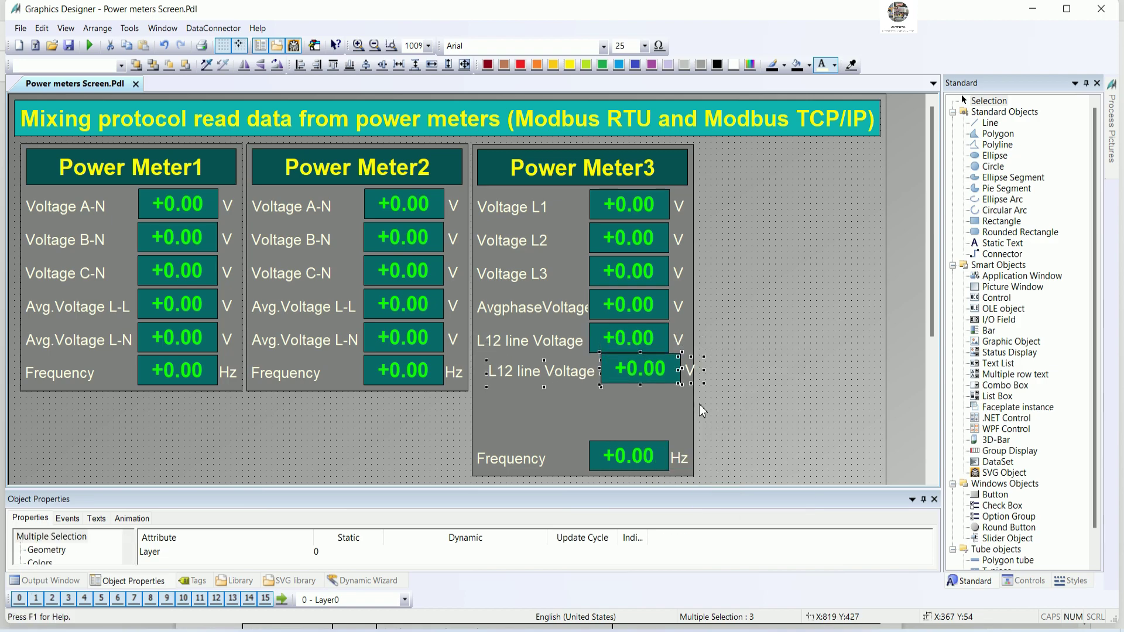
pyautogui.press('Left')
pyautogui.press('Left')
pyautogui.press('Up')
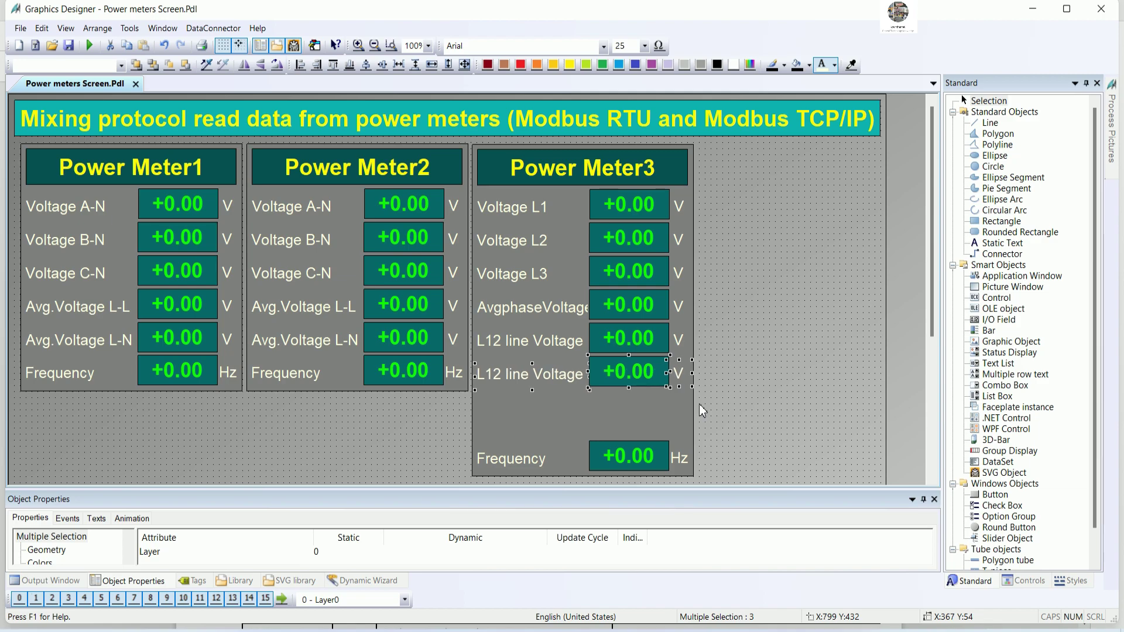
pyautogui.click(702, 414)
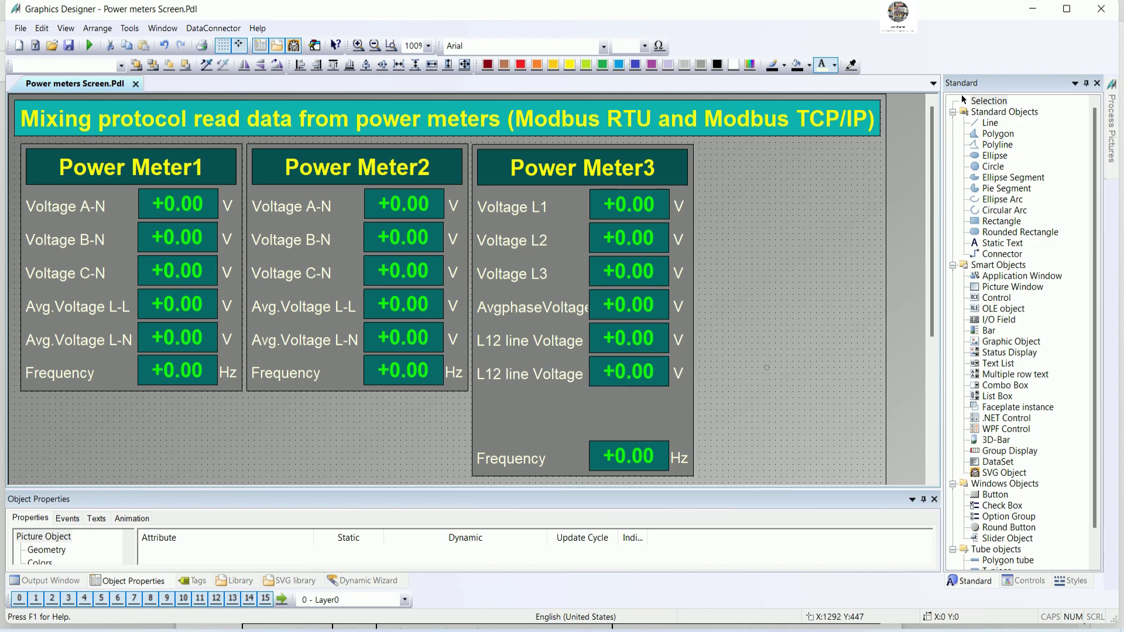
# - Change the label of the duplicated row in the Power Meter3 block to L23 line Voltage
pyautogui.doubleClick(529, 375)
pyautogui.click(501, 380)
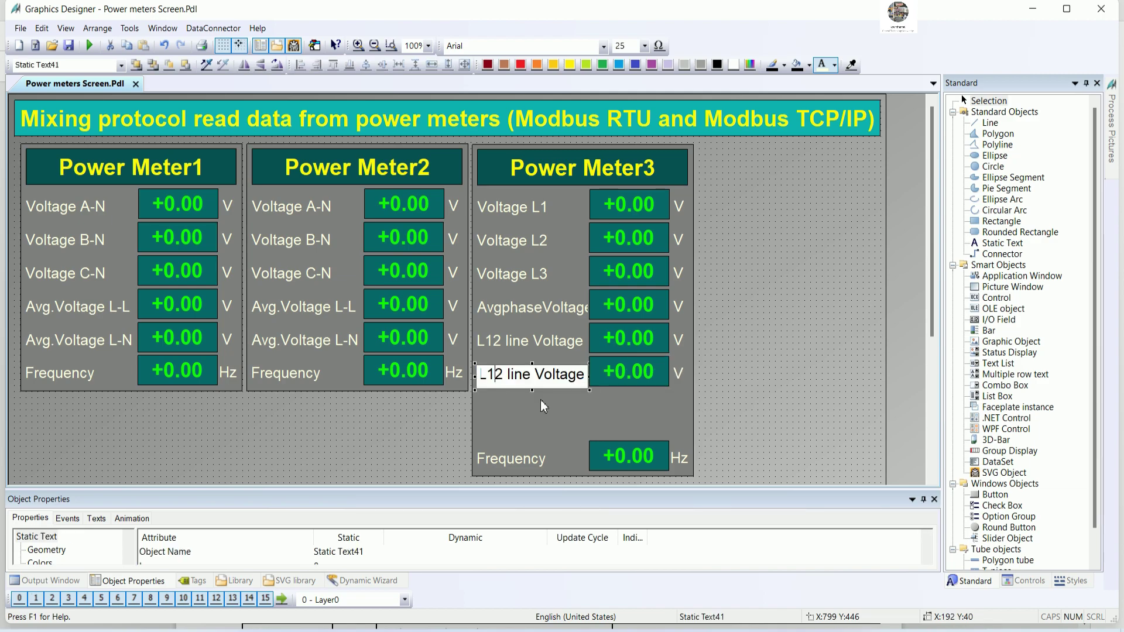
pyautogui.press('BackSpace')
pyautogui.write('2')
pyautogui.press('Delete')
pyautogui.write('3')
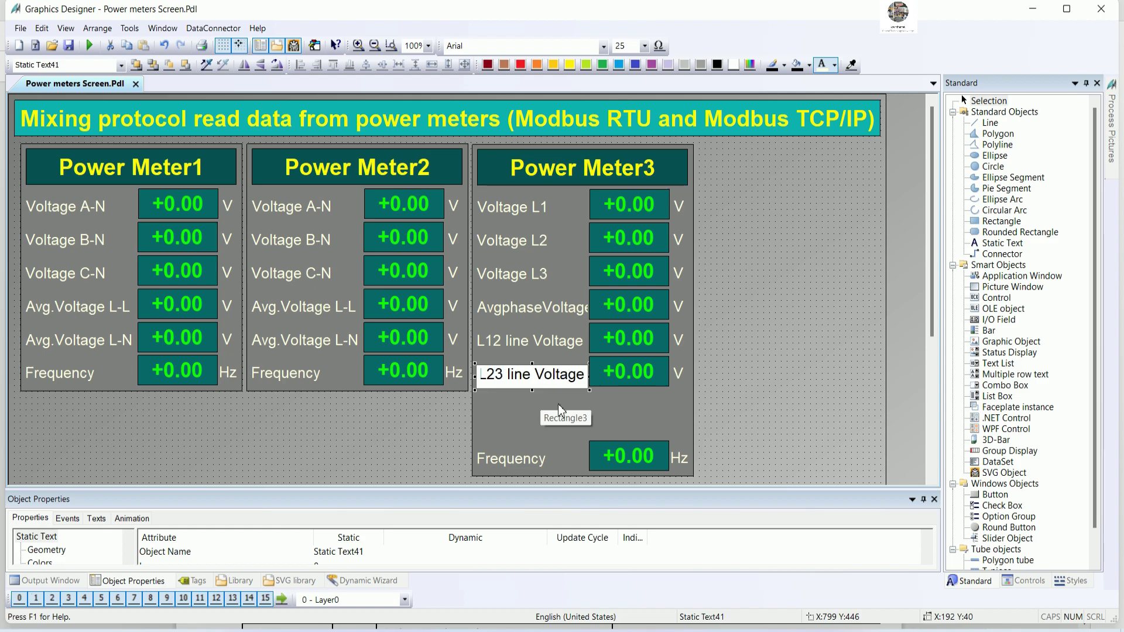
pyautogui.click(696, 399)
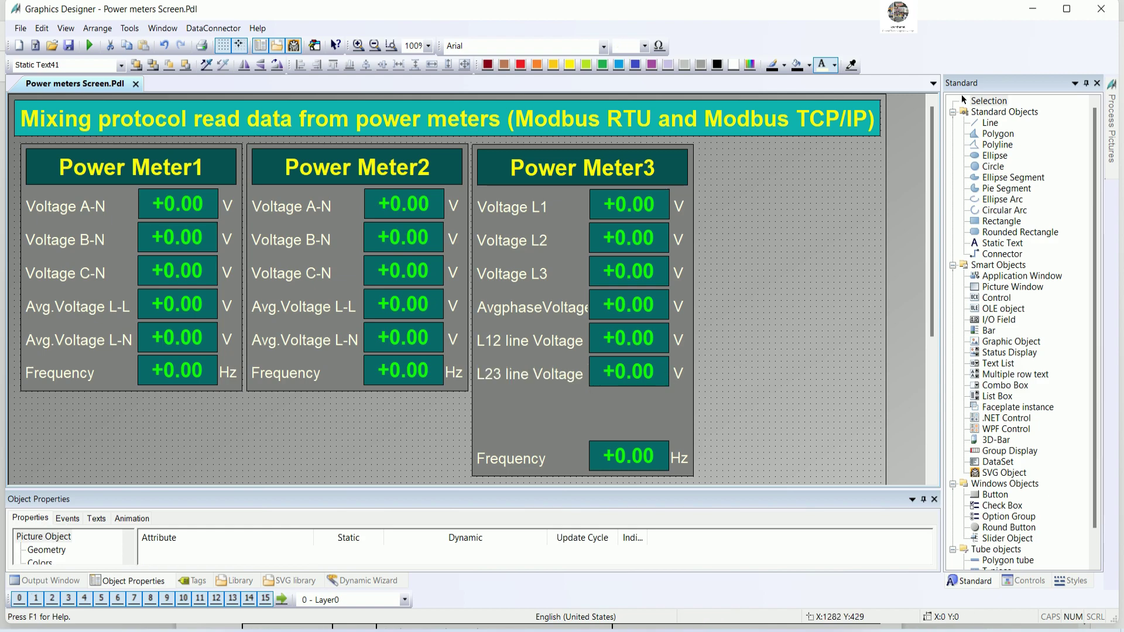
# - Nudge the L23 line Voltage, L12 line Voltage and AvgphaseVoltage labels up slightly to line up with their value fields
pyautogui.click(567, 375)
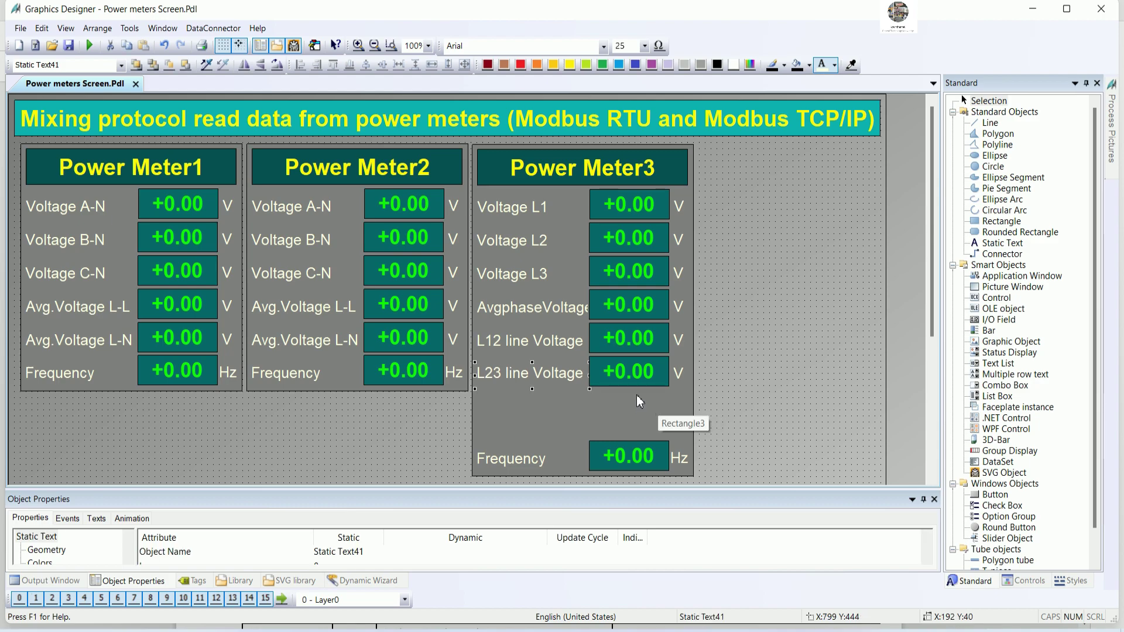
pyautogui.click(581, 335)
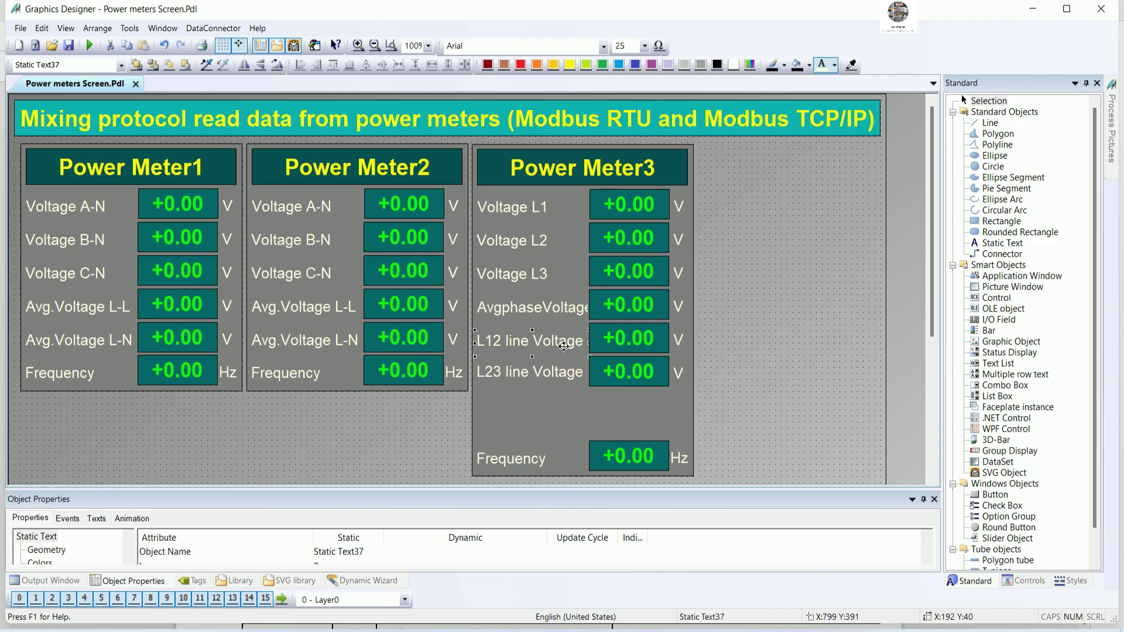
pyautogui.click(577, 310)
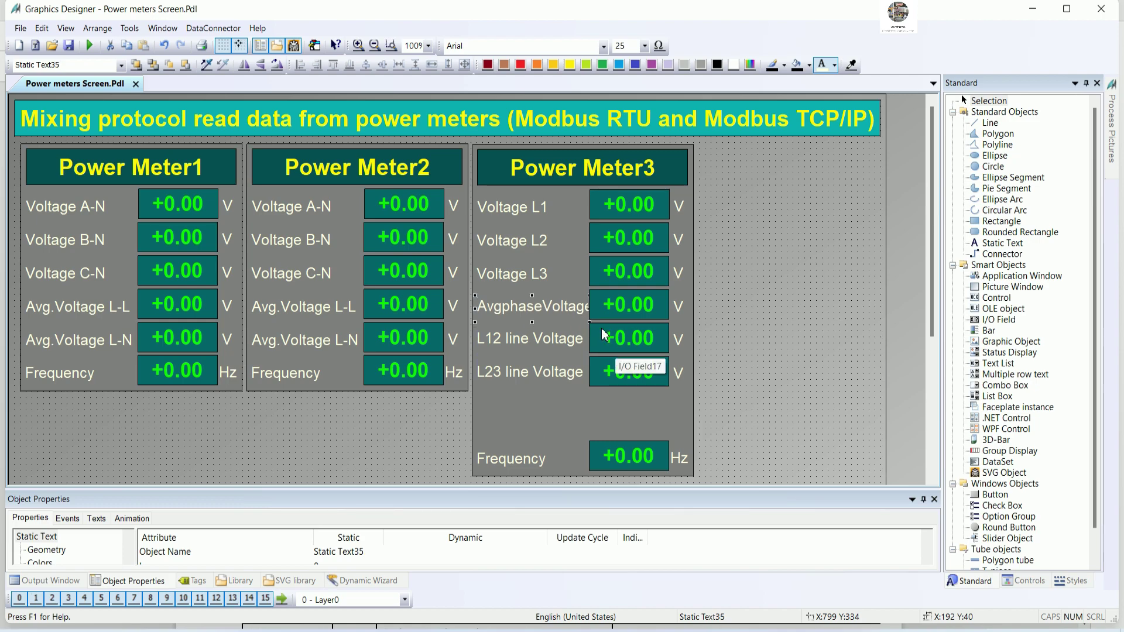
pyautogui.click(564, 337)
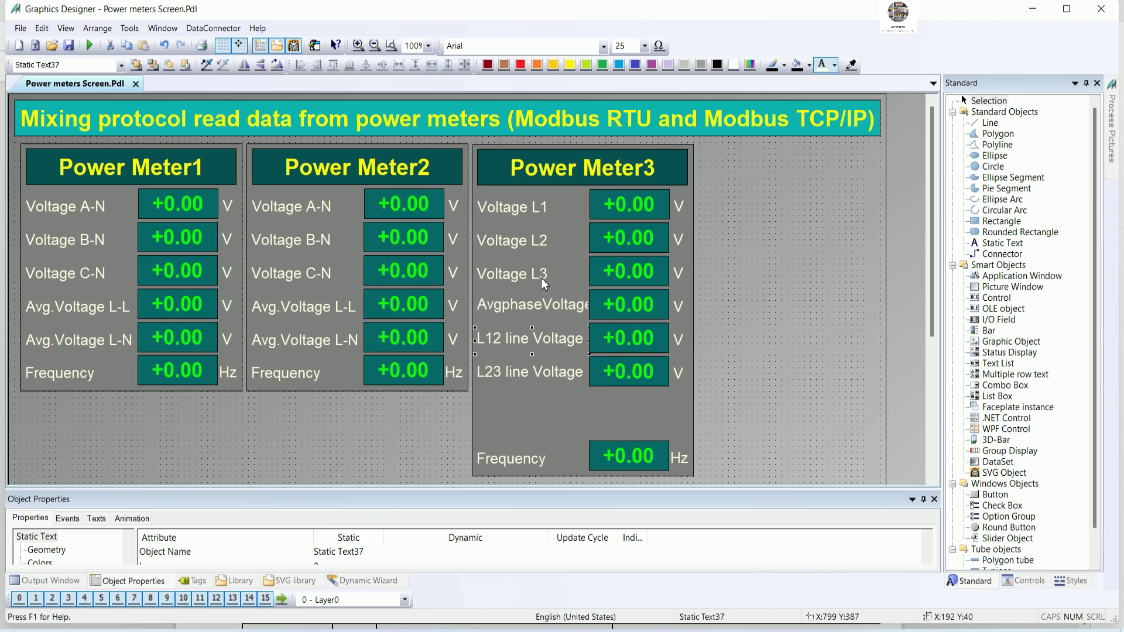
# - Nudge the Voltage L3, Voltage L2 and Voltage L1 labels in the Power Meter3 block up slightly to line up with their value fields
pyautogui.moveTo(544, 284); pyautogui.dragTo(544, 280)
pyautogui.click(542, 241)
pyautogui.moveTo(542, 239); pyautogui.dragTo(512, 204)
pyautogui.click(736, 276)
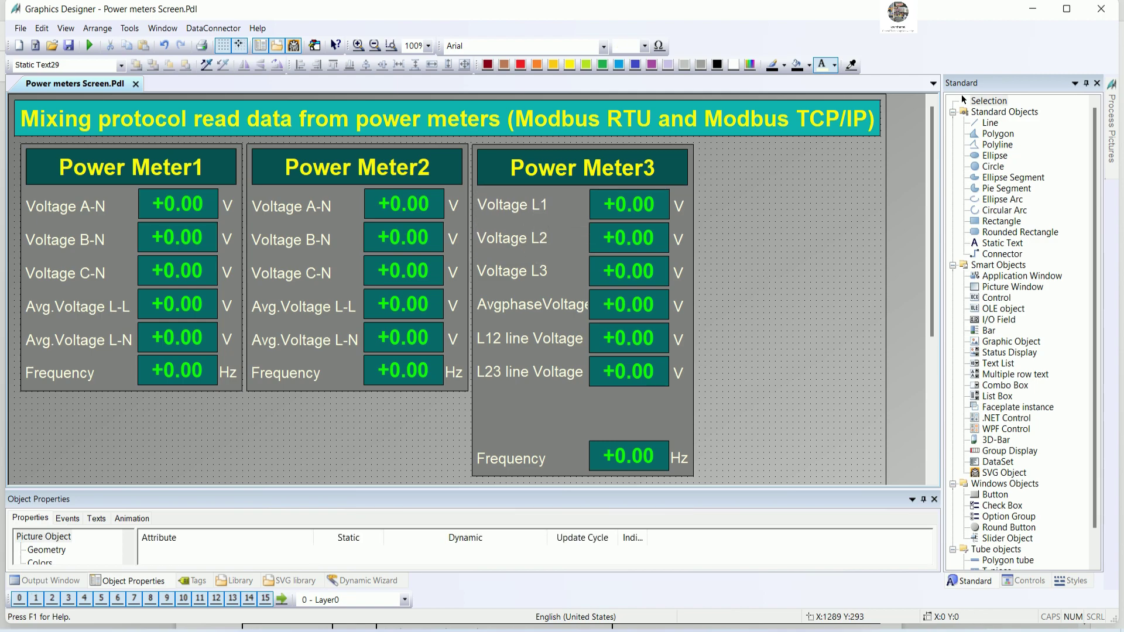
# - Duplicate the L23 line Voltage row with its label, value field and V unit, and align the copy directly beneath the original
pyautogui.click(529, 374)
pyautogui.keyDown('shift'); pyautogui.click(472, 365); pyautogui.keyUp('shift')
pyautogui.keyDown('shift'); pyautogui.click(679, 375); pyautogui.keyUp('shift')
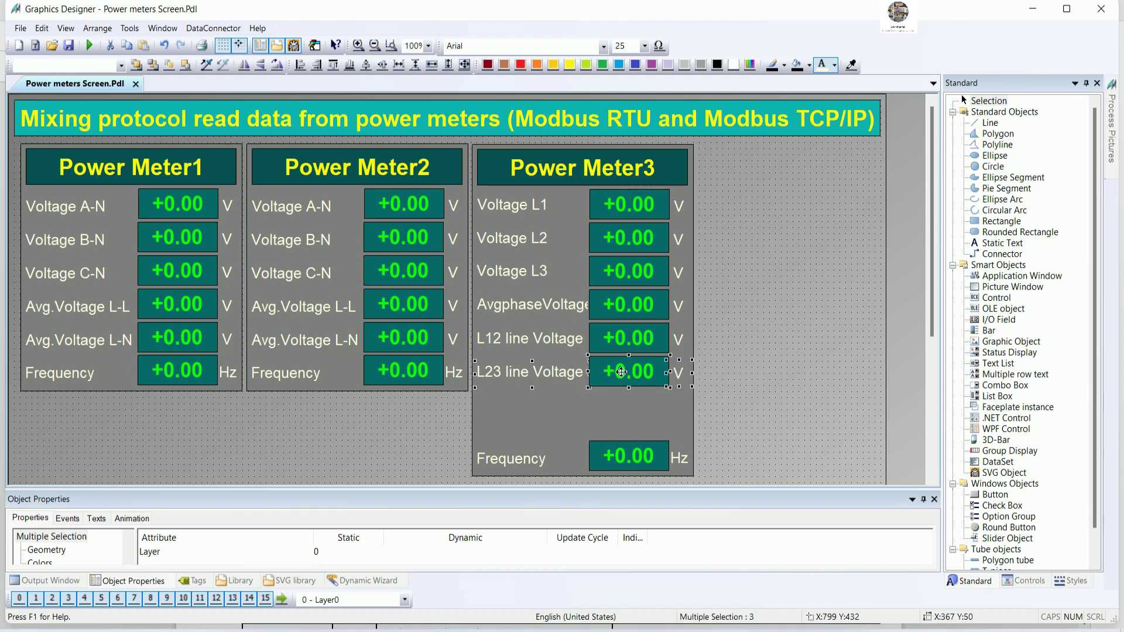
pyautogui.rightClick(620, 370)
pyautogui.click(673, 408)
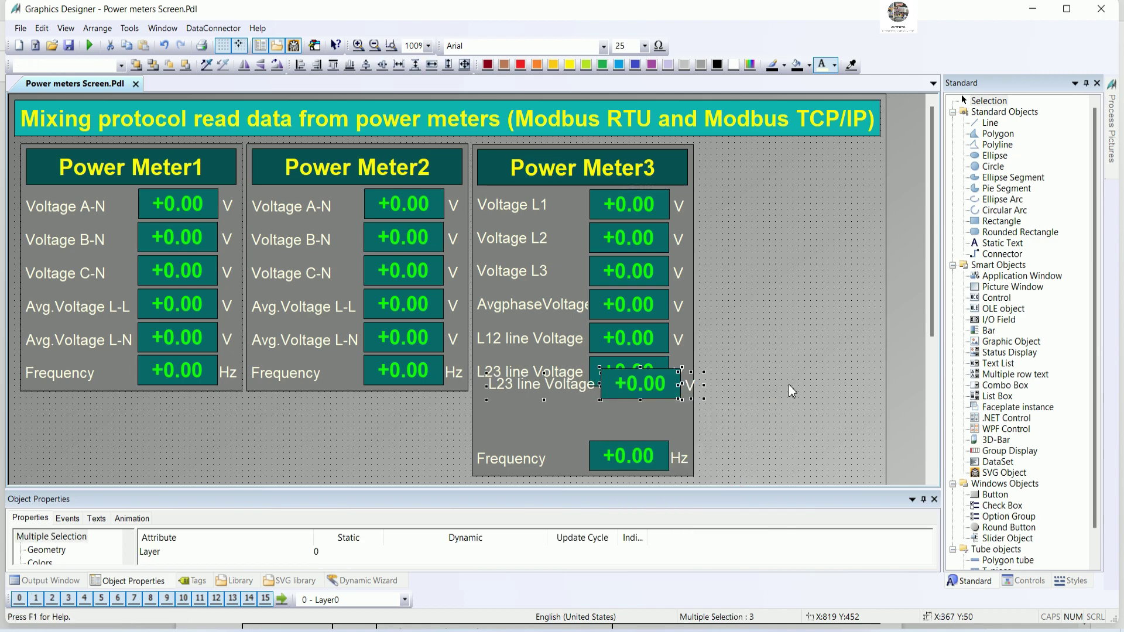
pyautogui.press('Down')
pyautogui.press('Down')
pyautogui.press('Down')
pyautogui.press('Down')
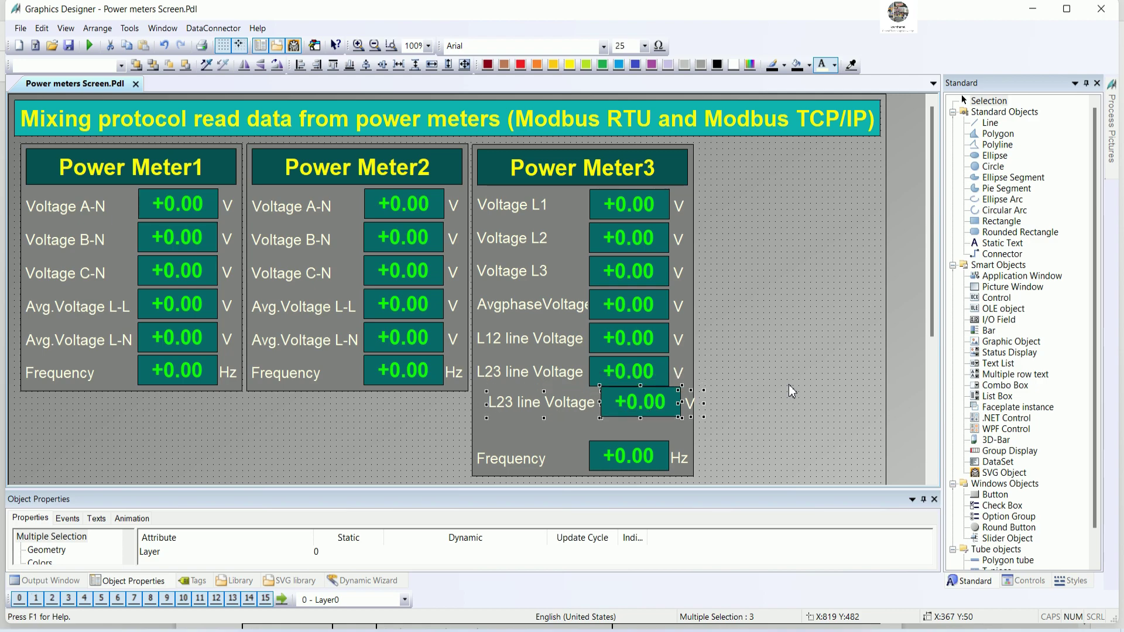
pyautogui.press('Left')
pyautogui.press('Left')
pyautogui.press('Up')
pyautogui.press('Up')
pyautogui.press('Up')
pyautogui.press('Down')
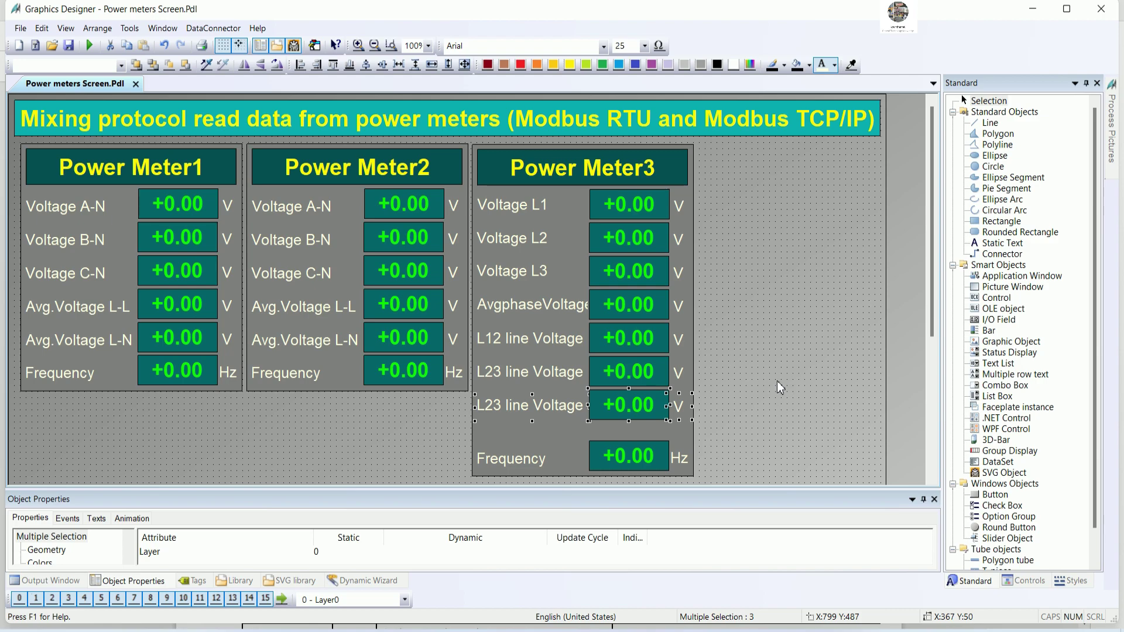
pyautogui.click(777, 380)
# - Change the label of the duplicated row beneath L23 line Voltage to L31 line Voltage
pyautogui.doubleClick(512, 410)
pyautogui.click(512, 409)
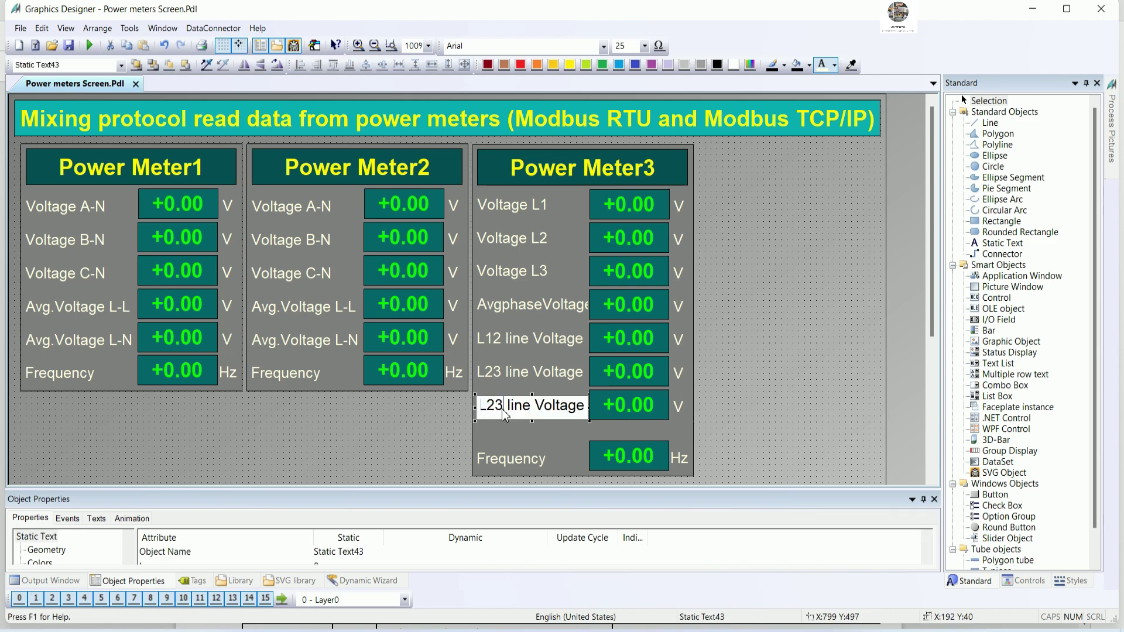
pyautogui.press('BackSpace')
pyautogui.press('BackSpace')
pyautogui.press('BackSpace')
pyautogui.write('L31')
pyautogui.click(787, 395)
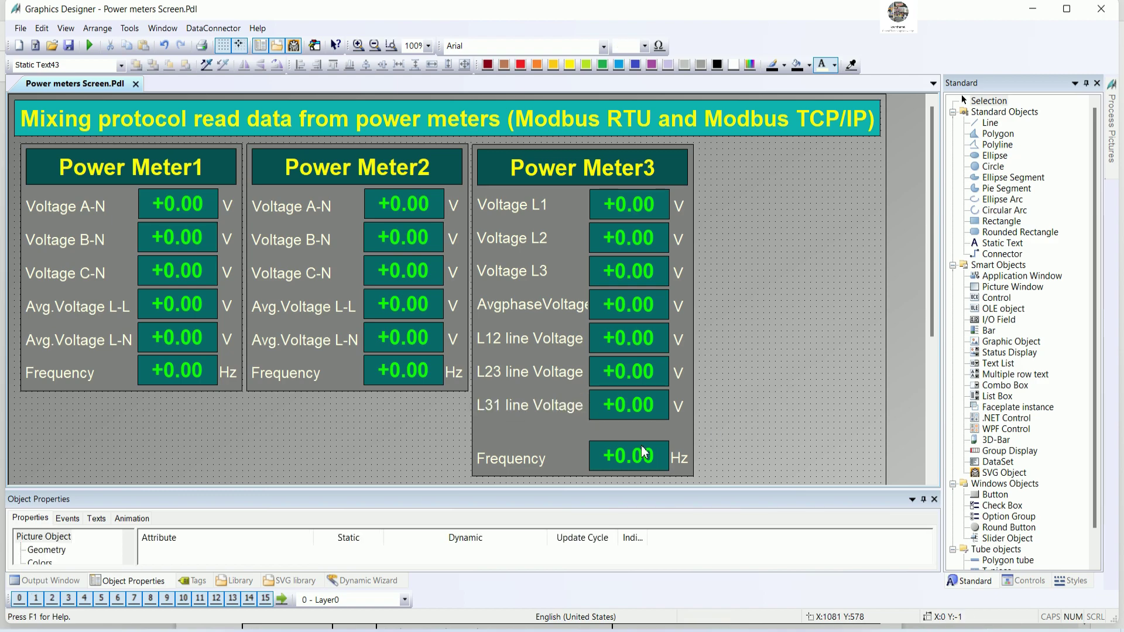
# - Extend the background rectangle of the Power Meter3 block downward to a height of about 597
pyautogui.scroll(-1, 746, 406)
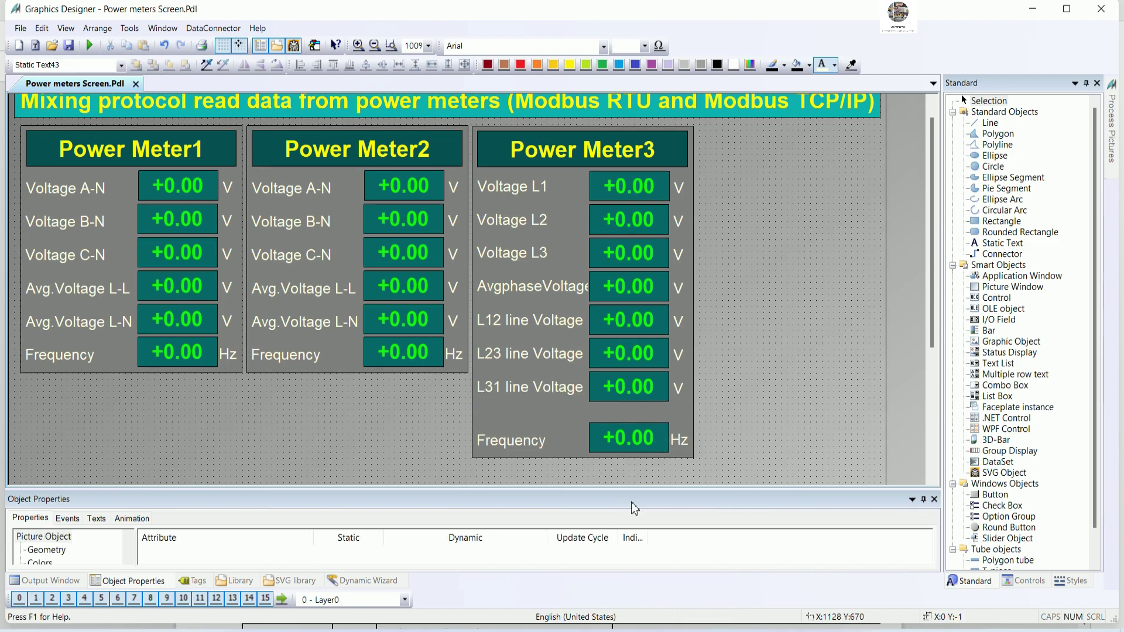
pyautogui.scroll(-4, 658, 440)
pyautogui.click(571, 378)
pyautogui.click(596, 385)
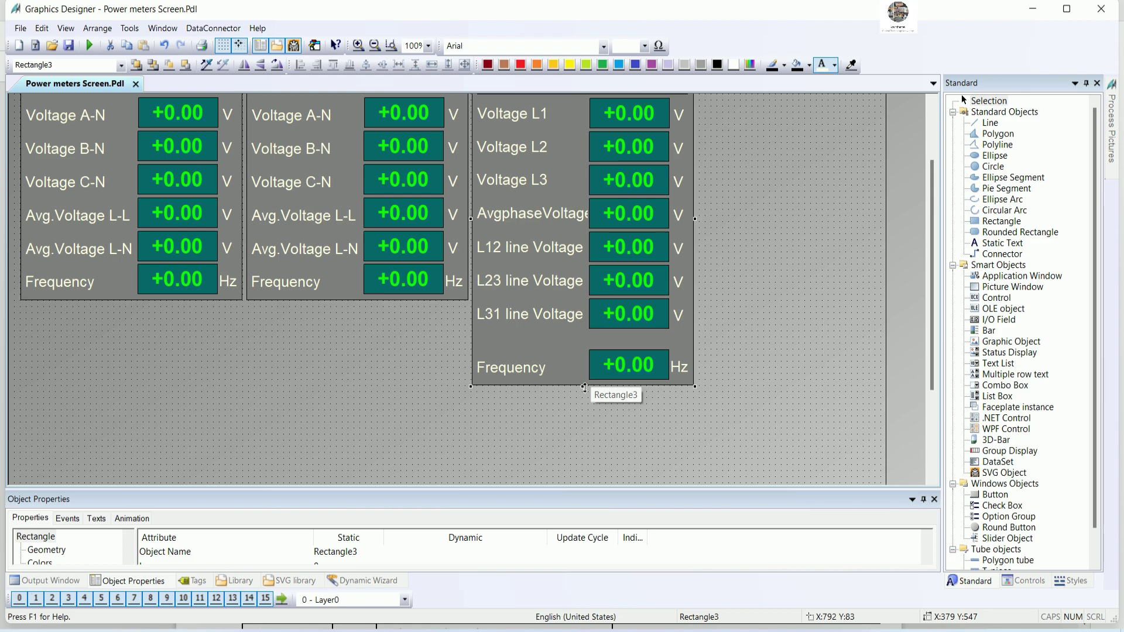
pyautogui.moveTo(584, 388); pyautogui.dragTo(584, 415)
# - Nudge the Frequency label of Power Meter3 up slightly to line up with its value field
pyautogui.click(540, 375)
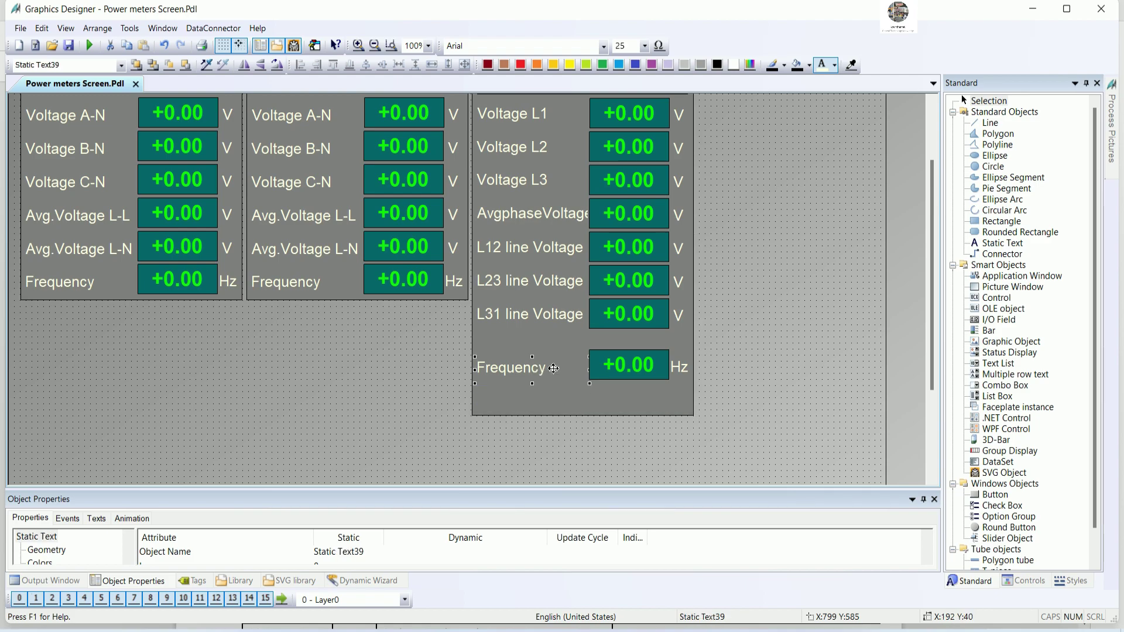
pyautogui.press('Up')
pyautogui.press('Up')
pyautogui.press('Up')
pyautogui.press('Up')
pyautogui.press('Up')
pyautogui.press('Up')
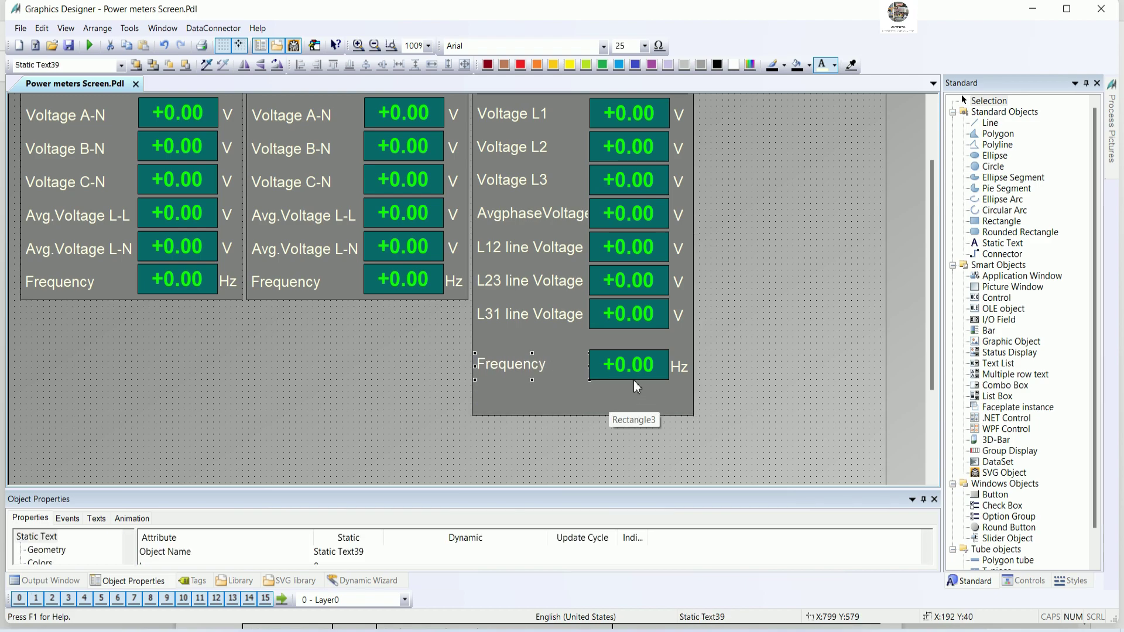
# - Move the Power Meter3 Frequency label, value field and Hz unit down together to the extended rectangle's lower edge, making room for another row
pyautogui.keyDown('shift'); pyautogui.click(640, 366); pyautogui.keyUp('shift')
pyautogui.keyDown('shift'); pyautogui.click(679, 367); pyautogui.keyUp('shift')
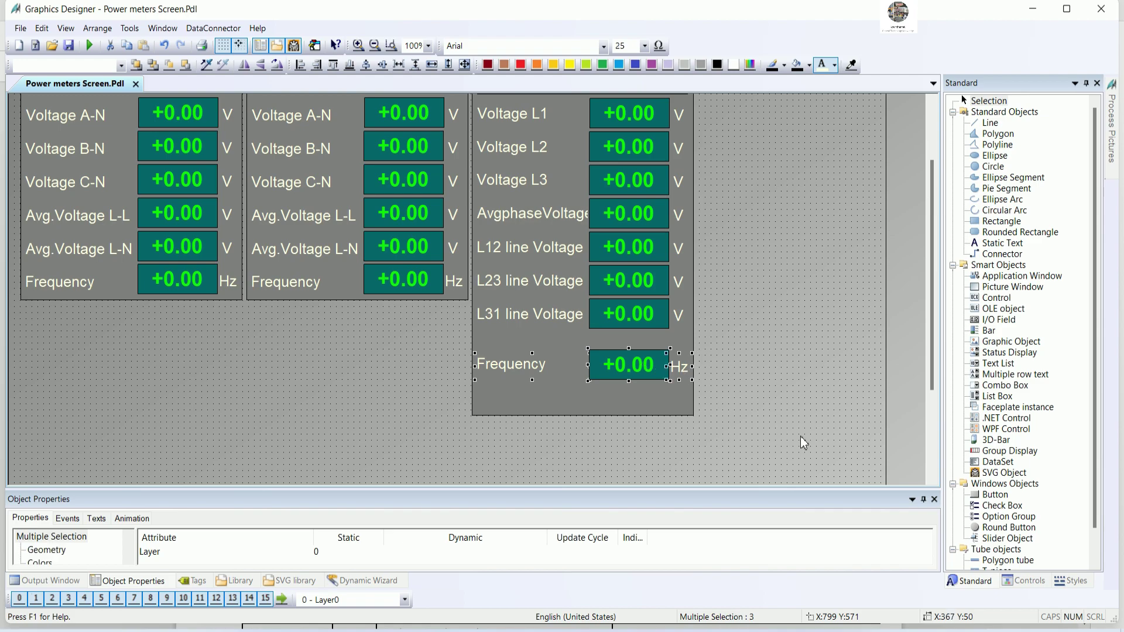
pyautogui.press('Down')
pyautogui.press('Down')
pyautogui.press('Down')
pyautogui.press('Down')
pyautogui.press('Down')
pyautogui.press('Down')
pyautogui.press('Down')
pyautogui.press('Down')
pyautogui.press('Down')
pyautogui.press('Down')
pyautogui.press('Down')
pyautogui.press('Down')
pyautogui.press('Down')
pyautogui.press('Down')
pyautogui.press('Down')
pyautogui.press('Down')
pyautogui.press('Down')
pyautogui.press('Down')
pyautogui.press('Down')
pyautogui.press('Down')
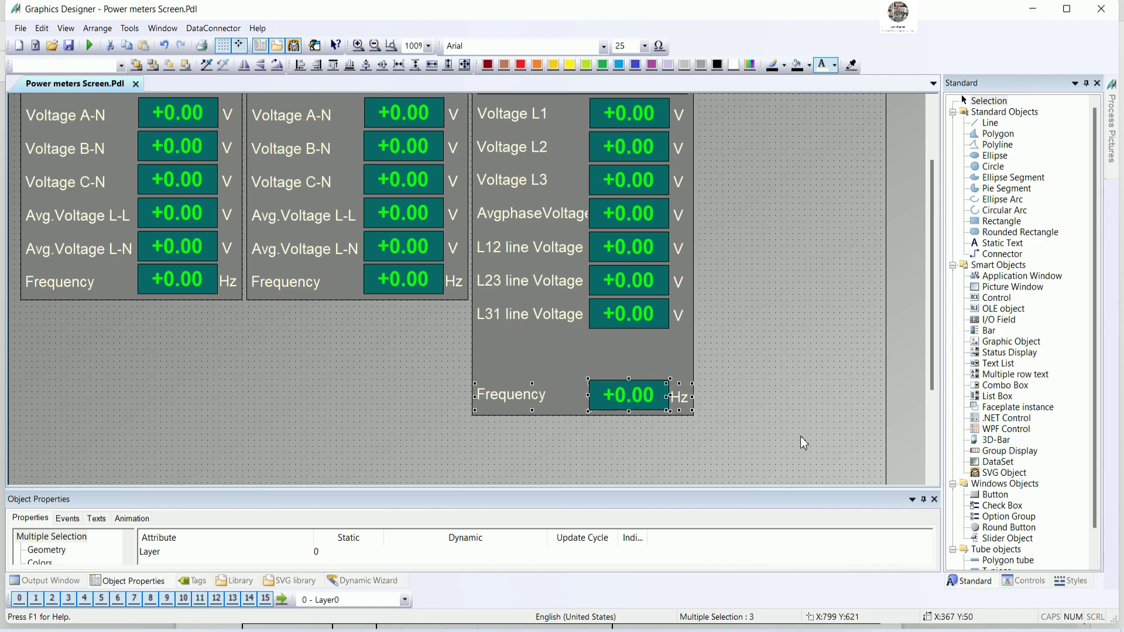
pyautogui.click(801, 437)
# - Duplicate the L31 line Voltage row with its label, value field and V unit, and align the copy directly beneath the original
pyautogui.click(561, 318)
pyautogui.keyDown('shift'); pyautogui.click(609, 319); pyautogui.keyUp('shift')
pyautogui.keyDown('shift'); pyautogui.click(671, 318); pyautogui.keyUp('shift')
pyautogui.rightClick(631, 317)
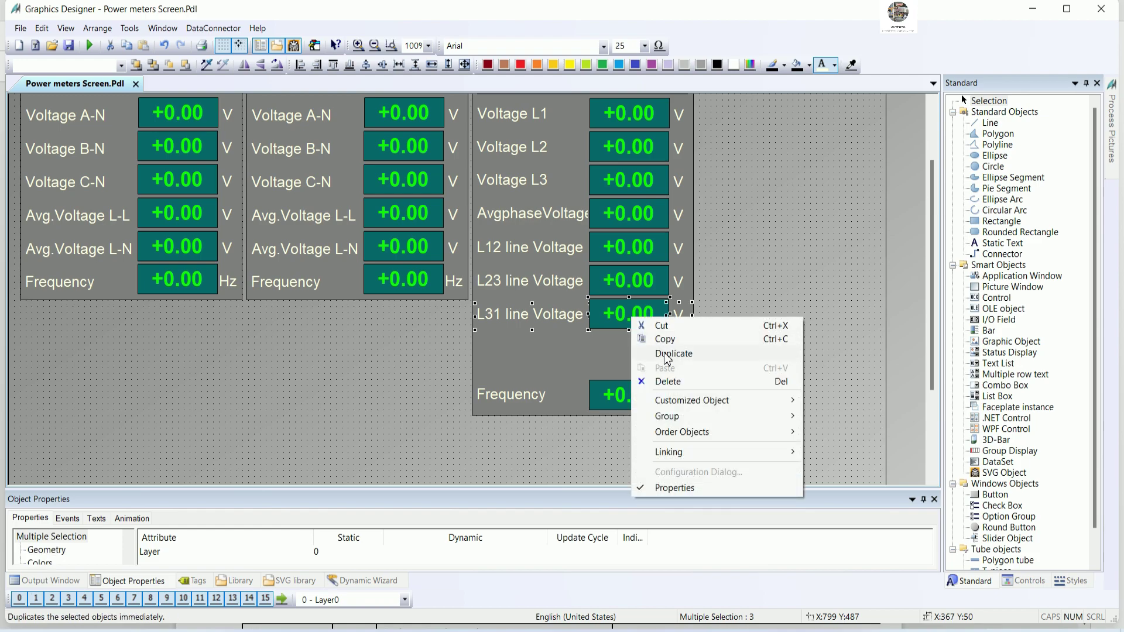
pyautogui.click(667, 354)
pyautogui.press('Down')
pyautogui.press('Down')
pyautogui.press('Down')
pyautogui.press('Down')
pyautogui.press('Left')
pyautogui.press('Left')
pyautogui.press('Up')
pyautogui.press('Up')
pyautogui.press('Up')
pyautogui.press('Down')
pyautogui.click(824, 358)
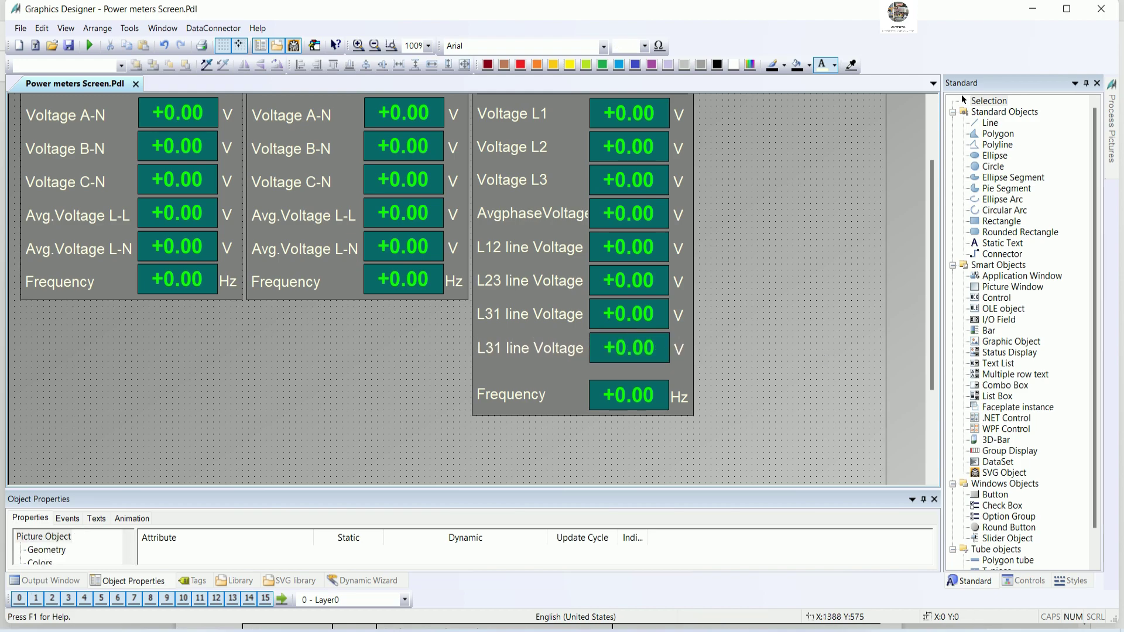
# - Switch to the MDM 3100 PDF and copy the description "Avg. line Voltage" of register 0307
pyautogui.click(566, 357)
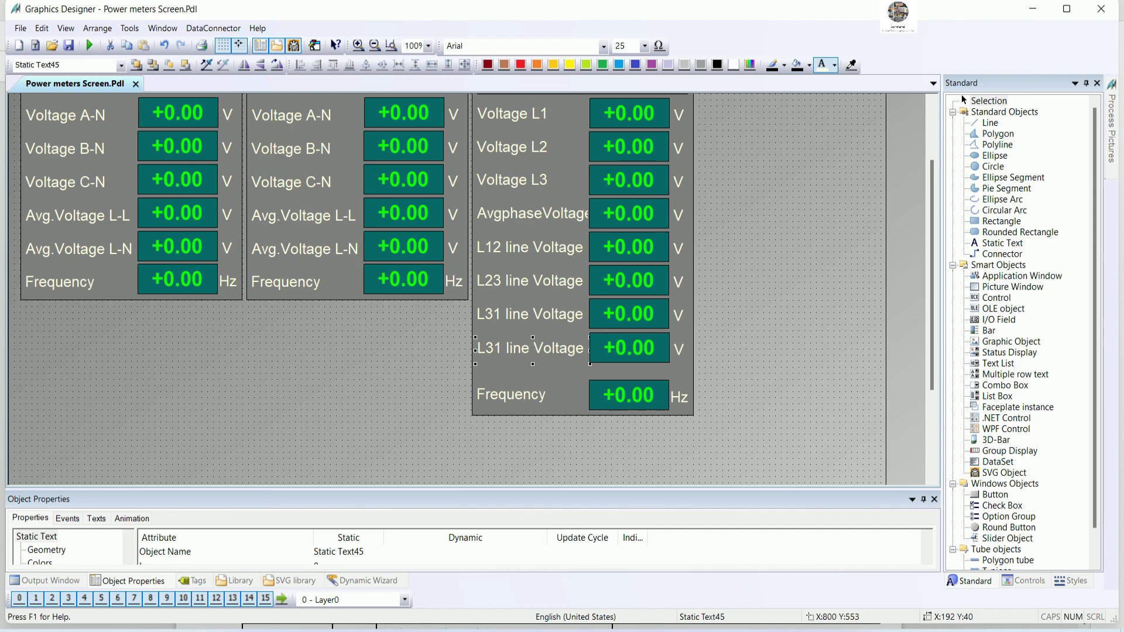
pyautogui.hotkey('alt', 'Tab')
pyautogui.moveTo(388, 310); pyautogui.dragTo(475, 309)
pyautogui.hotkey('ctrl', 'c')
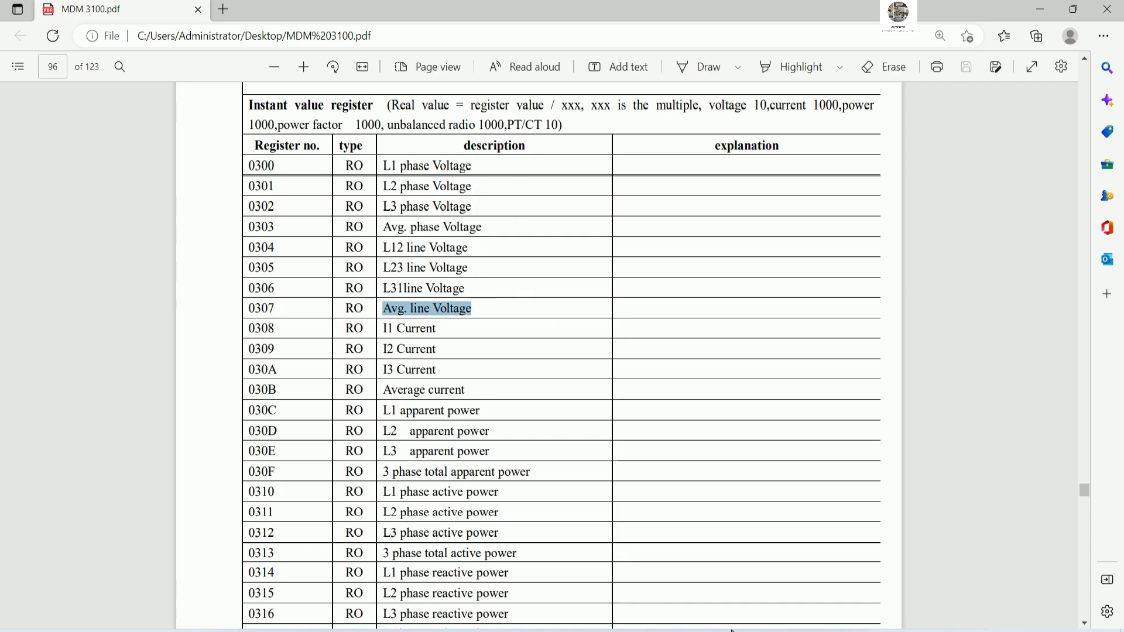
# - Return to Graphics Designer, paste the copied description over the duplicated L31 row's label and edit it to read Avgline Voltage
pyautogui.hotkey('alt', 'Tab')
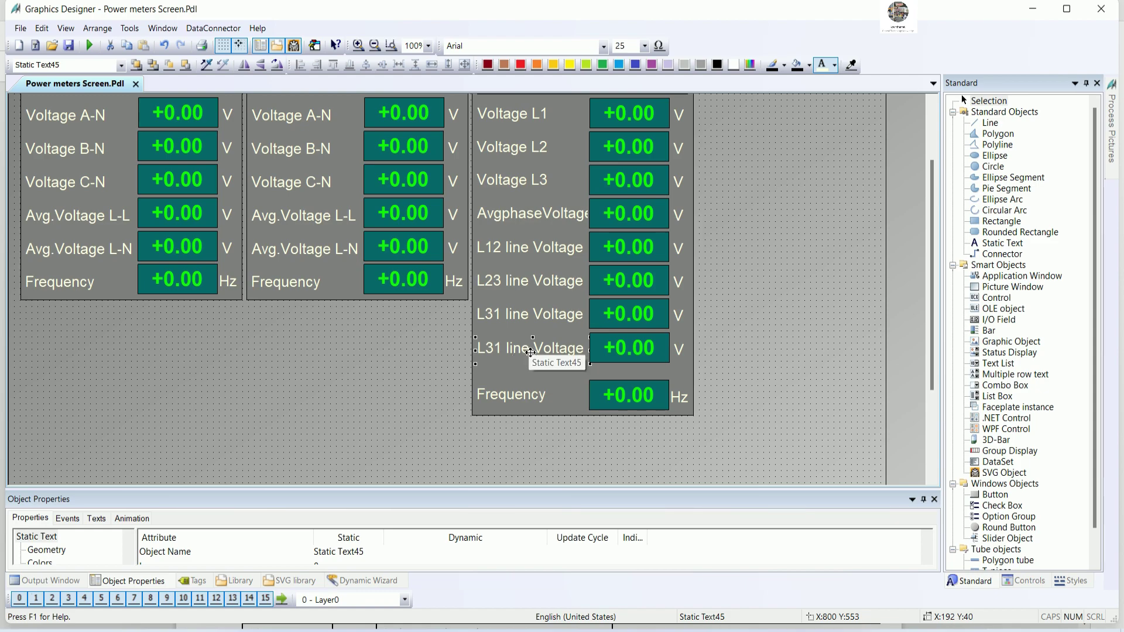
pyautogui.doubleClick(529, 349)
pyautogui.hotkey('ctrl', 'v')
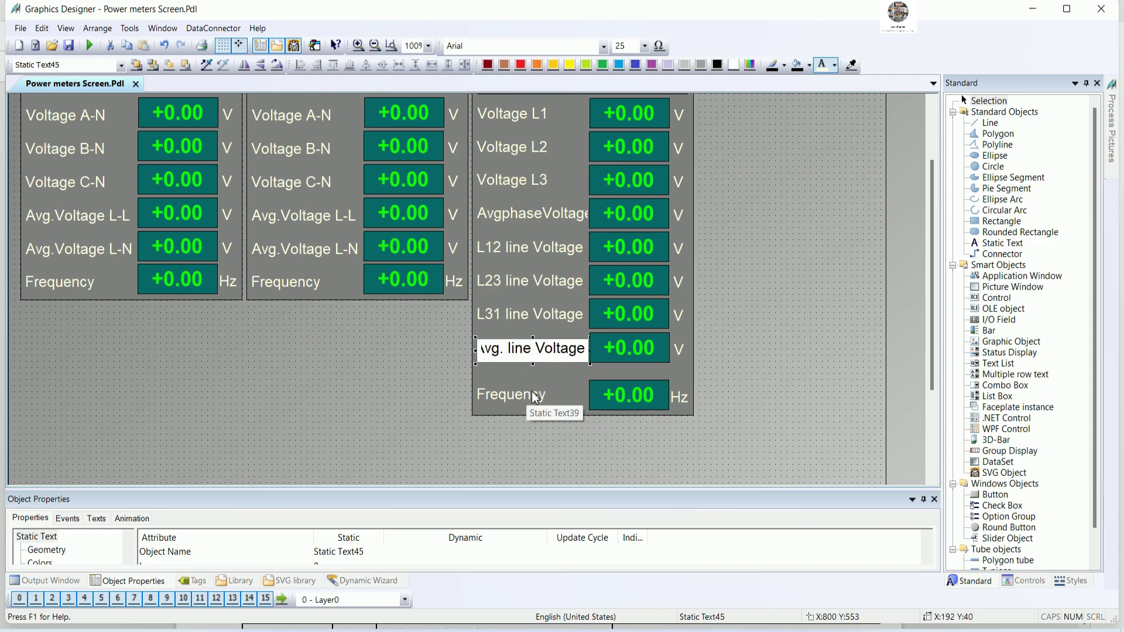
pyautogui.press('BackSpace')
pyautogui.press('BackSpace')
pyautogui.click(534, 358)
pyautogui.press('BackSpace')
pyautogui.click(721, 415)
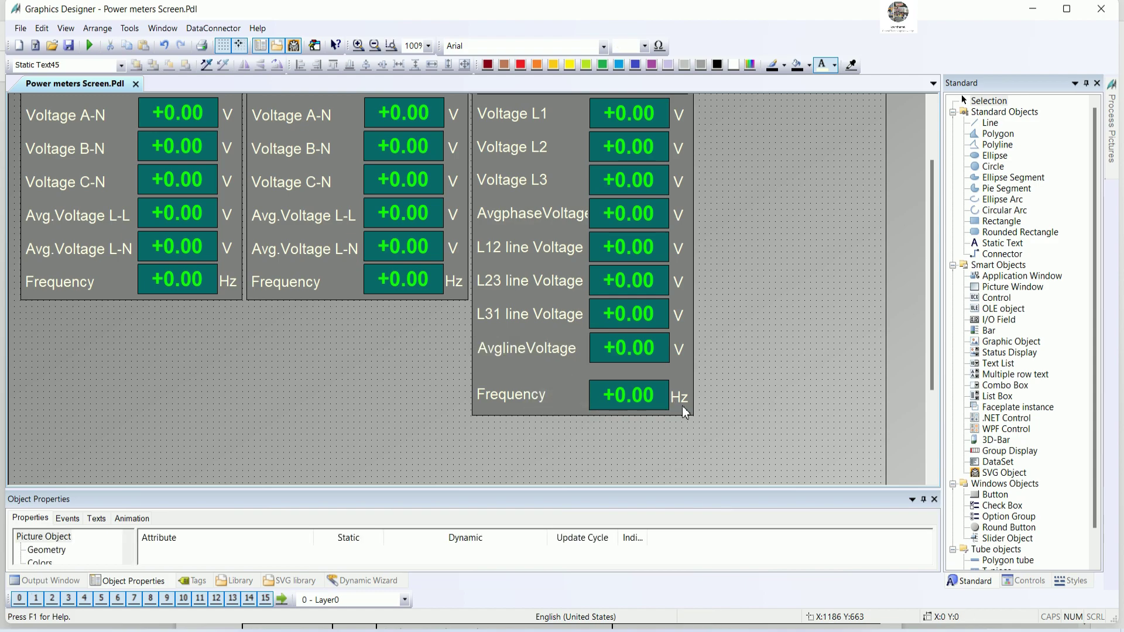
pyautogui.click(546, 361)
pyautogui.doubleClick(528, 346)
pyautogui.click(528, 347)
pyautogui.click(796, 371)
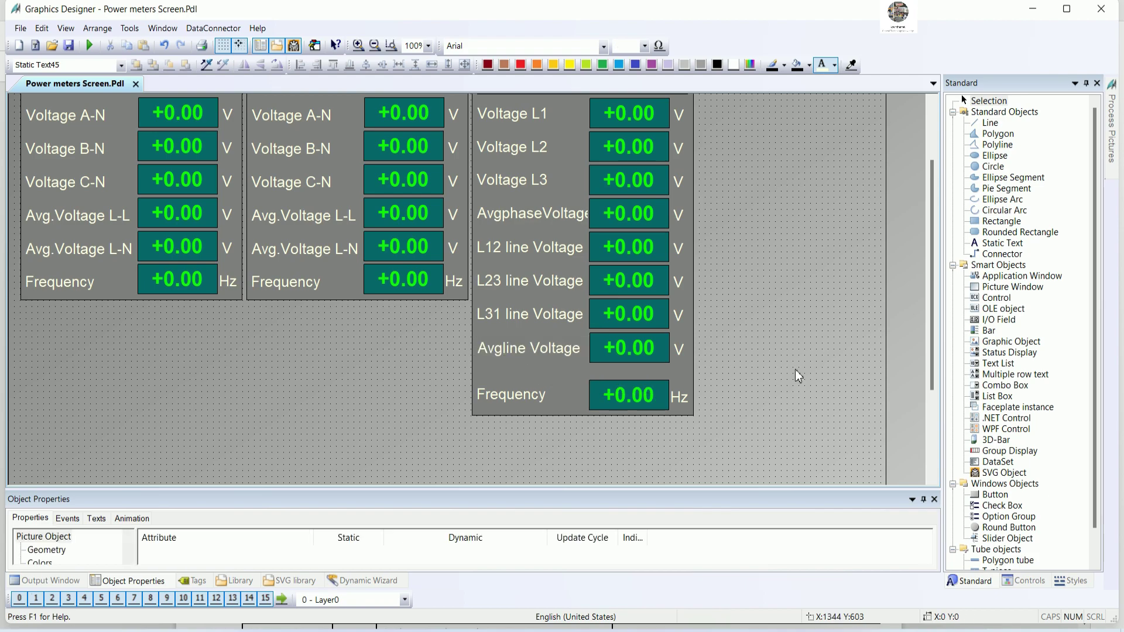
# - Move the Frequency label, value field and Hz unit of Power Meter3 up together to sit directly beneath the Avgline Voltage row
pyautogui.click(533, 406)
pyautogui.keyDown('shift'); pyautogui.click(621, 398); pyautogui.keyUp('shift')
pyautogui.keyDown('shift'); pyautogui.click(679, 398); pyautogui.keyUp('shift')
pyautogui.press('Up')
pyautogui.press('Up')
pyautogui.press('Up')
pyautogui.press('Up')
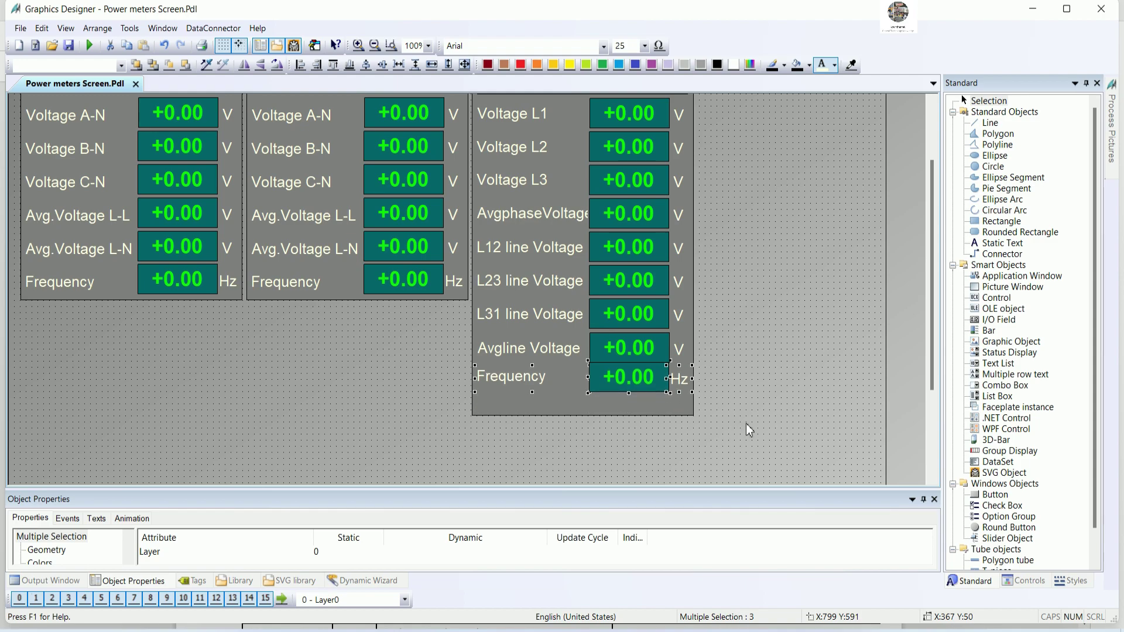
pyautogui.press('Right')
pyautogui.press('Up')
pyautogui.press('Up')
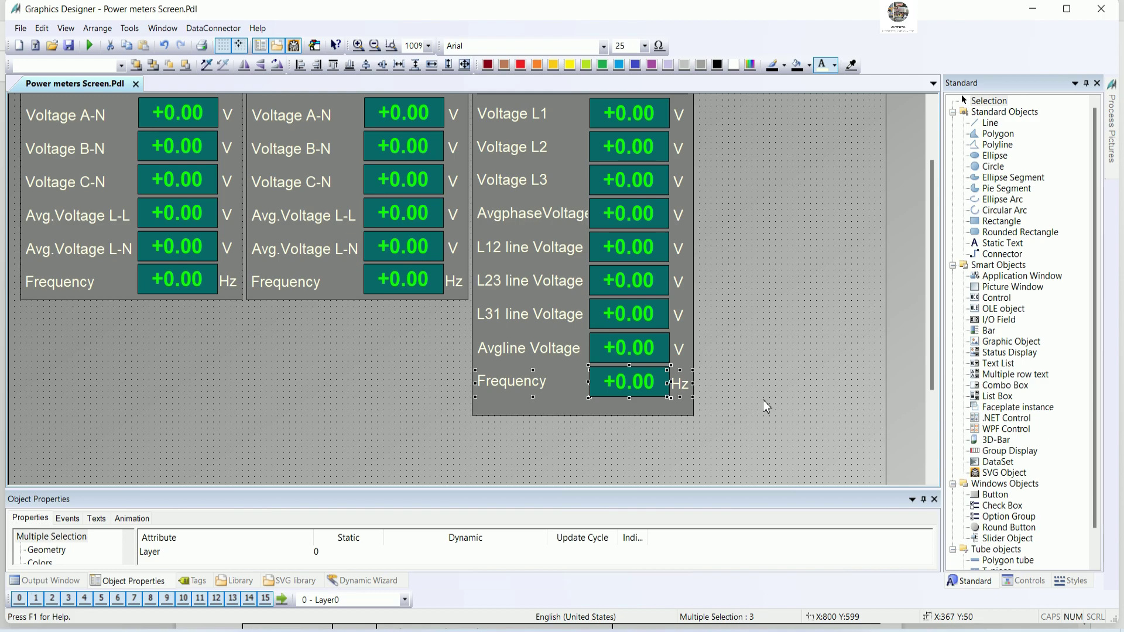
pyautogui.click(767, 403)
# - Shorten the Power Meter3 background rectangle from below to a height of about 577 so it ends just under the Frequency row
pyautogui.click(656, 416)
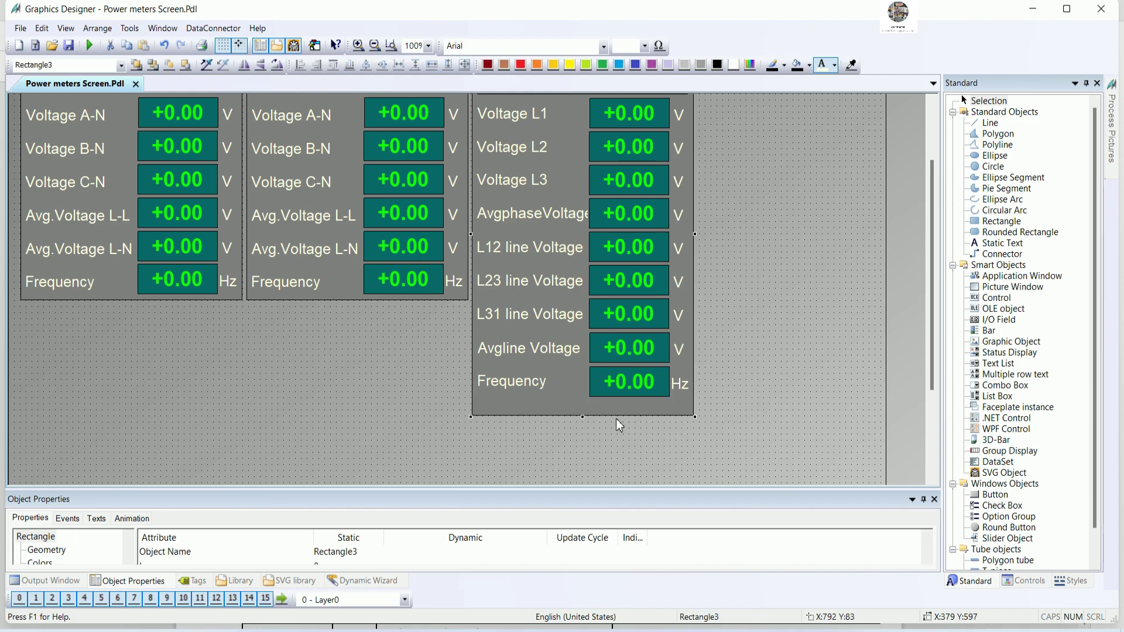
pyautogui.moveTo(584, 417); pyautogui.dragTo(585, 408)
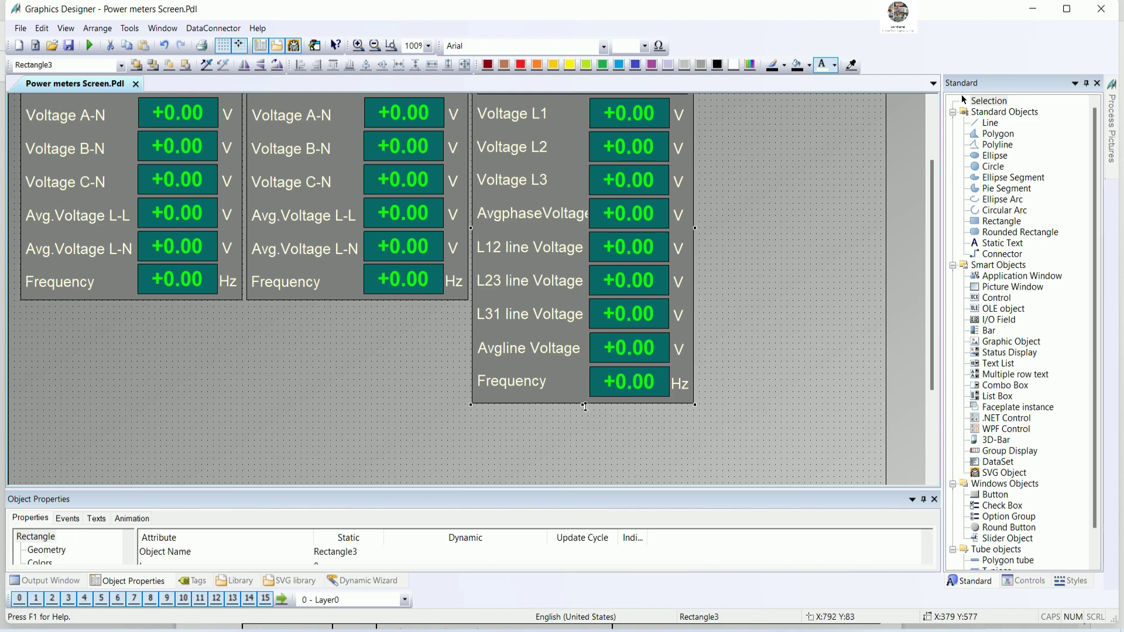
pyautogui.click(819, 282)
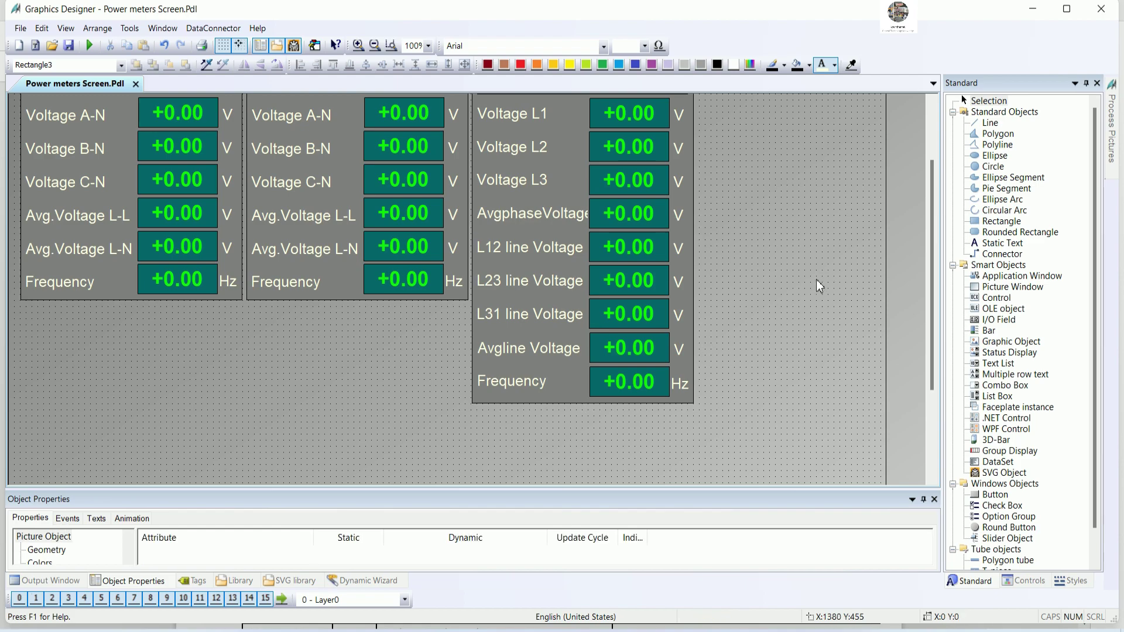
# - Enlarge the object properties area and examine the dynamic options for the Output Value of the Power Meter3 Voltage L1 field
pyautogui.scroll(1, 819, 286)
pyautogui.scroll(1, 819, 285)
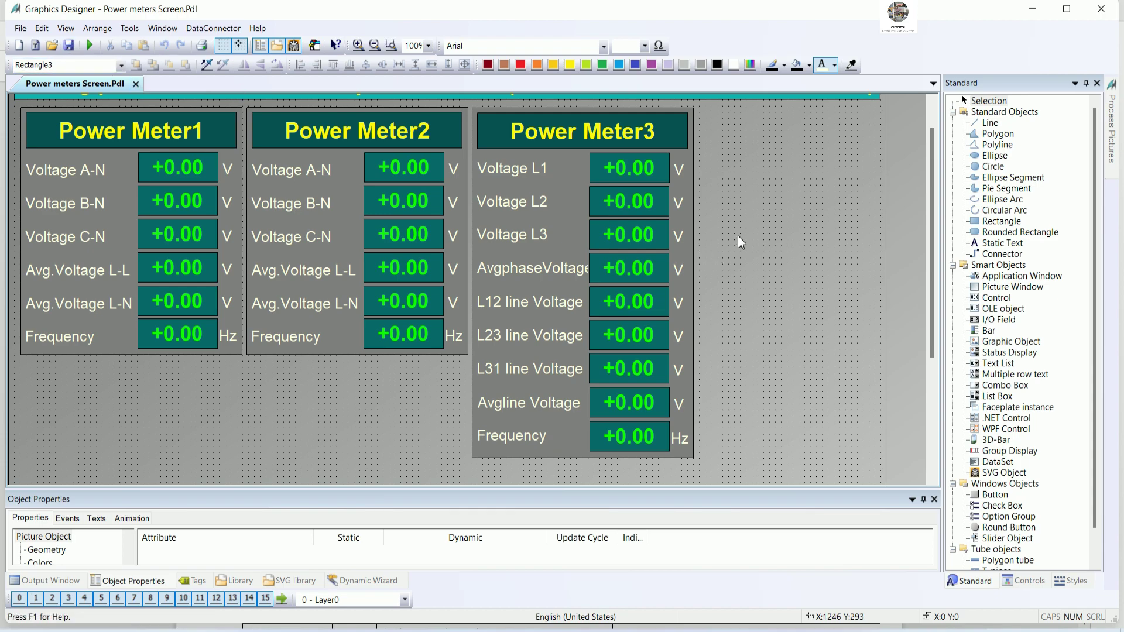
pyautogui.click(635, 179)
pyautogui.moveTo(376, 489); pyautogui.dragTo(380, 353)
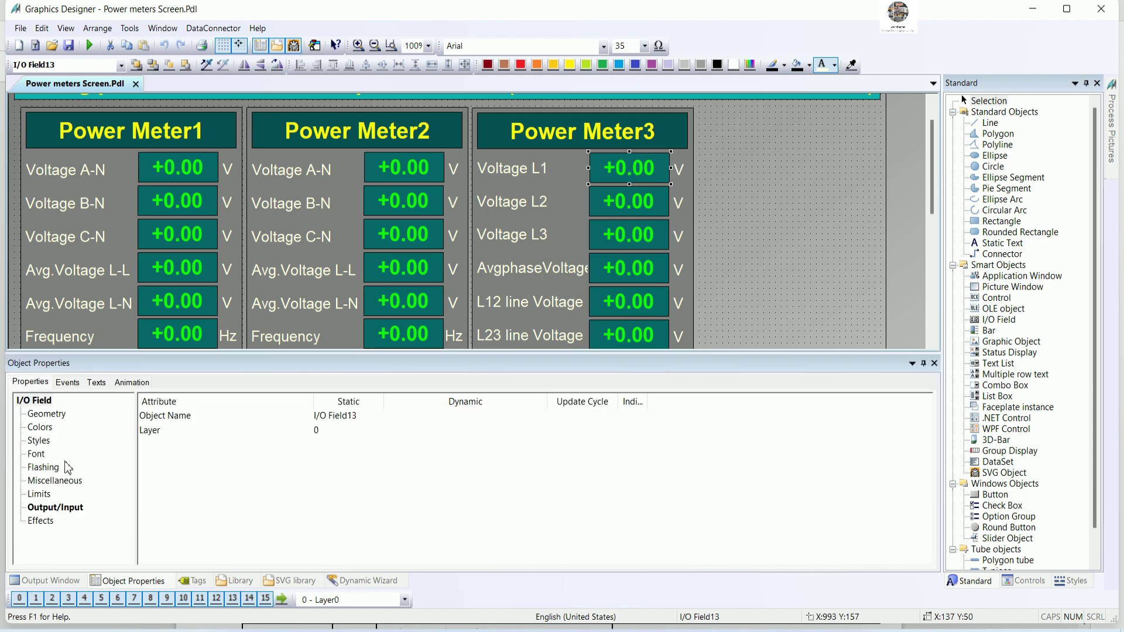
pyautogui.click(55, 507)
pyautogui.rightClick(456, 449)
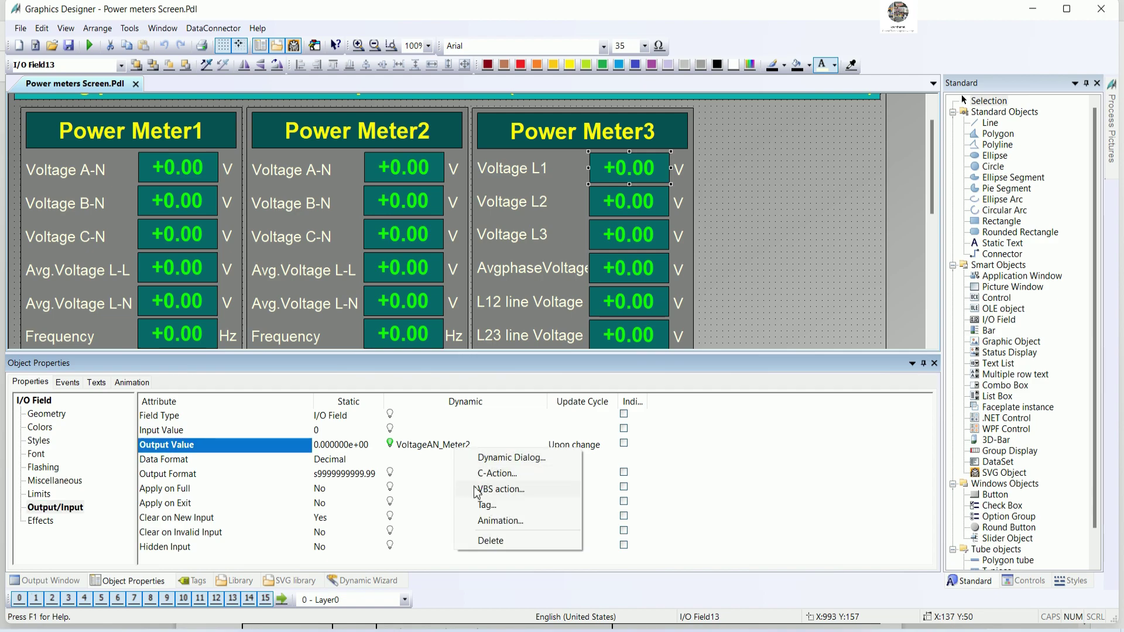
pyautogui.click(457, 450)
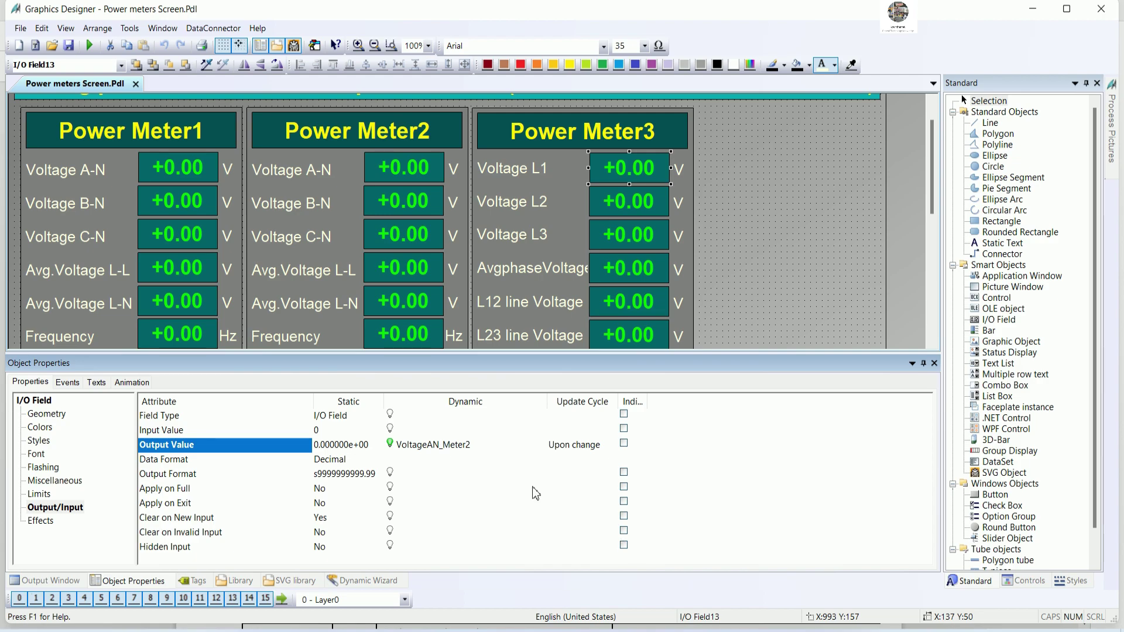
# - In Notepad, add the line "In this case I will use C action program to devide data of power meter3 and power meter4 by 10"
pyautogui.click(555, 626)
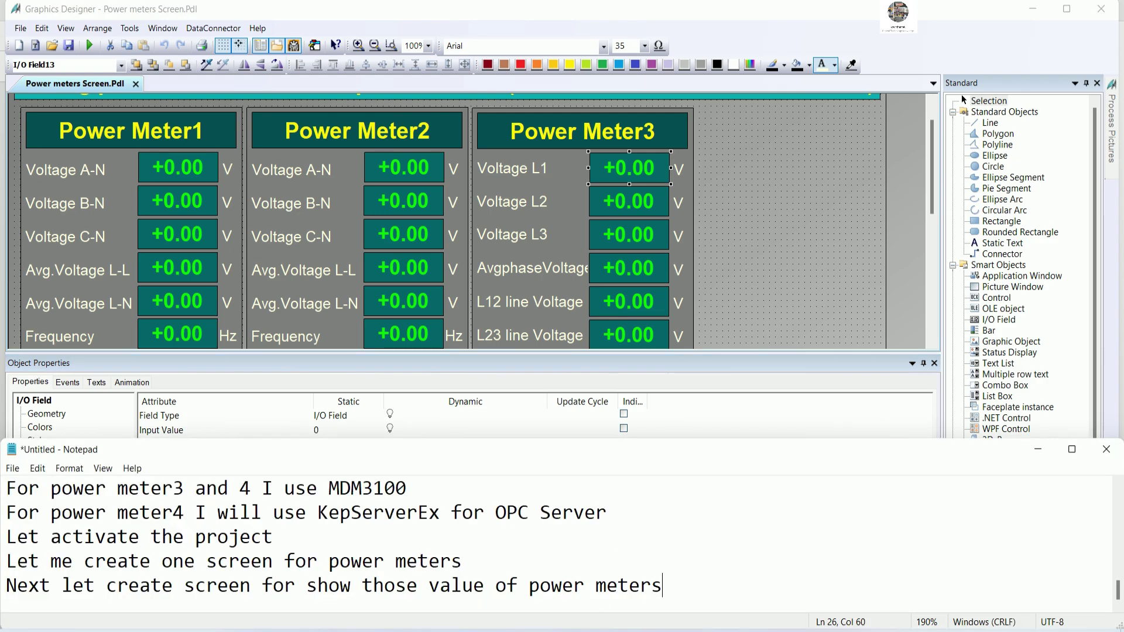
pyautogui.press('Return')
pyautogui.write('In this ca')
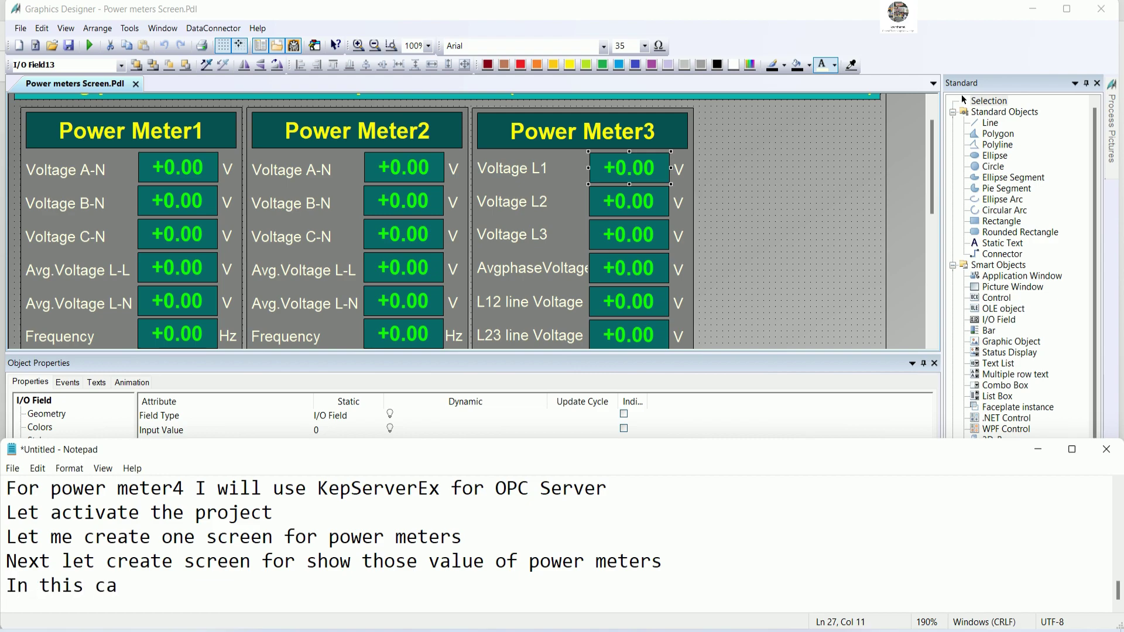
pyautogui.write('se we')
pyautogui.press('BackSpace')
pyautogui.press('BackSpace')
pyautogui.press('BackSpace')
pyautogui.write('I will ')
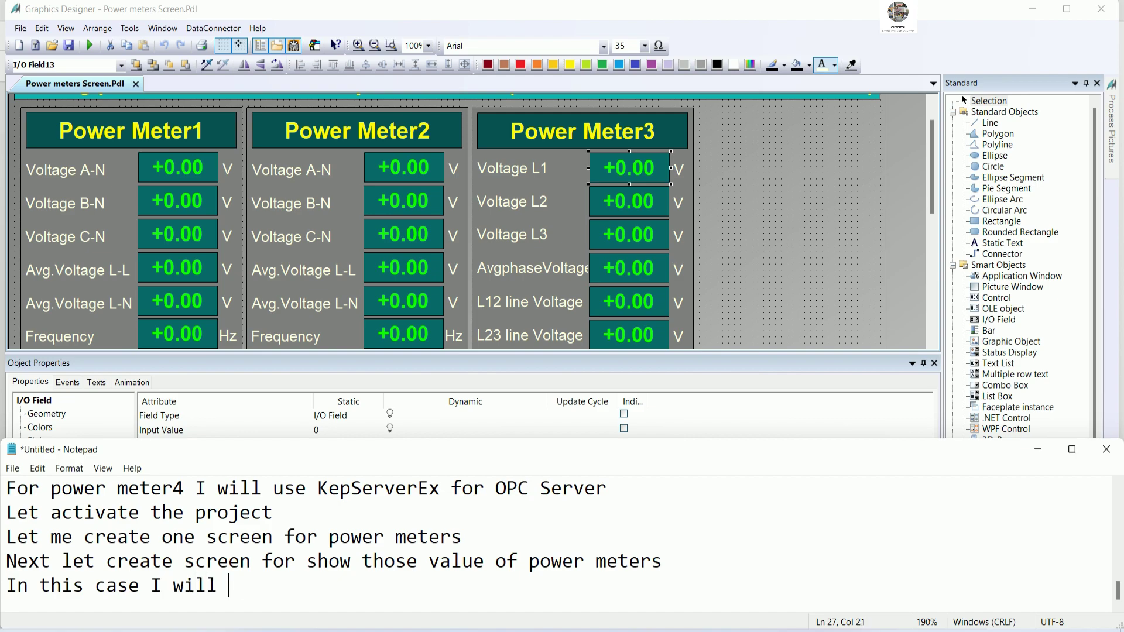
pyautogui.write('use C action ')
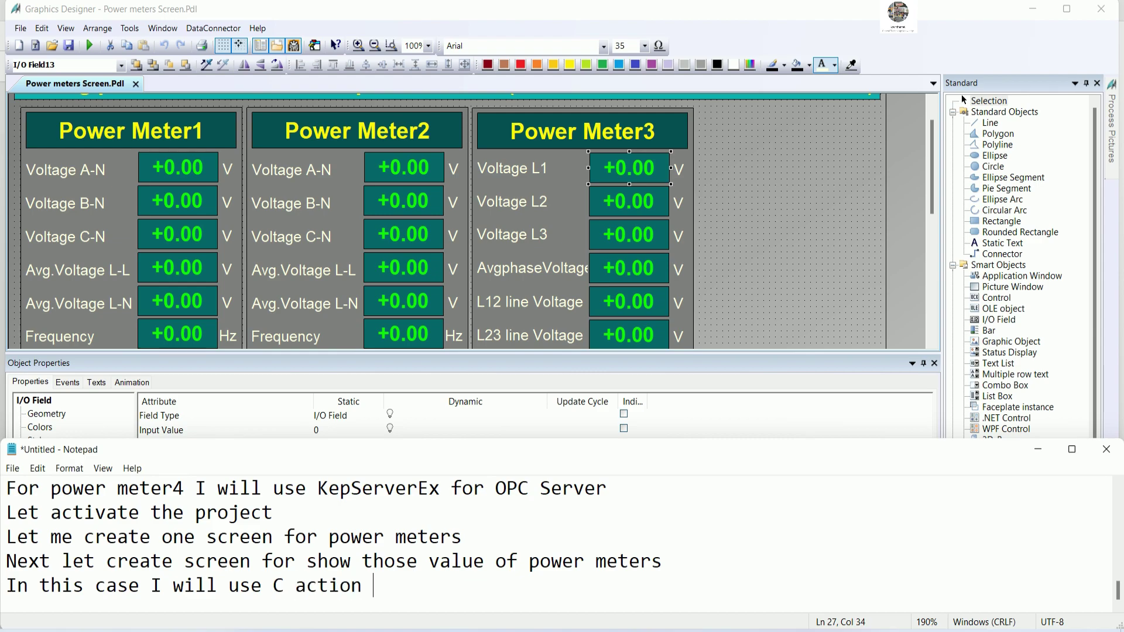
pyautogui.write('program ')
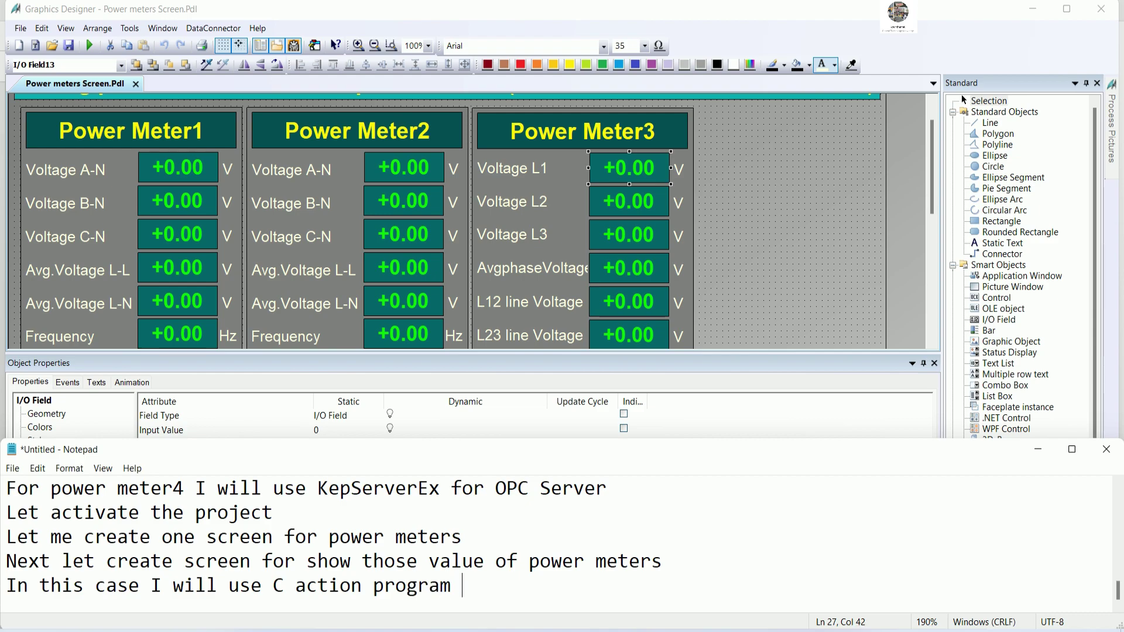
pyautogui.write('to devide')
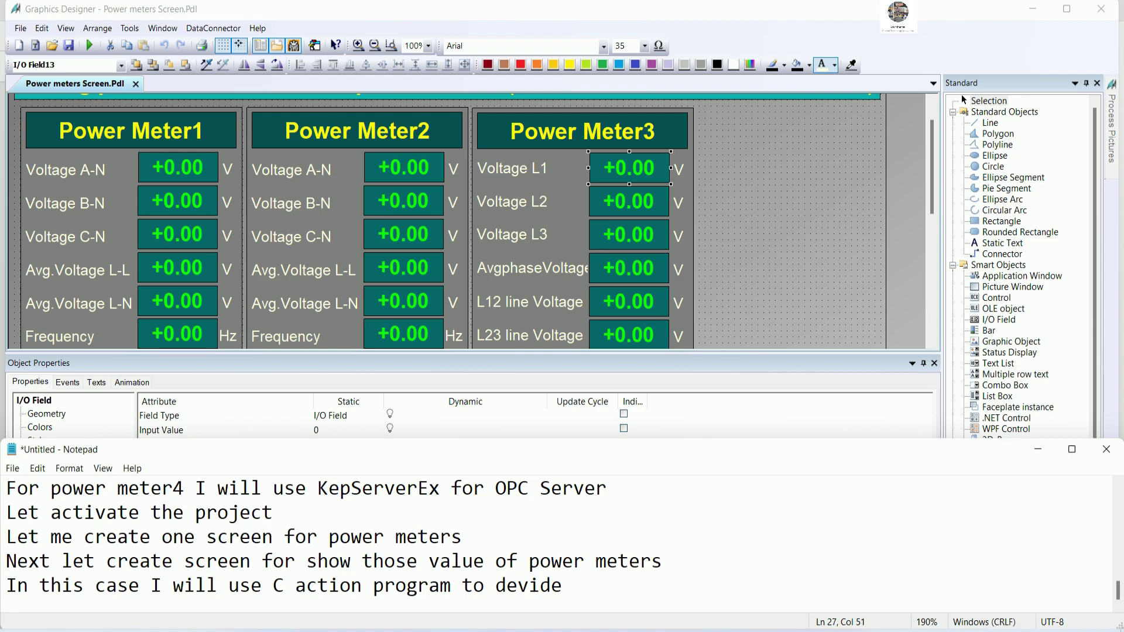
pyautogui.write(' data of power meter')
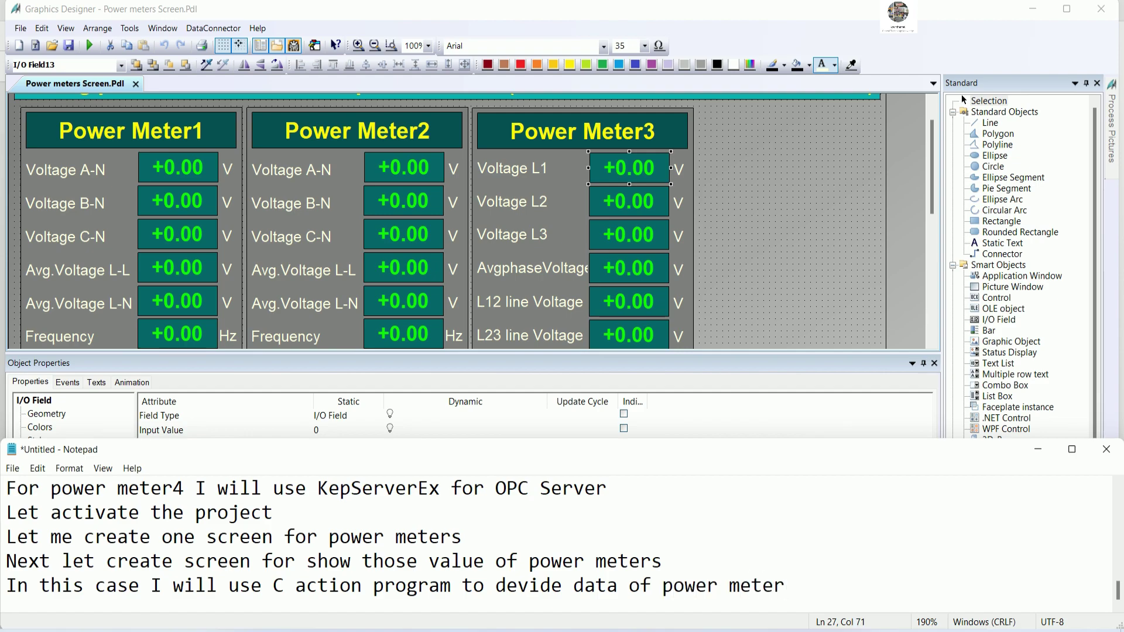
pyautogui.write('3 and power merter')
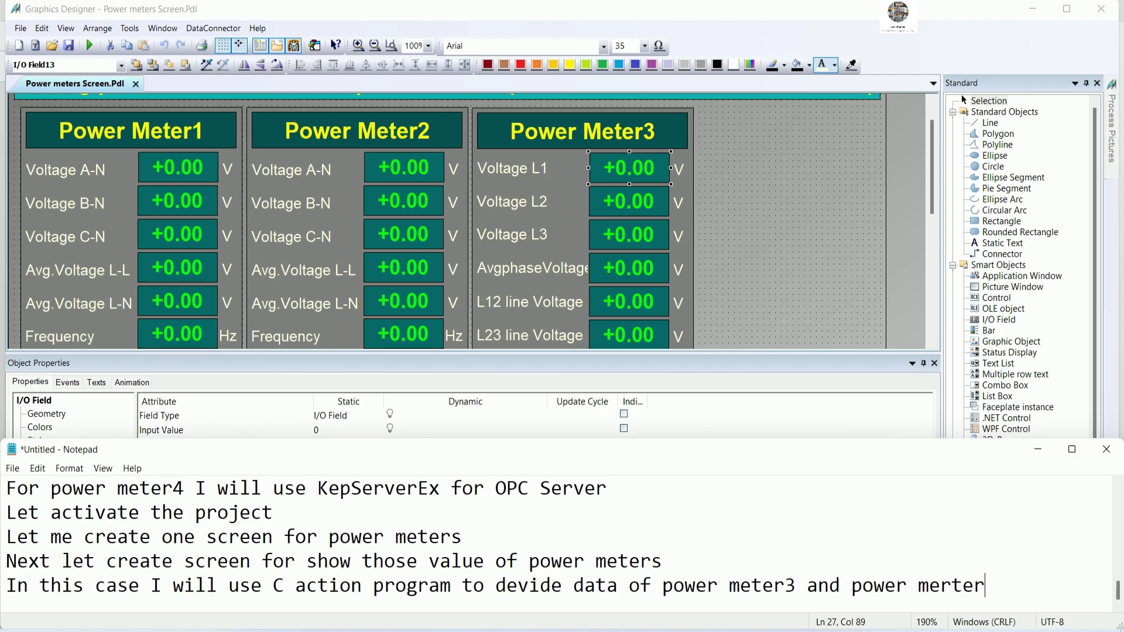
pyautogui.press('BackSpace')
pyautogui.press('BackSpace')
pyautogui.press('BackSpace')
pyautogui.press('BackSpace')
pyautogui.write('ter4 by ')
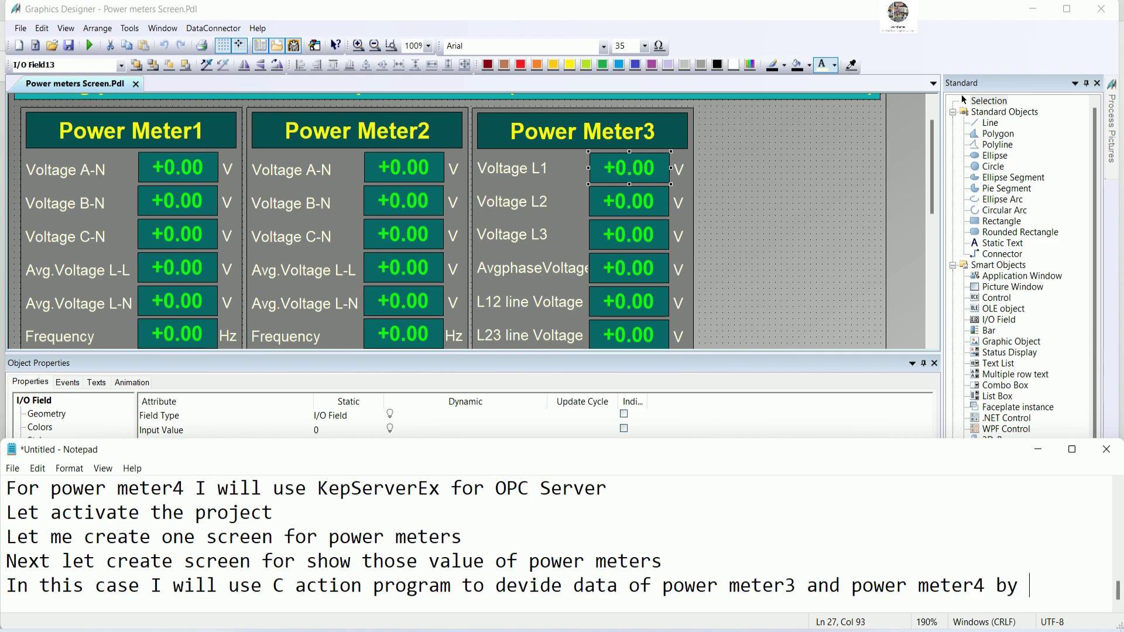
pyautogui.write('10')
pyautogui.click(1037, 450)
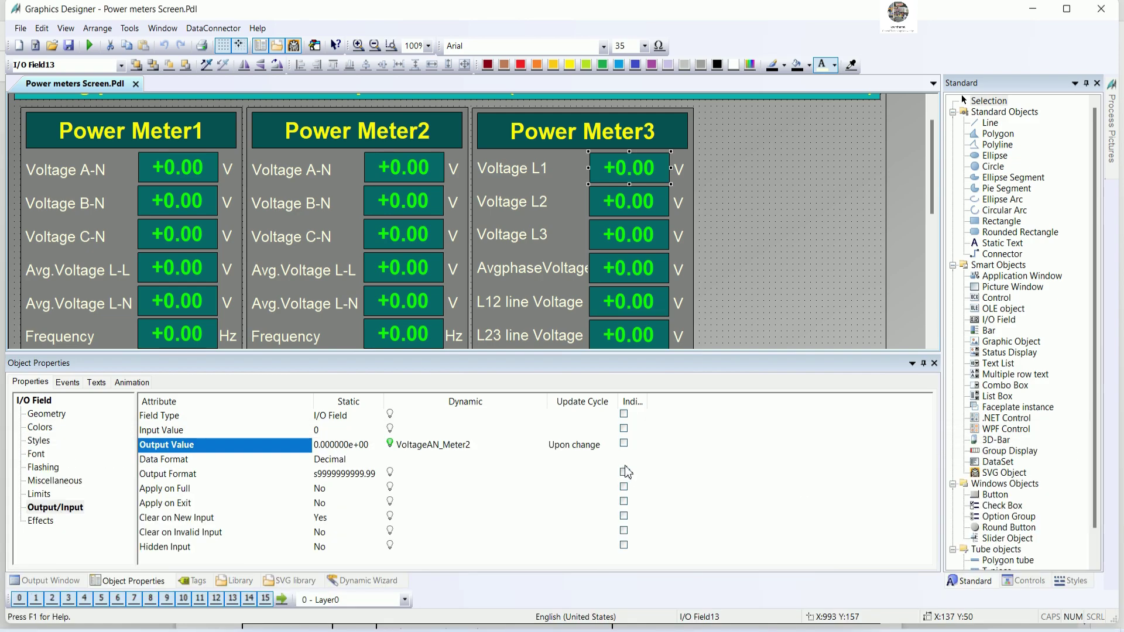
# - Replace the tag link on the Output Value of Power Meter3's Voltage L1 field with a C action and open its editor
pyautogui.rightClick(461, 449)
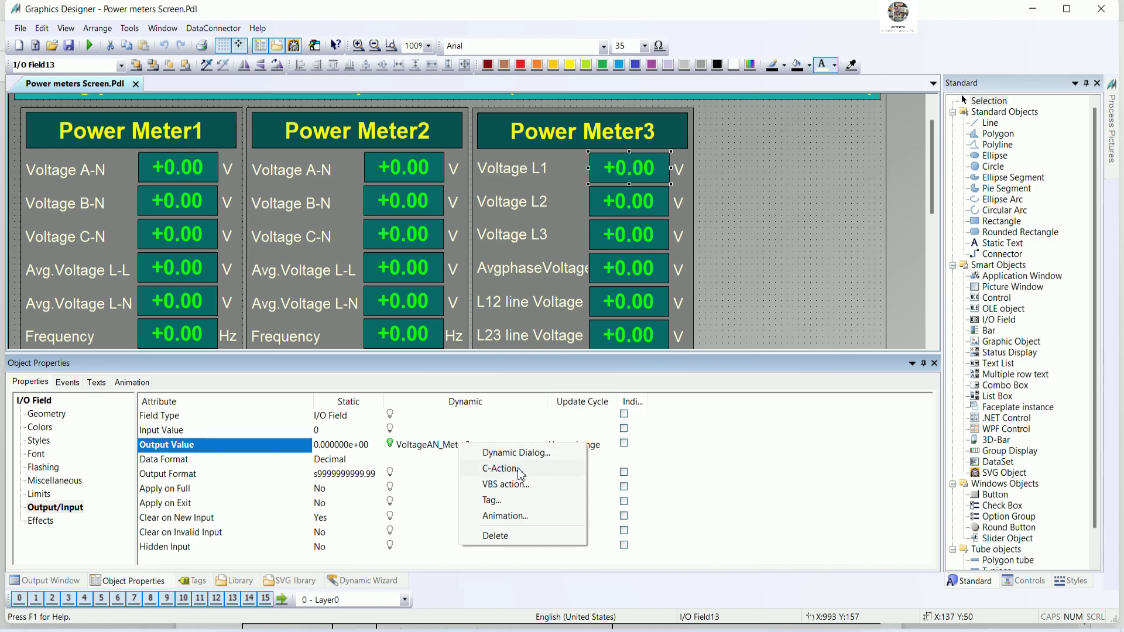
pyautogui.click(496, 535)
pyautogui.click(579, 357)
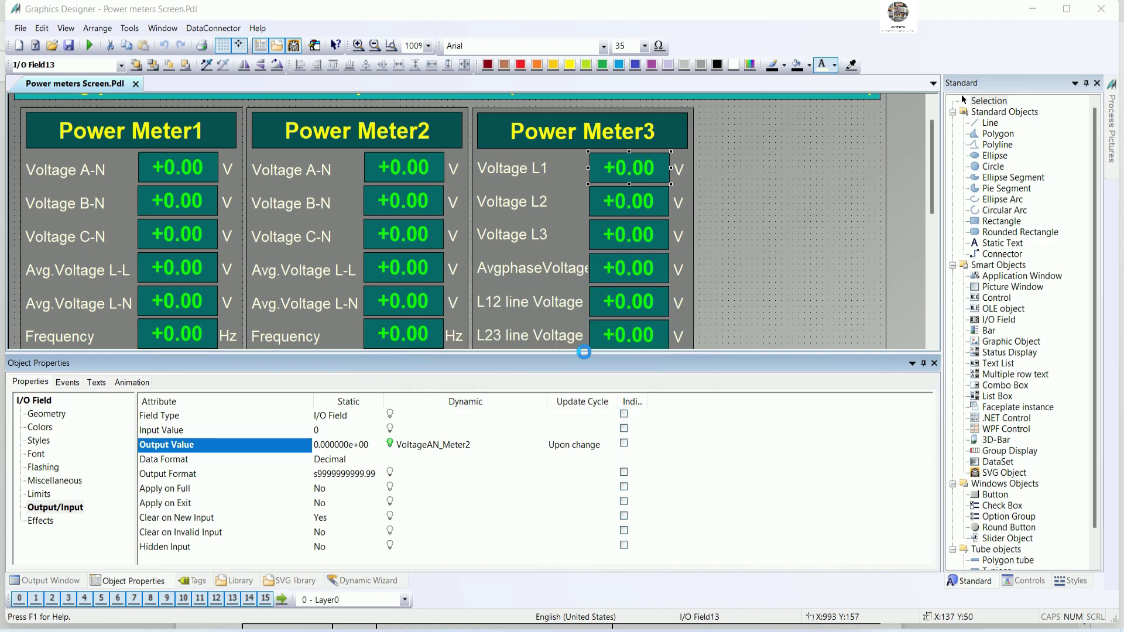
pyautogui.scroll(4, 553, 252)
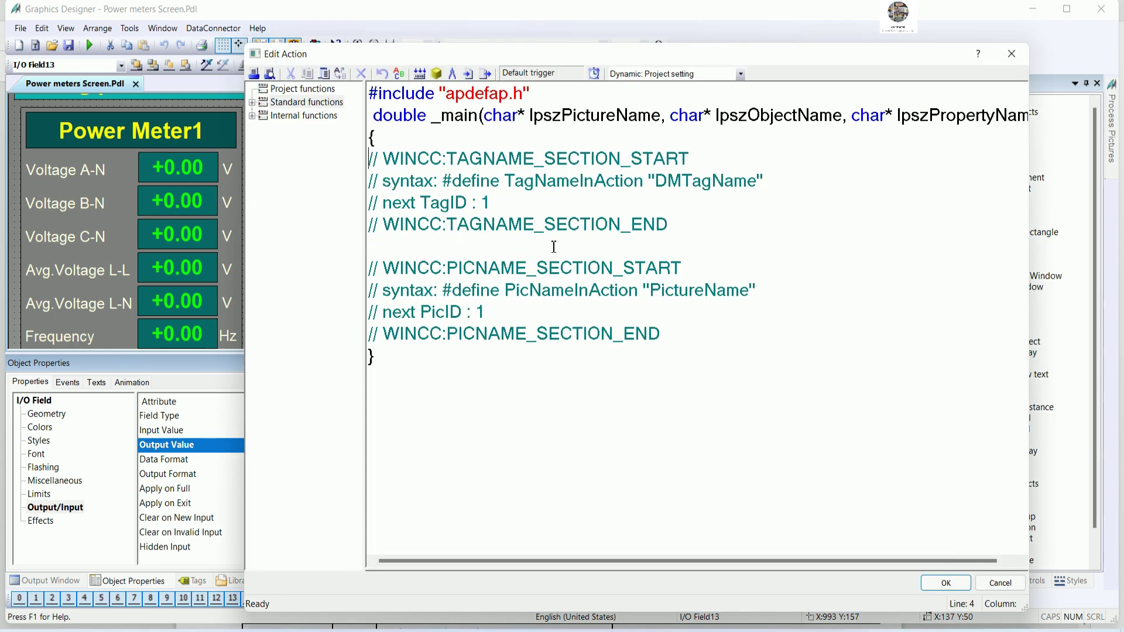
# - Delete the template comments from the C action's function body, leaving blank lines between the braces for new code
pyautogui.moveTo(631, 305); pyautogui.dragTo(369, 157)
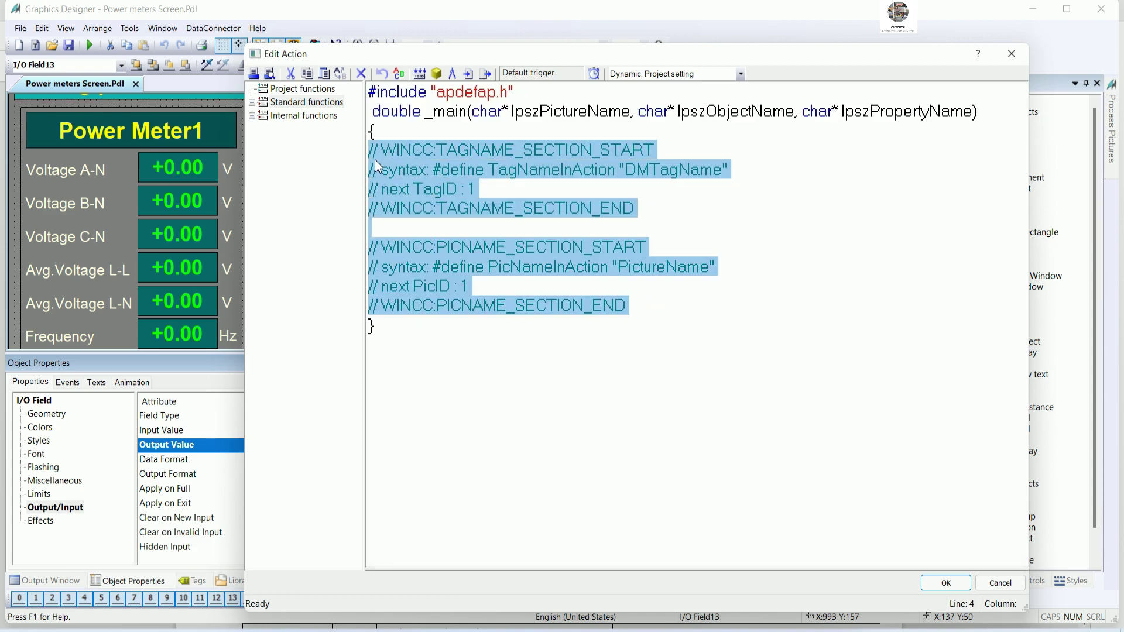
pyautogui.press('Delete')
pyautogui.press('Return')
pyautogui.press('Return')
pyautogui.press('Return')
pyautogui.press('Return')
pyautogui.press('Up')
pyautogui.press('Up')
pyautogui.press('Up')
pyautogui.press('Up')
pyautogui.press('Tab')
pyautogui.press('Tab')
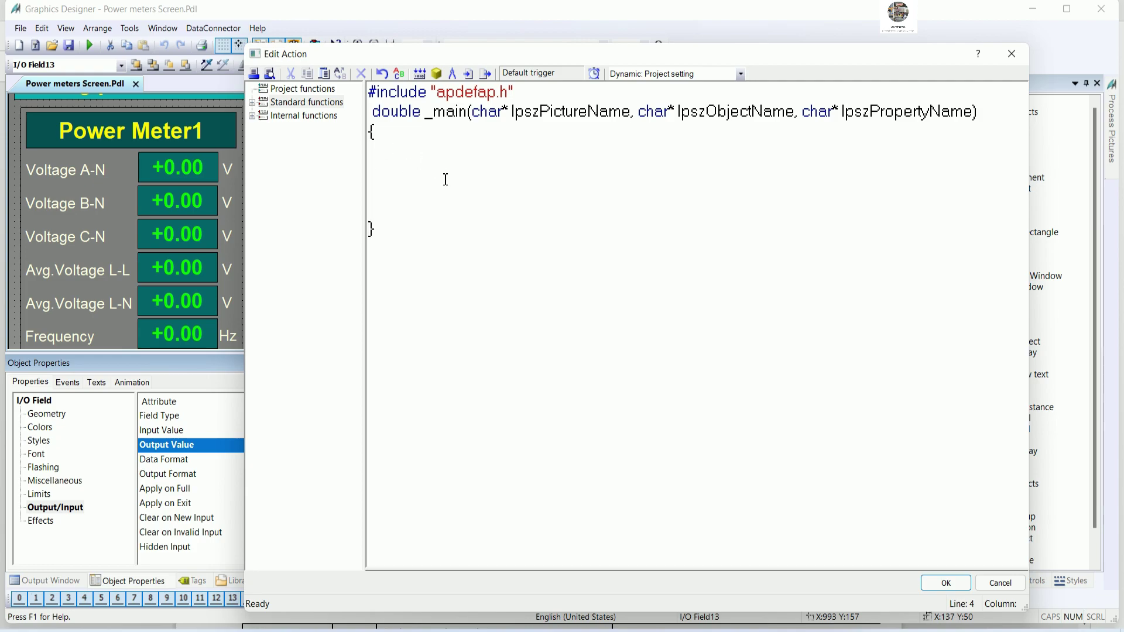
# - Find the GetTagWord function among the internal tag get functions and start inserting it into the C action
pyautogui.click(252, 102)
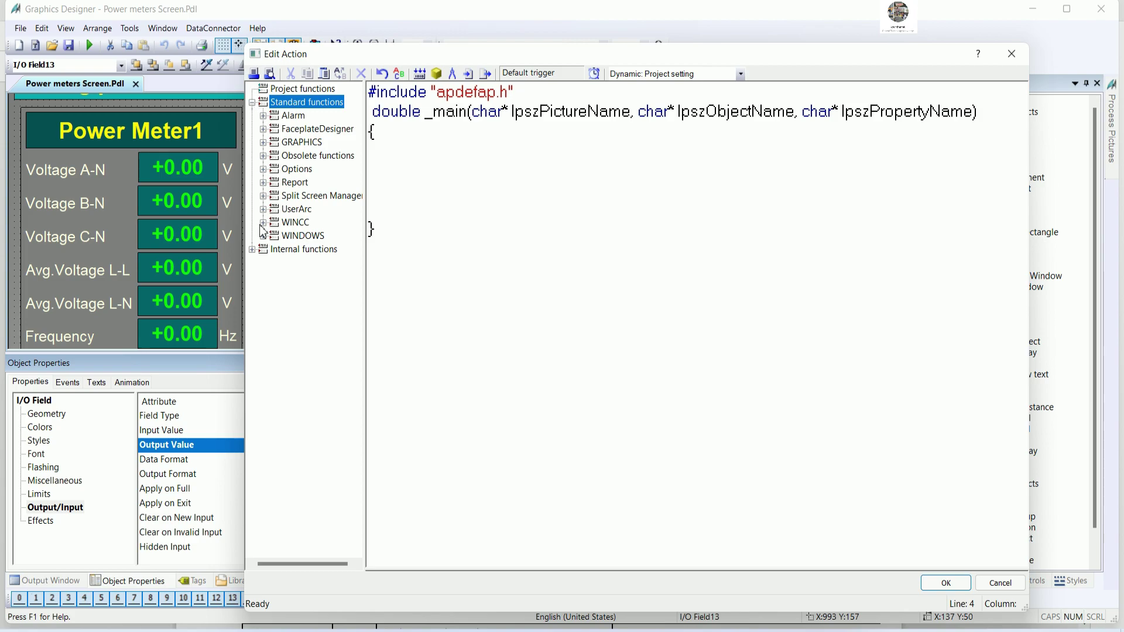
pyautogui.click(253, 249)
pyautogui.click(264, 303)
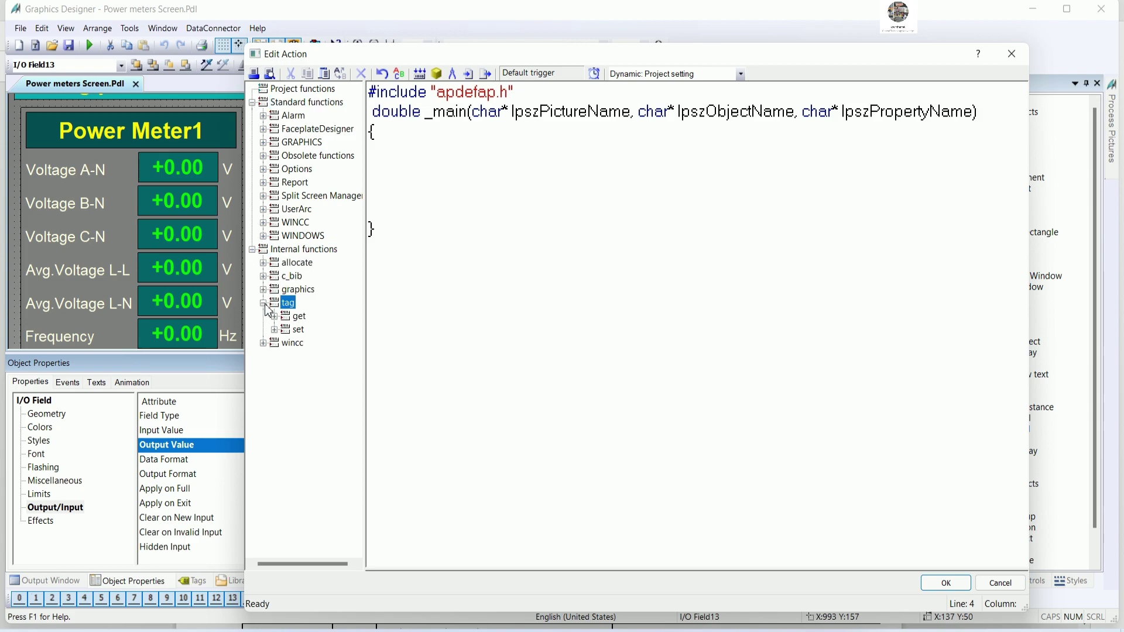
pyautogui.click(274, 317)
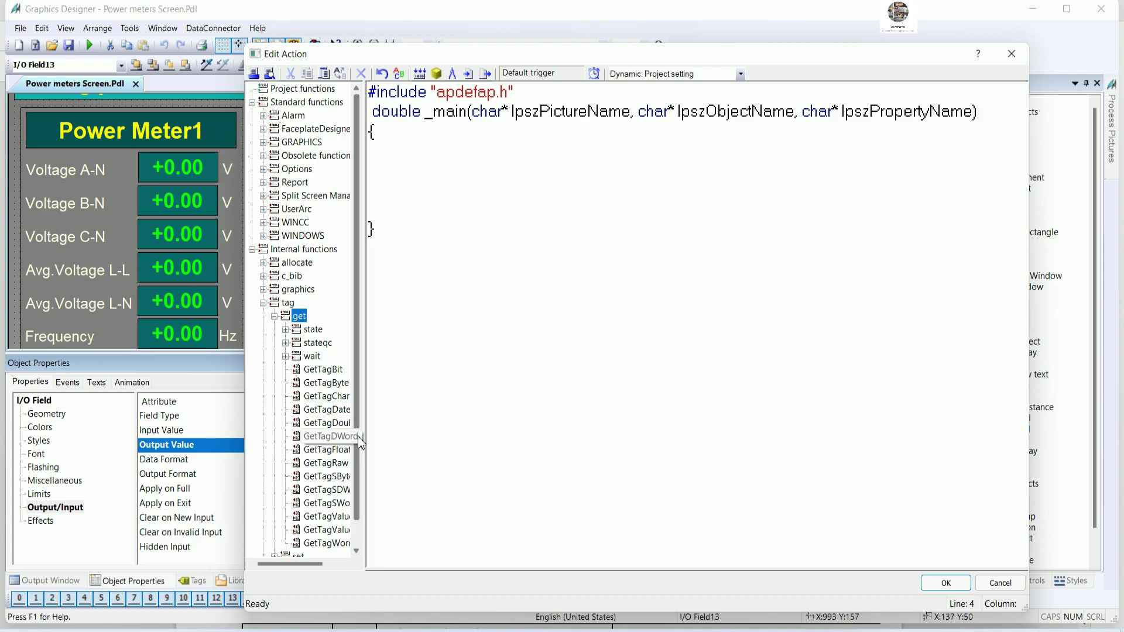
pyautogui.moveTo(363, 402); pyautogui.dragTo(415, 404)
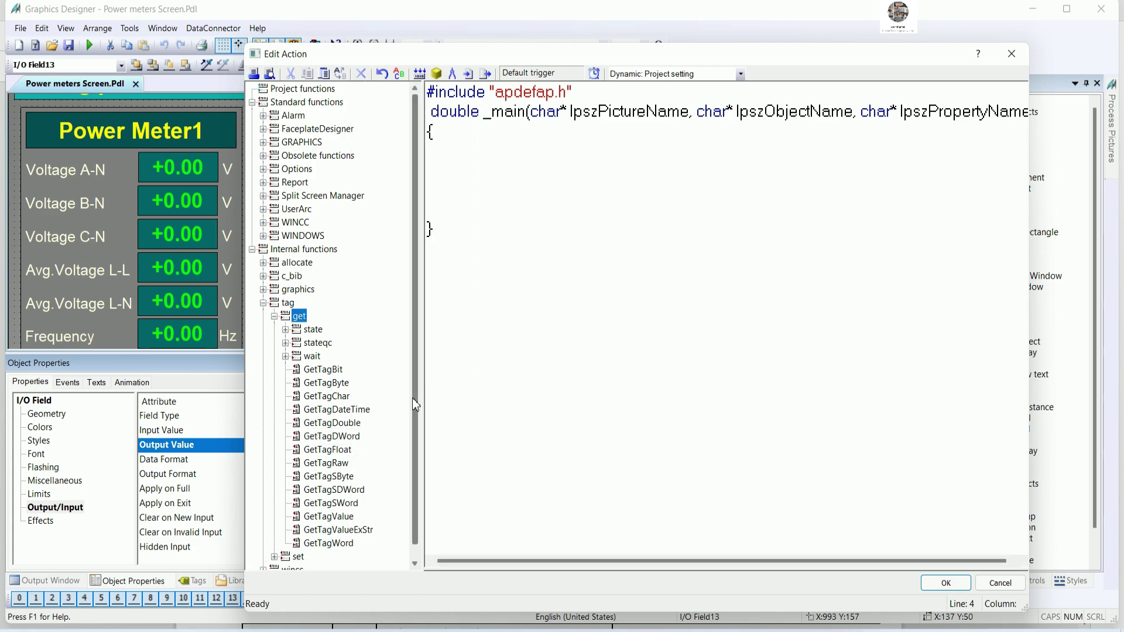
pyautogui.scroll(-1, 412, 398)
pyautogui.click(332, 531)
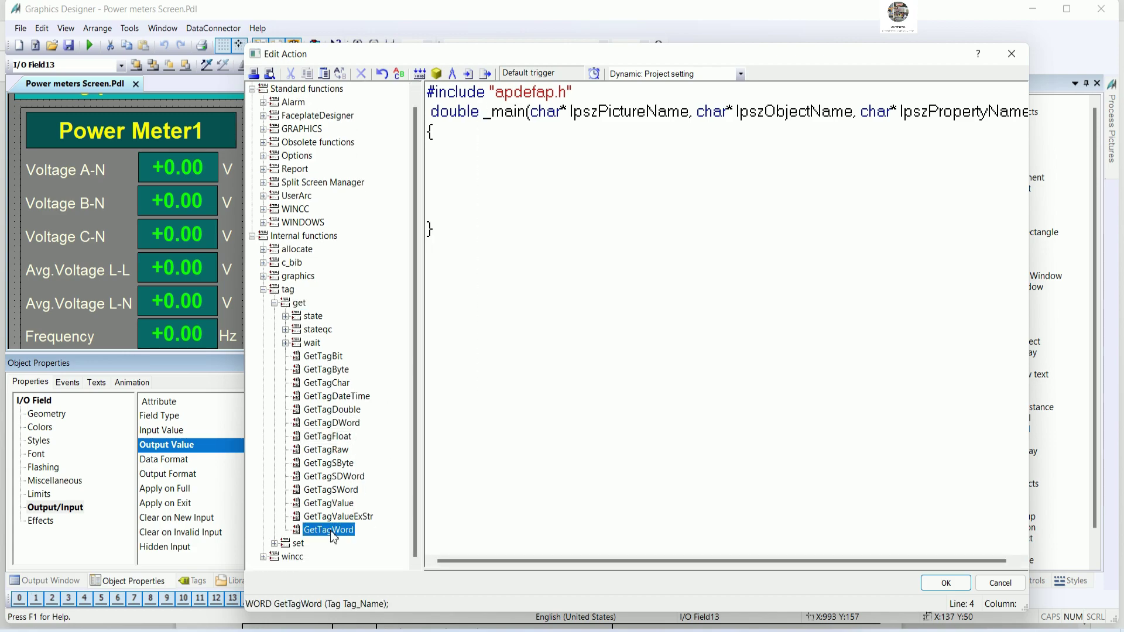
pyautogui.doubleClick(332, 534)
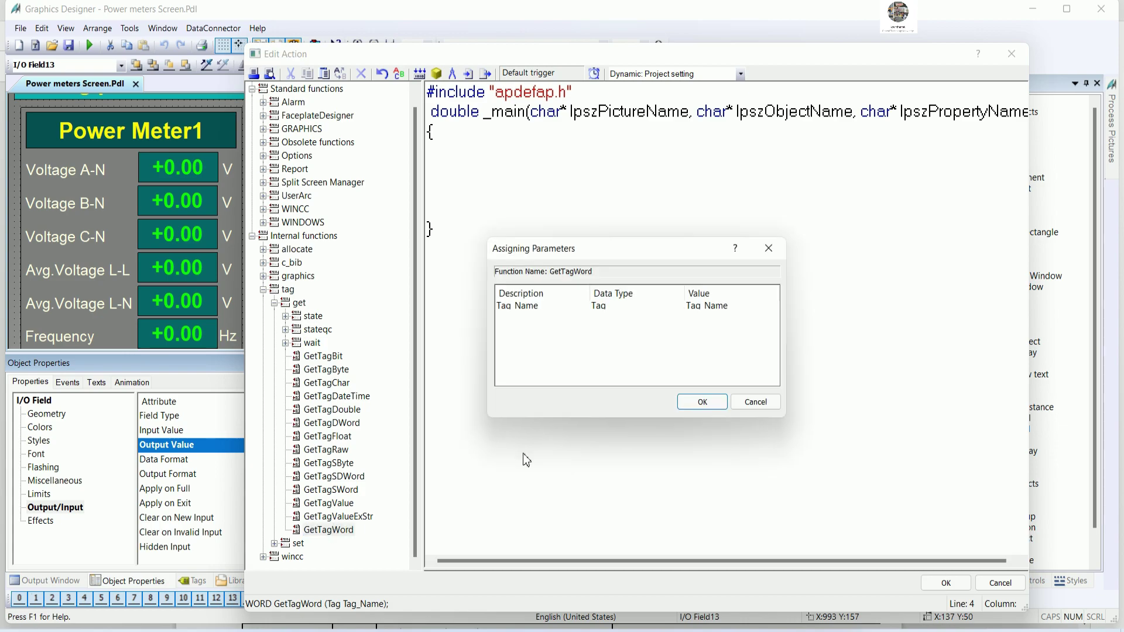
# - Assign the PowerMeter3 tag L1phaseVoltage_Meter3 as the GetTagWord parameter and insert the call into the function body
pyautogui.click(718, 309)
pyautogui.click(775, 305)
pyautogui.click(709, 322)
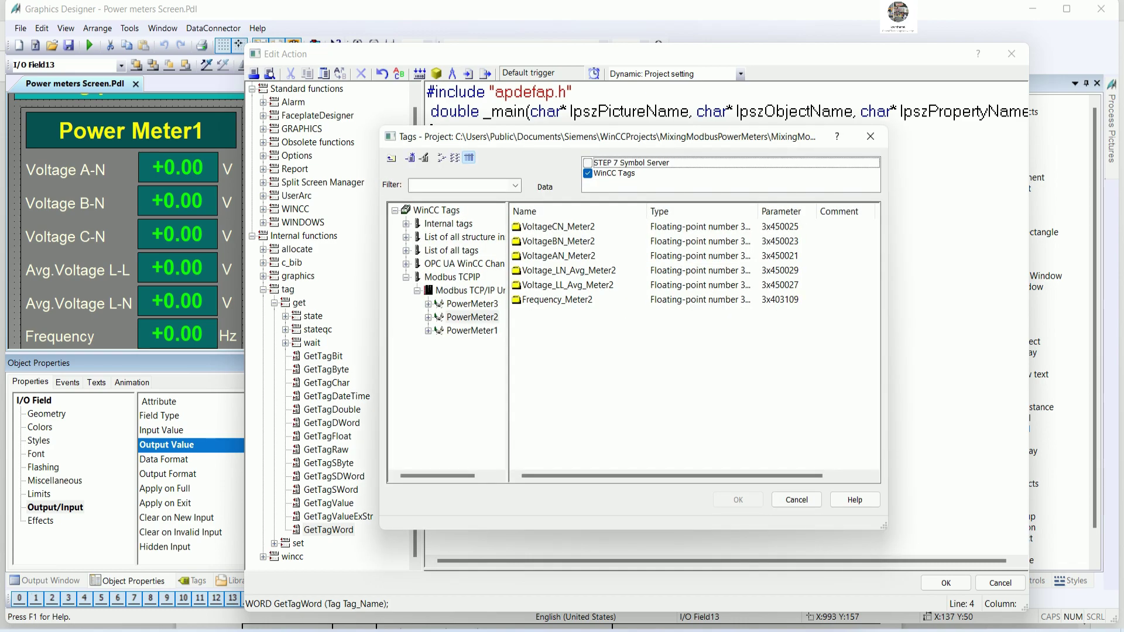
pyautogui.click(472, 305)
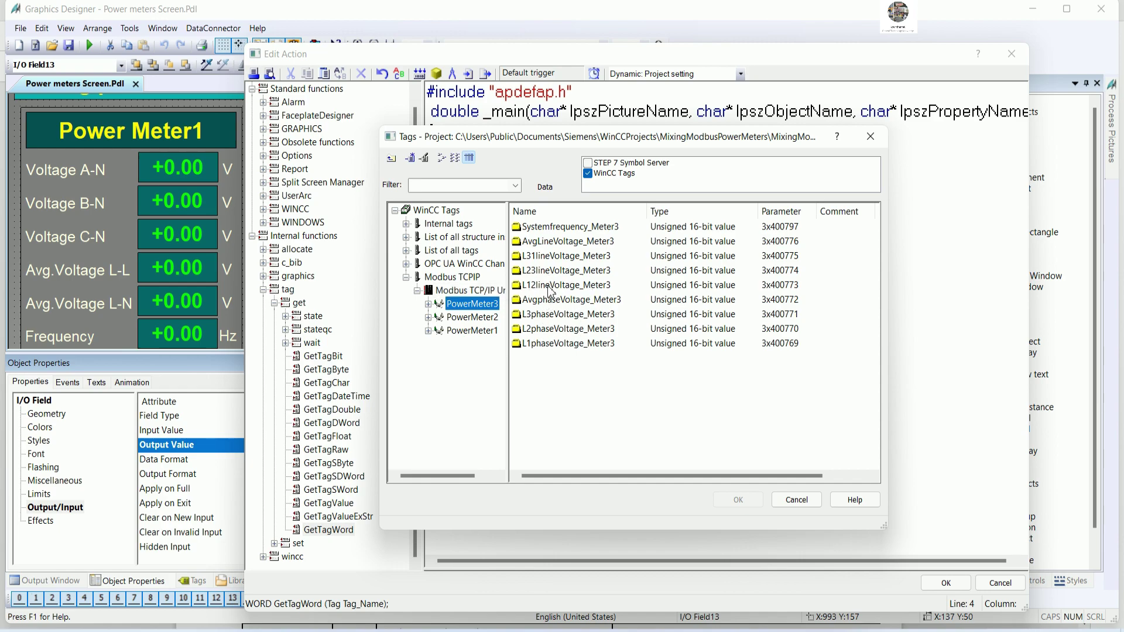
pyautogui.click(542, 344)
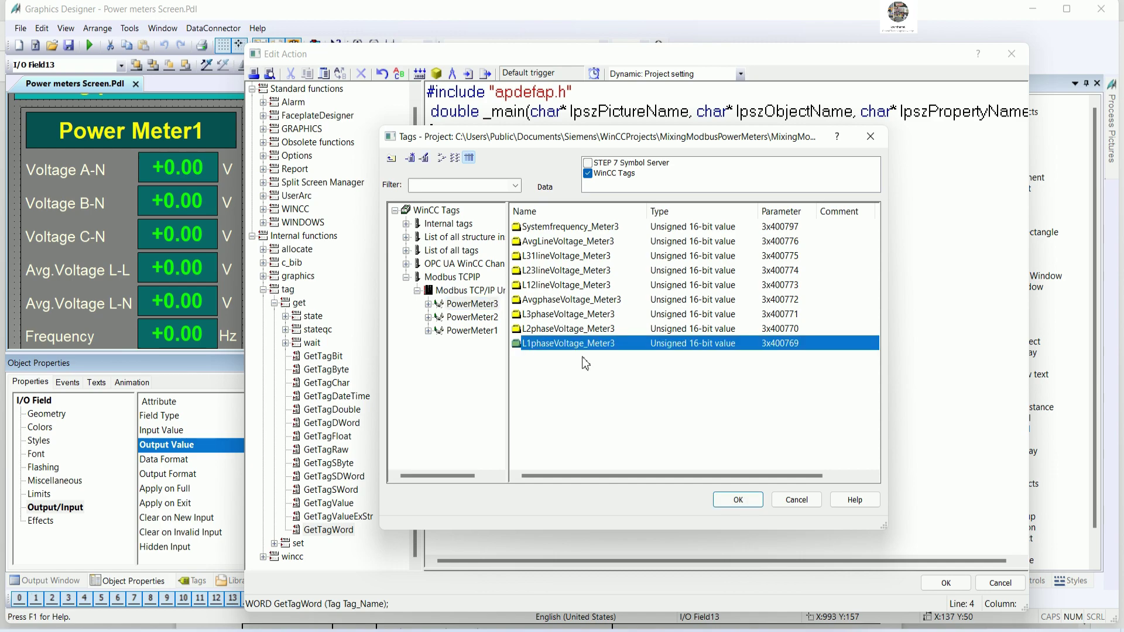
pyautogui.click(737, 499)
pyautogui.click(709, 402)
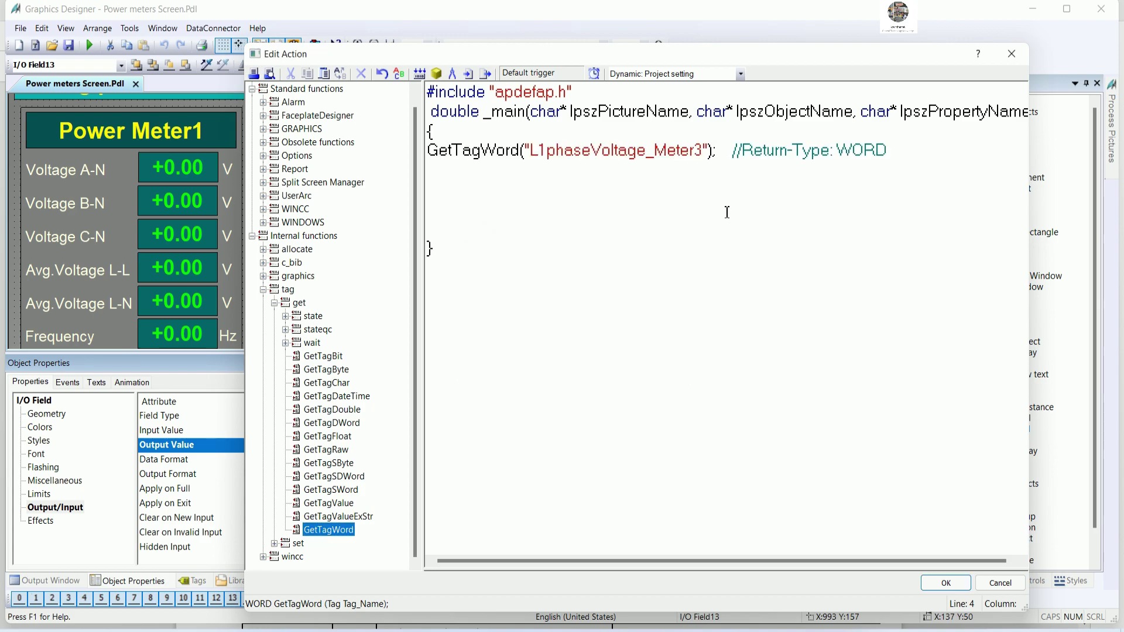
# - Divide the GetTagWord result by 10 and declare float Temporary_Value; on a new line above it
pyautogui.click(716, 152)
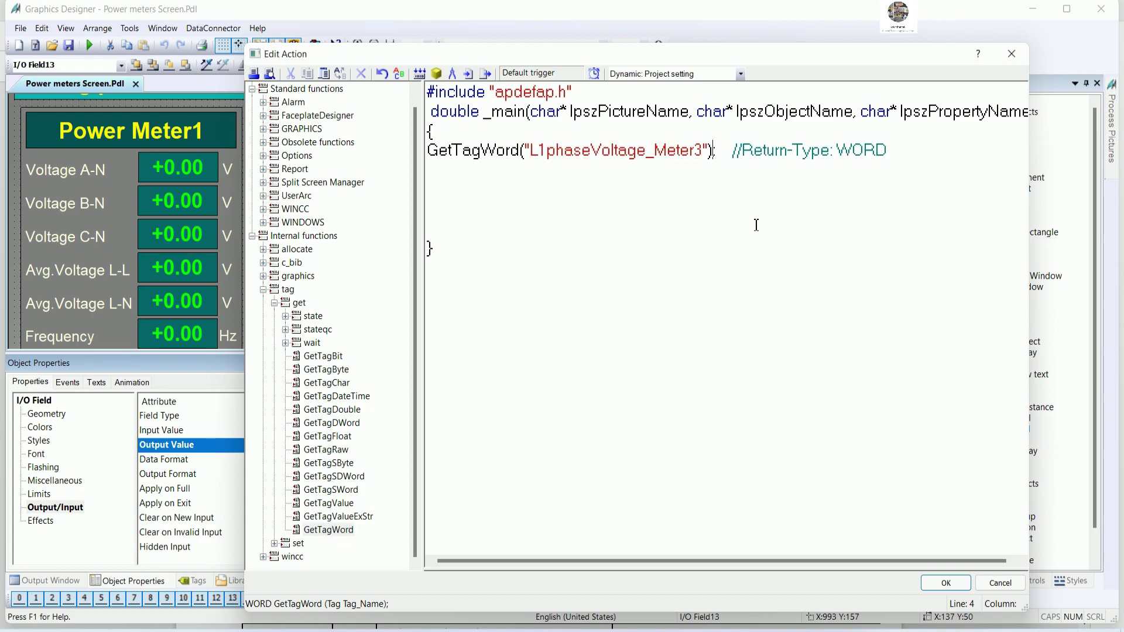
pyautogui.write('/10')
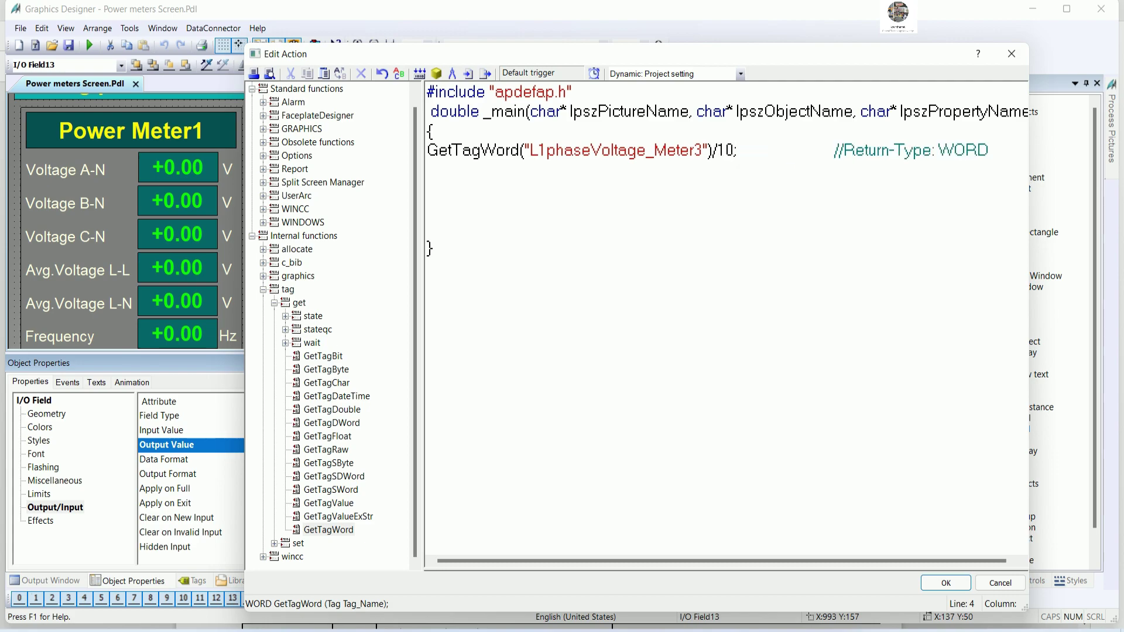
pyautogui.click(468, 138)
pyautogui.press('Return')
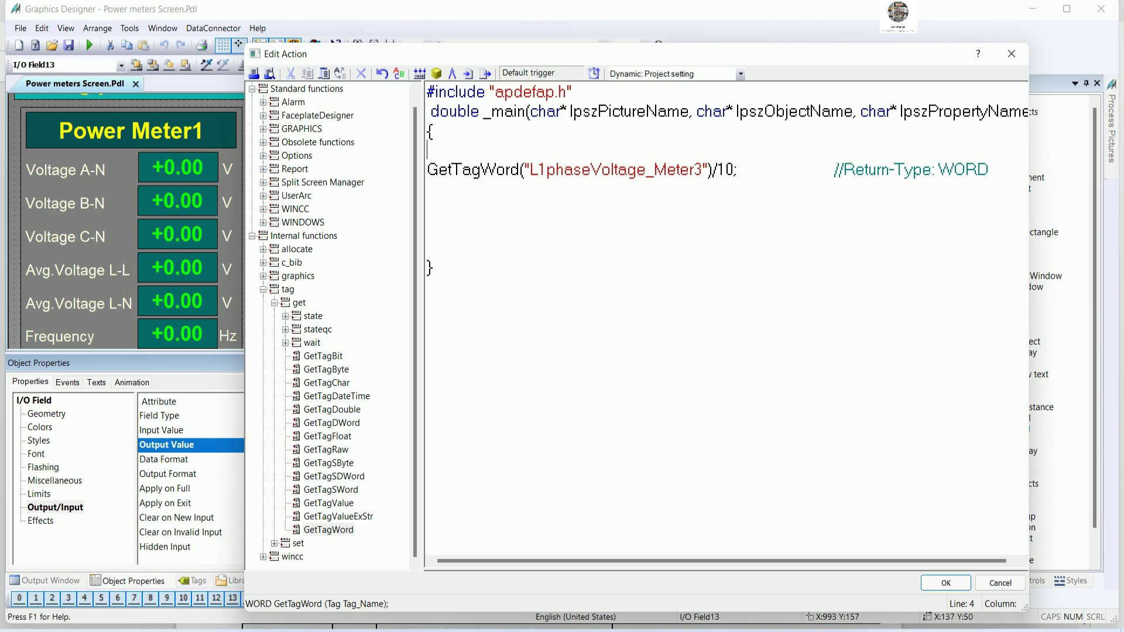
pyautogui.write('float Temporary_')
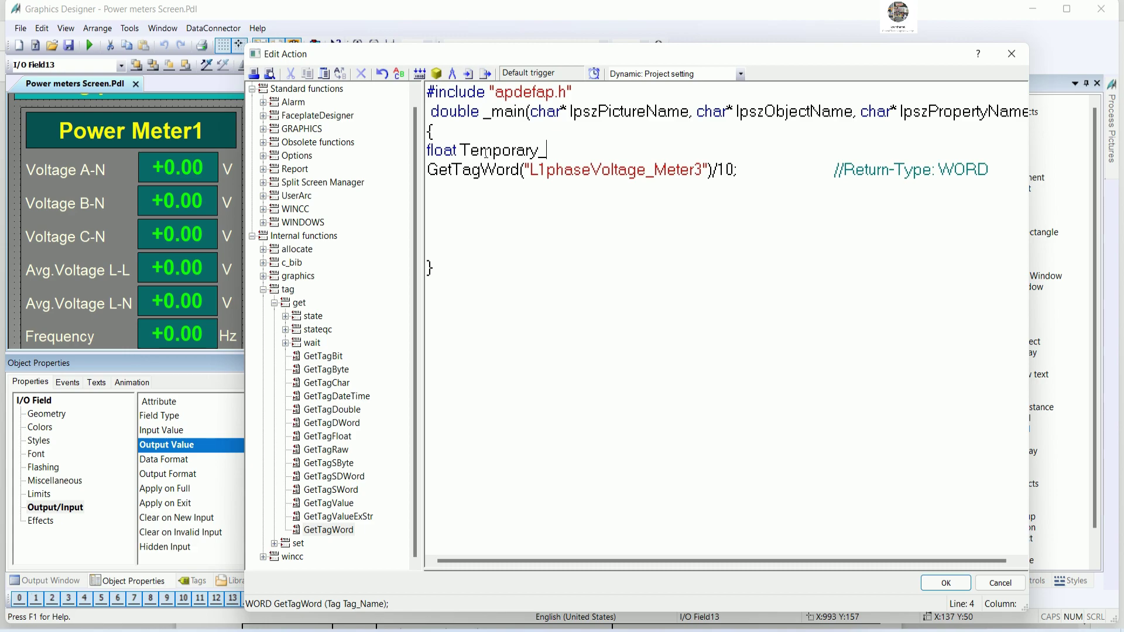
pyautogui.write('Value;')
# - Copy the variable declaration below the GetTagWord line and change it to return Temporary_Value;
pyautogui.moveTo(427, 150); pyautogui.dragTo(589, 151)
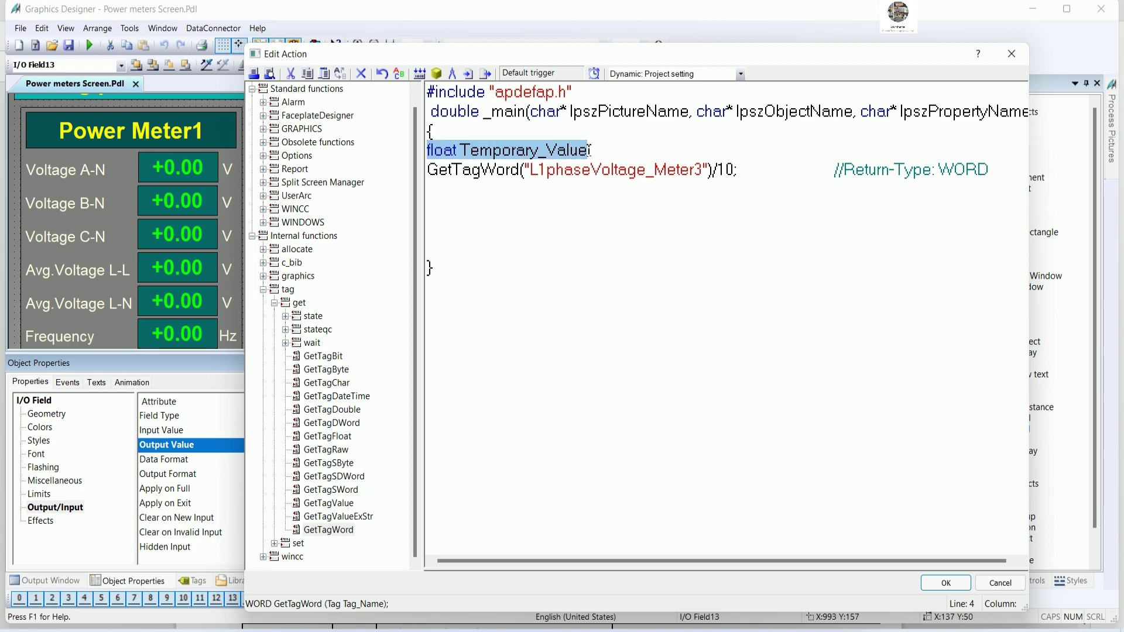
pyautogui.click(467, 196)
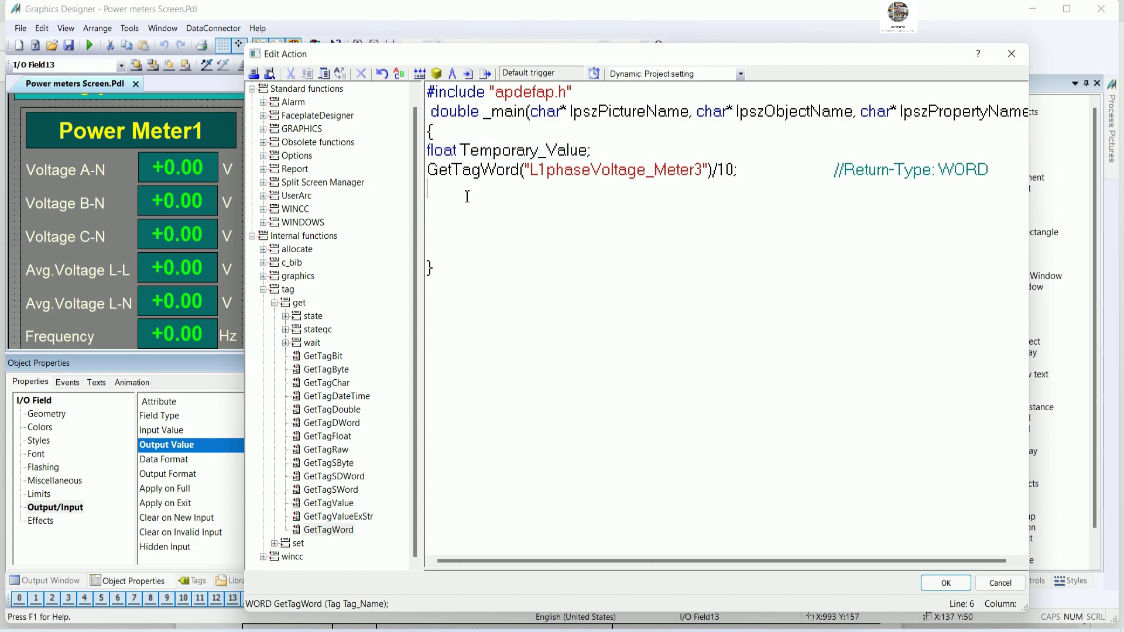
pyautogui.write('float Temporary_Value;')
pyautogui.press('Return')
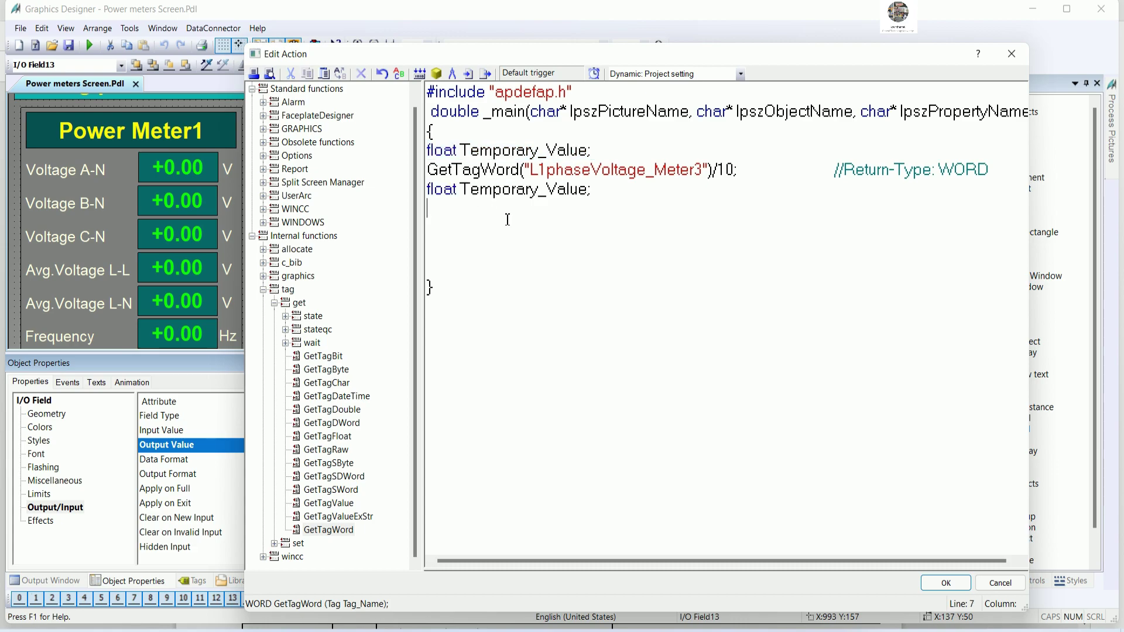
pyautogui.doubleClick(460, 195)
pyautogui.write('retur')
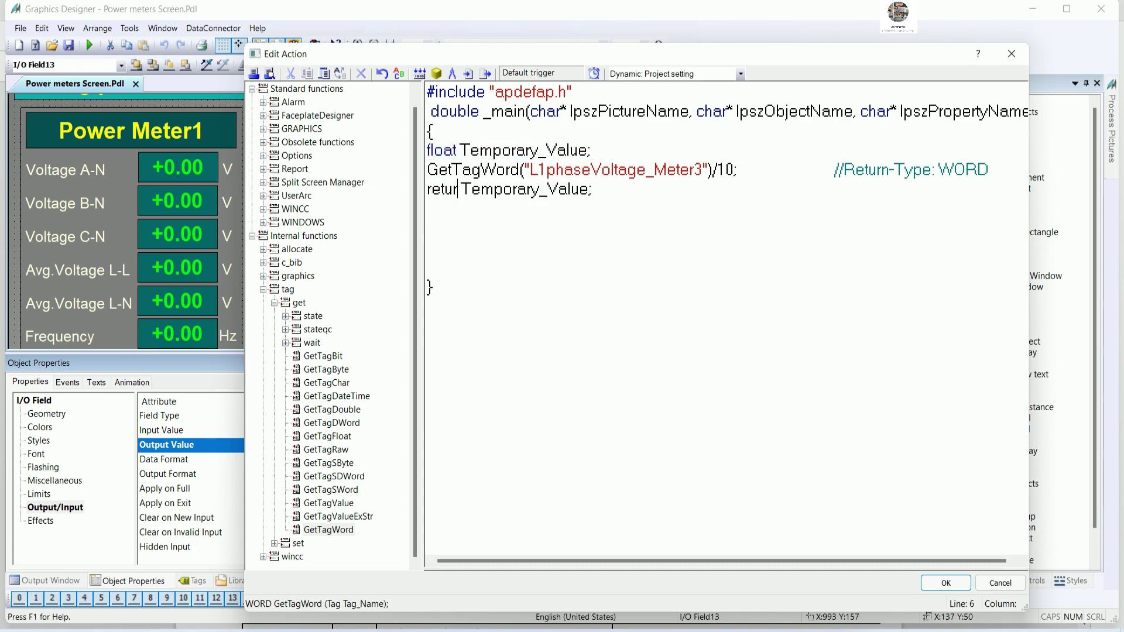
pyautogui.write('n')
# - Remove the surplus blank lines before the closing brace and compile the C action
pyautogui.click(452, 269)
pyautogui.press('BackSpace')
pyautogui.press('BackSpace')
pyautogui.press('BackSpace')
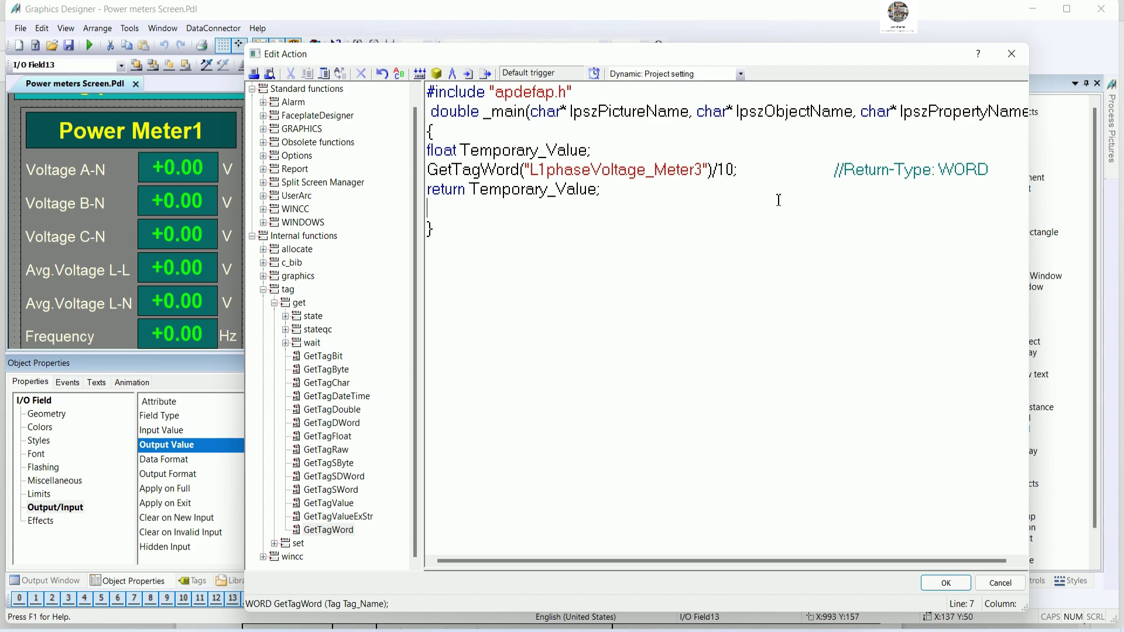
pyautogui.click(735, 170)
pyautogui.click(254, 73)
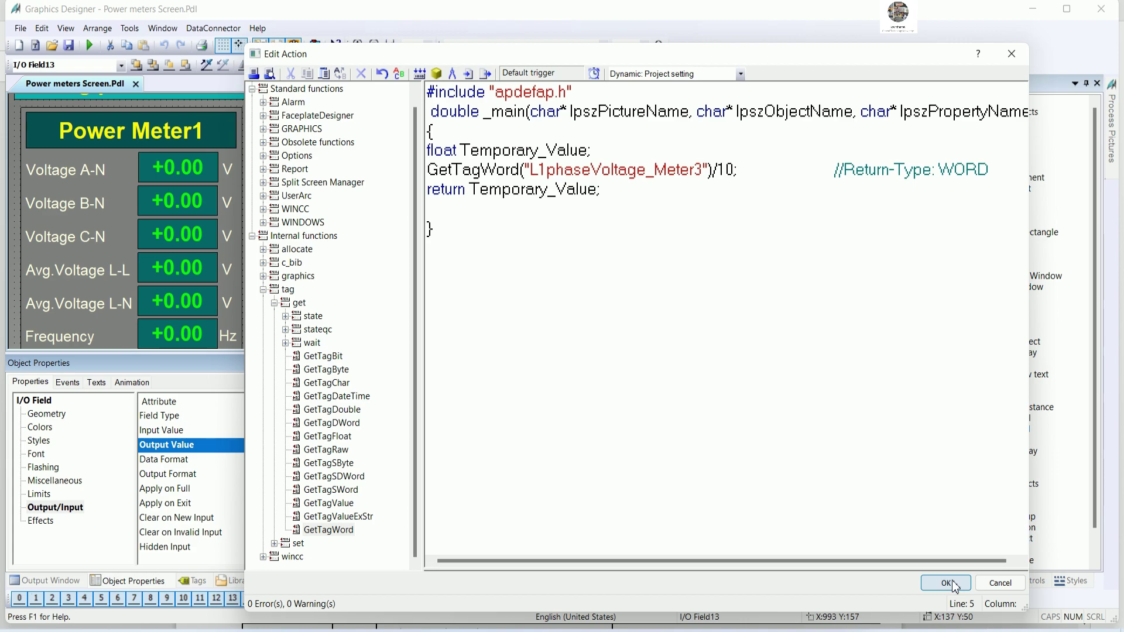
pyautogui.moveTo(606, 191); pyautogui.dragTo(508, 174)
pyautogui.click(648, 239)
pyautogui.moveTo(602, 190); pyautogui.dragTo(427, 151)
pyautogui.click(579, 255)
pyautogui.press('Up')
pyautogui.press('Up')
pyautogui.press('Up')
pyautogui.press('Left')
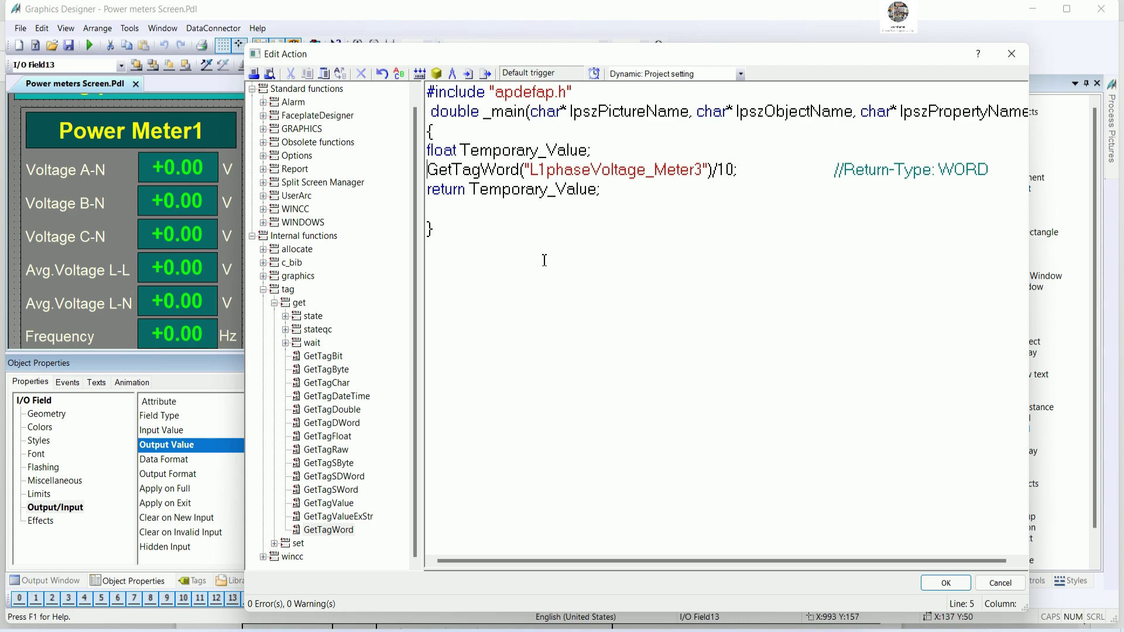
pyautogui.write('t Tem')
pyautogui.press('BackSpace')
pyautogui.press('BackSpace')
pyautogui.press('BackSpace')
# - Copy the variable name Temporary_Value in front of the GetTagWord call and add = to assign the divided result to it
pyautogui.doubleClick(582, 151)
pyautogui.hotkey('ctrl', 'c')
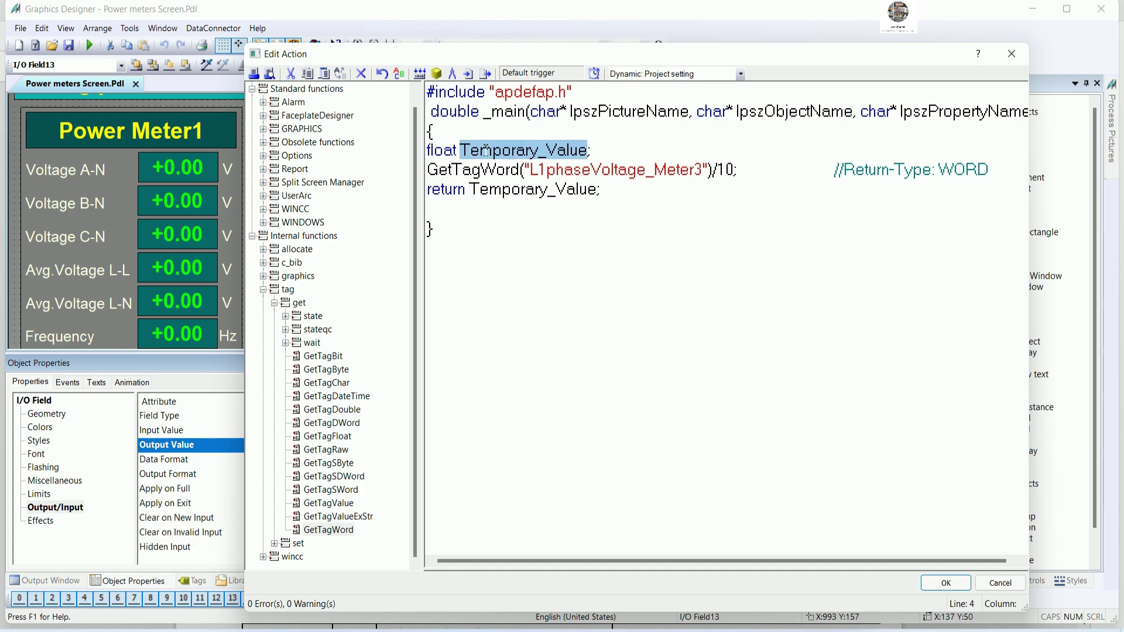
pyautogui.click(434, 170)
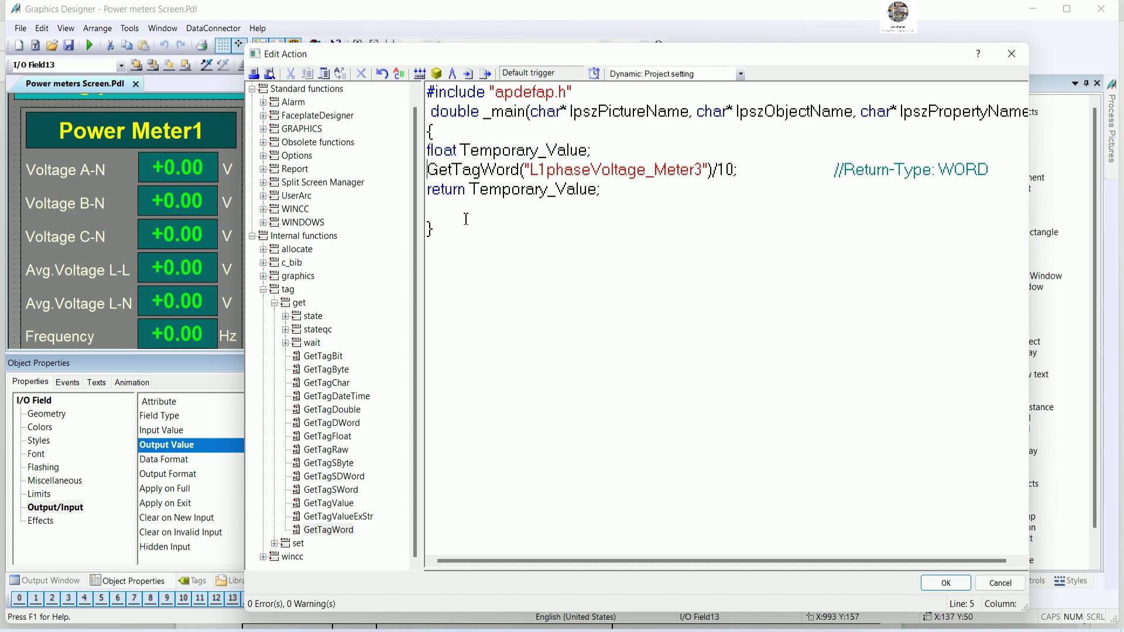
pyautogui.hotkey('ctrl', 'v')
pyautogui.moveTo(530, 561); pyautogui.dragTo(424, 561)
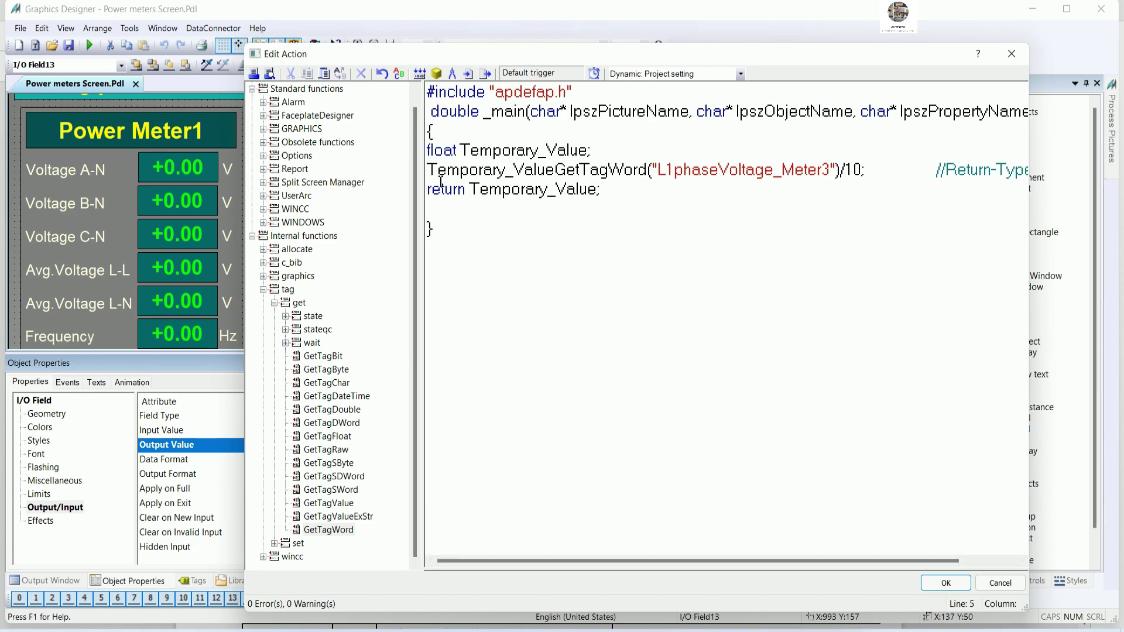
pyautogui.press('BackSpace')
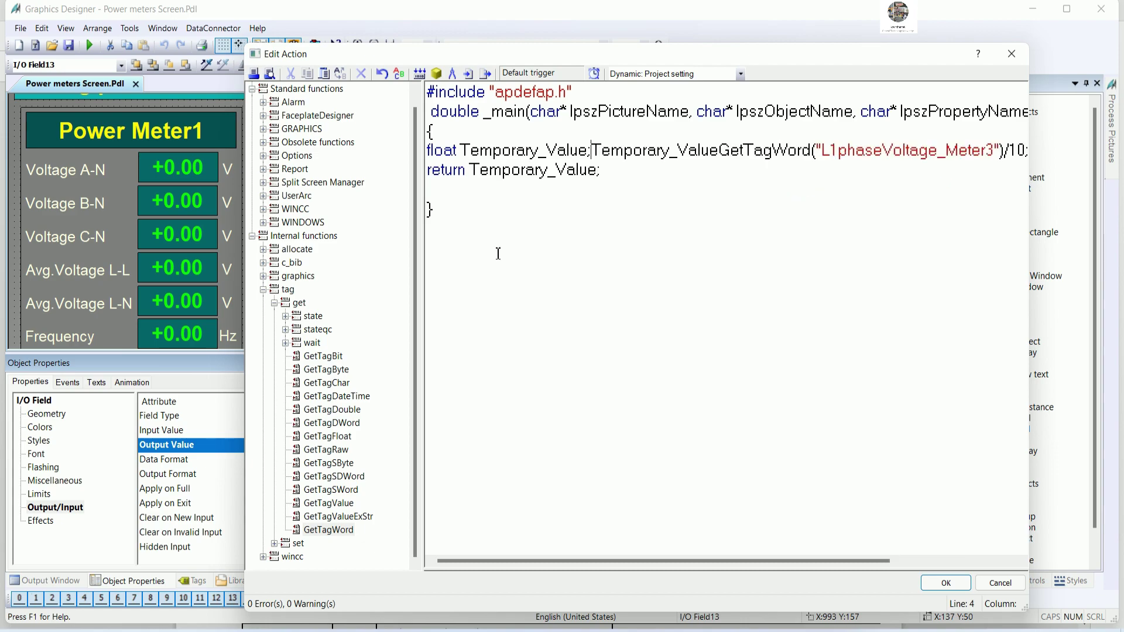
pyautogui.press('Return')
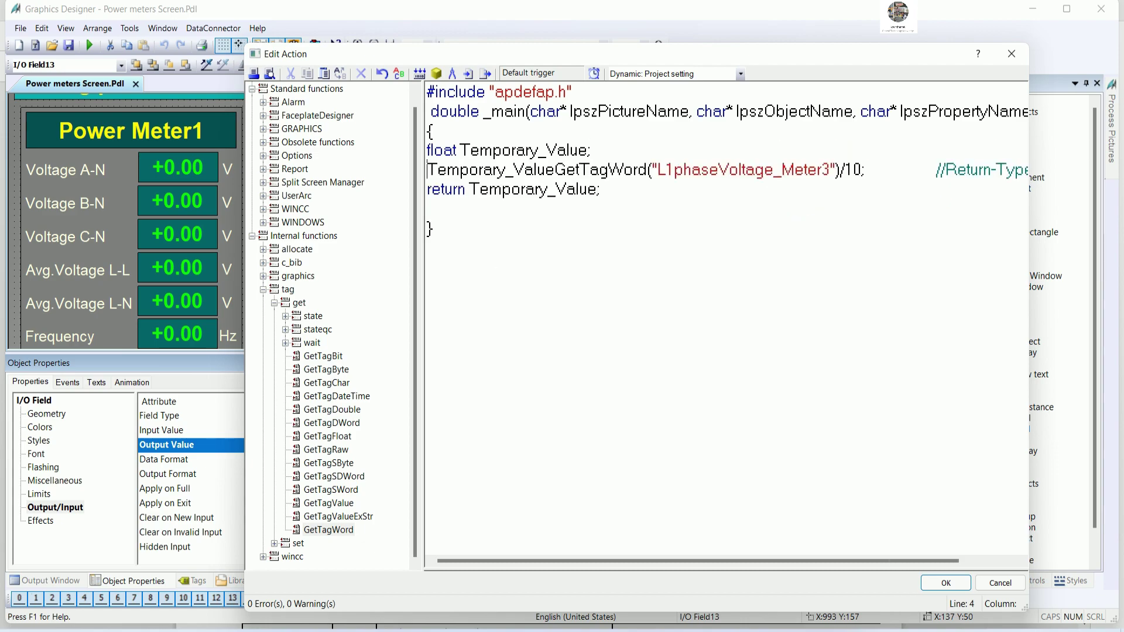
pyautogui.click(556, 170)
pyautogui.write('=')
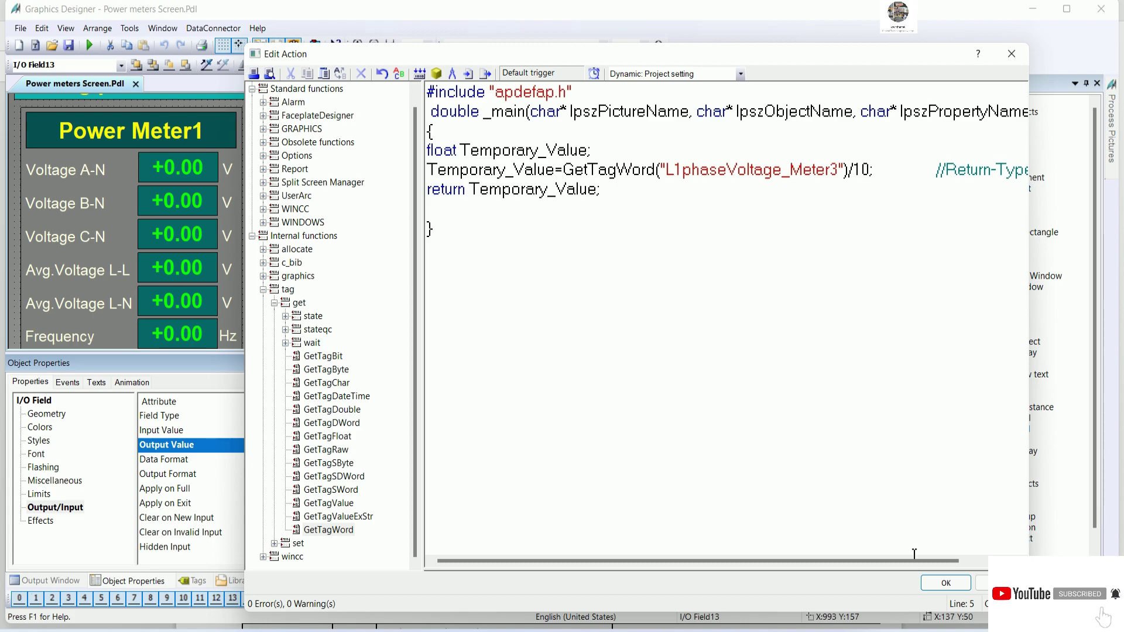
# - Copy the three code lines of the function body and accept the C action for the Voltage L1 field
pyautogui.moveTo(602, 189); pyautogui.dragTo(426, 151)
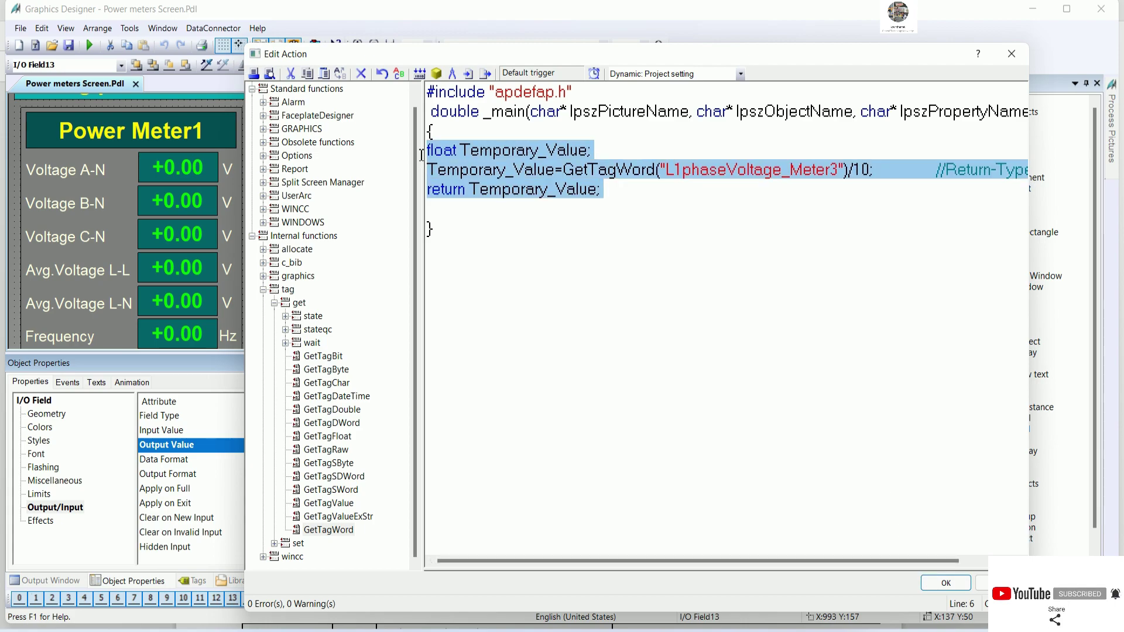
pyautogui.click(946, 584)
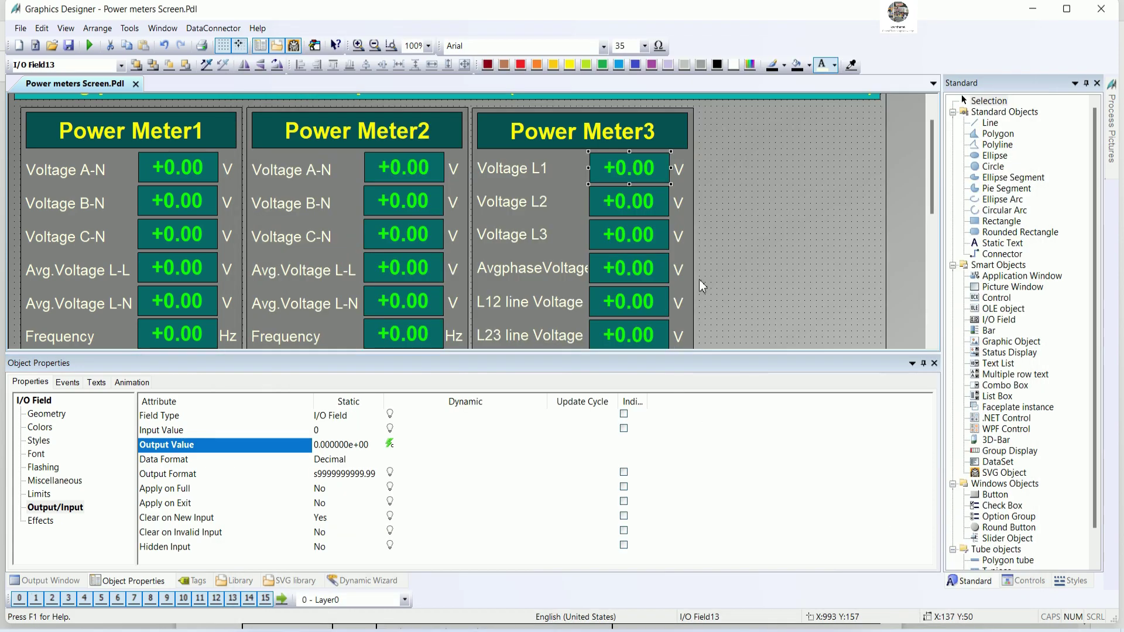
# - Save the screen and run it in WinCC Runtime to check the Power Meter3 readings, closing the runtime when done
pyautogui.click(69, 46)
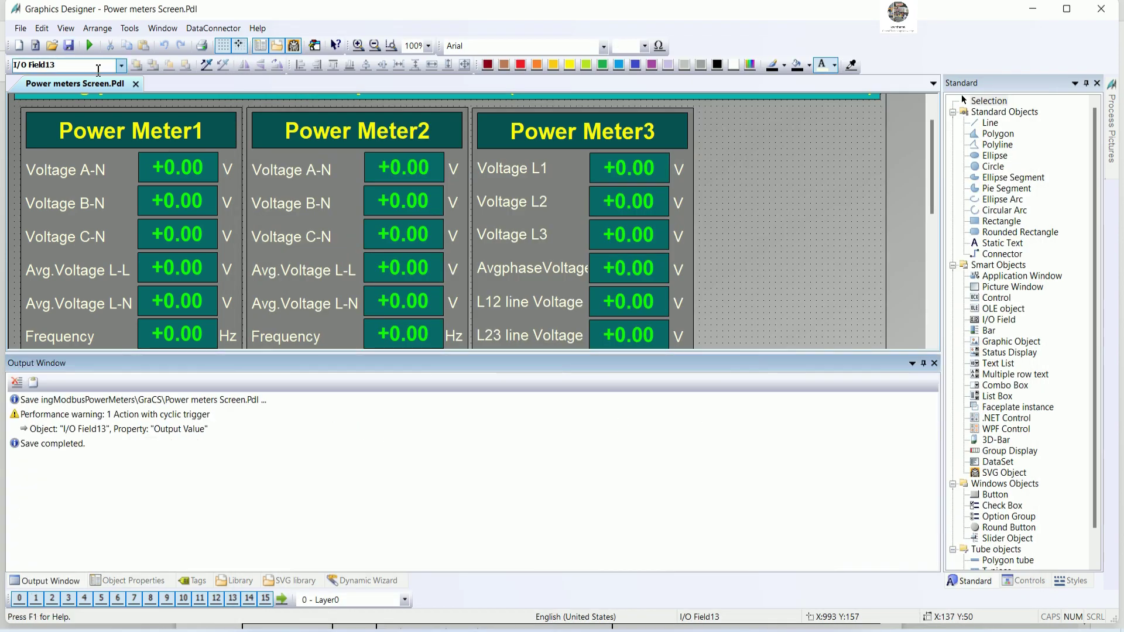
pyautogui.click(89, 47)
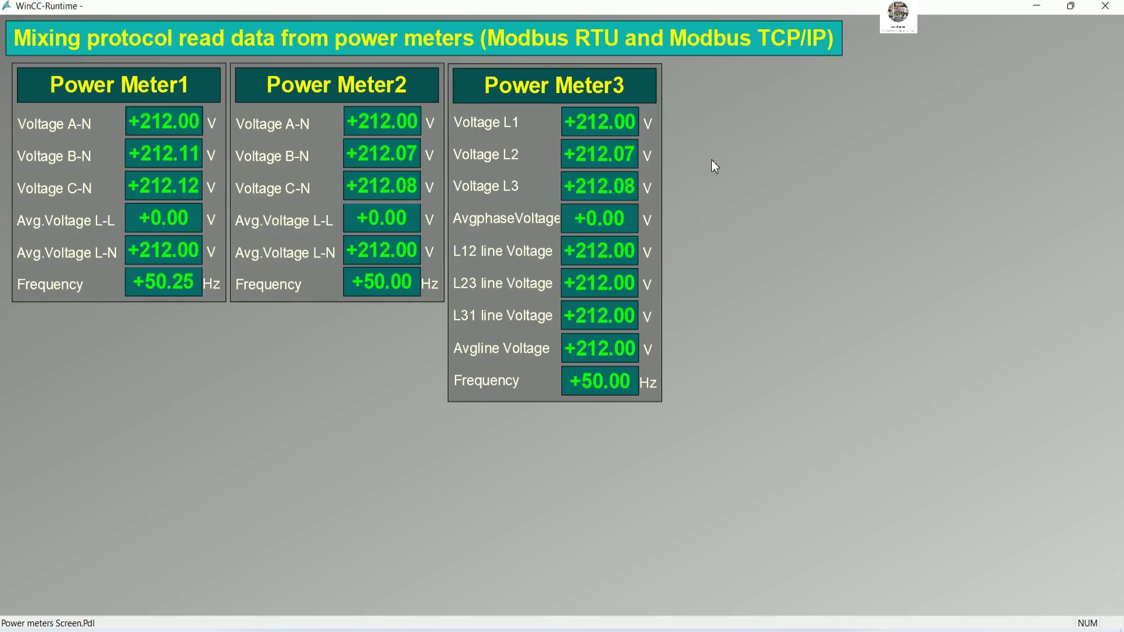
pyautogui.click(1106, 7)
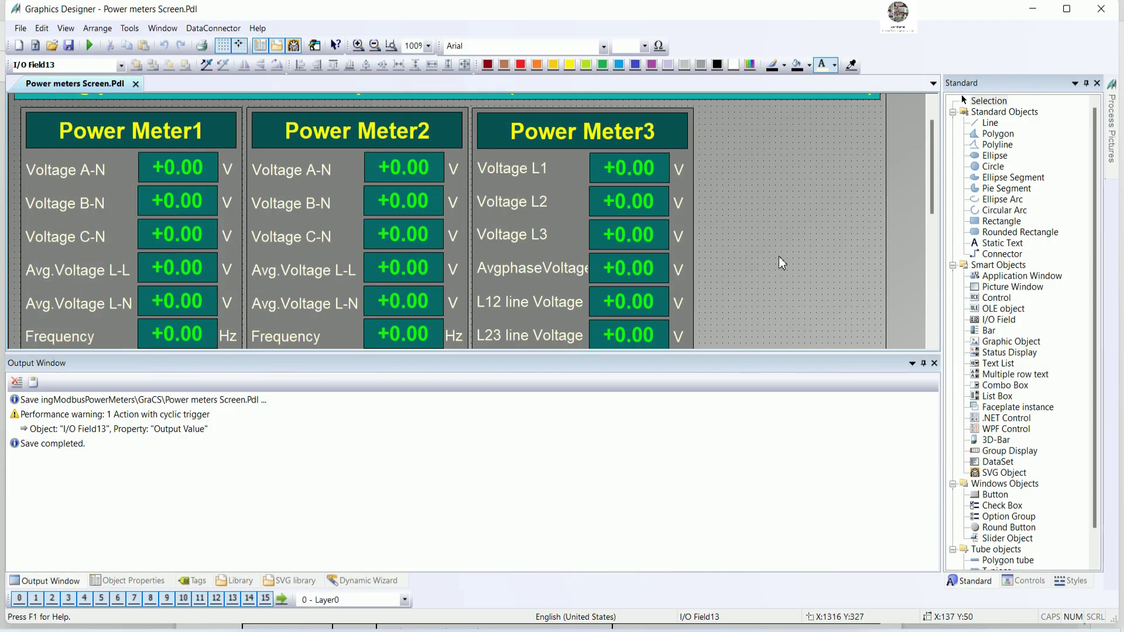
# - Open the Output/Input properties of Power Meter3's Voltage L2 field
pyautogui.moveTo(706, 351); pyautogui.dragTo(714, 452)
pyautogui.click(637, 206)
pyautogui.rightClick(637, 204)
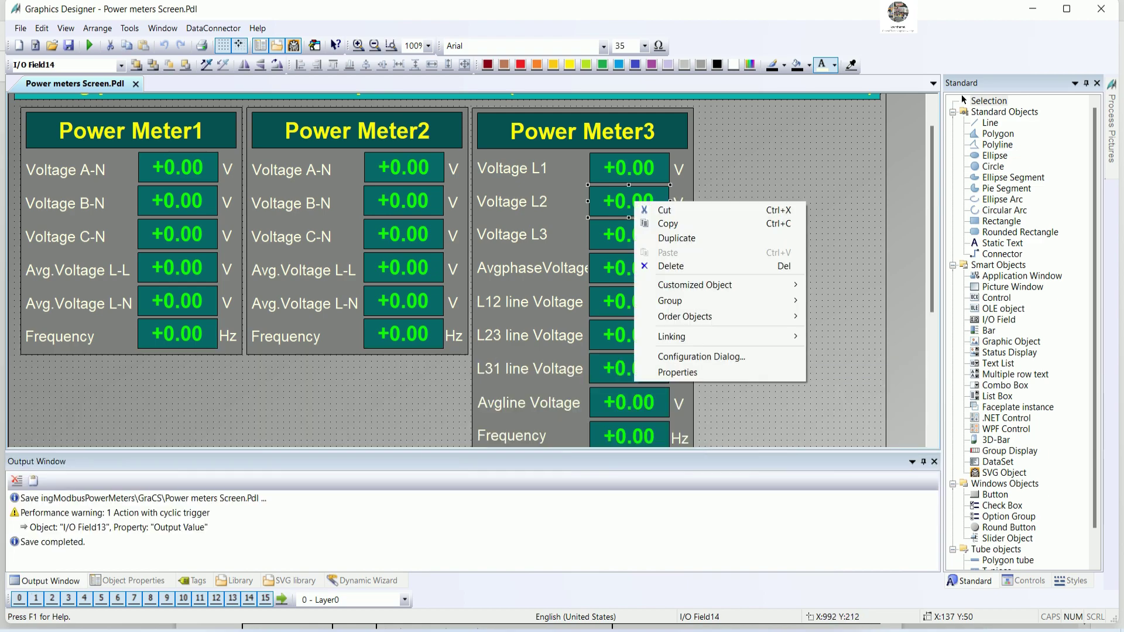
pyautogui.click(706, 372)
pyautogui.moveTo(309, 457); pyautogui.dragTo(310, 288)
pyautogui.click(77, 444)
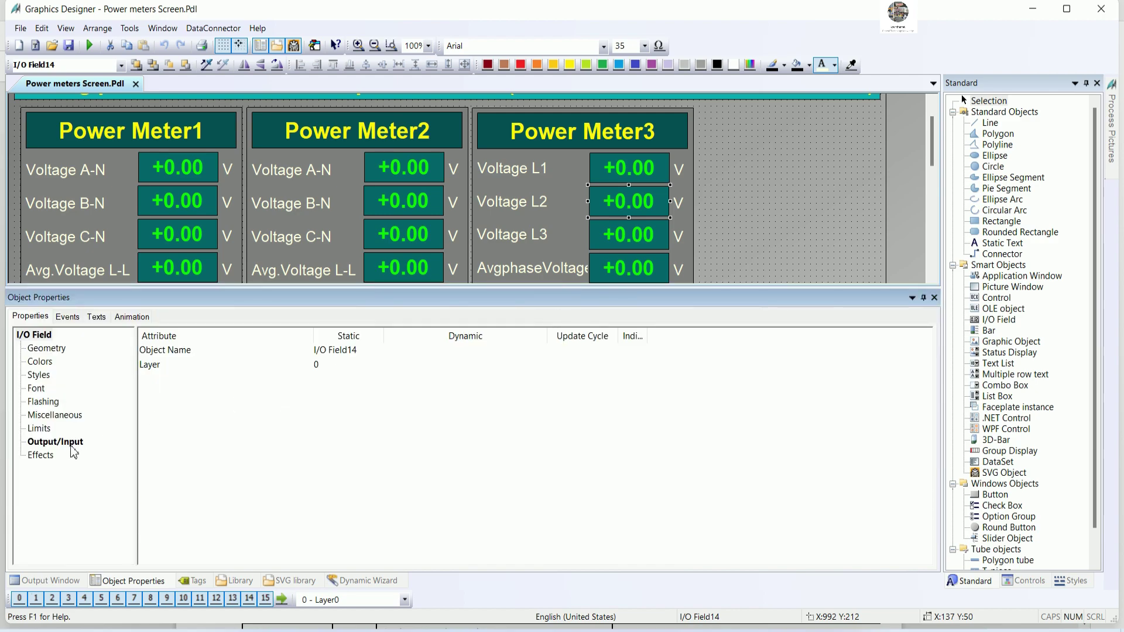
pyautogui.rightClick(448, 381)
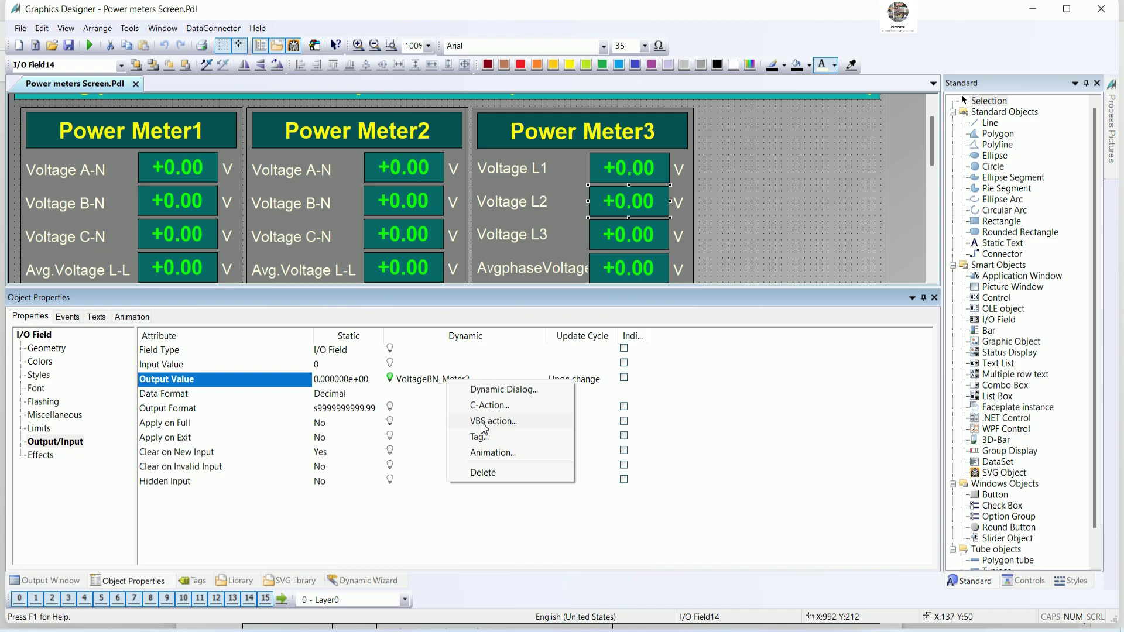
pyautogui.click(481, 438)
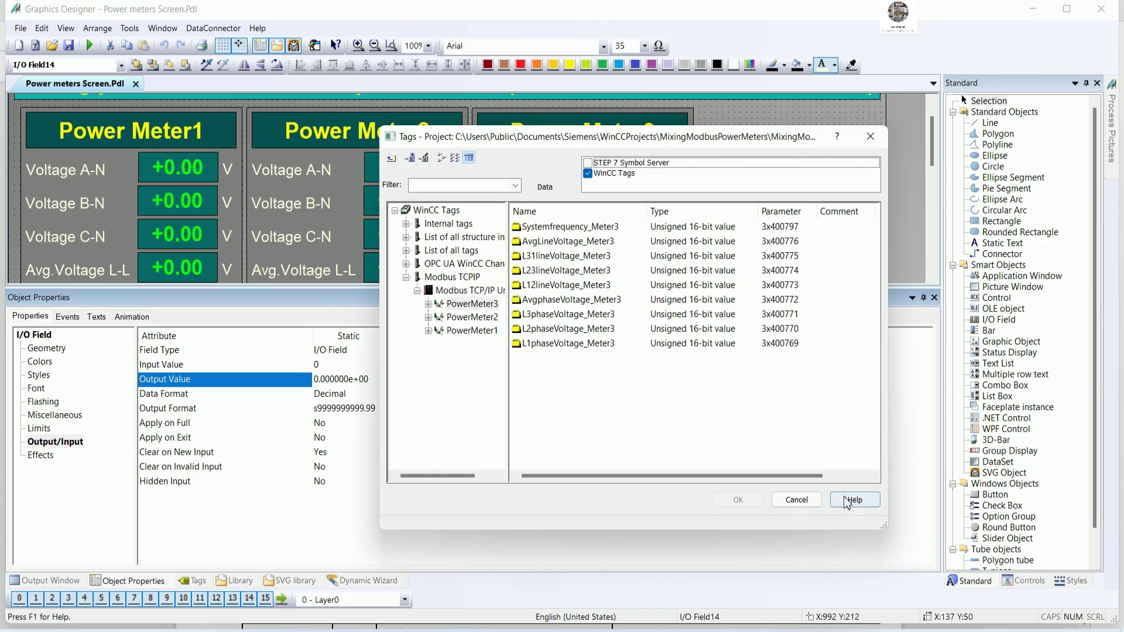
pyautogui.click(797, 499)
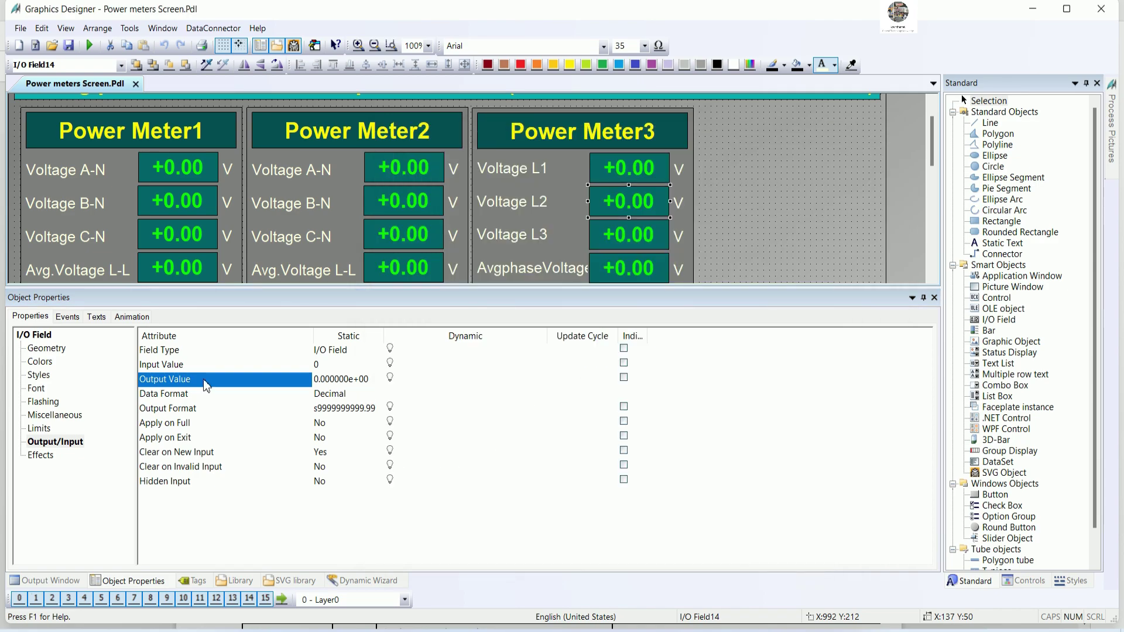
# - Create a C action for the Voltage L2 field's Output Value and replace its default comment lines with the copied code
pyautogui.rightClick(433, 384)
pyautogui.click(469, 411)
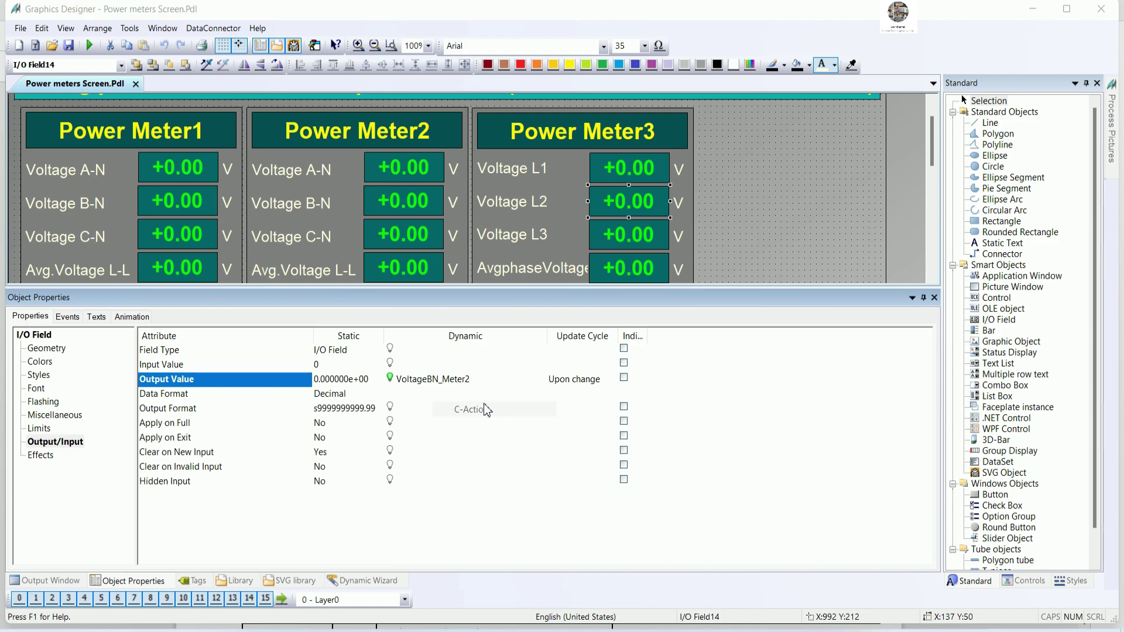
pyautogui.click(577, 354)
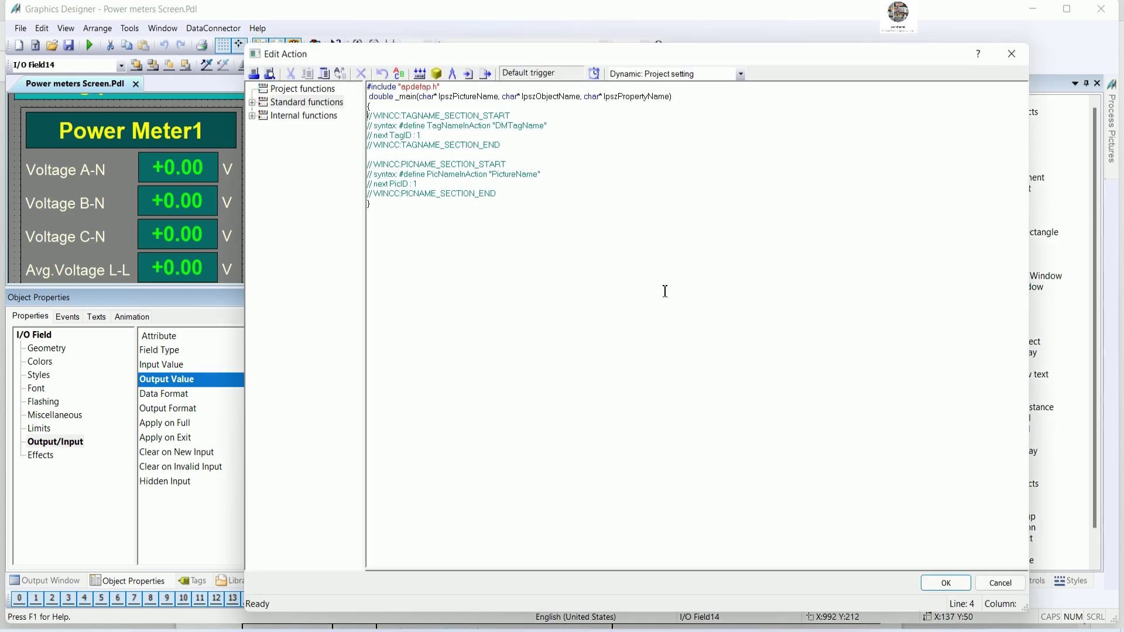
pyautogui.moveTo(607, 285); pyautogui.dragTo(363, 145)
pyautogui.write('float Temporary_Value; Temporary_Value=GetTagWord("L1phaseVoltage_Meter3")/10;\t//Return-Type: WORD return Temporary_Value;')
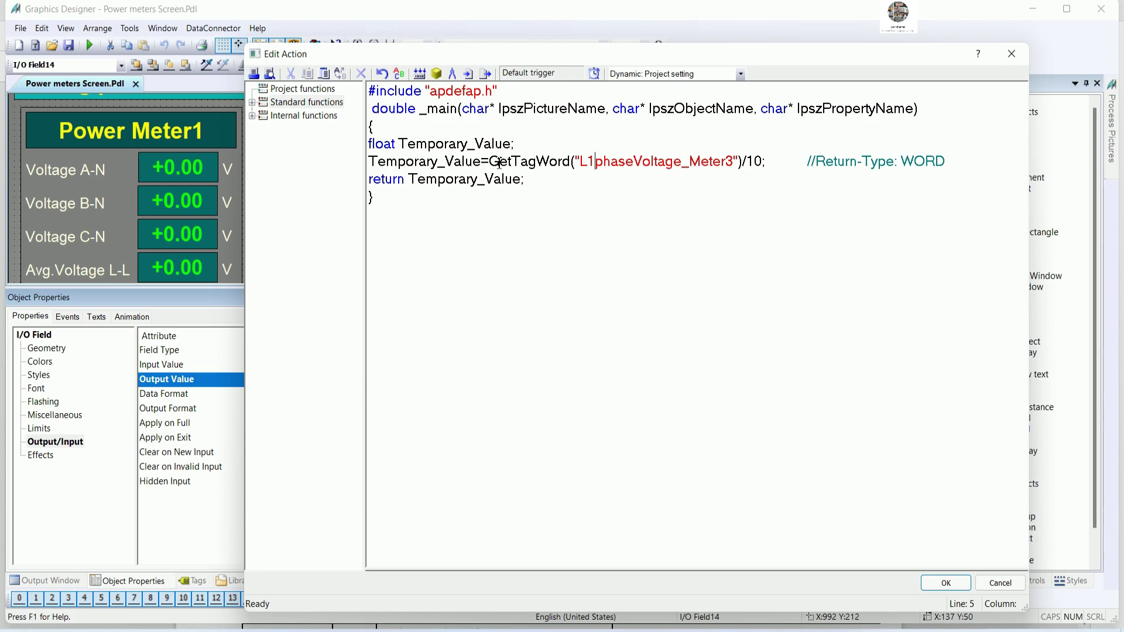
# - Delete GetTagWord("L1phaseVoltage_Meter3")/10 from the Temporary_Value assignment
pyautogui.moveTo(490, 162); pyautogui.dragTo(745, 164)
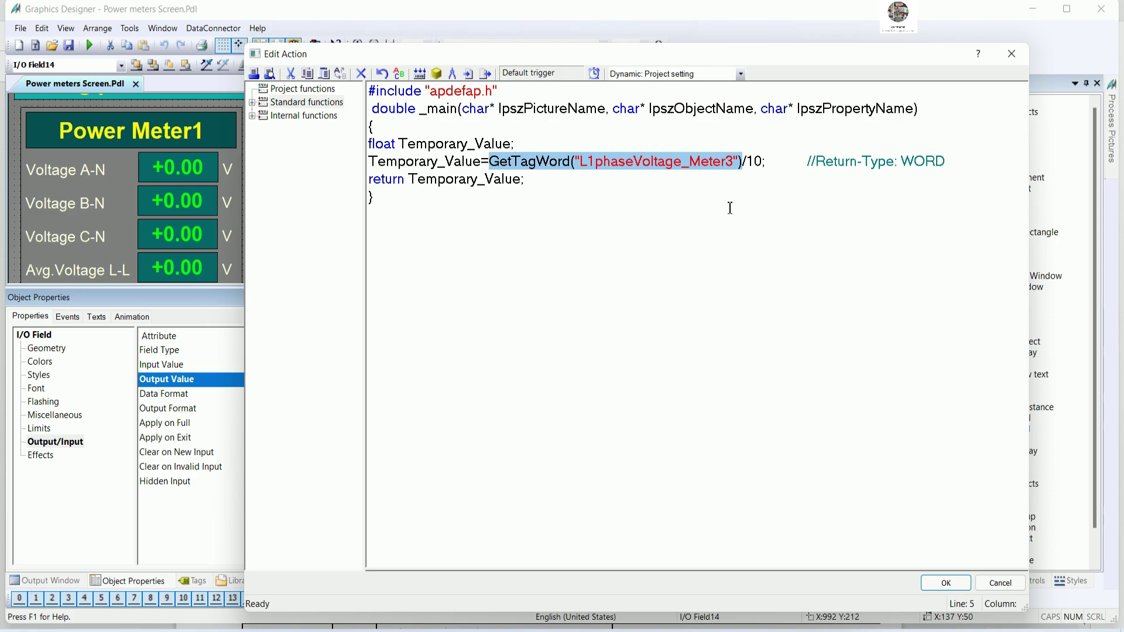
pyautogui.hotkey('shift', 'Right')
pyautogui.hotkey('shift', 'Right')
pyautogui.hotkey('shift', 'Right')
pyautogui.press('Delete')
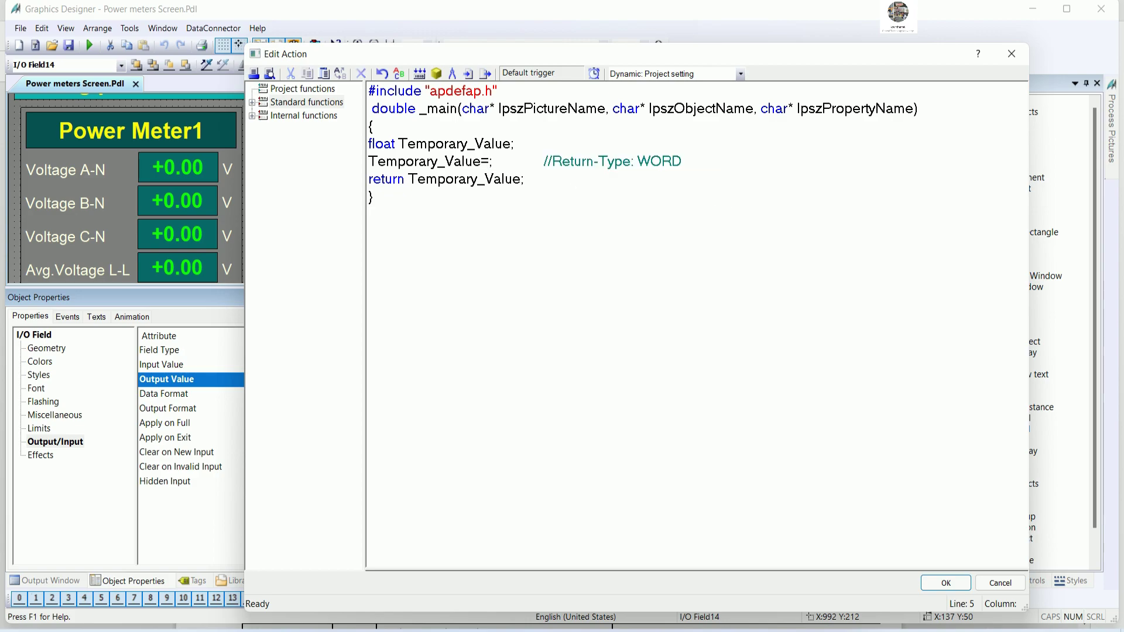
# - Call up the parameter assignment of the internal tag get function GetTagWord for the empty Temporary_Value assignment
pyautogui.click(252, 115)
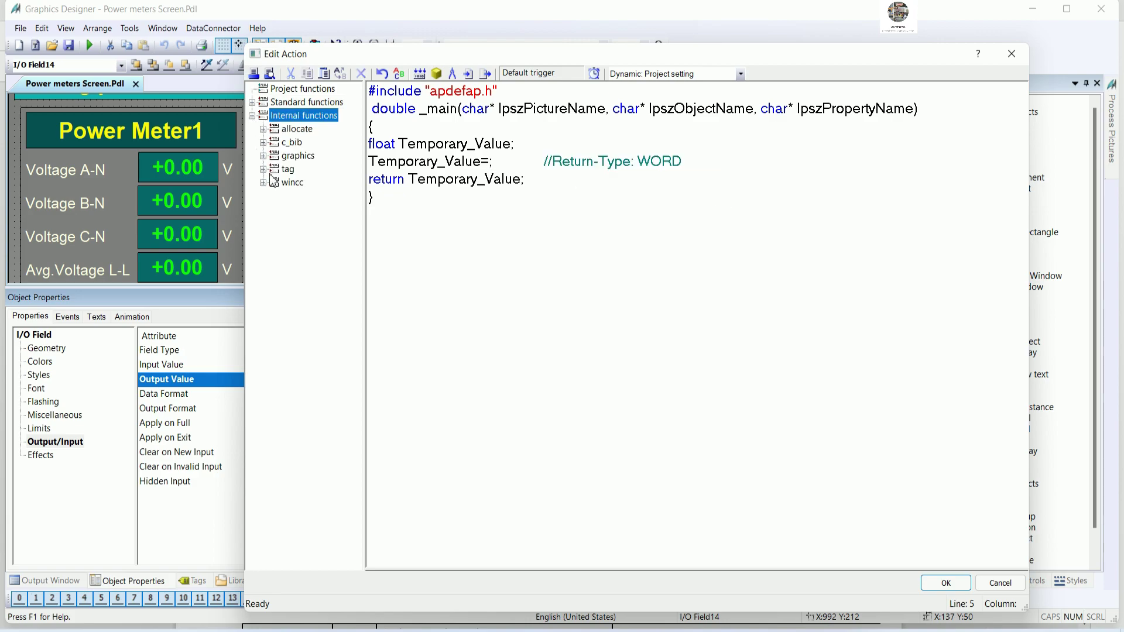
pyautogui.click(287, 168)
pyautogui.click(263, 168)
pyautogui.doubleClick(297, 196)
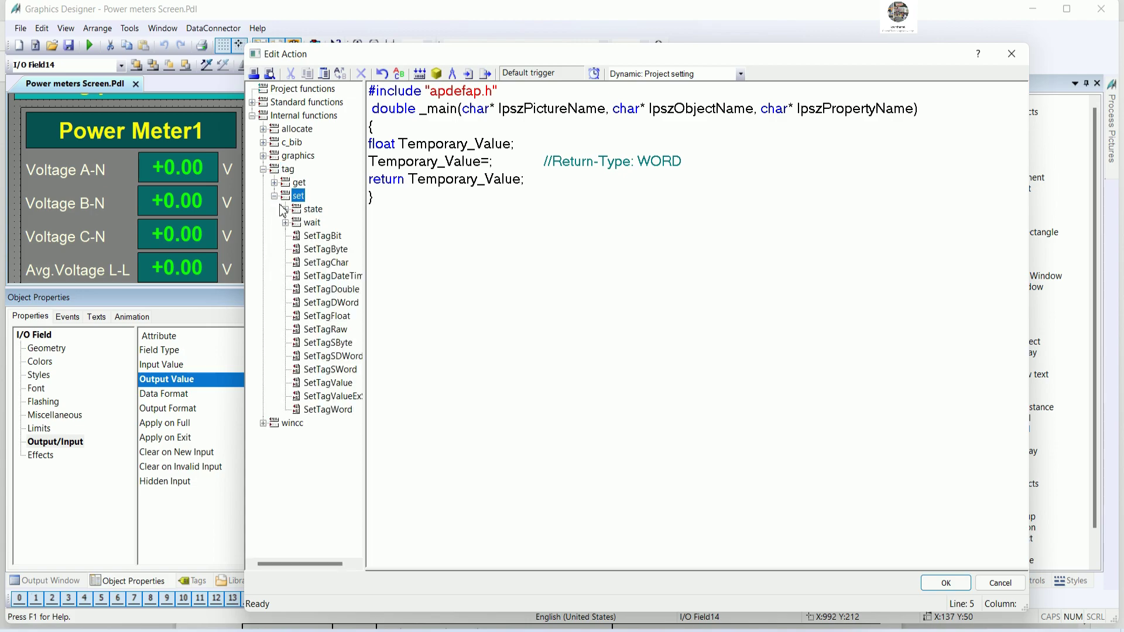
pyautogui.doubleClick(285, 183)
pyautogui.doubleClick(326, 409)
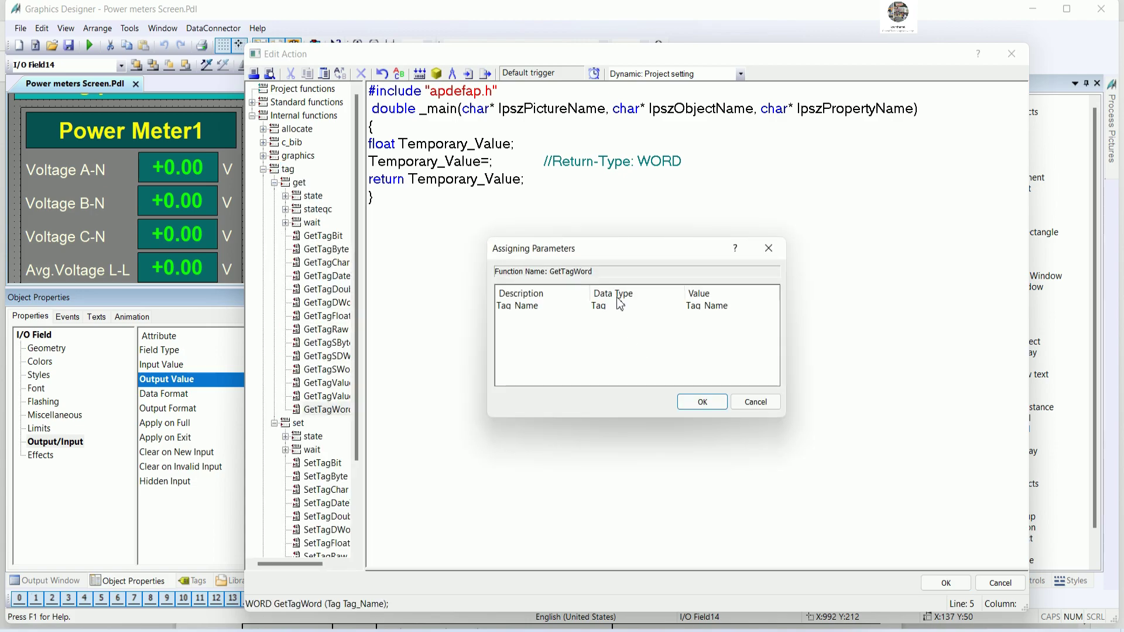
# - Assign the PowerMeter3 tag L2phaseVoltage_Meter3 as the GetTagWord parameter and insert the call
pyautogui.click(720, 309)
pyautogui.click(774, 306)
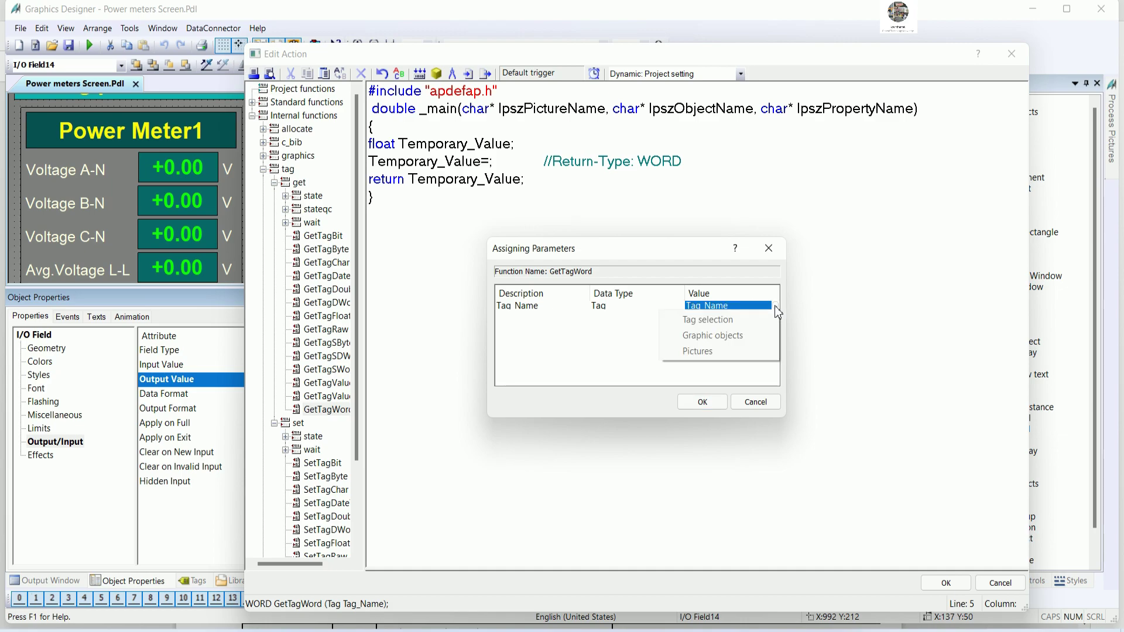
pyautogui.click(702, 321)
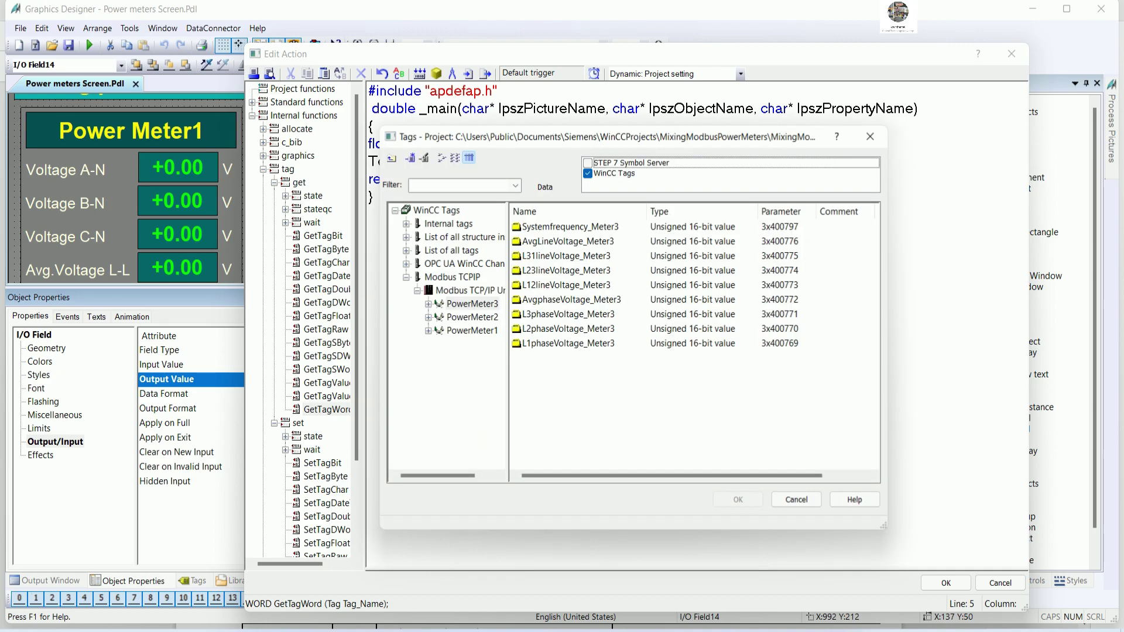
pyautogui.click(476, 306)
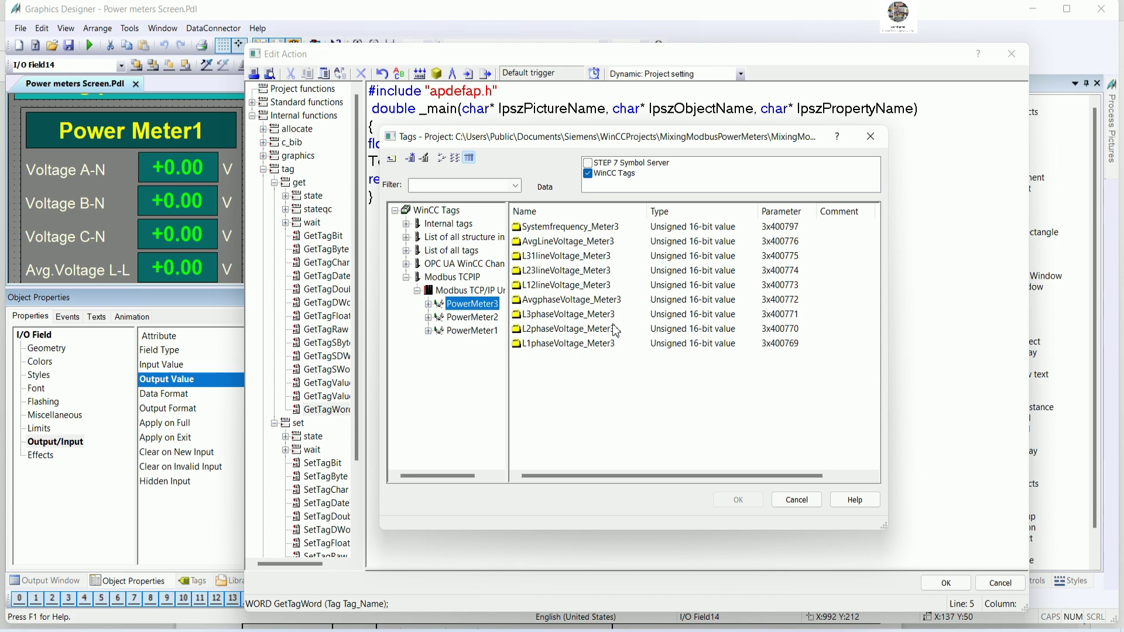
pyautogui.doubleClick(556, 335)
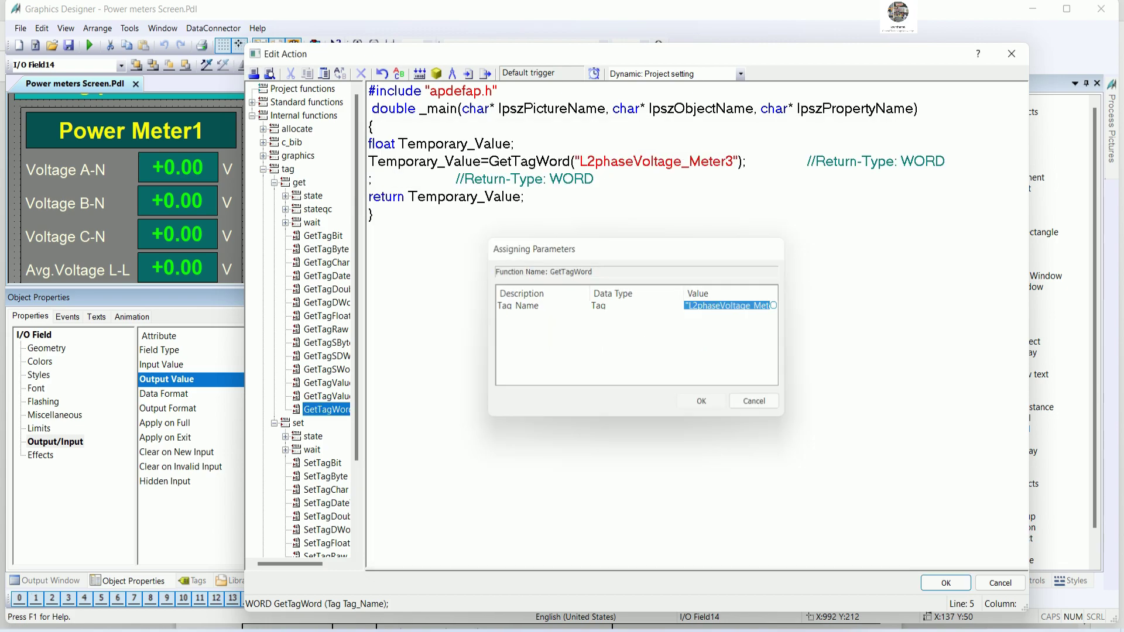
pyautogui.click(701, 401)
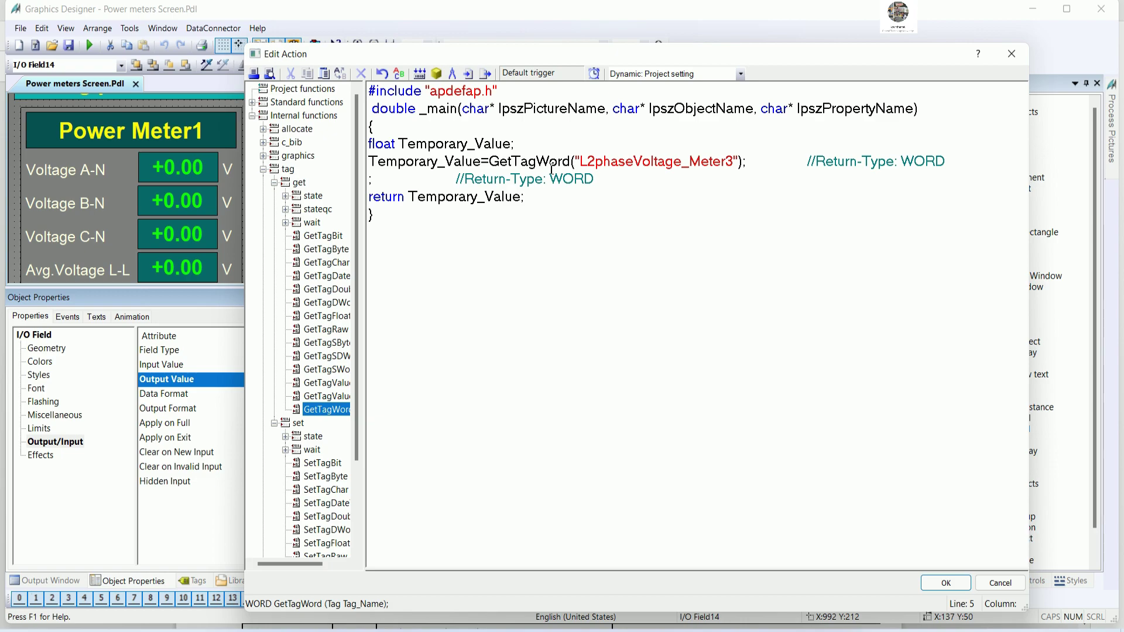
# - Divide the GetTagWord result by 10 and close the gap before the return-type comment
pyautogui.click(741, 164)
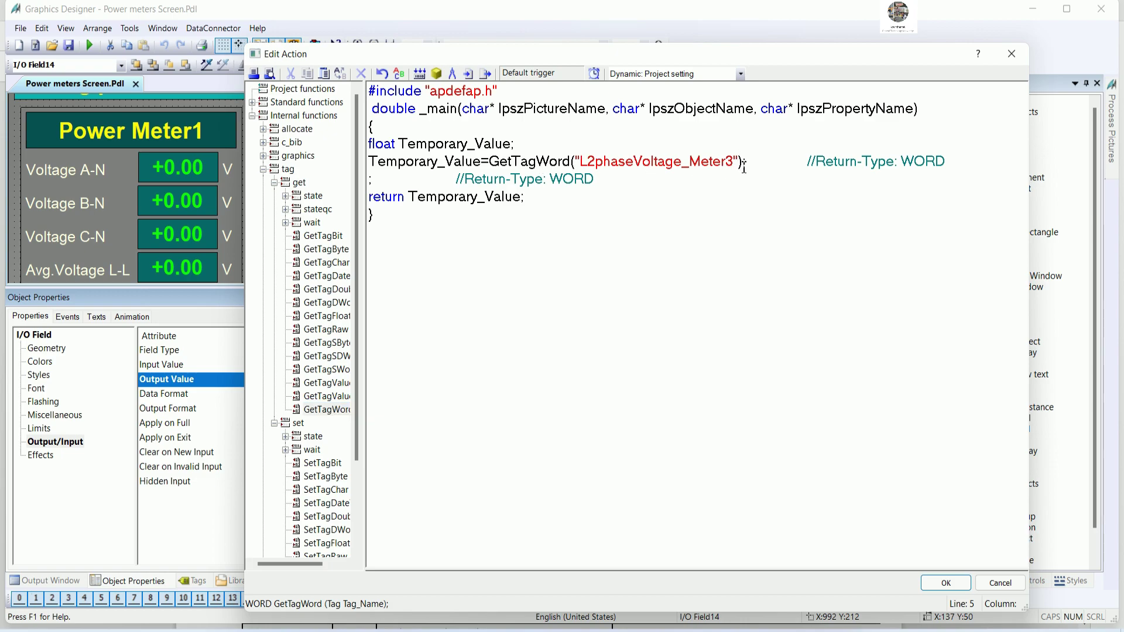
pyautogui.write('/100')
pyautogui.press('BackSpace')
pyautogui.click(809, 162)
pyautogui.press('BackSpace')
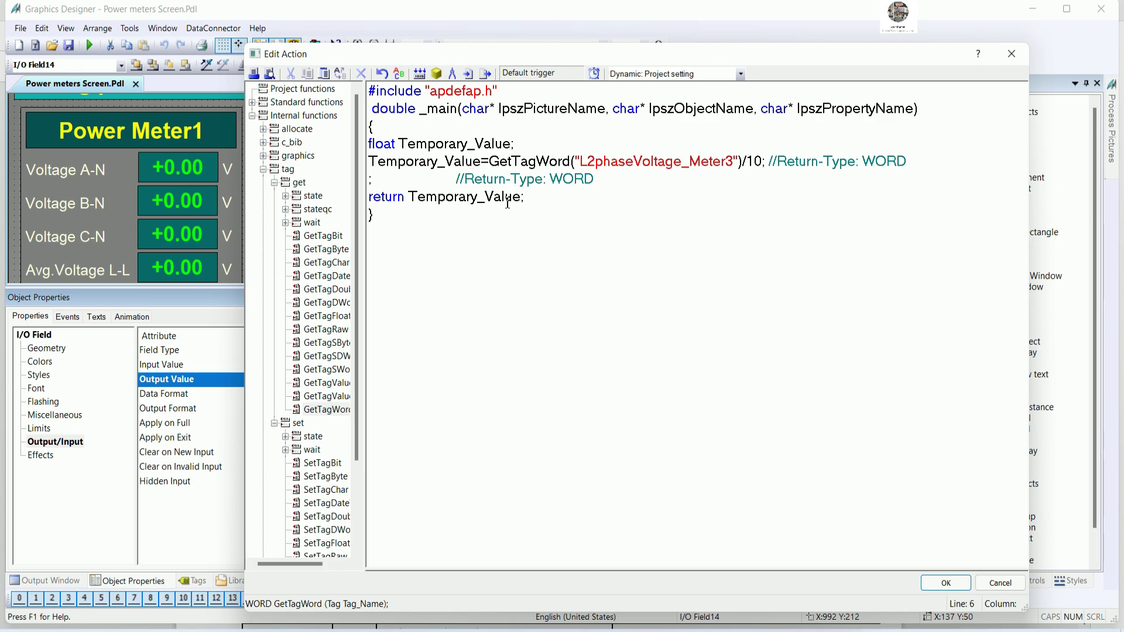
# - Delete the leftover line with the stray semicolon and duplicate //Return-Type: WORD comment above the return statement
pyautogui.moveTo(596, 179); pyautogui.dragTo(403, 178)
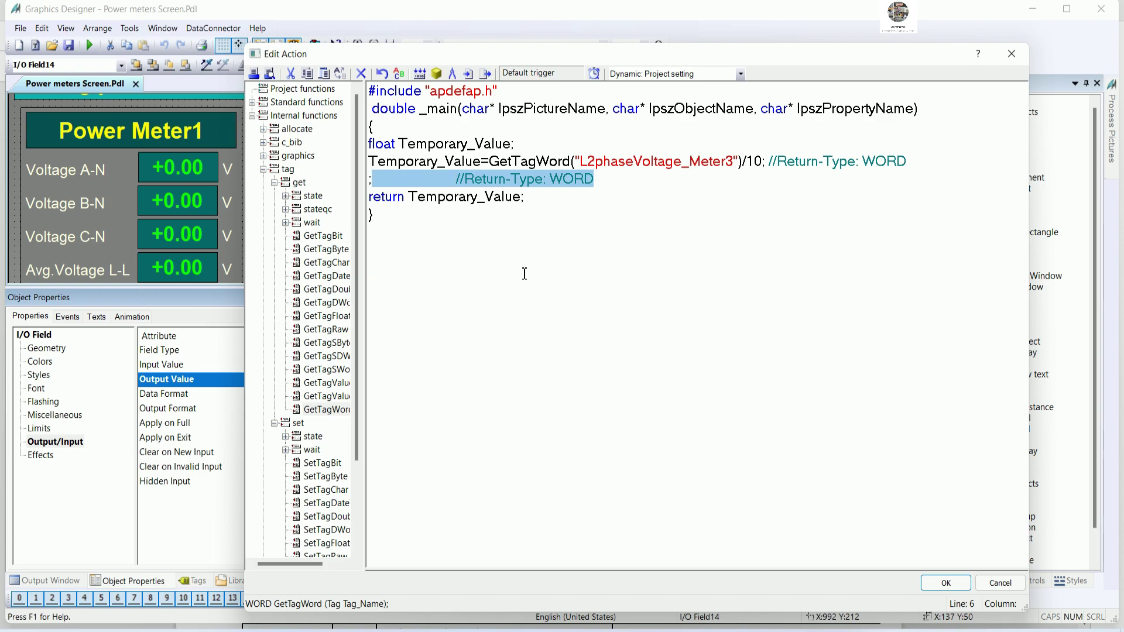
pyautogui.press('Delete')
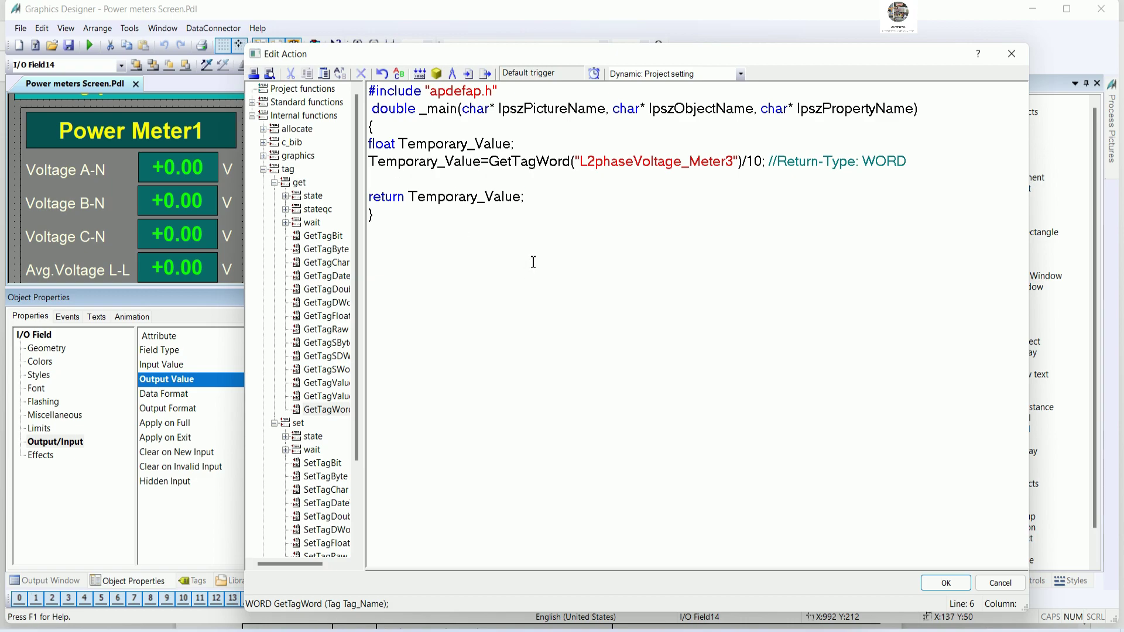
pyautogui.press('BackSpace')
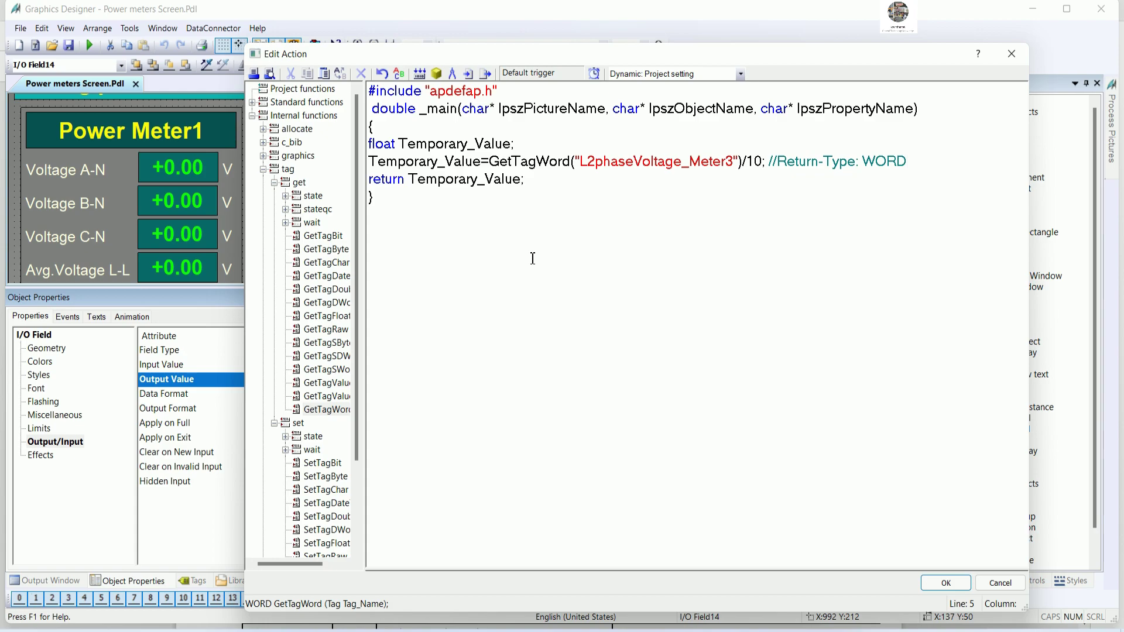
# - End the return-type comment with a semicolon, compile and accept the Voltage L2 action, and save the screen
pyautogui.write(';')
pyautogui.click(419, 74)
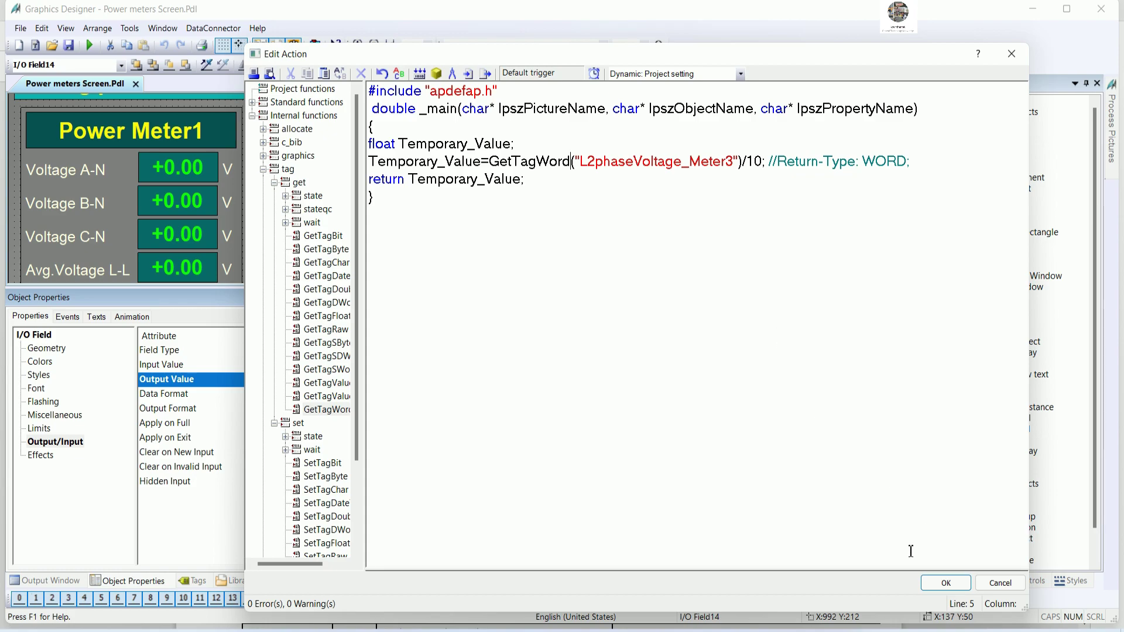
pyautogui.click(936, 582)
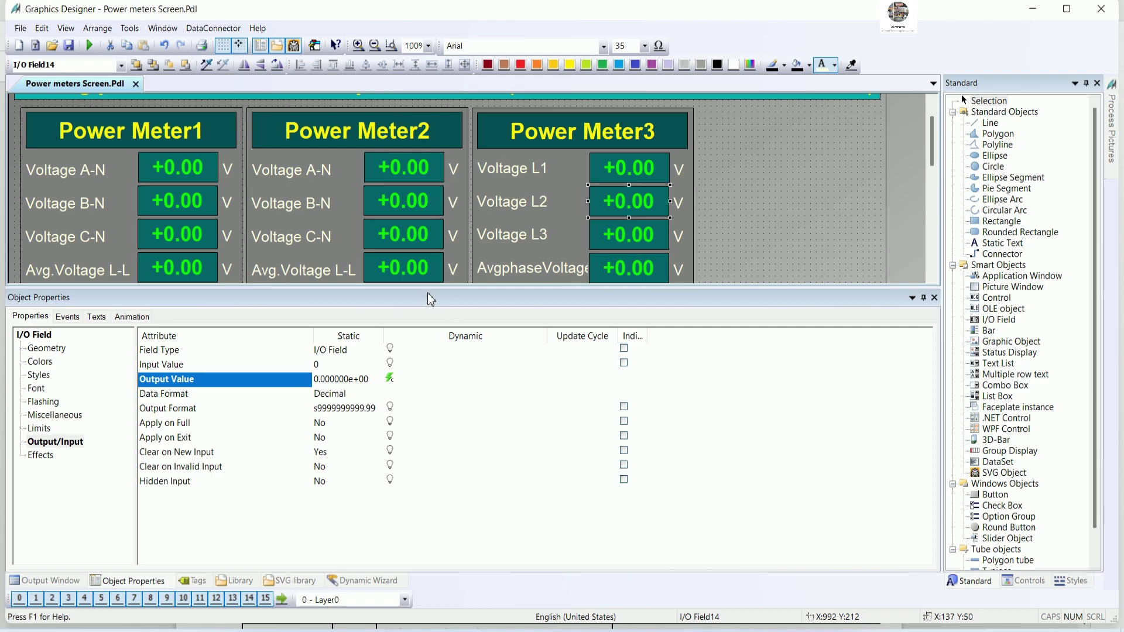
pyautogui.moveTo(429, 289); pyautogui.dragTo(446, 336)
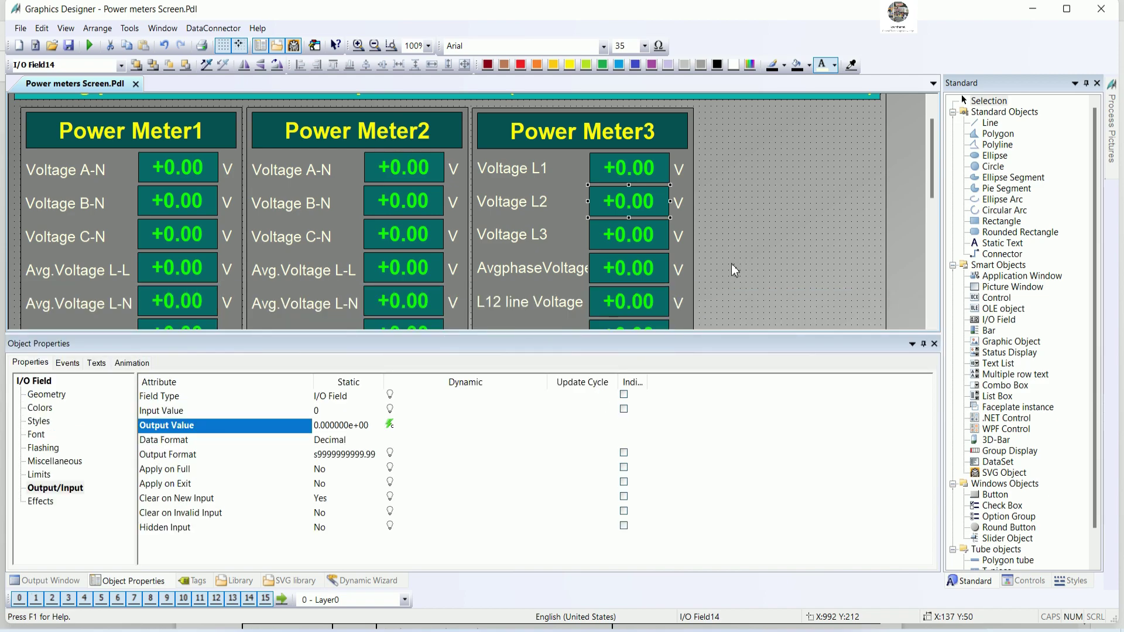
pyautogui.click(68, 45)
# - Replace the tag link on the Output Value of Power Meter3's Voltage L3 field with a new C action
pyautogui.click(635, 243)
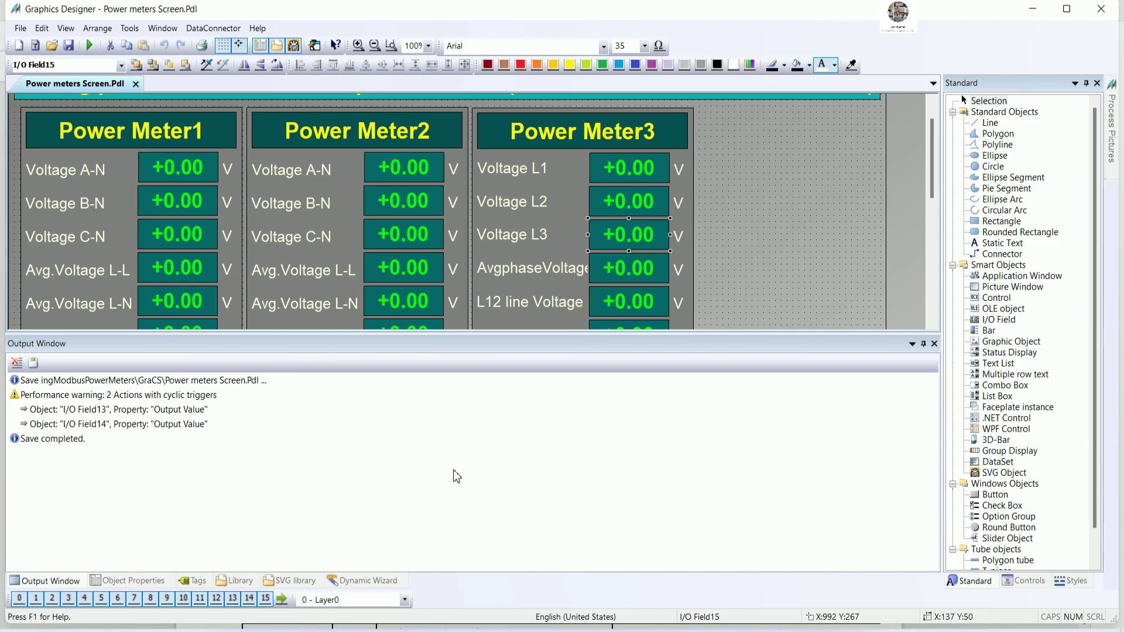
pyautogui.rightClick(643, 244)
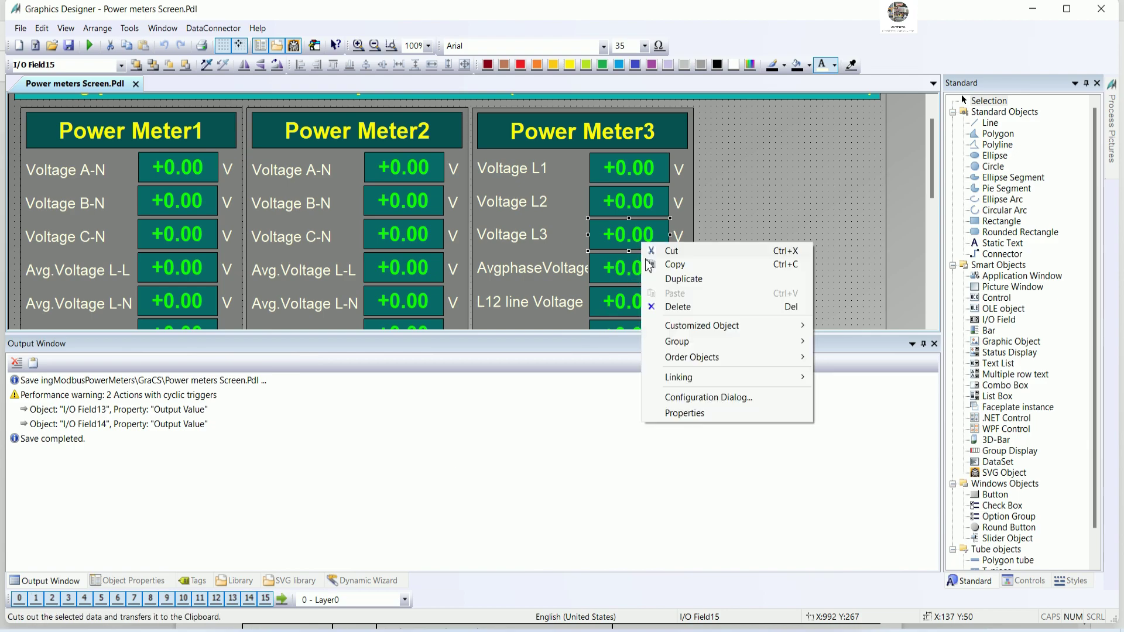
pyautogui.click(683, 415)
pyautogui.click(58, 487)
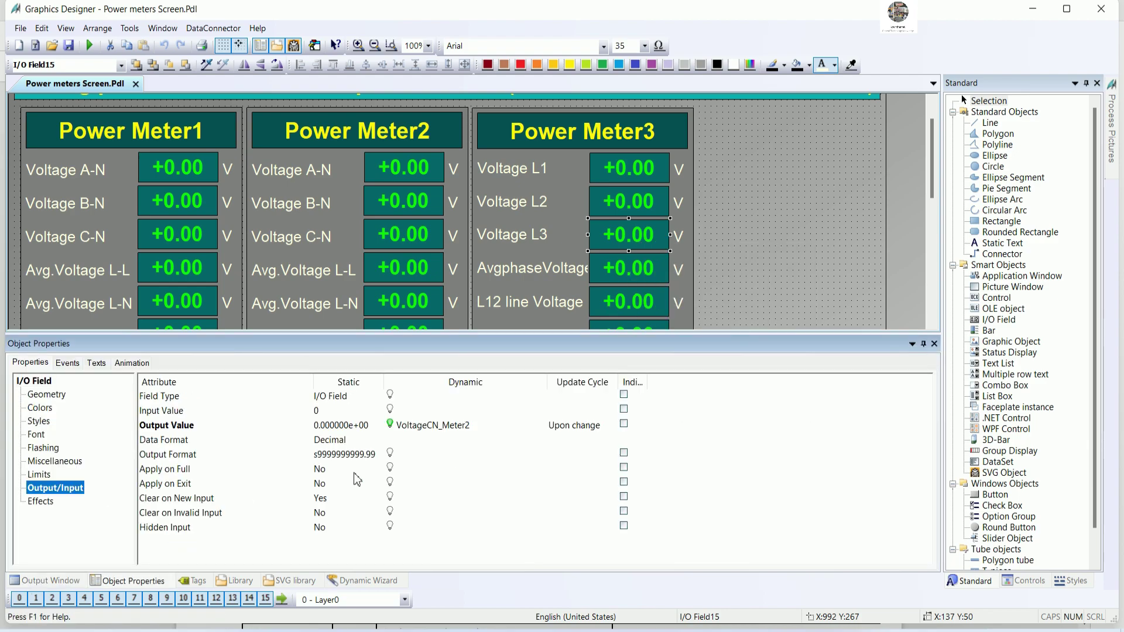
pyautogui.rightClick(460, 430)
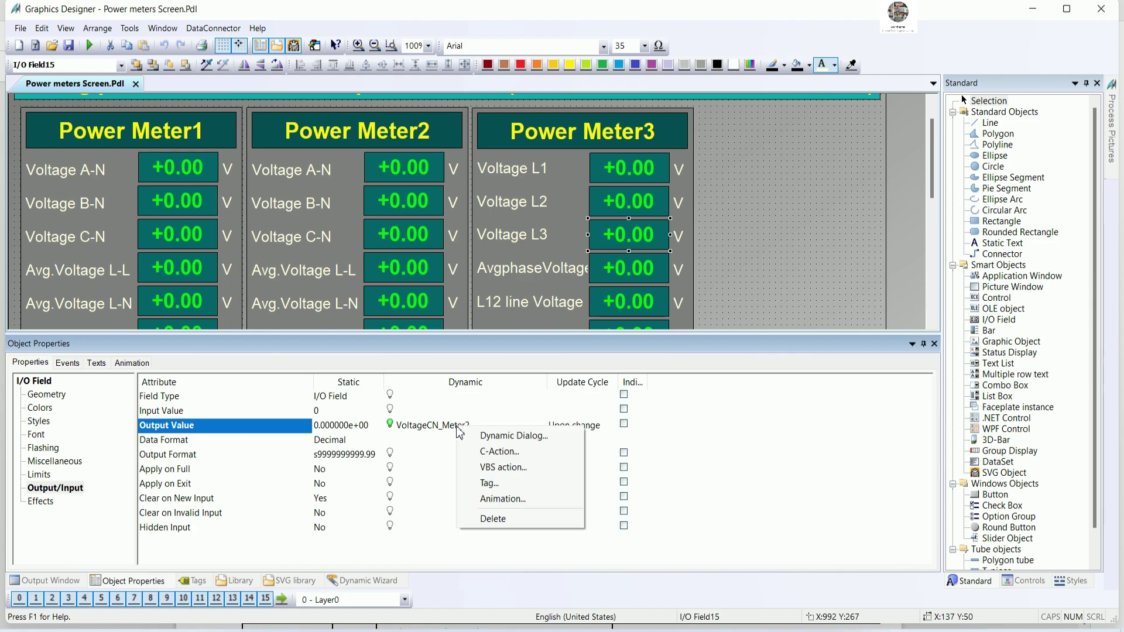
pyautogui.click(492, 519)
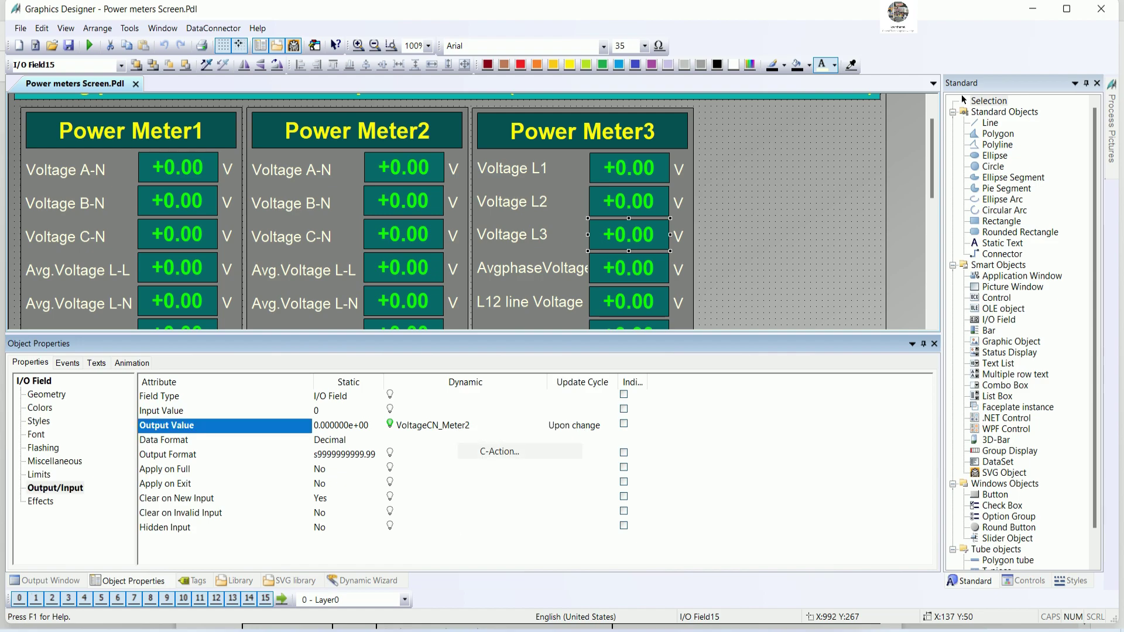
pyautogui.click(578, 351)
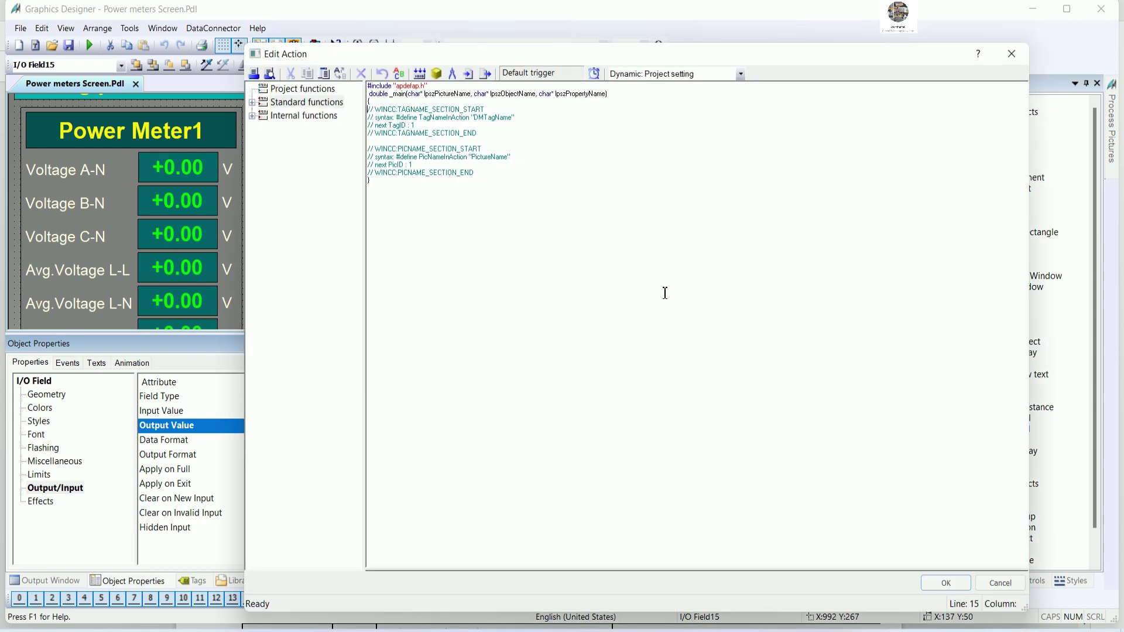
# - Replace the template comments with the Temporary_Value code reading L3phaseVoltage_Meter3 divided by 10, and compile and accept the action
pyautogui.moveTo(569, 258); pyautogui.dragTo(367, 136)
pyautogui.write('float Temporary_Value; Temporary_Value=GetTagWord("L1phaseVoltage_Meter3")/10;\t//Return-Type: WORD return Temporary_Value;')
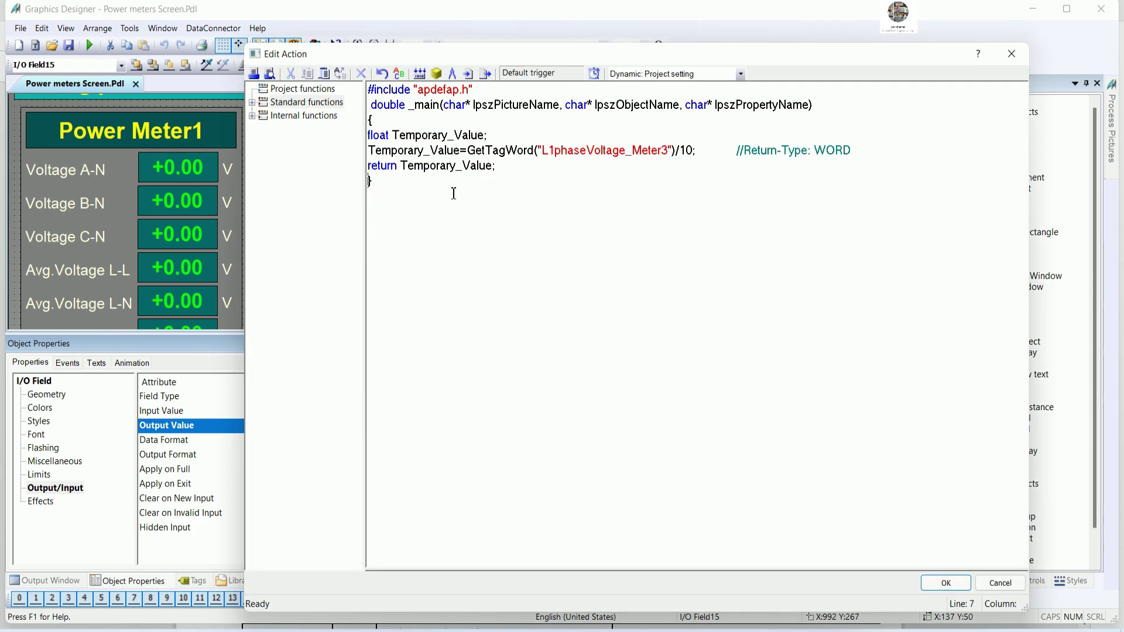
pyautogui.click(557, 150)
pyautogui.press('BackSpace')
pyautogui.write('3')
pyautogui.click(419, 72)
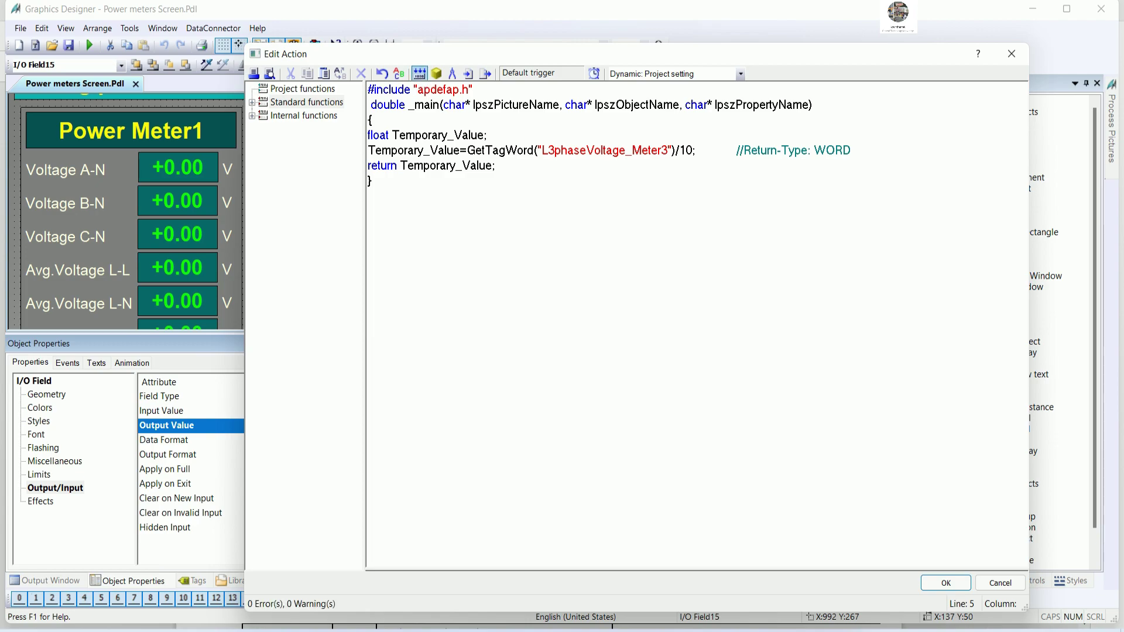
pyautogui.click(944, 583)
# - Replace the tag link on the Output Value of Power Meter3's AvgphaseVoltage field with a new C action
pyautogui.click(630, 268)
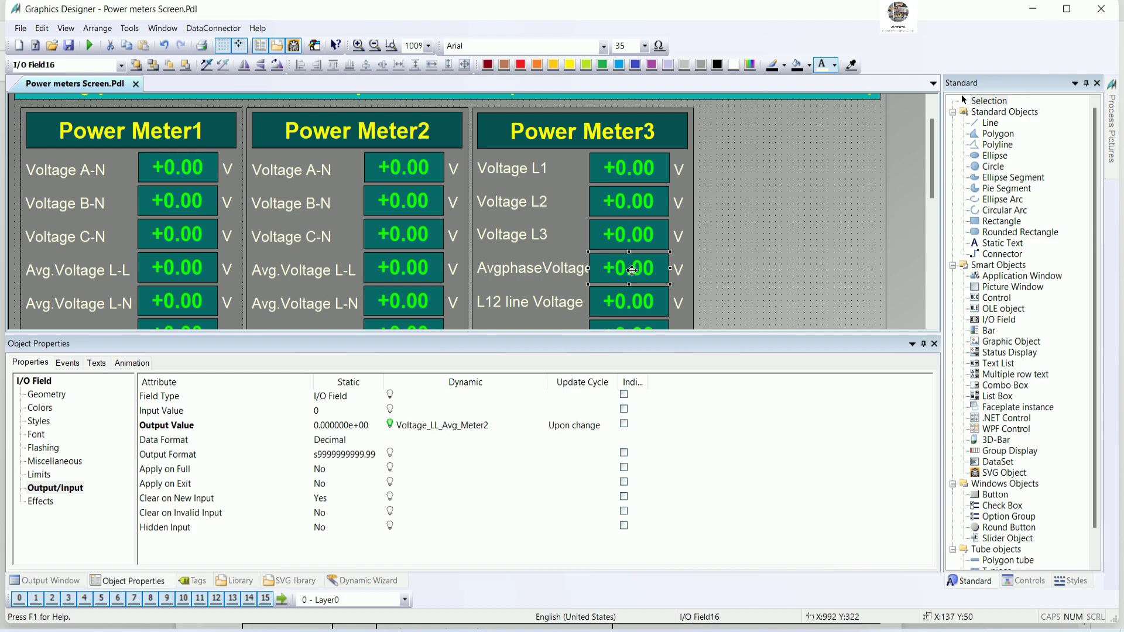
pyautogui.click(458, 430)
pyautogui.rightClick(458, 429)
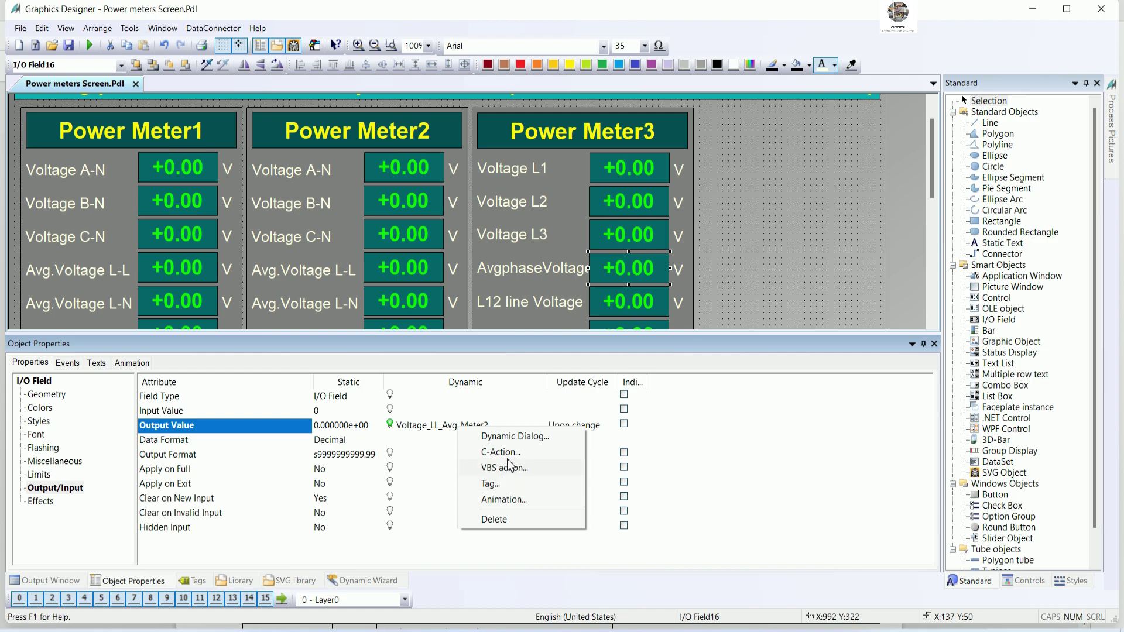
pyautogui.click(494, 519)
pyautogui.click(578, 356)
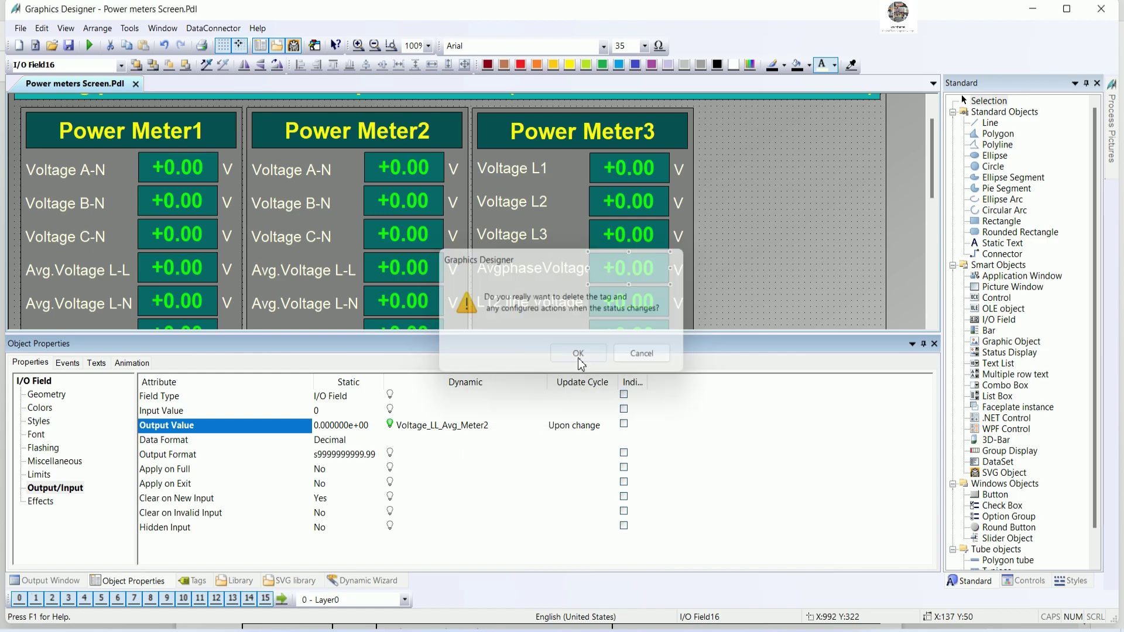
# - Swap the template comments for the Temporary_Value code and delete the L1phaseVoltage_Meter3 GetTagWord call with its return-type comment
pyautogui.scroll(5, 486, 182)
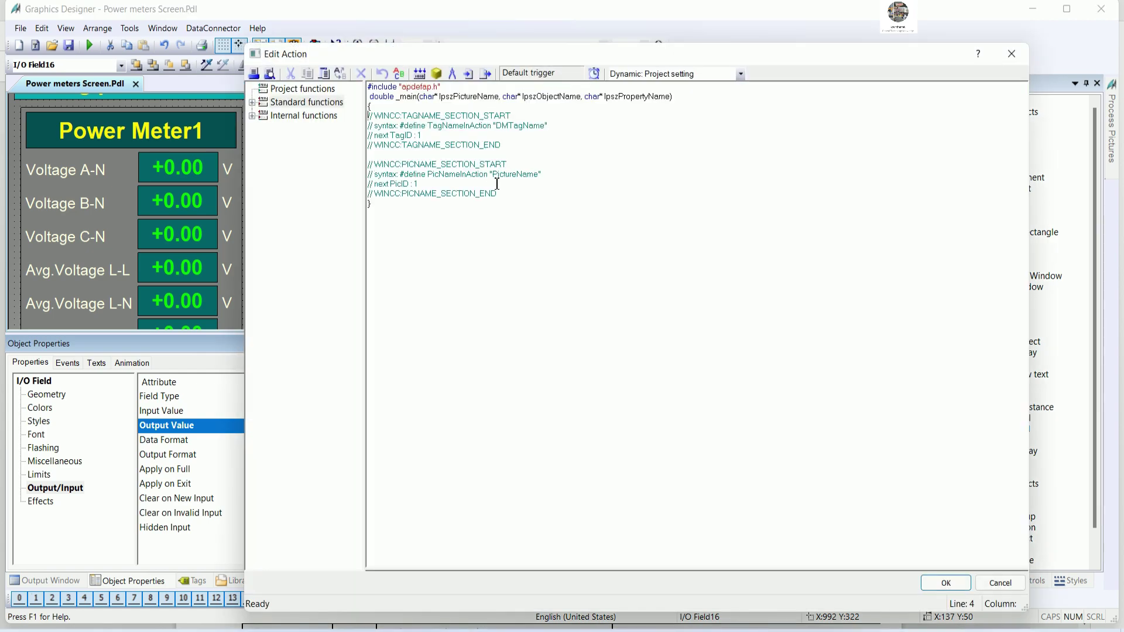
pyautogui.moveTo(604, 283); pyautogui.dragTo(357, 146)
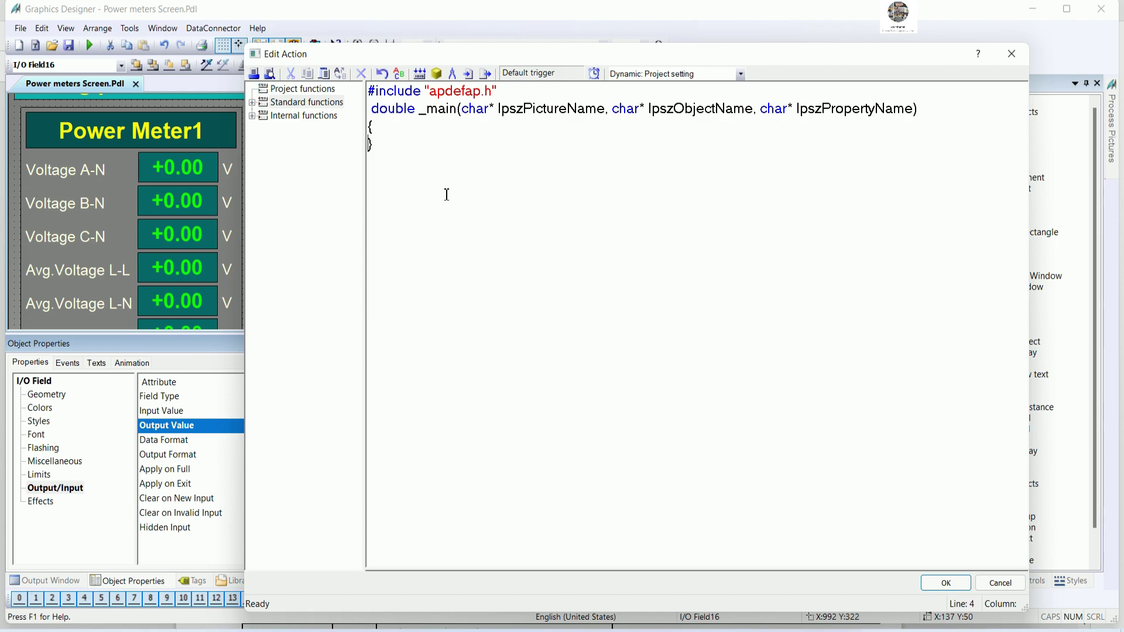
pyautogui.press('Return')
pyautogui.write('float Temporary_Value; Temporary_Value=GetTagWord("L1phaseVoltage_Meter3")/10;\t//Return-Type: WORD return Temporary_Value;')
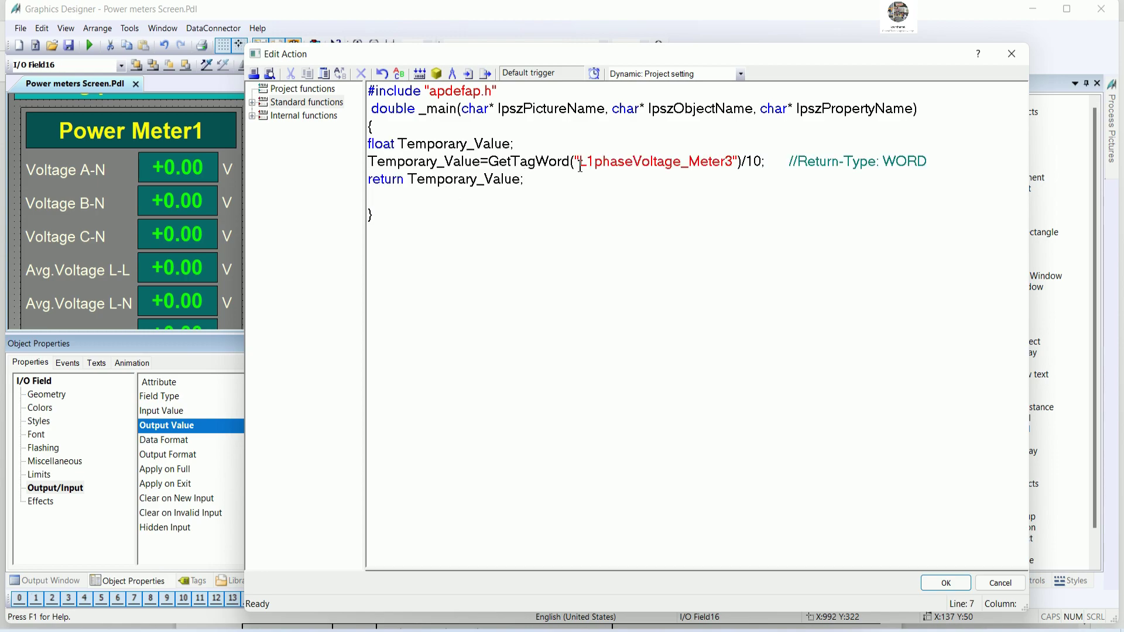
pyautogui.moveTo(502, 163); pyautogui.dragTo(930, 164)
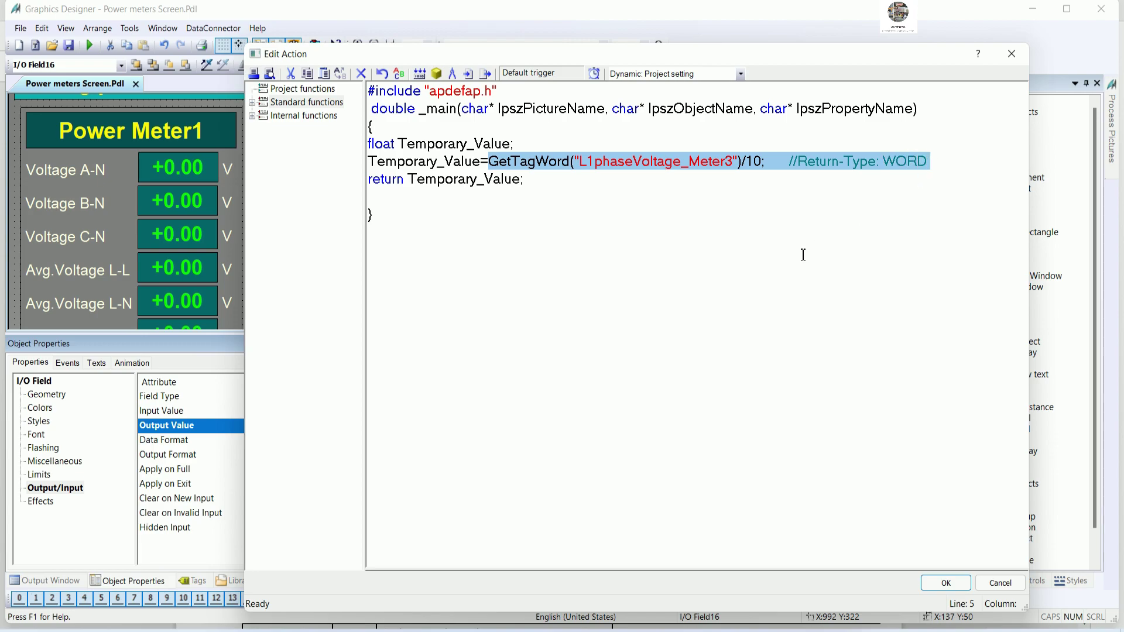
pyautogui.press('Delete')
# - Call up the parameter assignment of the internal tag get function GetTagWord for the AvgphaseVoltage action
pyautogui.click(253, 116)
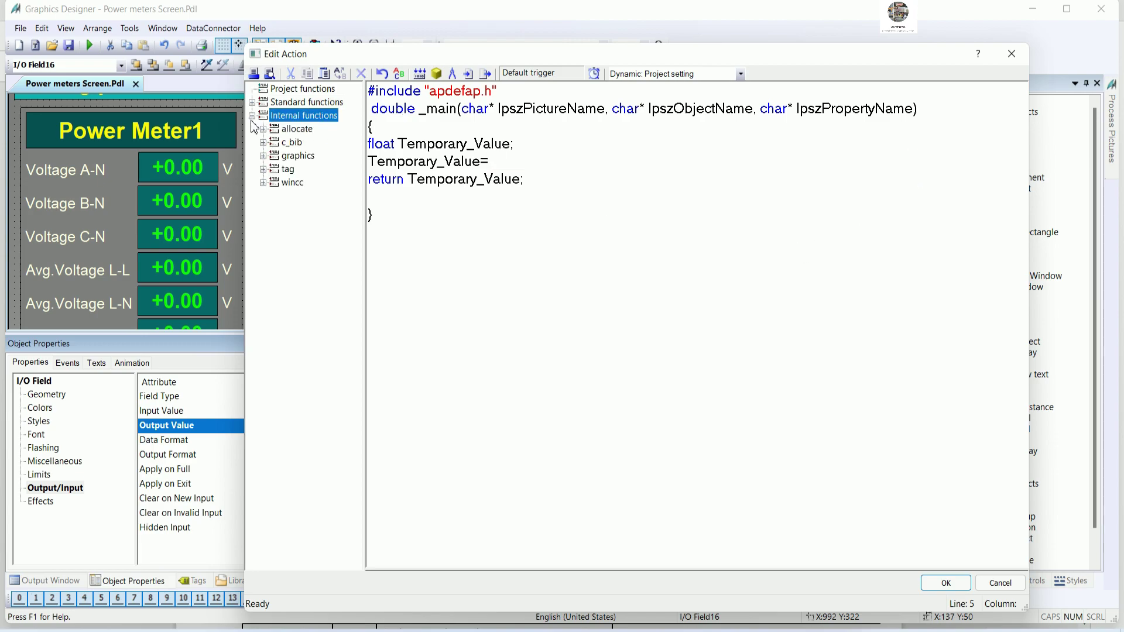
pyautogui.click(263, 169)
pyautogui.click(274, 196)
pyautogui.click(274, 198)
pyautogui.click(274, 183)
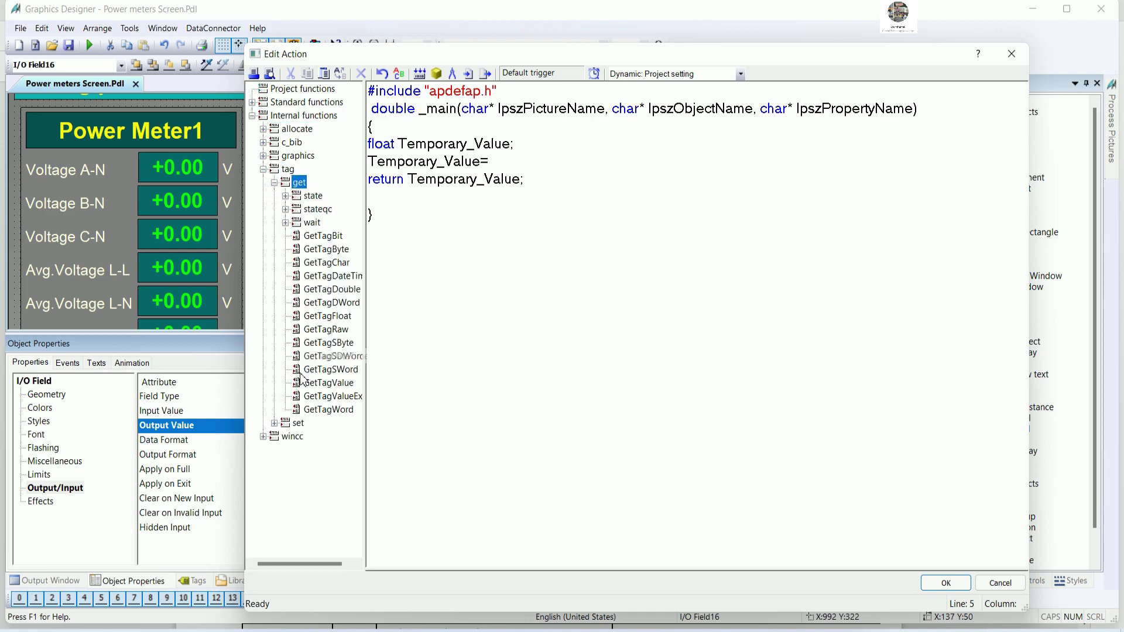
pyautogui.click(330, 412)
pyautogui.doubleClick(346, 411)
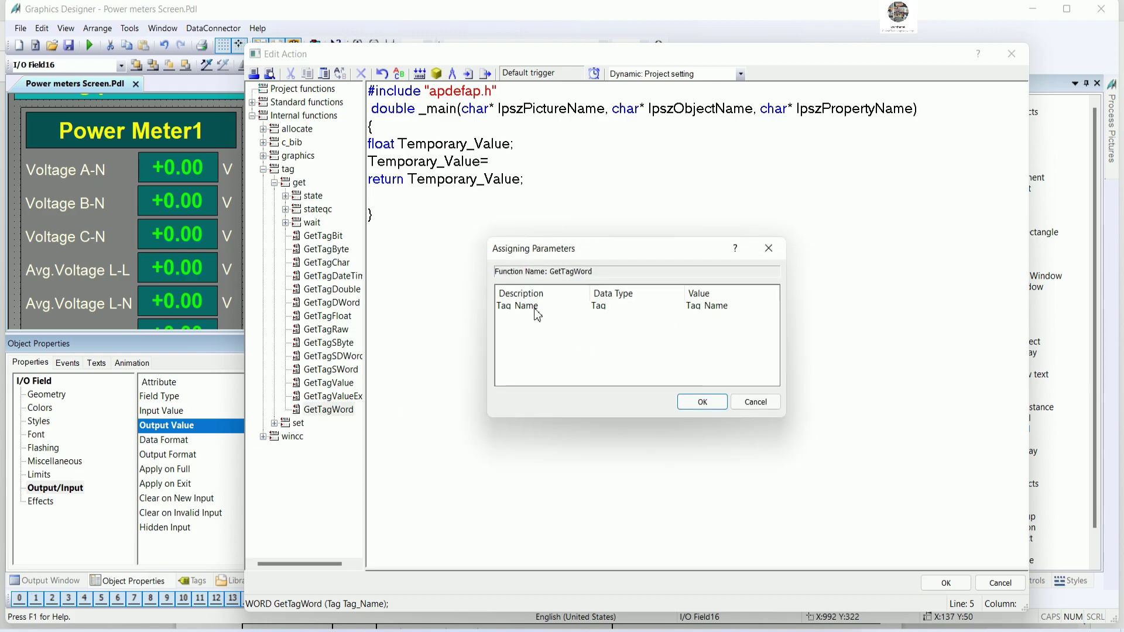
# - Assign the PowerMeter3 tag AvgphaseVoltage_Meter3 as the GetTagWord parameter and insert the call
pyautogui.click(704, 309)
pyautogui.click(776, 306)
pyautogui.click(721, 323)
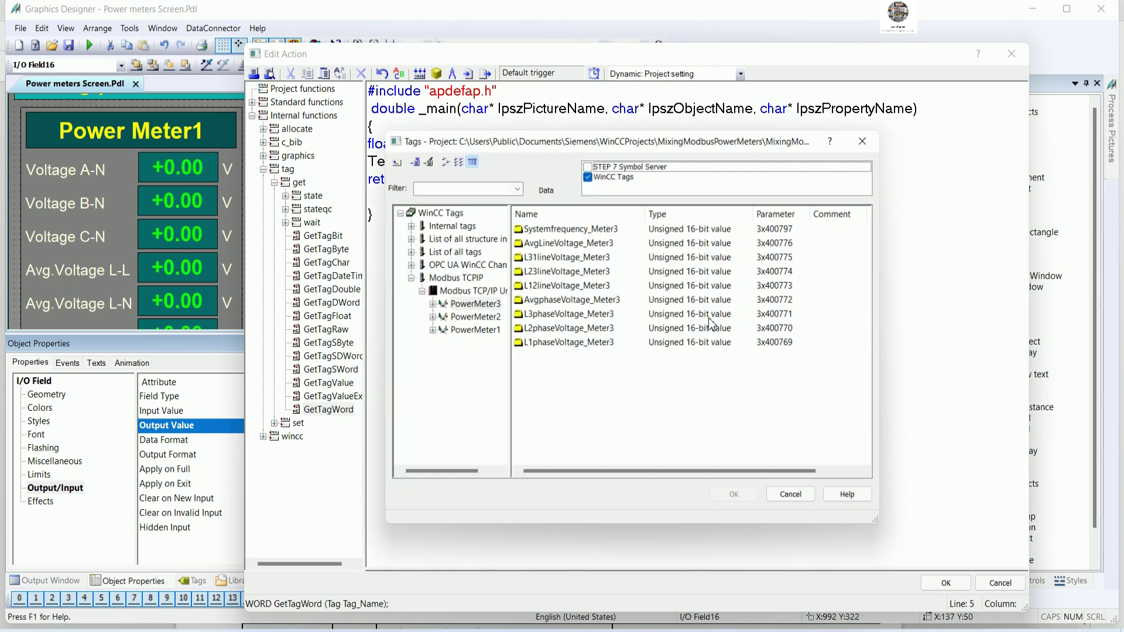
pyautogui.click(475, 305)
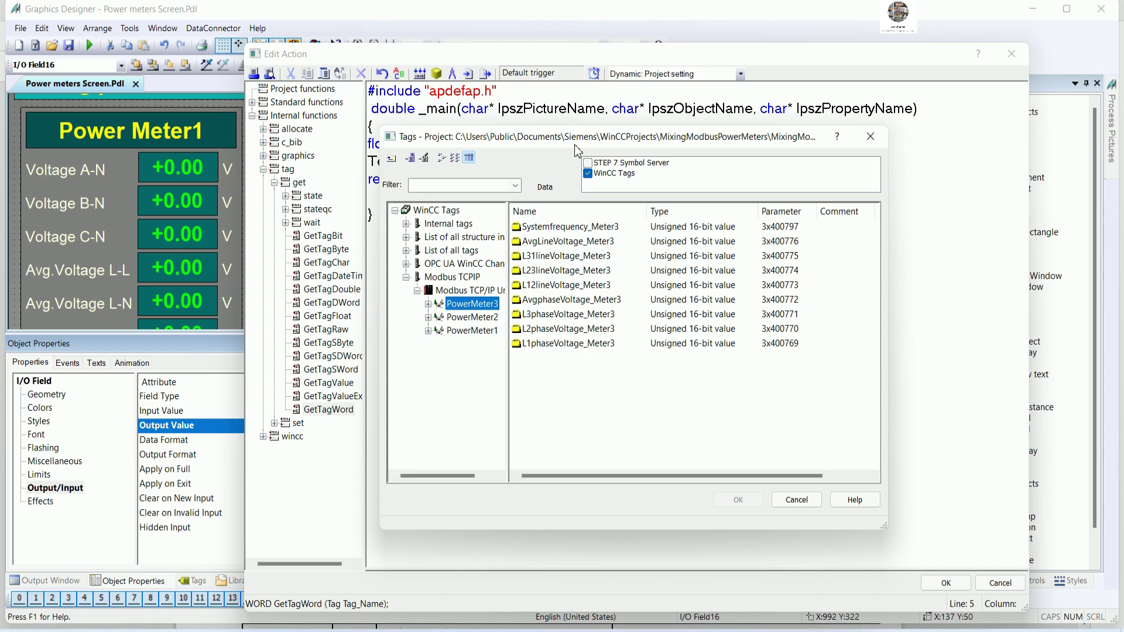
pyautogui.click(605, 103)
pyautogui.click(556, 300)
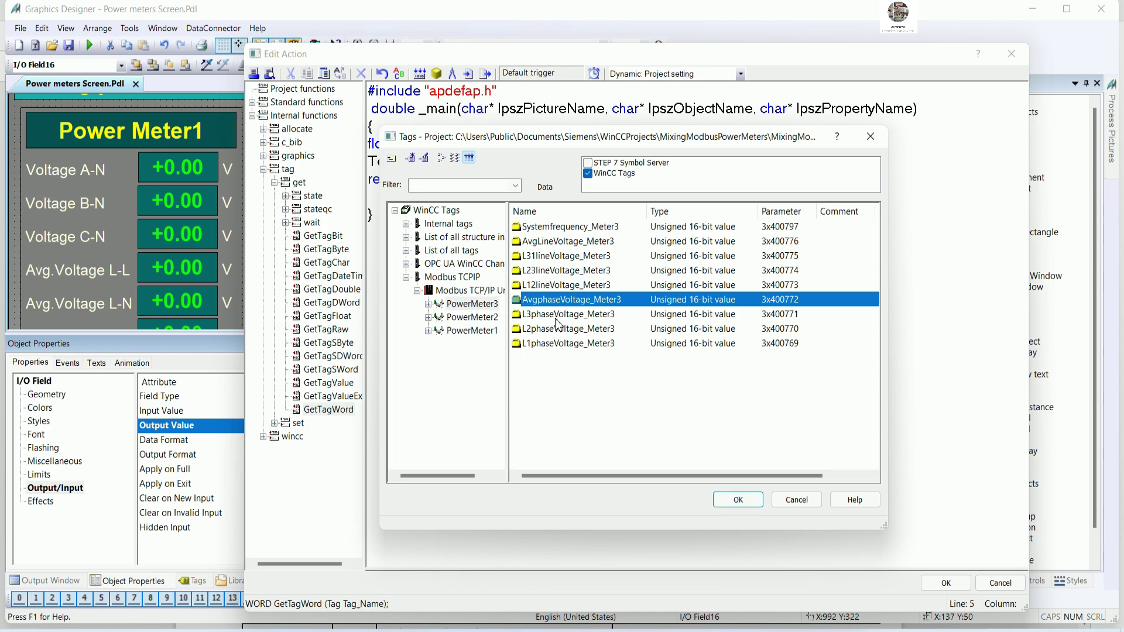
pyautogui.click(738, 500)
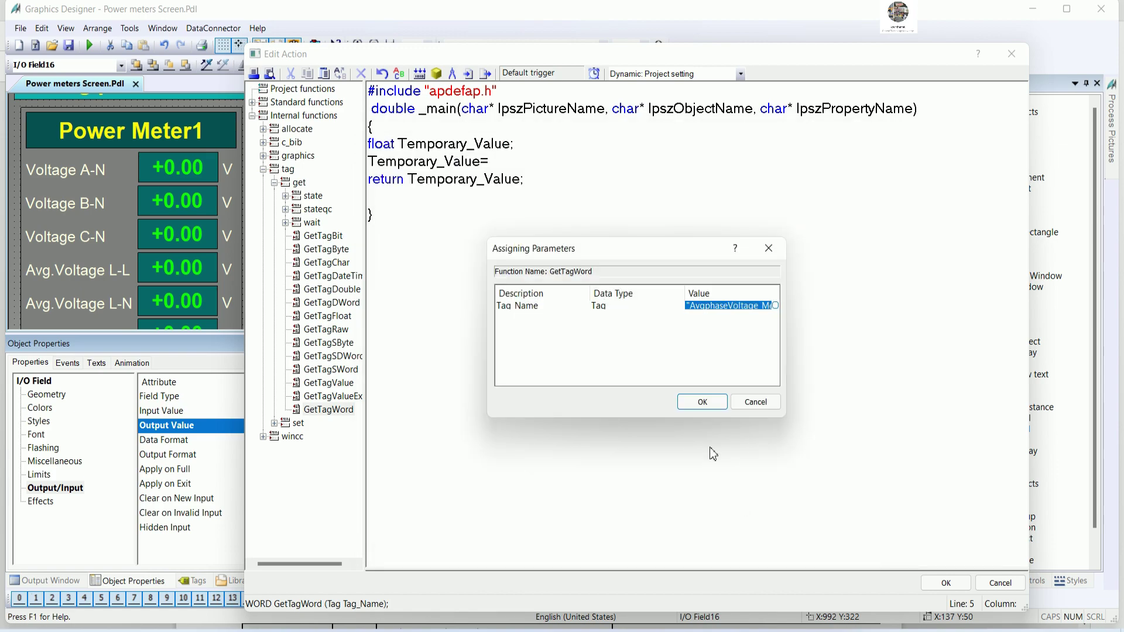
pyautogui.click(704, 404)
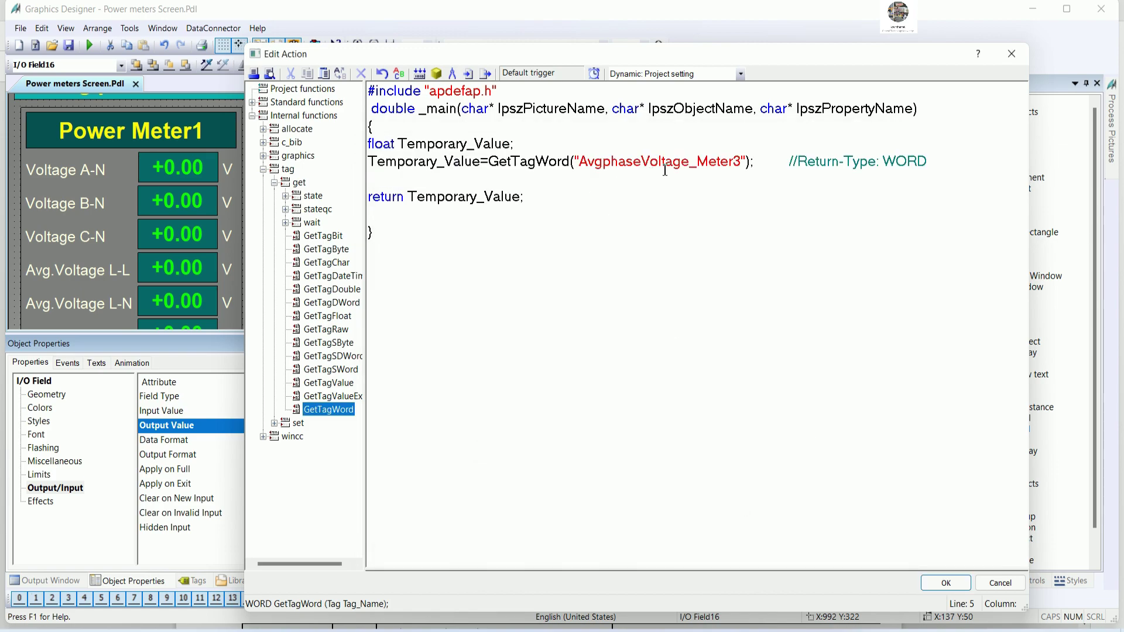
# - Divide the AvgphaseVoltage_Meter3 reading by 10 and accept the action
pyautogui.click(752, 164)
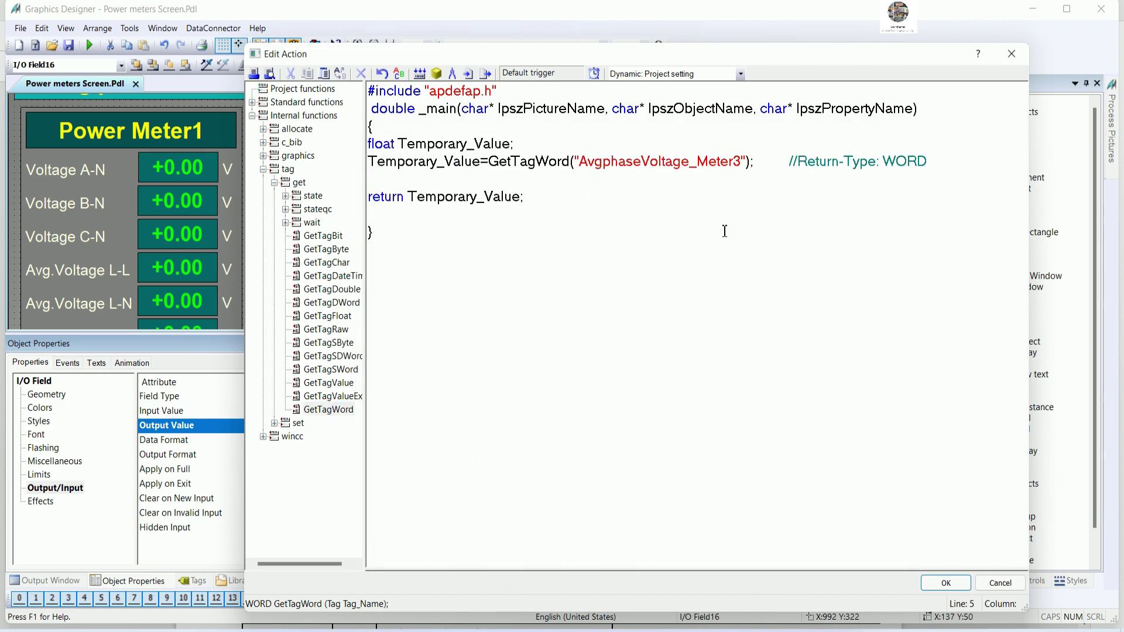
pyautogui.write('/10')
pyautogui.click(437, 73)
pyautogui.click(940, 584)
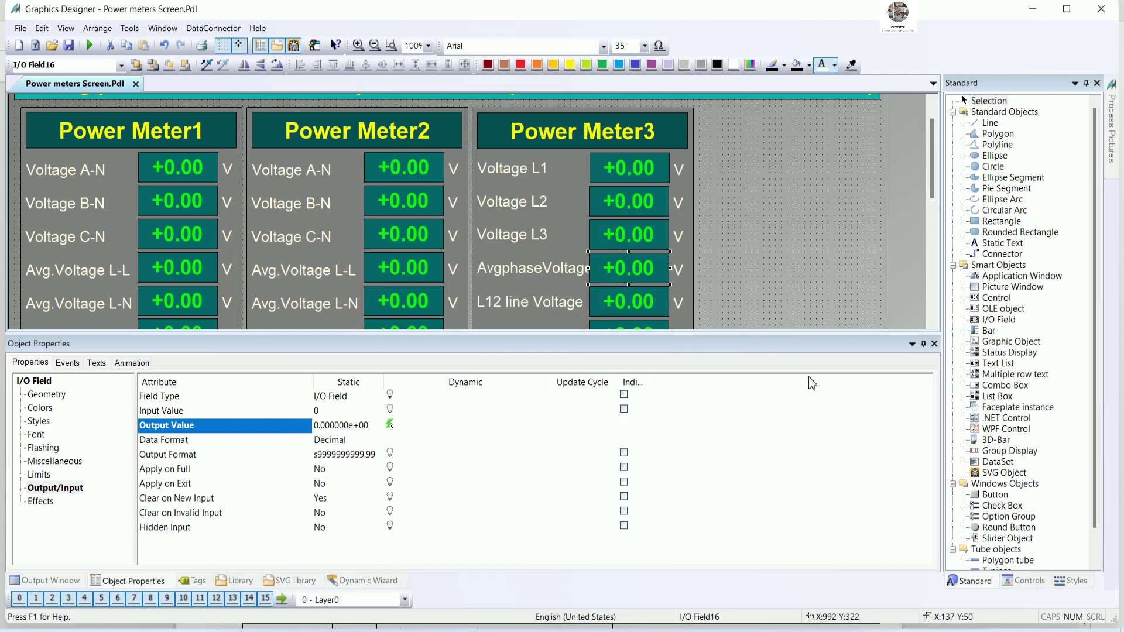
# - Replace the tag link on the Output Value of Power Meter3's L12 line Voltage field with a new C action
pyautogui.scroll(-3, 716, 264)
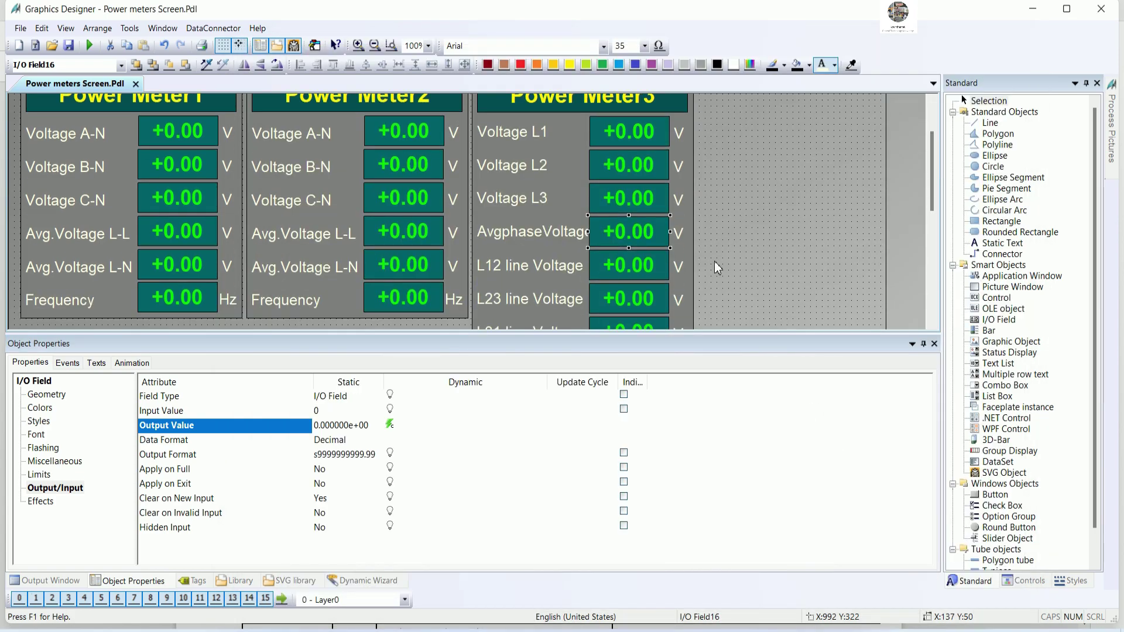
pyautogui.click(644, 251)
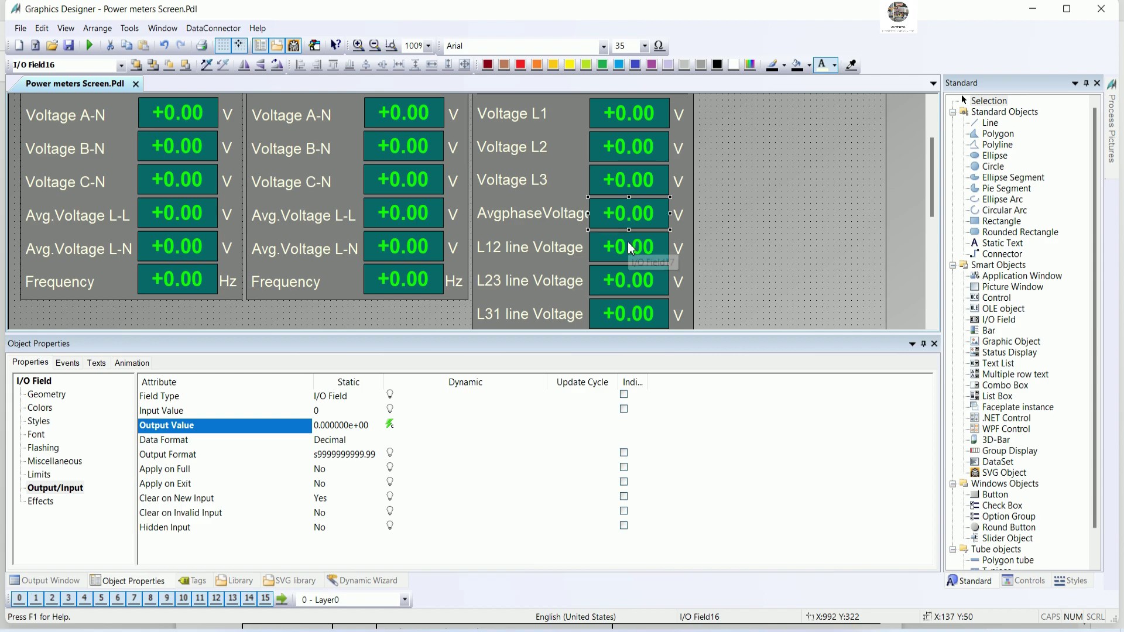
pyautogui.rightClick(431, 426)
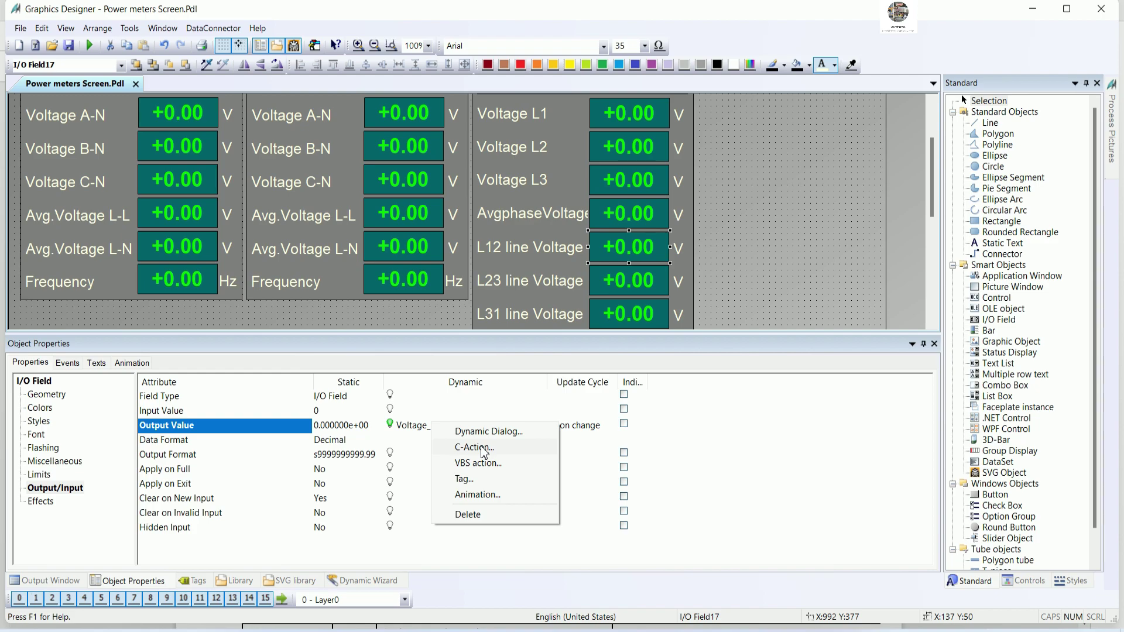
pyautogui.click(474, 447)
pyautogui.click(527, 354)
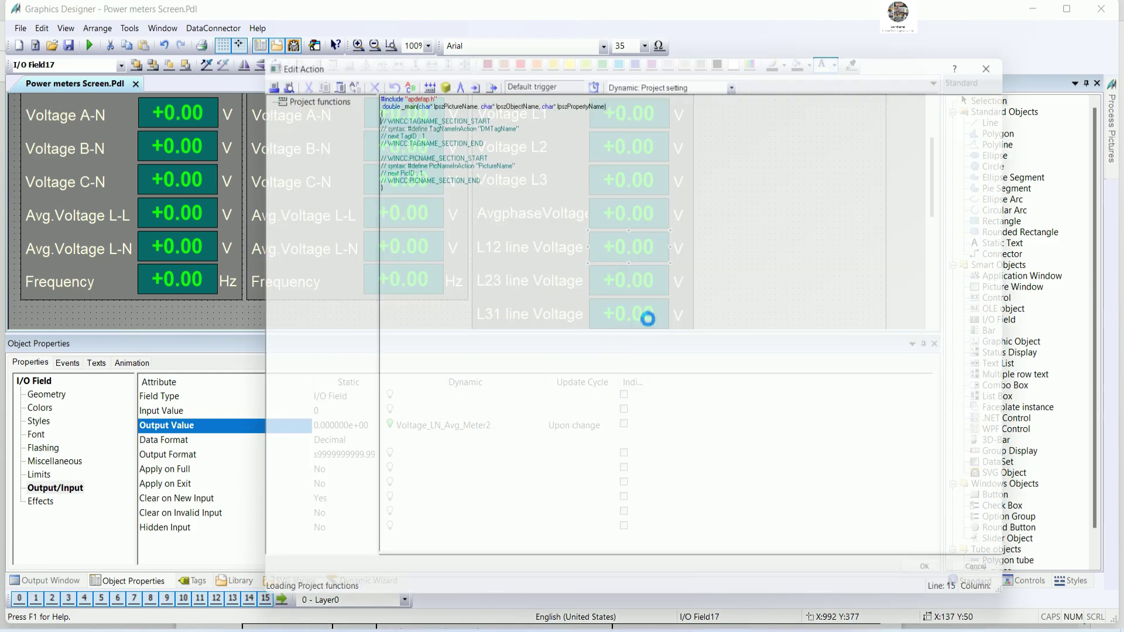
# - Replace the template comments in the L12 line Voltage action with the Temporary_Value code and remove its L1phaseVoltage_Meter3 GetTagWord call
pyautogui.scroll(3, 626, 268)
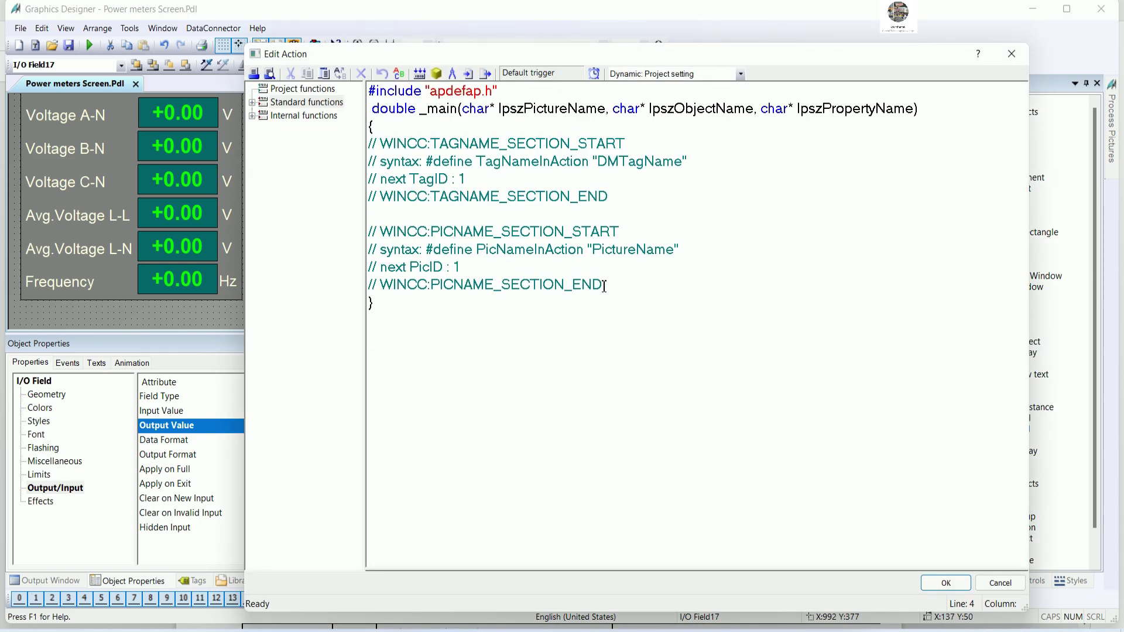
pyautogui.moveTo(604, 285); pyautogui.dragTo(370, 146)
pyautogui.write('float Temporary_Value; Temporary_Value=GetTagWord("L1phaseVoltage_Meter3")/10;\t//Return-Type: WORD return Temporary_Value;')
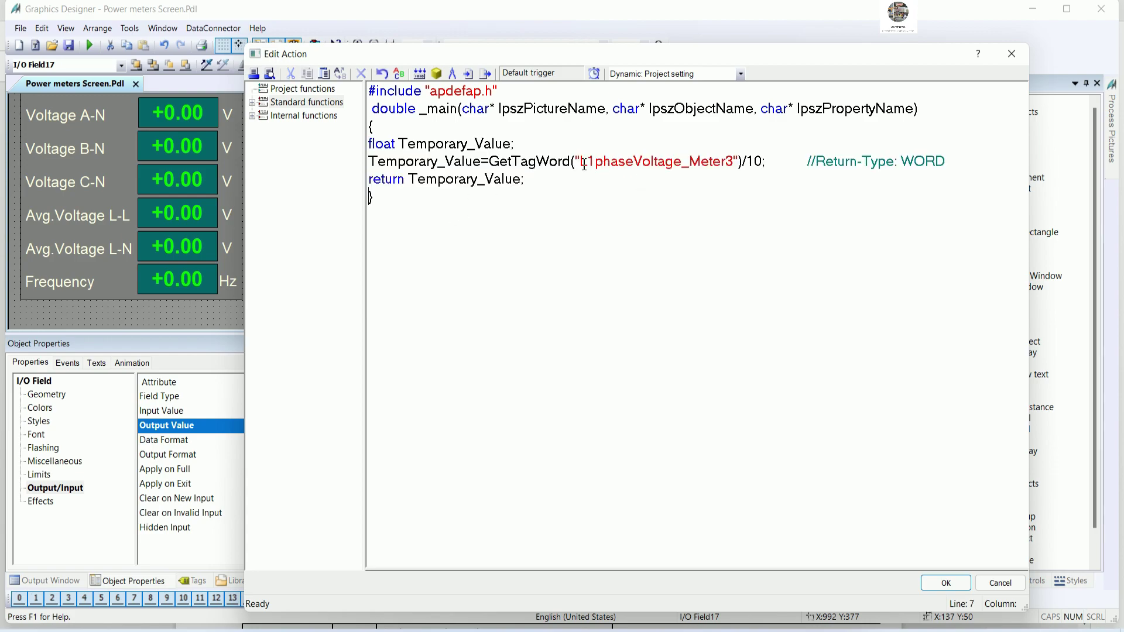
pyautogui.moveTo(491, 163); pyautogui.dragTo(954, 166)
pyautogui.press('Delete')
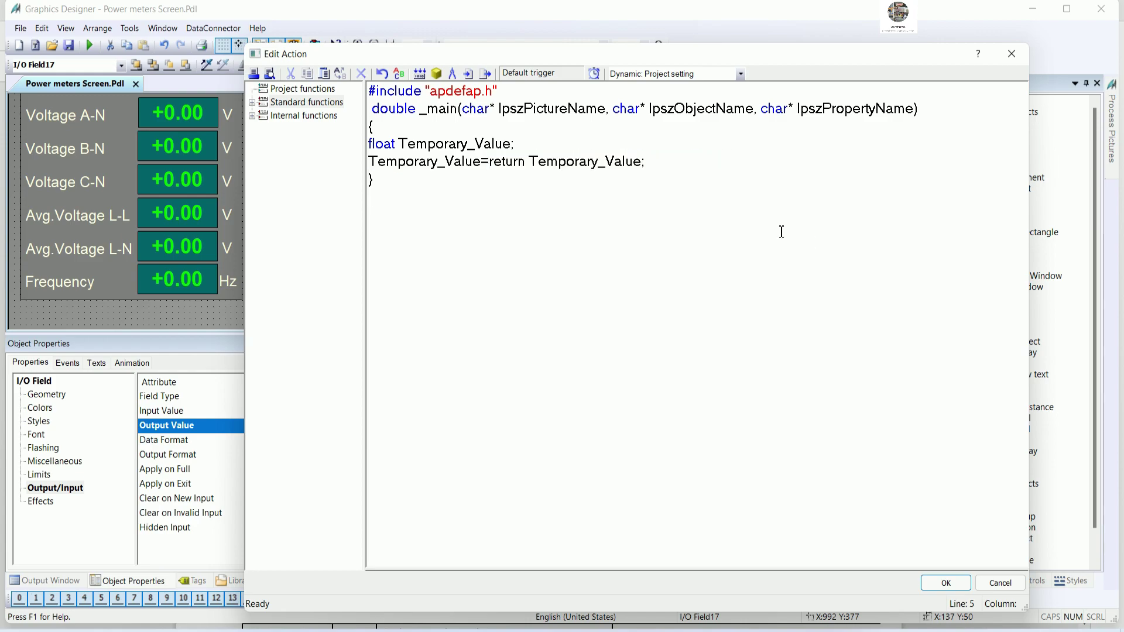
# - Put the return statement on its own line and start inserting the internal GetTagWord function into the L12 line Voltage action
pyautogui.press('Return')
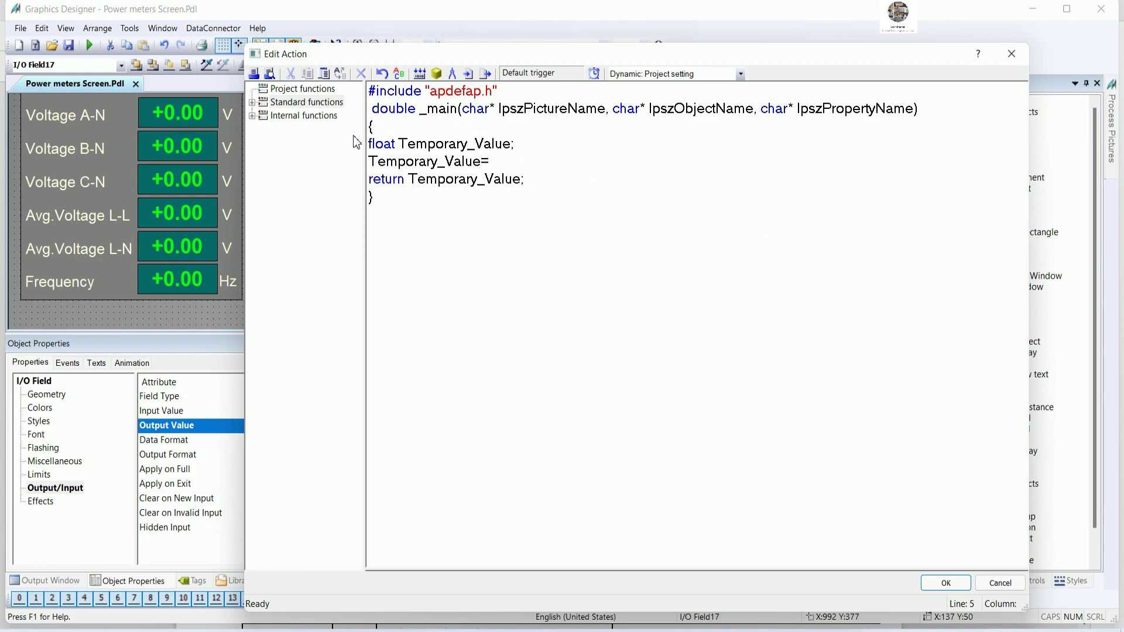
pyautogui.click(252, 116)
pyautogui.click(262, 170)
pyautogui.click(274, 196)
pyautogui.click(274, 196)
pyautogui.doubleClick(283, 183)
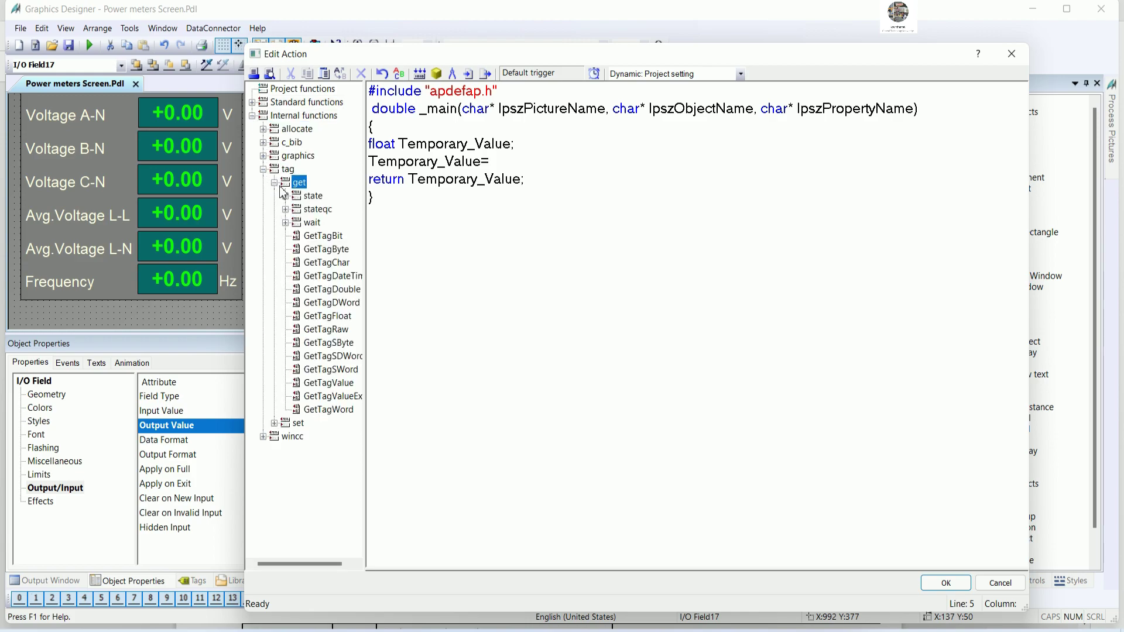
pyautogui.doubleClick(329, 410)
# - Assign the PowerMeter3 tag L12lineVoltage_Meter3 as the GetTagWord parameter and insert the call
pyautogui.click(716, 306)
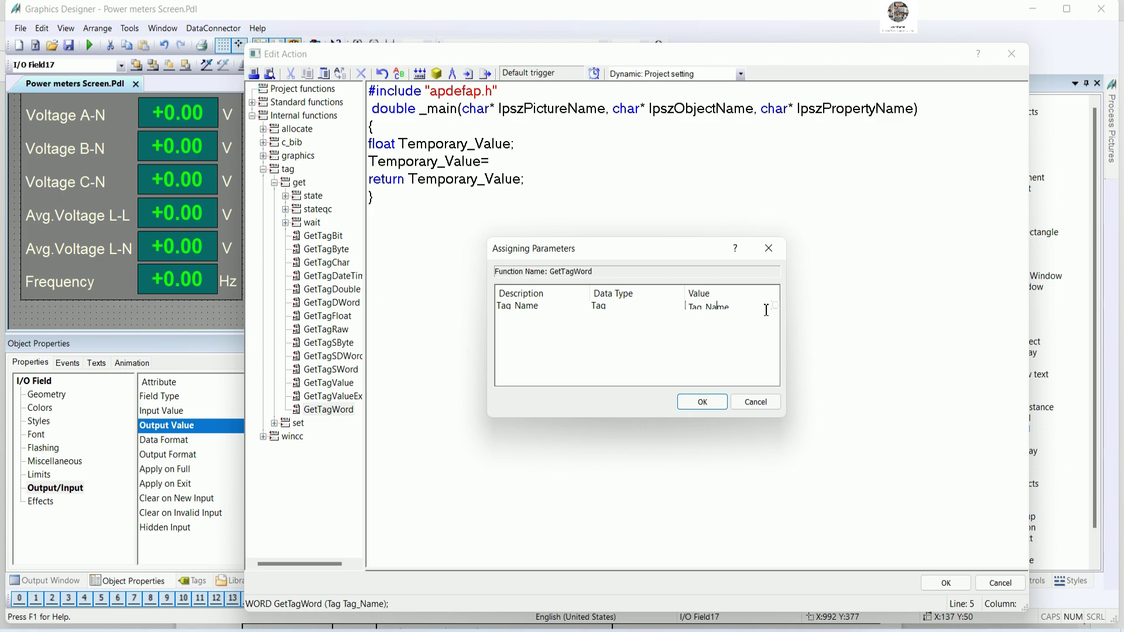
pyautogui.click(774, 305)
pyautogui.click(721, 323)
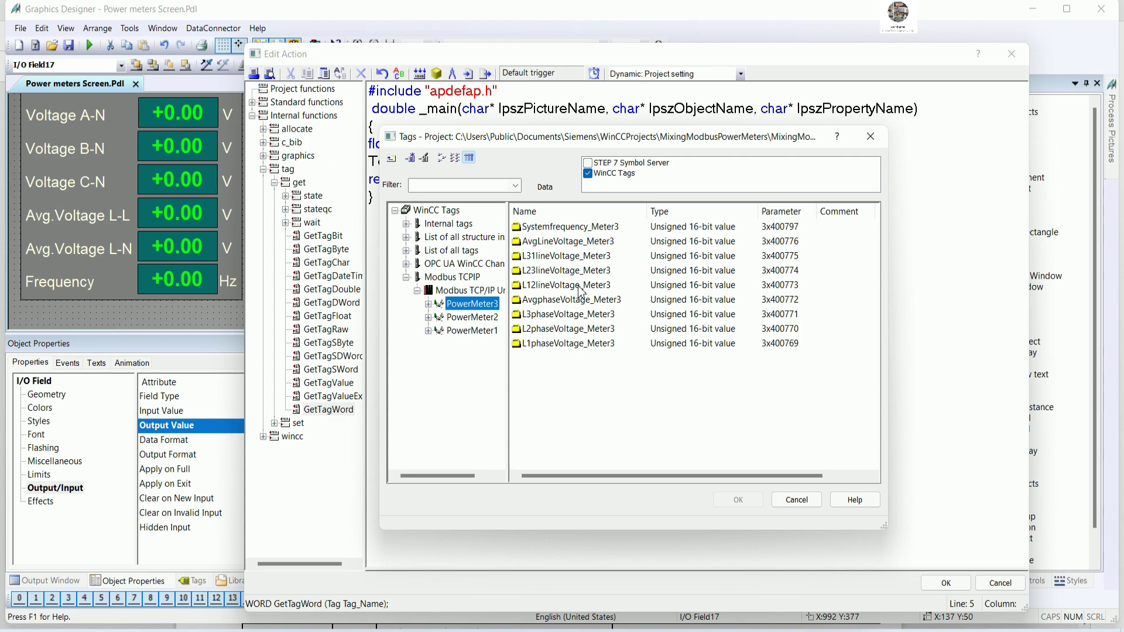
pyautogui.click(559, 343)
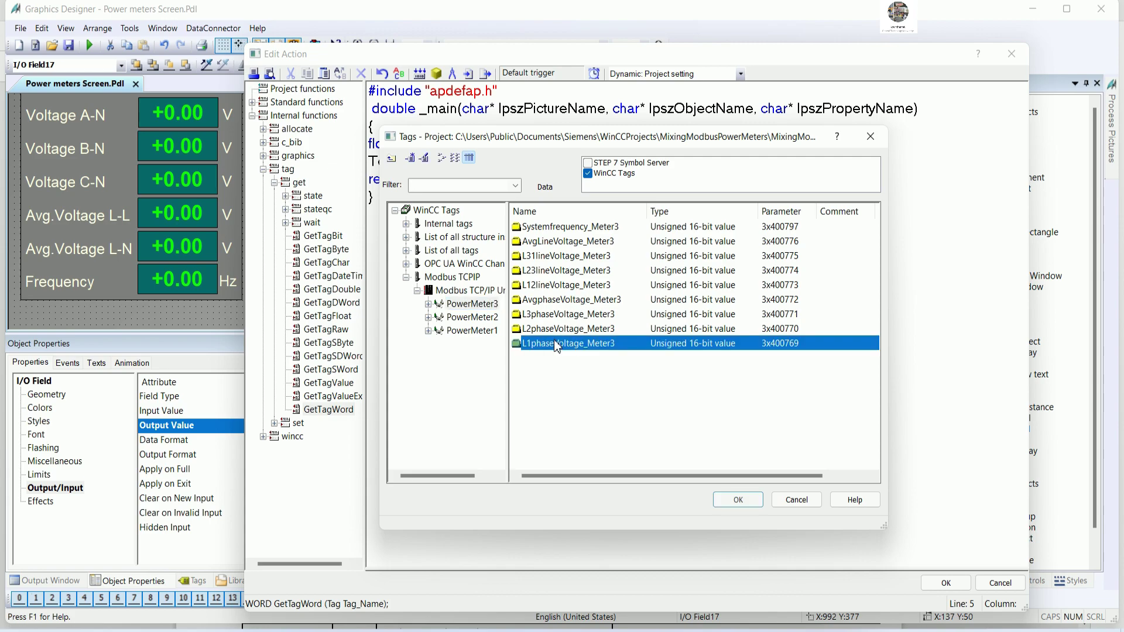
pyautogui.click(560, 331)
pyautogui.click(562, 316)
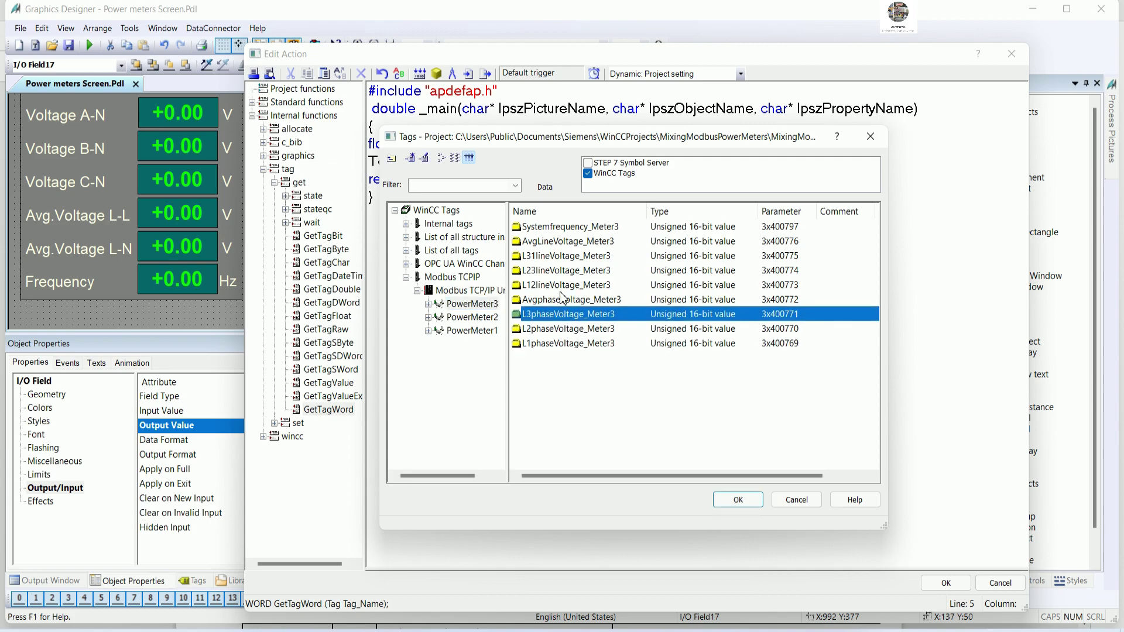
pyautogui.click(564, 286)
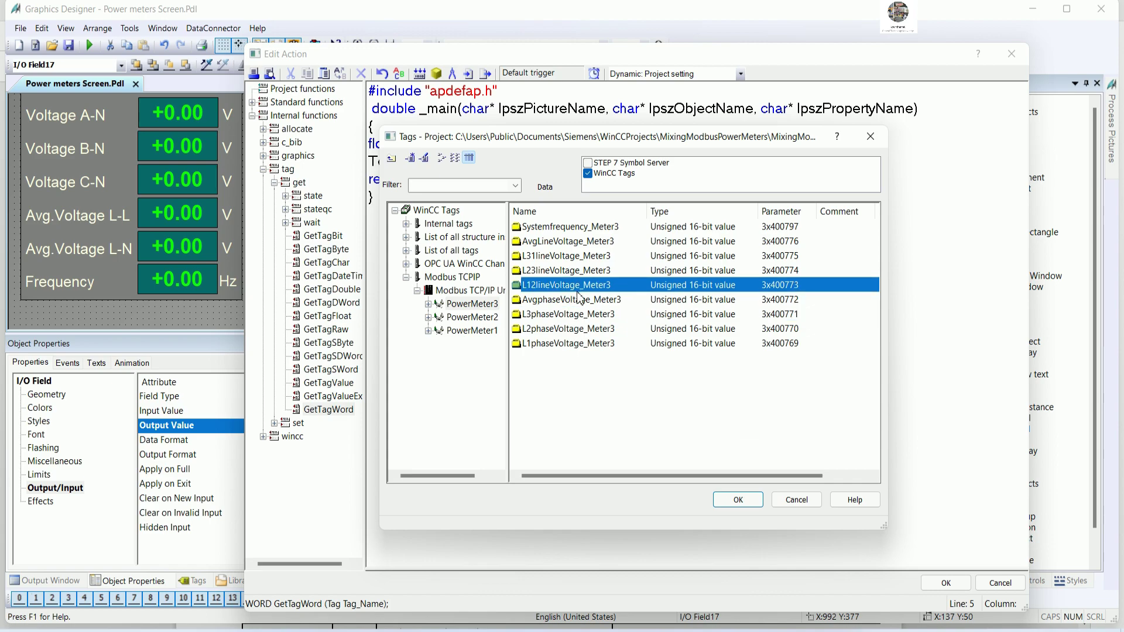
pyautogui.doubleClick(584, 286)
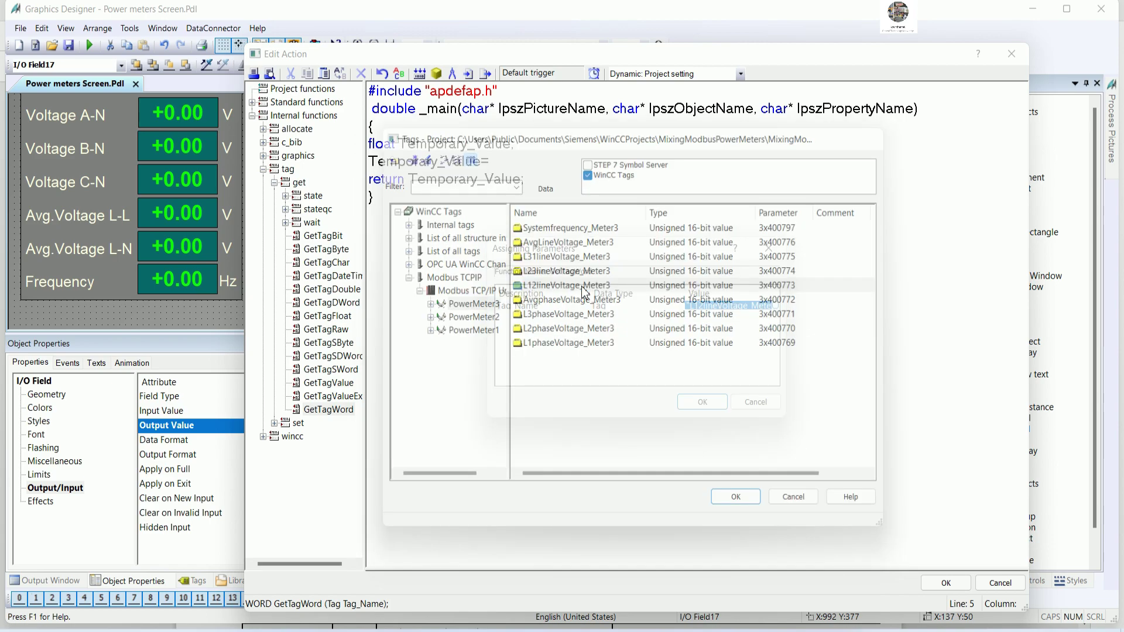
pyautogui.click(706, 401)
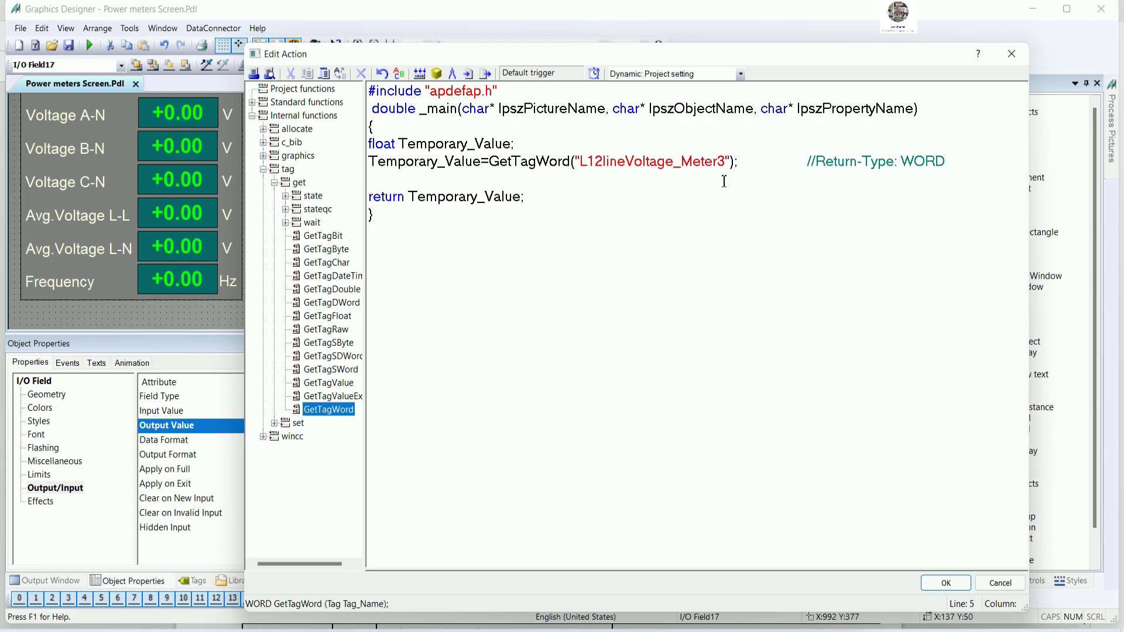
# - Remove the blank line, divide the L12lineVoltage_Meter3 reading by 10, then compile and accept the action
pyautogui.click(476, 185)
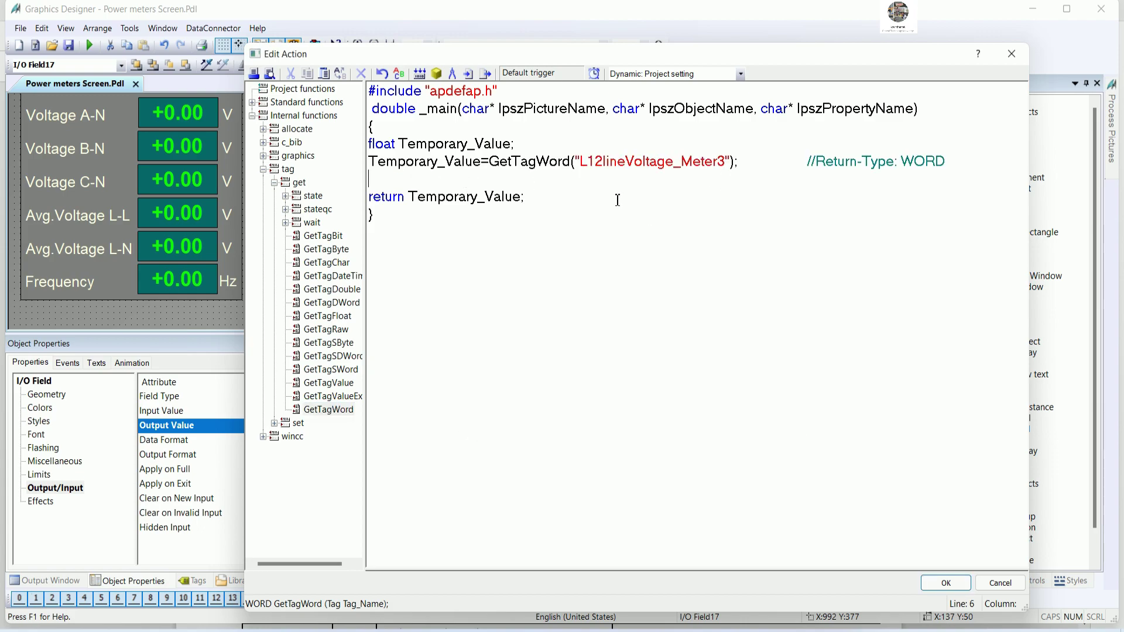
pyautogui.press('BackSpace')
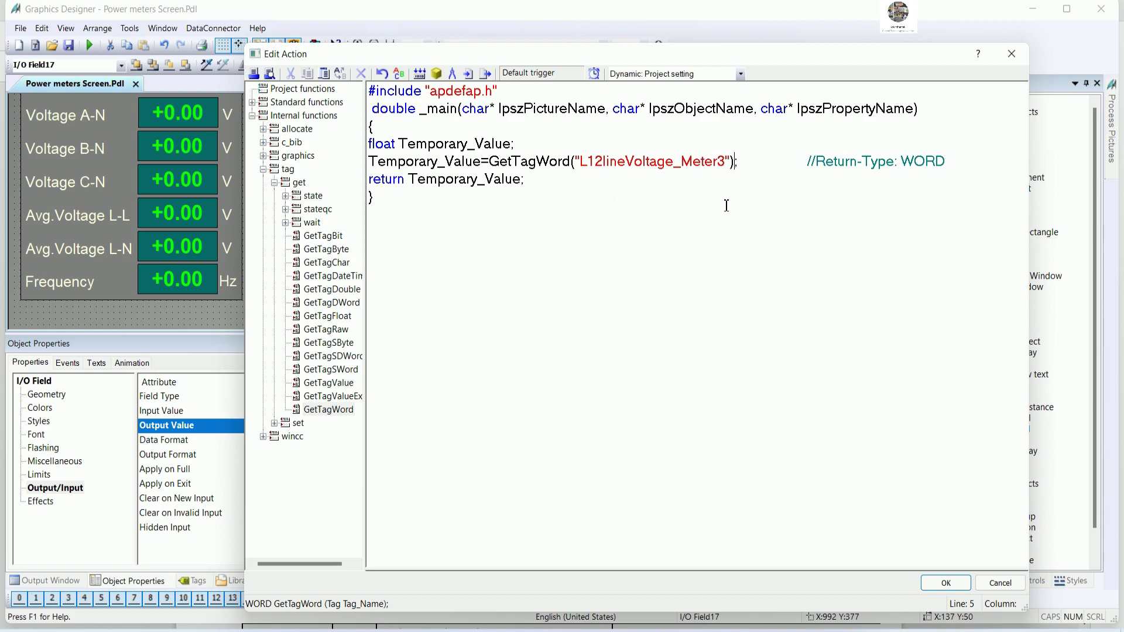
pyautogui.write('/10')
pyautogui.click(419, 72)
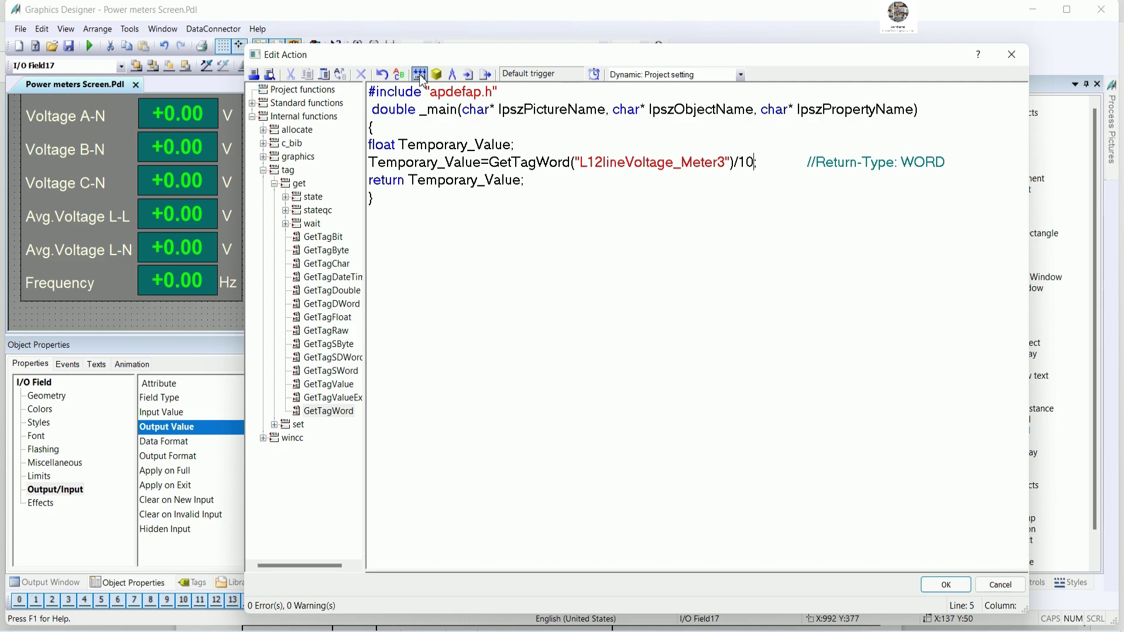
pyautogui.click(950, 586)
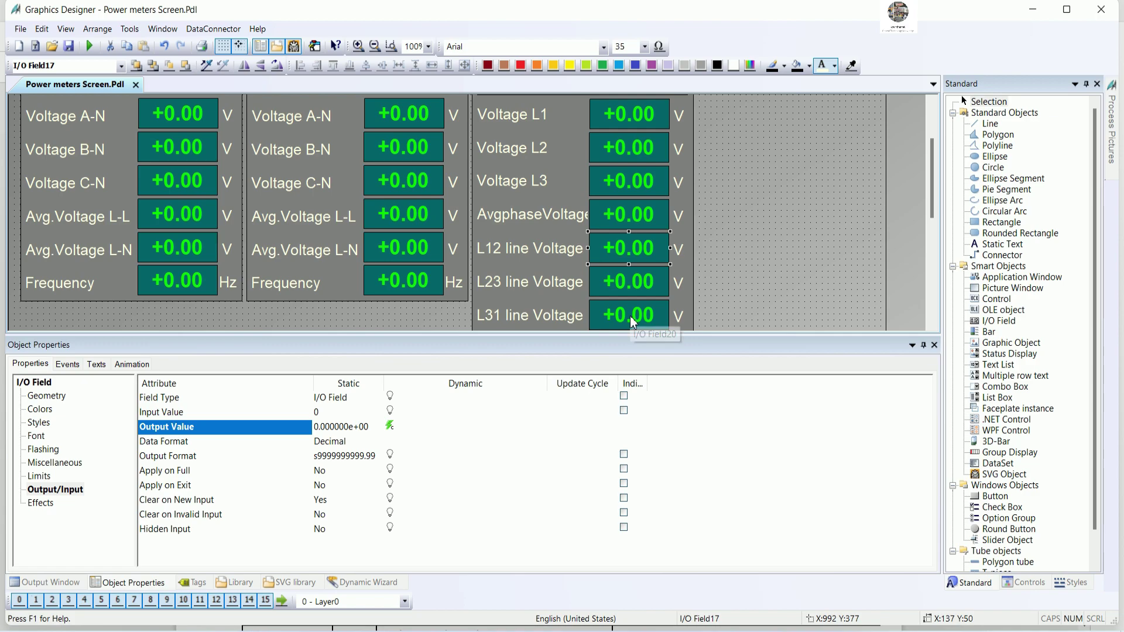
# - Replace the tag link on the Output Value of Power Meter3's L23 line Voltage field with a new C action
pyautogui.click(630, 279)
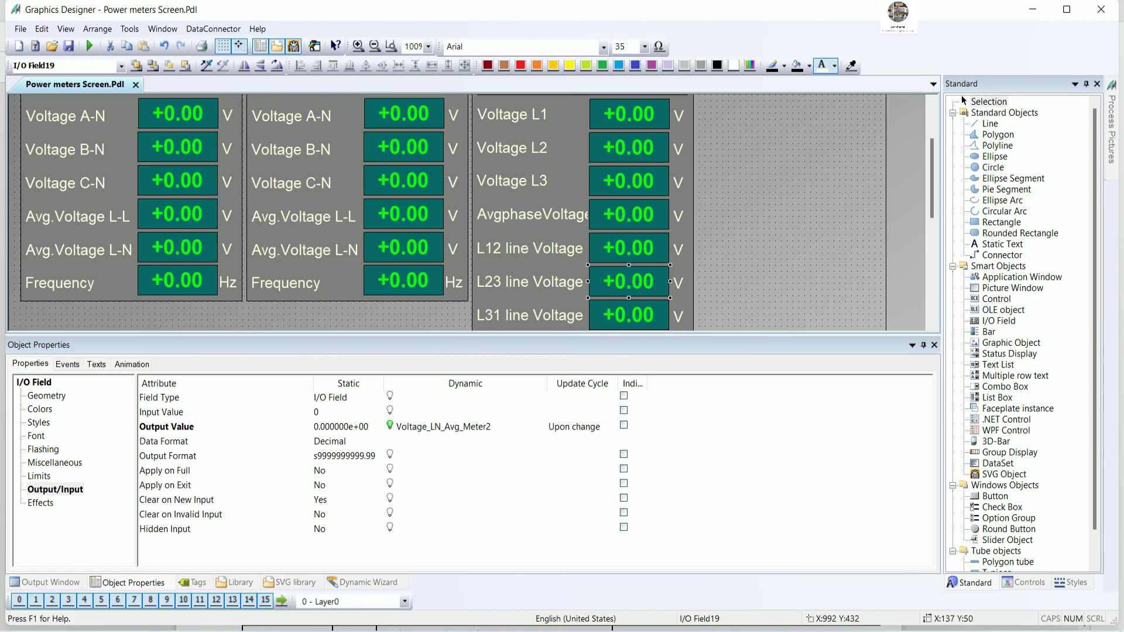
pyautogui.rightClick(454, 428)
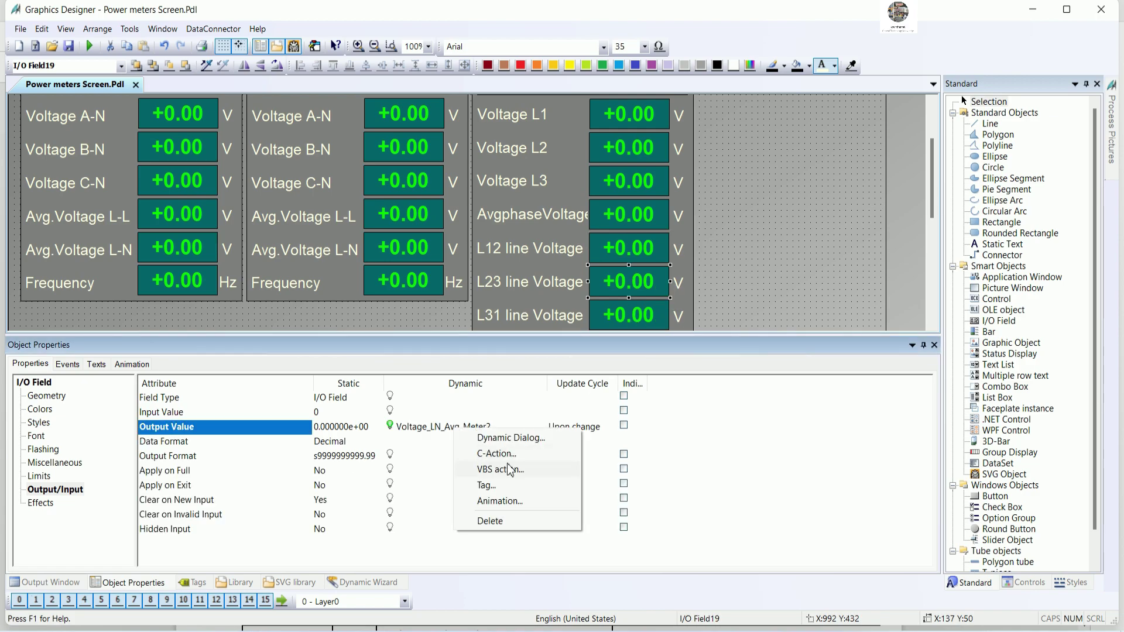
pyautogui.click(496, 454)
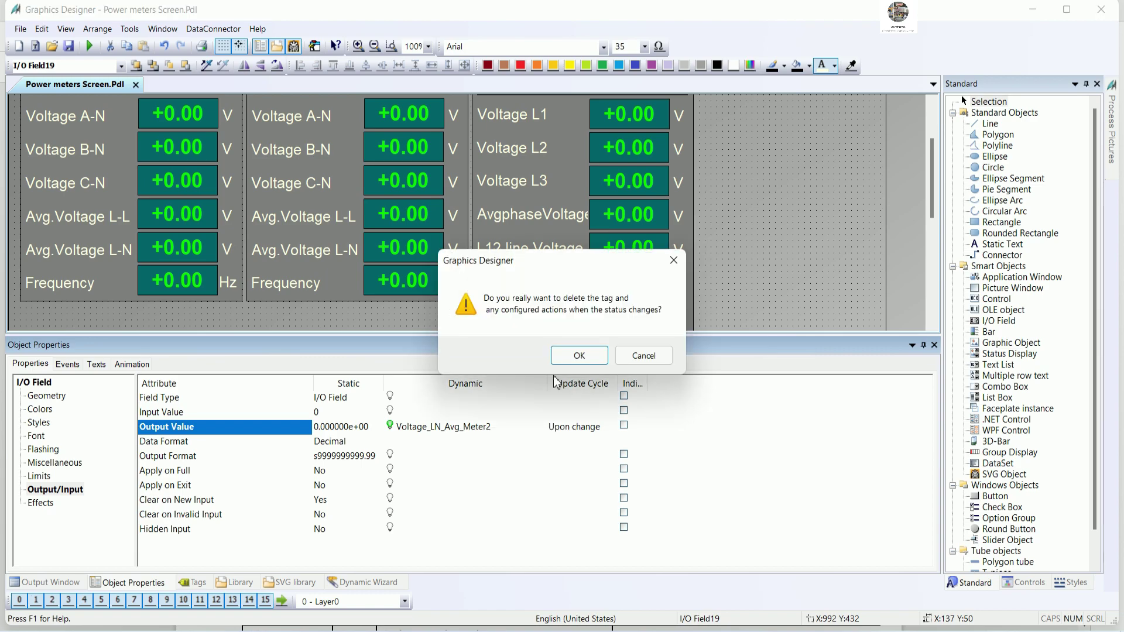
pyautogui.click(575, 355)
pyautogui.scroll(2, 609, 256)
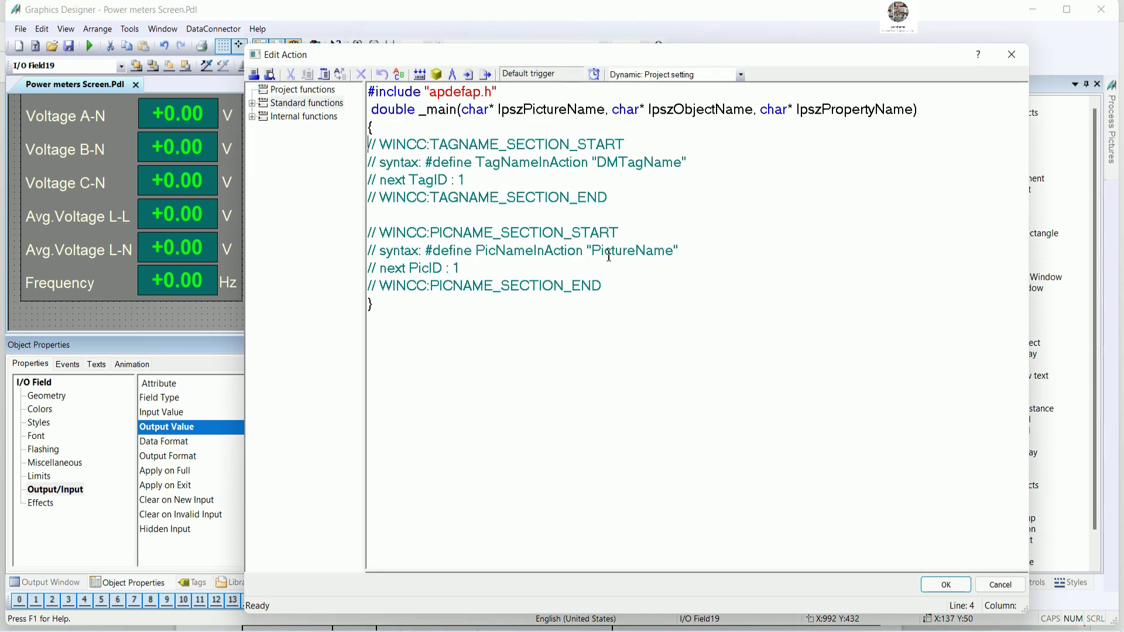
# - Replace the template comments in the L23 line Voltage action with the Temporary_Value code and remove its L1phaseVoltage_Meter3 GetTagWord call
pyautogui.moveTo(609, 287); pyautogui.dragTo(367, 147)
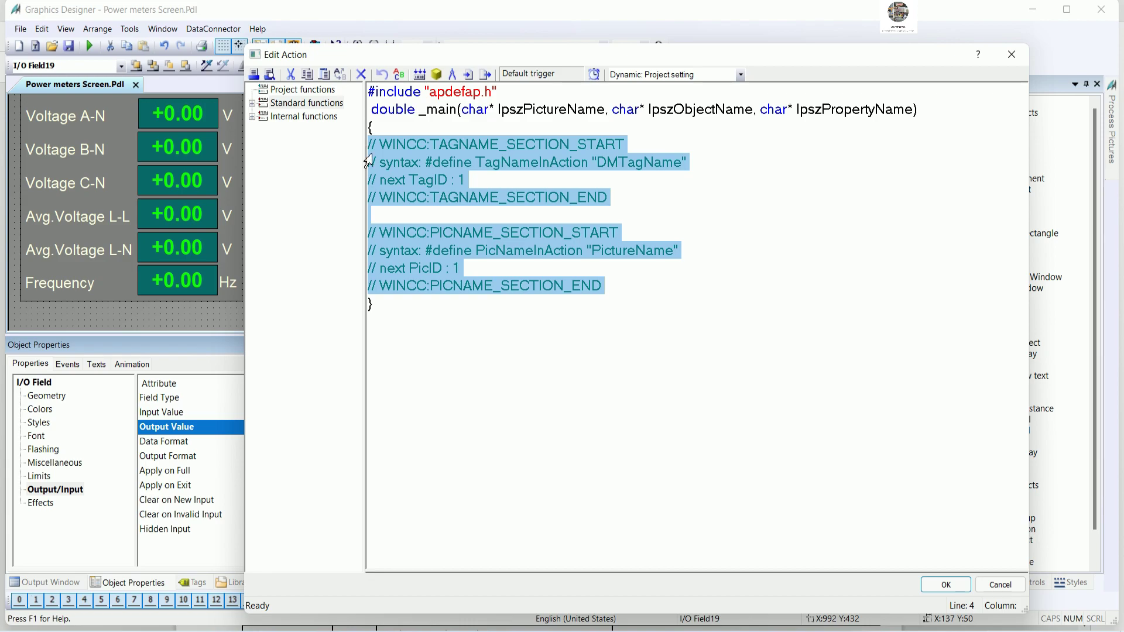
pyautogui.write('float Temporary_Value; Temporary_Value=GetTagWord("L1phaseVoltage_Meter3")/10; //Return-Type: WORD return Temporary_Value;')
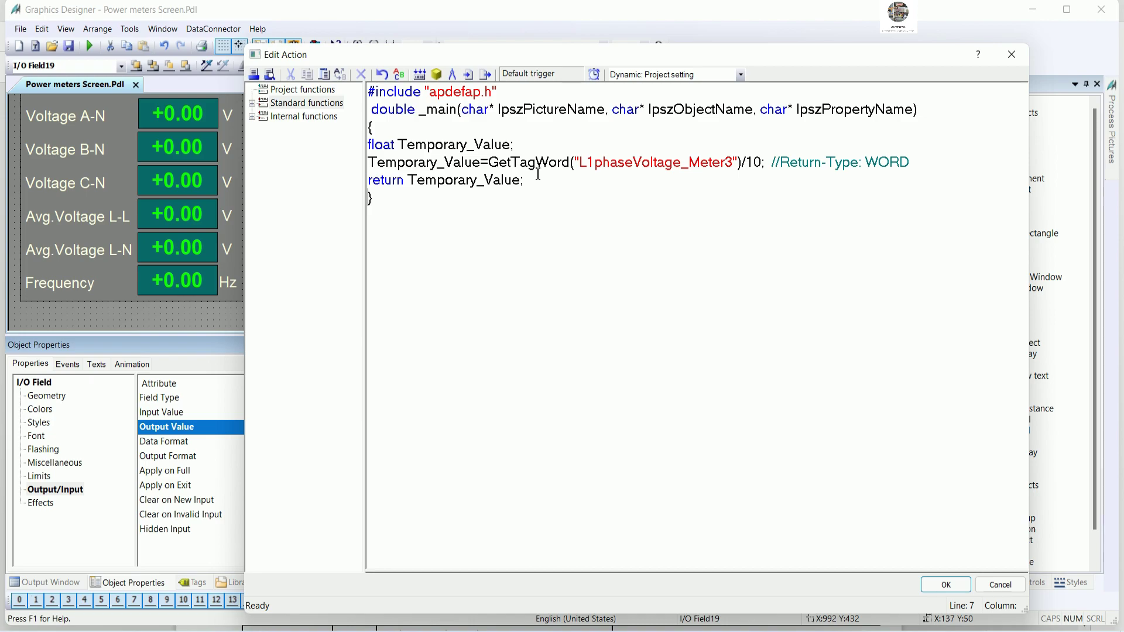
pyautogui.moveTo(494, 162); pyautogui.dragTo(910, 163)
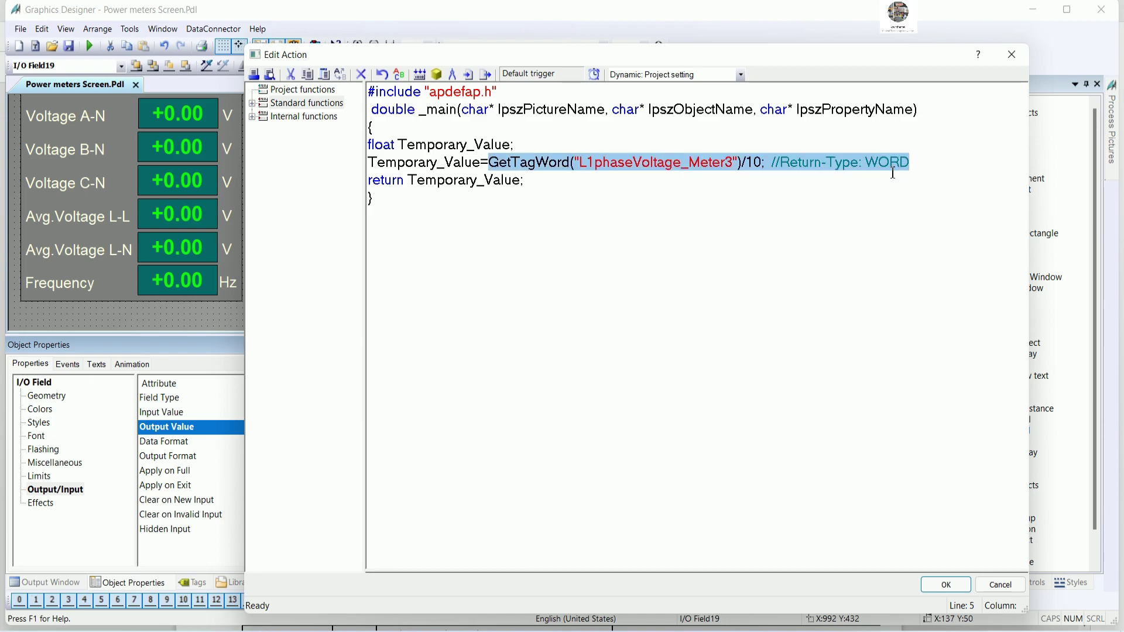
pyautogui.press('Delete')
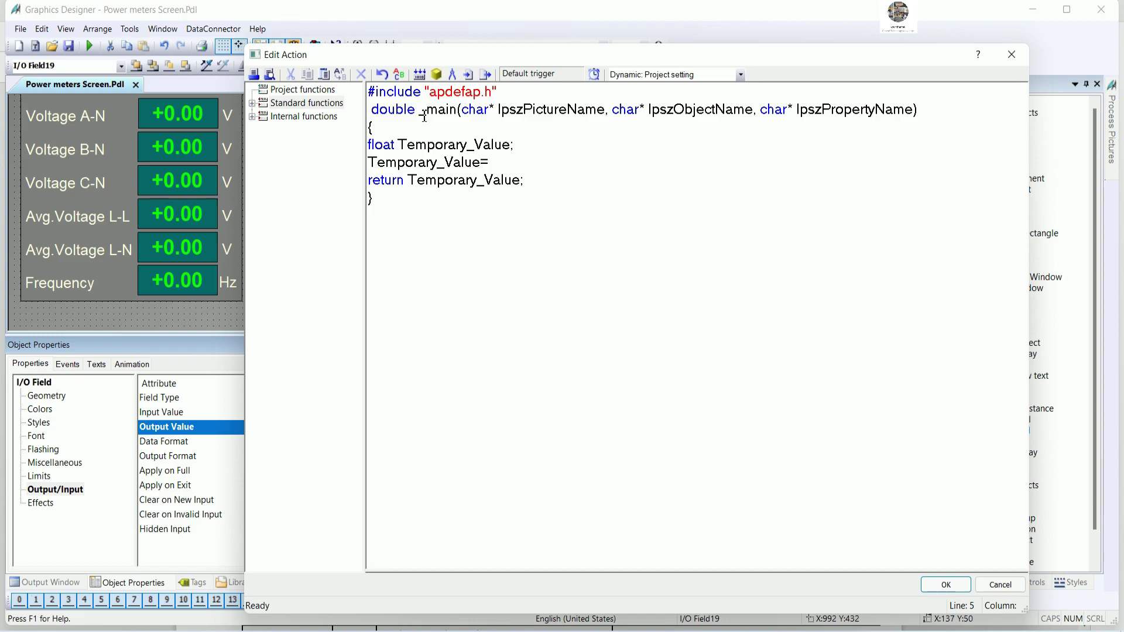
# - Insert the internal GetTagWord function into the L23 line Voltage action with the PowerMeter3 tag L23lineVoltage_Meter3 as its parameter
pyautogui.click(253, 116)
pyautogui.click(263, 170)
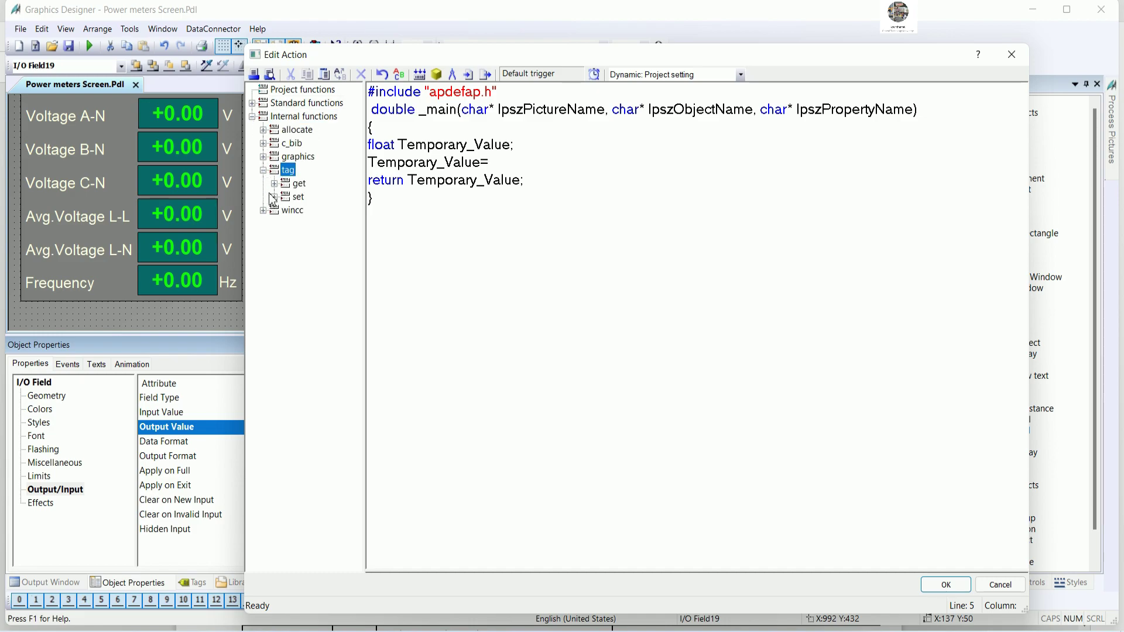
pyautogui.click(274, 184)
pyautogui.doubleClick(328, 411)
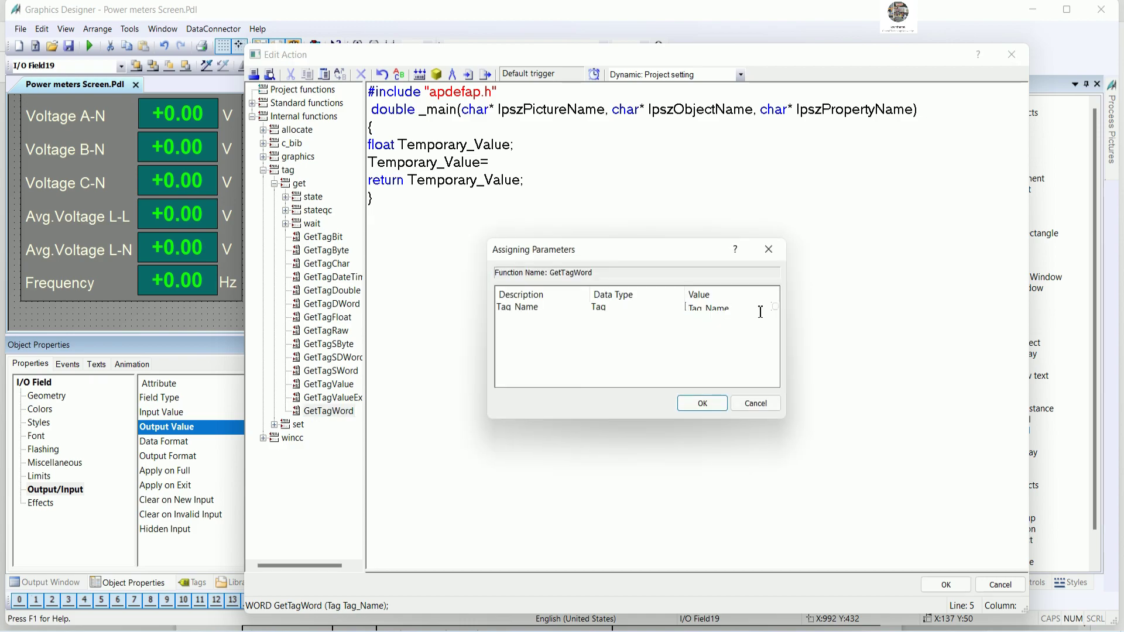
pyautogui.click(773, 308)
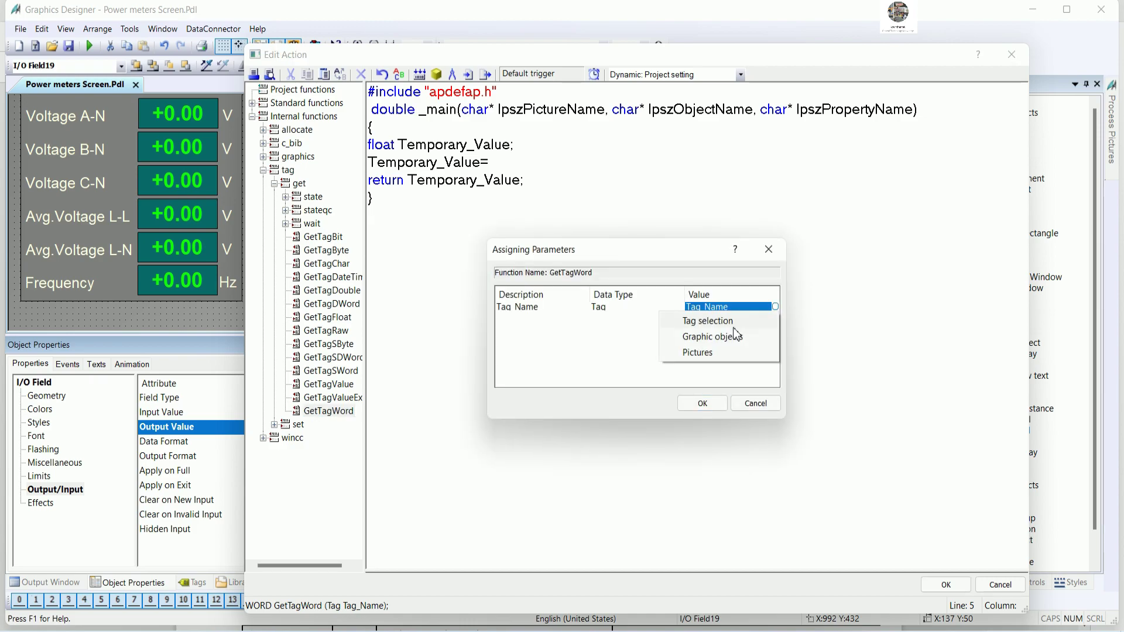
pyautogui.click(708, 322)
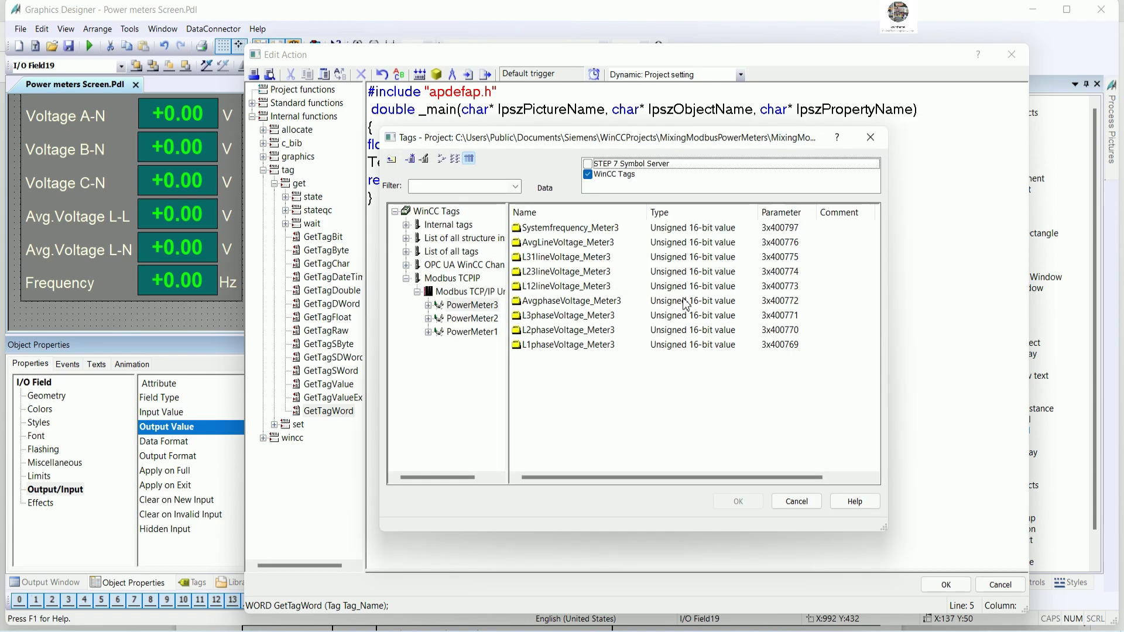
pyautogui.doubleClick(552, 278)
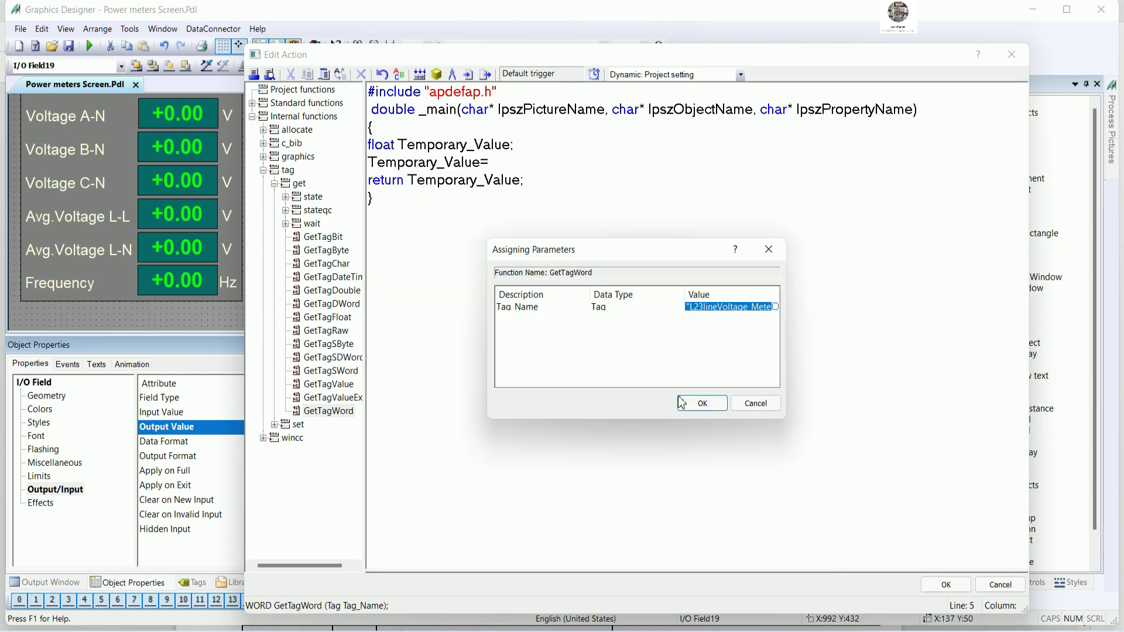
pyautogui.click(702, 404)
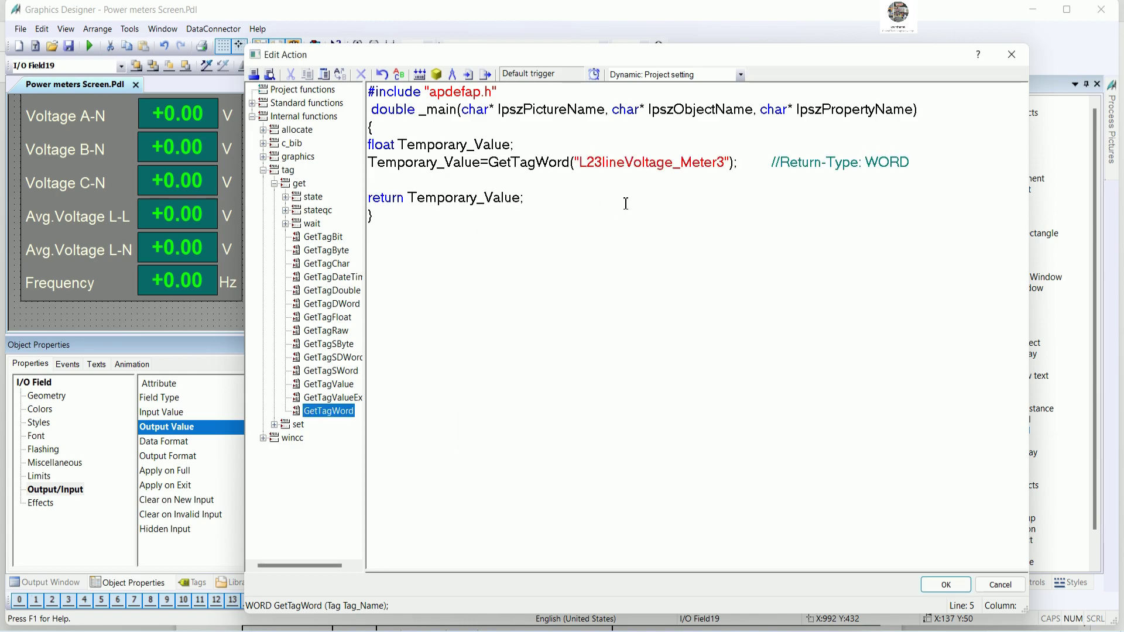
# - Remove the blank line below the L23lineVoltage_Meter3 call
pyautogui.click(444, 178)
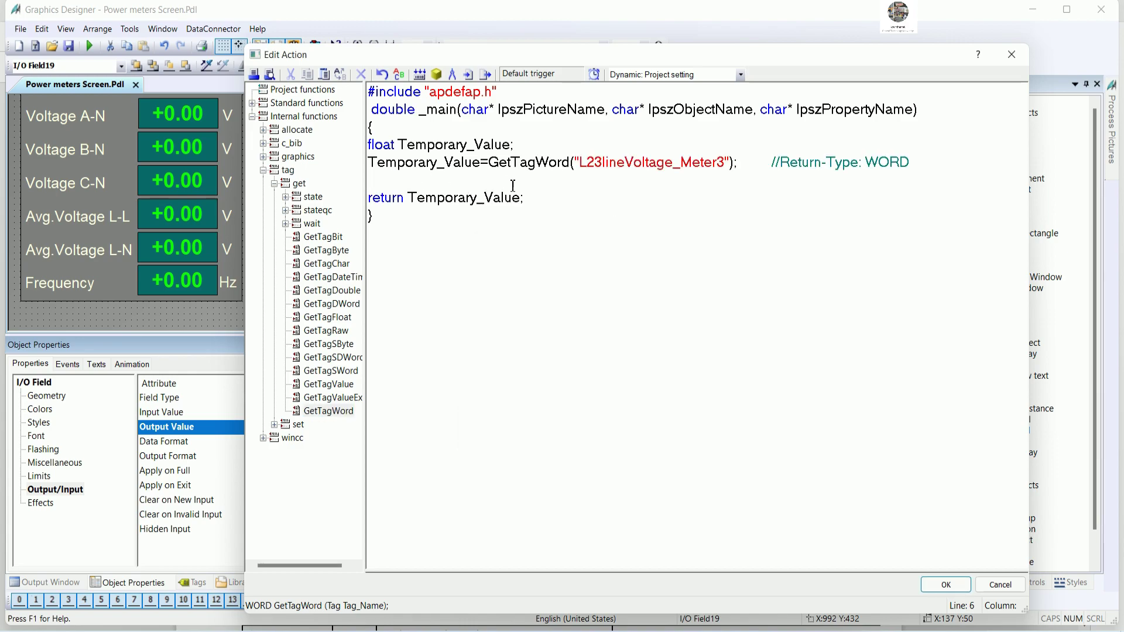